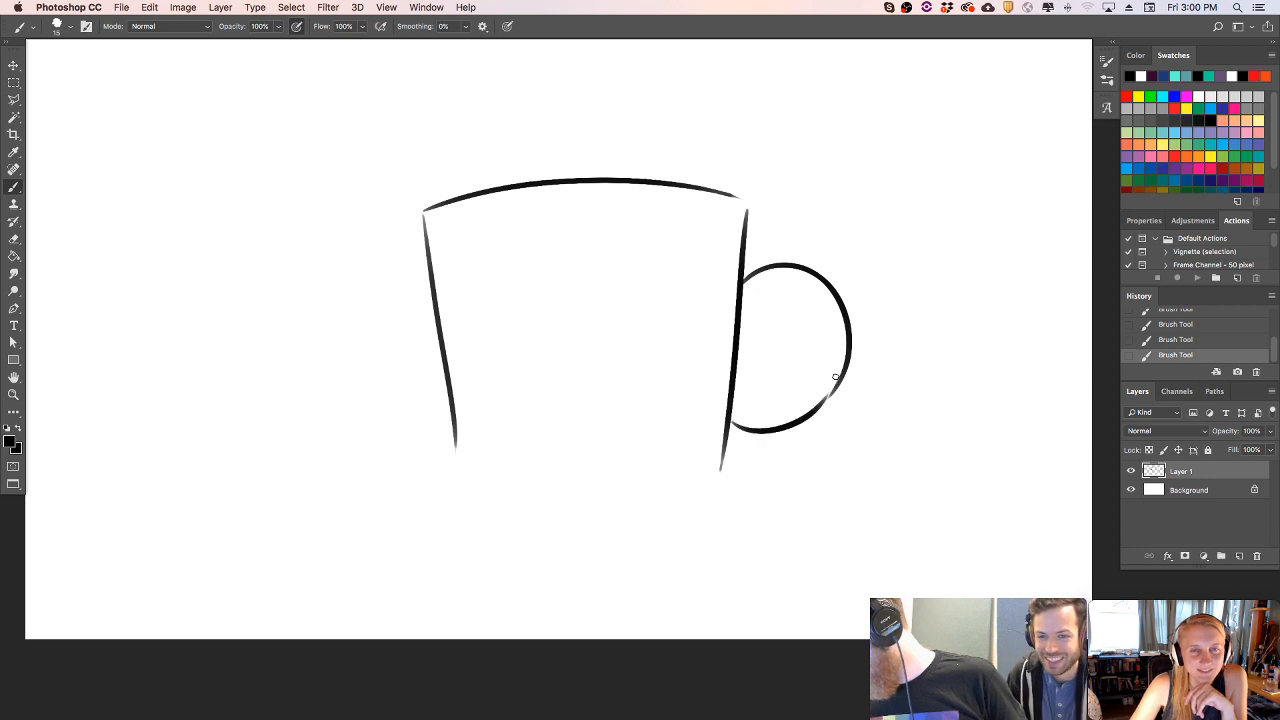
- Redraw the lower curve of the mug handle's outer outline so it joins the mug's side smoothly
{"action": "key", "text": "super+z"}
{"action": "mouse_move", "coordinate": [732, 422]}
{"action": "left_mouse_down"}
{"action": "mouse_move", "coordinate": [828, 394]}
{"action": "mouse_move", "coordinate": [809, 417]}
{"action": "left_mouse_up"}
{"action": "key", "text": "super+z"}
{"action": "left_click_drag", "start_coordinate": [848, 364], "coordinate": [811, 410]}
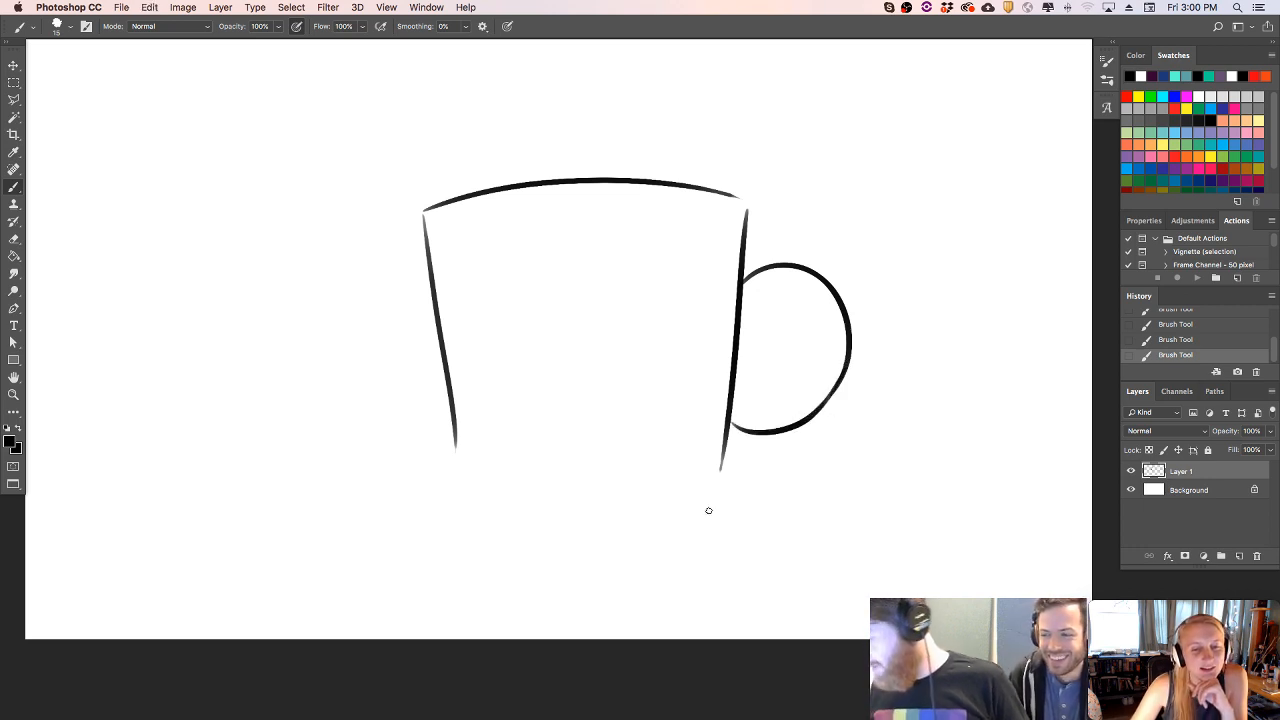
{"action": "key", "text": "Tab"}
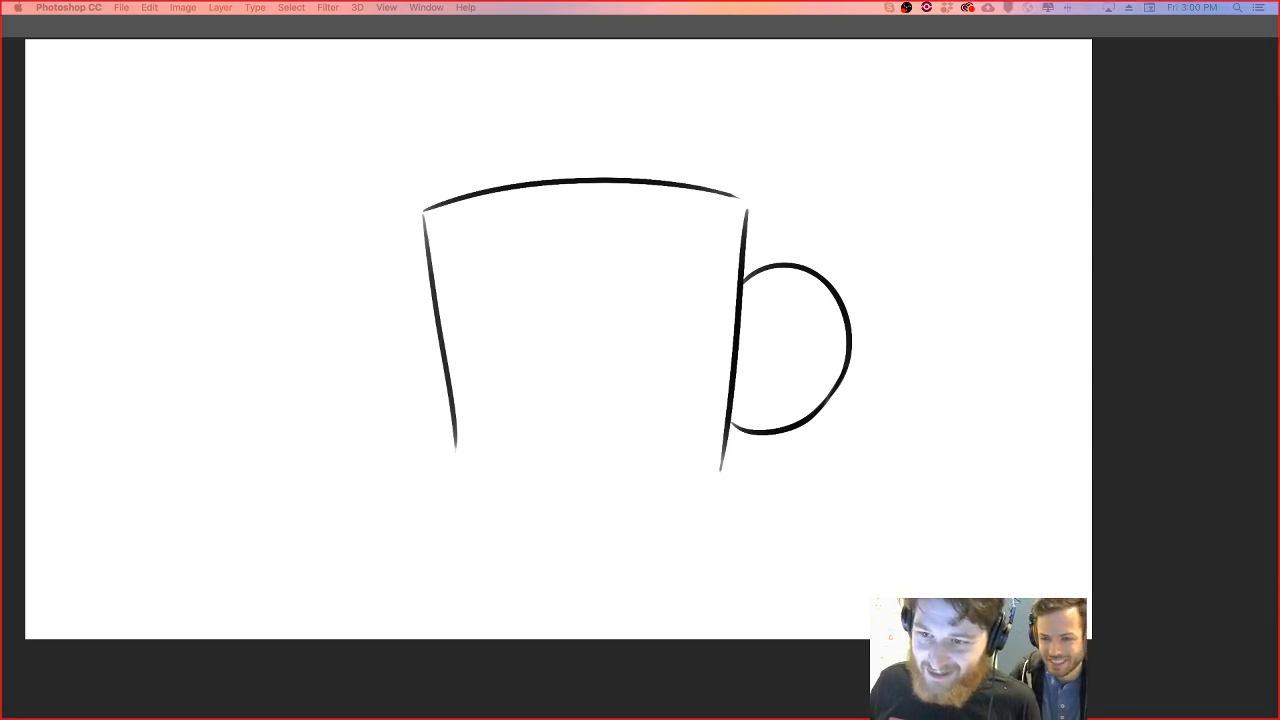
{"action": "key", "text": "Tab"}
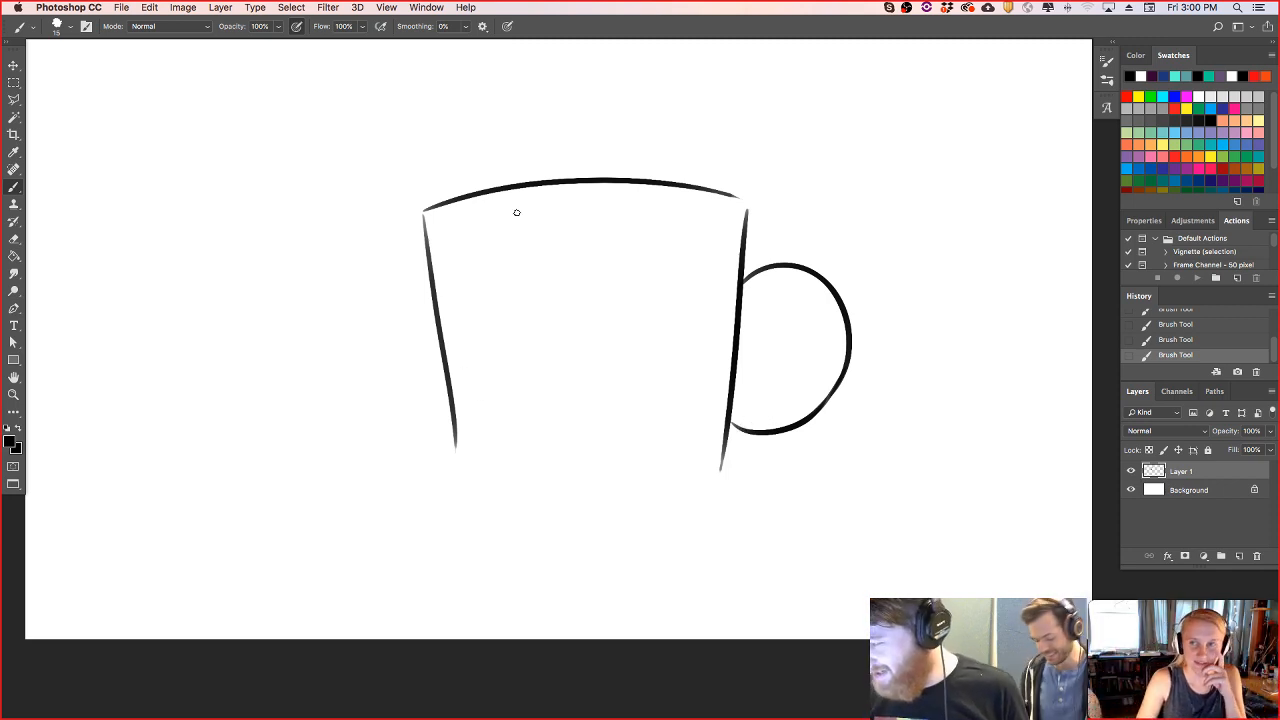
- Erase the lower part of the mug's left side and redraw it as a longer line reaching the base
{"action": "left_click_drag", "start_coordinate": [440, 375], "coordinate": [466, 483]}
{"action": "left_click_drag", "start_coordinate": [436, 350], "coordinate": [471, 457]}
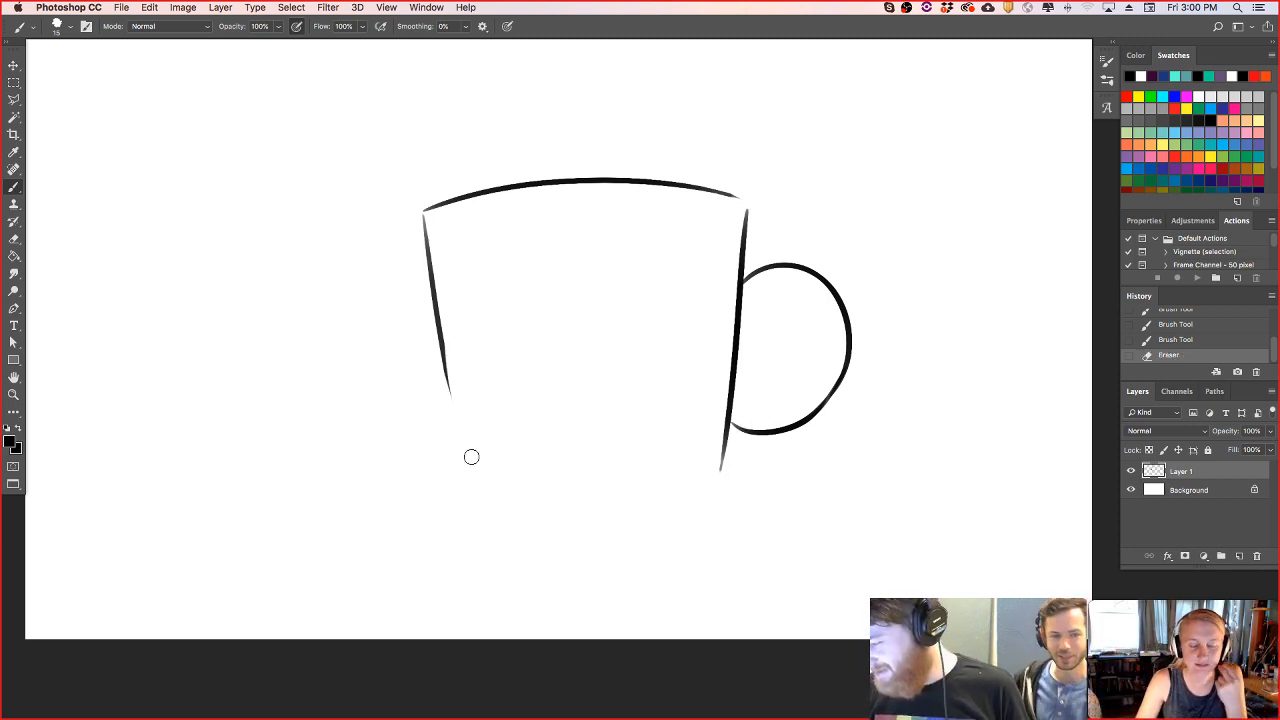
{"action": "left_click_drag", "start_coordinate": [441, 334], "coordinate": [472, 488]}
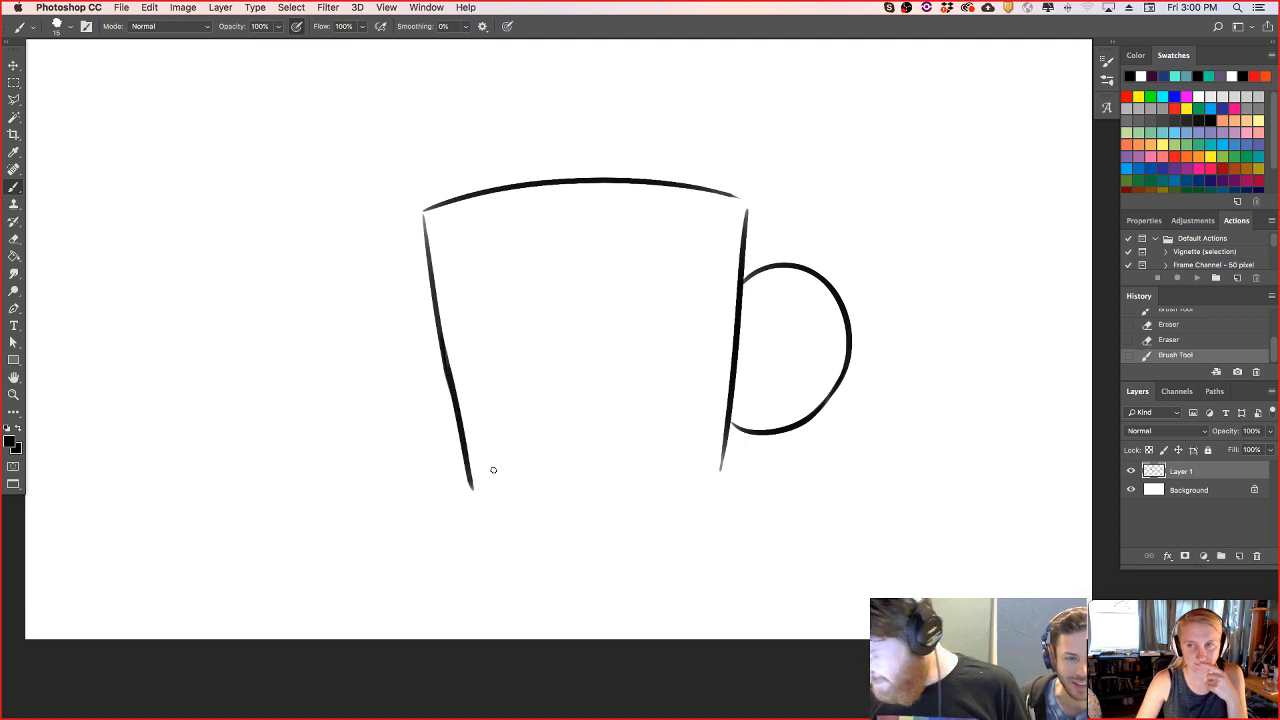
{"action": "key", "text": "super+z"}
{"action": "mouse_move", "coordinate": [441, 338]}
{"action": "left_mouse_down"}
{"action": "mouse_move", "coordinate": [468, 490]}
{"action": "mouse_move", "coordinate": [712, 476]}
{"action": "left_mouse_up"}
- Draw a curved base line joining the lower ends of the mug's two sides
{"action": "key", "text": "super+z"}
{"action": "left_click_drag", "start_coordinate": [468, 482], "coordinate": [682, 470]}
{"action": "key", "text": "super+z"}
{"action": "mouse_move", "coordinate": [474, 490]}
{"action": "left_mouse_down"}
{"action": "mouse_move", "coordinate": [706, 478]}
{"action": "mouse_move", "coordinate": [720, 470]}
{"action": "mouse_move", "coordinate": [730, 396]}
{"action": "left_mouse_up"}
- Draw the smaller inner loop of the mug's handle
{"action": "left_click_drag", "start_coordinate": [750, 320], "coordinate": [810, 376]}
{"action": "key", "text": "super+z"}
{"action": "left_click_drag", "start_coordinate": [748, 318], "coordinate": [808, 366]}
{"action": "left_click_drag", "start_coordinate": [735, 389], "coordinate": [806, 366]}
{"action": "key", "text": "super+z"}
{"action": "mouse_move", "coordinate": [737, 388]}
{"action": "left_mouse_down"}
{"action": "mouse_move", "coordinate": [810, 335]}
{"action": "mouse_move", "coordinate": [799, 385]}
{"action": "left_mouse_up"}
{"action": "key", "text": "super+z"}
- Close the gap between the rim and the mug's right side, and erase the overshooting line ends at the corners
{"action": "left_click_drag", "start_coordinate": [746, 202], "coordinate": [741, 268]}
{"action": "left_click_drag", "start_coordinate": [727, 194], "coordinate": [757, 204]}
{"action": "key", "text": "super+z"}
{"action": "key", "text": "super+z"}
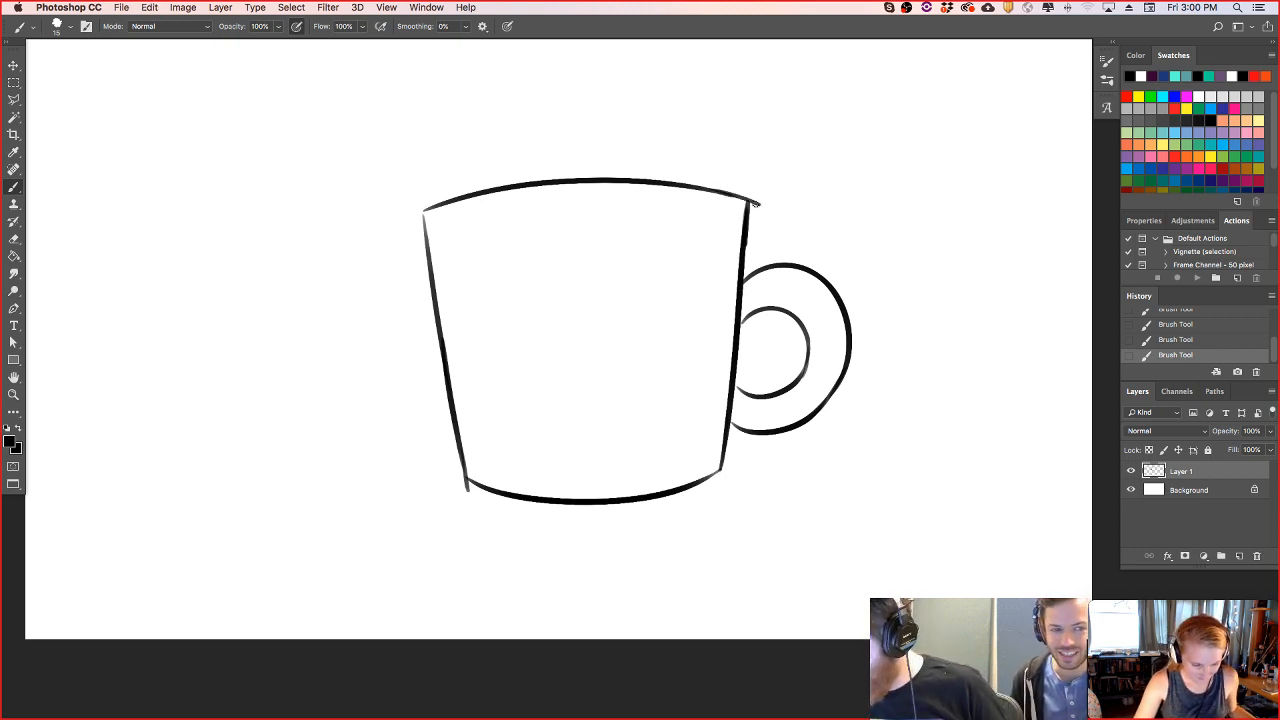
{"action": "left_click_drag", "start_coordinate": [473, 486], "coordinate": [469, 484]}
{"action": "left_click_drag", "start_coordinate": [752, 184], "coordinate": [760, 222]}
- Move the mug sketch slightly up and to the left and rotate it about 3.24 degrees clockwise
{"action": "left_click", "coordinate": [14, 66]}
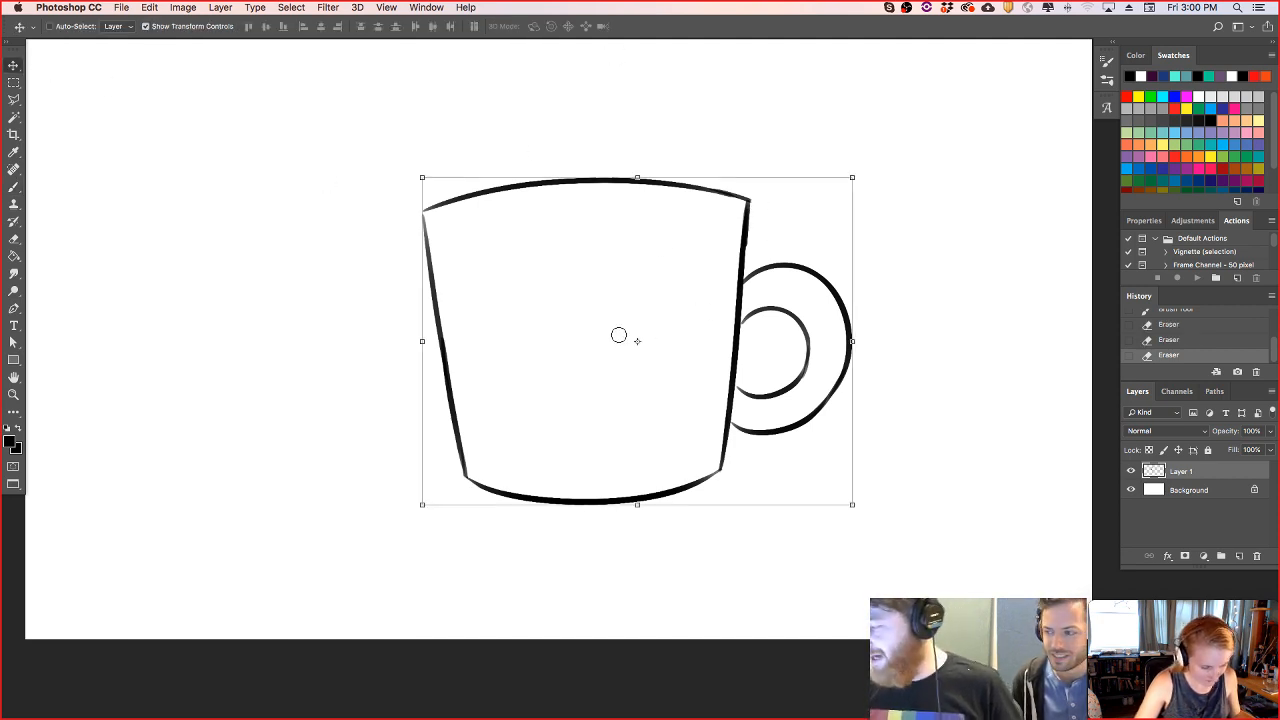
{"action": "left_click_drag", "start_coordinate": [690, 418], "coordinate": [651, 403]}
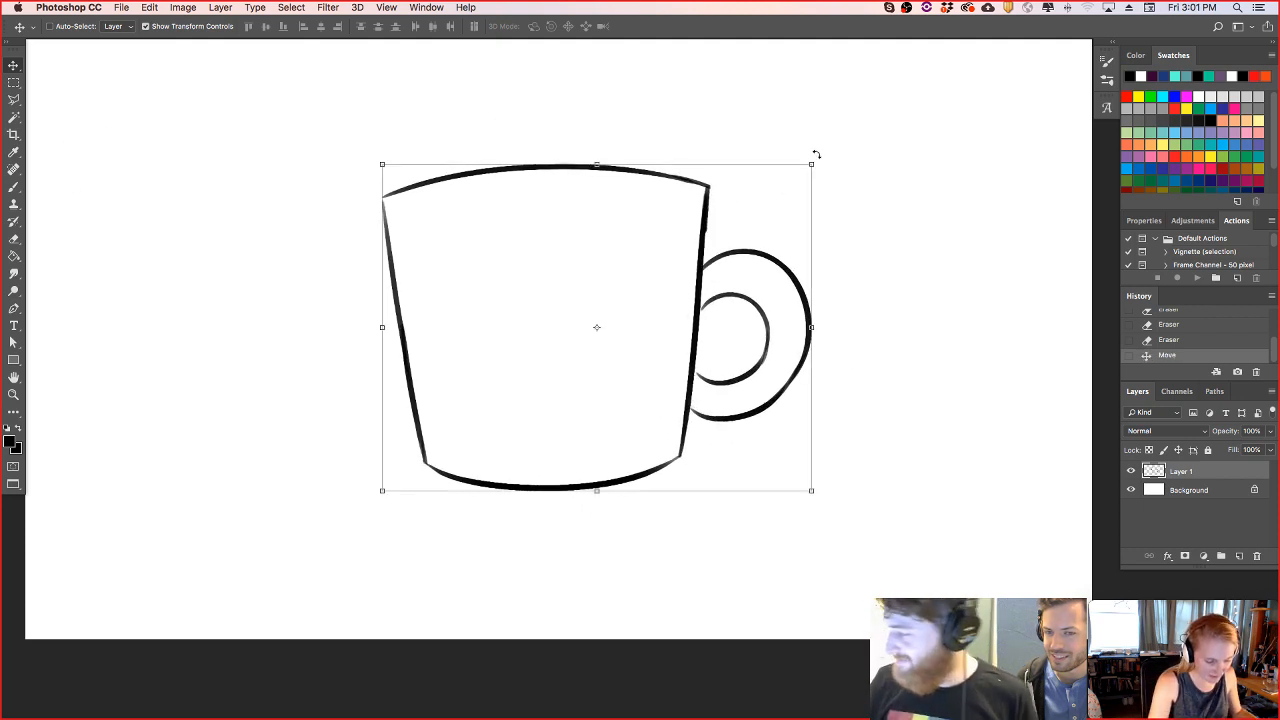
{"action": "left_click_drag", "start_coordinate": [826, 157], "coordinate": [837, 166]}
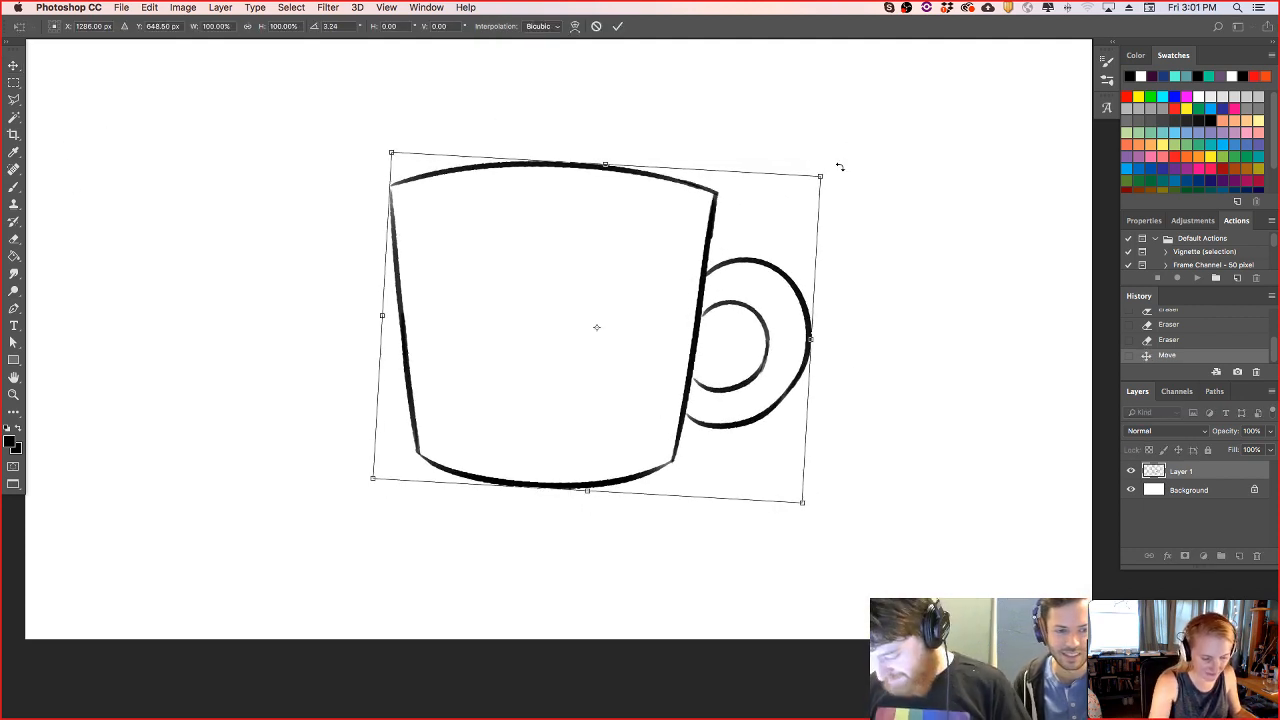
{"action": "key", "text": "Return"}
{"action": "left_click", "coordinate": [13, 203]}
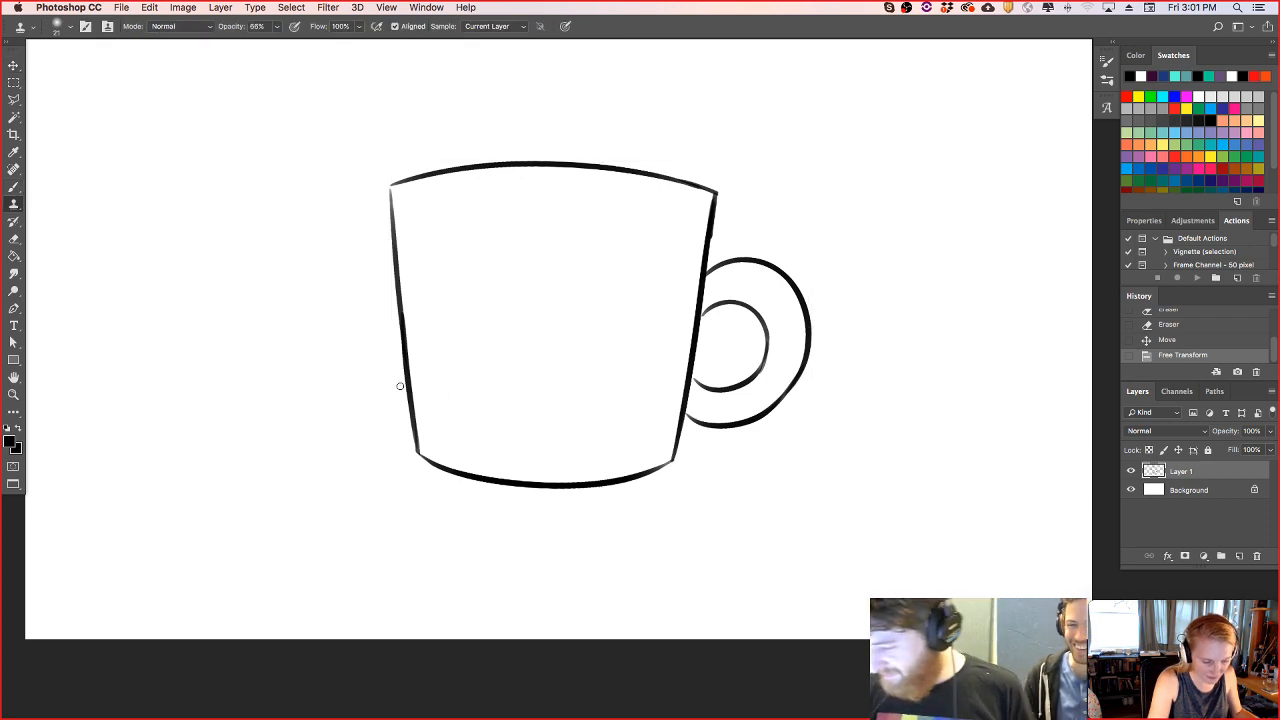
{"action": "left_click", "coordinate": [391, 442]}
{"action": "left_click", "coordinate": [737, 245]}
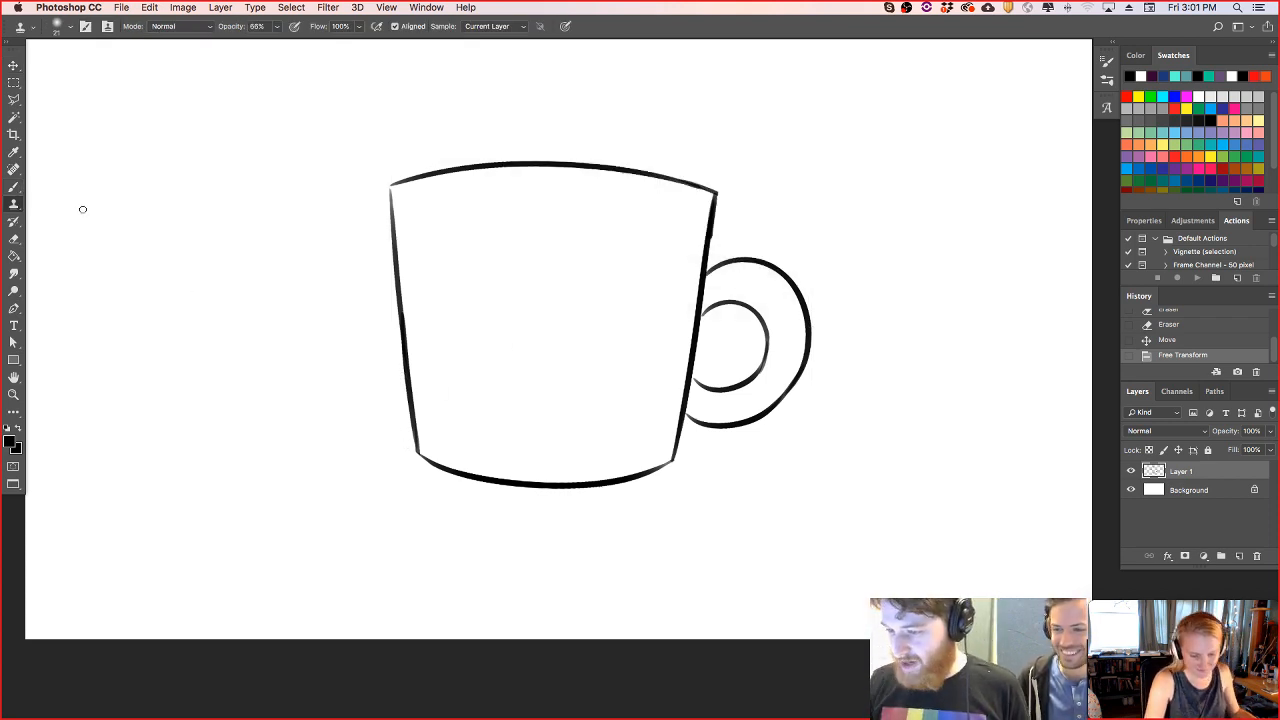
- With the Brush, draw the jagged left edge of a beard hanging off the mug's lower left side
{"action": "key", "text": "b"}
{"action": "mouse_move", "coordinate": [402, 366]}
{"action": "left_mouse_down"}
{"action": "mouse_move", "coordinate": [374, 401]}
{"action": "mouse_move", "coordinate": [403, 396]}
{"action": "mouse_move", "coordinate": [378, 493]}
{"action": "left_mouse_up"}
{"action": "key", "text": "super+z"}
{"action": "left_click_drag", "start_coordinate": [392, 402], "coordinate": [384, 470]}
{"action": "key", "text": "super+z"}
{"action": "mouse_move", "coordinate": [392, 402]}
{"action": "left_mouse_down"}
{"action": "mouse_move", "coordinate": [383, 468]}
{"action": "mouse_move", "coordinate": [396, 460]}
{"action": "mouse_move", "coordinate": [418, 507]}
{"action": "left_mouse_up"}
{"action": "key", "text": "super+z"}
- Continue the jagged beard outline beneath the mug and up its right side to the handle
{"action": "key", "text": "super+z"}
{"action": "mouse_move", "coordinate": [397, 461]}
{"action": "left_mouse_down"}
{"action": "mouse_move", "coordinate": [408, 497]}
{"action": "mouse_move", "coordinate": [416, 488]}
{"action": "mouse_move", "coordinate": [466, 537]}
{"action": "mouse_move", "coordinate": [450, 532]}
{"action": "mouse_move", "coordinate": [482, 515]}
{"action": "mouse_move", "coordinate": [473, 521]}
{"action": "mouse_move", "coordinate": [494, 539]}
{"action": "mouse_move", "coordinate": [502, 528]}
{"action": "mouse_move", "coordinate": [559, 540]}
{"action": "mouse_move", "coordinate": [543, 550]}
{"action": "mouse_move", "coordinate": [610, 518]}
{"action": "mouse_move", "coordinate": [575, 549]}
{"action": "mouse_move", "coordinate": [564, 535]}
{"action": "mouse_move", "coordinate": [595, 521]}
{"action": "mouse_move", "coordinate": [617, 529]}
{"action": "mouse_move", "coordinate": [638, 502]}
{"action": "mouse_move", "coordinate": [598, 538]}
{"action": "mouse_move", "coordinate": [648, 486]}
{"action": "mouse_move", "coordinate": [663, 493]}
{"action": "mouse_move", "coordinate": [648, 502]}
{"action": "mouse_move", "coordinate": [682, 491]}
{"action": "left_mouse_up"}
{"action": "key", "text": "super+z"}
{"action": "key", "text": "super+z"}
{"action": "left_click_drag", "start_coordinate": [688, 390], "coordinate": [710, 457]}
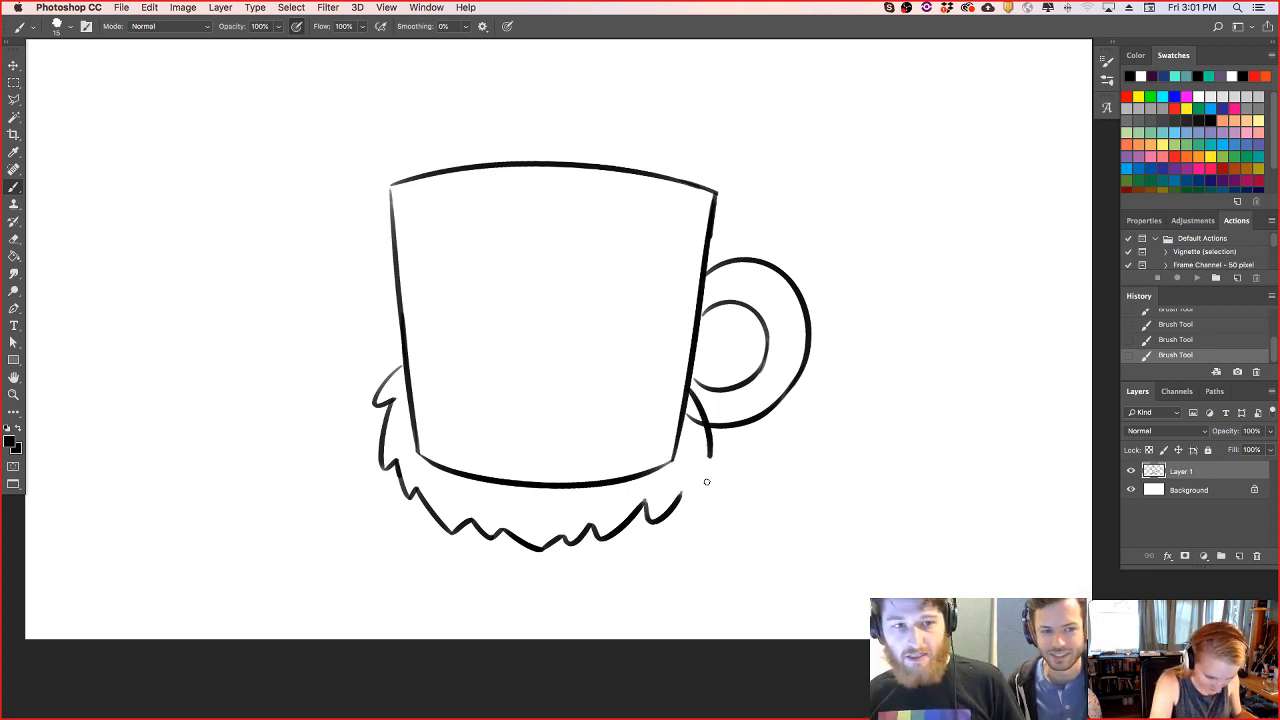
{"action": "key", "text": "Tab"}
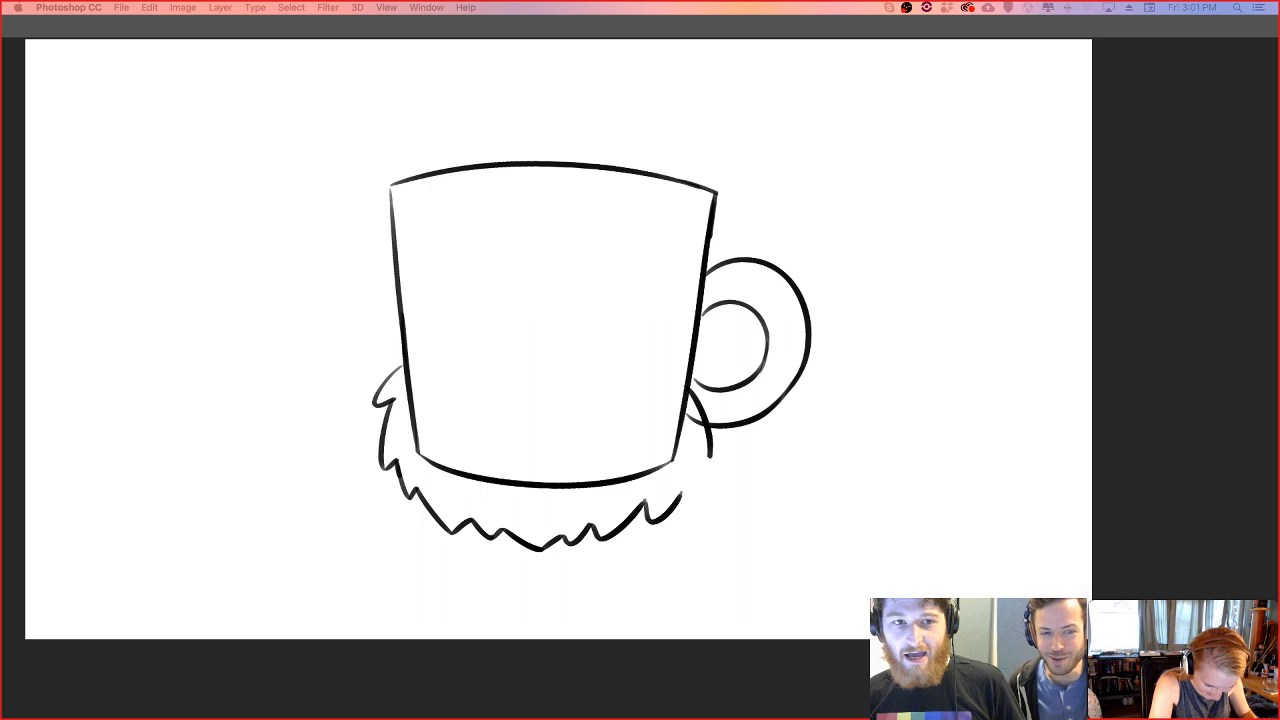
{"action": "key", "text": "Tab"}
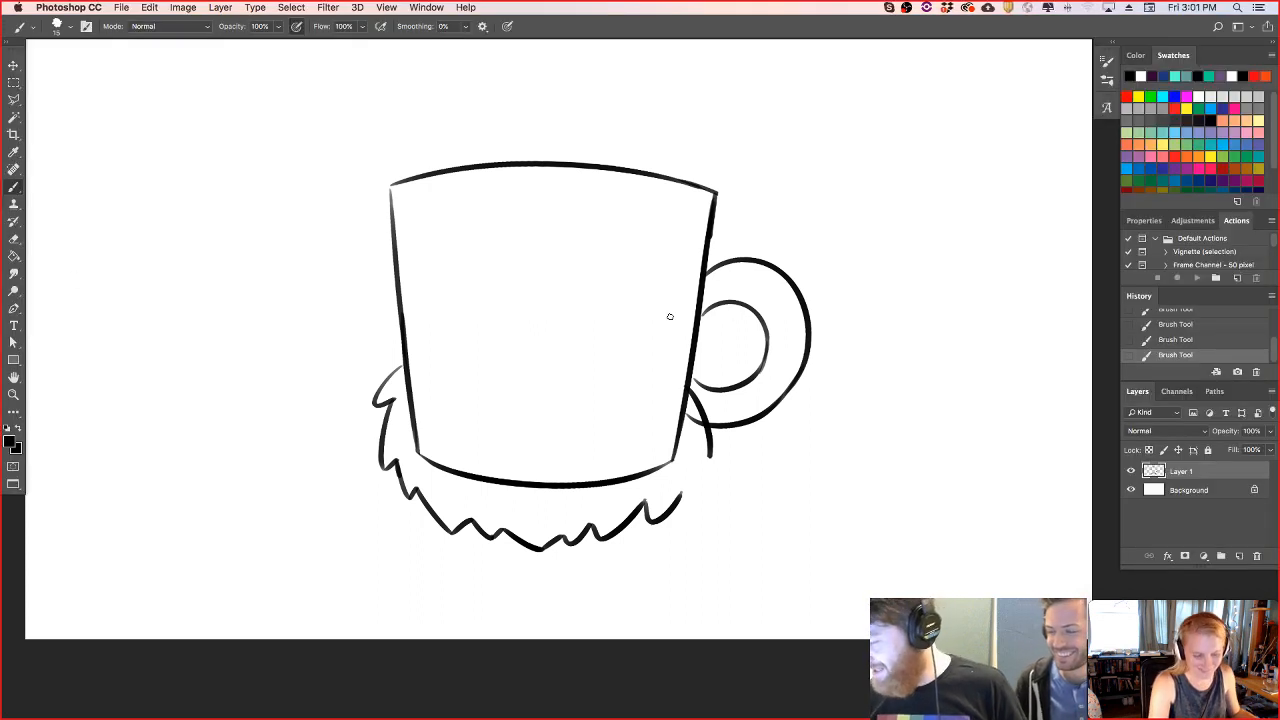
{"action": "mouse_move", "coordinate": [682, 490]}
{"action": "left_mouse_down"}
{"action": "mouse_move", "coordinate": [700, 486]}
{"action": "mouse_move", "coordinate": [710, 456]}
{"action": "left_mouse_up"}
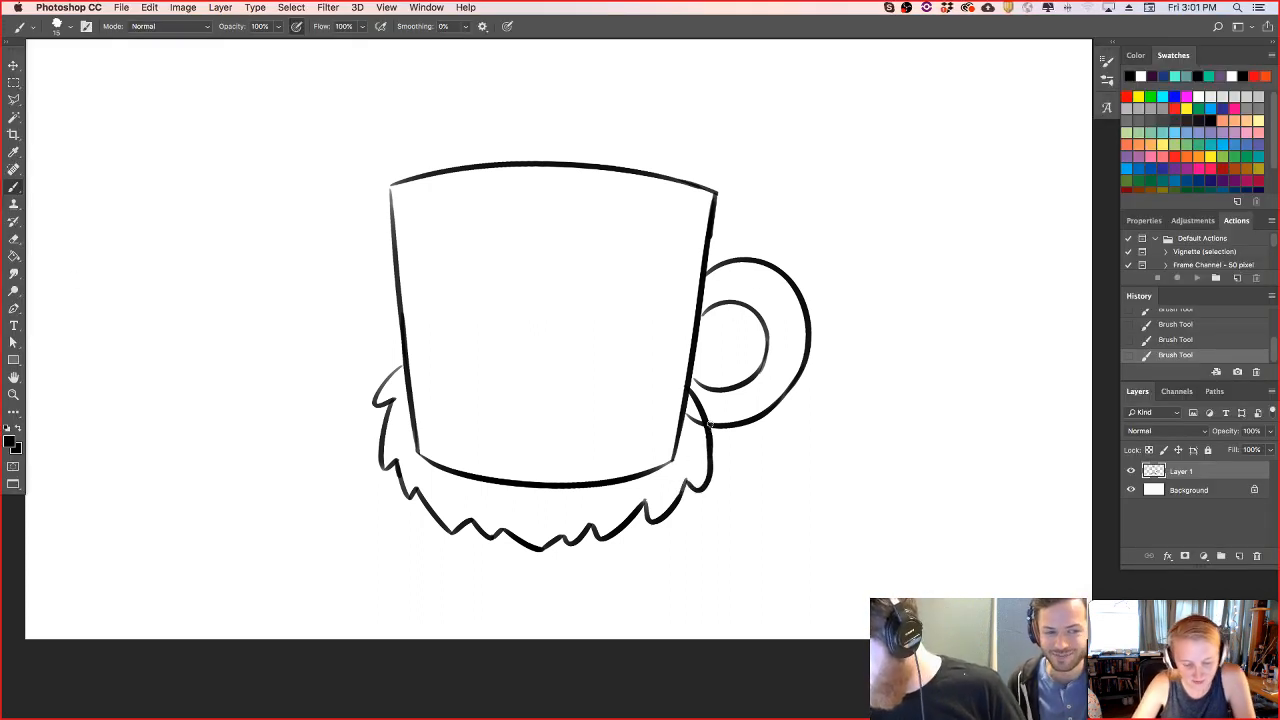
- Erase the mug lines inside the beard and draw two curled nostrils at the centre above it
{"action": "mouse_move", "coordinate": [680, 380]}
{"action": "left_mouse_down"}
{"action": "mouse_move", "coordinate": [695, 432]}
{"action": "mouse_move", "coordinate": [681, 411]}
{"action": "mouse_move", "coordinate": [673, 458]}
{"action": "mouse_move", "coordinate": [625, 484]}
{"action": "mouse_move", "coordinate": [662, 471]}
{"action": "mouse_move", "coordinate": [568, 482]}
{"action": "mouse_move", "coordinate": [463, 454]}
{"action": "mouse_move", "coordinate": [425, 463]}
{"action": "mouse_move", "coordinate": [404, 376]}
{"action": "mouse_move", "coordinate": [421, 451]}
{"action": "mouse_move", "coordinate": [444, 467]}
{"action": "mouse_move", "coordinate": [482, 464]}
{"action": "mouse_move", "coordinate": [502, 438]}
{"action": "left_mouse_up"}
{"action": "mouse_move", "coordinate": [519, 333]}
{"action": "left_mouse_down"}
{"action": "mouse_move", "coordinate": [522, 352]}
{"action": "mouse_move", "coordinate": [580, 342]}
{"action": "mouse_move", "coordinate": [565, 343]}
{"action": "left_mouse_up"}
{"action": "key", "text": "super+z"}
{"action": "key", "text": "super+z"}
{"action": "key", "text": "super+z"}
- Draw the arched, downturned mouth line beneath the nostrils
{"action": "key", "text": "super+z"}
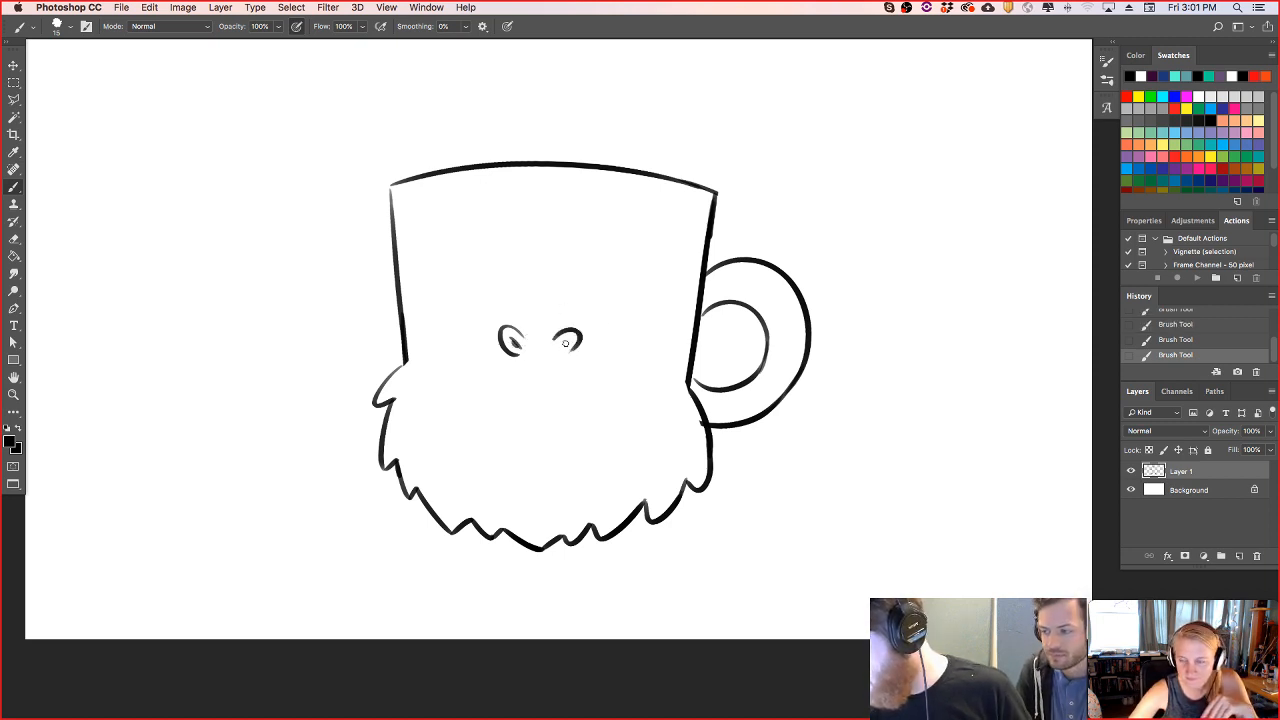
{"action": "left_click_drag", "start_coordinate": [455, 412], "coordinate": [564, 381]}
{"action": "key", "text": "super+z"}
{"action": "left_click_drag", "start_coordinate": [453, 418], "coordinate": [545, 378]}
{"action": "key", "text": "super+z"}
{"action": "mouse_move", "coordinate": [453, 415]}
{"action": "left_mouse_down"}
{"action": "mouse_move", "coordinate": [525, 376]}
{"action": "mouse_move", "coordinate": [553, 388]}
{"action": "mouse_move", "coordinate": [543, 384]}
{"action": "mouse_move", "coordinate": [569, 377]}
{"action": "mouse_move", "coordinate": [636, 431]}
{"action": "left_mouse_up"}
- Rework the right half of the mouth and add a pointed tusk at each end of it
{"action": "key", "text": "super+z"}
{"action": "key", "text": "super+z"}
- Draw the moustache's upper edge on both sides of the nose, with jagged fur on the left cheek
{"action": "key", "text": "super+z"}
{"action": "mouse_move", "coordinate": [570, 377]}
{"action": "left_mouse_down"}
{"action": "mouse_move", "coordinate": [626, 424]}
{"action": "mouse_move", "coordinate": [633, 394]}
{"action": "mouse_move", "coordinate": [628, 425]}
{"action": "mouse_move", "coordinate": [642, 440]}
{"action": "mouse_move", "coordinate": [641, 416]}
{"action": "left_mouse_up"}
{"action": "key", "text": "super+z"}
{"action": "key", "text": "super+z"}
{"action": "mouse_move", "coordinate": [452, 414]}
{"action": "left_mouse_down"}
{"action": "mouse_move", "coordinate": [471, 383]}
{"action": "mouse_move", "coordinate": [463, 361]}
{"action": "mouse_move", "coordinate": [441, 415]}
{"action": "mouse_move", "coordinate": [471, 406]}
{"action": "left_mouse_up"}
{"action": "key", "text": "super+z"}
{"action": "mouse_move", "coordinate": [395, 372]}
{"action": "left_mouse_down"}
{"action": "mouse_move", "coordinate": [454, 343]}
{"action": "mouse_move", "coordinate": [424, 352]}
{"action": "mouse_move", "coordinate": [497, 344]}
{"action": "left_mouse_up"}
{"action": "key", "text": "super+z"}
{"action": "key", "text": "super+z"}
{"action": "key", "text": "super+z"}
{"action": "left_click_drag", "start_coordinate": [596, 346], "coordinate": [646, 367]}
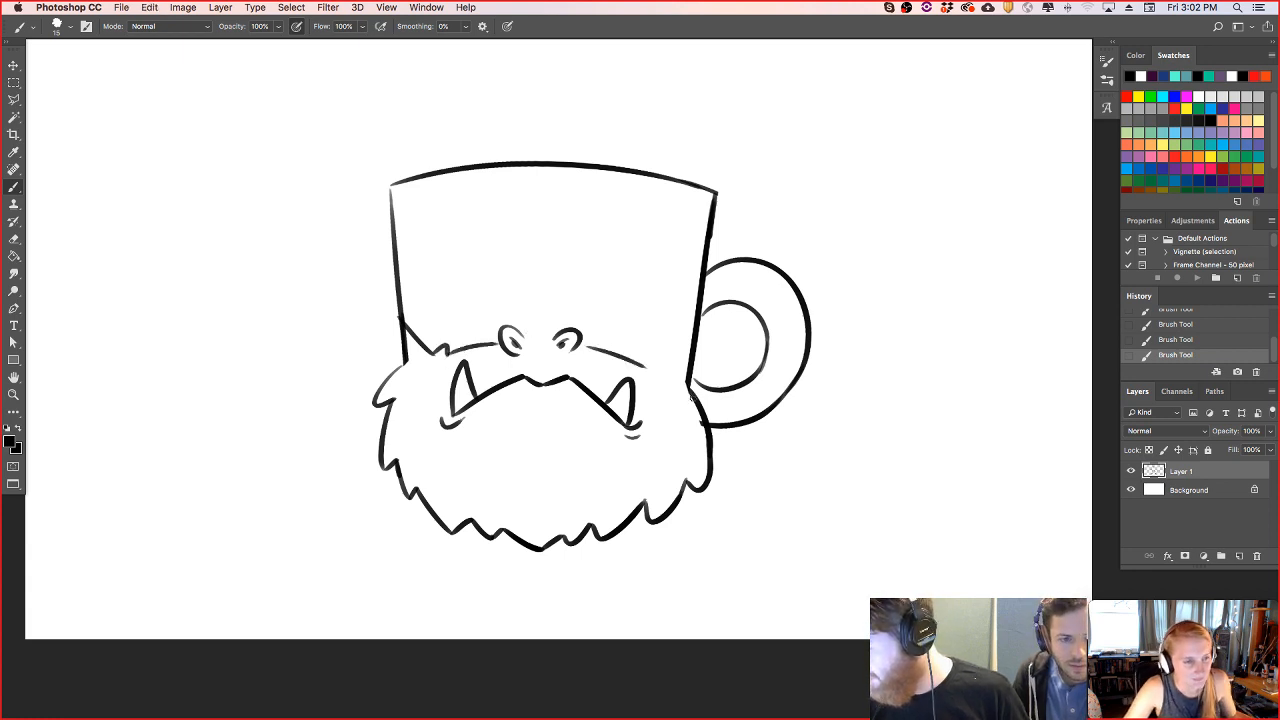
- Draw the nose's lower curve and the jagged fur on the right cheek, and clean up the lines beside the handle
{"action": "mouse_move", "coordinate": [523, 355]}
{"action": "left_mouse_down"}
{"action": "mouse_move", "coordinate": [661, 360]}
{"action": "mouse_move", "coordinate": [695, 326]}
{"action": "left_mouse_up"}
{"action": "key", "text": "super+z"}
{"action": "key", "text": "super+z"}
{"action": "key", "text": "super+z"}
{"action": "key", "text": "super+z"}
{"action": "key", "text": "super+z"}
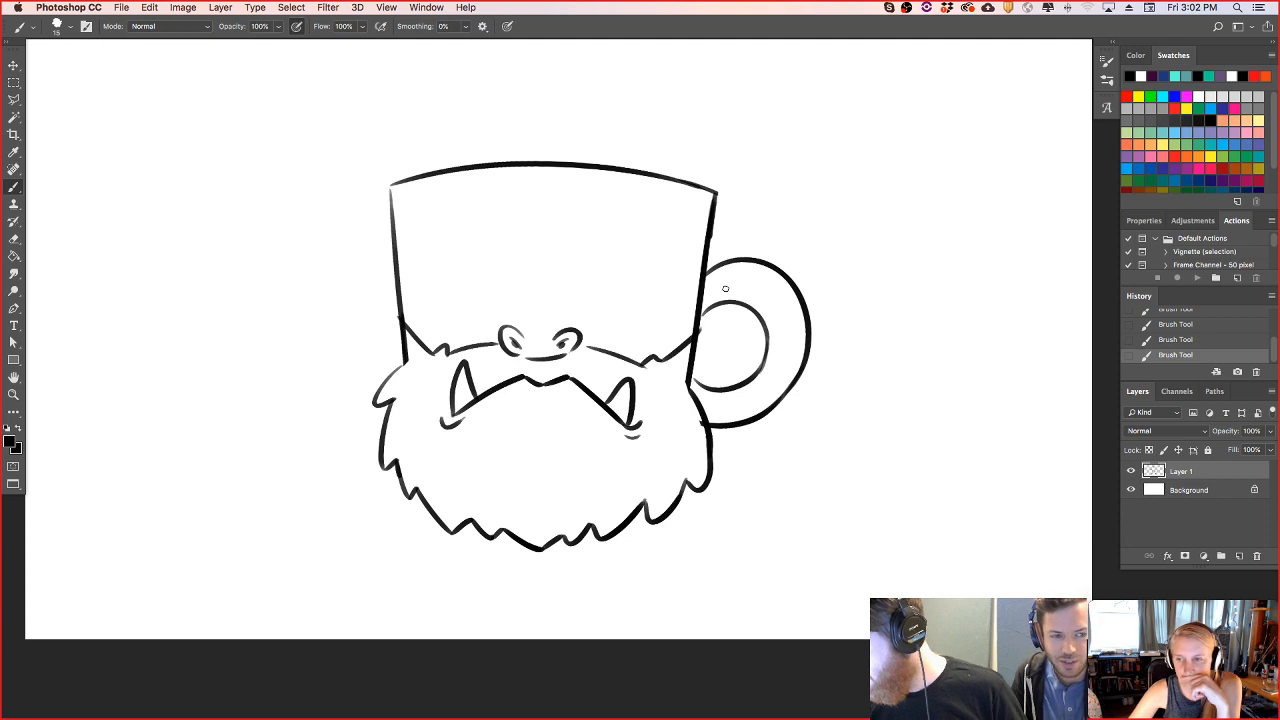
{"action": "mouse_move", "coordinate": [685, 401]}
{"action": "left_mouse_down"}
{"action": "mouse_move", "coordinate": [695, 422]}
{"action": "mouse_move", "coordinate": [706, 328]}
{"action": "mouse_move", "coordinate": [705, 347]}
{"action": "left_mouse_up"}
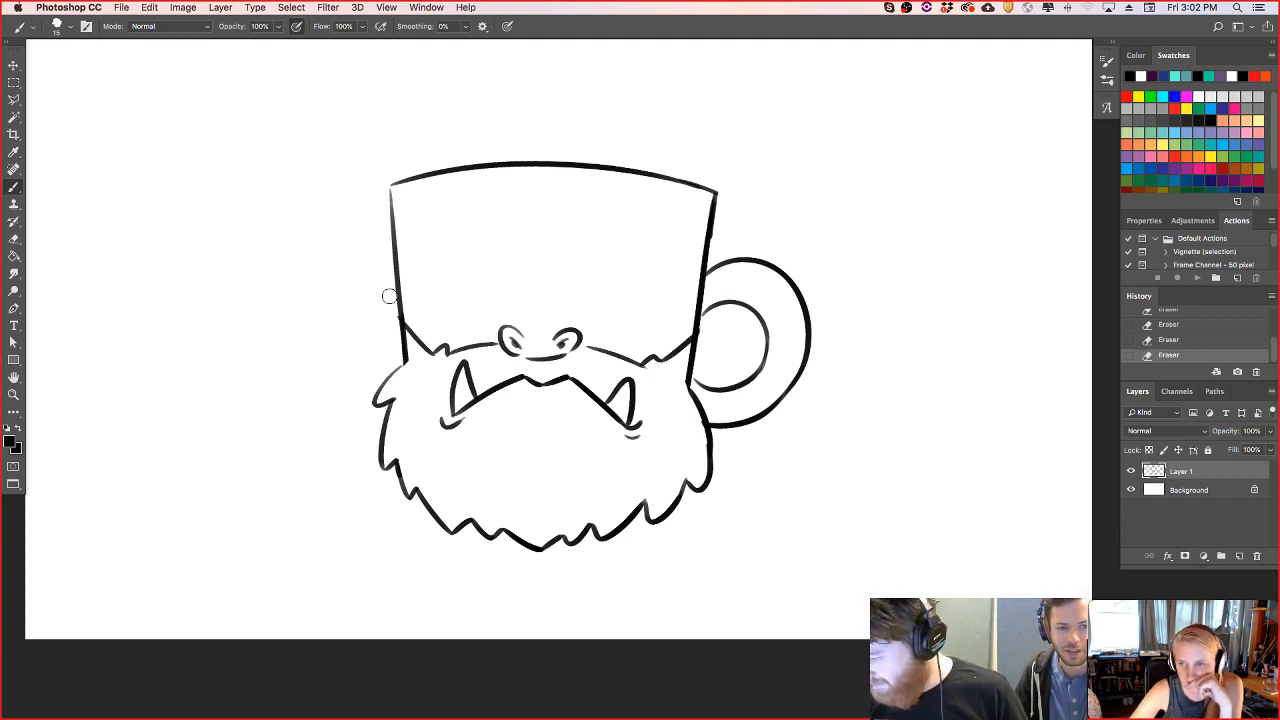
- Draw two heavy, flat-bottomed brows across the mug with a crease between them
{"action": "key", "text": "bracketleft"}
{"action": "key", "text": "bracketleft"}
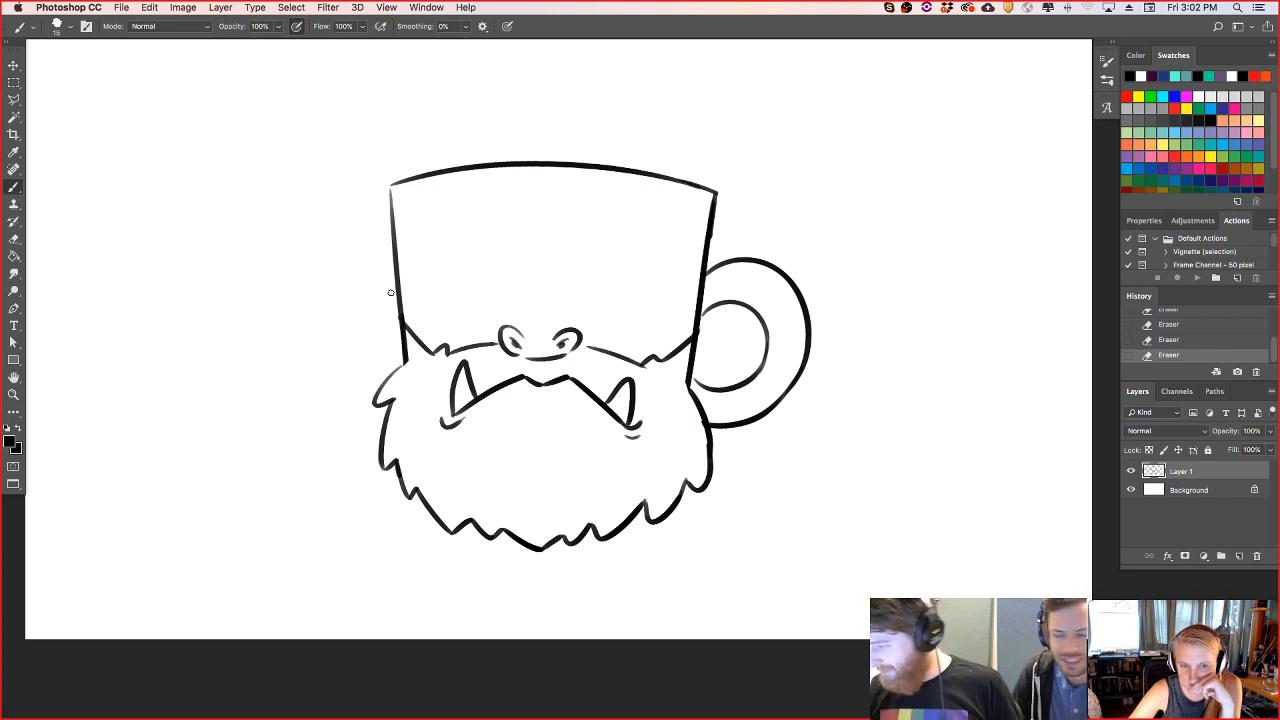
{"action": "left_click_drag", "start_coordinate": [428, 246], "coordinate": [518, 300]}
{"action": "key", "text": "super+z"}
{"action": "left_click_drag", "start_coordinate": [426, 232], "coordinate": [512, 292]}
{"action": "key", "text": "super+z"}
{"action": "mouse_move", "coordinate": [418, 234]}
{"action": "left_mouse_down"}
{"action": "mouse_move", "coordinate": [518, 289]}
{"action": "mouse_move", "coordinate": [528, 262]}
{"action": "mouse_move", "coordinate": [531, 288]}
{"action": "mouse_move", "coordinate": [678, 281]}
{"action": "left_mouse_up"}
{"action": "key", "text": "super+z"}
- Draw the mug's elliptical opening inside the rim and add the black liquid surface in it
{"action": "key", "text": "super+z"}
{"action": "mouse_move", "coordinate": [410, 192]}
{"action": "left_mouse_down"}
{"action": "mouse_move", "coordinate": [678, 206]}
{"action": "mouse_move", "coordinate": [692, 193]}
{"action": "left_mouse_up"}
{"action": "left_click_drag", "start_coordinate": [466, 206], "coordinate": [662, 209]}
{"action": "key", "text": "super+z"}
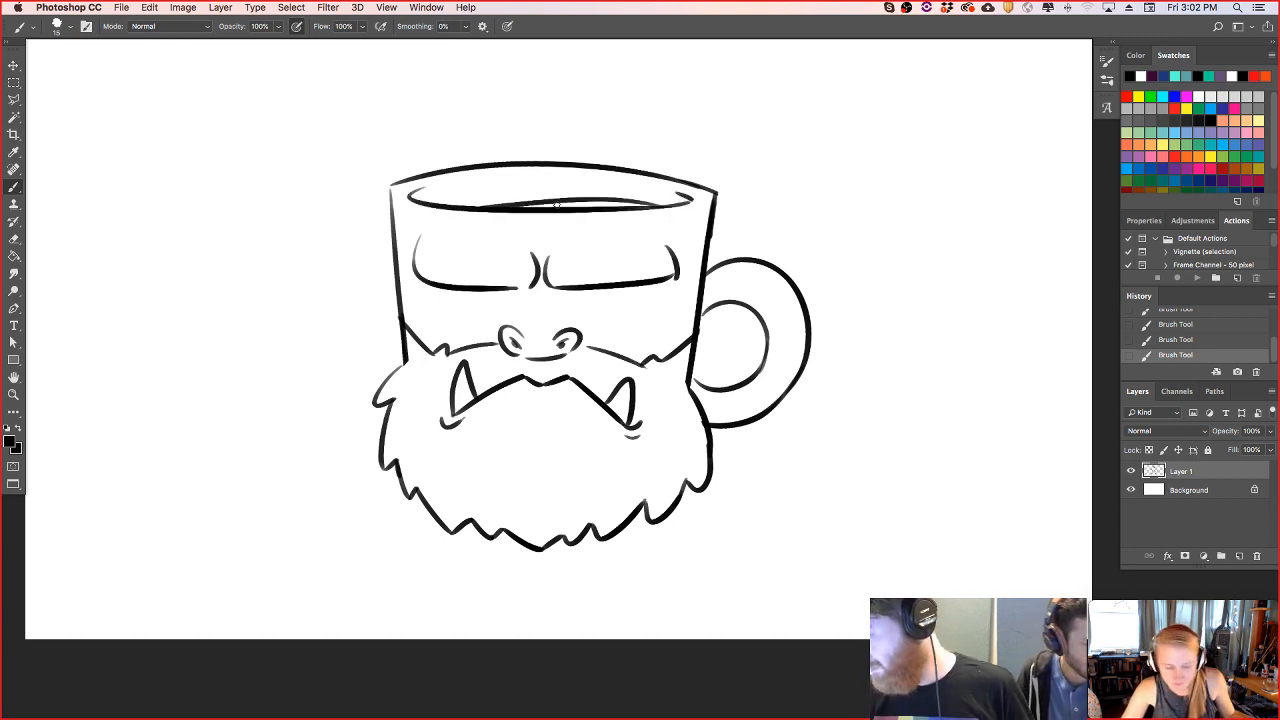
- Draw a pointed horn rising from the centre of the forehead past the rim, and erase the lines behind it
{"action": "key", "text": "super+z"}
{"action": "left_click_drag", "start_coordinate": [465, 207], "coordinate": [660, 209]}
{"action": "mouse_move", "coordinate": [563, 203]}
{"action": "left_mouse_down"}
{"action": "mouse_move", "coordinate": [590, 205]}
{"action": "mouse_move", "coordinate": [503, 209]}
{"action": "mouse_move", "coordinate": [576, 204]}
{"action": "mouse_move", "coordinate": [544, 204]}
{"action": "mouse_move", "coordinate": [546, 151]}
{"action": "mouse_move", "coordinate": [534, 215]}
{"action": "mouse_move", "coordinate": [518, 205]}
{"action": "mouse_move", "coordinate": [549, 129]}
{"action": "left_mouse_up"}
{"action": "key", "text": "e"}
{"action": "key", "text": "super+z"}
{"action": "mouse_move", "coordinate": [514, 220]}
{"action": "left_mouse_down"}
{"action": "mouse_move", "coordinate": [550, 124]}
{"action": "mouse_move", "coordinate": [581, 229]}
{"action": "left_mouse_up"}
{"action": "key", "text": "super+z"}
{"action": "left_click_drag", "start_coordinate": [549, 124], "coordinate": [588, 222]}
{"action": "key", "text": "super+z"}
{"action": "key", "text": "super+z"}
{"action": "key", "text": "super+z"}
{"action": "key", "text": "e"}
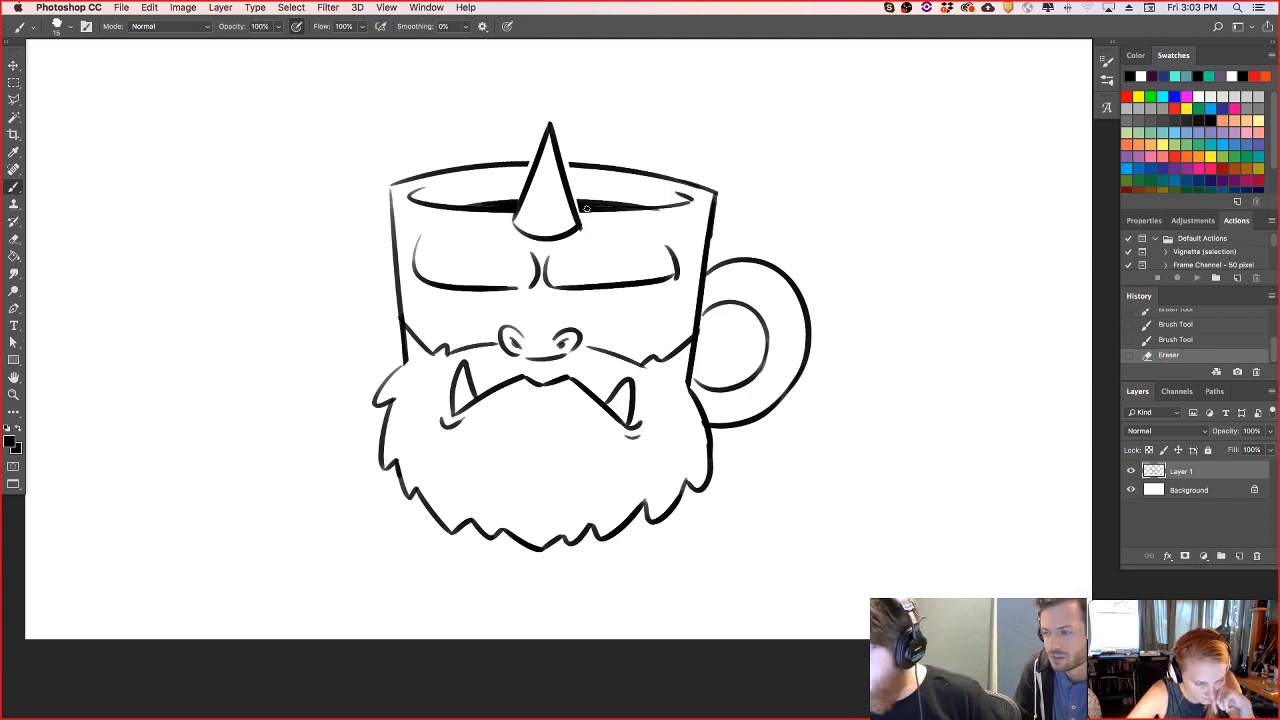
- Repair the black liquid and the rim line where they meet the horn's right side
{"action": "left_click_drag", "start_coordinate": [588, 204], "coordinate": [594, 206]}
{"action": "left_click_drag", "start_coordinate": [579, 206], "coordinate": [593, 209]}
{"action": "left_click_drag", "start_coordinate": [563, 163], "coordinate": [580, 165]}
{"action": "key", "text": "super+z"}
{"action": "key", "text": "super+z"}
{"action": "key", "text": "super+z"}
- Draw curved bands across the horn and join the left brow's lower edge to the crease between the brows
{"action": "key", "text": "super+z"}
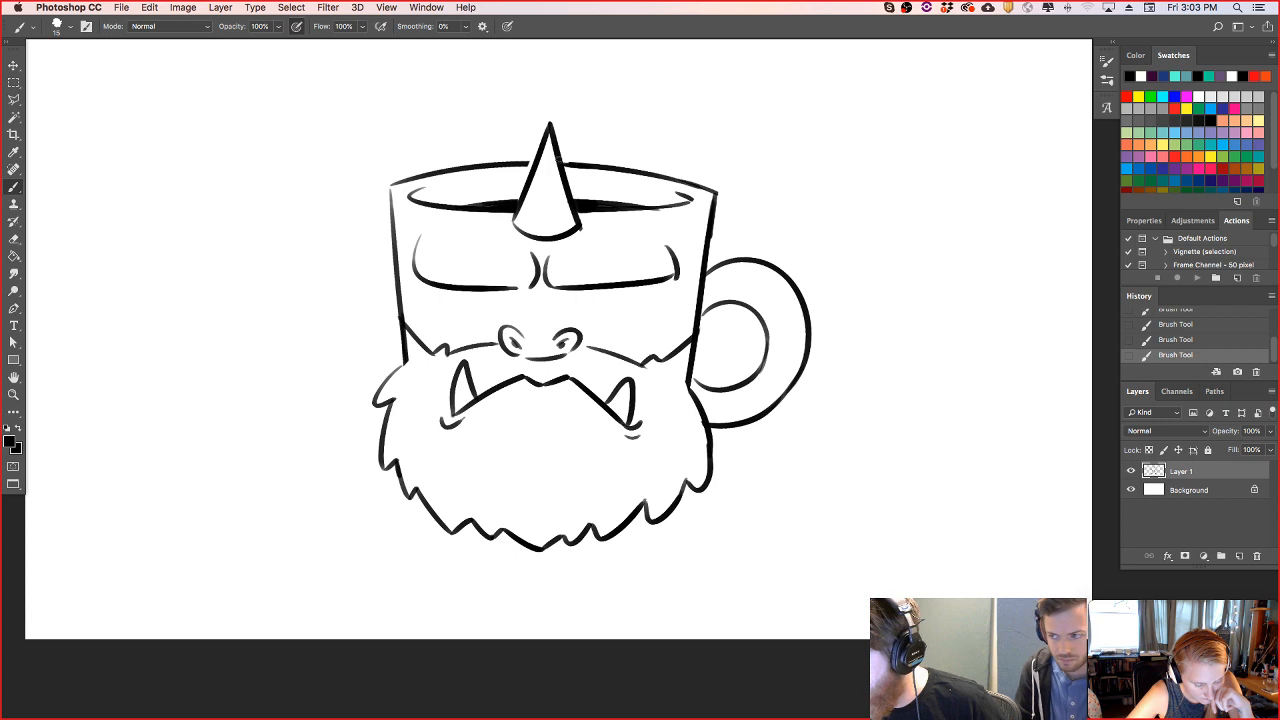
{"action": "mouse_move", "coordinate": [523, 199]}
{"action": "left_mouse_down"}
{"action": "mouse_move", "coordinate": [578, 211]}
{"action": "mouse_move", "coordinate": [554, 158]}
{"action": "left_mouse_up"}
{"action": "key", "text": "super+z"}
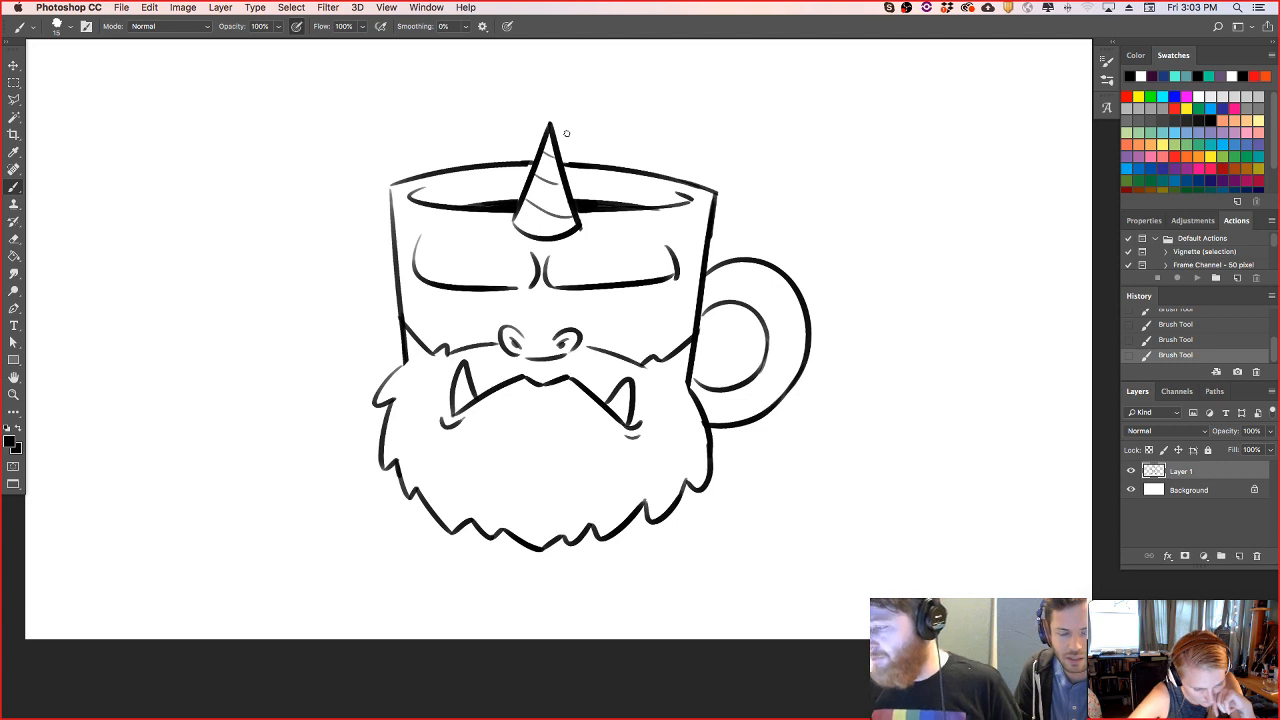
{"action": "left_click_drag", "start_coordinate": [516, 288], "coordinate": [540, 280]}
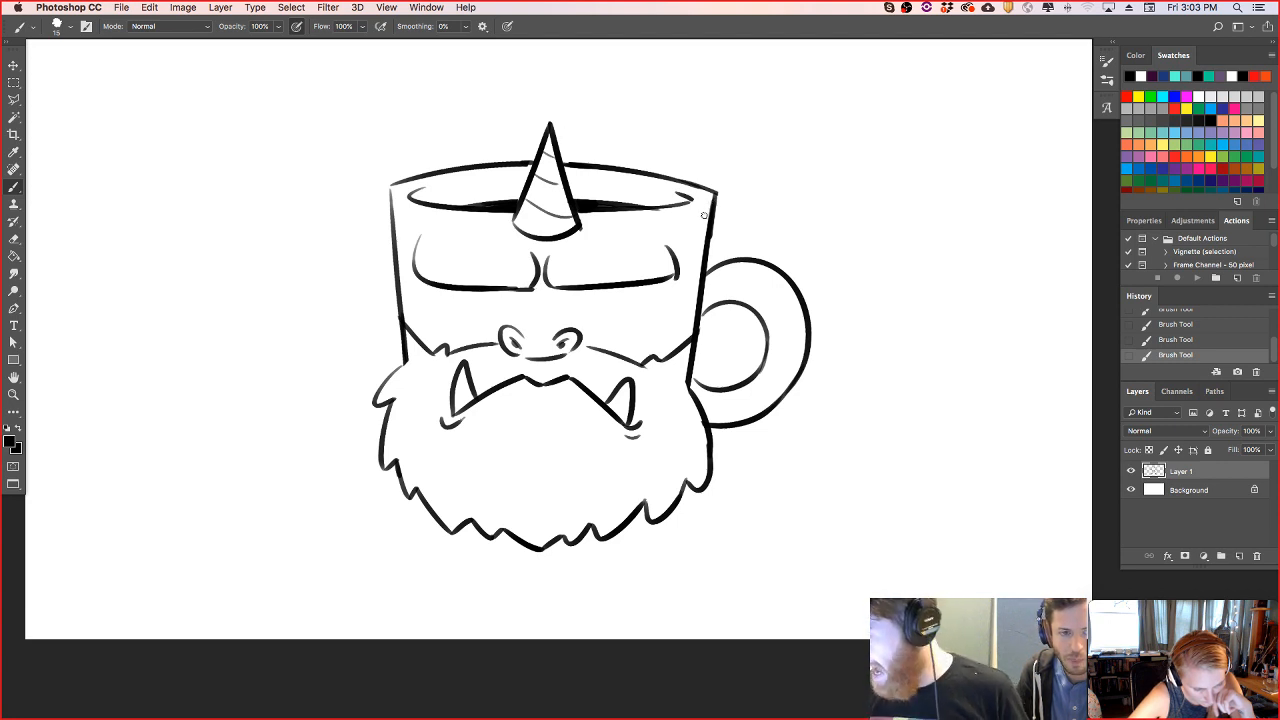
- Replace short sections of the mug's upper sides with small bumps and add short tick marks at both rim corners
{"action": "mouse_move", "coordinate": [684, 277]}
{"action": "left_mouse_down"}
{"action": "mouse_move", "coordinate": [709, 226]}
{"action": "mouse_move", "coordinate": [706, 250]}
{"action": "mouse_move", "coordinate": [696, 242]}
{"action": "left_mouse_up"}
{"action": "key", "text": "super+z"}
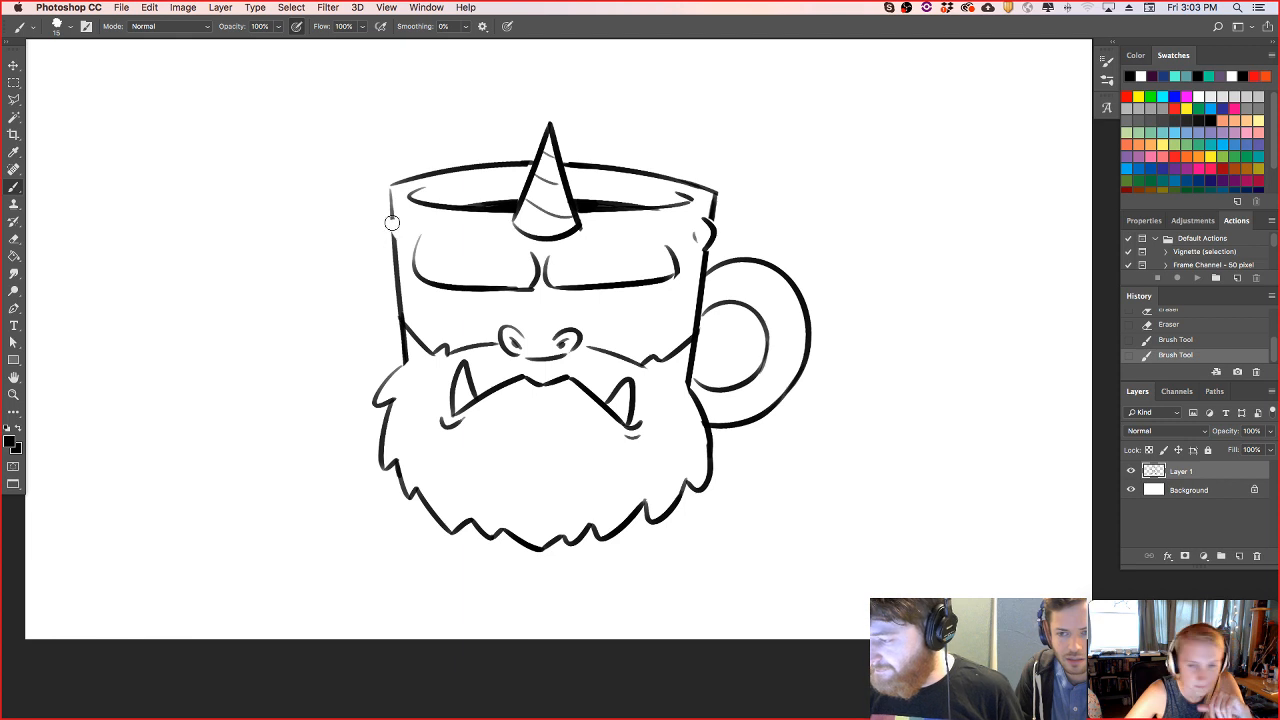
{"action": "left_click_drag", "start_coordinate": [391, 216], "coordinate": [393, 234]}
{"action": "mouse_move", "coordinate": [398, 213]}
{"action": "left_mouse_down"}
{"action": "mouse_move", "coordinate": [397, 237]}
{"action": "mouse_move", "coordinate": [407, 227]}
{"action": "left_mouse_up"}
{"action": "key", "text": "super+z"}
{"action": "left_click_drag", "start_coordinate": [712, 176], "coordinate": [707, 190]}
{"action": "mouse_move", "coordinate": [394, 172]}
{"action": "left_mouse_down"}
{"action": "mouse_move", "coordinate": [410, 187]}
{"action": "mouse_move", "coordinate": [393, 206]}
{"action": "left_mouse_up"}
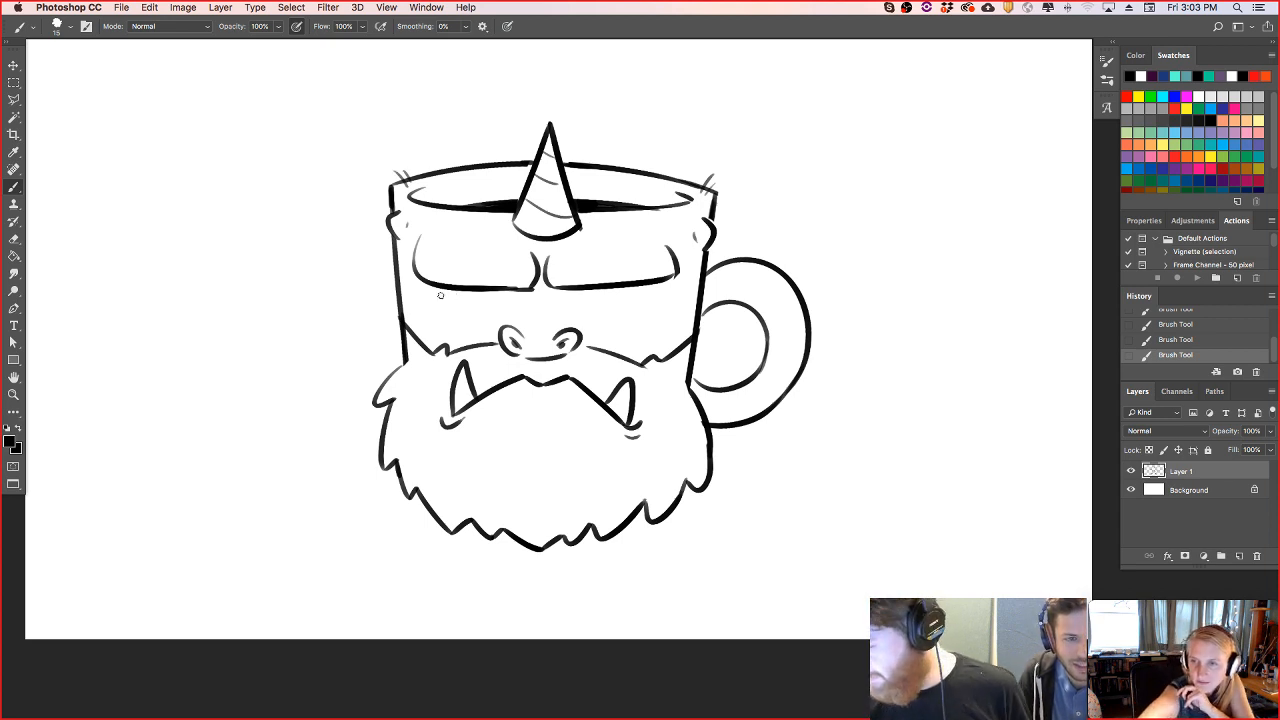
- Draw four half-lidded eyes with bags beneath the brows, and add the nose bridge lines
{"action": "mouse_move", "coordinate": [436, 291]}
{"action": "left_mouse_down"}
{"action": "mouse_move", "coordinate": [520, 291]}
{"action": "mouse_move", "coordinate": [466, 292]}
{"action": "mouse_move", "coordinate": [476, 315]}
{"action": "mouse_move", "coordinate": [662, 285]}
{"action": "mouse_move", "coordinate": [648, 283]}
{"action": "mouse_move", "coordinate": [637, 312]}
{"action": "mouse_move", "coordinate": [554, 303]}
{"action": "mouse_move", "coordinate": [531, 314]}
{"action": "left_mouse_up"}
{"action": "key", "text": "super+z"}
{"action": "key", "text": "super+z"}
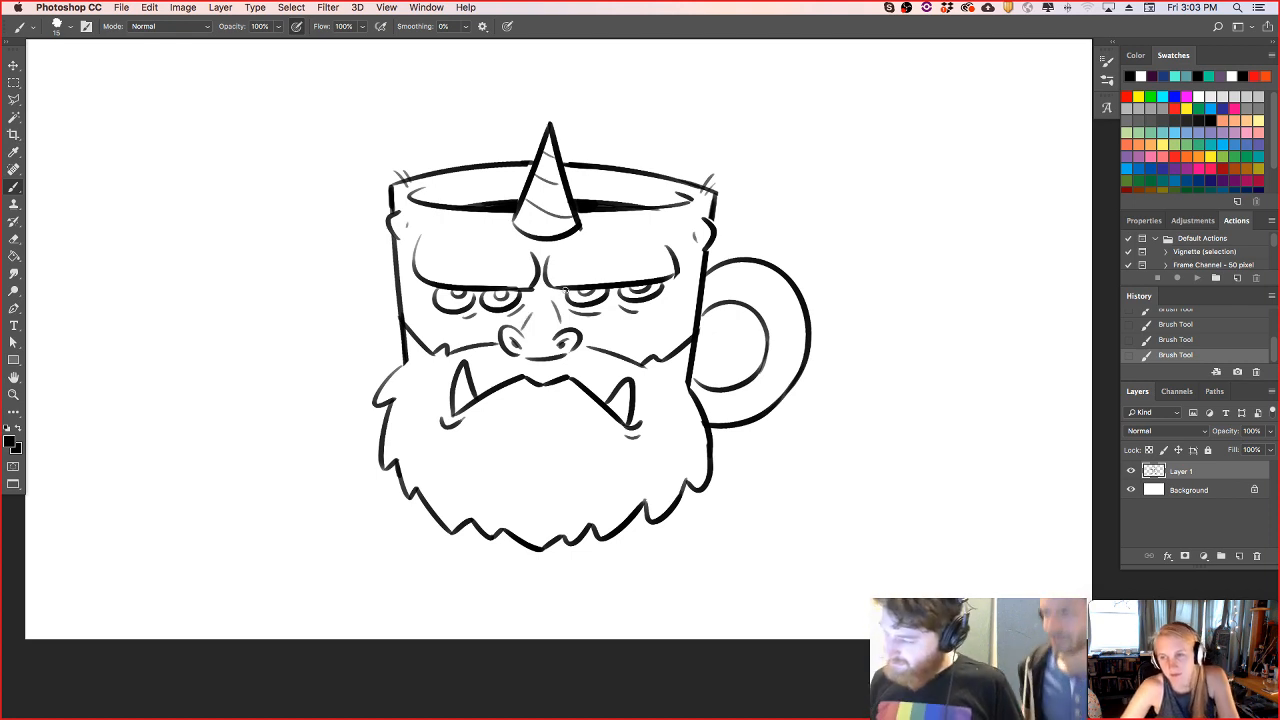
- Round off the upper outer corners of both brows and touch up the mug's upper right corner
{"action": "left_click_drag", "start_coordinate": [414, 266], "coordinate": [444, 232]}
{"action": "left_click_drag", "start_coordinate": [624, 240], "coordinate": [666, 251]}
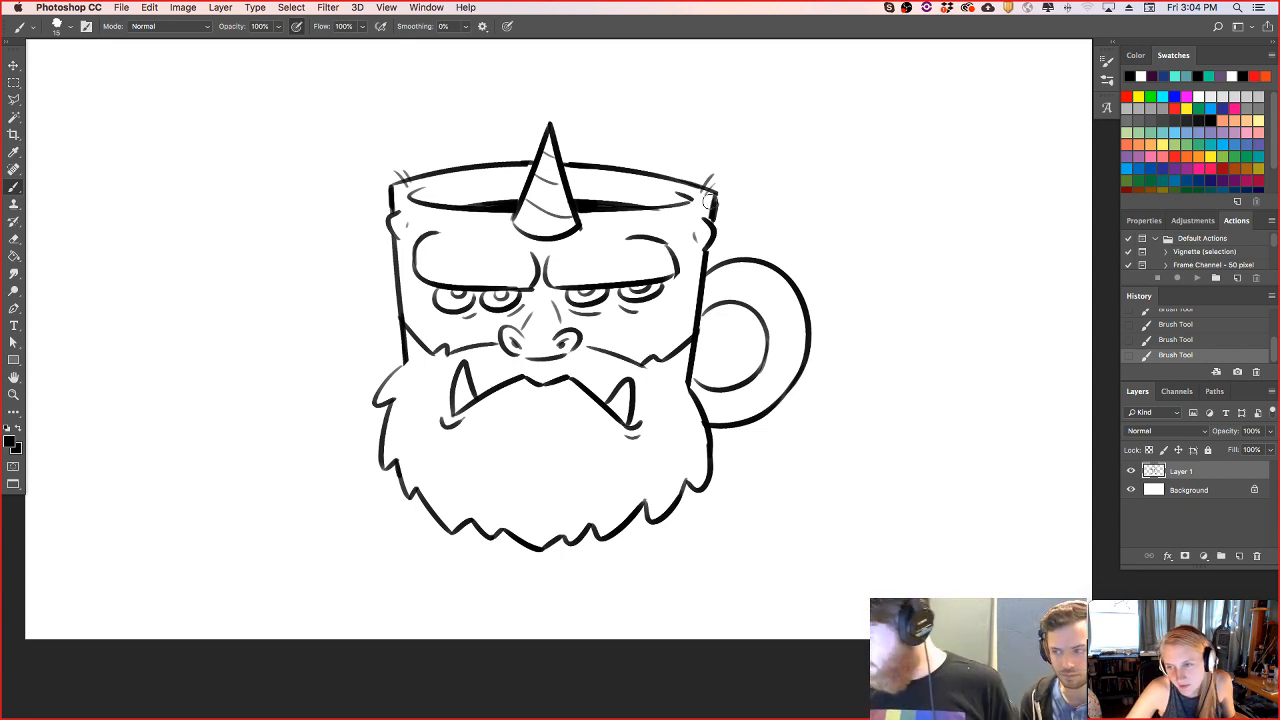
{"action": "left_click_drag", "start_coordinate": [723, 194], "coordinate": [712, 218]}
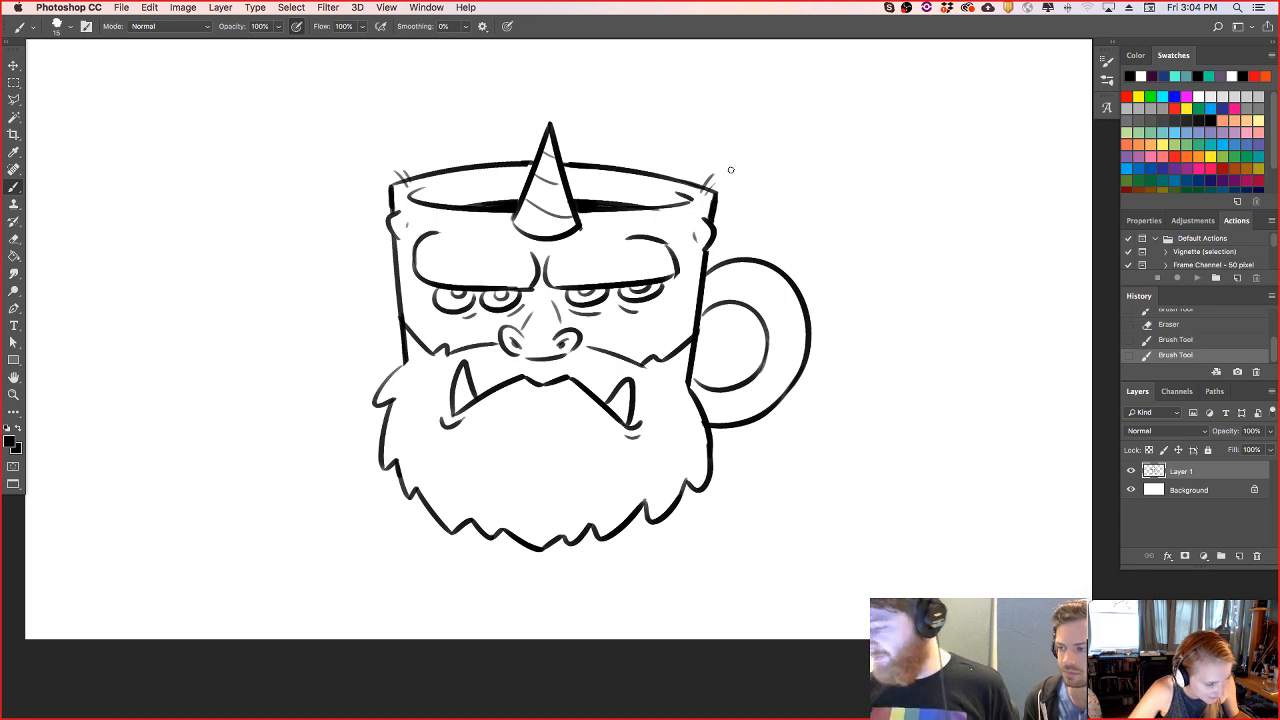
- Add thin contour lines along the inner rim on both sides of the horn
{"action": "left_click_drag", "start_coordinate": [585, 180], "coordinate": [645, 186]}
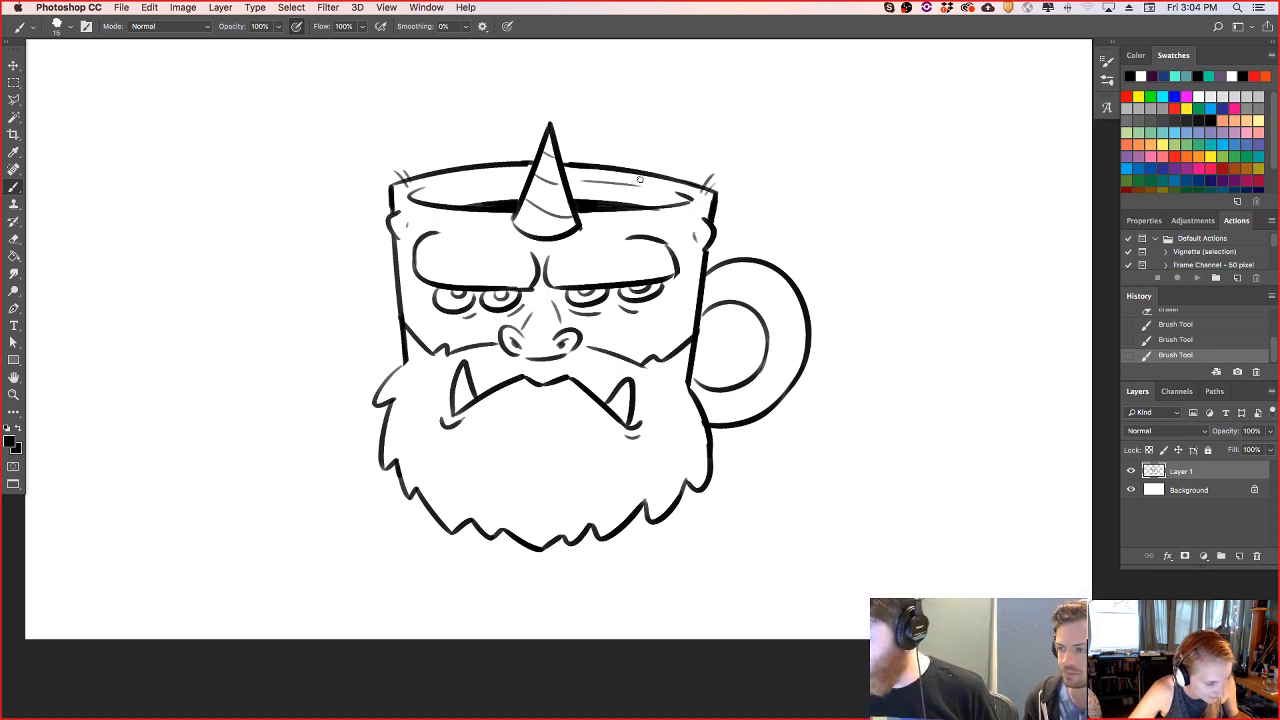
{"action": "left_click_drag", "start_coordinate": [436, 186], "coordinate": [474, 184]}
{"action": "key", "text": "super+z"}
{"action": "key", "text": "super+z"}
{"action": "key", "text": "super+z"}
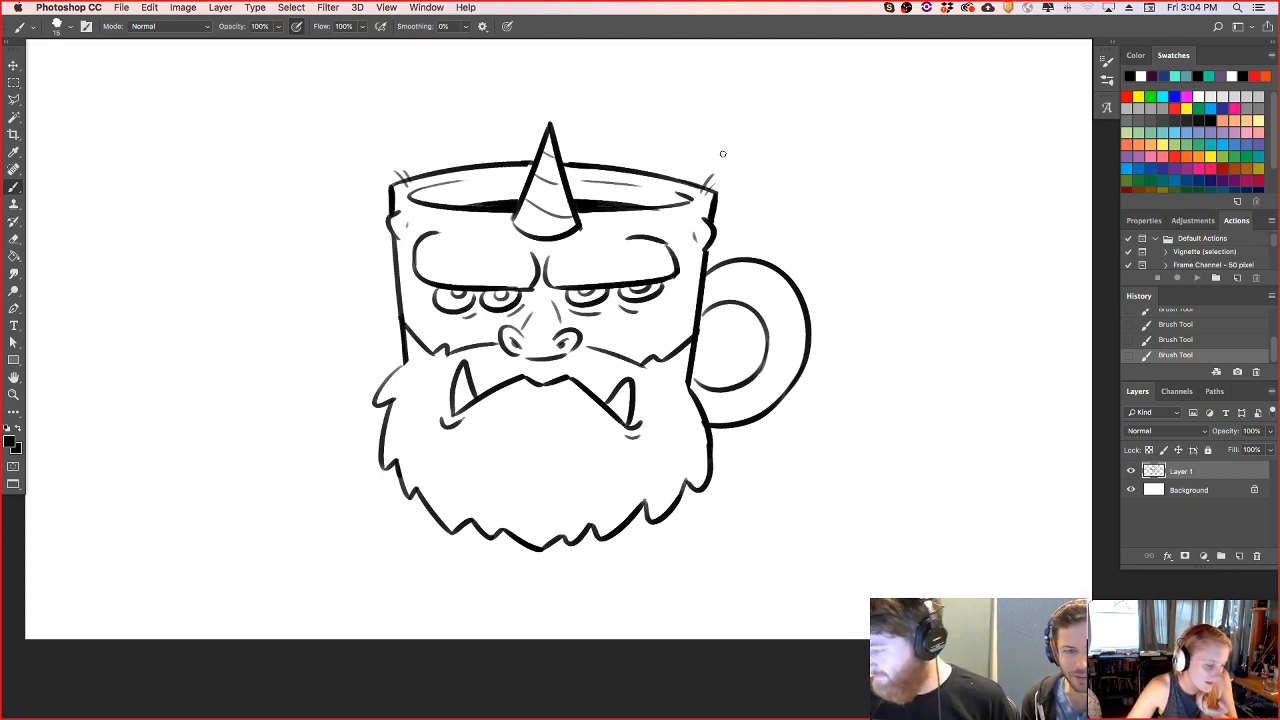
- Clean up the right brow's outer corner, extend its inner top curve, and refine the moustache edge on the right cheek
{"action": "left_click_drag", "start_coordinate": [684, 270], "coordinate": [687, 258]}
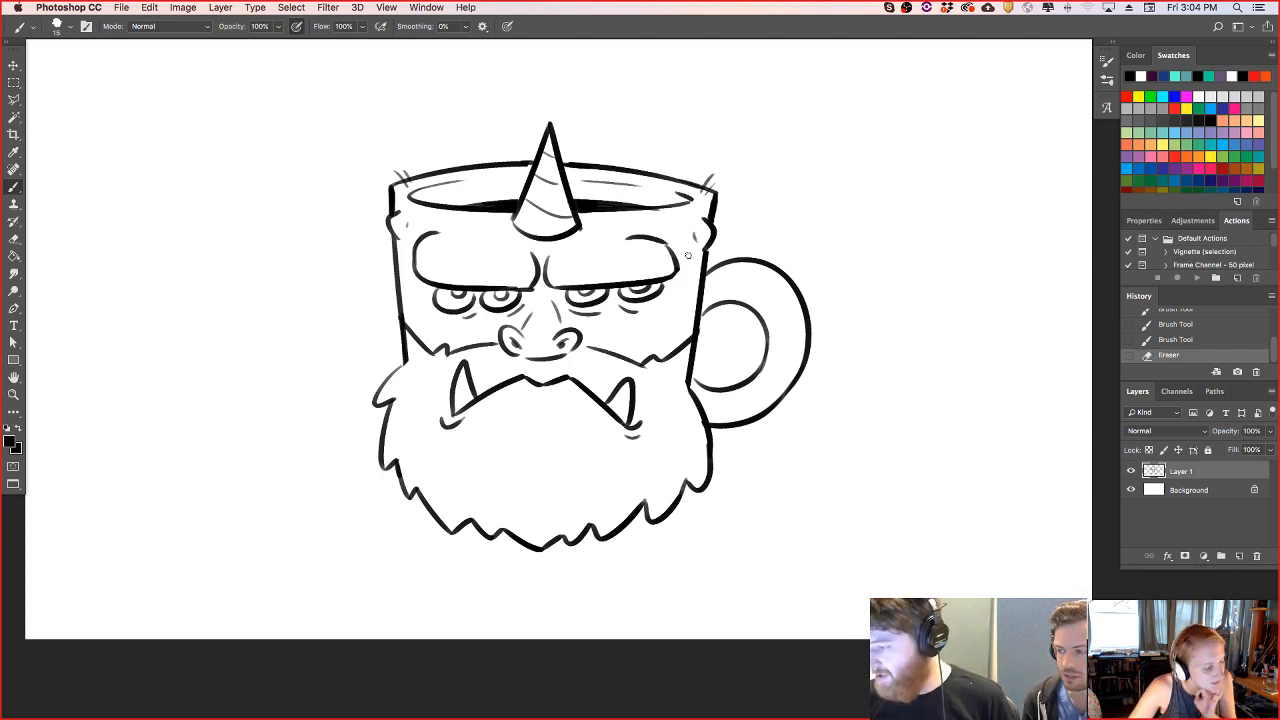
{"action": "mouse_move", "coordinate": [549, 259]}
{"action": "left_mouse_down"}
{"action": "mouse_move", "coordinate": [580, 244]}
{"action": "mouse_move", "coordinate": [537, 292]}
{"action": "left_mouse_up"}
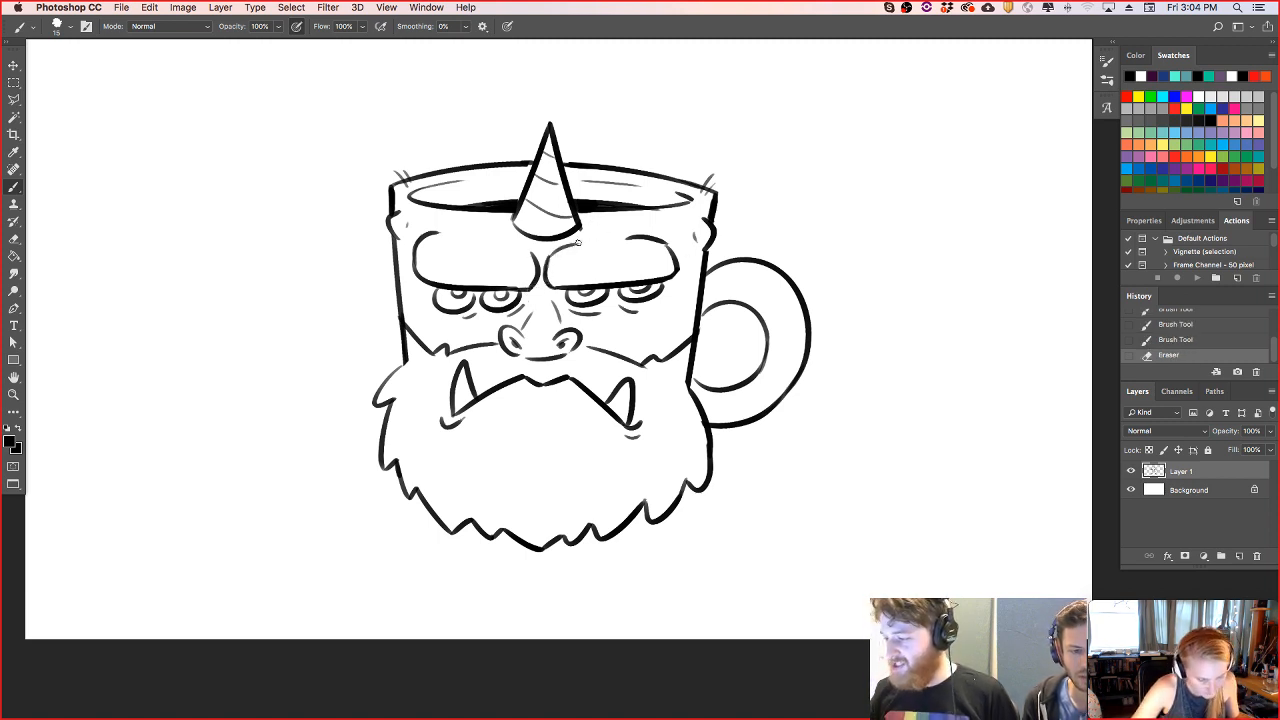
{"action": "left_click_drag", "start_coordinate": [581, 355], "coordinate": [659, 356]}
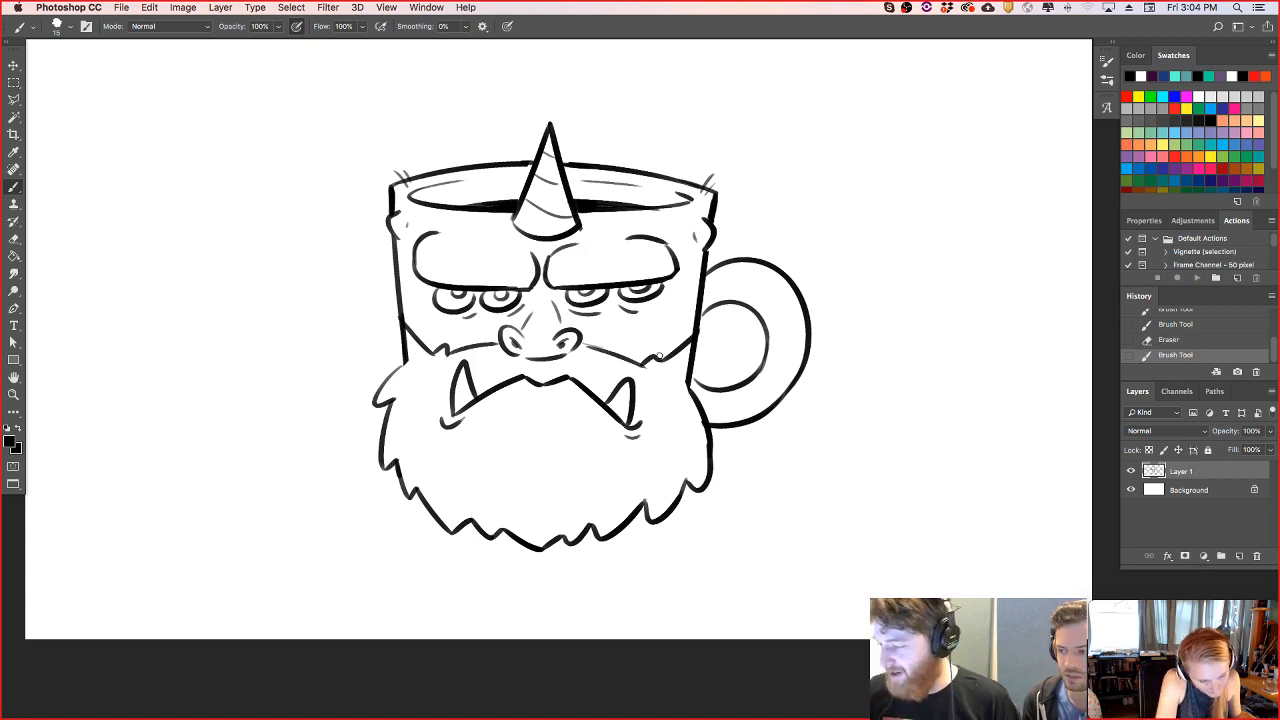
- Erase the mug's side lines inside the beard and extend the beard's left edge up to the cheek with furry tufts
{"action": "mouse_move", "coordinate": [400, 370]}
{"action": "left_mouse_down"}
{"action": "mouse_move", "coordinate": [390, 362]}
{"action": "mouse_move", "coordinate": [400, 344]}
{"action": "mouse_move", "coordinate": [403, 359]}
{"action": "mouse_move", "coordinate": [402, 334]}
{"action": "left_mouse_up"}
{"action": "key", "text": "super+z"}
{"action": "left_click_drag", "start_coordinate": [689, 352], "coordinate": [697, 420]}
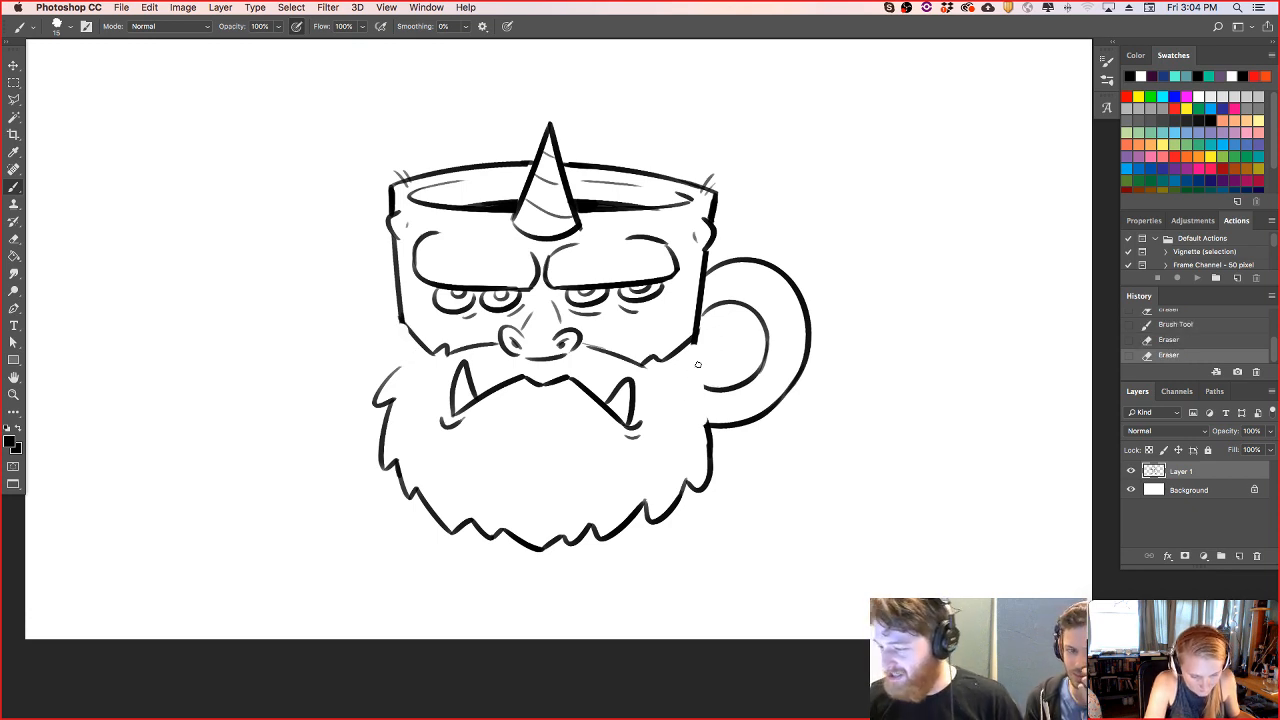
{"action": "mouse_move", "coordinate": [401, 322]}
{"action": "left_mouse_down"}
{"action": "mouse_move", "coordinate": [400, 353]}
{"action": "mouse_move", "coordinate": [381, 380]}
{"action": "mouse_move", "coordinate": [406, 367]}
{"action": "mouse_move", "coordinate": [390, 351]}
{"action": "mouse_move", "coordinate": [383, 370]}
{"action": "mouse_move", "coordinate": [415, 361]}
{"action": "left_mouse_up"}
{"action": "key", "text": "super+z"}
{"action": "key", "text": "e"}
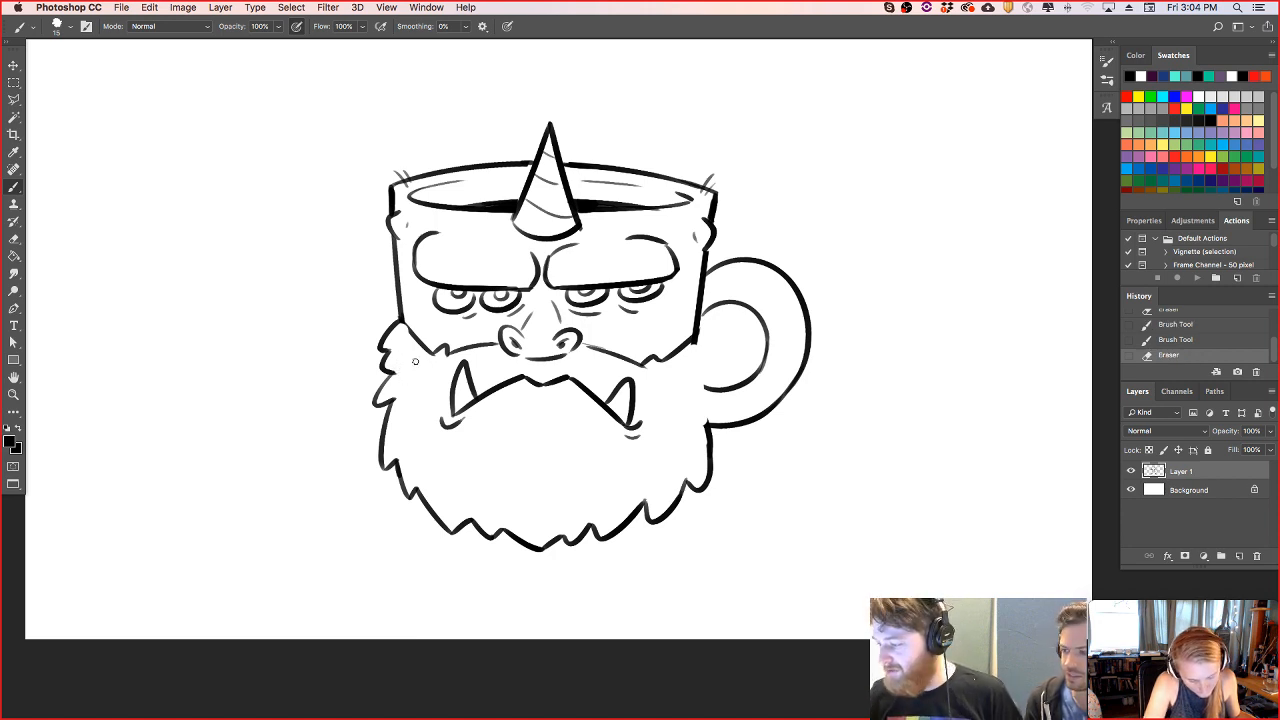
- Draw beard tufts up the right cheek overlapping the handle, and reconnect the handle's lower lines to them
{"action": "mouse_move", "coordinate": [708, 424]}
{"action": "left_mouse_down"}
{"action": "mouse_move", "coordinate": [703, 354]}
{"action": "mouse_move", "coordinate": [714, 381]}
{"action": "mouse_move", "coordinate": [724, 371]}
{"action": "mouse_move", "coordinate": [702, 345]}
{"action": "left_mouse_up"}
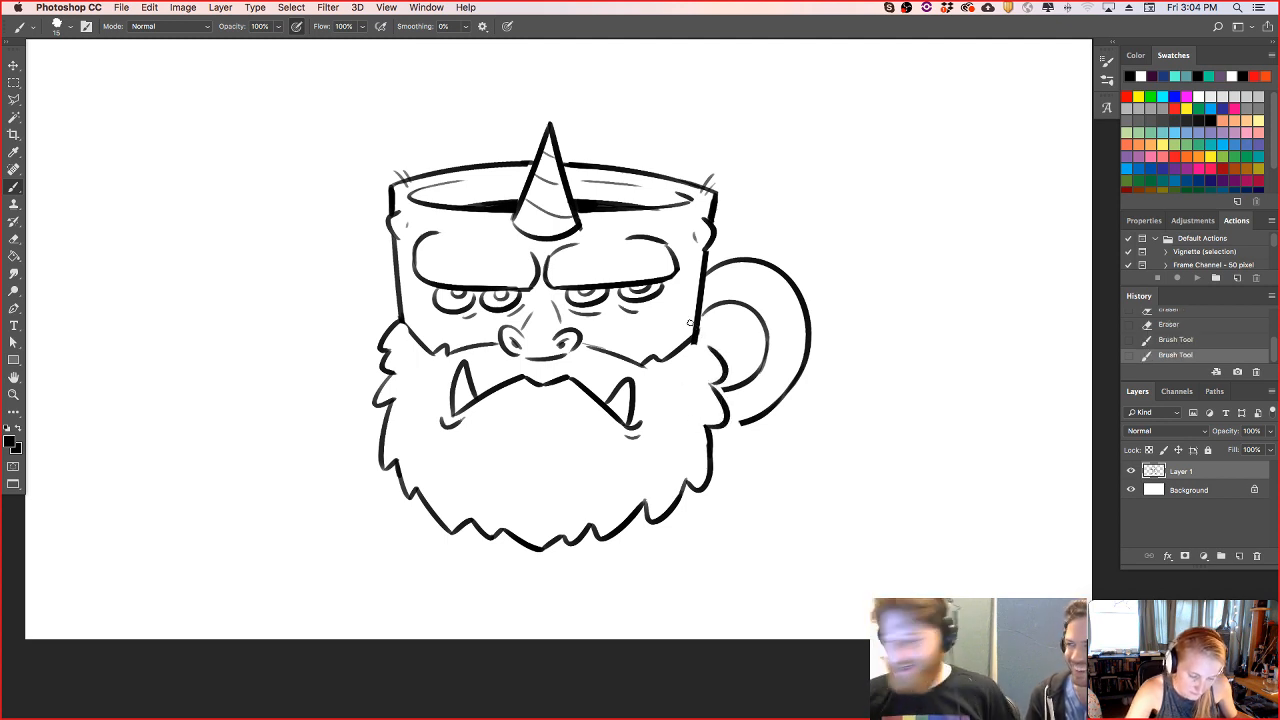
{"action": "mouse_move", "coordinate": [740, 384]}
{"action": "left_mouse_down"}
{"action": "mouse_move", "coordinate": [714, 396]}
{"action": "mouse_move", "coordinate": [728, 424]}
{"action": "left_mouse_up"}
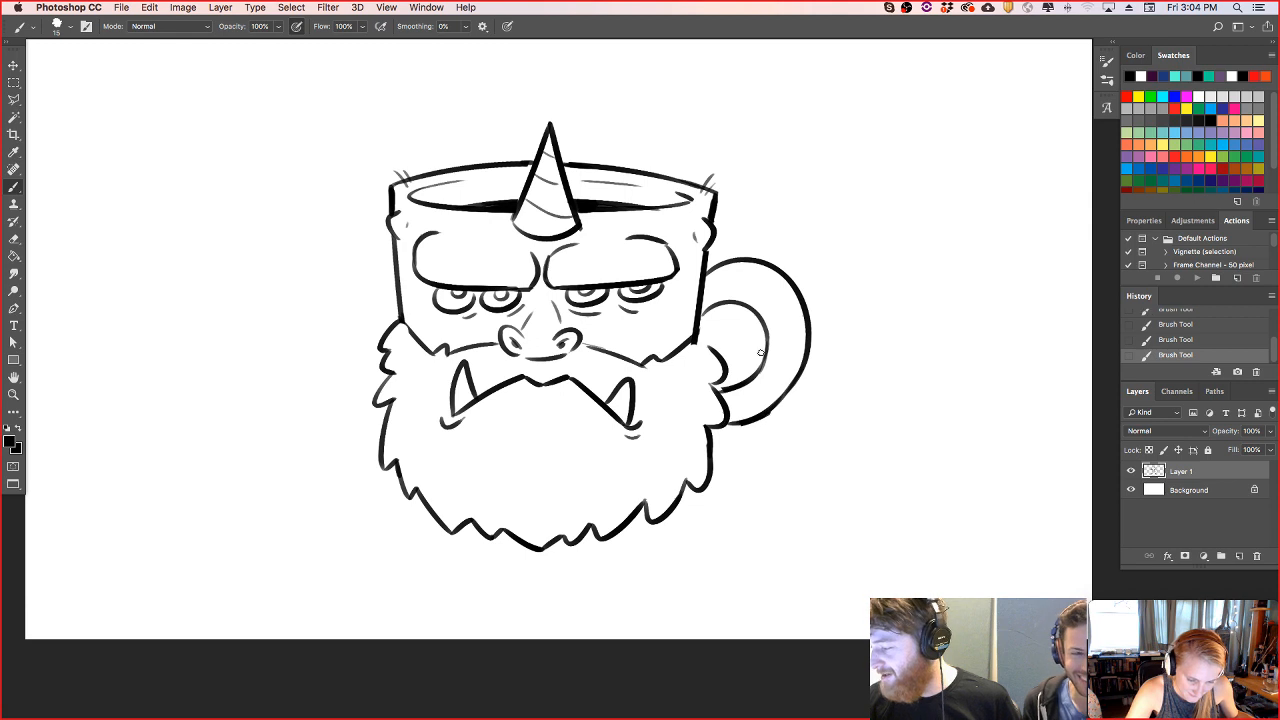
{"action": "mouse_move", "coordinate": [699, 332]}
{"action": "left_mouse_down"}
{"action": "mouse_move", "coordinate": [712, 348]}
{"action": "mouse_move", "coordinate": [718, 339]}
{"action": "left_mouse_up"}
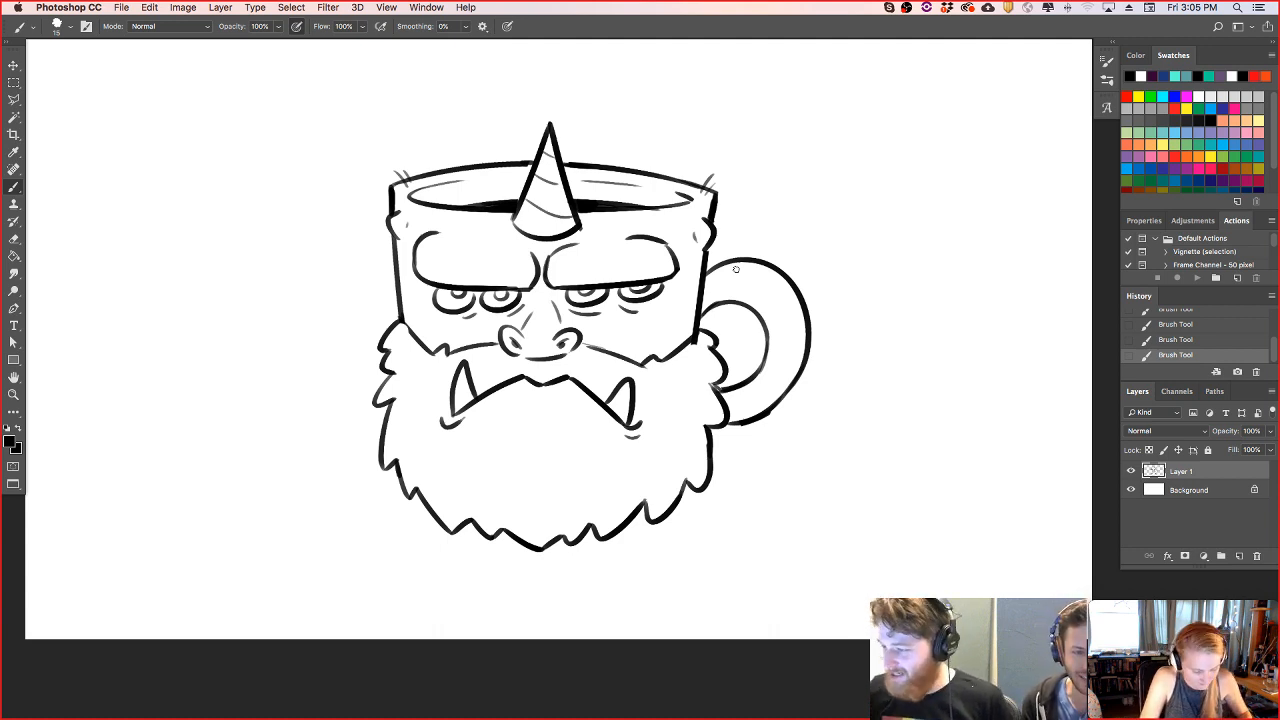
- Add a thin crease above the left brow and a short line below the mouth, and clean up beside the horn's base
{"action": "left_click_drag", "start_coordinate": [482, 244], "coordinate": [530, 249]}
{"action": "key", "text": "super+z"}
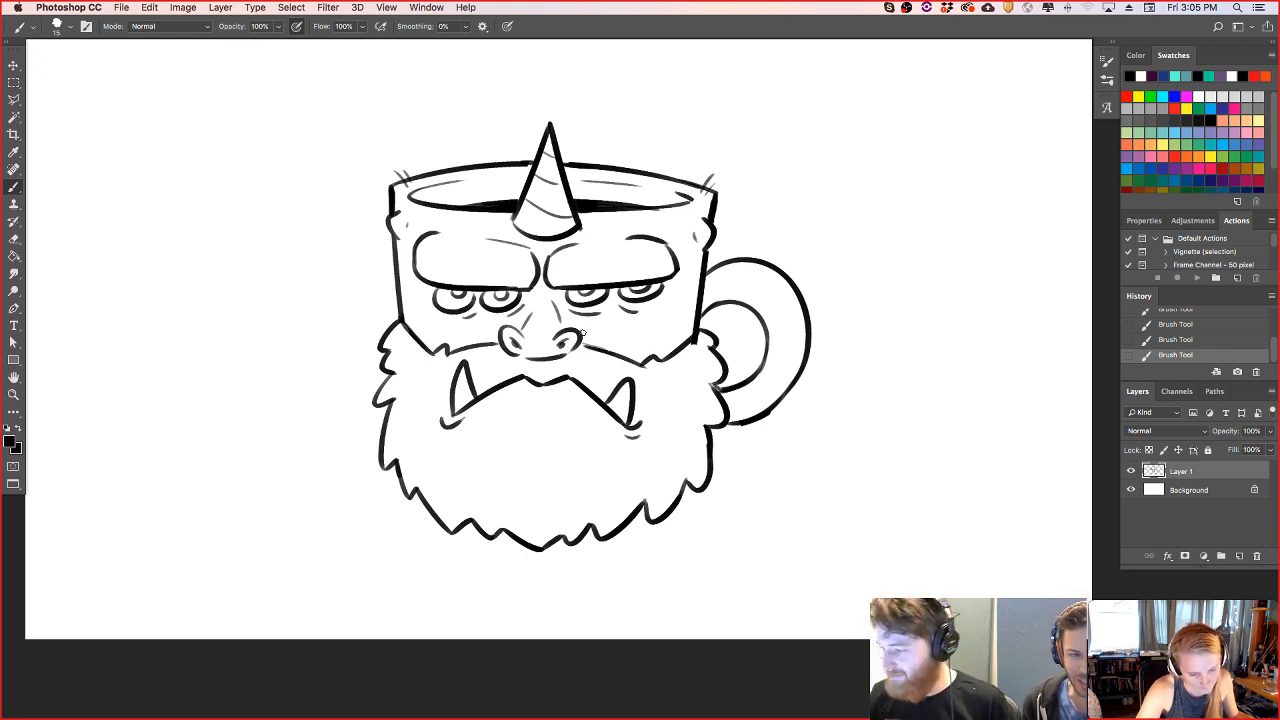
{"action": "left_click_drag", "start_coordinate": [536, 402], "coordinate": [557, 402]}
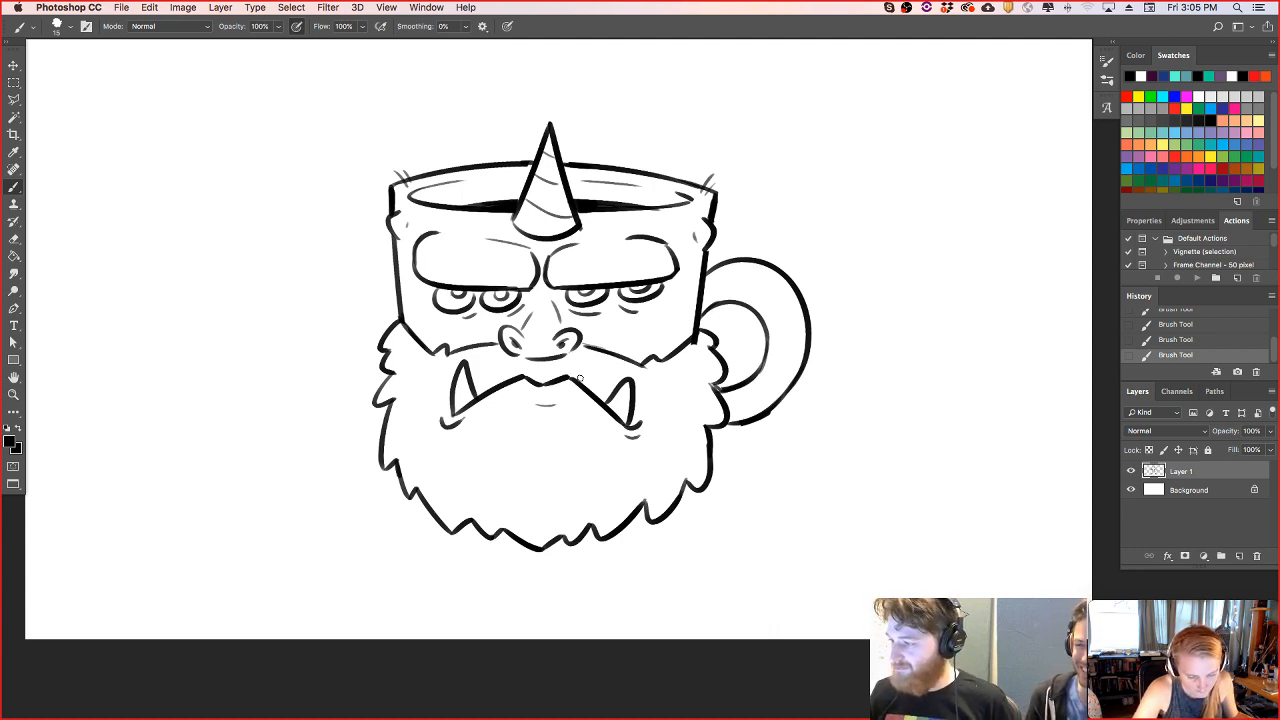
{"action": "key", "text": "e"}
{"action": "left_click_drag", "start_coordinate": [594, 225], "coordinate": [592, 222]}
{"action": "key", "text": "b"}
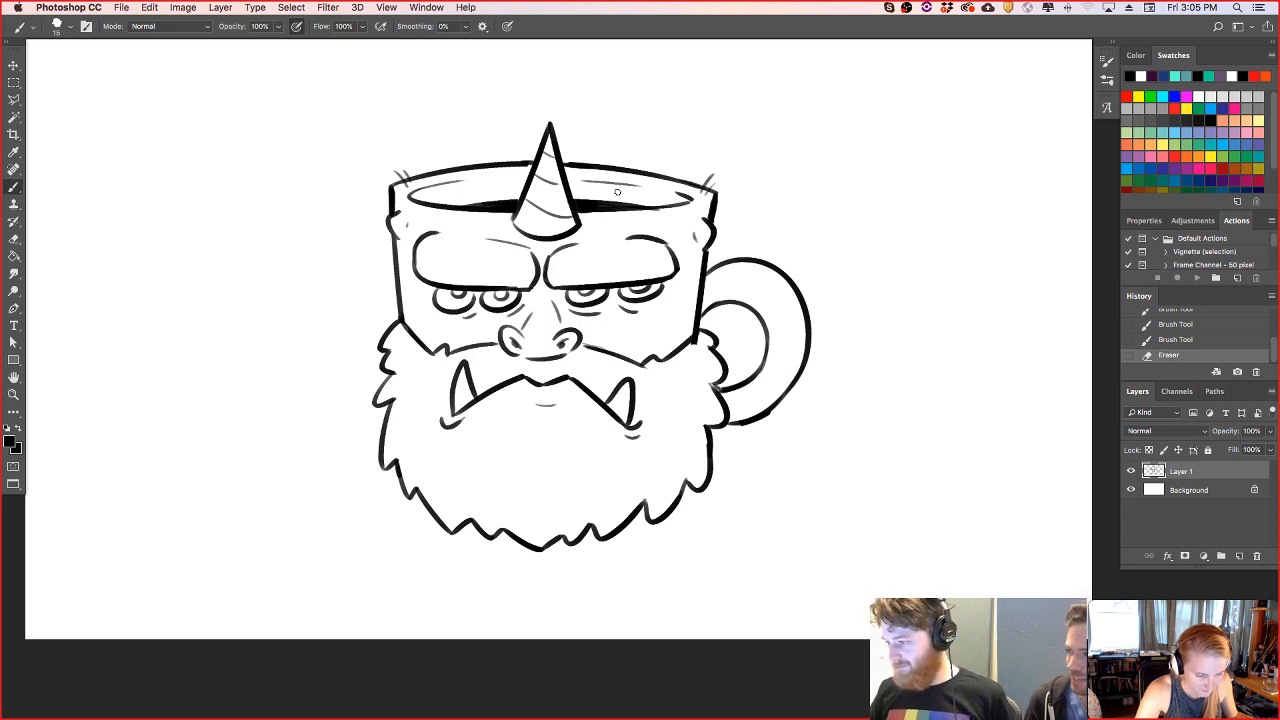
- Erase a short stretch of the mug's right upper rim and draw a small bump in the gap
{"action": "key", "text": "e"}
{"action": "mouse_move", "coordinate": [643, 176]}
{"action": "left_mouse_down"}
{"action": "mouse_move", "coordinate": [633, 173]}
{"action": "mouse_move", "coordinate": [682, 186]}
{"action": "left_mouse_up"}
{"action": "key", "text": "b"}
{"action": "key", "text": "super+z"}
{"action": "key", "text": "super+z"}
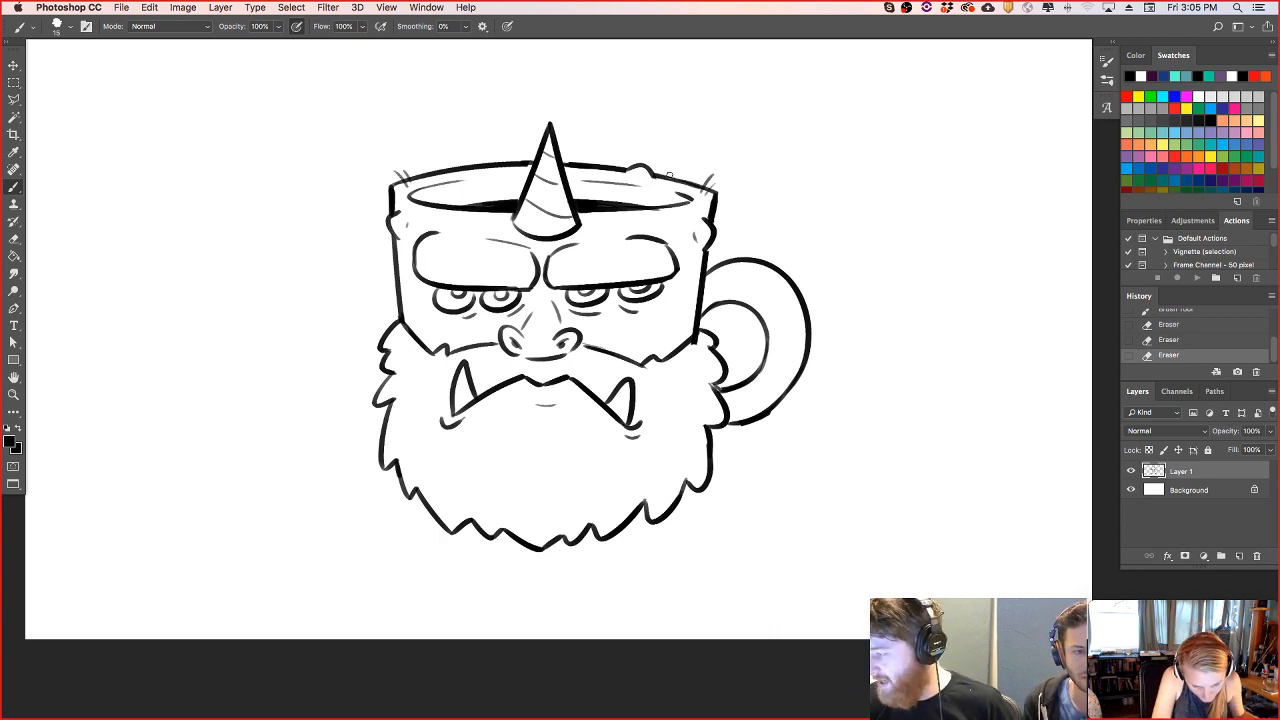
- Join the tufts along the beard's left edge and erase stray marks where the beard meets the mug's right side and handle
{"action": "left_click_drag", "start_coordinate": [700, 372], "coordinate": [728, 406]}
{"action": "key", "text": "super+z"}
{"action": "key", "text": "super+z"}
{"action": "key", "text": "e"}
{"action": "mouse_move", "coordinate": [401, 403]}
{"action": "left_mouse_down"}
{"action": "mouse_move", "coordinate": [380, 400]}
{"action": "mouse_move", "coordinate": [385, 372]}
{"action": "mouse_move", "coordinate": [400, 406]}
{"action": "left_mouse_up"}
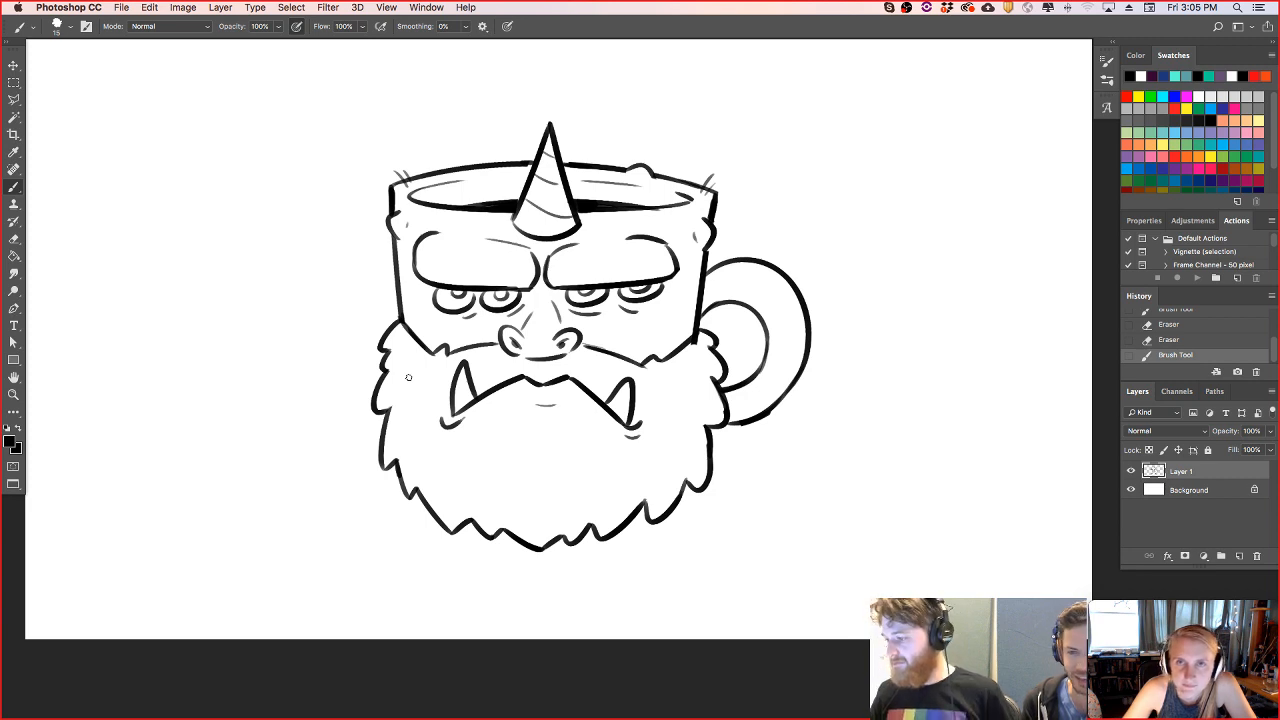
{"action": "key", "text": "e"}
{"action": "left_click_drag", "start_coordinate": [699, 340], "coordinate": [697, 344]}
{"action": "left_click_drag", "start_coordinate": [772, 431], "coordinate": [773, 437]}
{"action": "key", "text": "b"}
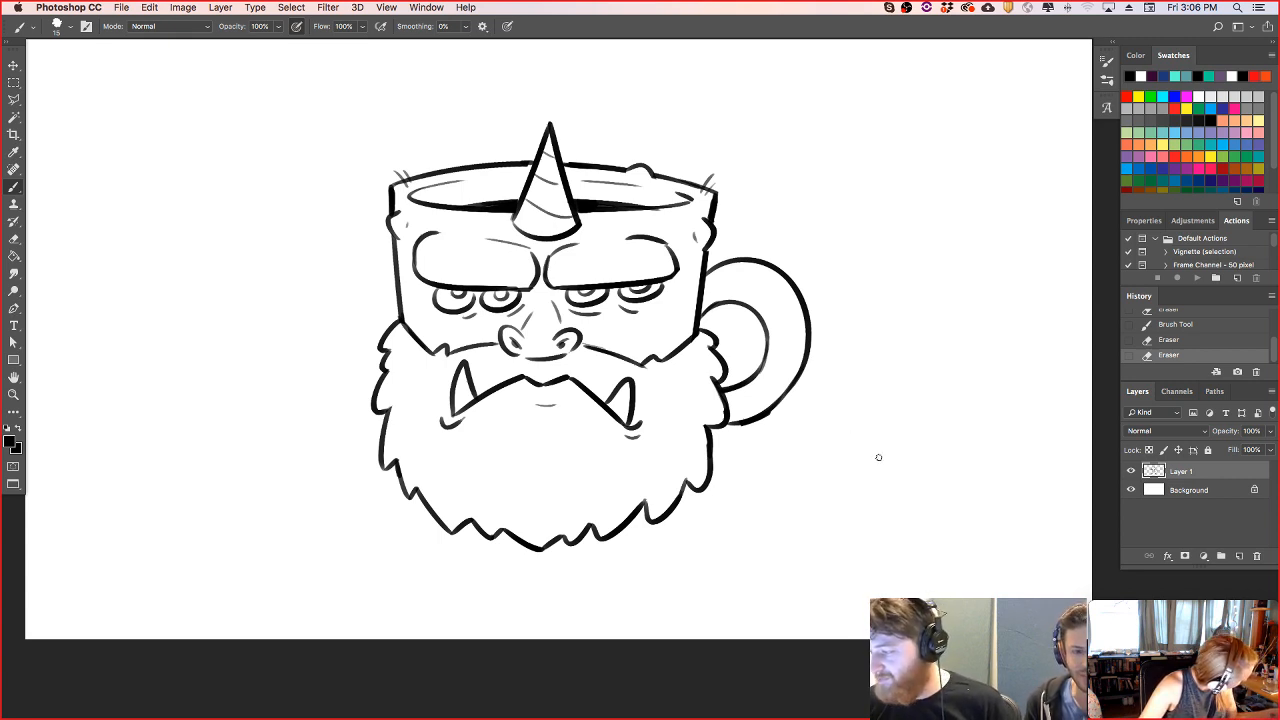
- Add short shading strokes between the mug's right side and the upper handle, and check the drawing by toggling its layer's visibility
{"action": "left_click_drag", "start_coordinate": [704, 314], "coordinate": [716, 291]}
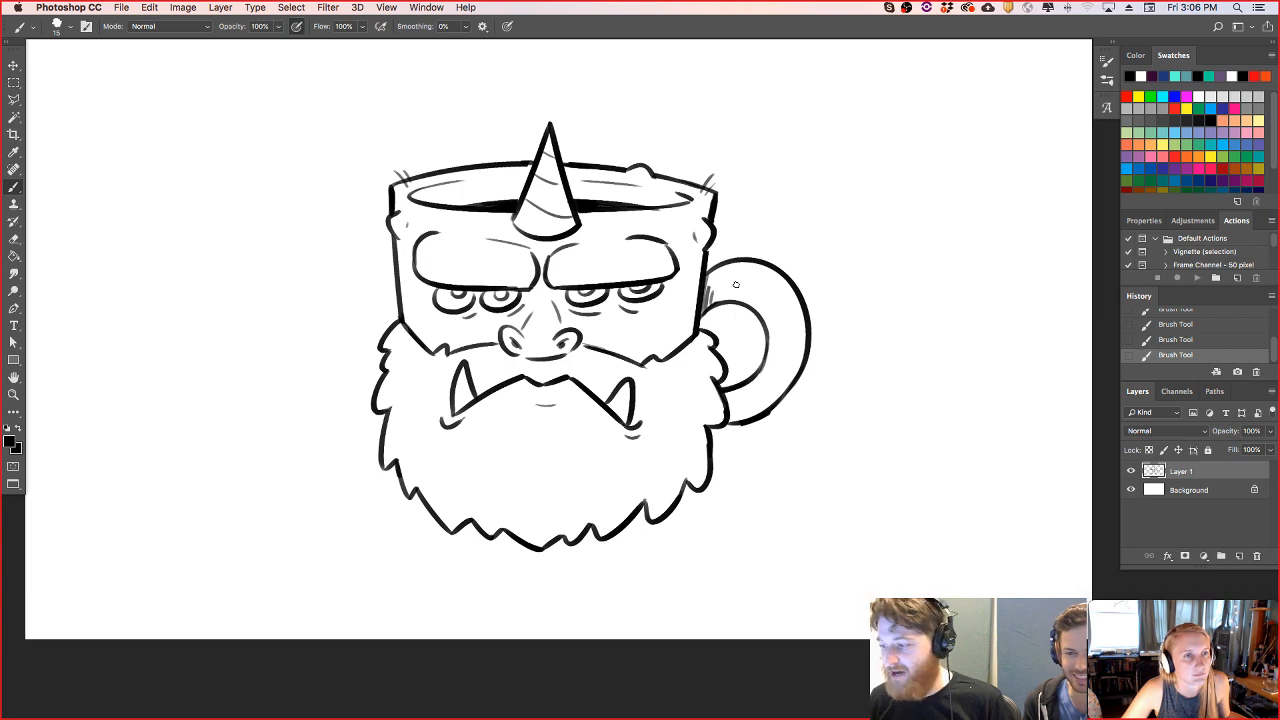
{"action": "left_click", "coordinate": [1131, 471]}
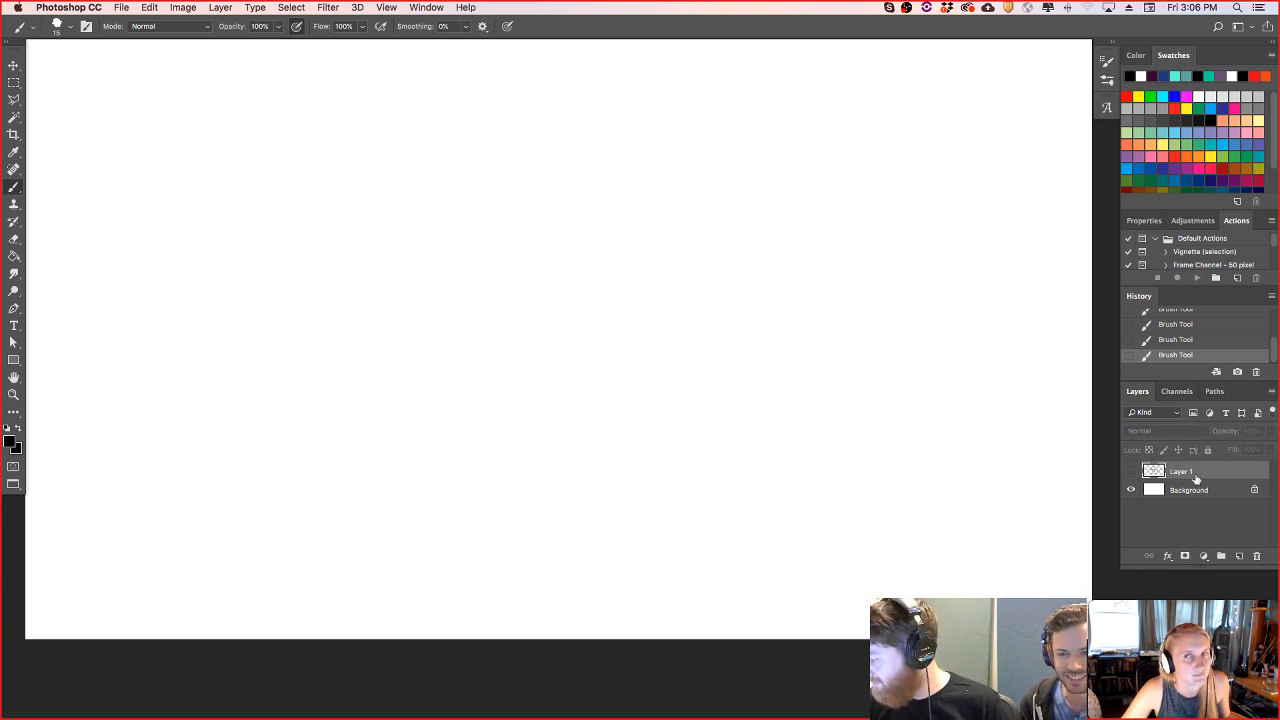
{"action": "left_click", "coordinate": [1131, 471]}
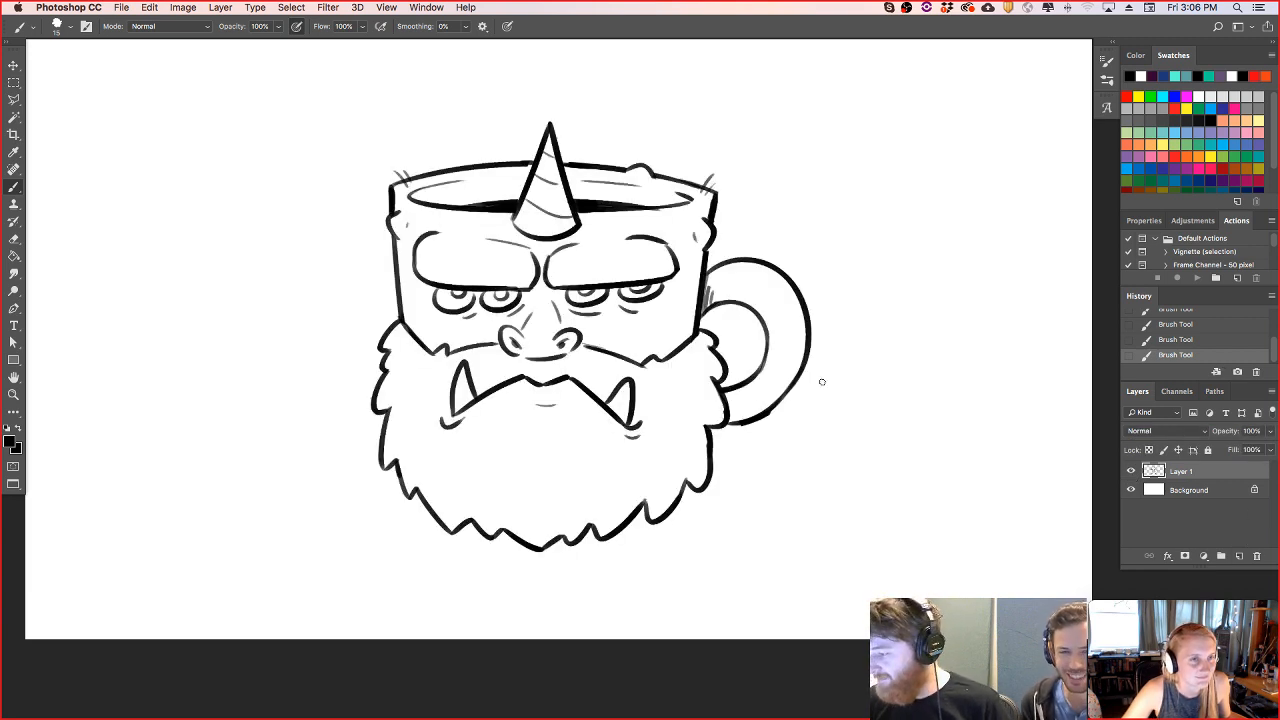
- Redraw the handle's lower outer curve and trim its edges with the eraser
{"action": "left_click_drag", "start_coordinate": [728, 424], "coordinate": [799, 341]}
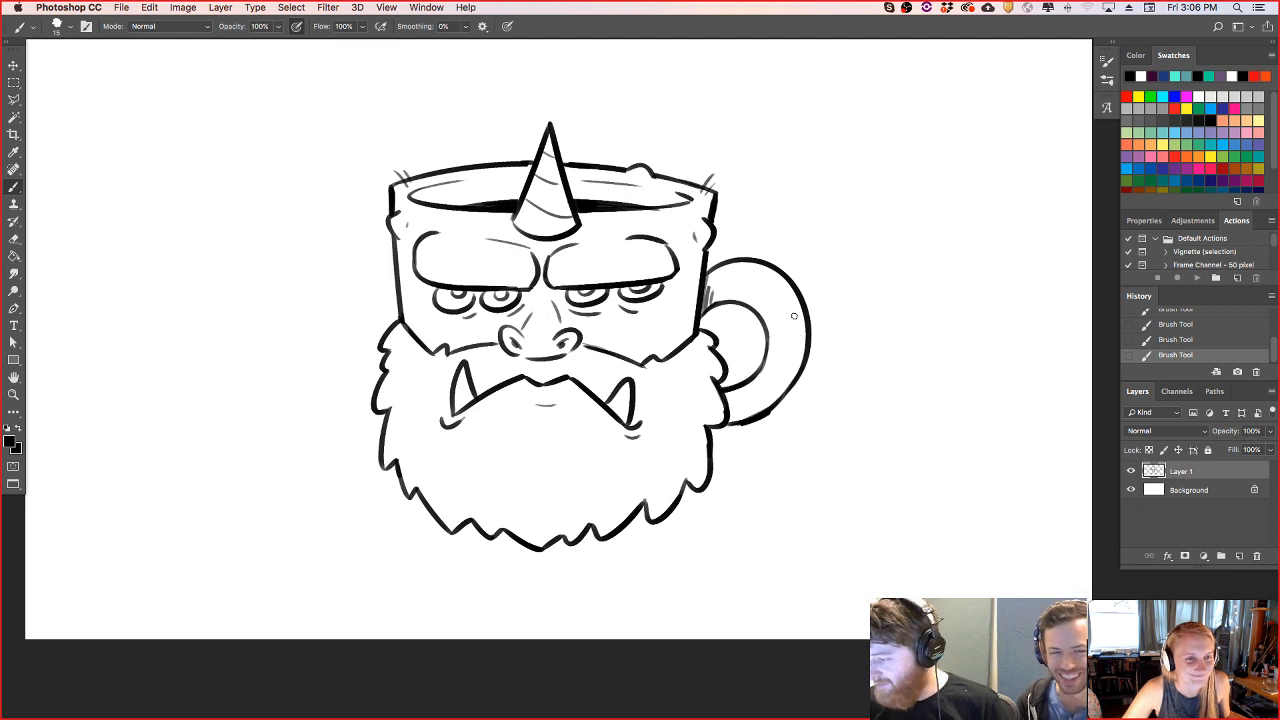
{"action": "left_click_drag", "start_coordinate": [645, 369], "coordinate": [653, 364]}
{"action": "mouse_move", "coordinate": [744, 436]}
{"action": "left_mouse_down"}
{"action": "mouse_move", "coordinate": [795, 404]}
{"action": "mouse_move", "coordinate": [740, 430]}
{"action": "left_mouse_up"}
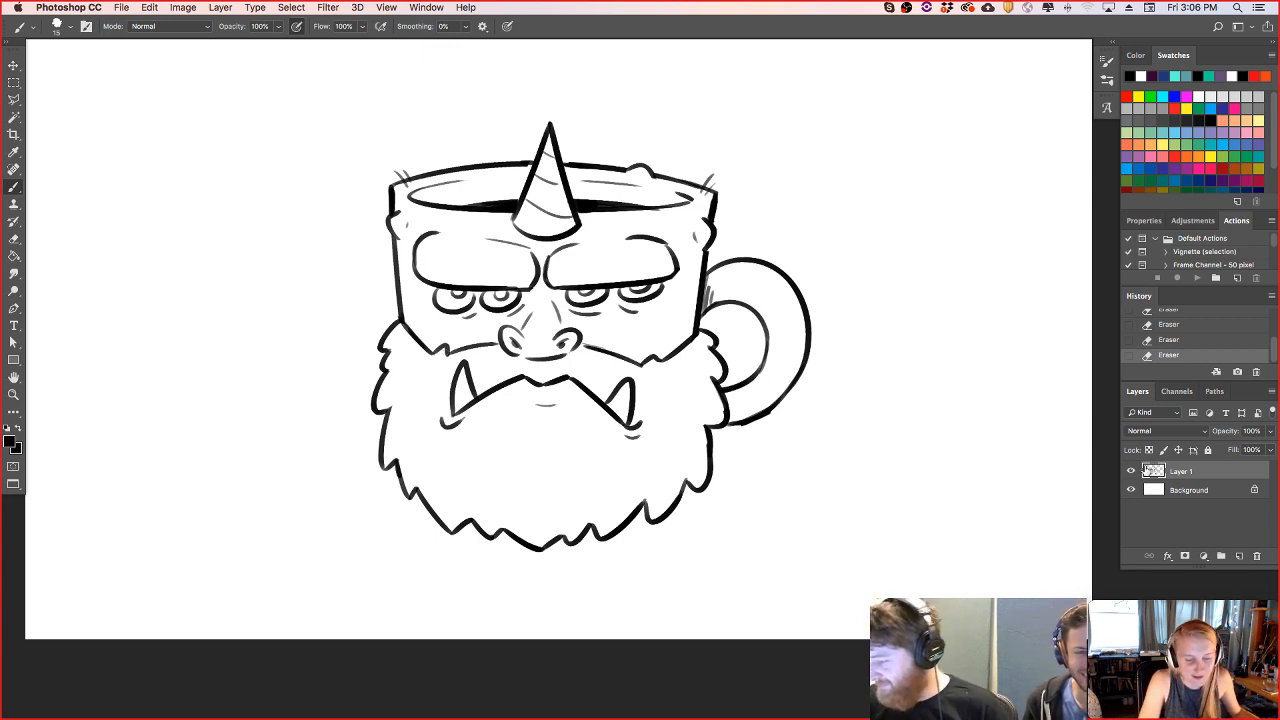
{"action": "left_click_drag", "start_coordinate": [737, 422], "coordinate": [806, 365]}
{"action": "key", "text": "e"}
{"action": "mouse_move", "coordinate": [739, 420]}
{"action": "left_mouse_down"}
{"action": "mouse_move", "coordinate": [750, 432]}
{"action": "mouse_move", "coordinate": [800, 356]}
{"action": "left_mouse_up"}
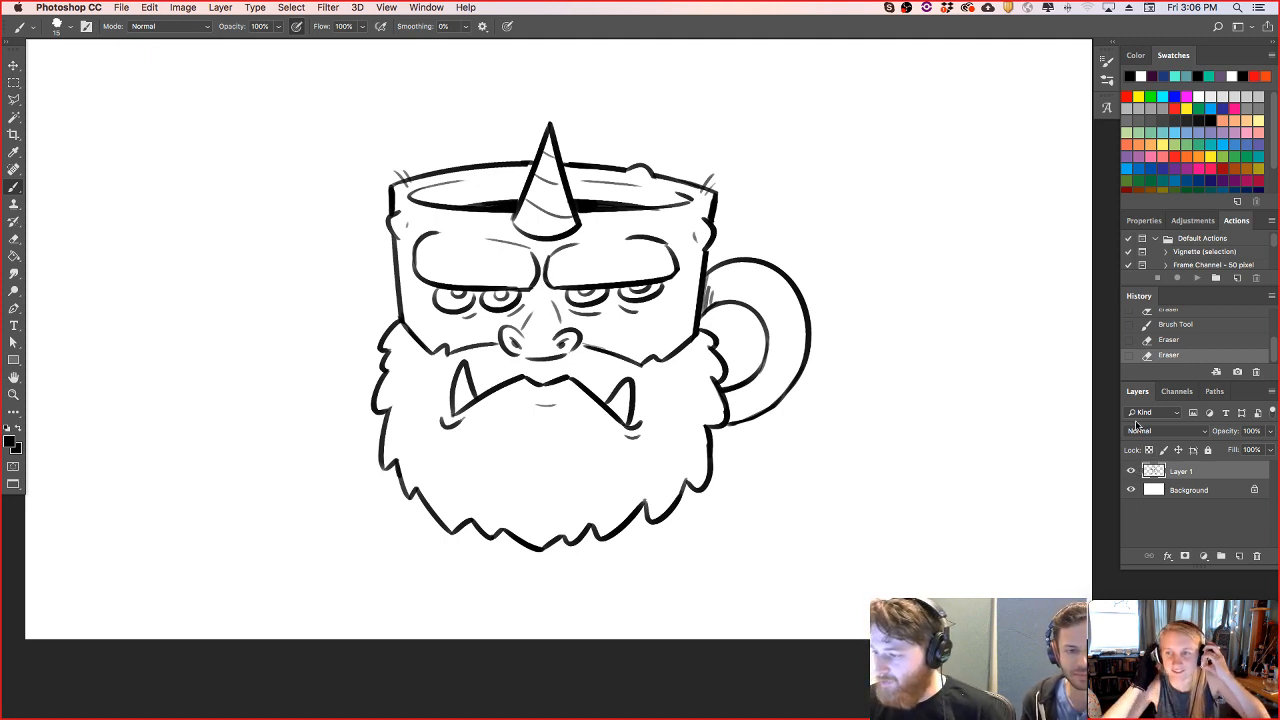
- Touch up the rim line beside the horn and add a tuft to the beard's right edge below the handle
{"action": "mouse_move", "coordinate": [420, 248]}
{"action": "left_mouse_down"}
{"action": "mouse_move", "coordinate": [415, 279]}
{"action": "mouse_move", "coordinate": [418, 243]}
{"action": "left_mouse_up"}
{"action": "key", "text": "super+z"}
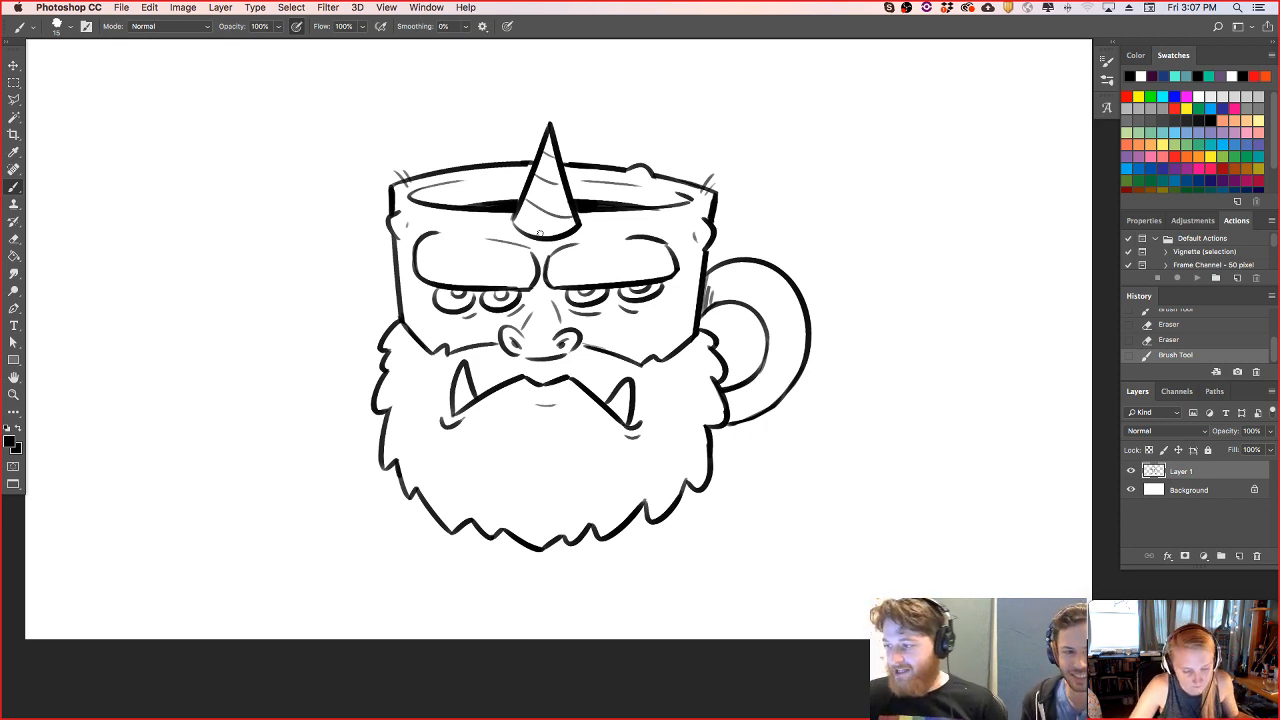
{"action": "left_click_drag", "start_coordinate": [521, 164], "coordinate": [529, 163]}
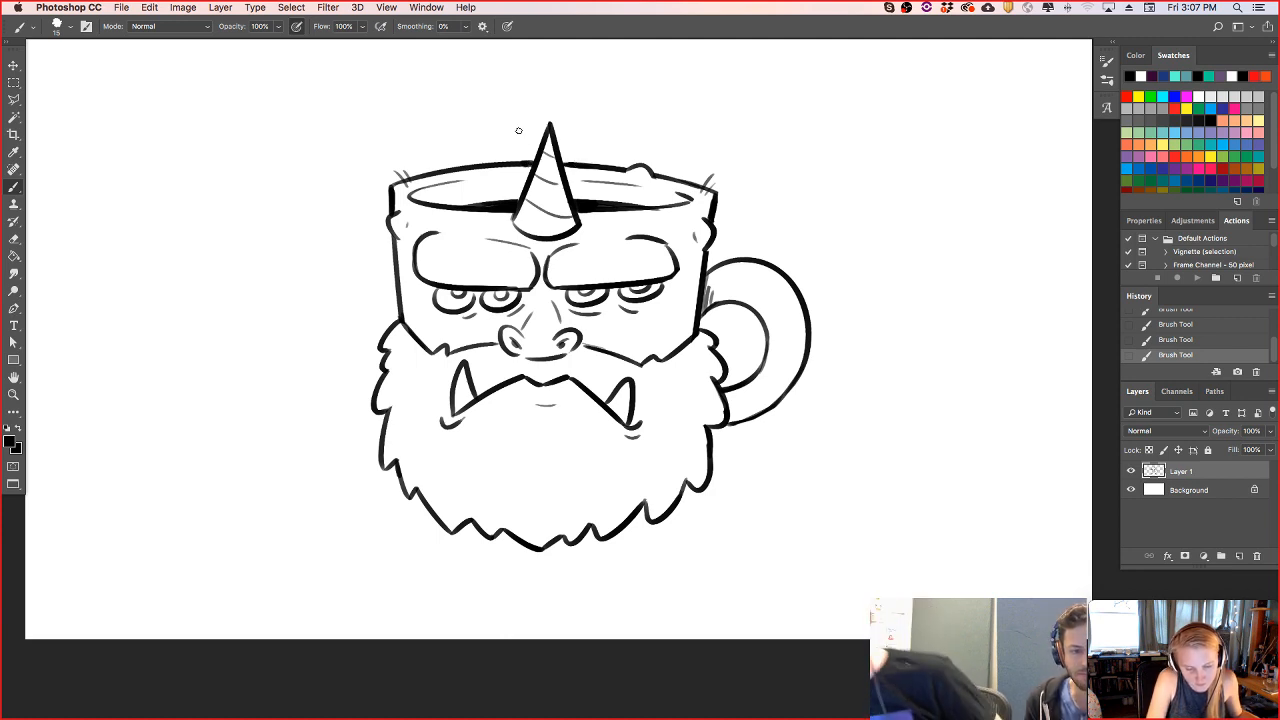
{"action": "key", "text": "e"}
{"action": "mouse_move", "coordinate": [711, 427]}
{"action": "left_mouse_down"}
{"action": "mouse_move", "coordinate": [711, 450]}
{"action": "mouse_move", "coordinate": [719, 426]}
{"action": "left_mouse_up"}
{"action": "key", "text": "b"}
{"action": "key", "text": "super+z"}
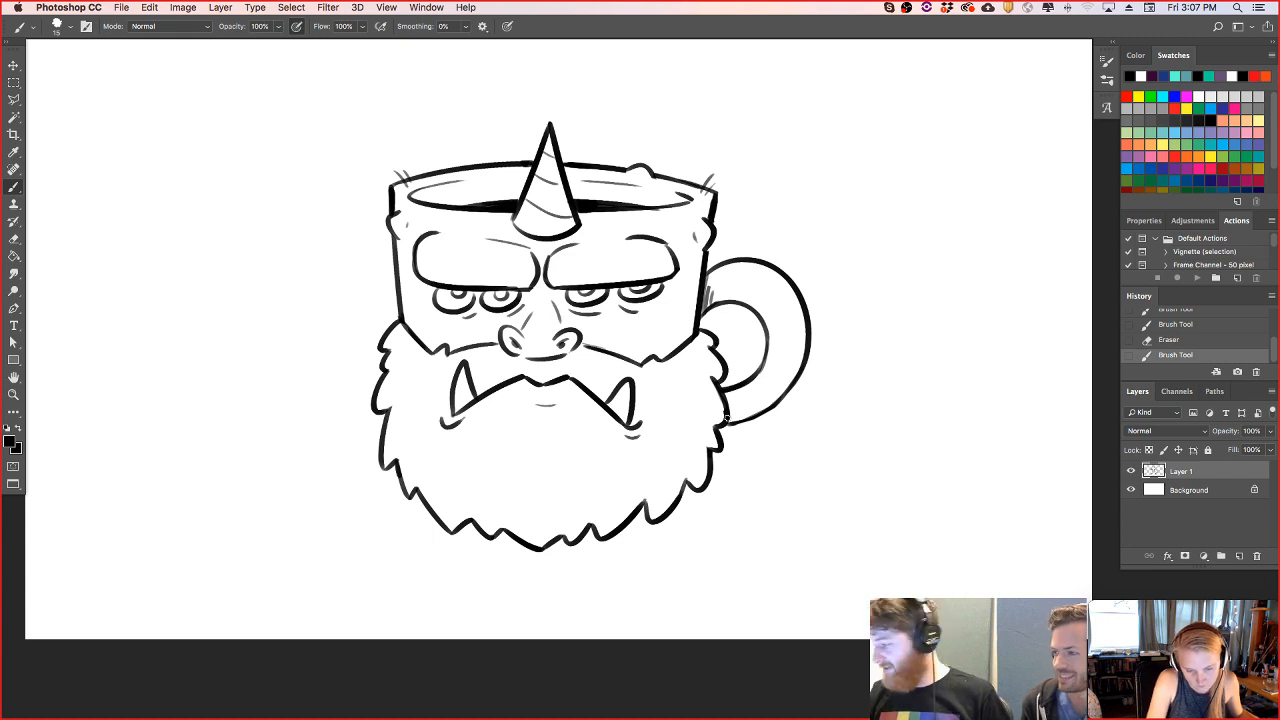
- Hide the mug drawing layer and add a new empty layer above it
{"action": "left_click", "coordinate": [1131, 471]}
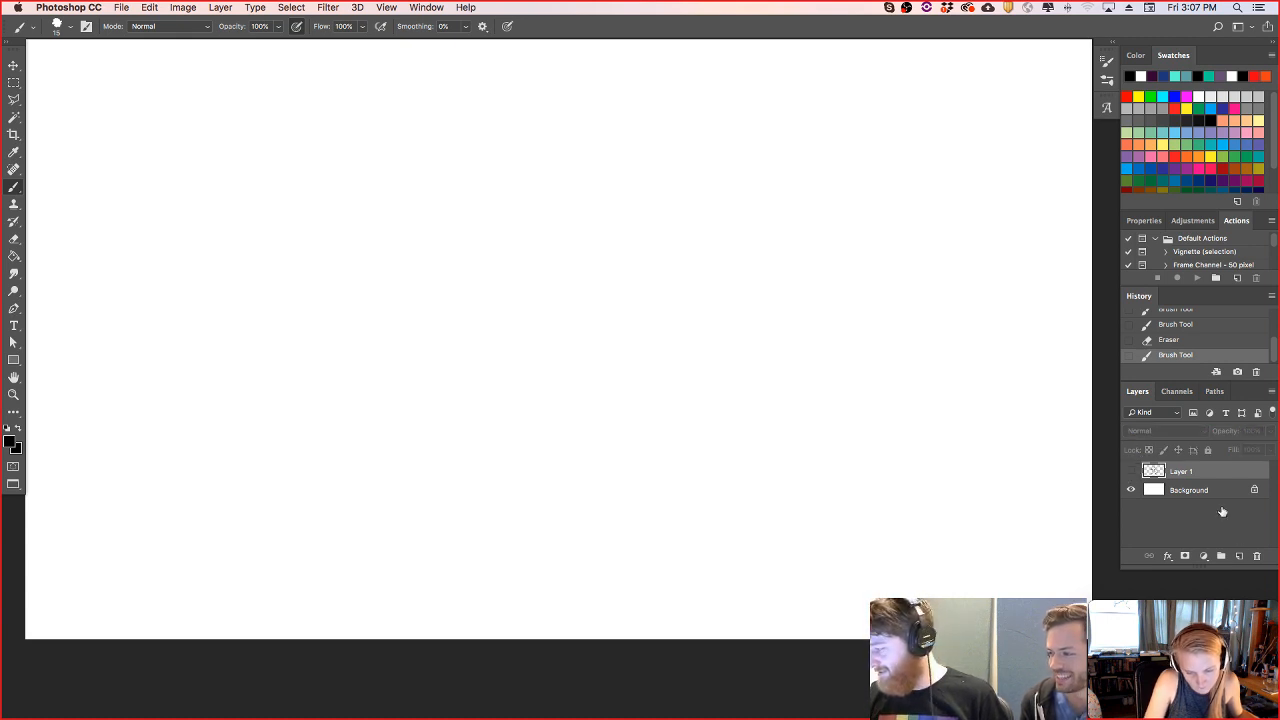
{"action": "left_click", "coordinate": [1240, 557]}
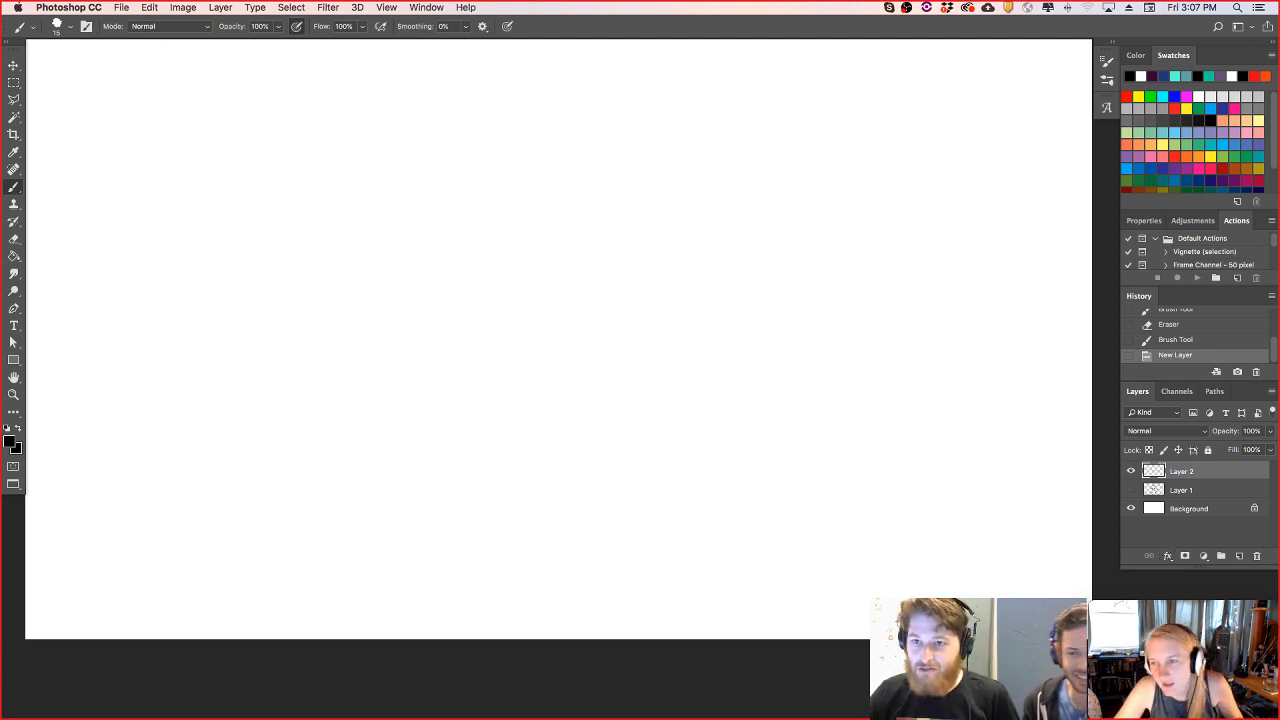
{"action": "key", "text": "Tab"}
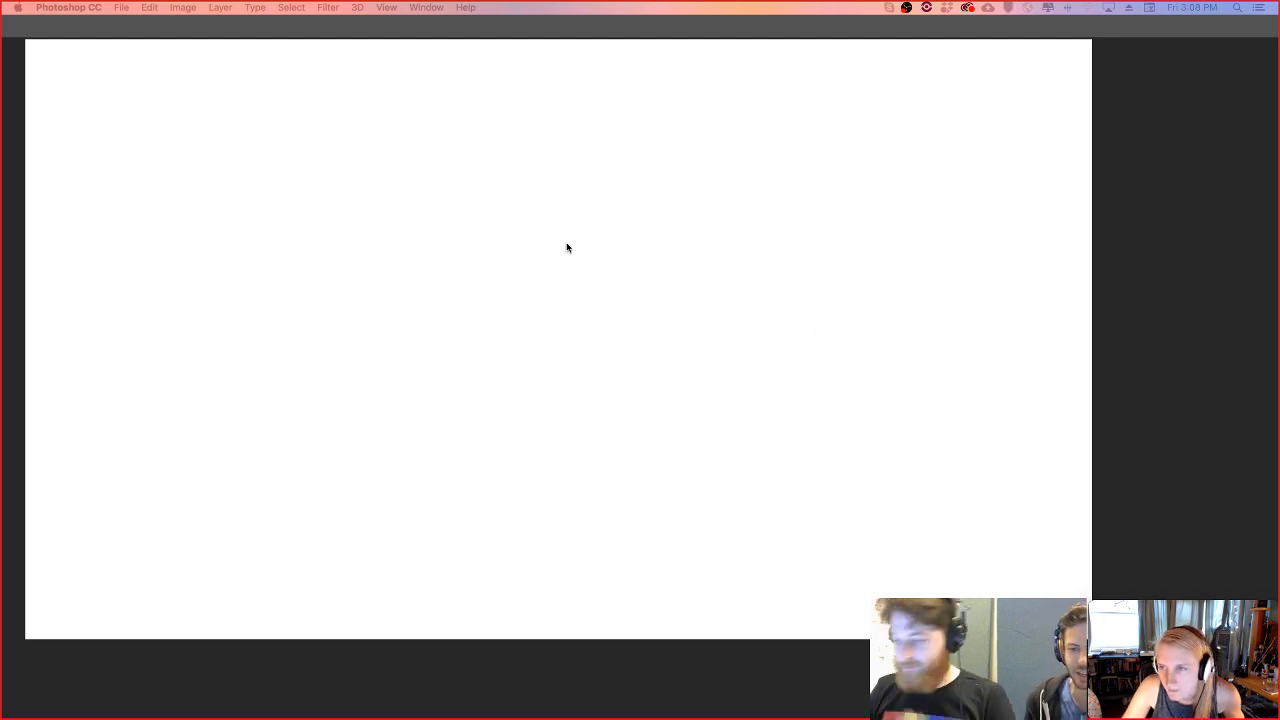
{"action": "key", "text": "Tab"}
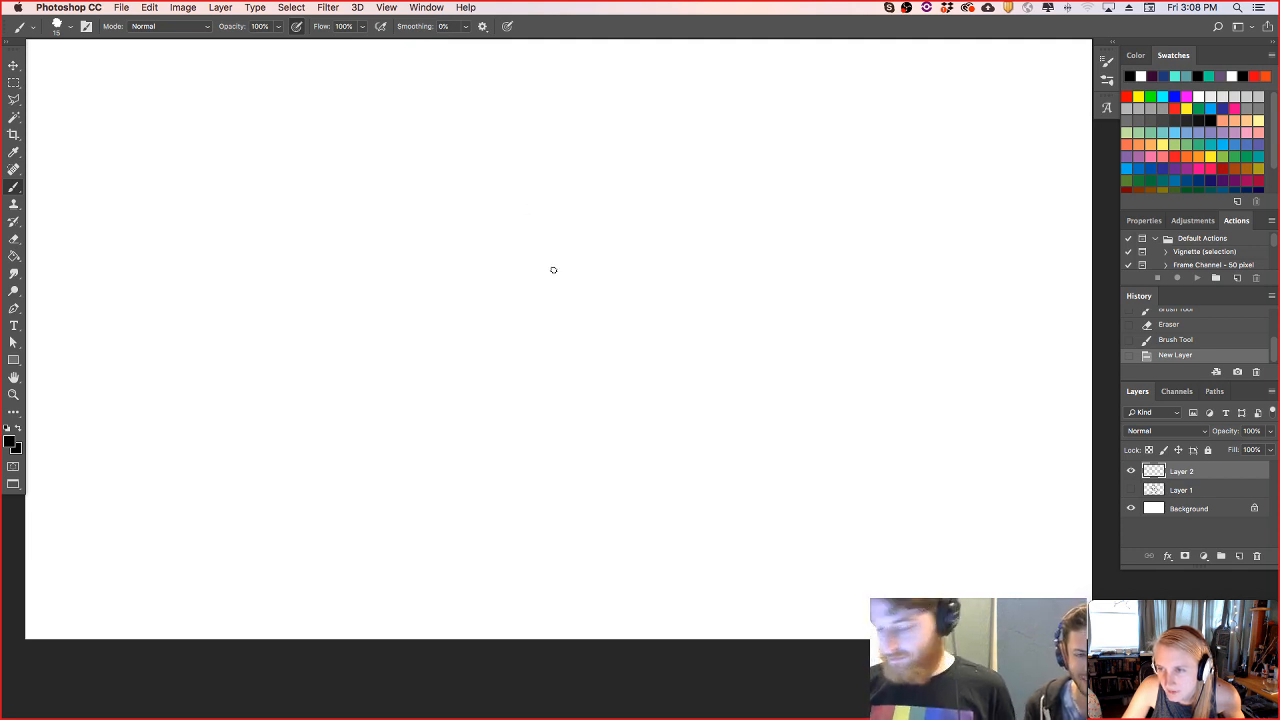
- Sketch a rounded head outline with a curved crown, straight sides and a tapered chin in the canvas's upper middle
{"action": "left_click_drag", "start_coordinate": [509, 254], "coordinate": [476, 308]}
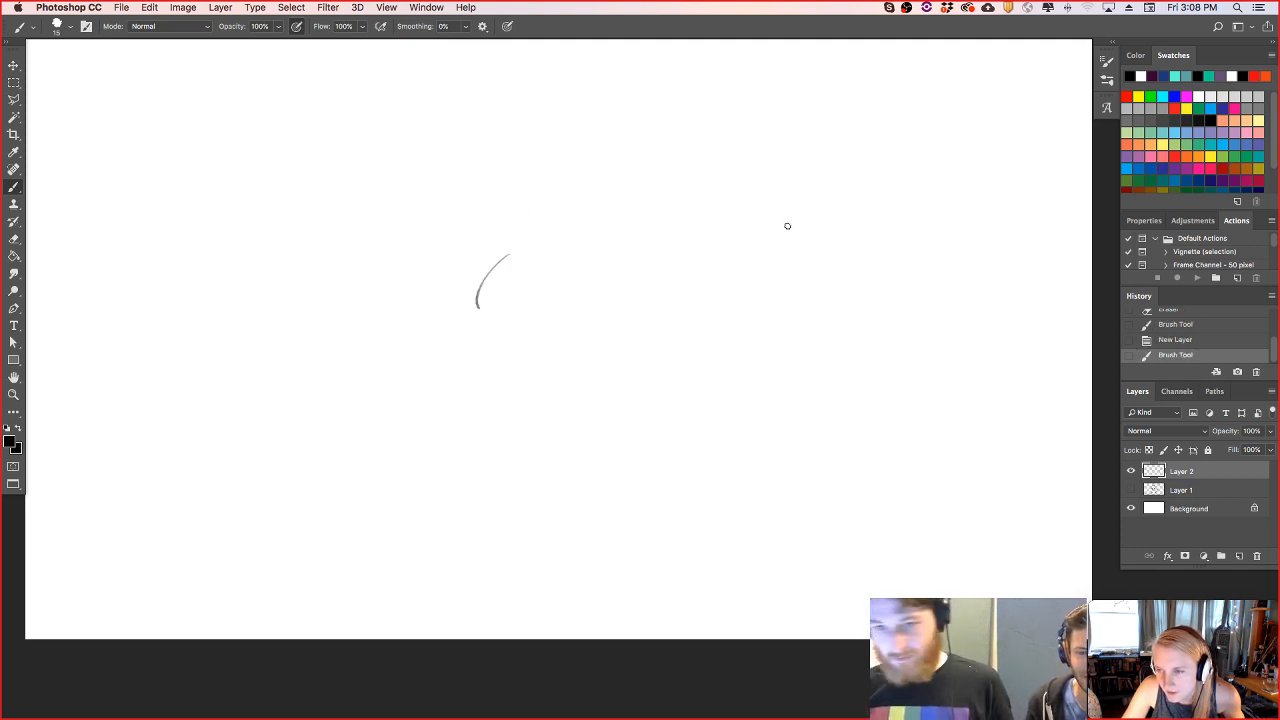
{"action": "key", "text": "super+z"}
{"action": "mouse_move", "coordinate": [509, 168]}
{"action": "left_mouse_down"}
{"action": "mouse_move", "coordinate": [535, 242]}
{"action": "mouse_move", "coordinate": [556, 252]}
{"action": "mouse_move", "coordinate": [634, 229]}
{"action": "mouse_move", "coordinate": [653, 170]}
{"action": "left_mouse_up"}
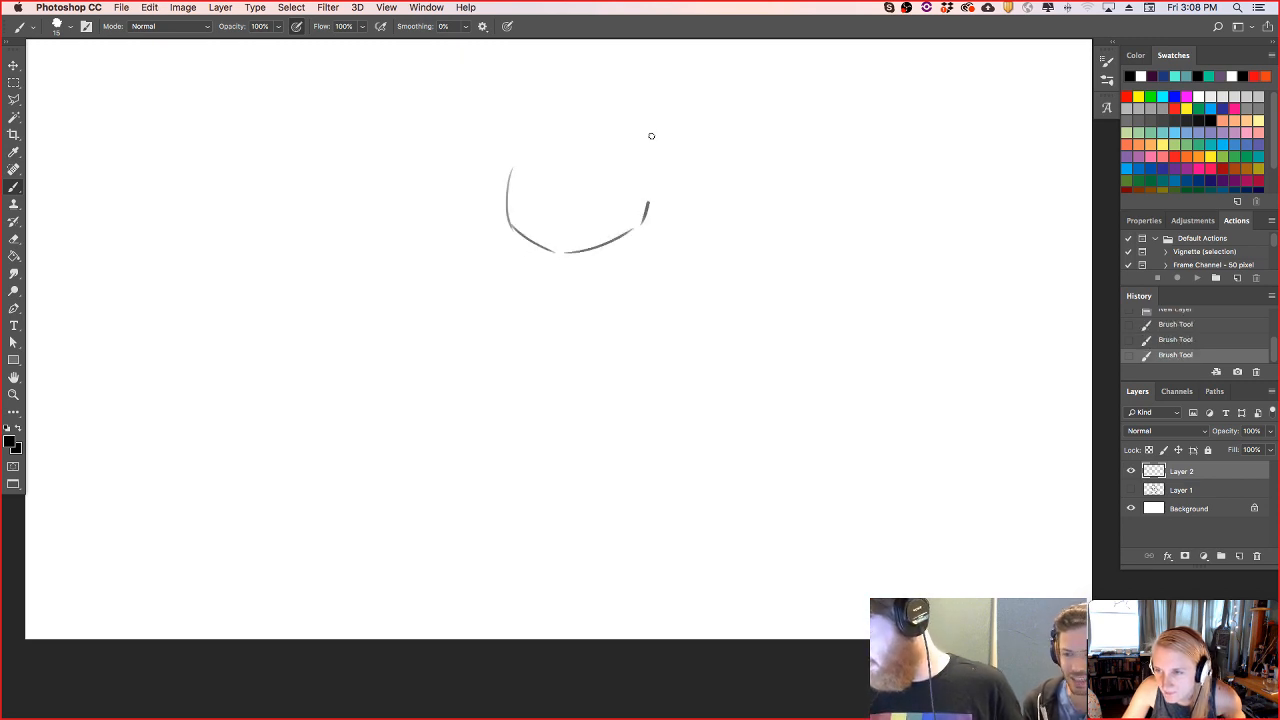
{"action": "mouse_move", "coordinate": [507, 185]}
{"action": "left_mouse_down"}
{"action": "mouse_move", "coordinate": [504, 133]}
{"action": "mouse_move", "coordinate": [650, 118]}
{"action": "left_mouse_up"}
{"action": "key", "text": "super+z"}
{"action": "mouse_move", "coordinate": [512, 116]}
{"action": "left_mouse_down"}
{"action": "mouse_move", "coordinate": [657, 110]}
{"action": "mouse_move", "coordinate": [660, 187]}
{"action": "left_mouse_up"}
{"action": "key", "text": "super+z"}
{"action": "left_click_drag", "start_coordinate": [650, 107], "coordinate": [643, 218]}
{"action": "key", "text": "super+z"}
{"action": "left_click_drag", "start_coordinate": [650, 112], "coordinate": [631, 243]}
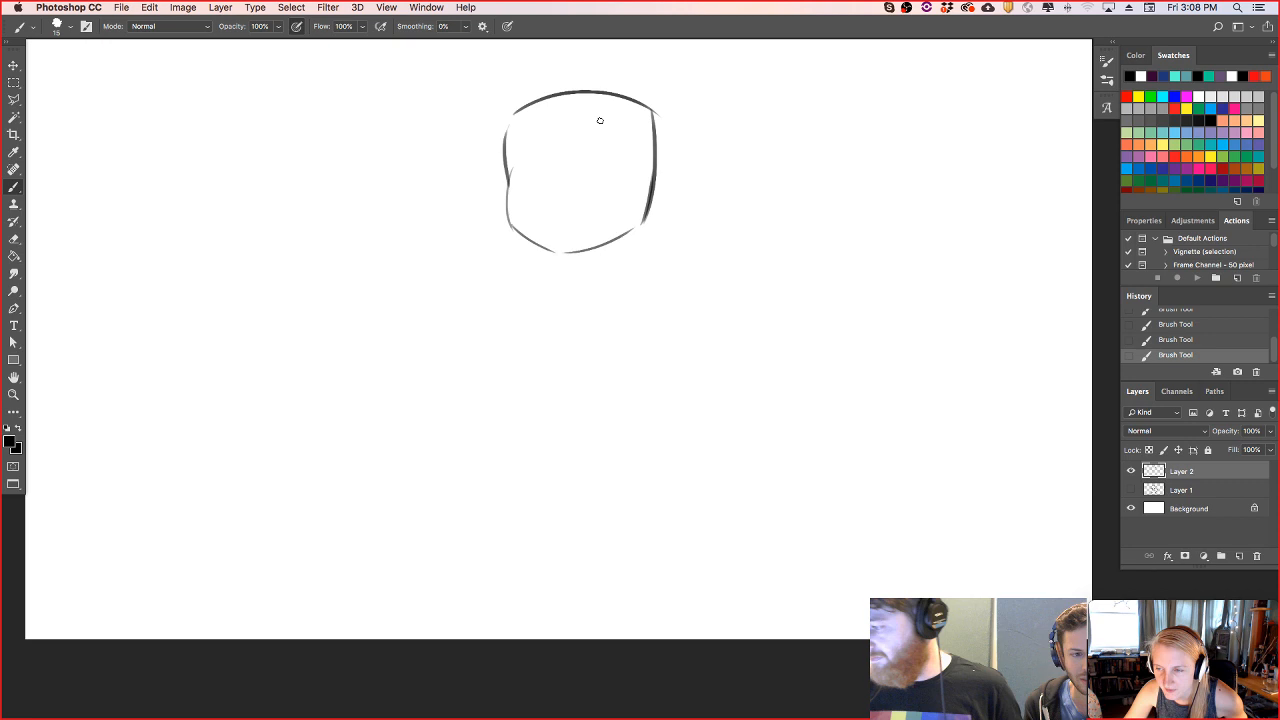
- Erase the rough jaw and redraw it with darker lines meeting at a soft chin point
{"action": "mouse_move", "coordinate": [515, 157]}
{"action": "left_mouse_down"}
{"action": "mouse_move", "coordinate": [520, 200]}
{"action": "mouse_move", "coordinate": [503, 191]}
{"action": "mouse_move", "coordinate": [541, 250]}
{"action": "mouse_move", "coordinate": [567, 257]}
{"action": "mouse_move", "coordinate": [518, 234]}
{"action": "mouse_move", "coordinate": [626, 229]}
{"action": "left_mouse_up"}
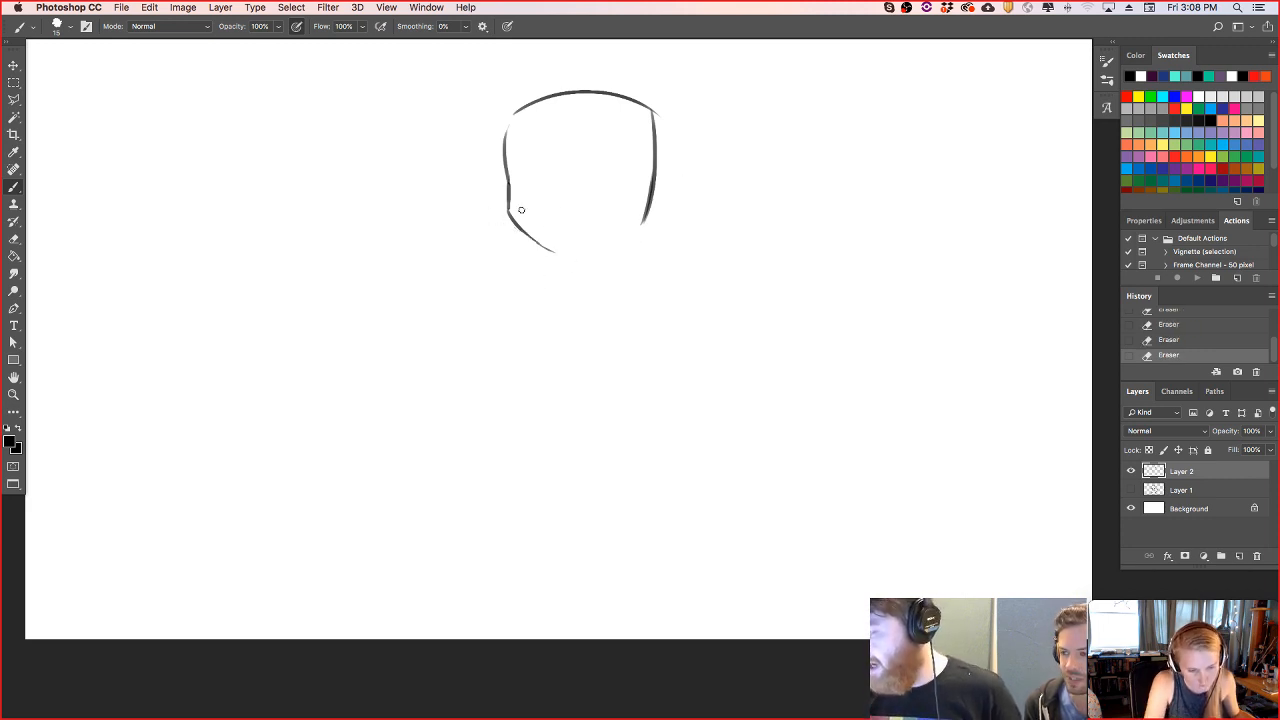
{"action": "left_click_drag", "start_coordinate": [508, 212], "coordinate": [574, 252]}
{"action": "key", "text": "super+z"}
{"action": "mouse_move", "coordinate": [508, 212]}
{"action": "left_mouse_down"}
{"action": "mouse_move", "coordinate": [558, 250]}
{"action": "mouse_move", "coordinate": [655, 213]}
{"action": "left_mouse_up"}
{"action": "key", "text": "super+z"}
{"action": "key", "text": "super+z"}
{"action": "mouse_move", "coordinate": [562, 251]}
{"action": "left_mouse_down"}
{"action": "mouse_move", "coordinate": [656, 205]}
{"action": "mouse_move", "coordinate": [651, 226]}
{"action": "left_mouse_up"}
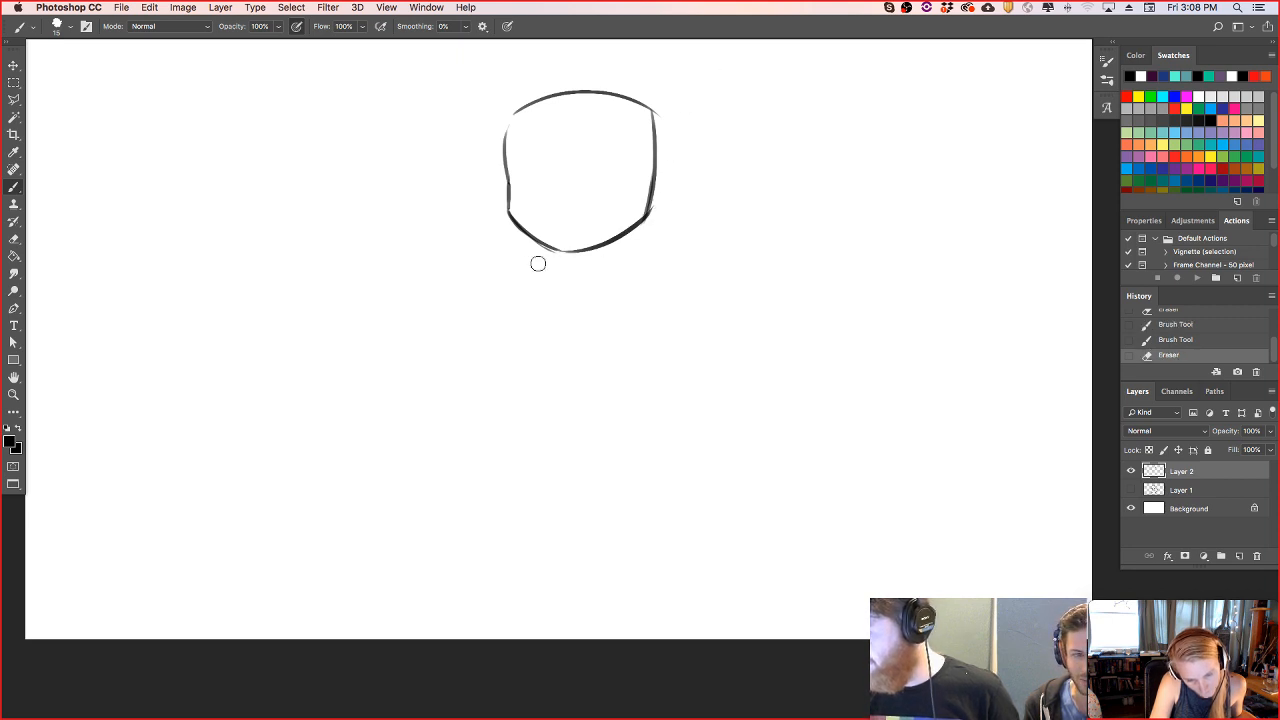
{"action": "left_click_drag", "start_coordinate": [534, 245], "coordinate": [575, 268]}
{"action": "left_click_drag", "start_coordinate": [533, 245], "coordinate": [588, 276]}
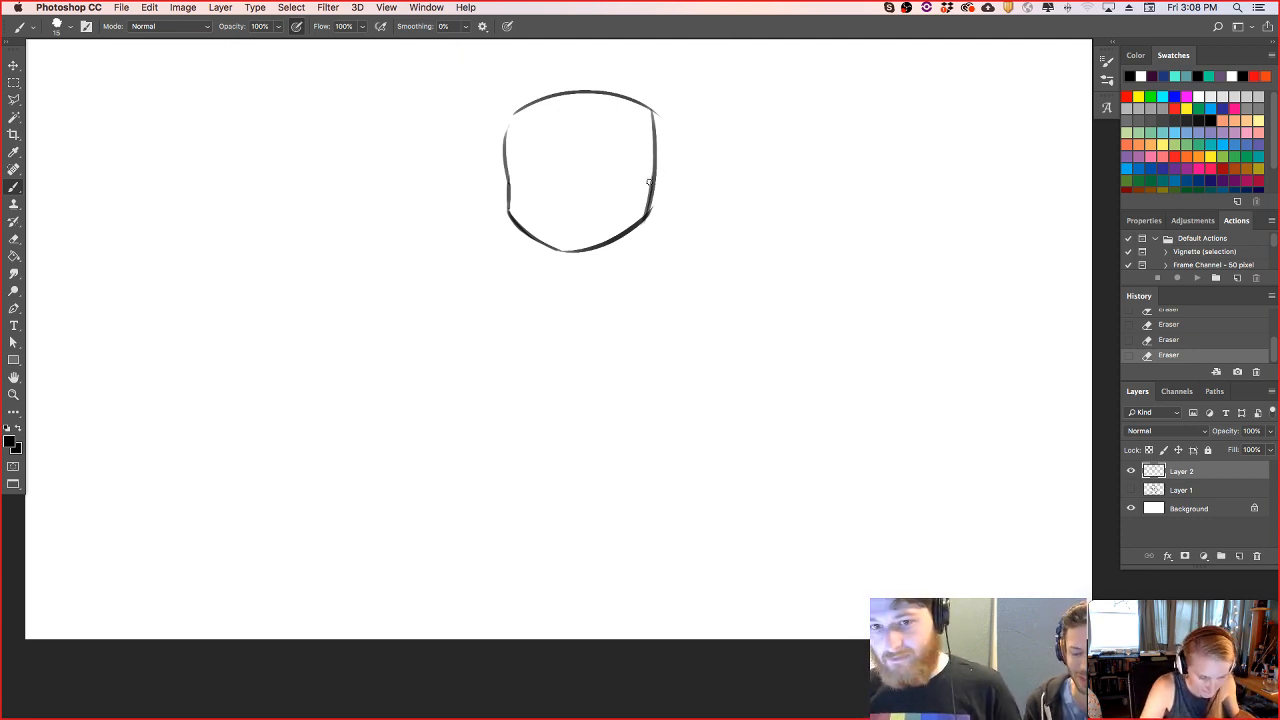
- Erase most of the face's right side line and draw pointed hair locks down both sides of the face
{"action": "mouse_move", "coordinate": [641, 155]}
{"action": "left_mouse_down"}
{"action": "mouse_move", "coordinate": [623, 209]}
{"action": "mouse_move", "coordinate": [638, 244]}
{"action": "mouse_move", "coordinate": [685, 174]}
{"action": "left_mouse_up"}
{"action": "key", "text": "super+z"}
{"action": "key", "text": "super+z"}
{"action": "left_click_drag", "start_coordinate": [641, 239], "coordinate": [685, 180]}
{"action": "key", "text": "super+z"}
{"action": "left_click_drag", "start_coordinate": [641, 239], "coordinate": [682, 159]}
{"action": "key", "text": "super+z"}
{"action": "left_click_drag", "start_coordinate": [640, 240], "coordinate": [673, 153]}
{"action": "mouse_move", "coordinate": [499, 170]}
{"action": "left_mouse_down"}
{"action": "mouse_move", "coordinate": [496, 240]}
{"action": "mouse_move", "coordinate": [512, 232]}
{"action": "left_mouse_up"}
{"action": "key", "text": "super+z"}
{"action": "mouse_move", "coordinate": [634, 150]}
{"action": "left_mouse_down"}
{"action": "mouse_move", "coordinate": [650, 215]}
{"action": "mouse_move", "coordinate": [654, 150]}
{"action": "mouse_move", "coordinate": [628, 208]}
{"action": "mouse_move", "coordinate": [640, 206]}
{"action": "mouse_move", "coordinate": [636, 238]}
{"action": "mouse_move", "coordinate": [692, 138]}
{"action": "left_mouse_up"}
{"action": "key", "text": "super+z"}
{"action": "left_click_drag", "start_coordinate": [636, 210], "coordinate": [641, 257]}
{"action": "key", "text": "super+z"}
{"action": "mouse_move", "coordinate": [636, 208]}
{"action": "left_mouse_down"}
{"action": "mouse_move", "coordinate": [641, 256]}
{"action": "mouse_move", "coordinate": [676, 168]}
{"action": "left_mouse_up"}
{"action": "key", "text": "super+z"}
{"action": "left_click_drag", "start_coordinate": [642, 256], "coordinate": [676, 190]}
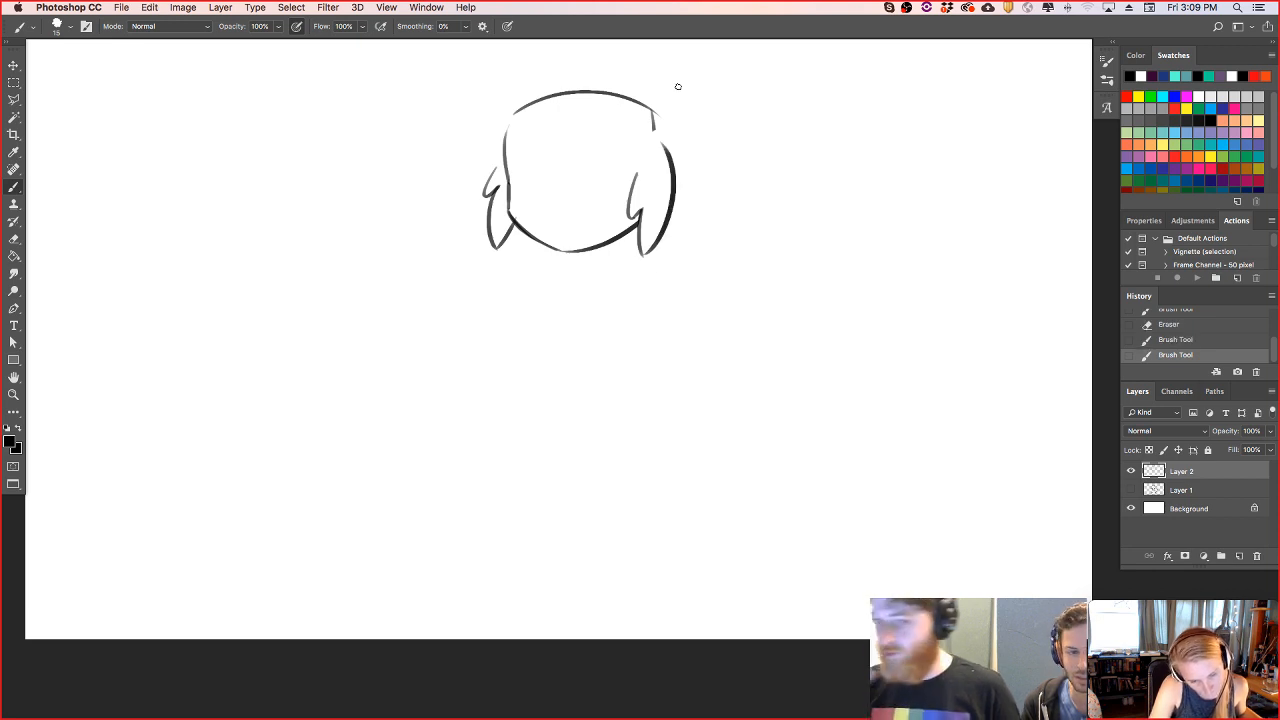
- Draw a pointed fringe lock sweeping down from the crown over the forehead with a zigzag tip
{"action": "left_click_drag", "start_coordinate": [547, 76], "coordinate": [581, 165]}
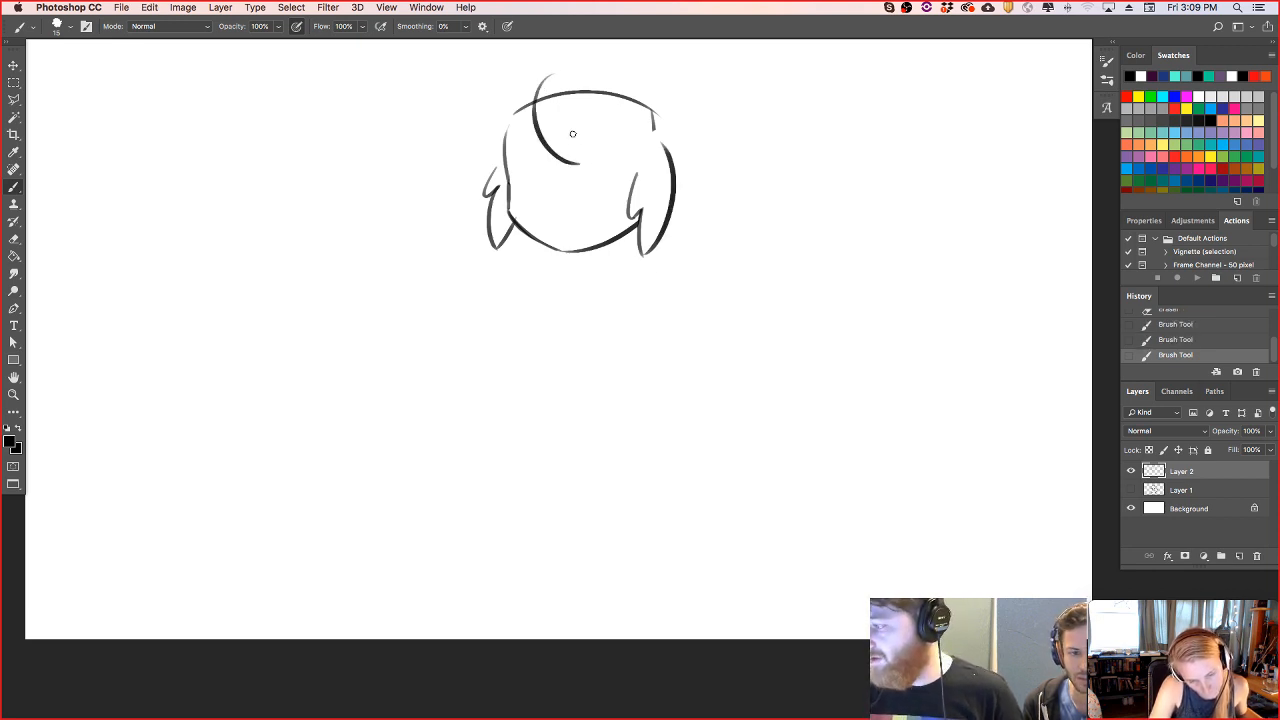
{"action": "key", "text": "super+z"}
{"action": "mouse_move", "coordinate": [546, 77]}
{"action": "left_mouse_down"}
{"action": "mouse_move", "coordinate": [540, 137]}
{"action": "mouse_move", "coordinate": [573, 163]}
{"action": "left_mouse_up"}
{"action": "key", "text": "super+z"}
{"action": "mouse_move", "coordinate": [531, 87]}
{"action": "left_mouse_down"}
{"action": "mouse_move", "coordinate": [575, 166]}
{"action": "mouse_move", "coordinate": [589, 140]}
{"action": "left_mouse_up"}
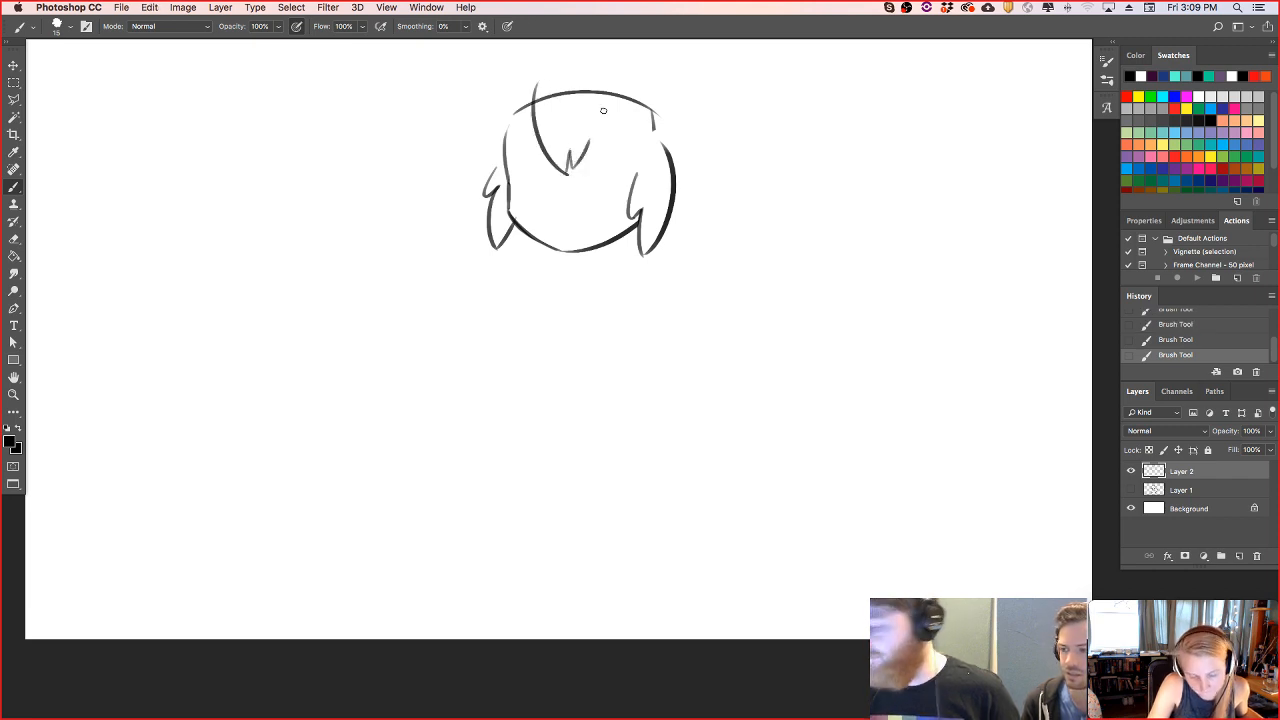
- Draw a rounded curve of hair volume bulging out from the head's upper left side
{"action": "left_click_drag", "start_coordinate": [517, 83], "coordinate": [483, 155]}
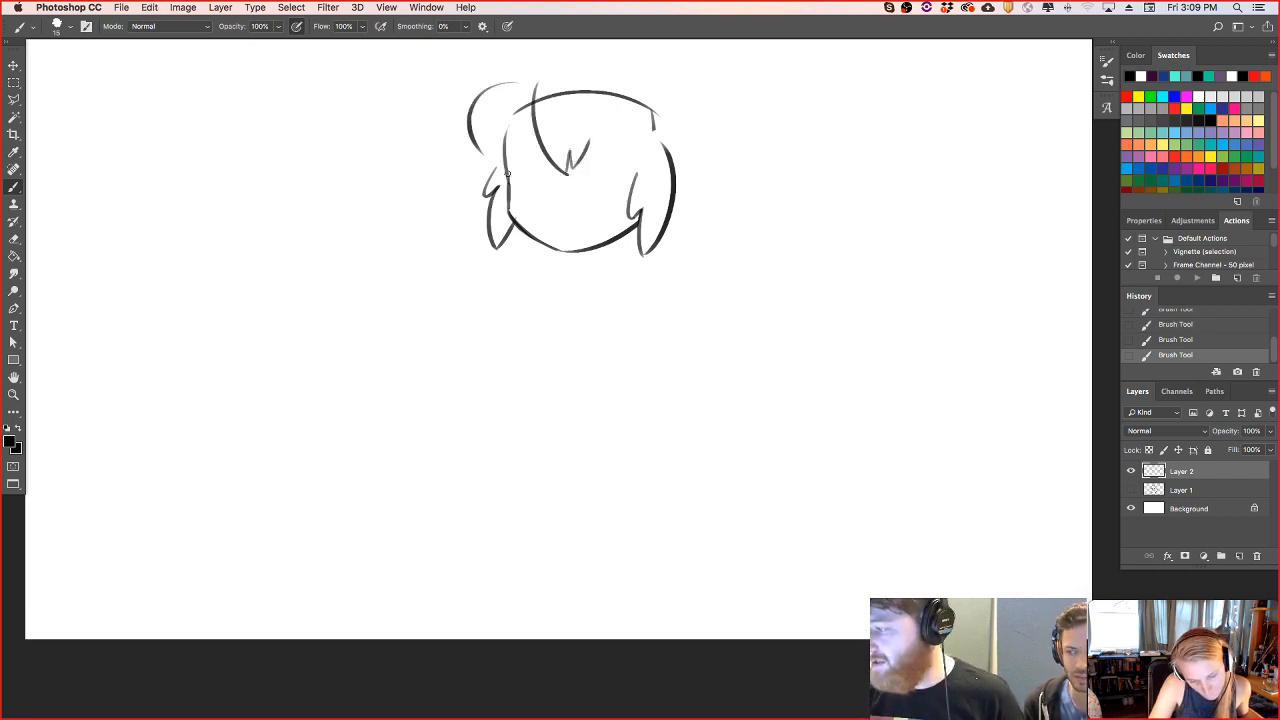
{"action": "key", "text": "super+z"}
{"action": "left_click_drag", "start_coordinate": [512, 79], "coordinate": [487, 157]}
{"action": "key", "text": "super+z"}
{"action": "left_click_drag", "start_coordinate": [514, 74], "coordinate": [507, 158]}
- Move the head sketch down and slightly left on the canvas, and return to the brush
{"action": "key", "text": "v"}
{"action": "left_click_drag", "start_coordinate": [646, 182], "coordinate": [634, 248]}
{"action": "left_click", "coordinate": [16, 185]}
- Erase the crown line overlapping the hair and draw a curved fringe lock on the forehead's right side
{"action": "mouse_move", "coordinate": [508, 178]}
{"action": "left_mouse_down"}
{"action": "mouse_move", "coordinate": [514, 158]}
{"action": "mouse_move", "coordinate": [514, 170]}
{"action": "left_mouse_up"}
{"action": "mouse_move", "coordinate": [530, 168]}
{"action": "left_mouse_down"}
{"action": "mouse_move", "coordinate": [531, 155]}
{"action": "mouse_move", "coordinate": [551, 188]}
{"action": "mouse_move", "coordinate": [549, 134]}
{"action": "mouse_move", "coordinate": [497, 143]}
{"action": "left_mouse_up"}
{"action": "mouse_move", "coordinate": [572, 158]}
{"action": "left_mouse_down"}
{"action": "mouse_move", "coordinate": [608, 153]}
{"action": "mouse_move", "coordinate": [640, 193]}
{"action": "mouse_move", "coordinate": [600, 243]}
{"action": "left_mouse_up"}
{"action": "key", "text": "super+z"}
{"action": "mouse_move", "coordinate": [599, 163]}
{"action": "left_mouse_down"}
{"action": "mouse_move", "coordinate": [604, 240]}
{"action": "mouse_move", "coordinate": [652, 184]}
{"action": "left_mouse_up"}
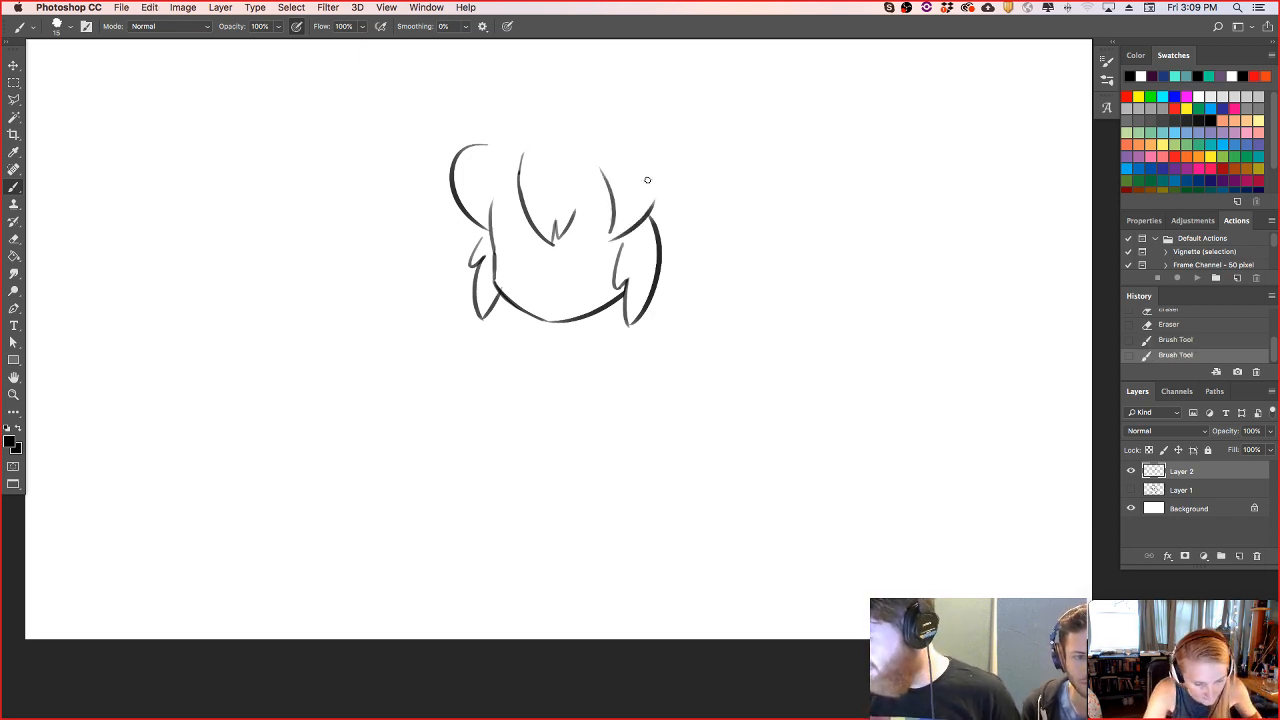
- Redraw the upward curve of hair from the forehead's right lock out past the top of the right ear-side hair
{"action": "key", "text": "super+z"}
{"action": "mouse_move", "coordinate": [607, 238]}
{"action": "left_mouse_down"}
{"action": "mouse_move", "coordinate": [667, 176]}
{"action": "mouse_move", "coordinate": [671, 141]}
{"action": "left_mouse_up"}
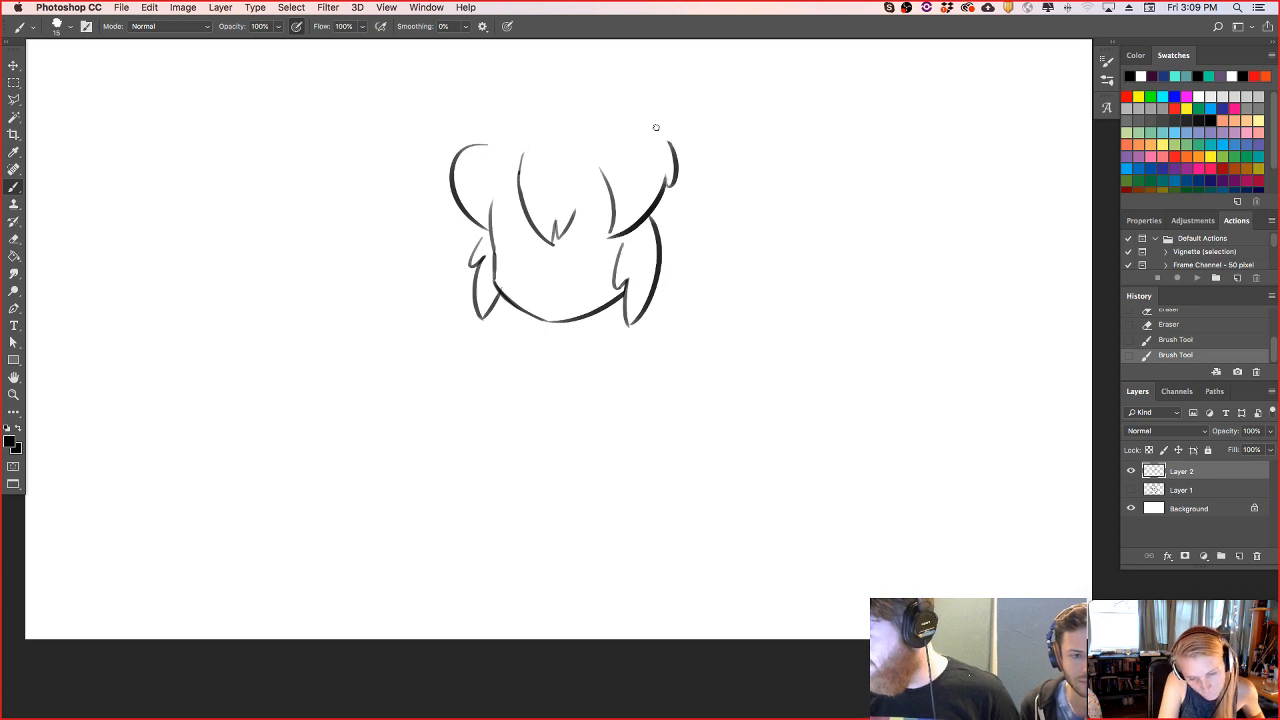
{"action": "key", "text": "super+z"}
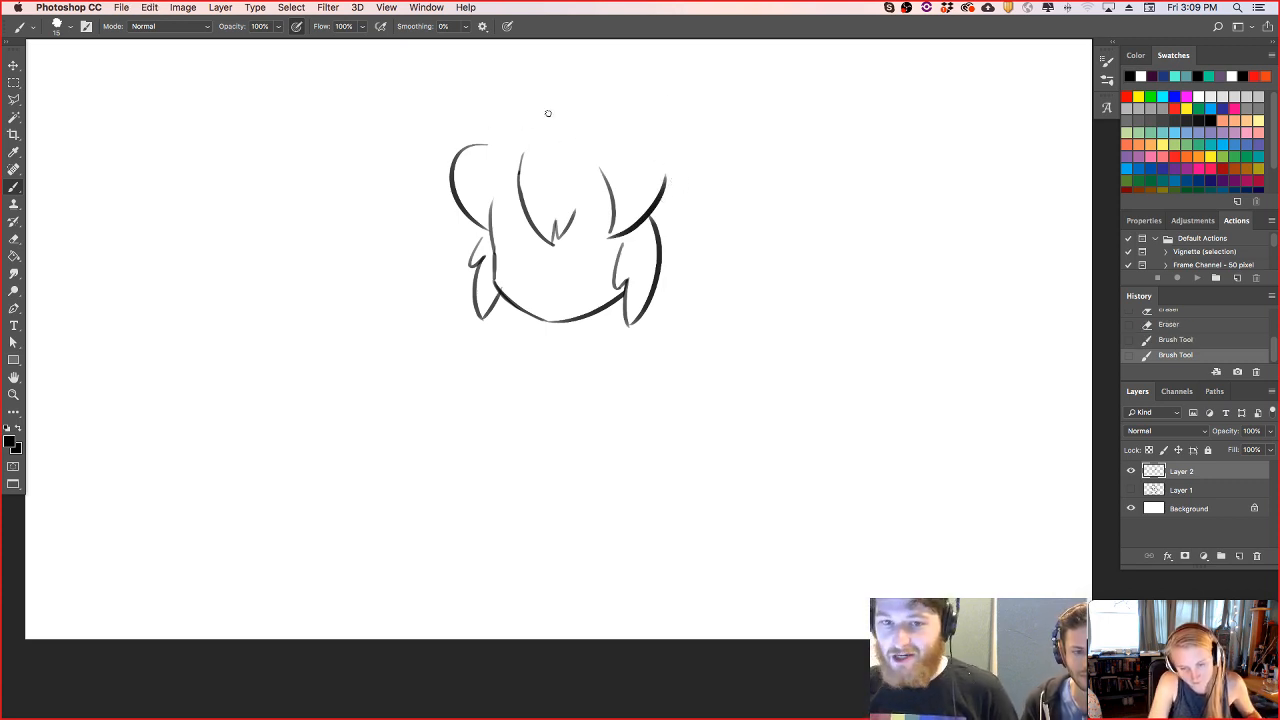
- Draw two stacked shallow arcs across the top of the hair as the base band of a crown
{"action": "left_click_drag", "start_coordinate": [492, 137], "coordinate": [616, 132]}
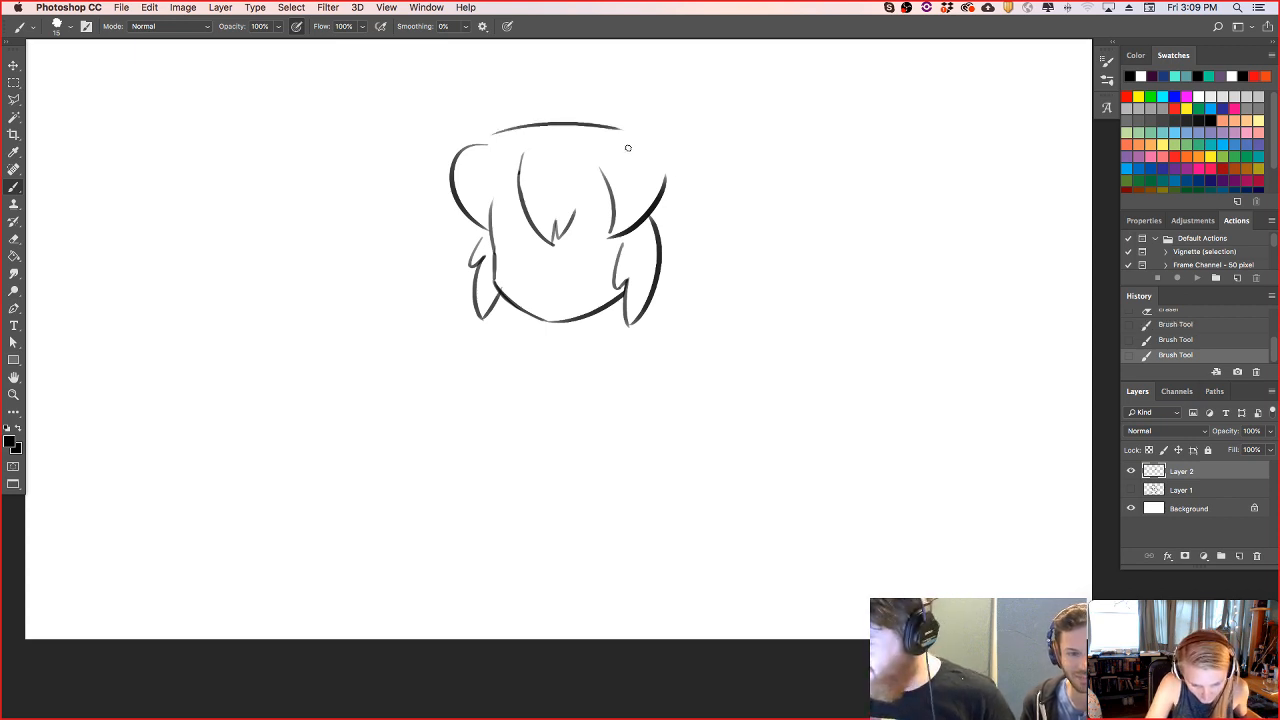
{"action": "key", "text": "super+z"}
{"action": "left_click_drag", "start_coordinate": [490, 137], "coordinate": [628, 140]}
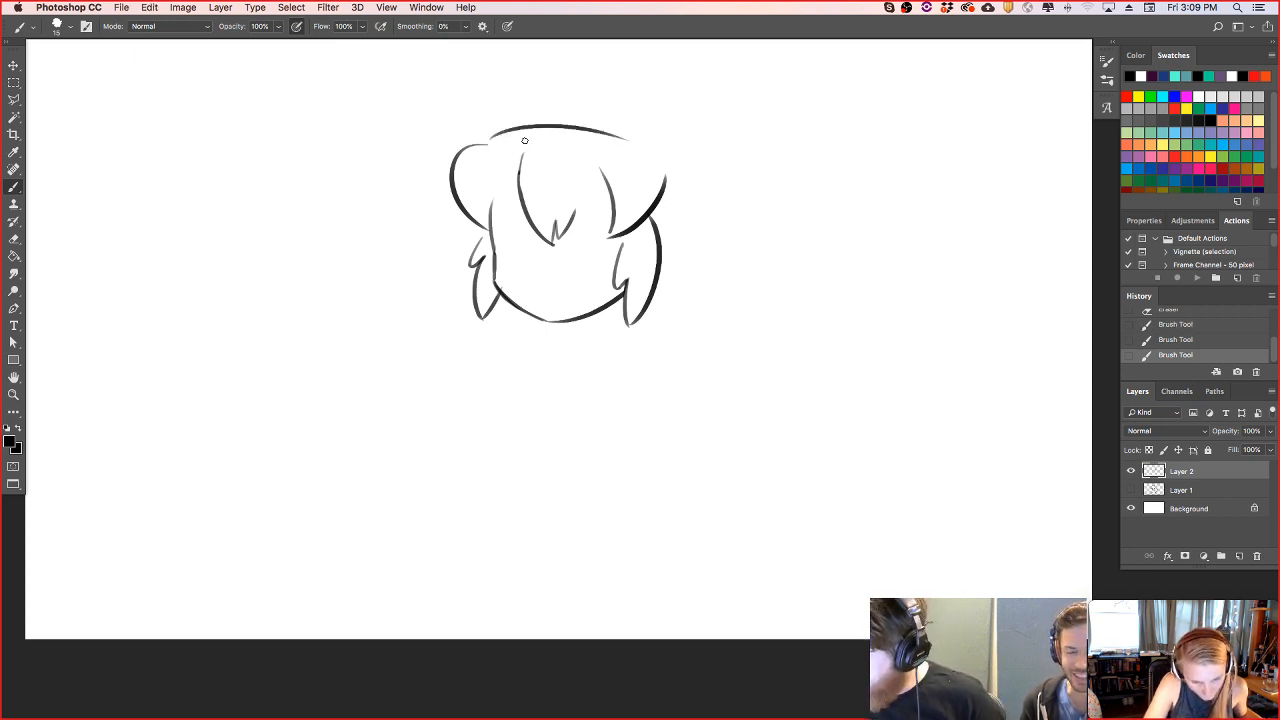
{"action": "key", "text": "super+z"}
{"action": "mouse_move", "coordinate": [497, 140]}
{"action": "left_mouse_down"}
{"action": "mouse_move", "coordinate": [582, 122]}
{"action": "mouse_move", "coordinate": [632, 128]}
{"action": "mouse_move", "coordinate": [632, 147]}
{"action": "left_mouse_up"}
{"action": "key", "text": "super+z"}
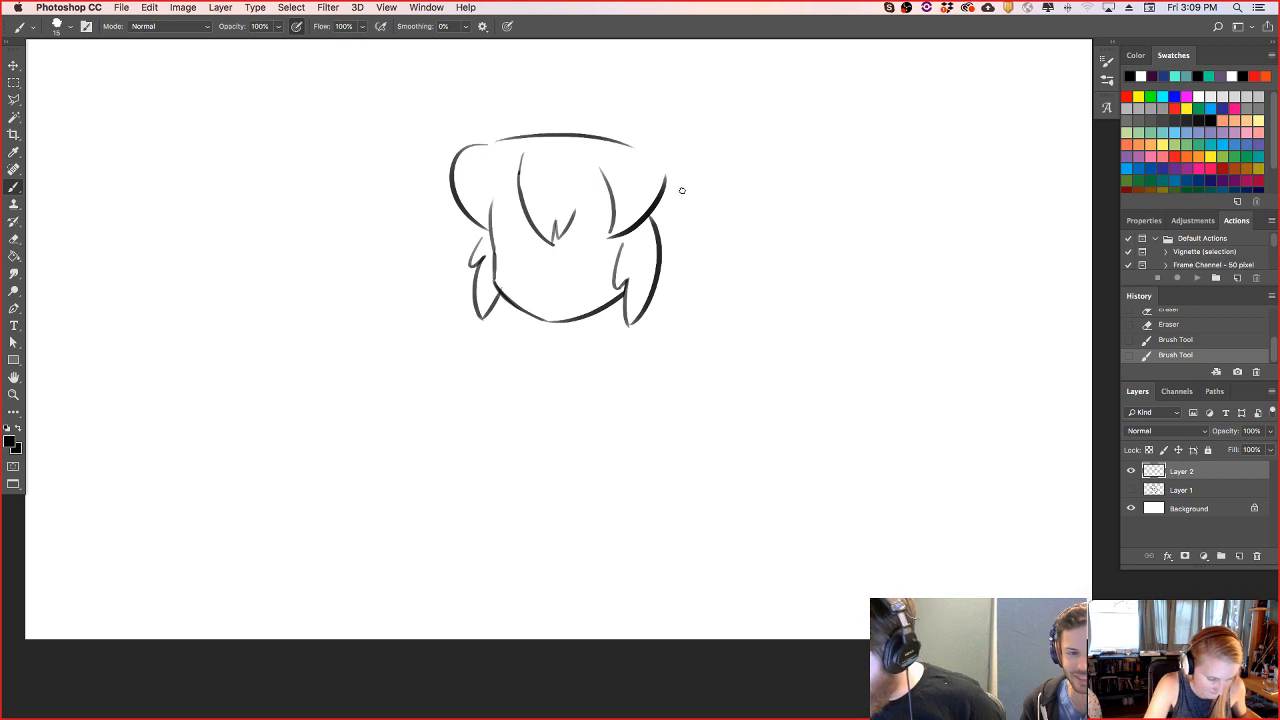
{"action": "left_click_drag", "start_coordinate": [493, 138], "coordinate": [630, 132]}
{"action": "key", "text": "super+z"}
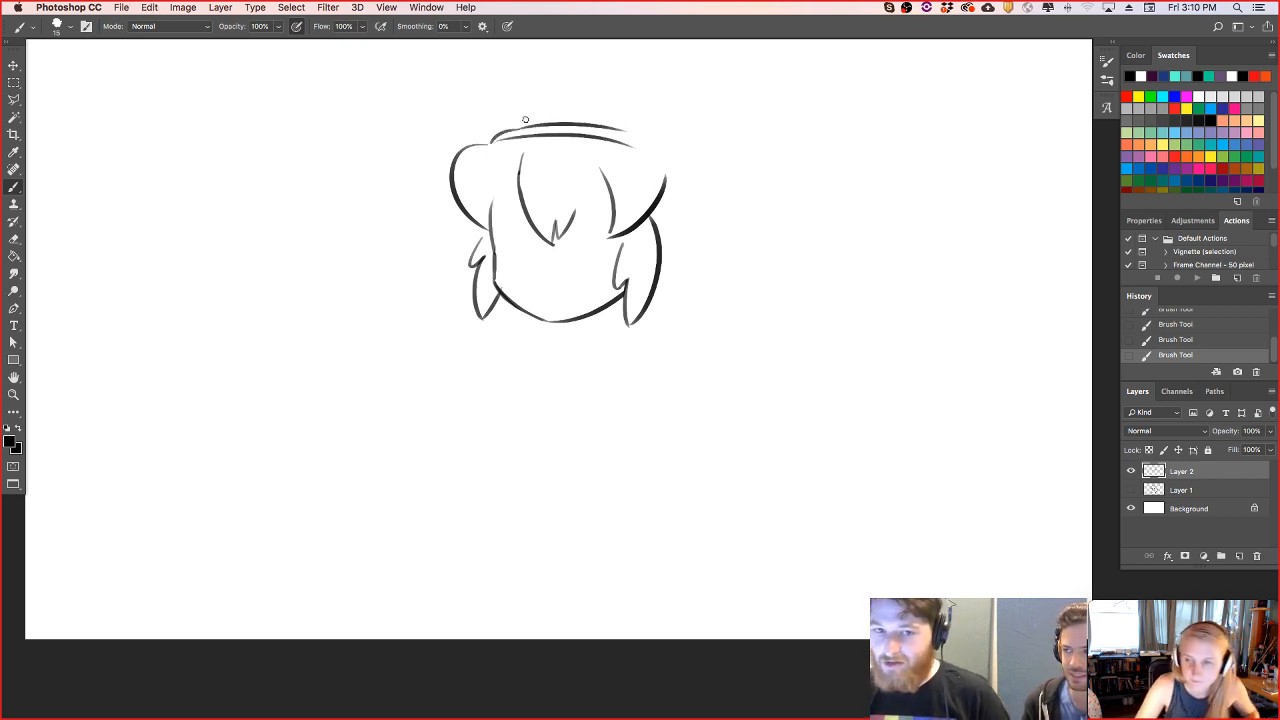
- Draw three pointed crown spikes rising from the band, with the middle one tallest, and clean up the lines
{"action": "left_click_drag", "start_coordinate": [495, 135], "coordinate": [470, 62]}
{"action": "key", "text": "super+z"}
{"action": "mouse_move", "coordinate": [493, 136]}
{"action": "left_mouse_down"}
{"action": "mouse_move", "coordinate": [472, 77]}
{"action": "mouse_move", "coordinate": [523, 101]}
{"action": "mouse_move", "coordinate": [584, 43]}
{"action": "left_mouse_up"}
{"action": "key", "text": "super+z"}
{"action": "key", "text": "super+z"}
{"action": "mouse_move", "coordinate": [524, 94]}
{"action": "left_mouse_down"}
{"action": "mouse_move", "coordinate": [581, 41]}
{"action": "mouse_move", "coordinate": [625, 100]}
{"action": "mouse_move", "coordinate": [684, 78]}
{"action": "left_mouse_up"}
{"action": "key", "text": "super+z"}
{"action": "key", "text": "super+z"}
{"action": "mouse_move", "coordinate": [677, 88]}
{"action": "left_mouse_down"}
{"action": "mouse_move", "coordinate": [653, 138]}
{"action": "mouse_move", "coordinate": [600, 80]}
{"action": "left_mouse_up"}
{"action": "key", "text": "e"}
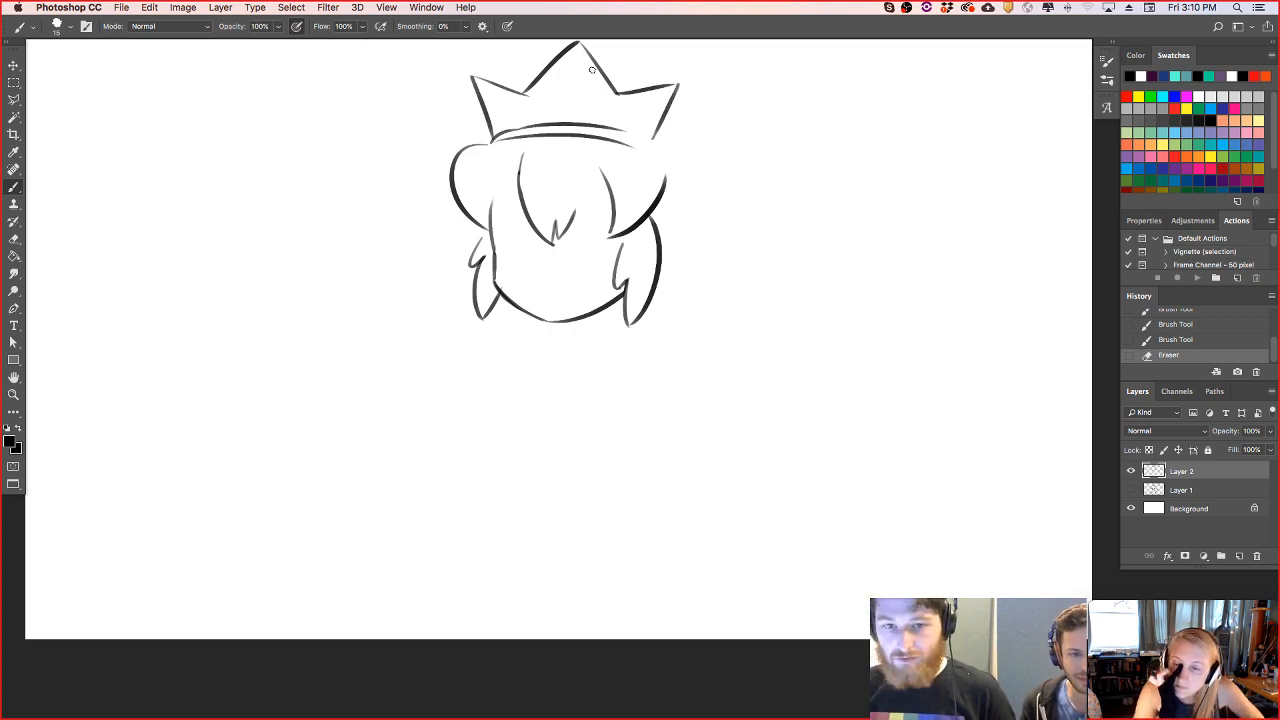
- Draw the hairline arc at the face's left temple and complete the fringe's right edge with jagged tips
{"action": "left_click_drag", "start_coordinate": [491, 219], "coordinate": [517, 178]}
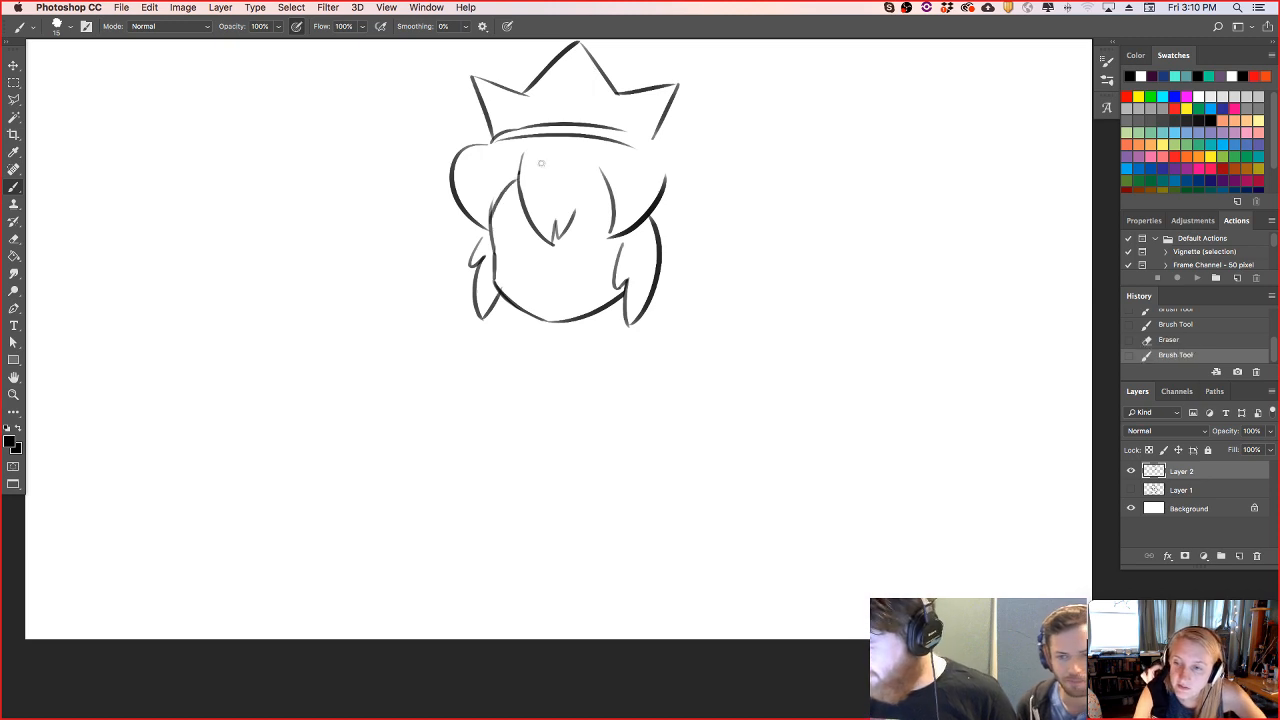
{"action": "left_click_drag", "start_coordinate": [573, 224], "coordinate": [598, 170]}
{"action": "key", "text": "super+z"}
{"action": "mouse_move", "coordinate": [573, 225]}
{"action": "left_mouse_down"}
{"action": "mouse_move", "coordinate": [597, 171]}
{"action": "mouse_move", "coordinate": [613, 226]}
{"action": "left_mouse_up"}
- Draw a rounded hair curve from the crown band's right end down to the hair on the head's right side
{"action": "left_click_drag", "start_coordinate": [617, 140], "coordinate": [670, 172]}
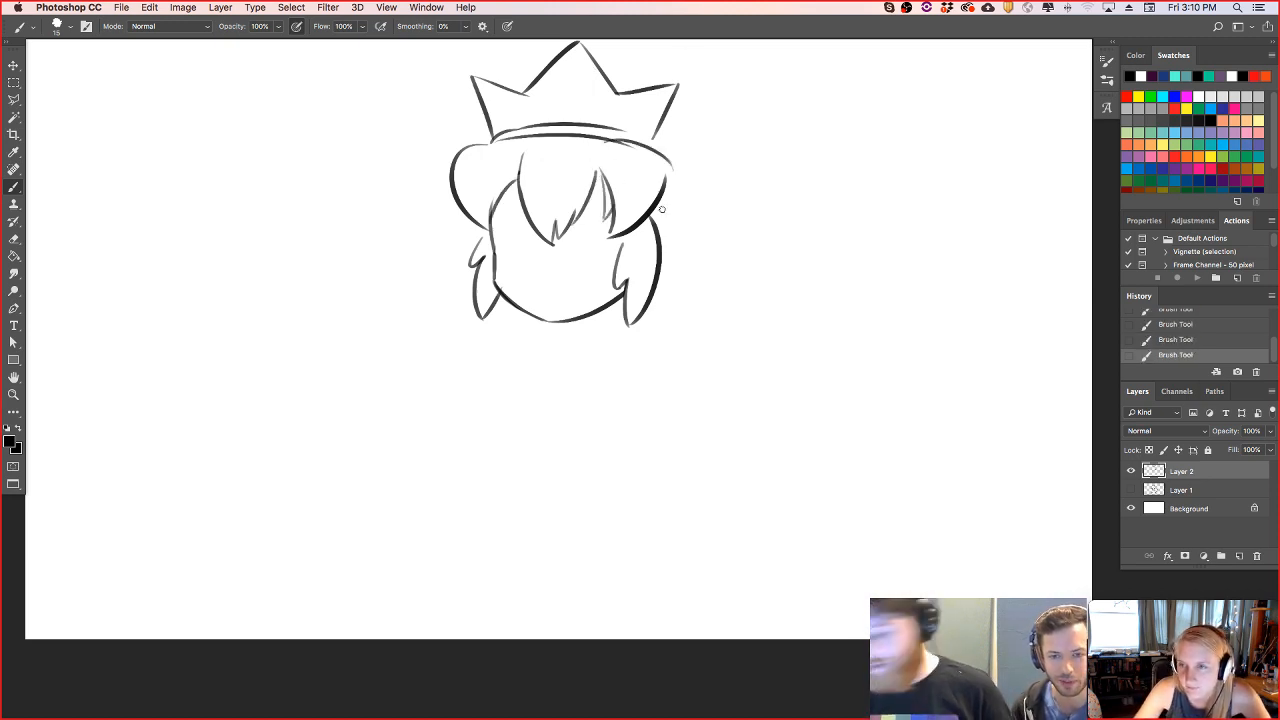
{"action": "key", "text": "super+z"}
{"action": "left_click_drag", "start_coordinate": [605, 143], "coordinate": [668, 172]}
{"action": "key", "text": "super+z"}
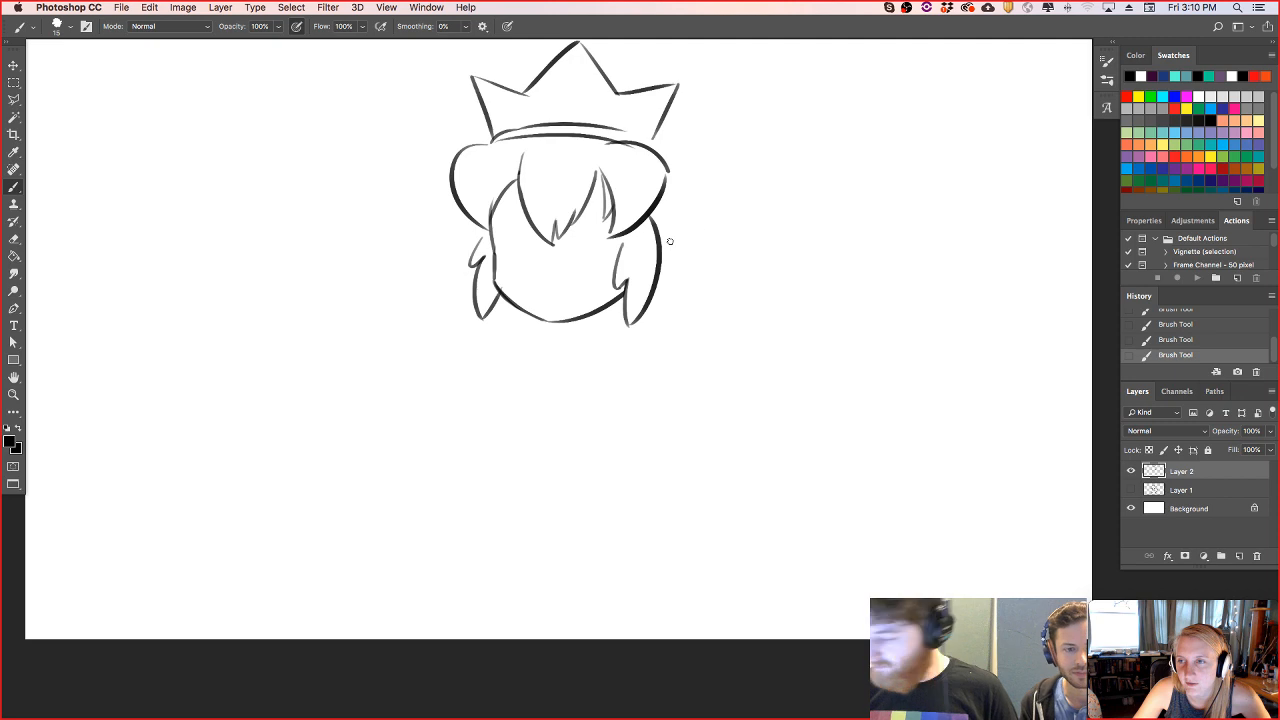
{"action": "mouse_move", "coordinate": [686, 180]}
{"action": "left_mouse_down"}
{"action": "mouse_move", "coordinate": [701, 301]}
{"action": "mouse_move", "coordinate": [673, 314]}
{"action": "mouse_move", "coordinate": [708, 240]}
{"action": "left_mouse_up"}
{"action": "key", "text": "super+z"}
{"action": "key", "text": "super+z"}
{"action": "mouse_move", "coordinate": [656, 305]}
{"action": "left_mouse_down"}
{"action": "mouse_move", "coordinate": [686, 284]}
{"action": "mouse_move", "coordinate": [689, 218]}
{"action": "left_mouse_up"}
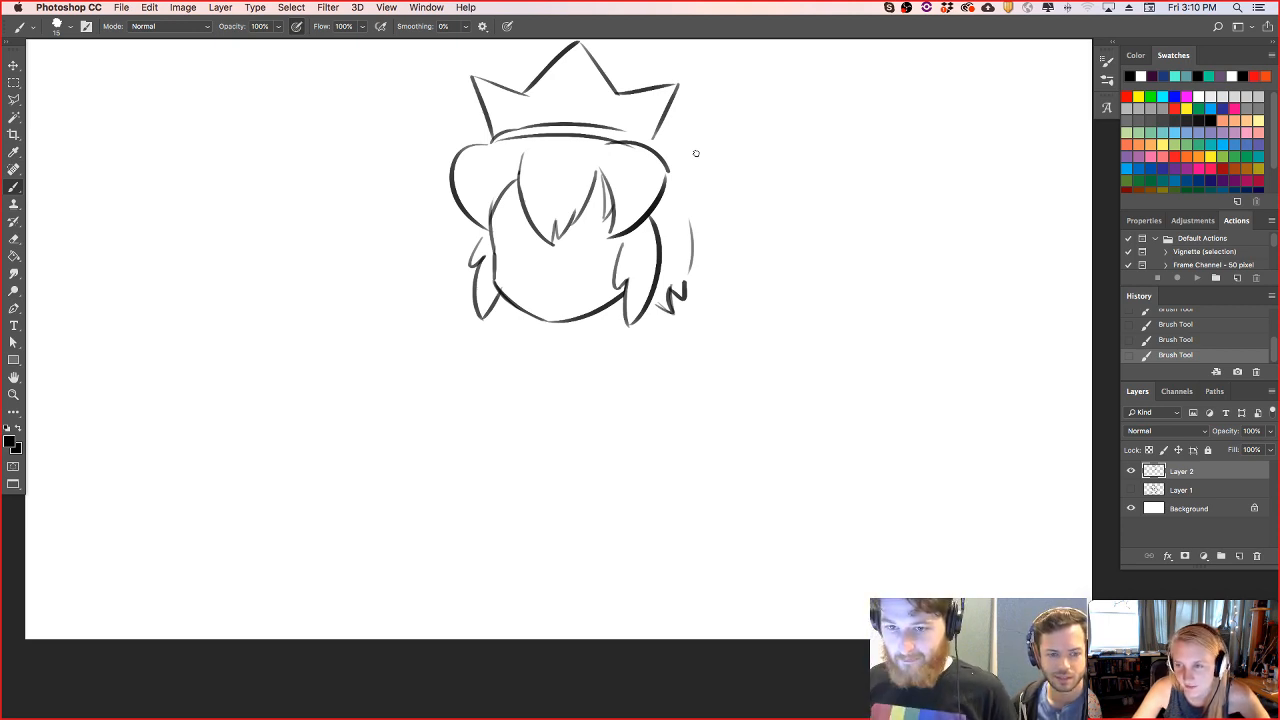
{"action": "key", "text": "Tab"}
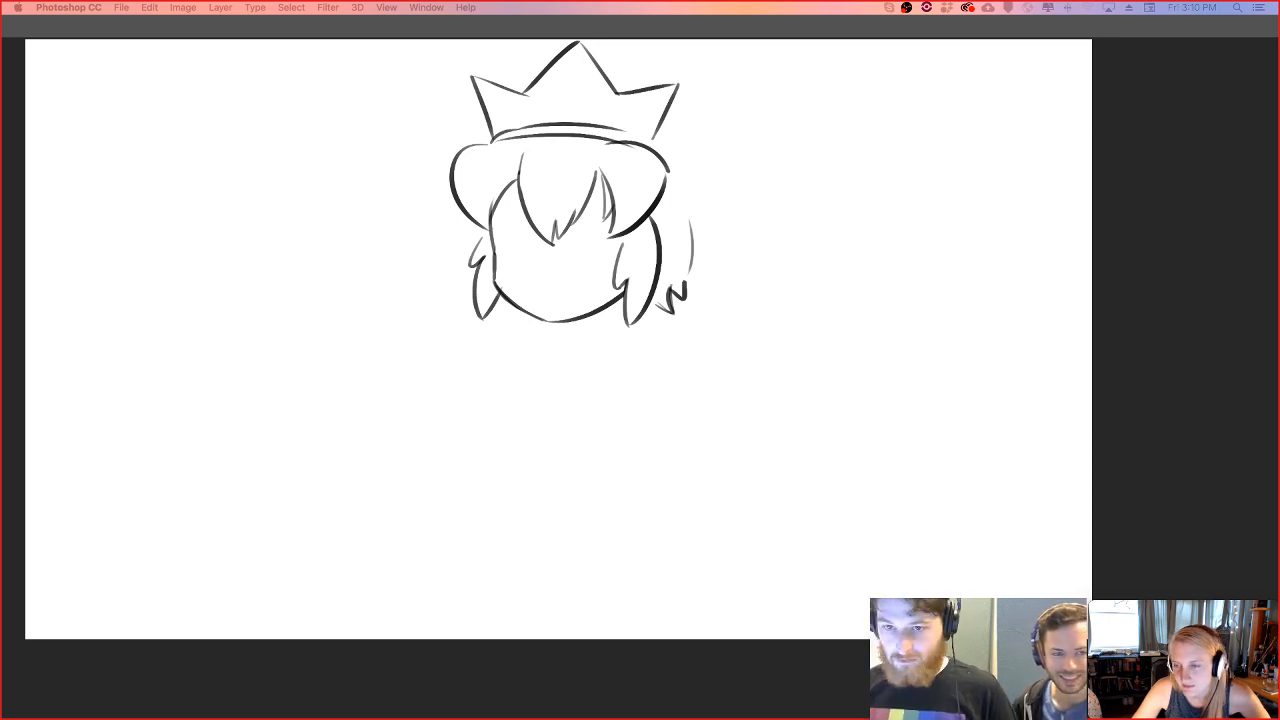
{"action": "key", "text": "Tab"}
- Draw a long ponytail edge flowing down from the crown's right side to a flicked tip, and erase the stray strokes beside it
{"action": "mouse_move", "coordinate": [658, 132]}
{"action": "left_mouse_down"}
{"action": "mouse_move", "coordinate": [771, 292]}
{"action": "mouse_move", "coordinate": [740, 263]}
{"action": "mouse_move", "coordinate": [730, 247]}
{"action": "mouse_move", "coordinate": [777, 270]}
{"action": "mouse_move", "coordinate": [722, 322]}
{"action": "left_mouse_up"}
{"action": "key", "text": "super+z"}
{"action": "key", "text": "super+z"}
{"action": "mouse_move", "coordinate": [757, 279]}
{"action": "left_mouse_down"}
{"action": "mouse_move", "coordinate": [715, 330]}
{"action": "mouse_move", "coordinate": [742, 328]}
{"action": "left_mouse_up"}
{"action": "key", "text": "super+z"}
{"action": "left_click_drag", "start_coordinate": [650, 313], "coordinate": [740, 327]}
{"action": "mouse_move", "coordinate": [689, 206]}
{"action": "left_mouse_down"}
{"action": "mouse_move", "coordinate": [679, 295]}
{"action": "mouse_move", "coordinate": [656, 311]}
{"action": "mouse_move", "coordinate": [664, 333]}
{"action": "mouse_move", "coordinate": [717, 347]}
{"action": "mouse_move", "coordinate": [749, 314]}
{"action": "mouse_move", "coordinate": [704, 330]}
{"action": "mouse_move", "coordinate": [715, 335]}
{"action": "mouse_move", "coordinate": [677, 331]}
{"action": "mouse_move", "coordinate": [712, 350]}
{"action": "left_mouse_up"}
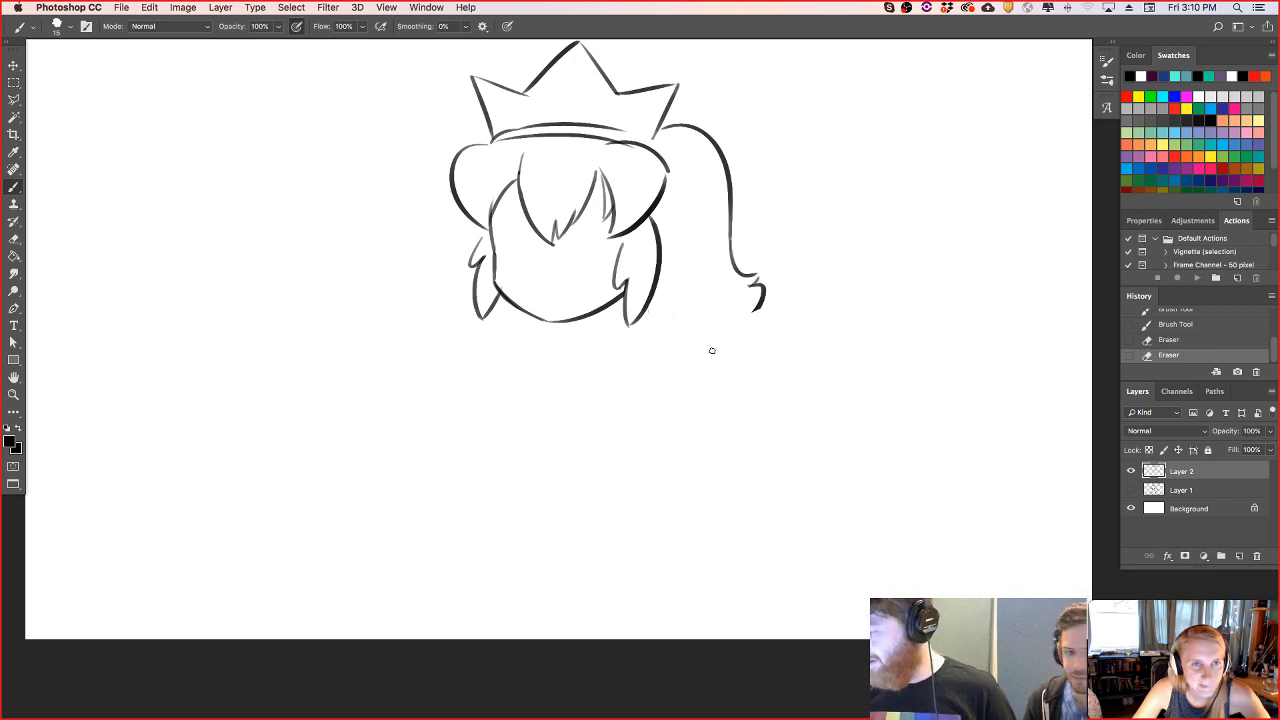
- Close the ponytail with a curved underside from the right side hair to the tip, and add small strokes at the tip
{"action": "left_click_drag", "start_coordinate": [666, 315], "coordinate": [762, 312]}
{"action": "key", "text": "super+z"}
{"action": "left_click_drag", "start_coordinate": [655, 303], "coordinate": [750, 283]}
{"action": "key", "text": "super+z"}
{"action": "mouse_move", "coordinate": [651, 303]}
{"action": "left_mouse_down"}
{"action": "mouse_move", "coordinate": [761, 274]}
{"action": "mouse_move", "coordinate": [756, 318]}
{"action": "mouse_move", "coordinate": [765, 285]}
{"action": "mouse_move", "coordinate": [748, 316]}
{"action": "mouse_move", "coordinate": [751, 289]}
{"action": "left_mouse_up"}
{"action": "key", "text": "super+z"}
{"action": "key", "text": "super+z"}
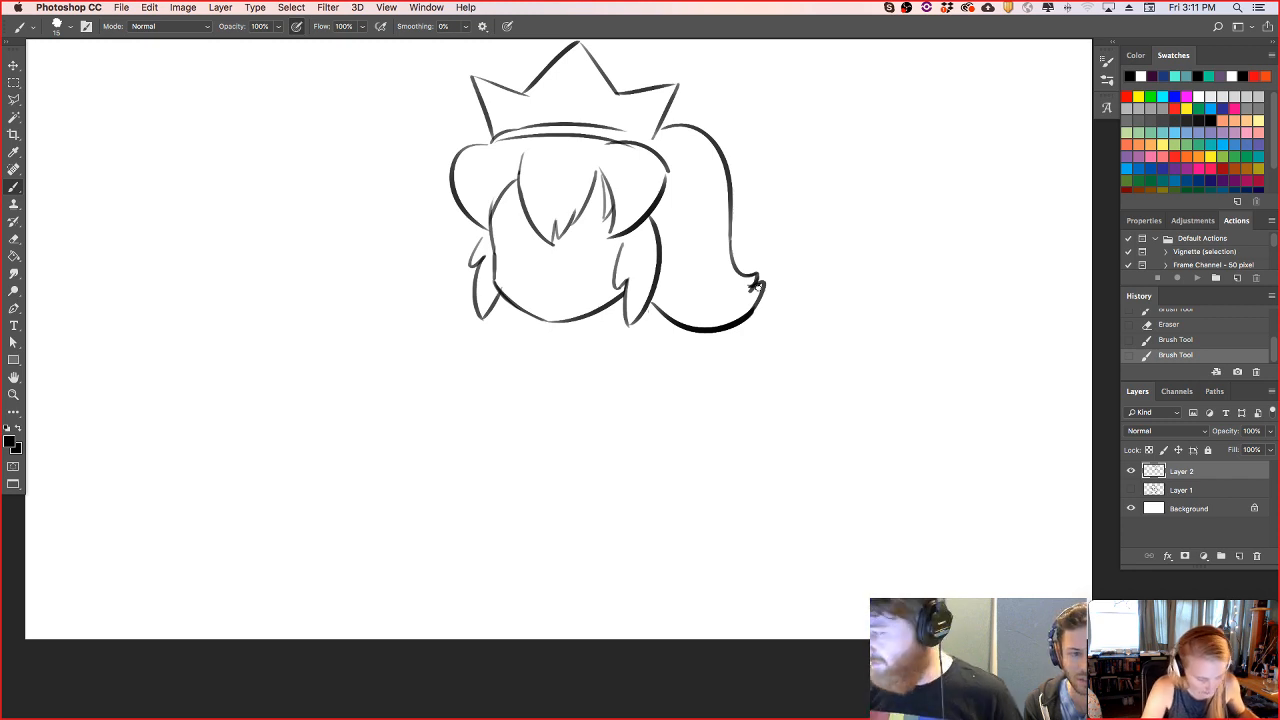
- Draw two small oval eyes on the crown and thicken the left edge of its middle spike
{"action": "mouse_move", "coordinate": [546, 91]}
{"action": "left_mouse_down"}
{"action": "mouse_move", "coordinate": [549, 106]}
{"action": "mouse_move", "coordinate": [551, 92]}
{"action": "mouse_move", "coordinate": [586, 94]}
{"action": "left_mouse_up"}
{"action": "key", "text": "super+z"}
{"action": "key", "text": "super+z"}
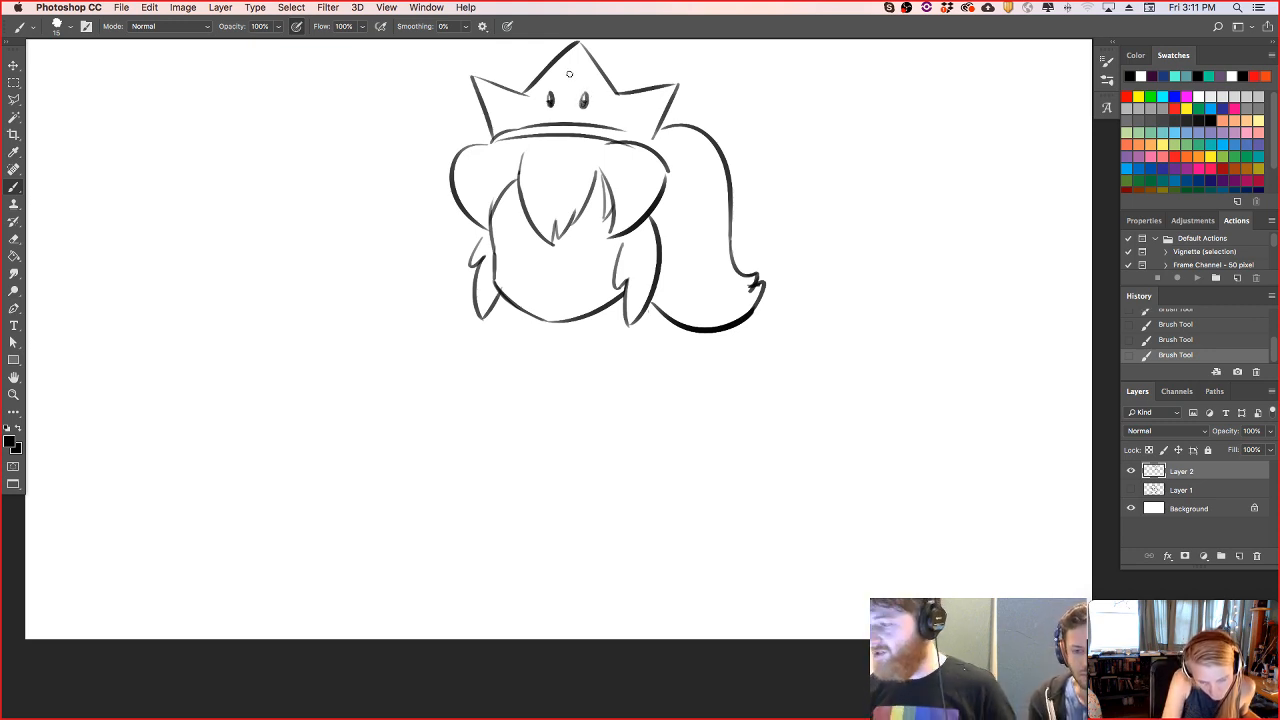
{"action": "left_click_drag", "start_coordinate": [525, 101], "coordinate": [571, 57]}
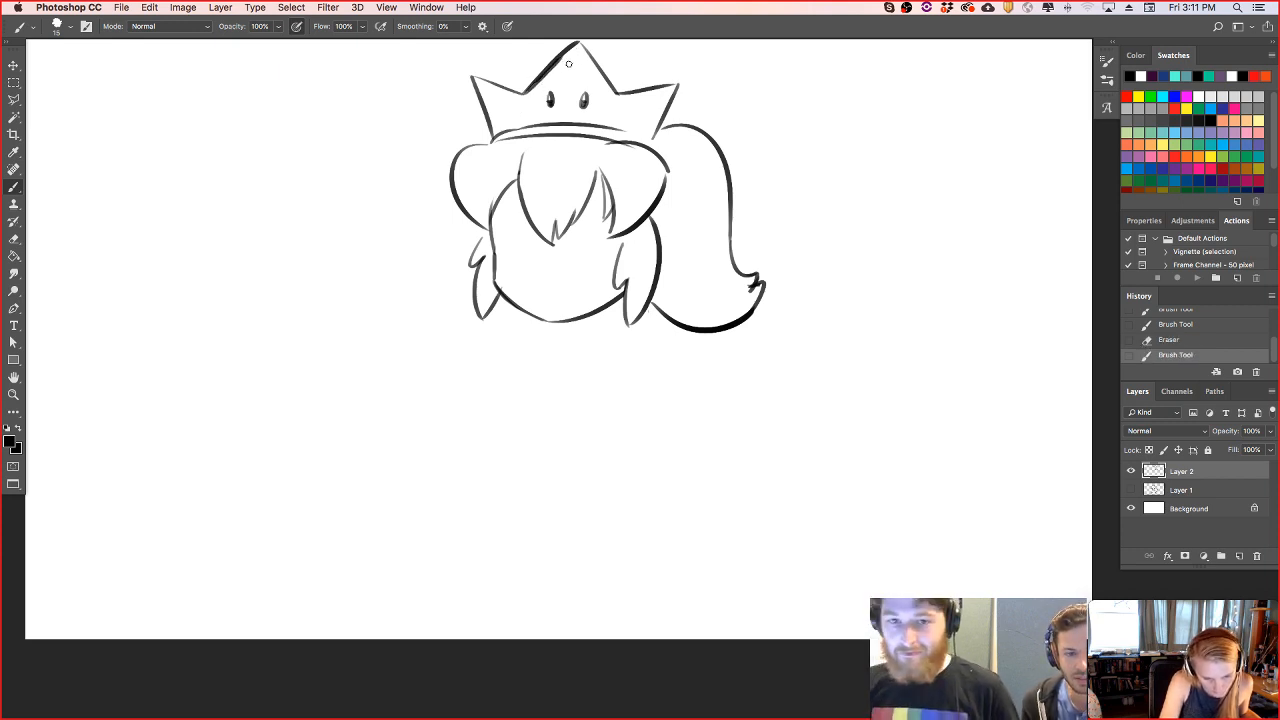
- Move the whole crowned head sketch down and slightly left, and return to the brush
{"action": "key", "text": "v"}
{"action": "left_click_drag", "start_coordinate": [664, 234], "coordinate": [652, 262]}
{"action": "key", "text": "b"}
- Draw a small round ball on the tip of each of the three crown spikes
{"action": "left_click_drag", "start_coordinate": [452, 92], "coordinate": [458, 93]}
{"action": "mouse_move", "coordinate": [566, 60]}
{"action": "left_mouse_down"}
{"action": "mouse_move", "coordinate": [572, 48]}
{"action": "mouse_move", "coordinate": [570, 69]}
{"action": "left_mouse_up"}
{"action": "key", "text": "super+z"}
{"action": "key", "text": "super+z"}
{"action": "key", "text": "super+z"}
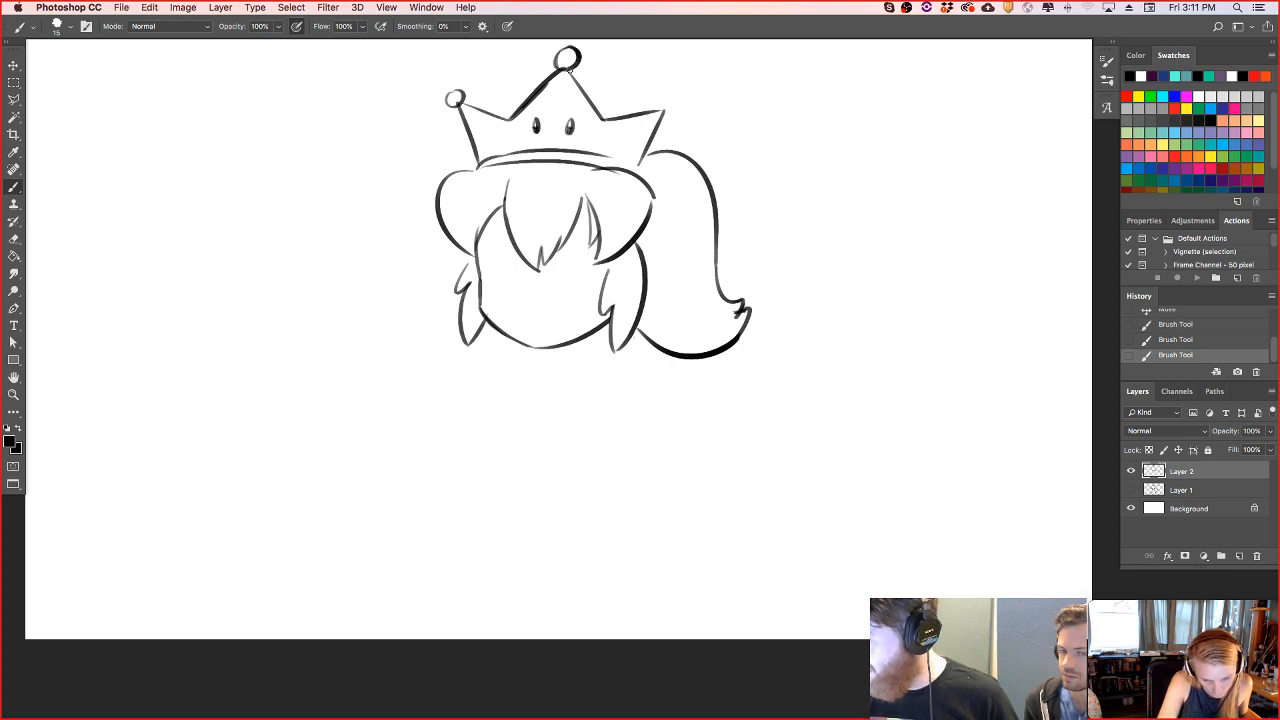
{"action": "mouse_move", "coordinate": [663, 104]}
{"action": "left_mouse_down"}
{"action": "mouse_move", "coordinate": [678, 100]}
{"action": "mouse_move", "coordinate": [668, 97]}
{"action": "left_mouse_up"}
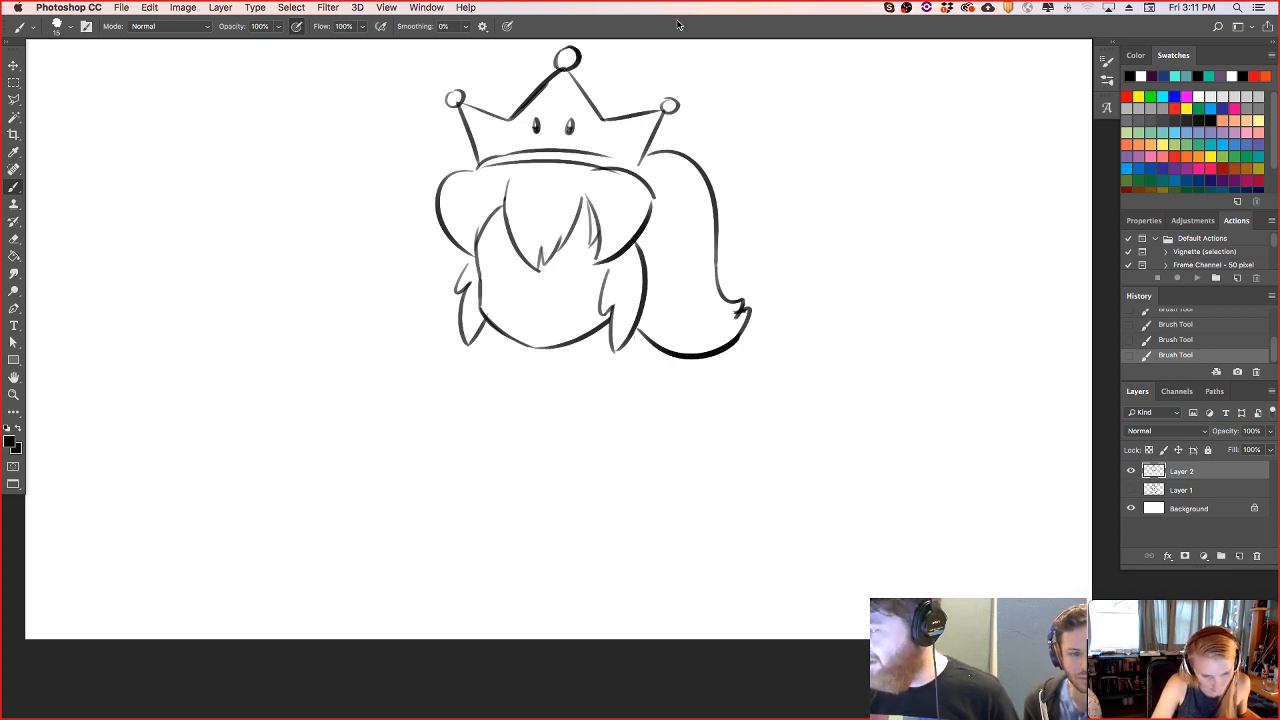
- Erase the overlapping lines at the crown's balls and thin the middle spike's heavy left edge
{"action": "left_click_drag", "start_coordinate": [512, 109], "coordinate": [561, 75]}
{"action": "left_click_drag", "start_coordinate": [663, 114], "coordinate": [672, 104]}
{"action": "key", "text": "super+z"}
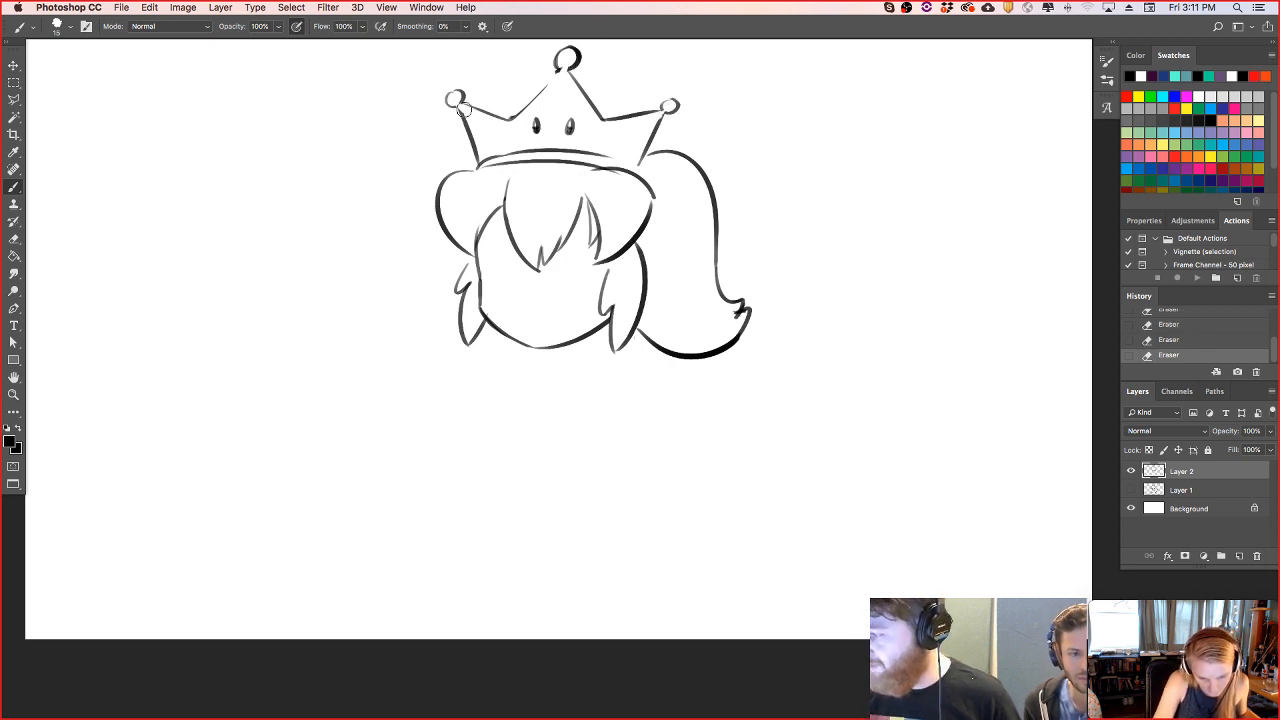
- Clean up and touch up the outline of the ball on the crown's middle spike
{"action": "left_click_drag", "start_coordinate": [567, 58], "coordinate": [569, 51]}
{"action": "key", "text": "super+z"}
{"action": "key", "text": "super+z"}
{"action": "key", "text": "super+z"}
{"action": "key", "text": "super+z"}
{"action": "left_click_drag", "start_coordinate": [558, 70], "coordinate": [572, 48]}
{"action": "key", "text": "super+z"}
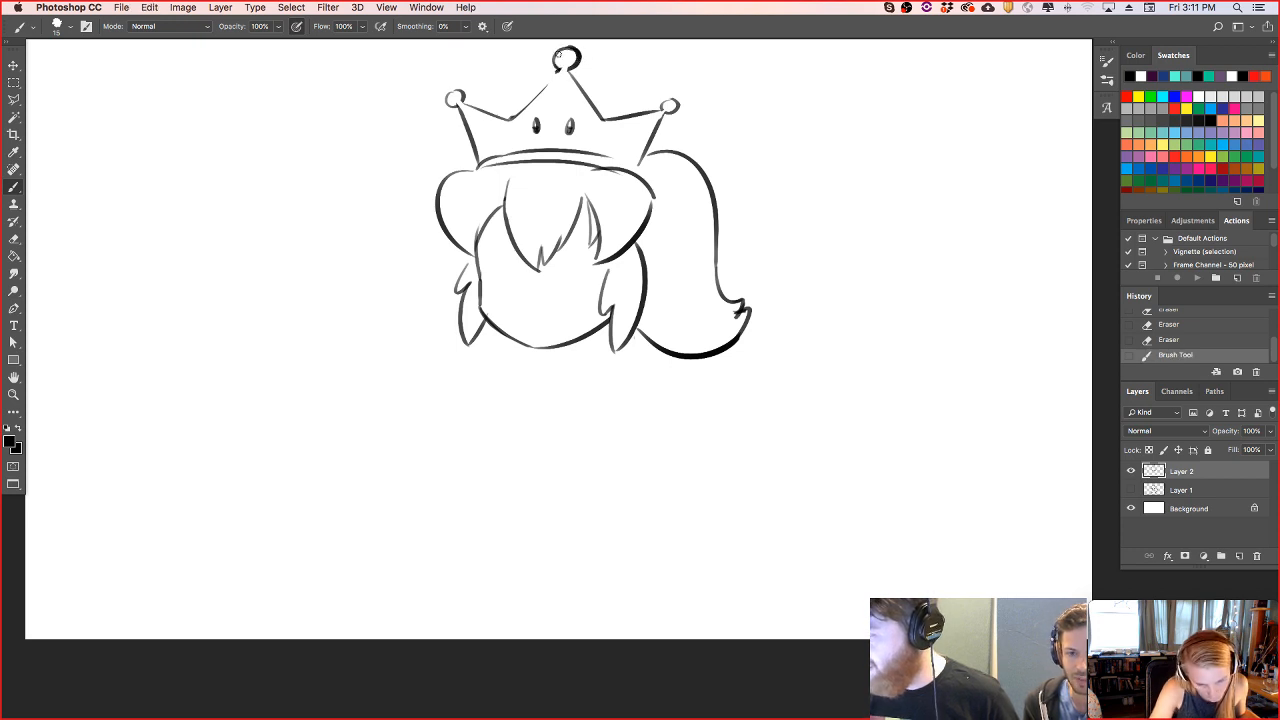
- Redraw the middle spike's left edge up to its ball and touch up the outlines of the two side balls
{"action": "left_click_drag", "start_coordinate": [513, 119], "coordinate": [564, 69]}
{"action": "key", "text": "super+z"}
{"action": "left_click_drag", "start_coordinate": [511, 119], "coordinate": [569, 56]}
{"action": "left_click_drag", "start_coordinate": [679, 112], "coordinate": [678, 104]}
{"action": "key", "text": "super+z"}
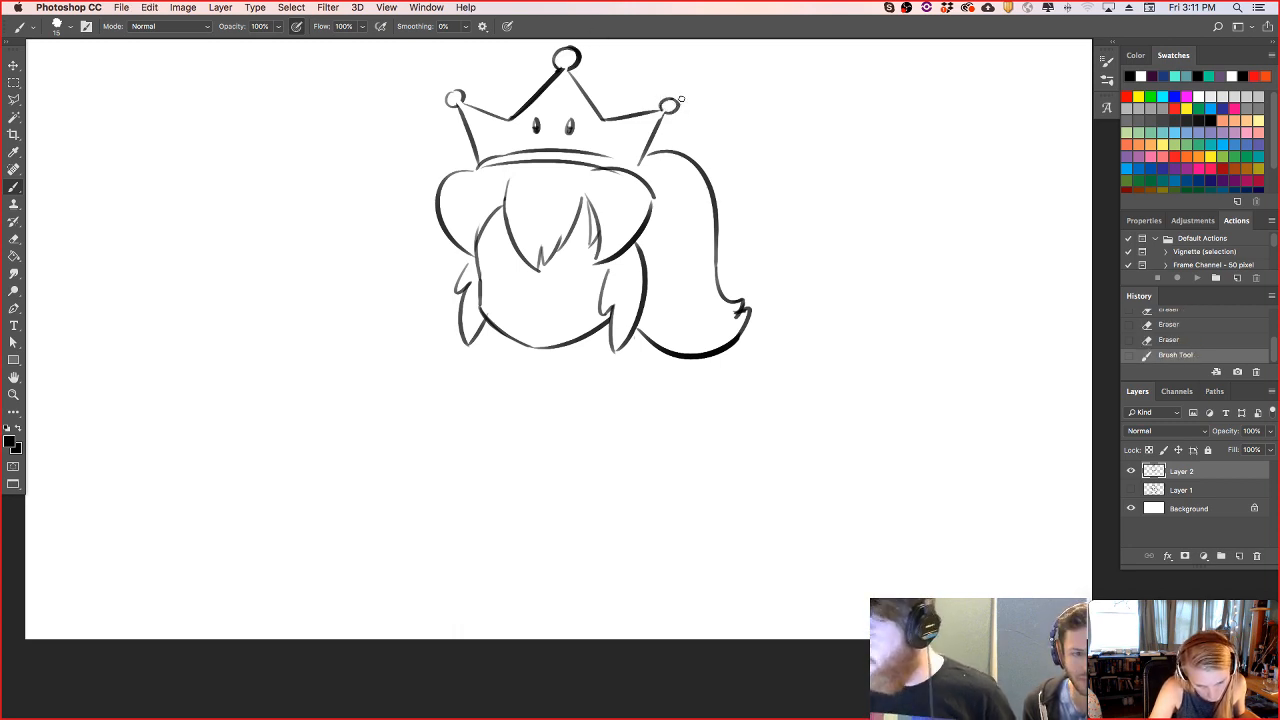
{"action": "left_click_drag", "start_coordinate": [459, 96], "coordinate": [455, 106]}
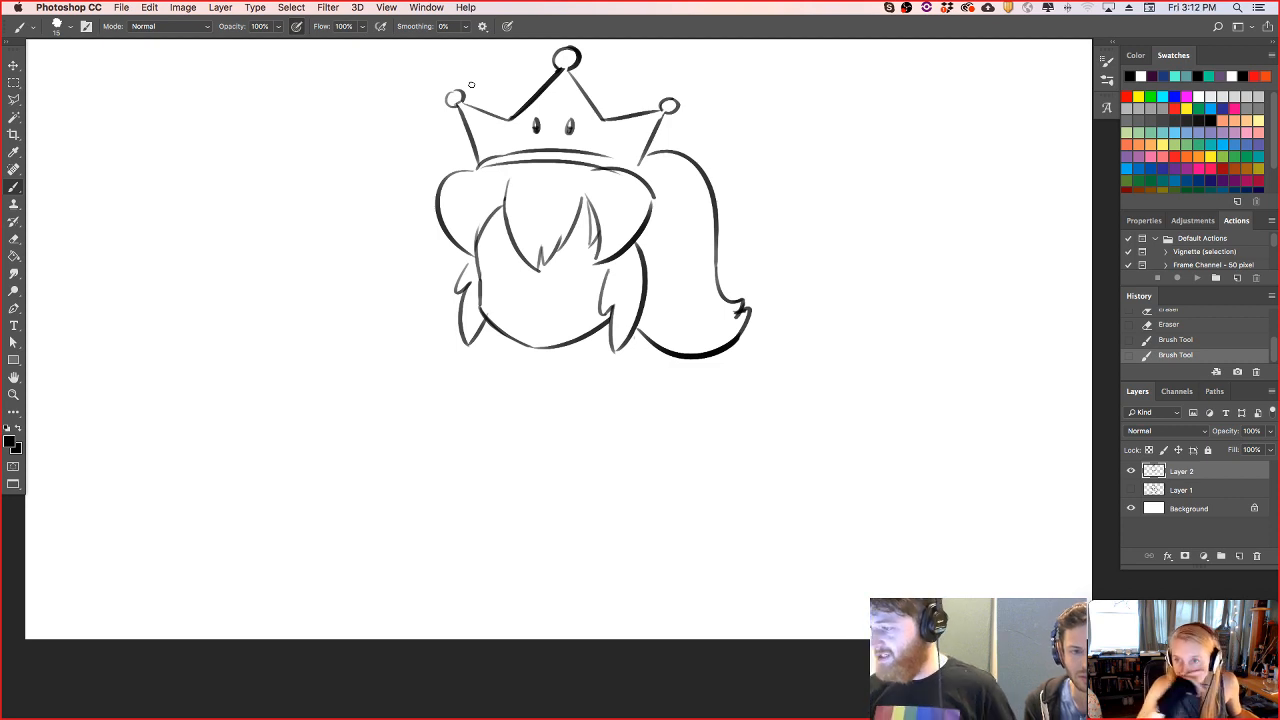
{"action": "key", "text": "super+z"}
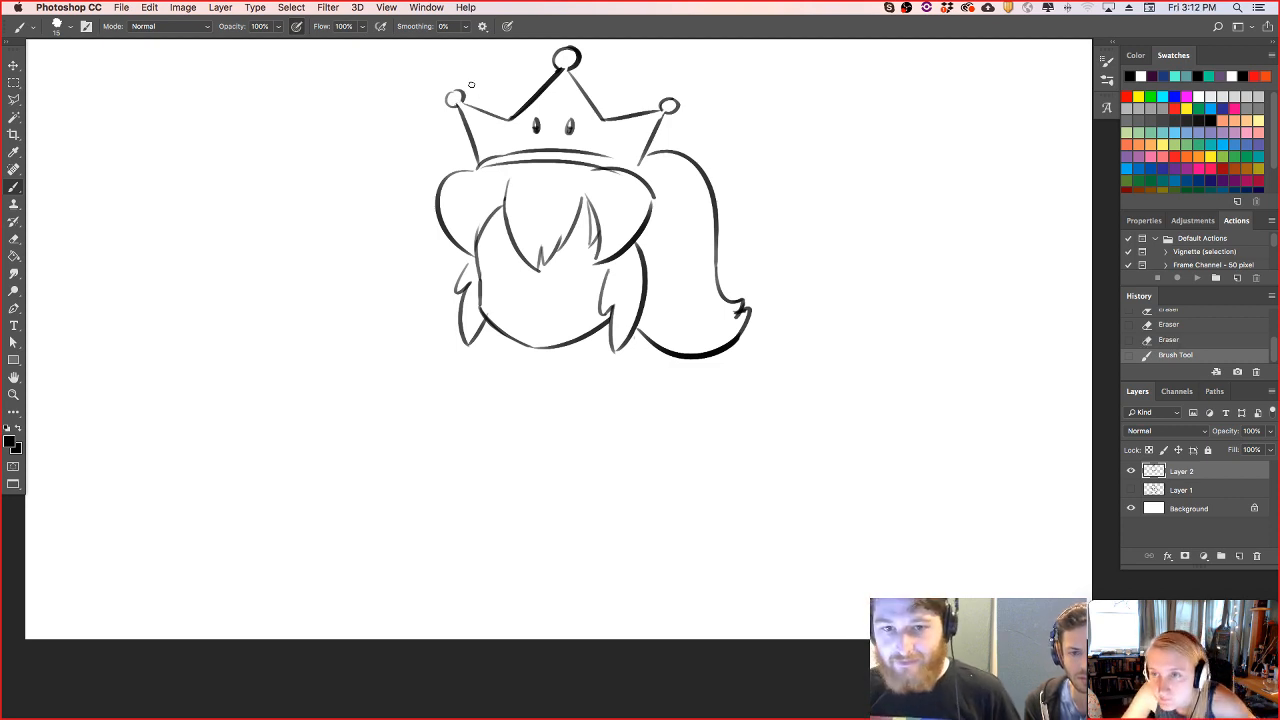
- Extend the crown's band to meet its right spike, closing the lower right corner
{"action": "mouse_move", "coordinate": [616, 160]}
{"action": "left_mouse_down"}
{"action": "mouse_move", "coordinate": [649, 185]}
{"action": "mouse_move", "coordinate": [618, 156]}
{"action": "mouse_move", "coordinate": [647, 146]}
{"action": "left_mouse_up"}
{"action": "key", "text": "super+z"}
{"action": "key", "text": "super+z"}
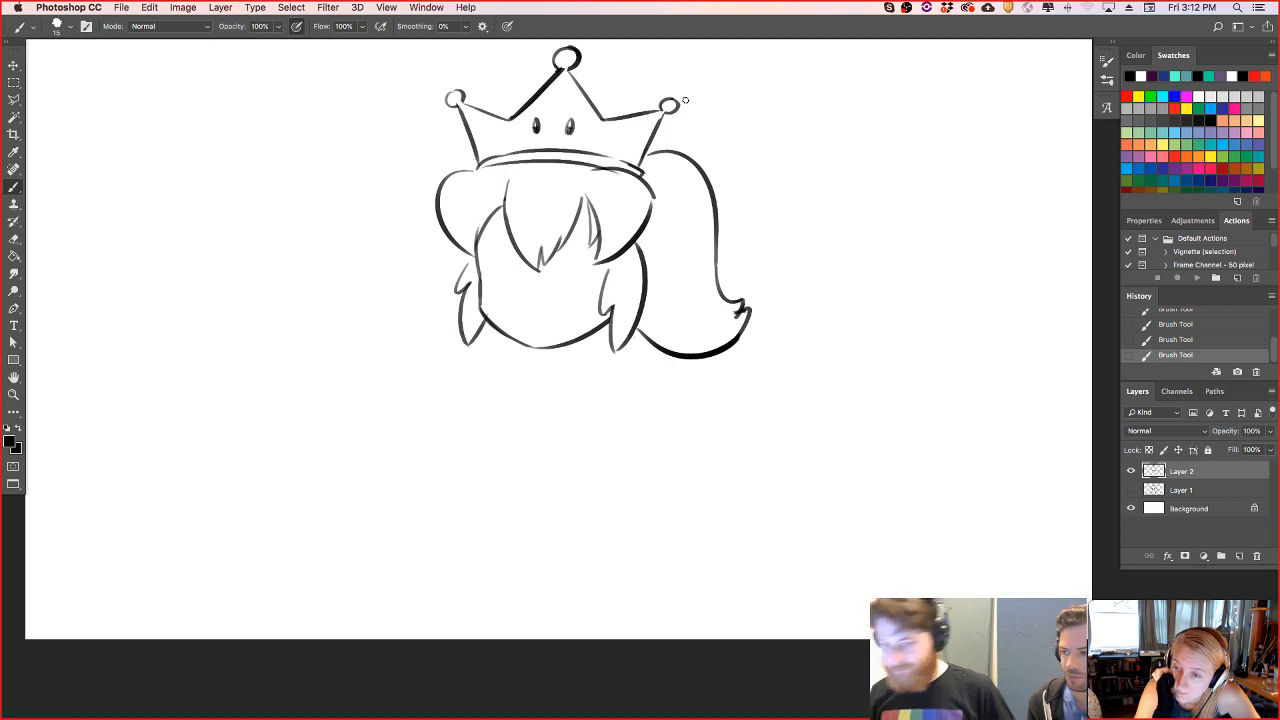
- Draw a wavy, scalloped beard edge beneath the chin, running from the left side hair to the right
{"action": "key", "text": "e"}
{"action": "mouse_move", "coordinate": [481, 290]}
{"action": "left_mouse_down"}
{"action": "mouse_move", "coordinate": [484, 323]}
{"action": "mouse_move", "coordinate": [572, 341]}
{"action": "left_mouse_up"}
{"action": "key", "text": "super+z"}
{"action": "left_click_drag", "start_coordinate": [479, 284], "coordinate": [482, 360]}
{"action": "key", "text": "super+z"}
{"action": "mouse_move", "coordinate": [479, 284]}
{"action": "left_mouse_down"}
{"action": "mouse_move", "coordinate": [471, 314]}
{"action": "mouse_move", "coordinate": [484, 345]}
{"action": "mouse_move", "coordinate": [530, 372]}
{"action": "mouse_move", "coordinate": [611, 337]}
{"action": "left_mouse_up"}
{"action": "key", "text": "super+z"}
{"action": "key", "text": "super+z"}
{"action": "key", "text": "super+z"}
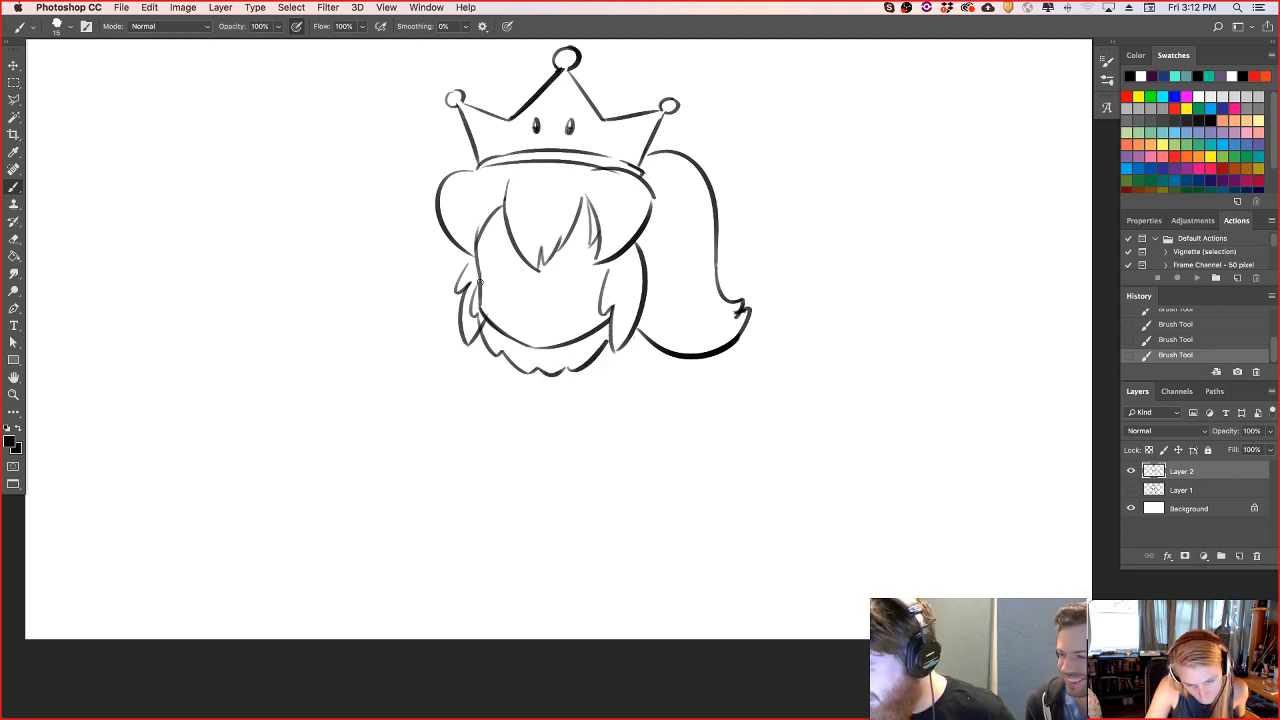
- Draw the beard's upper edge across both cheeks, with a small nose shape in the middle
{"action": "mouse_move", "coordinate": [475, 263]}
{"action": "left_mouse_down"}
{"action": "mouse_move", "coordinate": [511, 305]}
{"action": "mouse_move", "coordinate": [539, 297]}
{"action": "left_mouse_up"}
{"action": "key", "text": "super+z"}
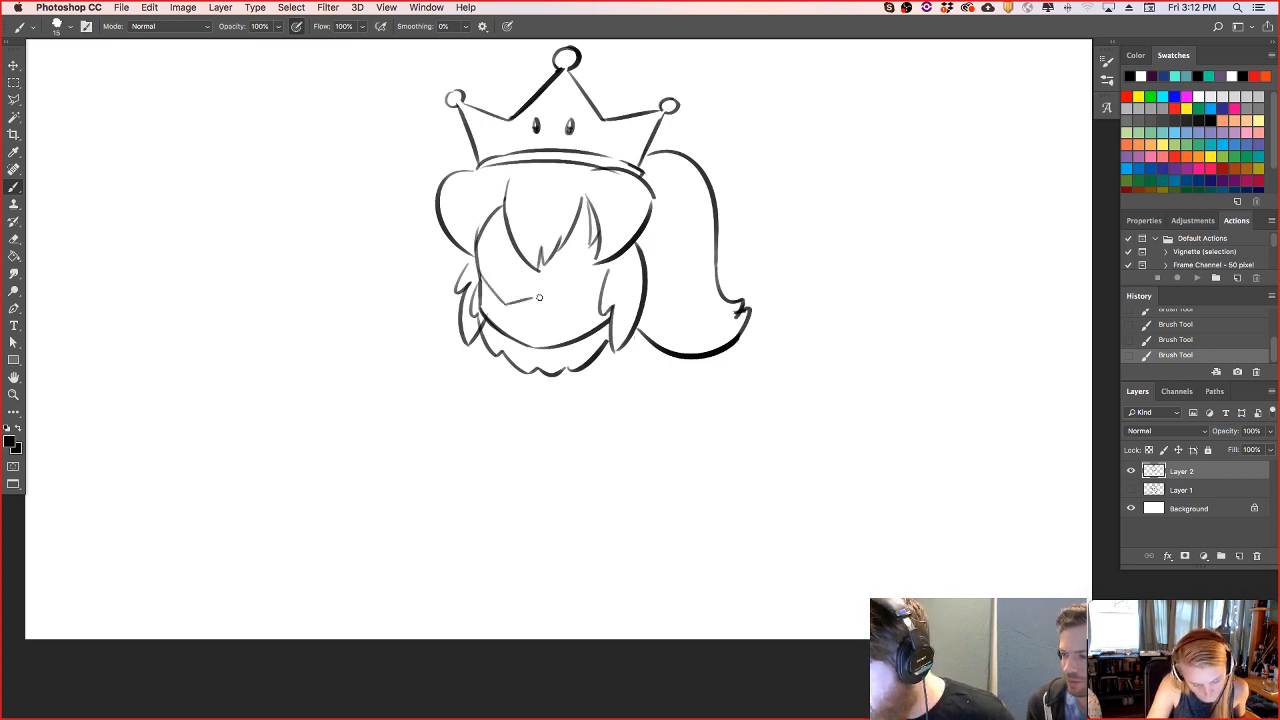
{"action": "key", "text": "super+z"}
{"action": "key", "text": "super+z"}
{"action": "mouse_move", "coordinate": [543, 304]}
{"action": "left_mouse_down"}
{"action": "mouse_move", "coordinate": [588, 301]}
{"action": "mouse_move", "coordinate": [558, 302]}
{"action": "mouse_move", "coordinate": [604, 290]}
{"action": "left_mouse_up"}
{"action": "key", "text": "super+z"}
{"action": "key", "text": "super+z"}
{"action": "key", "text": "super+z"}
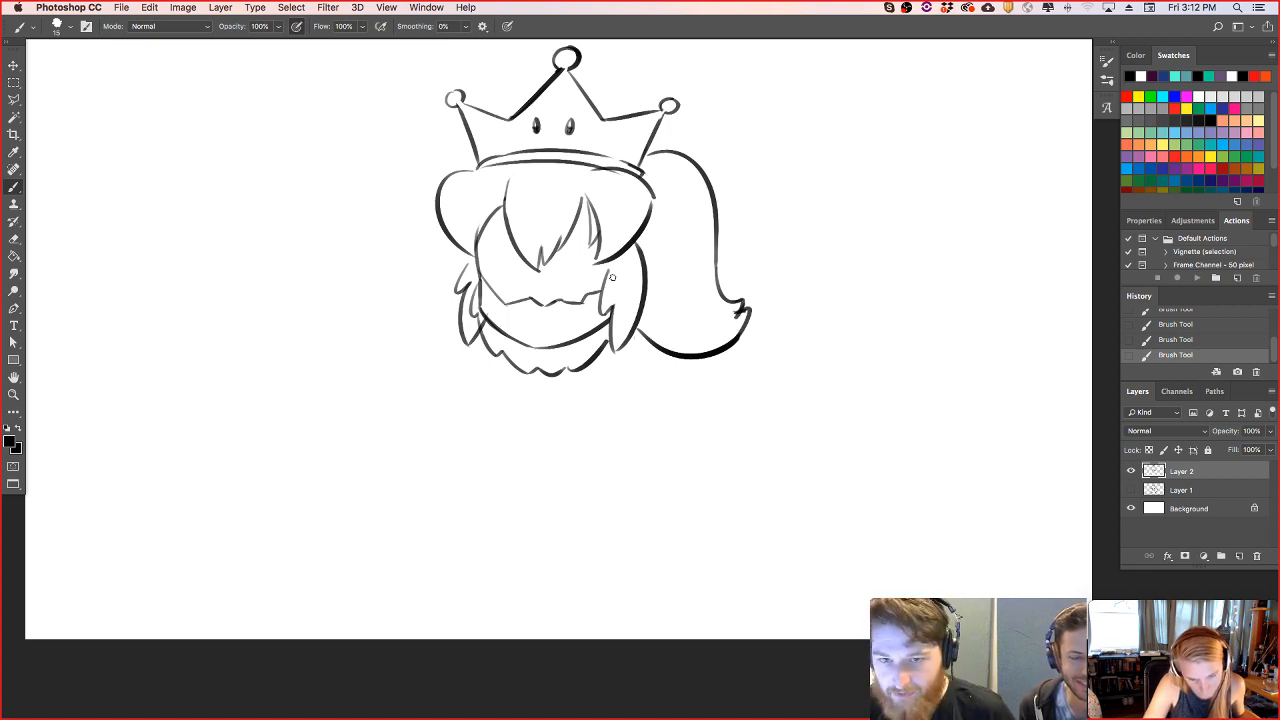
- Draw a grinning mouth below the nose with vertical lines separating the teeth
{"action": "mouse_move", "coordinate": [523, 317]}
{"action": "left_mouse_down"}
{"action": "mouse_move", "coordinate": [578, 311]}
{"action": "mouse_move", "coordinate": [542, 330]}
{"action": "mouse_move", "coordinate": [574, 323]}
{"action": "left_mouse_up"}
{"action": "key", "text": "super+z"}
{"action": "key", "text": "super+z"}
{"action": "key", "text": "super+z"}
{"action": "key", "text": "super+z"}
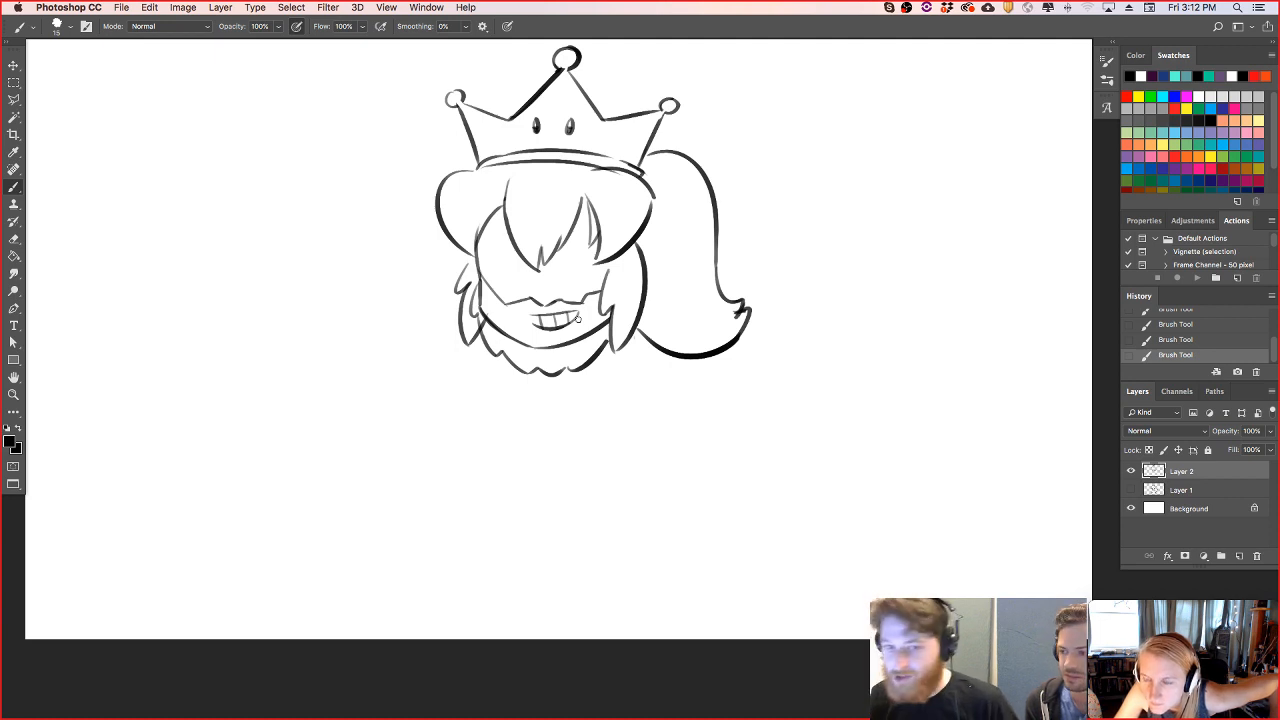
- Draw two large round eyes with pupils and lower lid lines beneath the fringe
{"action": "mouse_move", "coordinate": [494, 281]}
{"action": "left_mouse_down"}
{"action": "mouse_move", "coordinate": [524, 279]}
{"action": "mouse_move", "coordinate": [521, 261]}
{"action": "mouse_move", "coordinate": [517, 274]}
{"action": "mouse_move", "coordinate": [595, 268]}
{"action": "mouse_move", "coordinate": [546, 304]}
{"action": "mouse_move", "coordinate": [517, 286]}
{"action": "left_mouse_up"}
{"action": "key", "text": "super+z"}
{"action": "key", "text": "super+z"}
{"action": "key", "text": "super+z"}
{"action": "left_click_drag", "start_coordinate": [583, 255], "coordinate": [589, 270]}
{"action": "key", "text": "super+z"}
{"action": "key", "text": "super+z"}
{"action": "key", "text": "super+z"}
- Draw arched eyebrows above both eyes
{"action": "key", "text": "super+z"}
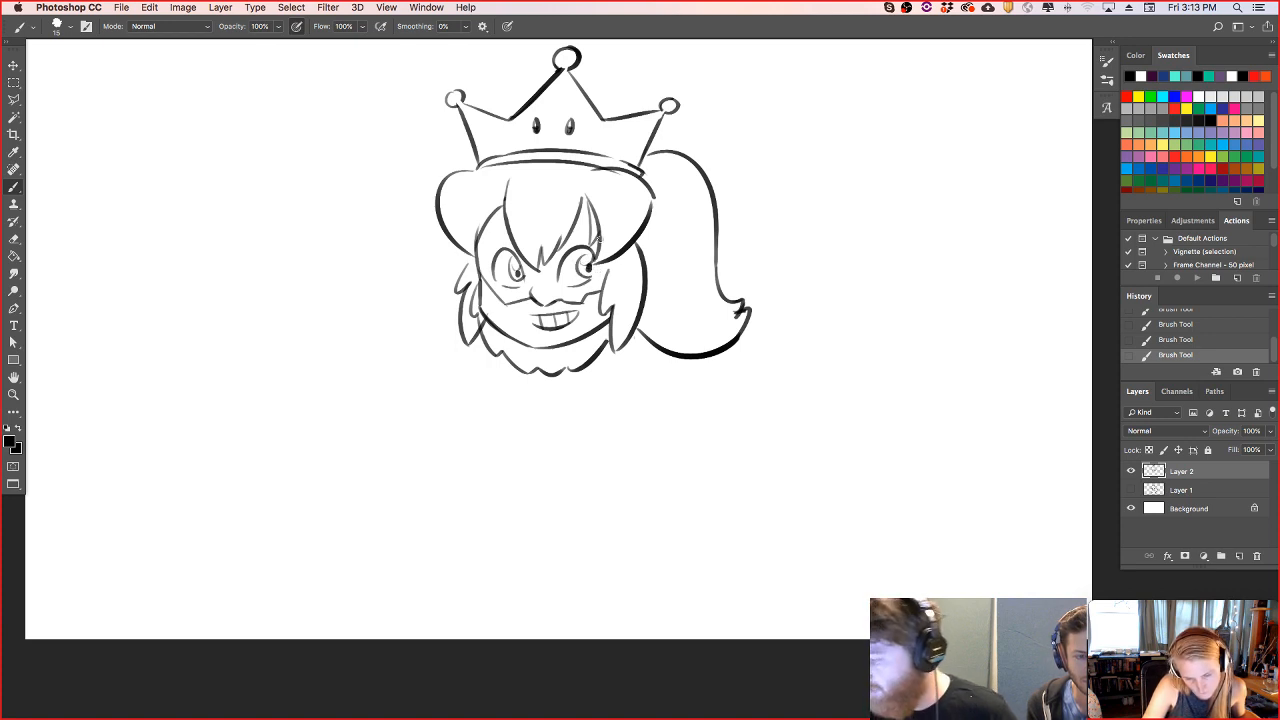
{"action": "key", "text": "super+z"}
{"action": "mouse_move", "coordinate": [514, 231]}
{"action": "left_mouse_down"}
{"action": "mouse_move", "coordinate": [495, 238]}
{"action": "mouse_move", "coordinate": [592, 224]}
{"action": "left_mouse_up"}
{"action": "key", "text": "super+z"}
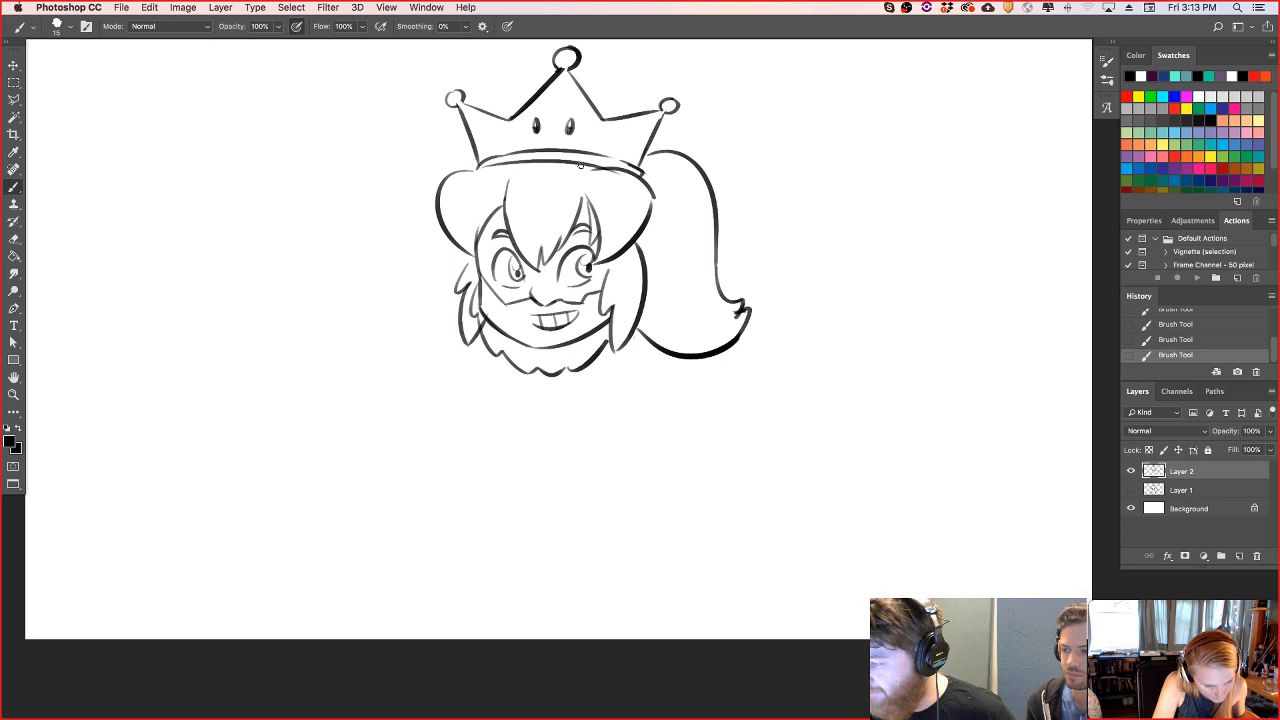
- Erase the old chin line running through the beard below the mouth
{"action": "left_click_drag", "start_coordinate": [543, 273], "coordinate": [542, 270]}
{"action": "mouse_move", "coordinate": [484, 309]}
{"action": "left_mouse_down"}
{"action": "mouse_move", "coordinate": [495, 334]}
{"action": "mouse_move", "coordinate": [481, 286]}
{"action": "mouse_move", "coordinate": [532, 344]}
{"action": "mouse_move", "coordinate": [603, 323]}
{"action": "mouse_move", "coordinate": [595, 340]}
{"action": "left_mouse_up"}
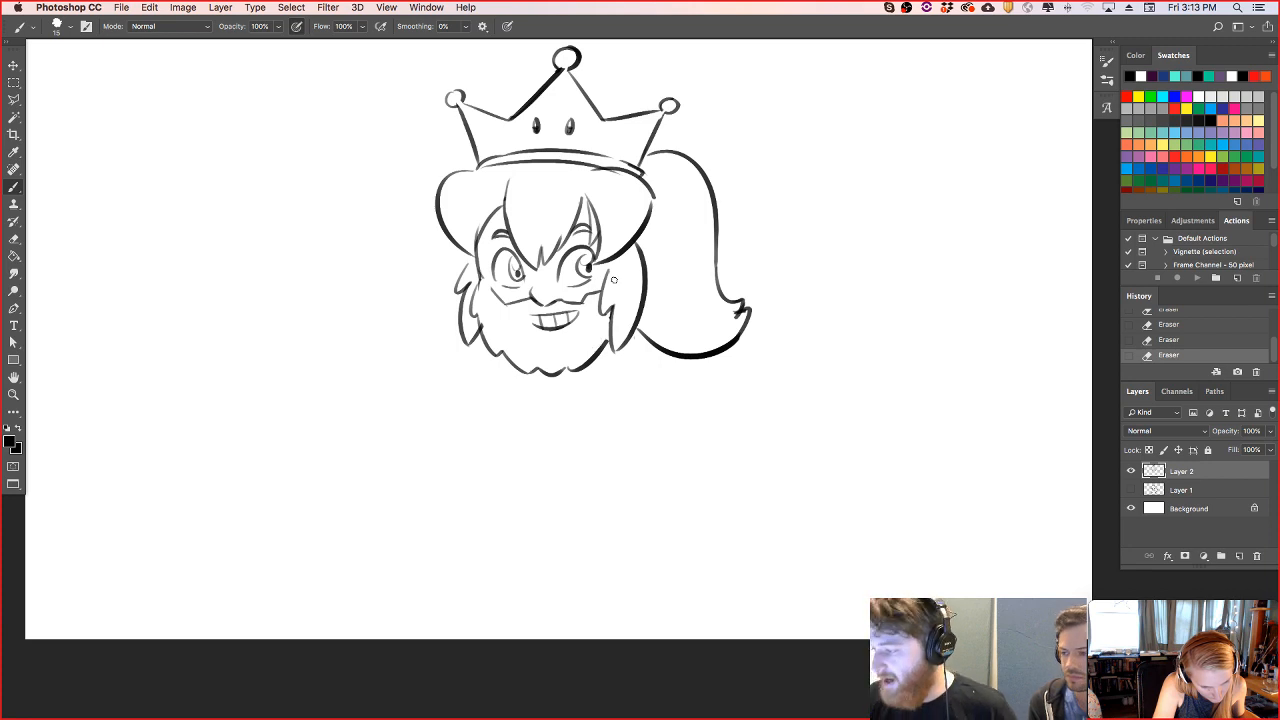
- Clean up the face's left edge and draw short strokes joining the hair to the sideburns at both temples
{"action": "mouse_move", "coordinate": [478, 296]}
{"action": "left_mouse_down"}
{"action": "mouse_move", "coordinate": [497, 268]}
{"action": "mouse_move", "coordinate": [475, 231]}
{"action": "mouse_move", "coordinate": [483, 261]}
{"action": "mouse_move", "coordinate": [498, 210]}
{"action": "left_mouse_up"}
{"action": "key", "text": "super+z"}
{"action": "left_click_drag", "start_coordinate": [468, 268], "coordinate": [473, 259]}
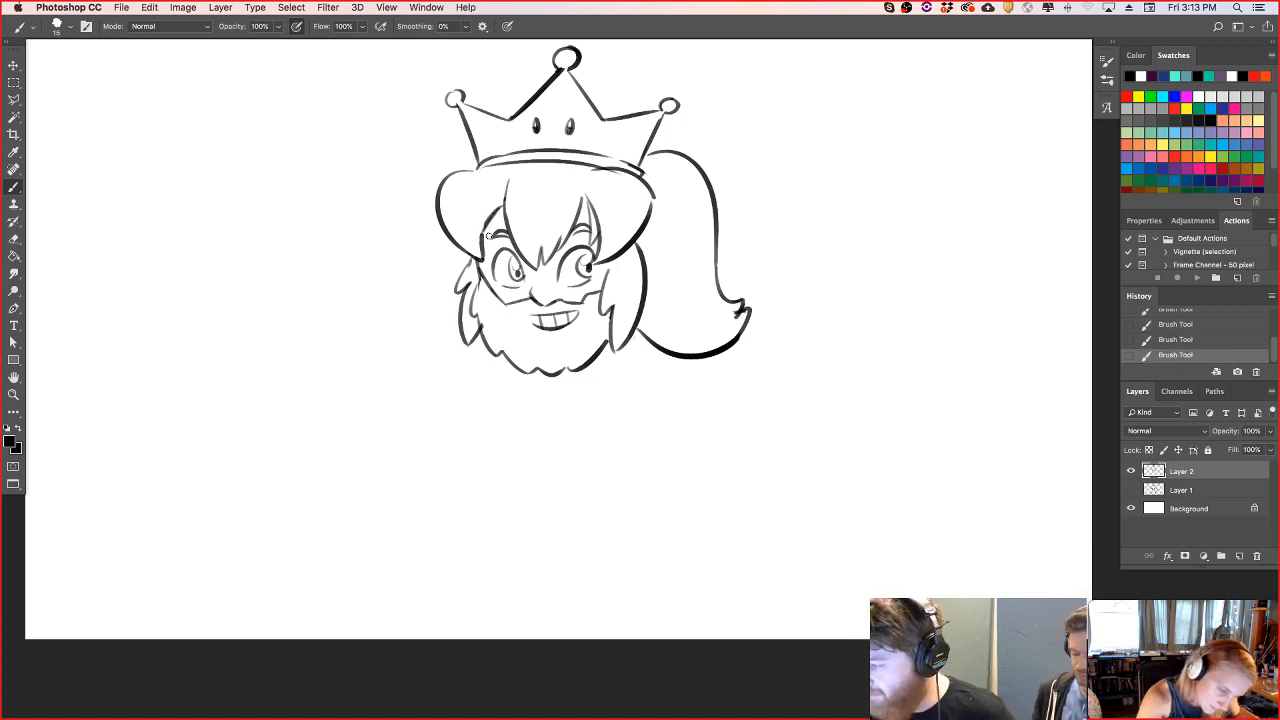
{"action": "left_click_drag", "start_coordinate": [613, 262], "coordinate": [604, 279]}
{"action": "key", "text": "super+z"}
{"action": "left_click_drag", "start_coordinate": [603, 282], "coordinate": [614, 261]}
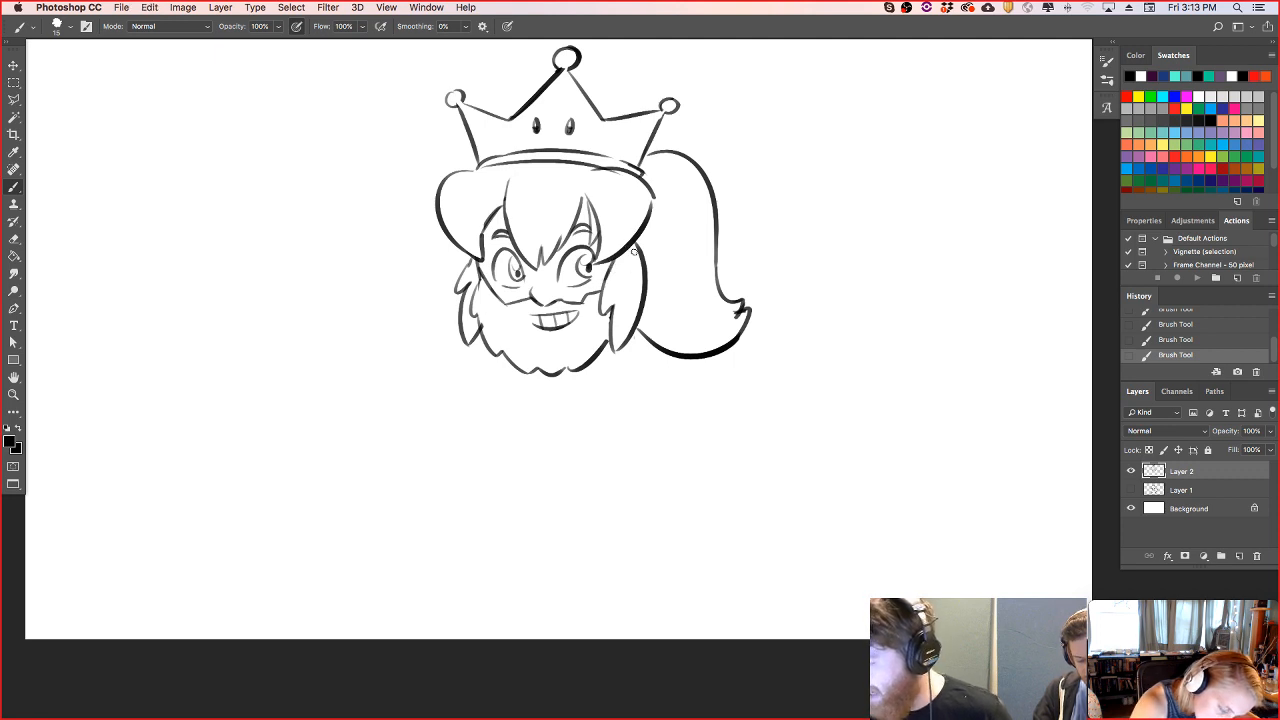
- Erase the extra fringe lines over the right eye and redraw the hairline above the left eye
{"action": "mouse_move", "coordinate": [587, 194]}
{"action": "left_mouse_down"}
{"action": "mouse_move", "coordinate": [598, 232]}
{"action": "mouse_move", "coordinate": [600, 220]}
{"action": "left_mouse_up"}
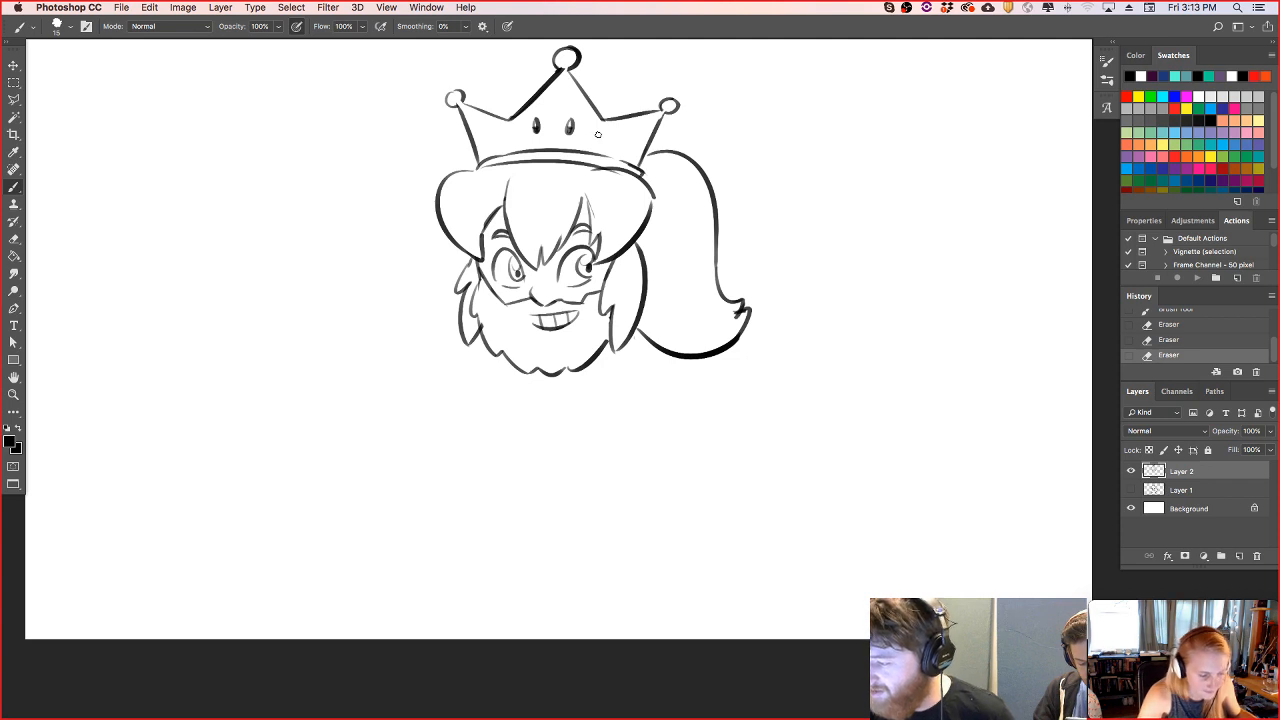
{"action": "left_click_drag", "start_coordinate": [479, 238], "coordinate": [504, 207]}
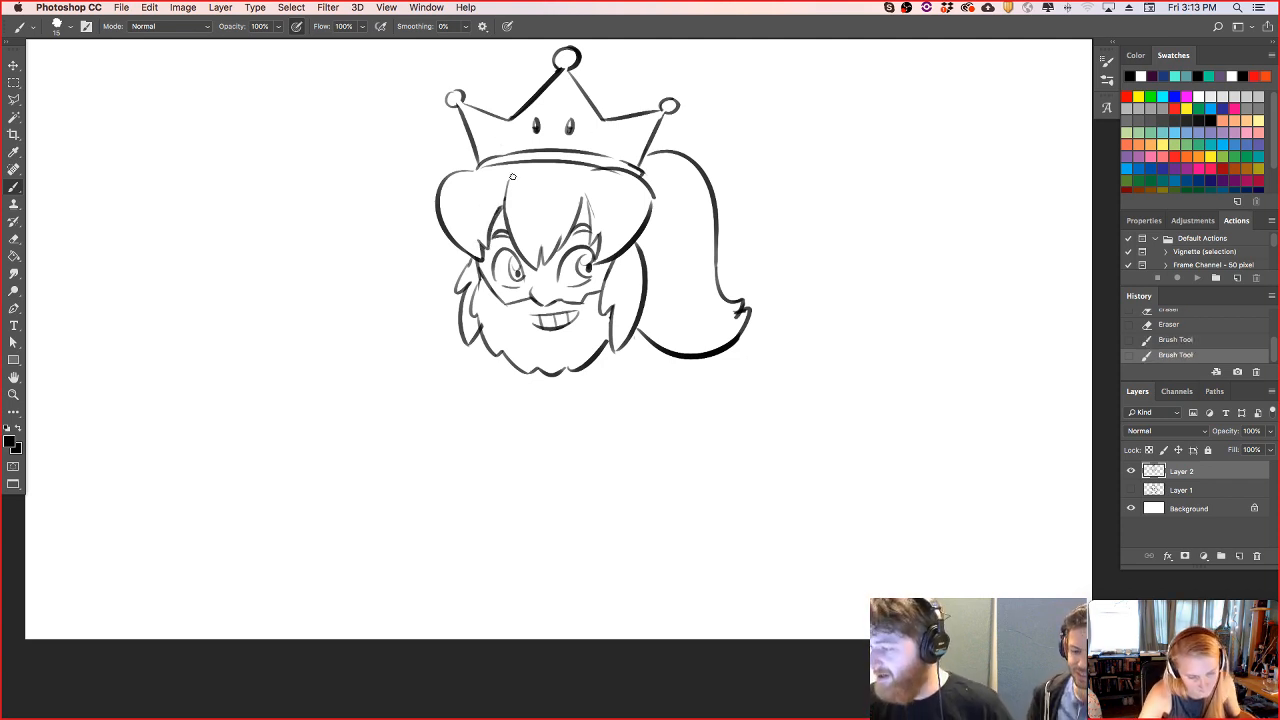
- Touch up the fringe strand above the right eye, the right sideburn and the crown, and clean up the hat brim's inner line
{"action": "left_click_drag", "start_coordinate": [584, 198], "coordinate": [591, 226]}
{"action": "left_click", "coordinate": [593, 195]}
{"action": "left_click_drag", "start_coordinate": [612, 306], "coordinate": [614, 342]}
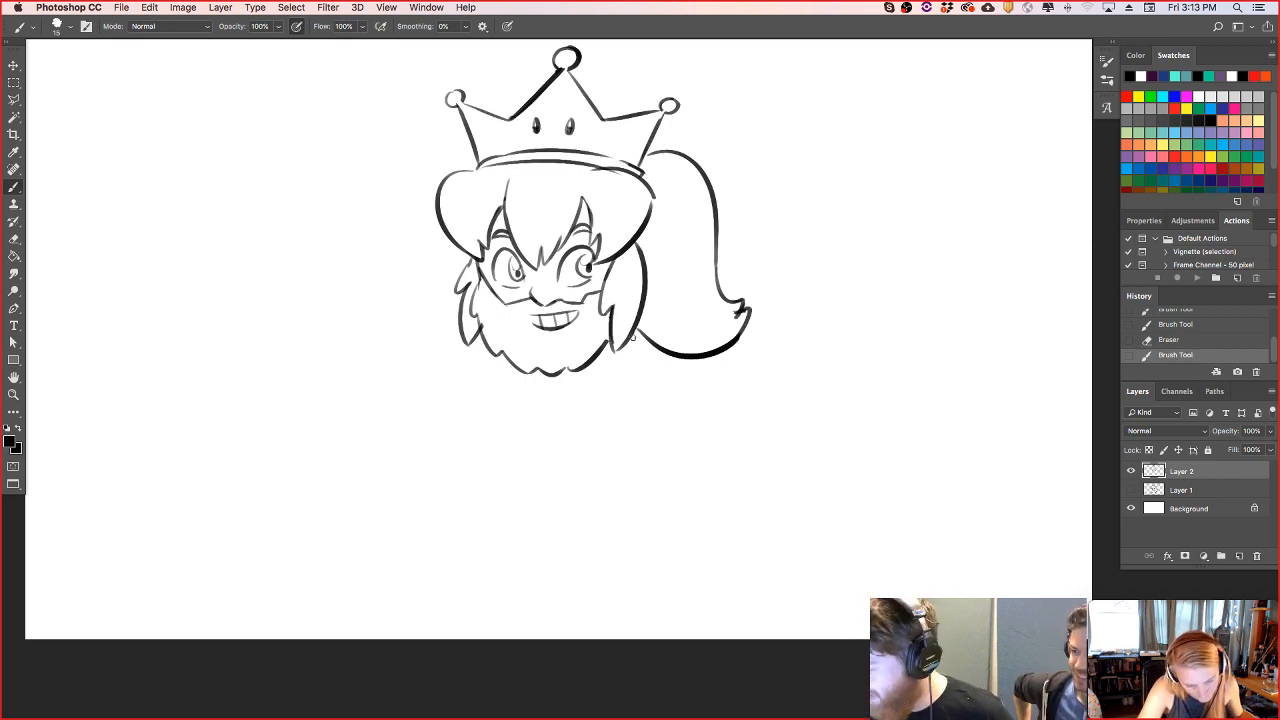
{"action": "left_click_drag", "start_coordinate": [604, 120], "coordinate": [659, 110]}
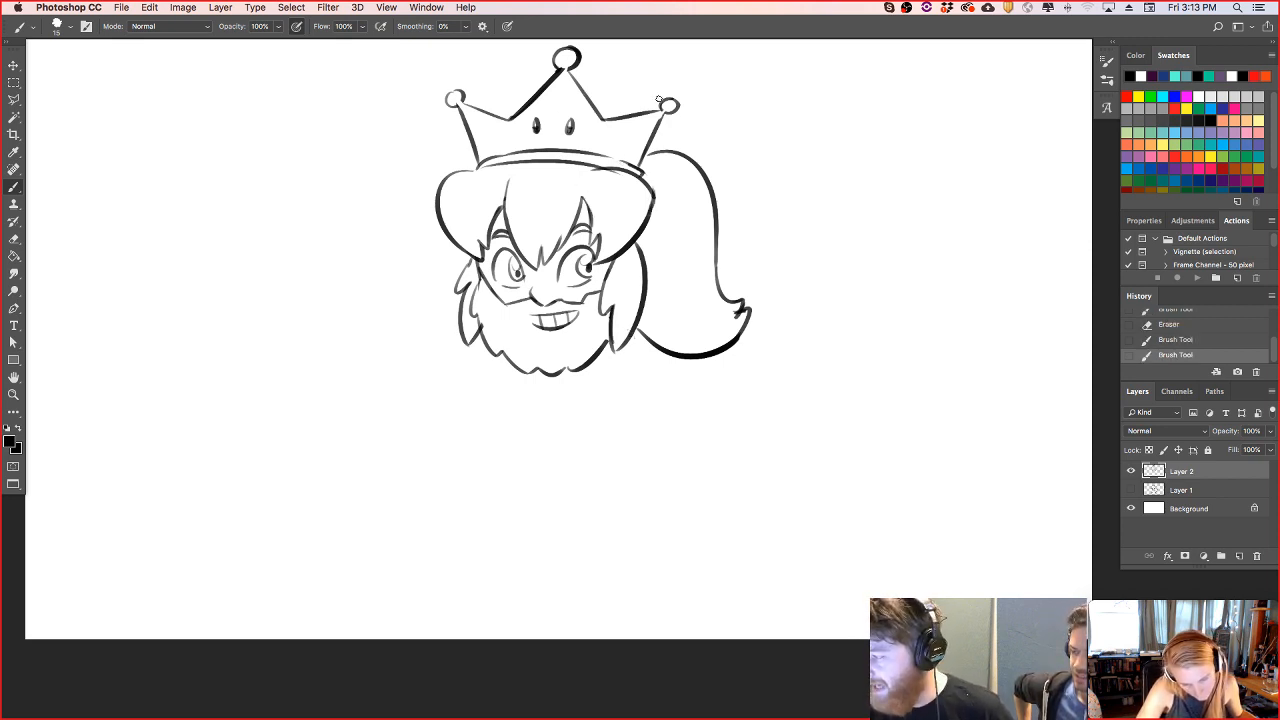
{"action": "left_click_drag", "start_coordinate": [587, 172], "coordinate": [602, 171]}
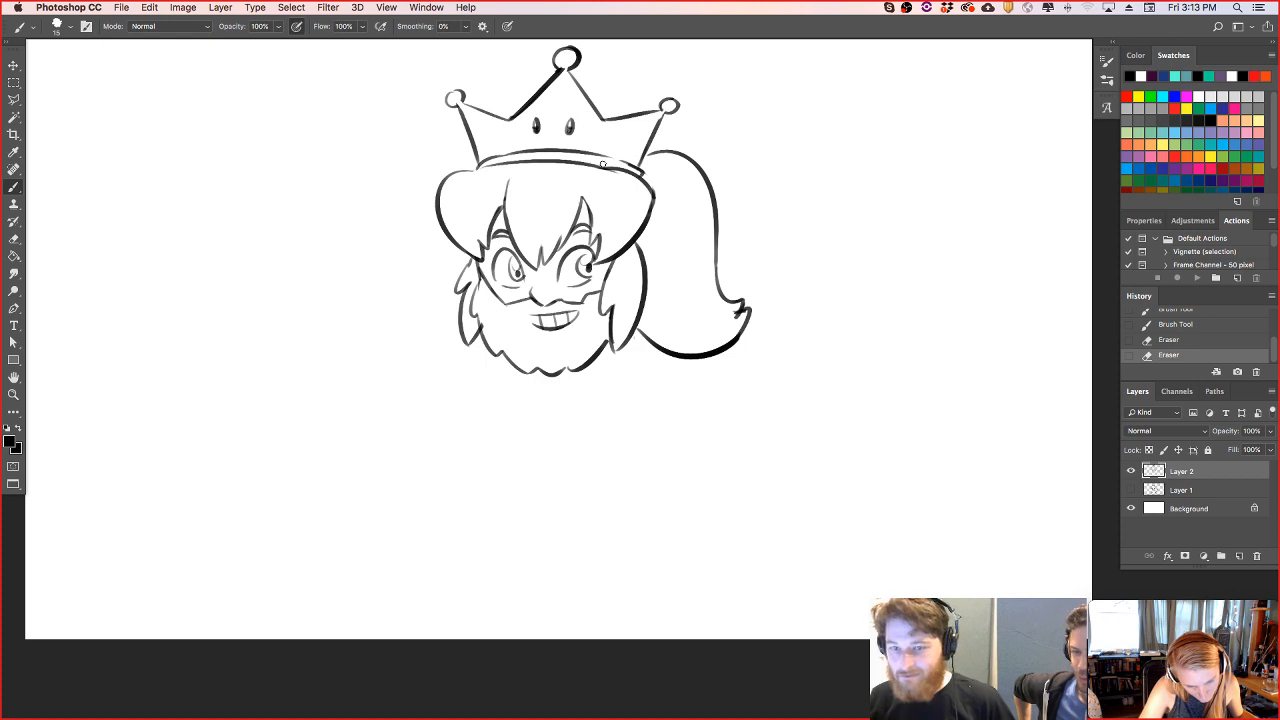
- Draw short neck lines under the beard and hair, then a gently sloping shoulder line below the ponytail
{"action": "left_click_drag", "start_coordinate": [622, 341], "coordinate": [632, 350]}
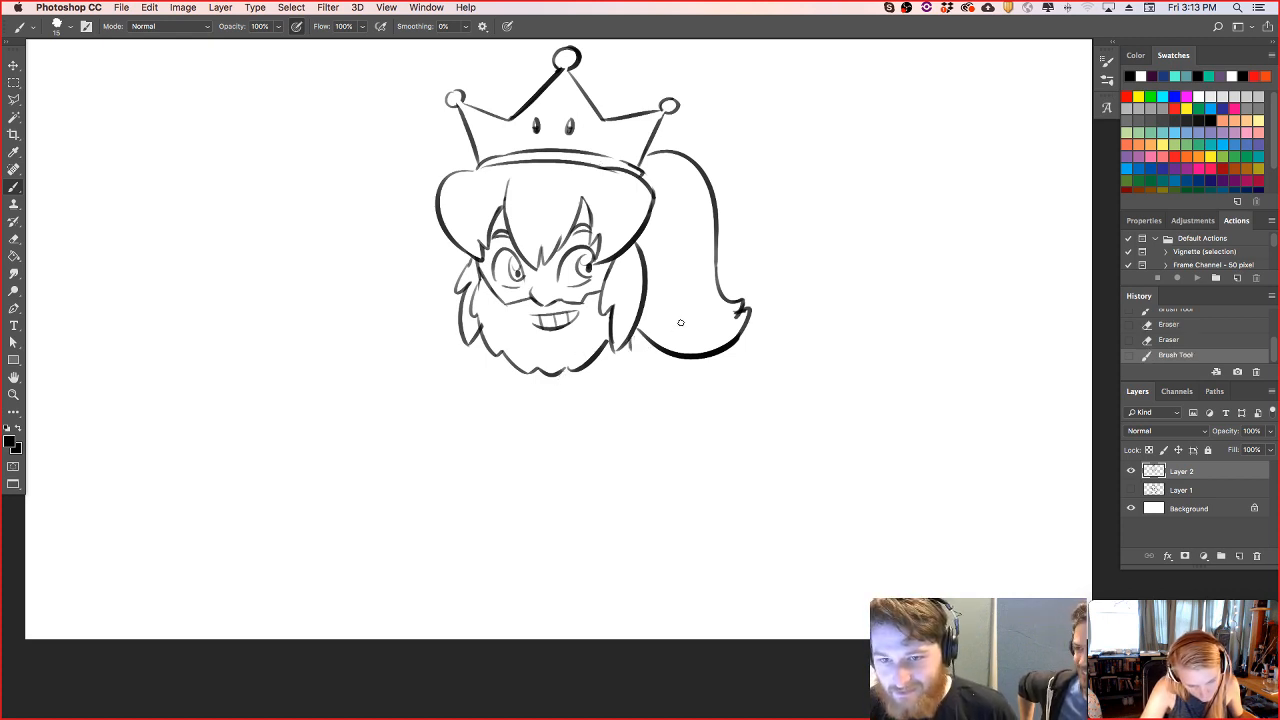
{"action": "left_click_drag", "start_coordinate": [566, 371], "coordinate": [580, 368]}
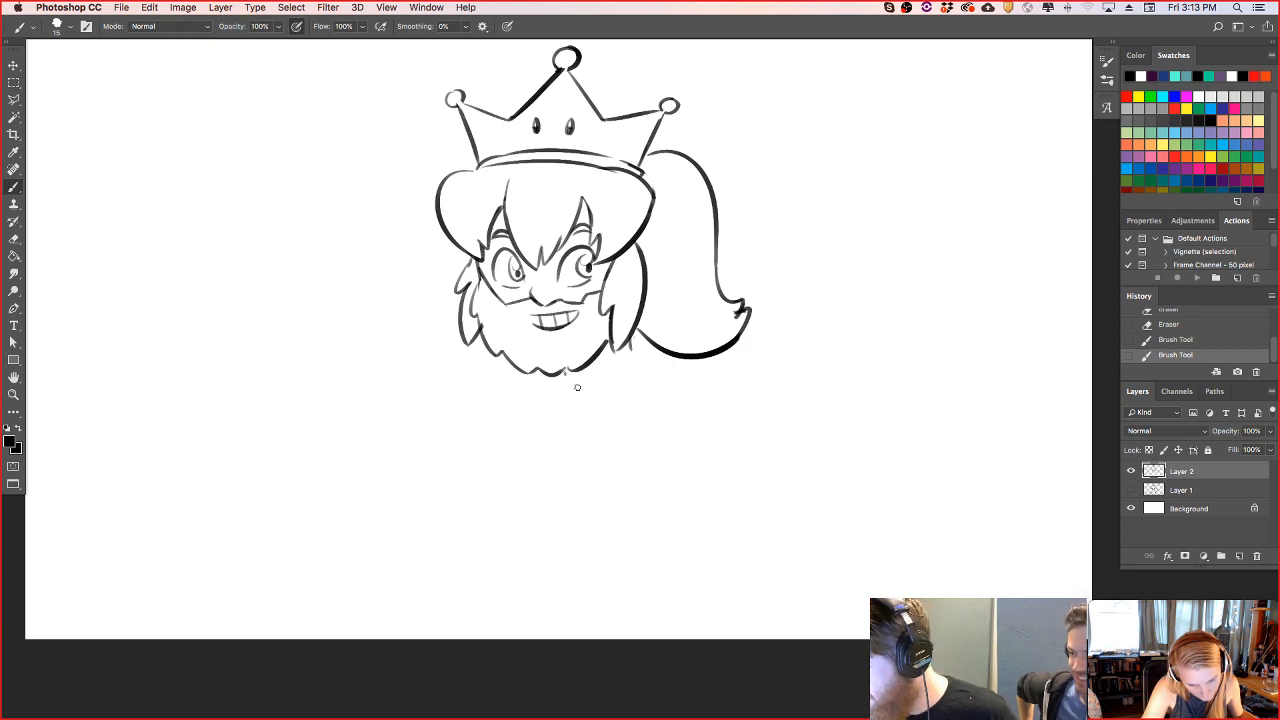
{"action": "left_click_drag", "start_coordinate": [565, 376], "coordinate": [538, 391]}
{"action": "left_click_drag", "start_coordinate": [638, 353], "coordinate": [722, 381]}
{"action": "key", "text": "super+z"}
{"action": "left_click_drag", "start_coordinate": [632, 348], "coordinate": [776, 376]}
{"action": "key", "text": "super+z"}
{"action": "mouse_move", "coordinate": [630, 348]}
{"action": "left_mouse_down"}
{"action": "mouse_move", "coordinate": [767, 390]}
{"action": "mouse_move", "coordinate": [713, 384]}
{"action": "mouse_move", "coordinate": [749, 385]}
{"action": "mouse_move", "coordinate": [787, 410]}
{"action": "left_mouse_up"}
{"action": "key", "text": "super+z"}
{"action": "key", "text": "super+z"}
- Draw curved outer lines for both upper arms and join the left one to the neck with a shoulder line
{"action": "left_click_drag", "start_coordinate": [729, 380], "coordinate": [770, 470]}
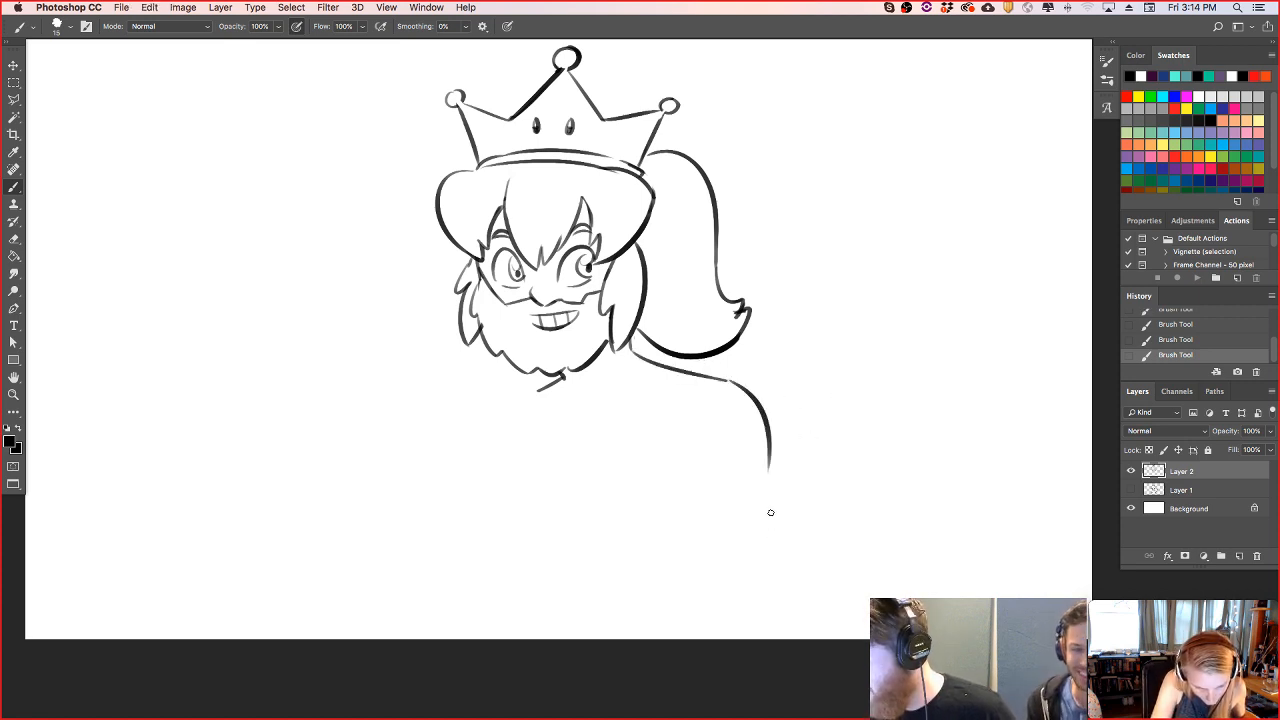
{"action": "left_click_drag", "start_coordinate": [508, 403], "coordinate": [488, 486]}
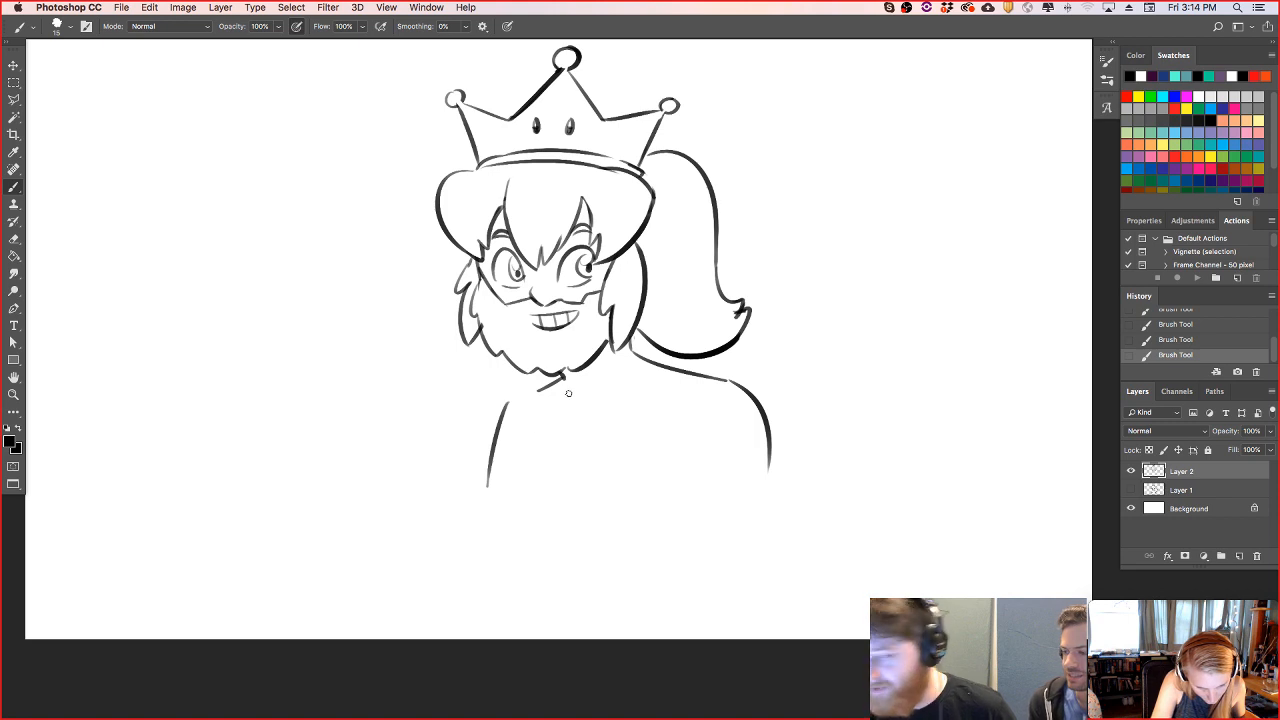
{"action": "left_click_drag", "start_coordinate": [512, 400], "coordinate": [562, 378]}
{"action": "key", "text": "super+z"}
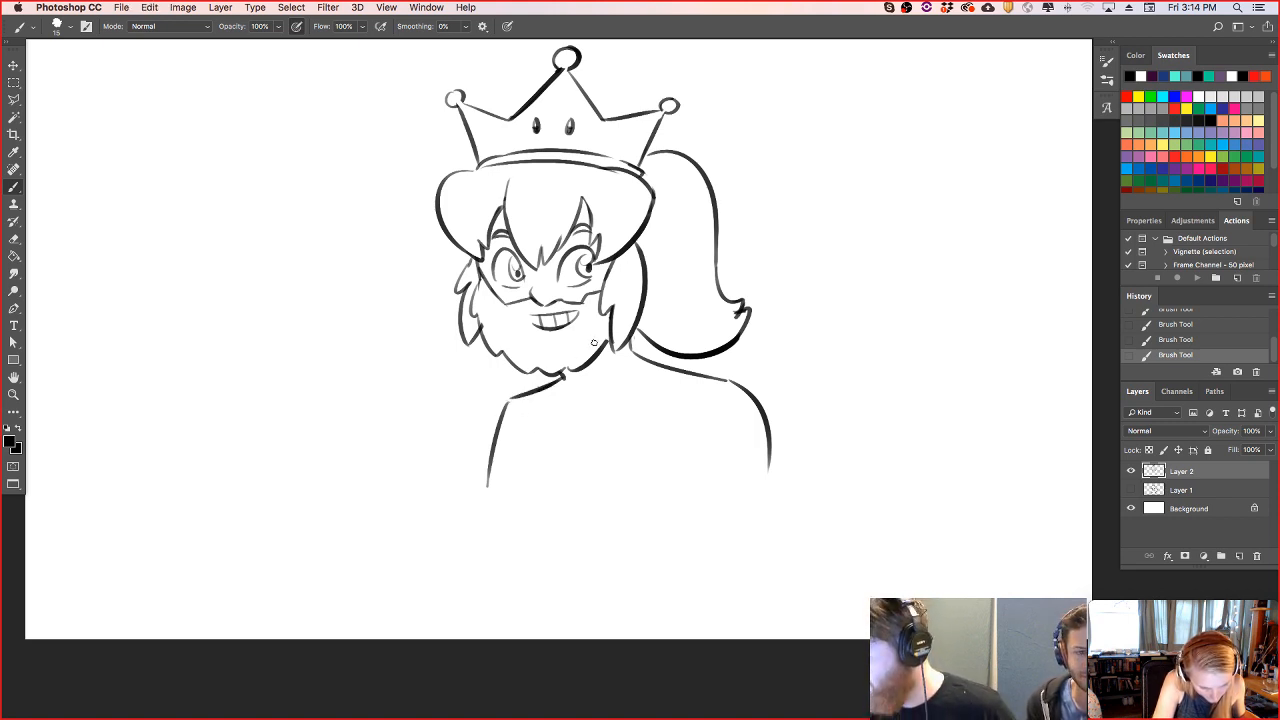
- Erase the lower parts of both upper-arm lines and redraw the right arm slanting outward from the shoulder
{"action": "key", "text": "e"}
{"action": "left_click_drag", "start_coordinate": [488, 492], "coordinate": [496, 428]}
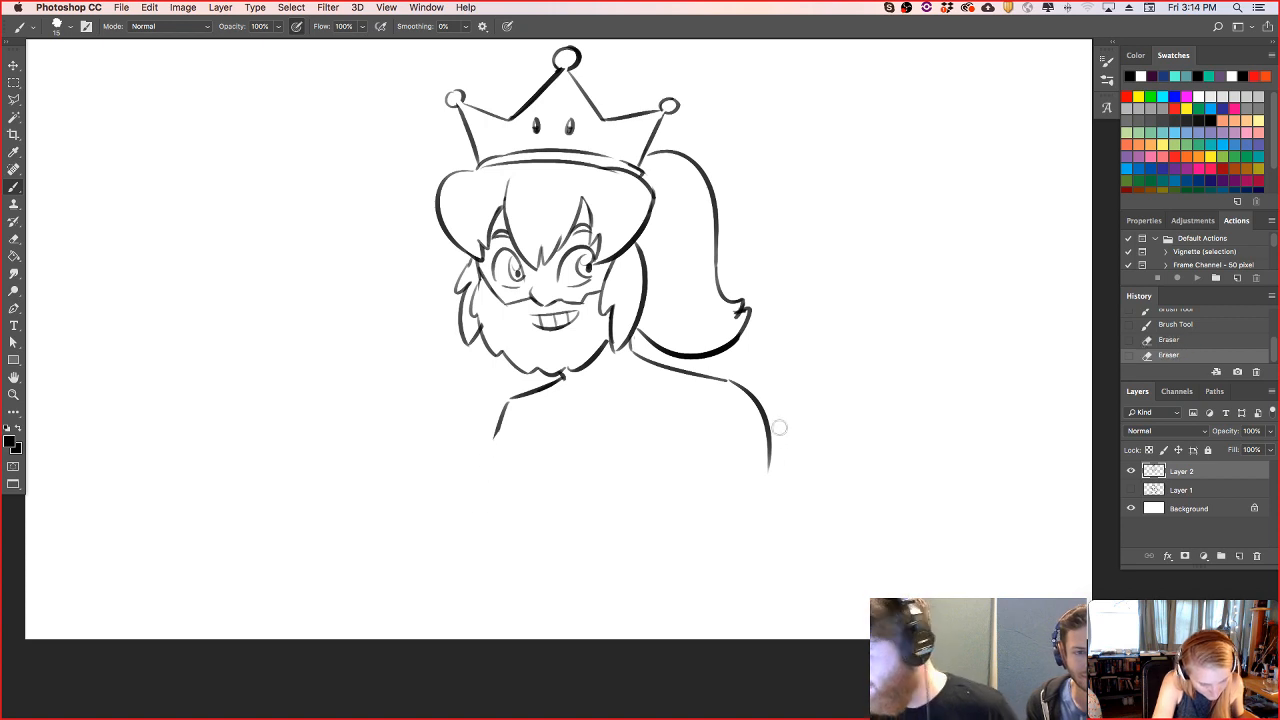
{"action": "left_click_drag", "start_coordinate": [779, 482], "coordinate": [769, 451]}
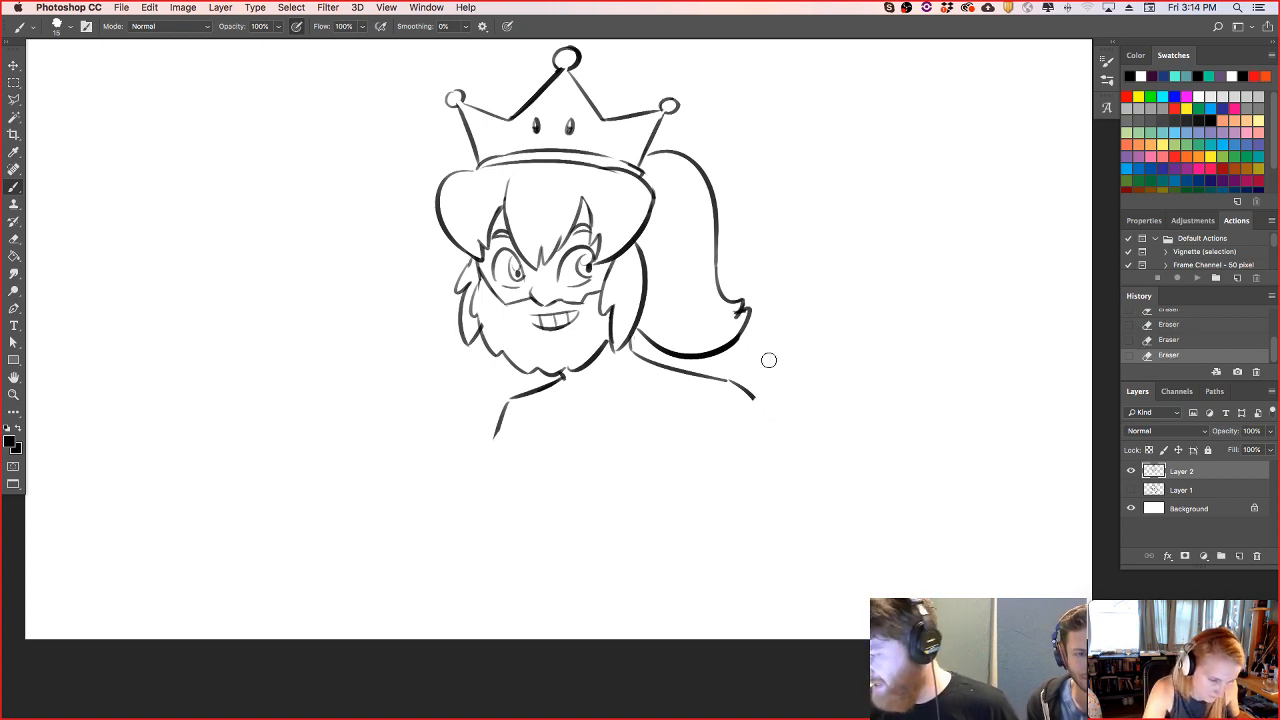
{"action": "mouse_move", "coordinate": [756, 400]}
{"action": "left_mouse_down"}
{"action": "mouse_move", "coordinate": [776, 442]}
{"action": "mouse_move", "coordinate": [872, 515]}
{"action": "left_mouse_up"}
{"action": "key", "text": "super+z"}
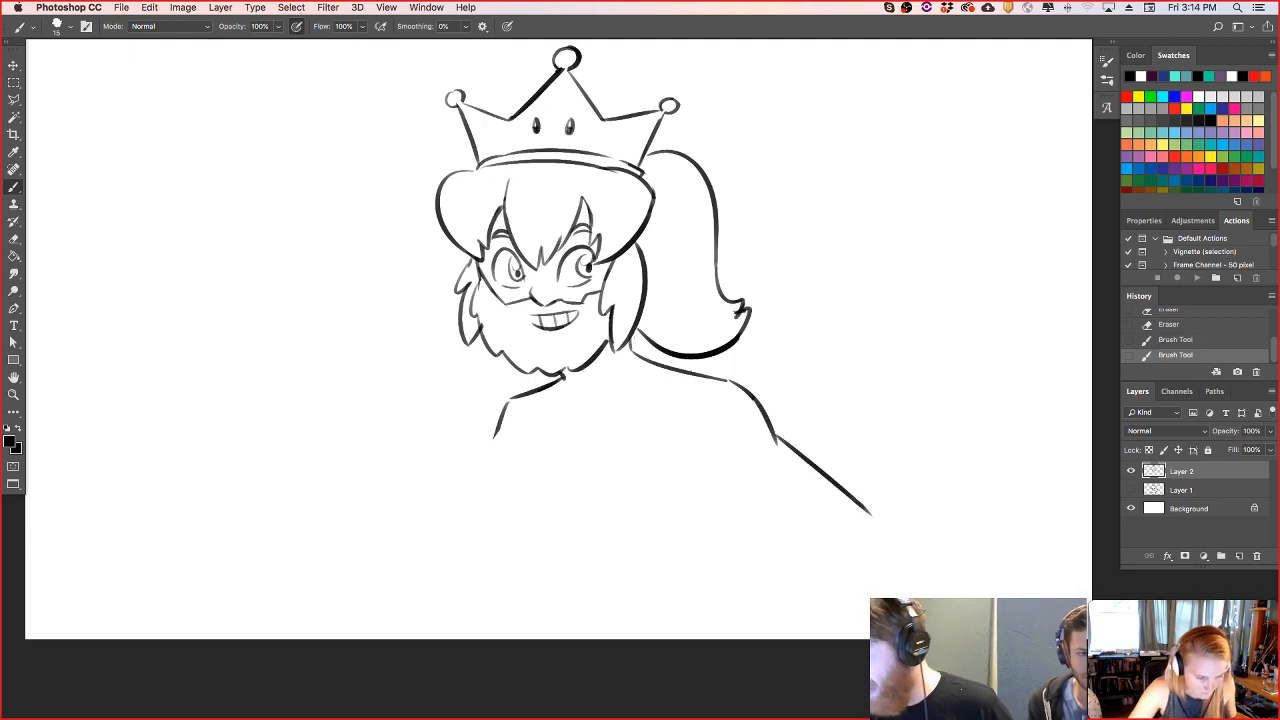
- Draw the right arm's underside and the torso's right edge, plus a chest and waist contour on the left
{"action": "left_click_drag", "start_coordinate": [735, 488], "coordinate": [824, 538]}
{"action": "left_click_drag", "start_coordinate": [738, 489], "coordinate": [681, 546]}
{"action": "left_click_drag", "start_coordinate": [518, 426], "coordinate": [480, 514]}
{"action": "key", "text": "super+z"}
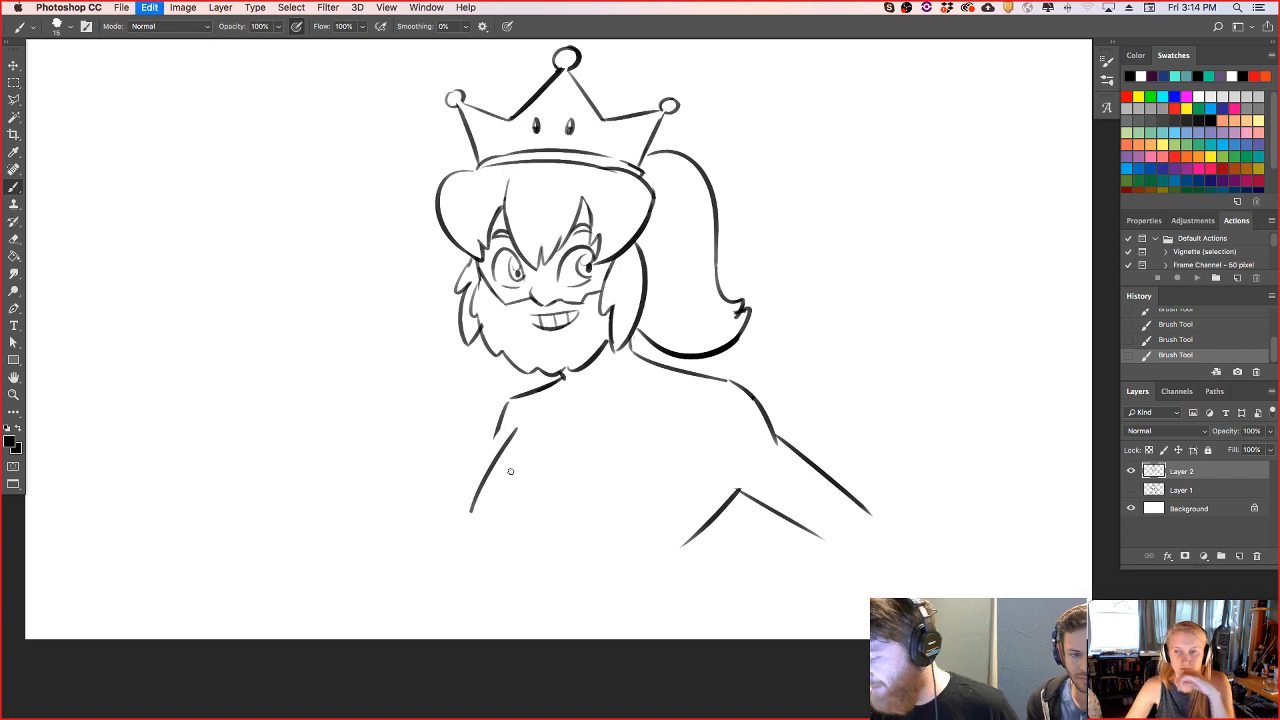
{"action": "mouse_move", "coordinate": [520, 425]}
{"action": "left_mouse_down"}
{"action": "mouse_move", "coordinate": [485, 518]}
{"action": "mouse_move", "coordinate": [515, 612]}
{"action": "left_mouse_up"}
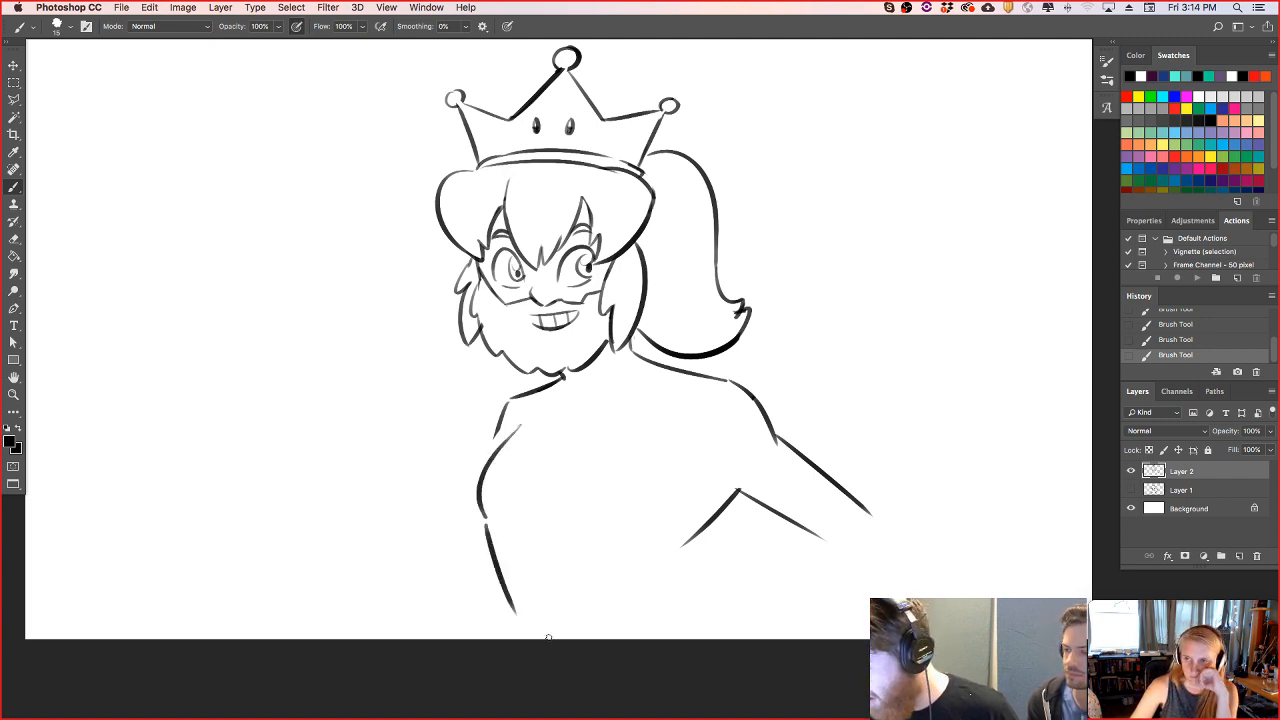
{"action": "left_click_drag", "start_coordinate": [692, 541], "coordinate": [700, 605]}
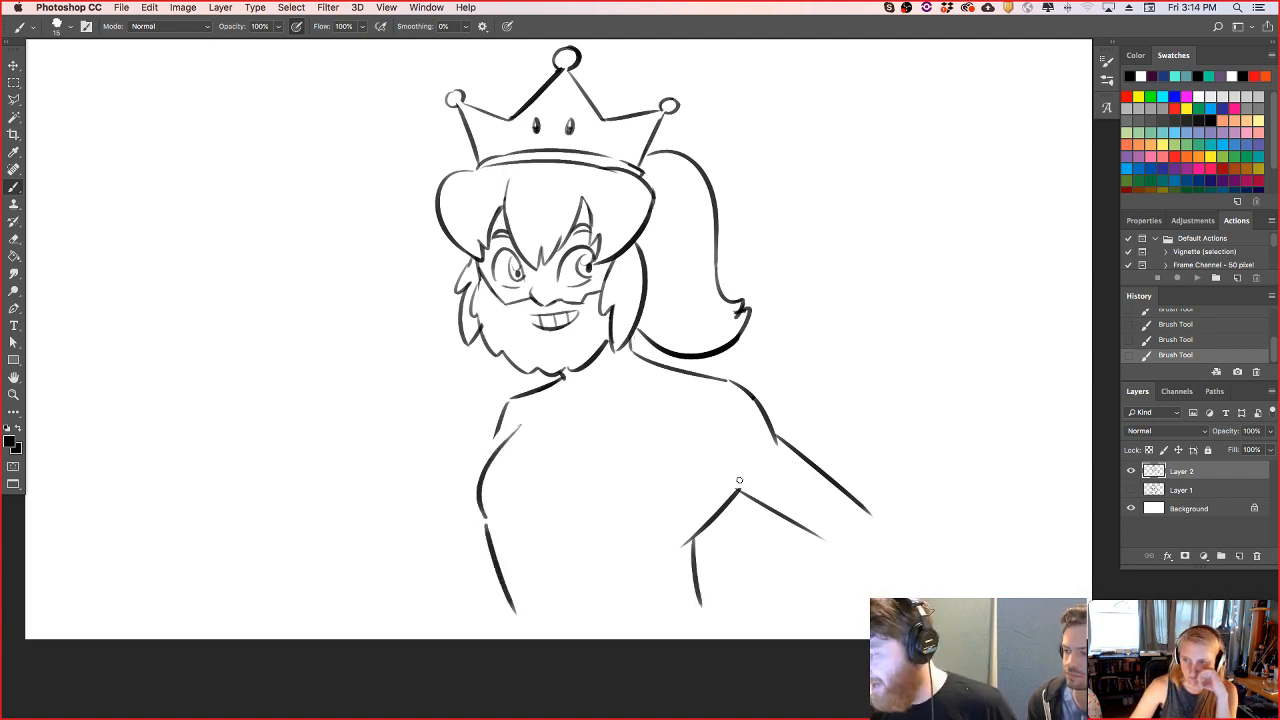
- Rework the right side of the torso so it angles in from the armpit to the waist and flares toward the hip
{"action": "key", "text": "super+z"}
{"action": "mouse_move", "coordinate": [738, 492]}
{"action": "left_mouse_down"}
{"action": "mouse_move", "coordinate": [688, 545]}
{"action": "mouse_move", "coordinate": [690, 618]}
{"action": "left_mouse_up"}
{"action": "key", "text": "super+z"}
{"action": "left_click_drag", "start_coordinate": [688, 540], "coordinate": [708, 608]}
{"action": "key", "text": "e"}
{"action": "left_click_drag", "start_coordinate": [664, 554], "coordinate": [678, 546]}
- Erase the left chest and waist contour, redraw it with a fuller curve, and add the left upper arm's inner line
{"action": "mouse_move", "coordinate": [520, 424]}
{"action": "left_mouse_down"}
{"action": "mouse_move", "coordinate": [489, 461]}
{"action": "mouse_move", "coordinate": [517, 608]}
{"action": "left_mouse_up"}
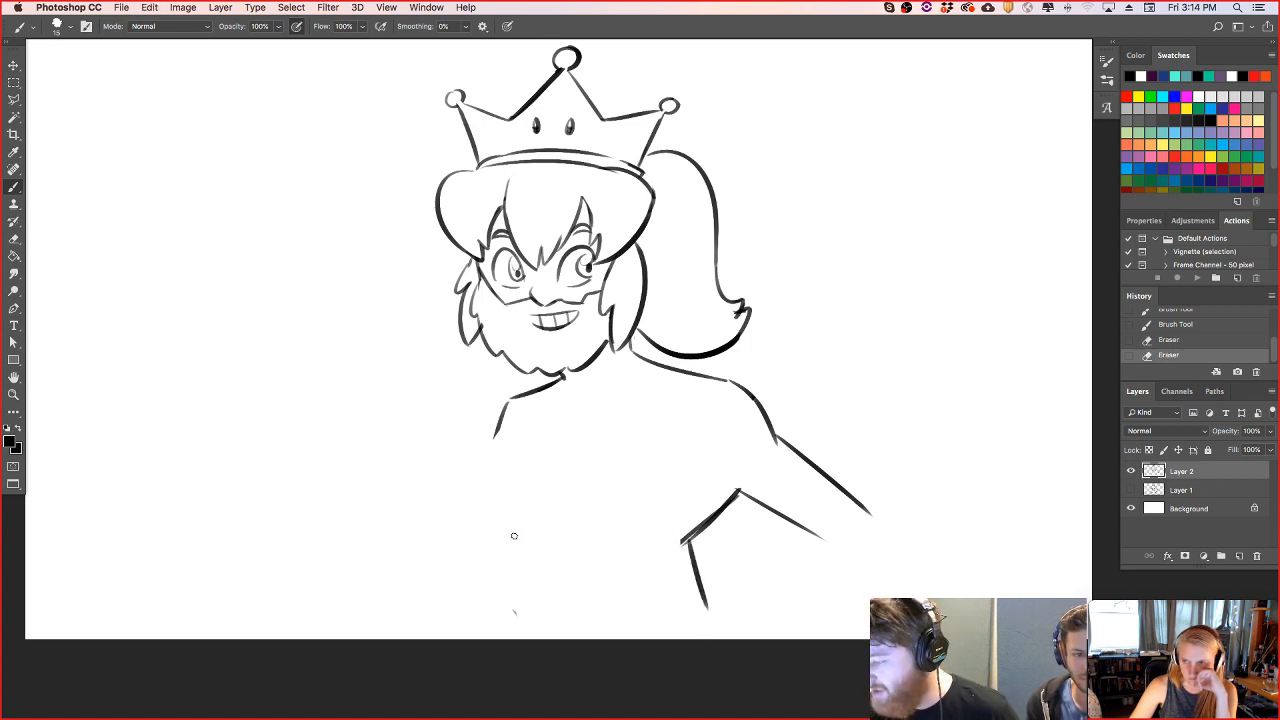
{"action": "mouse_move", "coordinate": [521, 424]}
{"action": "left_mouse_down"}
{"action": "mouse_move", "coordinate": [468, 527]}
{"action": "mouse_move", "coordinate": [523, 617]}
{"action": "left_mouse_up"}
{"action": "left_click_drag", "start_coordinate": [467, 514], "coordinate": [442, 592]}
{"action": "key", "text": "super+z"}
{"action": "left_click_drag", "start_coordinate": [468, 510], "coordinate": [446, 577]}
- Draw the right forearm's upper and lower edges running from the bent elbow back to the hip
{"action": "mouse_move", "coordinate": [821, 540]}
{"action": "left_mouse_down"}
{"action": "mouse_move", "coordinate": [720, 601]}
{"action": "mouse_move", "coordinate": [824, 537]}
{"action": "left_mouse_up"}
{"action": "key", "text": "super+z"}
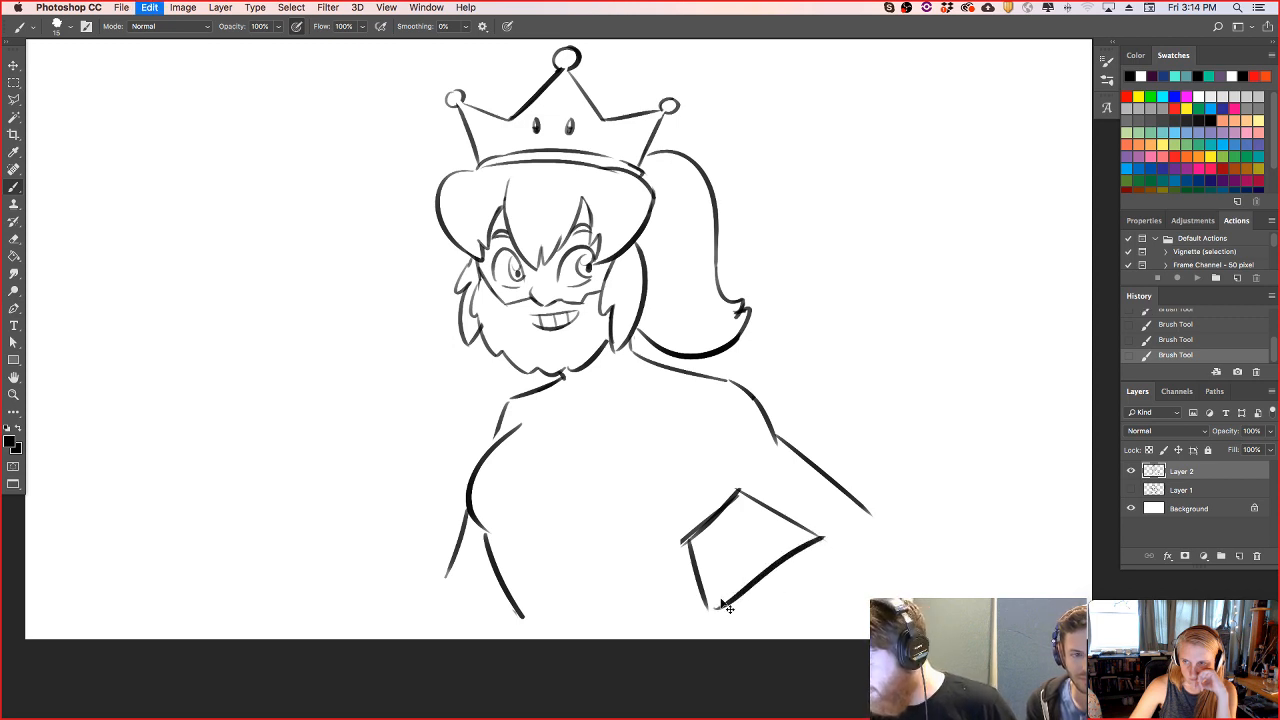
{"action": "key", "text": "super+z"}
{"action": "left_click_drag", "start_coordinate": [720, 607], "coordinate": [833, 530]}
{"action": "left_click_drag", "start_coordinate": [735, 622], "coordinate": [853, 601]}
{"action": "key", "text": "super+z"}
{"action": "left_click_drag", "start_coordinate": [733, 621], "coordinate": [895, 537]}
{"action": "key", "text": "super+z"}
{"action": "left_click_drag", "start_coordinate": [730, 620], "coordinate": [883, 566]}
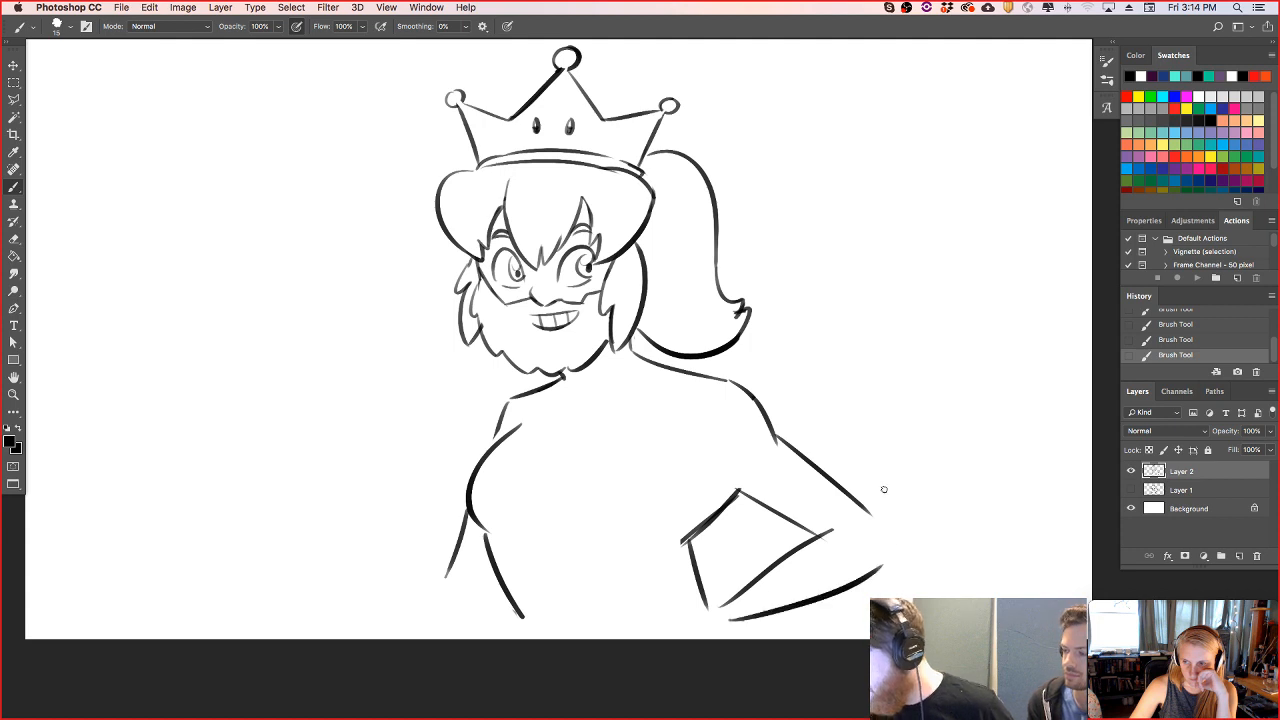
- Round off the right elbow between the upper arm and forearm, and erase the overlapping line end inside the bend
{"action": "left_click_drag", "start_coordinate": [870, 515], "coordinate": [893, 545]}
{"action": "key", "text": "super+z"}
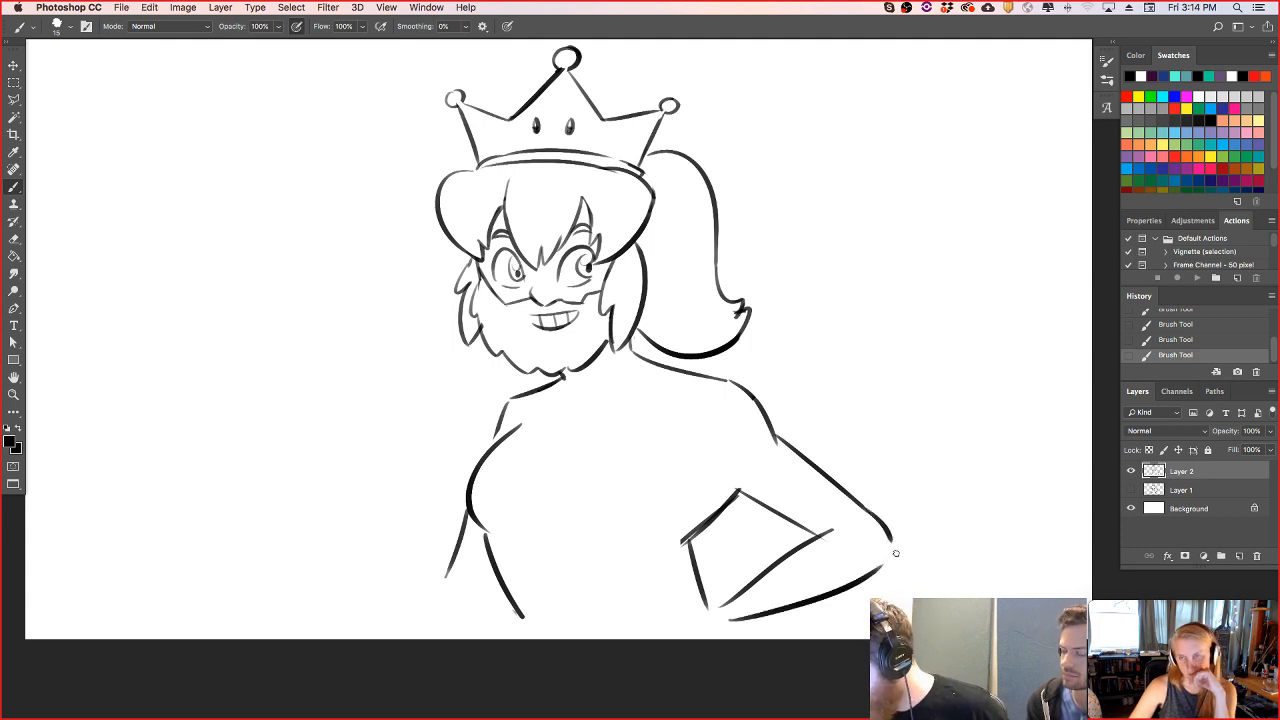
{"action": "key", "text": "e"}
{"action": "left_click_drag", "start_coordinate": [809, 543], "coordinate": [828, 532]}
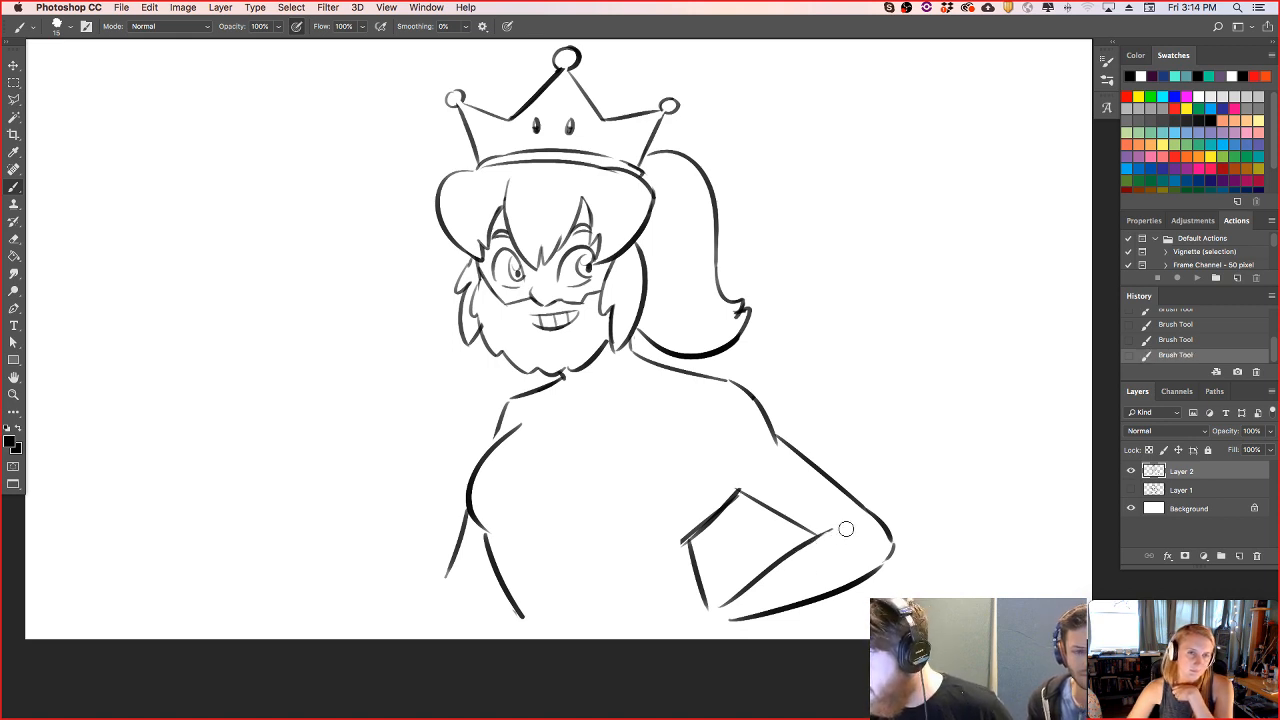
- Rotate the whole drawing about 5 degrees clockwise and shift it slightly left with Free Transform
{"action": "key", "text": "v"}
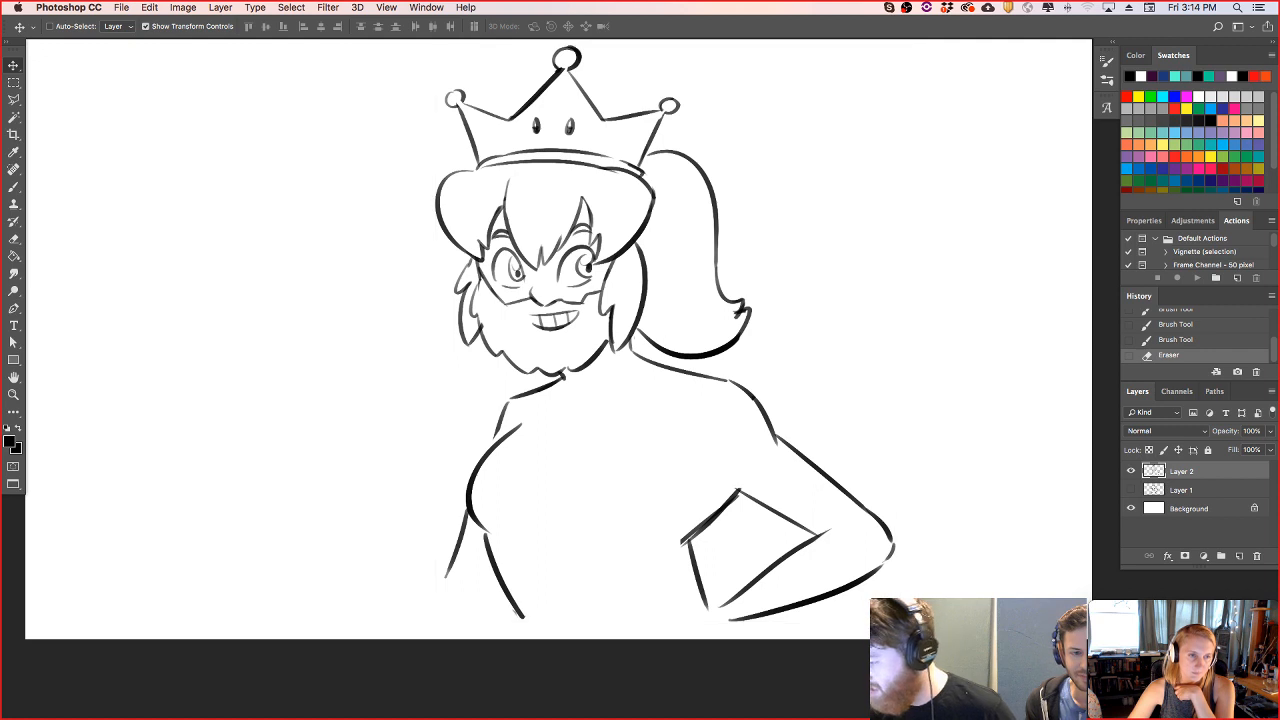
{"action": "left_click_drag", "start_coordinate": [912, 638], "coordinate": [885, 659]}
{"action": "left_click_drag", "start_coordinate": [808, 537], "coordinate": [773, 536]}
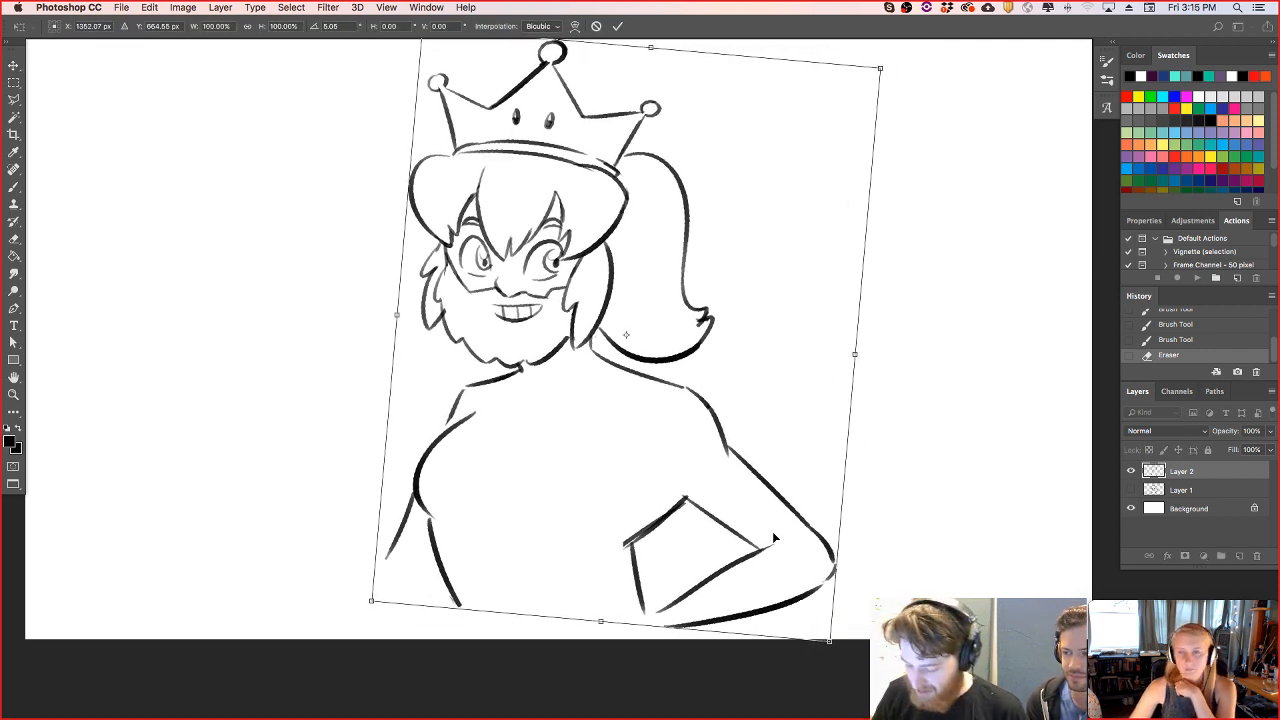
{"action": "key", "text": "Return"}
- Redraw the beard's lower edge with the Brush, clean up where it meets the neck, and try a collarbone stroke
{"action": "left_click", "coordinate": [14, 188]}
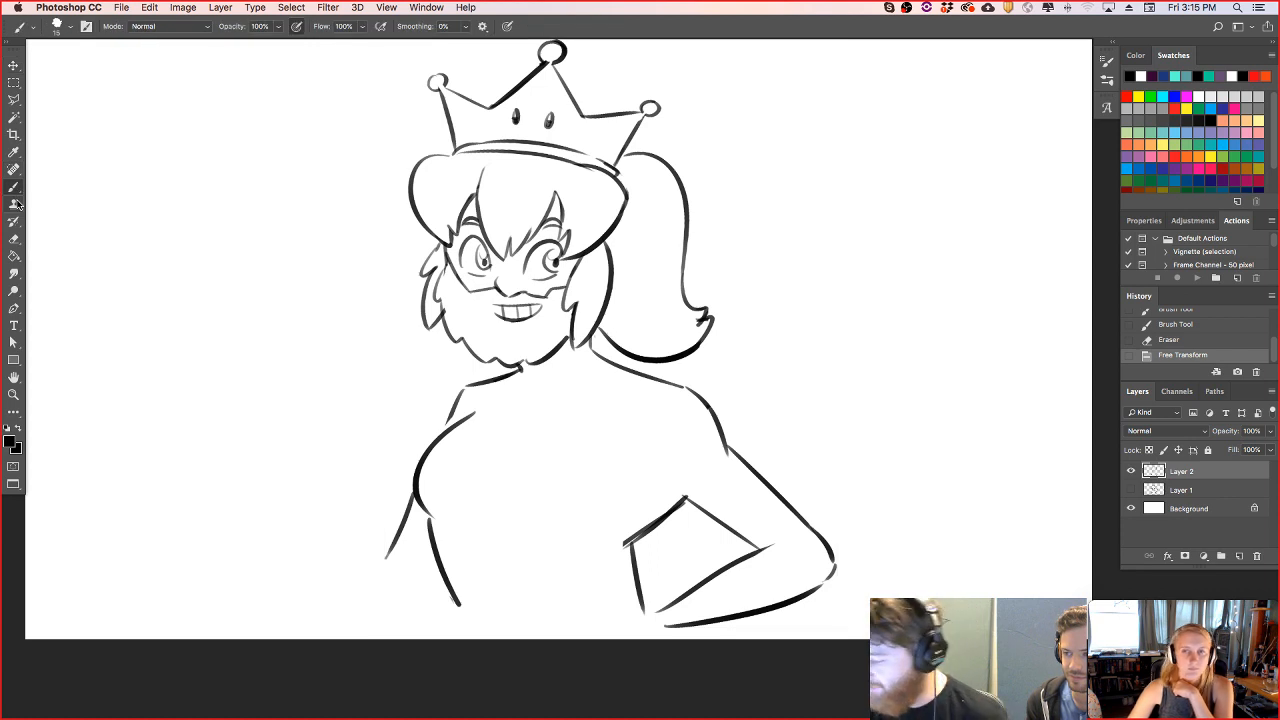
{"action": "mouse_move", "coordinate": [521, 368]}
{"action": "left_mouse_down"}
{"action": "mouse_move", "coordinate": [568, 332]}
{"action": "mouse_move", "coordinate": [548, 362]}
{"action": "mouse_move", "coordinate": [566, 338]}
{"action": "mouse_move", "coordinate": [580, 346]}
{"action": "left_mouse_up"}
{"action": "key", "text": "e"}
{"action": "key", "text": "e"}
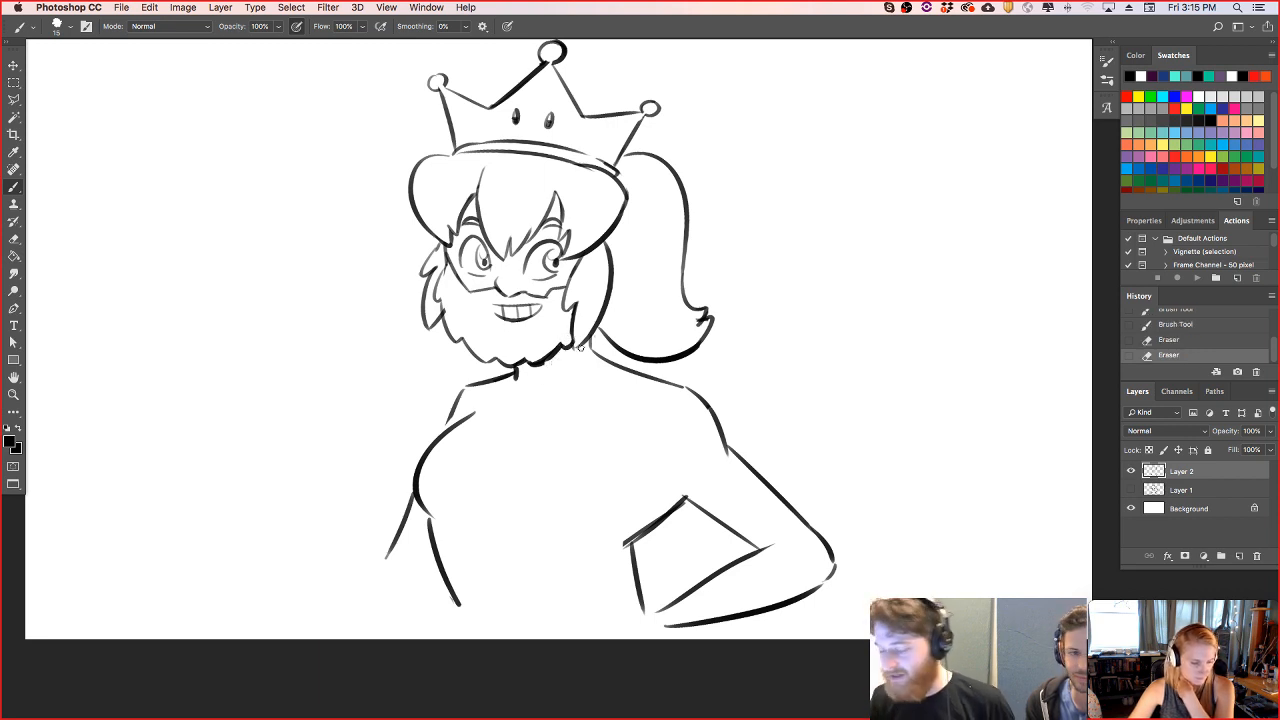
{"action": "left_click_drag", "start_coordinate": [536, 388], "coordinate": [553, 408]}
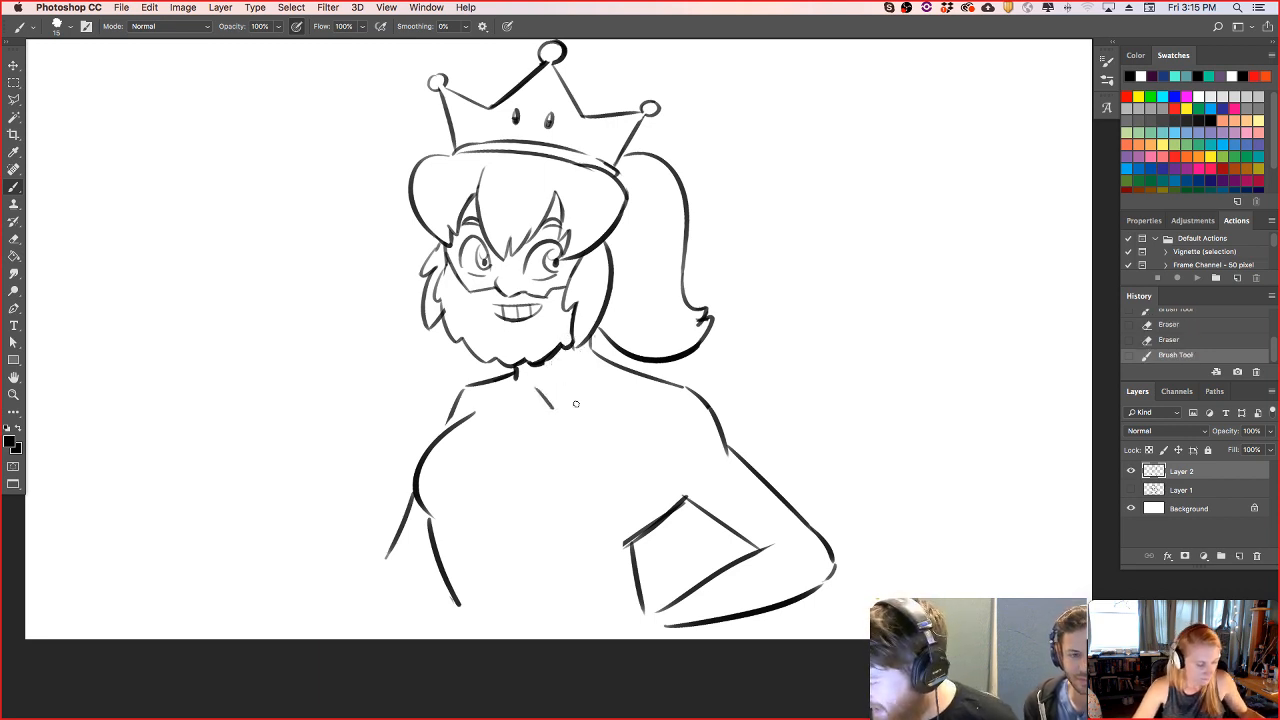
{"action": "key", "text": "super+z"}
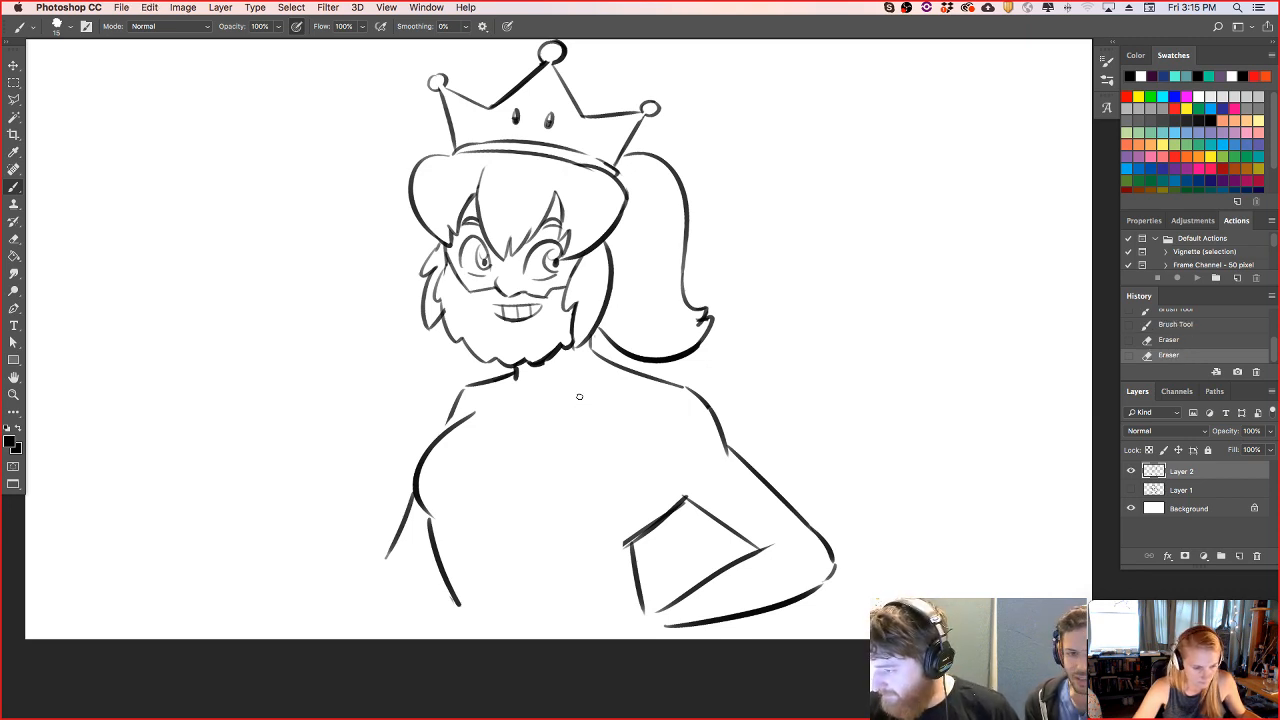
- Touch up the left sideburn and clean up the line ends along the hat under the crown
{"action": "left_click_drag", "start_coordinate": [437, 298], "coordinate": [445, 266]}
{"action": "key", "text": "super+z"}
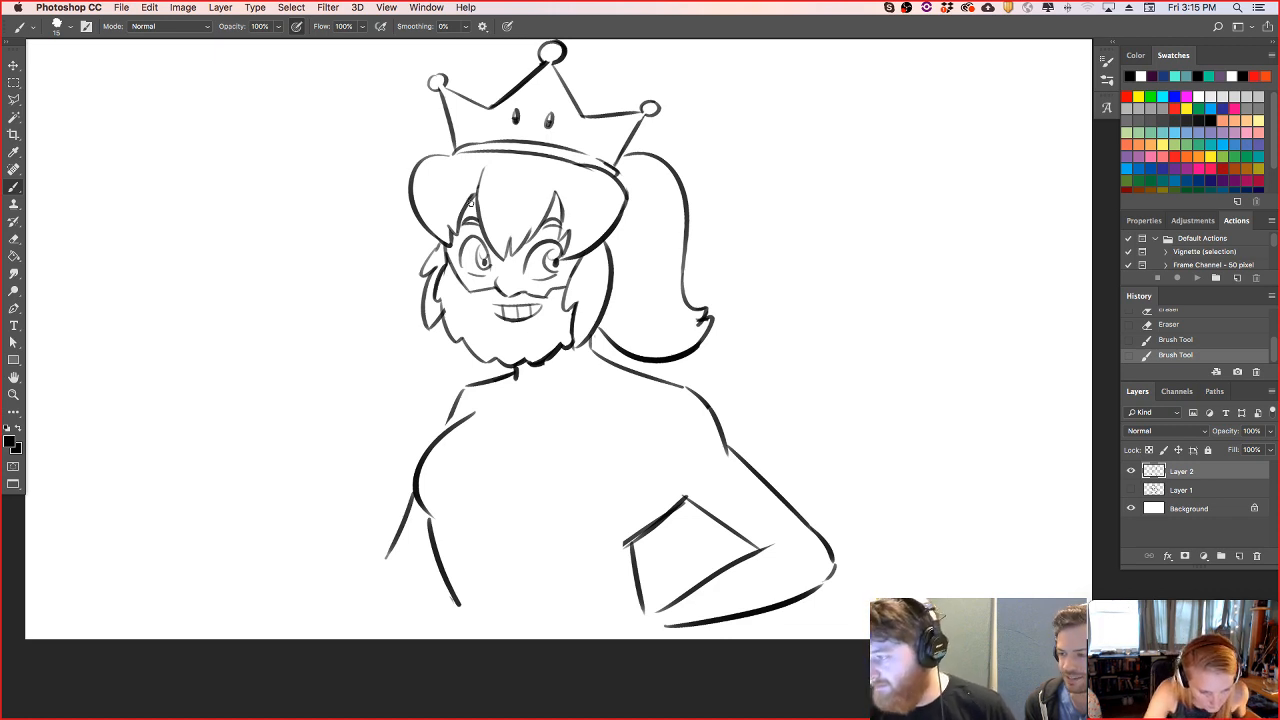
{"action": "left_click_drag", "start_coordinate": [568, 171], "coordinate": [578, 168]}
{"action": "left_click_drag", "start_coordinate": [576, 168], "coordinate": [633, 192]}
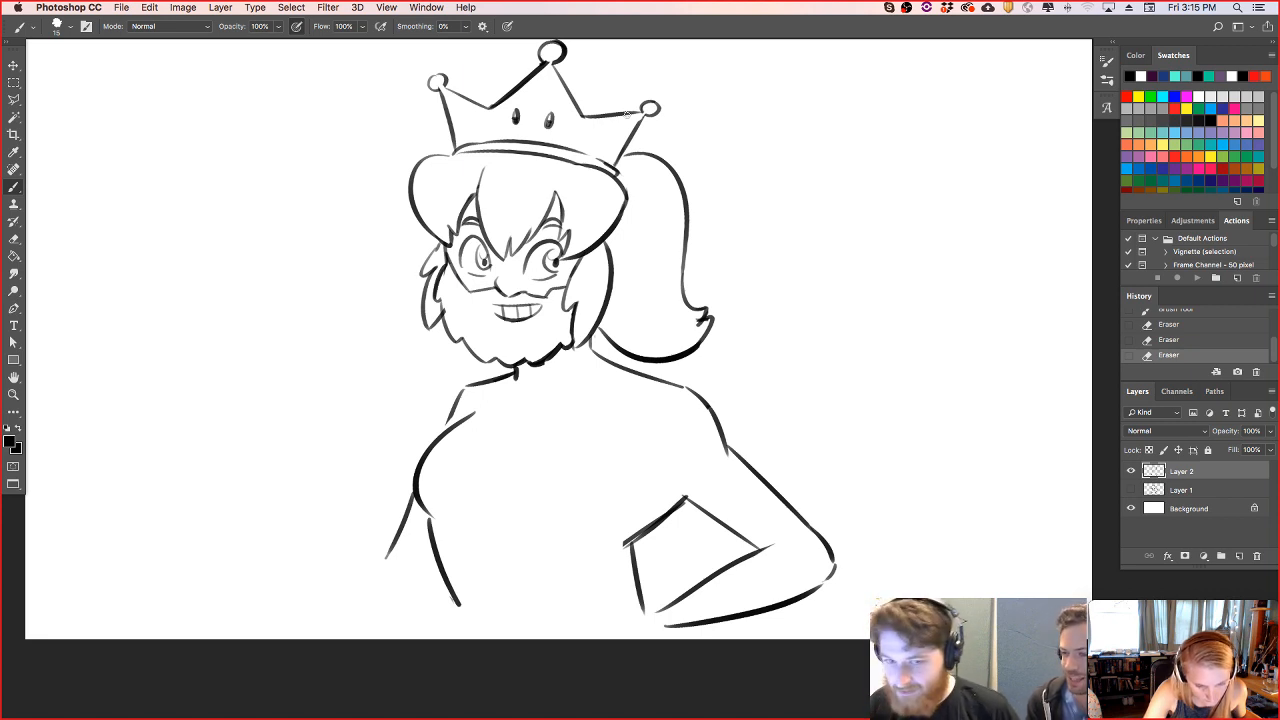
- Draw the left forearm raised outward from its bent elbow, and erase the overlapping line where the right upper arm meets the shoulder
{"action": "left_click_drag", "start_coordinate": [315, 480], "coordinate": [386, 556]}
{"action": "mouse_move", "coordinate": [297, 503]}
{"action": "left_mouse_down"}
{"action": "mouse_move", "coordinate": [380, 612]}
{"action": "mouse_move", "coordinate": [436, 570]}
{"action": "left_mouse_up"}
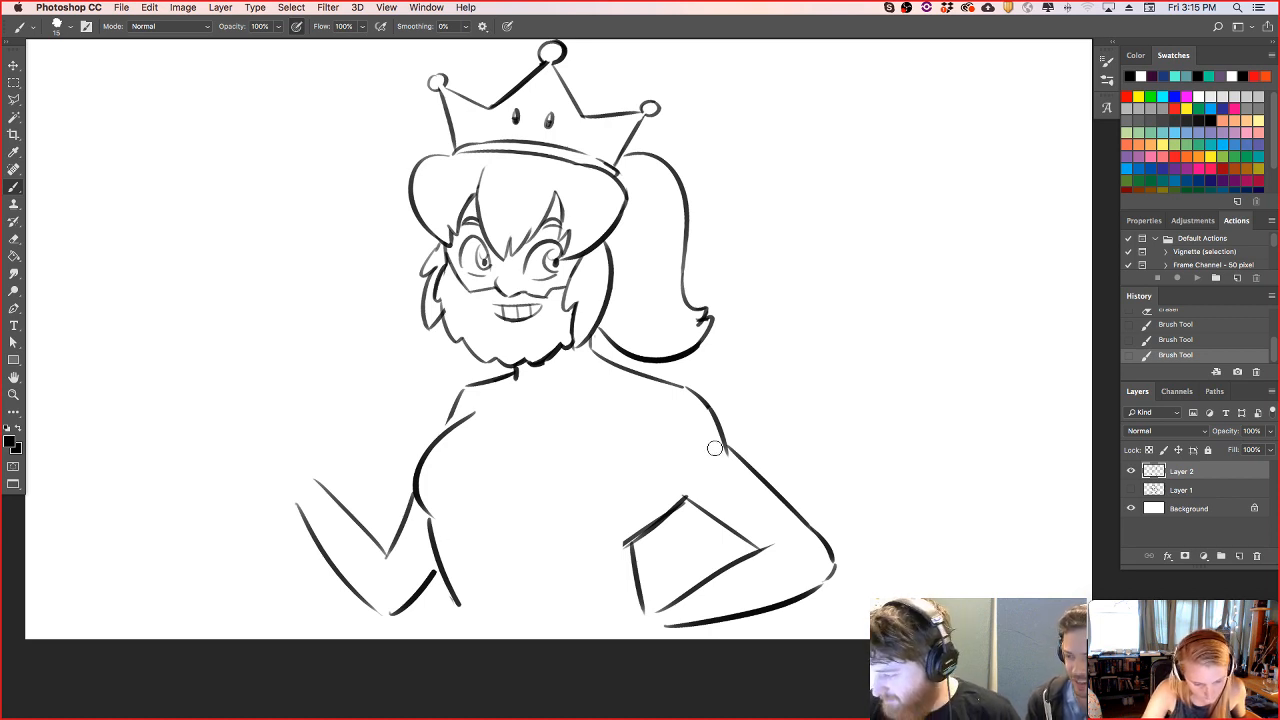
{"action": "left_click_drag", "start_coordinate": [715, 446], "coordinate": [735, 468]}
{"action": "left_click_drag", "start_coordinate": [730, 458], "coordinate": [760, 497]}
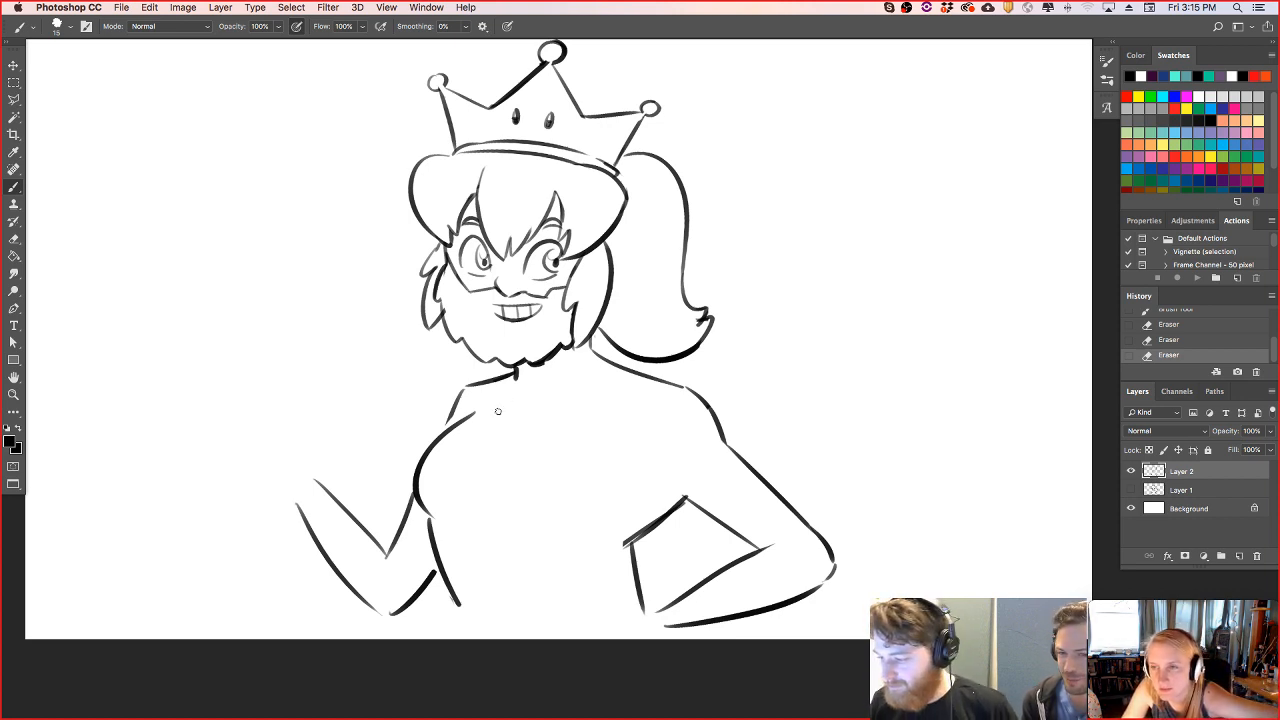
- Draw a wide V-shaped neckline across the chest with a folded collar flap rising to the right shoulder
{"action": "mouse_move", "coordinate": [437, 445]}
{"action": "left_mouse_down"}
{"action": "mouse_move", "coordinate": [473, 496]}
{"action": "mouse_move", "coordinate": [594, 433]}
{"action": "left_mouse_up"}
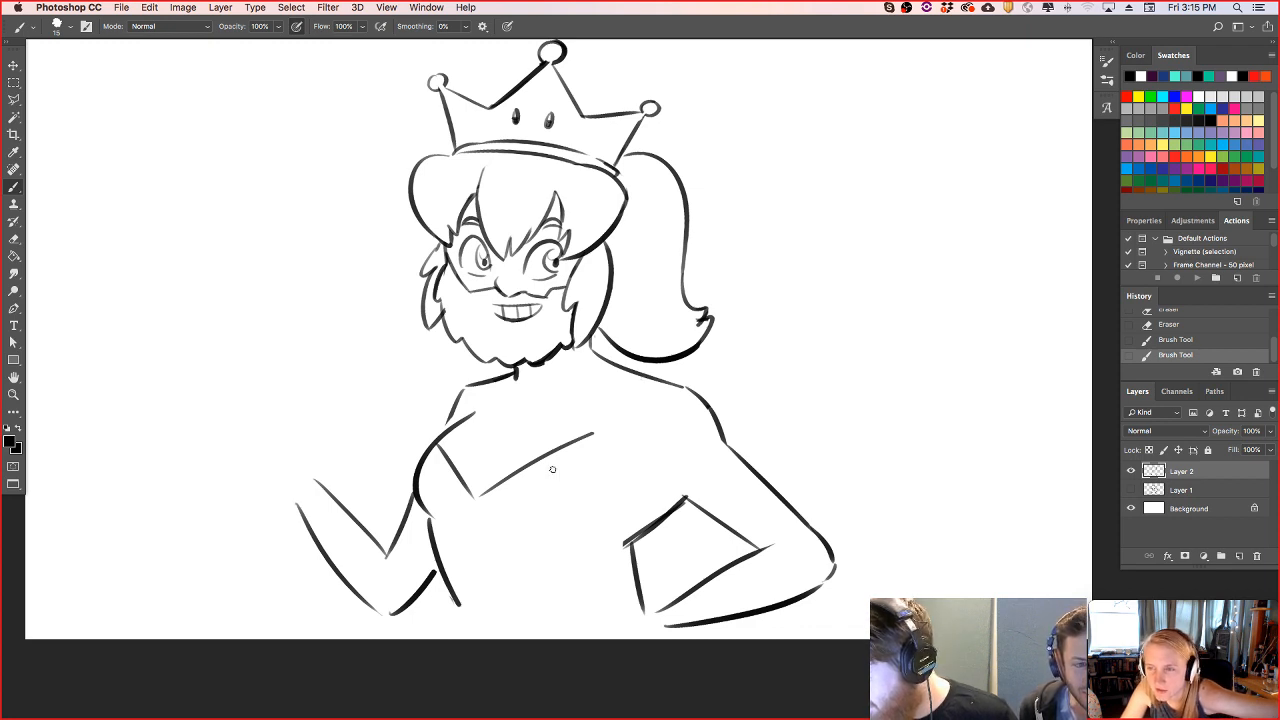
{"action": "mouse_move", "coordinate": [526, 468]}
{"action": "left_mouse_down"}
{"action": "mouse_move", "coordinate": [572, 489]}
{"action": "mouse_move", "coordinate": [657, 408]}
{"action": "left_mouse_up"}
{"action": "left_click_drag", "start_coordinate": [566, 445], "coordinate": [638, 366]}
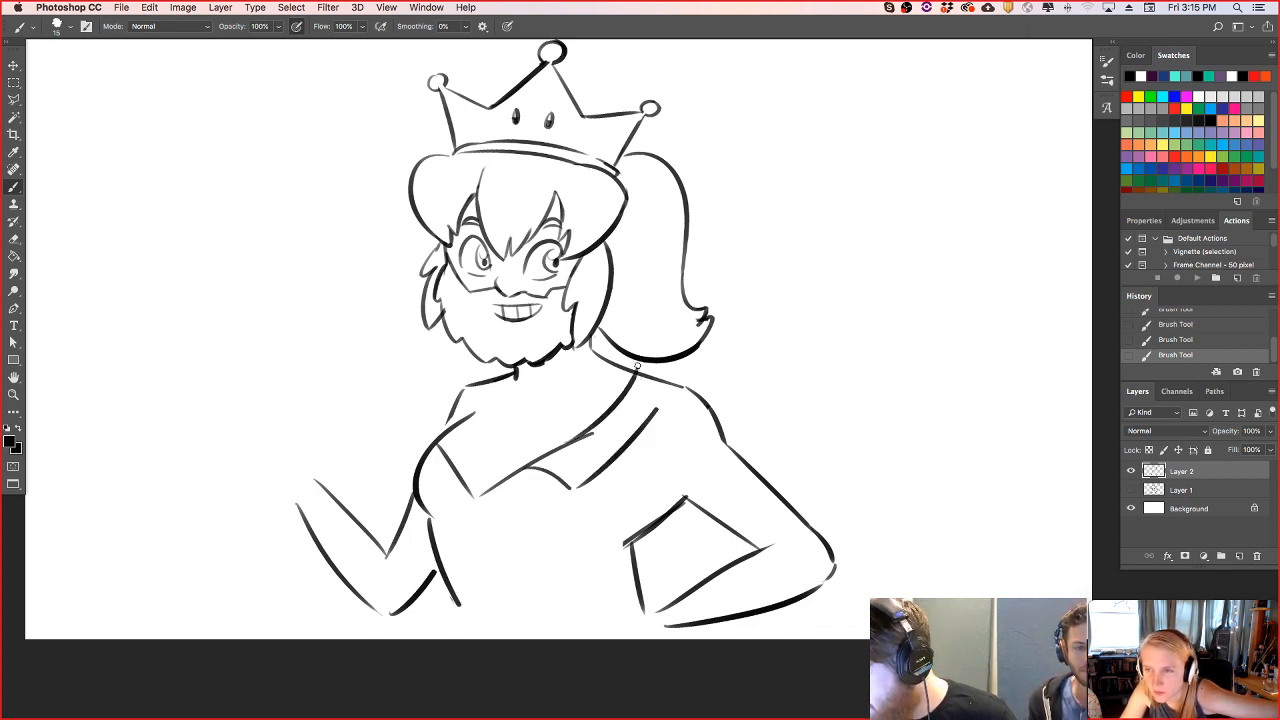
- Add the left collar flap and the chest crease, and draw the shirt's front seam down from the neckline's point
{"action": "left_click_drag", "start_coordinate": [439, 489], "coordinate": [428, 456]}
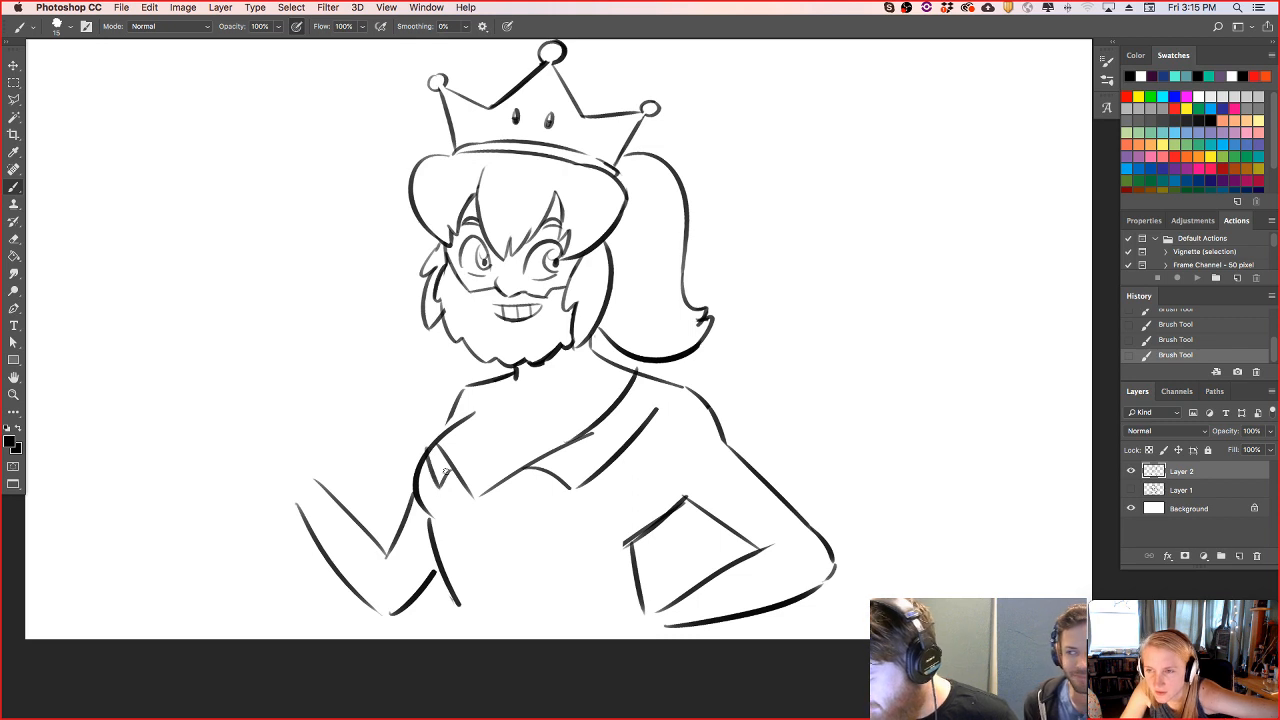
{"action": "left_click_drag", "start_coordinate": [478, 496], "coordinate": [500, 425]}
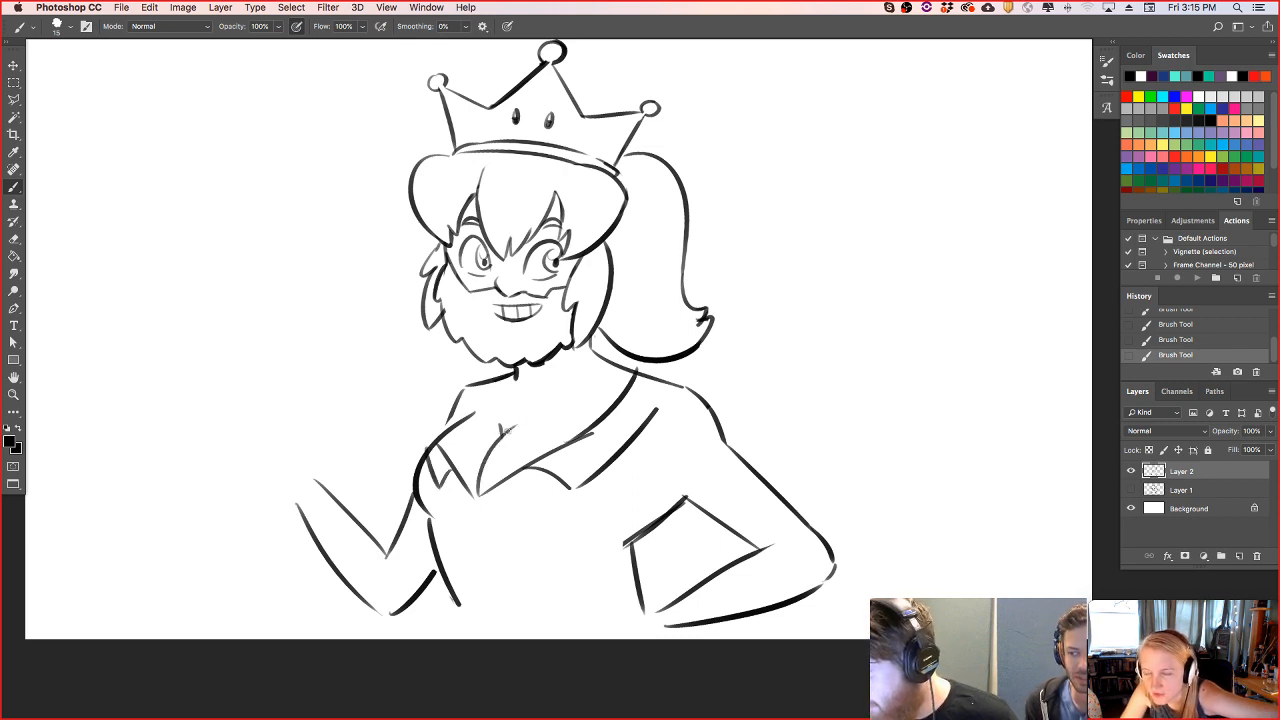
{"action": "left_click_drag", "start_coordinate": [478, 505], "coordinate": [490, 552]}
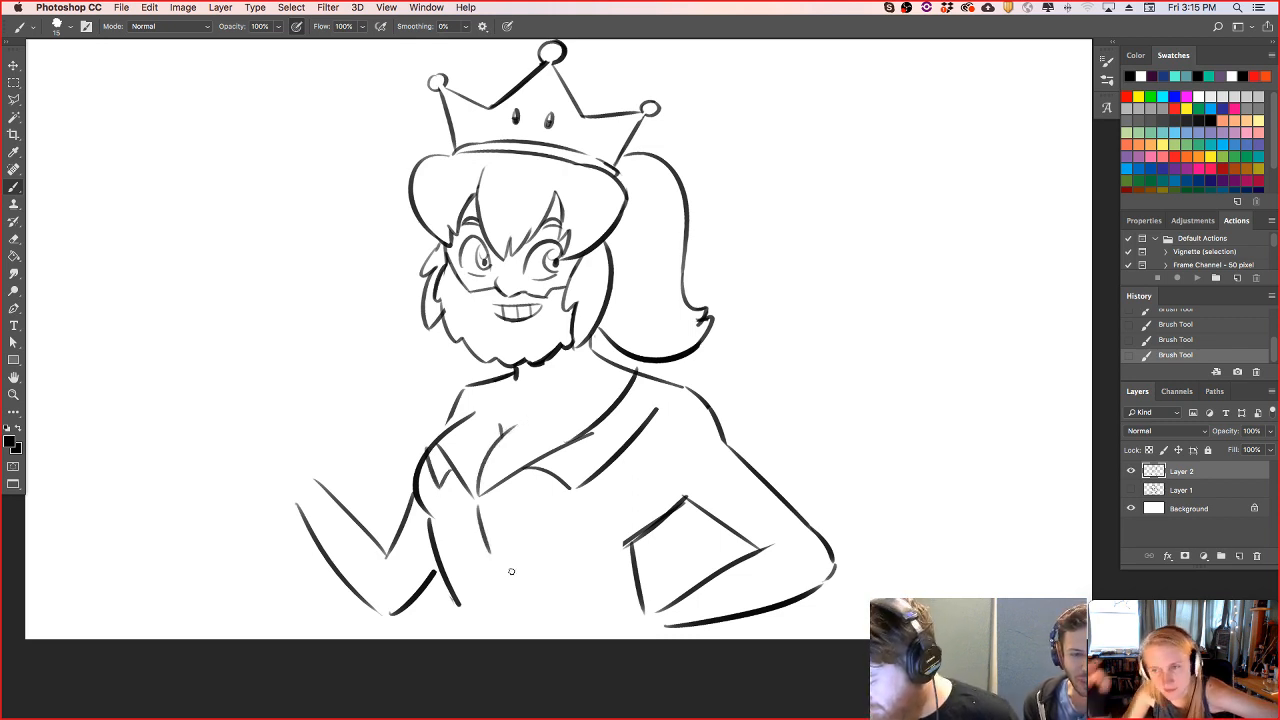
{"action": "key", "text": "super+z"}
{"action": "left_click_drag", "start_coordinate": [476, 506], "coordinate": [497, 566]}
- Draw a rolled sleeve cuff around the right elbow and erase the arm line overlapping it
{"action": "mouse_move", "coordinate": [739, 556]}
{"action": "left_mouse_down"}
{"action": "mouse_move", "coordinate": [742, 533]}
{"action": "mouse_move", "coordinate": [830, 541]}
{"action": "mouse_move", "coordinate": [845, 574]}
{"action": "left_mouse_up"}
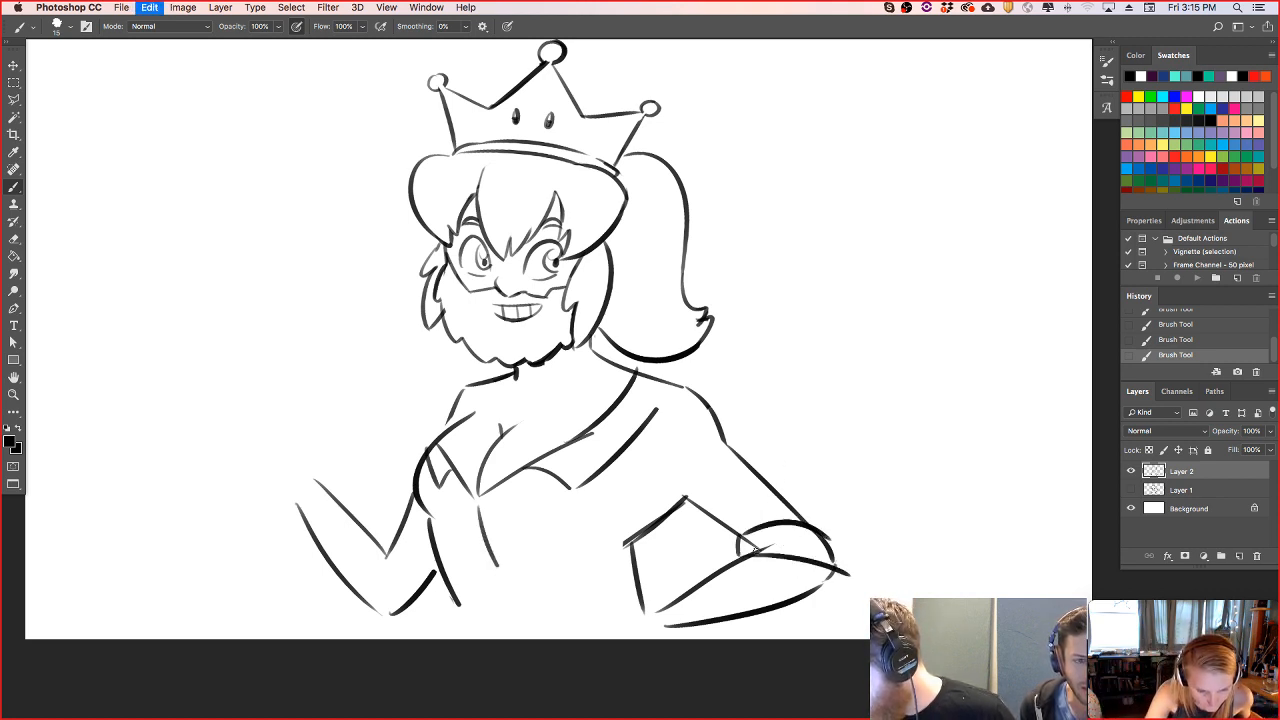
{"action": "key", "text": "super+z"}
{"action": "left_click_drag", "start_coordinate": [745, 556], "coordinate": [836, 572]}
{"action": "key", "text": "e"}
{"action": "left_click_drag", "start_coordinate": [749, 547], "coordinate": [770, 541]}
- Close the collar's end at the right shoulder and draw the collar edge running up the left shoulder to the neck
{"action": "mouse_move", "coordinate": [650, 388]}
{"action": "left_mouse_down"}
{"action": "mouse_move", "coordinate": [638, 366]}
{"action": "mouse_move", "coordinate": [670, 392]}
{"action": "mouse_move", "coordinate": [656, 383]}
{"action": "left_mouse_up"}
{"action": "key", "text": "b"}
{"action": "key", "text": "super+z"}
{"action": "left_click_drag", "start_coordinate": [473, 411], "coordinate": [504, 376]}
{"action": "key", "text": "super+z"}
{"action": "mouse_move", "coordinate": [460, 421]}
{"action": "left_mouse_down"}
{"action": "mouse_move", "coordinate": [487, 376]}
{"action": "mouse_move", "coordinate": [538, 342]}
{"action": "left_mouse_up"}
{"action": "key", "text": "super+z"}
{"action": "key", "text": "super+z"}
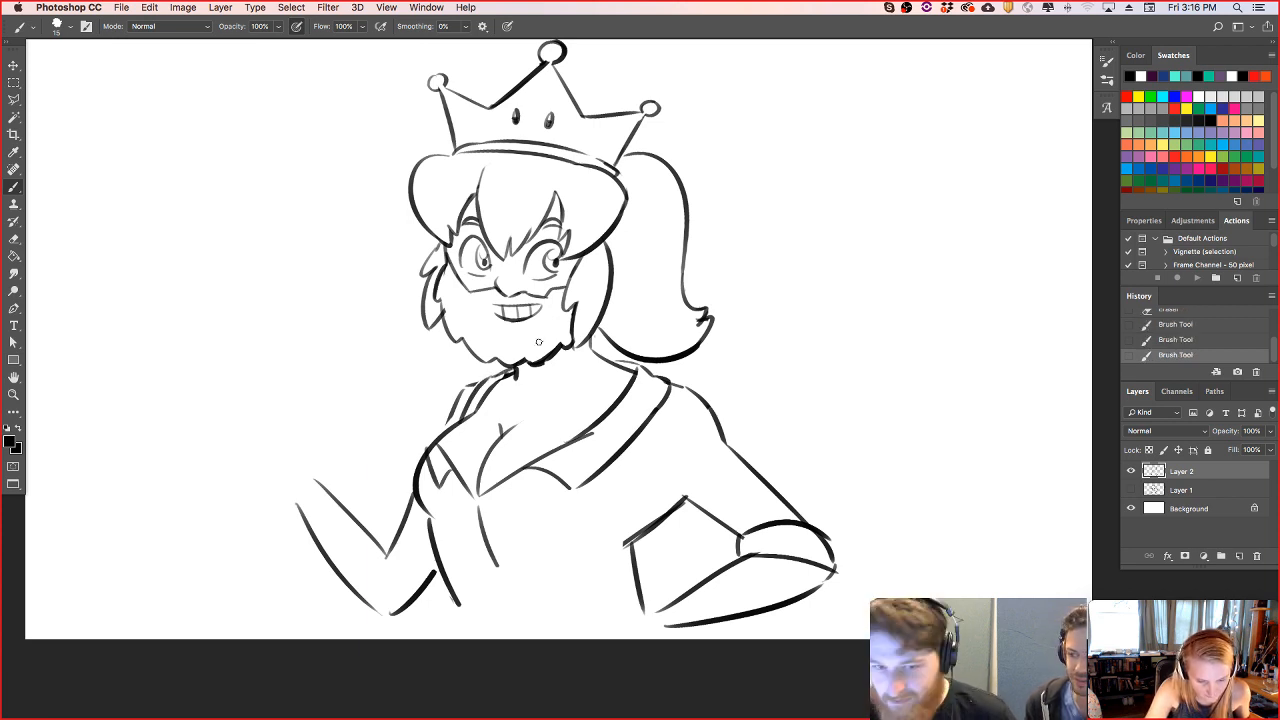
- Draw a curved choker band around the neck just below the beard
{"action": "mouse_move", "coordinate": [513, 373]}
{"action": "left_mouse_down"}
{"action": "mouse_move", "coordinate": [566, 376]}
{"action": "mouse_move", "coordinate": [588, 350]}
{"action": "left_mouse_up"}
{"action": "key", "text": "super+z"}
{"action": "key", "text": "super+z"}
{"action": "key", "text": "super+z"}
{"action": "left_click_drag", "start_coordinate": [516, 374], "coordinate": [589, 350]}
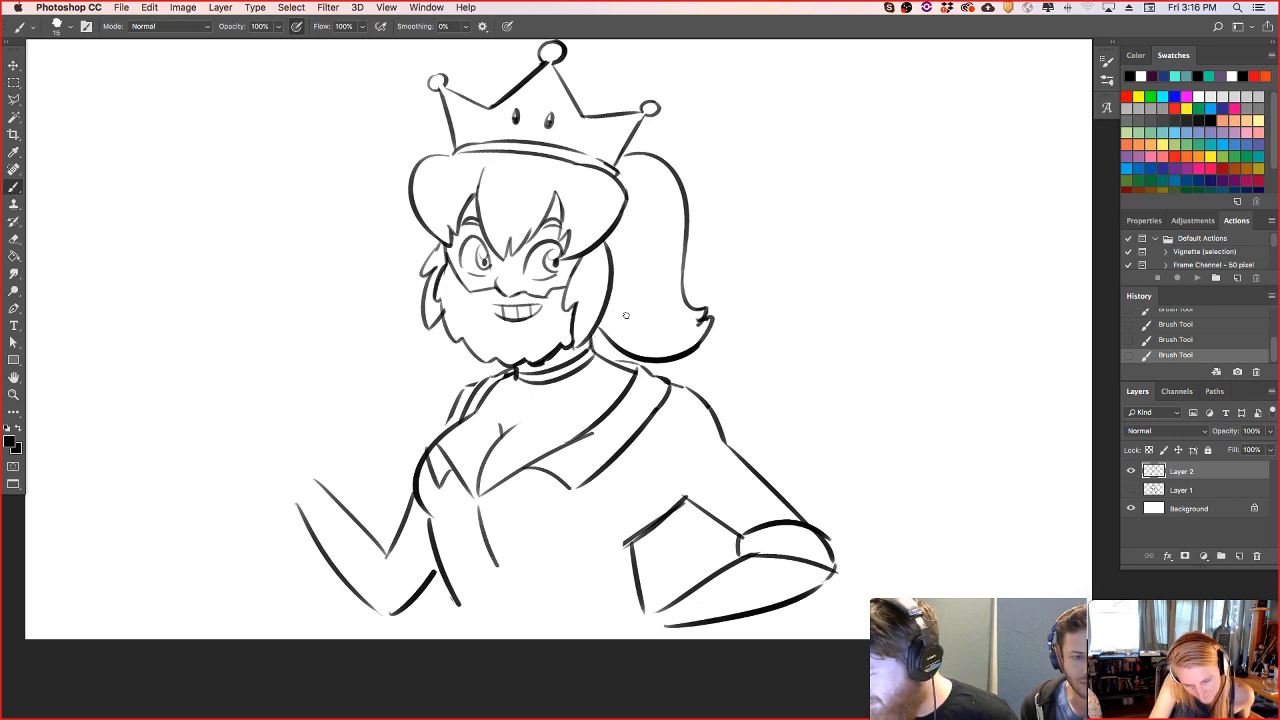
- Add a curved fold line beneath the bust and an armhole crease below the right shoulder
{"action": "left_click_drag", "start_coordinate": [476, 500], "coordinate": [515, 477]}
{"action": "left_click_drag", "start_coordinate": [466, 527], "coordinate": [580, 531]}
{"action": "key", "text": "super+z"}
{"action": "left_click_drag", "start_coordinate": [662, 463], "coordinate": [681, 407]}
- Draw thin, curved horizontal plaid lines across the shirt's torso from the bust to the waist
{"action": "left_click_drag", "start_coordinate": [446, 567], "coordinate": [628, 584]}
{"action": "left_click_drag", "start_coordinate": [435, 541], "coordinate": [622, 560]}
{"action": "left_click_drag", "start_coordinate": [424, 502], "coordinate": [598, 516]}
{"action": "key", "text": "ctrl+z"}
{"action": "left_click_drag", "start_coordinate": [420, 500], "coordinate": [698, 510]}
{"action": "key", "text": "super+z"}
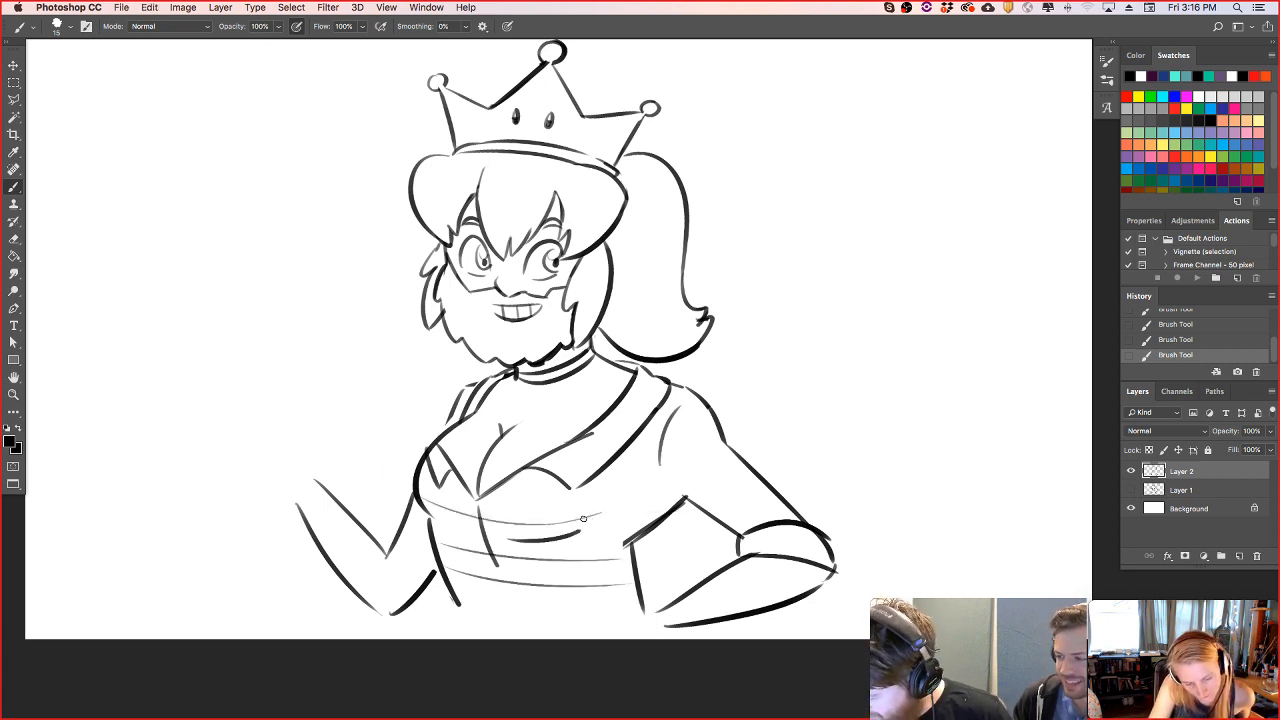
{"action": "left_click_drag", "start_coordinate": [432, 530], "coordinate": [568, 522]}
{"action": "key", "text": "super+z"}
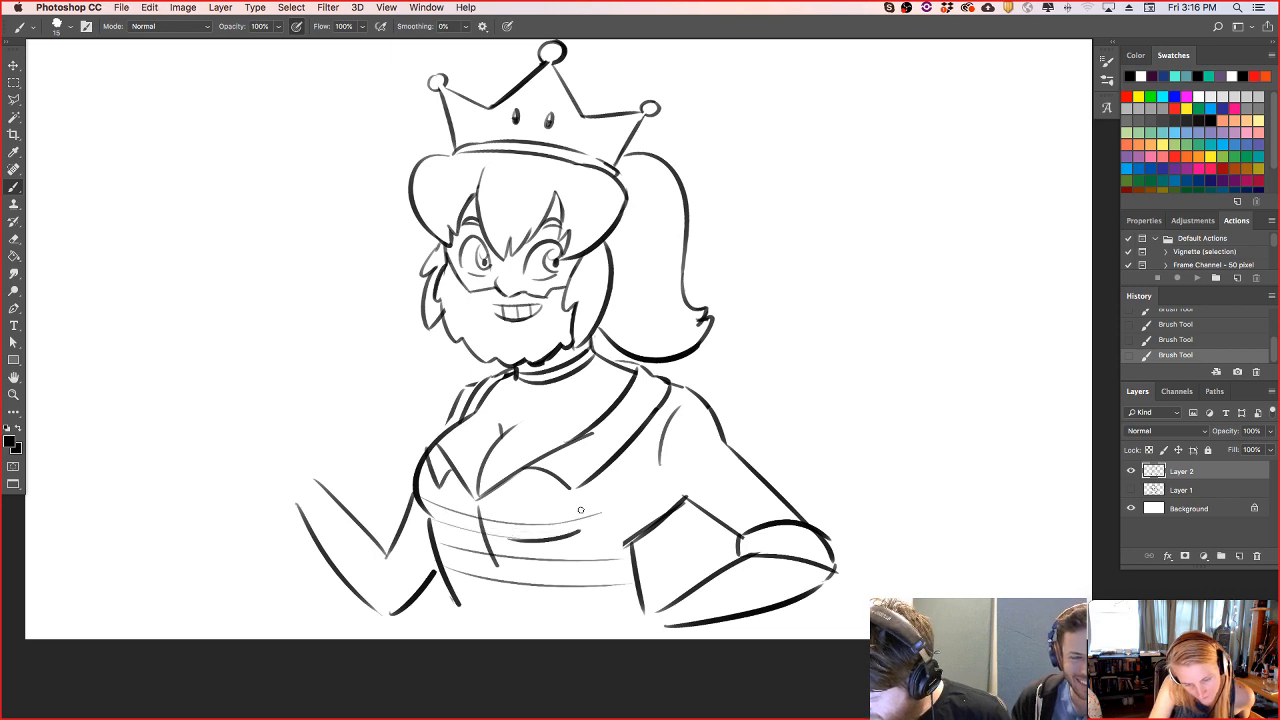
- Cross the torso's horizontal stripes with thin, slightly curved vertical lines to form the plaid
{"action": "mouse_move", "coordinate": [443, 496]}
{"action": "left_mouse_down"}
{"action": "mouse_move", "coordinate": [478, 612]}
{"action": "mouse_move", "coordinate": [494, 602]}
{"action": "left_mouse_up"}
{"action": "left_click_drag", "start_coordinate": [514, 482], "coordinate": [550, 612]}
{"action": "left_click_drag", "start_coordinate": [541, 500], "coordinate": [574, 614]}
{"action": "mouse_move", "coordinate": [588, 501]}
{"action": "left_mouse_down"}
{"action": "mouse_move", "coordinate": [612, 606]}
{"action": "mouse_move", "coordinate": [620, 578]}
{"action": "left_mouse_up"}
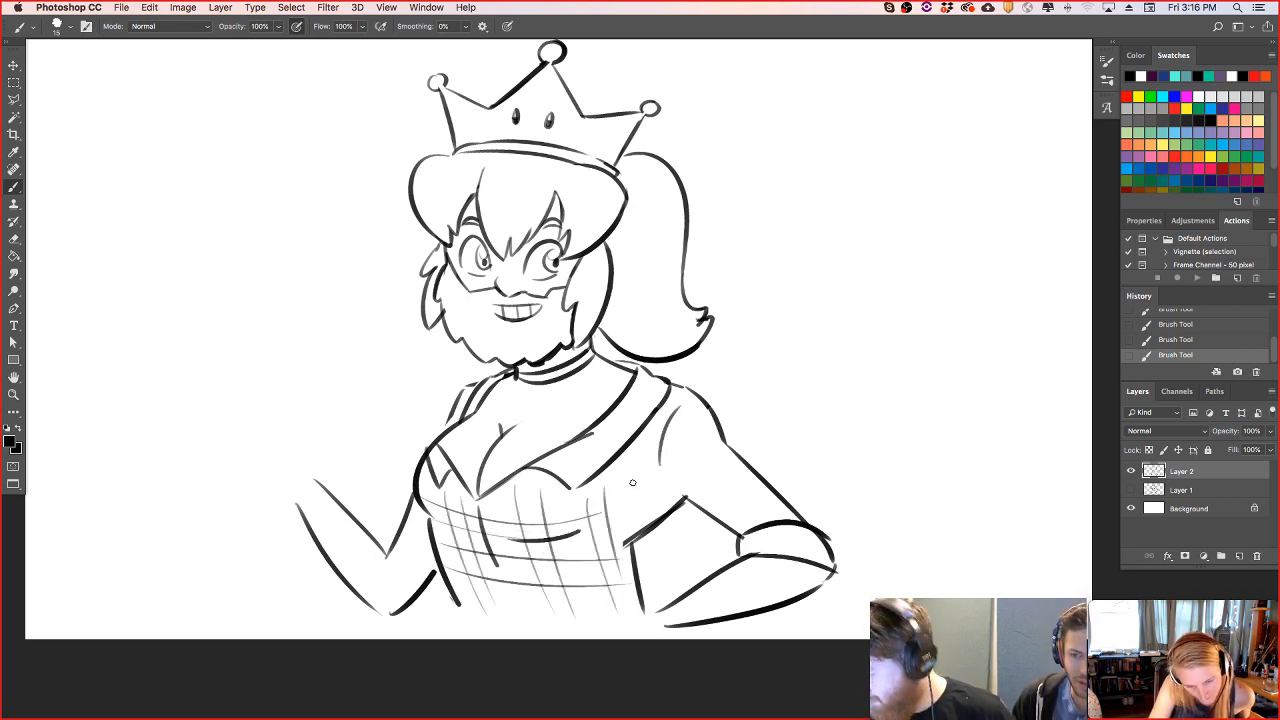
- Extend the plaid over the chest's side and the right sleeve, and draw a ruffled cuff at the left elbow
{"action": "mouse_move", "coordinate": [598, 474]}
{"action": "left_mouse_down"}
{"action": "mouse_move", "coordinate": [672, 528]}
{"action": "mouse_move", "coordinate": [674, 502]}
{"action": "mouse_move", "coordinate": [658, 500]}
{"action": "mouse_move", "coordinate": [672, 510]}
{"action": "left_mouse_up"}
{"action": "mouse_move", "coordinate": [726, 474]}
{"action": "left_mouse_down"}
{"action": "mouse_move", "coordinate": [674, 418]}
{"action": "mouse_move", "coordinate": [761, 506]}
{"action": "mouse_move", "coordinate": [726, 501]}
{"action": "mouse_move", "coordinate": [737, 503]}
{"action": "mouse_move", "coordinate": [686, 448]}
{"action": "left_mouse_up"}
{"action": "left_click_drag", "start_coordinate": [766, 524], "coordinate": [736, 492]}
{"action": "left_click_drag", "start_coordinate": [776, 502], "coordinate": [750, 478]}
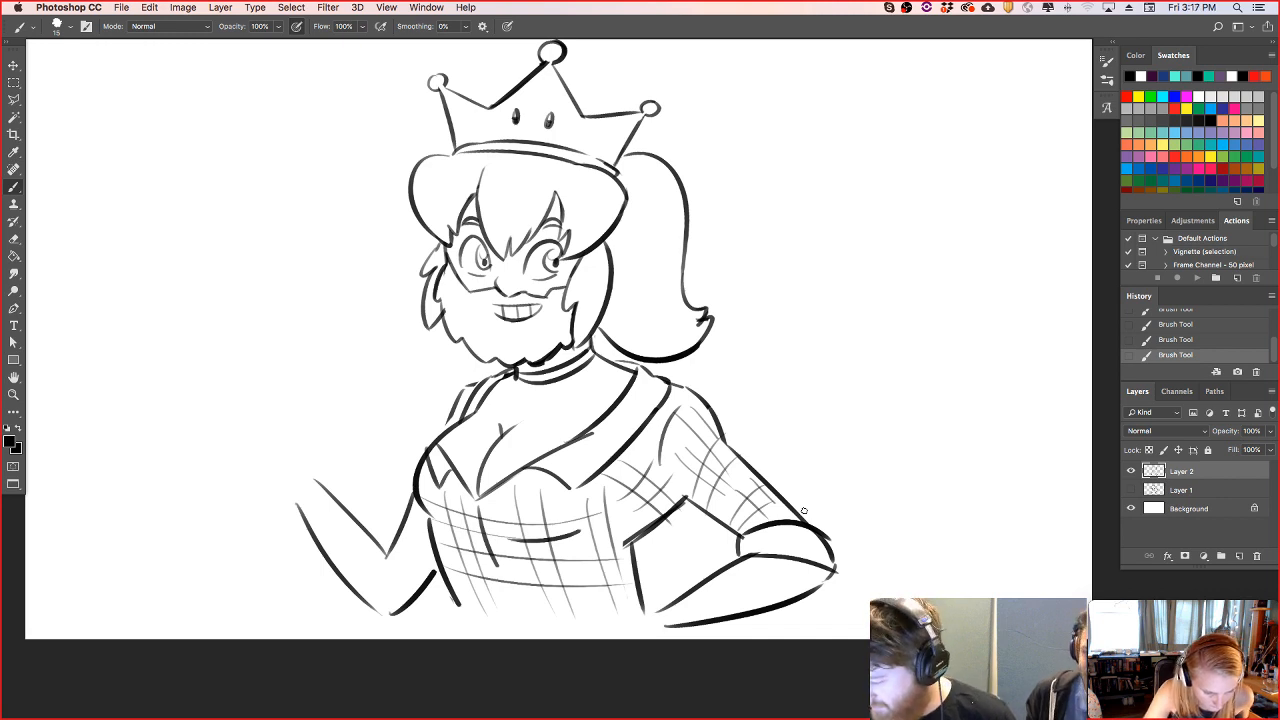
{"action": "mouse_move", "coordinate": [383, 547]}
{"action": "left_mouse_down"}
{"action": "mouse_move", "coordinate": [395, 514]}
{"action": "mouse_move", "coordinate": [420, 535]}
{"action": "mouse_move", "coordinate": [425, 600]}
{"action": "mouse_move", "coordinate": [446, 585]}
{"action": "mouse_move", "coordinate": [396, 545]}
{"action": "mouse_move", "coordinate": [403, 528]}
{"action": "left_mouse_up"}
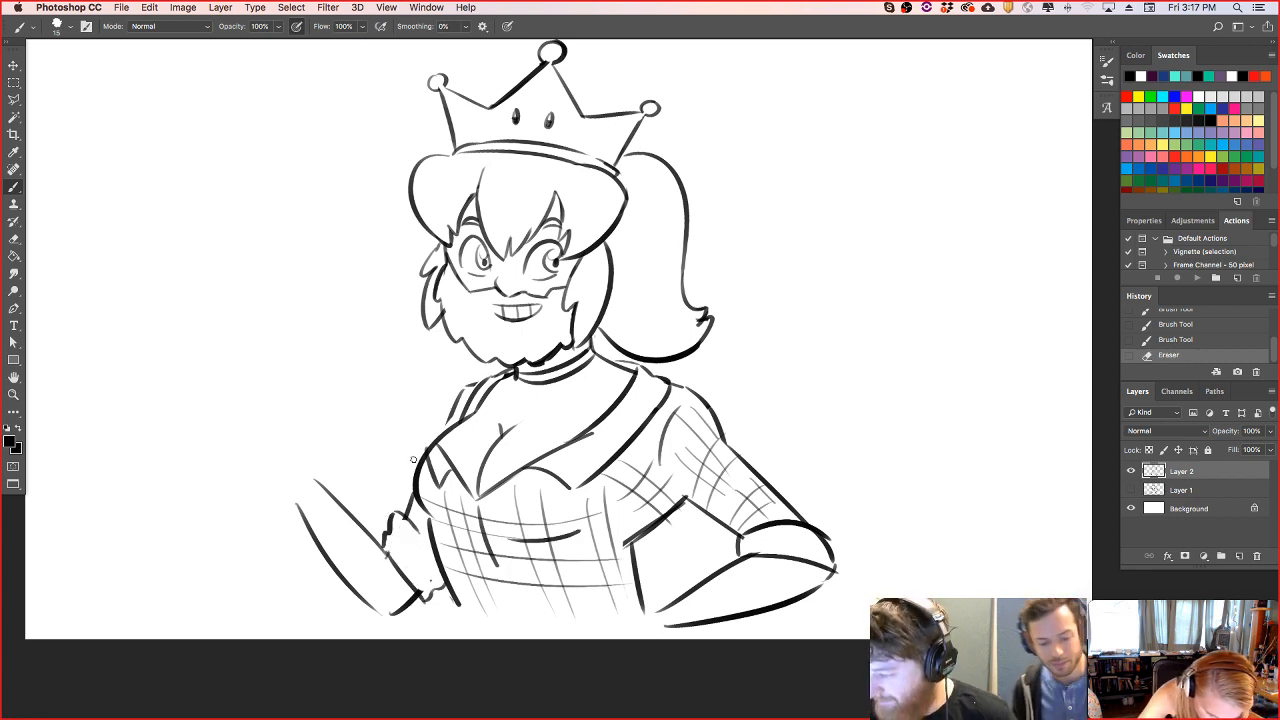
- Draw the right hand resting on the hip with its fingers, and extend the left waist line down to the canvas edge
{"action": "mouse_move", "coordinate": [658, 610]}
{"action": "left_mouse_down"}
{"action": "mouse_move", "coordinate": [622, 586]}
{"action": "mouse_move", "coordinate": [574, 612]}
{"action": "mouse_move", "coordinate": [605, 610]}
{"action": "mouse_move", "coordinate": [577, 620]}
{"action": "mouse_move", "coordinate": [607, 624]}
{"action": "mouse_move", "coordinate": [583, 626]}
{"action": "left_mouse_up"}
{"action": "key", "text": "super+z"}
{"action": "mouse_move", "coordinate": [584, 628]}
{"action": "left_mouse_down"}
{"action": "mouse_move", "coordinate": [643, 634]}
{"action": "mouse_move", "coordinate": [645, 590]}
{"action": "mouse_move", "coordinate": [612, 606]}
{"action": "mouse_move", "coordinate": [645, 585]}
{"action": "mouse_move", "coordinate": [660, 610]}
{"action": "left_mouse_up"}
{"action": "key", "text": "e"}
{"action": "key", "text": "b"}
{"action": "left_click_drag", "start_coordinate": [634, 566], "coordinate": [637, 590]}
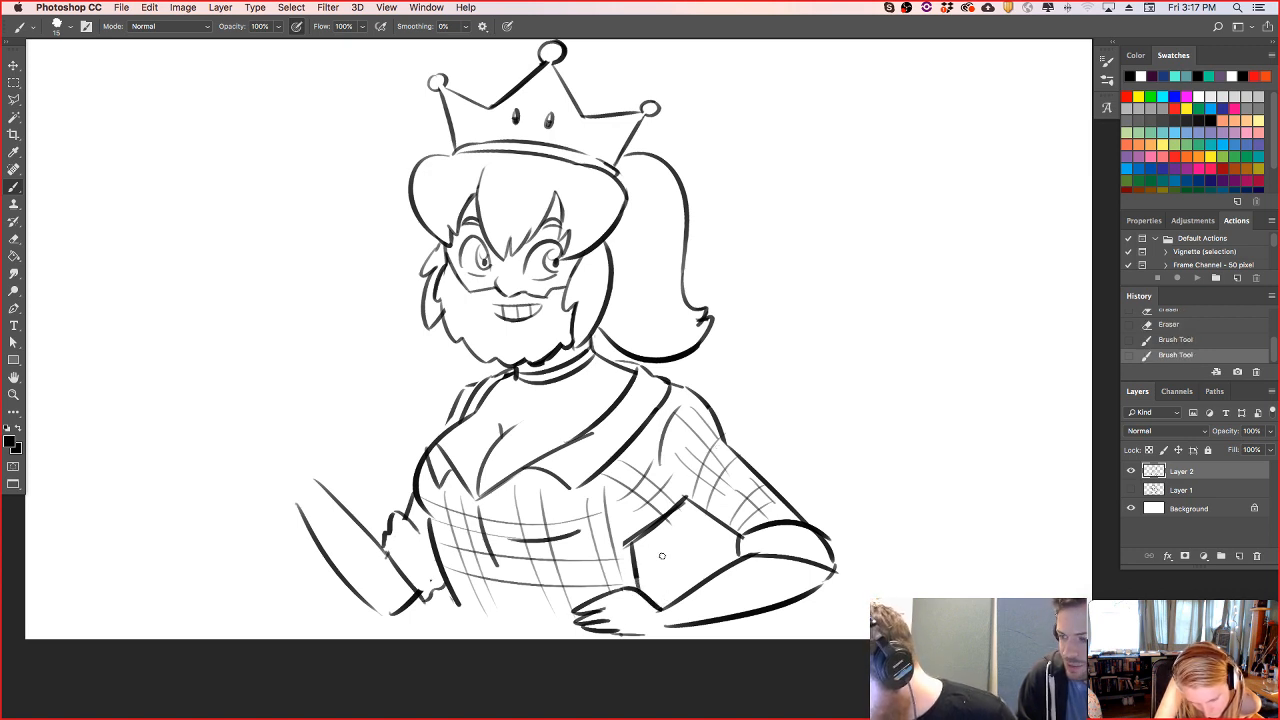
{"action": "left_click_drag", "start_coordinate": [457, 608], "coordinate": [465, 637]}
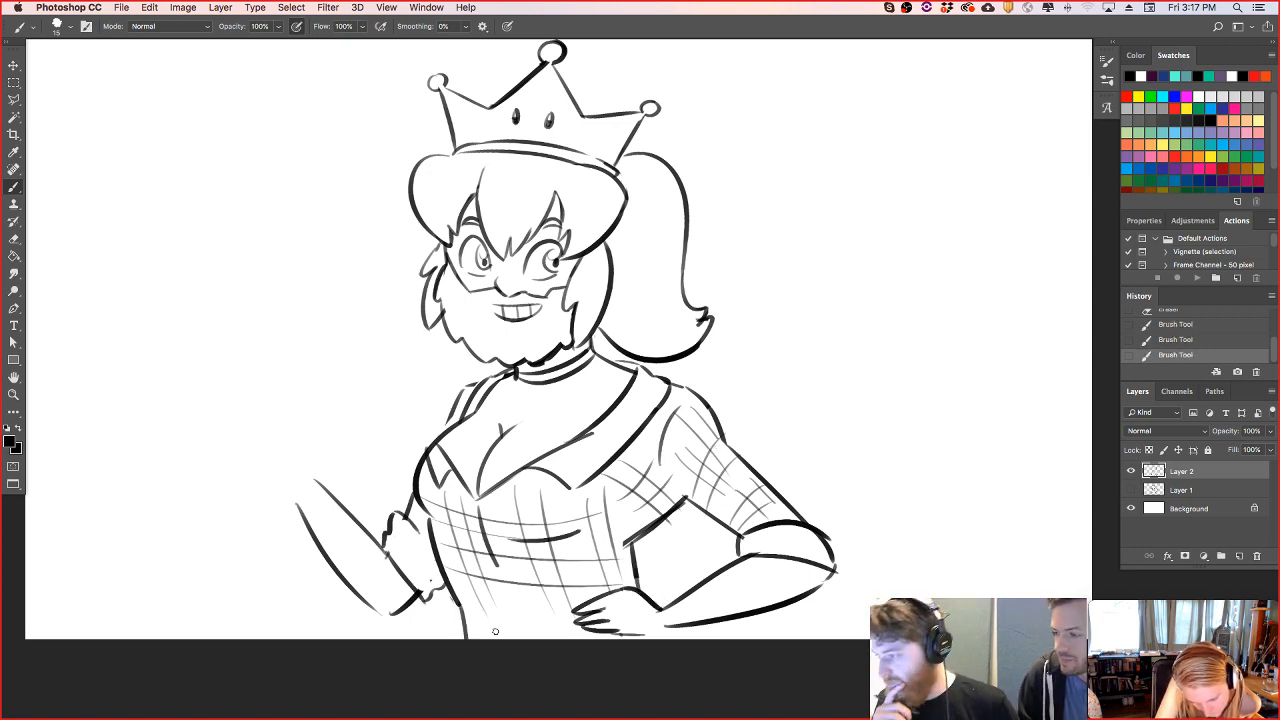
- Add short accent strokes to the ponytail and side hair, and thicken the two parting lines of the bangs
{"action": "left_click_drag", "start_coordinate": [606, 320], "coordinate": [633, 343]}
{"action": "left_click_drag", "start_coordinate": [598, 235], "coordinate": [604, 215]}
{"action": "left_click_drag", "start_coordinate": [531, 237], "coordinate": [555, 197]}
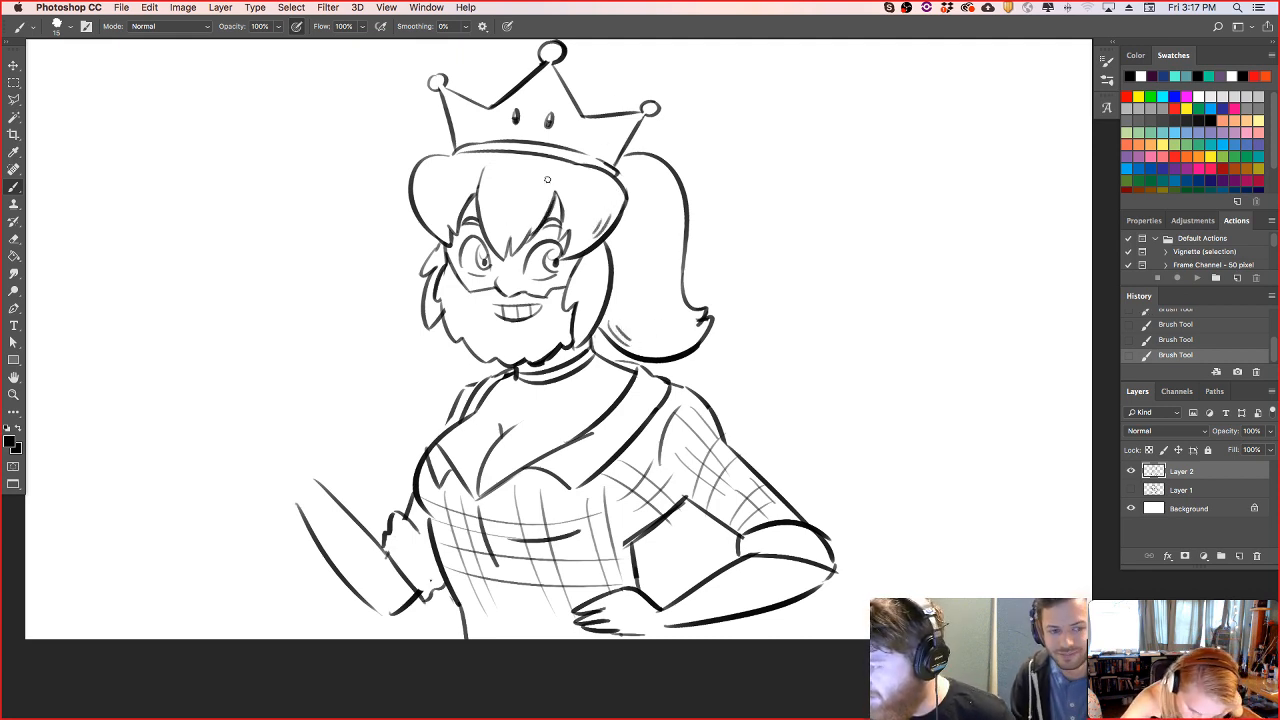
{"action": "left_click_drag", "start_coordinate": [480, 224], "coordinate": [492, 157]}
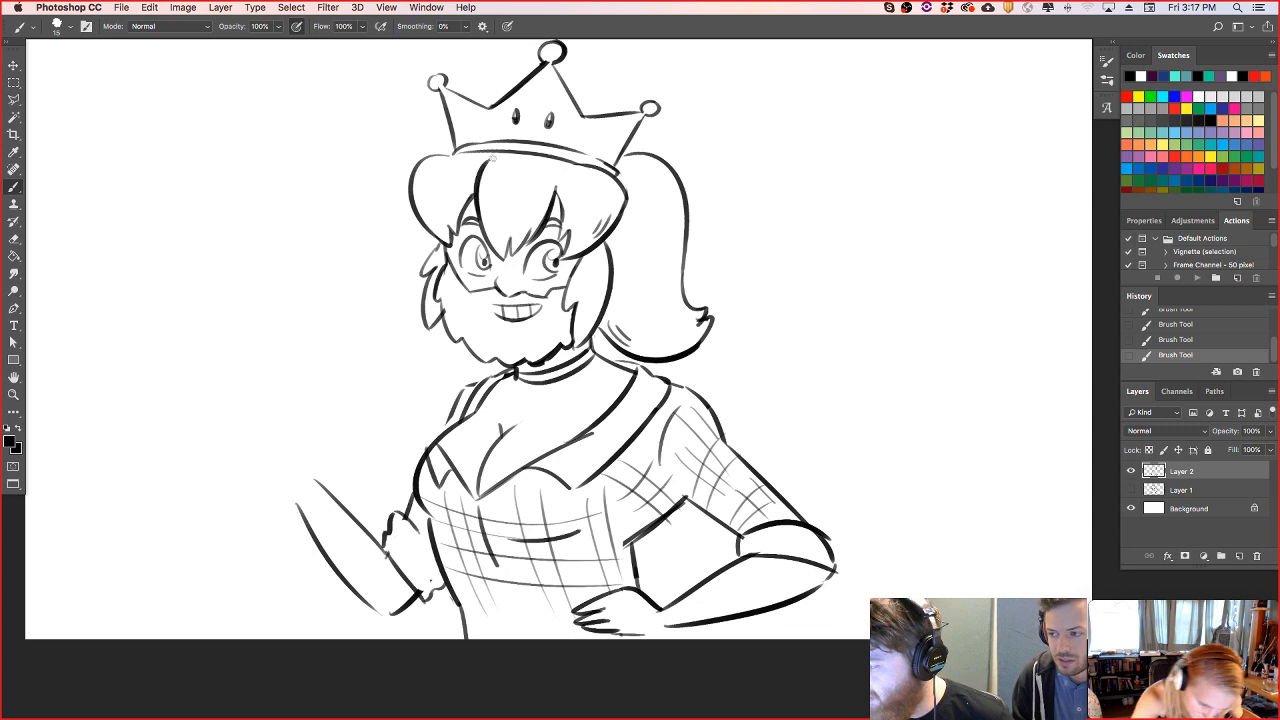
- Draw a small pointed hair tuft flicking outward beneath the crown's left corner
{"action": "left_click_drag", "start_coordinate": [413, 167], "coordinate": [470, 164]}
{"action": "key", "text": "super+z"}
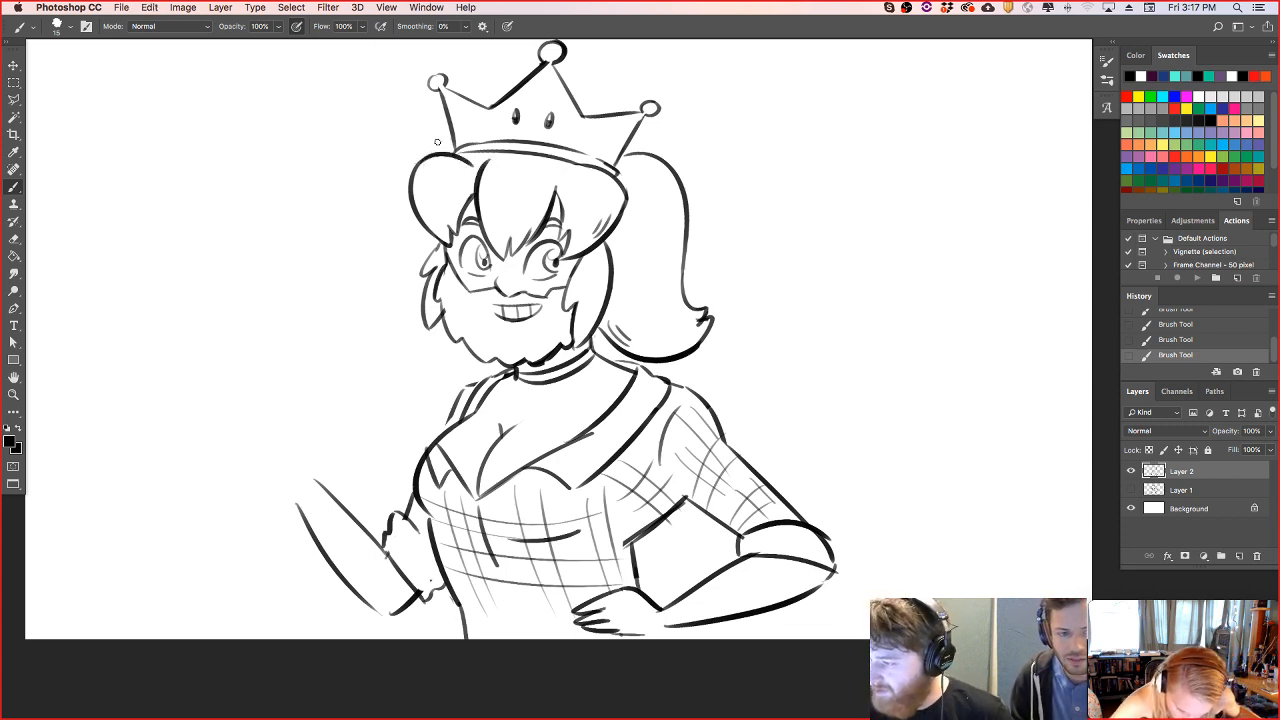
{"action": "key", "text": "super+z"}
{"action": "mouse_move", "coordinate": [441, 155]}
{"action": "left_mouse_down"}
{"action": "mouse_move", "coordinate": [430, 131]}
{"action": "mouse_move", "coordinate": [466, 152]}
{"action": "mouse_move", "coordinate": [430, 125]}
{"action": "mouse_move", "coordinate": [466, 144]}
{"action": "left_mouse_up"}
{"action": "key", "text": "super+z"}
{"action": "key", "text": "super+z"}
{"action": "key", "text": "super+z"}
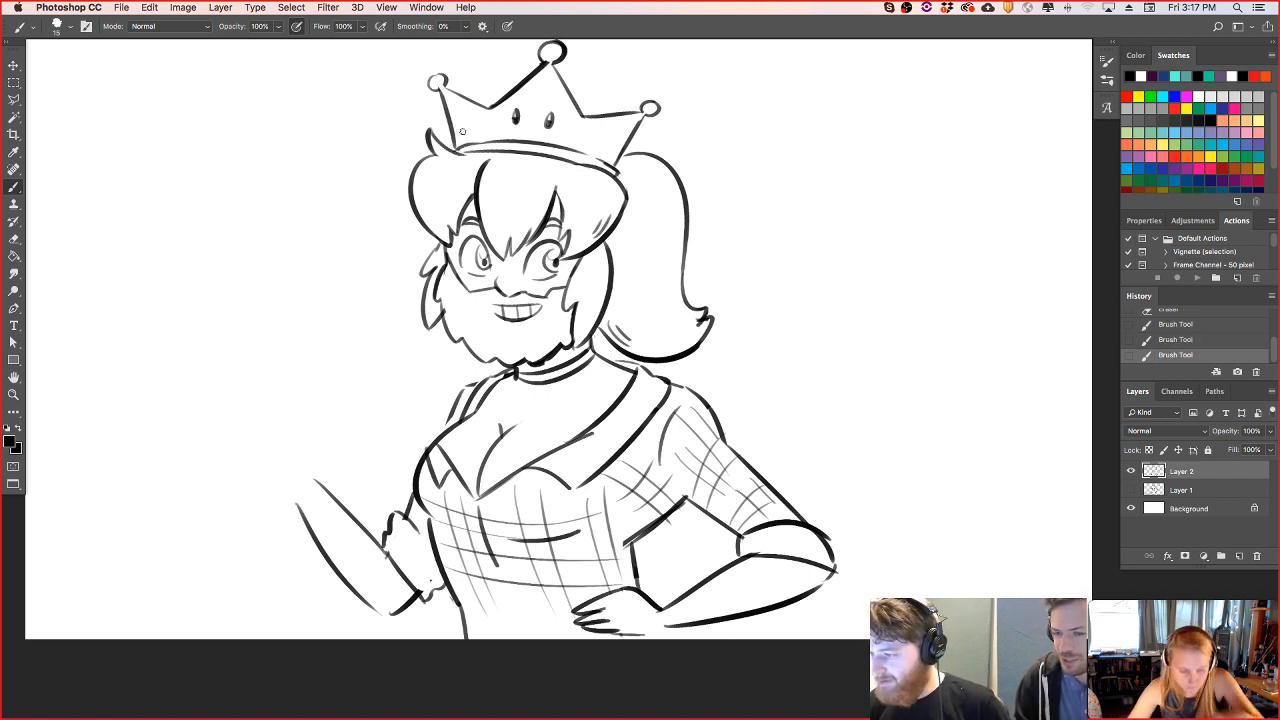
{"action": "left_click_drag", "start_coordinate": [424, 274], "coordinate": [440, 243]}
{"action": "key", "text": "super+z"}
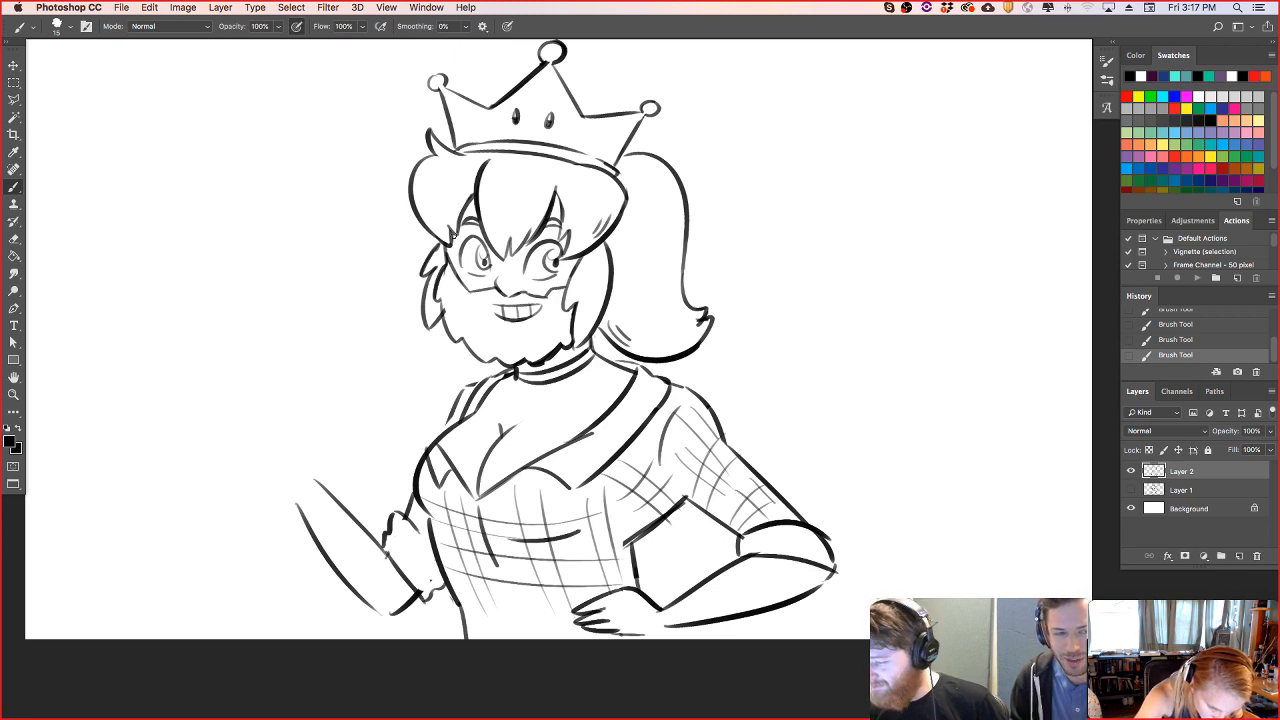
- Redraw the right sleeve's outer edge slightly wider, and draw the left palm's lower curve out from the wrist
{"action": "left_click_drag", "start_coordinate": [718, 426], "coordinate": [810, 518]}
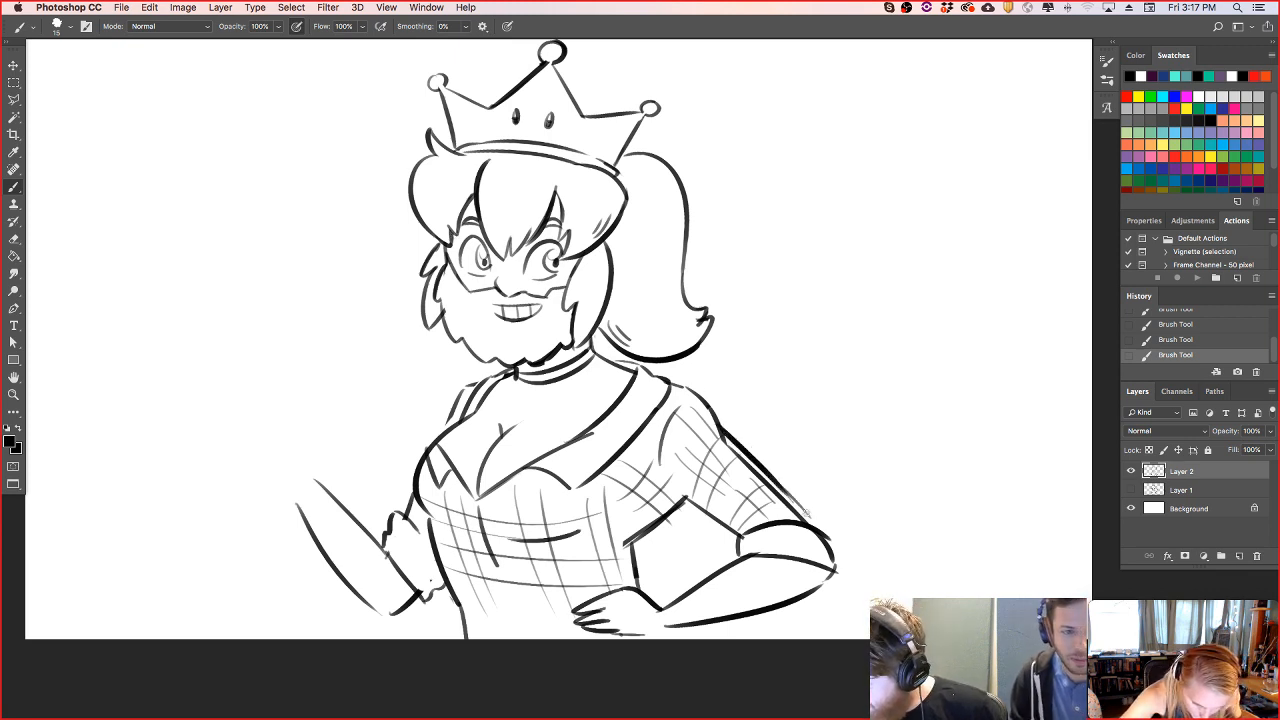
{"action": "left_click_drag", "start_coordinate": [720, 438], "coordinate": [805, 514]}
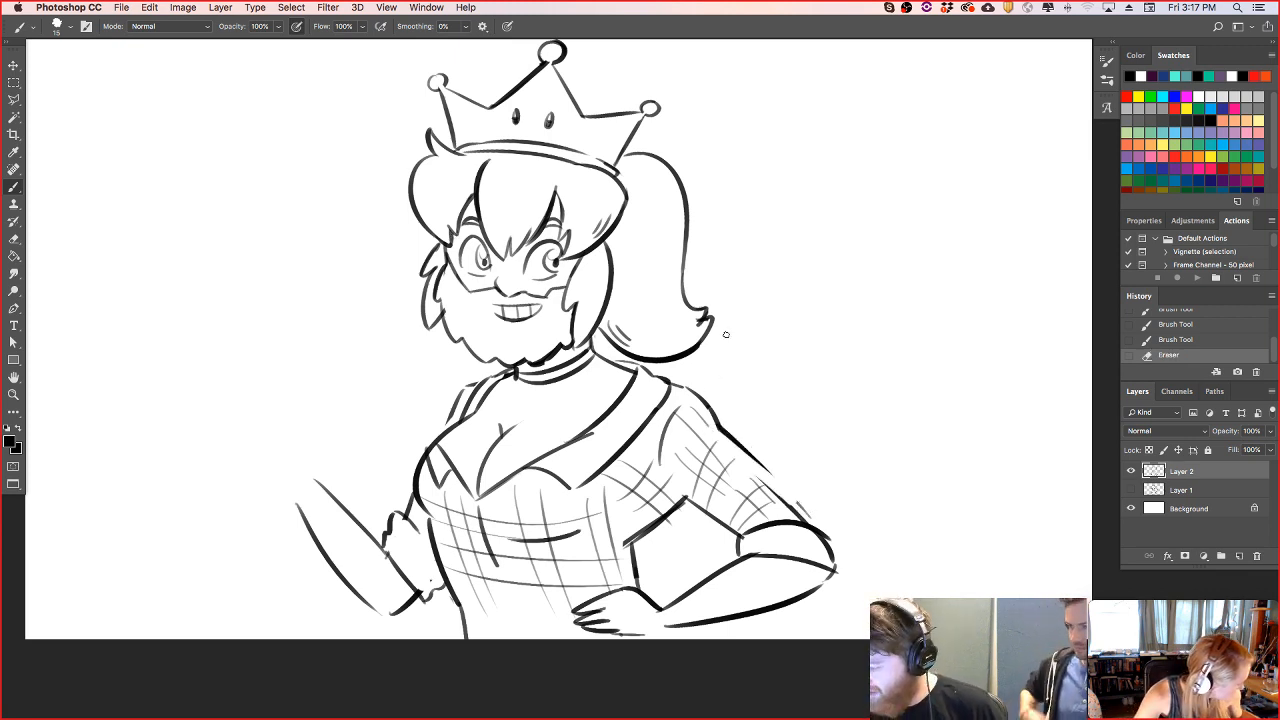
{"action": "left_click_drag", "start_coordinate": [748, 450], "coordinate": [810, 518]}
{"action": "left_click_drag", "start_coordinate": [297, 501], "coordinate": [241, 458]}
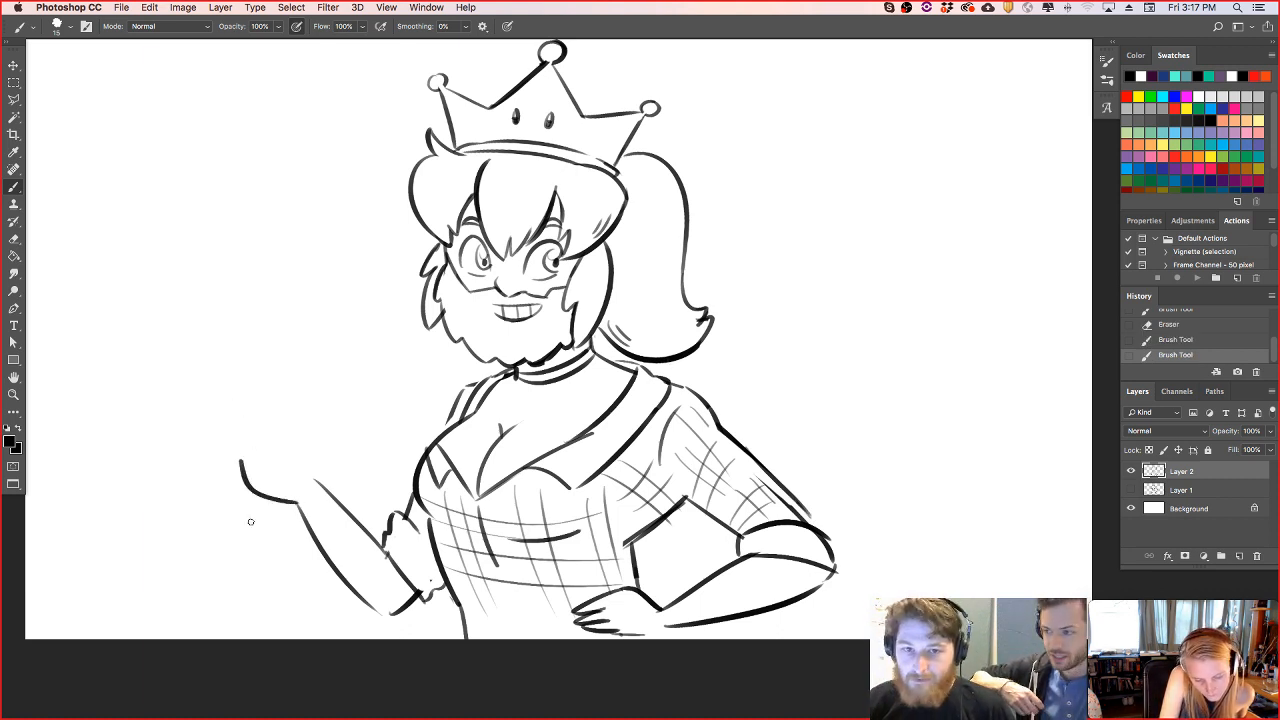
- Draw a rounded cap with spot arcs behind the crown's points, and thicken the lower left waist line
{"action": "left_click_drag", "start_coordinate": [469, 98], "coordinate": [549, 74]}
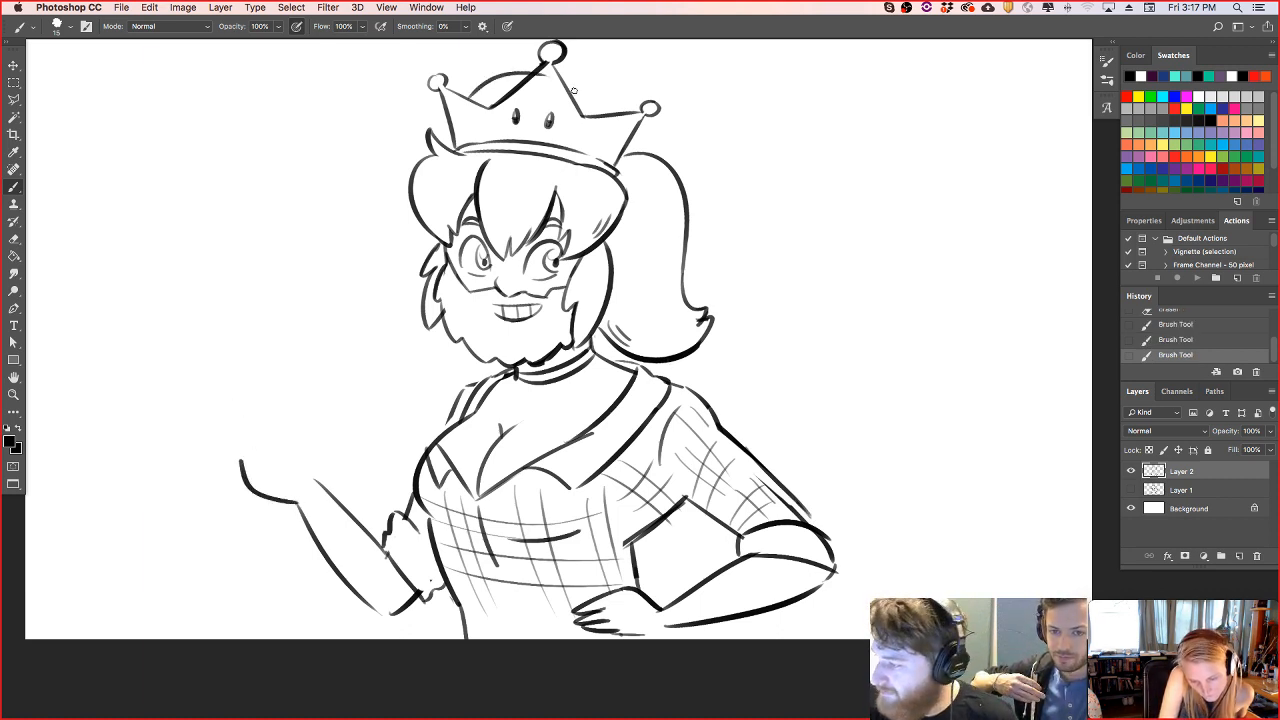
{"action": "key", "text": "super+z"}
{"action": "left_click_drag", "start_coordinate": [465, 98], "coordinate": [541, 72]}
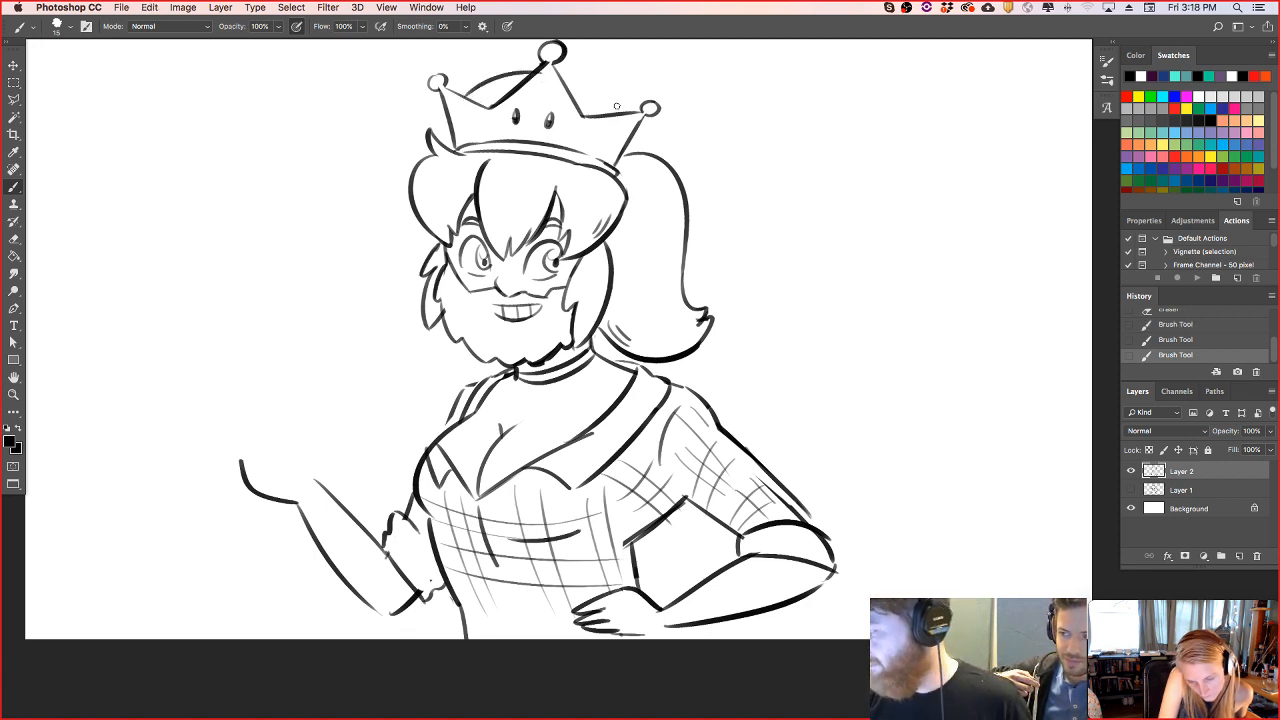
{"action": "mouse_move", "coordinate": [618, 107]}
{"action": "left_mouse_down"}
{"action": "mouse_move", "coordinate": [569, 79]}
{"action": "mouse_move", "coordinate": [611, 106]}
{"action": "left_mouse_up"}
{"action": "key", "text": "super+z"}
{"action": "key", "text": "super+z"}
{"action": "mouse_move", "coordinate": [470, 102]}
{"action": "left_mouse_down"}
{"action": "mouse_move", "coordinate": [526, 66]}
{"action": "mouse_move", "coordinate": [539, 79]}
{"action": "mouse_move", "coordinate": [507, 63]}
{"action": "left_mouse_up"}
{"action": "left_click_drag", "start_coordinate": [459, 603], "coordinate": [462, 638]}
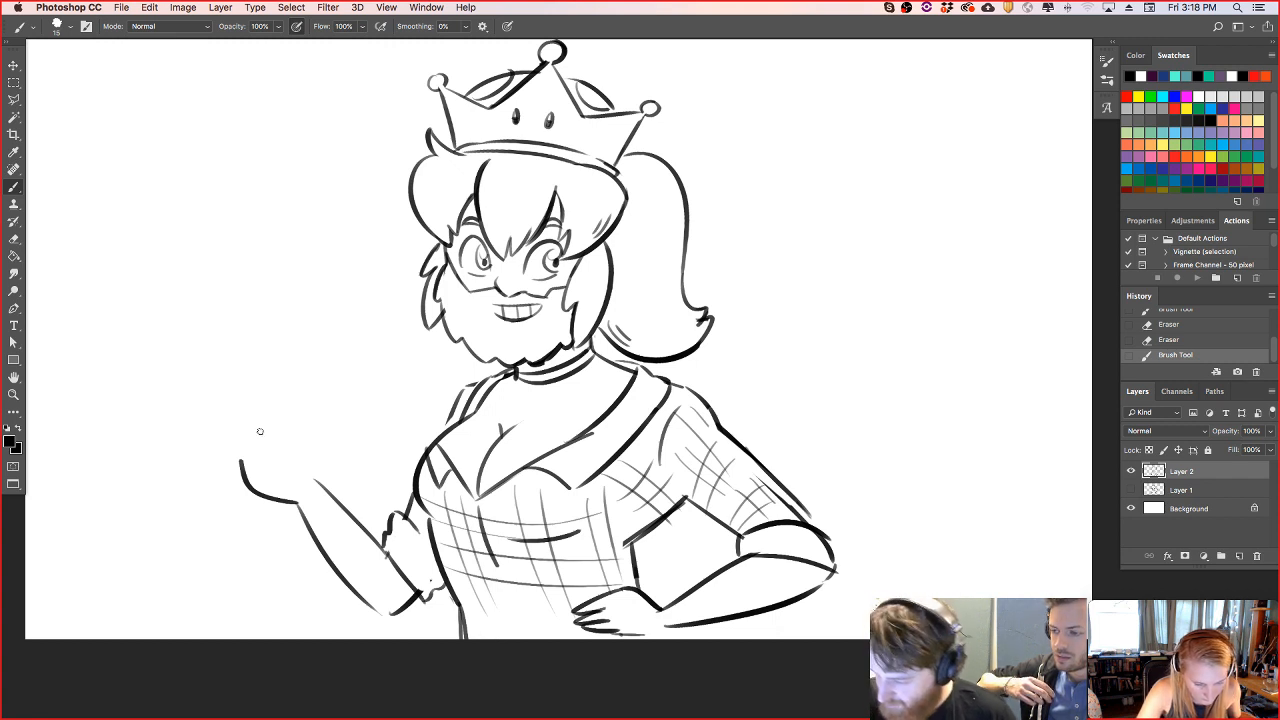
- Complete the raised left hand with four upright fingers above the palm
{"action": "mouse_move", "coordinate": [240, 466]}
{"action": "left_mouse_down"}
{"action": "mouse_move", "coordinate": [237, 432]}
{"action": "mouse_move", "coordinate": [263, 468]}
{"action": "mouse_move", "coordinate": [252, 462]}
{"action": "mouse_move", "coordinate": [267, 427]}
{"action": "mouse_move", "coordinate": [268, 468]}
{"action": "mouse_move", "coordinate": [314, 480]}
{"action": "mouse_move", "coordinate": [340, 506]}
{"action": "left_mouse_up"}
{"action": "key", "text": "super+z"}
- Draw a long bread loaf behind the left hand with a lengthwise split line and three diagonal slashes on top
{"action": "key", "text": "super+z"}
{"action": "key", "text": "super+z"}
{"action": "left_click_drag", "start_coordinate": [242, 470], "coordinate": [314, 378]}
{"action": "left_click_drag", "start_coordinate": [309, 472], "coordinate": [348, 396]}
{"action": "key", "text": "super+z"}
{"action": "left_click_drag", "start_coordinate": [312, 473], "coordinate": [379, 391]}
{"action": "left_click_drag", "start_coordinate": [168, 434], "coordinate": [395, 437]}
{"action": "mouse_move", "coordinate": [205, 385]}
{"action": "left_mouse_down"}
{"action": "mouse_move", "coordinate": [255, 408]}
{"action": "mouse_move", "coordinate": [354, 402]}
{"action": "left_mouse_up"}
- Rework the loaf's split into a sandwich filling with wavy edges that stick out past both ends of the bread
{"action": "key", "text": "e"}
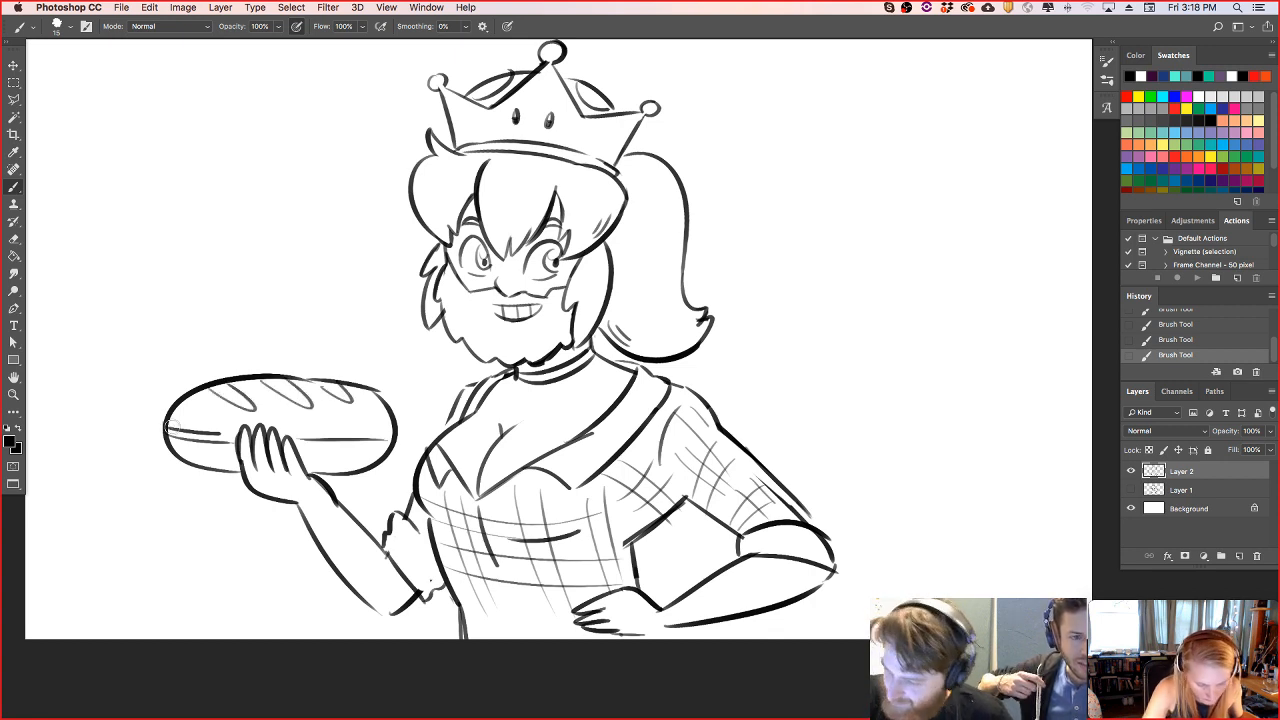
{"action": "left_click_drag", "start_coordinate": [165, 430], "coordinate": [213, 439]}
{"action": "left_click_drag", "start_coordinate": [327, 437], "coordinate": [395, 436]}
{"action": "left_click_drag", "start_coordinate": [157, 431], "coordinate": [364, 444]}
{"action": "left_click_drag", "start_coordinate": [362, 444], "coordinate": [413, 437]}
{"action": "left_click_drag", "start_coordinate": [330, 440], "coordinate": [398, 426]}
{"action": "mouse_move", "coordinate": [239, 432]}
{"action": "left_mouse_down"}
{"action": "mouse_move", "coordinate": [200, 423]}
{"action": "mouse_move", "coordinate": [310, 444]}
{"action": "mouse_move", "coordinate": [350, 437]}
{"action": "left_mouse_up"}
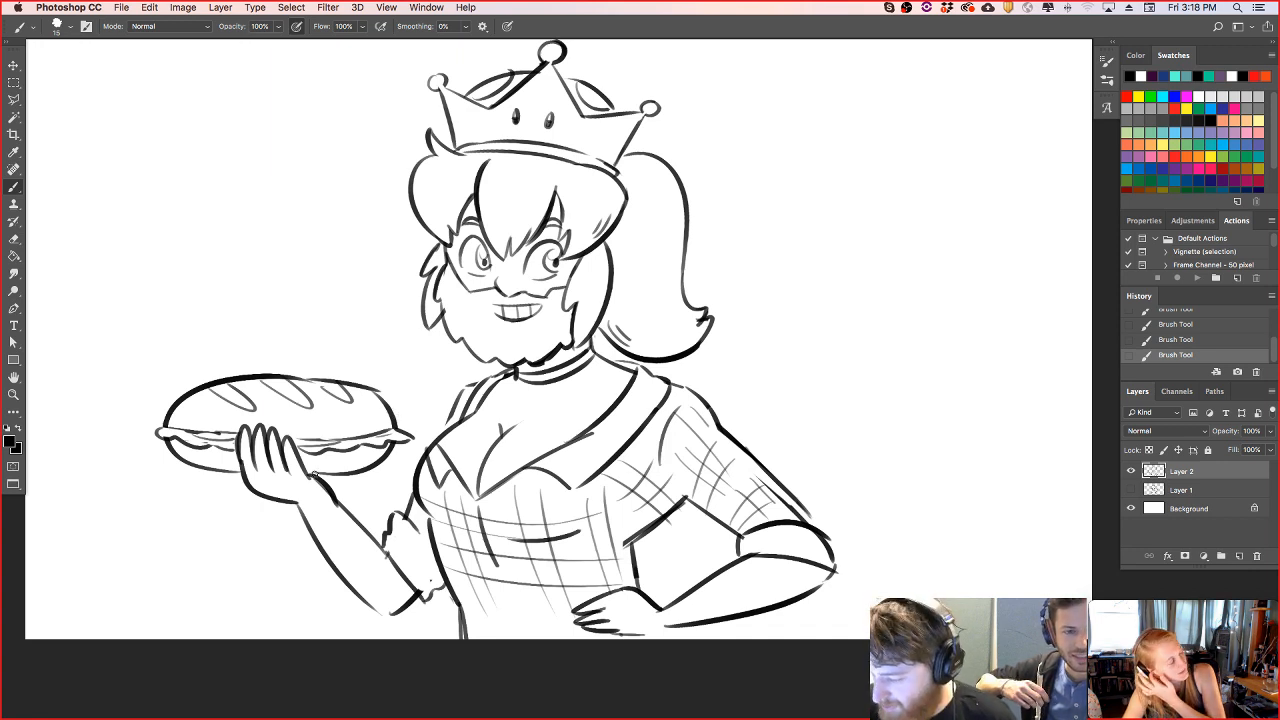
- Thicken the lines at the left wrist and left shoulder, and move the whole drawing right to centre it on the canvas
{"action": "left_click_drag", "start_coordinate": [313, 476], "coordinate": [338, 502]}
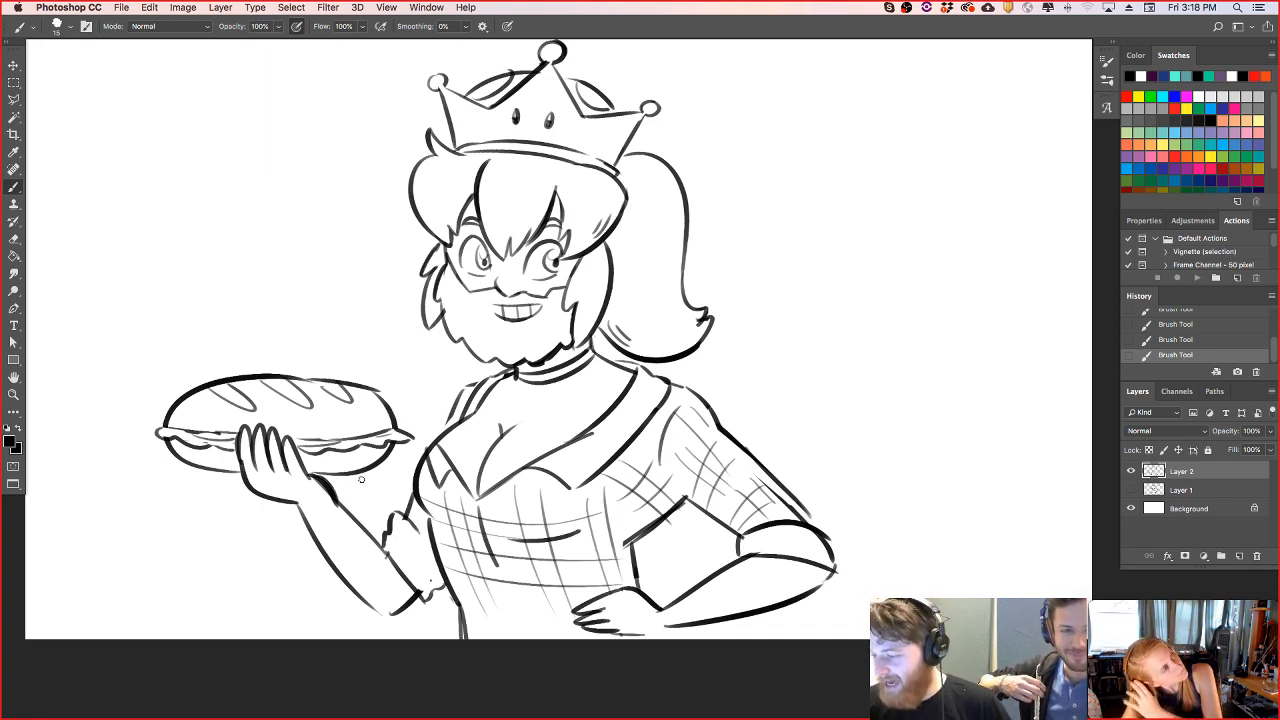
{"action": "left_click_drag", "start_coordinate": [459, 388], "coordinate": [447, 424]}
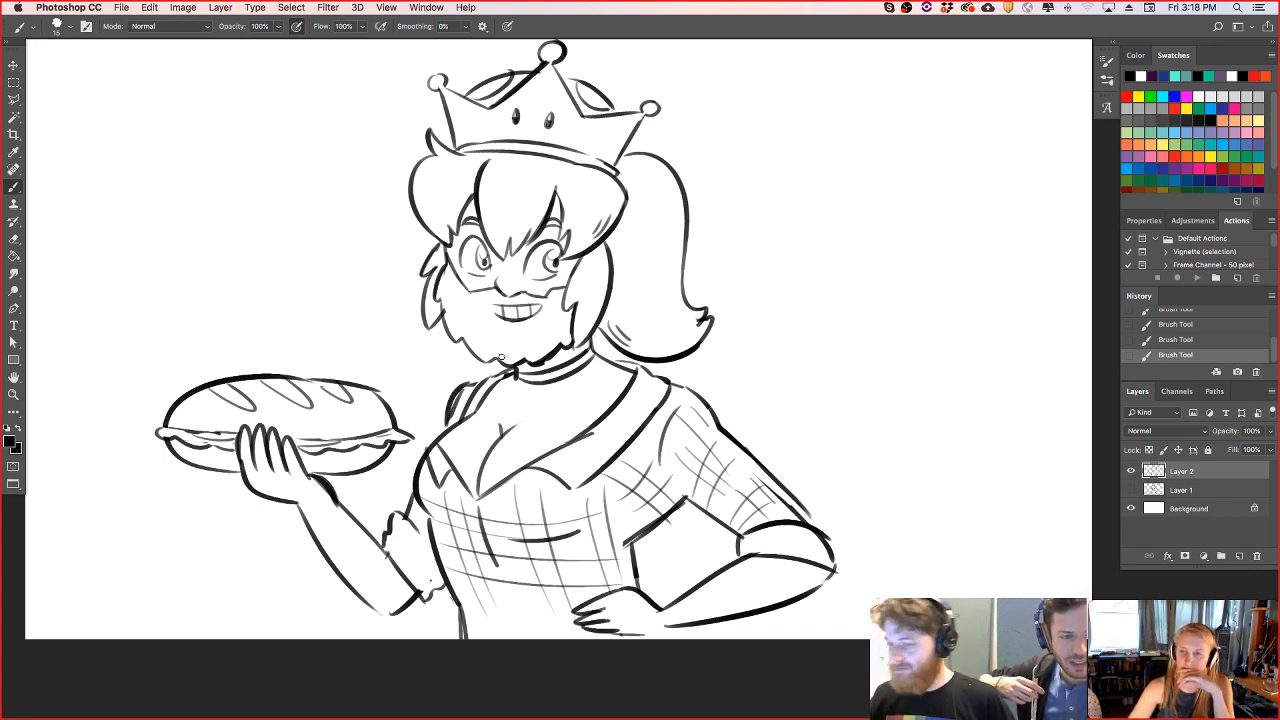
{"action": "key", "text": "v"}
{"action": "mouse_move", "coordinate": [672, 410]}
{"action": "left_mouse_down"}
{"action": "mouse_move", "coordinate": [757, 415]}
{"action": "mouse_move", "coordinate": [748, 409]}
{"action": "left_mouse_up"}
- Draw an ear beside the right side of the face and add fold lines inside the left ruffled cuff
{"action": "key", "text": "b"}
{"action": "mouse_move", "coordinate": [687, 234]}
{"action": "left_mouse_down"}
{"action": "mouse_move", "coordinate": [696, 272]}
{"action": "mouse_move", "coordinate": [713, 250]}
{"action": "mouse_move", "coordinate": [698, 283]}
{"action": "left_mouse_up"}
{"action": "key", "text": "super+z"}
{"action": "key", "text": "super+z"}
{"action": "mouse_move", "coordinate": [688, 234]}
{"action": "left_mouse_down"}
{"action": "mouse_move", "coordinate": [698, 284]}
{"action": "mouse_move", "coordinate": [692, 262]}
{"action": "left_mouse_up"}
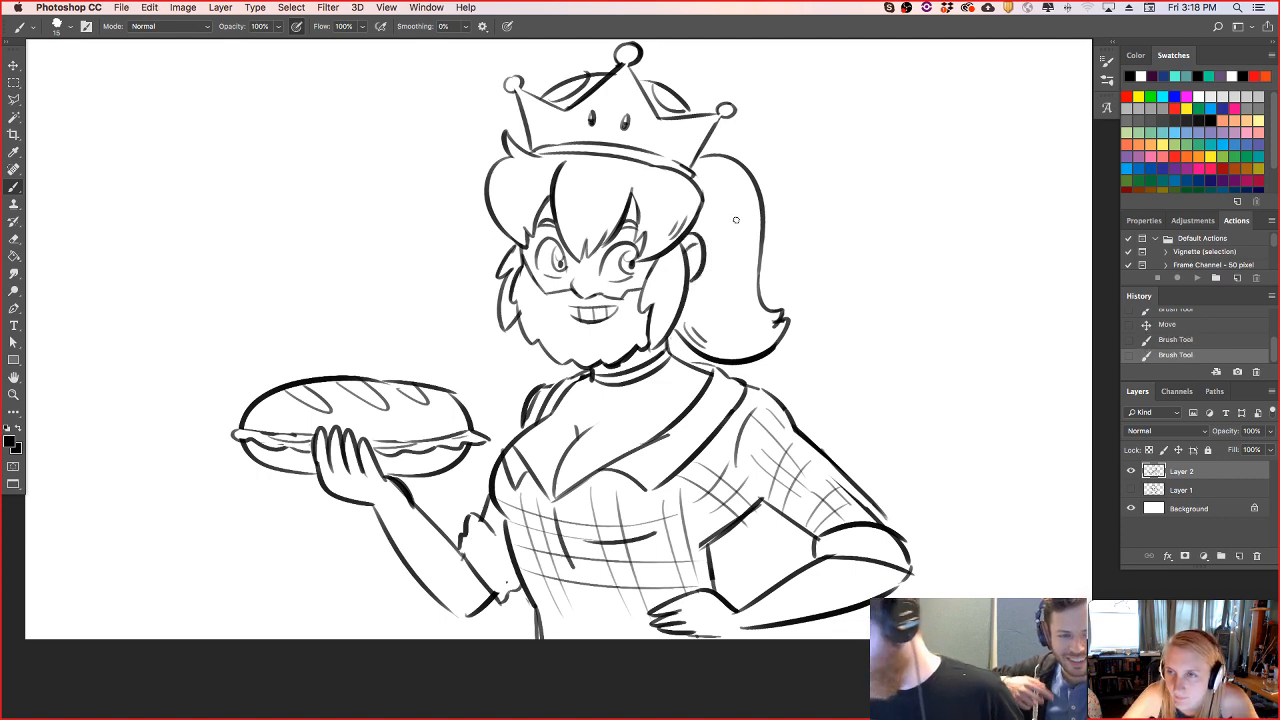
{"action": "left_click_drag", "start_coordinate": [505, 232], "coordinate": [502, 258]}
{"action": "key", "text": "super+z"}
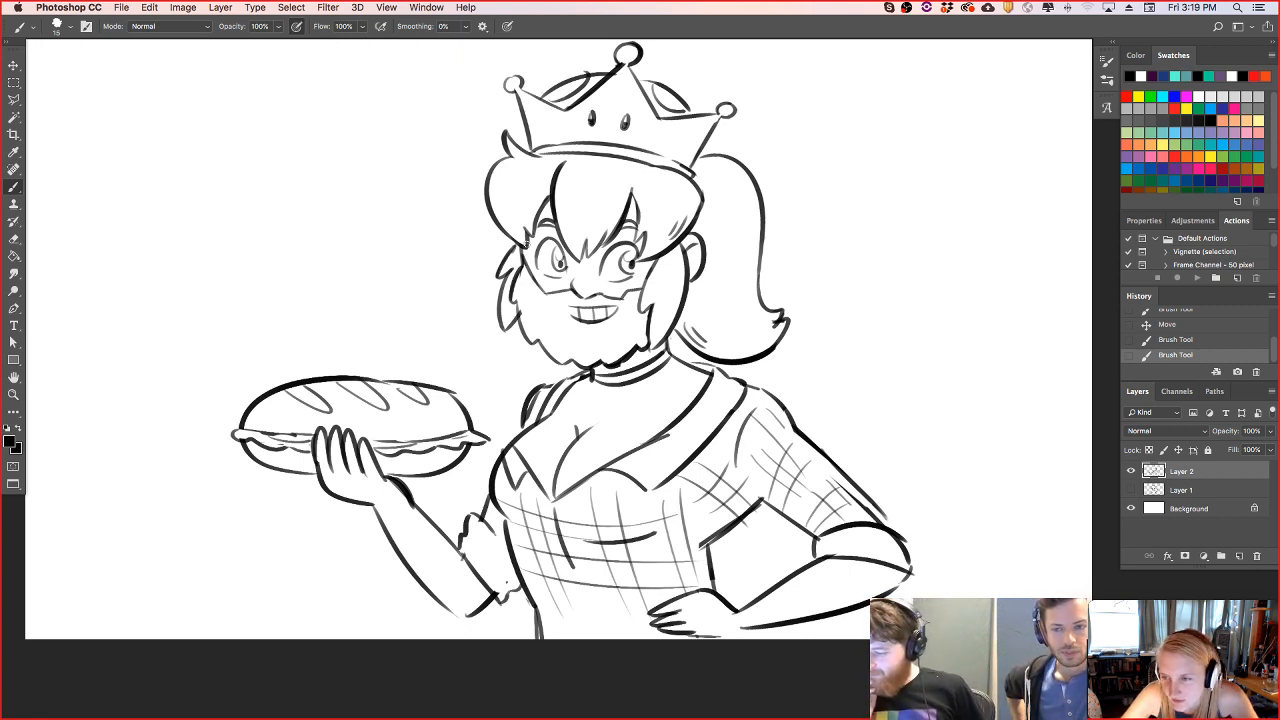
{"action": "left_click_drag", "start_coordinate": [487, 527], "coordinate": [504, 580]}
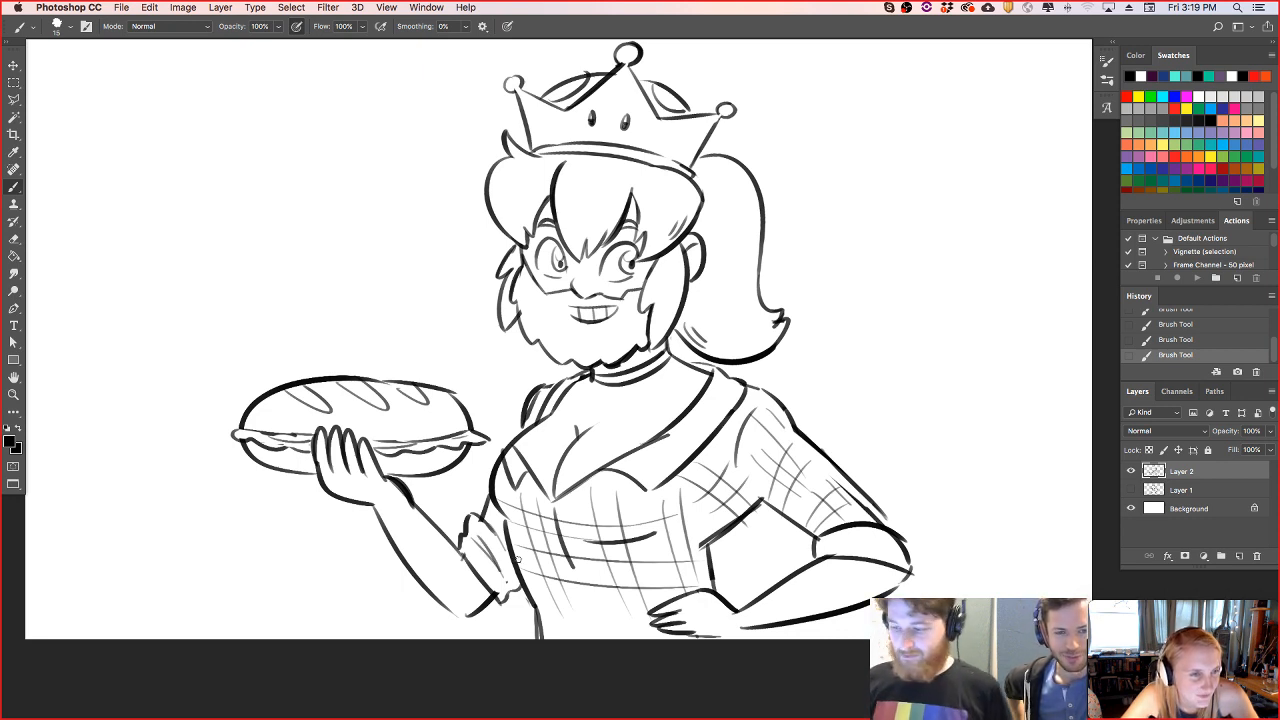
- Draw scalloped cloud-like outlines behind the character on both sides, and clean up the left sideburn with the eraser
{"action": "left_click_drag", "start_coordinate": [55, 410], "coordinate": [168, 393]}
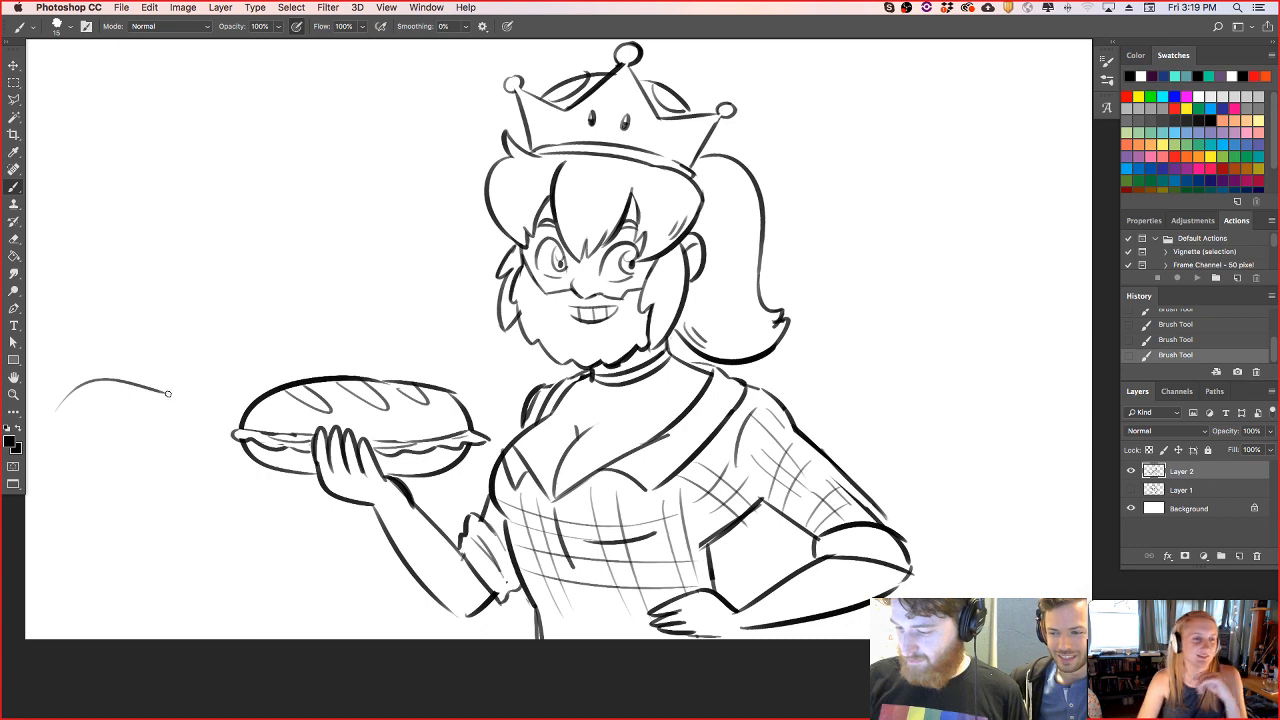
{"action": "key", "text": "super+z"}
{"action": "mouse_move", "coordinate": [45, 425]}
{"action": "left_mouse_down"}
{"action": "mouse_move", "coordinate": [193, 390]}
{"action": "mouse_move", "coordinate": [344, 297]}
{"action": "left_mouse_up"}
{"action": "key", "text": "super+z"}
{"action": "left_click_drag", "start_coordinate": [196, 389], "coordinate": [380, 317]}
{"action": "key", "text": "super+z"}
{"action": "mouse_move", "coordinate": [195, 389]}
{"action": "left_mouse_down"}
{"action": "mouse_move", "coordinate": [372, 318]}
{"action": "mouse_move", "coordinate": [467, 226]}
{"action": "left_mouse_up"}
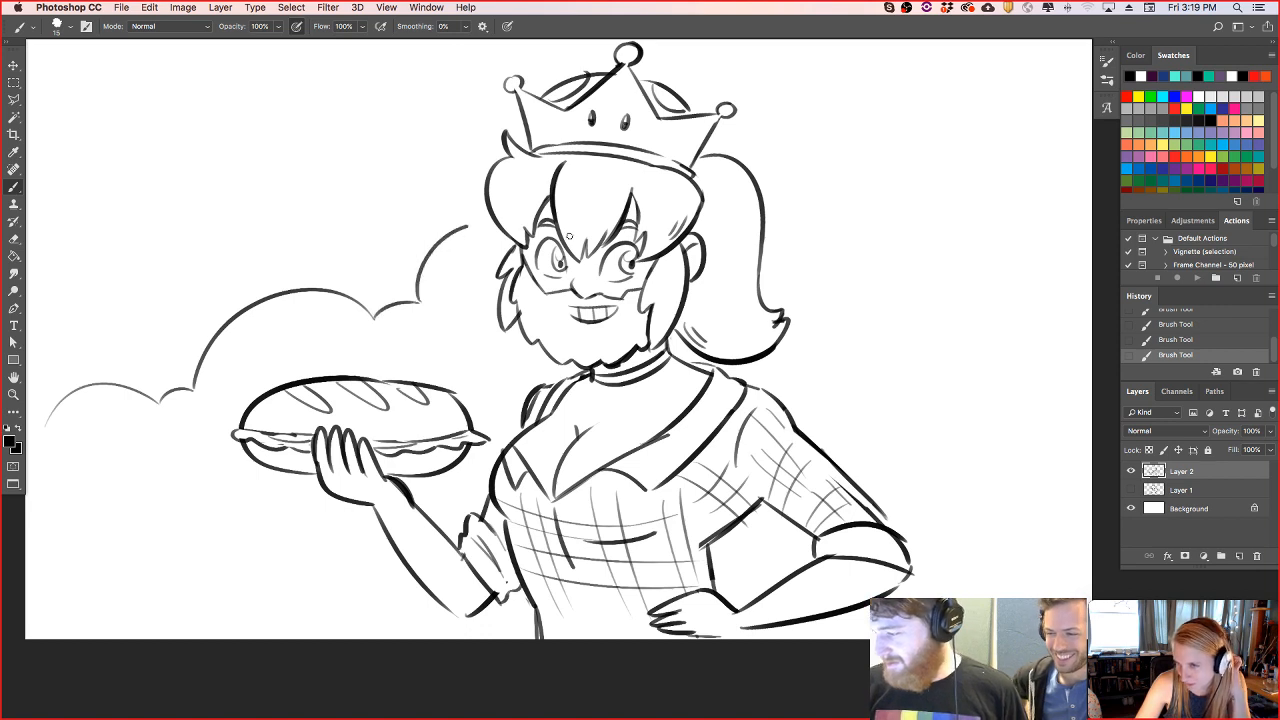
{"action": "mouse_move", "coordinate": [782, 216]}
{"action": "left_mouse_down"}
{"action": "mouse_move", "coordinate": [853, 311]}
{"action": "mouse_move", "coordinate": [1092, 320]}
{"action": "left_mouse_up"}
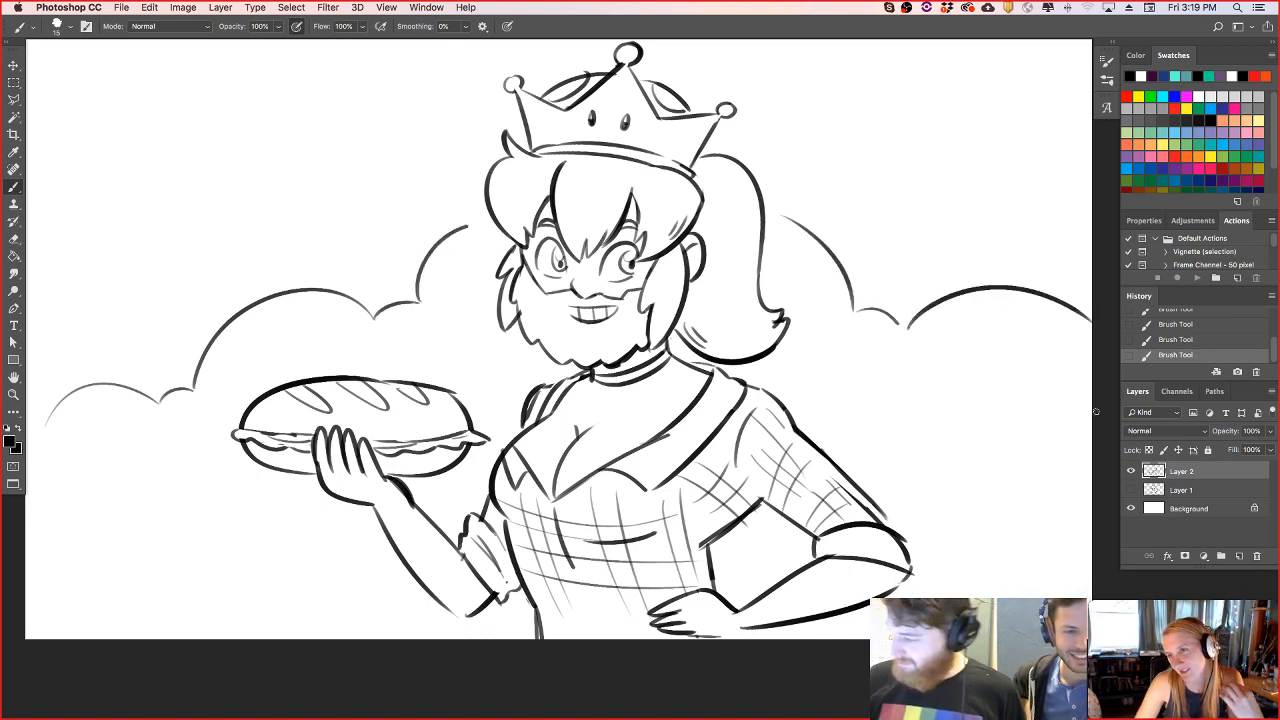
{"action": "left_click_drag", "start_coordinate": [525, 305], "coordinate": [534, 320]}
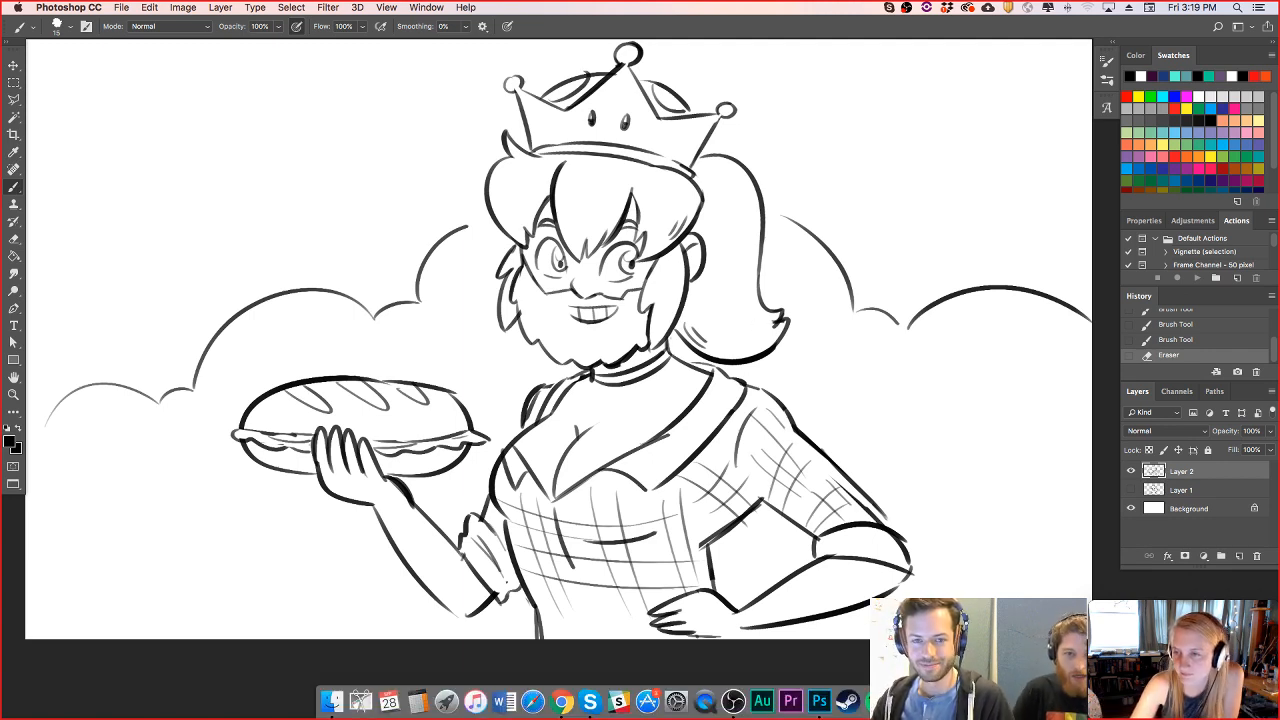
- Preview the drawing without the interface panels, hide Layer 2 and add a new empty layer above it
{"action": "key", "text": "Tab"}
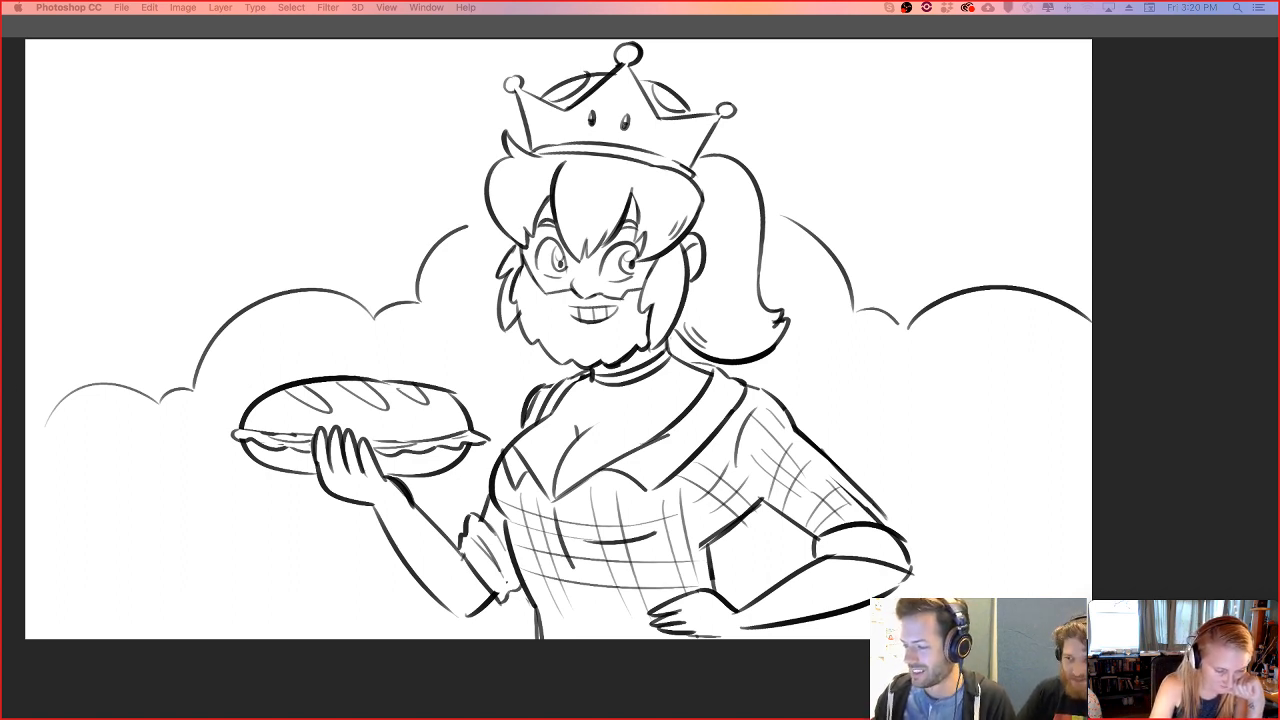
{"action": "key", "text": "Tab"}
{"action": "left_click", "coordinate": [1132, 472]}
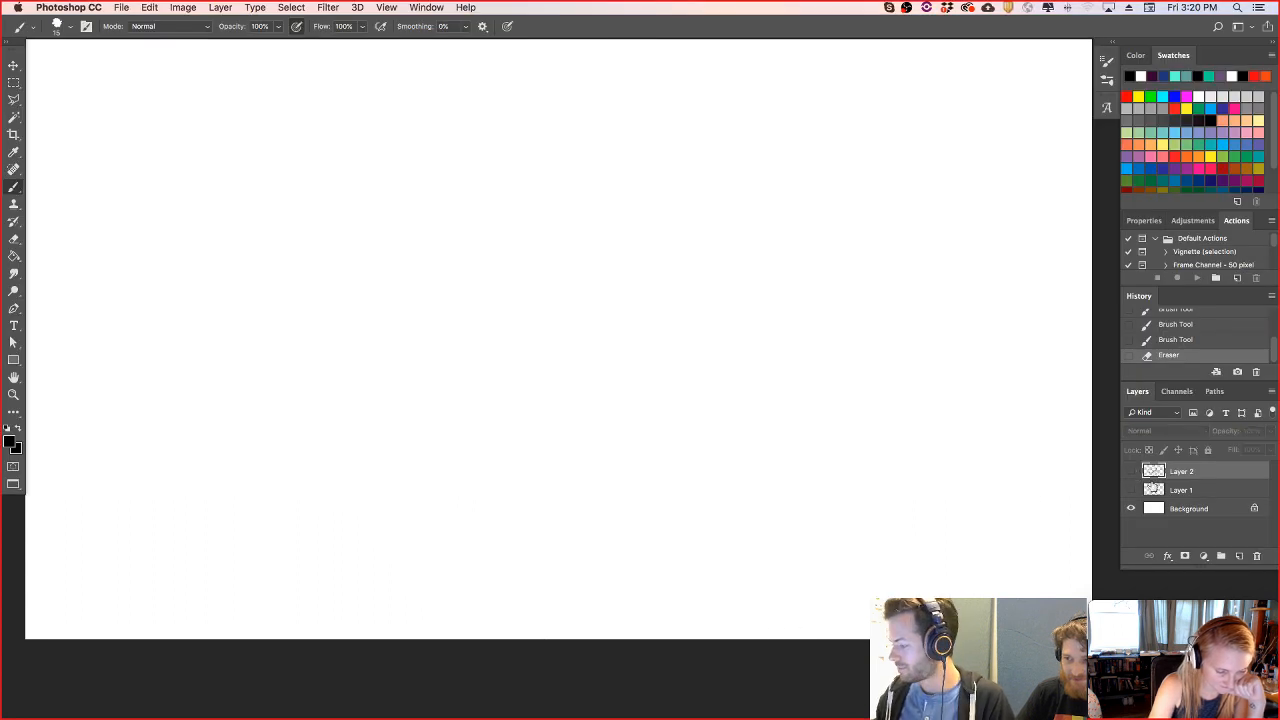
{"action": "left_click", "coordinate": [1240, 556]}
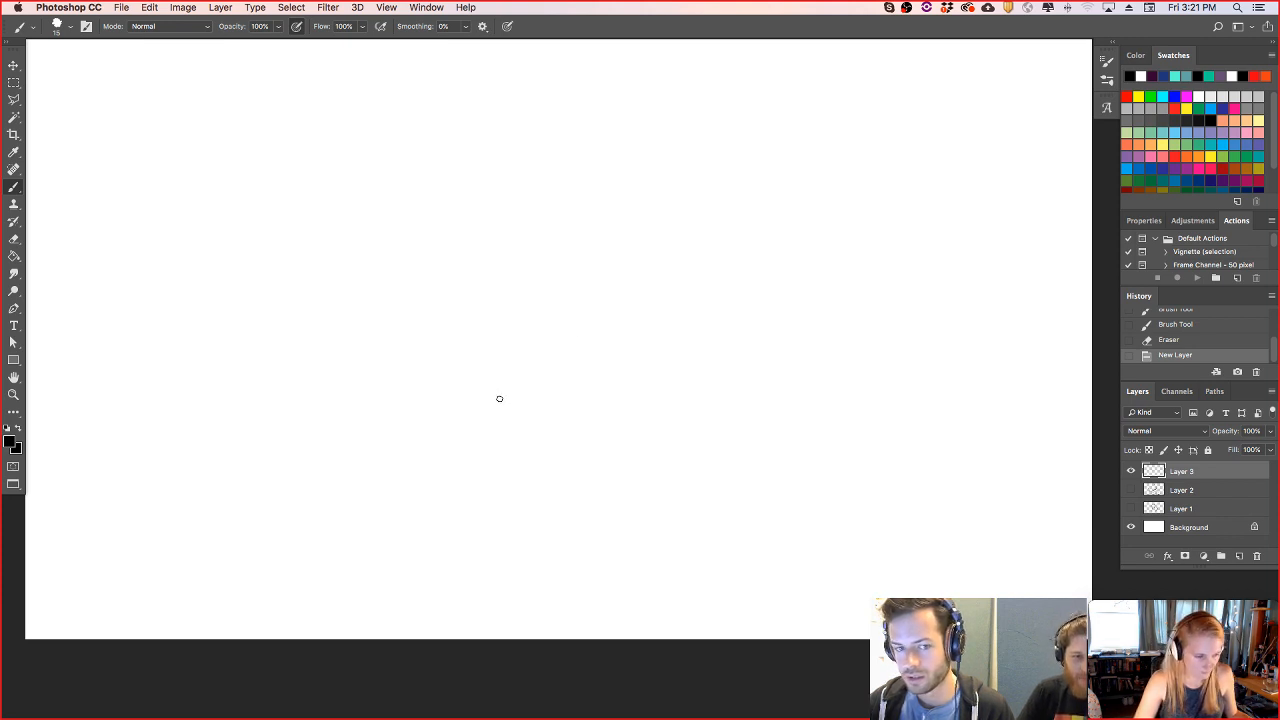
- Draw a large egg-shaped head outline in the upper middle of the canvas with the Brush
{"action": "mouse_move", "coordinate": [556, 382]}
{"action": "left_mouse_down"}
{"action": "mouse_move", "coordinate": [430, 233]}
{"action": "mouse_move", "coordinate": [549, 163]}
{"action": "mouse_move", "coordinate": [617, 340]}
{"action": "mouse_move", "coordinate": [542, 389]}
{"action": "left_mouse_up"}
{"action": "key", "text": "super+z"}
{"action": "left_click_drag", "start_coordinate": [612, 298], "coordinate": [538, 391]}
{"action": "key", "text": "super+z"}
{"action": "left_click_drag", "start_coordinate": [612, 306], "coordinate": [540, 388]}
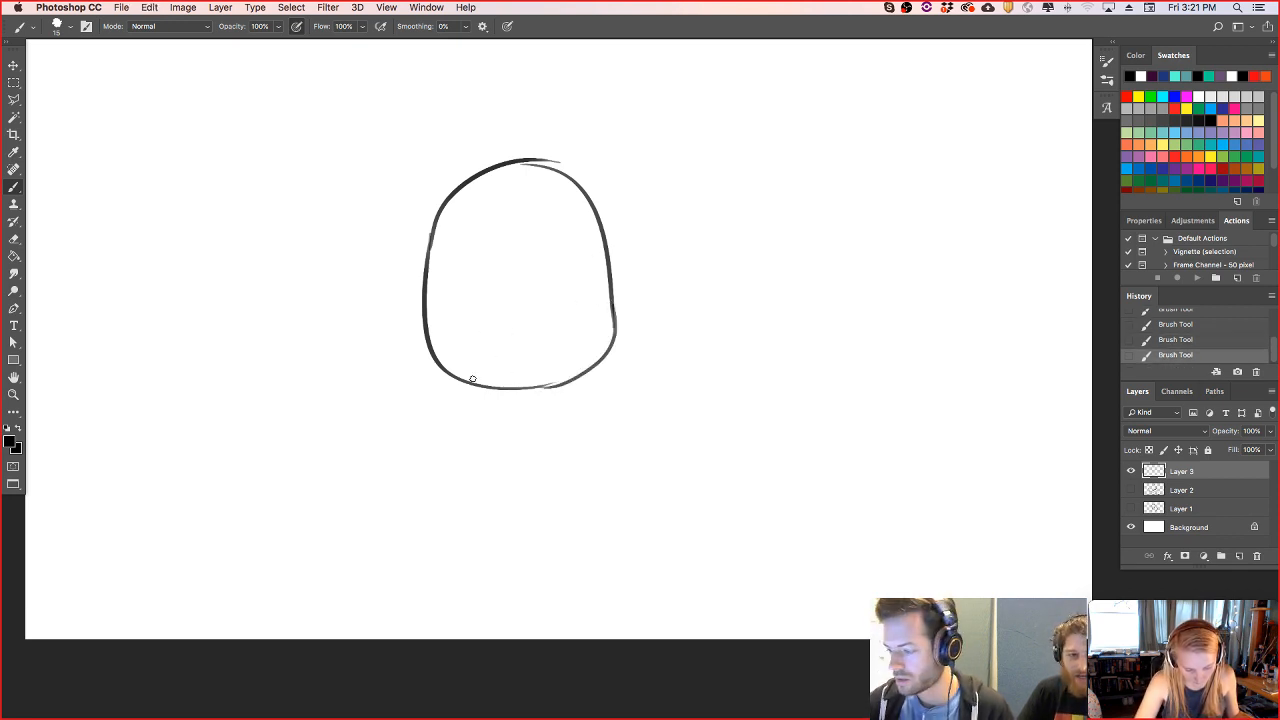
- Draw a smaller pear-shaped body below the head, its narrow upper end overlapping the chin
{"action": "left_click_drag", "start_coordinate": [448, 434], "coordinate": [490, 522]}
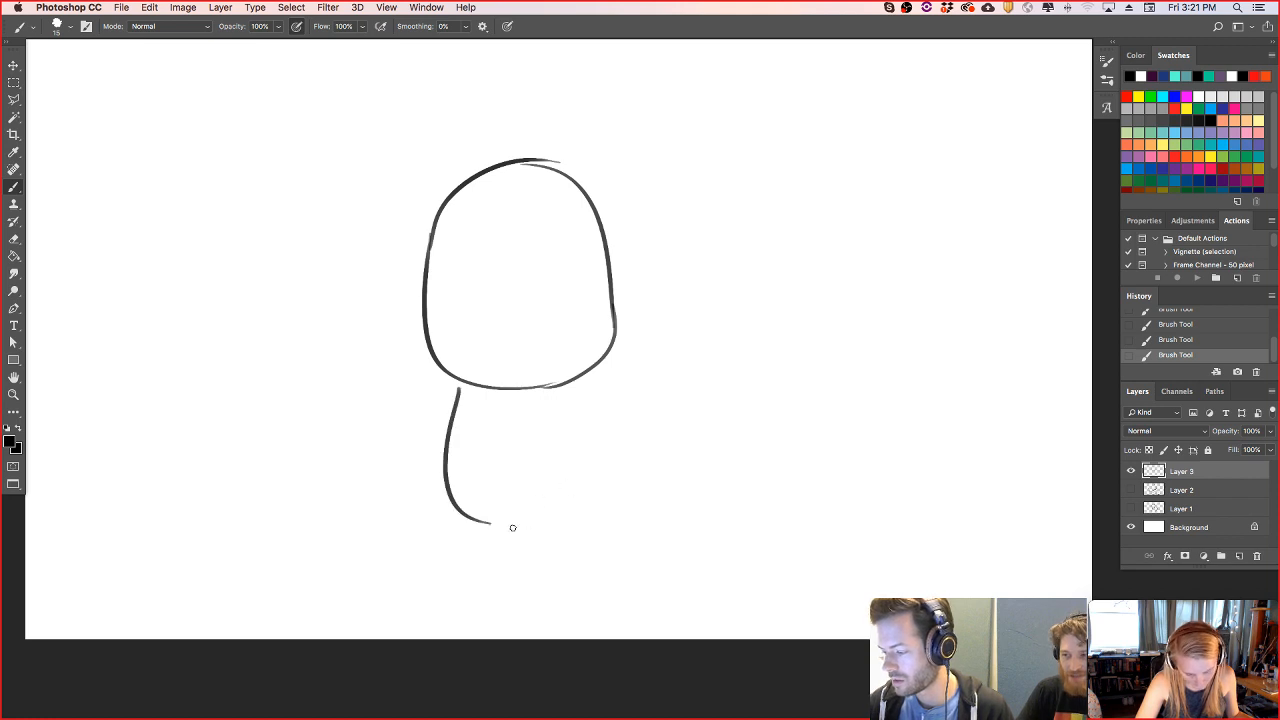
{"action": "key", "text": "ctrl+z"}
{"action": "left_click_drag", "start_coordinate": [471, 370], "coordinate": [535, 520]}
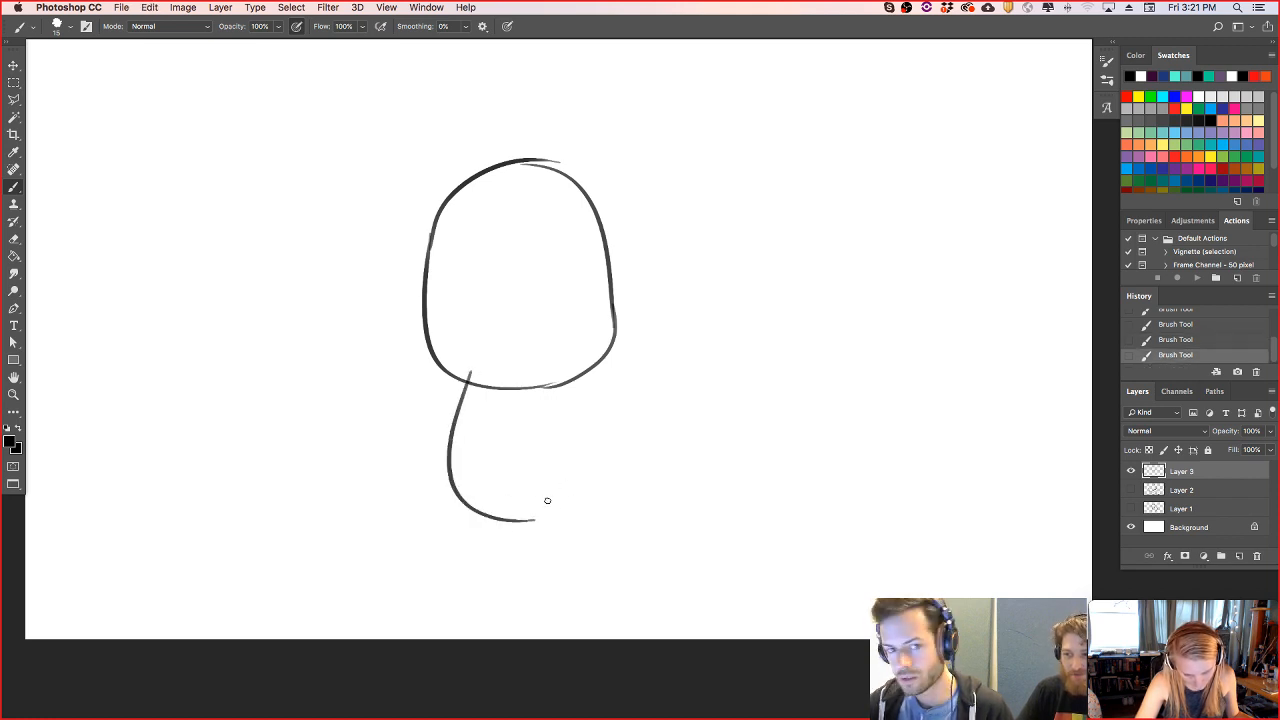
{"action": "left_click_drag", "start_coordinate": [548, 518], "coordinate": [560, 360]}
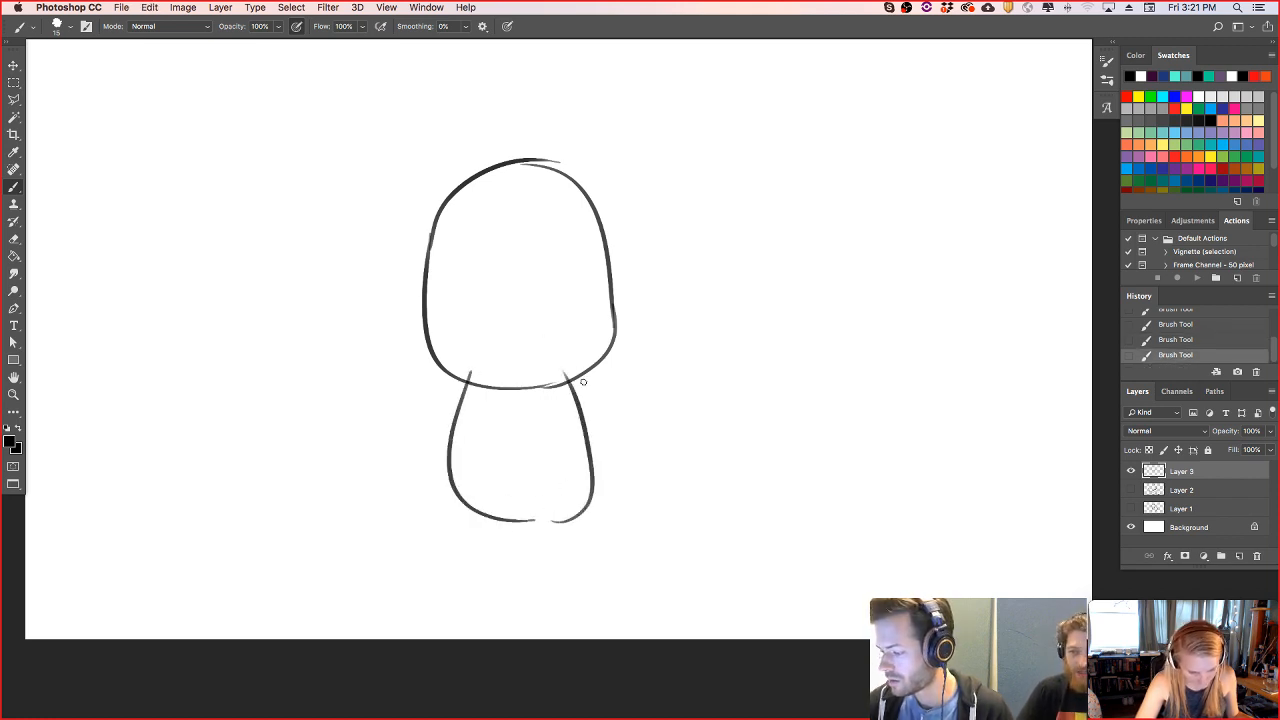
{"action": "key", "text": "ctrl+z"}
{"action": "left_click_drag", "start_coordinate": [545, 518], "coordinate": [561, 358]}
{"action": "left_click_drag", "start_coordinate": [479, 368], "coordinate": [562, 358]}
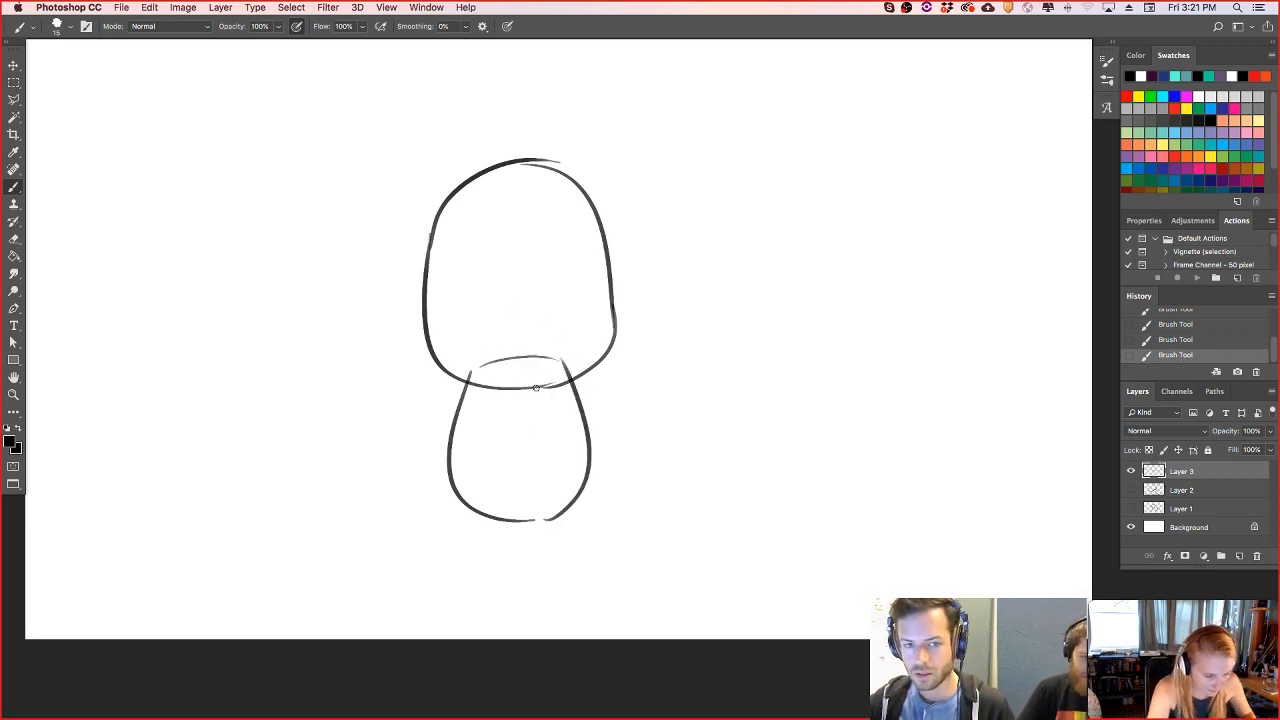
- Draw the side lines of two short legs below the body
{"action": "left_click_drag", "start_coordinate": [473, 513], "coordinate": [491, 564]}
{"action": "left_click_drag", "start_coordinate": [511, 521], "coordinate": [512, 567]}
{"action": "key", "text": "super+z"}
{"action": "mouse_move", "coordinate": [511, 520]}
{"action": "left_mouse_down"}
{"action": "mouse_move", "coordinate": [512, 567]}
{"action": "mouse_move", "coordinate": [537, 565]}
{"action": "left_mouse_up"}
{"action": "left_click_drag", "start_coordinate": [572, 500], "coordinate": [558, 567]}
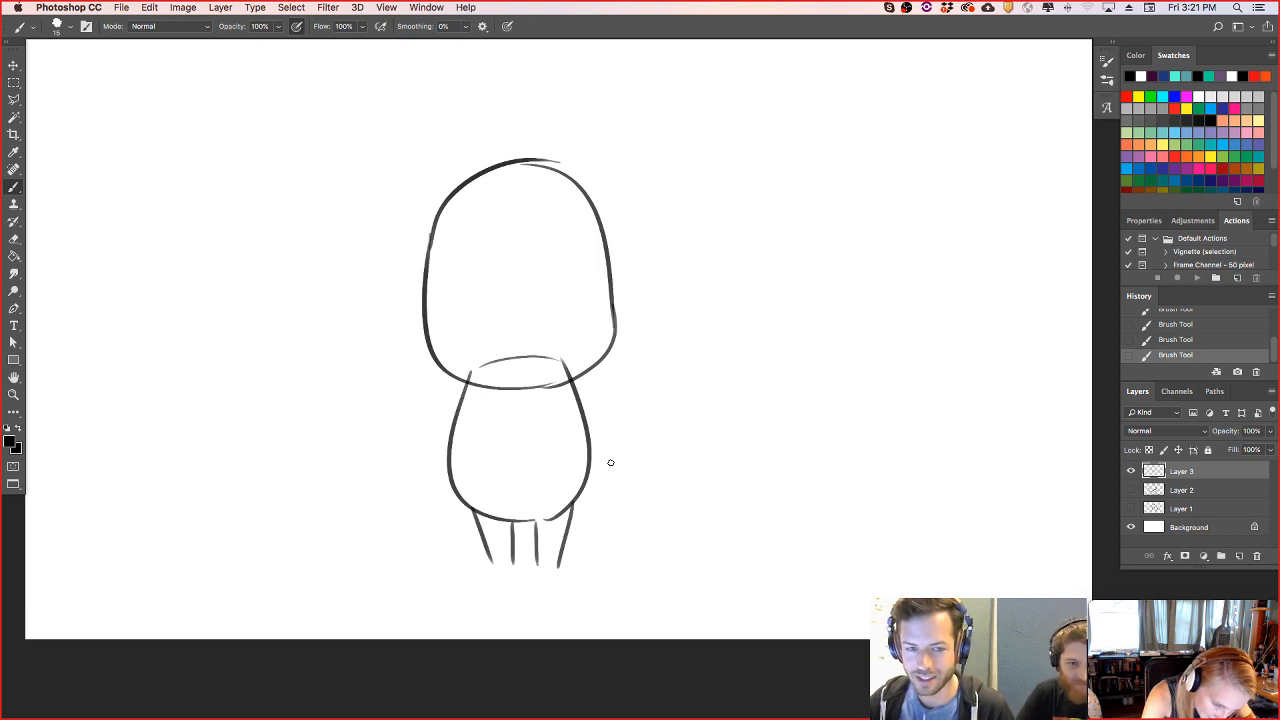
- Draw the left arm bent upward with a rounded hand, and the right arm bent with its hand on the hip
{"action": "left_click_drag", "start_coordinate": [460, 375], "coordinate": [416, 418]}
{"action": "key", "text": "super+z"}
{"action": "mouse_move", "coordinate": [470, 374]}
{"action": "left_mouse_down"}
{"action": "mouse_move", "coordinate": [414, 420]}
{"action": "mouse_move", "coordinate": [420, 452]}
{"action": "mouse_move", "coordinate": [394, 407]}
{"action": "left_mouse_up"}
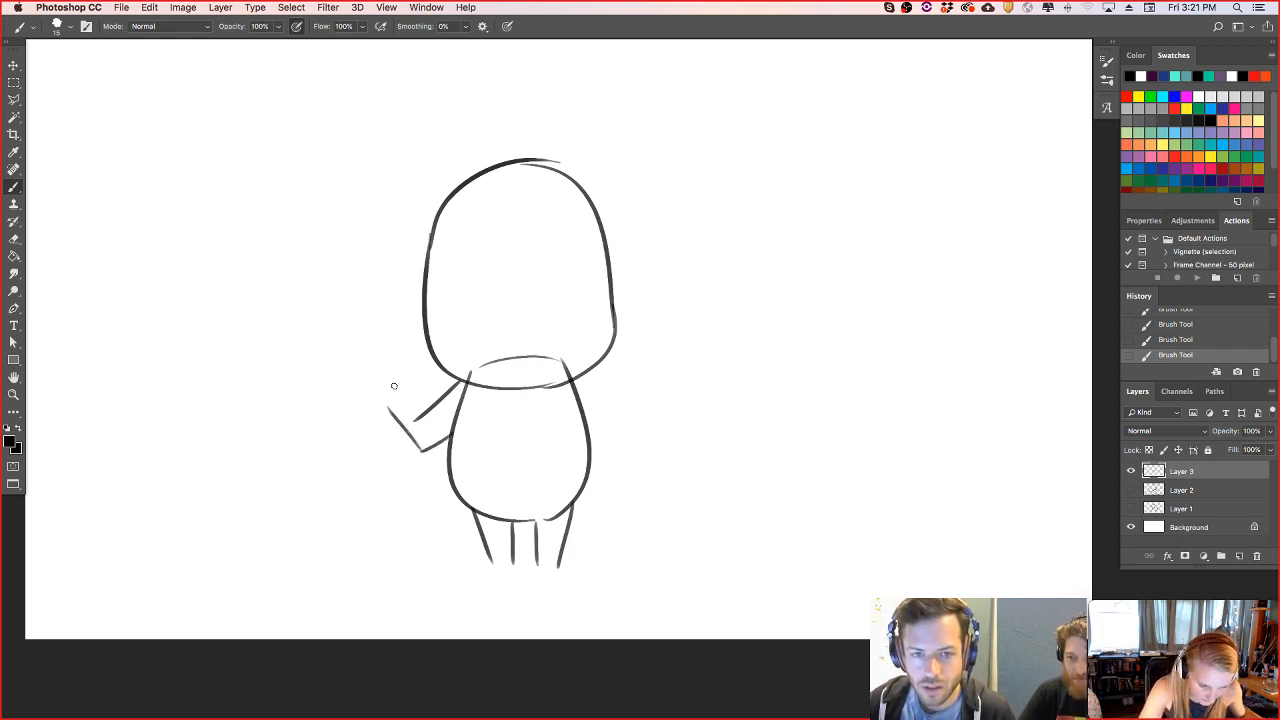
{"action": "left_click_drag", "start_coordinate": [390, 407], "coordinate": [436, 411]}
{"action": "mouse_move", "coordinate": [580, 376]}
{"action": "left_mouse_down"}
{"action": "mouse_move", "coordinate": [643, 440]}
{"action": "mouse_move", "coordinate": [592, 472]}
{"action": "left_mouse_up"}
{"action": "mouse_move", "coordinate": [578, 411]}
{"action": "left_mouse_down"}
{"action": "mouse_move", "coordinate": [608, 431]}
{"action": "mouse_move", "coordinate": [584, 456]}
{"action": "mouse_move", "coordinate": [601, 479]}
{"action": "mouse_move", "coordinate": [575, 388]}
{"action": "left_mouse_up"}
{"action": "key", "text": "super+z"}
- Erase the body lines overlapping the inside of the head and the line crossing the left shoulder
{"action": "key", "text": "e"}
{"action": "mouse_move", "coordinate": [471, 373]}
{"action": "left_mouse_down"}
{"action": "mouse_move", "coordinate": [574, 360]}
{"action": "mouse_move", "coordinate": [577, 386]}
{"action": "mouse_move", "coordinate": [546, 388]}
{"action": "left_mouse_up"}
{"action": "key", "text": "b"}
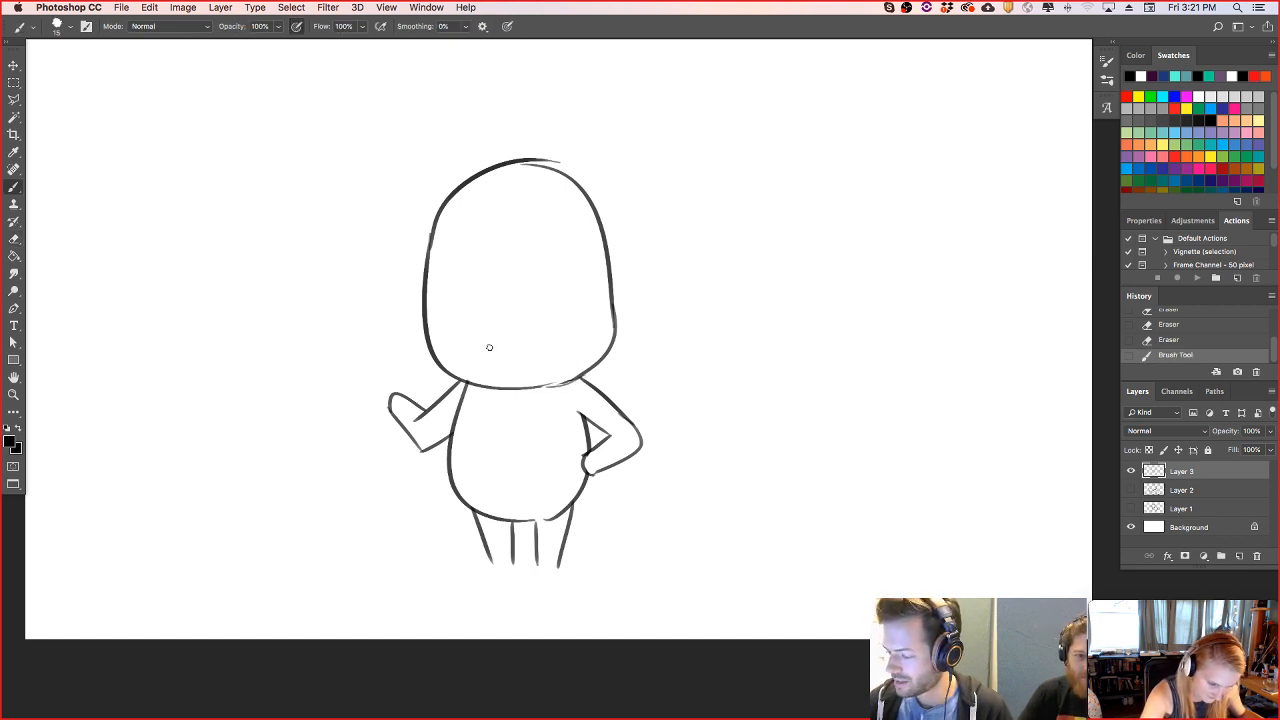
{"action": "key", "text": "e"}
{"action": "left_click_drag", "start_coordinate": [450, 430], "coordinate": [466, 392]}
{"action": "key", "text": "super+z"}
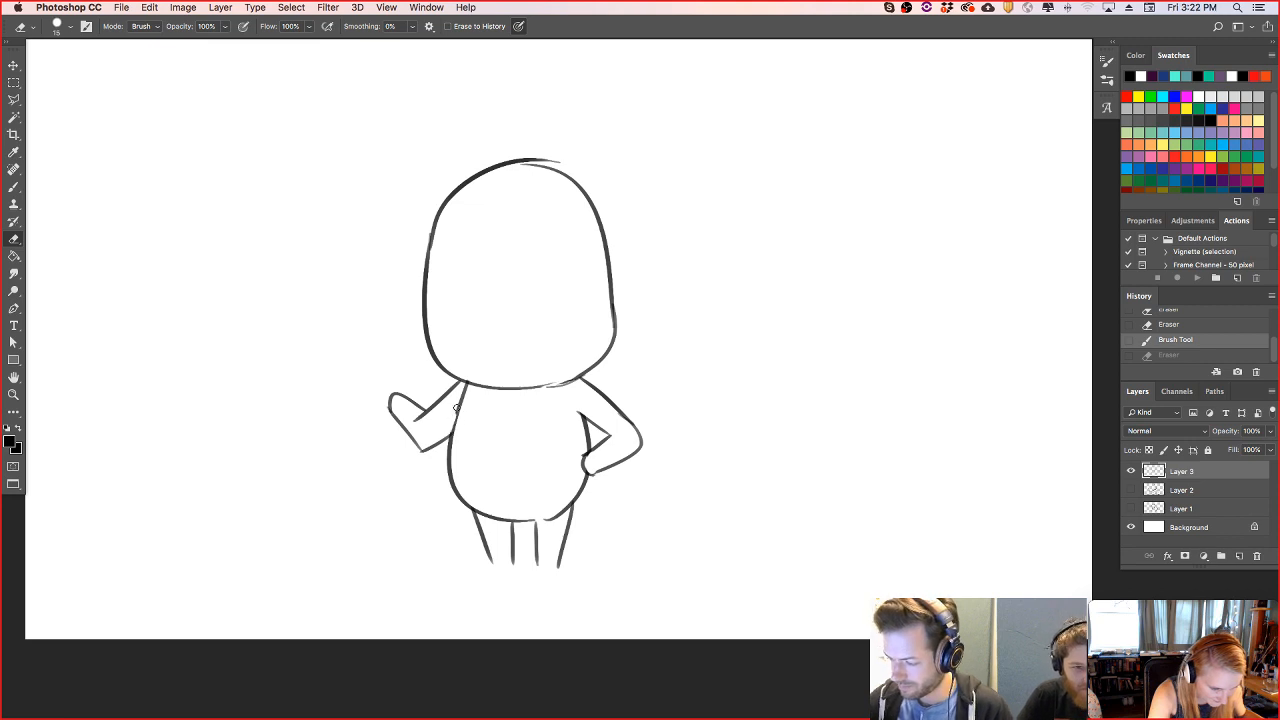
{"action": "left_click_drag", "start_coordinate": [463, 399], "coordinate": [469, 385]}
- Rework the left forearm and elbow into a softer bend and close the gap in the body's lower edge
{"action": "mouse_move", "coordinate": [391, 419]}
{"action": "left_mouse_down"}
{"action": "mouse_move", "coordinate": [385, 388]}
{"action": "mouse_move", "coordinate": [413, 446]}
{"action": "mouse_move", "coordinate": [438, 448]}
{"action": "mouse_move", "coordinate": [426, 453]}
{"action": "left_mouse_up"}
{"action": "key", "text": "b"}
{"action": "key", "text": "e"}
{"action": "key", "text": "b"}
{"action": "key", "text": "super+z"}
{"action": "key", "text": "e"}
{"action": "mouse_move", "coordinate": [556, 525]}
{"action": "left_mouse_down"}
{"action": "mouse_move", "coordinate": [548, 518]}
{"action": "mouse_move", "coordinate": [569, 509]}
{"action": "mouse_move", "coordinate": [552, 515]}
{"action": "left_mouse_up"}
{"action": "key", "text": "b"}
{"action": "key", "text": "super+z"}
{"action": "key", "text": "super+z"}
{"action": "key", "text": "super+z"}
{"action": "key", "text": "e"}
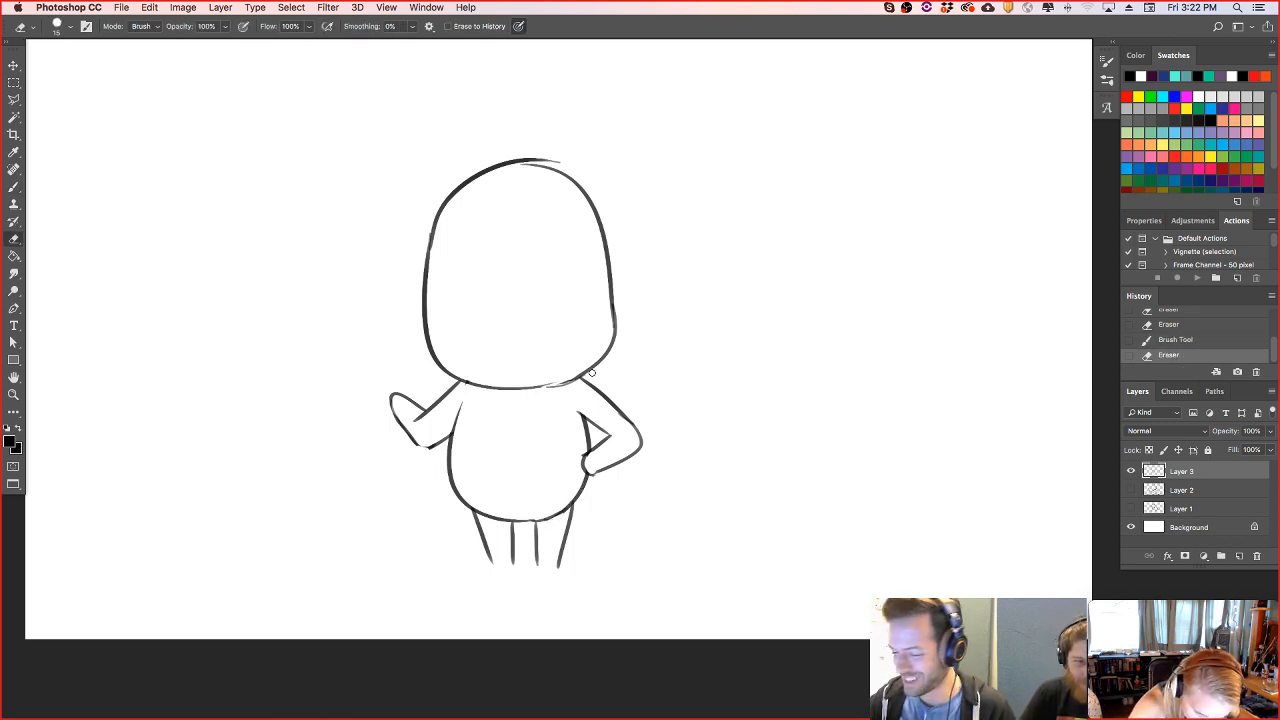
- Draw two feet pointing outward at the ends of the legs and trim their outlines with the Eraser
{"action": "key", "text": "b"}
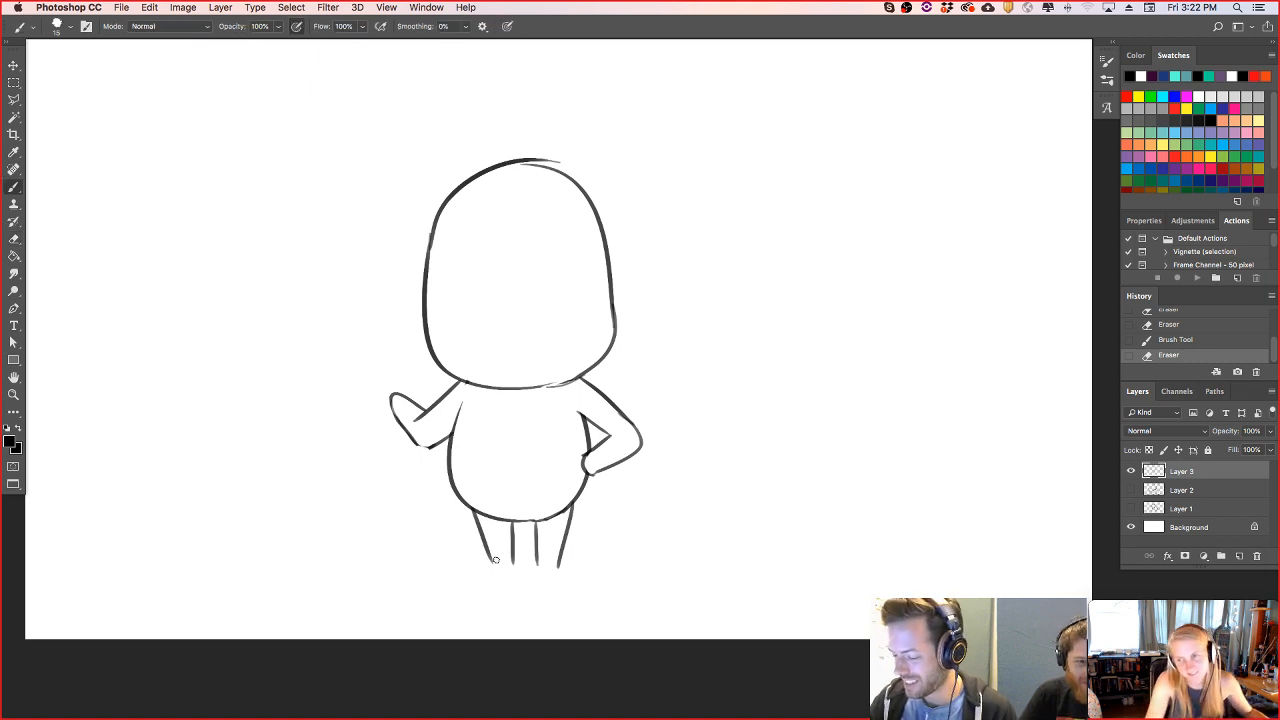
{"action": "mouse_move", "coordinate": [466, 573]}
{"action": "left_mouse_down"}
{"action": "mouse_move", "coordinate": [507, 568]}
{"action": "mouse_move", "coordinate": [502, 589]}
{"action": "mouse_move", "coordinate": [517, 561]}
{"action": "mouse_move", "coordinate": [556, 586]}
{"action": "mouse_move", "coordinate": [571, 570]}
{"action": "mouse_move", "coordinate": [560, 566]}
{"action": "mouse_move", "coordinate": [584, 577]}
{"action": "mouse_move", "coordinate": [558, 591]}
{"action": "mouse_move", "coordinate": [589, 562]}
{"action": "left_mouse_up"}
{"action": "key", "text": "e"}
{"action": "left_click", "coordinate": [592, 570]}
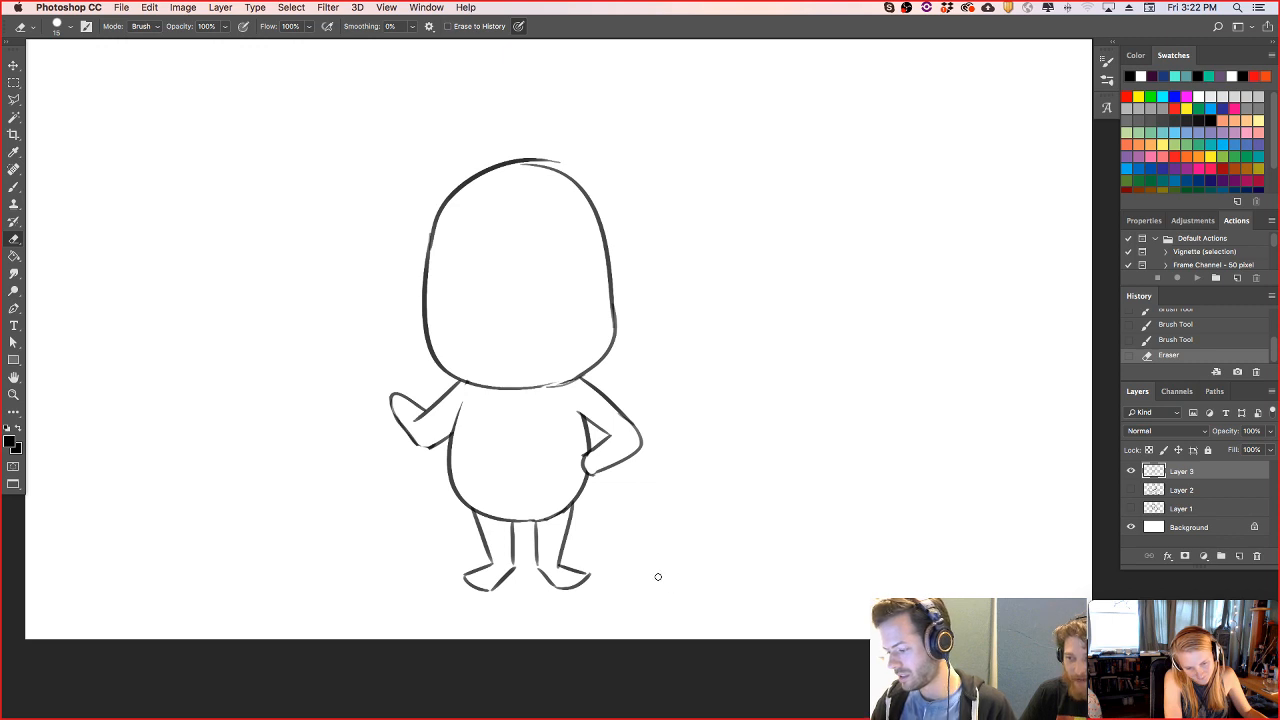
- Erase the body's lower curve where it crosses the tops of both legs
{"action": "left_click", "coordinate": [492, 517]}
{"action": "key", "text": "super+z"}
{"action": "left_click_drag", "start_coordinate": [498, 514], "coordinate": [571, 511]}
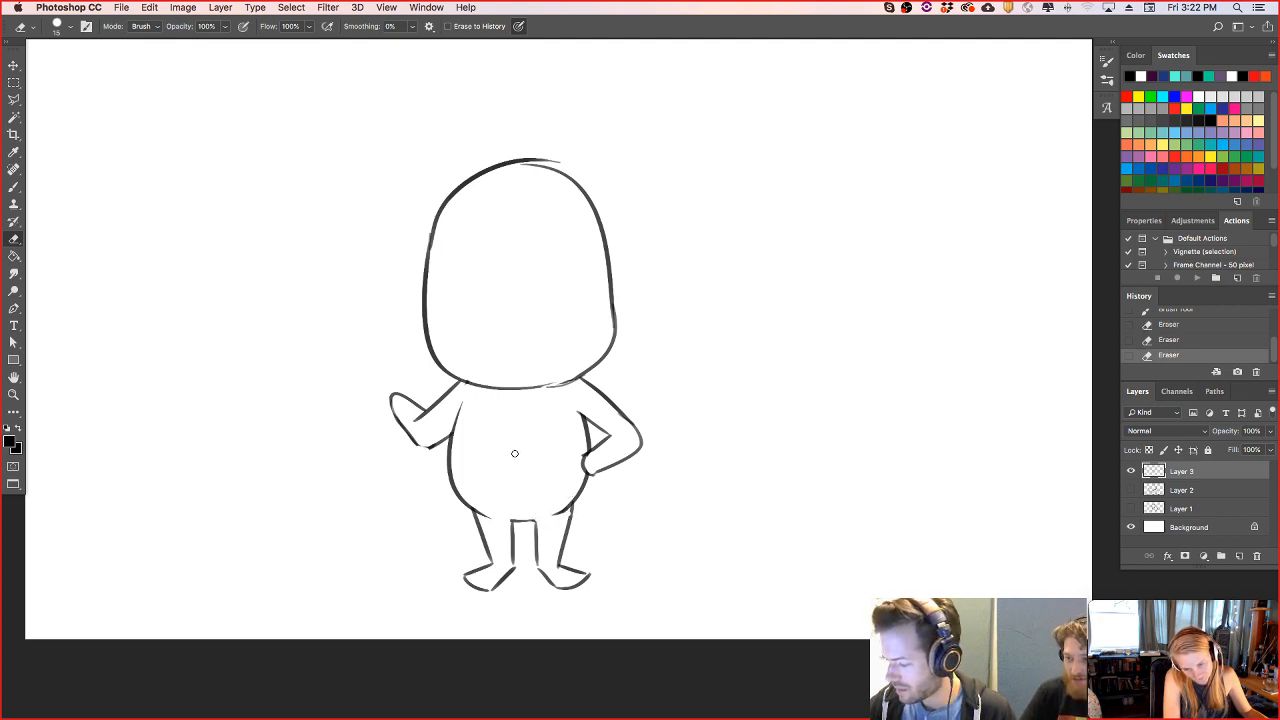
{"action": "mouse_move", "coordinate": [483, 518]}
{"action": "left_mouse_down"}
{"action": "mouse_move", "coordinate": [477, 508]}
{"action": "mouse_move", "coordinate": [556, 534]}
{"action": "left_mouse_up"}
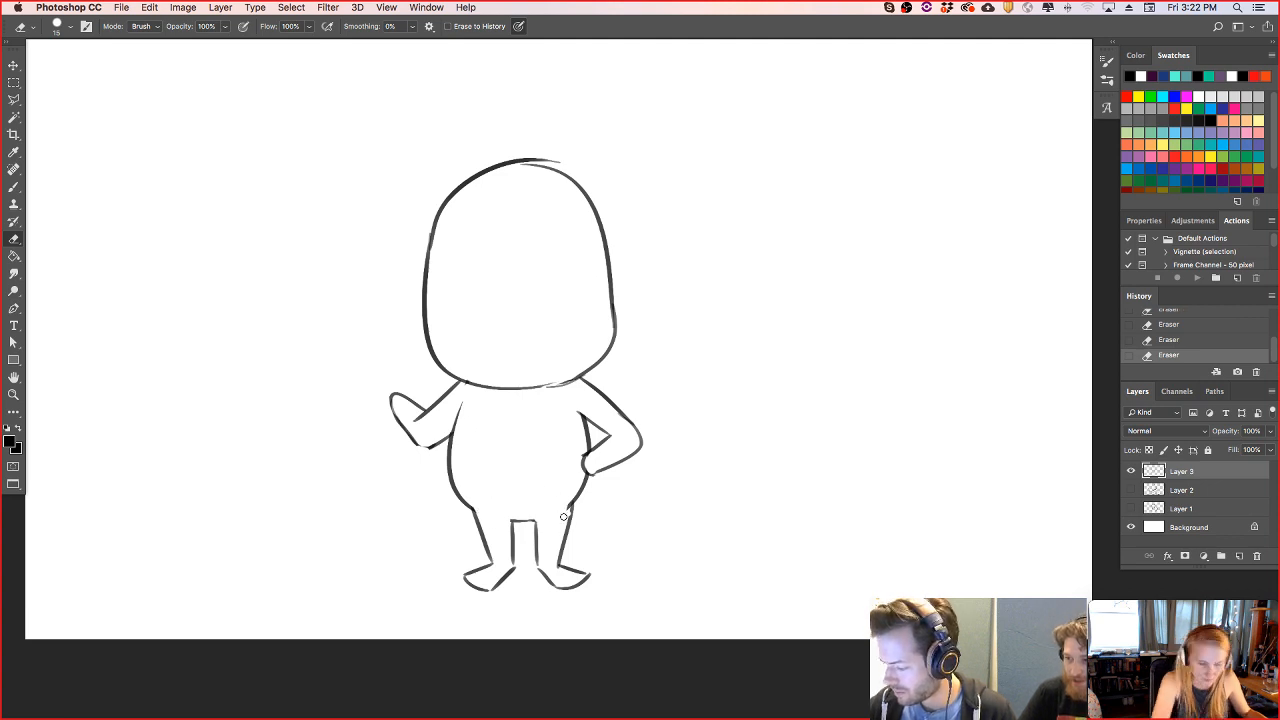
- Add toe lines to both feet, darken the outer right thigh, and erase the stray line at the hand on the hip
{"action": "key", "text": "b"}
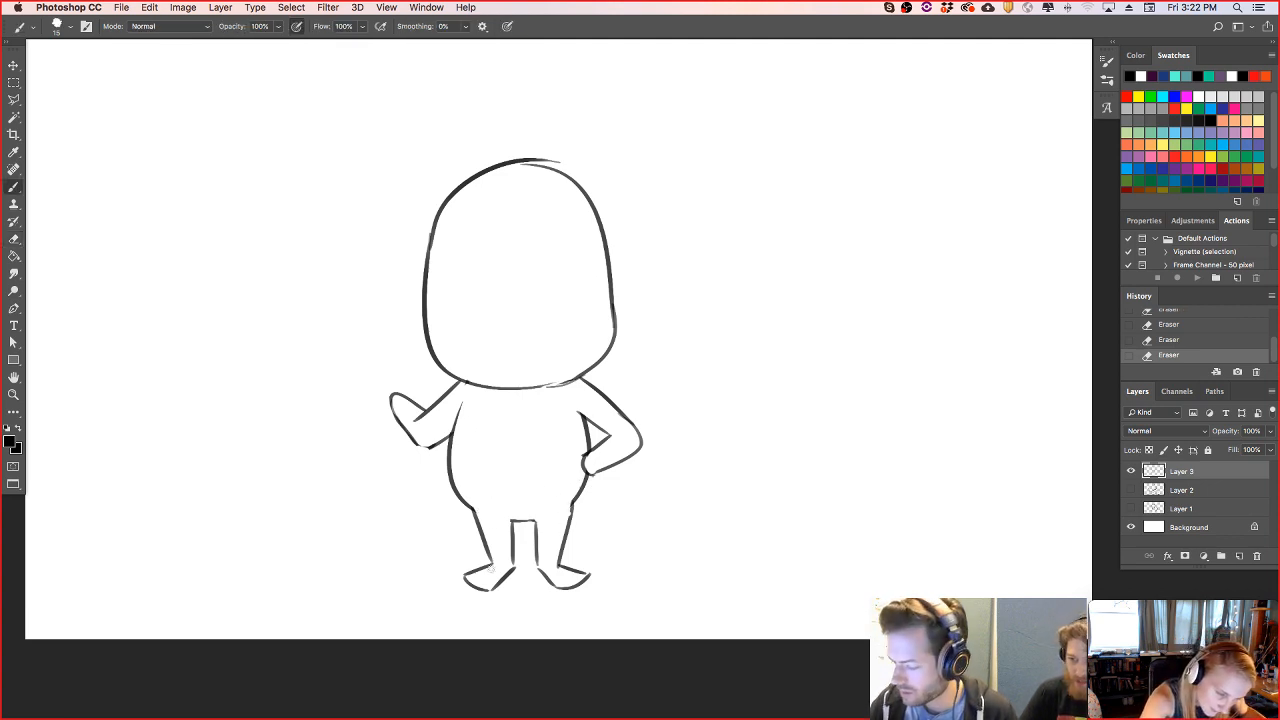
{"action": "left_click_drag", "start_coordinate": [490, 570], "coordinate": [465, 585]}
{"action": "left_click_drag", "start_coordinate": [577, 577], "coordinate": [567, 585]}
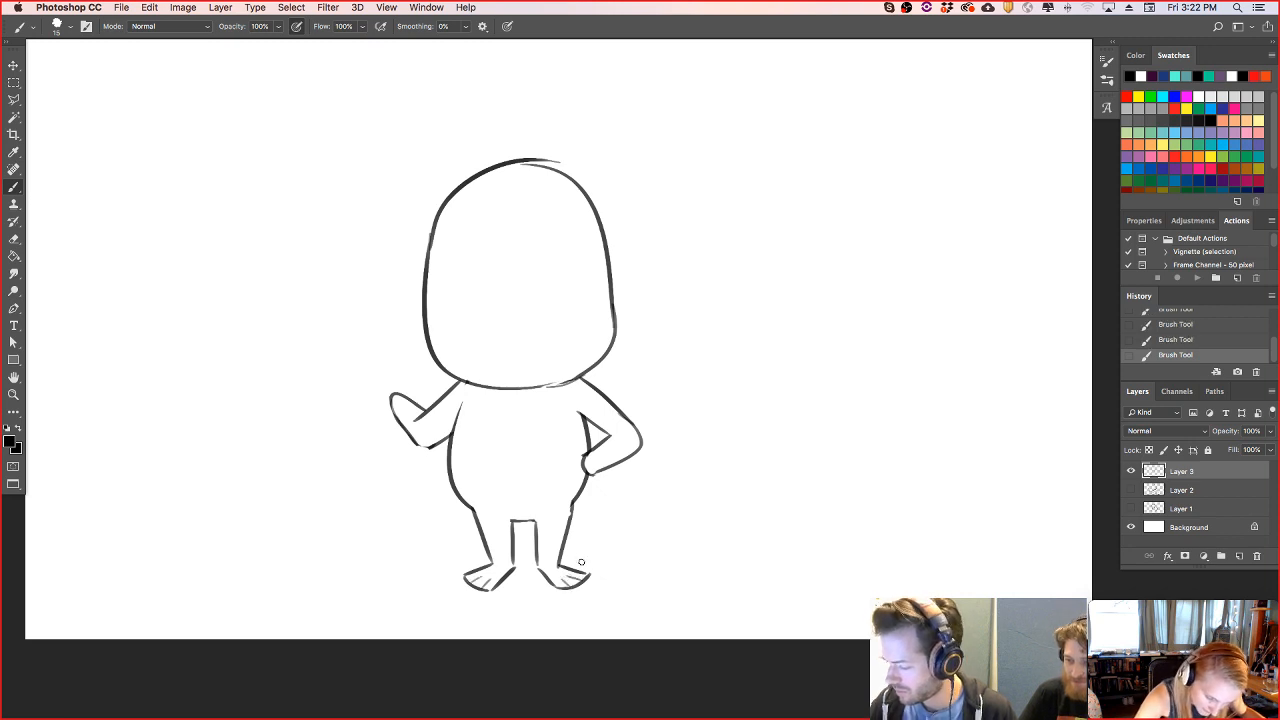
{"action": "left_click_drag", "start_coordinate": [573, 503], "coordinate": [568, 528]}
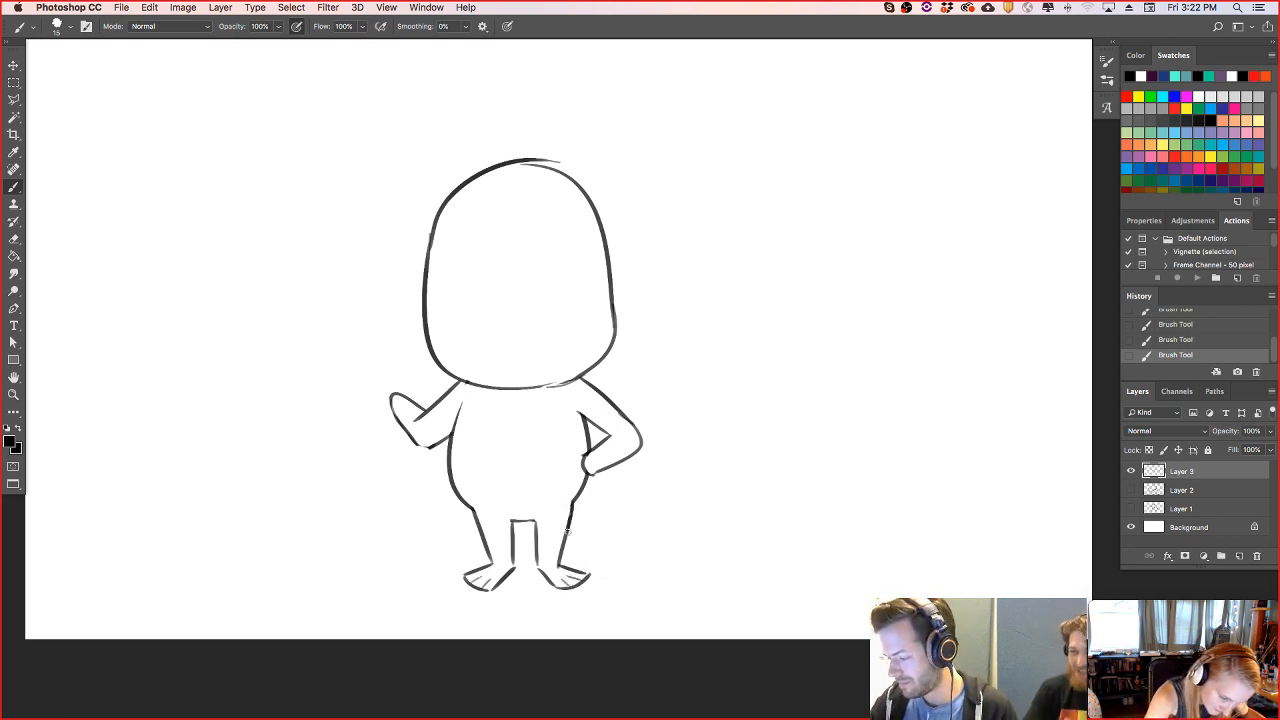
{"action": "key", "text": "e"}
{"action": "left_click_drag", "start_coordinate": [590, 452], "coordinate": [588, 460]}
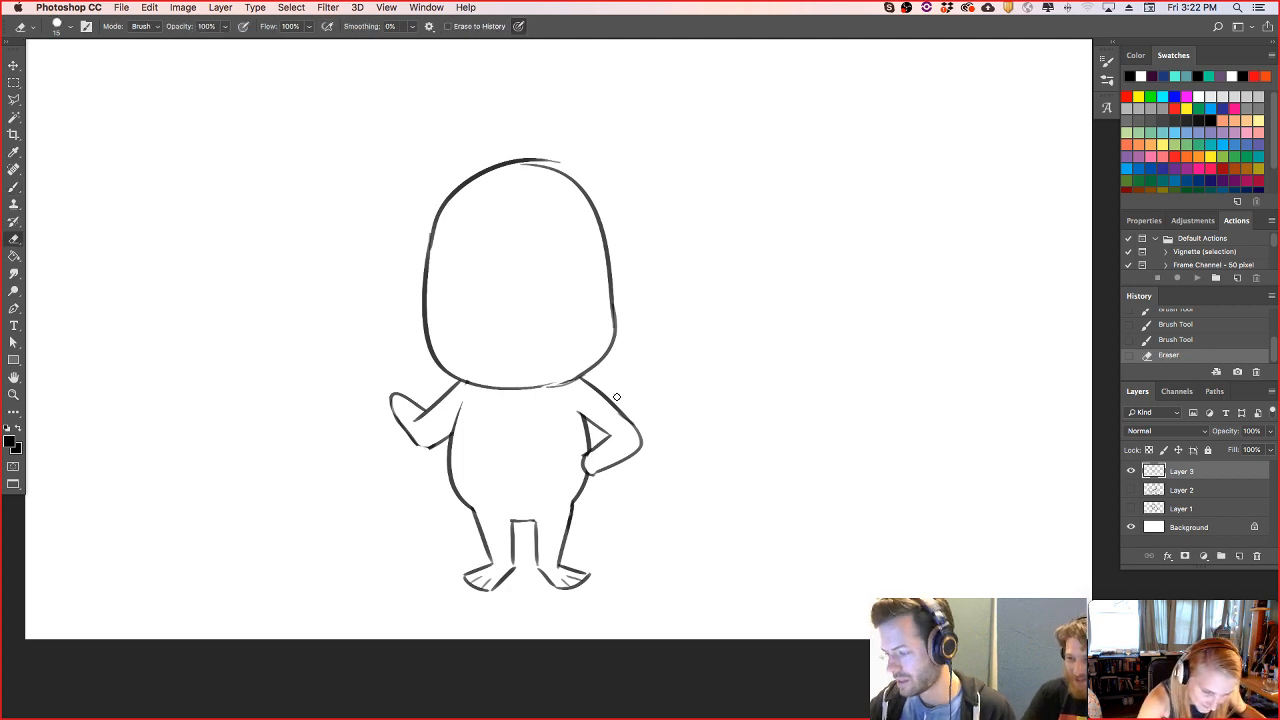
- Draw a downturned, pointed mouth low on the face and a small oval nose above it
{"action": "key", "text": "b"}
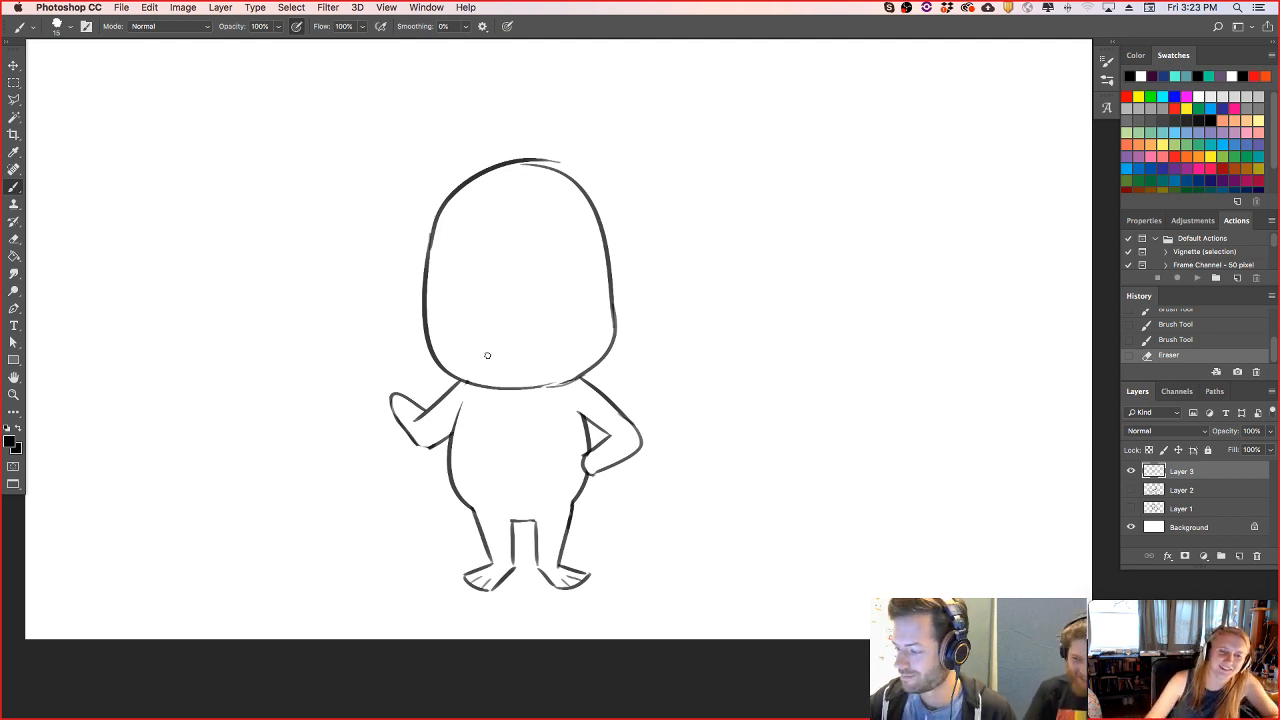
{"action": "mouse_move", "coordinate": [485, 345]}
{"action": "left_mouse_down"}
{"action": "mouse_move", "coordinate": [517, 316]}
{"action": "mouse_move", "coordinate": [555, 344]}
{"action": "left_mouse_up"}
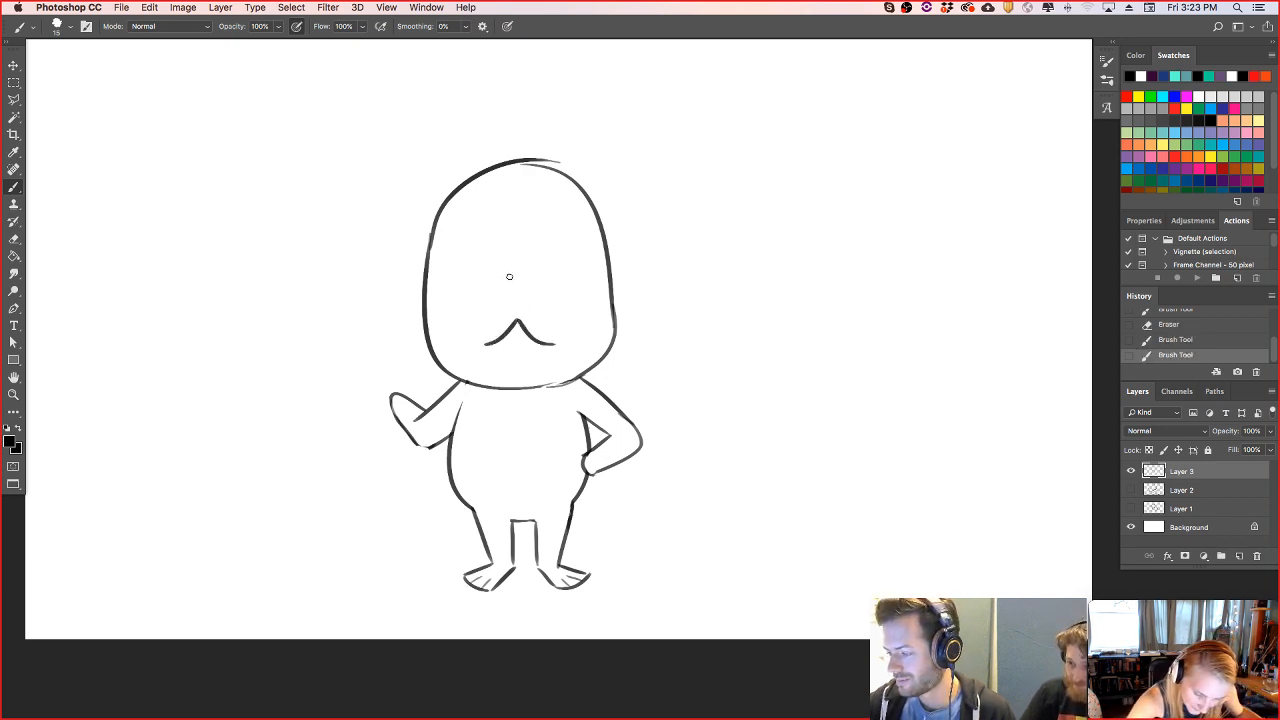
{"action": "mouse_move", "coordinate": [518, 275]}
{"action": "left_mouse_down"}
{"action": "mouse_move", "coordinate": [503, 266]}
{"action": "mouse_move", "coordinate": [527, 271]}
{"action": "left_mouse_up"}
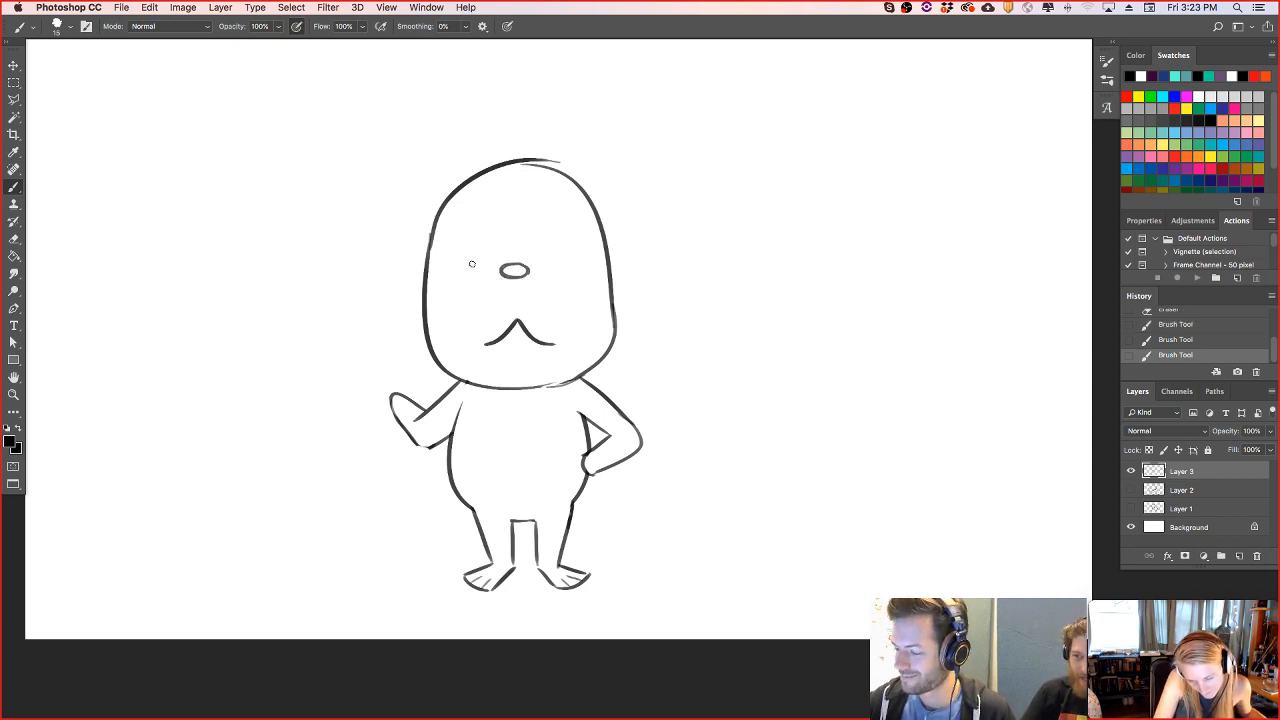
- Draw two round eyes on either side of the nose, redoing the strokes until they match
{"action": "mouse_move", "coordinate": [448, 253]}
{"action": "left_mouse_down"}
{"action": "mouse_move", "coordinate": [492, 242]}
{"action": "mouse_move", "coordinate": [441, 262]}
{"action": "mouse_move", "coordinate": [486, 272]}
{"action": "mouse_move", "coordinate": [491, 240]}
{"action": "left_mouse_up"}
{"action": "key", "text": "super+z"}
{"action": "key", "text": "super+z"}
{"action": "key", "text": "super+z"}
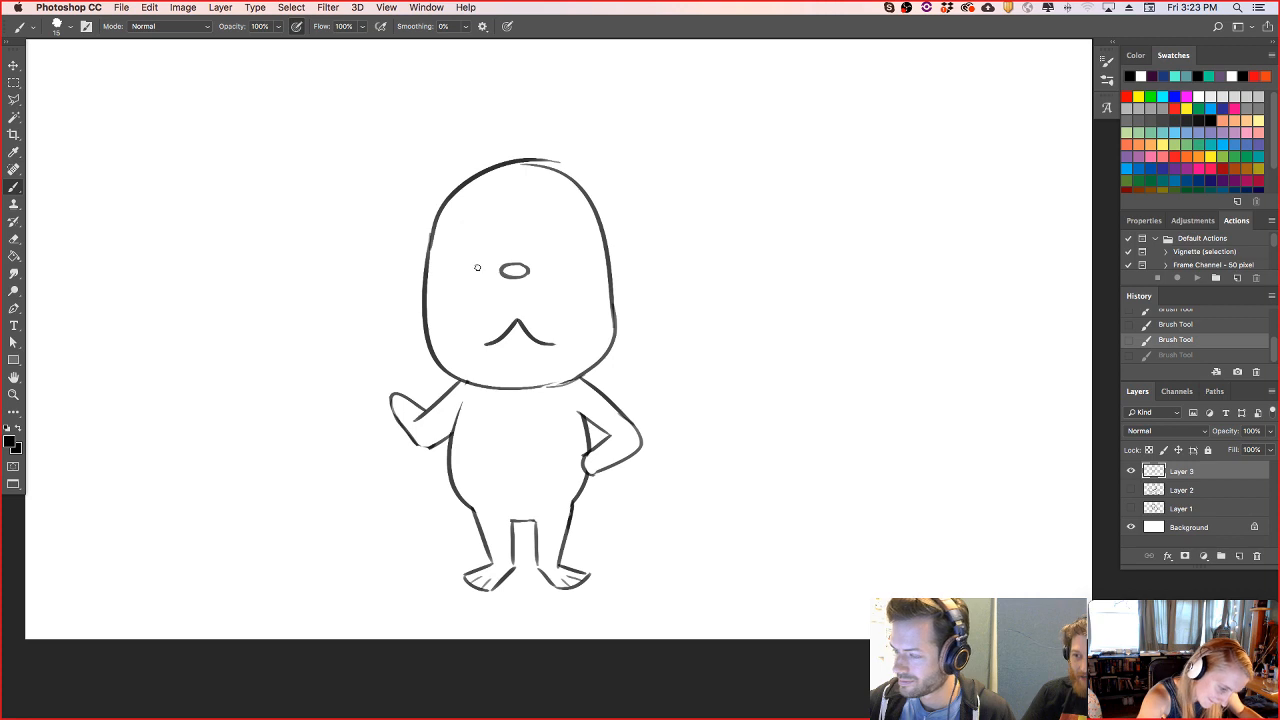
{"action": "mouse_move", "coordinate": [481, 259]}
{"action": "left_mouse_down"}
{"action": "mouse_move", "coordinate": [476, 234]}
{"action": "mouse_move", "coordinate": [490, 254]}
{"action": "mouse_move", "coordinate": [566, 276]}
{"action": "mouse_move", "coordinate": [546, 246]}
{"action": "mouse_move", "coordinate": [574, 234]}
{"action": "mouse_move", "coordinate": [572, 245]}
{"action": "left_mouse_up"}
{"action": "key", "text": "super+z"}
{"action": "key", "text": "super+z"}
{"action": "key", "text": "super+z"}
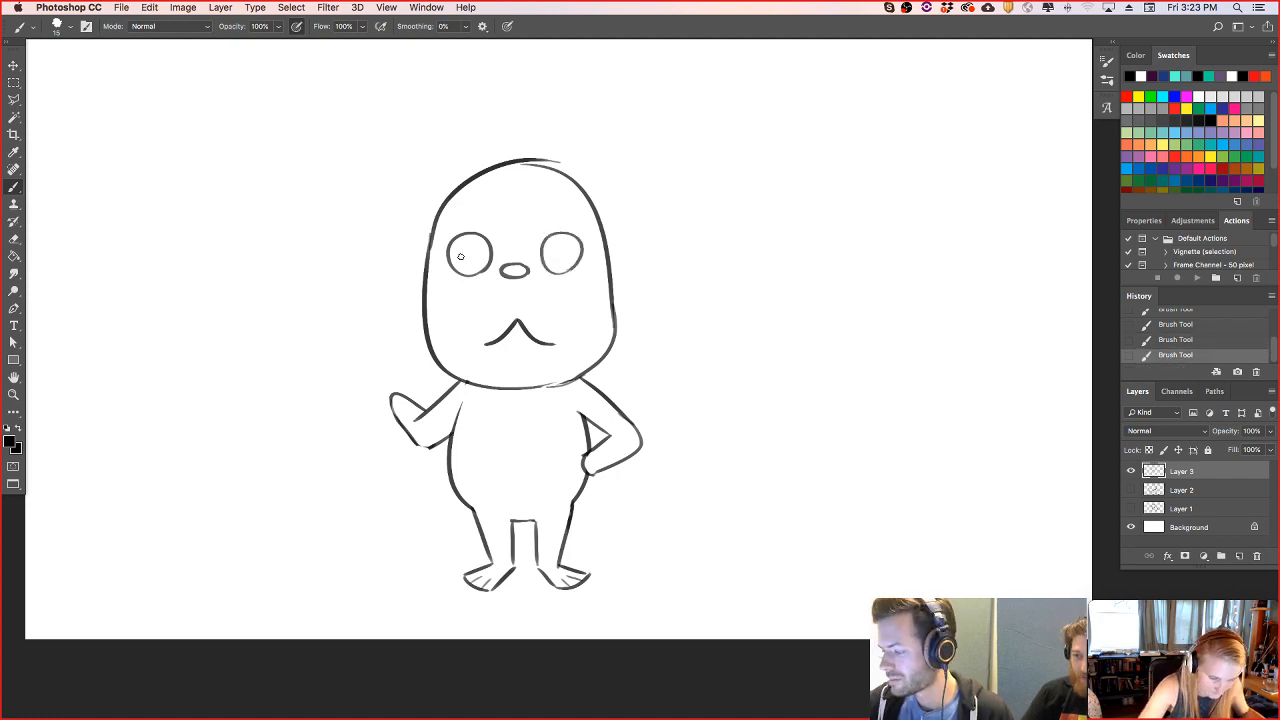
- Draw a straight eyelid line across each eye and a half-round iris beneath it
{"action": "left_click_drag", "start_coordinate": [448, 254], "coordinate": [491, 242]}
{"action": "key", "text": "super+z"}
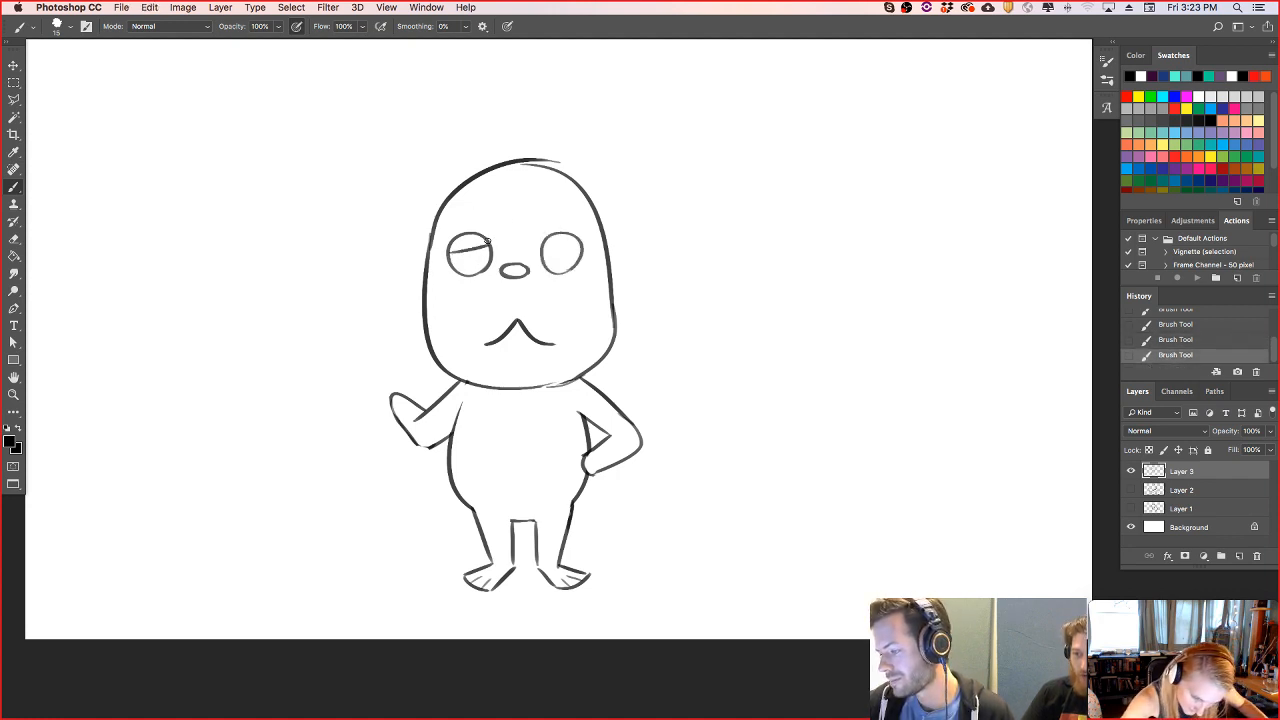
{"action": "key", "text": "super+z"}
{"action": "left_click_drag", "start_coordinate": [541, 245], "coordinate": [583, 244]}
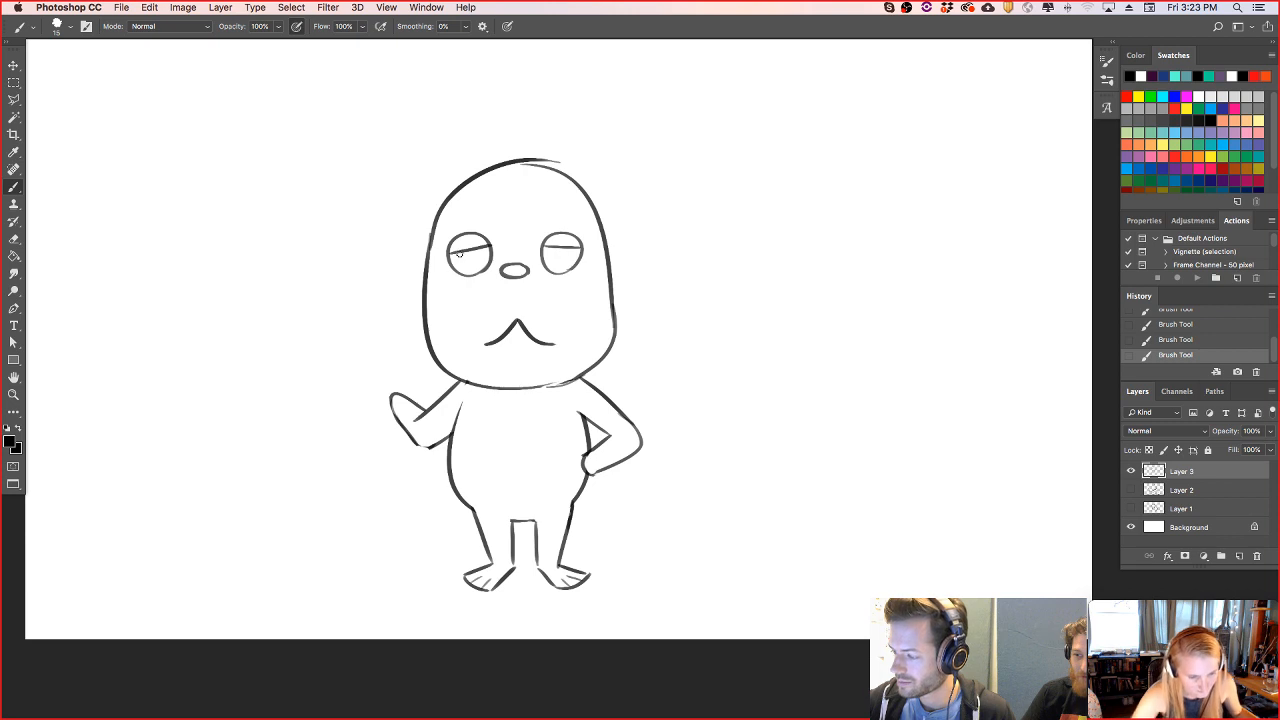
{"action": "mouse_move", "coordinate": [460, 258]}
{"action": "left_mouse_down"}
{"action": "mouse_move", "coordinate": [482, 248]}
{"action": "mouse_move", "coordinate": [460, 257]}
{"action": "mouse_move", "coordinate": [476, 266]}
{"action": "mouse_move", "coordinate": [481, 247]}
{"action": "mouse_move", "coordinate": [580, 259]}
{"action": "mouse_move", "coordinate": [548, 268]}
{"action": "mouse_move", "coordinate": [582, 248]}
{"action": "left_mouse_up"}
{"action": "key", "text": "super+z"}
{"action": "key", "text": "super+z"}
- Erase the upper part of each eye circle above the eyelid lines to leave half-closed eyes
{"action": "key", "text": "e"}
{"action": "key", "text": "b"}
{"action": "key", "text": "e"}
{"action": "mouse_move", "coordinate": [450, 250]}
{"action": "left_mouse_down"}
{"action": "mouse_move", "coordinate": [482, 237]}
{"action": "mouse_move", "coordinate": [477, 226]}
{"action": "mouse_move", "coordinate": [584, 238]}
{"action": "left_mouse_up"}
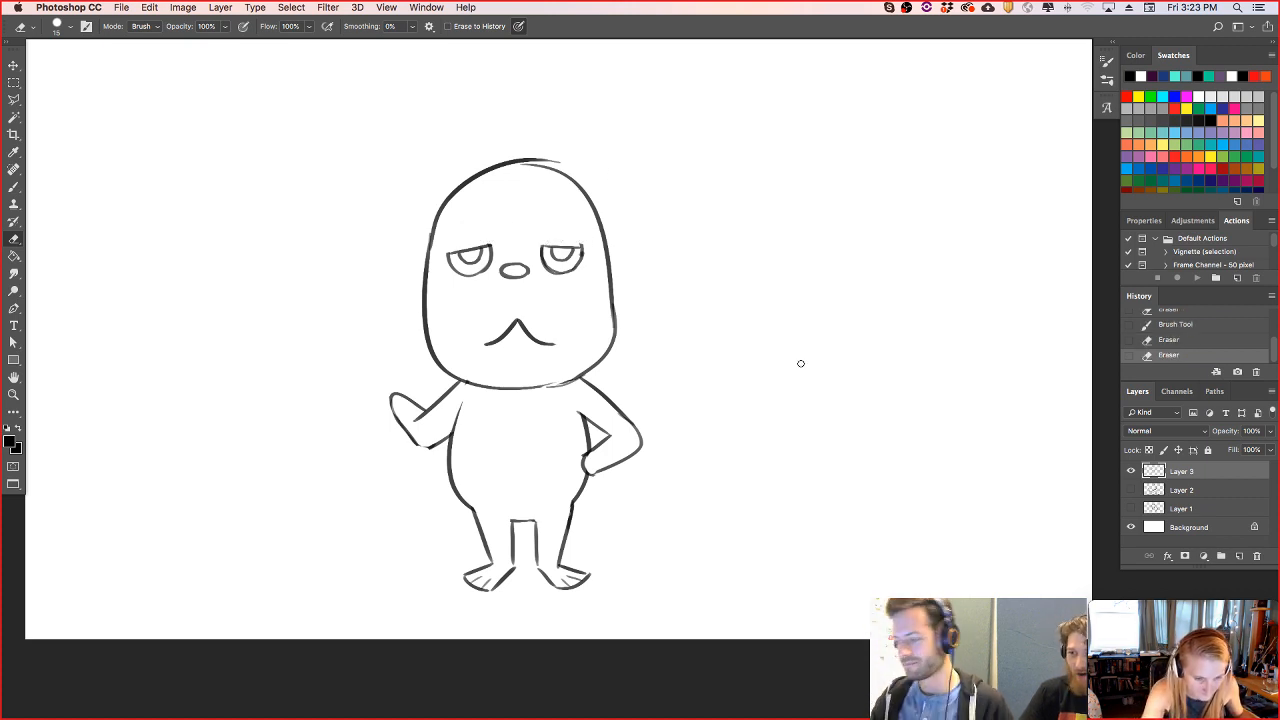
- Select the eyes with the freehand Lasso, move them slightly up the face, and deselect
{"action": "key", "text": "b"}
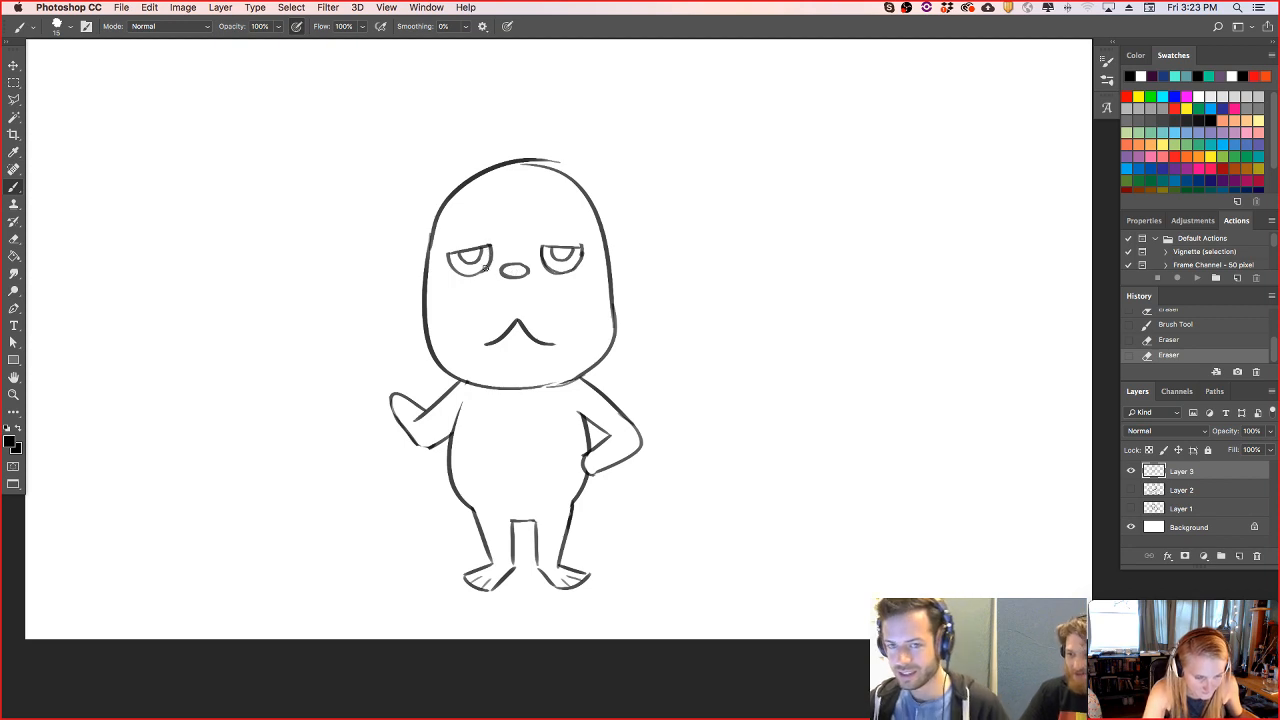
{"action": "key", "text": "l"}
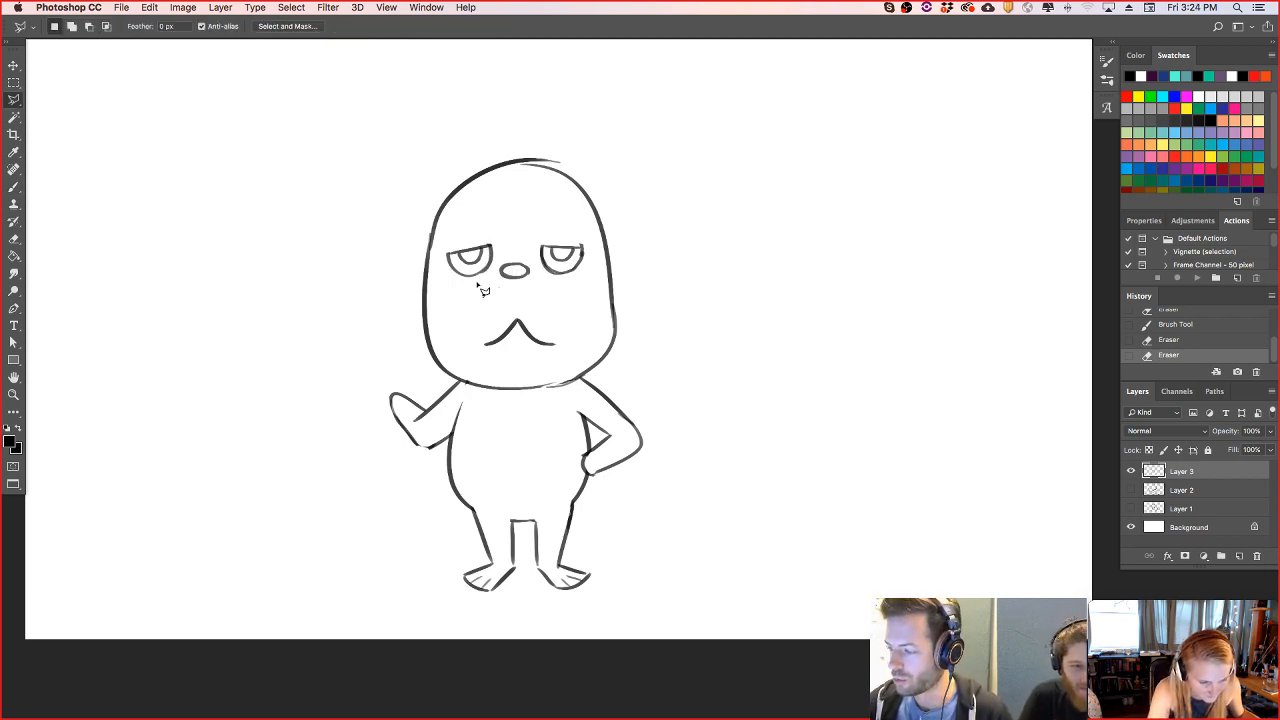
{"action": "right_click", "coordinate": [15, 101]}
{"action": "left_click", "coordinate": [48, 102]}
{"action": "mouse_move", "coordinate": [480, 293]}
{"action": "left_mouse_down"}
{"action": "mouse_move", "coordinate": [437, 266]}
{"action": "mouse_move", "coordinate": [562, 220]}
{"action": "mouse_move", "coordinate": [555, 292]}
{"action": "mouse_move", "coordinate": [562, 241]}
{"action": "mouse_move", "coordinate": [422, 295]}
{"action": "left_mouse_up"}
{"action": "key", "text": "v"}
{"action": "key", "text": "ctrl+d"}
- Draw curved muzzle lines from both sides of the nose out to the edges of the face
{"action": "key", "text": "e"}
{"action": "key", "text": "b"}
{"action": "key", "text": "ctrl+z"}
{"action": "left_click_drag", "start_coordinate": [503, 272], "coordinate": [426, 292]}
{"action": "left_click_drag", "start_coordinate": [530, 273], "coordinate": [622, 276]}
{"action": "key", "text": "ctrl+z"}
{"action": "left_click_drag", "start_coordinate": [526, 272], "coordinate": [612, 276]}
{"action": "key", "text": "ctrl+z"}
{"action": "mouse_move", "coordinate": [524, 272]}
{"action": "left_mouse_down"}
{"action": "mouse_move", "coordinate": [613, 315]}
{"action": "mouse_move", "coordinate": [602, 359]}
{"action": "left_mouse_up"}
- Redraw the right cheek and jaw outline below the muzzle line and erase the excess at the right shoulder
{"action": "key", "text": "e"}
{"action": "key", "text": "b"}
{"action": "left_click_drag", "start_coordinate": [612, 303], "coordinate": [584, 378]}
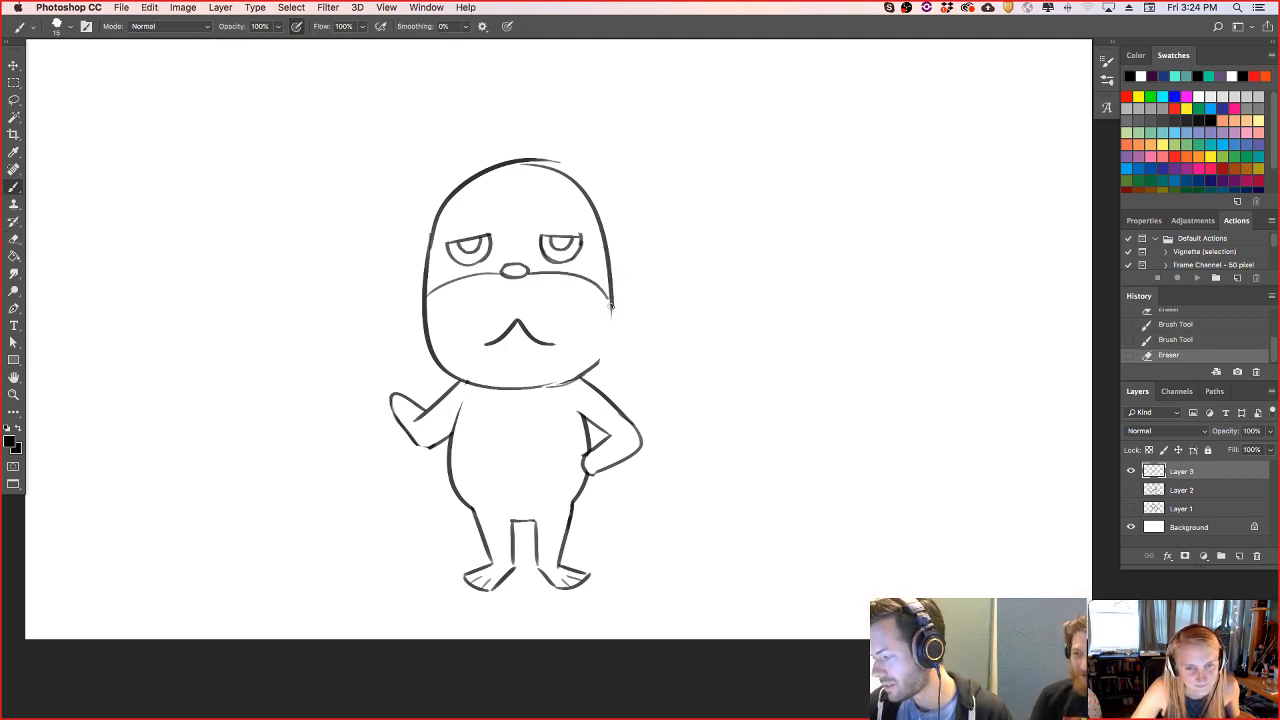
{"action": "key", "text": "super+alt+z"}
{"action": "left_click_drag", "start_coordinate": [613, 292], "coordinate": [588, 378]}
{"action": "key", "text": "e"}
{"action": "left_click_drag", "start_coordinate": [600, 367], "coordinate": [575, 389]}
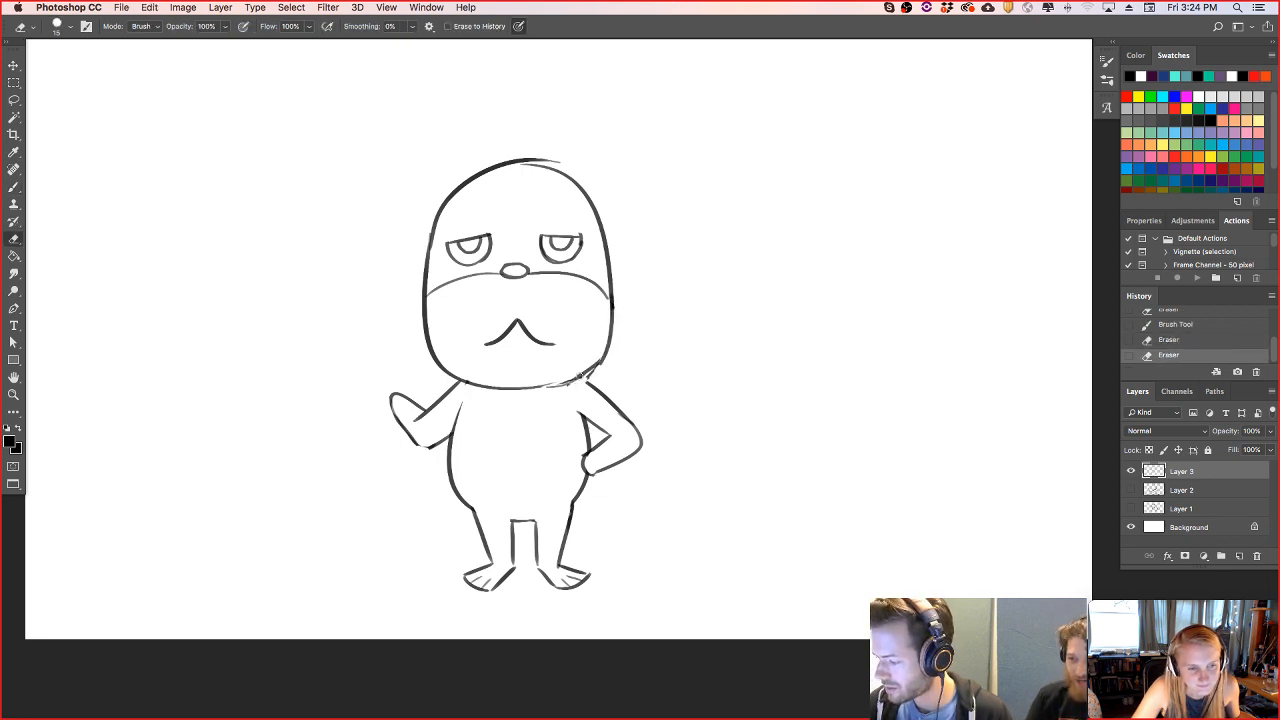
- Add small pairs of stubble marks around the mouth and along both sides of the jaw
{"action": "key", "text": "b"}
{"action": "left_click_drag", "start_coordinate": [437, 331], "coordinate": [428, 336]}
{"action": "left_click_drag", "start_coordinate": [438, 343], "coordinate": [460, 366]}
{"action": "left_click_drag", "start_coordinate": [471, 364], "coordinate": [468, 370]}
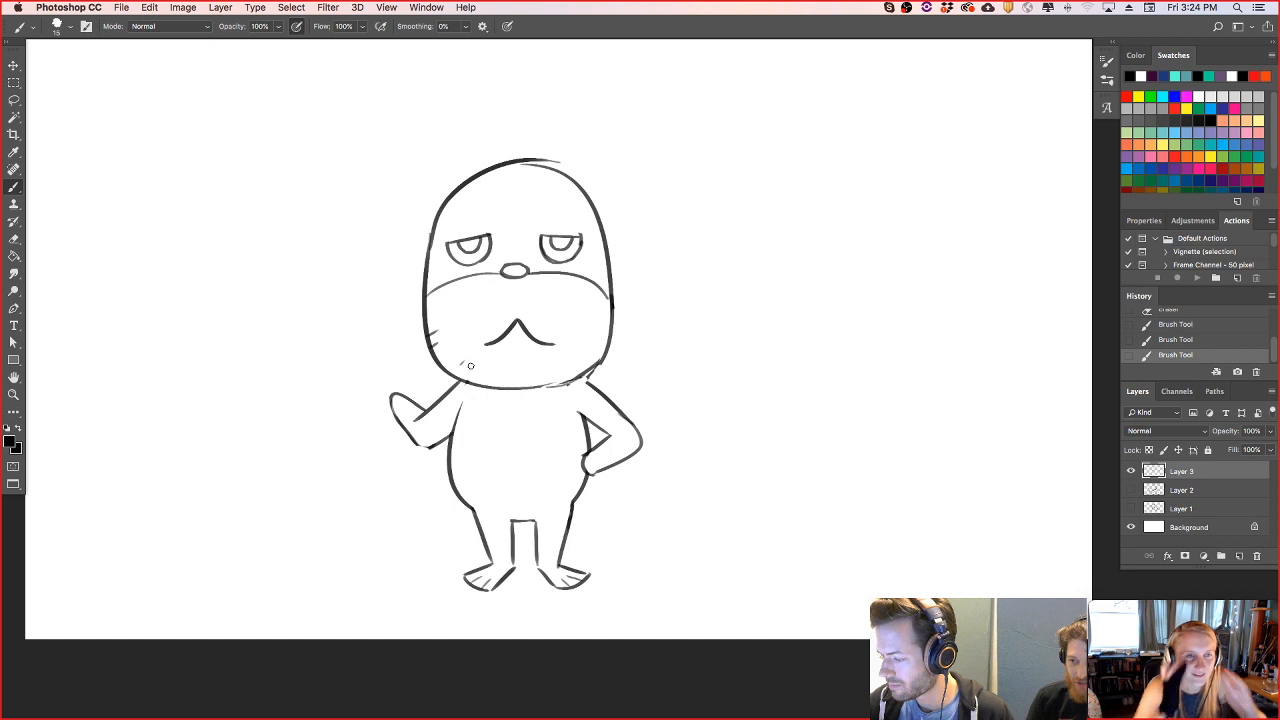
{"action": "left_click_drag", "start_coordinate": [558, 321], "coordinate": [557, 327]}
{"action": "left_click_drag", "start_coordinate": [563, 320], "coordinate": [562, 326]}
{"action": "left_click_drag", "start_coordinate": [562, 373], "coordinate": [570, 372]}
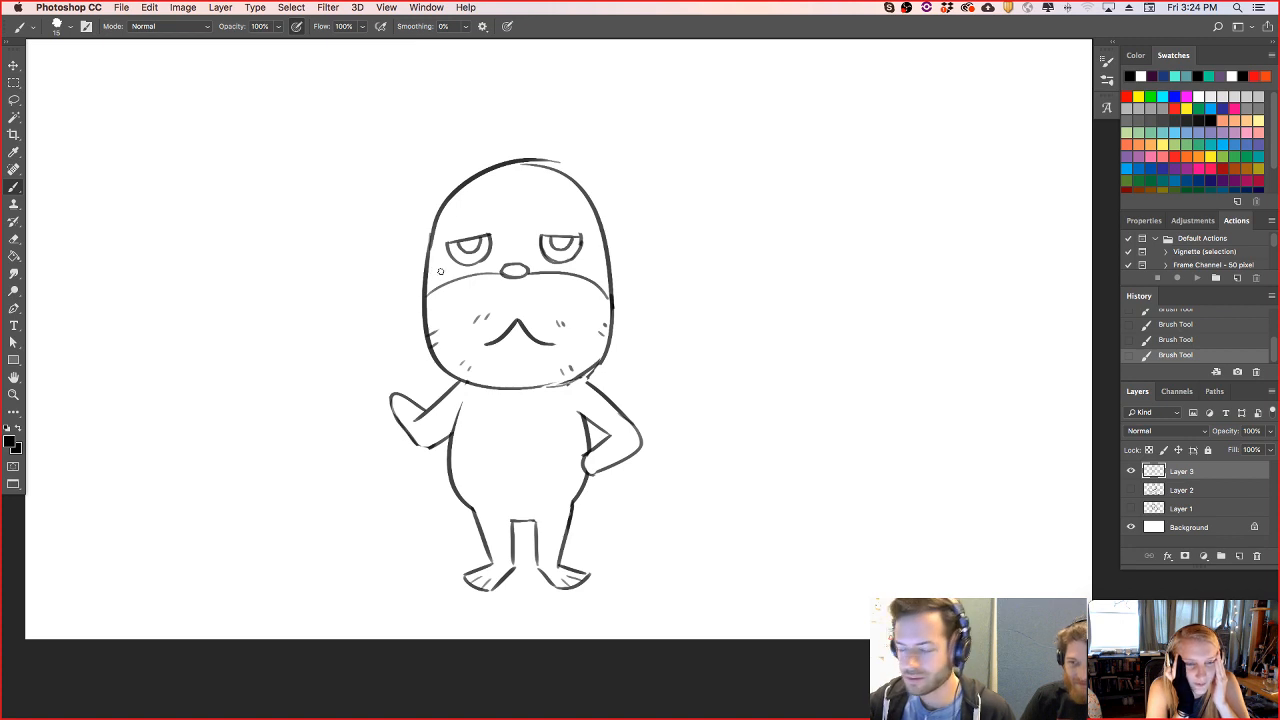
- Draw a small rounded ear on each side of the head at eye level
{"action": "mouse_move", "coordinate": [425, 277]}
{"action": "left_mouse_down"}
{"action": "mouse_move", "coordinate": [414, 239]}
{"action": "mouse_move", "coordinate": [436, 240]}
{"action": "left_mouse_up"}
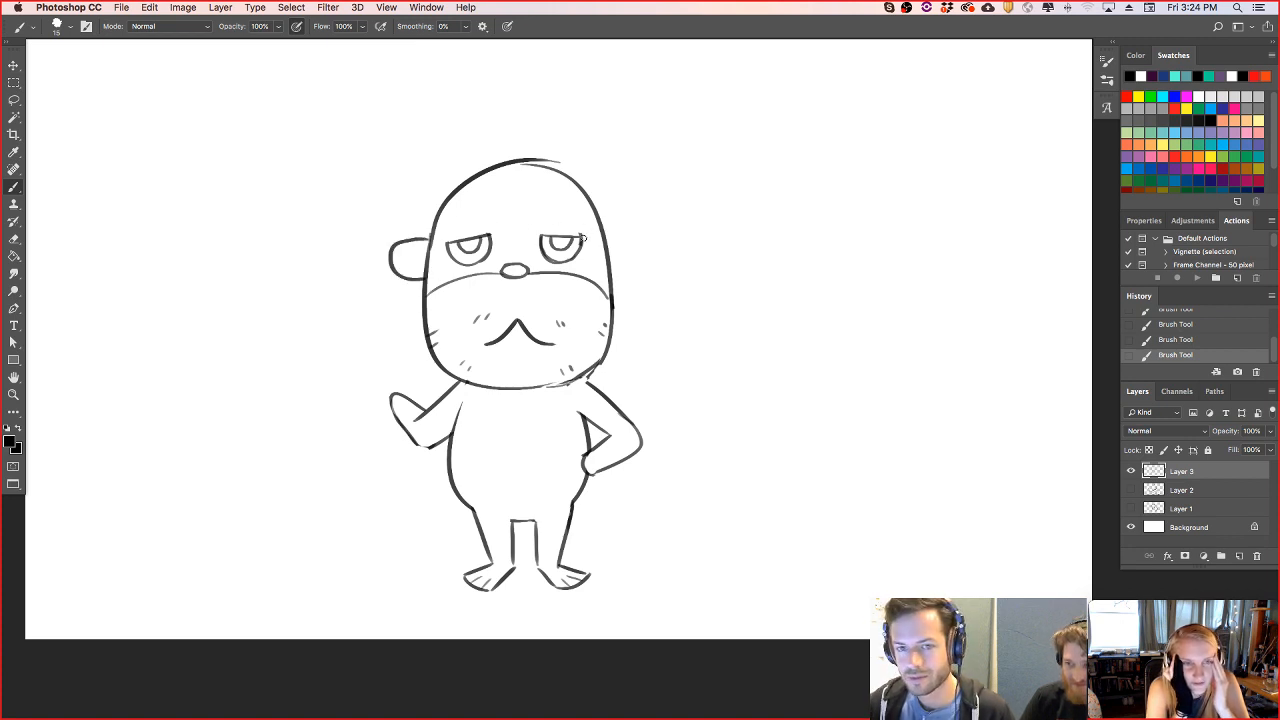
{"action": "key", "text": "super+z"}
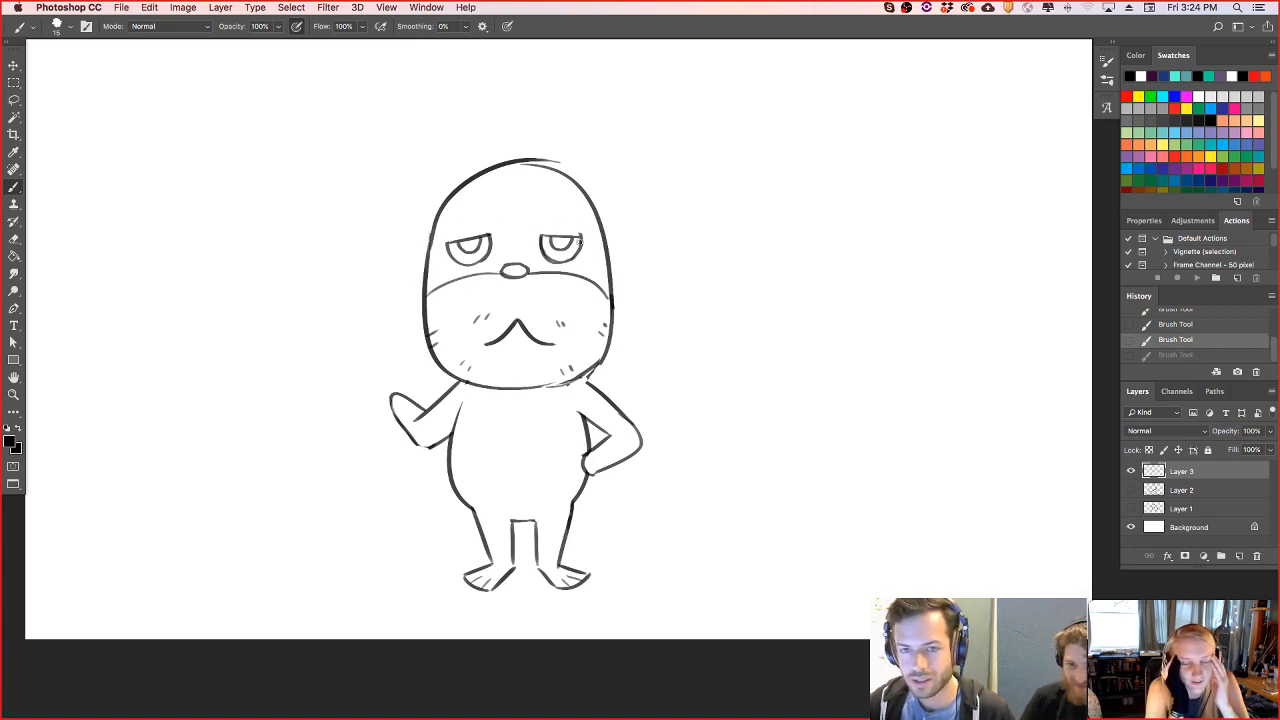
{"action": "mouse_move", "coordinate": [425, 268]}
{"action": "left_mouse_down"}
{"action": "mouse_move", "coordinate": [412, 232]}
{"action": "mouse_move", "coordinate": [432, 227]}
{"action": "left_mouse_up"}
{"action": "mouse_move", "coordinate": [608, 264]}
{"action": "left_mouse_down"}
{"action": "mouse_move", "coordinate": [630, 245]}
{"action": "mouse_move", "coordinate": [598, 216]}
{"action": "left_mouse_up"}
{"action": "key", "text": "super+z"}
{"action": "mouse_move", "coordinate": [606, 263]}
{"action": "left_mouse_down"}
{"action": "mouse_move", "coordinate": [633, 235]}
{"action": "mouse_move", "coordinate": [598, 217]}
{"action": "left_mouse_up"}
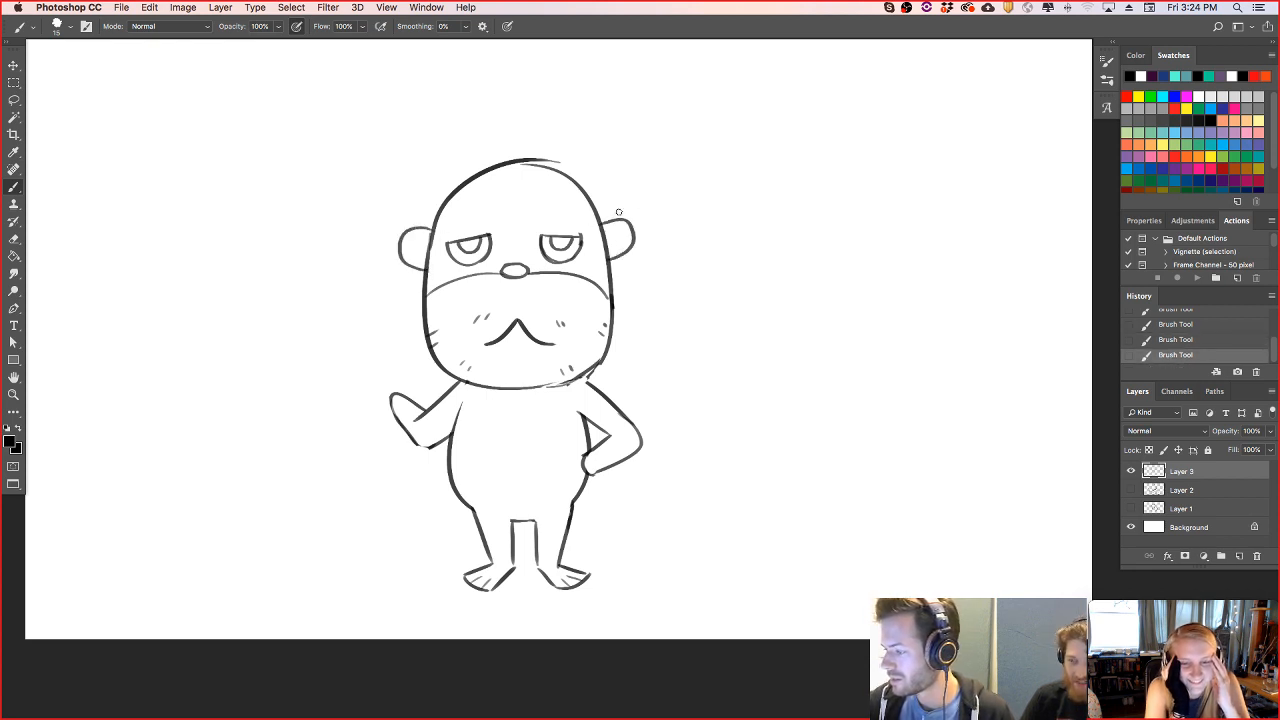
- Draw an inner curve in each ear and erase the stray outline strokes at the crown and the right jaw
{"action": "mouse_move", "coordinate": [413, 260]}
{"action": "left_mouse_down"}
{"action": "mouse_move", "coordinate": [409, 238]}
{"action": "mouse_move", "coordinate": [432, 236]}
{"action": "left_mouse_up"}
{"action": "mouse_move", "coordinate": [602, 231]}
{"action": "left_mouse_down"}
{"action": "mouse_move", "coordinate": [626, 233]}
{"action": "mouse_move", "coordinate": [622, 254]}
{"action": "left_mouse_up"}
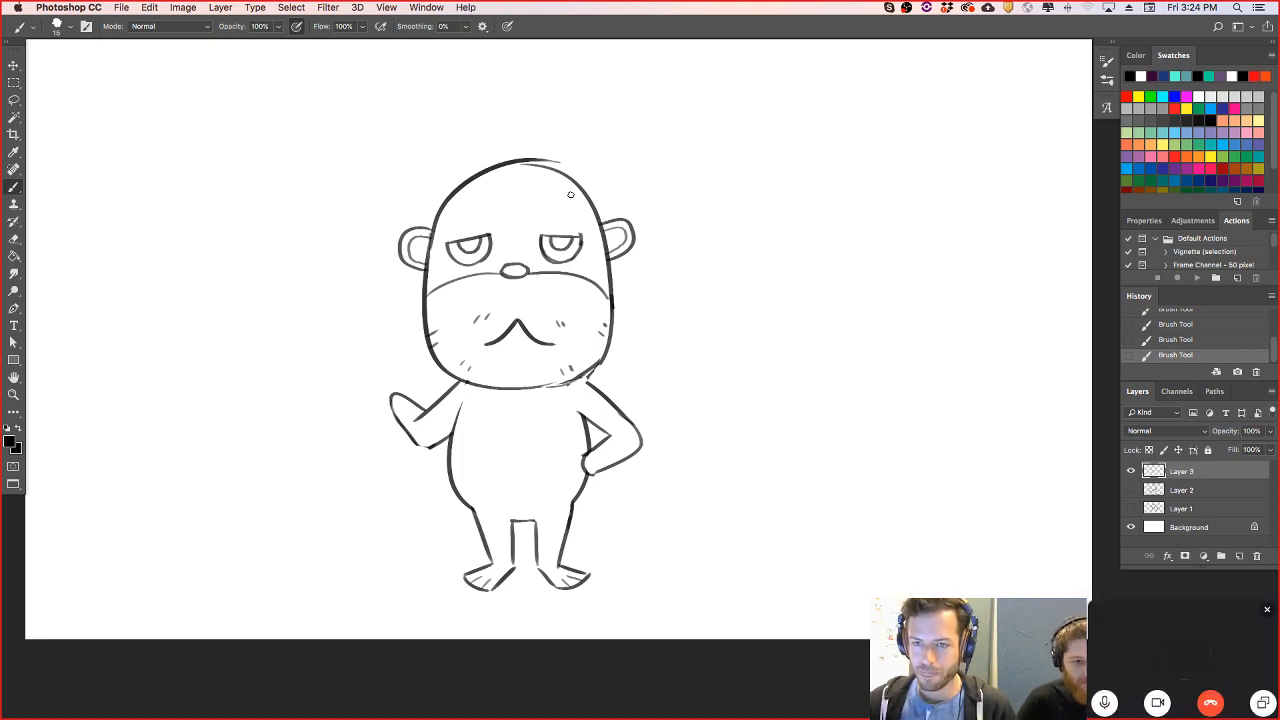
{"action": "key", "text": "e"}
{"action": "mouse_move", "coordinate": [590, 370]}
{"action": "left_mouse_down"}
{"action": "mouse_move", "coordinate": [554, 382]}
{"action": "mouse_move", "coordinate": [600, 357]}
{"action": "left_mouse_up"}
{"action": "key", "text": "b"}
{"action": "key", "text": "e"}
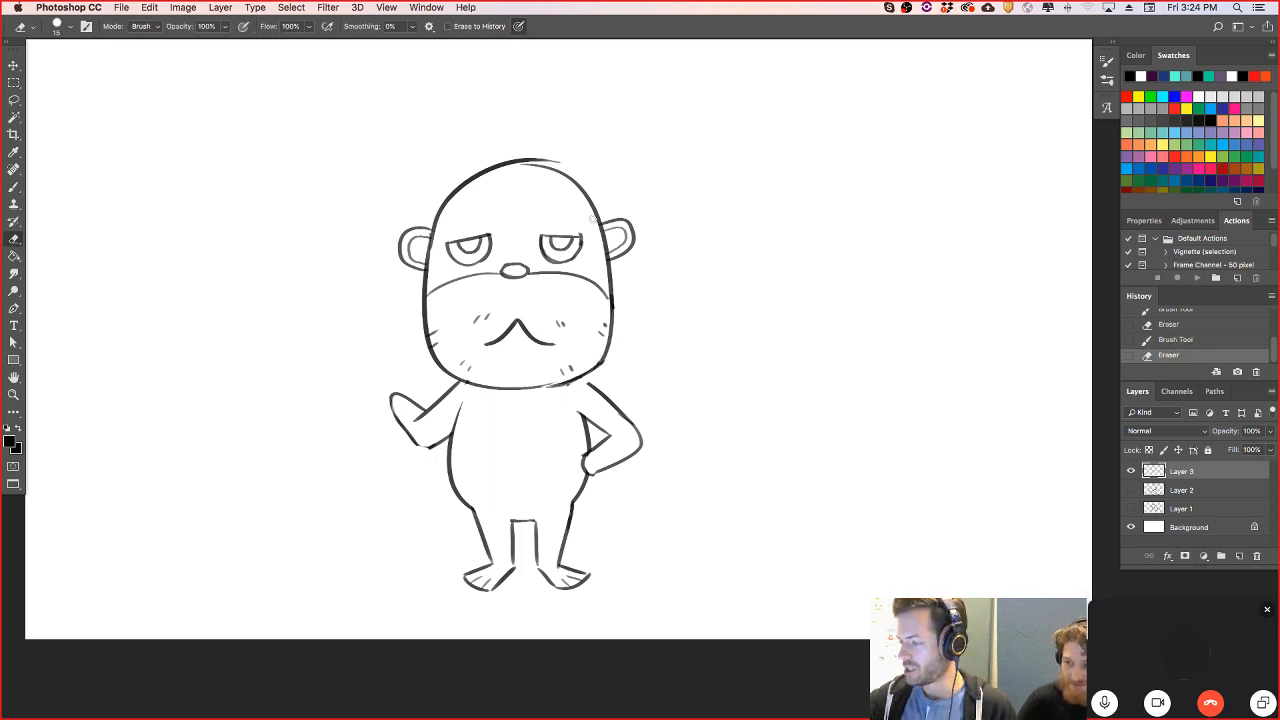
{"action": "left_click_drag", "start_coordinate": [559, 163], "coordinate": [514, 160]}
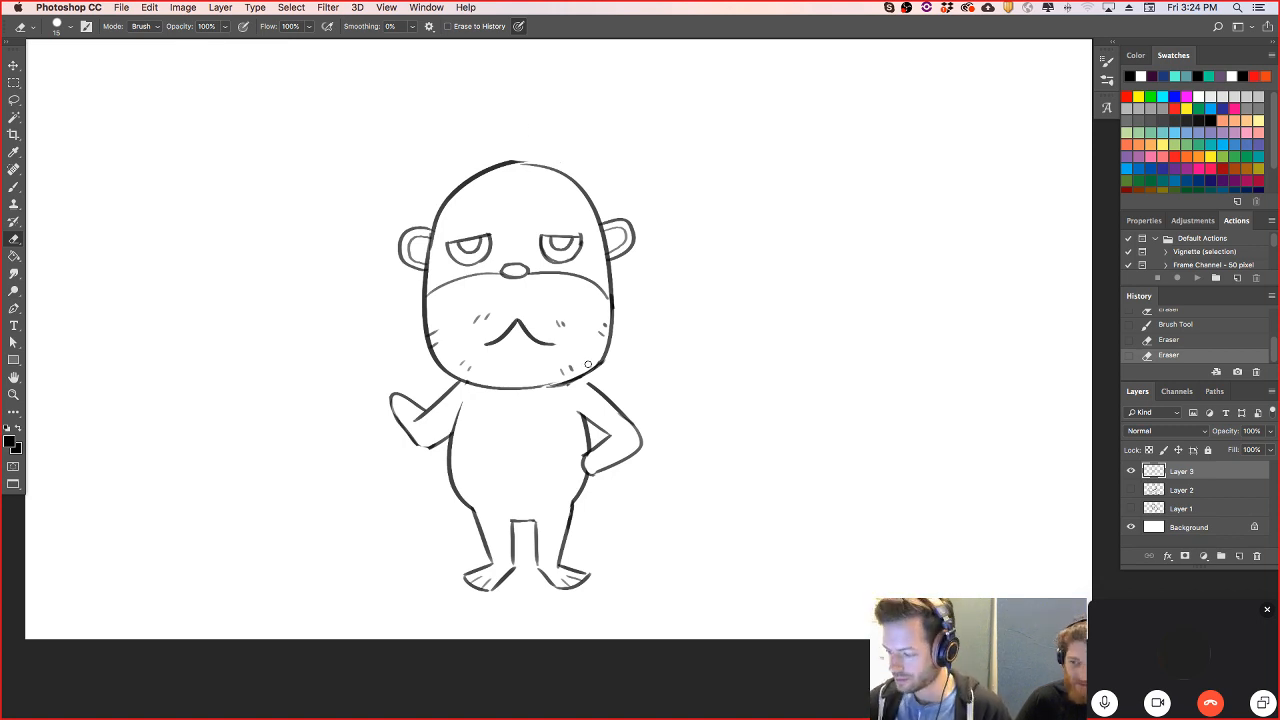
- Move the bent arm slightly up against the body and redraw the torso edge behind the hand on the hip
{"action": "key", "text": "l"}
{"action": "mouse_move", "coordinate": [594, 483]}
{"action": "left_mouse_down"}
{"action": "mouse_move", "coordinate": [578, 405]}
{"action": "mouse_move", "coordinate": [603, 378]}
{"action": "mouse_move", "coordinate": [603, 490]}
{"action": "mouse_move", "coordinate": [634, 456]}
{"action": "left_mouse_up"}
{"action": "key", "text": "v"}
{"action": "key", "text": "ctrl+d"}
{"action": "key", "text": "b"}
{"action": "left_click_drag", "start_coordinate": [582, 410], "coordinate": [586, 480]}
{"action": "key", "text": "e"}
{"action": "key", "text": "b"}
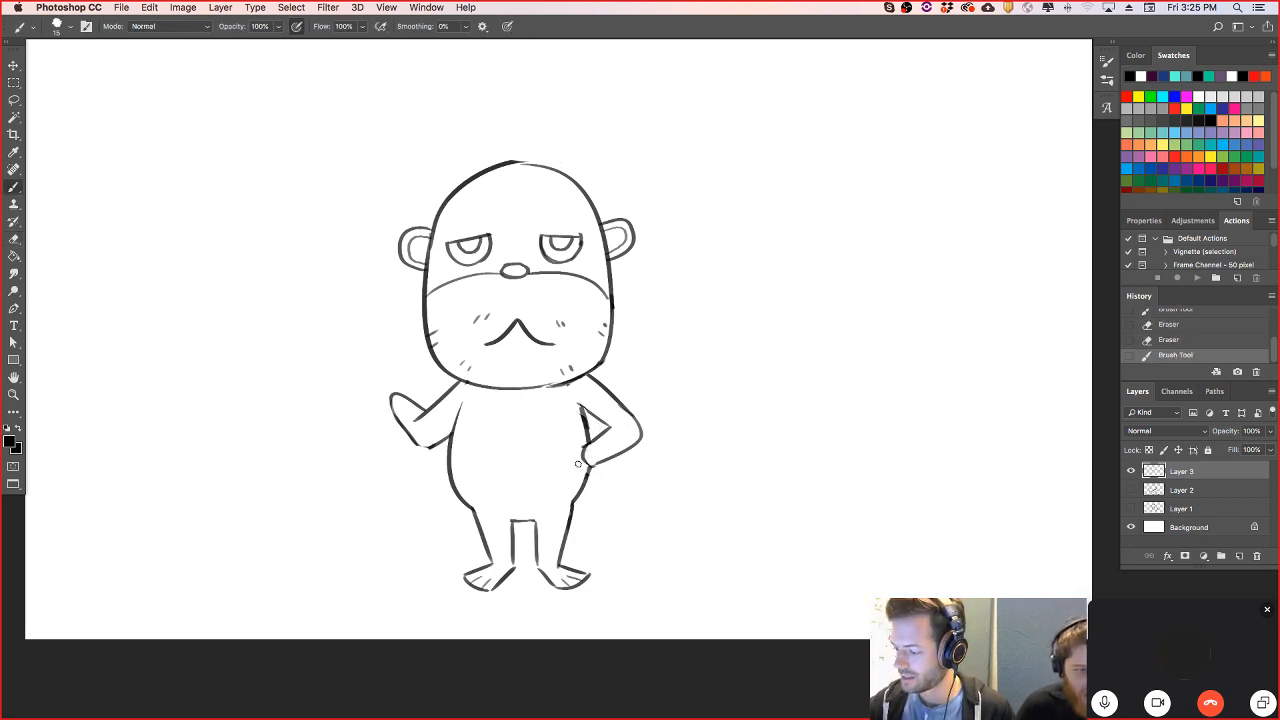
- Draw a shirt with a curved hem across the waist, a V-shaped collar and a narrow vertical placket
{"action": "left_click_drag", "start_coordinate": [449, 464], "coordinate": [582, 463]}
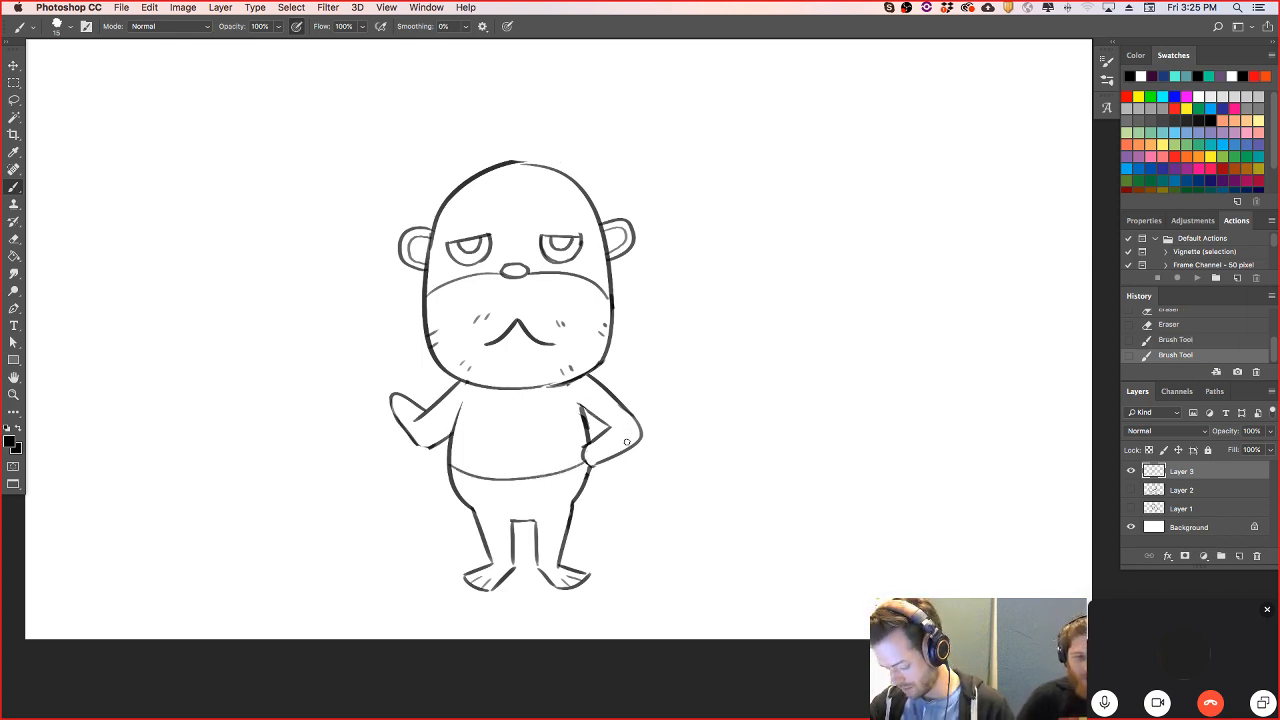
{"action": "mouse_move", "coordinate": [495, 389]}
{"action": "left_mouse_down"}
{"action": "mouse_move", "coordinate": [518, 402]}
{"action": "mouse_move", "coordinate": [543, 383]}
{"action": "left_mouse_up"}
{"action": "key", "text": "super+z"}
{"action": "key", "text": "super+z"}
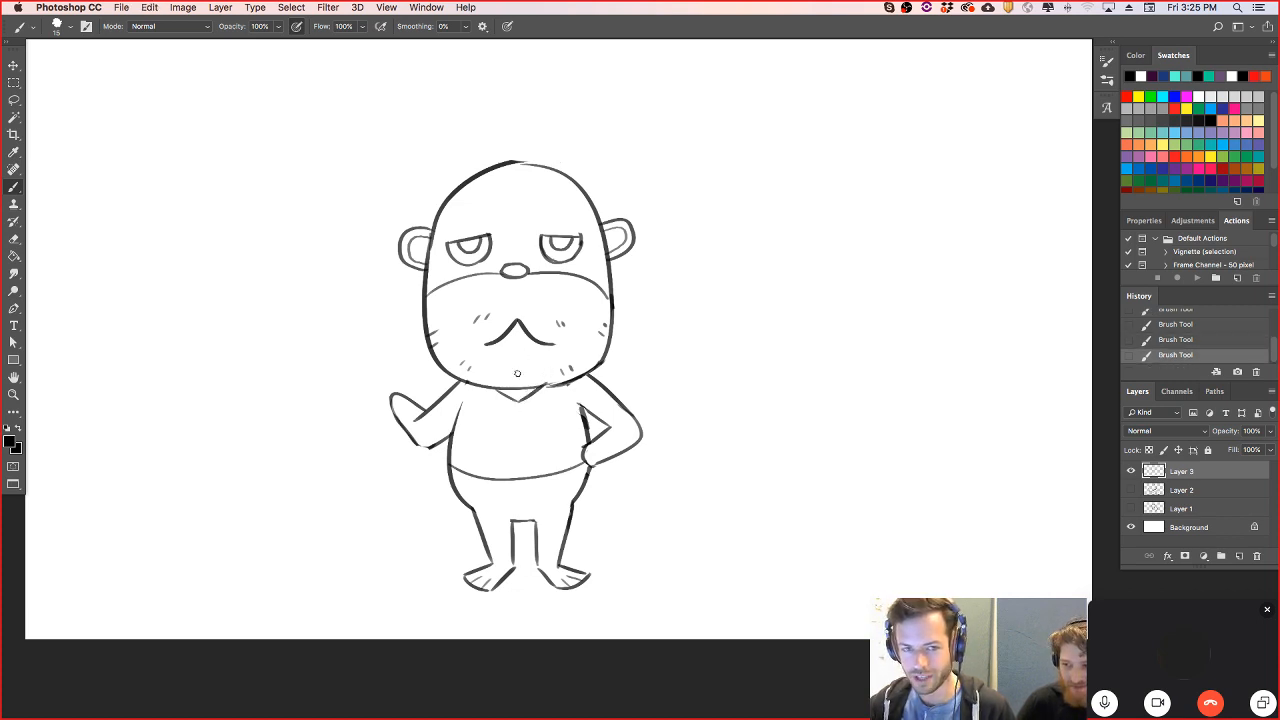
{"action": "left_click_drag", "start_coordinate": [516, 404], "coordinate": [517, 432]}
{"action": "key", "text": "super+z"}
{"action": "key", "text": "e"}
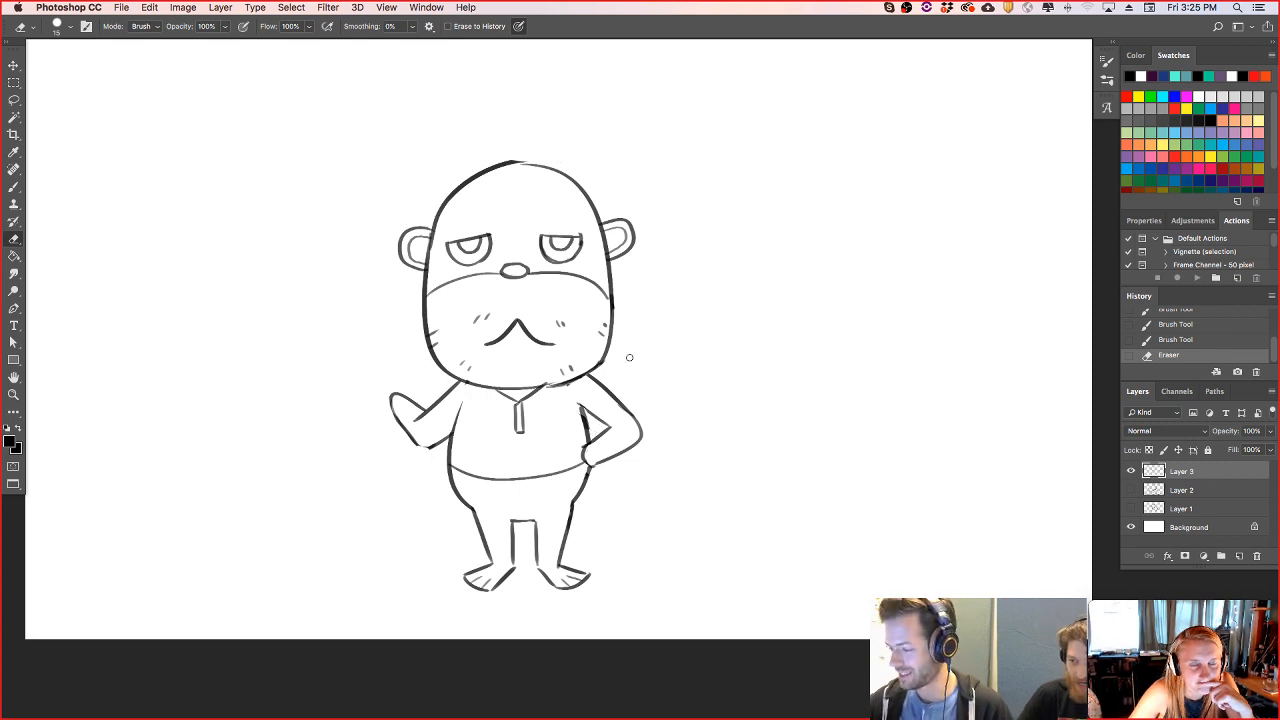
- Draw an open jacket over the shirt, with a vertical front edge and a short bottom hem on each side
{"action": "key", "text": "b"}
{"action": "left_click_drag", "start_coordinate": [478, 386], "coordinate": [477, 486]}
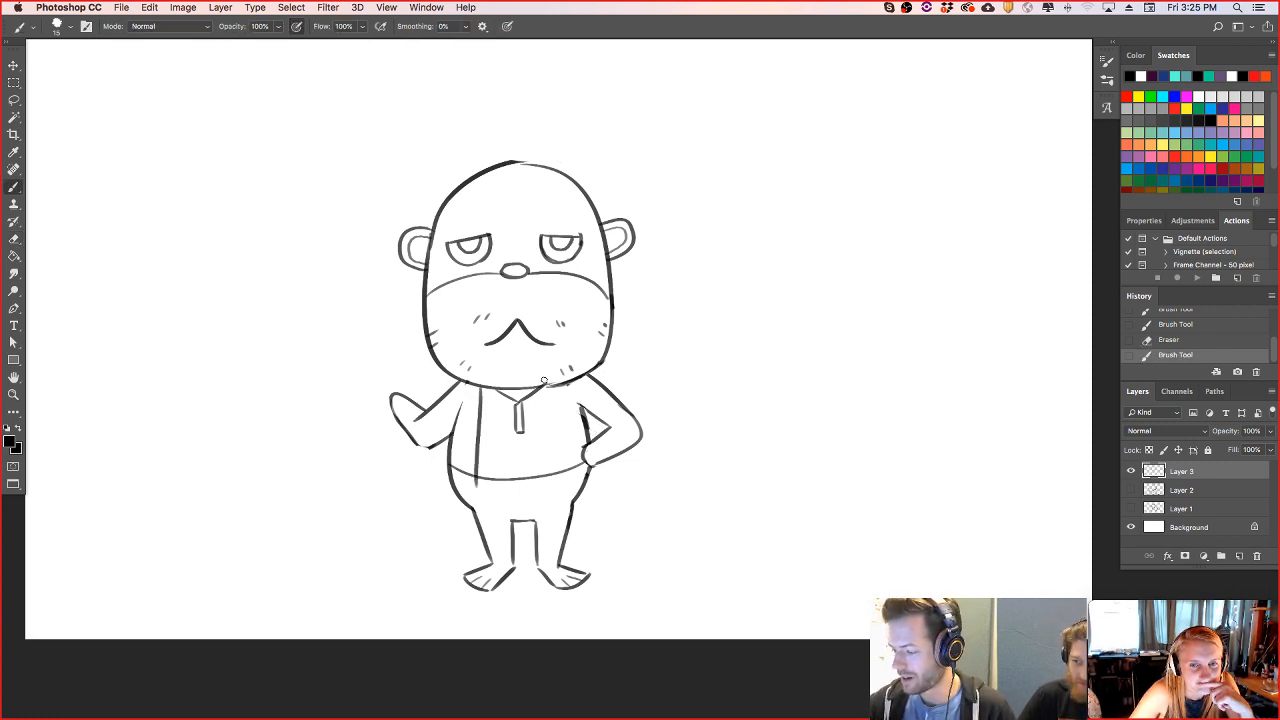
{"action": "left_click_drag", "start_coordinate": [560, 386], "coordinate": [563, 488]}
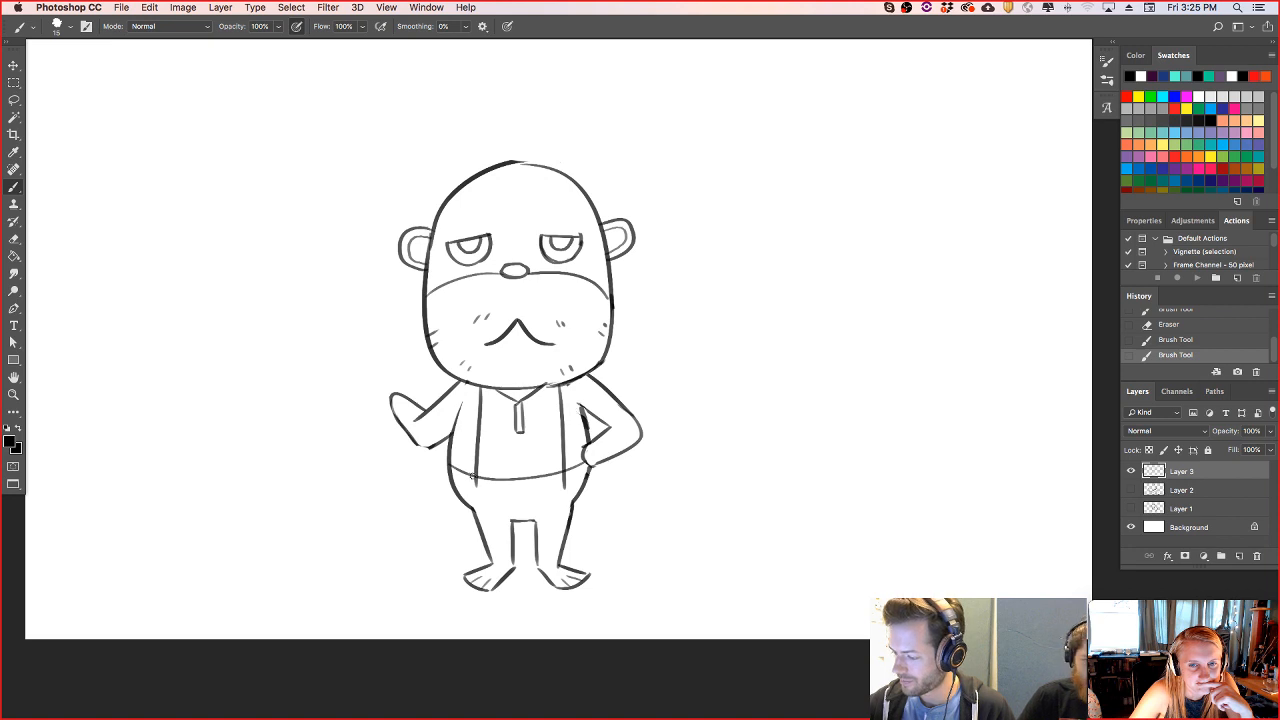
{"action": "left_click_drag", "start_coordinate": [475, 484], "coordinate": [450, 476]}
{"action": "key", "text": "e"}
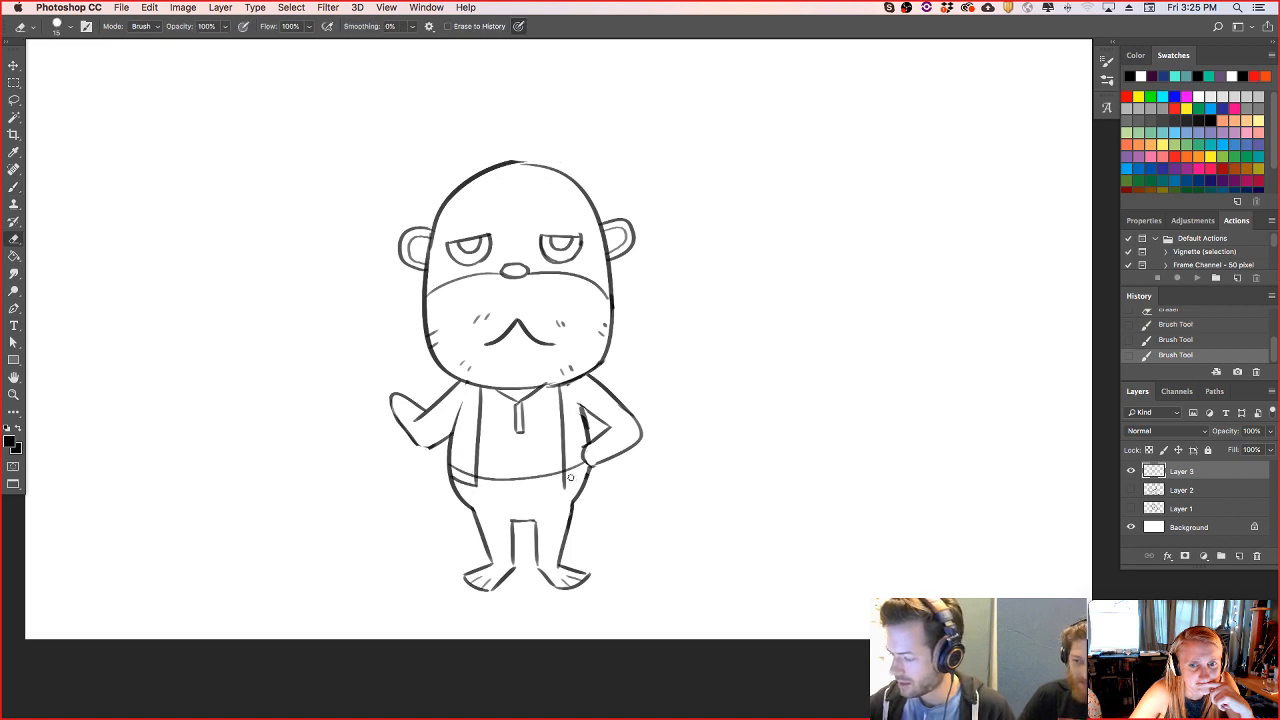
{"action": "left_click_drag", "start_coordinate": [570, 476], "coordinate": [563, 487]}
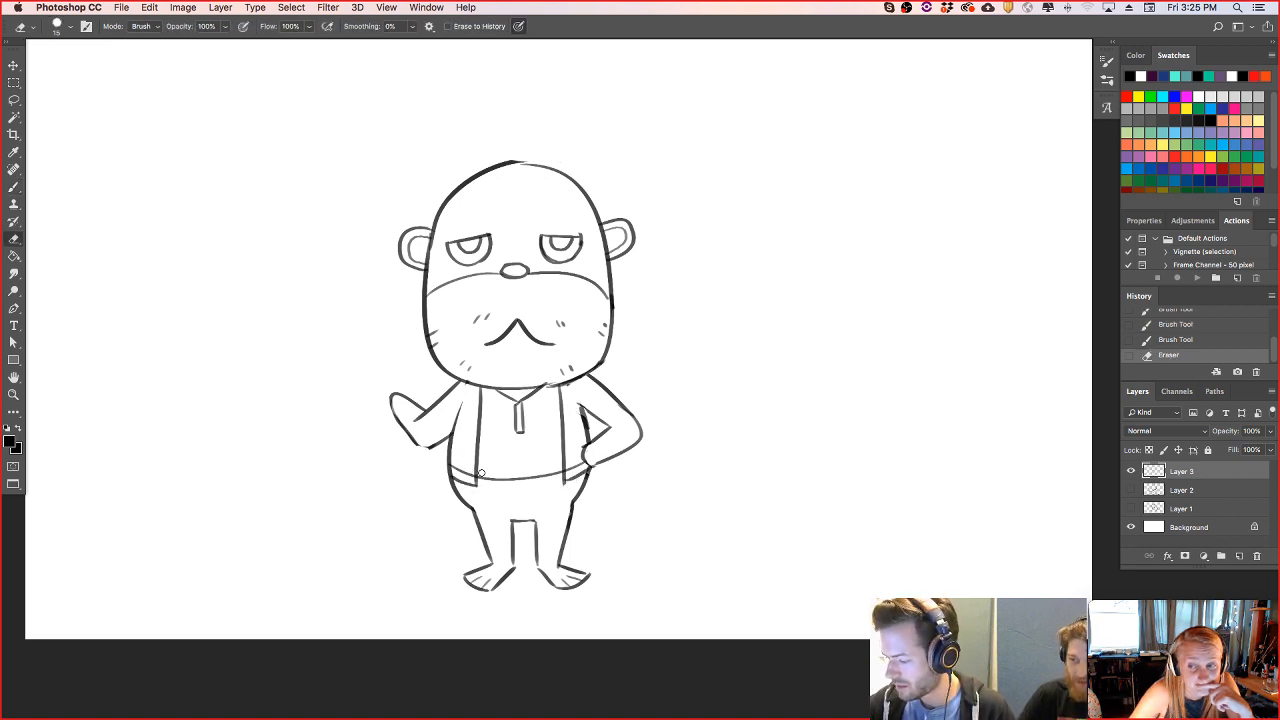
- Erase the shirt hem between the jacket fronts and redraw it slightly higher as a shallow curve
{"action": "mouse_move", "coordinate": [481, 471]}
{"action": "left_mouse_down"}
{"action": "mouse_move", "coordinate": [498, 486]}
{"action": "mouse_move", "coordinate": [524, 468]}
{"action": "mouse_move", "coordinate": [551, 482]}
{"action": "mouse_move", "coordinate": [562, 462]}
{"action": "left_mouse_up"}
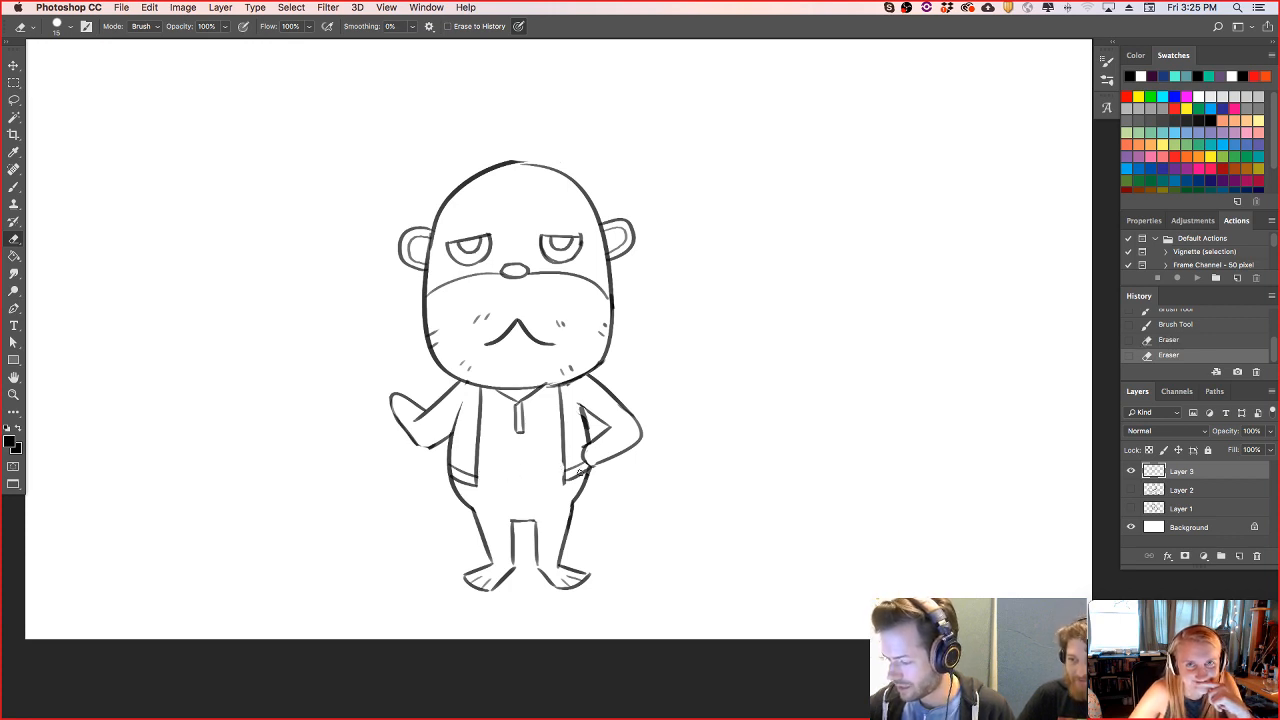
{"action": "key", "text": "b"}
{"action": "left_click_drag", "start_coordinate": [562, 462], "coordinate": [478, 463]}
- Add slanted lapel lines from both shoulders to the jacket's front edges and erase the overlap at the jaw
{"action": "left_click_drag", "start_coordinate": [461, 383], "coordinate": [479, 412]}
{"action": "key", "text": "super+z"}
{"action": "left_click_drag", "start_coordinate": [566, 410], "coordinate": [577, 378]}
{"action": "key", "text": "e"}
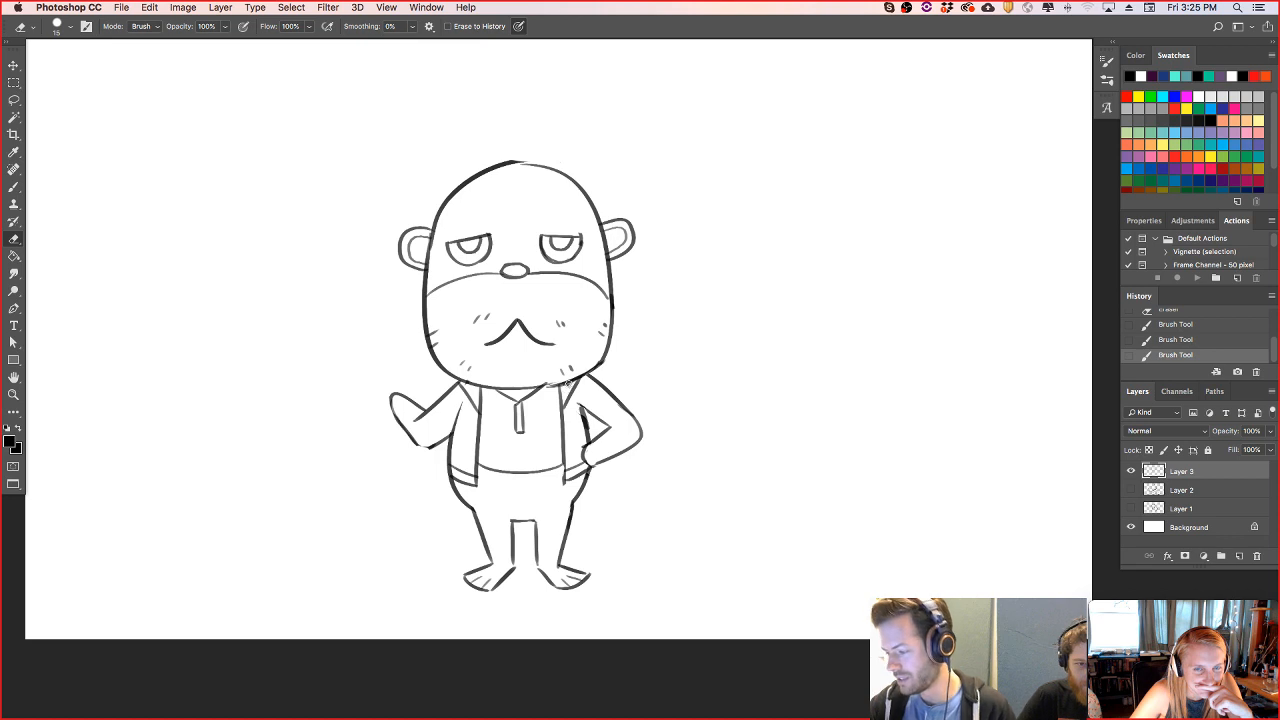
{"action": "mouse_move", "coordinate": [569, 378]}
{"action": "left_mouse_down"}
{"action": "mouse_move", "coordinate": [578, 370]}
{"action": "mouse_move", "coordinate": [562, 369]}
{"action": "left_mouse_up"}
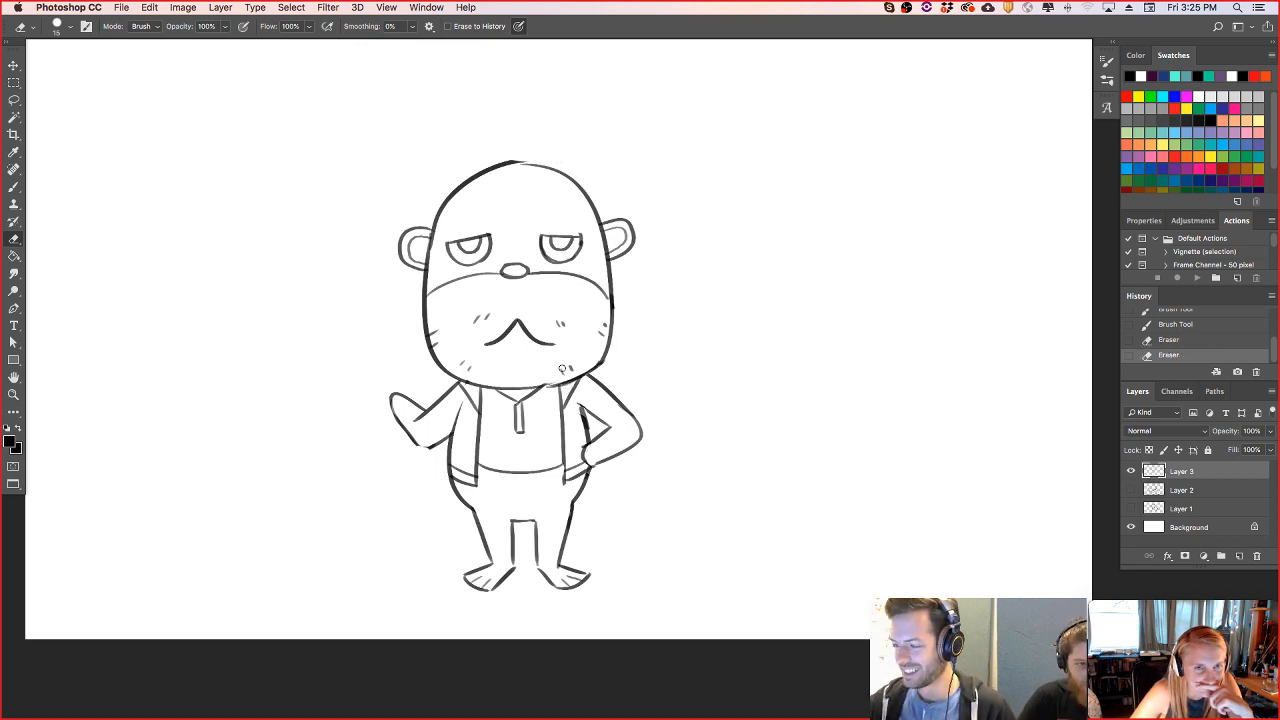
- Draw a swept hair outline around the head with upright tufts, side locks and a wavy hairline on the forehead
{"action": "key", "text": "b"}
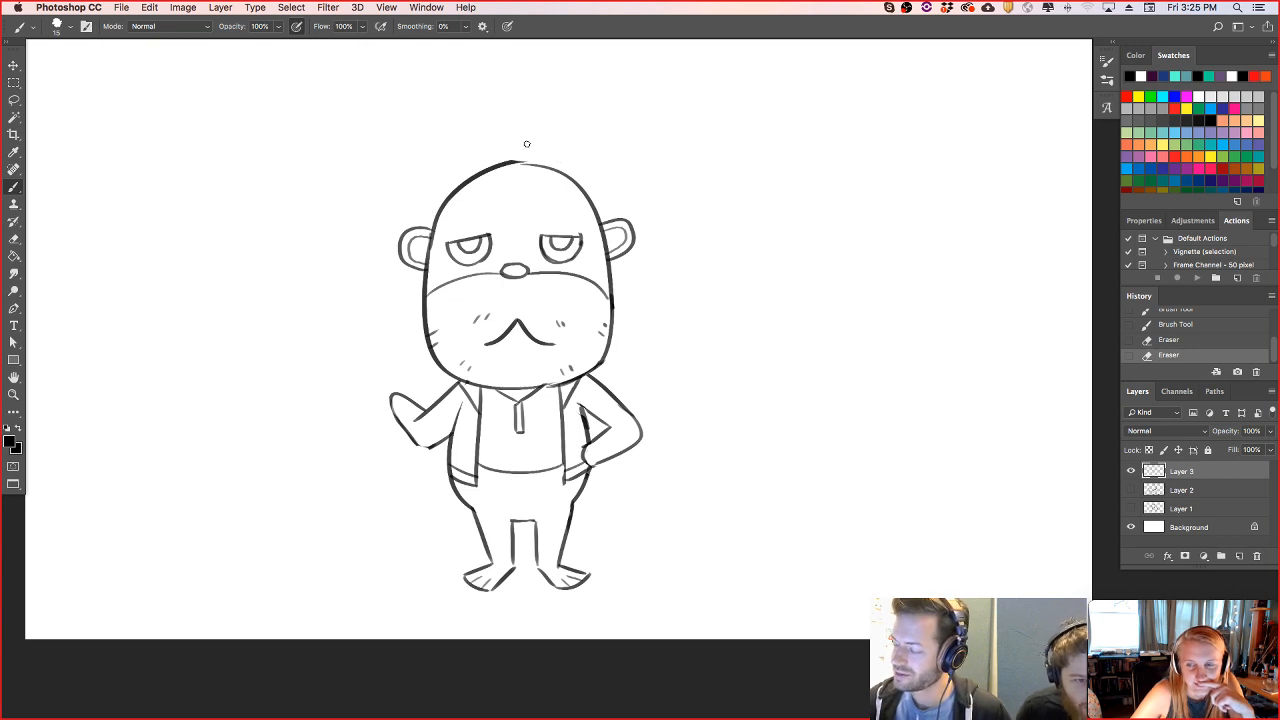
{"action": "mouse_move", "coordinate": [428, 228]}
{"action": "left_mouse_down"}
{"action": "mouse_move", "coordinate": [418, 200]}
{"action": "mouse_move", "coordinate": [444, 172]}
{"action": "left_mouse_up"}
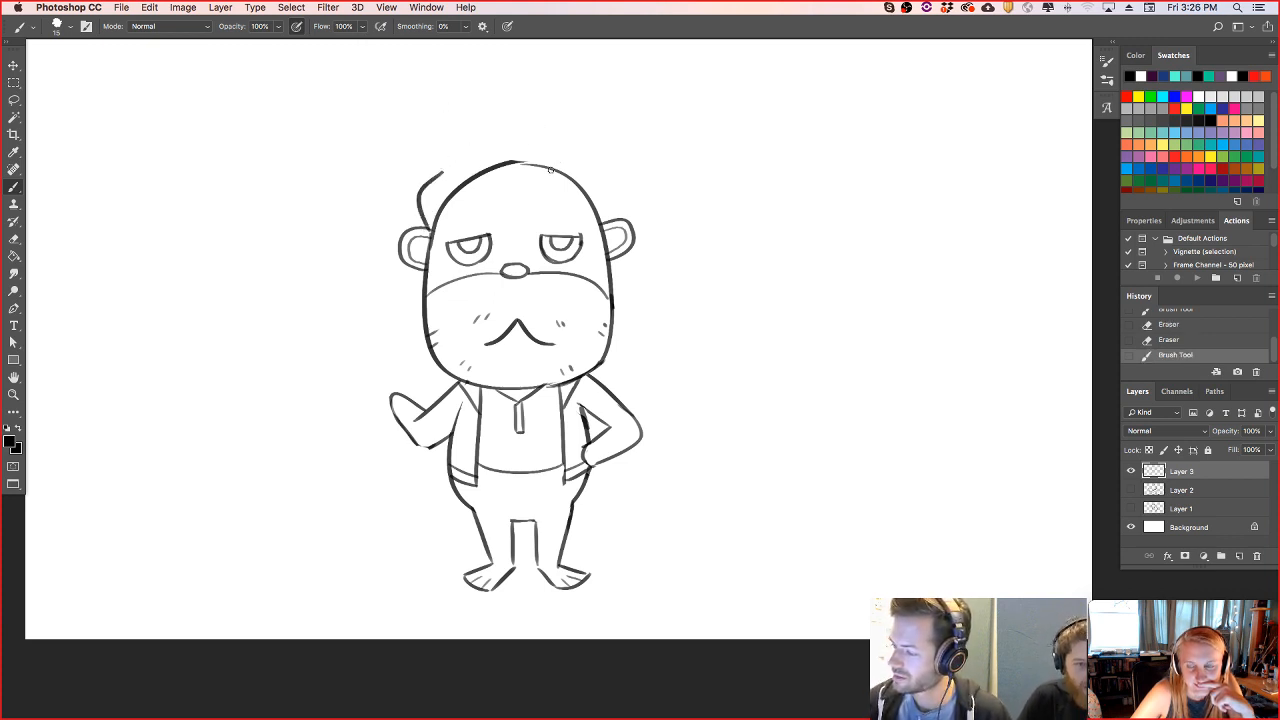
{"action": "mouse_move", "coordinate": [552, 182]}
{"action": "left_mouse_down"}
{"action": "mouse_move", "coordinate": [469, 207]}
{"action": "mouse_move", "coordinate": [450, 158]}
{"action": "mouse_move", "coordinate": [472, 146]}
{"action": "mouse_move", "coordinate": [618, 182]}
{"action": "left_mouse_up"}
{"action": "key", "text": "ctrl+z"}
{"action": "mouse_move", "coordinate": [476, 147]}
{"action": "left_mouse_down"}
{"action": "mouse_move", "coordinate": [603, 175]}
{"action": "mouse_move", "coordinate": [618, 183]}
{"action": "mouse_move", "coordinate": [611, 208]}
{"action": "left_mouse_up"}
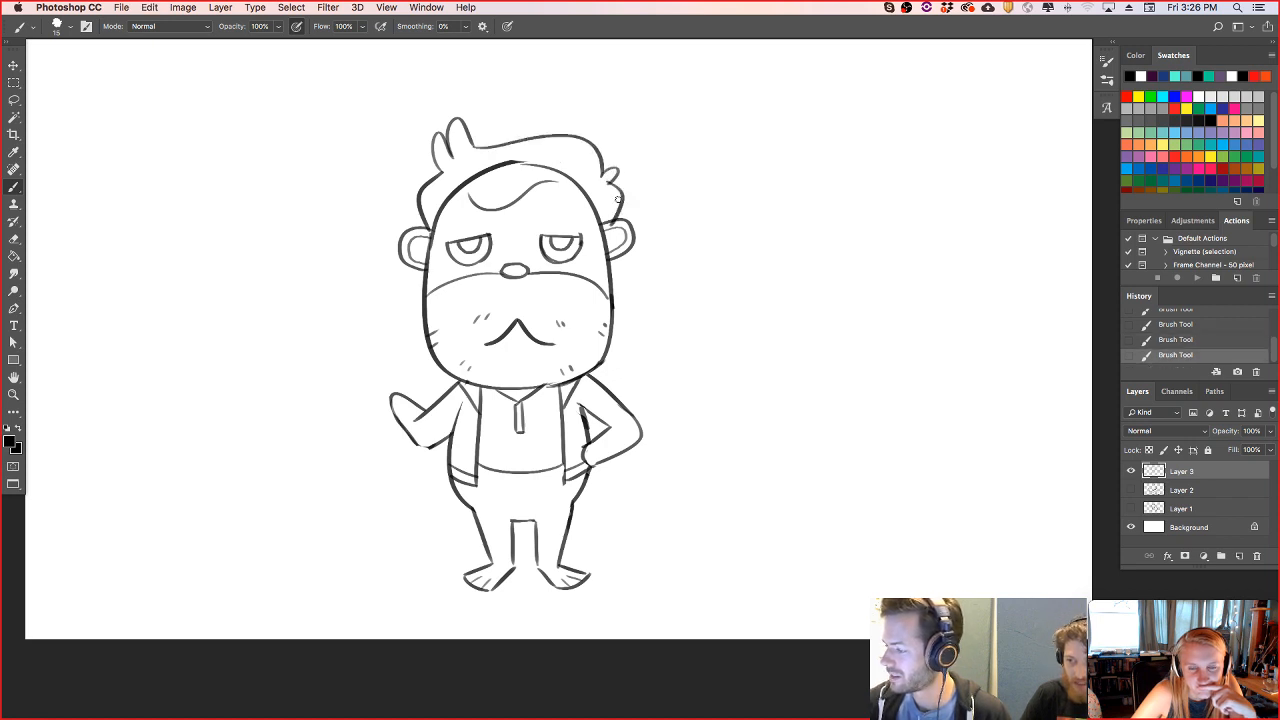
- Erase the skull outline inside the hair and hide the interface panels to view the sketch
{"action": "key", "text": "e"}
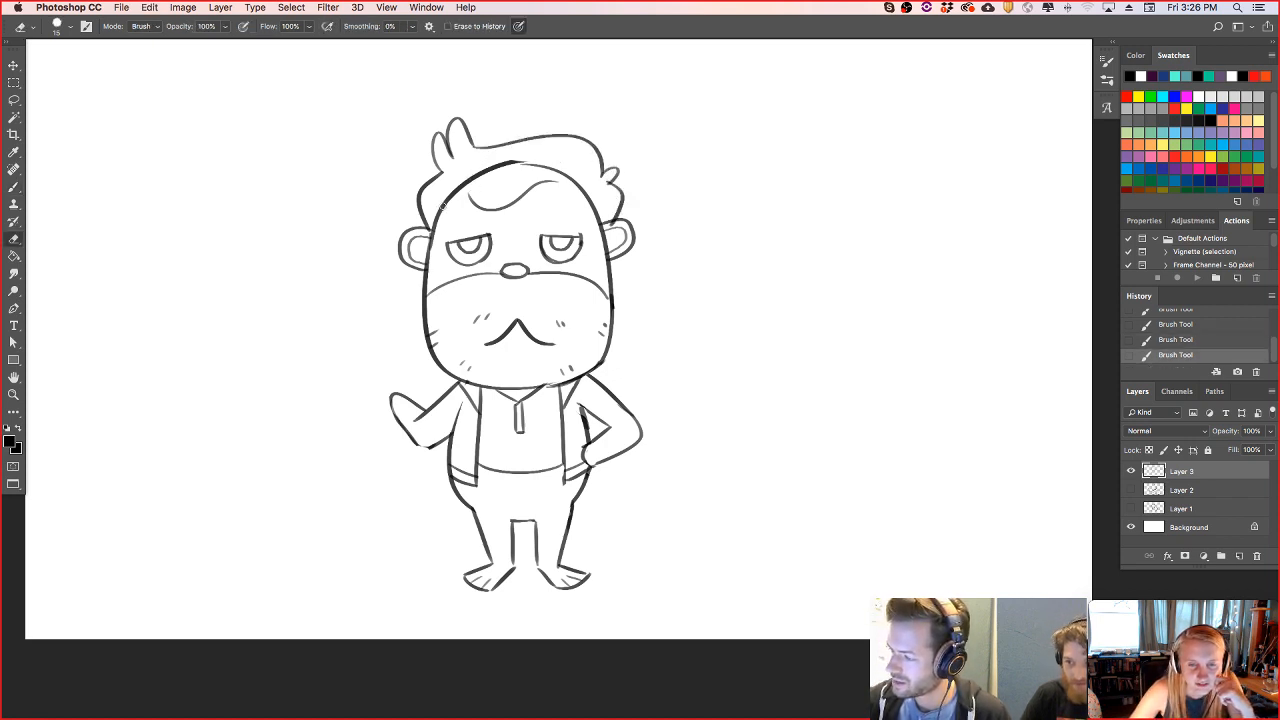
{"action": "mouse_move", "coordinate": [433, 213]}
{"action": "left_mouse_down"}
{"action": "mouse_move", "coordinate": [495, 166]}
{"action": "mouse_move", "coordinate": [540, 165]}
{"action": "mouse_move", "coordinate": [530, 155]}
{"action": "mouse_move", "coordinate": [583, 187]}
{"action": "left_mouse_up"}
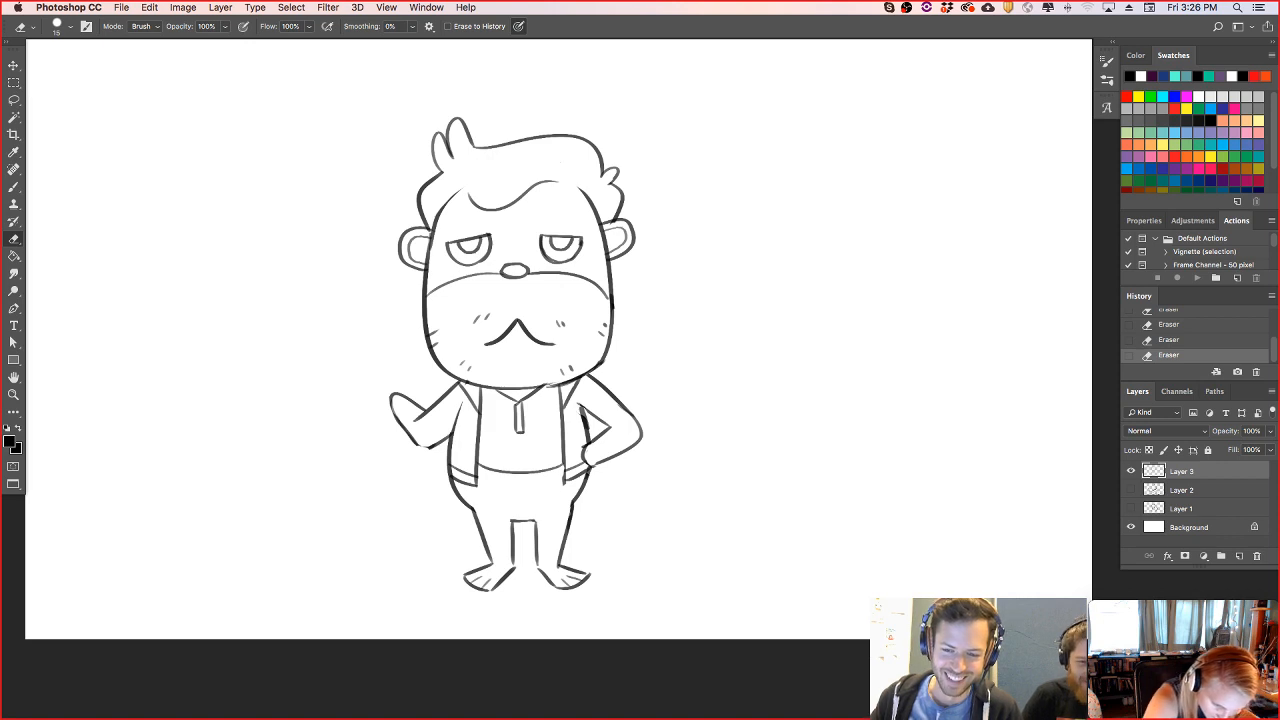
{"action": "key", "text": "Tab"}
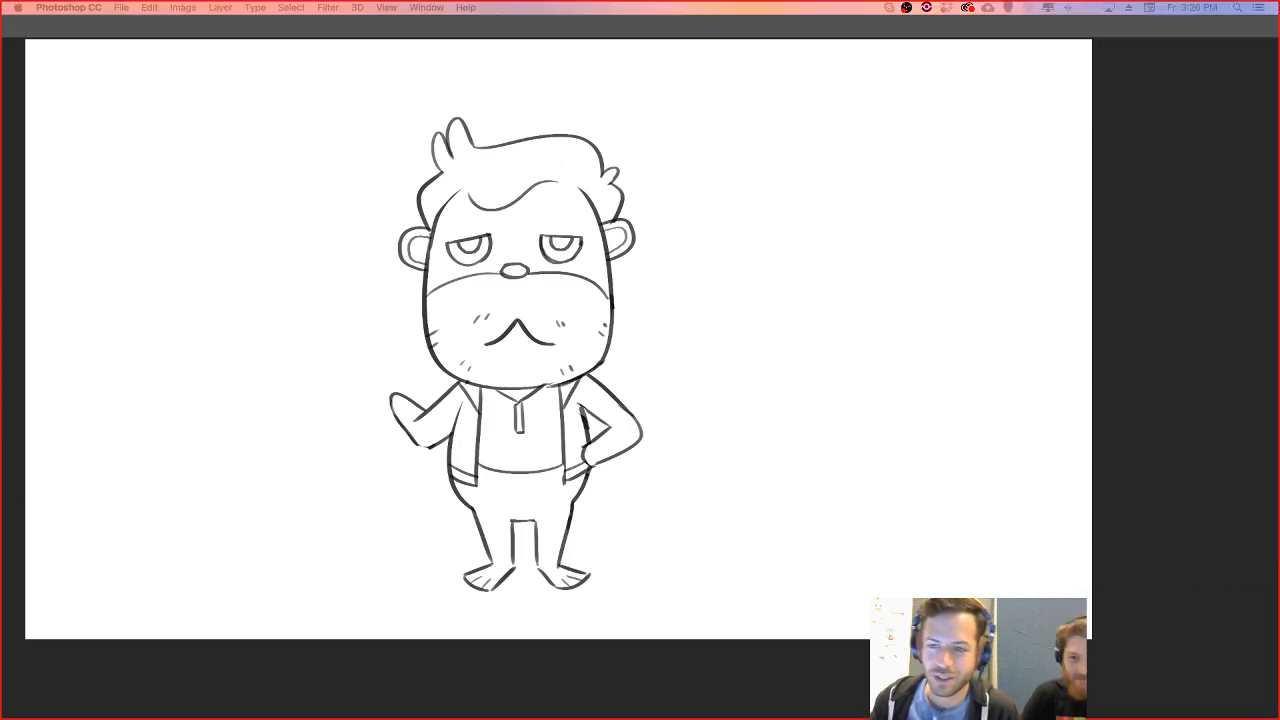
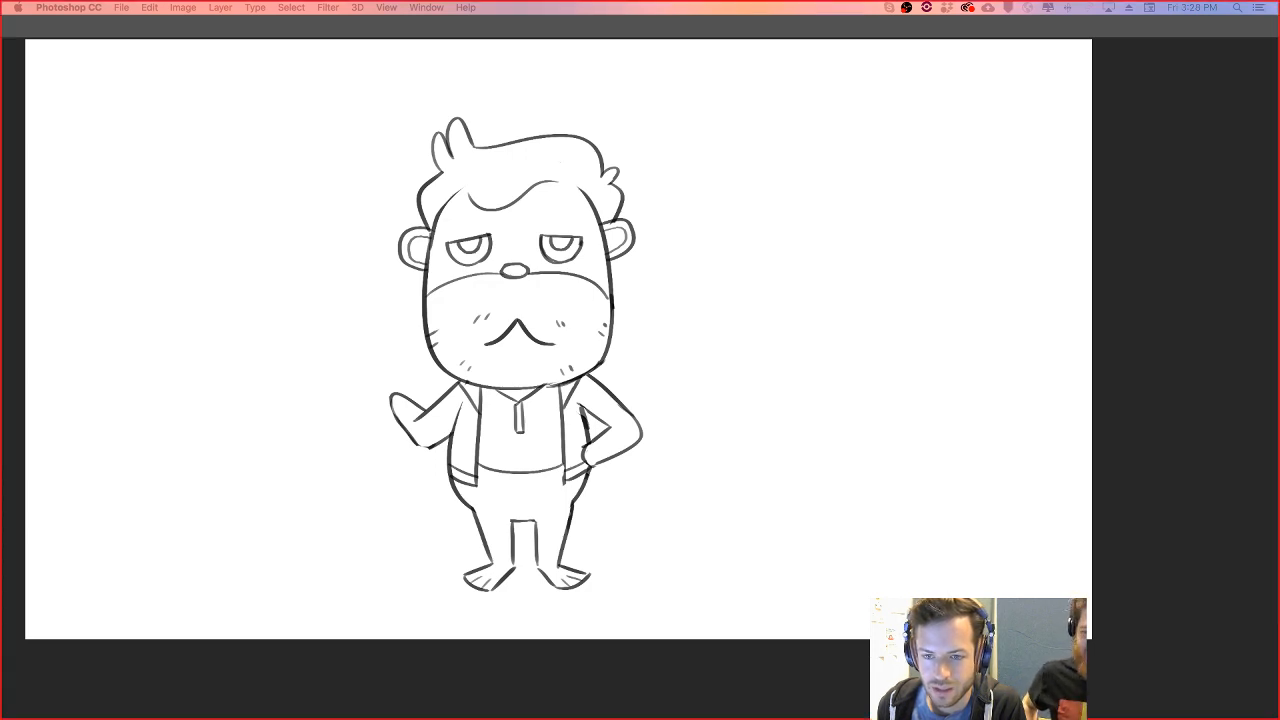
{"action": "key", "text": "Tab"}
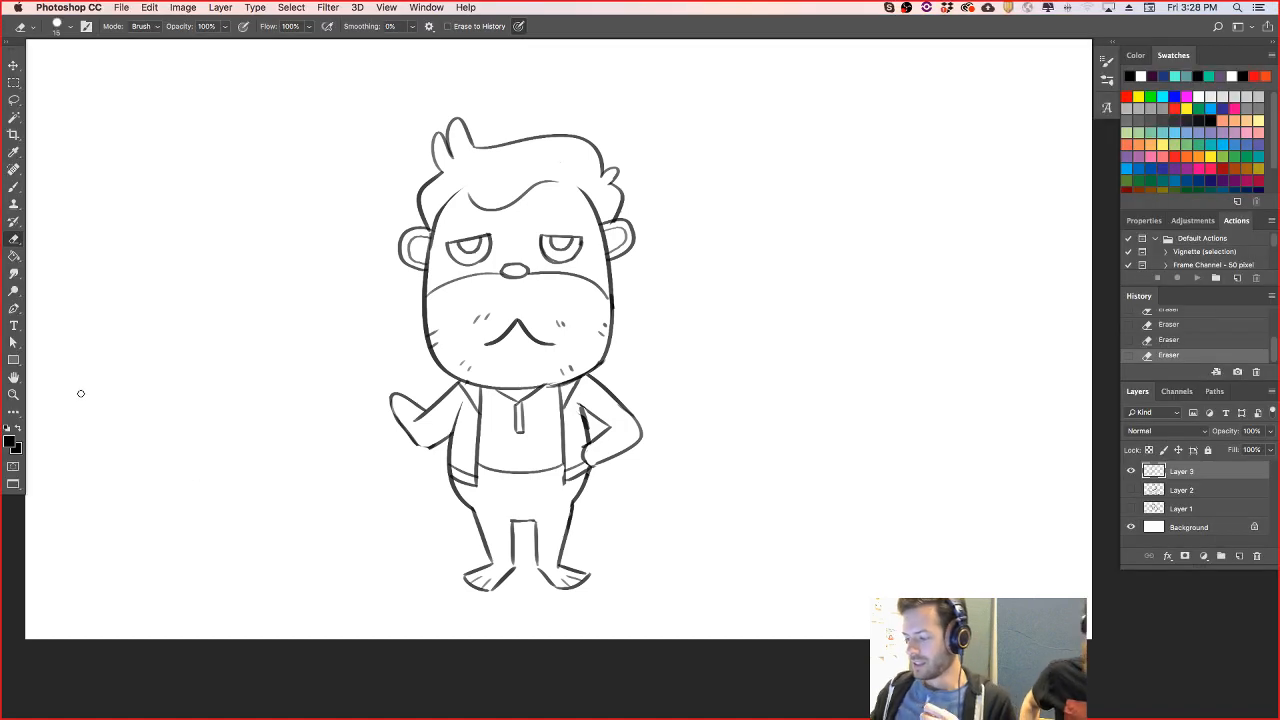
{"action": "key", "text": "Tab"}
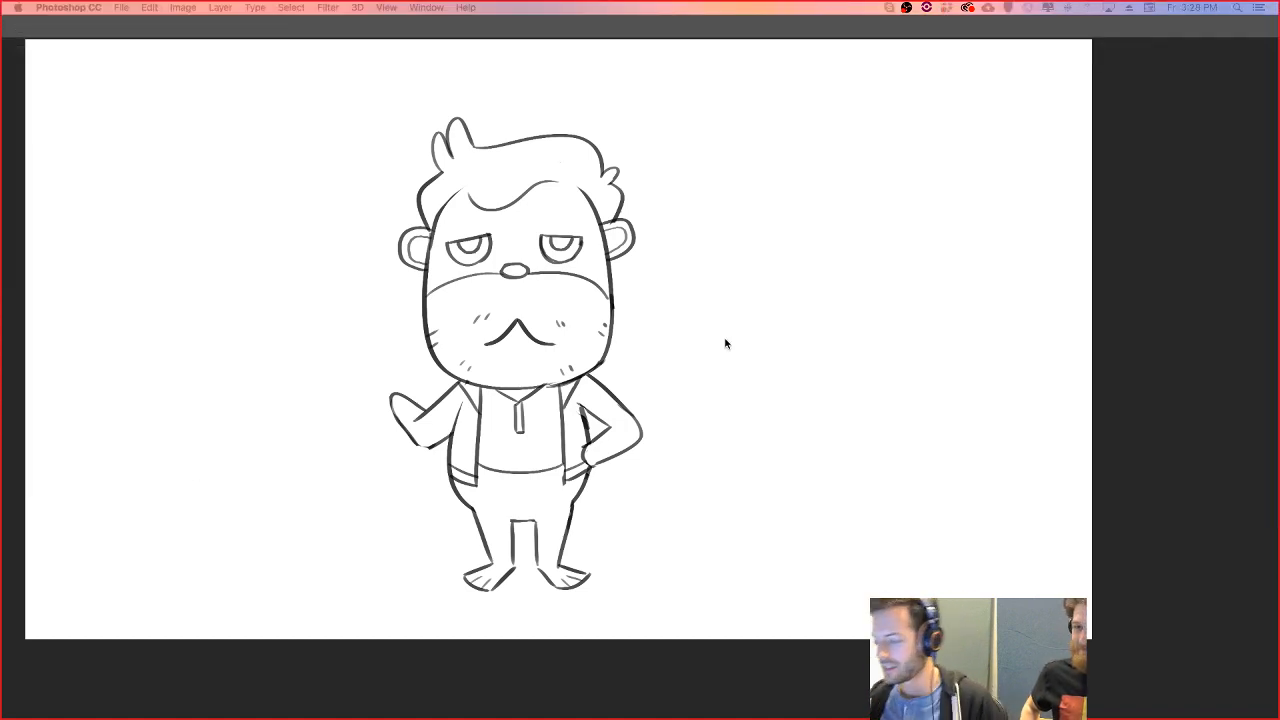
{"action": "key", "text": "Tab"}
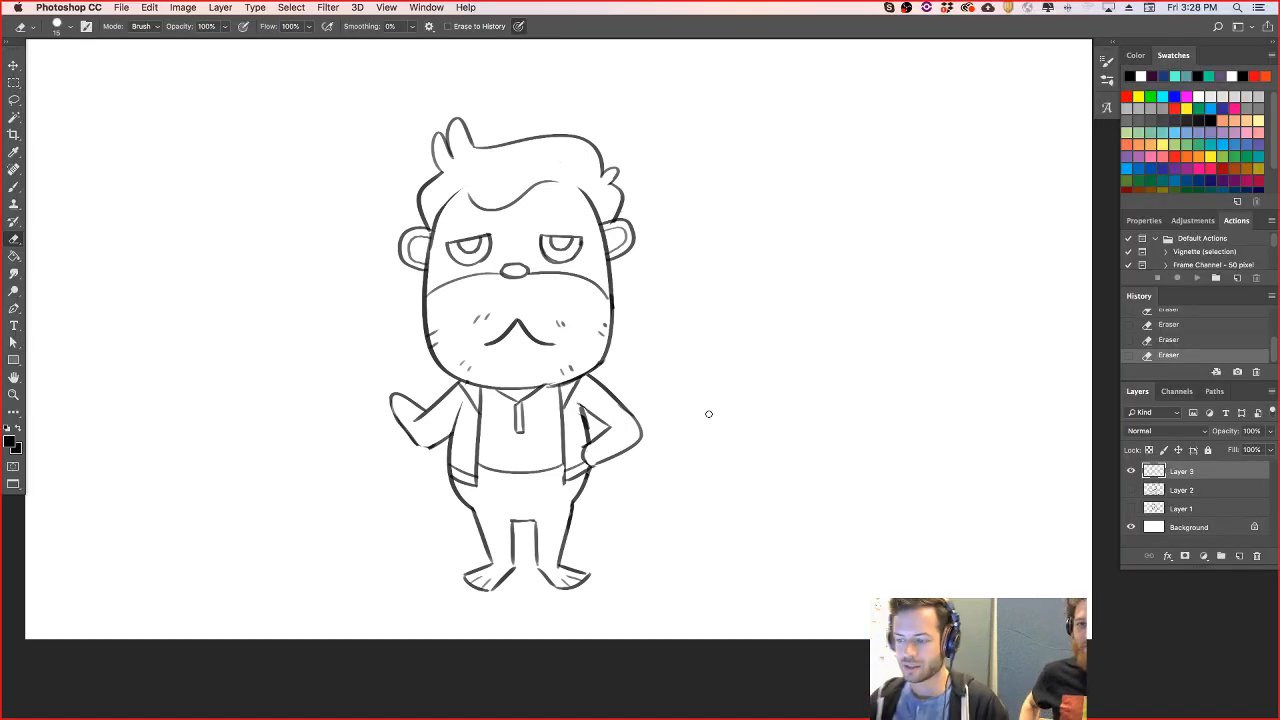
- Move the floating Skype call window clear of the sketch and switch back to Photoshop
{"action": "left_click_drag", "start_coordinate": [0, 300], "coordinate": [1141, 620]}
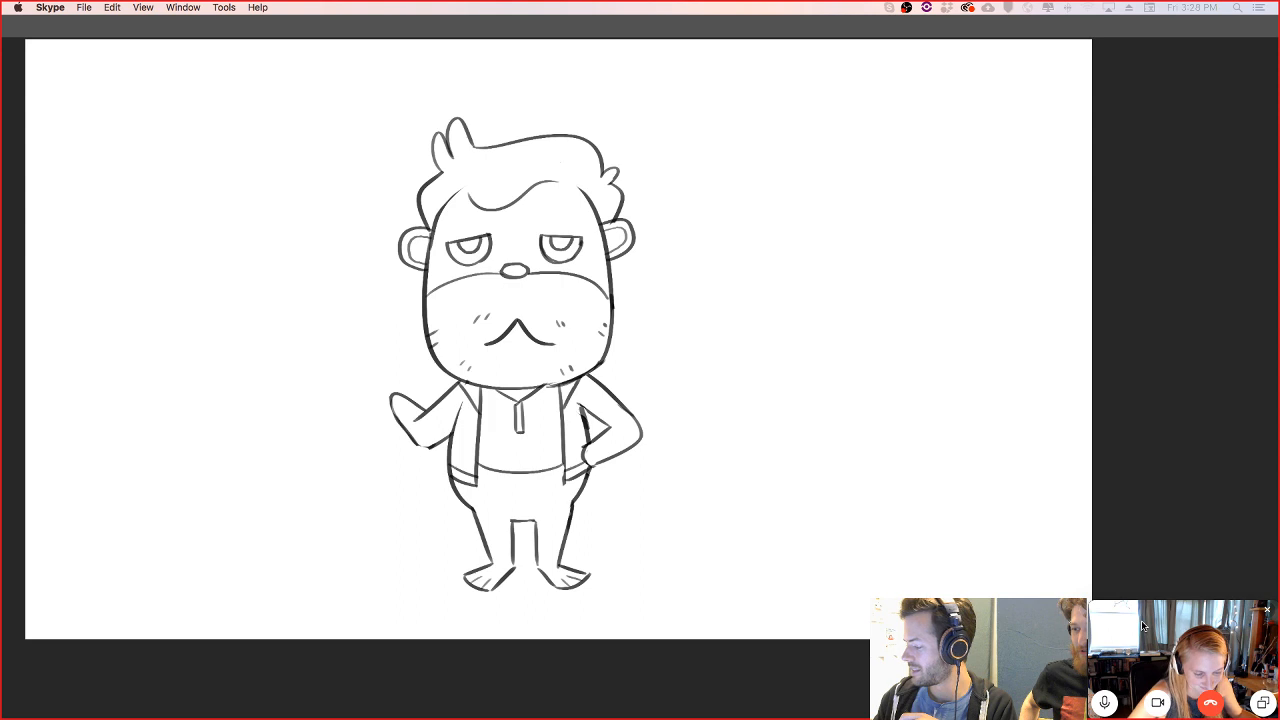
{"action": "left_click", "coordinate": [383, 229]}
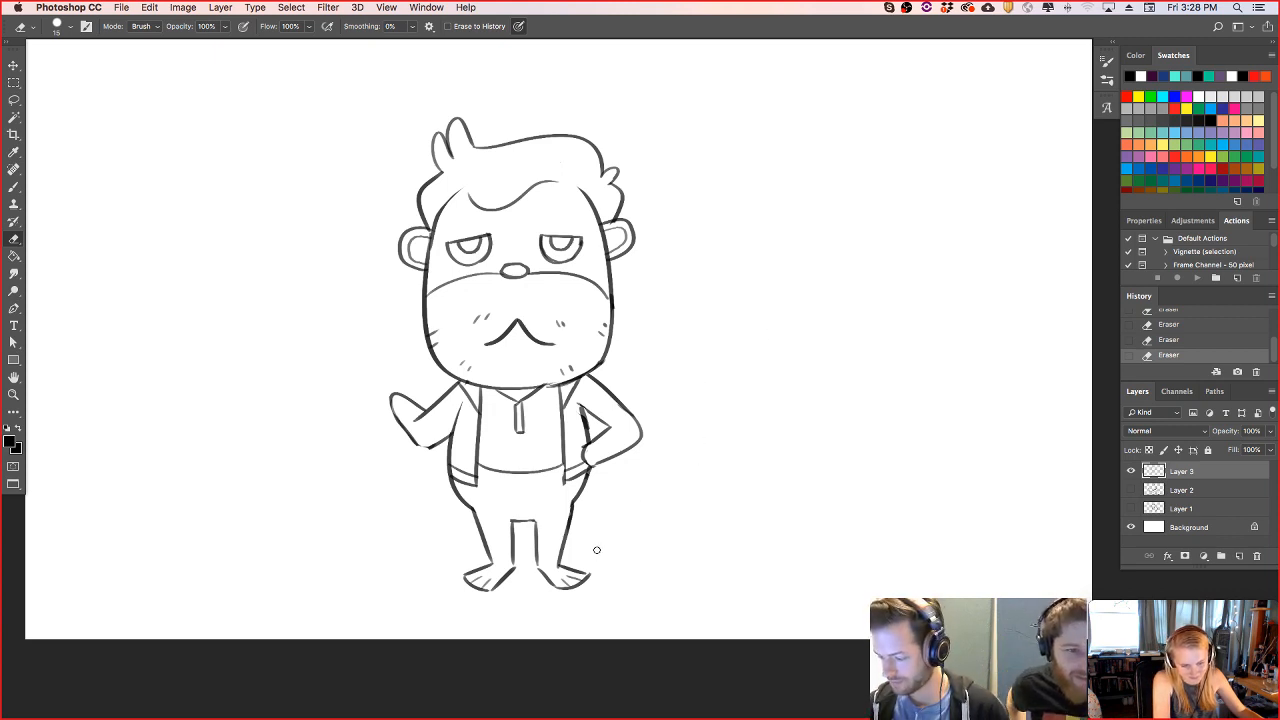
- Draw double-line cuffs across both jacket sleeves near the hands and add small dark buttons on the shirt placket
{"action": "key", "text": "b"}
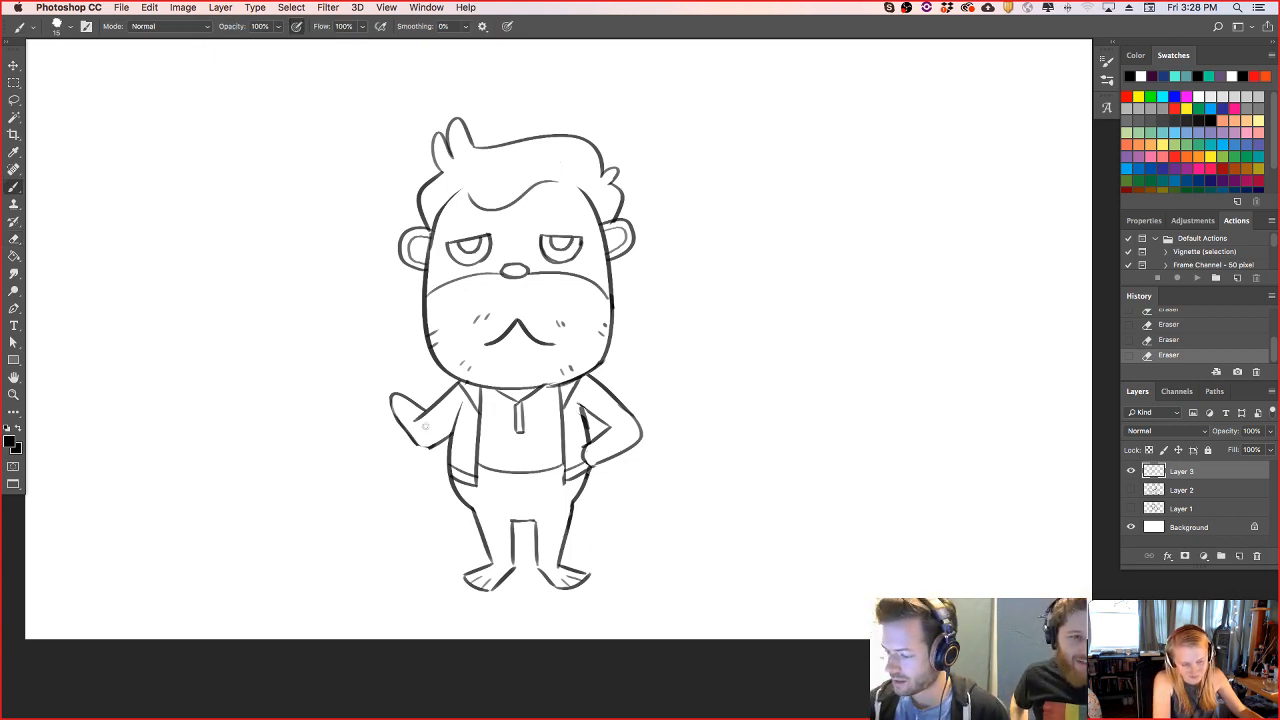
{"action": "mouse_move", "coordinate": [410, 402]}
{"action": "left_mouse_down"}
{"action": "mouse_move", "coordinate": [434, 364]}
{"action": "mouse_move", "coordinate": [428, 418]}
{"action": "left_mouse_up"}
{"action": "key", "text": "e"}
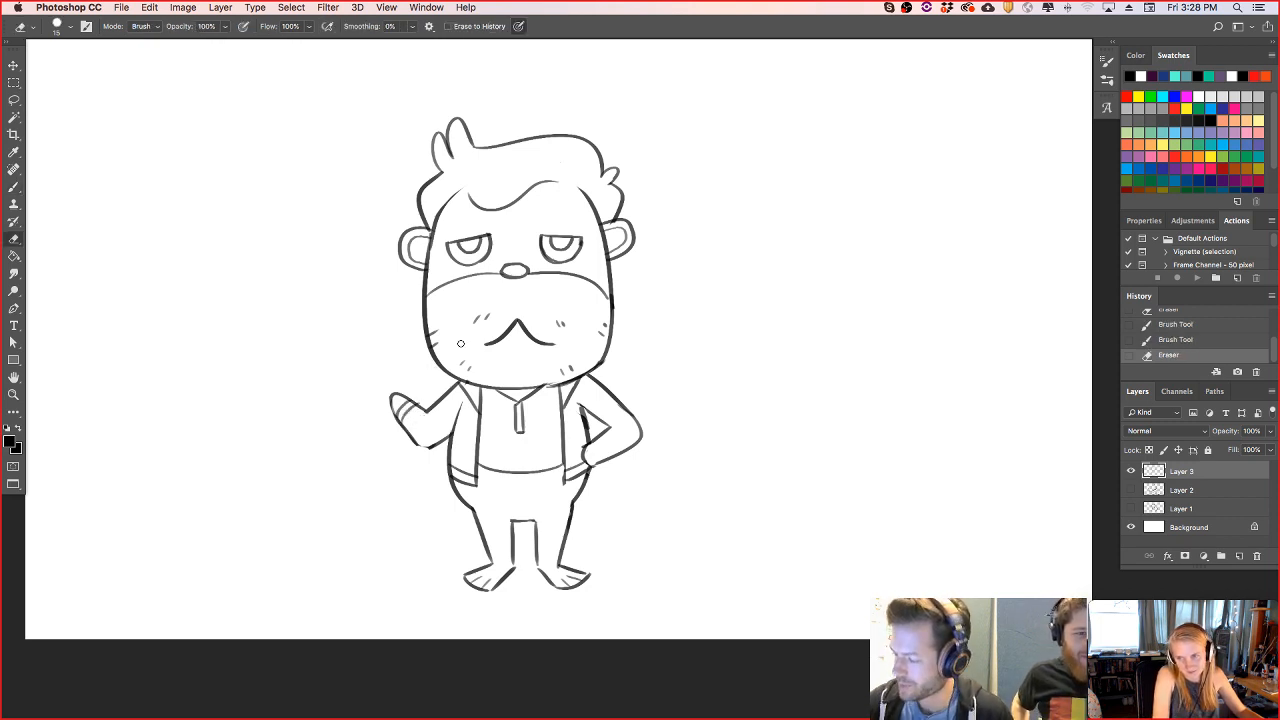
{"action": "key", "text": "b"}
{"action": "left_click_drag", "start_coordinate": [594, 443], "coordinate": [604, 460]}
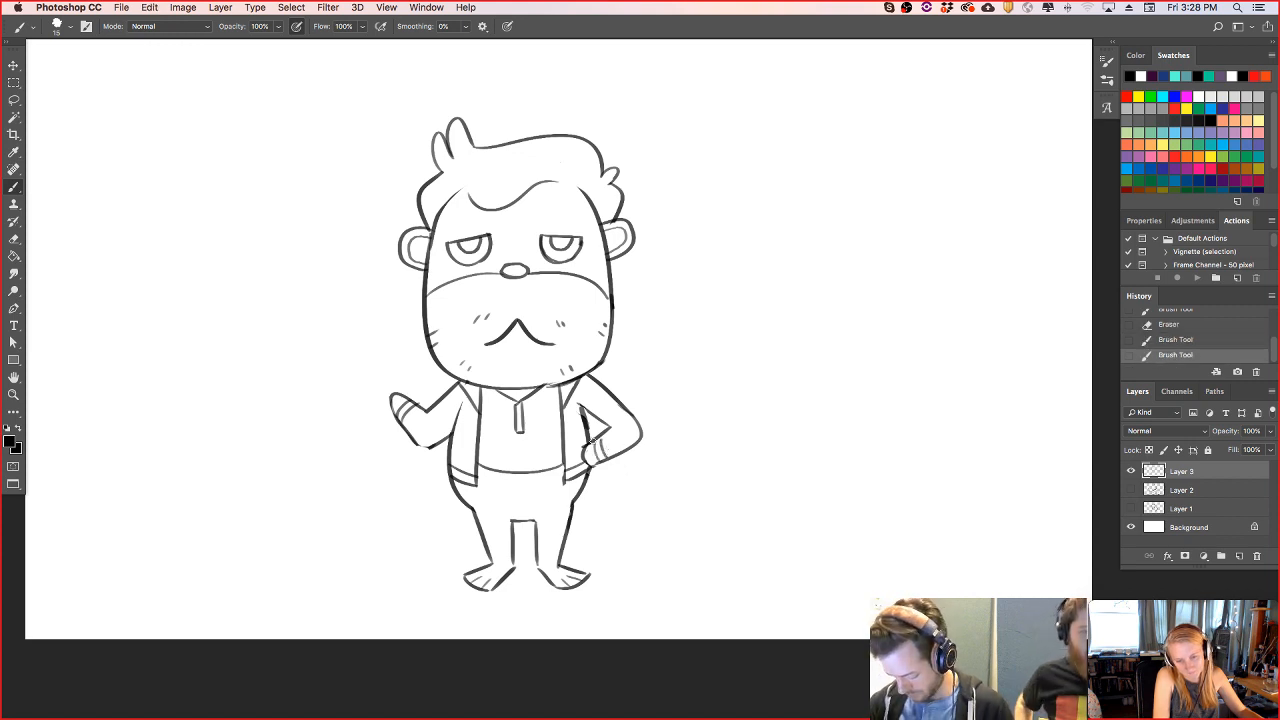
{"action": "mouse_move", "coordinate": [519, 421]}
{"action": "left_mouse_down"}
{"action": "mouse_move", "coordinate": [519, 432]}
{"action": "mouse_move", "coordinate": [519, 420]}
{"action": "left_mouse_up"}
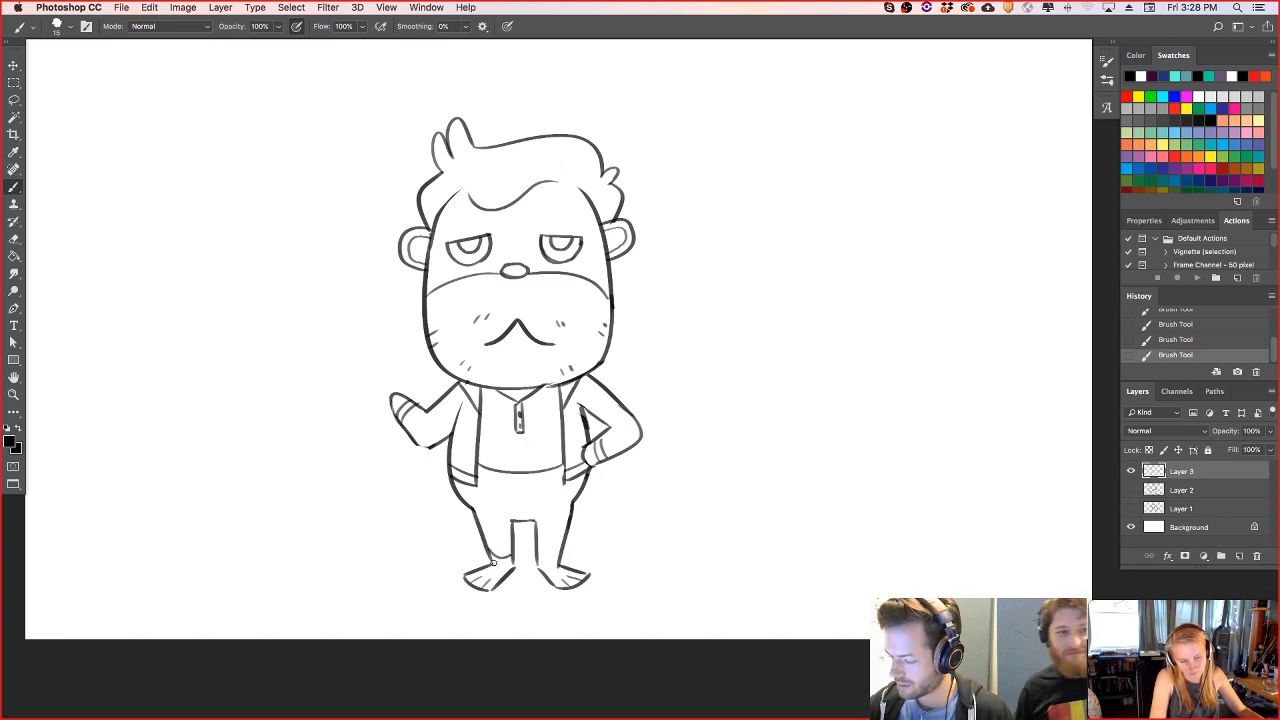
- Draw curved hem bands at the trouser ankles and two vertical fly lines below the shirt hem, undoing the last stray stroke
{"action": "mouse_move", "coordinate": [537, 551]}
{"action": "left_mouse_down"}
{"action": "mouse_move", "coordinate": [562, 548]}
{"action": "mouse_move", "coordinate": [559, 564]}
{"action": "left_mouse_up"}
{"action": "left_click_drag", "start_coordinate": [515, 478], "coordinate": [517, 520]}
{"action": "left_click_drag", "start_coordinate": [528, 474], "coordinate": [530, 520]}
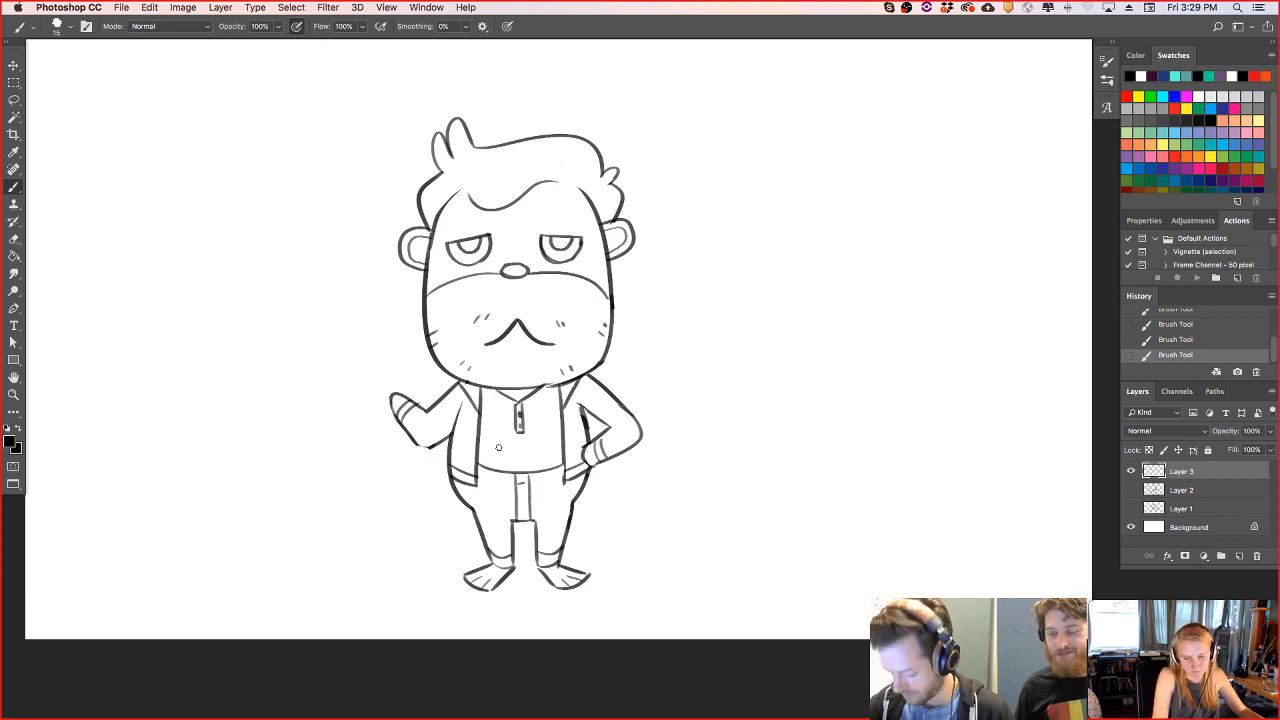
{"action": "key", "text": "super+z"}
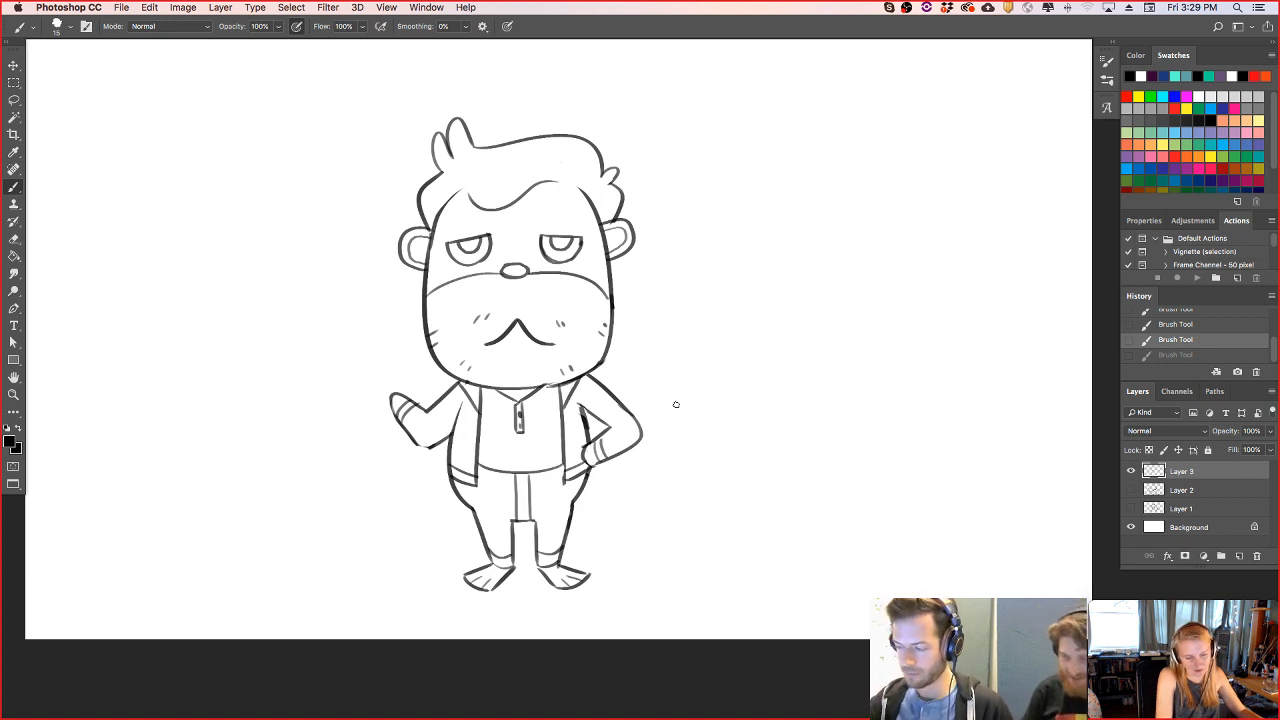
- Erase the upper-lid line of the eye nearer the raised hand and redraw it at a slight slant
{"action": "key", "text": "e"}
{"action": "left_click_drag", "start_coordinate": [448, 239], "coordinate": [491, 236]}
{"action": "key", "text": "b"}
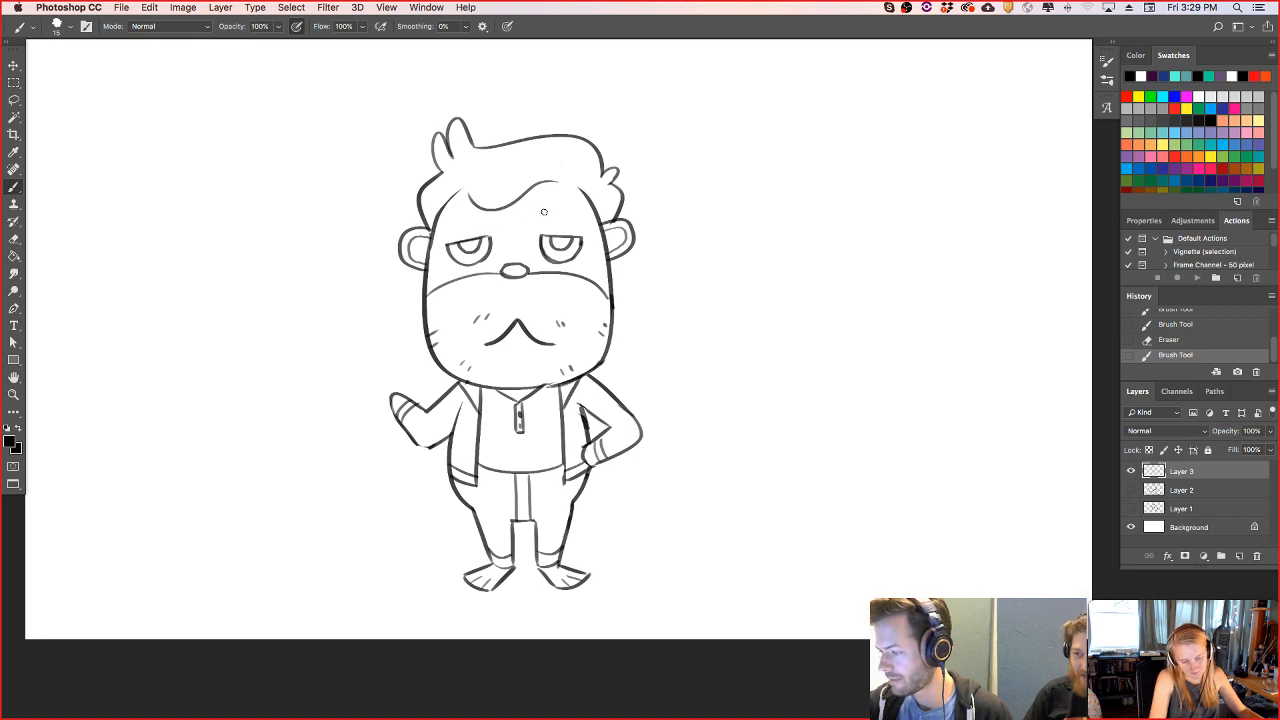
- Draw a raised, arched eyebrow above each eye, undoing the rejected strokes
{"action": "left_click_drag", "start_coordinate": [545, 211], "coordinate": [573, 206]}
{"action": "left_click_drag", "start_coordinate": [449, 219], "coordinate": [472, 204]}
{"action": "key", "text": "super+z"}
{"action": "key", "text": "super+z"}
{"action": "key", "text": "super+z"}
{"action": "key", "text": "super+z"}
{"action": "key", "text": "super+z"}
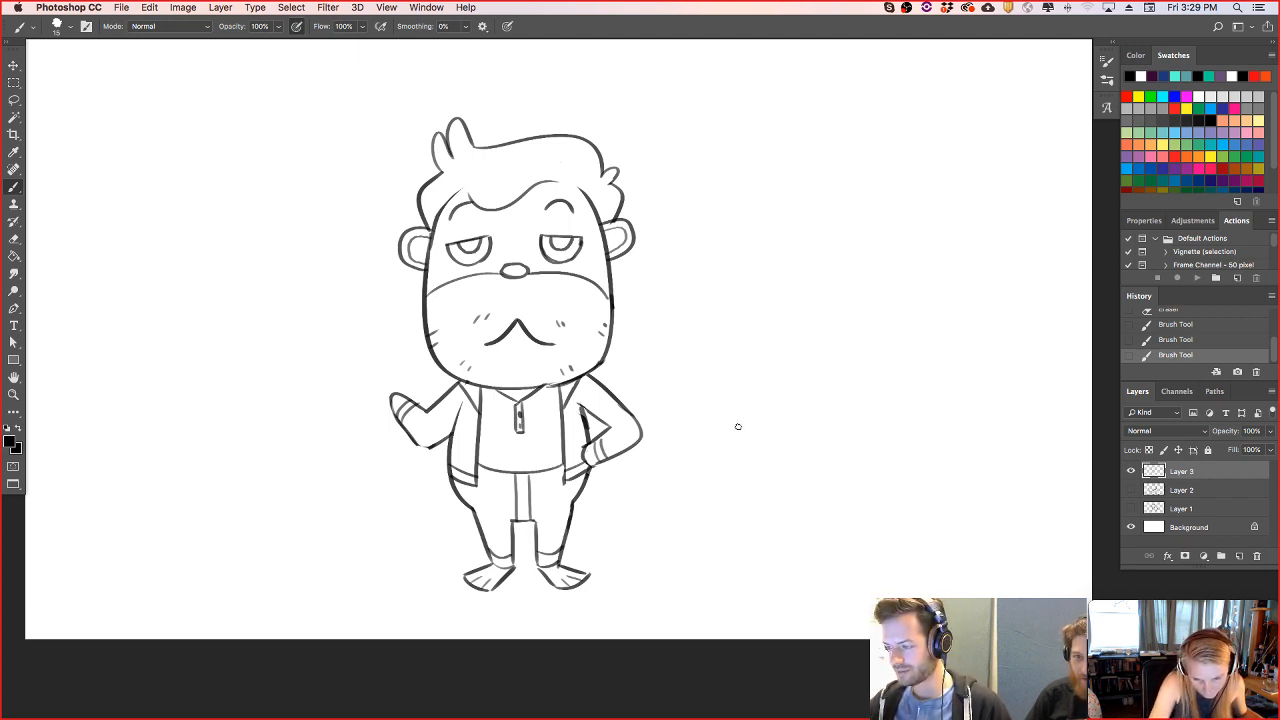
- Draw a tilted heart outline floating beside the character's hair, with its point toward the head, and clean up its lines
{"action": "mouse_move", "coordinate": [660, 168]}
{"action": "left_mouse_down"}
{"action": "mouse_move", "coordinate": [662, 137]}
{"action": "mouse_move", "coordinate": [737, 128]}
{"action": "mouse_move", "coordinate": [654, 178]}
{"action": "left_mouse_up"}
{"action": "key", "text": "e"}
{"action": "key", "text": "b"}
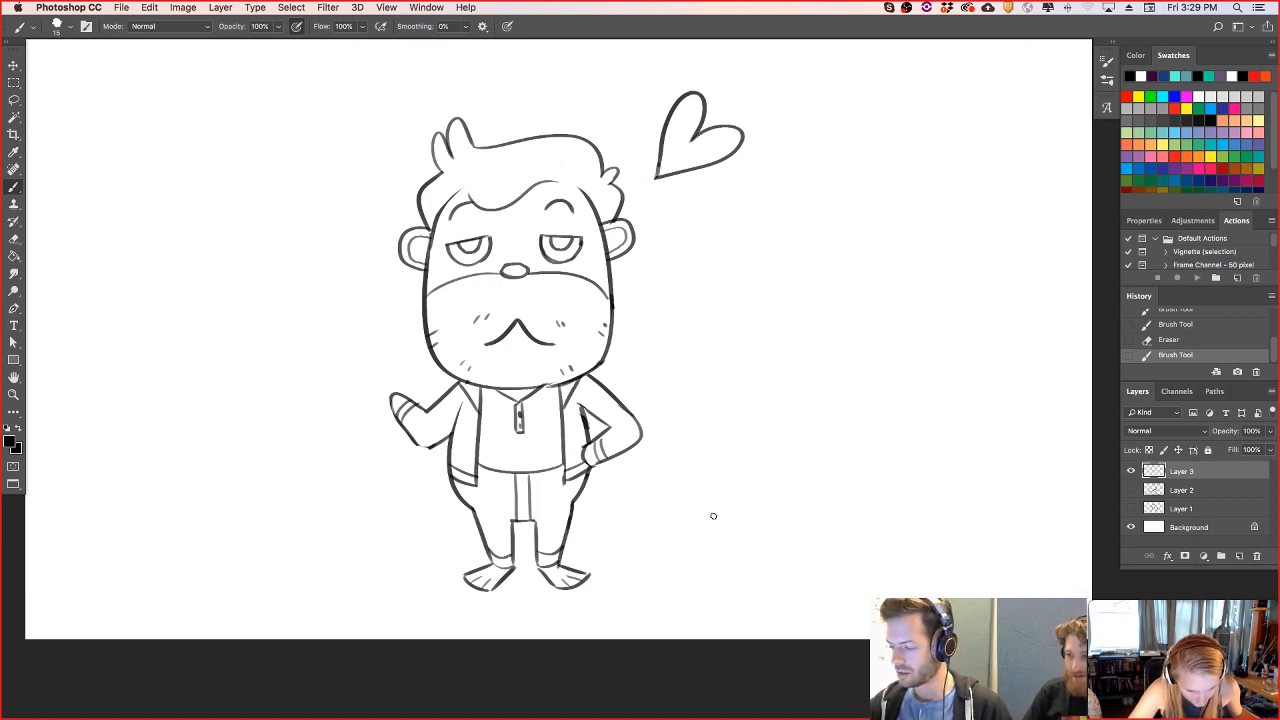
- Undo a trial collar stroke and erase the button placket from the shirt, keeping the V-shaped neckline
{"action": "left_click_drag", "start_coordinate": [490, 389], "coordinate": [518, 405]}
{"action": "key", "text": "super+z"}
{"action": "key", "text": "e"}
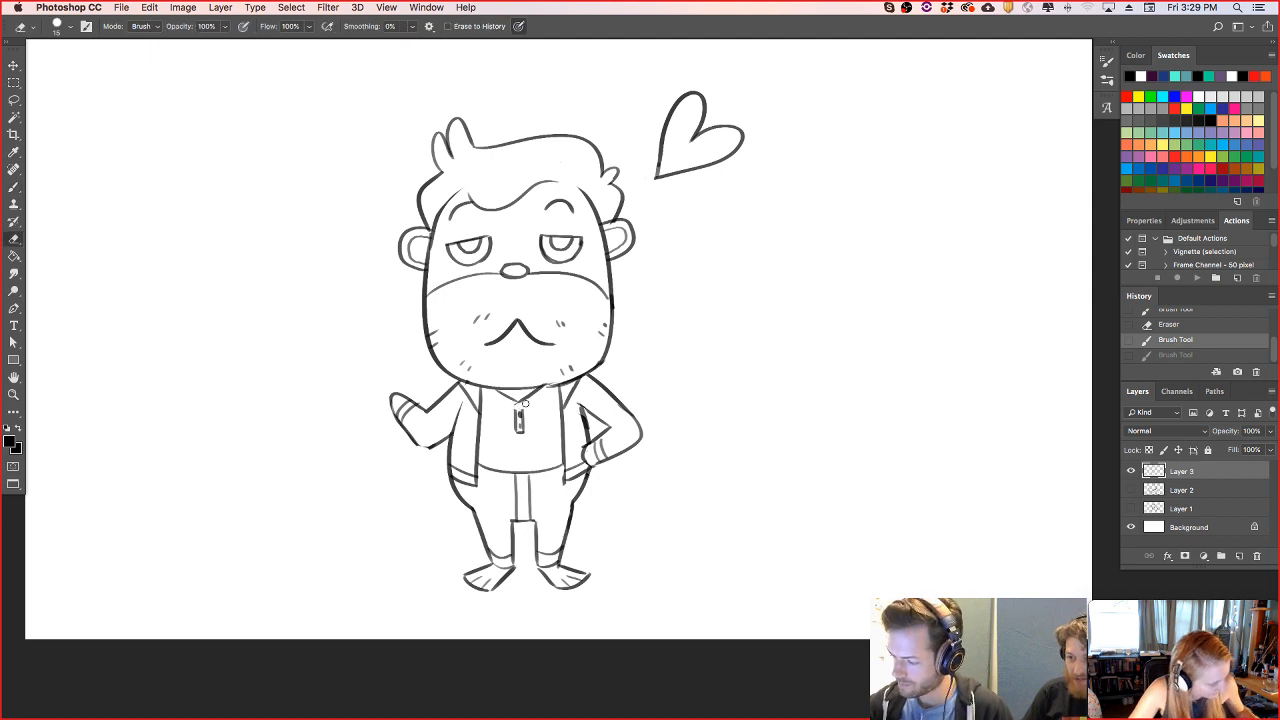
{"action": "left_click_drag", "start_coordinate": [518, 407], "coordinate": [518, 430]}
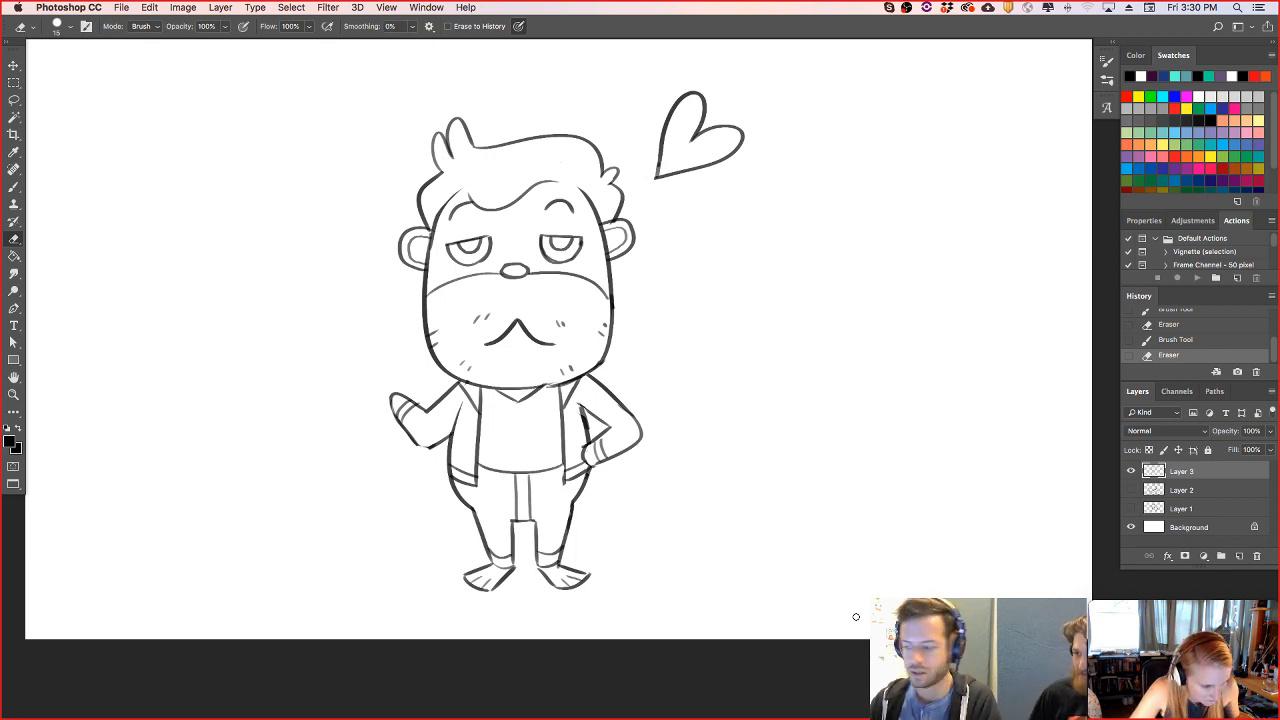
- Draw a short, curved, pointed tail behind the hip below the bent arm, erase its excess, and hide the interface panels
{"action": "mouse_move", "coordinate": [591, 465]}
{"action": "left_mouse_down"}
{"action": "mouse_move", "coordinate": [622, 506]}
{"action": "mouse_move", "coordinate": [573, 497]}
{"action": "left_mouse_up"}
{"action": "key", "text": "b"}
{"action": "key", "text": "super+z"}
{"action": "key", "text": "e"}
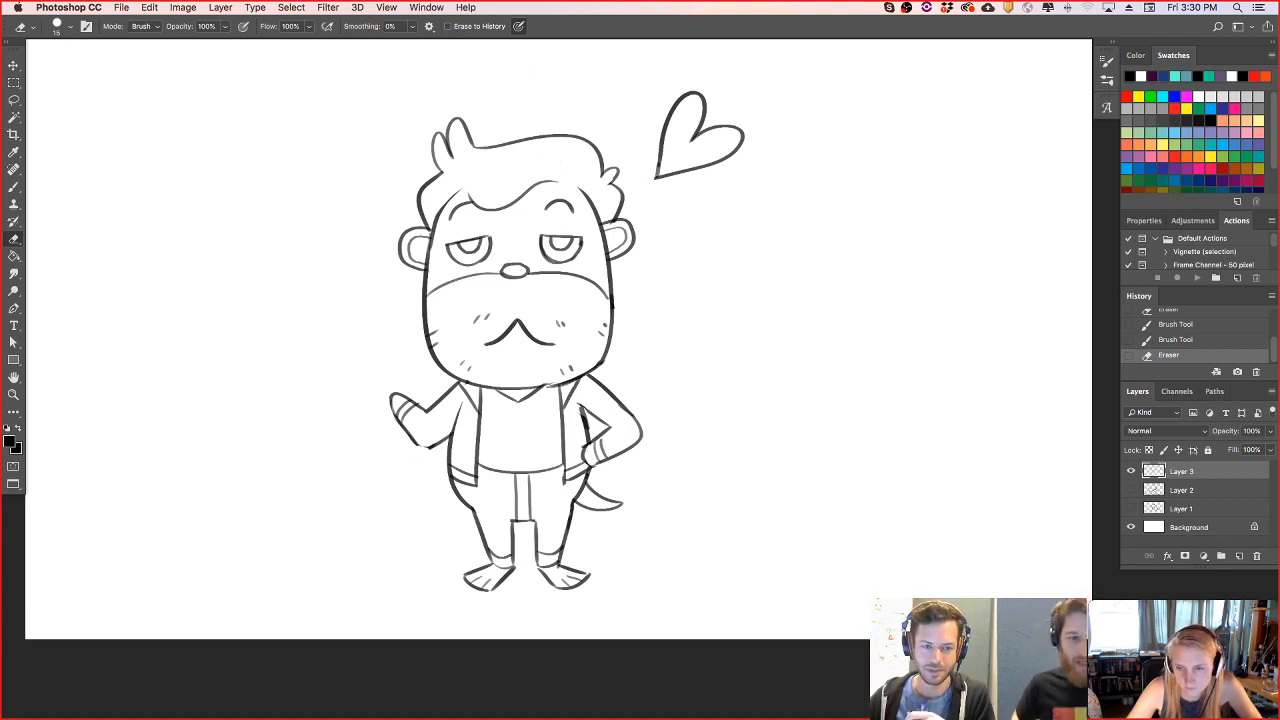
{"action": "key", "text": "Tab"}
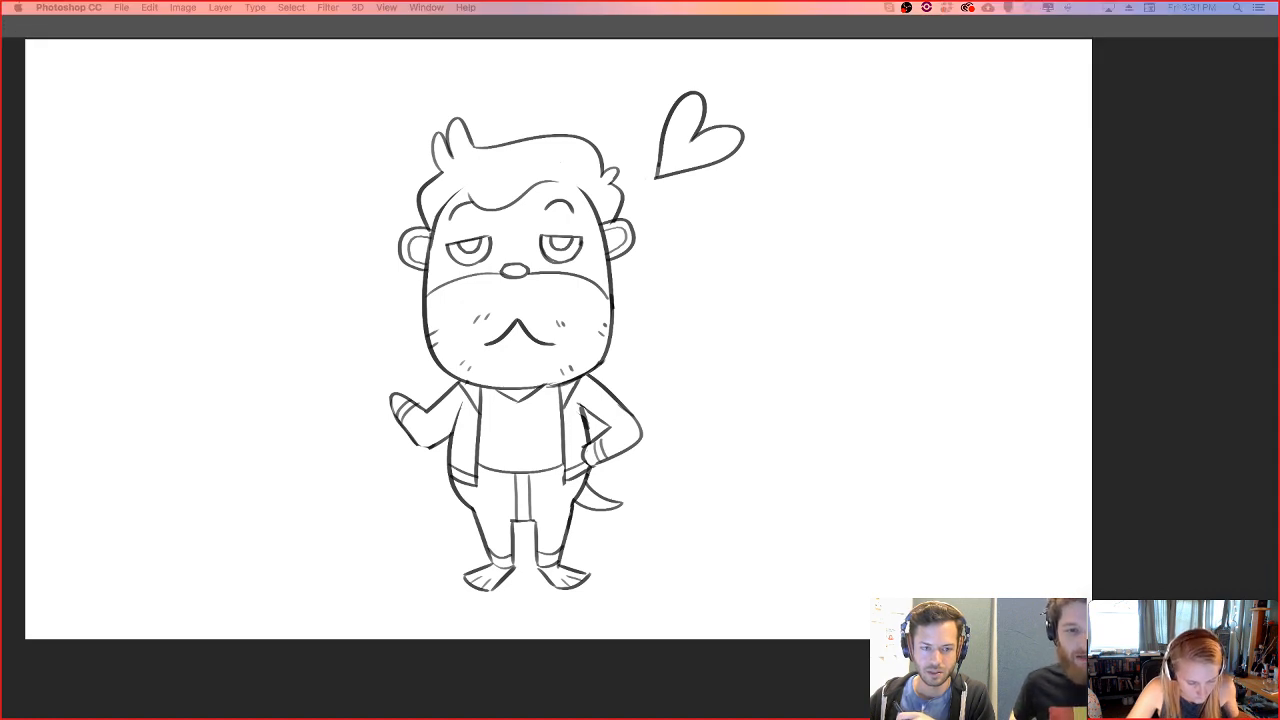
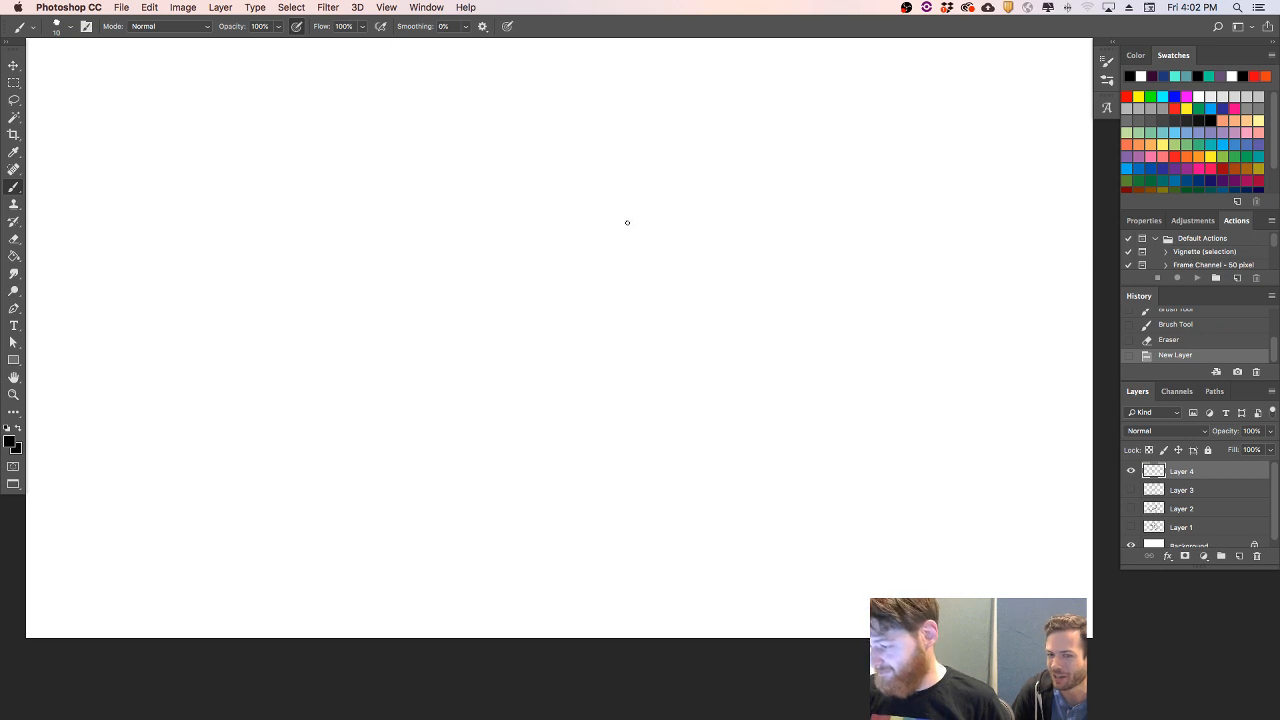
- Sketch a large domed head outline with a wide curved smile and one sideways-glancing oval eye, undoing rejected strokes
{"action": "left_click_drag", "start_coordinate": [573, 301], "coordinate": [658, 196]}
{"action": "key", "text": "super+z"}
{"action": "mouse_move", "coordinate": [578, 301]}
{"action": "left_mouse_down"}
{"action": "mouse_move", "coordinate": [765, 166]}
{"action": "mouse_move", "coordinate": [860, 322]}
{"action": "left_mouse_up"}
{"action": "mouse_move", "coordinate": [609, 238]}
{"action": "left_mouse_down"}
{"action": "mouse_move", "coordinate": [600, 249]}
{"action": "mouse_move", "coordinate": [794, 237]}
{"action": "mouse_move", "coordinate": [784, 196]}
{"action": "left_mouse_up"}
{"action": "key", "text": "super+z"}
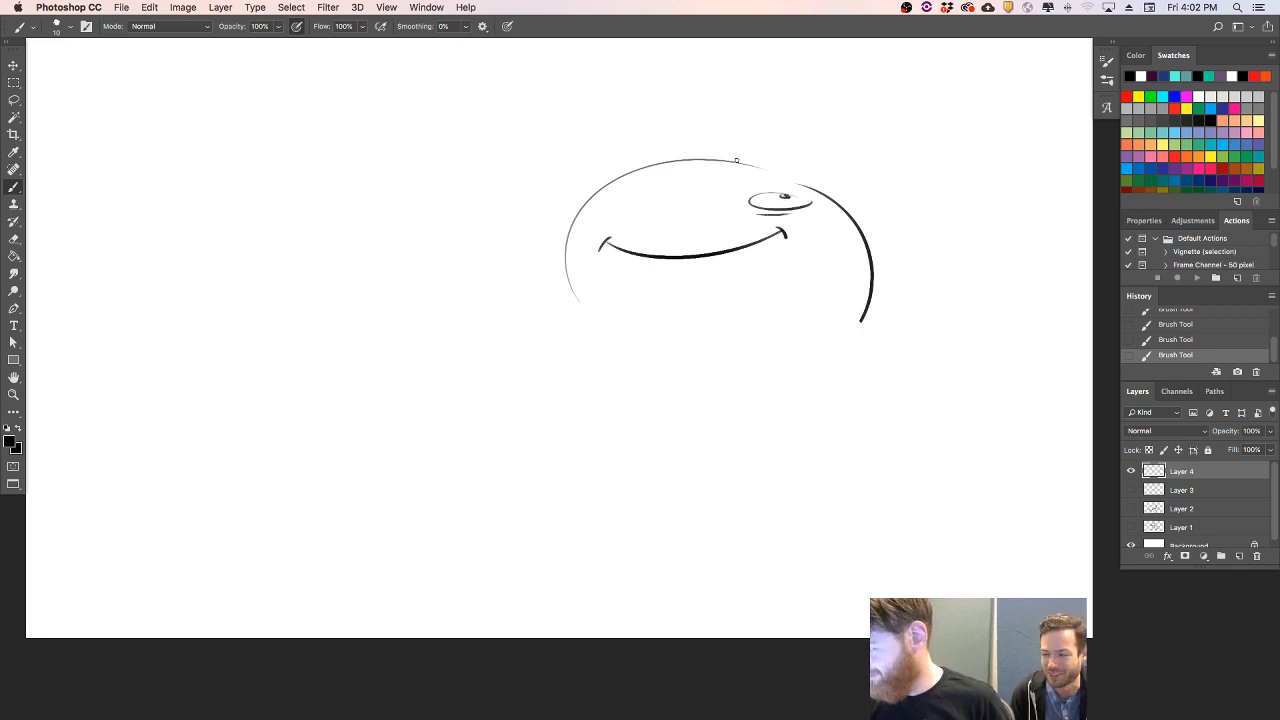
- Draw the second narrow oval eye on the near-empty side of the head, with a pupil and a short crease underneath
{"action": "left_click_drag", "start_coordinate": [620, 193], "coordinate": [645, 182]}
{"action": "key", "text": "super+z"}
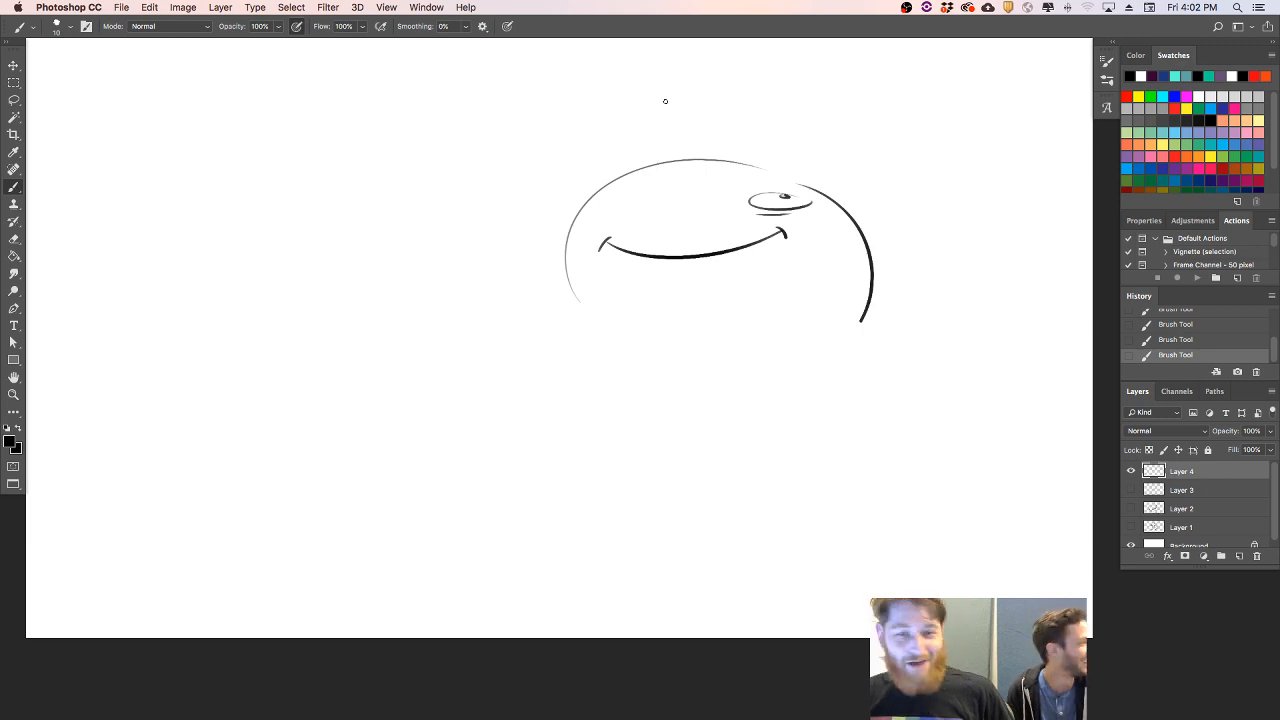
{"action": "mouse_move", "coordinate": [630, 190]}
{"action": "left_mouse_down"}
{"action": "mouse_move", "coordinate": [593, 209]}
{"action": "mouse_move", "coordinate": [689, 171]}
{"action": "mouse_move", "coordinate": [784, 196]}
{"action": "mouse_move", "coordinate": [823, 175]}
{"action": "mouse_move", "coordinate": [643, 213]}
{"action": "left_mouse_up"}
{"action": "key", "text": "super+z"}
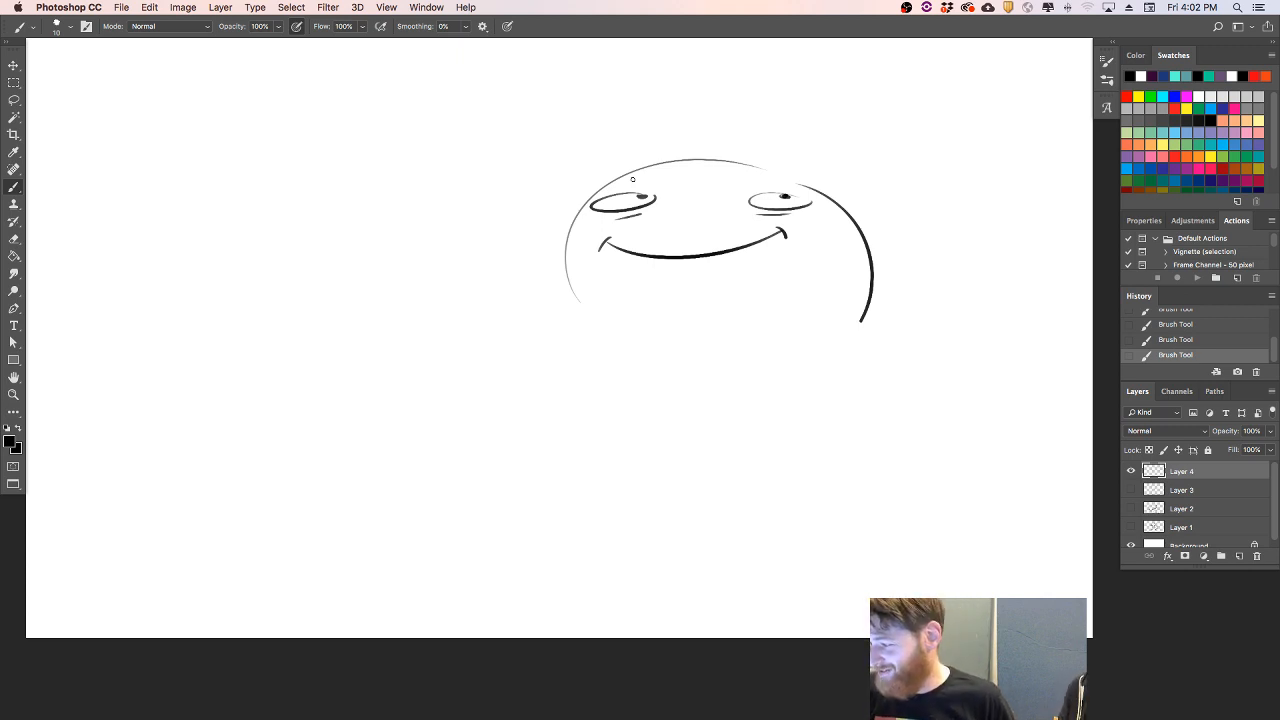
- Add a short arched eyebrow above each oval eye and darken both pupils
{"action": "mouse_move", "coordinate": [606, 188]}
{"action": "left_mouse_down"}
{"action": "mouse_move", "coordinate": [652, 188]}
{"action": "mouse_move", "coordinate": [641, 182]}
{"action": "left_mouse_up"}
{"action": "key", "text": "super+z"}
{"action": "key", "text": "super+z"}
{"action": "left_click_drag", "start_coordinate": [755, 182], "coordinate": [810, 191]}
{"action": "key", "text": "super+z"}
{"action": "key", "text": "super+z"}
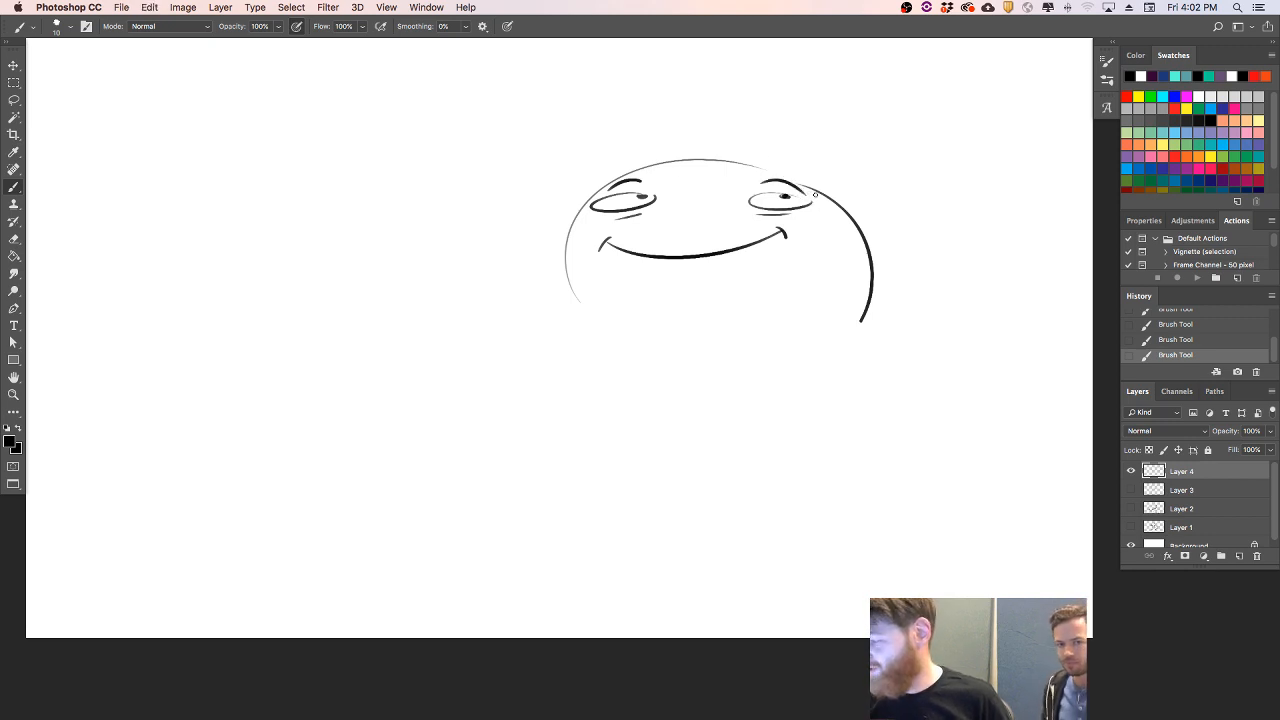
{"action": "left_click_drag", "start_coordinate": [642, 196], "coordinate": [640, 196]}
{"action": "left_click_drag", "start_coordinate": [780, 196], "coordinate": [788, 197]}
- Sketch curled finger strokes below both ends of the smiling face
{"action": "mouse_move", "coordinate": [588, 331]}
{"action": "left_mouse_down"}
{"action": "mouse_move", "coordinate": [606, 303]}
{"action": "mouse_move", "coordinate": [621, 348]}
{"action": "left_mouse_up"}
{"action": "mouse_move", "coordinate": [799, 331]}
{"action": "left_mouse_down"}
{"action": "mouse_move", "coordinate": [820, 325]}
{"action": "mouse_move", "coordinate": [813, 337]}
{"action": "mouse_move", "coordinate": [803, 316]}
{"action": "left_mouse_up"}
{"action": "key", "text": "alt+super+z"}
{"action": "key", "text": "alt+super+z"}
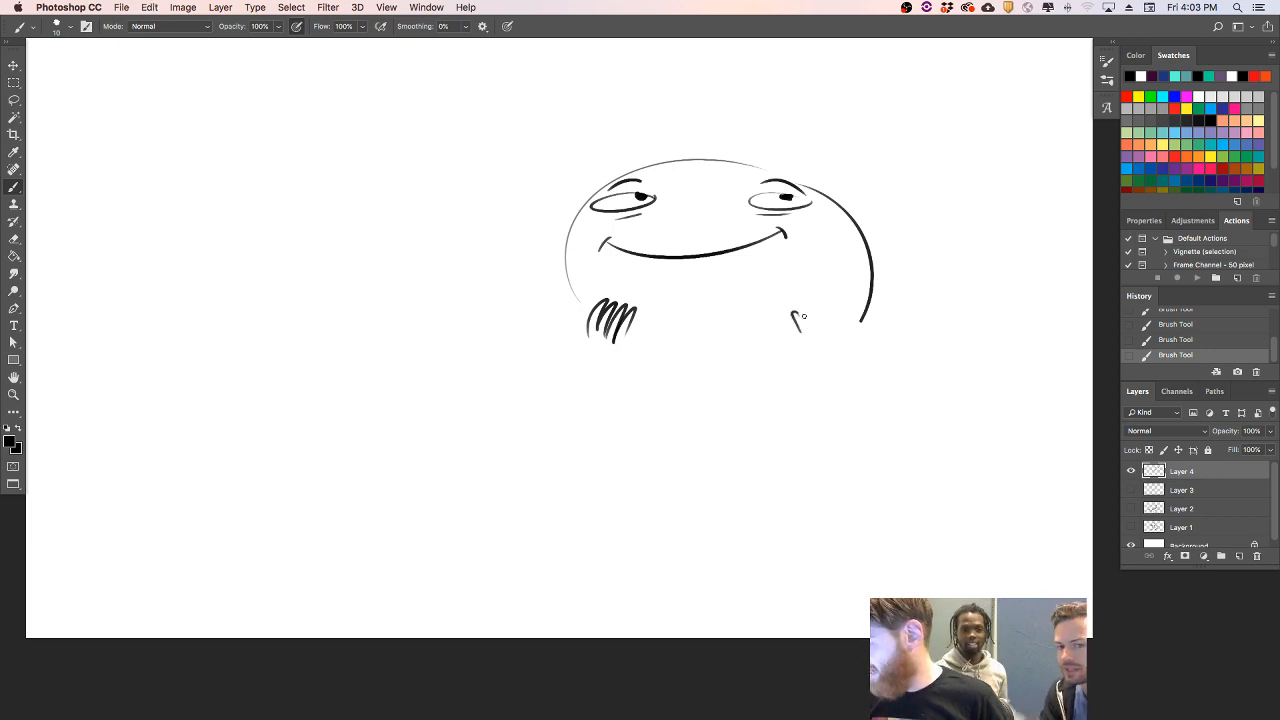
- Delete the layer holding the smiling head sketch and create a new blank layer in its place
{"action": "key", "text": "BackSpace"}
{"action": "left_click", "coordinate": [1239, 556]}
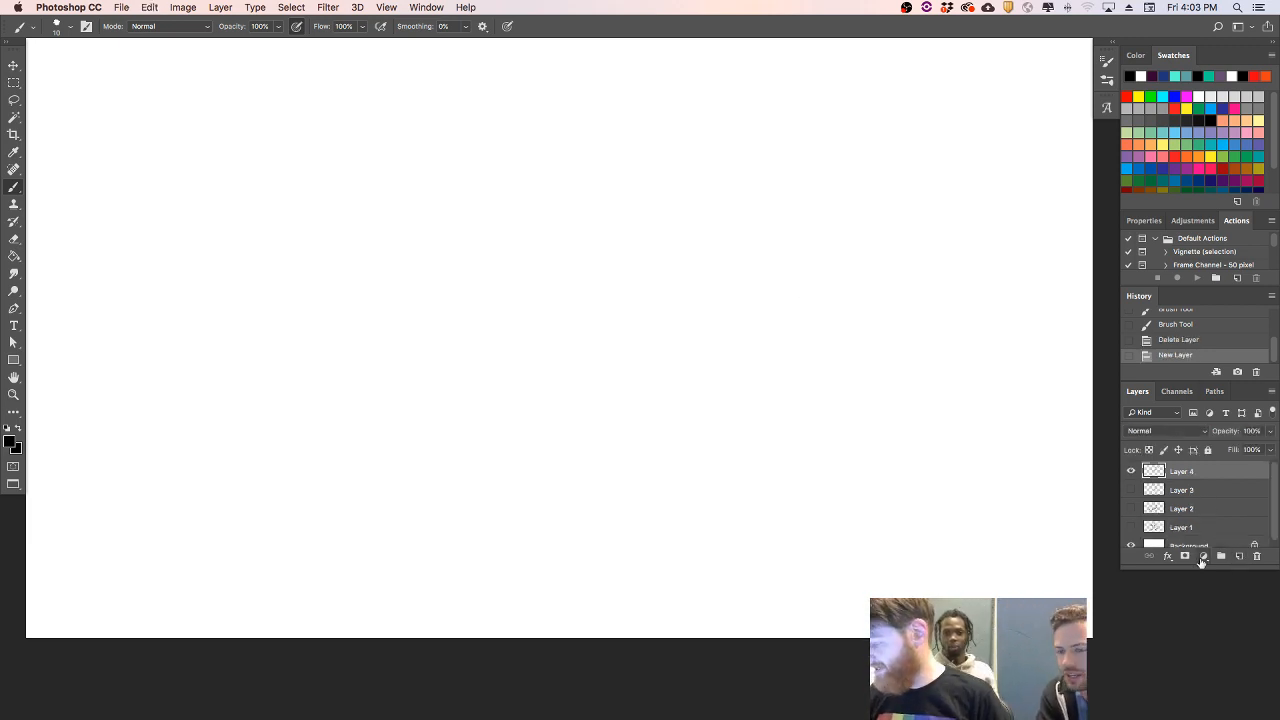
{"action": "key", "text": "Tab"}
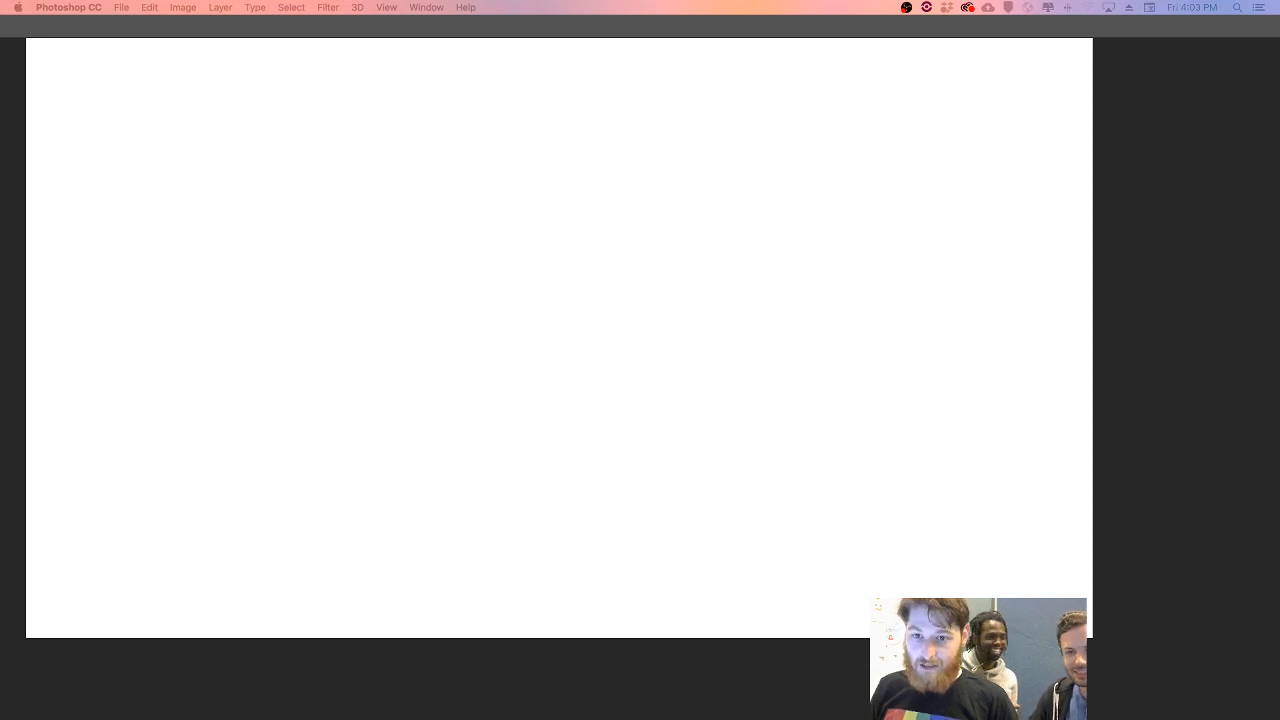
{"action": "key", "text": "Tab"}
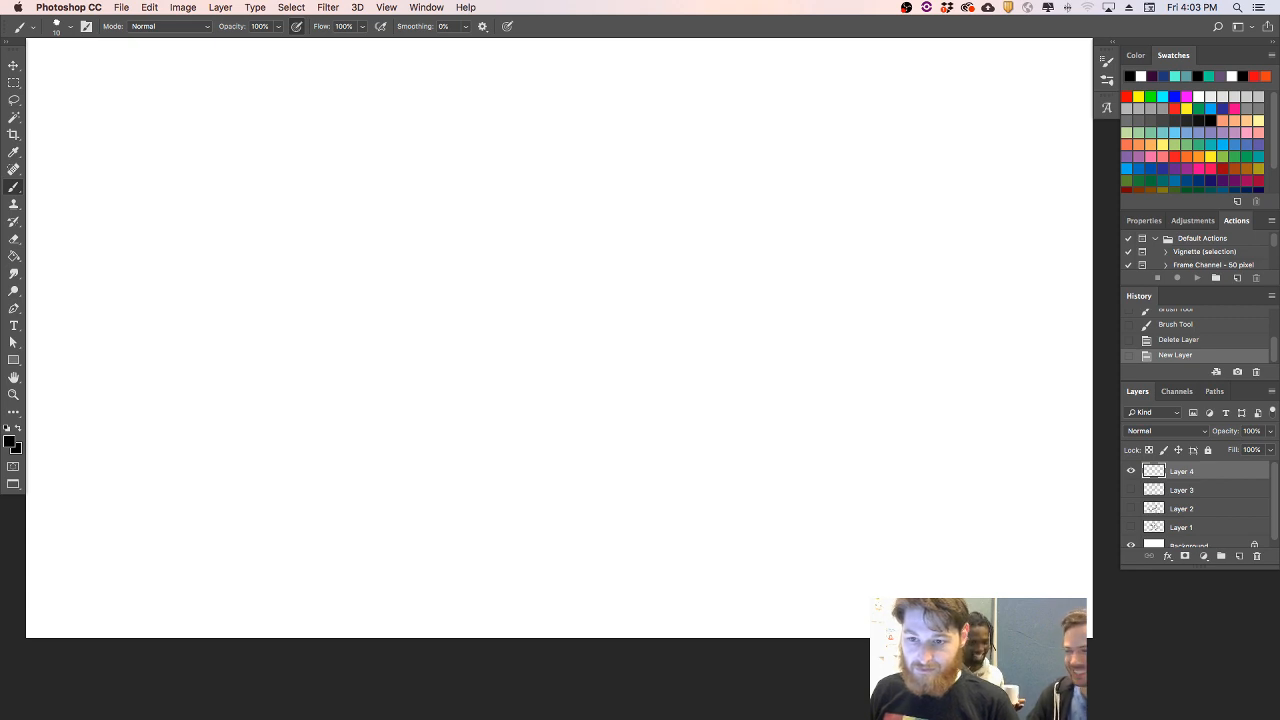
- Draw a large open eye with an oval pupil and a high arched eyebrow above it, undoing rejected strokes
{"action": "left_click", "coordinate": [589, 286]}
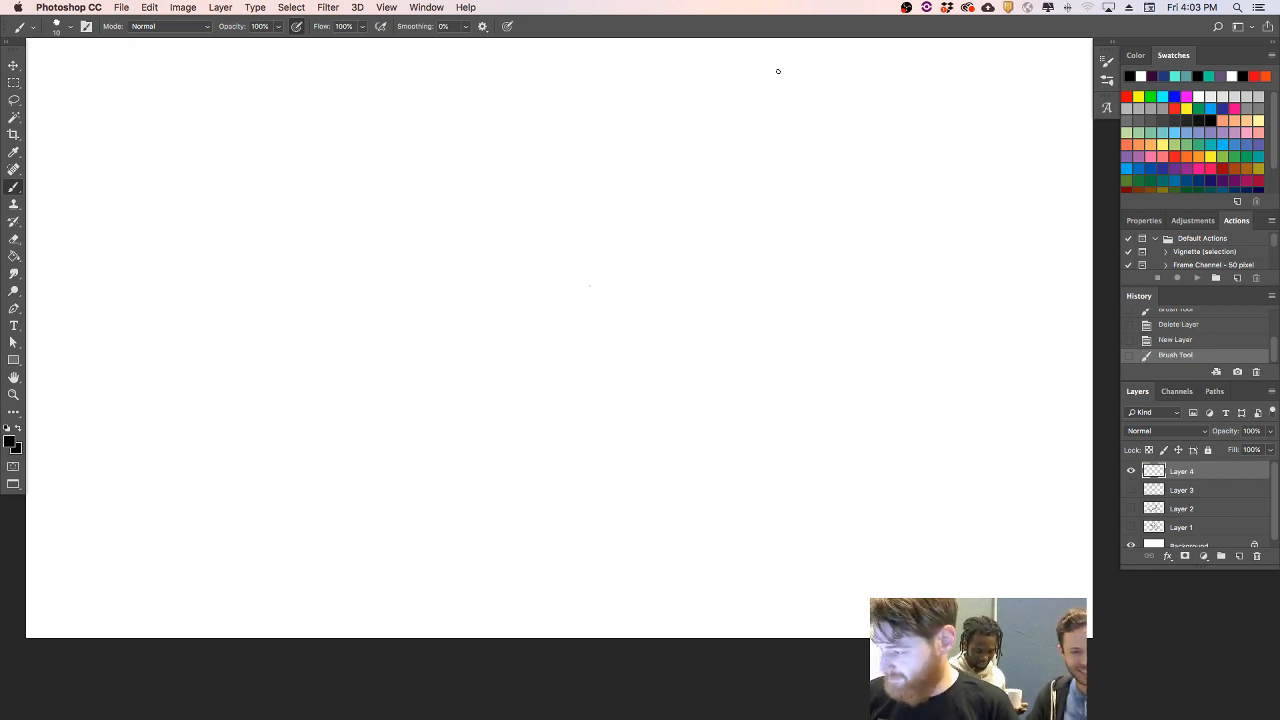
{"action": "mouse_move", "coordinate": [599, 243]}
{"action": "left_mouse_down"}
{"action": "mouse_move", "coordinate": [735, 225]}
{"action": "mouse_move", "coordinate": [731, 257]}
{"action": "mouse_move", "coordinate": [743, 232]}
{"action": "mouse_move", "coordinate": [729, 248]}
{"action": "mouse_move", "coordinate": [728, 224]}
{"action": "left_mouse_up"}
{"action": "key", "text": "super+z"}
{"action": "key", "text": "super+z"}
{"action": "key", "text": "super+z"}
{"action": "key", "text": "super+z"}
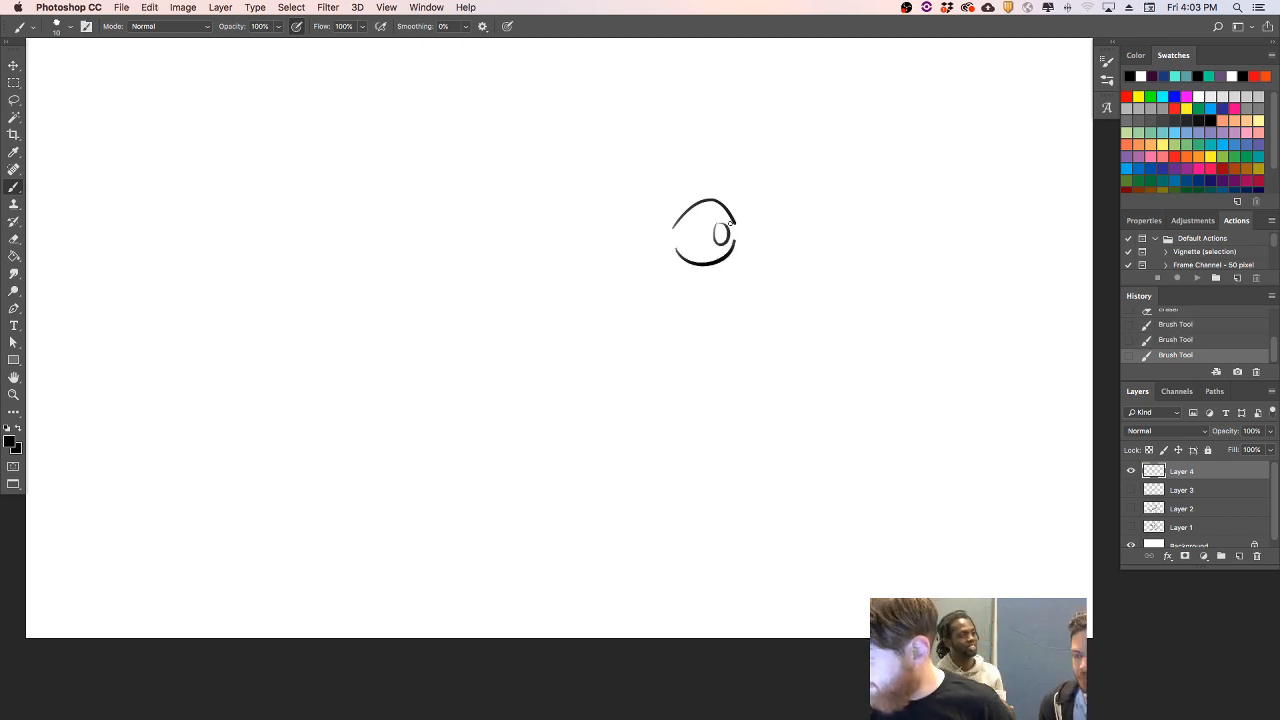
{"action": "left_click_drag", "start_coordinate": [700, 151], "coordinate": [758, 182]}
{"action": "key", "text": "super+z"}
{"action": "left_click_drag", "start_coordinate": [666, 182], "coordinate": [750, 178]}
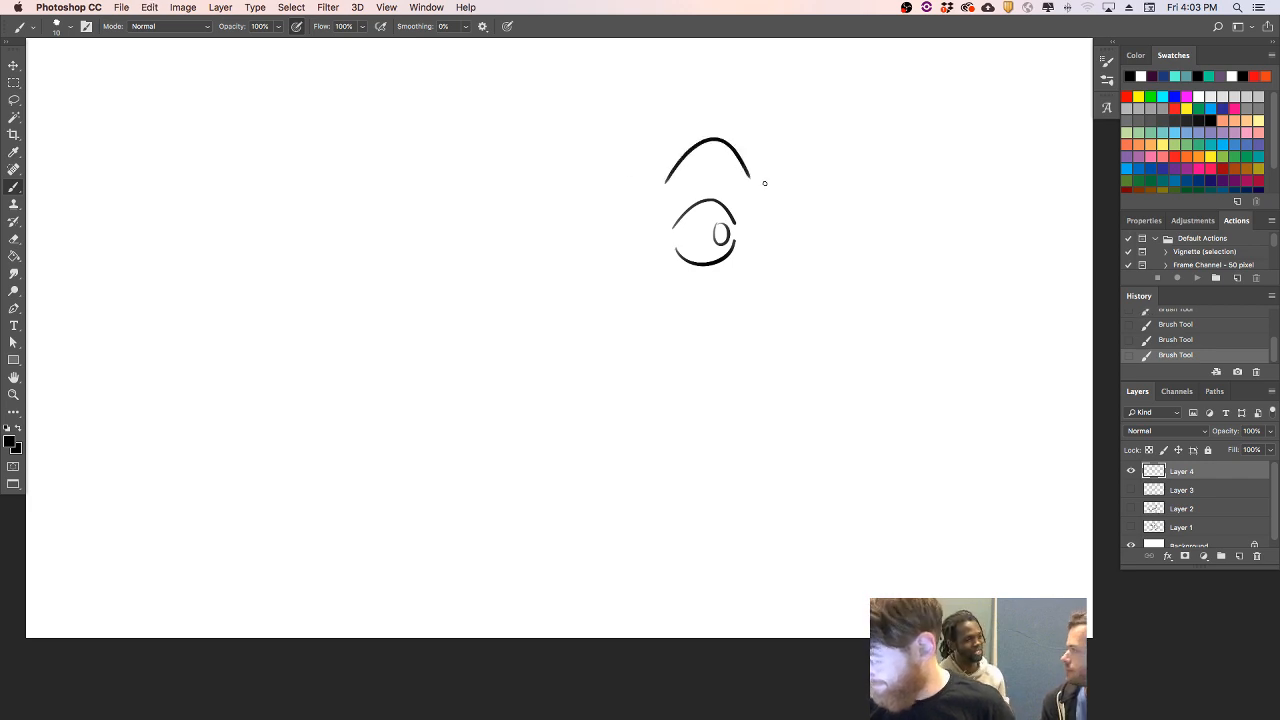
- Draw the tall, narrow, pointed front of a beak beside the eye, mark a nostril dot, and clean up its lines
{"action": "mouse_move", "coordinate": [642, 236]}
{"action": "left_mouse_down"}
{"action": "mouse_move", "coordinate": [644, 271]}
{"action": "mouse_move", "coordinate": [613, 295]}
{"action": "left_mouse_up"}
{"action": "left_click_drag", "start_coordinate": [627, 342], "coordinate": [643, 329]}
{"action": "key", "text": "super+z"}
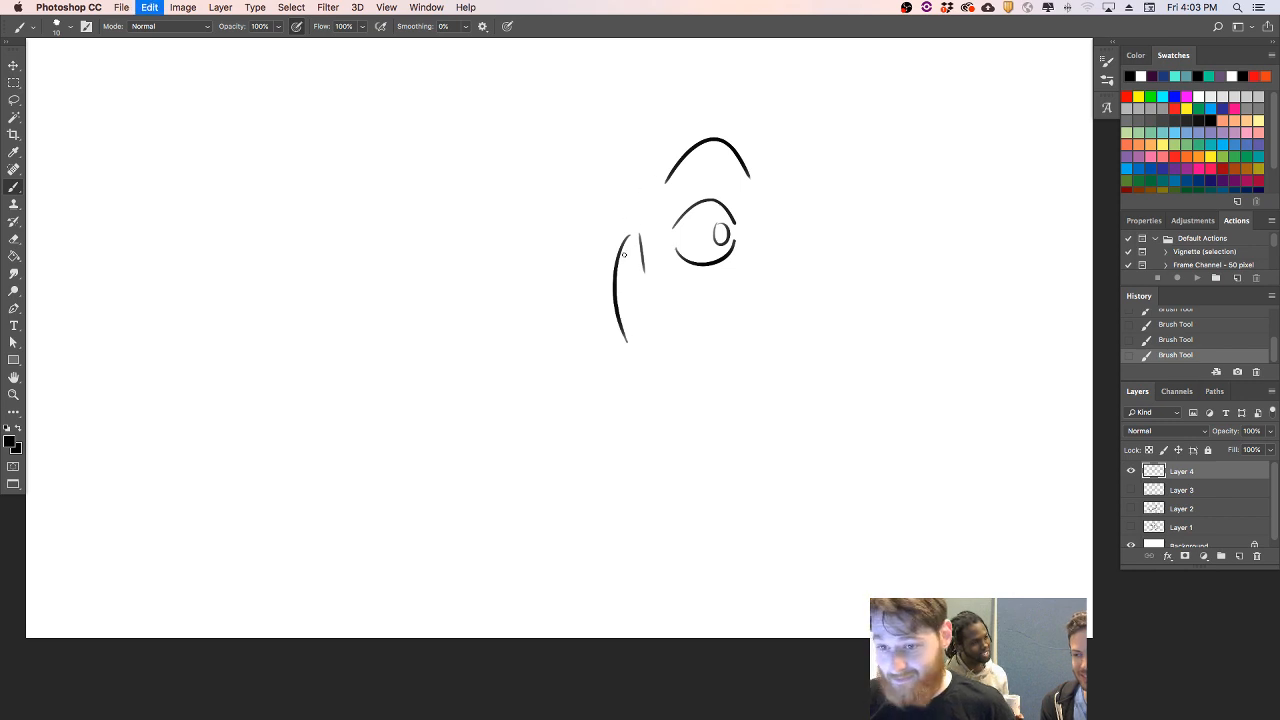
{"action": "left_click_drag", "start_coordinate": [615, 238], "coordinate": [633, 328]}
{"action": "key", "text": "super+z"}
{"action": "mouse_move", "coordinate": [620, 236]}
{"action": "left_mouse_down"}
{"action": "mouse_move", "coordinate": [602, 323]}
{"action": "mouse_move", "coordinate": [645, 318]}
{"action": "left_mouse_up"}
{"action": "mouse_move", "coordinate": [618, 241]}
{"action": "left_mouse_down"}
{"action": "mouse_move", "coordinate": [645, 281]}
{"action": "mouse_move", "coordinate": [638, 241]}
{"action": "mouse_move", "coordinate": [649, 313]}
{"action": "left_mouse_up"}
{"action": "key", "text": "super+z"}
{"action": "left_click", "coordinate": [629, 255]}
{"action": "key", "text": "e"}
- Draw the beak's upper edge curving under the eye toward the cheek, ending in a crease at the mouth corner
{"action": "mouse_move", "coordinate": [641, 291]}
{"action": "left_mouse_down"}
{"action": "mouse_move", "coordinate": [651, 314]}
{"action": "mouse_move", "coordinate": [750, 268]}
{"action": "left_mouse_up"}
{"action": "key", "text": "super+z"}
{"action": "mouse_move", "coordinate": [646, 298]}
{"action": "left_mouse_down"}
{"action": "mouse_move", "coordinate": [791, 275]}
{"action": "mouse_move", "coordinate": [745, 260]}
{"action": "mouse_move", "coordinate": [775, 286]}
{"action": "mouse_move", "coordinate": [716, 320]}
{"action": "left_mouse_up"}
{"action": "key", "text": "super+z"}
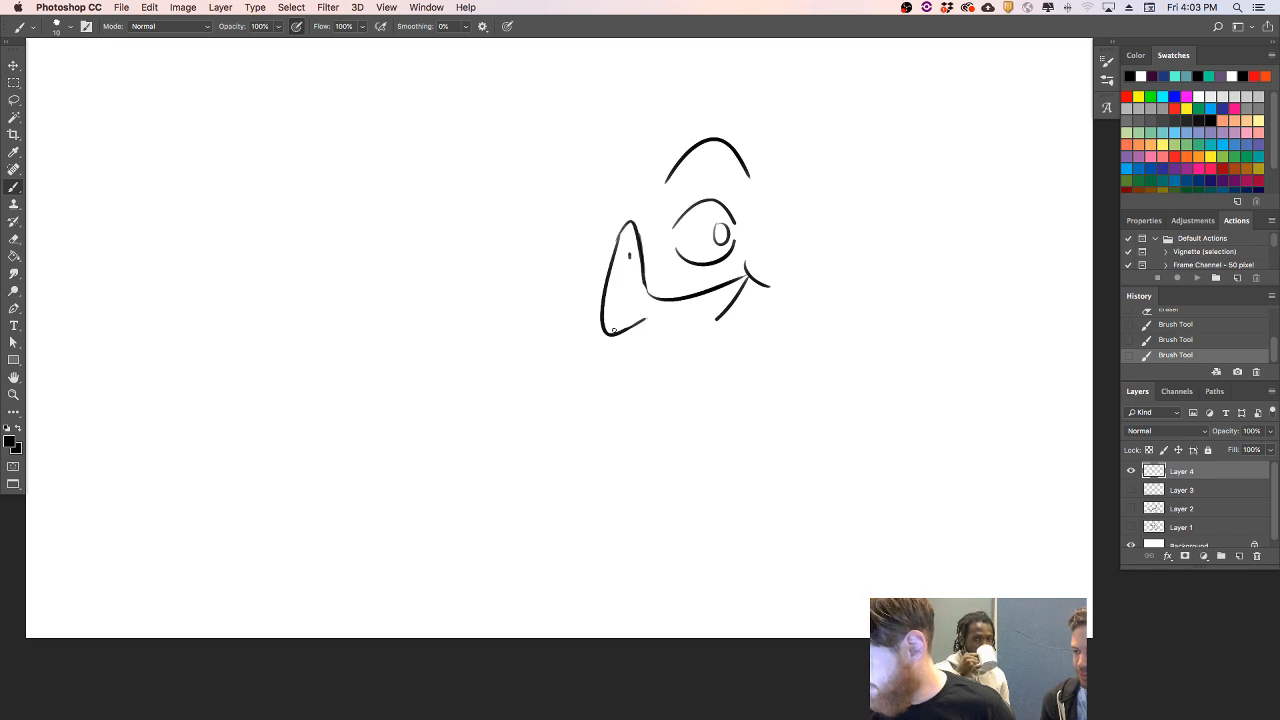
- Reshape the beak's tip and draw a diagonal mouth line from it up to the mouth corner
{"action": "mouse_move", "coordinate": [603, 316]}
{"action": "left_mouse_down"}
{"action": "mouse_move", "coordinate": [606, 345]}
{"action": "mouse_move", "coordinate": [619, 322]}
{"action": "mouse_move", "coordinate": [723, 297]}
{"action": "left_mouse_up"}
{"action": "key", "text": "super+z"}
{"action": "left_click_drag", "start_coordinate": [609, 346], "coordinate": [750, 270]}
{"action": "key", "text": "super+z"}
{"action": "key", "text": "super+z"}
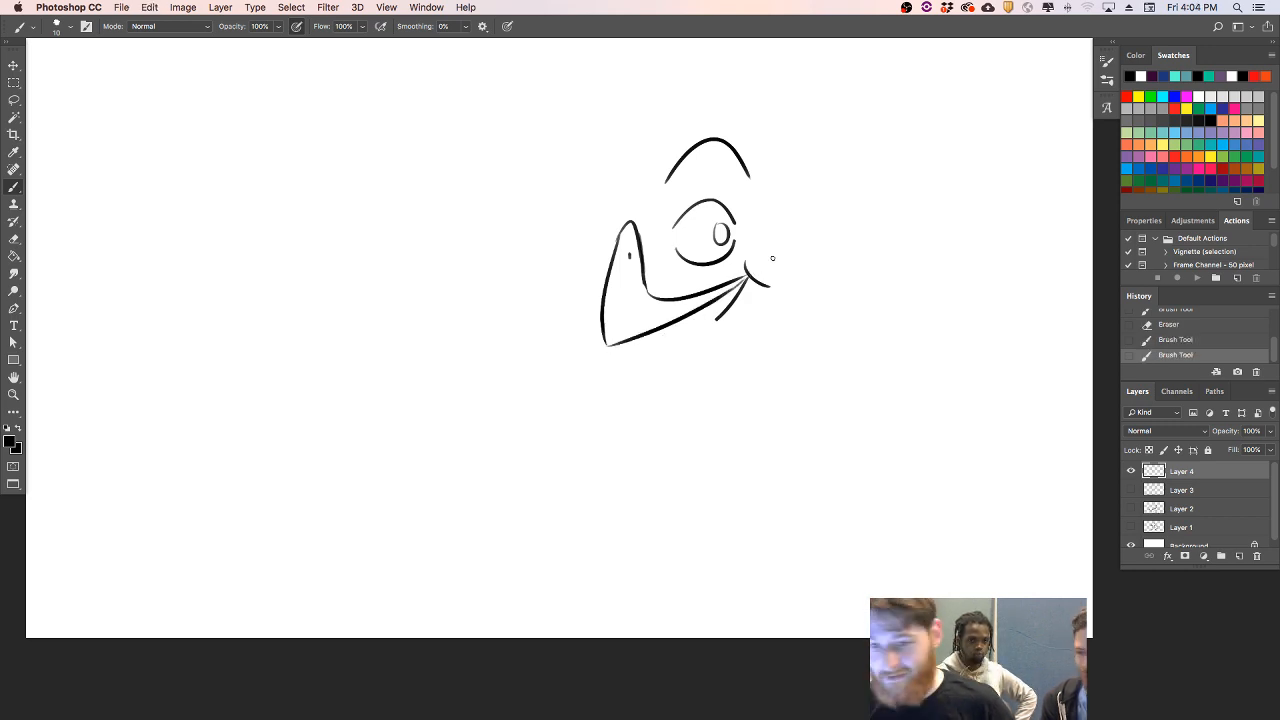
- Draw the curved lower beak beneath the mouth line, undoing rejected strokes
{"action": "mouse_move", "coordinate": [621, 343]}
{"action": "left_mouse_down"}
{"action": "mouse_move", "coordinate": [684, 342]}
{"action": "mouse_move", "coordinate": [667, 343]}
{"action": "mouse_move", "coordinate": [736, 300]}
{"action": "left_mouse_up"}
{"action": "key", "text": "super+z"}
{"action": "key", "text": "super+z"}
- Draw the far cheek bulge, the partly hidden second eye with its pupil, and an arched eyebrow above it
{"action": "key", "text": "super+z"}
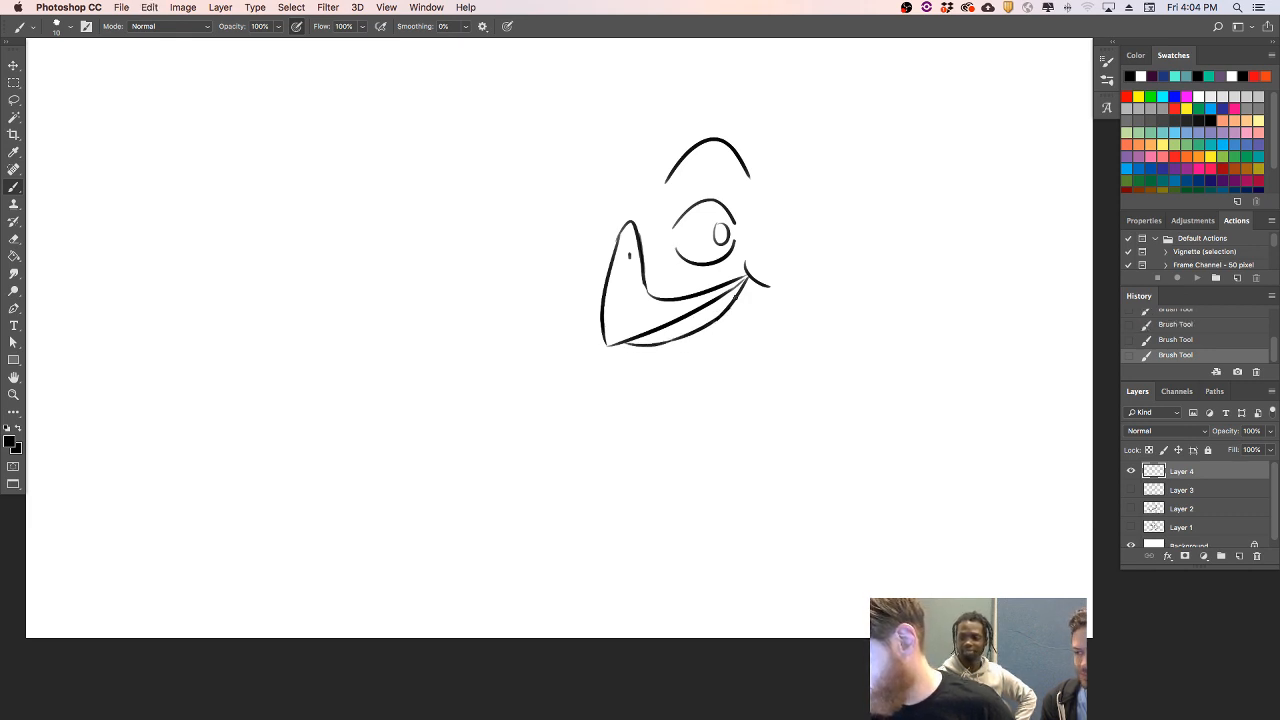
{"action": "left_click_drag", "start_coordinate": [577, 276], "coordinate": [584, 328]}
{"action": "key", "text": "super+z"}
{"action": "mouse_move", "coordinate": [575, 257]}
{"action": "left_mouse_down"}
{"action": "mouse_move", "coordinate": [618, 226]}
{"action": "mouse_move", "coordinate": [577, 238]}
{"action": "mouse_move", "coordinate": [620, 226]}
{"action": "mouse_move", "coordinate": [606, 254]}
{"action": "mouse_move", "coordinate": [615, 197]}
{"action": "left_mouse_up"}
{"action": "key", "text": "super+z"}
{"action": "key", "text": "super+z"}
{"action": "key", "text": "super+z"}
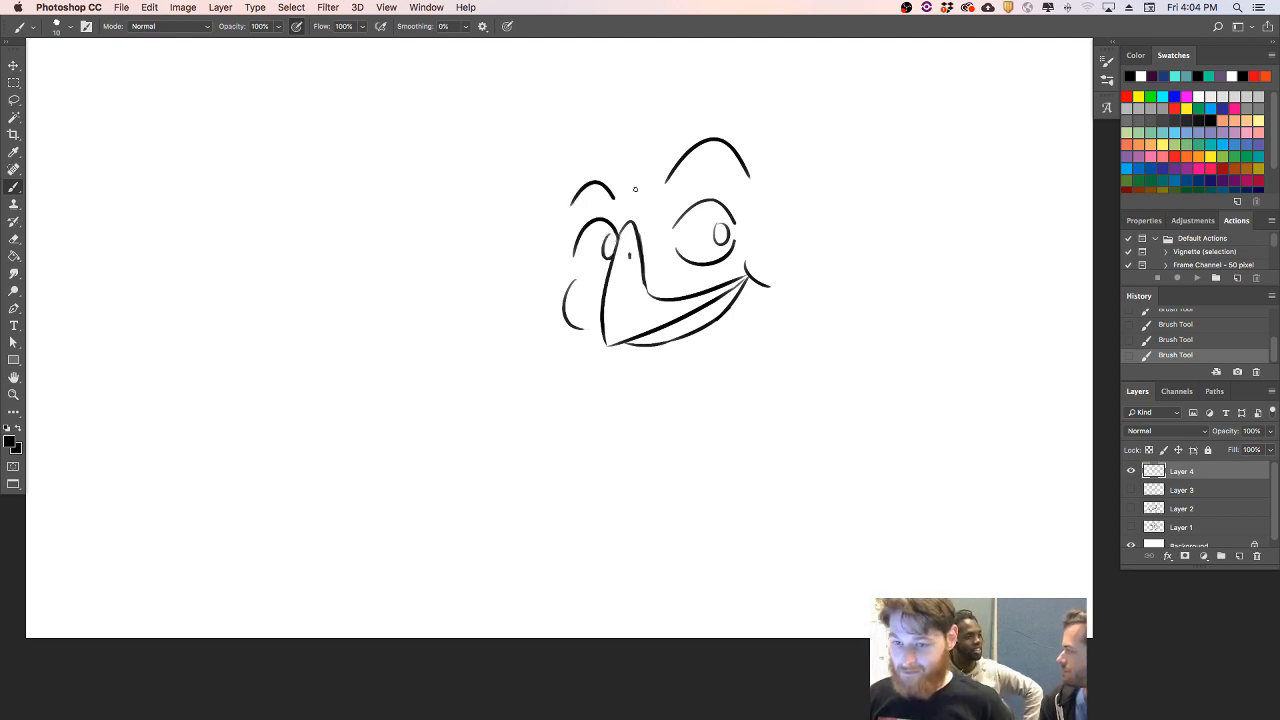
- Add the underside of the far eye and erase the mouth corner with the outer part of the mouth lines
{"action": "mouse_move", "coordinate": [745, 268]}
{"action": "left_mouse_down"}
{"action": "mouse_move", "coordinate": [771, 295]}
{"action": "mouse_move", "coordinate": [761, 274]}
{"action": "mouse_move", "coordinate": [744, 287]}
{"action": "left_mouse_up"}
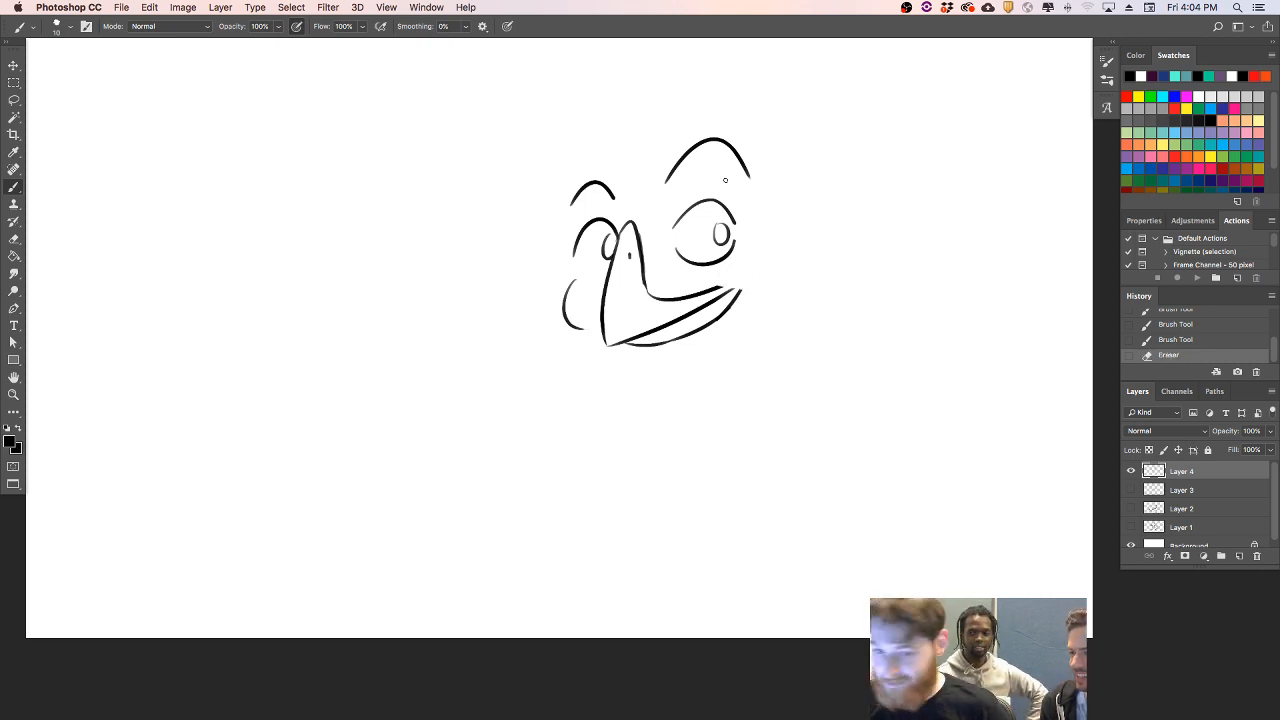
{"action": "mouse_move", "coordinate": [577, 262]}
{"action": "left_mouse_down"}
{"action": "mouse_move", "coordinate": [710, 274]}
{"action": "mouse_move", "coordinate": [712, 294]}
{"action": "mouse_move", "coordinate": [737, 280]}
{"action": "mouse_move", "coordinate": [684, 336]}
{"action": "mouse_move", "coordinate": [715, 324]}
{"action": "mouse_move", "coordinate": [650, 345]}
{"action": "left_mouse_up"}
{"action": "key", "text": "super+z"}
{"action": "key", "text": "super+z"}
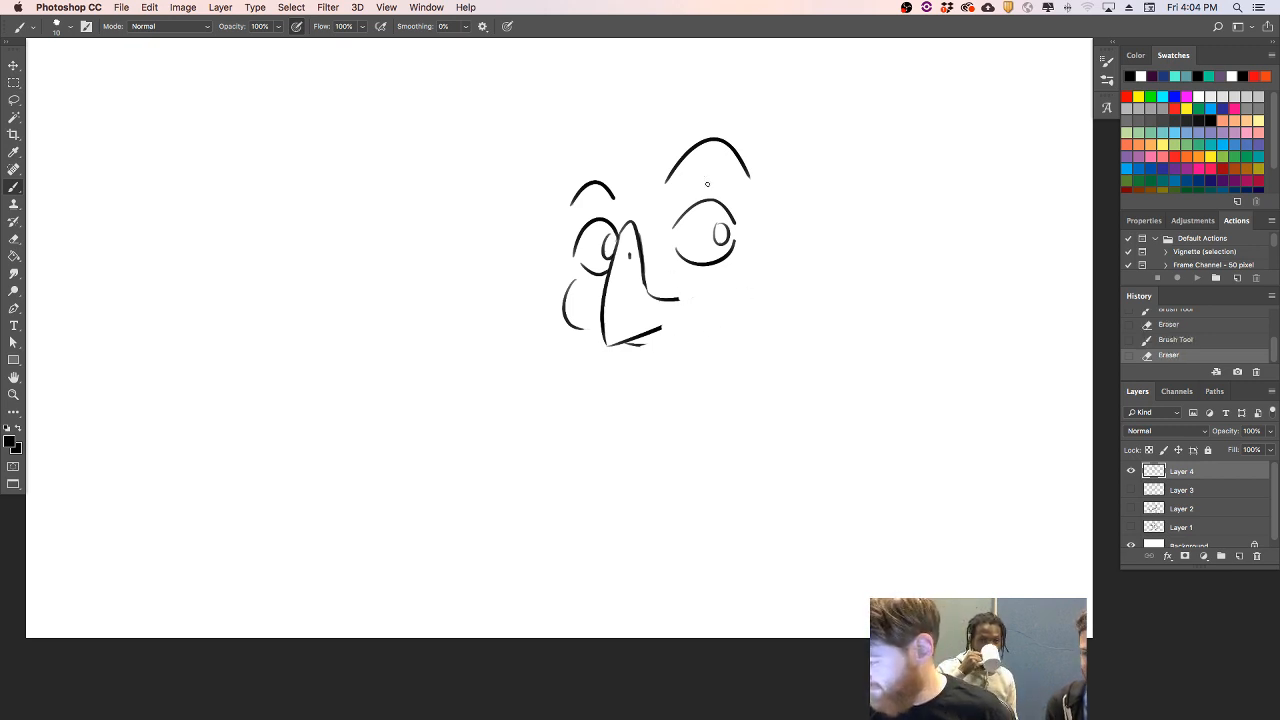
- Redraw the mouth as a shorter, deeper curve with a closed corner and a cheek line below the large eye
{"action": "mouse_move", "coordinate": [652, 290]}
{"action": "left_mouse_down"}
{"action": "mouse_move", "coordinate": [680, 314]}
{"action": "mouse_move", "coordinate": [755, 289]}
{"action": "mouse_move", "coordinate": [710, 304]}
{"action": "mouse_move", "coordinate": [726, 297]}
{"action": "left_mouse_up"}
{"action": "key", "text": "super+z"}
{"action": "key", "text": "super+z"}
{"action": "key", "text": "super+z"}
{"action": "key", "text": "super+z"}
{"action": "key", "text": "super+z"}
{"action": "left_click_drag", "start_coordinate": [661, 329], "coordinate": [717, 301]}
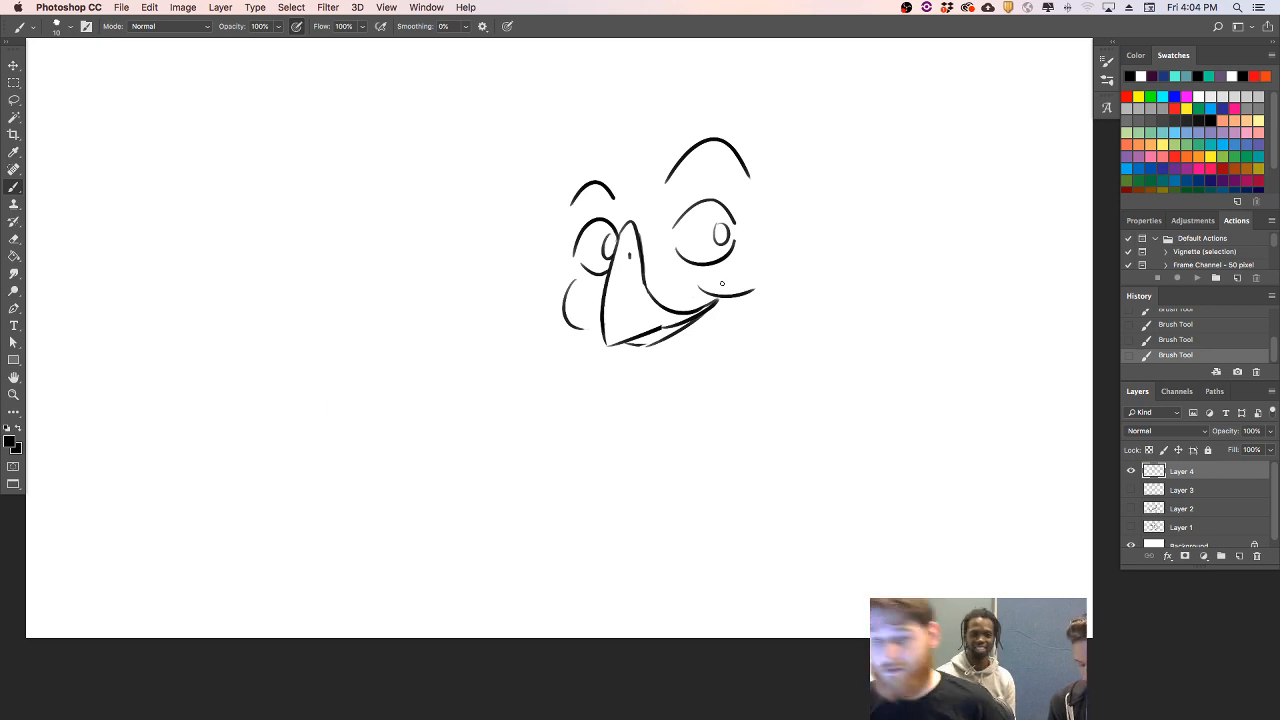
- Draw a rounded chin curve below the beak and a sloping forehead line above the far eyebrow
{"action": "mouse_move", "coordinate": [586, 348]}
{"action": "left_mouse_down"}
{"action": "mouse_move", "coordinate": [692, 389]}
{"action": "mouse_move", "coordinate": [680, 383]}
{"action": "mouse_move", "coordinate": [729, 370]}
{"action": "left_mouse_up"}
{"action": "key", "text": "super+z"}
{"action": "key", "text": "super+z"}
{"action": "key", "text": "super+z"}
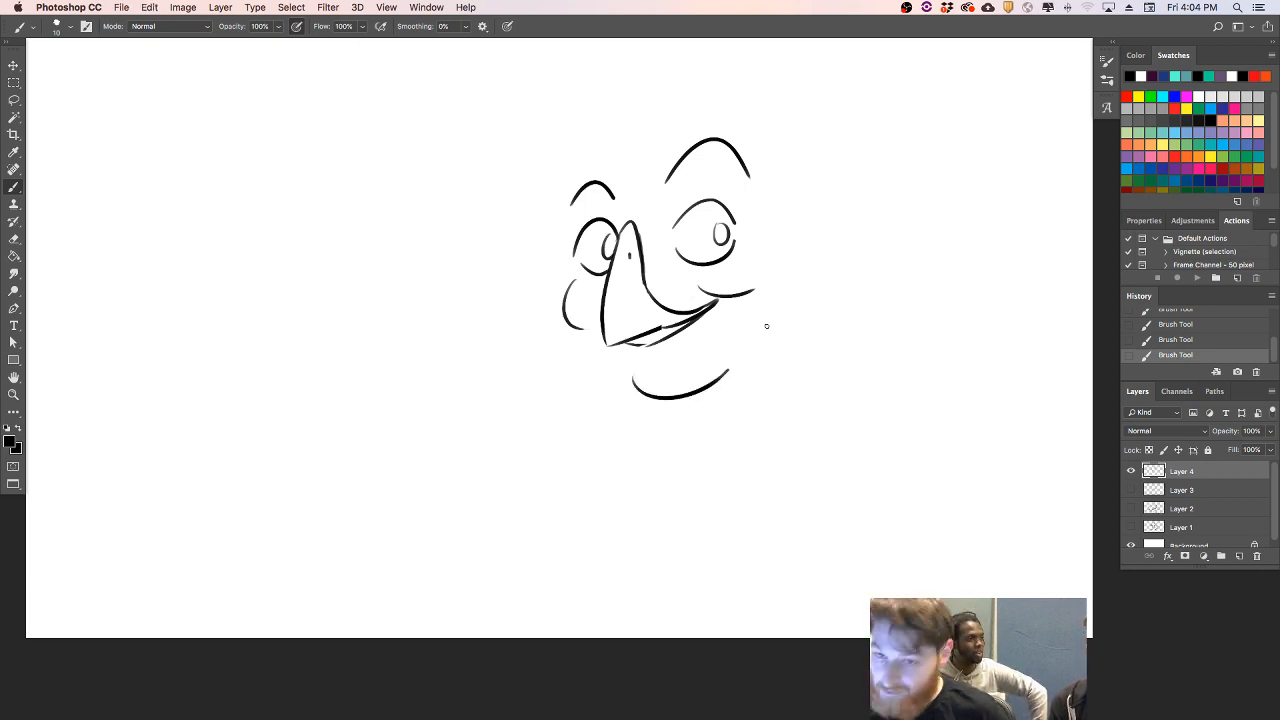
{"action": "left_click_drag", "start_coordinate": [570, 228], "coordinate": [630, 122]}
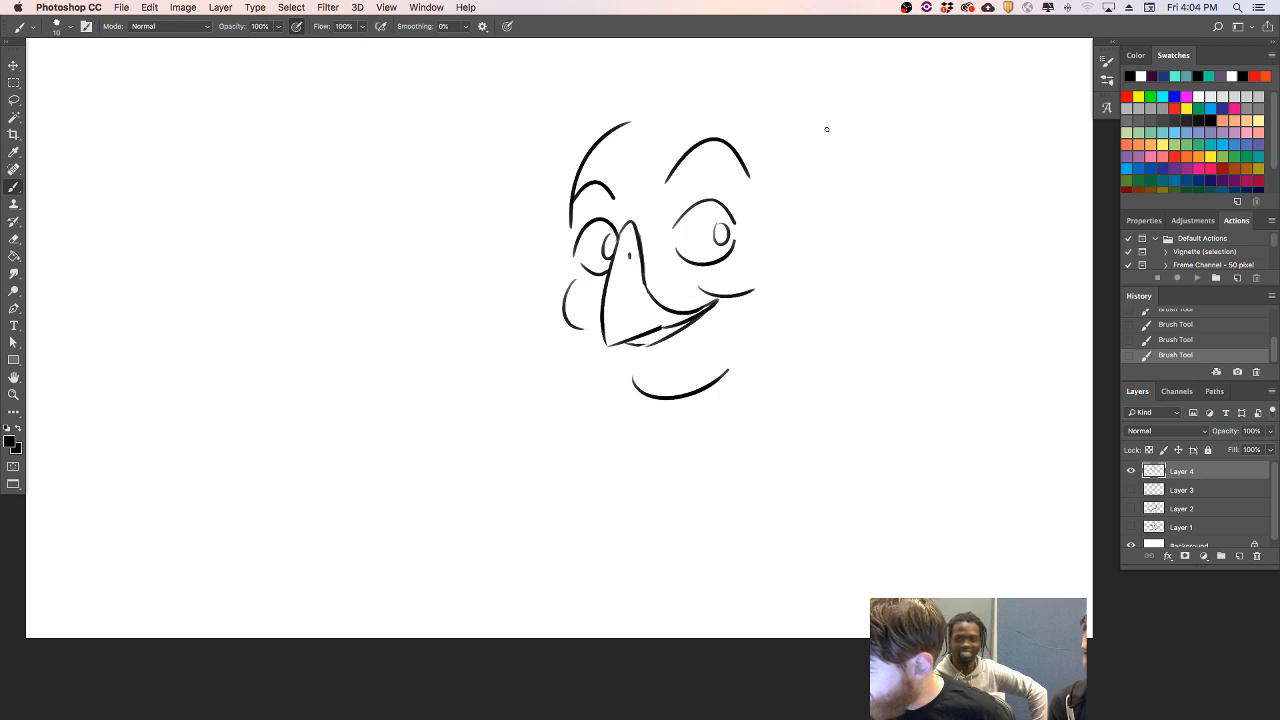
{"action": "key", "text": "super+z"}
{"action": "left_click_drag", "start_coordinate": [567, 233], "coordinate": [638, 127]}
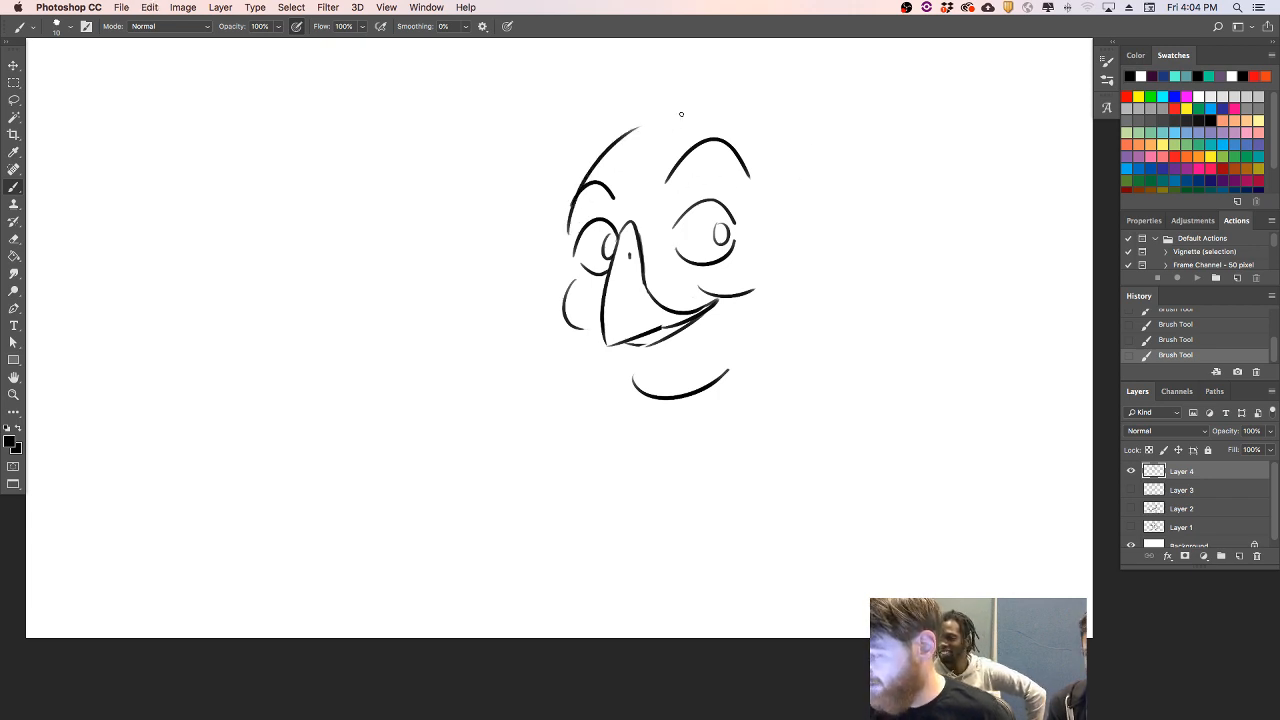
- Draw the far jawline curving below the cheek and add short diagonal tuft strokes on both sides of the chin
{"action": "left_click_drag", "start_coordinate": [582, 342], "coordinate": [614, 398]}
{"action": "key", "text": "super+z"}
{"action": "mouse_move", "coordinate": [574, 334]}
{"action": "left_mouse_down"}
{"action": "mouse_move", "coordinate": [607, 397]}
{"action": "mouse_move", "coordinate": [640, 404]}
{"action": "left_mouse_up"}
{"action": "key", "text": "super+z"}
{"action": "key", "text": "super+z"}
{"action": "key", "text": "super+z"}
{"action": "left_click_drag", "start_coordinate": [756, 374], "coordinate": [757, 373]}
{"action": "left_click_drag", "start_coordinate": [762, 386], "coordinate": [815, 352]}
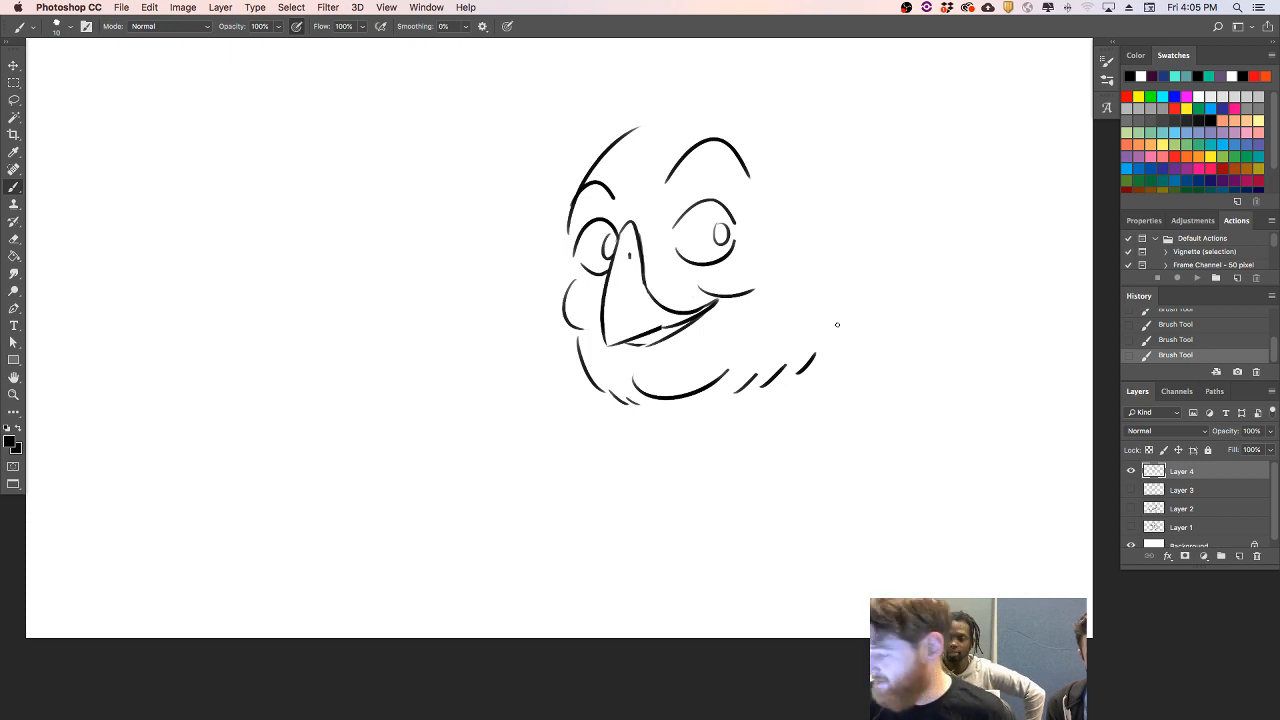
- Erase the outlines of both eyes and redraw them larger and rounder around the existing pupils
{"action": "mouse_move", "coordinate": [587, 268]}
{"action": "left_mouse_down"}
{"action": "mouse_move", "coordinate": [712, 266]}
{"action": "mouse_move", "coordinate": [737, 243]}
{"action": "mouse_move", "coordinate": [722, 205]}
{"action": "mouse_move", "coordinate": [738, 228]}
{"action": "left_mouse_up"}
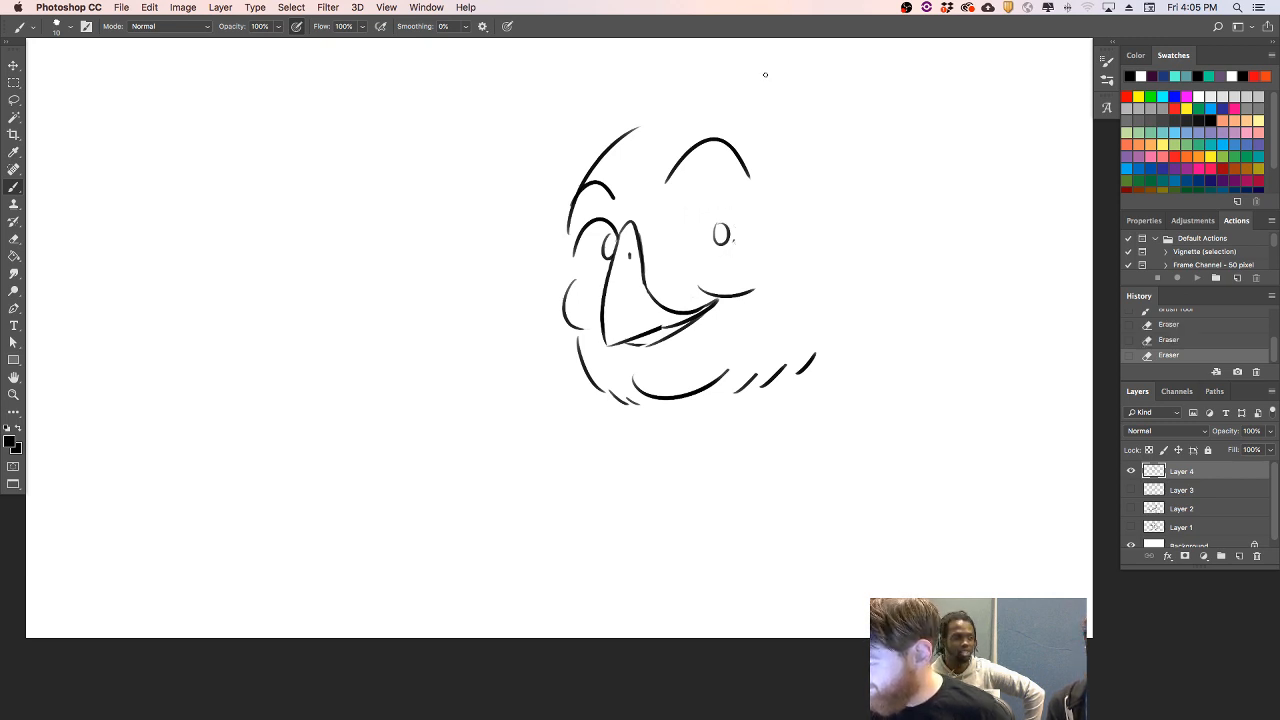
{"action": "key", "text": "super+z"}
{"action": "key", "text": "super+z"}
{"action": "key", "text": "super+z"}
{"action": "key", "text": "super+z"}
{"action": "mouse_move", "coordinate": [660, 238]}
{"action": "left_mouse_down"}
{"action": "mouse_move", "coordinate": [745, 212]}
{"action": "mouse_move", "coordinate": [740, 250]}
{"action": "mouse_move", "coordinate": [744, 240]}
{"action": "left_mouse_up"}
{"action": "key", "text": "super+z"}
{"action": "left_click_drag", "start_coordinate": [578, 250], "coordinate": [603, 286]}
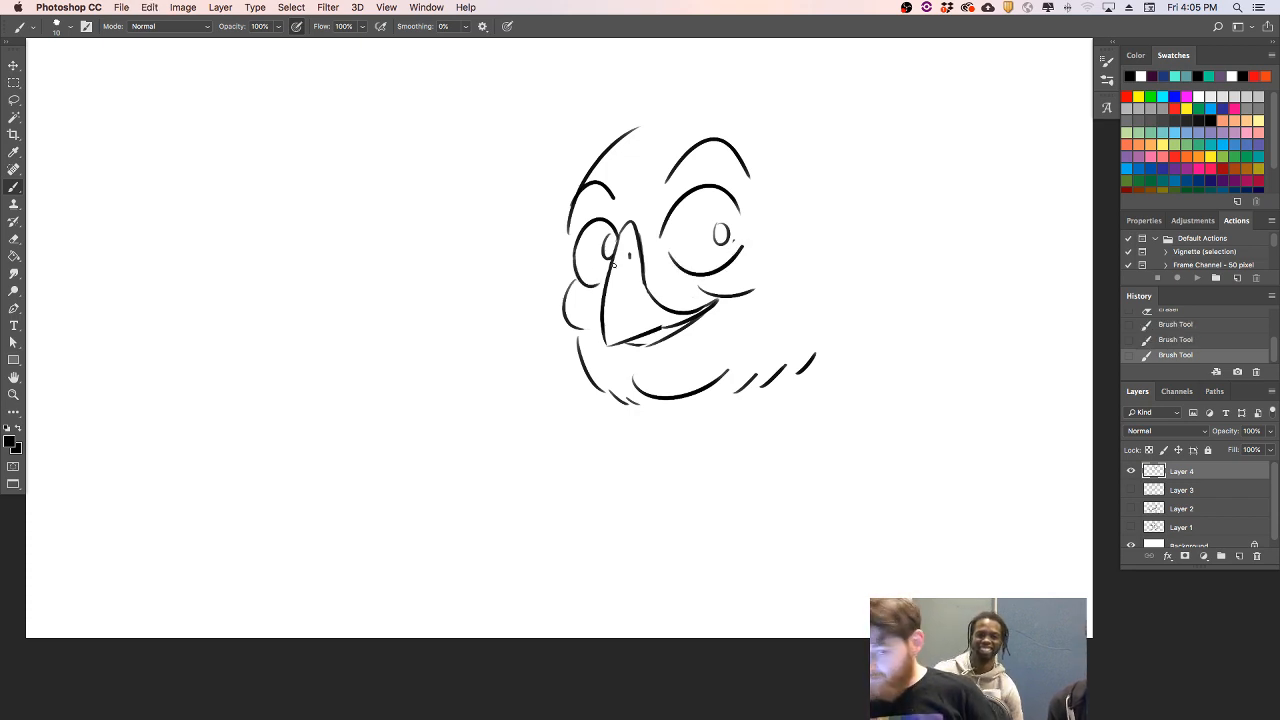
- Draw a wavy inner hairline from the forehead down the near side of the face to below the jaw
{"action": "mouse_move", "coordinate": [674, 107]}
{"action": "left_mouse_down"}
{"action": "mouse_move", "coordinate": [694, 131]}
{"action": "mouse_move", "coordinate": [736, 133]}
{"action": "mouse_move", "coordinate": [803, 270]}
{"action": "mouse_move", "coordinate": [815, 394]}
{"action": "left_mouse_up"}
{"action": "key", "text": "super+z"}
{"action": "key", "text": "super+z"}
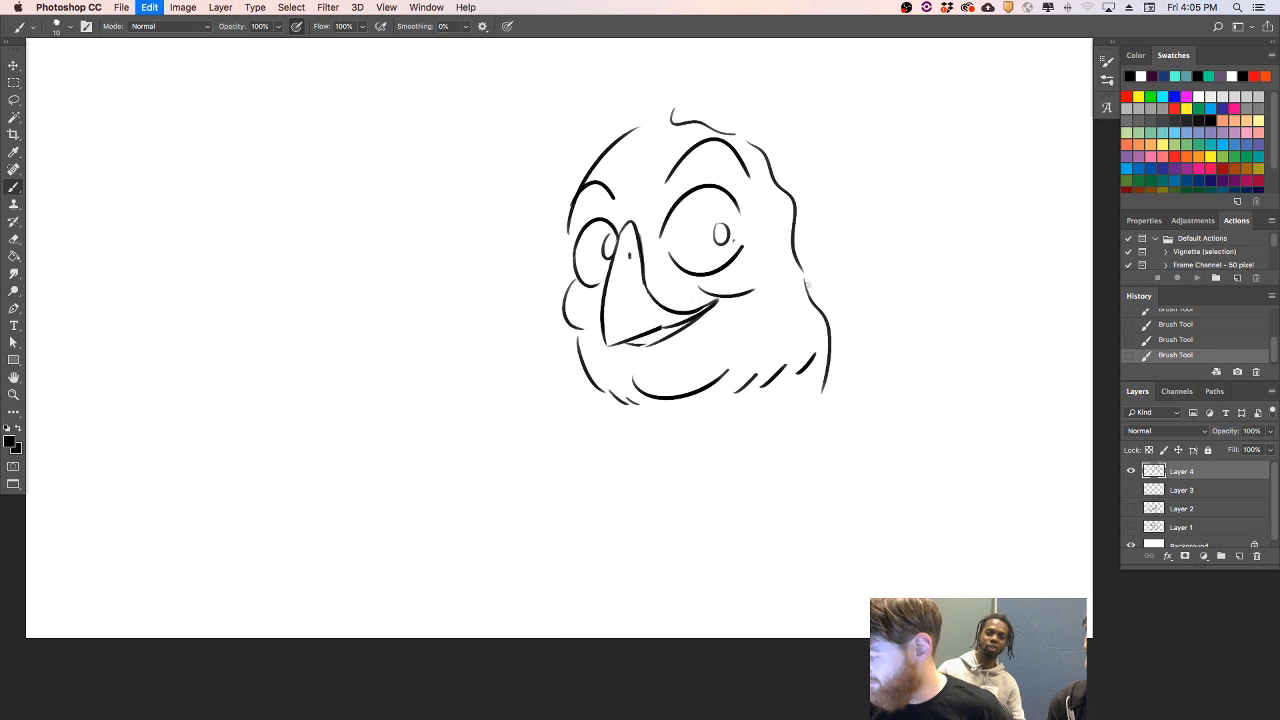
{"action": "left_click_drag", "start_coordinate": [802, 272], "coordinate": [808, 438]}
- Add the hair parting, wavy strands over the crown, and a long lock down the far side of the face
{"action": "left_click_drag", "start_coordinate": [653, 121], "coordinate": [671, 104]}
{"action": "mouse_move", "coordinate": [601, 133]}
{"action": "left_mouse_down"}
{"action": "mouse_move", "coordinate": [685, 99]}
{"action": "mouse_move", "coordinate": [598, 125]}
{"action": "mouse_move", "coordinate": [685, 84]}
{"action": "left_mouse_up"}
{"action": "key", "text": "super+z"}
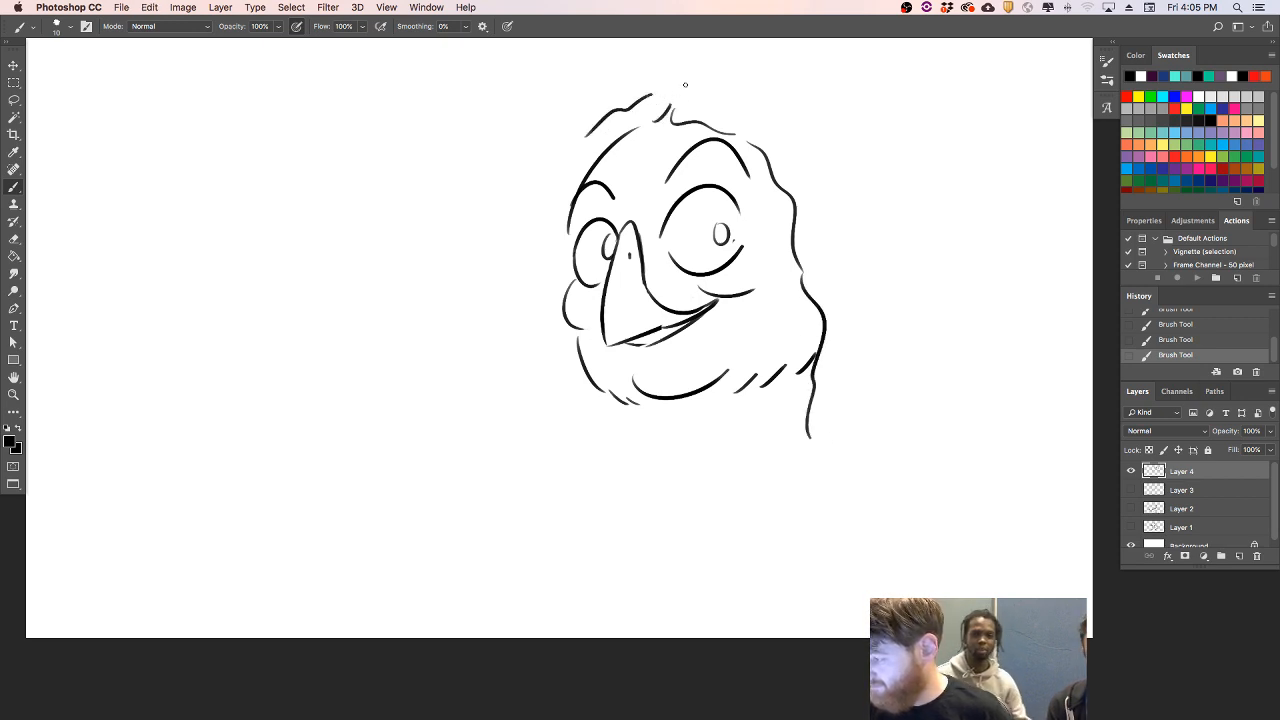
{"action": "key", "text": "super+z"}
{"action": "mouse_move", "coordinate": [597, 127]}
{"action": "left_mouse_down"}
{"action": "mouse_move", "coordinate": [655, 85]}
{"action": "mouse_move", "coordinate": [679, 95]}
{"action": "mouse_move", "coordinate": [697, 79]}
{"action": "mouse_move", "coordinate": [769, 109]}
{"action": "mouse_move", "coordinate": [801, 151]}
{"action": "mouse_move", "coordinate": [815, 226]}
{"action": "left_mouse_up"}
{"action": "key", "text": "super+z"}
{"action": "left_click_drag", "start_coordinate": [769, 116], "coordinate": [834, 220]}
{"action": "mouse_move", "coordinate": [589, 137]}
{"action": "left_mouse_down"}
{"action": "mouse_move", "coordinate": [563, 172]}
{"action": "mouse_move", "coordinate": [540, 306]}
{"action": "mouse_move", "coordinate": [556, 410]}
{"action": "left_mouse_up"}
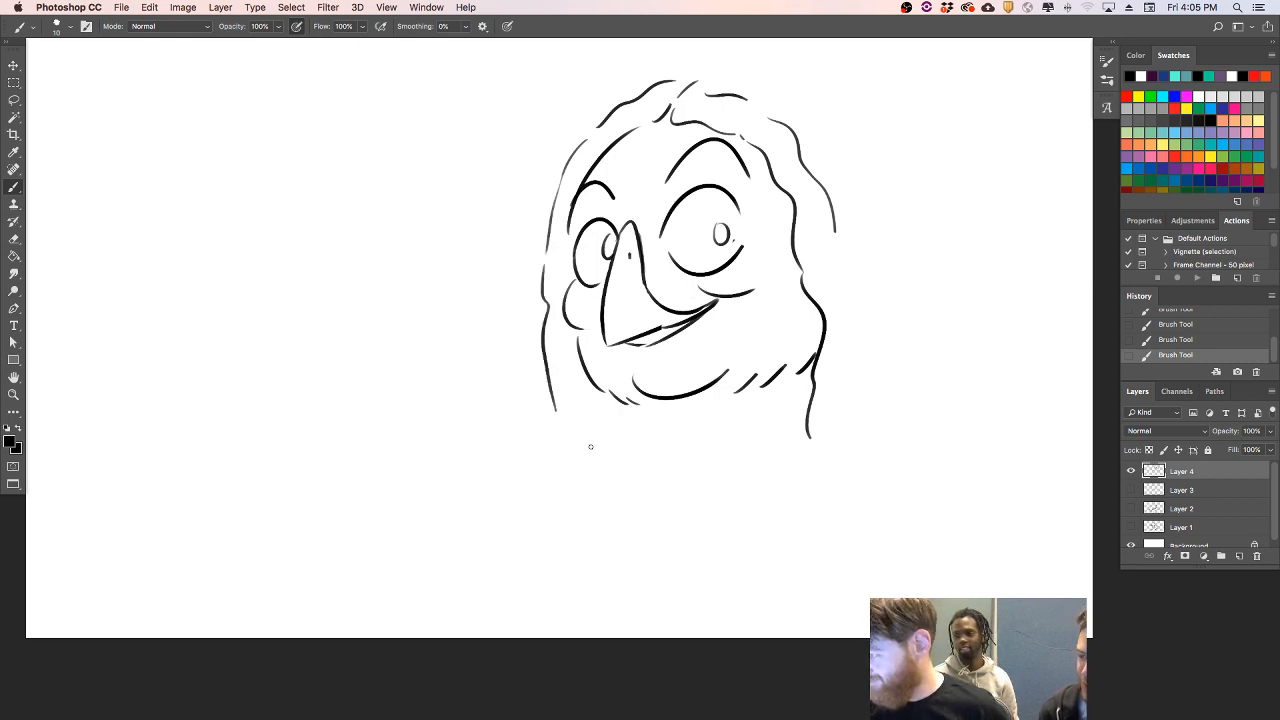
- Extend the hair with outer curved strands running over the crown and down the back of the head
{"action": "left_click_drag", "start_coordinate": [718, 72], "coordinate": [802, 94]}
{"action": "left_click_drag", "start_coordinate": [684, 70], "coordinate": [714, 72]}
{"action": "mouse_move", "coordinate": [806, 98]}
{"action": "left_mouse_down"}
{"action": "mouse_move", "coordinate": [839, 119]}
{"action": "mouse_move", "coordinate": [910, 300]}
{"action": "left_mouse_up"}
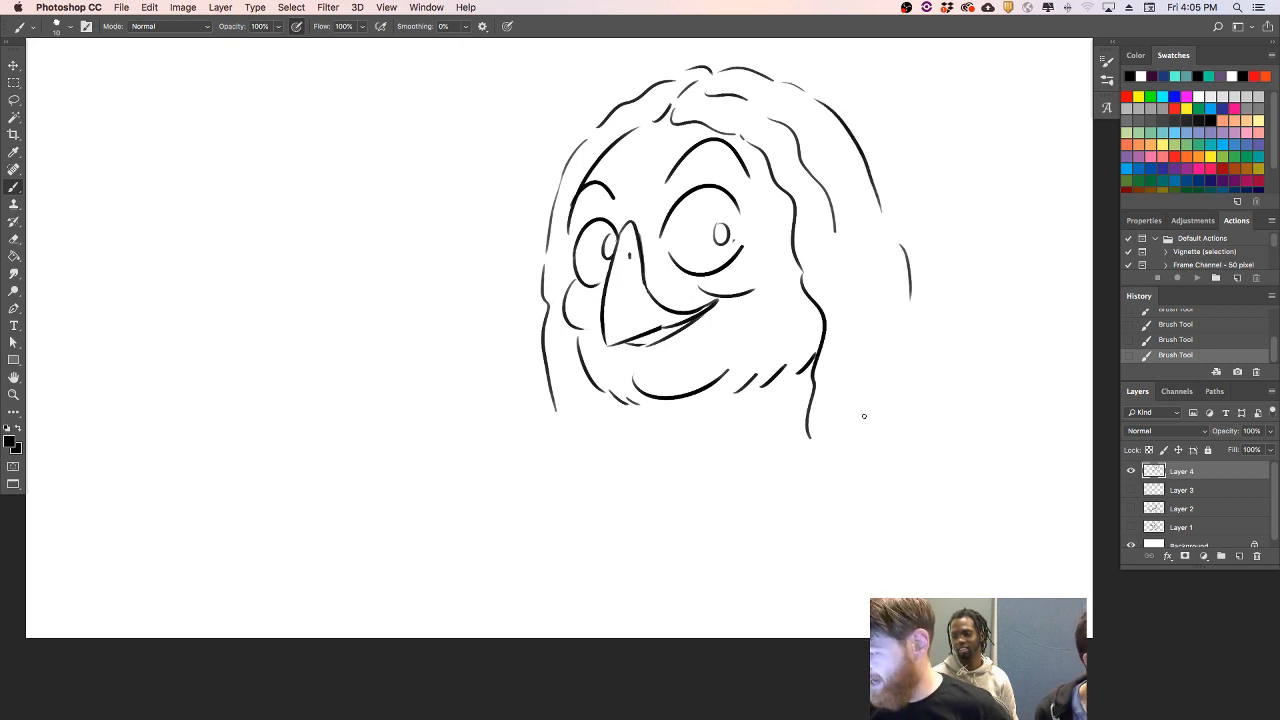
- Close the gap in the large eye's outline and replace both pupils with dark ones containing small highlights
{"action": "left_click_drag", "start_coordinate": [665, 236], "coordinate": [673, 259]}
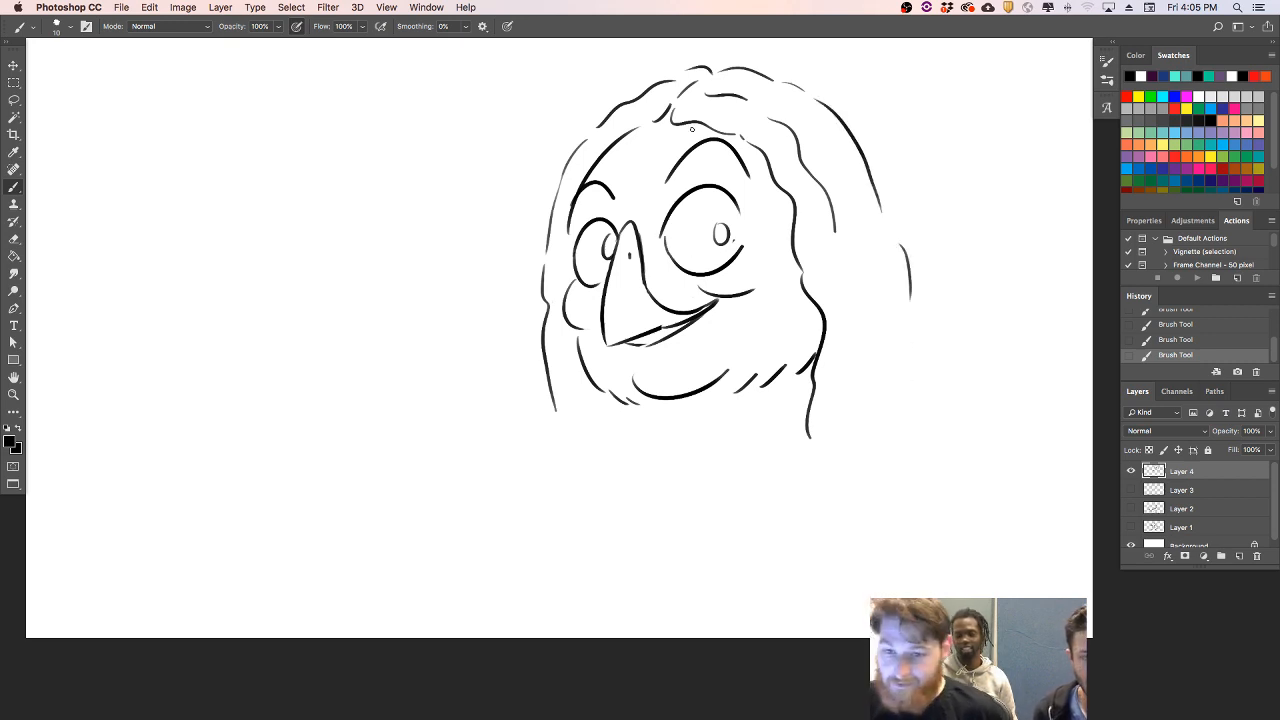
{"action": "left_click_drag", "start_coordinate": [722, 225], "coordinate": [729, 235]}
{"action": "left_click_drag", "start_coordinate": [607, 240], "coordinate": [606, 229]}
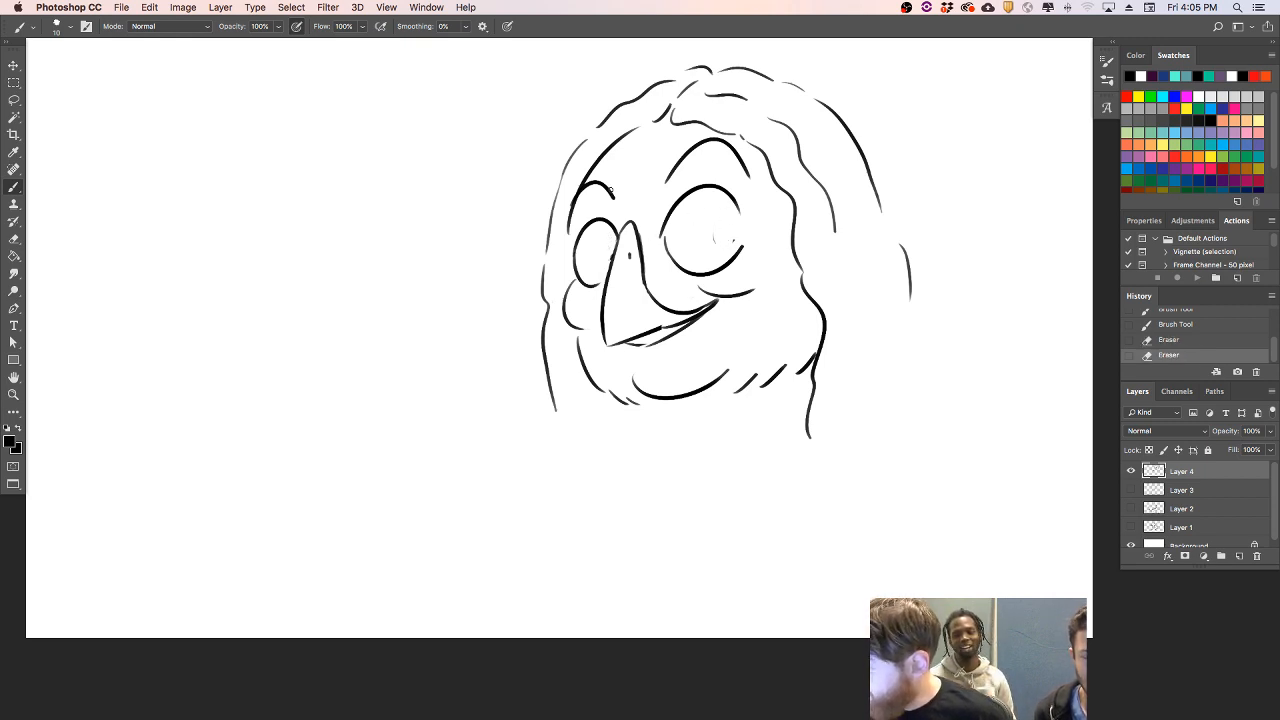
{"action": "mouse_move", "coordinate": [711, 232]}
{"action": "left_mouse_down"}
{"action": "mouse_move", "coordinate": [739, 241]}
{"action": "mouse_move", "coordinate": [723, 226]}
{"action": "left_mouse_up"}
{"action": "key", "text": "super+z"}
{"action": "left_click_drag", "start_coordinate": [600, 240], "coordinate": [606, 254]}
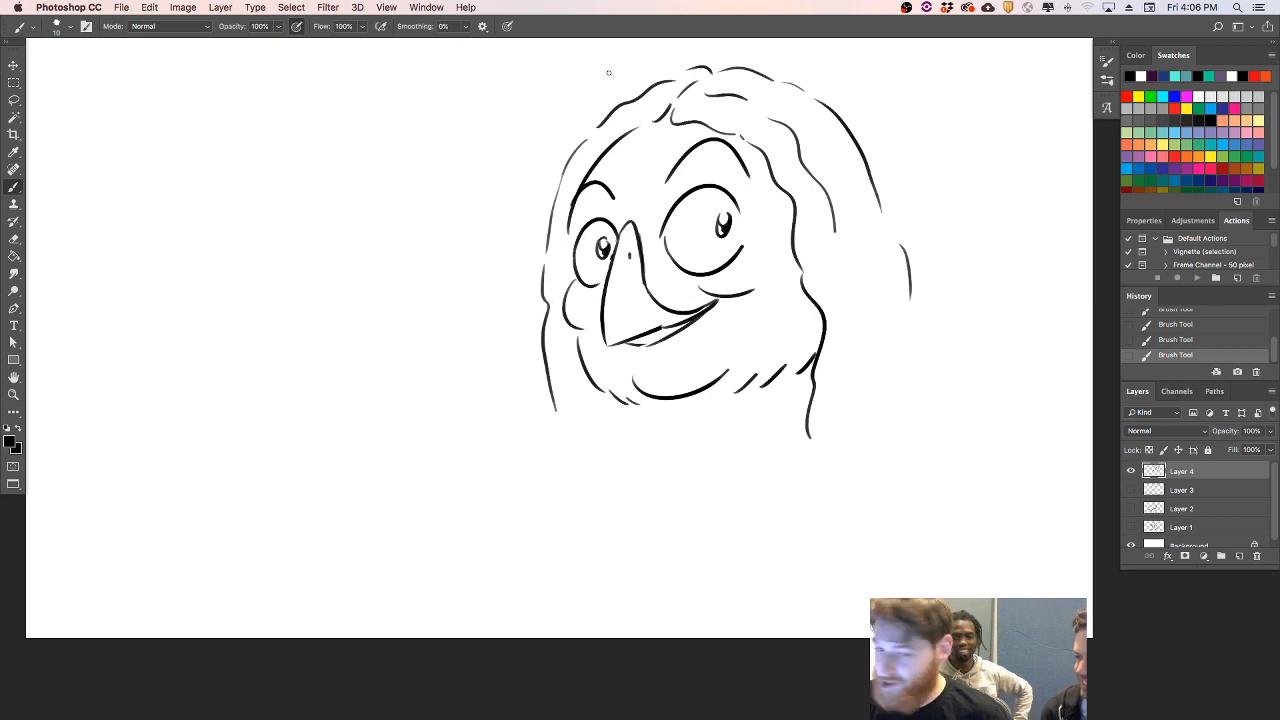
- Thicken and trim both eyebrows and add a thin eyelid crease to each eye, undoing rejected strokes
{"action": "mouse_move", "coordinate": [613, 192]}
{"action": "left_mouse_down"}
{"action": "mouse_move", "coordinate": [723, 143]}
{"action": "mouse_move", "coordinate": [608, 194]}
{"action": "left_mouse_up"}
{"action": "left_click", "coordinate": [659, 189]}
{"action": "key", "text": "super+z"}
{"action": "key", "text": "super+z"}
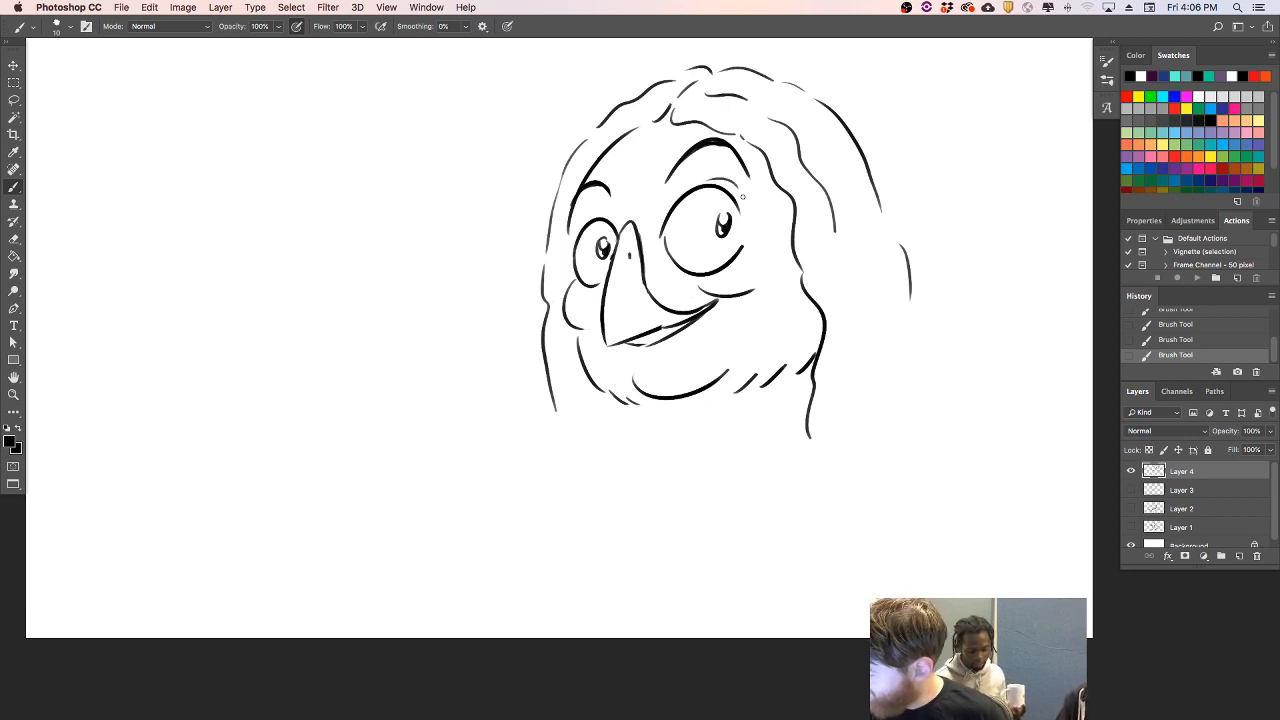
{"action": "key", "text": "super+z"}
{"action": "left_click_drag", "start_coordinate": [689, 186], "coordinate": [720, 182]}
{"action": "mouse_move", "coordinate": [587, 224]}
{"action": "left_mouse_down"}
{"action": "mouse_move", "coordinate": [604, 213]}
{"action": "mouse_move", "coordinate": [576, 209]}
{"action": "left_mouse_up"}
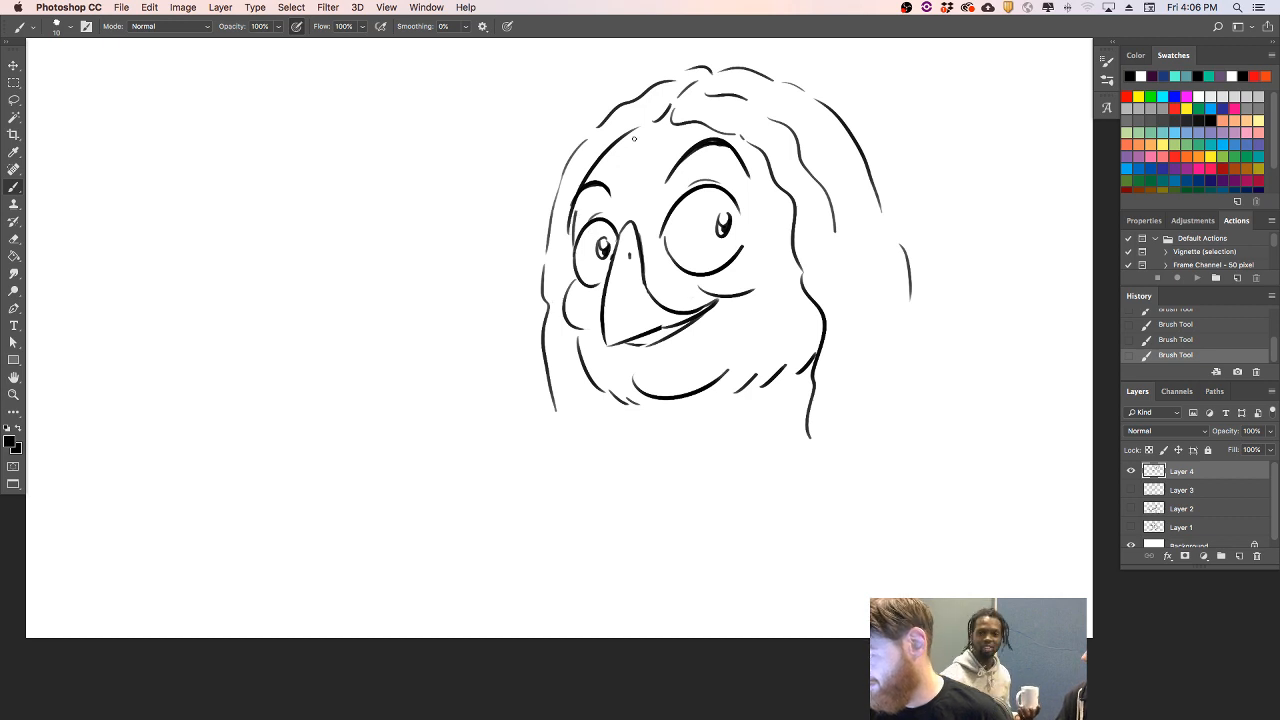
- Add wavy outer strands down the back of the hair and draw a long curved neck line below the chin
{"action": "mouse_move", "coordinate": [756, 64]}
{"action": "left_mouse_down"}
{"action": "mouse_move", "coordinate": [797, 71]}
{"action": "mouse_move", "coordinate": [876, 126]}
{"action": "mouse_move", "coordinate": [932, 320]}
{"action": "left_mouse_up"}
{"action": "left_click_drag", "start_coordinate": [855, 264], "coordinate": [868, 321]}
{"action": "left_click_drag", "start_coordinate": [621, 421], "coordinate": [692, 545]}
{"action": "key", "text": "ctrl+z"}
{"action": "left_click_drag", "start_coordinate": [625, 418], "coordinate": [708, 557]}
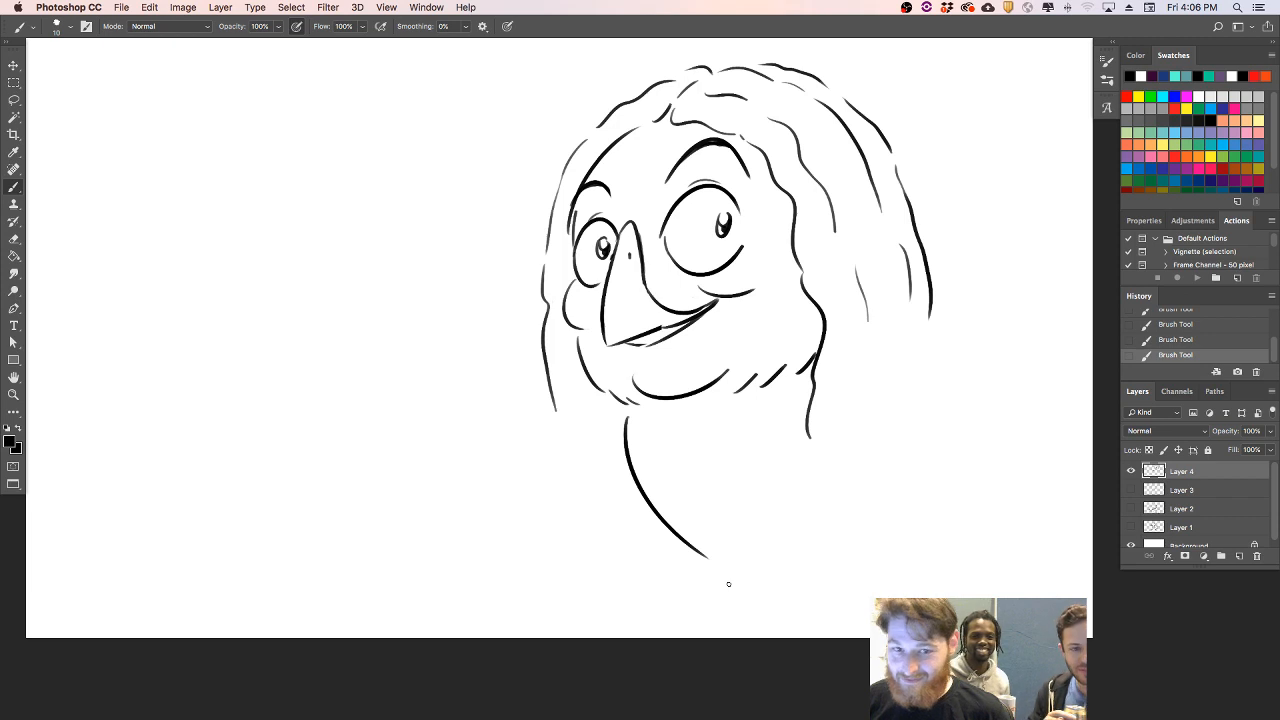
- Add a short lip line beneath the beak and move the whole drawing slightly left on the canvas
{"action": "left_click_drag", "start_coordinate": [652, 358], "coordinate": [676, 351]}
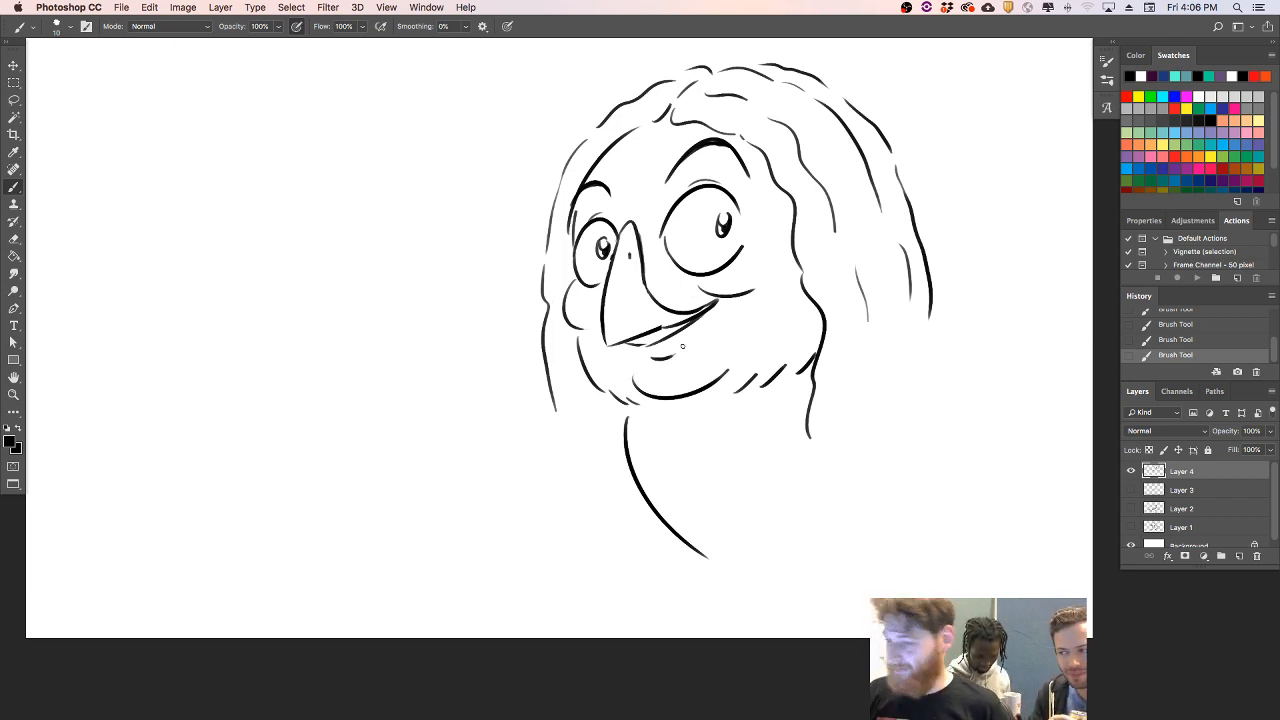
{"action": "key", "text": "v"}
{"action": "left_click_drag", "start_coordinate": [784, 311], "coordinate": [716, 305]}
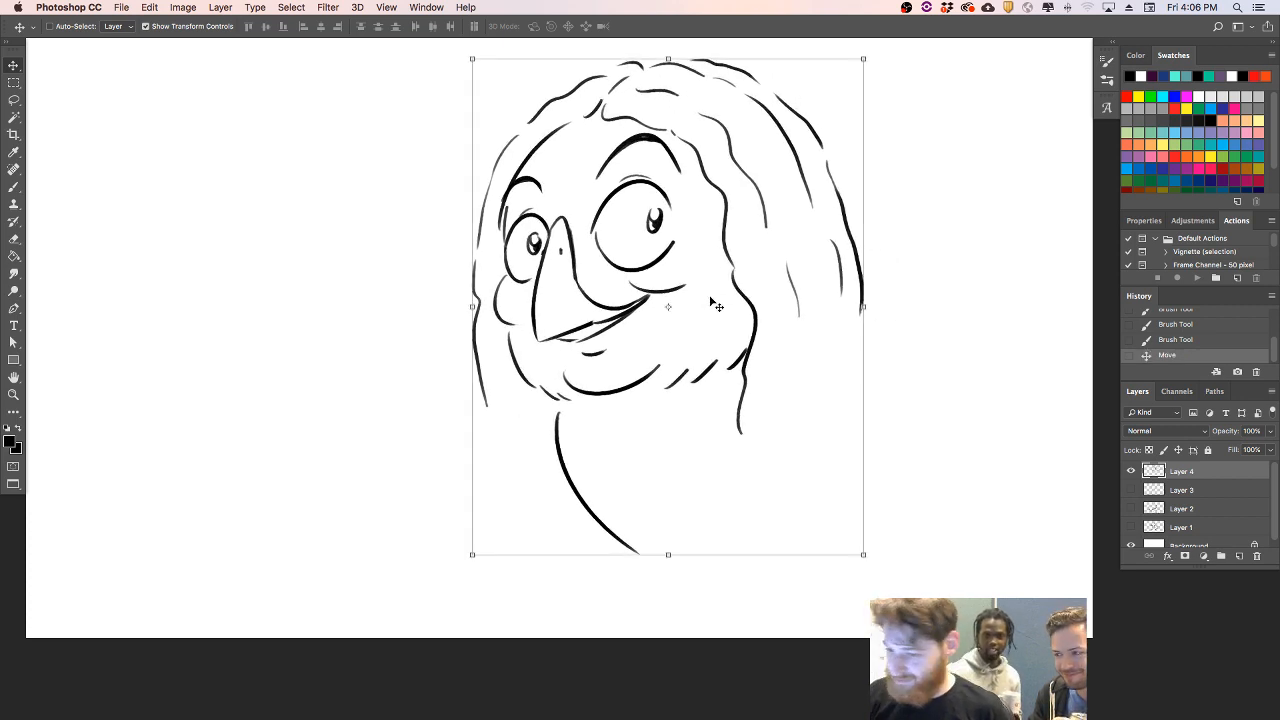
{"action": "left_click", "coordinate": [13, 152]}
{"action": "left_click", "coordinate": [14, 186]}
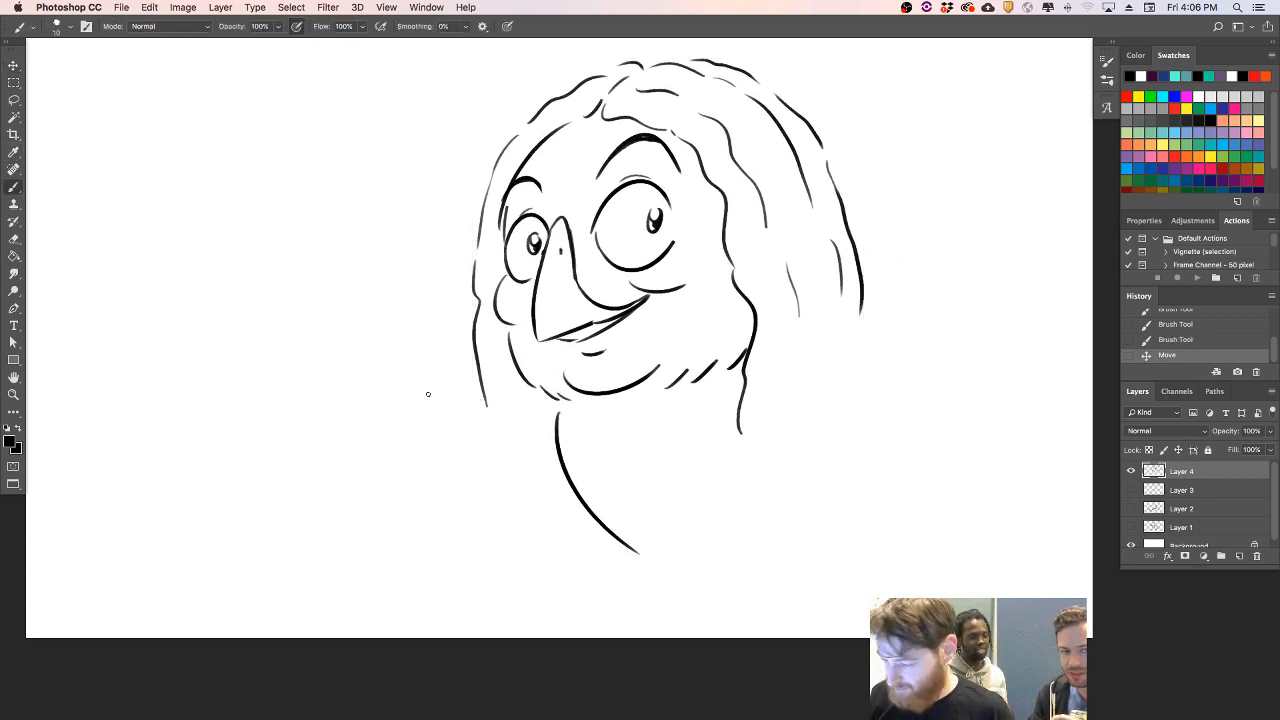
- Sketch the left wing's finger-like feathers gripping the narrow end panel of an accordion
{"action": "mouse_move", "coordinate": [442, 392]}
{"action": "left_mouse_down"}
{"action": "mouse_move", "coordinate": [427, 477]}
{"action": "mouse_move", "coordinate": [428, 508]}
{"action": "left_mouse_up"}
{"action": "key", "text": "super+z"}
{"action": "mouse_move", "coordinate": [454, 390]}
{"action": "left_mouse_down"}
{"action": "mouse_move", "coordinate": [415, 529]}
{"action": "mouse_move", "coordinate": [444, 513]}
{"action": "mouse_move", "coordinate": [439, 542]}
{"action": "mouse_move", "coordinate": [449, 515]}
{"action": "mouse_move", "coordinate": [481, 532]}
{"action": "left_mouse_up"}
{"action": "left_click_drag", "start_coordinate": [457, 416], "coordinate": [468, 518]}
{"action": "mouse_move", "coordinate": [451, 398]}
{"action": "left_mouse_down"}
{"action": "mouse_move", "coordinate": [459, 461]}
{"action": "mouse_move", "coordinate": [472, 418]}
{"action": "mouse_move", "coordinate": [519, 528]}
{"action": "left_mouse_up"}
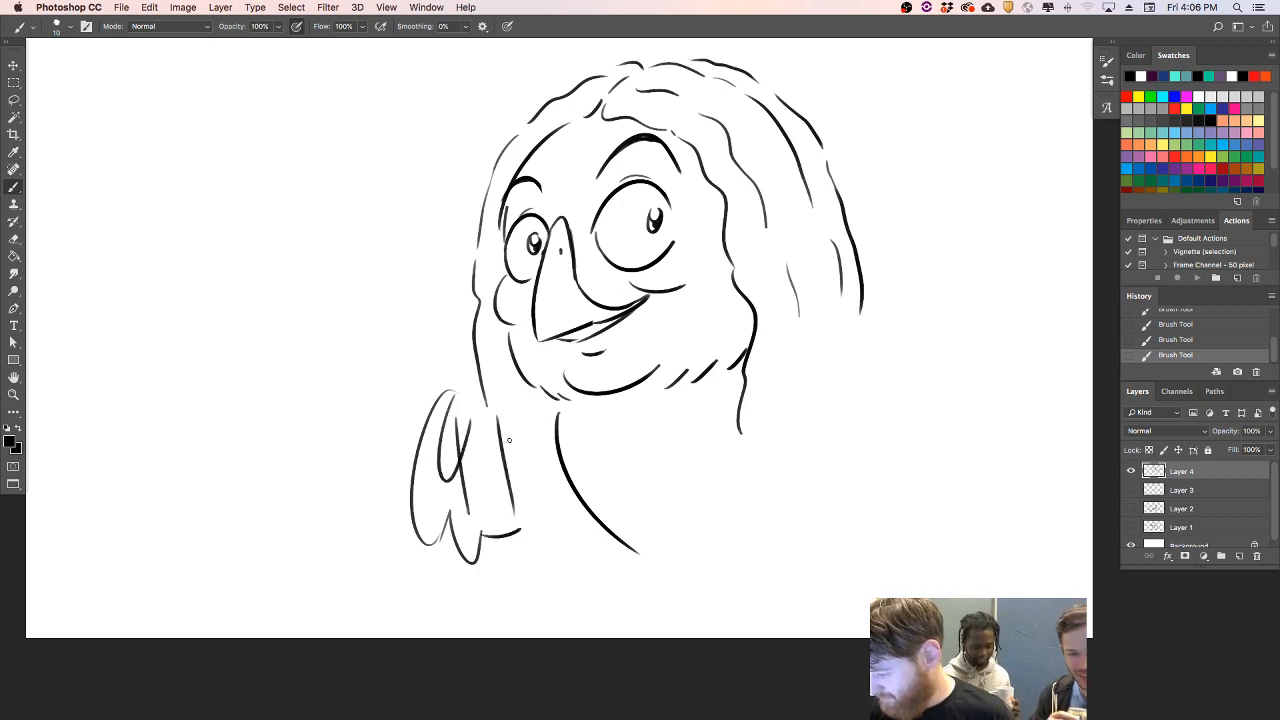
{"action": "left_click_drag", "start_coordinate": [477, 402], "coordinate": [517, 518]}
- Draw the accordion's zigzag top edge below the chin and several vertical pleat lines at its middle
{"action": "mouse_move", "coordinate": [506, 406]}
{"action": "left_mouse_down"}
{"action": "mouse_move", "coordinate": [532, 432]}
{"action": "mouse_move", "coordinate": [556, 414]}
{"action": "mouse_move", "coordinate": [605, 437]}
{"action": "mouse_move", "coordinate": [591, 435]}
{"action": "mouse_move", "coordinate": [832, 396]}
{"action": "left_mouse_up"}
{"action": "mouse_move", "coordinate": [744, 410]}
{"action": "left_mouse_down"}
{"action": "mouse_move", "coordinate": [736, 426]}
{"action": "mouse_move", "coordinate": [752, 412]}
{"action": "mouse_move", "coordinate": [708, 428]}
{"action": "mouse_move", "coordinate": [730, 420]}
{"action": "mouse_move", "coordinate": [720, 522]}
{"action": "left_mouse_up"}
{"action": "key", "text": "super+z"}
{"action": "mouse_move", "coordinate": [677, 428]}
{"action": "left_mouse_down"}
{"action": "mouse_move", "coordinate": [686, 526]}
{"action": "mouse_move", "coordinate": [698, 512]}
{"action": "mouse_move", "coordinate": [662, 548]}
{"action": "left_mouse_up"}
{"action": "left_click_drag", "start_coordinate": [620, 424], "coordinate": [633, 538]}
- Erase the old curved neck line behind the accordion and the stray line inside the left wing
{"action": "key", "text": "e"}
{"action": "mouse_move", "coordinate": [556, 418]}
{"action": "left_mouse_down"}
{"action": "mouse_move", "coordinate": [574, 480]}
{"action": "mouse_move", "coordinate": [638, 554]}
{"action": "left_mouse_up"}
{"action": "left_click_drag", "start_coordinate": [575, 416], "coordinate": [568, 414]}
{"action": "left_click_drag", "start_coordinate": [458, 412], "coordinate": [459, 460]}
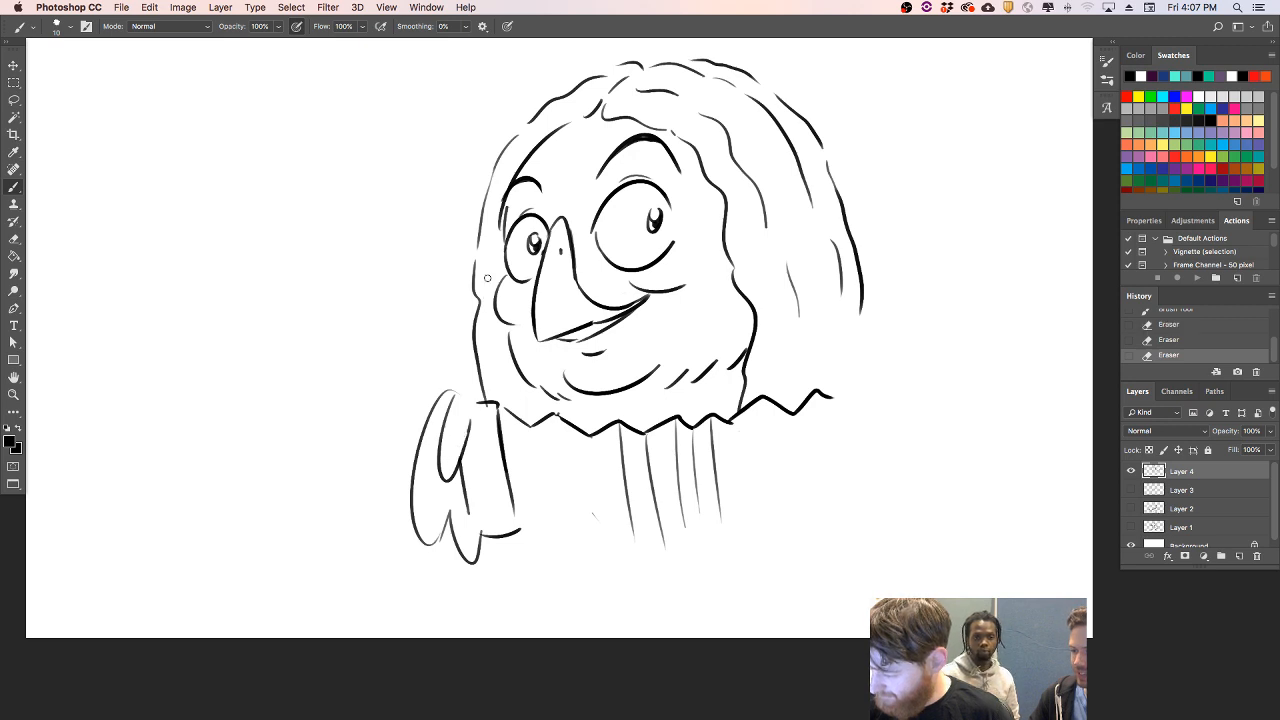
- Redraw the left wing's gripping feathers and reinforce the outline of the accordion's left end panel
{"action": "left_click_drag", "start_coordinate": [453, 402], "coordinate": [486, 400]}
{"action": "key", "text": "super+z"}
{"action": "left_click_drag", "start_coordinate": [480, 556], "coordinate": [509, 549]}
{"action": "key", "text": "super+z"}
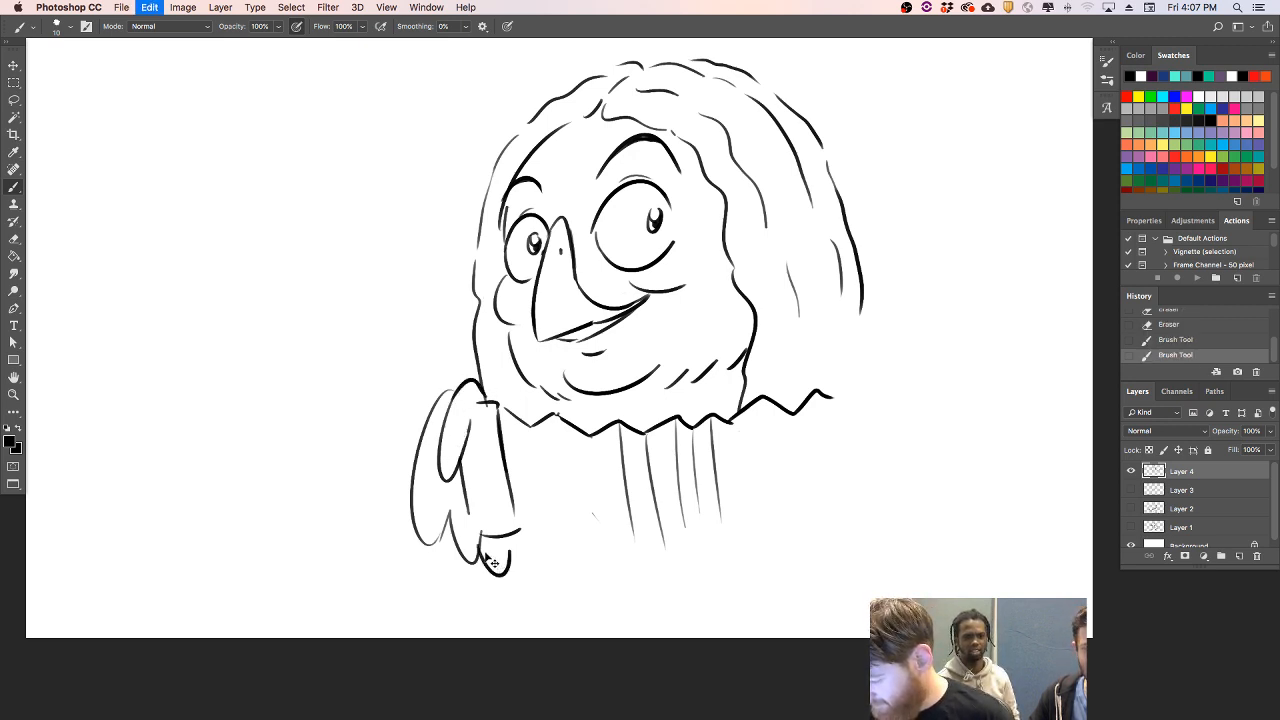
{"action": "mouse_move", "coordinate": [449, 514]}
{"action": "left_mouse_down"}
{"action": "mouse_move", "coordinate": [517, 552]}
{"action": "mouse_move", "coordinate": [468, 554]}
{"action": "mouse_move", "coordinate": [476, 530]}
{"action": "left_mouse_up"}
{"action": "left_click_drag", "start_coordinate": [482, 530], "coordinate": [494, 542]}
{"action": "mouse_move", "coordinate": [465, 483]}
{"action": "left_mouse_down"}
{"action": "mouse_move", "coordinate": [470, 512]}
{"action": "mouse_move", "coordinate": [447, 520]}
{"action": "mouse_move", "coordinate": [453, 502]}
{"action": "mouse_move", "coordinate": [478, 540]}
{"action": "mouse_move", "coordinate": [524, 530]}
{"action": "left_mouse_up"}
{"action": "key", "text": "super+z"}
{"action": "left_click_drag", "start_coordinate": [497, 414], "coordinate": [522, 526]}
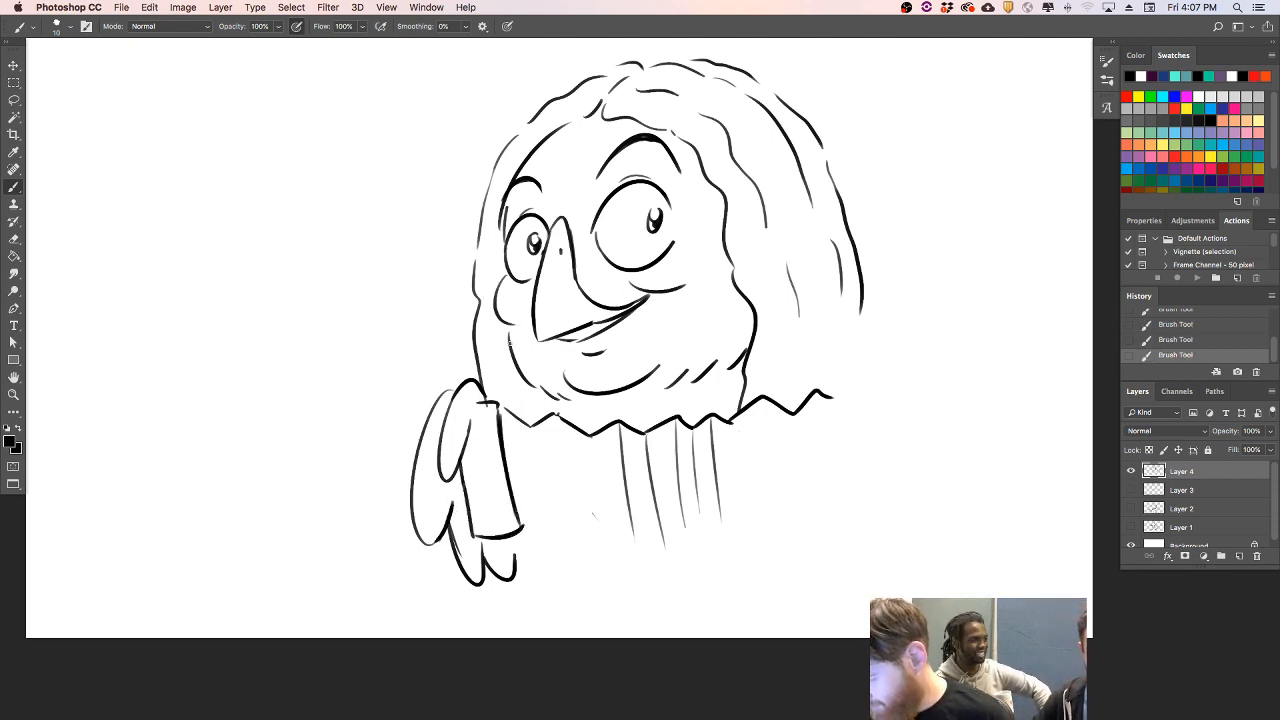
- Add a keyed inner panel to the accordion's left end and draw the zigzag bottom edge of the bellows
{"action": "mouse_move", "coordinate": [471, 427]}
{"action": "left_mouse_down"}
{"action": "mouse_move", "coordinate": [484, 400]}
{"action": "mouse_move", "coordinate": [505, 512]}
{"action": "mouse_move", "coordinate": [480, 528]}
{"action": "left_mouse_up"}
{"action": "mouse_move", "coordinate": [466, 451]}
{"action": "left_mouse_down"}
{"action": "mouse_move", "coordinate": [489, 445]}
{"action": "mouse_move", "coordinate": [500, 483]}
{"action": "left_mouse_up"}
{"action": "mouse_move", "coordinate": [478, 502]}
{"action": "left_mouse_down"}
{"action": "mouse_move", "coordinate": [495, 497]}
{"action": "mouse_move", "coordinate": [558, 550]}
{"action": "mouse_move", "coordinate": [586, 540]}
{"action": "mouse_move", "coordinate": [612, 560]}
{"action": "left_mouse_up"}
{"action": "key", "text": "super+z"}
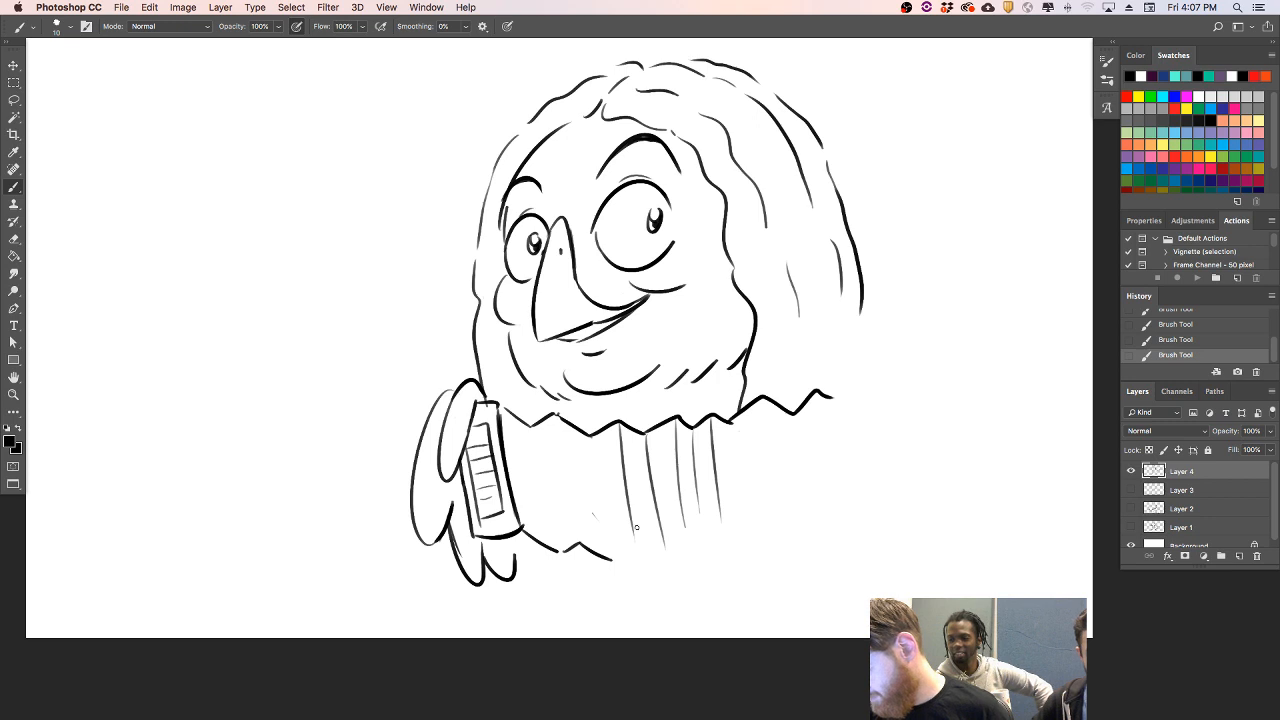
{"action": "mouse_move", "coordinate": [616, 556]}
{"action": "left_mouse_down"}
{"action": "mouse_move", "coordinate": [772, 545]}
{"action": "mouse_move", "coordinate": [839, 512]}
{"action": "left_mouse_up"}
- Draw the accordion's right end as an upright four-sided block closing the bellows, undoing rejected strokes
{"action": "left_click_drag", "start_coordinate": [832, 384], "coordinate": [852, 502]}
{"action": "key", "text": "super+z"}
{"action": "left_click_drag", "start_coordinate": [831, 389], "coordinate": [853, 528]}
{"action": "key", "text": "super+z"}
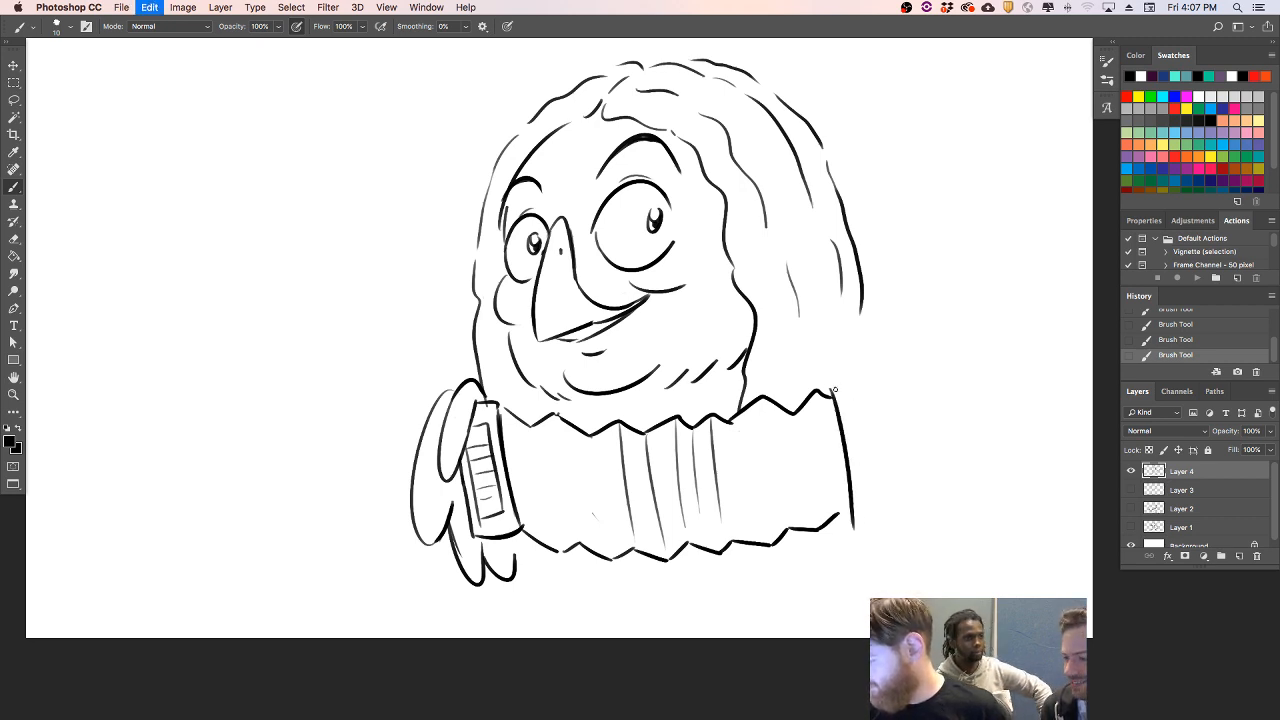
{"action": "left_click_drag", "start_coordinate": [835, 389], "coordinate": [848, 532]}
{"action": "mouse_move", "coordinate": [831, 381]}
{"action": "left_mouse_down"}
{"action": "mouse_move", "coordinate": [903, 379]}
{"action": "mouse_move", "coordinate": [906, 526]}
{"action": "left_mouse_up"}
{"action": "key", "text": "super+z"}
{"action": "key", "text": "super+z"}
{"action": "left_click_drag", "start_coordinate": [897, 375], "coordinate": [910, 492]}
{"action": "left_click_drag", "start_coordinate": [850, 527], "coordinate": [905, 528]}
{"action": "left_click_drag", "start_coordinate": [900, 434], "coordinate": [910, 526]}
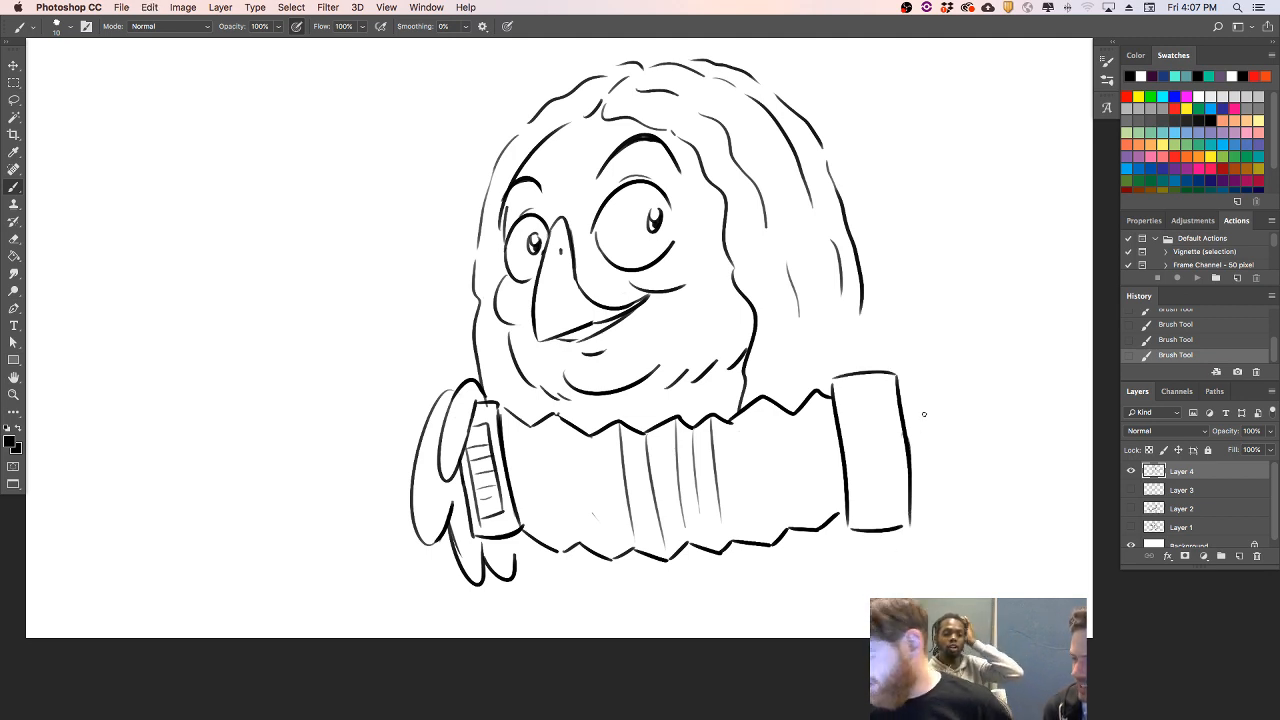
- Draw the right wing's feathers wrapping around the accordion's right end and clear the block's outline where they overlap
{"action": "left_click_drag", "start_coordinate": [902, 388], "coordinate": [911, 534]}
{"action": "left_click_drag", "start_coordinate": [907, 382], "coordinate": [890, 494]}
{"action": "key", "text": "super+z"}
{"action": "left_click_drag", "start_coordinate": [898, 382], "coordinate": [913, 545]}
{"action": "key", "text": "super+z"}
{"action": "mouse_move", "coordinate": [911, 465]}
{"action": "left_mouse_down"}
{"action": "mouse_move", "coordinate": [918, 540]}
{"action": "mouse_move", "coordinate": [929, 518]}
{"action": "left_mouse_up"}
{"action": "mouse_move", "coordinate": [911, 354]}
{"action": "left_mouse_down"}
{"action": "mouse_move", "coordinate": [848, 350]}
{"action": "mouse_move", "coordinate": [872, 332]}
{"action": "mouse_move", "coordinate": [895, 377]}
{"action": "mouse_move", "coordinate": [927, 375]}
{"action": "mouse_move", "coordinate": [943, 391]}
{"action": "mouse_move", "coordinate": [876, 375]}
{"action": "mouse_move", "coordinate": [906, 367]}
{"action": "left_mouse_up"}
{"action": "key", "text": "super+z"}
{"action": "key", "text": "super+z"}
{"action": "key", "text": "super+z"}
{"action": "key", "text": "super+z"}
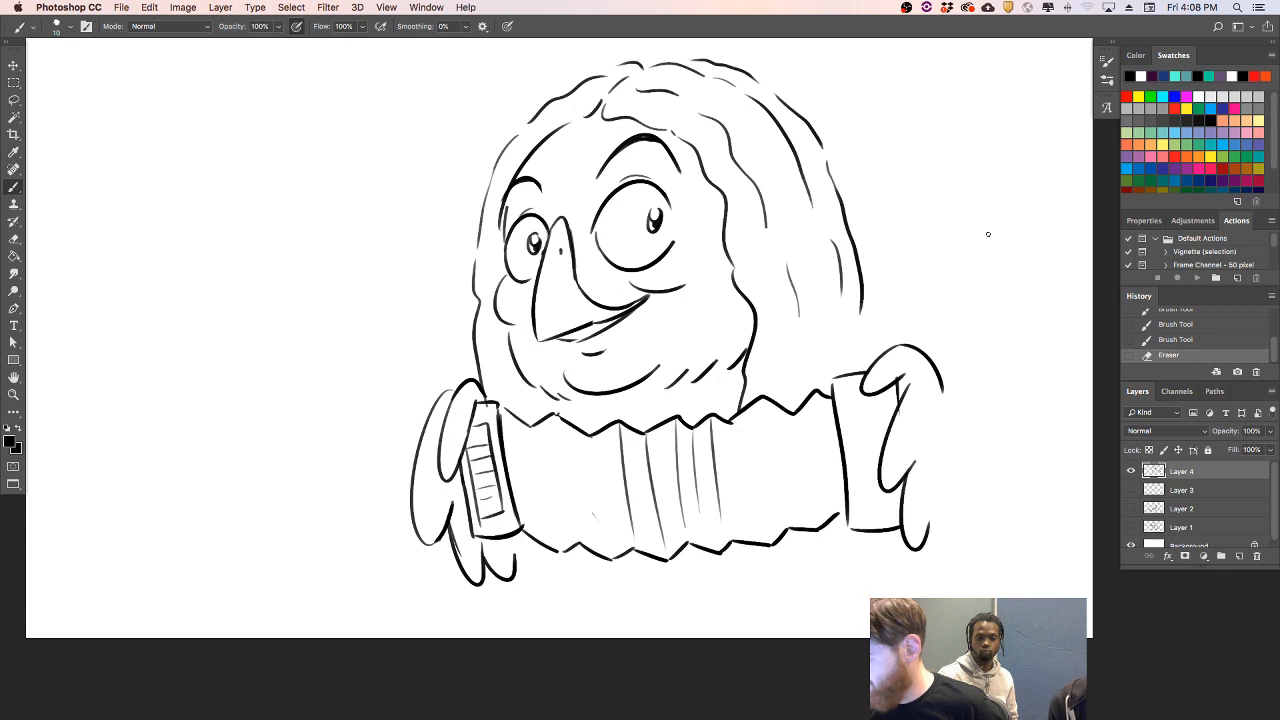
- Connect the back hair to the right wing with a short wavy line and add a neck line under the chin
{"action": "left_click_drag", "start_coordinate": [863, 311], "coordinate": [891, 342]}
{"action": "key", "text": "super+z"}
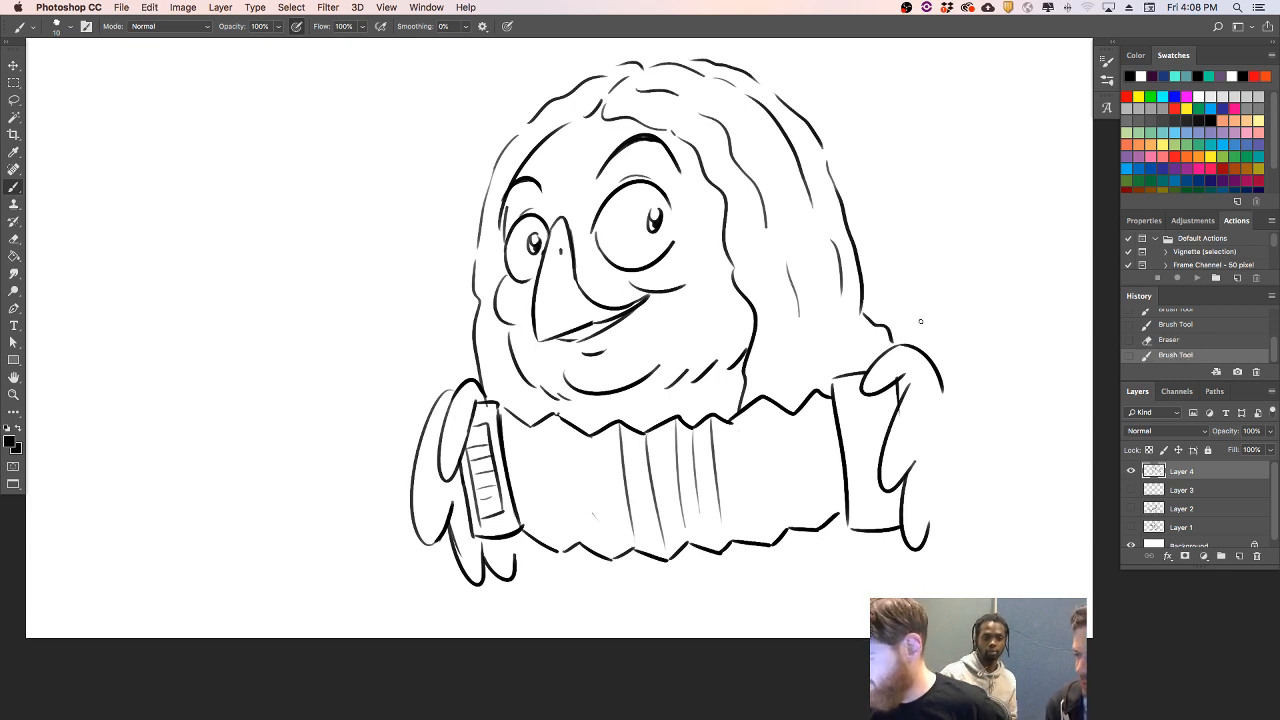
{"action": "left_click_drag", "start_coordinate": [521, 376], "coordinate": [544, 414]}
{"action": "key", "text": "super+z"}
- Scale the character down and reposition it to leave room below for the body
{"action": "key", "text": "super+t"}
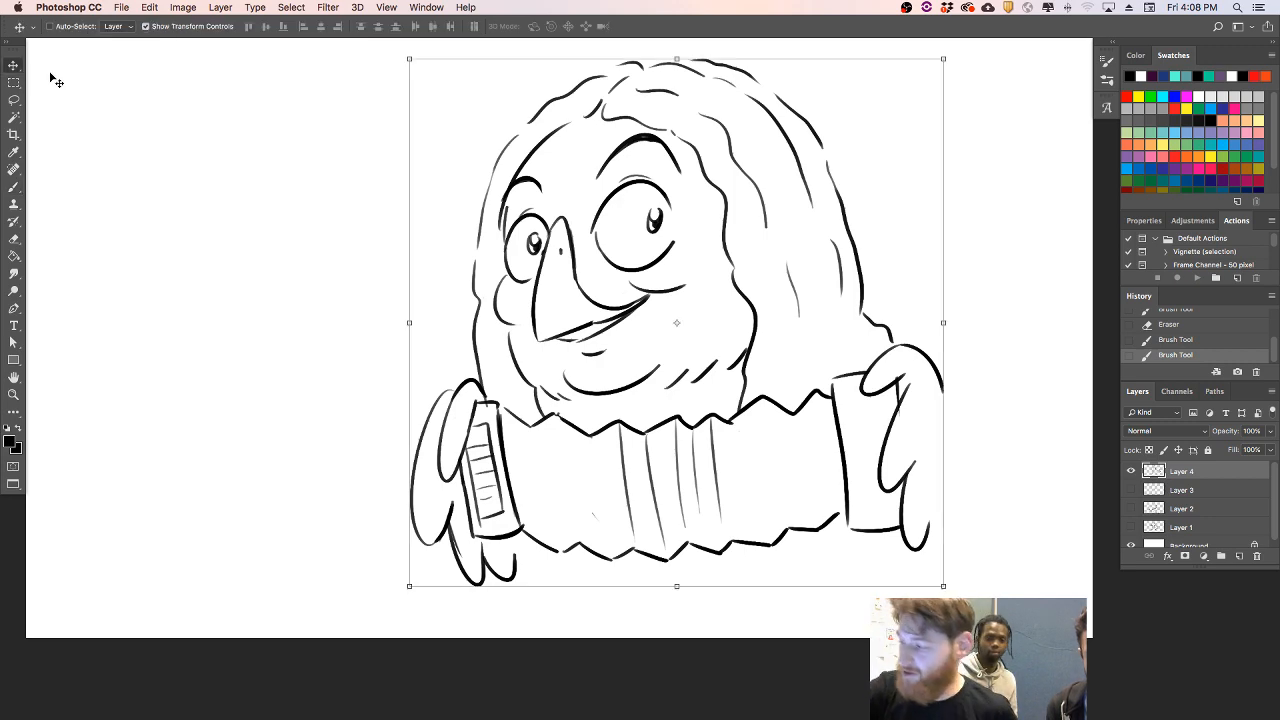
{"action": "left_click_drag", "start_coordinate": [944, 587], "coordinate": [878, 524]}
{"action": "key", "text": "Return"}
{"action": "key", "text": "v"}
{"action": "left_click_drag", "start_coordinate": [752, 418], "coordinate": [719, 422]}
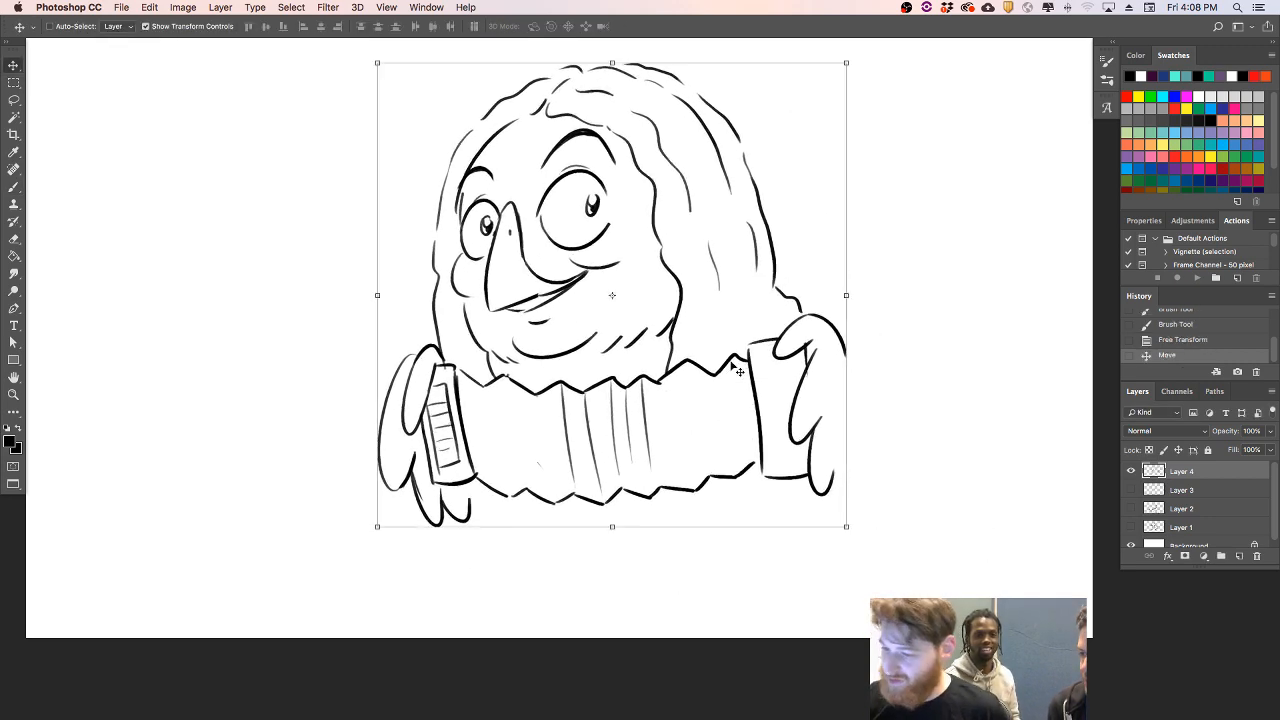
- Add another feather tip beneath the left wing and draw a curved belly line below the accordion
{"action": "left_click", "coordinate": [13, 187]}
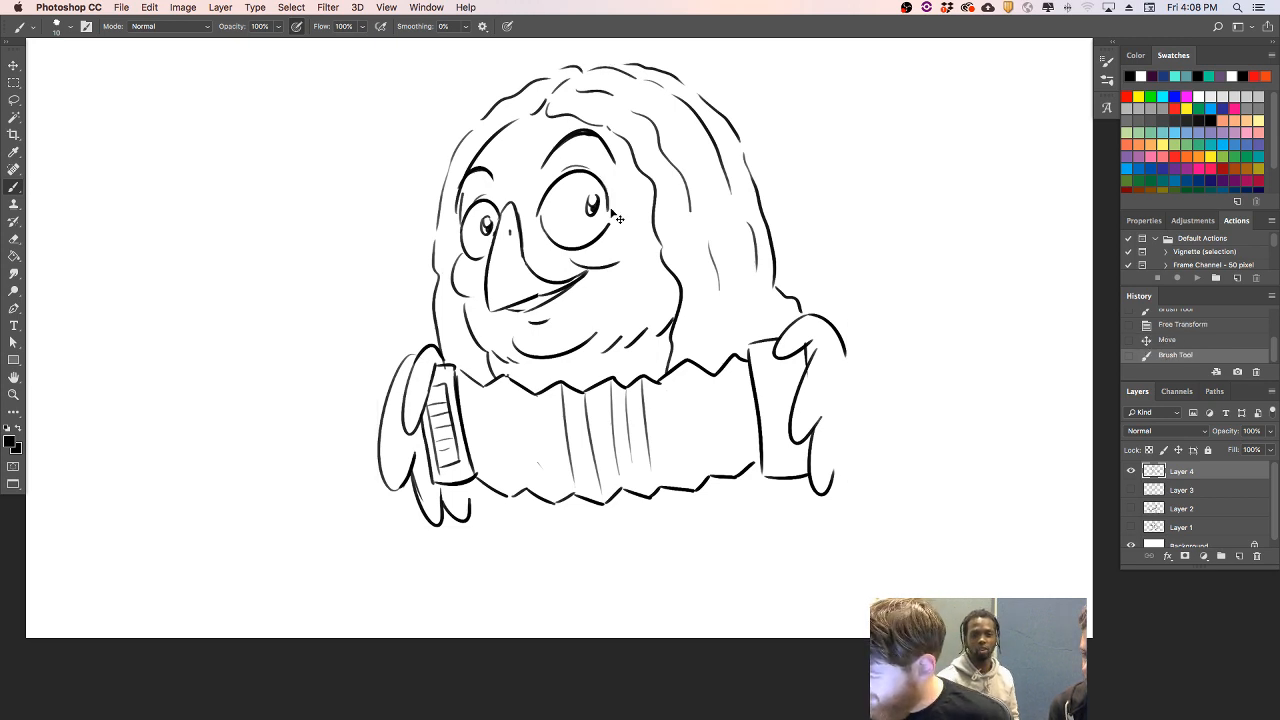
{"action": "left_click_drag", "start_coordinate": [604, 129], "coordinate": [622, 137]}
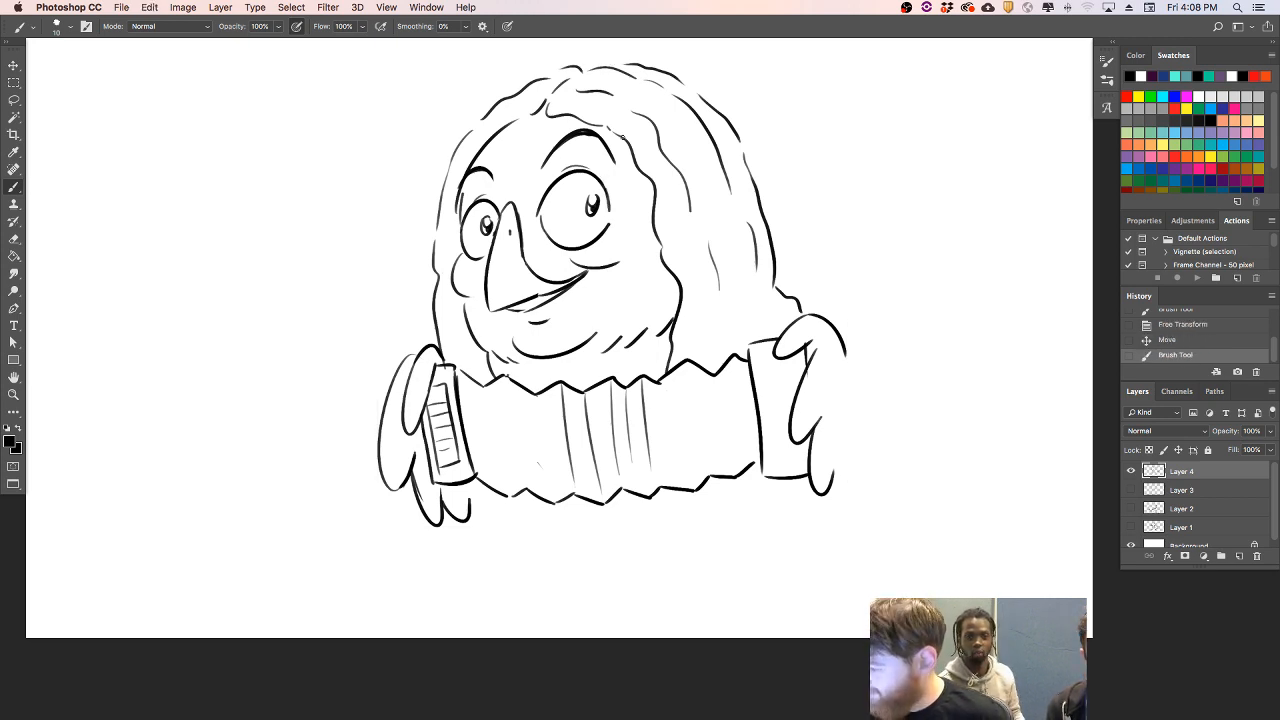
{"action": "mouse_move", "coordinate": [470, 501]}
{"action": "left_mouse_down"}
{"action": "mouse_move", "coordinate": [545, 539]}
{"action": "mouse_move", "coordinate": [592, 543]}
{"action": "left_mouse_up"}
{"action": "key", "text": "super+z"}
- Fill the left and right parts of the bellows with slanted pleat lines running between the zigzag edges
{"action": "key", "text": "super+z"}
{"action": "key", "text": "super+z"}
{"action": "left_click_drag", "start_coordinate": [530, 504], "coordinate": [635, 550]}
{"action": "left_click_drag", "start_coordinate": [536, 401], "coordinate": [552, 486]}
{"action": "key", "text": "super+z"}
{"action": "left_click_drag", "start_coordinate": [536, 401], "coordinate": [554, 501]}
{"action": "mouse_move", "coordinate": [505, 386]}
{"action": "left_mouse_down"}
{"action": "mouse_move", "coordinate": [520, 484]}
{"action": "mouse_move", "coordinate": [491, 448]}
{"action": "mouse_move", "coordinate": [500, 492]}
{"action": "left_mouse_up"}
{"action": "key", "text": "super+z"}
{"action": "left_click_drag", "start_coordinate": [485, 389], "coordinate": [505, 492]}
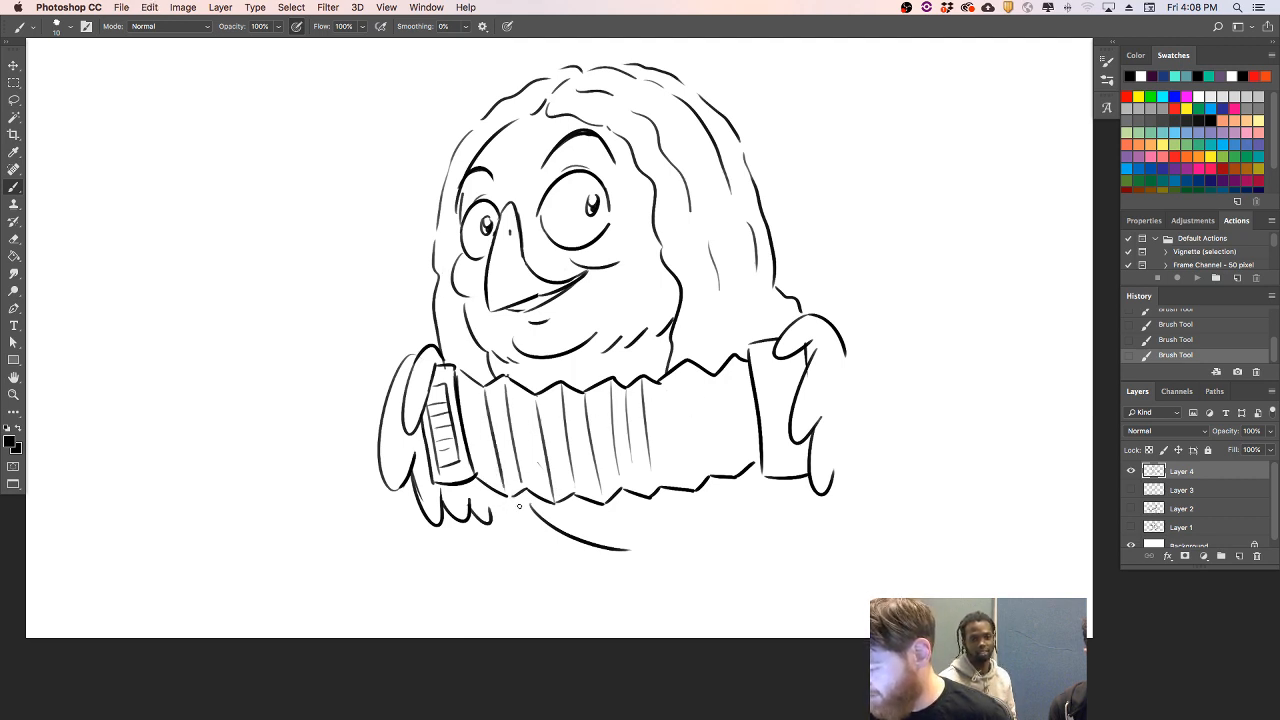
{"action": "left_click_drag", "start_coordinate": [661, 389], "coordinate": [688, 476]}
{"action": "key", "text": "super+z"}
{"action": "left_click_drag", "start_coordinate": [662, 386], "coordinate": [675, 472]}
{"action": "key", "text": "super+z"}
{"action": "left_click_drag", "start_coordinate": [664, 386], "coordinate": [690, 484]}
{"action": "left_click_drag", "start_coordinate": [690, 366], "coordinate": [710, 466]}
{"action": "left_click_drag", "start_coordinate": [718, 382], "coordinate": [740, 458]}
{"action": "left_click_drag", "start_coordinate": [736, 362], "coordinate": [748, 452]}
- Draw an inner panel with short horizontal key lines on the accordion's right end
{"action": "mouse_move", "coordinate": [766, 358]}
{"action": "left_mouse_down"}
{"action": "mouse_move", "coordinate": [772, 450]}
{"action": "mouse_move", "coordinate": [800, 456]}
{"action": "mouse_move", "coordinate": [796, 366]}
{"action": "left_mouse_up"}
{"action": "mouse_move", "coordinate": [770, 376]}
{"action": "left_mouse_down"}
{"action": "mouse_move", "coordinate": [796, 374]}
{"action": "mouse_move", "coordinate": [798, 390]}
{"action": "left_mouse_up"}
{"action": "left_click_drag", "start_coordinate": [786, 410], "coordinate": [792, 408]}
{"action": "left_click_drag", "start_coordinate": [778, 440], "coordinate": [790, 434]}
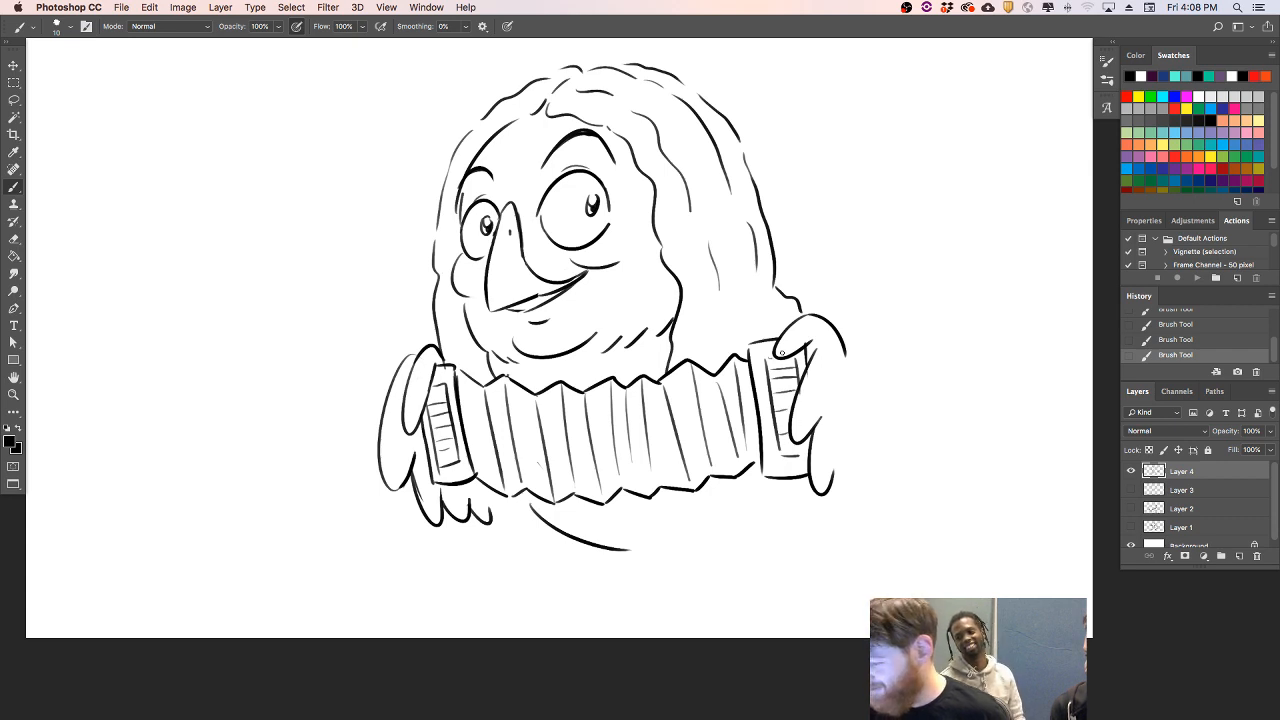
- Draw the left leg below the belly line with a jagged feathered ankle and a clawed bird foot
{"action": "left_click_drag", "start_coordinate": [594, 577], "coordinate": [597, 579]}
{"action": "key", "text": "super+z"}
{"action": "mouse_move", "coordinate": [543, 525]}
{"action": "left_mouse_down"}
{"action": "mouse_move", "coordinate": [635, 575]}
{"action": "mouse_move", "coordinate": [586, 583]}
{"action": "mouse_move", "coordinate": [579, 608]}
{"action": "mouse_move", "coordinate": [546, 618]}
{"action": "mouse_move", "coordinate": [576, 608]}
{"action": "mouse_move", "coordinate": [565, 623]}
{"action": "mouse_move", "coordinate": [578, 602]}
{"action": "mouse_move", "coordinate": [560, 625]}
{"action": "mouse_move", "coordinate": [625, 598]}
{"action": "left_mouse_up"}
{"action": "key", "text": "super+z"}
{"action": "key", "text": "super+z"}
{"action": "key", "text": "super+z"}
{"action": "key", "text": "super+z"}
{"action": "key", "text": "super+z"}
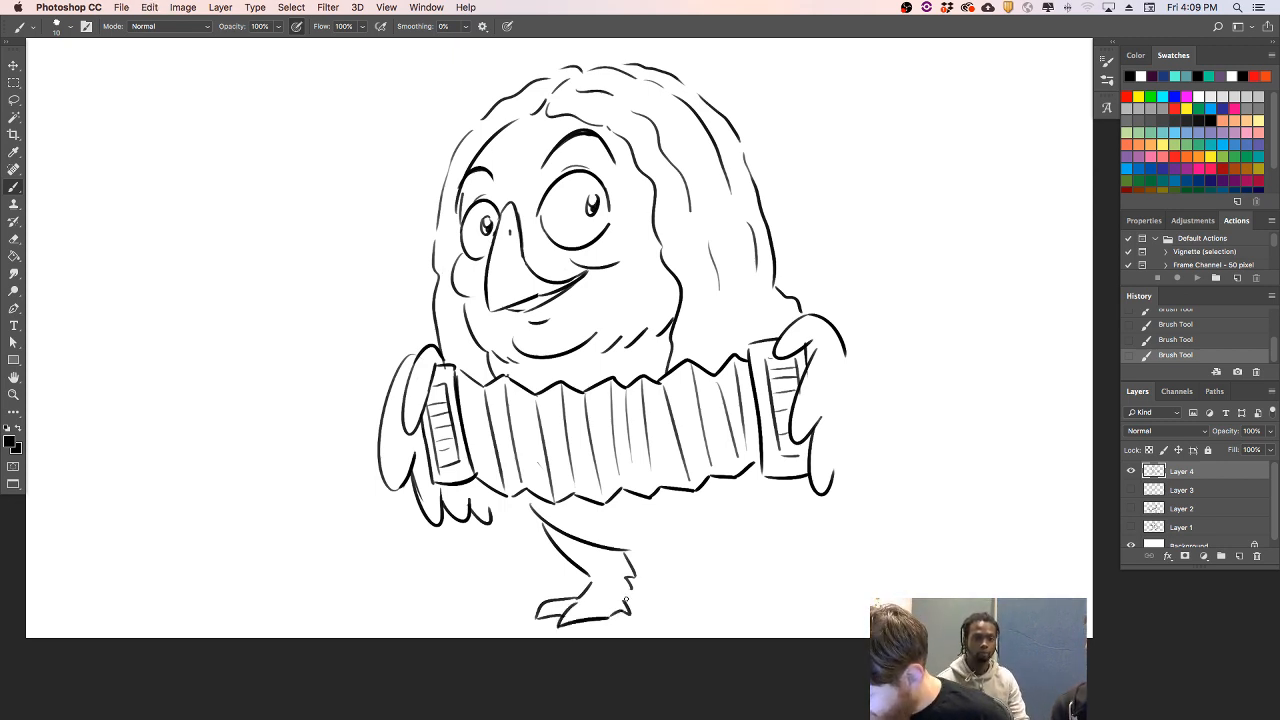
- Draw the right leg and its clawed foot, and extend the belly line across to it
{"action": "left_click_drag", "start_coordinate": [679, 520], "coordinate": [722, 560]}
{"action": "key", "text": "super+z"}
{"action": "left_click_drag", "start_coordinate": [673, 523], "coordinate": [736, 557]}
{"action": "mouse_move", "coordinate": [783, 507]}
{"action": "left_mouse_down"}
{"action": "mouse_move", "coordinate": [794, 563]}
{"action": "mouse_move", "coordinate": [752, 598]}
{"action": "left_mouse_up"}
{"action": "left_click_drag", "start_coordinate": [794, 560], "coordinate": [792, 590]}
{"action": "key", "text": "super+z"}
{"action": "mouse_move", "coordinate": [752, 598]}
{"action": "left_mouse_down"}
{"action": "mouse_move", "coordinate": [726, 617]}
{"action": "mouse_move", "coordinate": [740, 630]}
{"action": "mouse_move", "coordinate": [796, 620]}
{"action": "left_mouse_up"}
{"action": "key", "text": "super+z"}
{"action": "mouse_move", "coordinate": [630, 556]}
{"action": "left_mouse_down"}
{"action": "mouse_move", "coordinate": [717, 535]}
{"action": "mouse_move", "coordinate": [620, 542]}
{"action": "mouse_move", "coordinate": [693, 545]}
{"action": "mouse_move", "coordinate": [653, 530]}
{"action": "mouse_move", "coordinate": [630, 545]}
{"action": "mouse_move", "coordinate": [678, 550]}
{"action": "mouse_move", "coordinate": [655, 542]}
{"action": "mouse_move", "coordinate": [697, 548]}
{"action": "left_mouse_up"}
{"action": "key", "text": "super+z"}
- Add scalloped feathers under the left wing and draw the right wing's outer edge and lower feather tips
{"action": "key", "text": "super+z"}
{"action": "mouse_move", "coordinate": [523, 495]}
{"action": "left_mouse_down"}
{"action": "mouse_move", "coordinate": [499, 515]}
{"action": "mouse_move", "coordinate": [540, 502]}
{"action": "left_mouse_up"}
{"action": "key", "text": "super+z"}
{"action": "left_click_drag", "start_coordinate": [850, 358], "coordinate": [858, 452]}
{"action": "key", "text": "super+z"}
{"action": "left_click_drag", "start_coordinate": [846, 366], "coordinate": [857, 442]}
{"action": "mouse_move", "coordinate": [784, 504]}
{"action": "left_mouse_down"}
{"action": "mouse_move", "coordinate": [804, 521]}
{"action": "mouse_move", "coordinate": [827, 504]}
{"action": "left_mouse_up"}
- Draw a pointed tail behind the right leg and a curved underside line between the legs
{"action": "key", "text": "super+z"}
{"action": "mouse_move", "coordinate": [857, 446]}
{"action": "left_mouse_down"}
{"action": "mouse_move", "coordinate": [828, 508]}
{"action": "mouse_move", "coordinate": [834, 545]}
{"action": "mouse_move", "coordinate": [888, 558]}
{"action": "left_mouse_up"}
{"action": "key", "text": "super+z"}
{"action": "key", "text": "super+z"}
{"action": "mouse_move", "coordinate": [670, 553]}
{"action": "left_mouse_down"}
{"action": "mouse_move", "coordinate": [735, 600]}
{"action": "mouse_move", "coordinate": [826, 574]}
{"action": "left_mouse_up"}
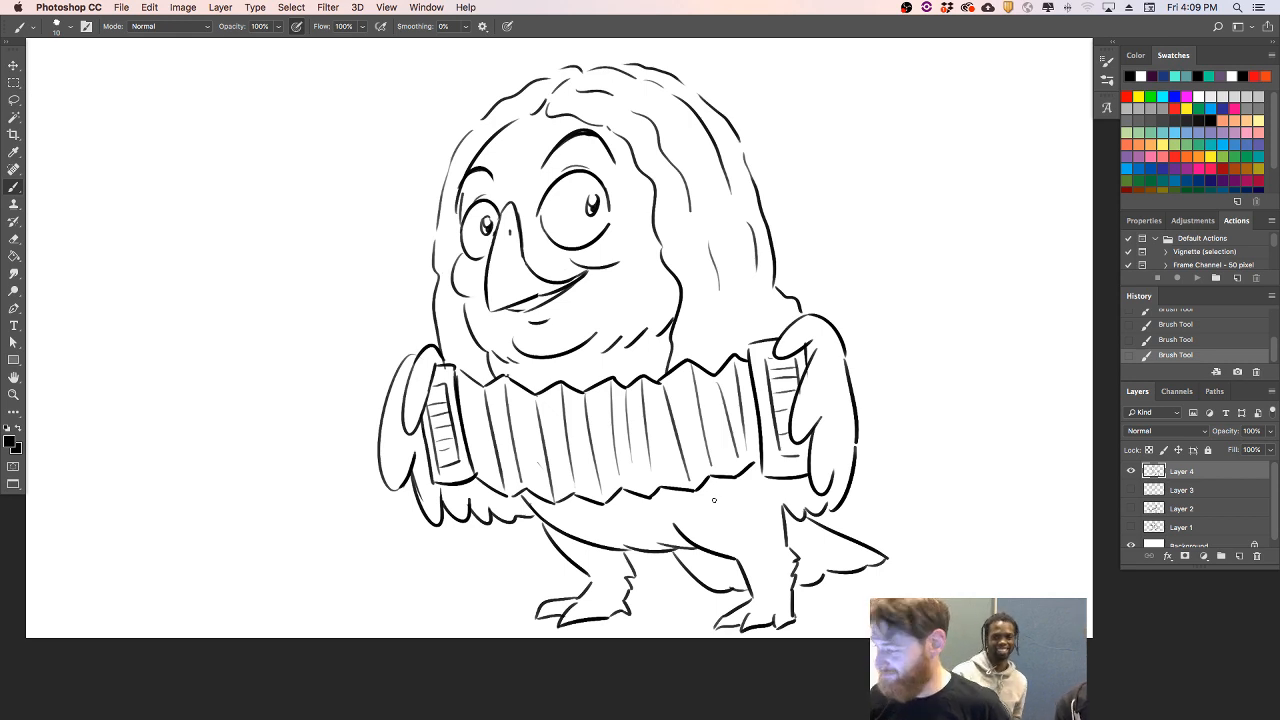
- Draw music notes around the character, two on the right side and three on the left
{"action": "mouse_move", "coordinate": [850, 212]}
{"action": "left_mouse_down"}
{"action": "mouse_move", "coordinate": [847, 250]}
{"action": "mouse_move", "coordinate": [875, 241]}
{"action": "left_mouse_up"}
{"action": "key", "text": "super+z"}
{"action": "key", "text": "super+z"}
{"action": "mouse_move", "coordinate": [944, 292]}
{"action": "left_mouse_down"}
{"action": "mouse_move", "coordinate": [930, 314]}
{"action": "mouse_move", "coordinate": [952, 299]}
{"action": "left_mouse_up"}
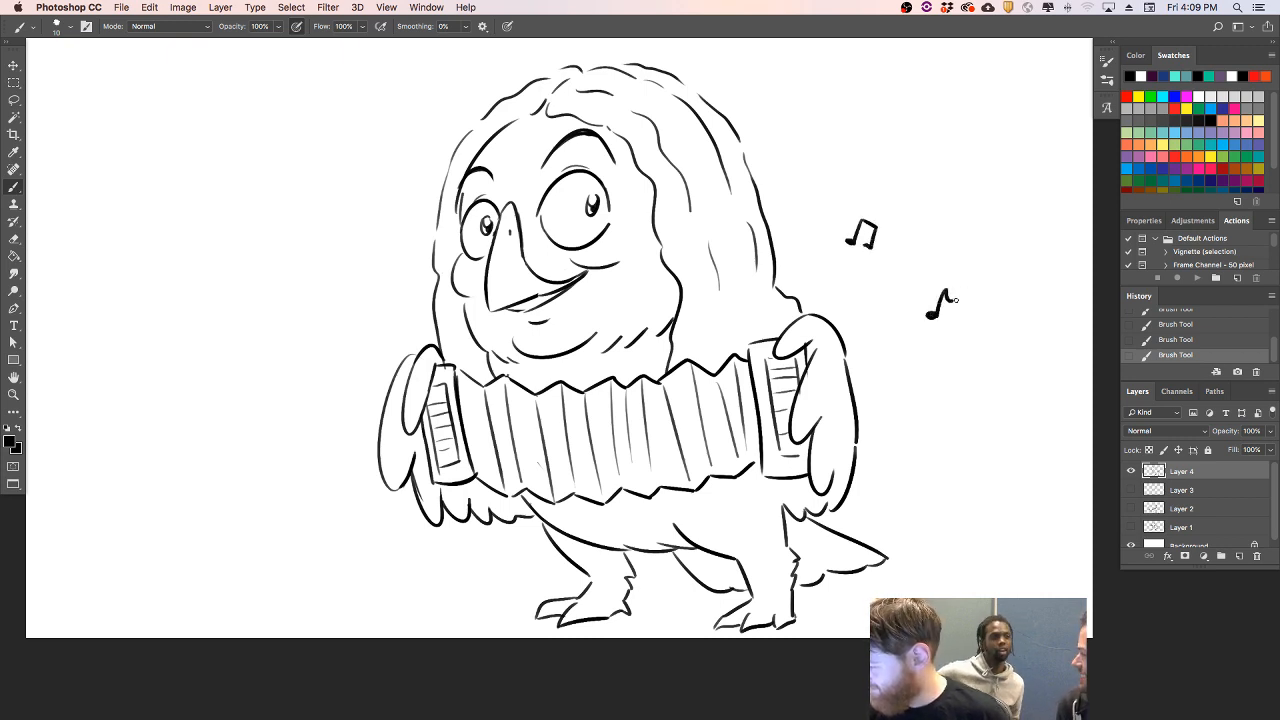
{"action": "mouse_move", "coordinate": [292, 273]}
{"action": "left_mouse_down"}
{"action": "mouse_move", "coordinate": [296, 294]}
{"action": "mouse_move", "coordinate": [319, 283]}
{"action": "left_mouse_up"}
{"action": "left_click_drag", "start_coordinate": [375, 241], "coordinate": [370, 258]}
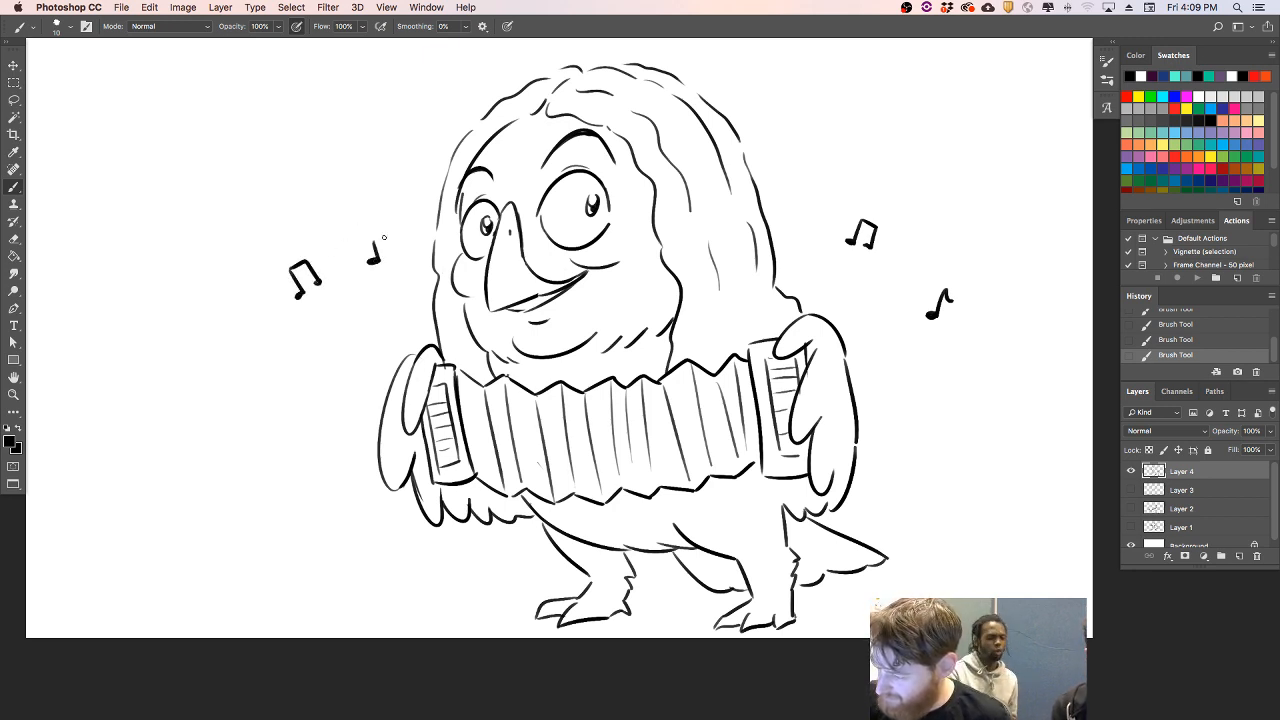
{"action": "left_click_drag", "start_coordinate": [331, 377], "coordinate": [337, 391]}
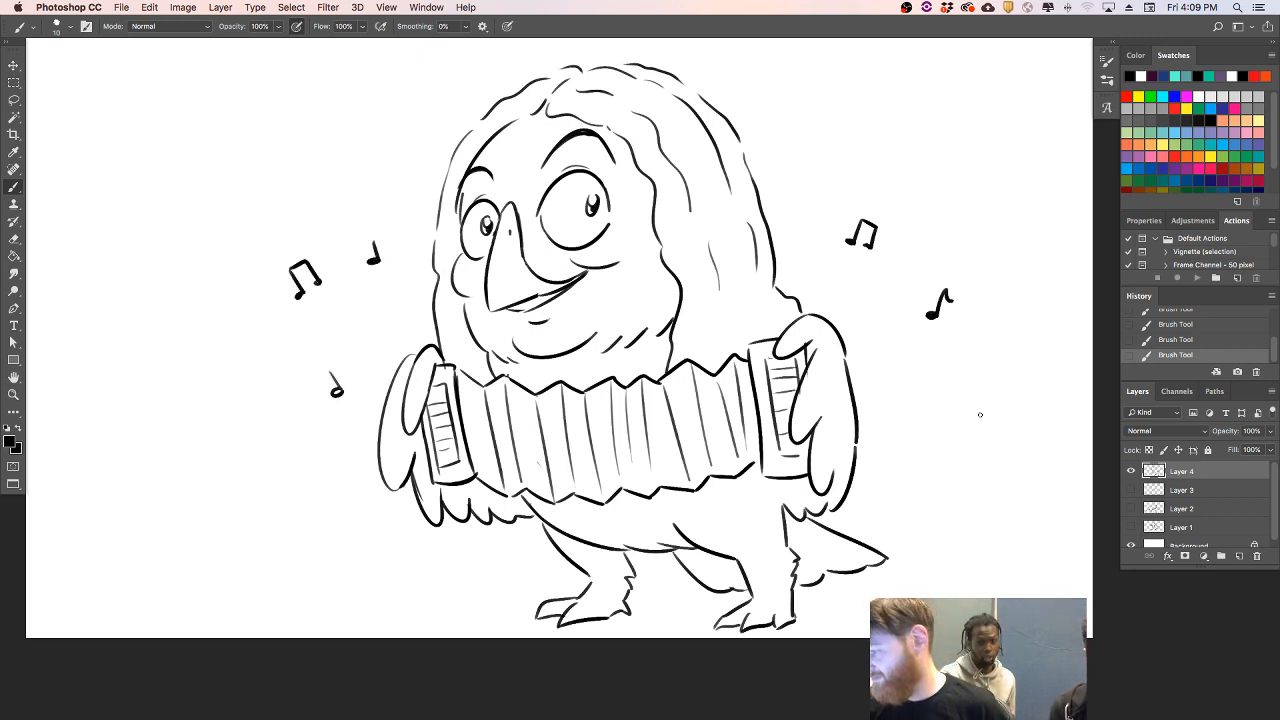
- Thicken the hair's left outline and draw a shoulder curve with extra hair strands above the right wing
{"action": "left_click_drag", "start_coordinate": [436, 249], "coordinate": [446, 175]}
{"action": "mouse_move", "coordinate": [444, 209]}
{"action": "left_mouse_down"}
{"action": "mouse_move", "coordinate": [465, 142]}
{"action": "mouse_move", "coordinate": [451, 166]}
{"action": "mouse_move", "coordinate": [486, 117]}
{"action": "mouse_move", "coordinate": [552, 78]}
{"action": "left_mouse_up"}
{"action": "key", "text": "super+z"}
{"action": "key", "text": "super+z"}
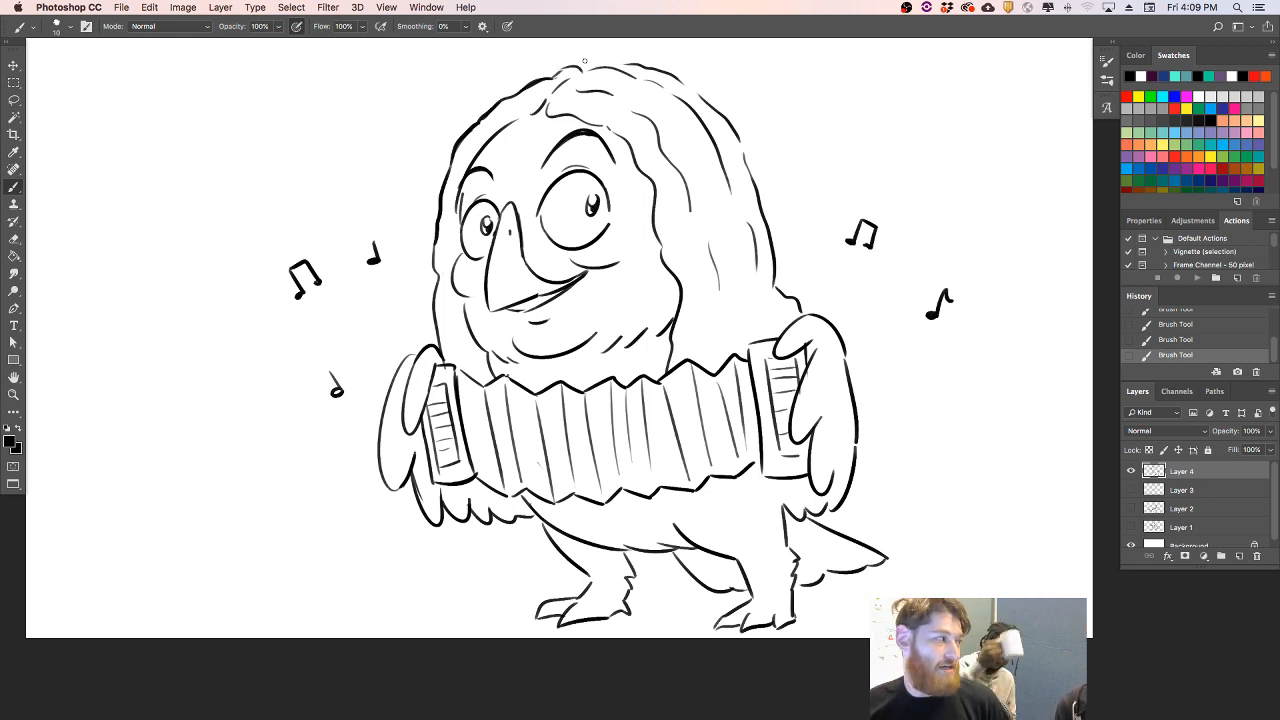
{"action": "mouse_move", "coordinate": [434, 300]}
{"action": "left_mouse_down"}
{"action": "mouse_move", "coordinate": [450, 362]}
{"action": "mouse_move", "coordinate": [437, 336]}
{"action": "left_mouse_up"}
{"action": "key", "text": "e"}
{"action": "mouse_move", "coordinate": [732, 301]}
{"action": "left_mouse_down"}
{"action": "mouse_move", "coordinate": [725, 340]}
{"action": "mouse_move", "coordinate": [798, 302]}
{"action": "left_mouse_up"}
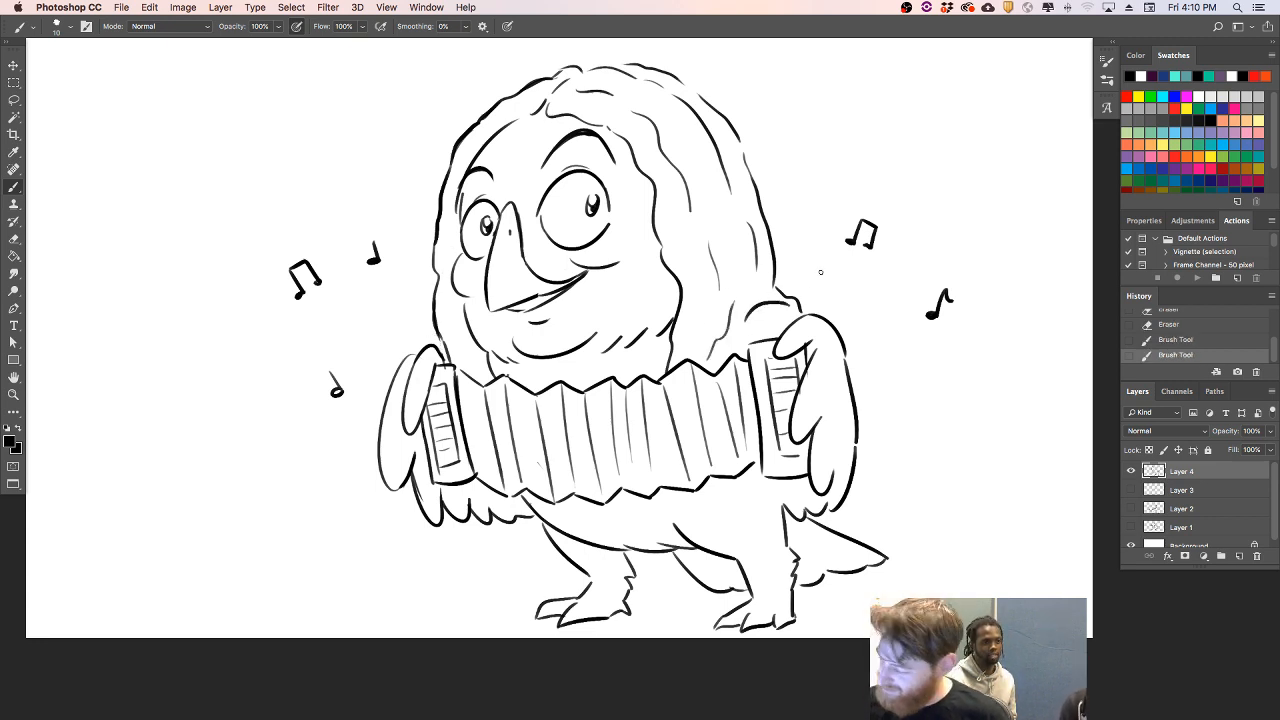
- Add feather tufts below both wings, extend the chin line, and draw jagged feather cuffs on both legs
{"action": "mouse_move", "coordinate": [476, 521]}
{"action": "left_mouse_down"}
{"action": "mouse_move", "coordinate": [493, 552]}
{"action": "mouse_move", "coordinate": [533, 572]}
{"action": "mouse_move", "coordinate": [561, 558]}
{"action": "mouse_move", "coordinate": [540, 550]}
{"action": "mouse_move", "coordinate": [566, 572]}
{"action": "left_mouse_up"}
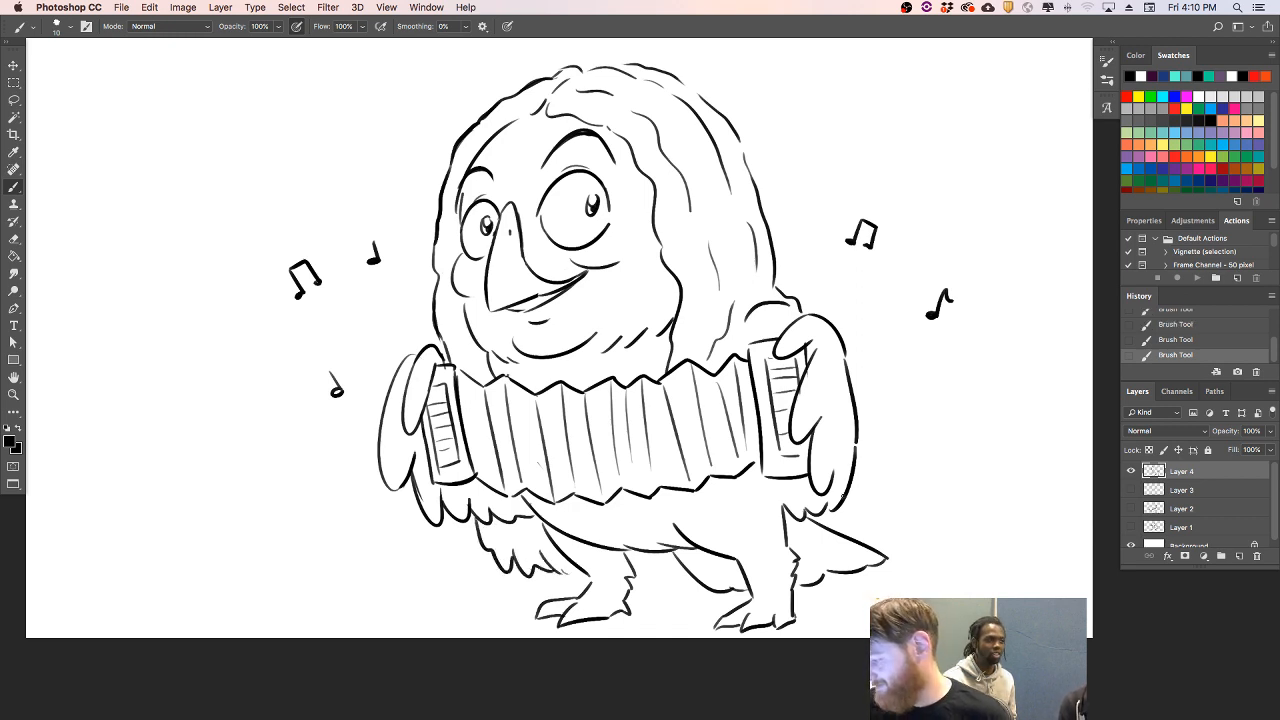
{"action": "mouse_move", "coordinate": [826, 512]}
{"action": "left_mouse_down"}
{"action": "mouse_move", "coordinate": [816, 548]}
{"action": "mouse_move", "coordinate": [793, 549]}
{"action": "mouse_move", "coordinate": [818, 526]}
{"action": "left_mouse_up"}
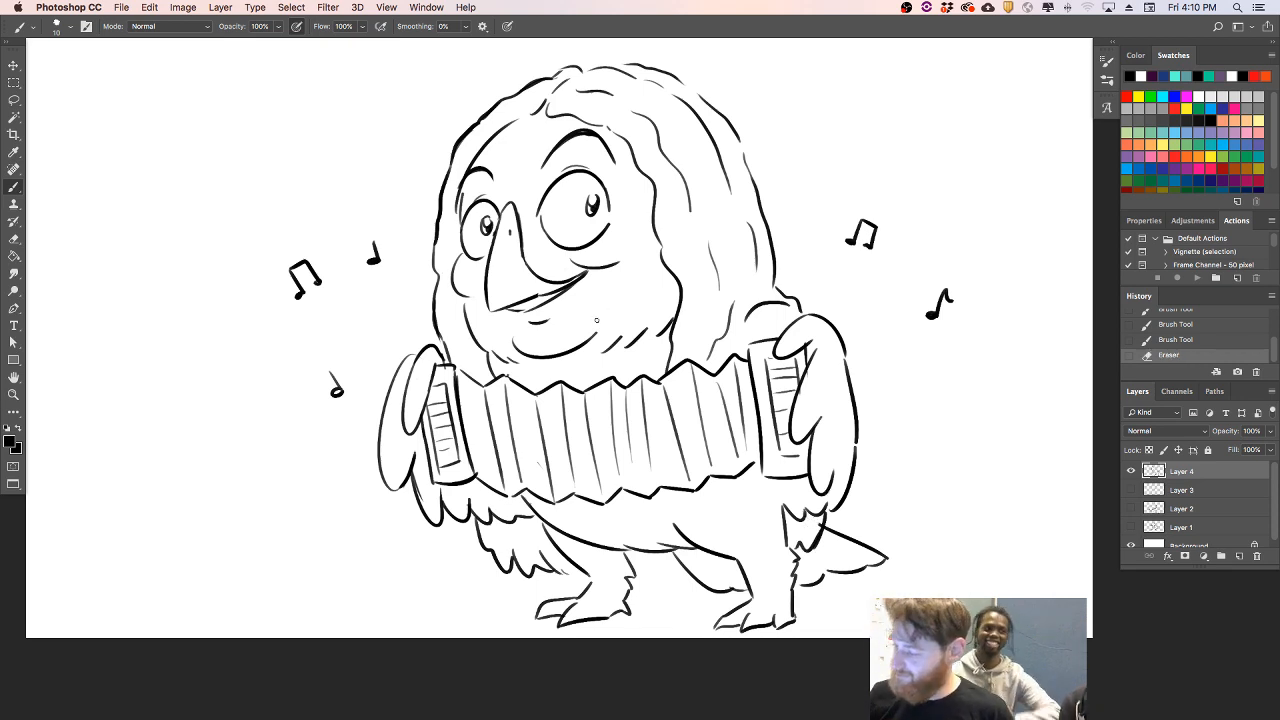
{"action": "left_click_drag", "start_coordinate": [612, 331], "coordinate": [603, 341]}
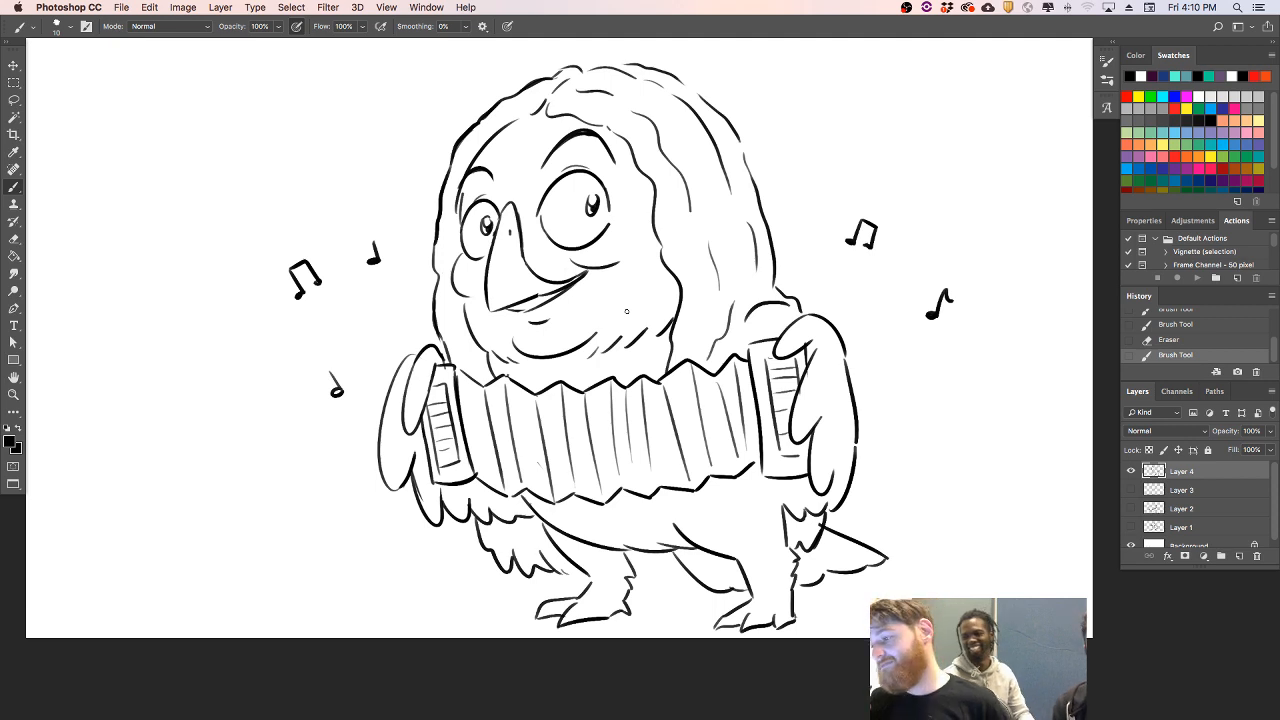
{"action": "left_click_drag", "start_coordinate": [756, 488], "coordinate": [790, 508]}
{"action": "left_click_drag", "start_coordinate": [590, 579], "coordinate": [612, 587]}
{"action": "left_click_drag", "start_coordinate": [743, 568], "coordinate": [788, 577]}
- Move the character left and scale it down to about 92%
{"action": "left_click", "coordinate": [14, 65]}
{"action": "left_click_drag", "start_coordinate": [776, 398], "coordinate": [741, 388]}
{"action": "left_click_drag", "start_coordinate": [800, 488], "coordinate": [776, 488]}
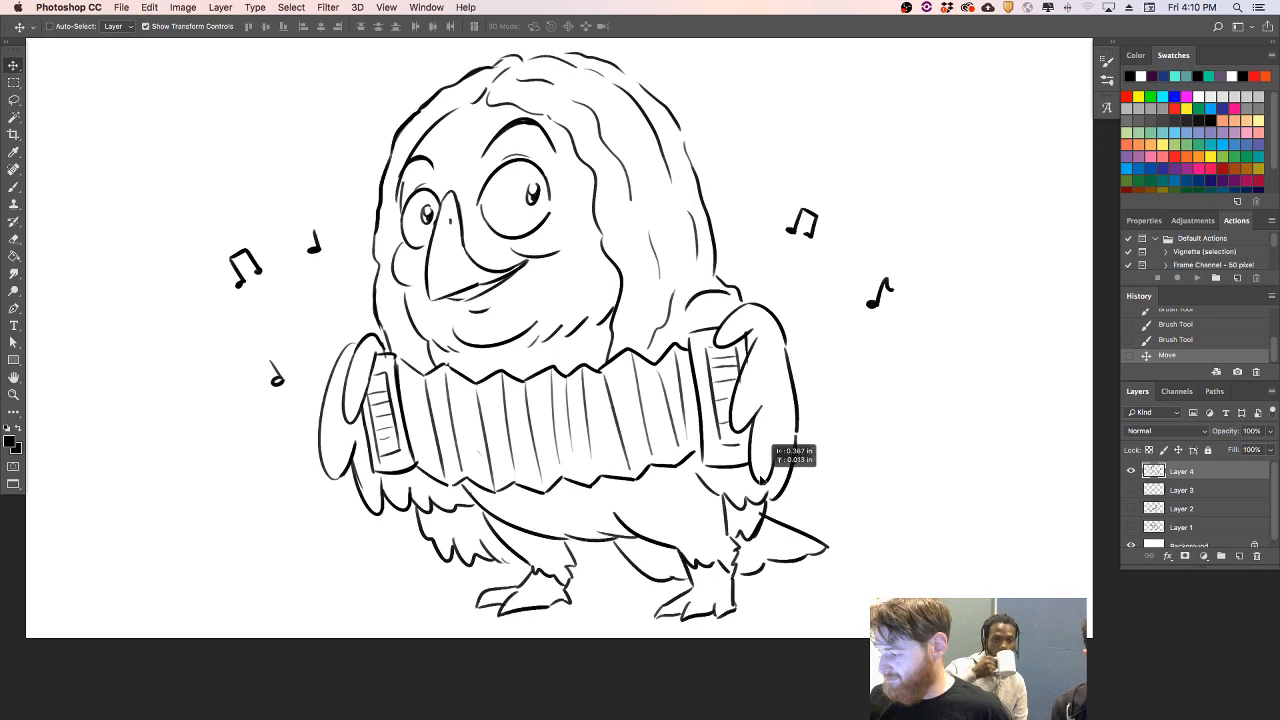
{"action": "left_click_drag", "start_coordinate": [894, 622], "coordinate": [825, 562]}
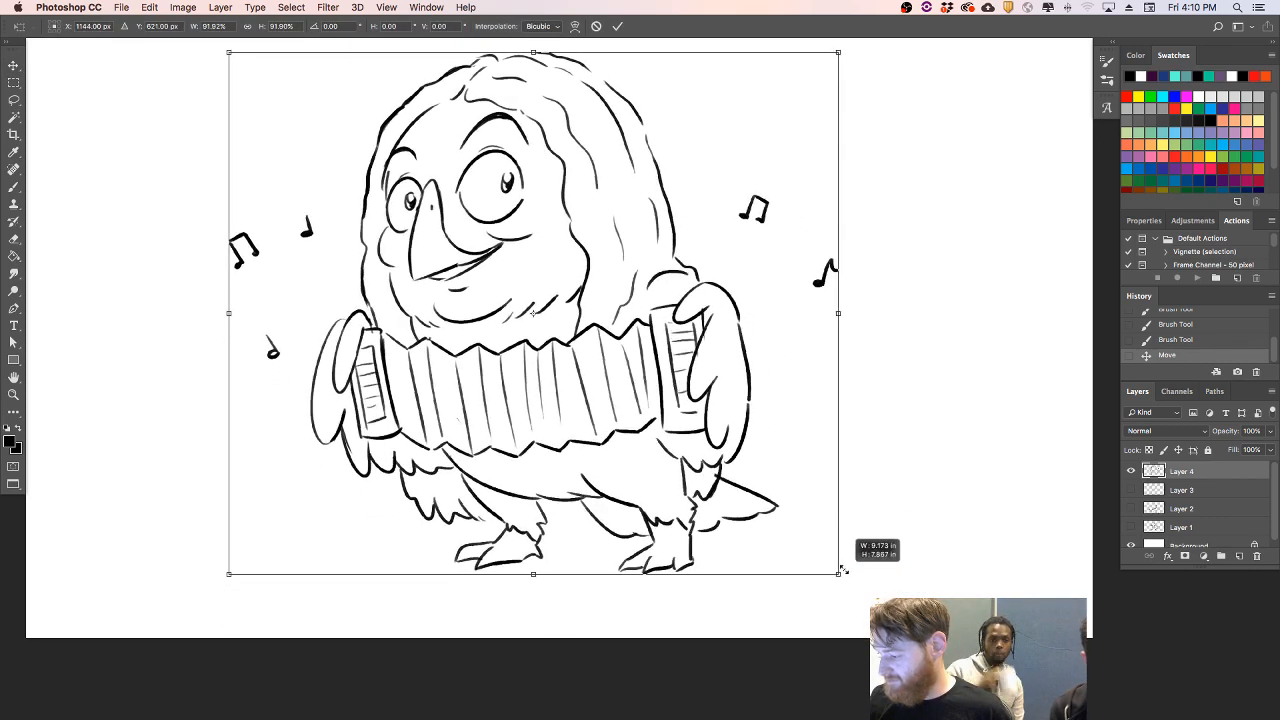
{"action": "key", "text": "Return"}
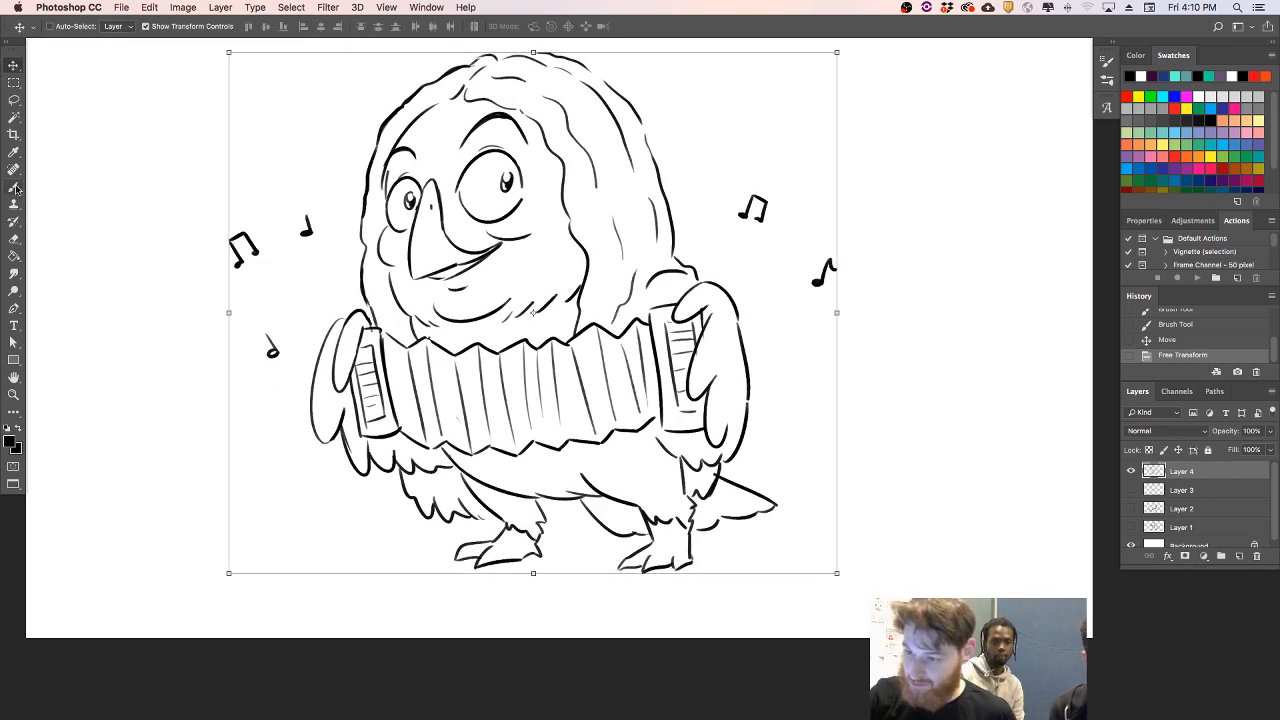
- Darken the claws, add wrinkle lines to both feet, and start small feather marks on the belly
{"action": "key", "text": "b"}
{"action": "left_click_drag", "start_coordinate": [455, 551], "coordinate": [480, 561]}
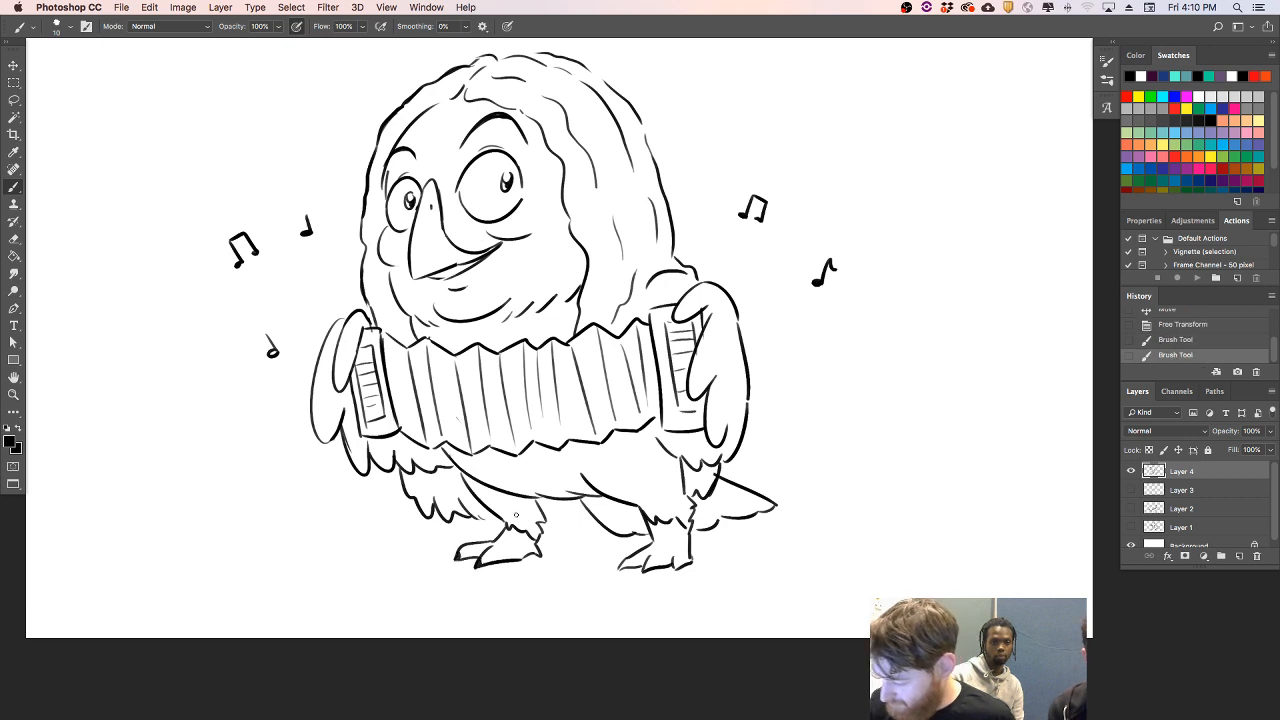
{"action": "mouse_move", "coordinate": [627, 561]}
{"action": "left_mouse_down"}
{"action": "mouse_move", "coordinate": [675, 572]}
{"action": "mouse_move", "coordinate": [664, 557]}
{"action": "mouse_move", "coordinate": [674, 537]}
{"action": "left_mouse_up"}
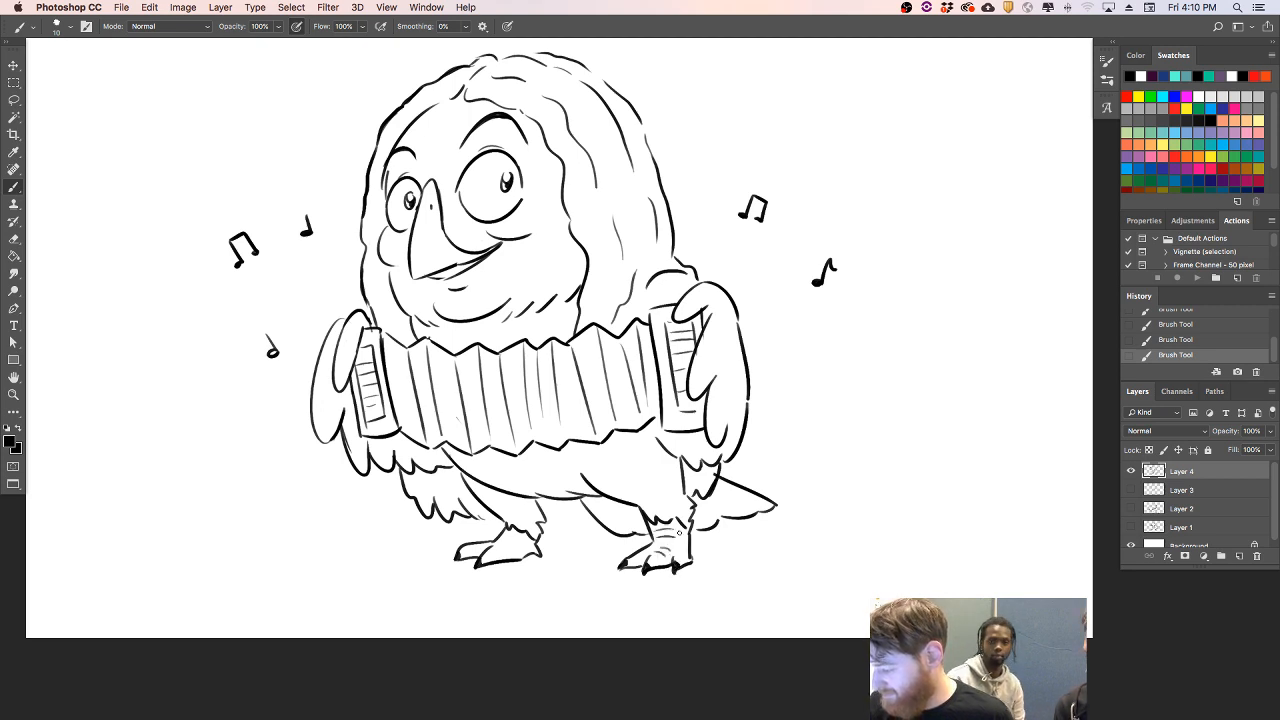
{"action": "left_click_drag", "start_coordinate": [495, 547], "coordinate": [508, 554]}
{"action": "mouse_move", "coordinate": [500, 543]}
{"action": "left_mouse_down"}
{"action": "mouse_move", "coordinate": [521, 540]}
{"action": "mouse_move", "coordinate": [457, 560]}
{"action": "left_mouse_up"}
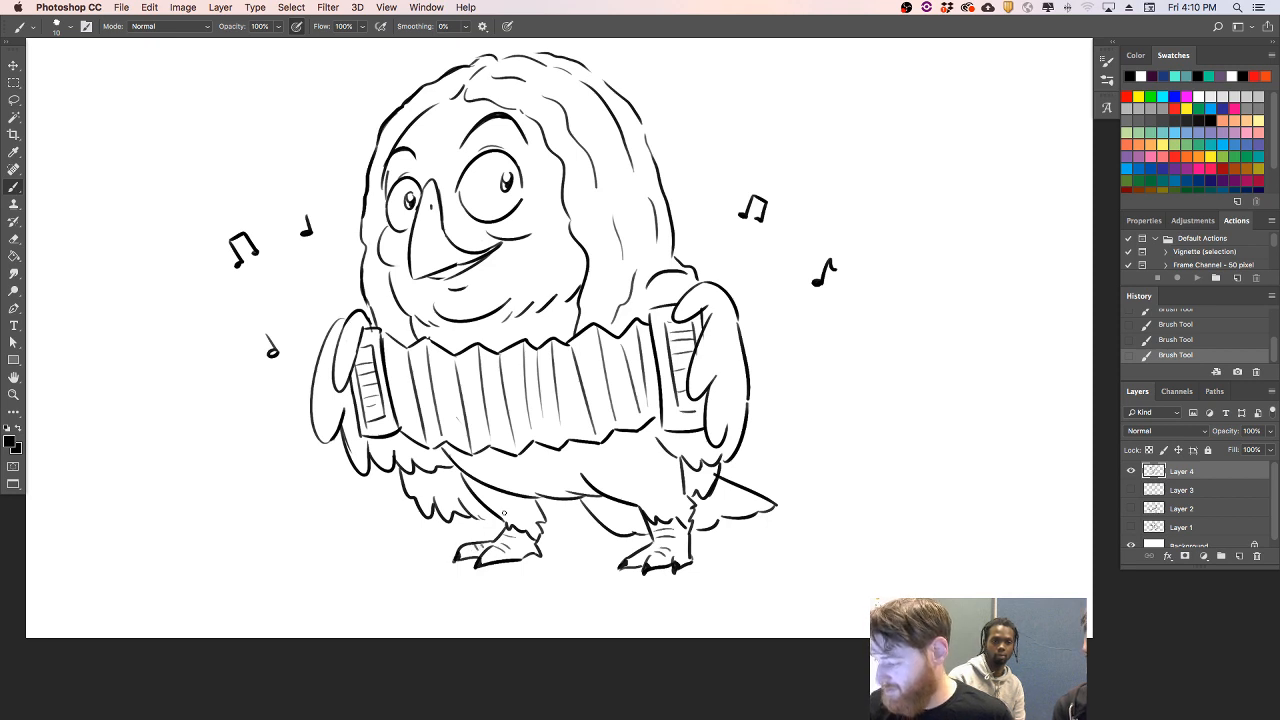
{"action": "left_click_drag", "start_coordinate": [494, 471], "coordinate": [515, 478]}
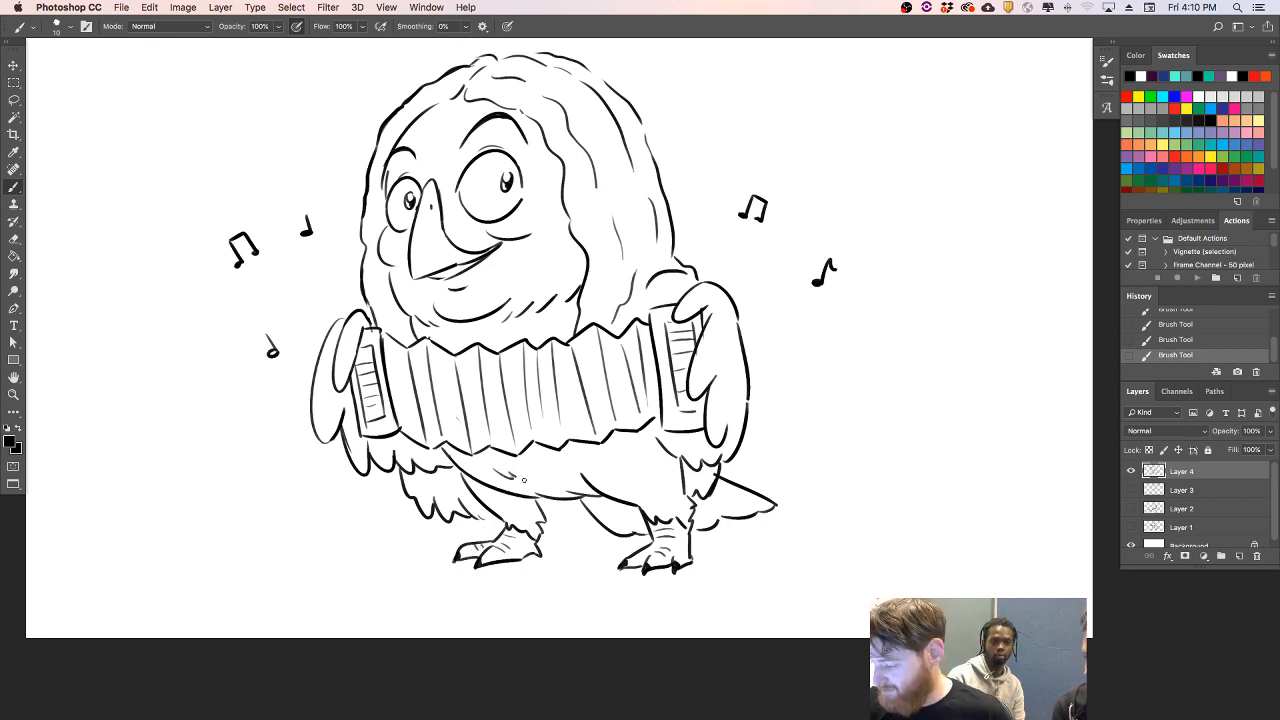
- Add feather marks on the belly above the right leg and erase stray line bits at the right wing's lower tip
{"action": "mouse_move", "coordinate": [593, 473]}
{"action": "left_mouse_down"}
{"action": "mouse_move", "coordinate": [630, 480]}
{"action": "mouse_move", "coordinate": [621, 525]}
{"action": "left_mouse_up"}
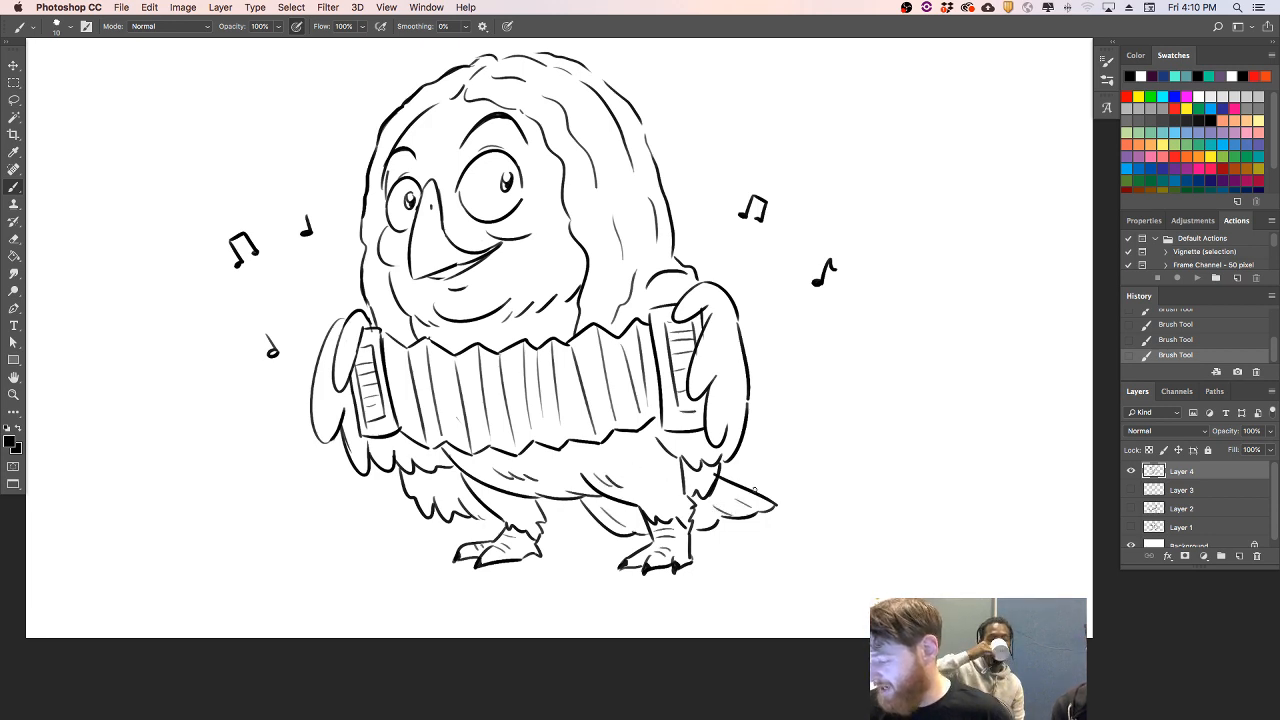
{"action": "key", "text": "e"}
{"action": "left_click_drag", "start_coordinate": [715, 465], "coordinate": [733, 426]}
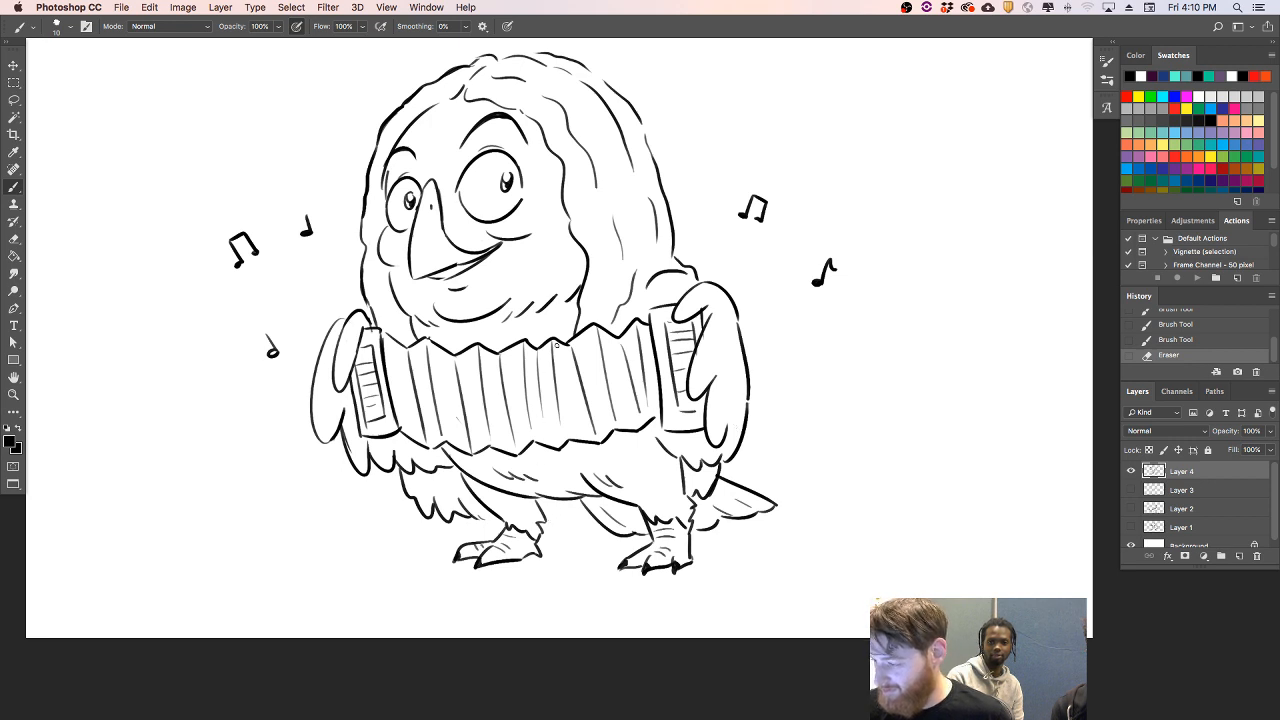
- Draw a tree branch under the bird's feet, with an upper edge, a forked twig on the left and an underside line
{"action": "mouse_move", "coordinate": [480, 517]}
{"action": "left_mouse_down"}
{"action": "mouse_move", "coordinate": [455, 494]}
{"action": "mouse_move", "coordinate": [454, 514]}
{"action": "mouse_move", "coordinate": [468, 518]}
{"action": "mouse_move", "coordinate": [567, 500]}
{"action": "left_mouse_up"}
{"action": "key", "text": "super+z"}
{"action": "mouse_move", "coordinate": [457, 556]}
{"action": "left_mouse_down"}
{"action": "mouse_move", "coordinate": [371, 559]}
{"action": "mouse_move", "coordinate": [228, 521]}
{"action": "mouse_move", "coordinate": [342, 568]}
{"action": "mouse_move", "coordinate": [183, 601]}
{"action": "left_mouse_up"}
{"action": "key", "text": "super+z"}
{"action": "left_click_drag", "start_coordinate": [362, 603], "coordinate": [664, 628]}
{"action": "left_click_drag", "start_coordinate": [544, 548], "coordinate": [816, 562]}
{"action": "key", "text": "super+z"}
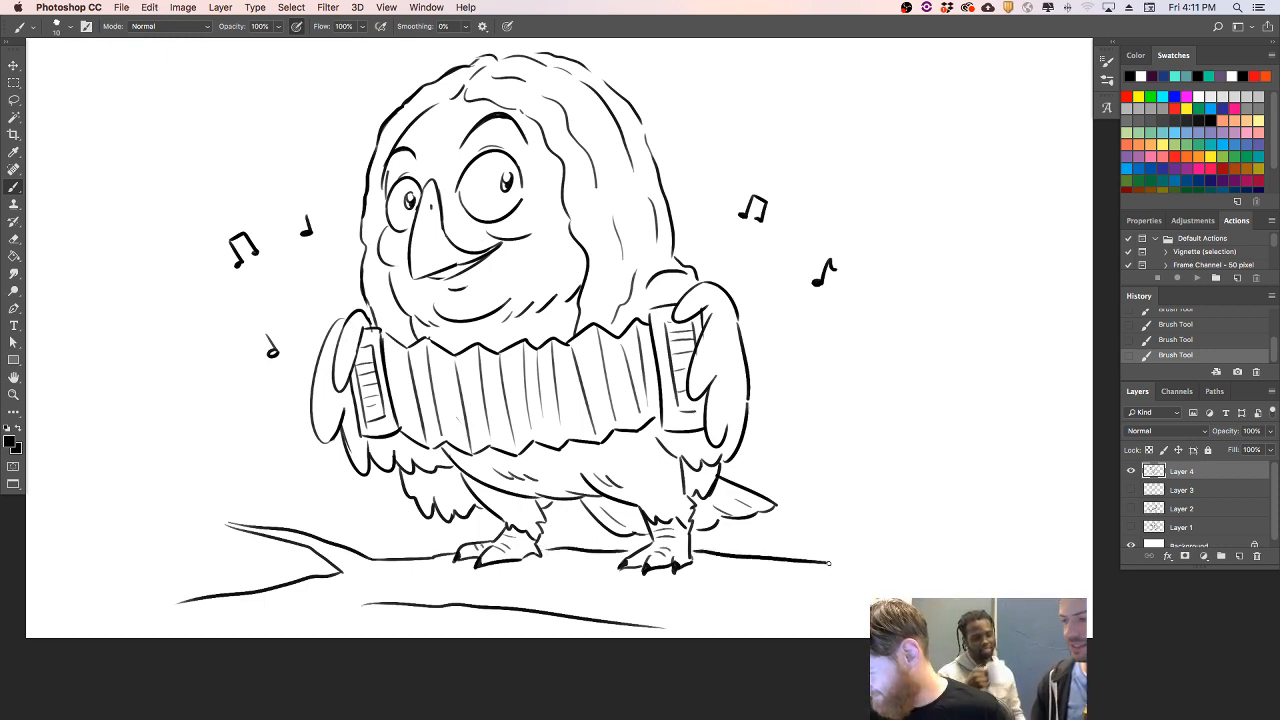
- Extend the branch to the right into a curved limb rising toward the upper left, with a small twig stub
{"action": "mouse_move", "coordinate": [966, 565]}
{"action": "left_mouse_down"}
{"action": "mouse_move", "coordinate": [980, 506]}
{"action": "mouse_move", "coordinate": [910, 466]}
{"action": "mouse_move", "coordinate": [812, 376]}
{"action": "mouse_move", "coordinate": [986, 471]}
{"action": "mouse_move", "coordinate": [1085, 562]}
{"action": "left_mouse_up"}
{"action": "mouse_move", "coordinate": [1001, 484]}
{"action": "left_mouse_down"}
{"action": "mouse_move", "coordinate": [984, 442]}
{"action": "mouse_move", "coordinate": [1019, 497]}
{"action": "mouse_move", "coordinate": [1006, 497]}
{"action": "left_mouse_up"}
{"action": "key", "text": "super+z"}
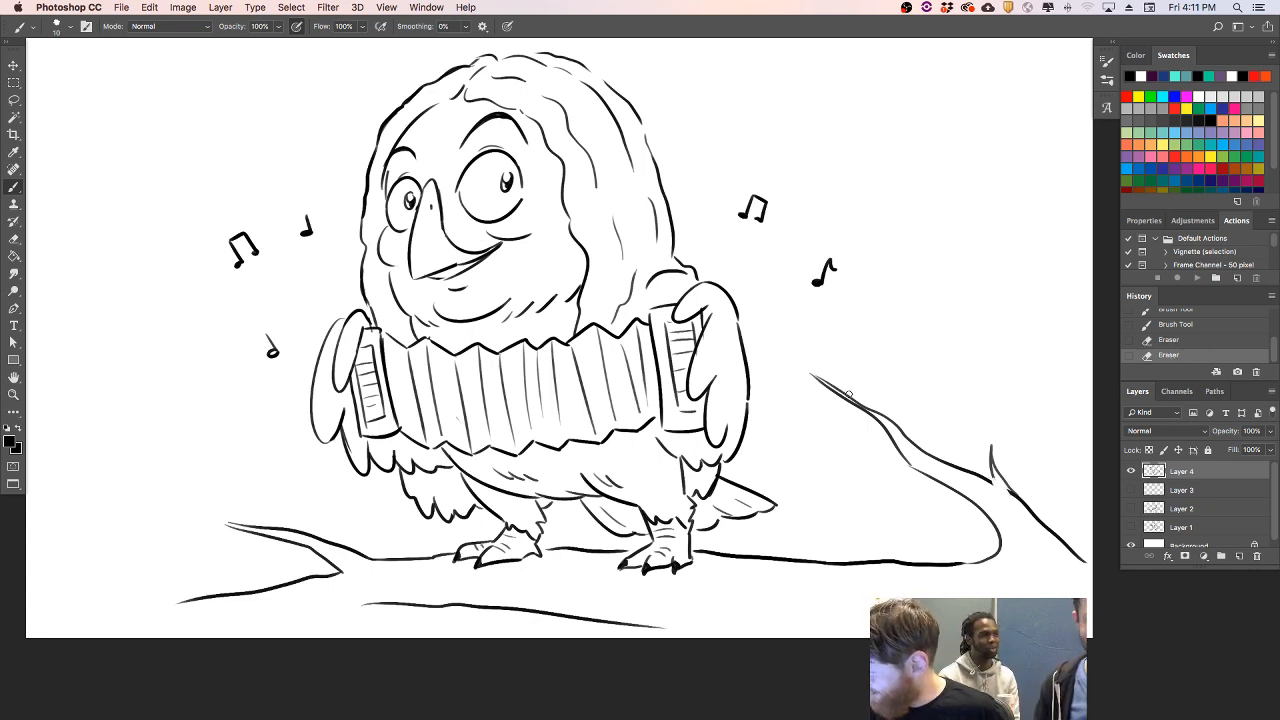
- Clean up the right twig and draw pairs of veined leaves on the tips of both right twigs and the left twig
{"action": "mouse_move", "coordinate": [872, 405]}
{"action": "left_mouse_down"}
{"action": "mouse_move", "coordinate": [818, 378]}
{"action": "mouse_move", "coordinate": [905, 427]}
{"action": "left_mouse_up"}
{"action": "key", "text": "super+z"}
{"action": "left_click_drag", "start_coordinate": [812, 375], "coordinate": [893, 423]}
{"action": "mouse_move", "coordinate": [988, 456]}
{"action": "left_mouse_down"}
{"action": "mouse_move", "coordinate": [996, 395]}
{"action": "mouse_move", "coordinate": [990, 452]}
{"action": "left_mouse_up"}
{"action": "left_click_drag", "start_coordinate": [1000, 437], "coordinate": [995, 458]}
{"action": "mouse_move", "coordinate": [824, 373]}
{"action": "left_mouse_down"}
{"action": "mouse_move", "coordinate": [786, 334]}
{"action": "mouse_move", "coordinate": [821, 382]}
{"action": "mouse_move", "coordinate": [783, 375]}
{"action": "mouse_move", "coordinate": [841, 398]}
{"action": "left_mouse_up"}
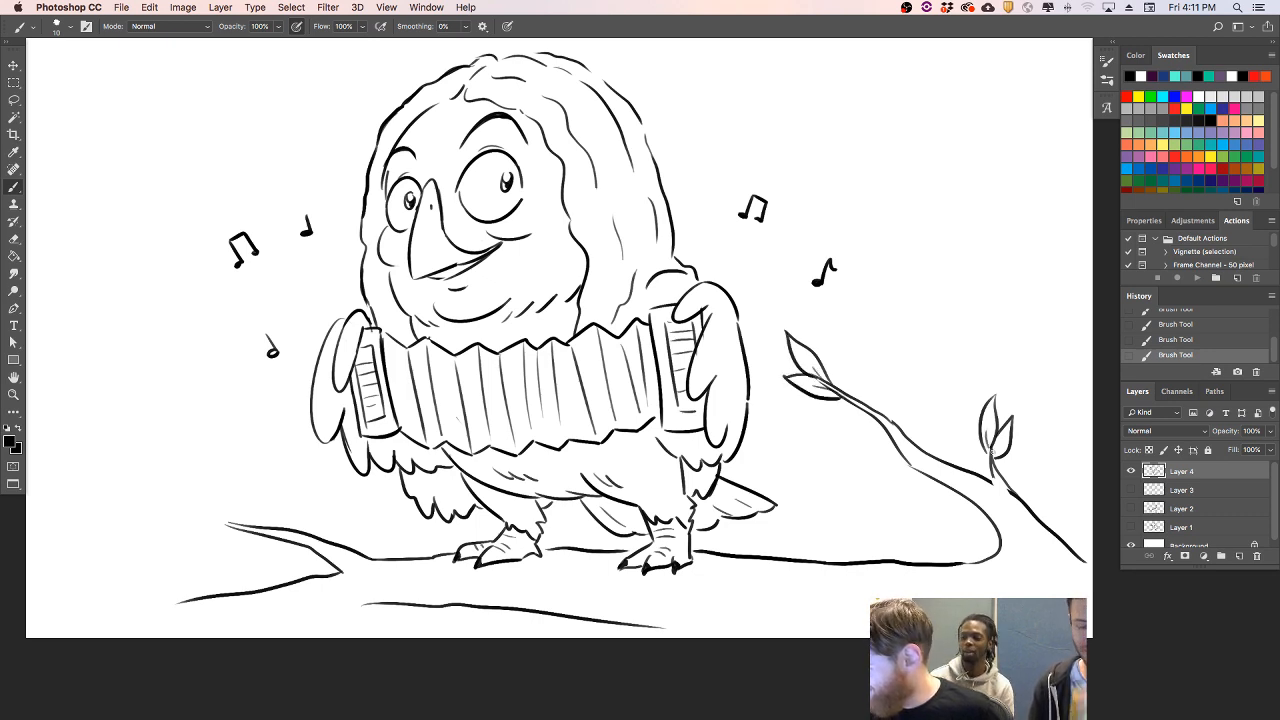
{"action": "mouse_move", "coordinate": [240, 514]}
{"action": "left_mouse_down"}
{"action": "mouse_move", "coordinate": [176, 498]}
{"action": "mouse_move", "coordinate": [236, 526]}
{"action": "mouse_move", "coordinate": [213, 527]}
{"action": "mouse_move", "coordinate": [254, 530]}
{"action": "left_mouse_up"}
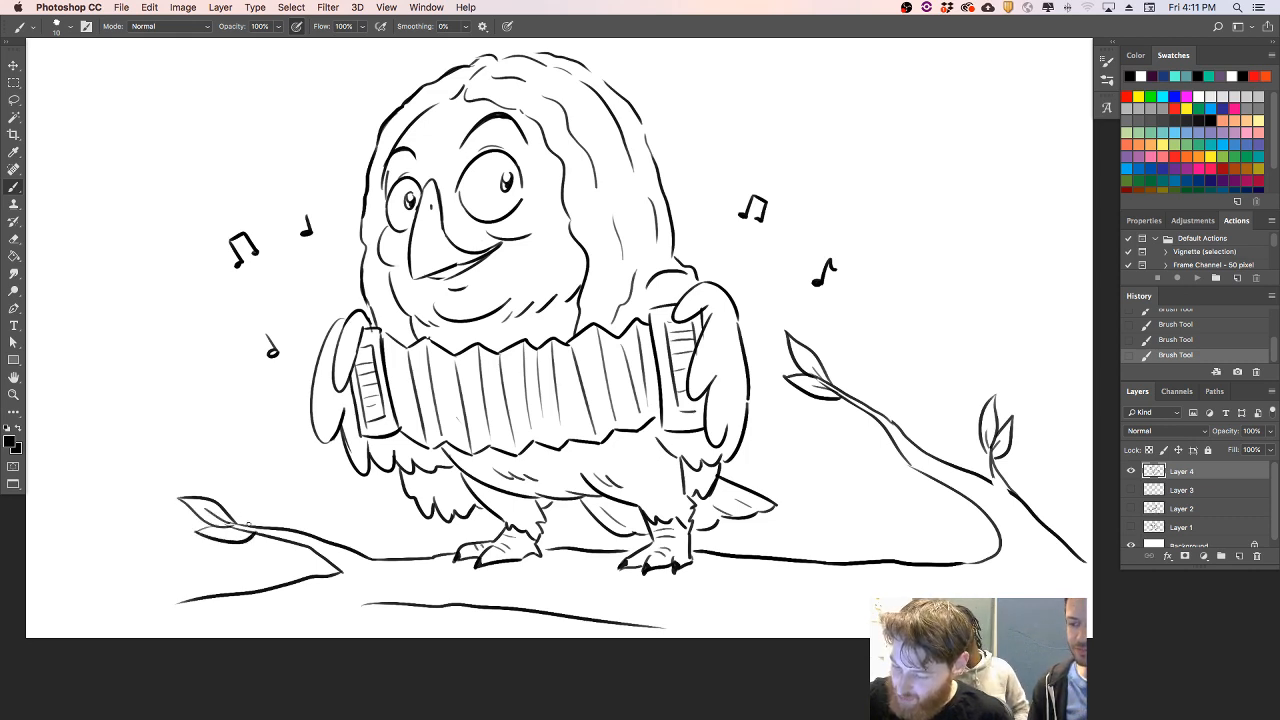
- Extend the branch's edges off the canvas at the lower left and right, and continue its underside below the bird
{"action": "mouse_move", "coordinate": [371, 604]}
{"action": "left_mouse_down"}
{"action": "mouse_move", "coordinate": [211, 634]}
{"action": "mouse_move", "coordinate": [364, 599]}
{"action": "left_mouse_up"}
{"action": "key", "text": "super+z"}
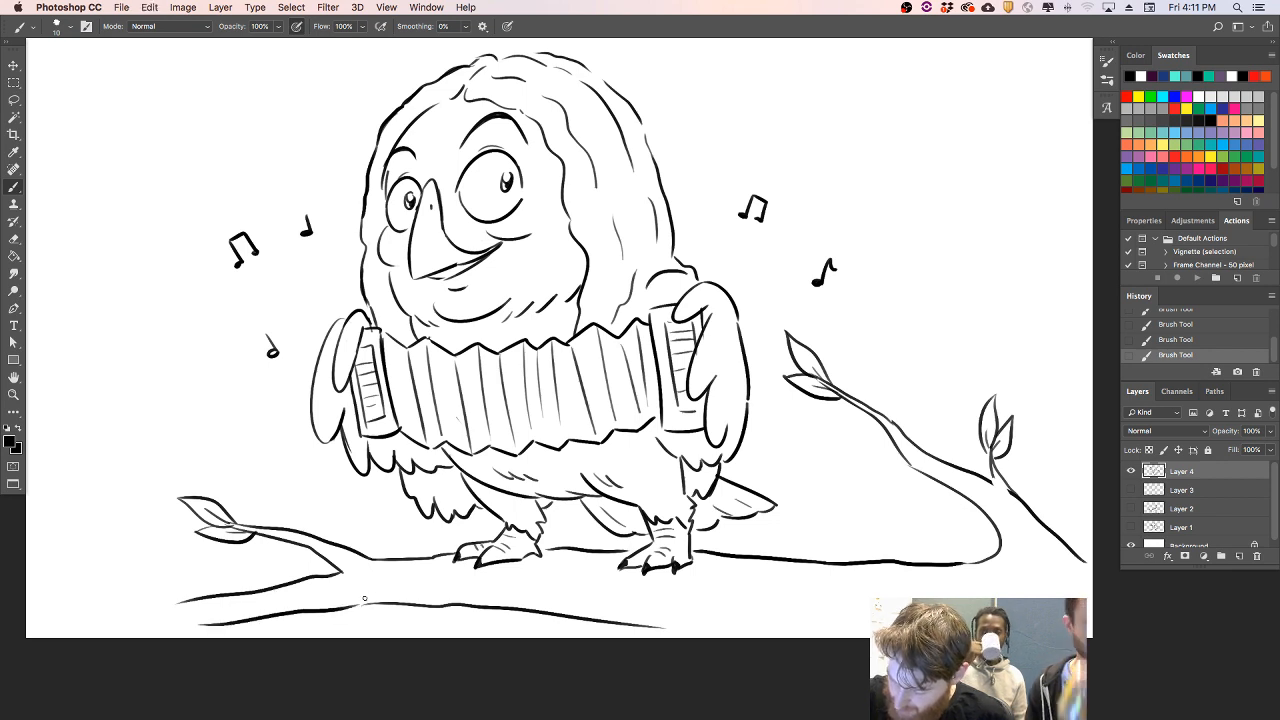
{"action": "left_click_drag", "start_coordinate": [176, 602], "coordinate": [3, 600]}
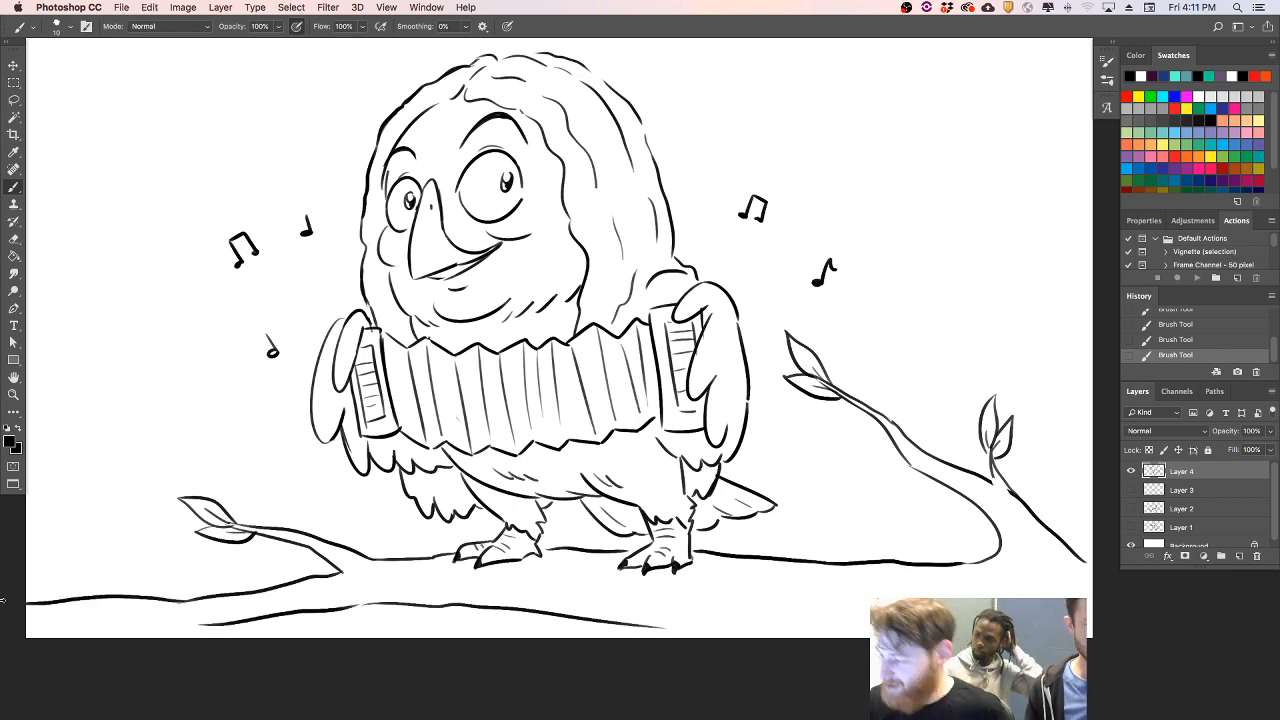
{"action": "key", "text": "super+z"}
{"action": "mouse_move", "coordinate": [47, 603]}
{"action": "left_mouse_down"}
{"action": "mouse_move", "coordinate": [190, 604]}
{"action": "mouse_move", "coordinate": [40, 632]}
{"action": "left_mouse_up"}
{"action": "key", "text": "super+z"}
{"action": "left_click_drag", "start_coordinate": [207, 625], "coordinate": [106, 652]}
{"action": "mouse_move", "coordinate": [968, 562]}
{"action": "left_mouse_down"}
{"action": "mouse_move", "coordinate": [990, 503]}
{"action": "mouse_move", "coordinate": [1004, 550]}
{"action": "mouse_move", "coordinate": [1003, 530]}
{"action": "mouse_move", "coordinate": [1112, 569]}
{"action": "left_mouse_up"}
{"action": "key", "text": "e"}
{"action": "left_click_drag", "start_coordinate": [1041, 542], "coordinate": [1104, 581]}
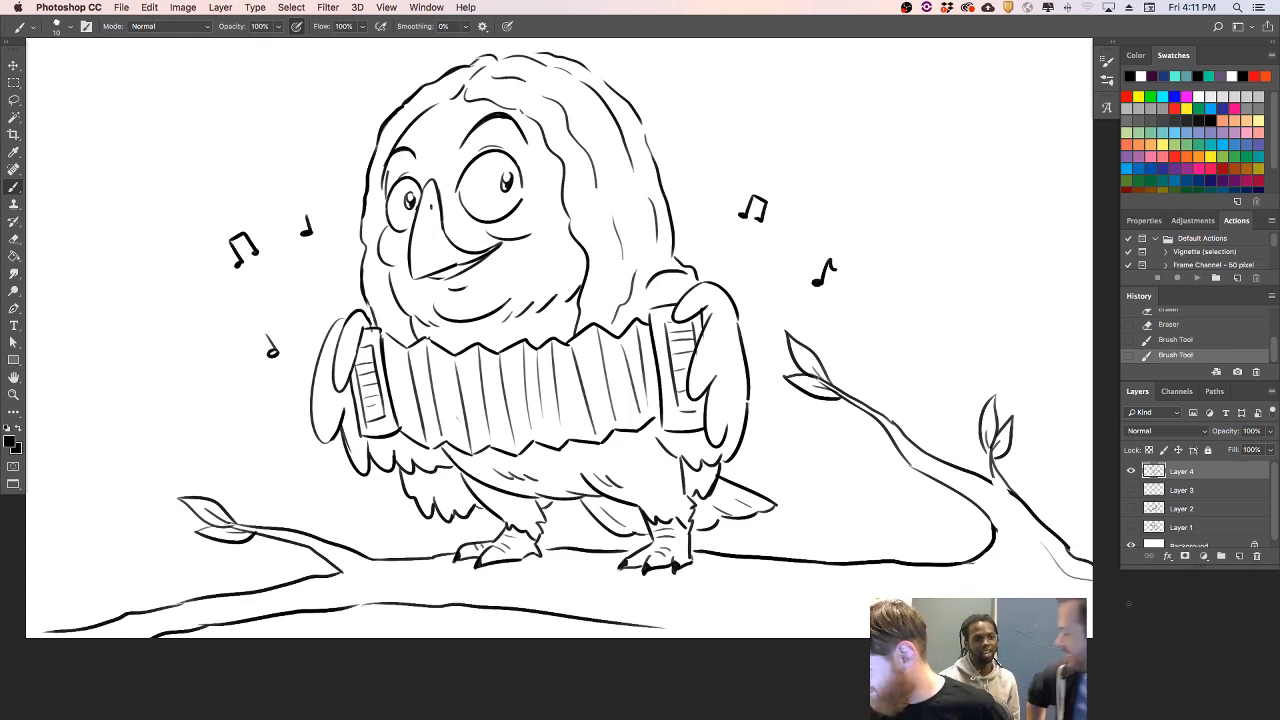
{"action": "mouse_move", "coordinate": [648, 630]}
{"action": "left_mouse_down"}
{"action": "mouse_move", "coordinate": [826, 638]}
{"action": "mouse_move", "coordinate": [868, 627]}
{"action": "left_mouse_up"}
- Draw thin bark lines along the main branch below the feet and try short marks near the right fork
{"action": "left_click_drag", "start_coordinate": [414, 590], "coordinate": [572, 594]}
{"action": "key", "text": "ctrl+z"}
{"action": "left_click_drag", "start_coordinate": [448, 600], "coordinate": [601, 613]}
{"action": "key", "text": "ctrl+z"}
{"action": "left_click_drag", "start_coordinate": [406, 591], "coordinate": [628, 605]}
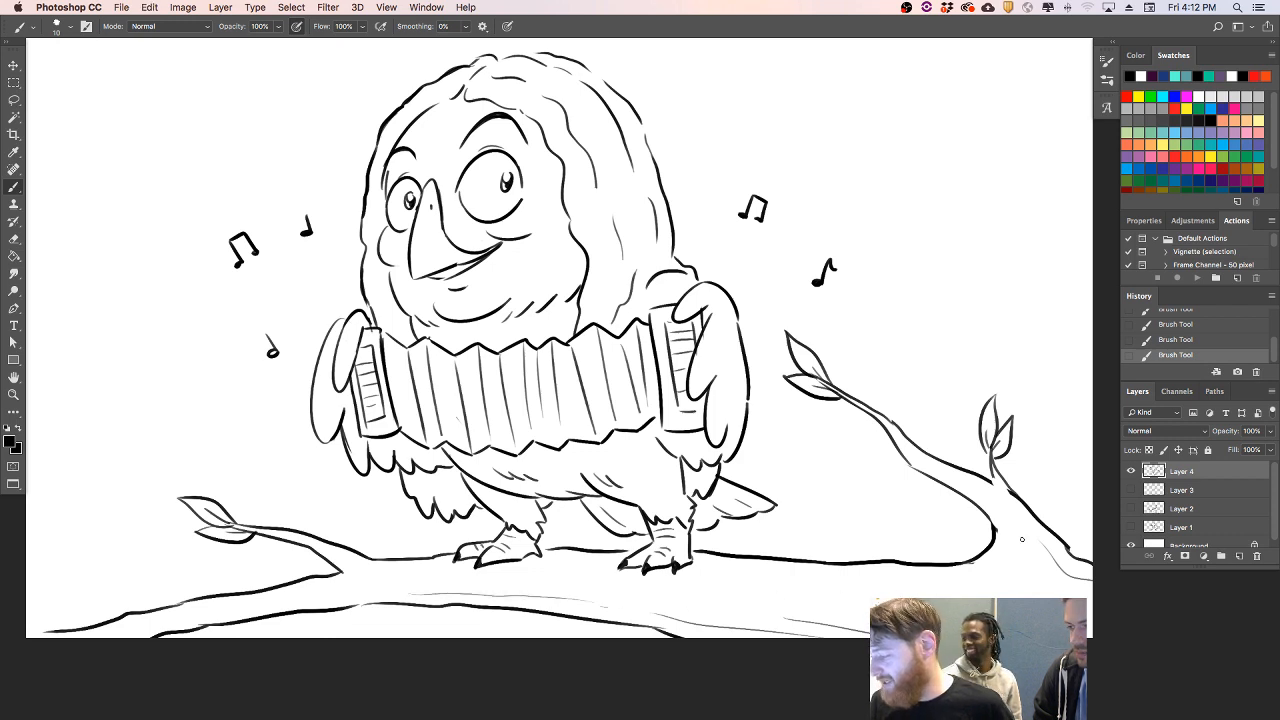
{"action": "left_click_drag", "start_coordinate": [997, 519], "coordinate": [1000, 534]}
{"action": "left_click_drag", "start_coordinate": [999, 526], "coordinate": [1001, 545]}
{"action": "left_click_drag", "start_coordinate": [231, 616], "coordinate": [430, 587]}
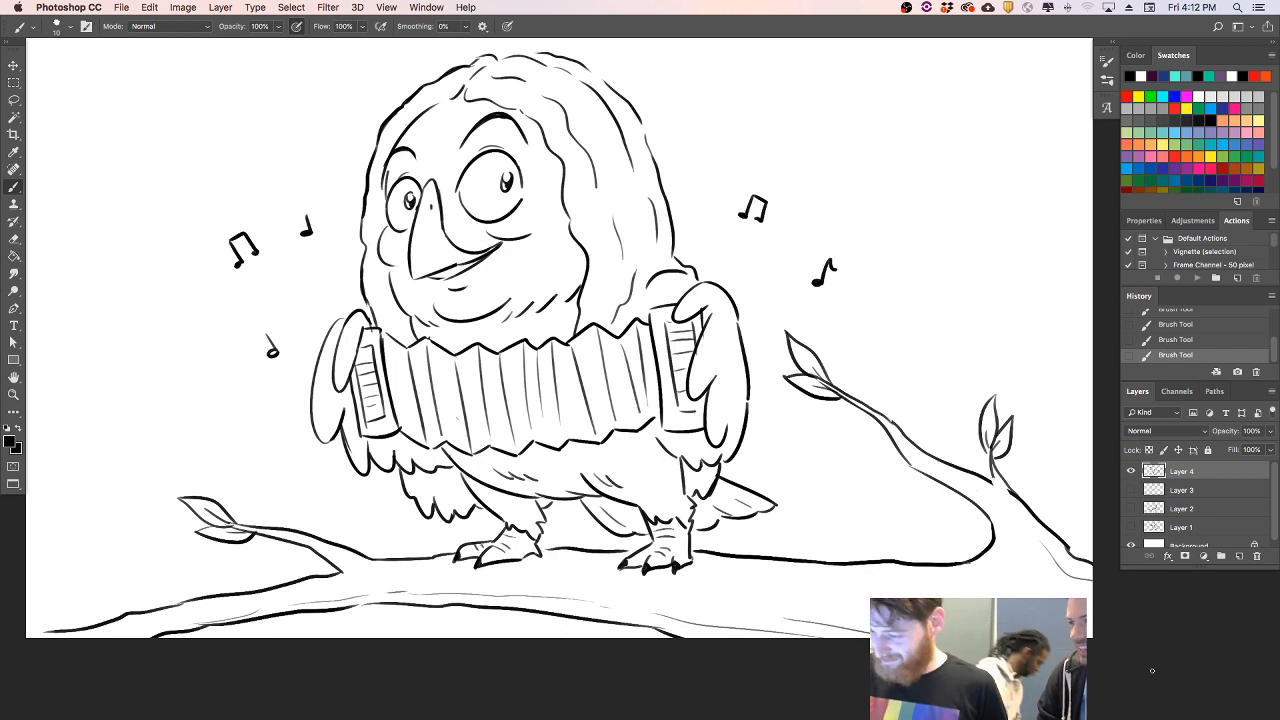
- Draw pairs of short motion lines around both wings to show the accordion moving
{"action": "left_click_drag", "start_coordinate": [291, 290], "coordinate": [318, 305]}
{"action": "left_click_drag", "start_coordinate": [276, 457], "coordinate": [294, 441]}
{"action": "left_click_drag", "start_coordinate": [286, 462], "coordinate": [296, 451]}
{"action": "mouse_move", "coordinate": [745, 290]}
{"action": "left_mouse_down"}
{"action": "mouse_move", "coordinate": [763, 282]}
{"action": "mouse_move", "coordinate": [762, 294]}
{"action": "left_mouse_up"}
{"action": "left_click_drag", "start_coordinate": [769, 428], "coordinate": [790, 436]}
{"action": "left_click_drag", "start_coordinate": [771, 422], "coordinate": [789, 430]}
{"action": "left_click_drag", "start_coordinate": [745, 386], "coordinate": [748, 419]}
{"action": "left_click_drag", "start_coordinate": [760, 361], "coordinate": [762, 389]}
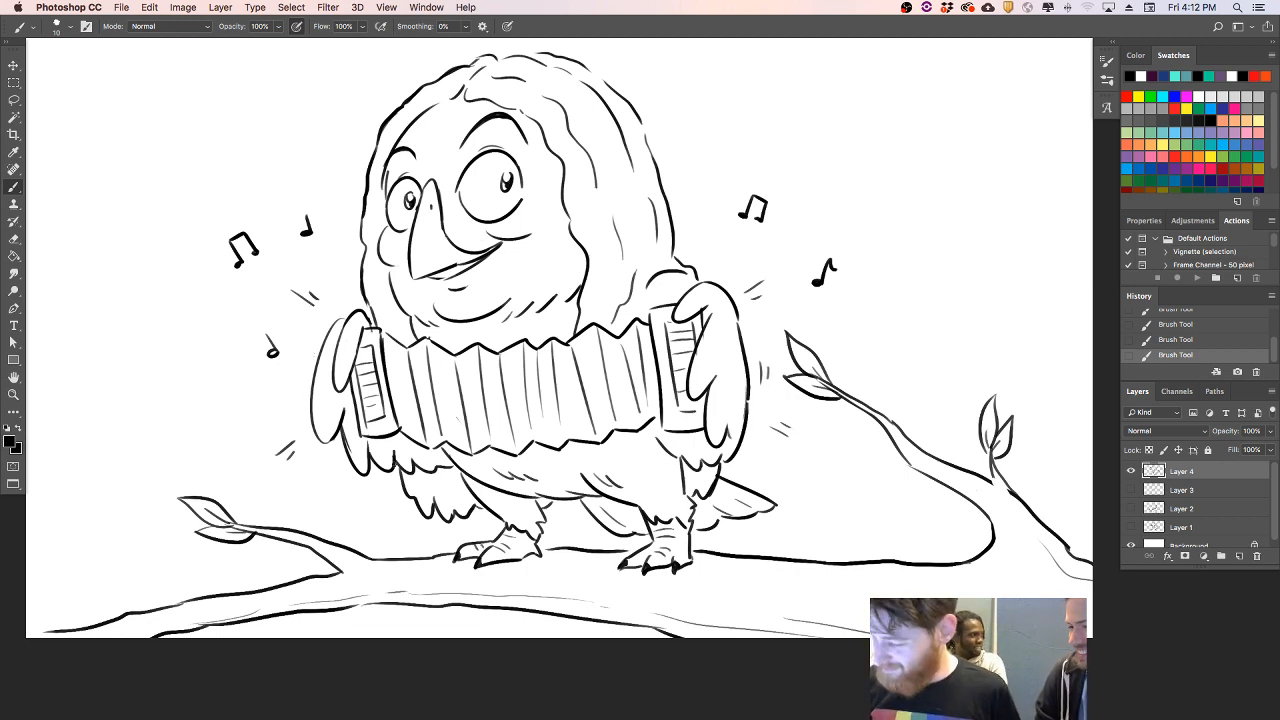
{"action": "left_click_drag", "start_coordinate": [335, 483], "coordinate": [341, 473]}
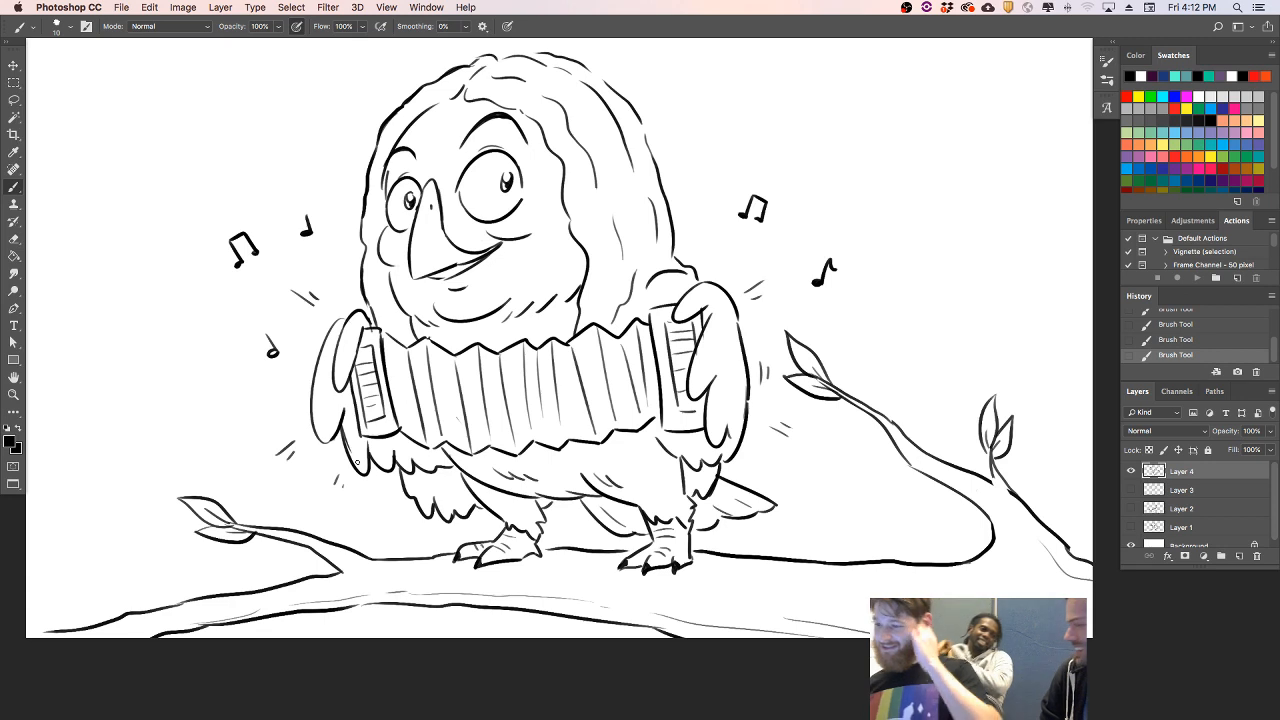
- Rework the inner hairline above the forehead and the right eyebrow
{"action": "left_click_drag", "start_coordinate": [417, 110], "coordinate": [462, 92]}
{"action": "key", "text": "super+z"}
{"action": "key", "text": "super+z"}
{"action": "key", "text": "super+z"}
{"action": "key", "text": "super+z"}
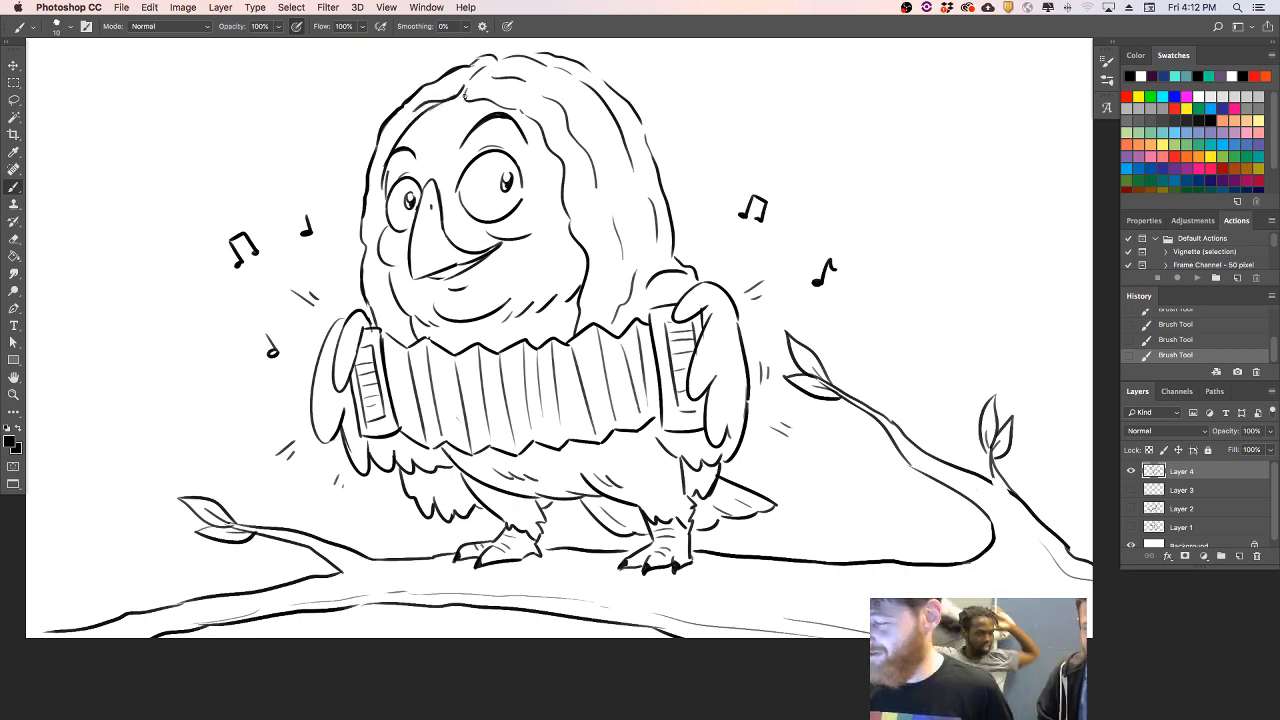
{"action": "left_click_drag", "start_coordinate": [512, 106], "coordinate": [532, 114]}
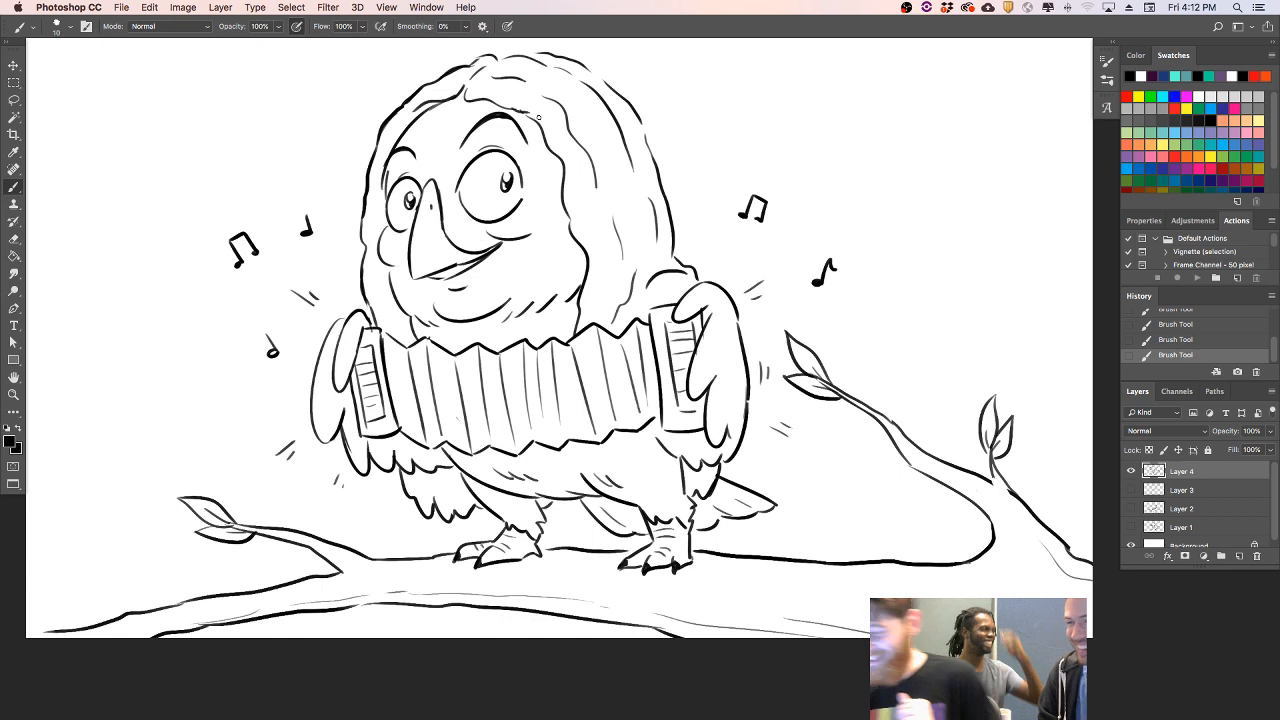
- Refine the hair's lower-left edge and right outline, tidy the right wing's top, and darken the upper-right double note's head
{"action": "mouse_move", "coordinate": [369, 312]}
{"action": "left_mouse_down"}
{"action": "mouse_move", "coordinate": [374, 176]}
{"action": "mouse_move", "coordinate": [354, 235]}
{"action": "mouse_move", "coordinate": [368, 237]}
{"action": "mouse_move", "coordinate": [369, 308]}
{"action": "left_mouse_up"}
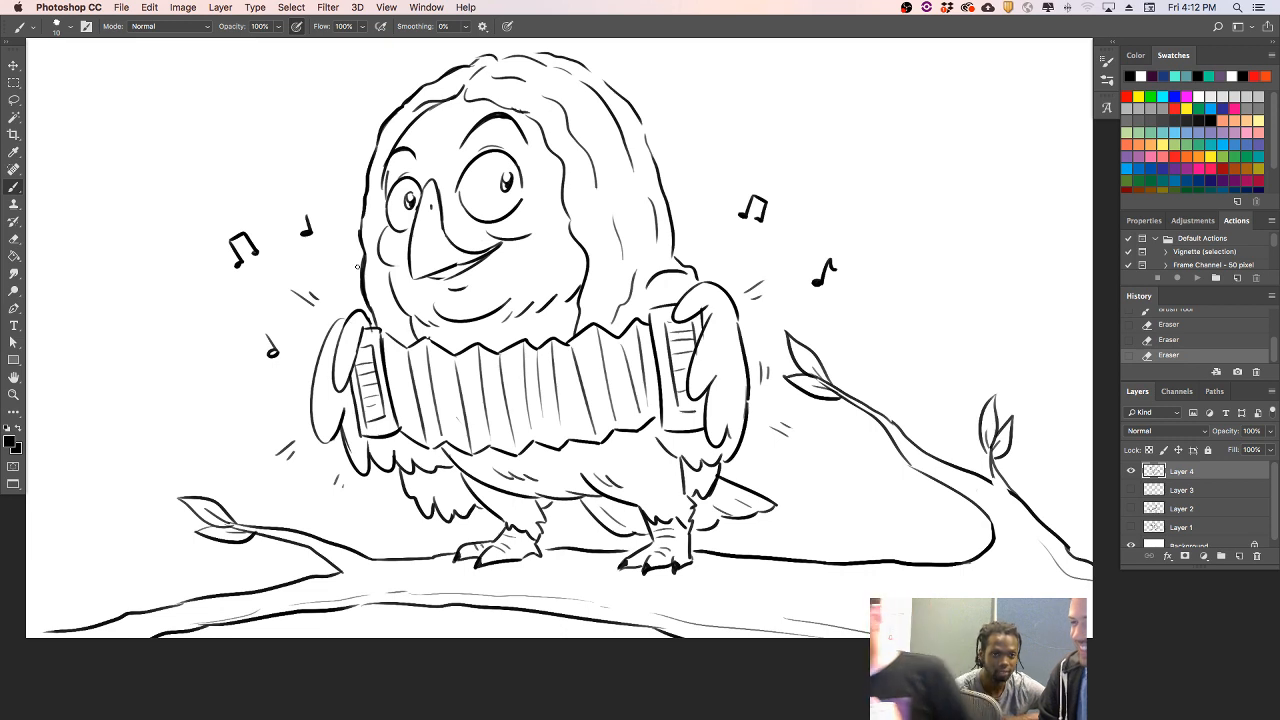
{"action": "left_click_drag", "start_coordinate": [642, 283], "coordinate": [670, 236]}
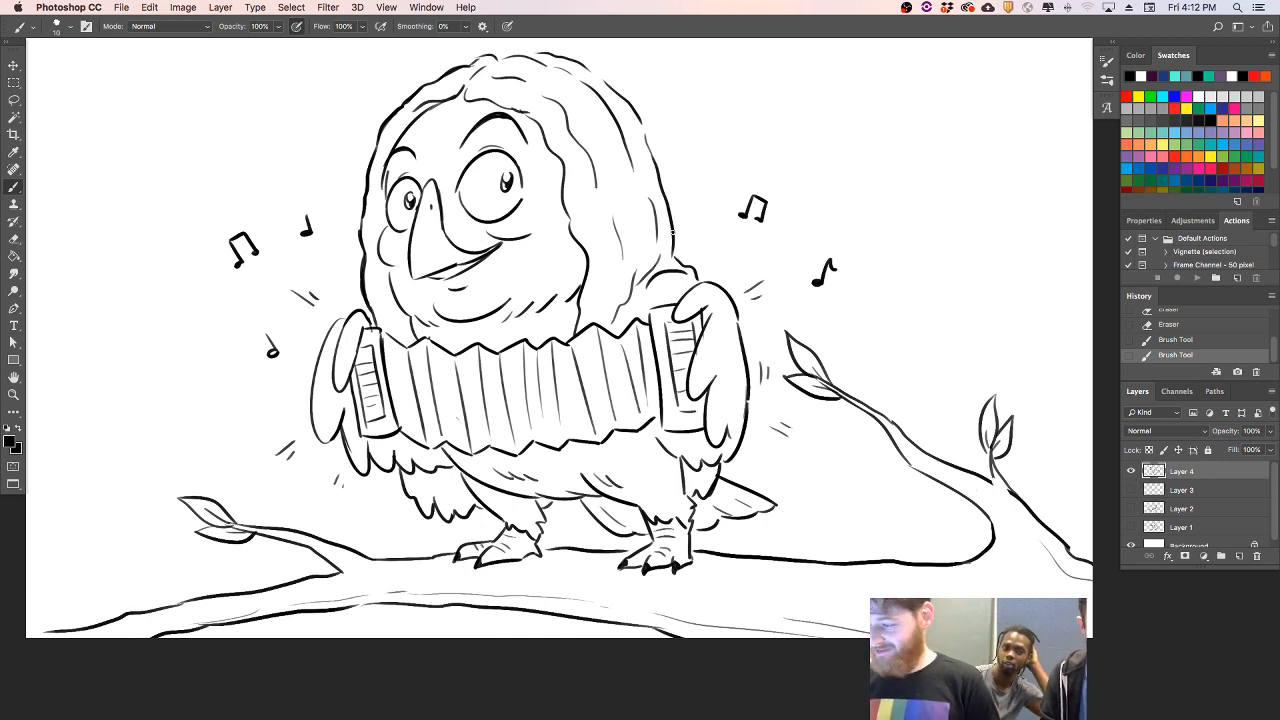
{"action": "left_click_drag", "start_coordinate": [673, 232], "coordinate": [673, 252]}
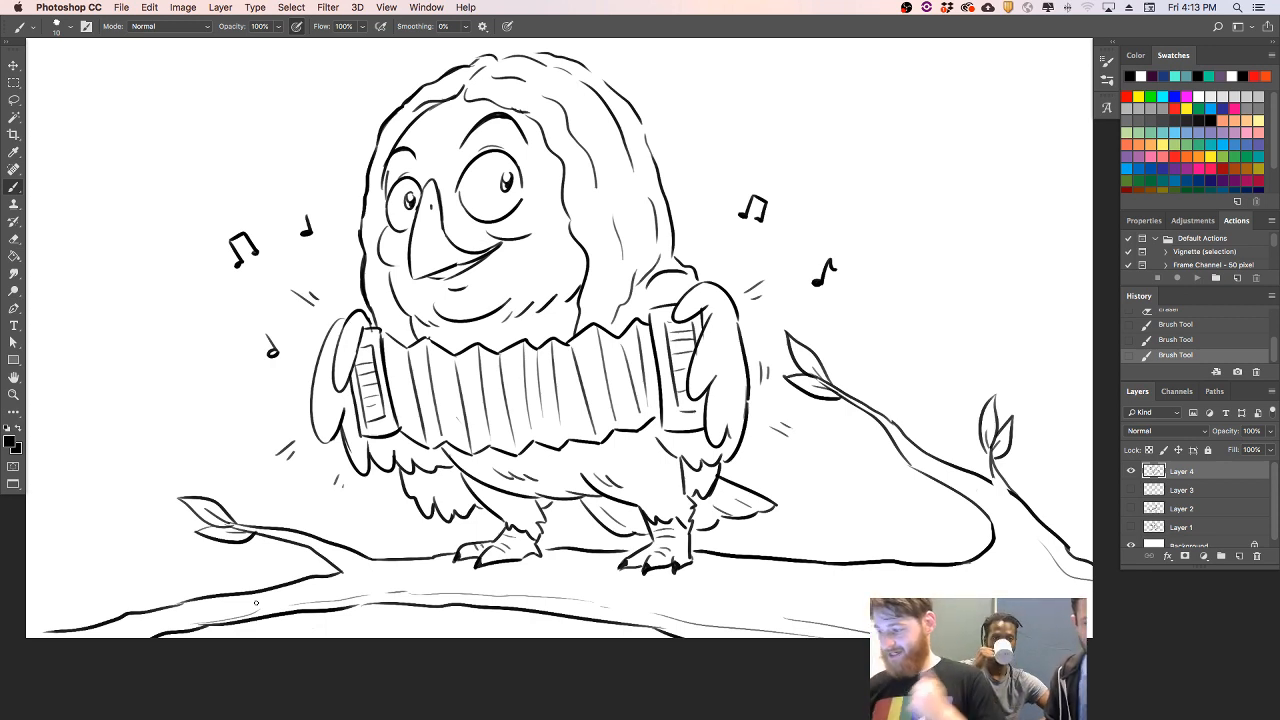
{"action": "left_click_drag", "start_coordinate": [699, 312], "coordinate": [710, 301]}
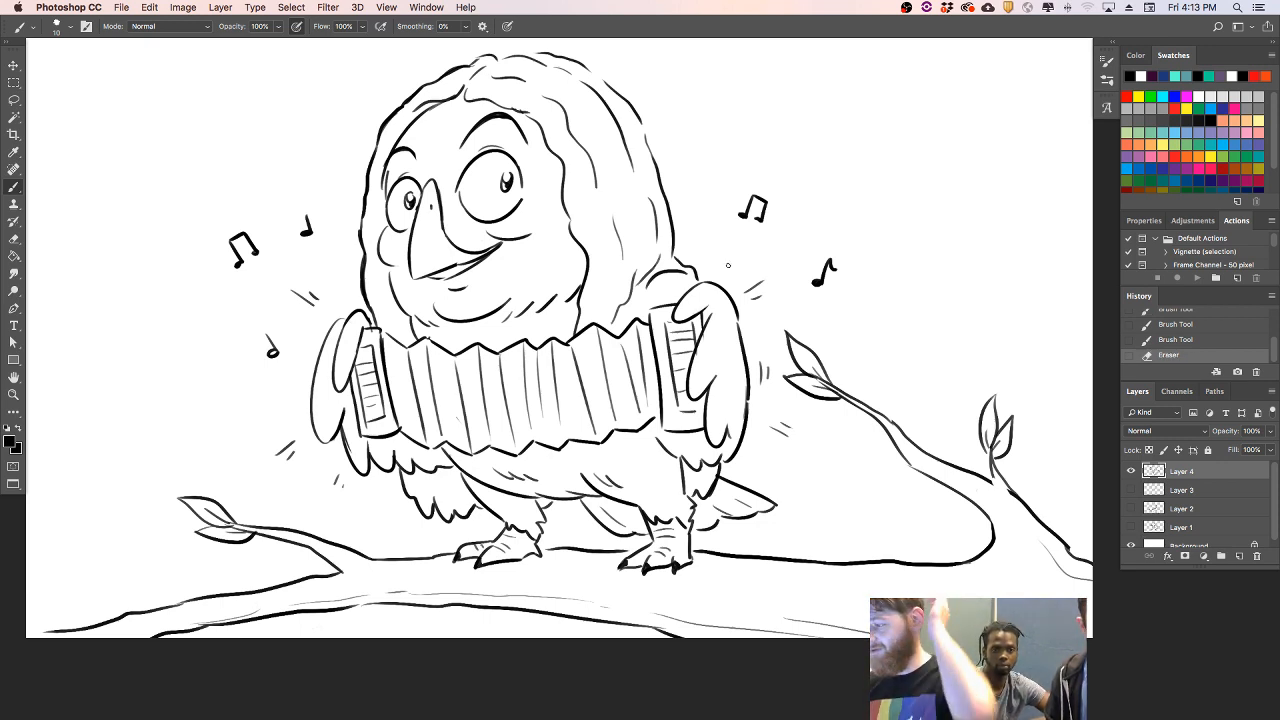
{"action": "left_click_drag", "start_coordinate": [762, 224], "coordinate": [756, 220]}
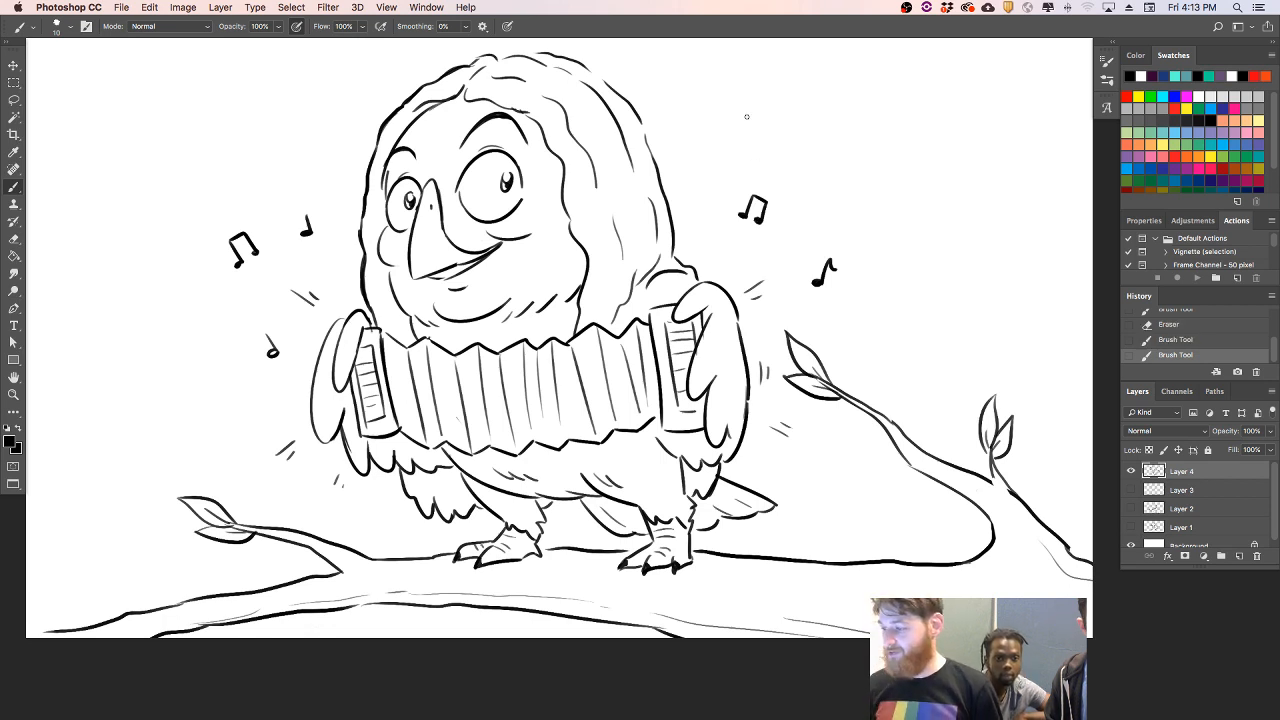
- Add wavy strokes to the hair's upper-right outline and erase the excess line
{"action": "left_click_drag", "start_coordinate": [644, 126], "coordinate": [648, 140]}
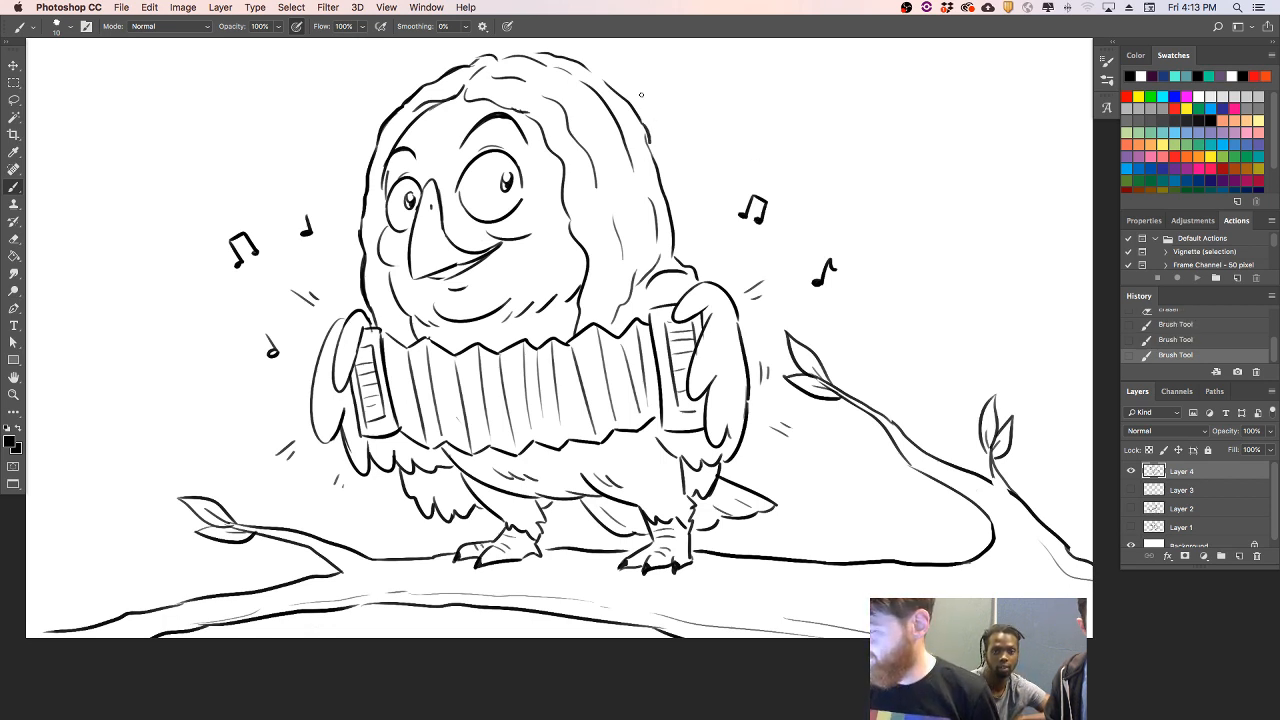
{"action": "left_click_drag", "start_coordinate": [598, 72], "coordinate": [608, 84]}
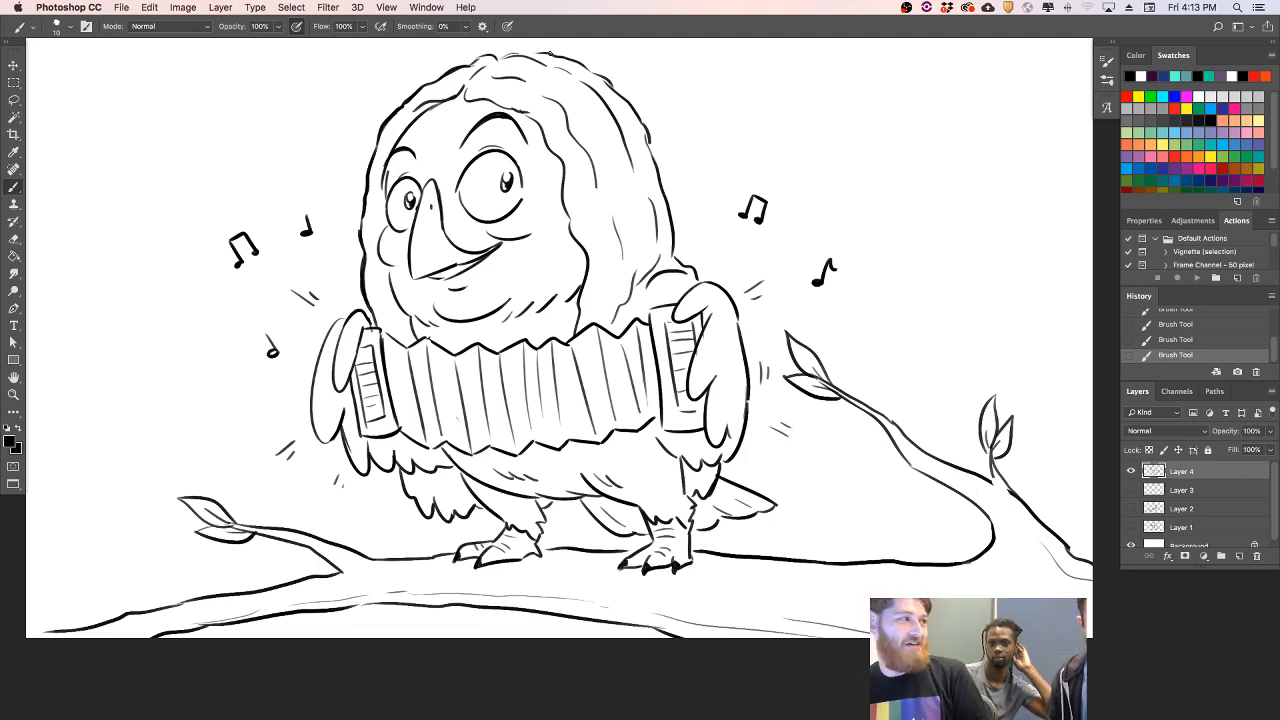
{"action": "key", "text": "e"}
{"action": "left_click_drag", "start_coordinate": [636, 133], "coordinate": [656, 144]}
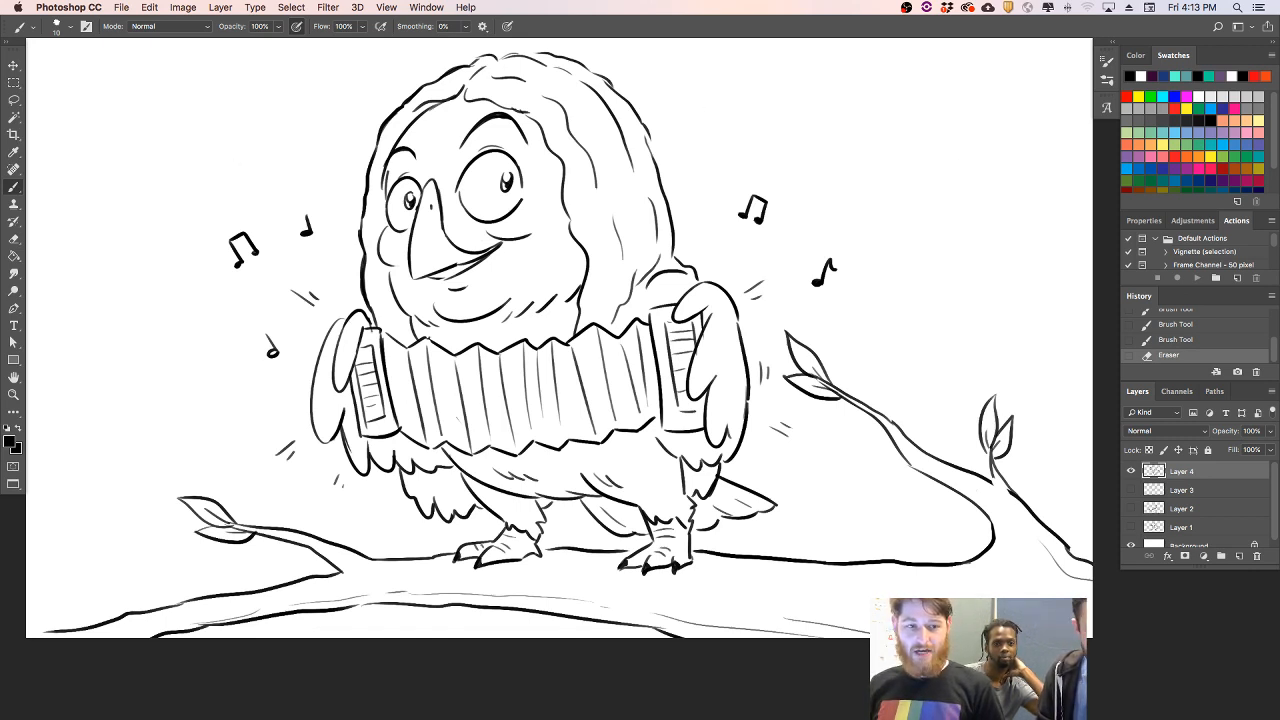
- Preview the drawing with the interface panels hidden, and restore the panels
{"action": "key", "text": "Tab"}
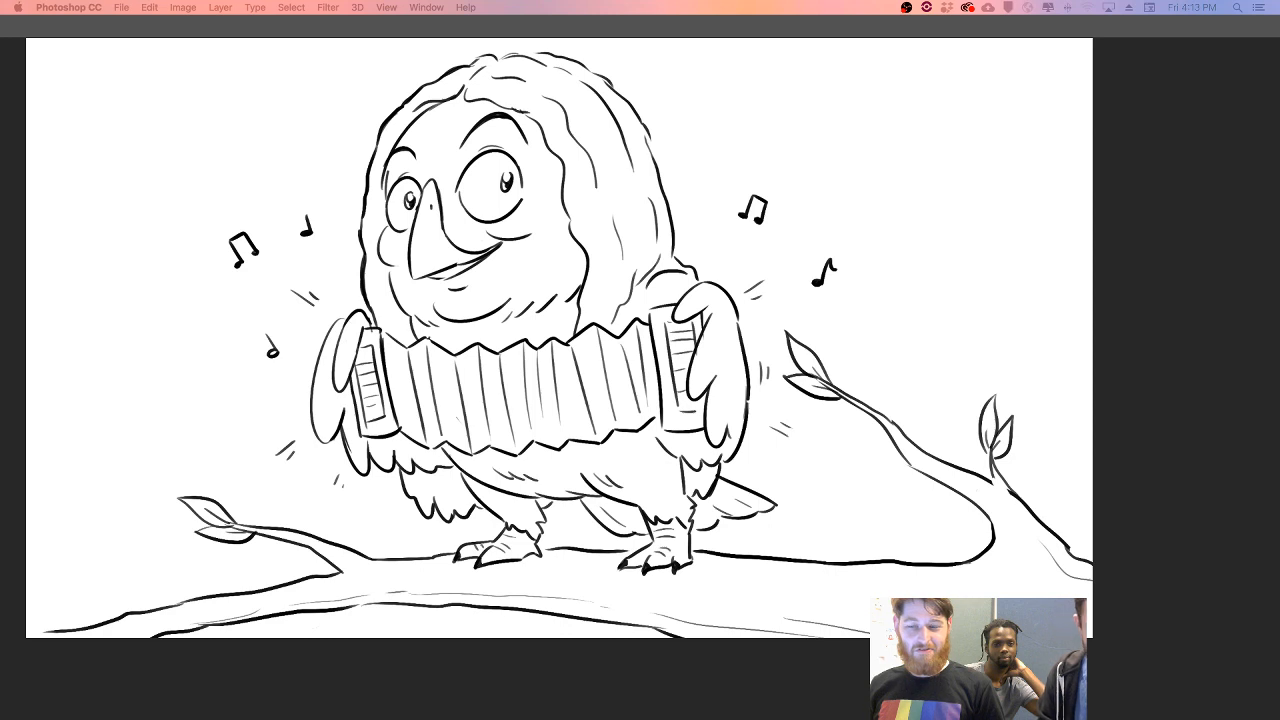
{"action": "key", "text": "Tab"}
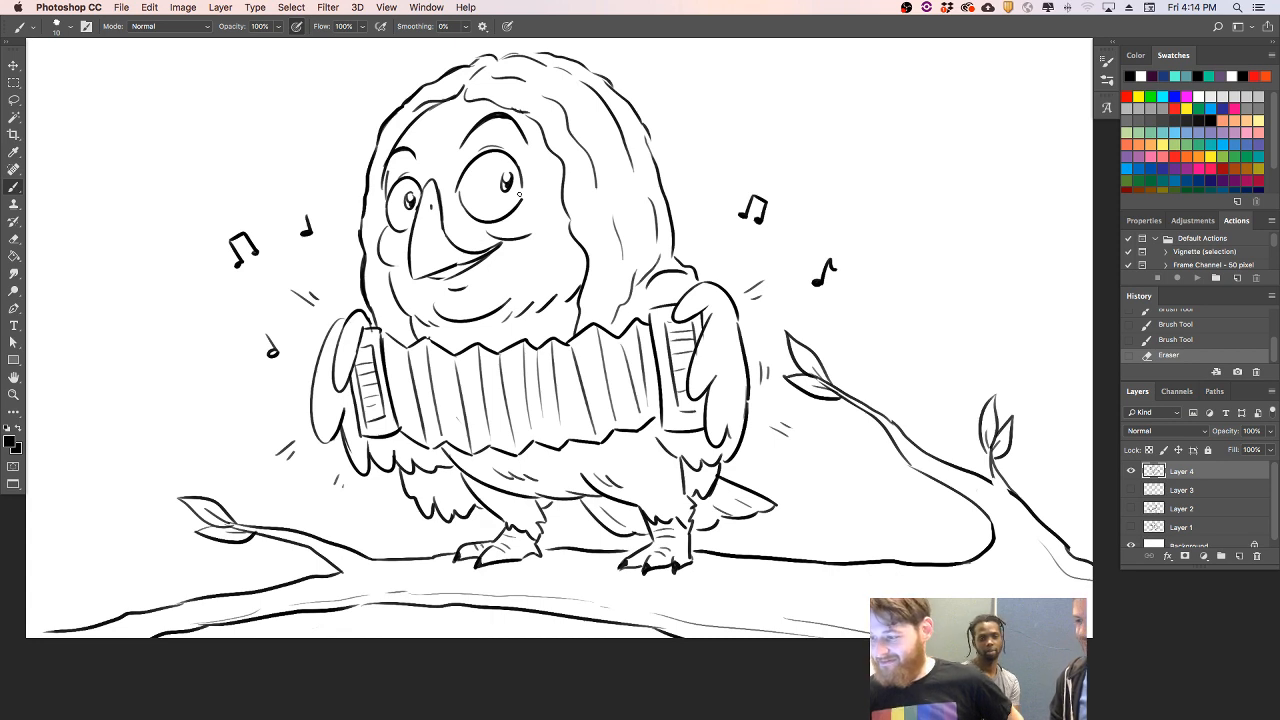
- Touch up the right eye's edge and the left face contour, and thicken and clean the hair's upper-right outline and hairline
{"action": "left_click_drag", "start_coordinate": [521, 195], "coordinate": [524, 180]}
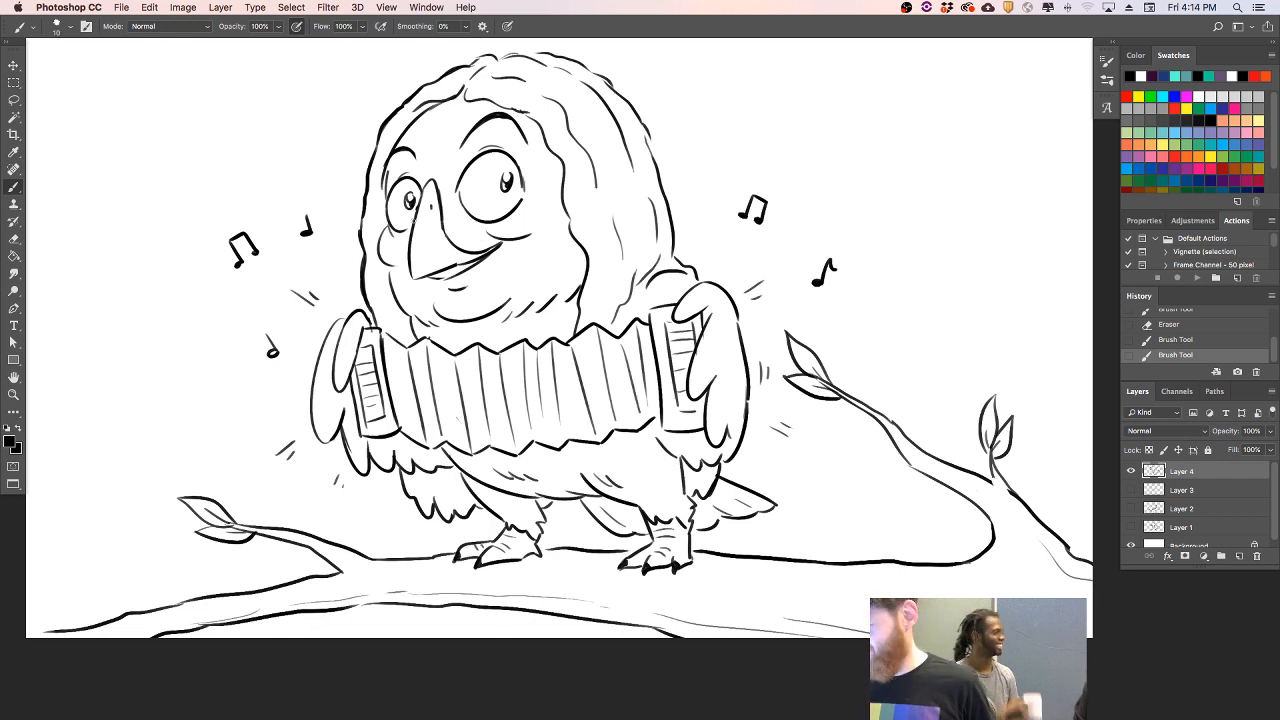
{"action": "left_click_drag", "start_coordinate": [384, 190], "coordinate": [391, 157]}
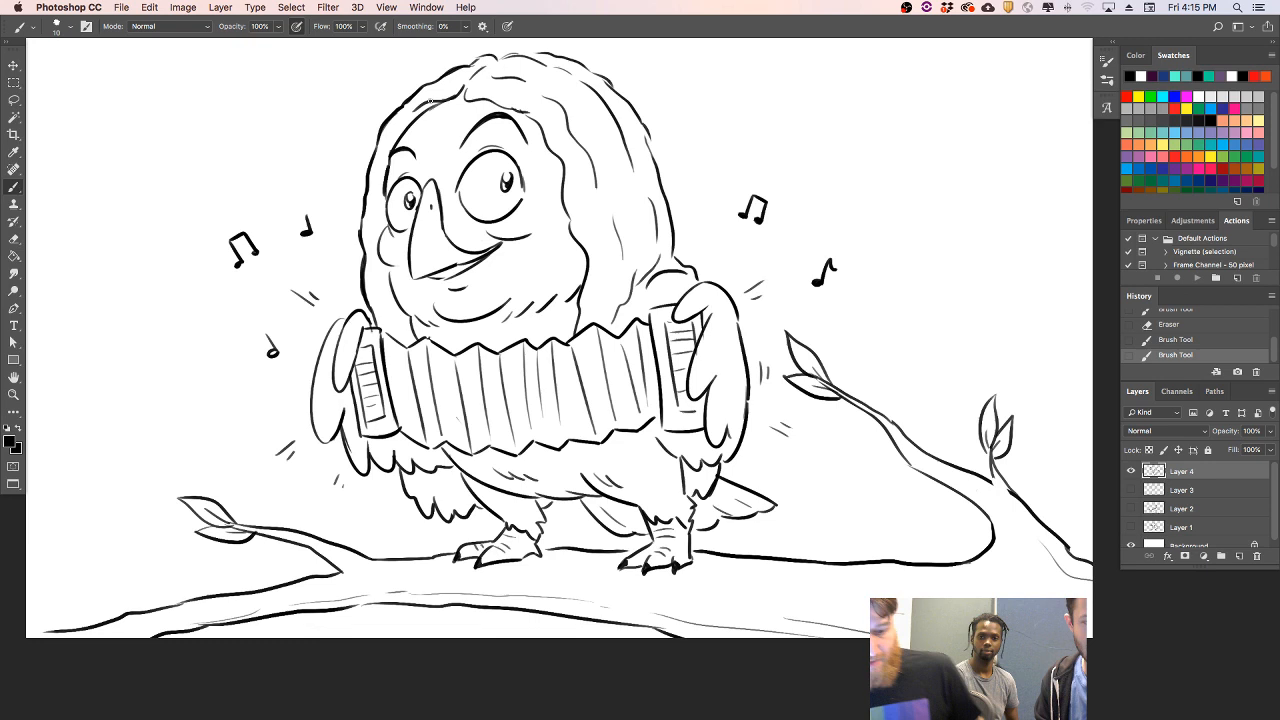
{"action": "left_click_drag", "start_coordinate": [644, 132], "coordinate": [661, 184]}
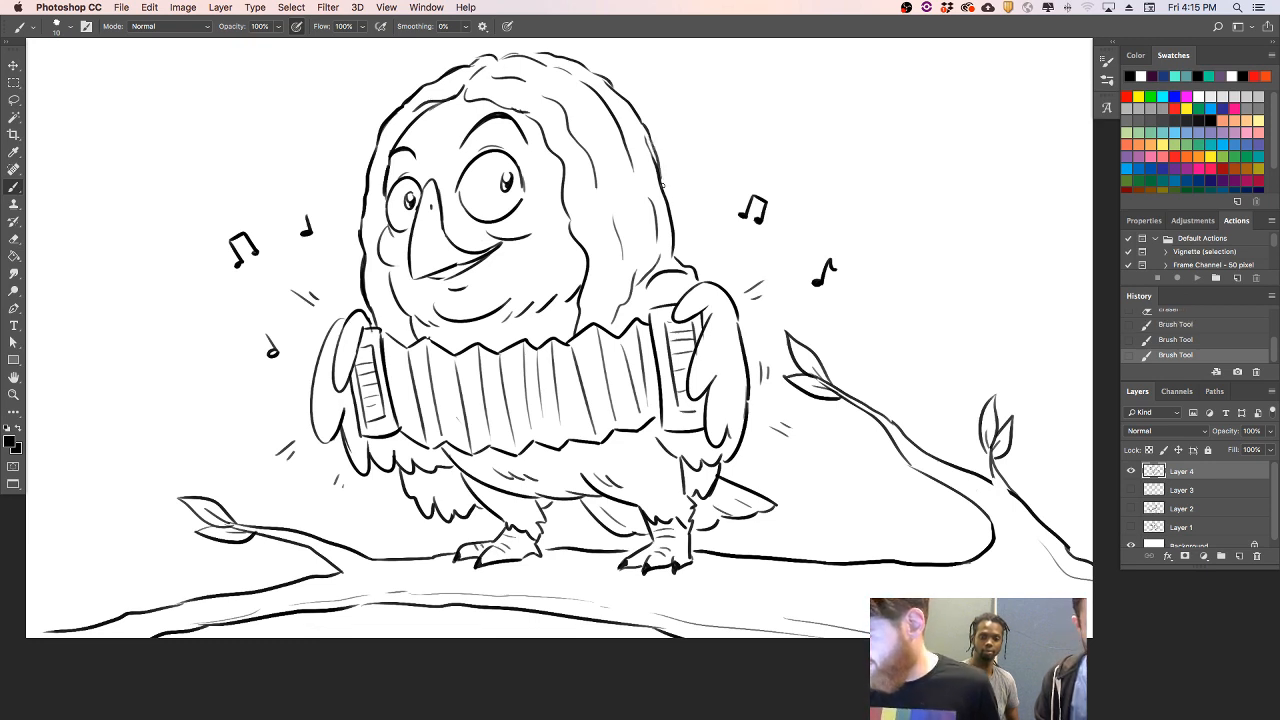
{"action": "left_click_drag", "start_coordinate": [644, 132], "coordinate": [652, 143]}
{"action": "left_click_drag", "start_coordinate": [526, 111], "coordinate": [547, 119]}
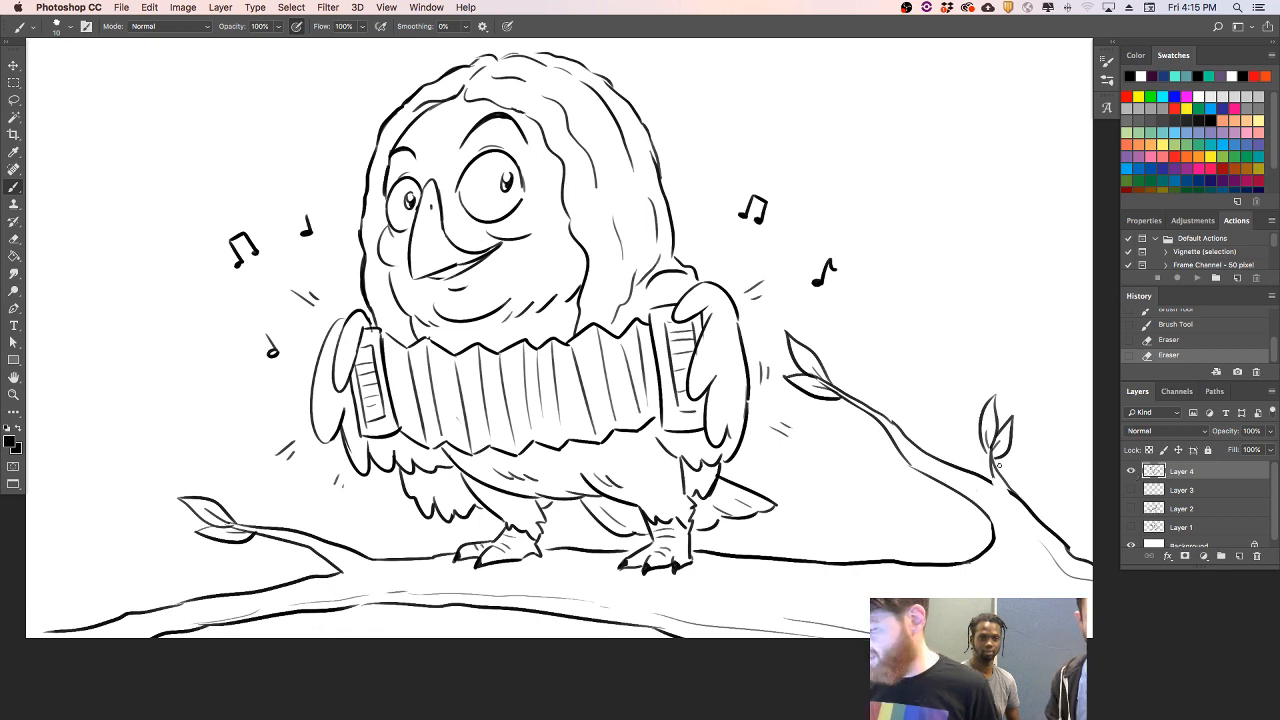
- Add a thin bark line inside the right fork and shading strokes on the branch beneath the feet
{"action": "left_click_drag", "start_coordinate": [980, 498], "coordinate": [1002, 544]}
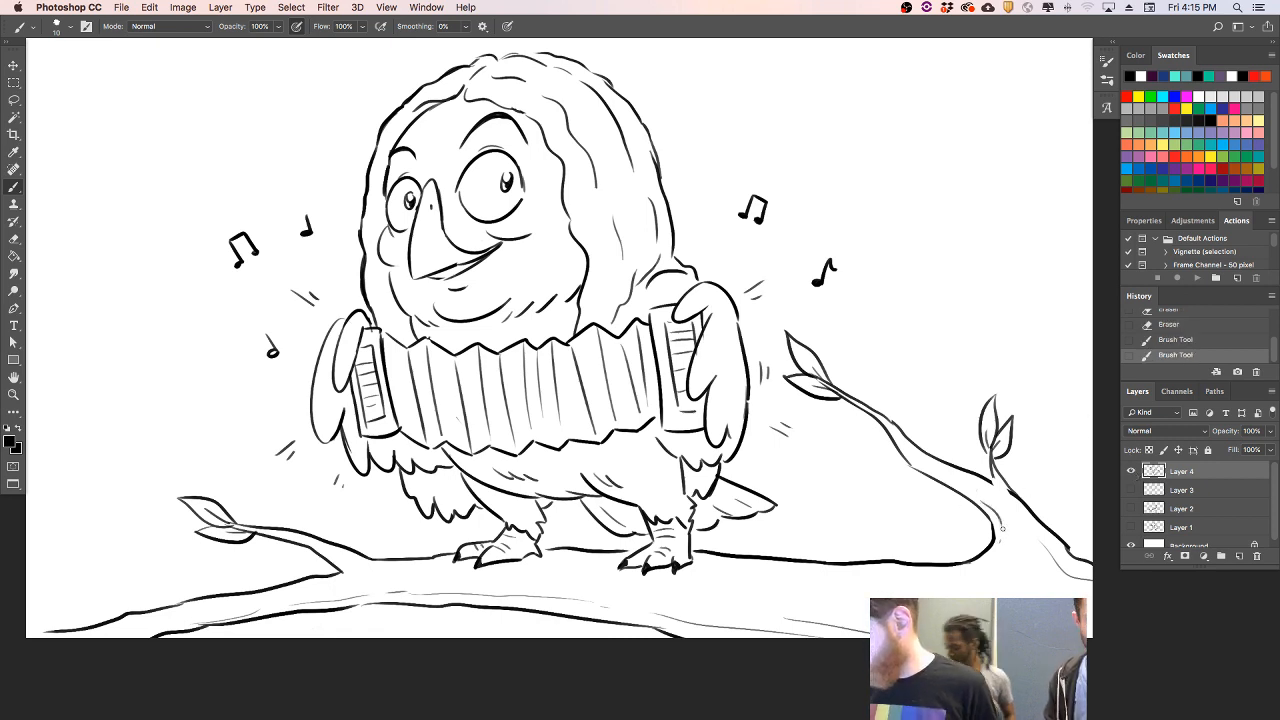
{"action": "mouse_move", "coordinate": [726, 567]}
{"action": "left_mouse_down"}
{"action": "mouse_move", "coordinate": [683, 566]}
{"action": "mouse_move", "coordinate": [714, 562]}
{"action": "left_mouse_up"}
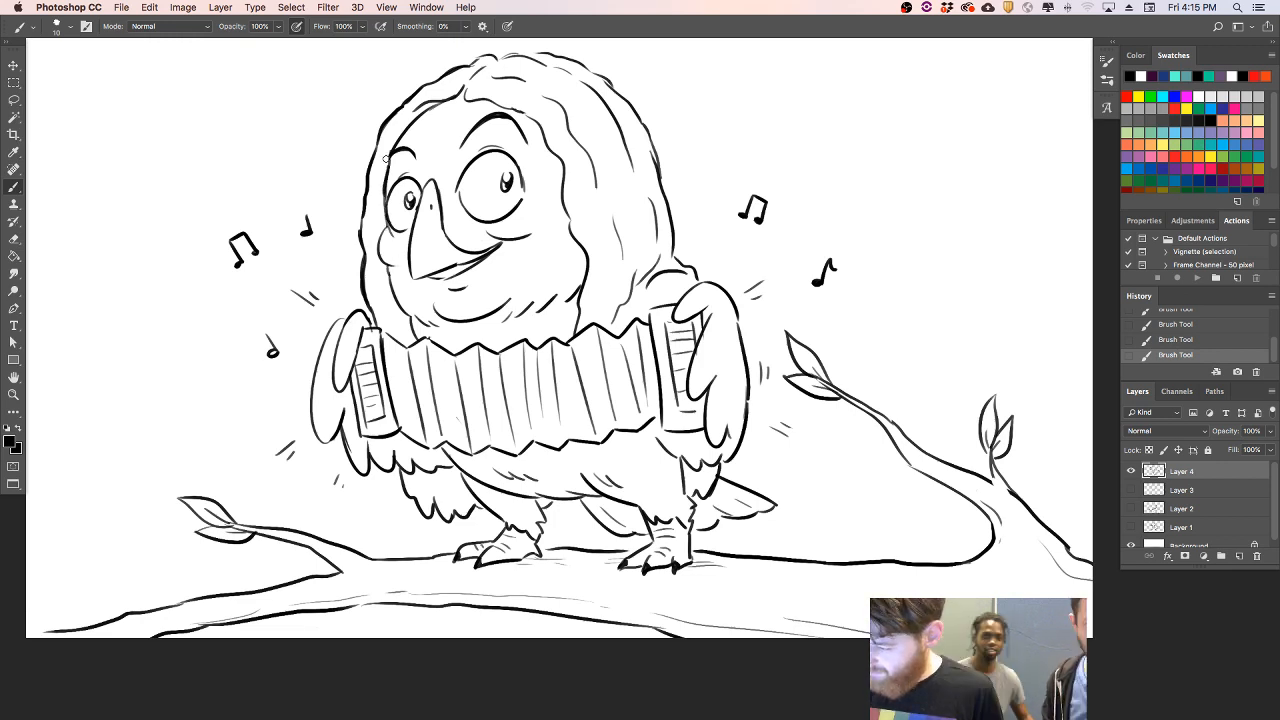
- Erase stray bits by the left eyebrow and the right twig's leaf tip, and retouch the hair outline above the left wing
{"action": "left_click_drag", "start_coordinate": [386, 158], "coordinate": [388, 152]}
{"action": "left_click_drag", "start_coordinate": [387, 158], "coordinate": [389, 153]}
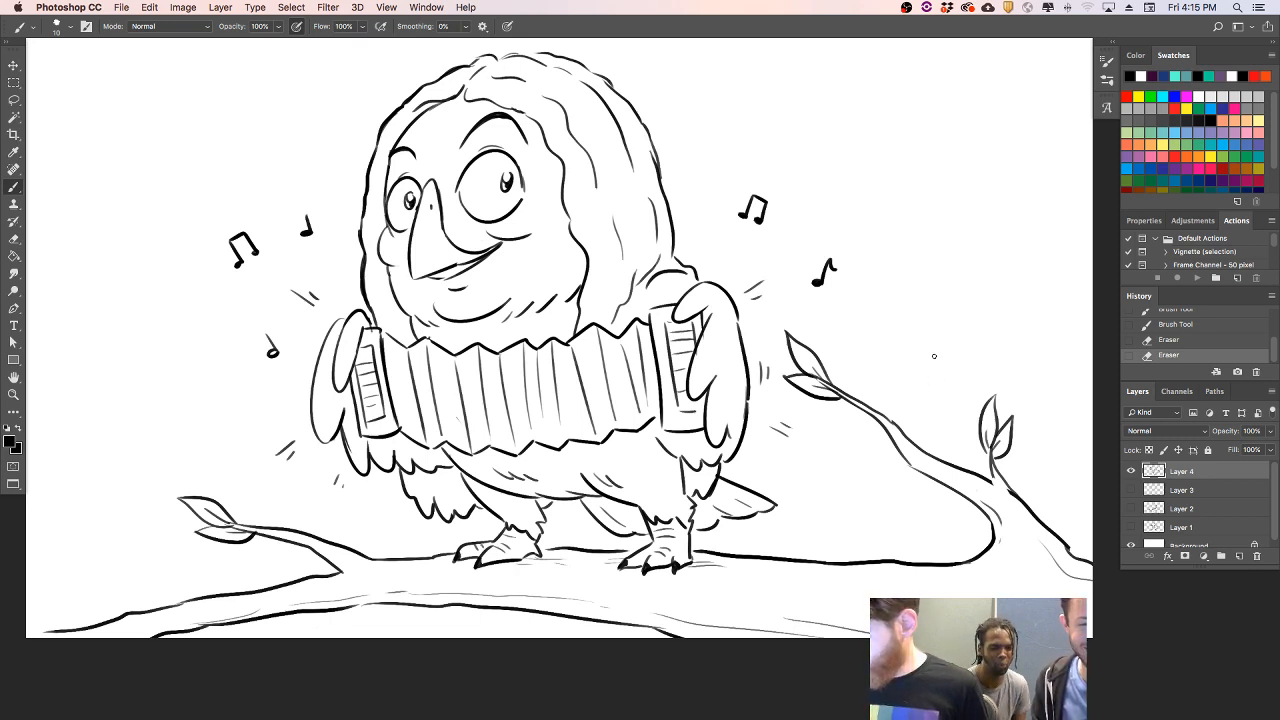
{"action": "left_click_drag", "start_coordinate": [778, 372], "coordinate": [790, 374]}
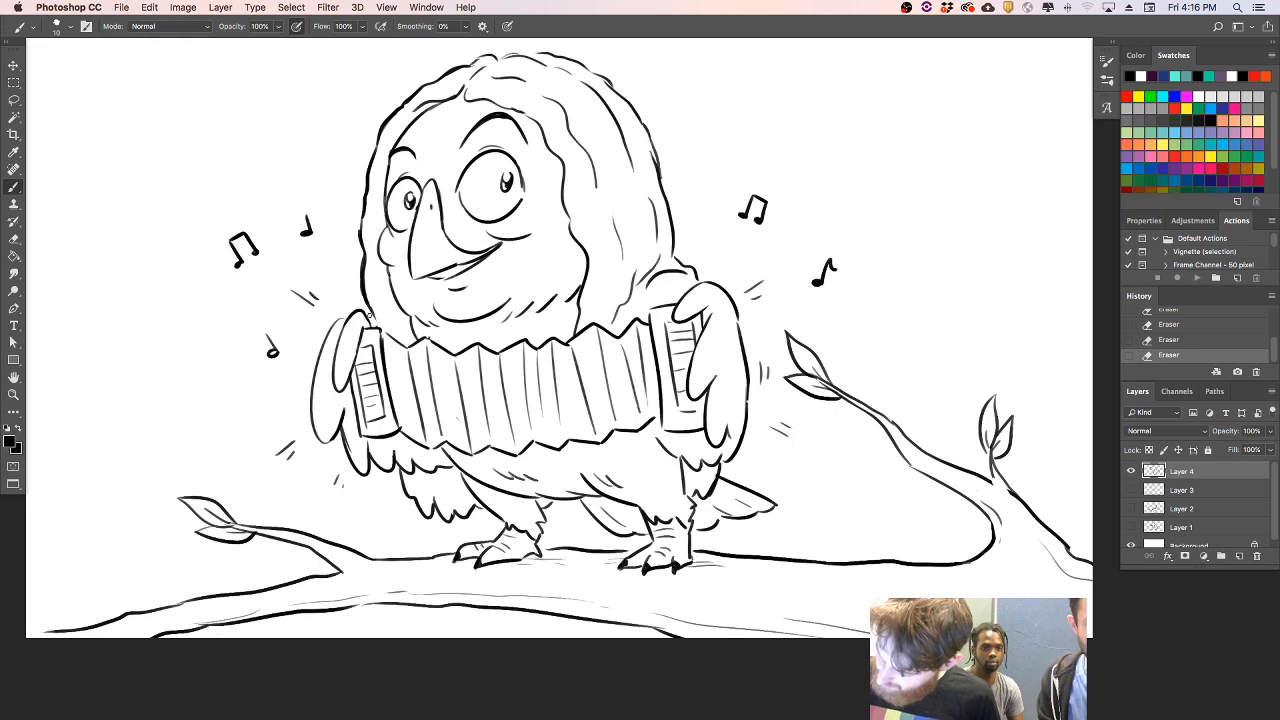
{"action": "mouse_move", "coordinate": [376, 326]}
{"action": "left_mouse_down"}
{"action": "mouse_move", "coordinate": [380, 346]}
{"action": "mouse_move", "coordinate": [398, 344]}
{"action": "mouse_move", "coordinate": [362, 292]}
{"action": "left_mouse_up"}
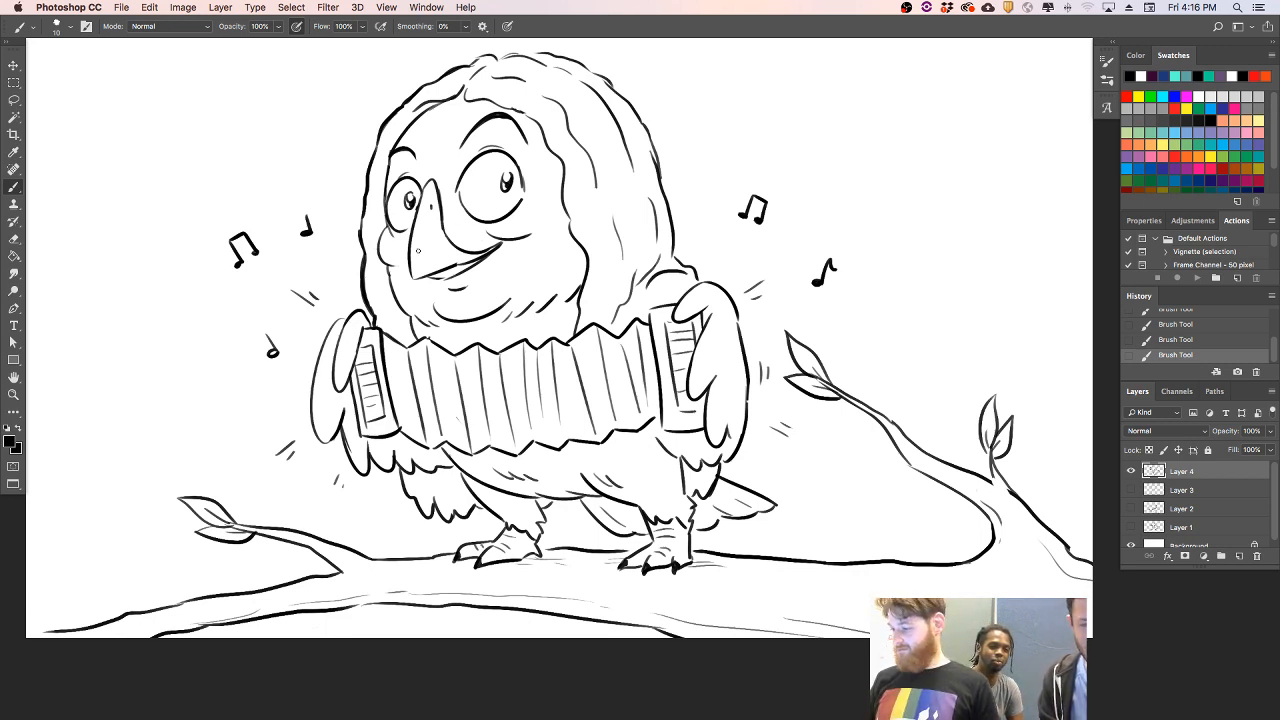
- Hide Layer 4 and add a new empty layer above it
{"action": "left_click", "coordinate": [1131, 471]}
{"action": "left_click", "coordinate": [1239, 555]}
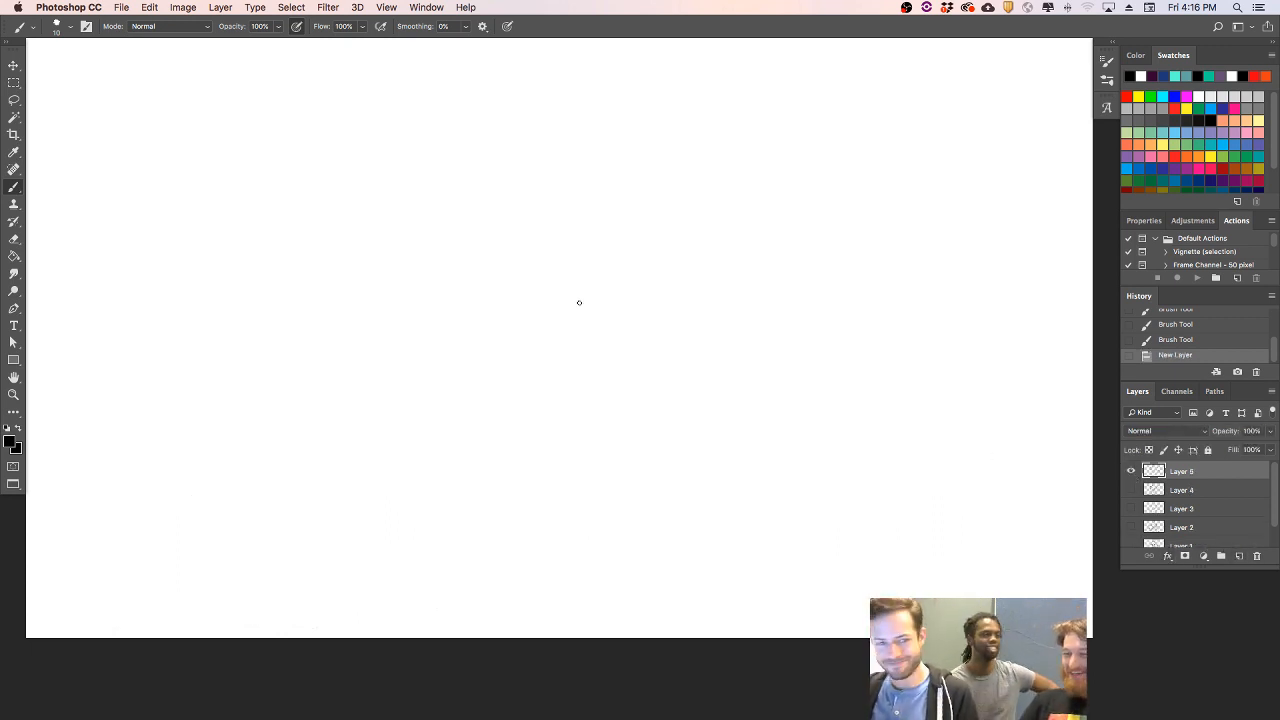
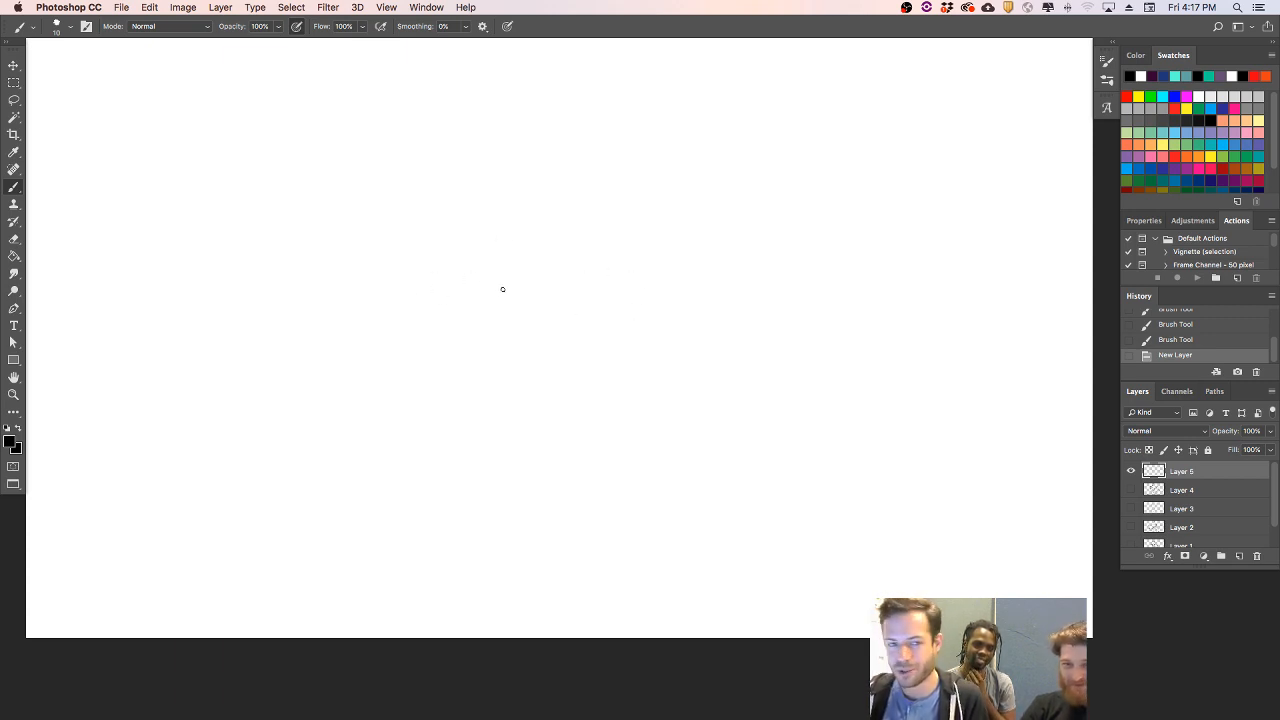
- Rough in a row of four overlapping circles across the upper canvas, with the rightmost one set higher
{"action": "mouse_move", "coordinate": [524, 304]}
{"action": "left_mouse_down"}
{"action": "mouse_move", "coordinate": [489, 323]}
{"action": "mouse_move", "coordinate": [505, 199]}
{"action": "left_mouse_up"}
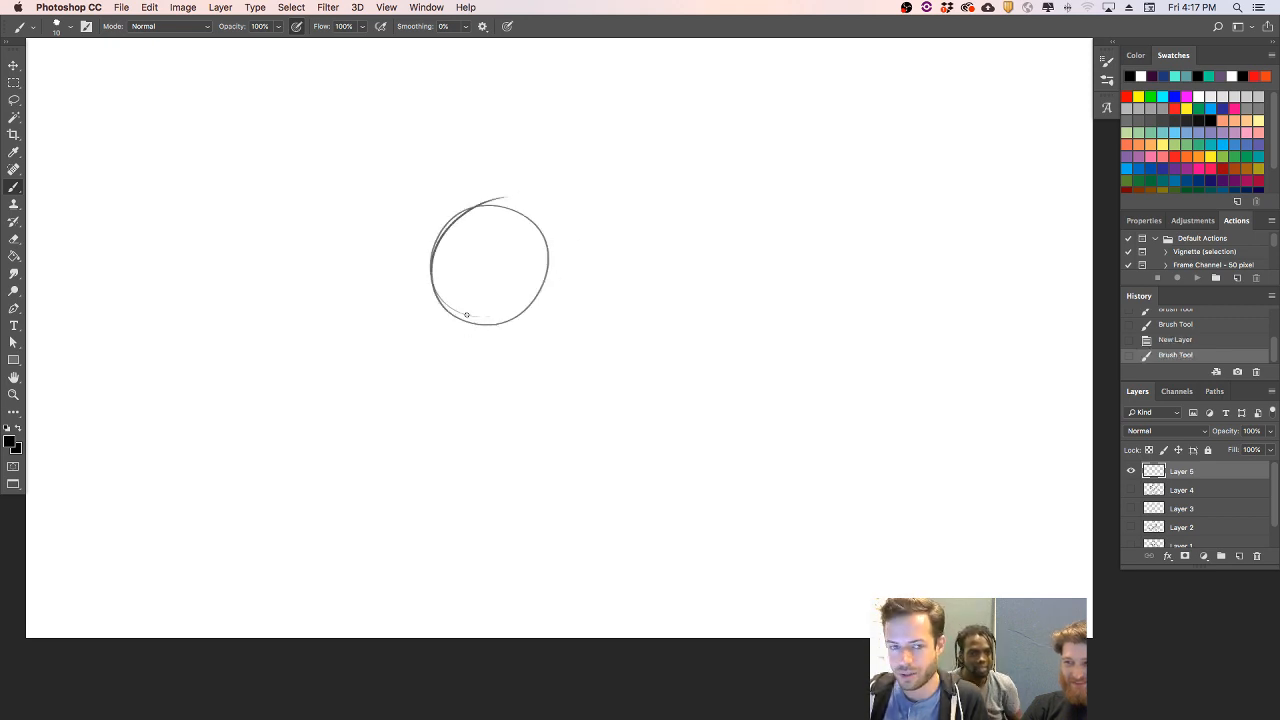
{"action": "mouse_move", "coordinate": [464, 318]}
{"action": "left_mouse_down"}
{"action": "mouse_move", "coordinate": [356, 313]}
{"action": "mouse_move", "coordinate": [474, 252]}
{"action": "mouse_move", "coordinate": [463, 326]}
{"action": "mouse_move", "coordinate": [433, 347]}
{"action": "mouse_move", "coordinate": [449, 234]}
{"action": "left_mouse_up"}
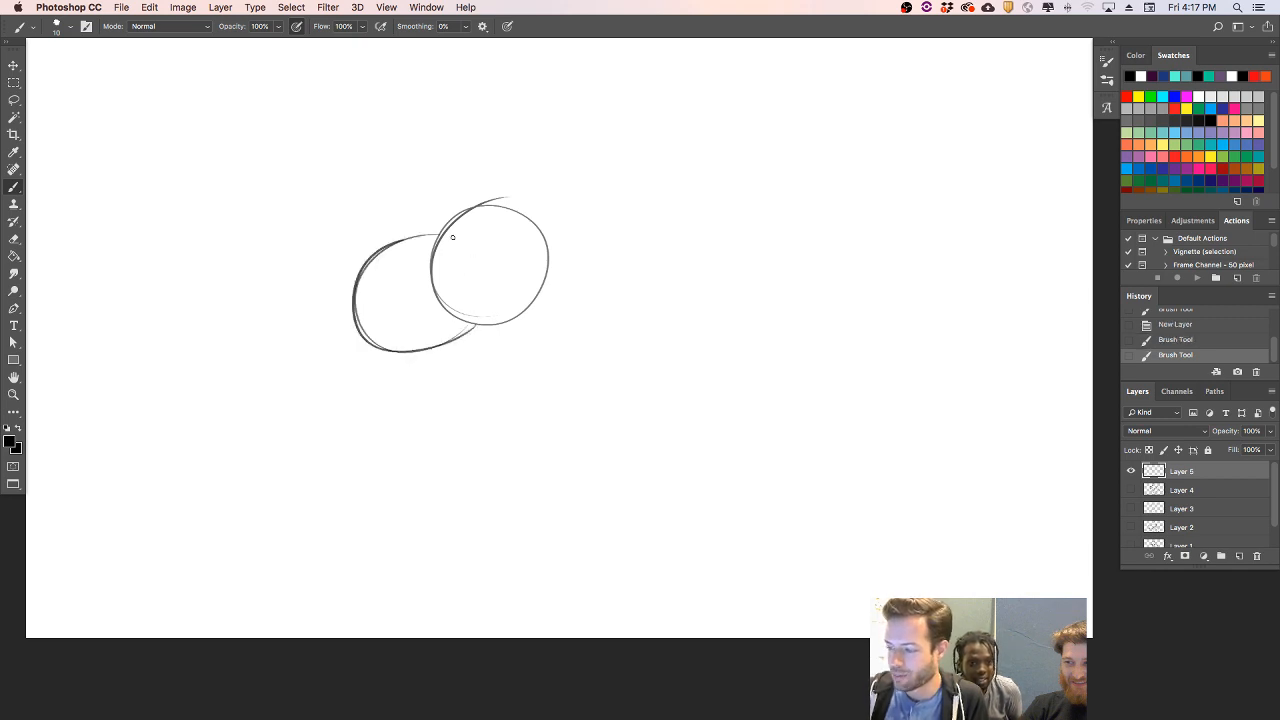
{"action": "mouse_move", "coordinate": [523, 323]}
{"action": "left_mouse_down"}
{"action": "mouse_move", "coordinate": [640, 354]}
{"action": "mouse_move", "coordinate": [667, 330]}
{"action": "left_mouse_up"}
{"action": "mouse_move", "coordinate": [545, 233]}
{"action": "left_mouse_down"}
{"action": "mouse_move", "coordinate": [590, 233]}
{"action": "mouse_move", "coordinate": [650, 299]}
{"action": "left_mouse_up"}
{"action": "mouse_move", "coordinate": [568, 232]}
{"action": "left_mouse_down"}
{"action": "mouse_move", "coordinate": [649, 337]}
{"action": "mouse_move", "coordinate": [614, 356]}
{"action": "left_mouse_up"}
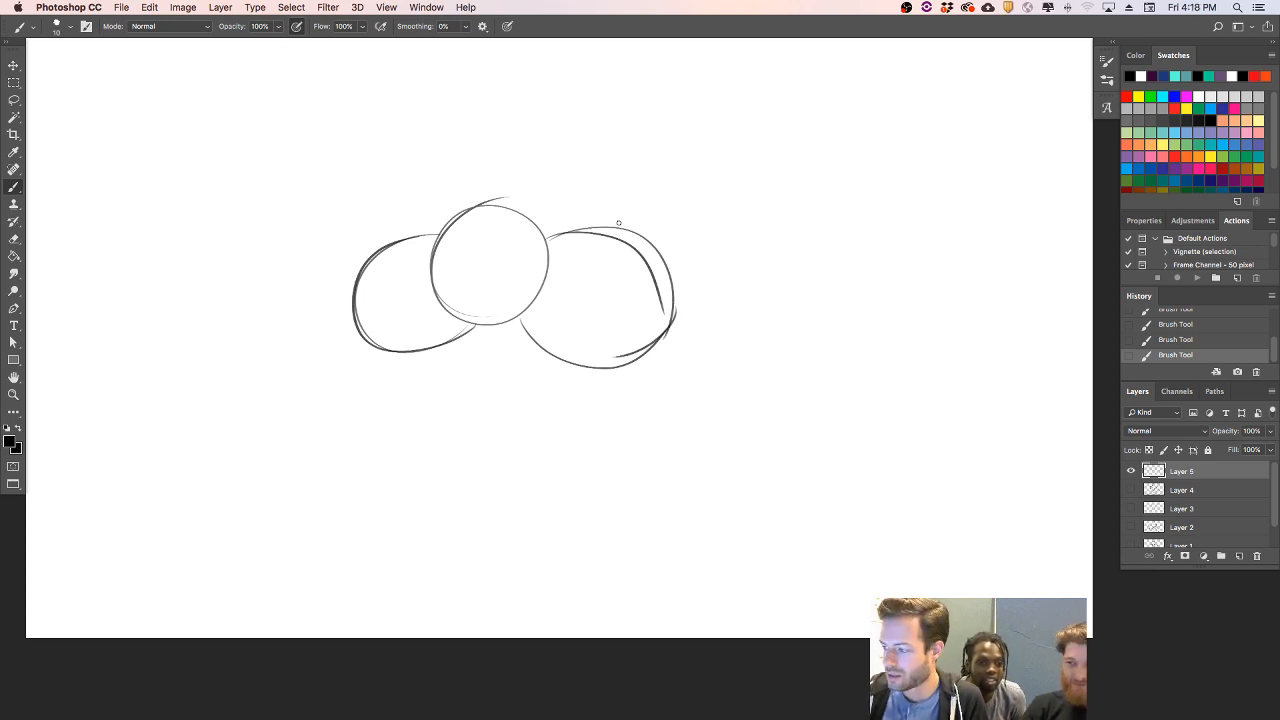
{"action": "mouse_move", "coordinate": [618, 223]}
{"action": "left_mouse_down"}
{"action": "mouse_move", "coordinate": [749, 189]}
{"action": "mouse_move", "coordinate": [705, 316]}
{"action": "left_mouse_up"}
{"action": "left_click_drag", "start_coordinate": [616, 229], "coordinate": [680, 316]}
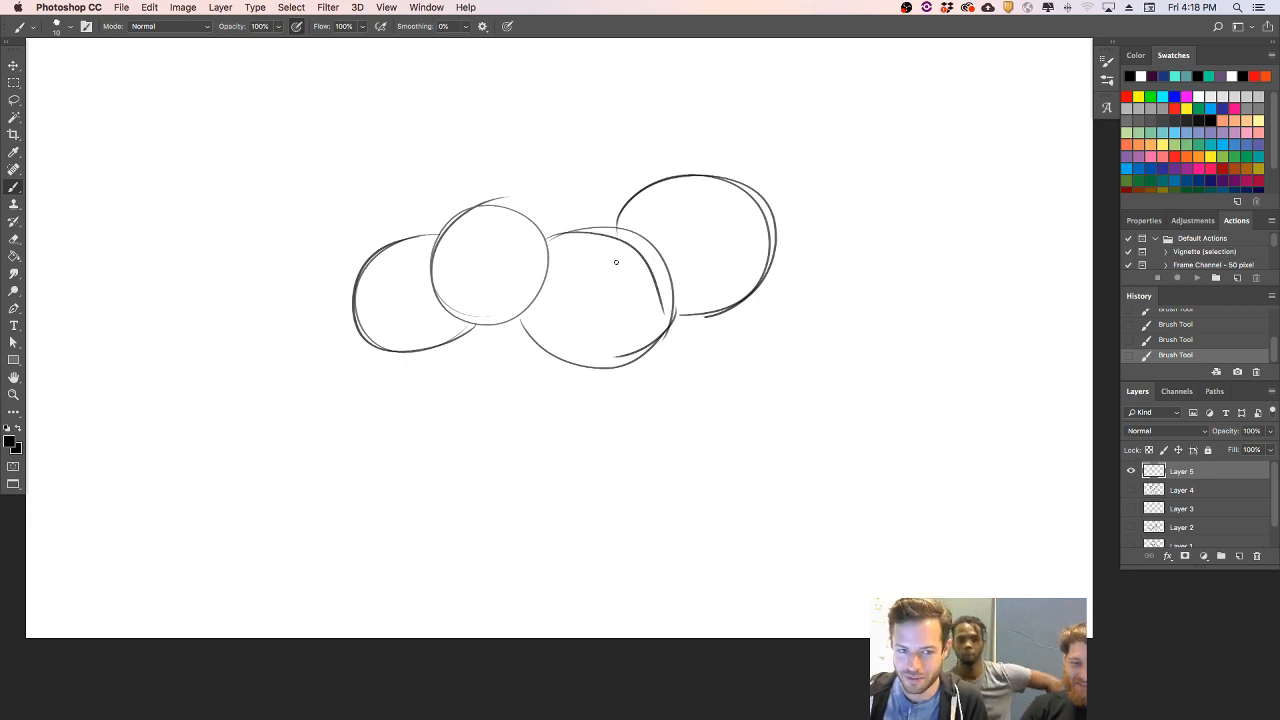
{"action": "left_click_drag", "start_coordinate": [770, 226], "coordinate": [678, 331]}
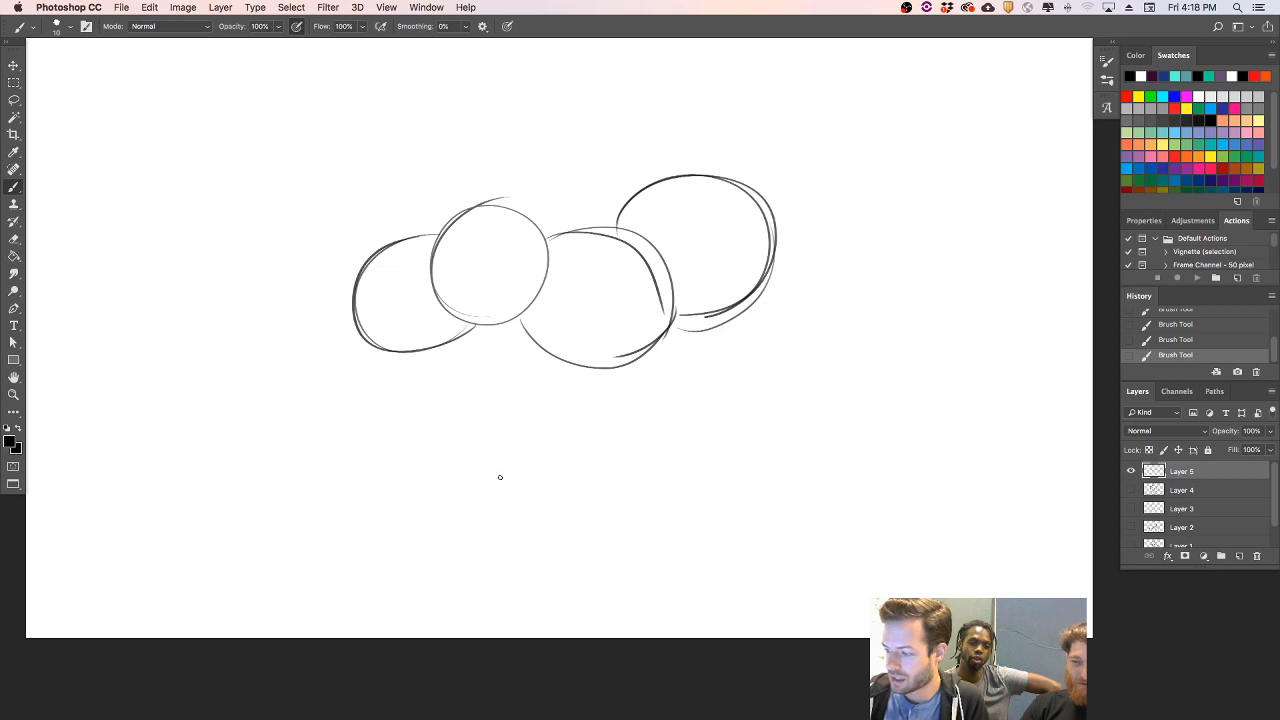
- Rough in a long rounded form beneath the circles and join it to the rightmost circle with two curved lines
{"action": "mouse_move", "coordinate": [468, 460]}
{"action": "left_mouse_down"}
{"action": "mouse_move", "coordinate": [455, 398]}
{"action": "mouse_move", "coordinate": [439, 401]}
{"action": "mouse_move", "coordinate": [575, 421]}
{"action": "left_mouse_up"}
{"action": "left_click_drag", "start_coordinate": [513, 466], "coordinate": [568, 410]}
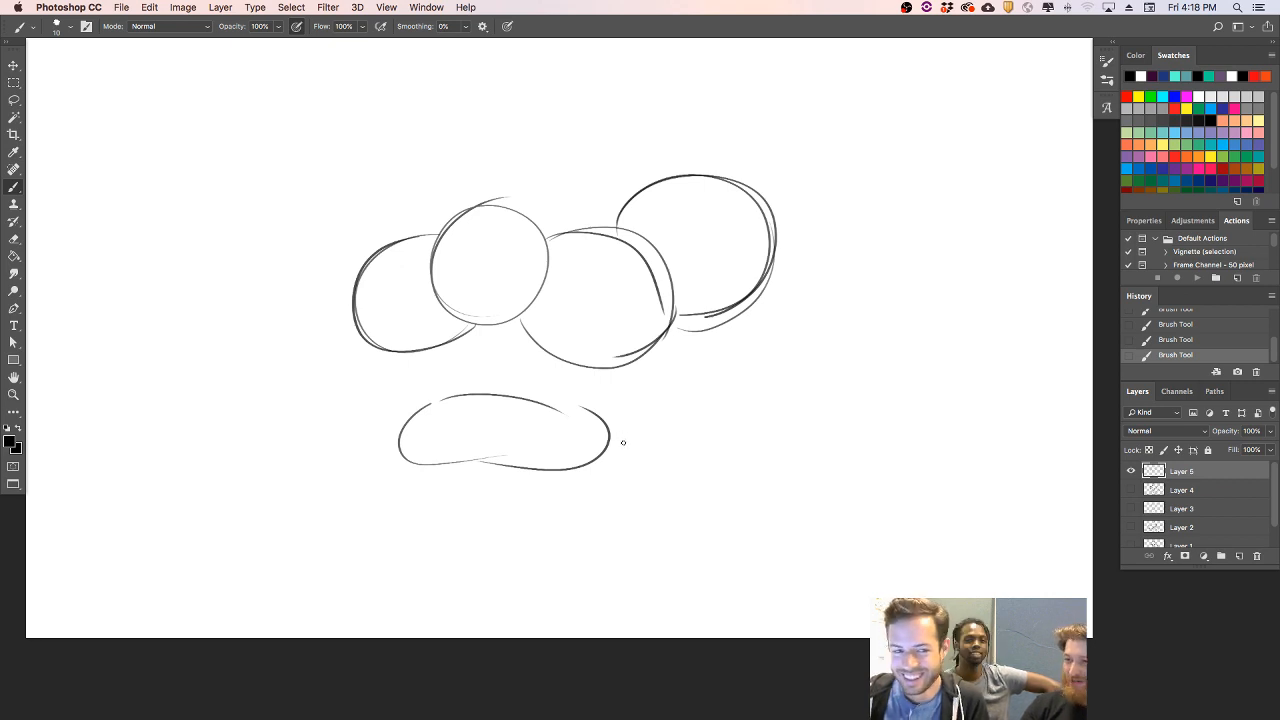
{"action": "left_click_drag", "start_coordinate": [580, 408], "coordinate": [562, 472]}
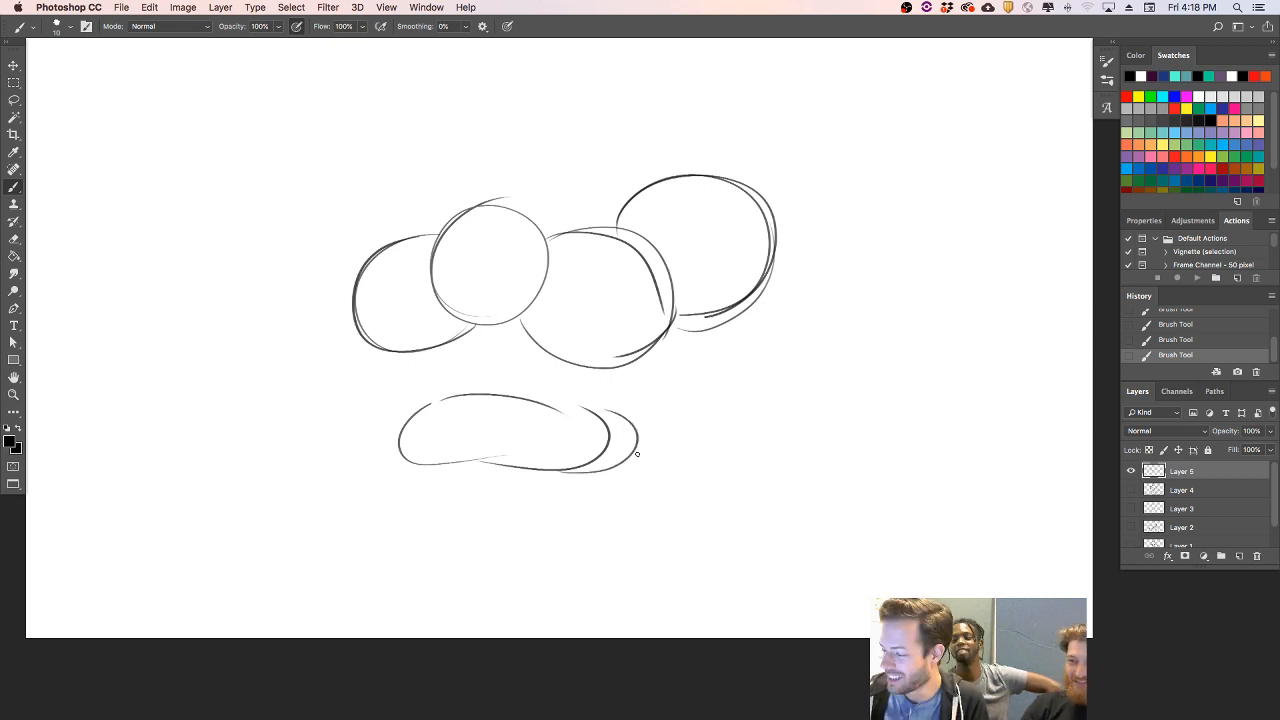
{"action": "left_click_drag", "start_coordinate": [735, 306], "coordinate": [693, 366]}
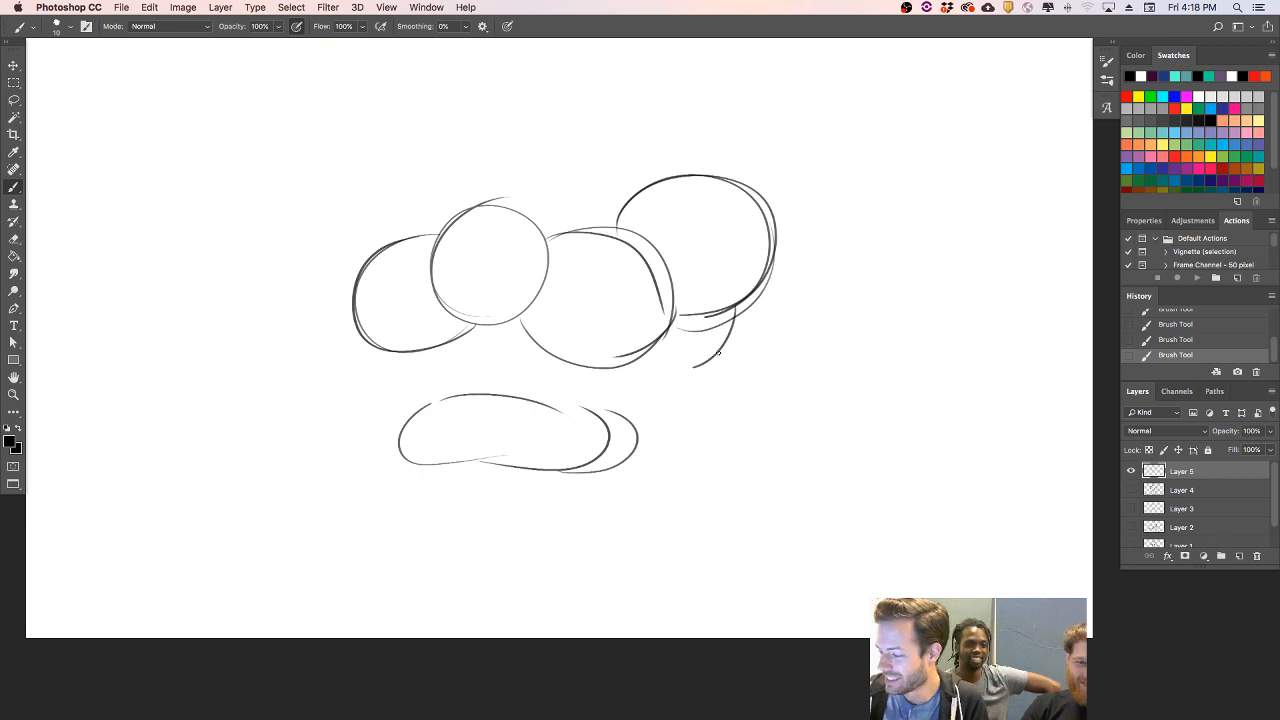
{"action": "key", "text": "ctrl+z"}
{"action": "mouse_move", "coordinate": [720, 322]}
{"action": "left_mouse_down"}
{"action": "mouse_move", "coordinate": [680, 410]}
{"action": "mouse_move", "coordinate": [651, 420]}
{"action": "left_mouse_up"}
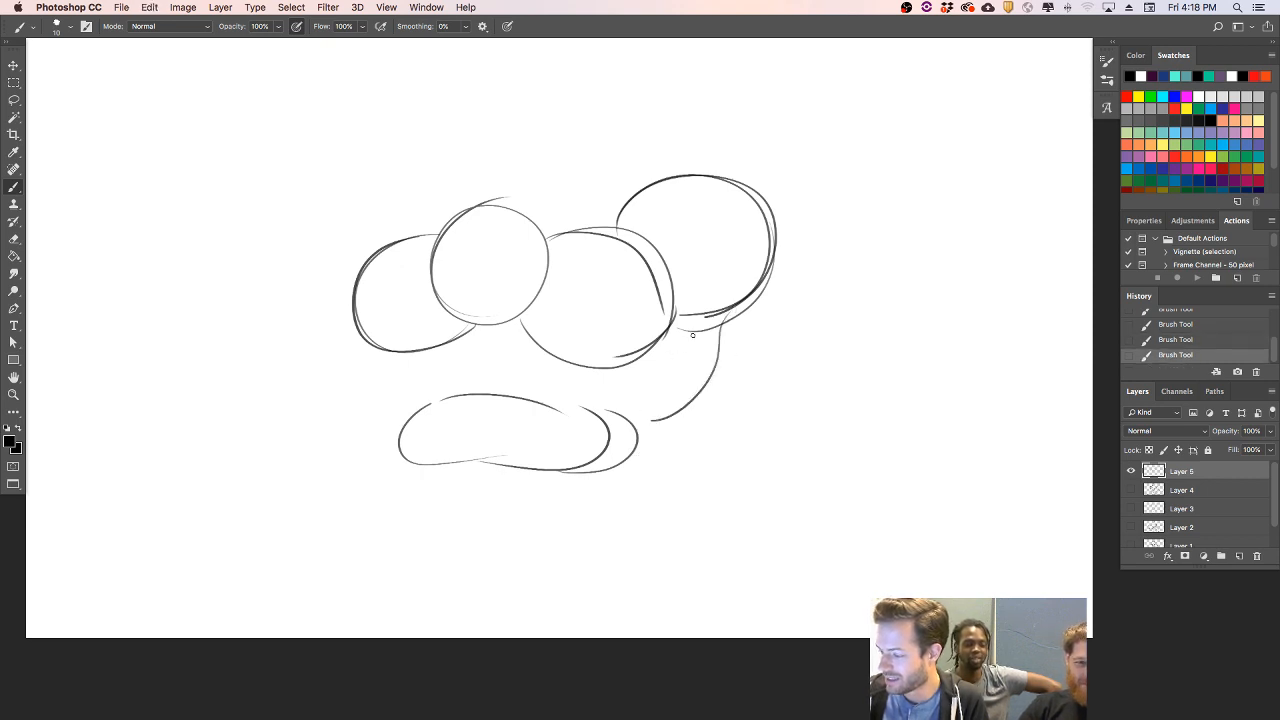
{"action": "mouse_move", "coordinate": [667, 331]}
{"action": "left_mouse_down"}
{"action": "mouse_move", "coordinate": [634, 403]}
{"action": "mouse_move", "coordinate": [663, 380]}
{"action": "mouse_move", "coordinate": [600, 412]}
{"action": "left_mouse_up"}
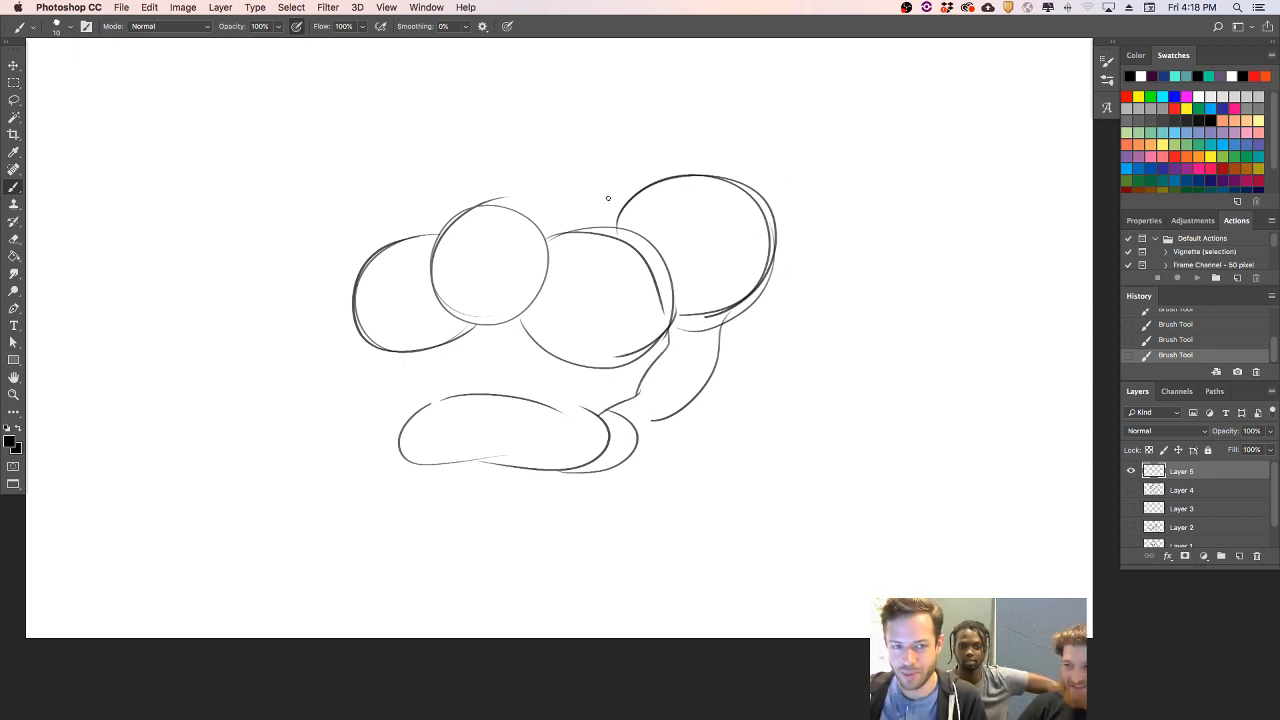
- Erase the overlapping lines inside the middle shapes and darken the outlines of the head circle and the circle to its left
{"action": "key", "text": "e"}
{"action": "mouse_move", "coordinate": [583, 238]}
{"action": "left_mouse_down"}
{"action": "mouse_move", "coordinate": [652, 245]}
{"action": "mouse_move", "coordinate": [663, 258]}
{"action": "mouse_move", "coordinate": [631, 244]}
{"action": "mouse_move", "coordinate": [643, 241]}
{"action": "mouse_move", "coordinate": [626, 255]}
{"action": "mouse_move", "coordinate": [668, 271]}
{"action": "mouse_move", "coordinate": [636, 334]}
{"action": "left_mouse_up"}
{"action": "mouse_move", "coordinate": [494, 289]}
{"action": "left_mouse_down"}
{"action": "mouse_move", "coordinate": [524, 303]}
{"action": "mouse_move", "coordinate": [514, 266]}
{"action": "left_mouse_up"}
{"action": "key", "text": "b"}
{"action": "mouse_move", "coordinate": [461, 318]}
{"action": "left_mouse_down"}
{"action": "mouse_move", "coordinate": [457, 222]}
{"action": "mouse_move", "coordinate": [547, 240]}
{"action": "mouse_move", "coordinate": [426, 284]}
{"action": "mouse_move", "coordinate": [441, 311]}
{"action": "mouse_move", "coordinate": [478, 298]}
{"action": "left_mouse_up"}
{"action": "key", "text": "e"}
{"action": "key", "text": "b"}
{"action": "mouse_move", "coordinate": [434, 244]}
{"action": "left_mouse_down"}
{"action": "mouse_move", "coordinate": [392, 246]}
{"action": "mouse_move", "coordinate": [462, 332]}
{"action": "left_mouse_up"}
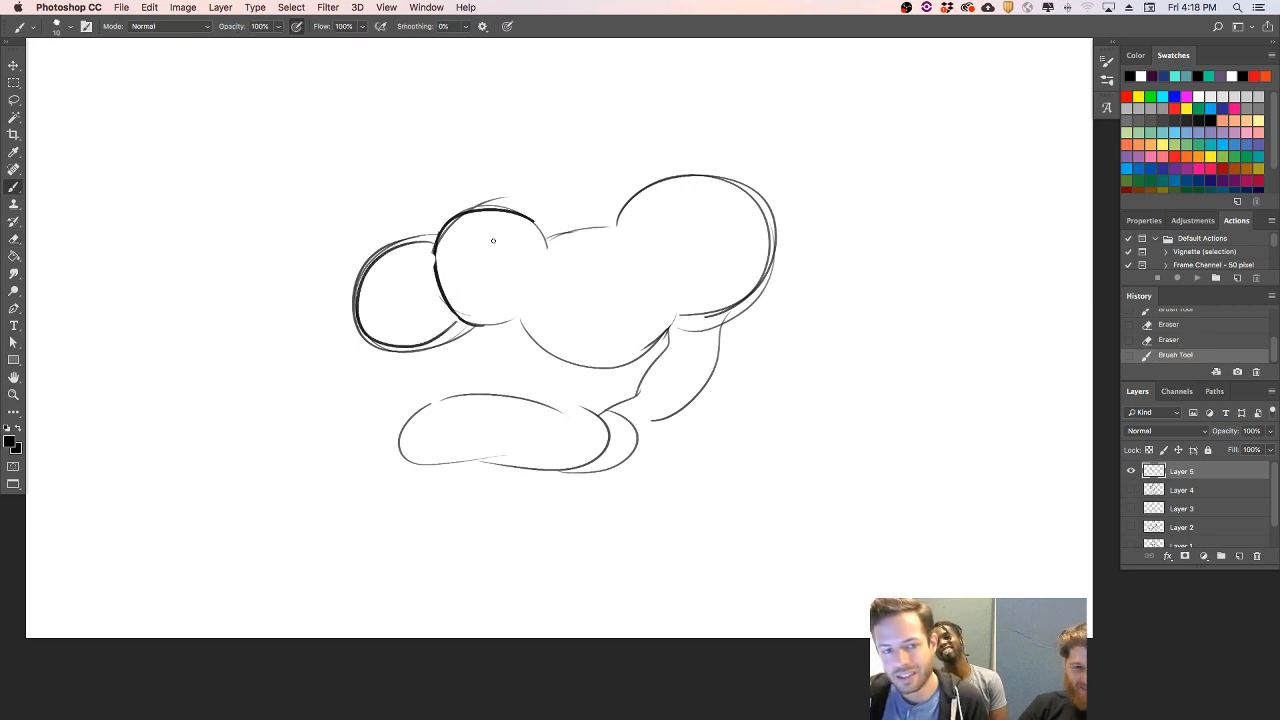
- Add a short arc inside the head circle and redraw the lower outlines of the middle and leftmost circles
{"action": "left_click_drag", "start_coordinate": [502, 228], "coordinate": [516, 229]}
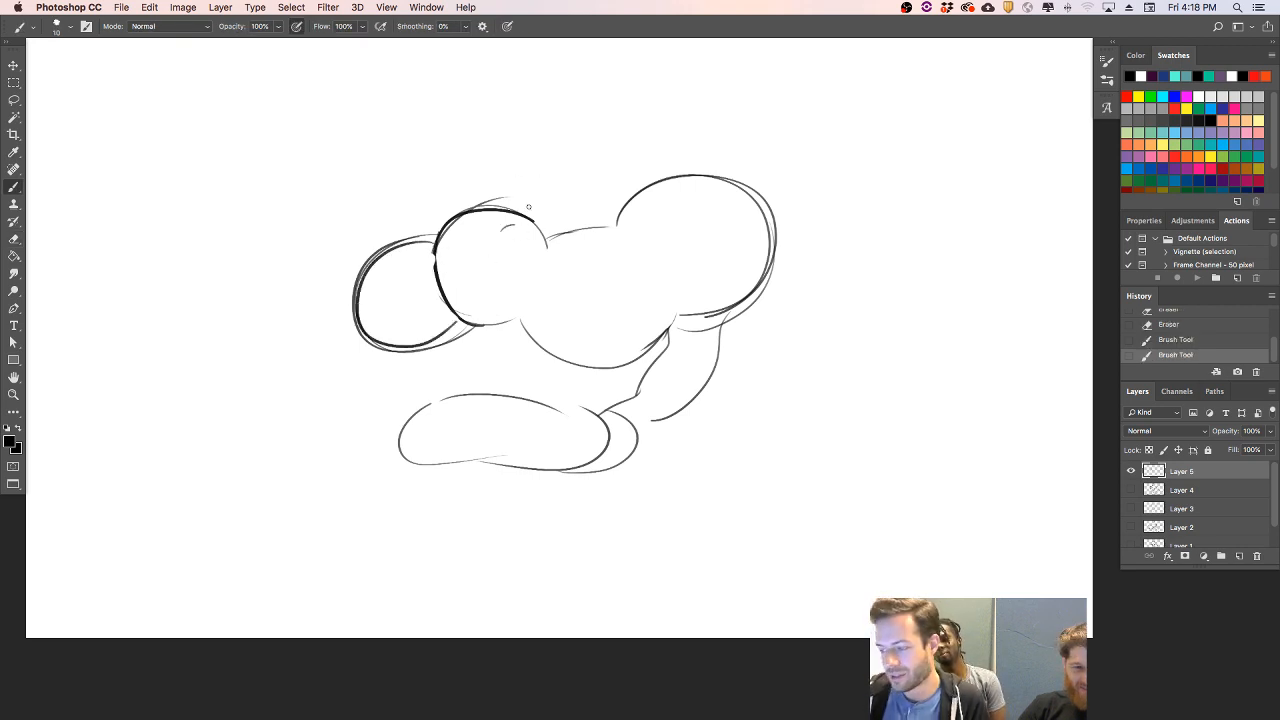
{"action": "left_click_drag", "start_coordinate": [504, 322], "coordinate": [574, 372]}
{"action": "key", "text": "super+z"}
{"action": "left_click_drag", "start_coordinate": [506, 318], "coordinate": [616, 364]}
{"action": "key", "text": "e"}
{"action": "left_click_drag", "start_coordinate": [530, 325], "coordinate": [558, 349]}
{"action": "mouse_move", "coordinate": [456, 324]}
{"action": "left_mouse_down"}
{"action": "mouse_move", "coordinate": [349, 308]}
{"action": "mouse_move", "coordinate": [362, 272]}
{"action": "mouse_move", "coordinate": [402, 351]}
{"action": "mouse_move", "coordinate": [362, 266]}
{"action": "left_mouse_up"}
{"action": "key", "text": "b"}
{"action": "key", "text": "super+z"}
{"action": "left_click_drag", "start_coordinate": [472, 325], "coordinate": [354, 284]}
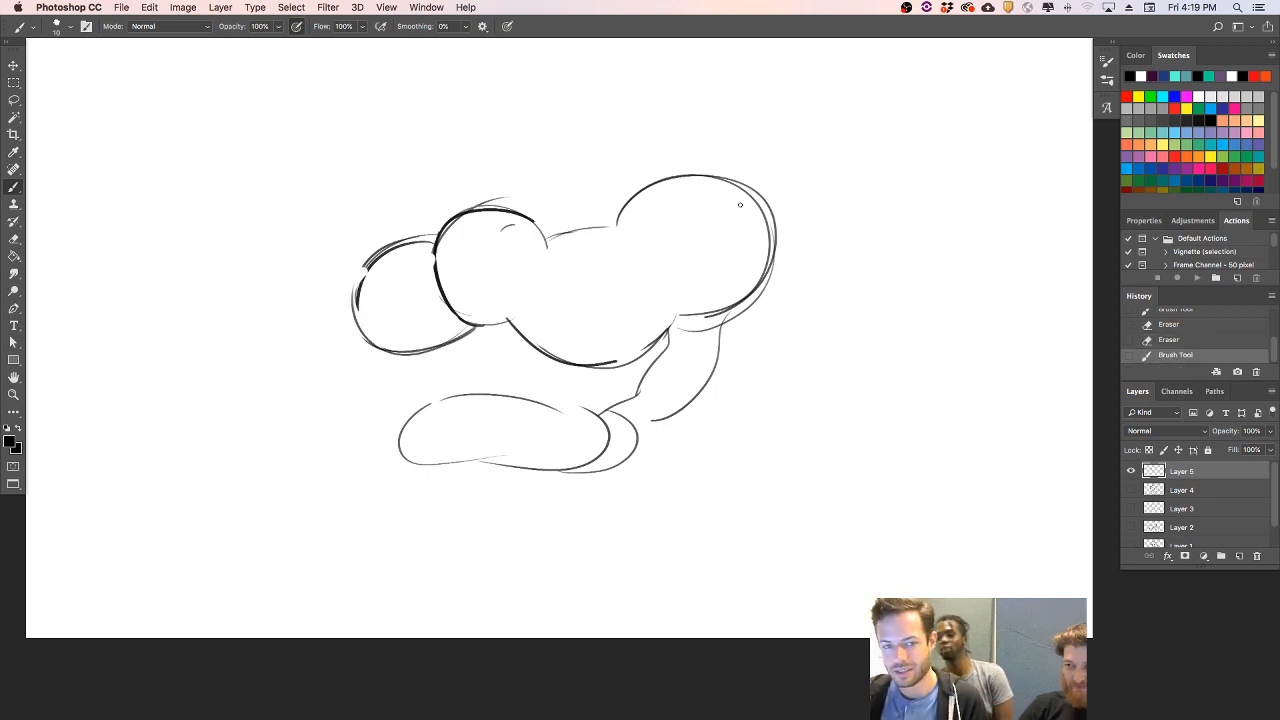
- Erase the upper edge of the rightmost circle and redraw the middle shape's top outline with a thicker stroke
{"action": "key", "text": "e"}
{"action": "mouse_move", "coordinate": [615, 225]}
{"action": "left_mouse_down"}
{"action": "mouse_move", "coordinate": [734, 183]}
{"action": "mouse_move", "coordinate": [743, 260]}
{"action": "mouse_move", "coordinate": [770, 245]}
{"action": "left_mouse_up"}
{"action": "key", "text": "b"}
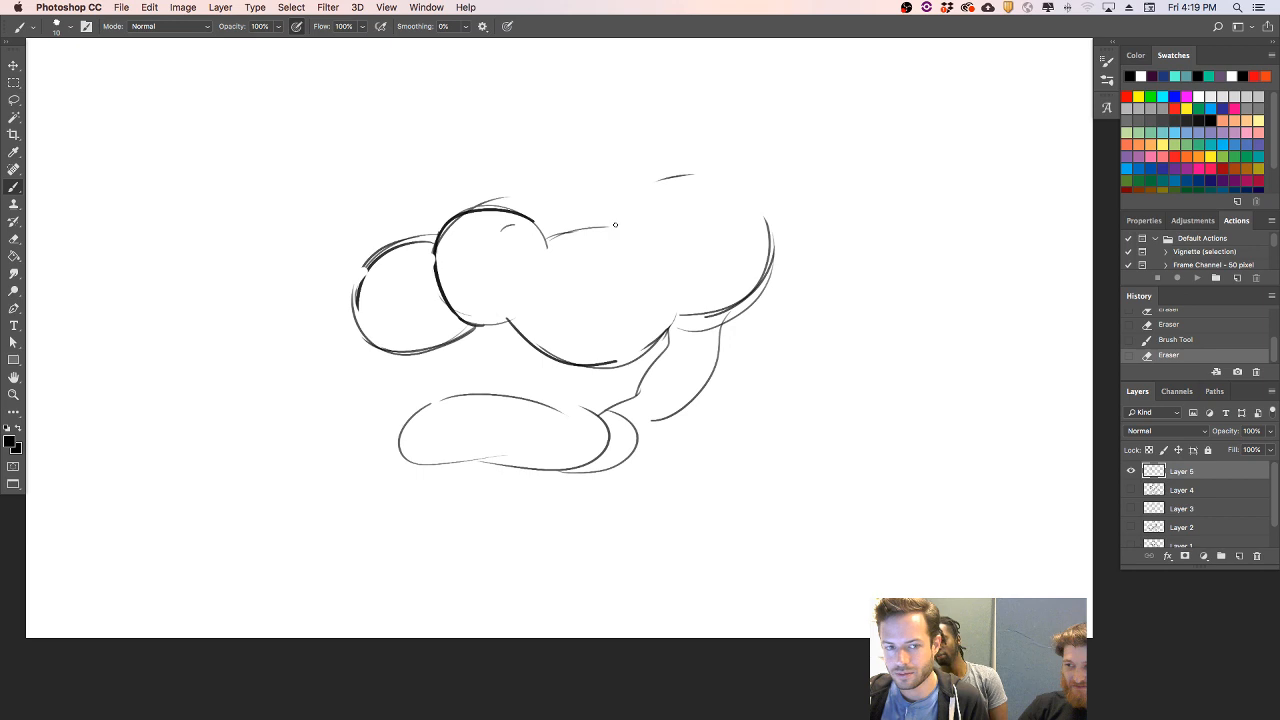
{"action": "left_click_drag", "start_coordinate": [547, 240], "coordinate": [648, 250]}
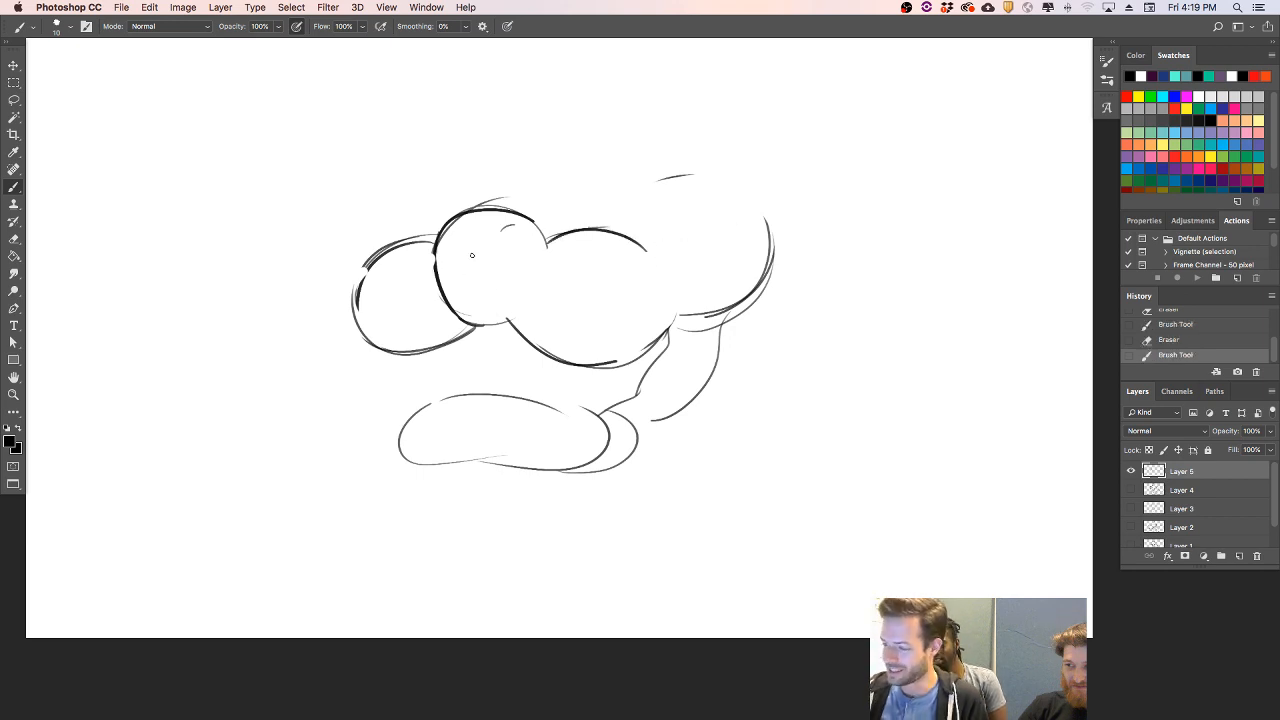
- Add curved contour lines across the rounded upper shapes and draw two bent running legs under the lower body
{"action": "mouse_move", "coordinate": [444, 268]}
{"action": "left_mouse_down"}
{"action": "mouse_move", "coordinate": [518, 257]}
{"action": "mouse_move", "coordinate": [488, 295]}
{"action": "mouse_move", "coordinate": [361, 289]}
{"action": "left_mouse_up"}
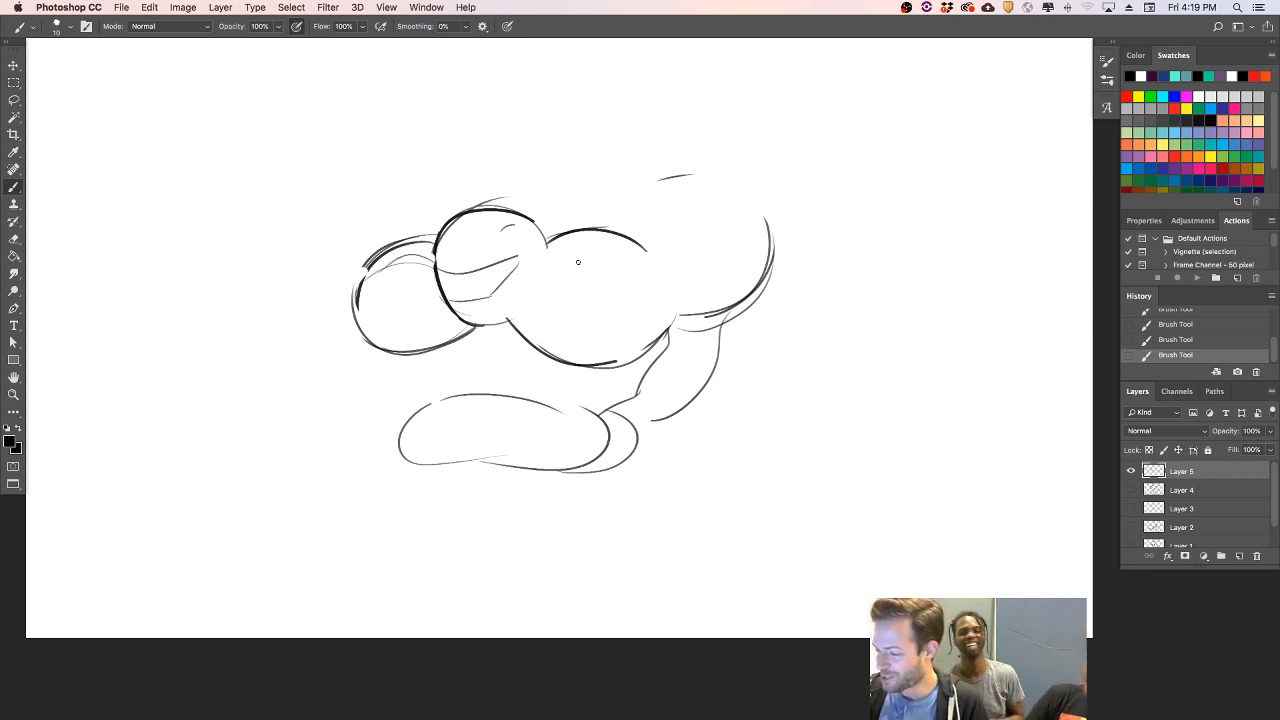
{"action": "mouse_move", "coordinate": [538, 274]}
{"action": "left_mouse_down"}
{"action": "mouse_move", "coordinate": [658, 250]}
{"action": "mouse_move", "coordinate": [660, 276]}
{"action": "left_mouse_up"}
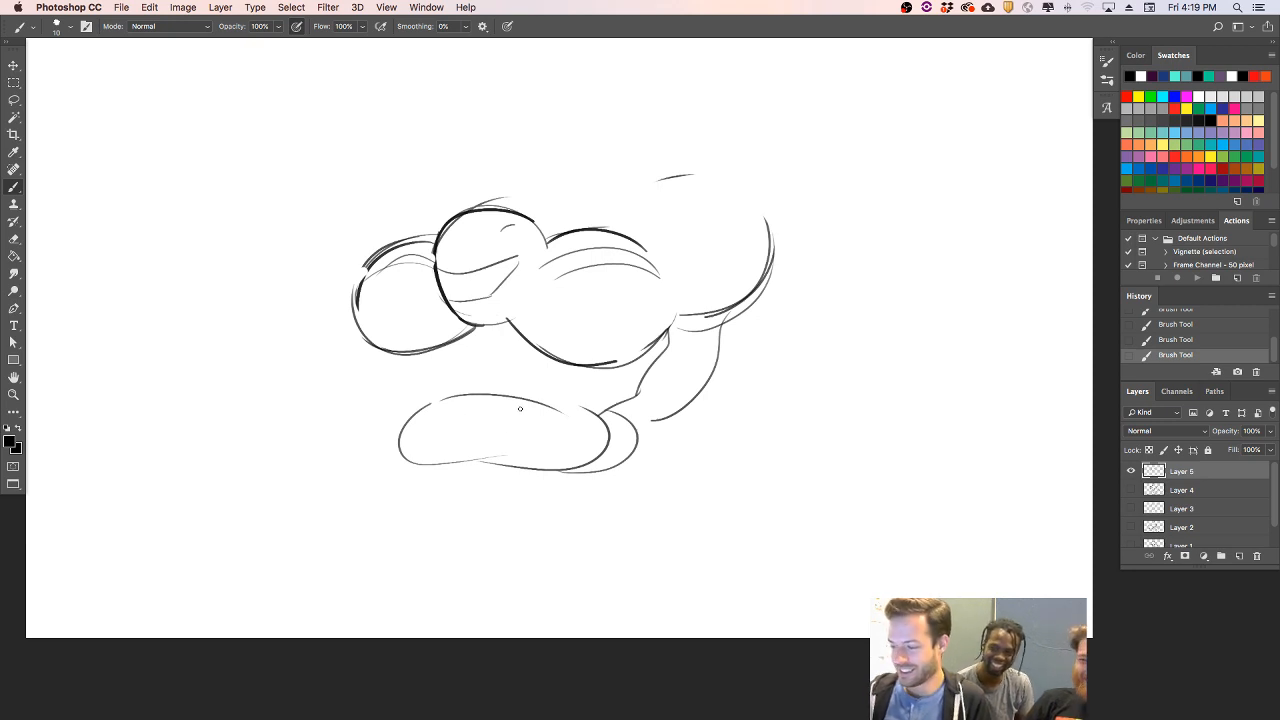
{"action": "mouse_move", "coordinate": [408, 458]}
{"action": "left_mouse_down"}
{"action": "mouse_move", "coordinate": [394, 589]}
{"action": "mouse_move", "coordinate": [424, 564]}
{"action": "left_mouse_up"}
{"action": "mouse_move", "coordinate": [591, 467]}
{"action": "left_mouse_down"}
{"action": "mouse_move", "coordinate": [696, 492]}
{"action": "mouse_move", "coordinate": [711, 444]}
{"action": "mouse_move", "coordinate": [708, 500]}
{"action": "left_mouse_up"}
{"action": "left_click_drag", "start_coordinate": [620, 230], "coordinate": [758, 284]}
{"action": "left_click_drag", "start_coordinate": [662, 250], "coordinate": [764, 204]}
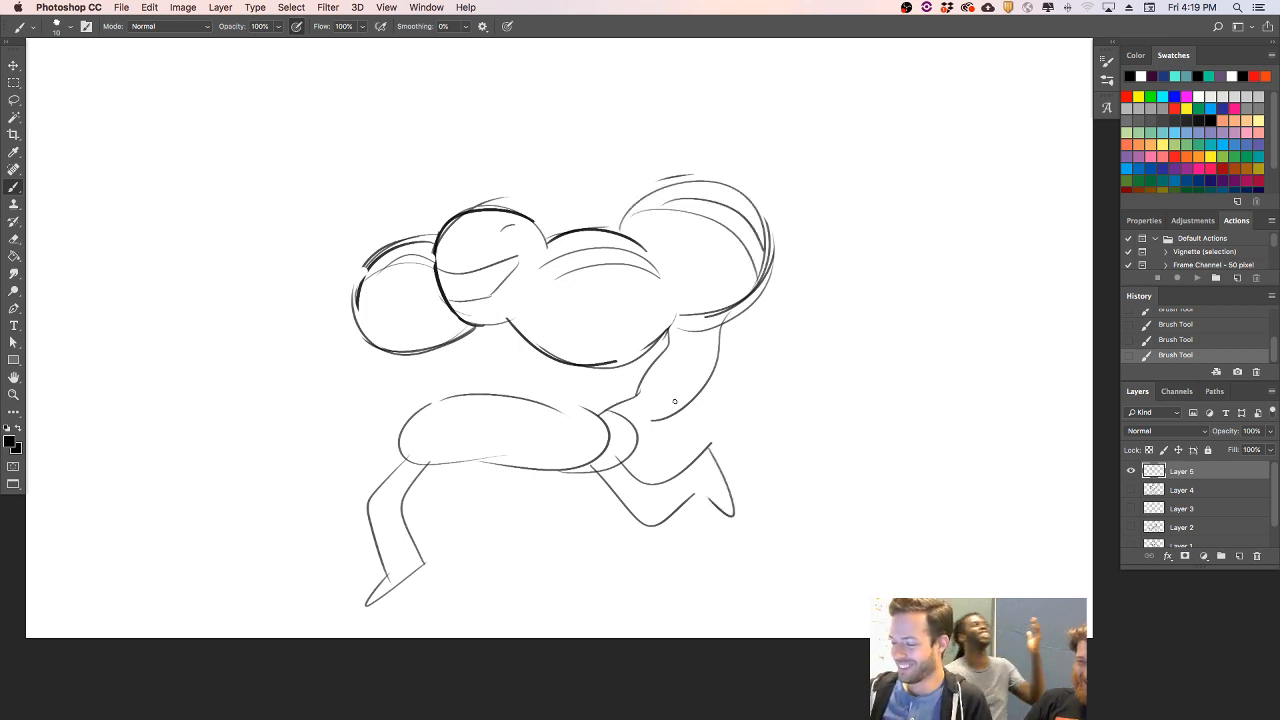
- Draw an arm down from the leftmost circle, ending in a large box with a small nozzle and dashes beyond it
{"action": "left_click_drag", "start_coordinate": [355, 327], "coordinate": [313, 413]}
{"action": "mouse_move", "coordinate": [389, 362]}
{"action": "left_mouse_down"}
{"action": "mouse_move", "coordinate": [359, 395]}
{"action": "mouse_move", "coordinate": [306, 403]}
{"action": "mouse_move", "coordinate": [197, 396]}
{"action": "left_mouse_up"}
{"action": "mouse_move", "coordinate": [310, 472]}
{"action": "left_mouse_down"}
{"action": "mouse_move", "coordinate": [191, 472]}
{"action": "mouse_move", "coordinate": [173, 400]}
{"action": "mouse_move", "coordinate": [153, 422]}
{"action": "mouse_move", "coordinate": [186, 428]}
{"action": "mouse_move", "coordinate": [104, 432]}
{"action": "left_mouse_up"}
{"action": "left_click_drag", "start_coordinate": [123, 428], "coordinate": [37, 427]}
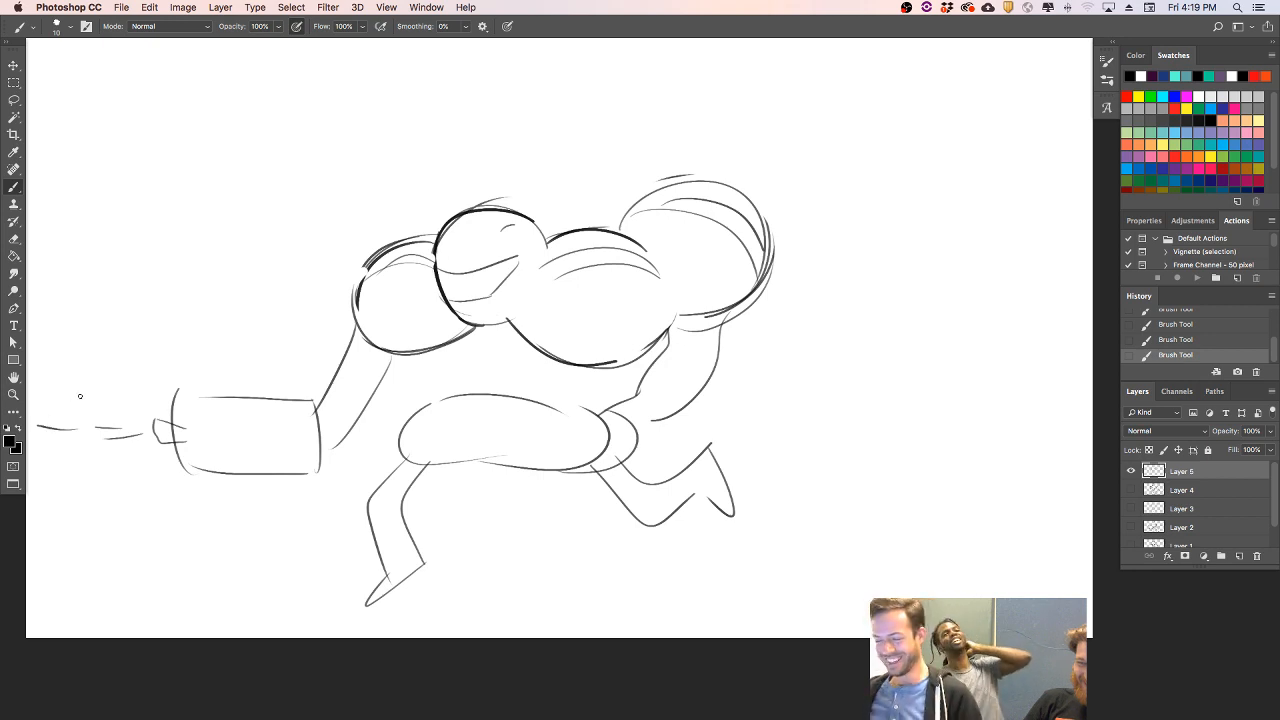
{"action": "left_click_drag", "start_coordinate": [455, 346], "coordinate": [555, 364]}
{"action": "left_click_drag", "start_coordinate": [483, 386], "coordinate": [502, 408]}
{"action": "left_click_drag", "start_coordinate": [565, 367], "coordinate": [588, 414]}
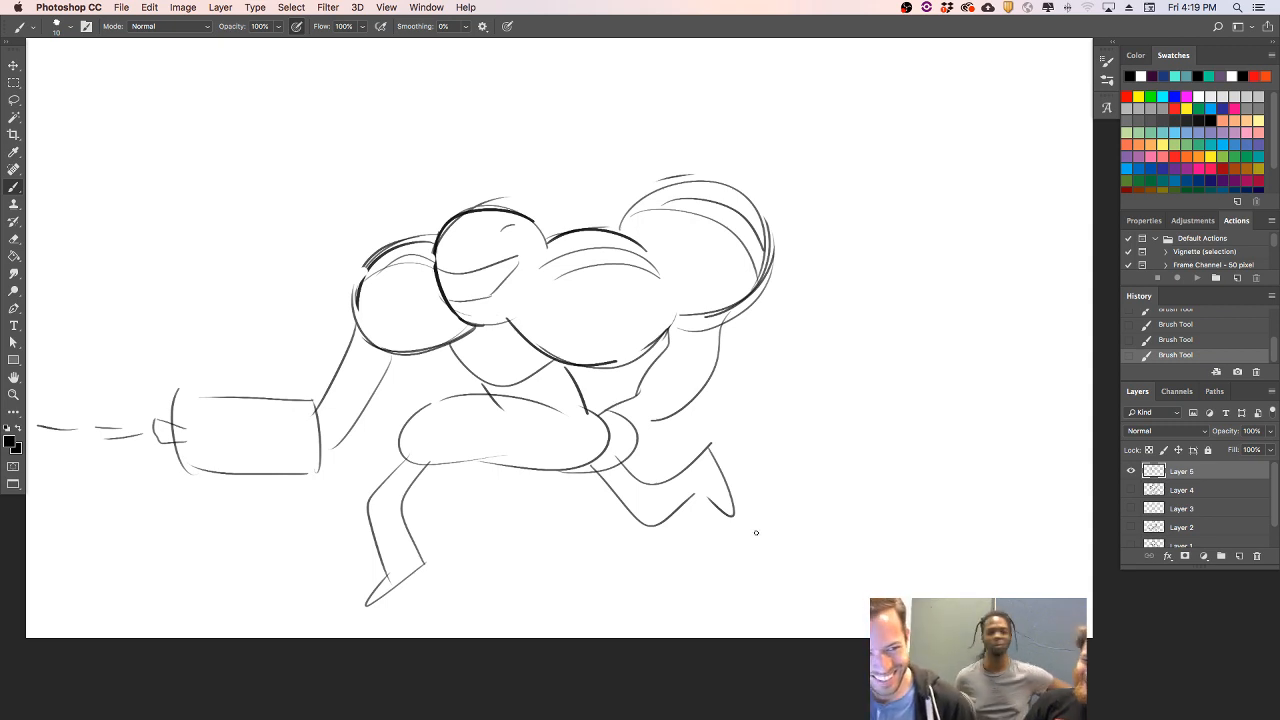
{"action": "key", "text": "super+z"}
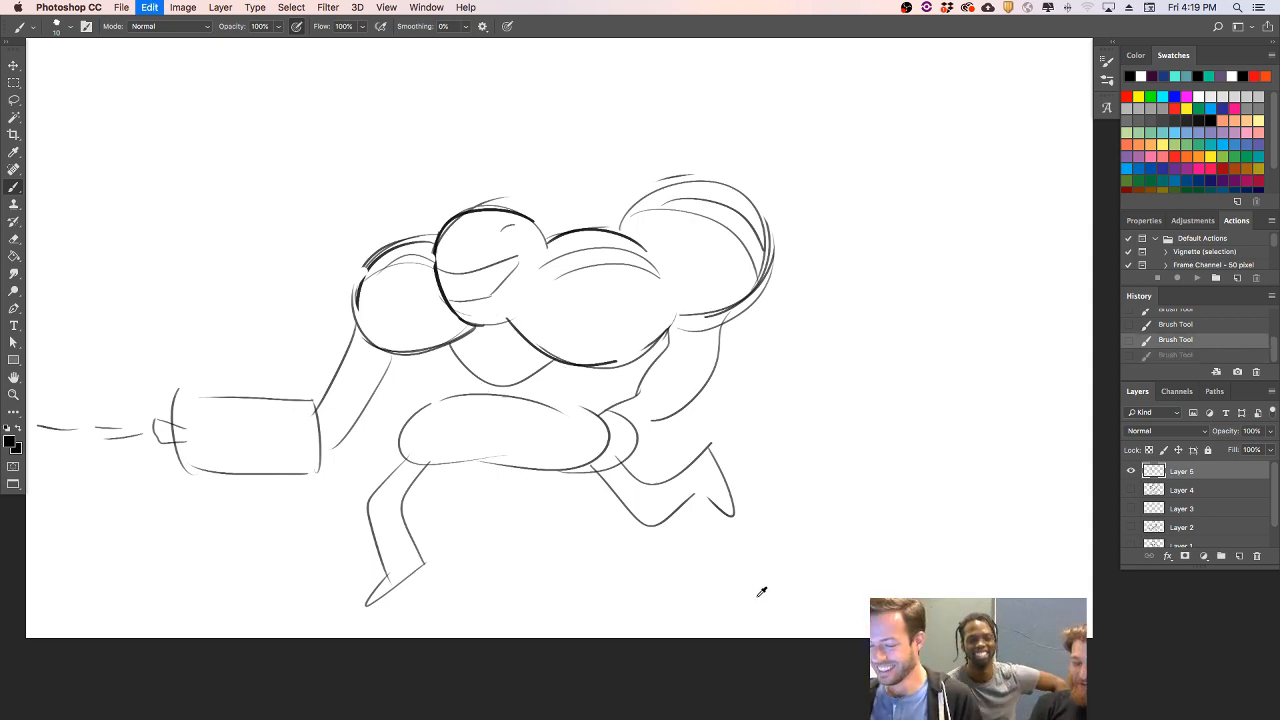
{"action": "key", "text": "super+z"}
{"action": "key", "text": "super+z"}
{"action": "key", "text": "super+z"}
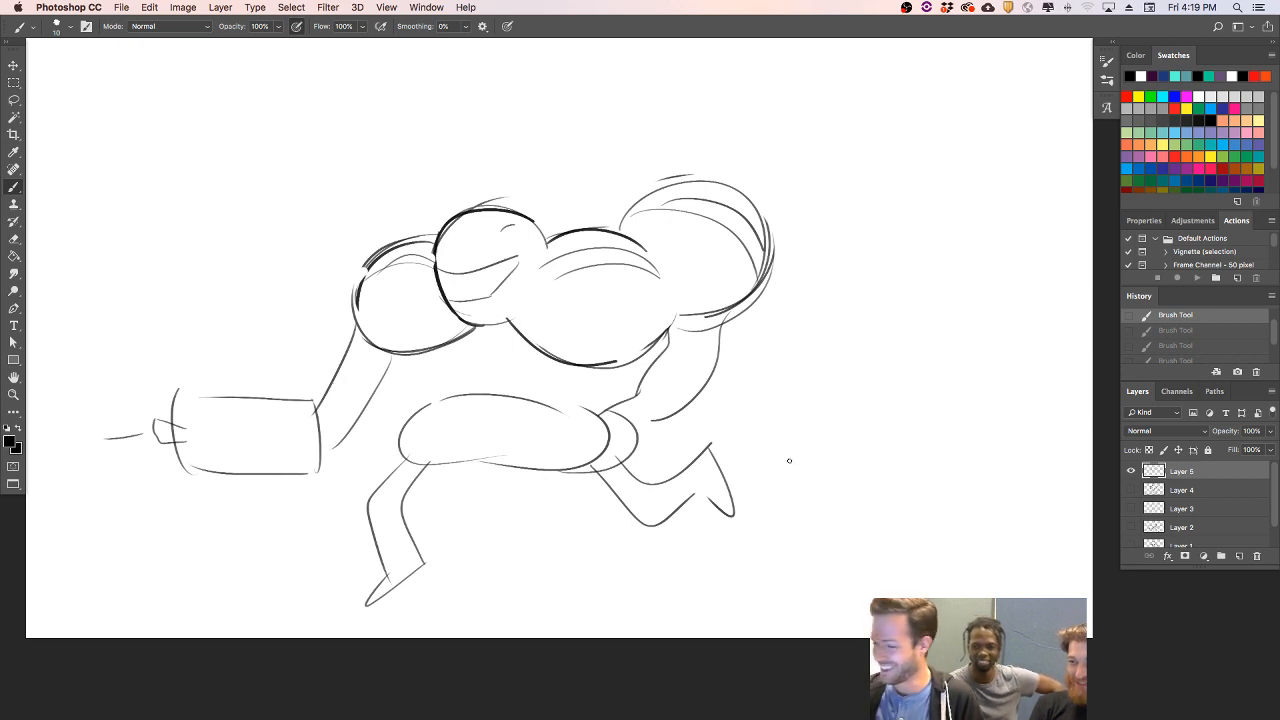
- Lasso the left arm, box and remaining dash, delete them, and deselect
{"action": "key", "text": "l"}
{"action": "mouse_move", "coordinate": [408, 368]}
{"action": "left_mouse_down"}
{"action": "mouse_move", "coordinate": [308, 307]}
{"action": "mouse_move", "coordinate": [81, 413]}
{"action": "mouse_move", "coordinate": [260, 501]}
{"action": "mouse_move", "coordinate": [388, 431]}
{"action": "mouse_move", "coordinate": [438, 380]}
{"action": "left_mouse_up"}
{"action": "key", "text": "Delete"}
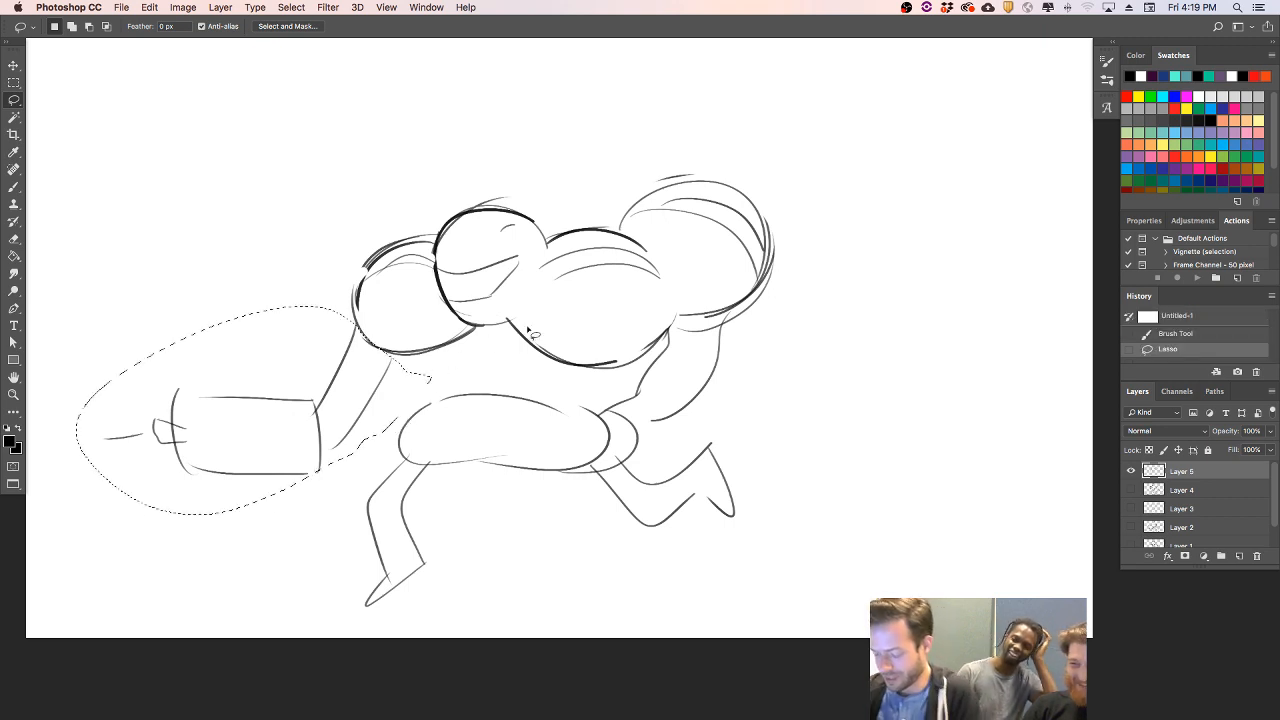
{"action": "key", "text": "super+d"}
- Erase the mouth lines, the contour lines inside the rounded shapes, and both legs
{"action": "key", "text": "e"}
{"action": "left_click_drag", "start_coordinate": [317, 483], "coordinate": [316, 472]}
{"action": "mouse_move", "coordinate": [455, 290]}
{"action": "left_mouse_down"}
{"action": "mouse_move", "coordinate": [487, 255]}
{"action": "mouse_move", "coordinate": [512, 272]}
{"action": "left_mouse_up"}
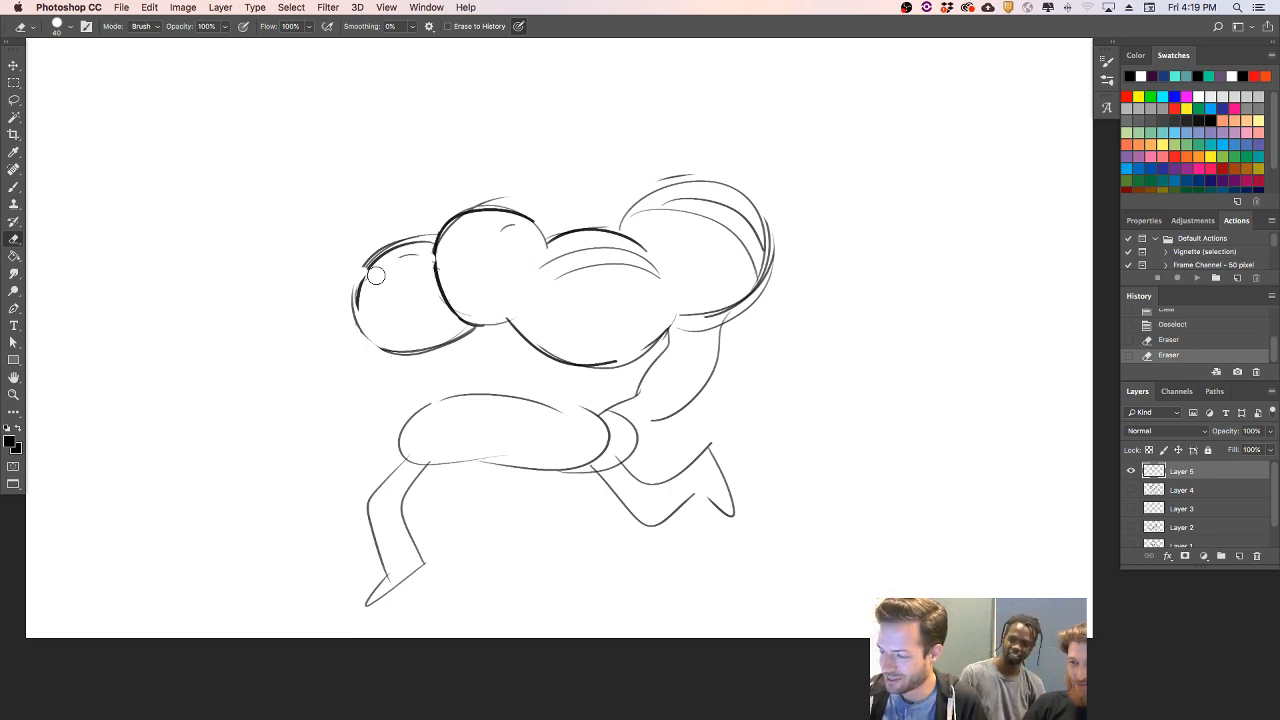
{"action": "mouse_move", "coordinate": [546, 277]}
{"action": "left_mouse_down"}
{"action": "mouse_move", "coordinate": [589, 269]}
{"action": "mouse_move", "coordinate": [553, 262]}
{"action": "mouse_move", "coordinate": [598, 251]}
{"action": "mouse_move", "coordinate": [645, 264]}
{"action": "mouse_move", "coordinate": [614, 266]}
{"action": "mouse_move", "coordinate": [653, 240]}
{"action": "mouse_move", "coordinate": [618, 246]}
{"action": "mouse_move", "coordinate": [648, 261]}
{"action": "mouse_move", "coordinate": [689, 240]}
{"action": "mouse_move", "coordinate": [655, 210]}
{"action": "mouse_move", "coordinate": [753, 263]}
{"action": "left_mouse_up"}
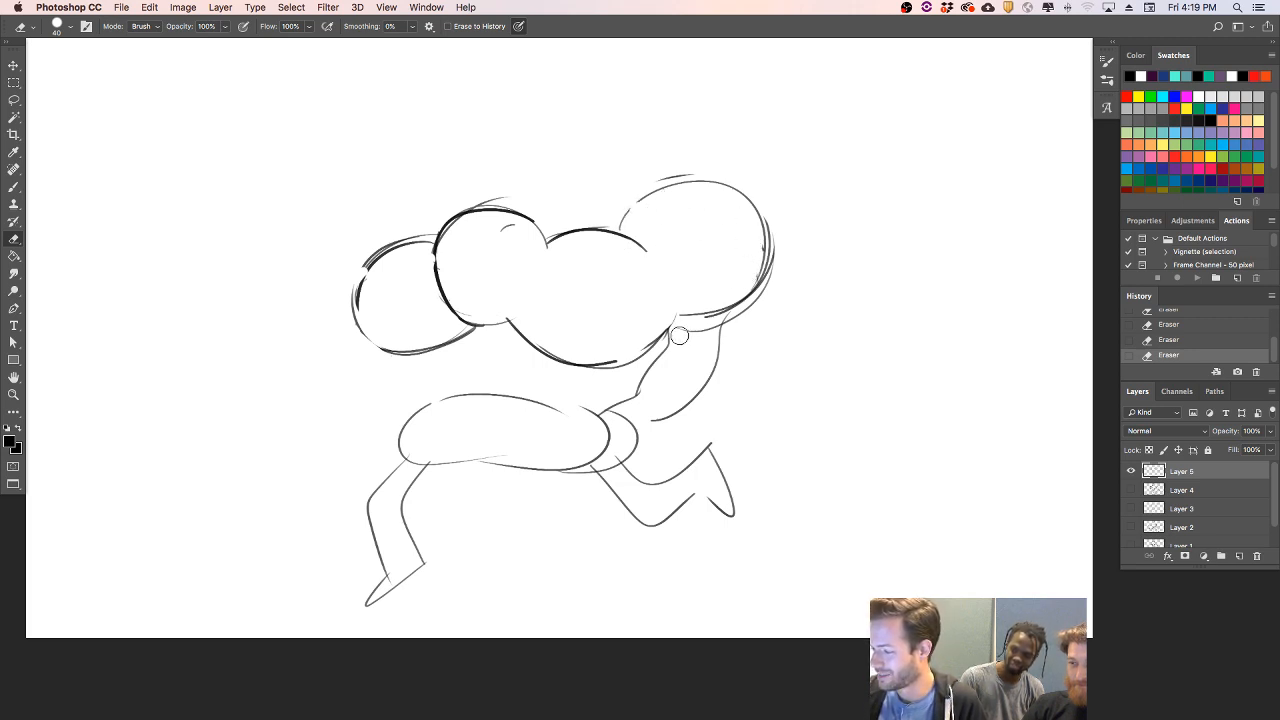
{"action": "mouse_move", "coordinate": [616, 433]}
{"action": "left_mouse_down"}
{"action": "mouse_move", "coordinate": [600, 455]}
{"action": "mouse_move", "coordinate": [640, 448]}
{"action": "left_mouse_up"}
{"action": "mouse_move", "coordinate": [412, 473]}
{"action": "left_mouse_down"}
{"action": "mouse_move", "coordinate": [420, 570]}
{"action": "mouse_move", "coordinate": [360, 605]}
{"action": "mouse_move", "coordinate": [382, 578]}
{"action": "mouse_move", "coordinate": [386, 466]}
{"action": "mouse_move", "coordinate": [392, 546]}
{"action": "mouse_move", "coordinate": [438, 459]}
{"action": "left_mouse_up"}
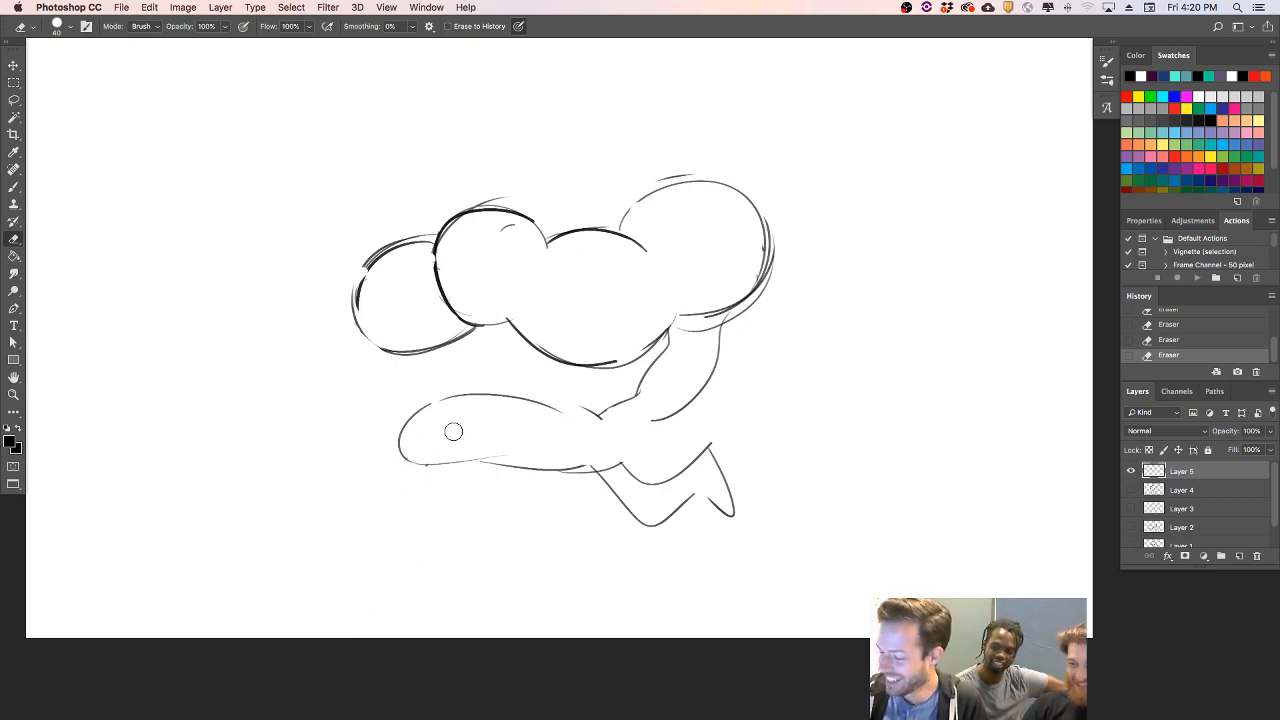
{"action": "mouse_move", "coordinate": [601, 461]}
{"action": "left_mouse_down"}
{"action": "mouse_move", "coordinate": [666, 514]}
{"action": "mouse_move", "coordinate": [712, 509]}
{"action": "mouse_move", "coordinate": [726, 437]}
{"action": "mouse_move", "coordinate": [694, 457]}
{"action": "mouse_move", "coordinate": [726, 489]}
{"action": "mouse_move", "coordinate": [716, 498]}
{"action": "left_mouse_up"}
- Draw a thick curve closing the right end of the lower body and erase most of the rightmost circle
{"action": "key", "text": "b"}
{"action": "left_click_drag", "start_coordinate": [650, 423], "coordinate": [575, 470]}
{"action": "mouse_move", "coordinate": [652, 420]}
{"action": "left_mouse_down"}
{"action": "mouse_move", "coordinate": [650, 434]}
{"action": "mouse_move", "coordinate": [562, 470]}
{"action": "left_mouse_up"}
{"action": "key", "text": "e"}
{"action": "mouse_move", "coordinate": [630, 205]}
{"action": "left_mouse_down"}
{"action": "mouse_move", "coordinate": [770, 243]}
{"action": "mouse_move", "coordinate": [713, 283]}
{"action": "mouse_move", "coordinate": [726, 270]}
{"action": "left_mouse_up"}
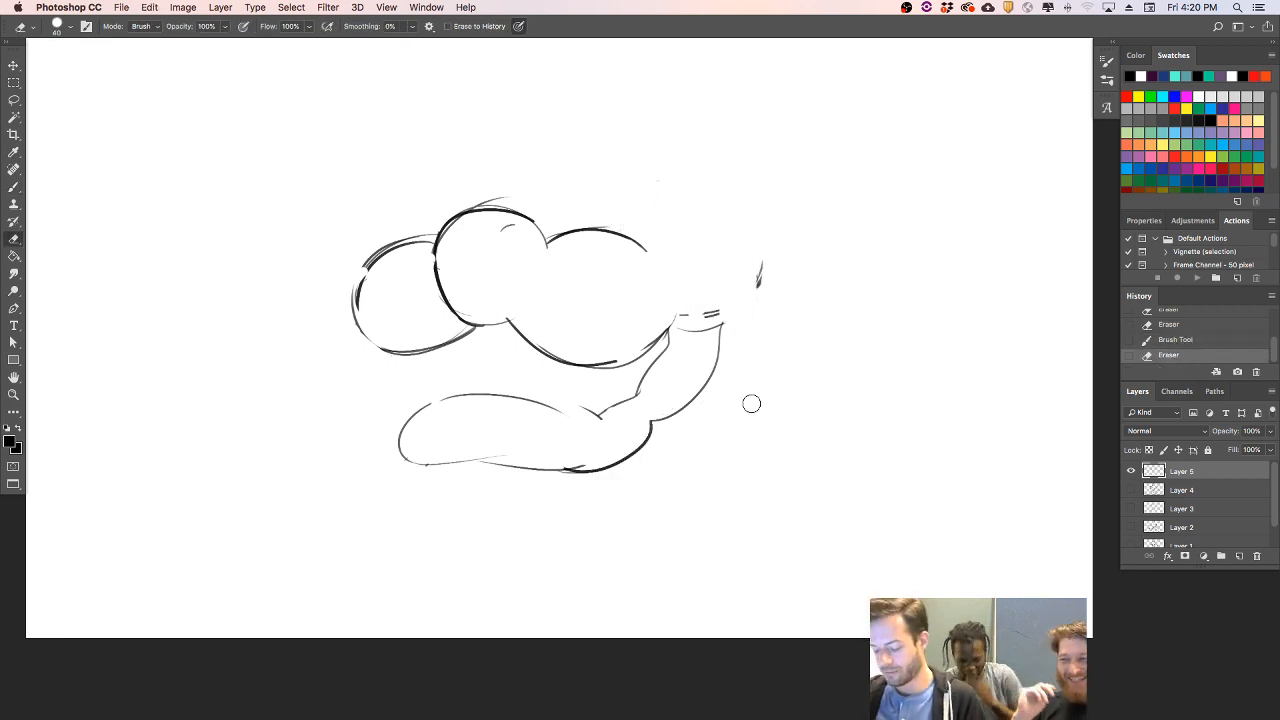
- Clear the whole rough sketch from the layer by lassoing and deleting its lower and upper parts
{"action": "key", "text": "l"}
{"action": "mouse_move", "coordinate": [570, 518]}
{"action": "left_mouse_down"}
{"action": "mouse_move", "coordinate": [383, 405]}
{"action": "mouse_move", "coordinate": [605, 378]}
{"action": "mouse_move", "coordinate": [660, 348]}
{"action": "mouse_move", "coordinate": [771, 334]}
{"action": "mouse_move", "coordinate": [735, 482]}
{"action": "left_mouse_up"}
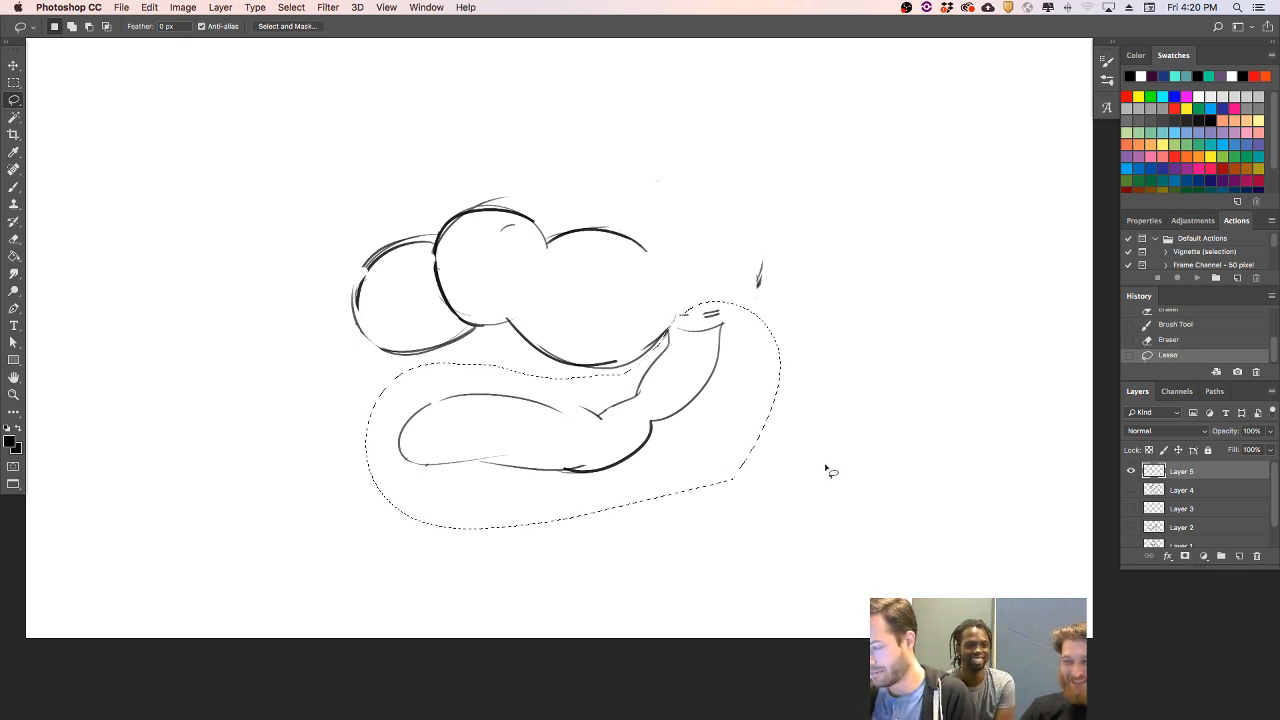
{"action": "key", "text": "BackSpace"}
{"action": "key", "text": "super+d"}
{"action": "left_click_drag", "start_coordinate": [300, 294], "coordinate": [806, 418]}
{"action": "key", "text": "BackSpace"}
{"action": "key", "text": "BackSpace"}
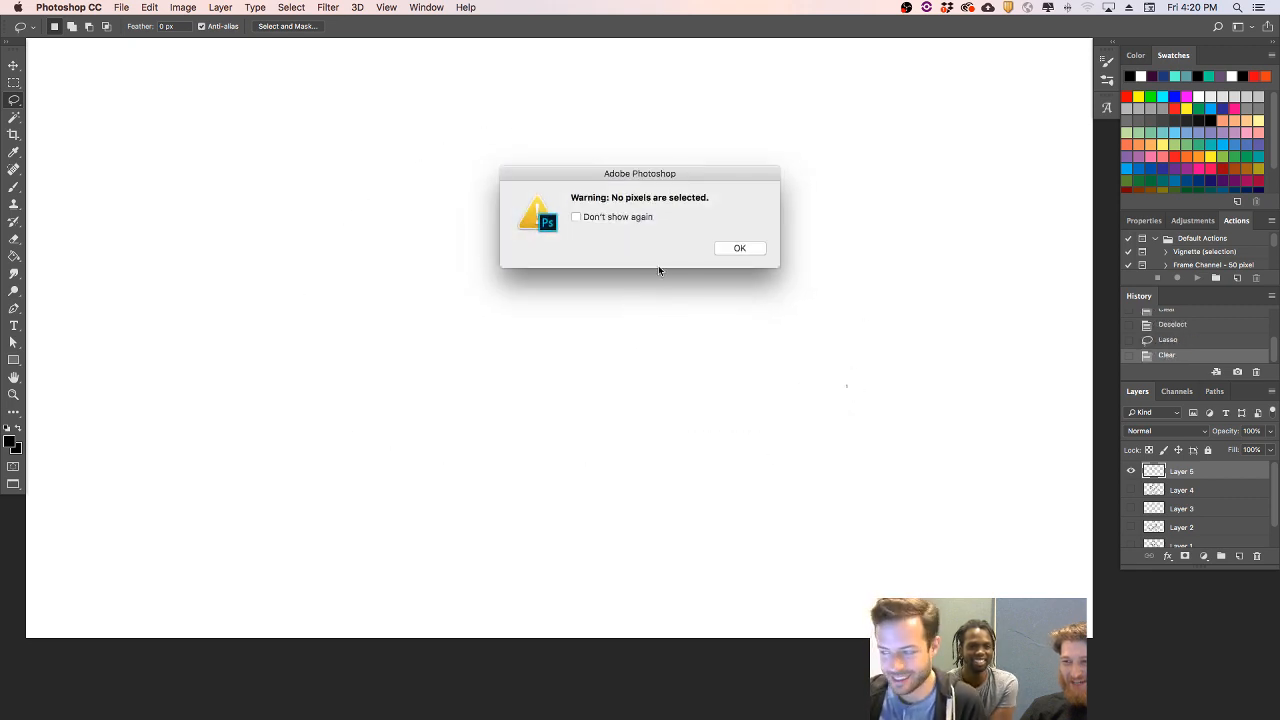
{"action": "left_click", "coordinate": [759, 250]}
- Draw the head's curved left outline near the upper centre of the canvas, with a small arc inside it
{"action": "key", "text": "b"}
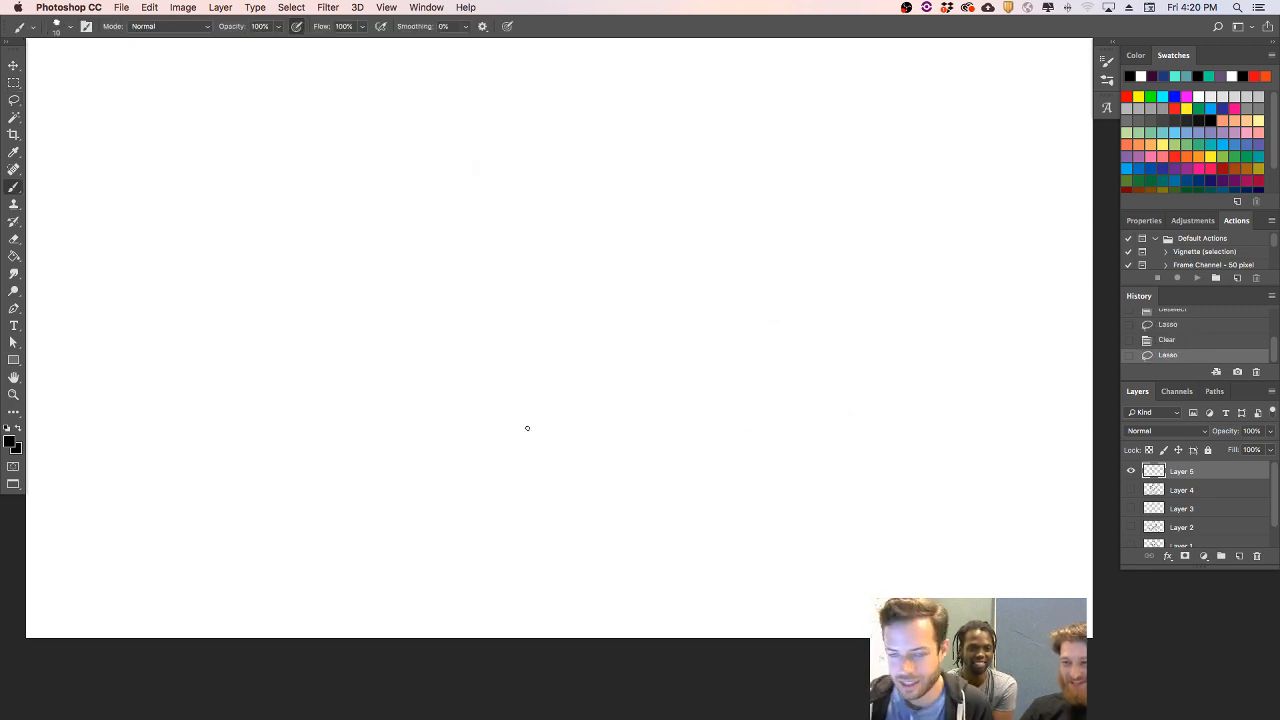
{"action": "mouse_move", "coordinate": [516, 354]}
{"action": "left_mouse_down"}
{"action": "mouse_move", "coordinate": [551, 254]}
{"action": "mouse_move", "coordinate": [574, 249]}
{"action": "mouse_move", "coordinate": [580, 270]}
{"action": "left_mouse_up"}
{"action": "key", "text": "super+z"}
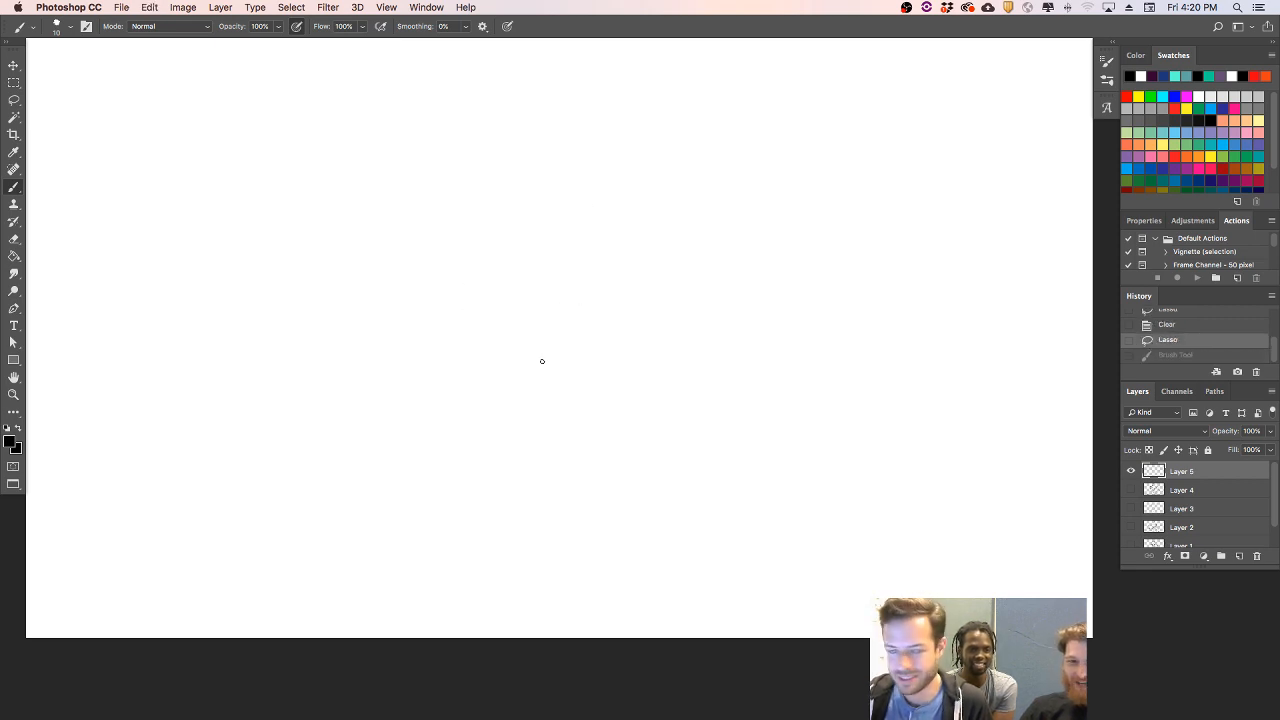
{"action": "left_click_drag", "start_coordinate": [556, 371], "coordinate": [604, 244]}
{"action": "key", "text": "super+z"}
{"action": "left_click_drag", "start_coordinate": [516, 316], "coordinate": [544, 251]}
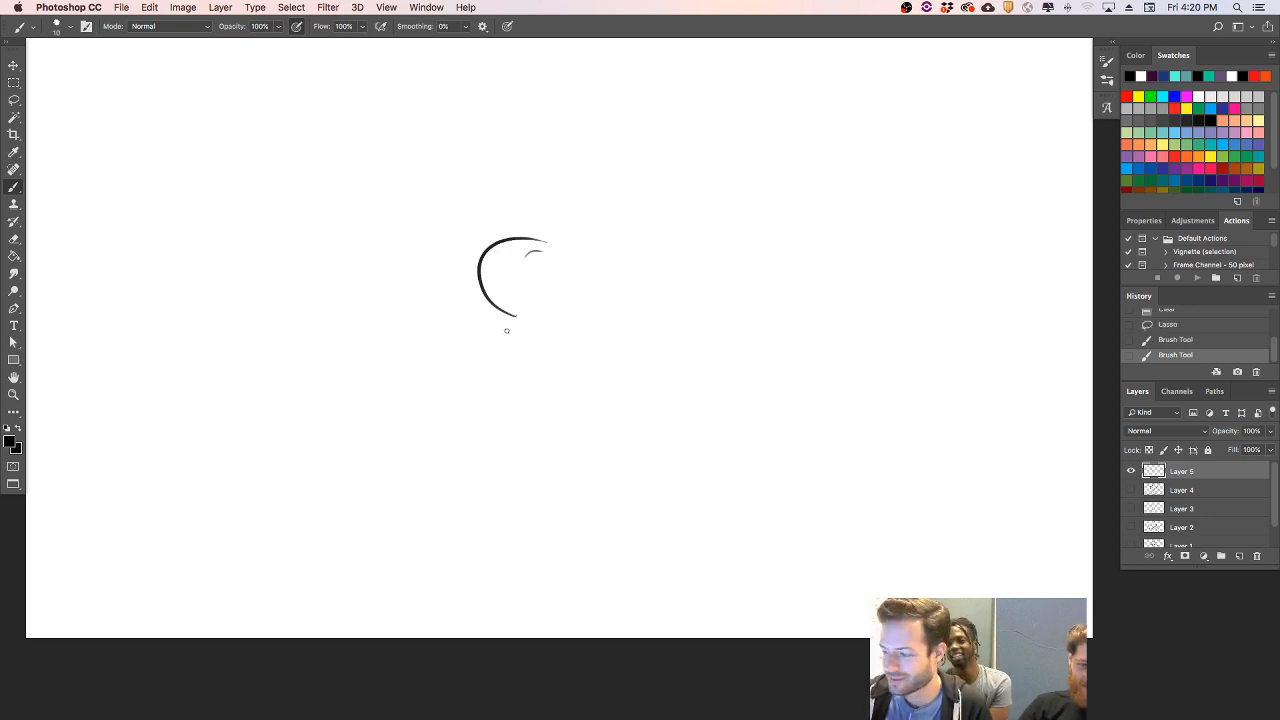
- Draw a rounded shoulder outline tucked behind the left side of the head
{"action": "left_click_drag", "start_coordinate": [473, 262], "coordinate": [496, 336]}
{"action": "key", "text": "super+z"}
{"action": "left_click_drag", "start_coordinate": [471, 262], "coordinate": [500, 336]}
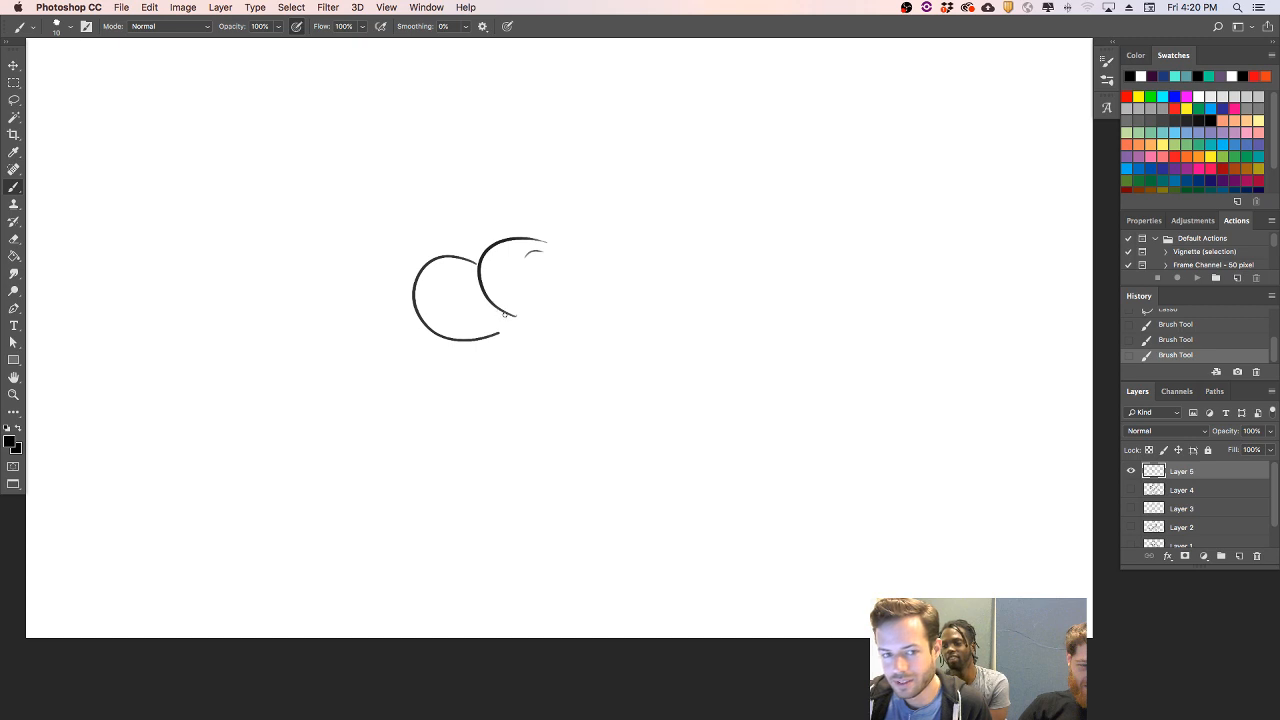
- Draw the chin and the wide chest beside the head, with a curved lower edge and an arched top edge
{"action": "mouse_move", "coordinate": [535, 318]}
{"action": "left_mouse_down"}
{"action": "mouse_move", "coordinate": [588, 338]}
{"action": "mouse_move", "coordinate": [680, 288]}
{"action": "left_mouse_up"}
{"action": "left_click_drag", "start_coordinate": [570, 251], "coordinate": [682, 266]}
{"action": "key", "text": "ctrl+z"}
{"action": "left_click_drag", "start_coordinate": [563, 262], "coordinate": [682, 268]}
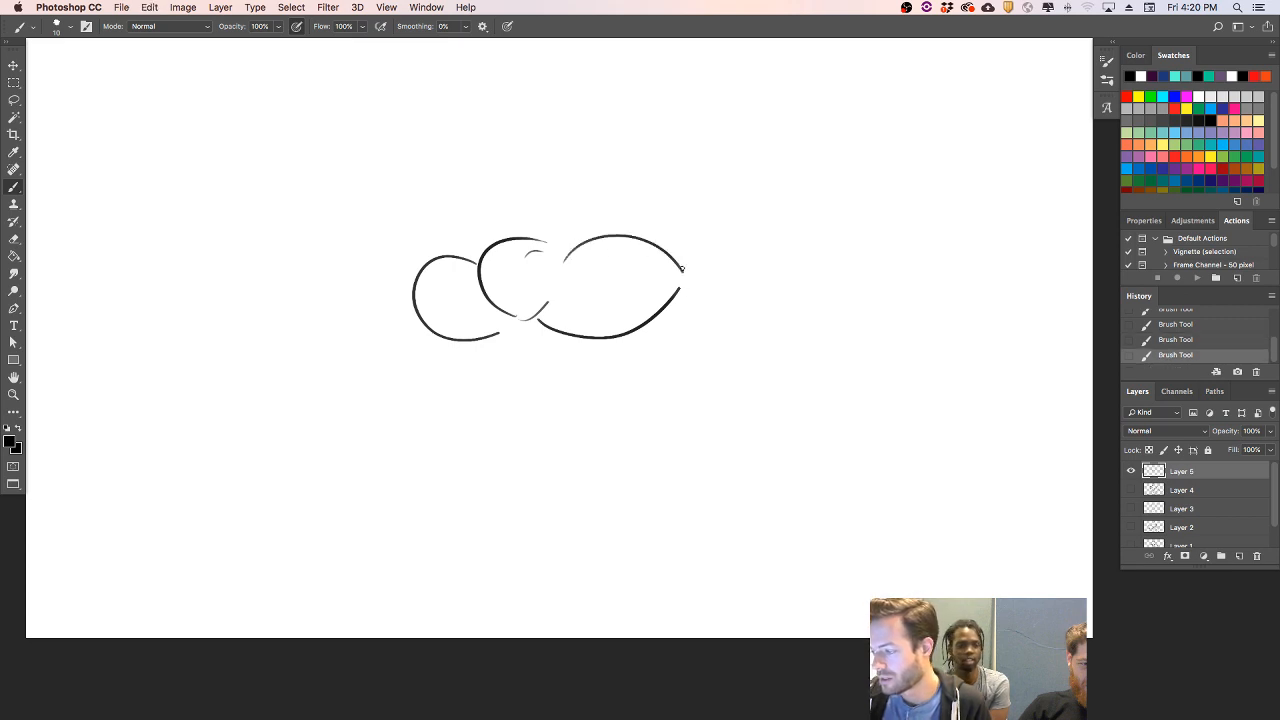
- Draw a large sweeping arc from the chest's upper right end, curving outward and down for the right shoulder and arm
{"action": "mouse_move", "coordinate": [669, 257]}
{"action": "left_mouse_down"}
{"action": "mouse_move", "coordinate": [689, 236]}
{"action": "mouse_move", "coordinate": [772, 326]}
{"action": "left_mouse_up"}
{"action": "key", "text": "ctrl+z"}
{"action": "mouse_move", "coordinate": [674, 268]}
{"action": "left_mouse_down"}
{"action": "mouse_move", "coordinate": [751, 346]}
{"action": "mouse_move", "coordinate": [725, 358]}
{"action": "left_mouse_up"}
{"action": "key", "text": "ctrl+z"}
{"action": "mouse_move", "coordinate": [670, 258]}
{"action": "left_mouse_down"}
{"action": "mouse_move", "coordinate": [783, 349]}
{"action": "mouse_move", "coordinate": [730, 396]}
{"action": "left_mouse_up"}
{"action": "key", "text": "super+z"}
{"action": "left_click_drag", "start_coordinate": [674, 266], "coordinate": [730, 407]}
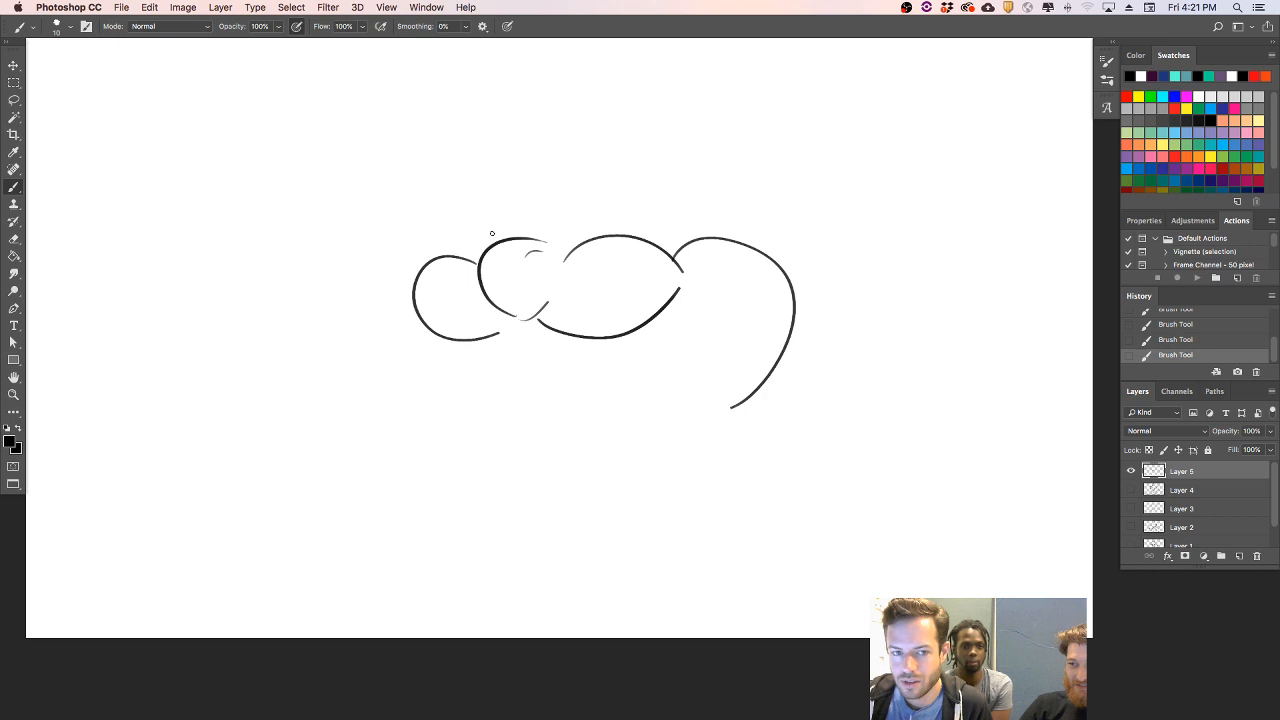
- Draw a large dome over the rounded shapes for the skull, erase the sweeping right arc, and bridge the gap near the dome's upper left
{"action": "mouse_move", "coordinate": [468, 257]}
{"action": "left_mouse_down"}
{"action": "mouse_move", "coordinate": [636, 160]}
{"action": "mouse_move", "coordinate": [708, 240]}
{"action": "left_mouse_up"}
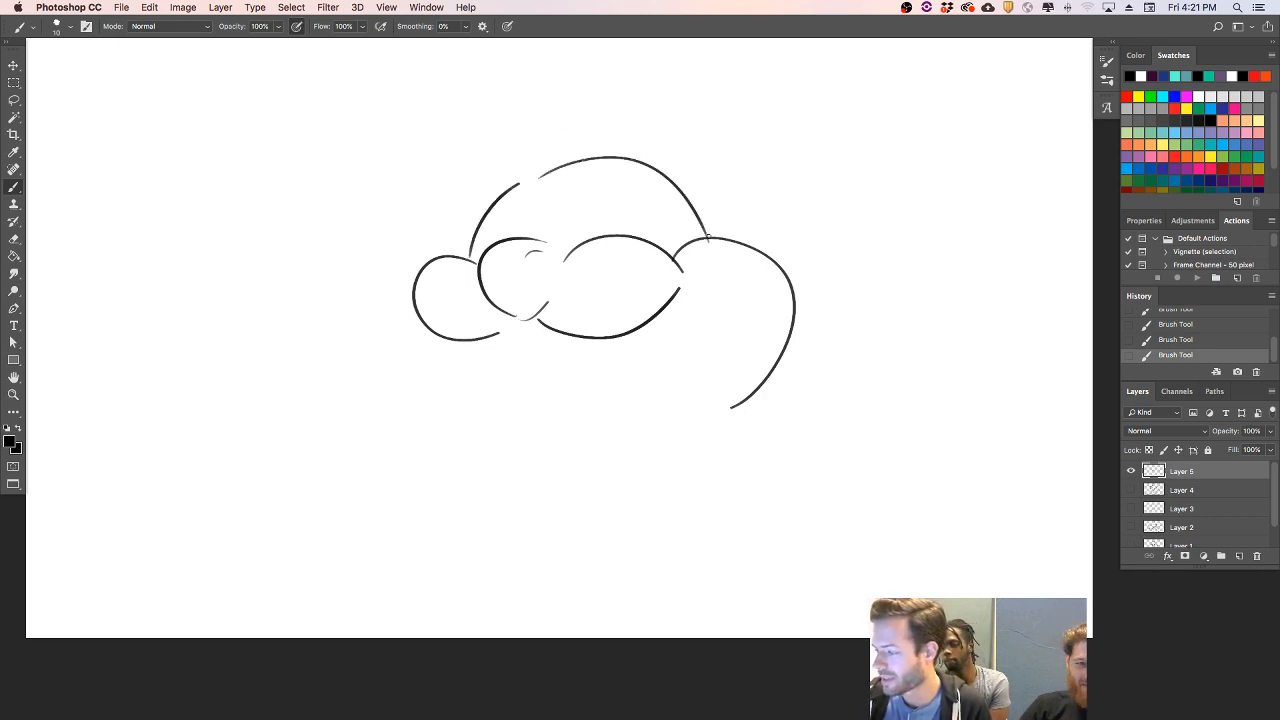
{"action": "key", "text": "super+z"}
{"action": "mouse_move", "coordinate": [528, 182]}
{"action": "left_mouse_down"}
{"action": "mouse_move", "coordinate": [722, 228]}
{"action": "mouse_move", "coordinate": [760, 255]}
{"action": "mouse_move", "coordinate": [778, 377]}
{"action": "mouse_move", "coordinate": [708, 409]}
{"action": "mouse_move", "coordinate": [820, 327]}
{"action": "mouse_move", "coordinate": [794, 303]}
{"action": "left_mouse_up"}
{"action": "key", "text": "e"}
{"action": "key", "text": "b"}
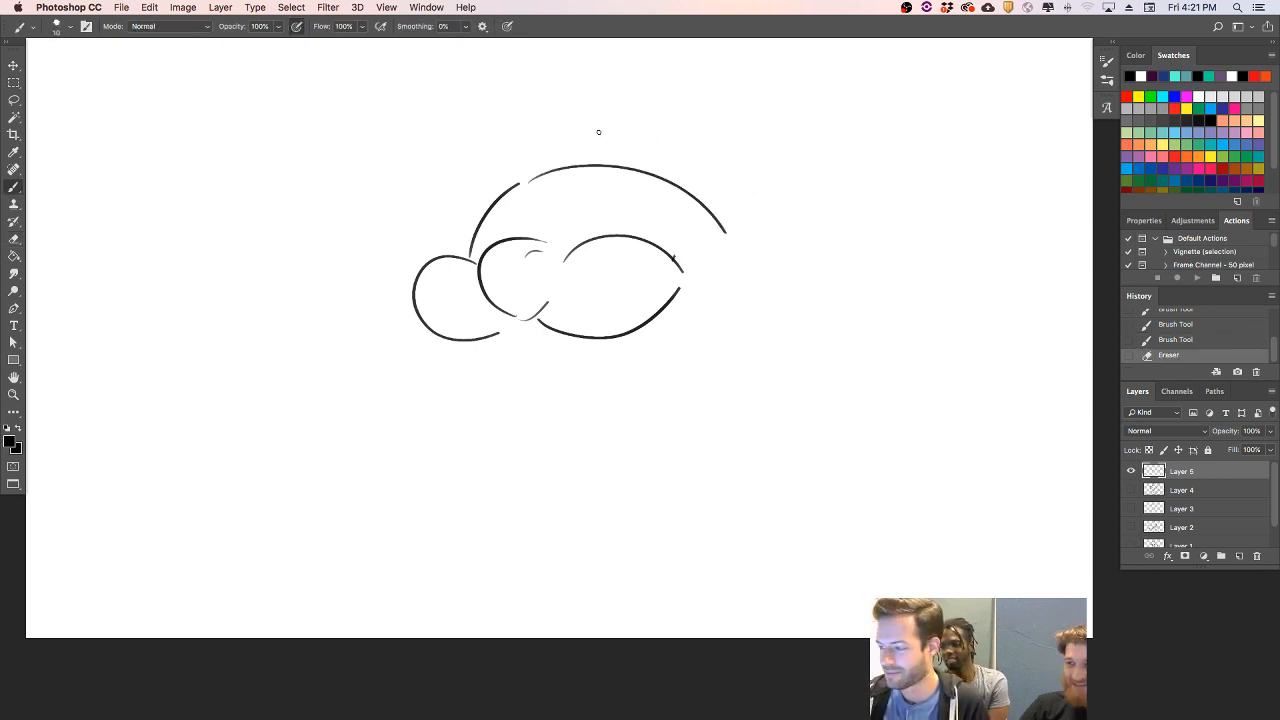
{"action": "left_click_drag", "start_coordinate": [518, 186], "coordinate": [564, 169]}
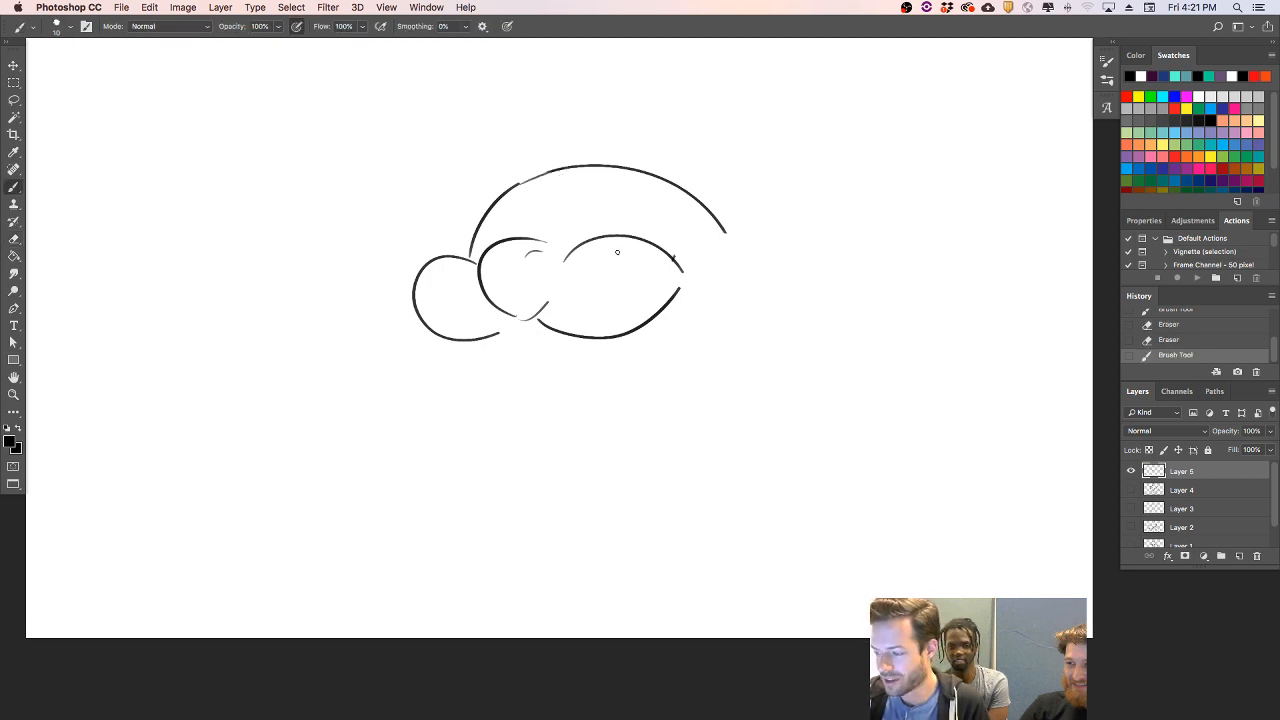
- Add a small pointed fang under the left lobe and another under the central muzzle, and erase the stray line at the muzzle's right end
{"action": "left_click_drag", "start_coordinate": [474, 343], "coordinate": [497, 333]}
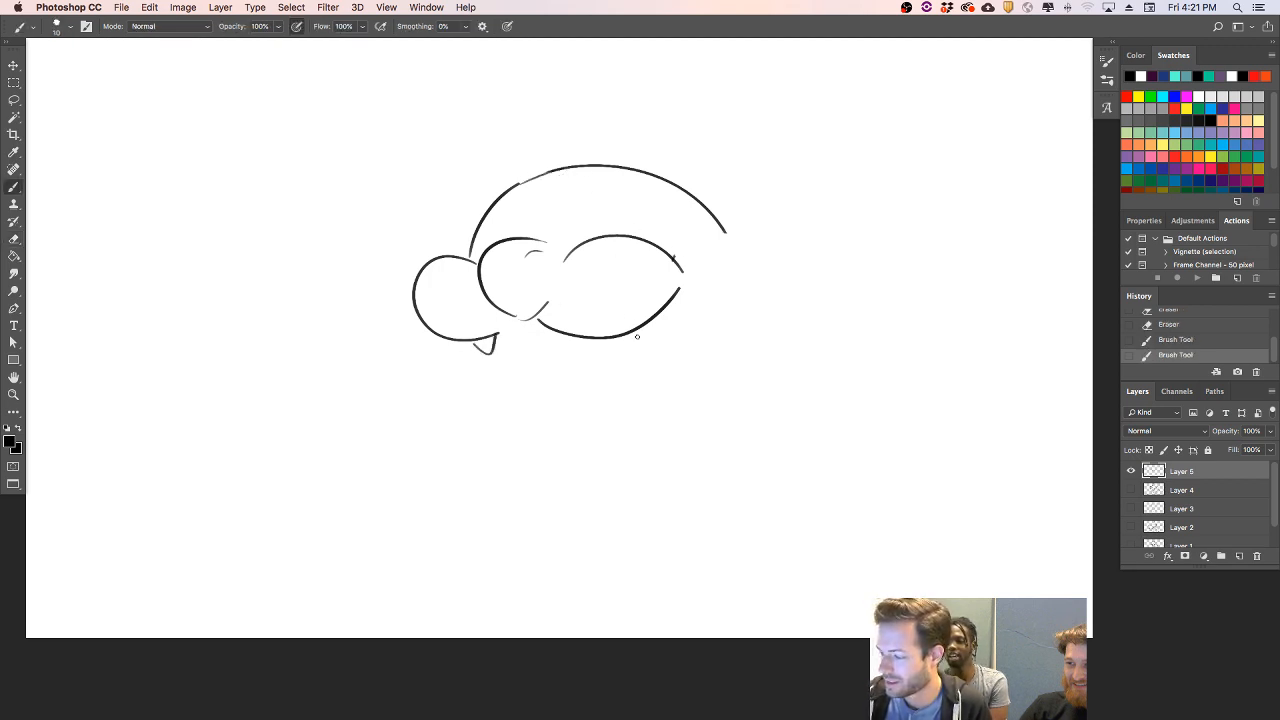
{"action": "left_click_drag", "start_coordinate": [598, 340], "coordinate": [626, 330]}
{"action": "key", "text": "e"}
{"action": "left_click_drag", "start_coordinate": [683, 251], "coordinate": [691, 246]}
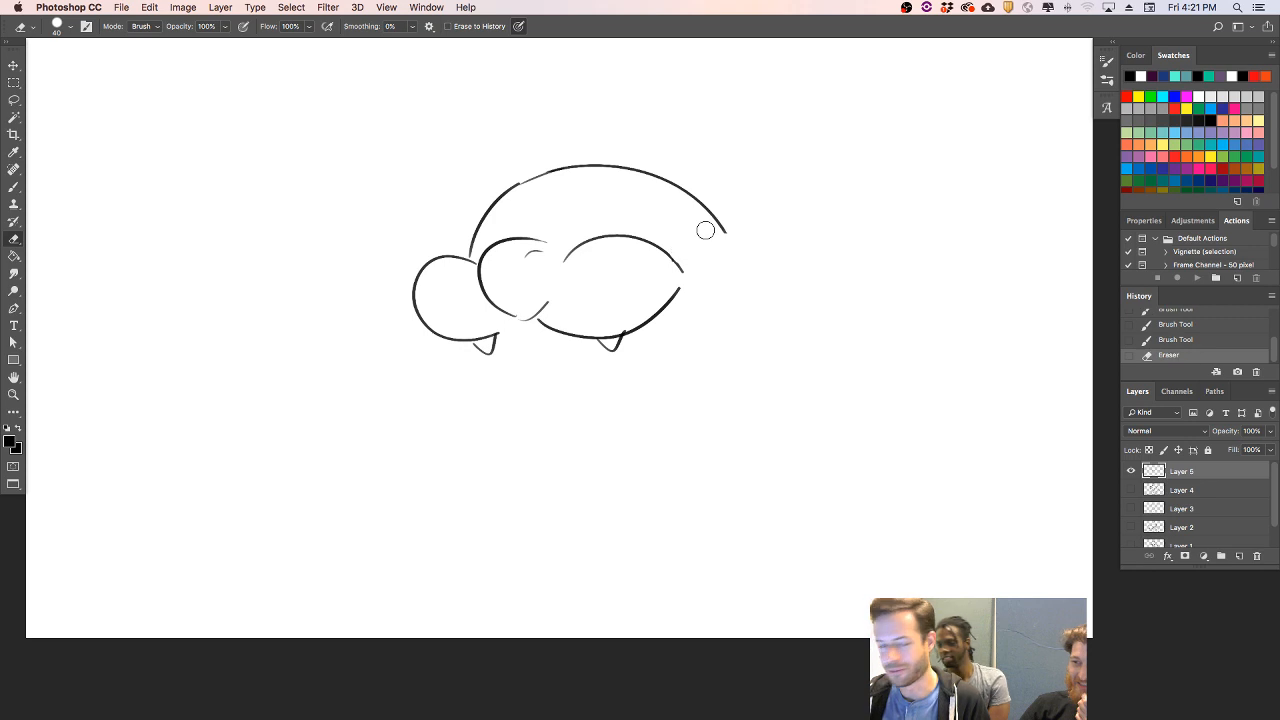
{"action": "key", "text": "b"}
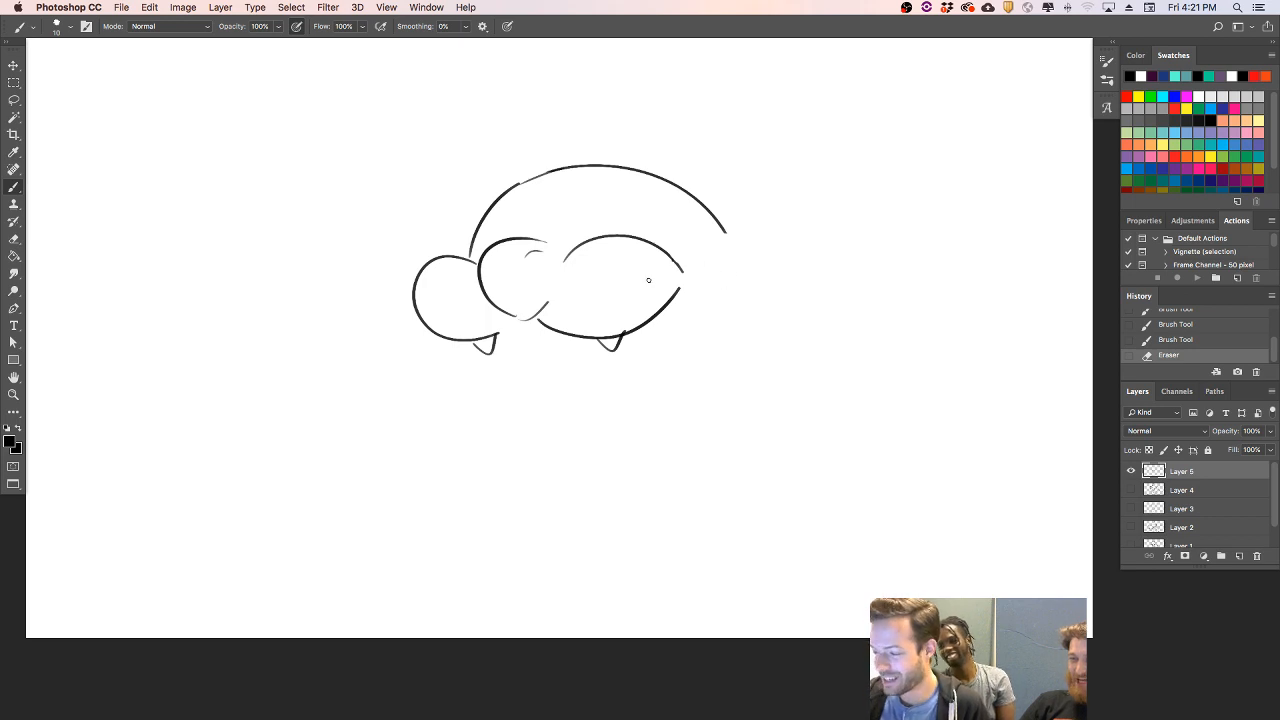
{"action": "key", "text": "e"}
{"action": "left_click_drag", "start_coordinate": [511, 308], "coordinate": [560, 254]}
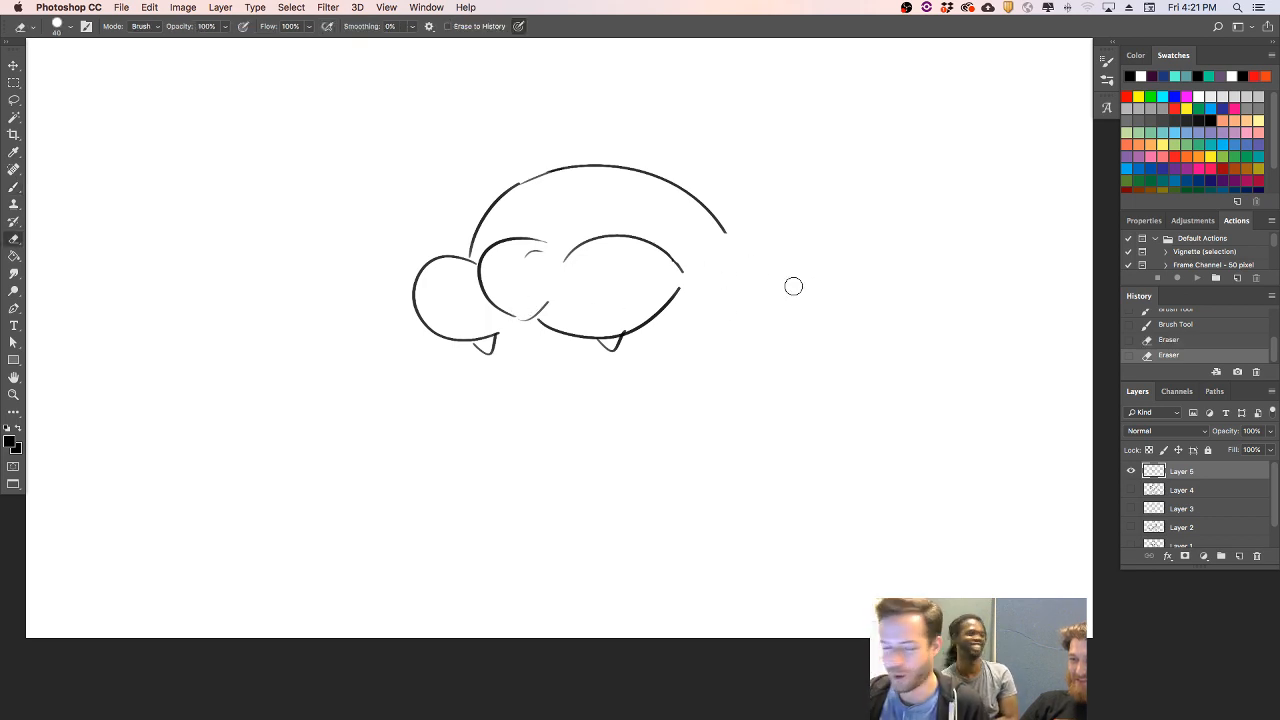
{"action": "key", "text": "b"}
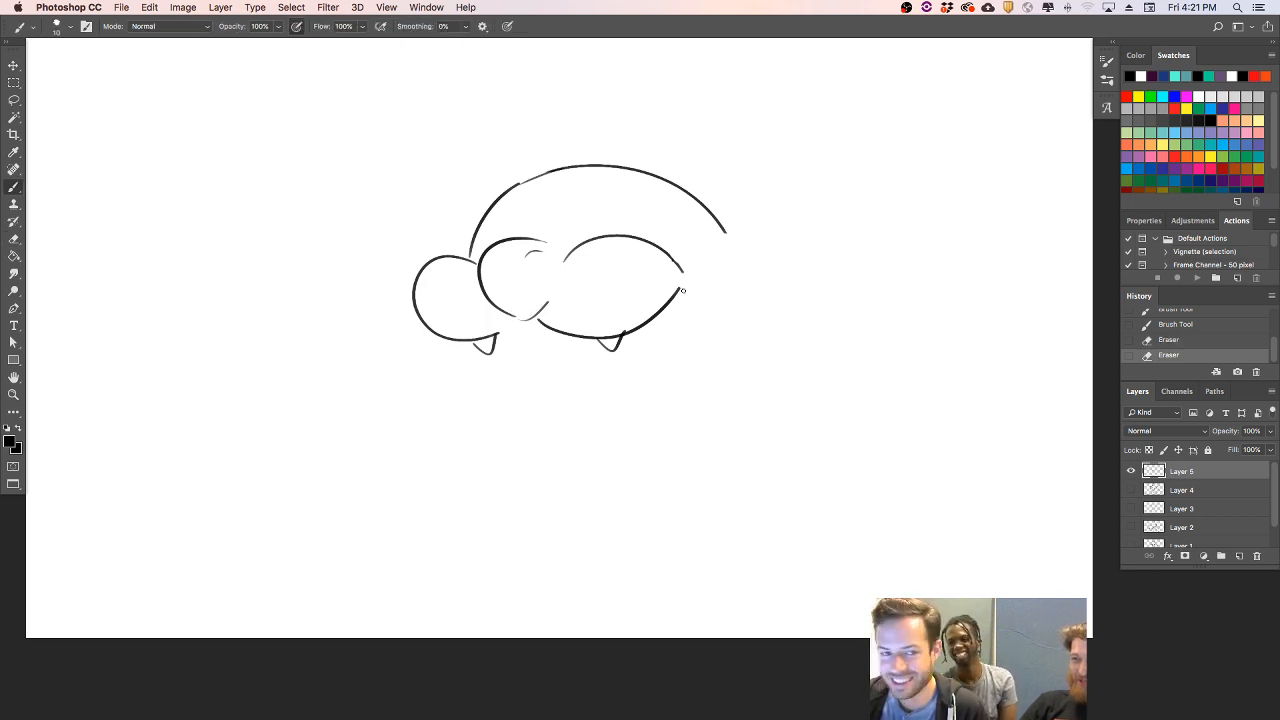
- Draw a bulging right cheek from the muzzle's end, with a curled mouth corner inside and the outer edge curving down toward the jaw
{"action": "mouse_move", "coordinate": [679, 292]}
{"action": "left_mouse_down"}
{"action": "mouse_move", "coordinate": [713, 283]}
{"action": "mouse_move", "coordinate": [776, 302]}
{"action": "left_mouse_up"}
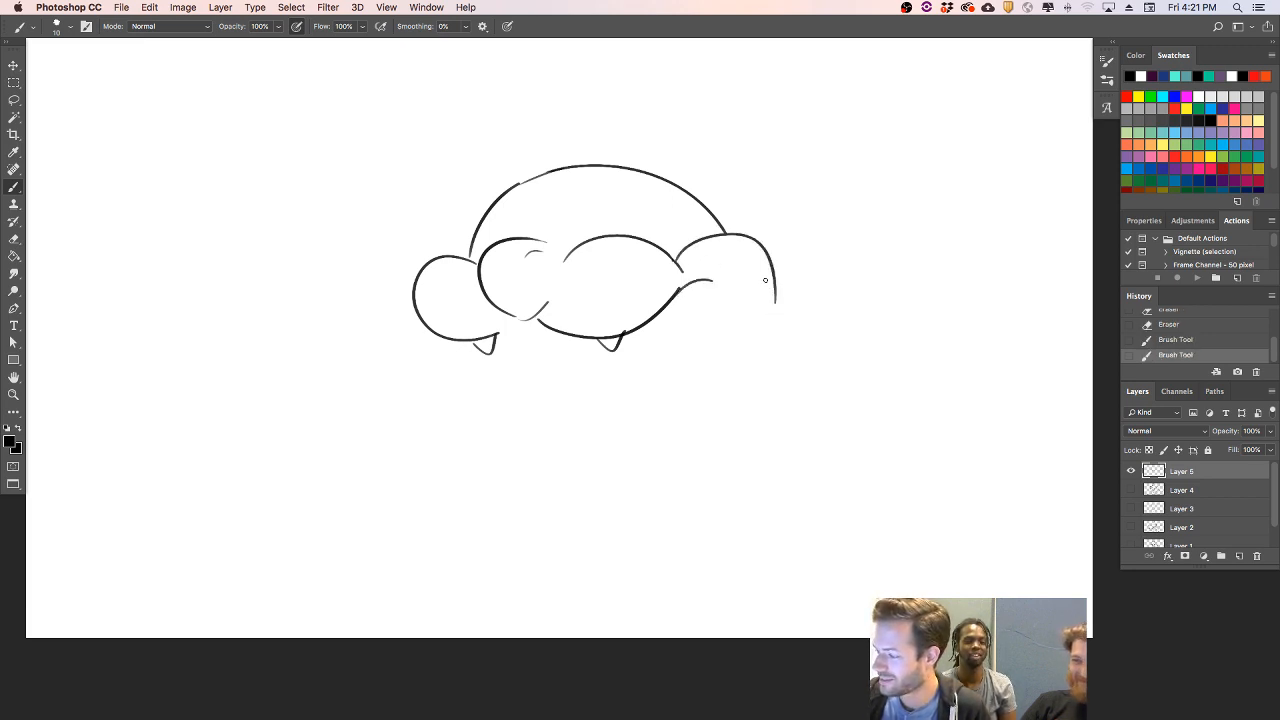
{"action": "left_click_drag", "start_coordinate": [764, 259], "coordinate": [748, 342]}
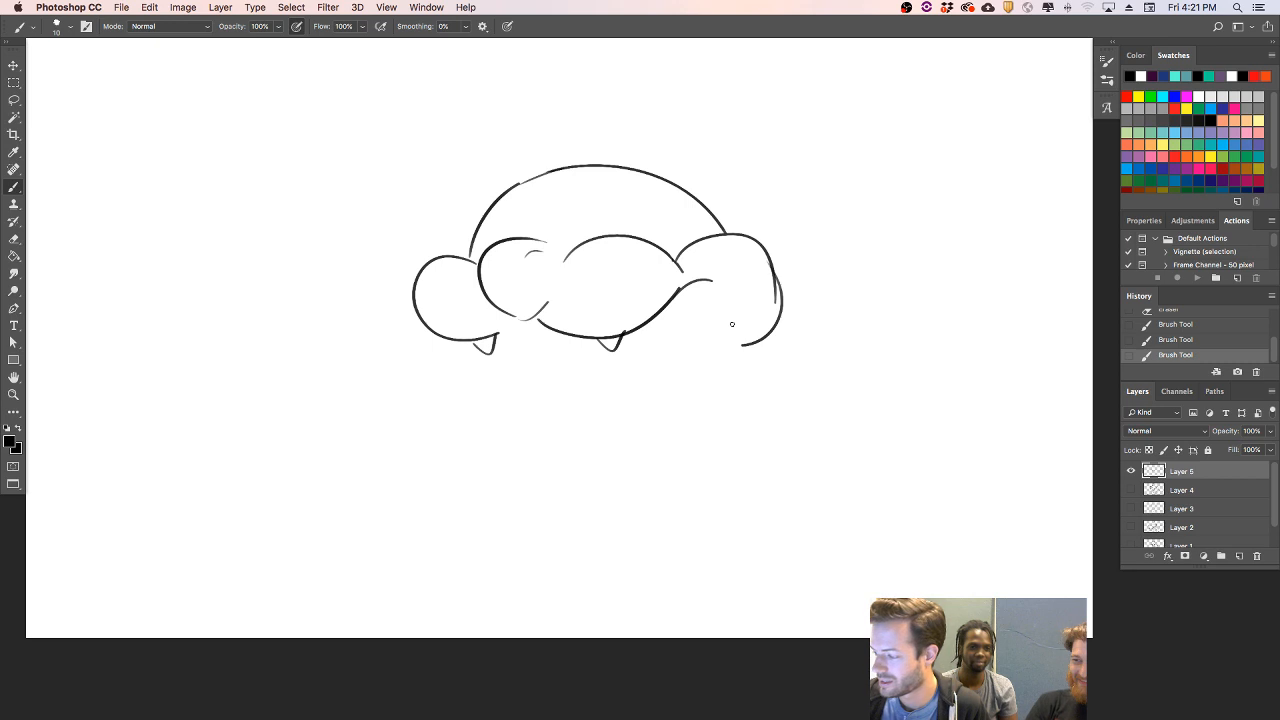
{"action": "key", "text": "super+z"}
{"action": "left_click_drag", "start_coordinate": [770, 265], "coordinate": [750, 345]}
{"action": "key", "text": "super+z"}
{"action": "mouse_move", "coordinate": [774, 283]}
{"action": "left_mouse_down"}
{"action": "mouse_move", "coordinate": [740, 372]}
{"action": "mouse_move", "coordinate": [697, 393]}
{"action": "left_mouse_up"}
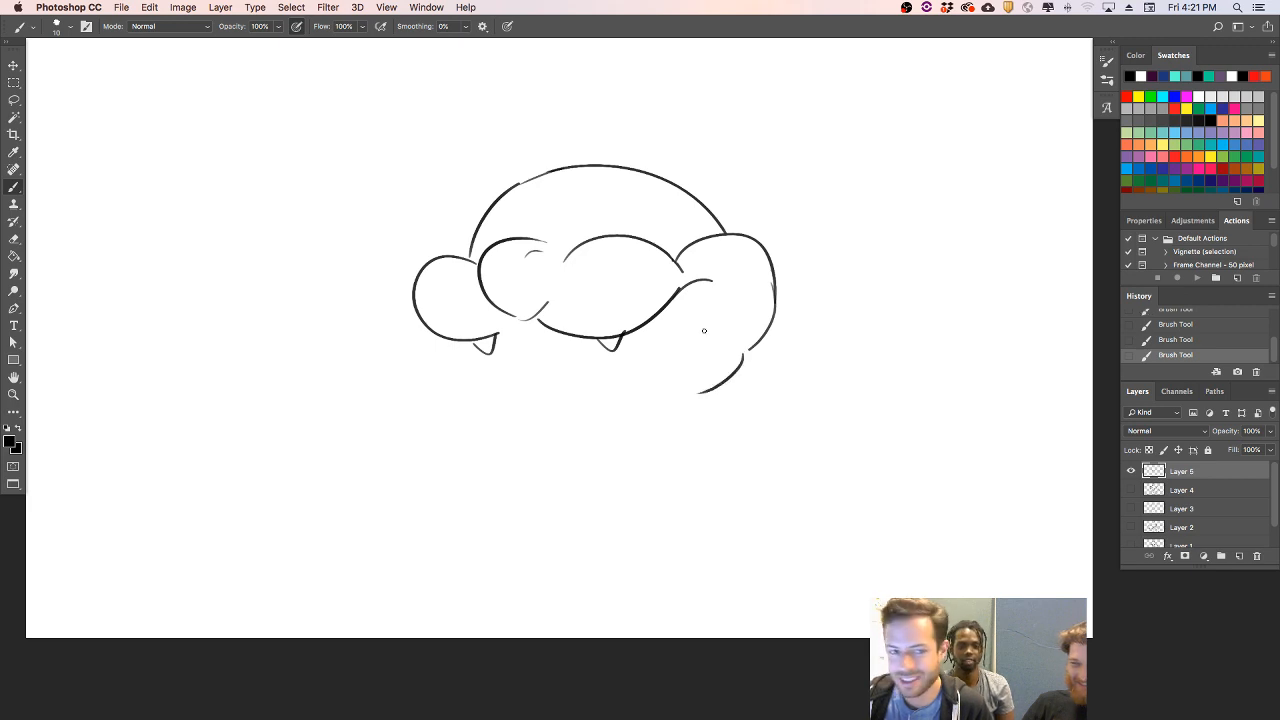
- Draw a short curved line down from the left lobe for the mouth's outer side, and erase the loose stroke below the right cheek
{"action": "left_click_drag", "start_coordinate": [502, 337], "coordinate": [513, 388]}
{"action": "key", "text": "super+z"}
{"action": "key", "text": "e"}
{"action": "left_click_drag", "start_coordinate": [757, 323], "coordinate": [700, 400]}
{"action": "key", "text": "b"}
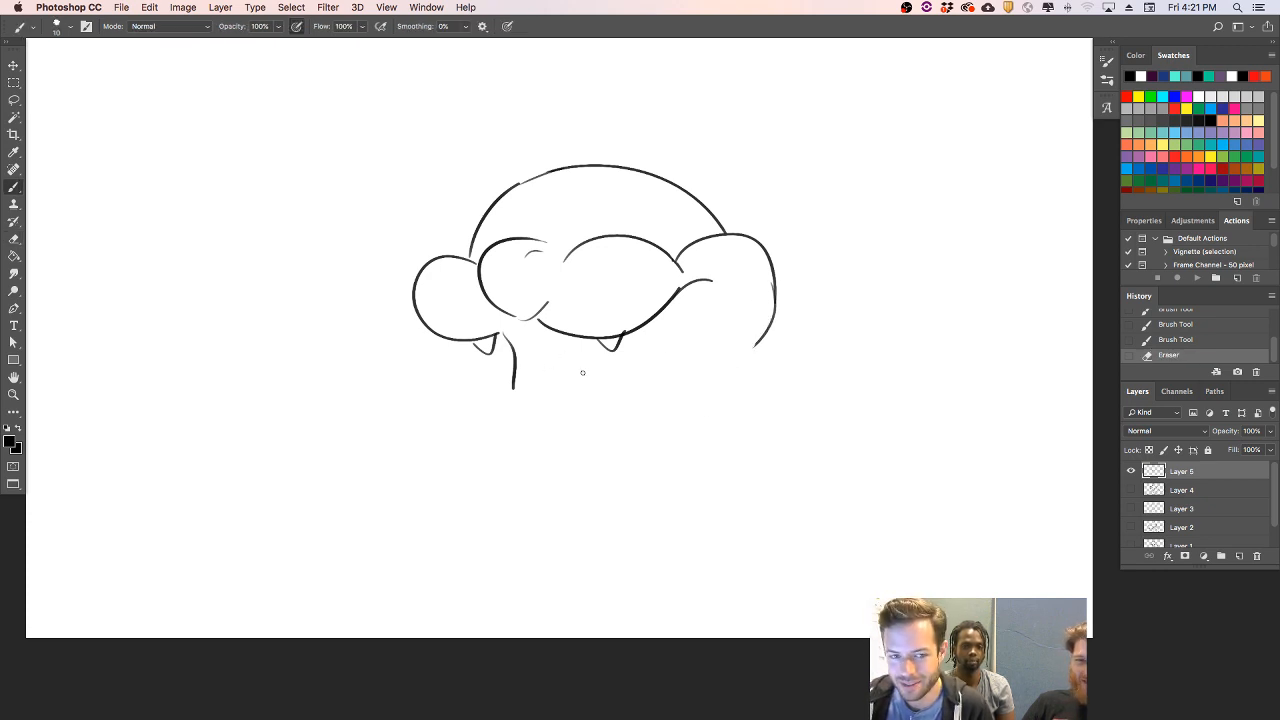
- Draw the lower jaw outline from the left mouth line around a wide, flat chin and up to the right cheek
{"action": "left_click_drag", "start_coordinate": [514, 389], "coordinate": [518, 460]}
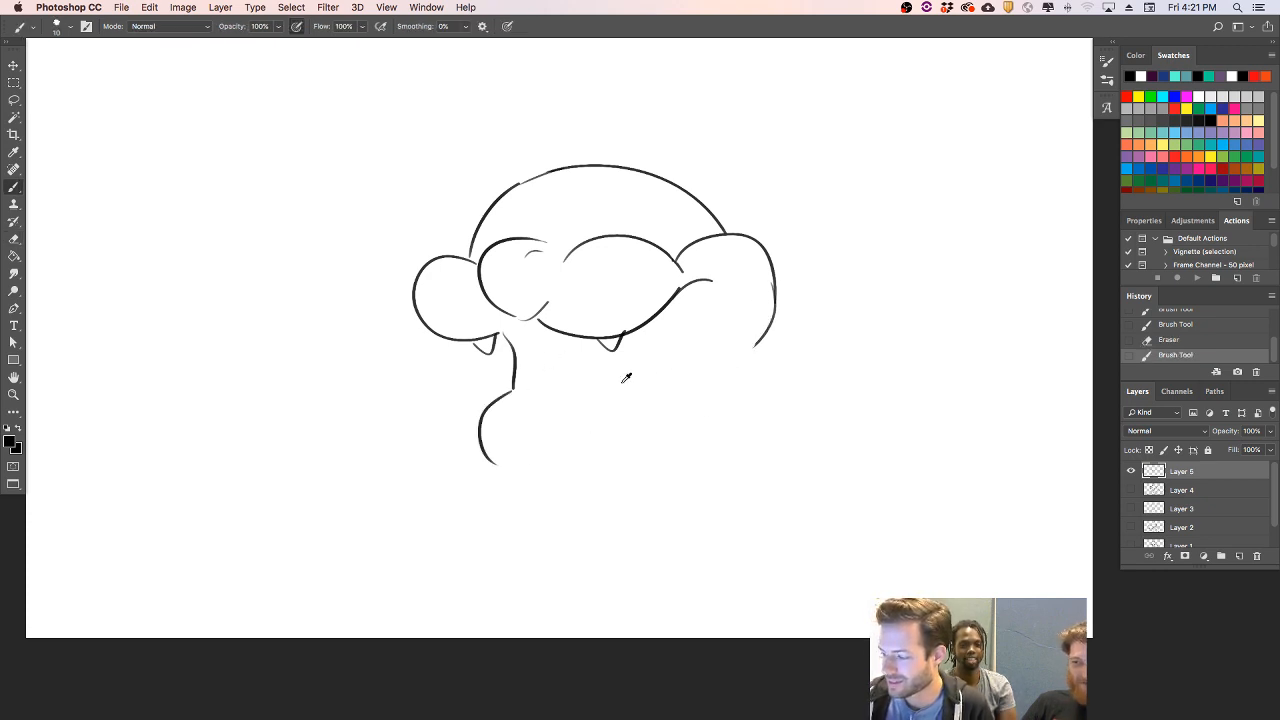
{"action": "key", "text": "super+z"}
{"action": "left_click_drag", "start_coordinate": [514, 389], "coordinate": [518, 460]}
{"action": "key", "text": "super+z"}
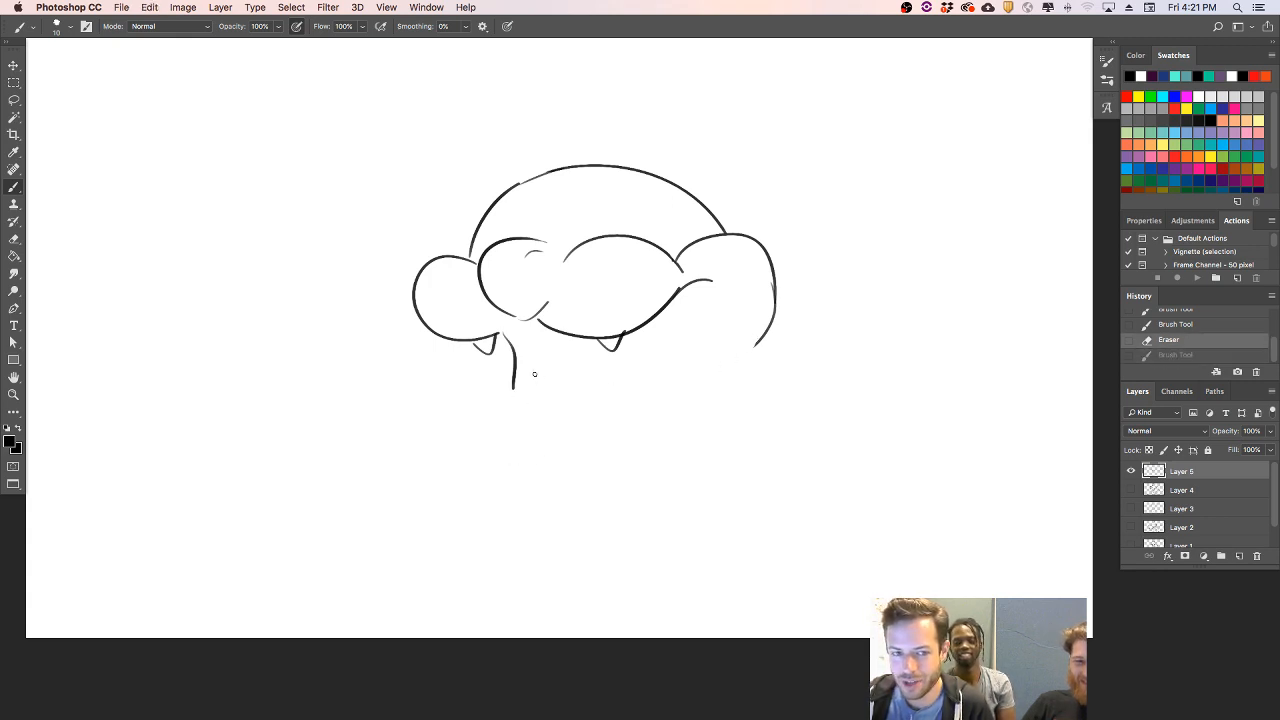
{"action": "mouse_move", "coordinate": [514, 368]}
{"action": "left_mouse_down"}
{"action": "mouse_move", "coordinate": [509, 420]}
{"action": "mouse_move", "coordinate": [560, 446]}
{"action": "left_mouse_up"}
{"action": "key", "text": "super+z"}
{"action": "mouse_move", "coordinate": [514, 378]}
{"action": "left_mouse_down"}
{"action": "mouse_move", "coordinate": [522, 446]}
{"action": "mouse_move", "coordinate": [635, 435]}
{"action": "mouse_move", "coordinate": [736, 371]}
{"action": "mouse_move", "coordinate": [754, 342]}
{"action": "left_mouse_up"}
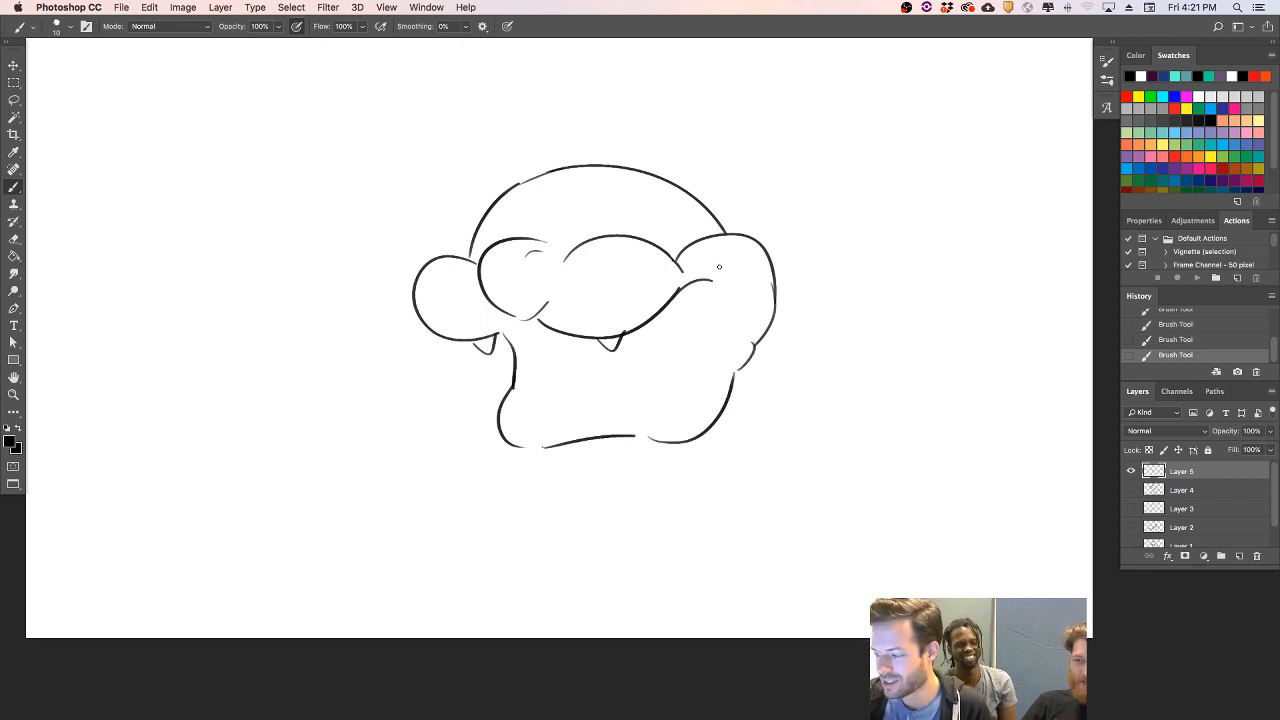
- Draw the open mouth's inner edges: the right side below the curled corner, an arched lower lip, and the curved left side
{"action": "key", "text": "e"}
{"action": "key", "text": "b"}
{"action": "mouse_move", "coordinate": [688, 268]}
{"action": "left_mouse_down"}
{"action": "mouse_move", "coordinate": [739, 298]}
{"action": "mouse_move", "coordinate": [712, 364]}
{"action": "left_mouse_up"}
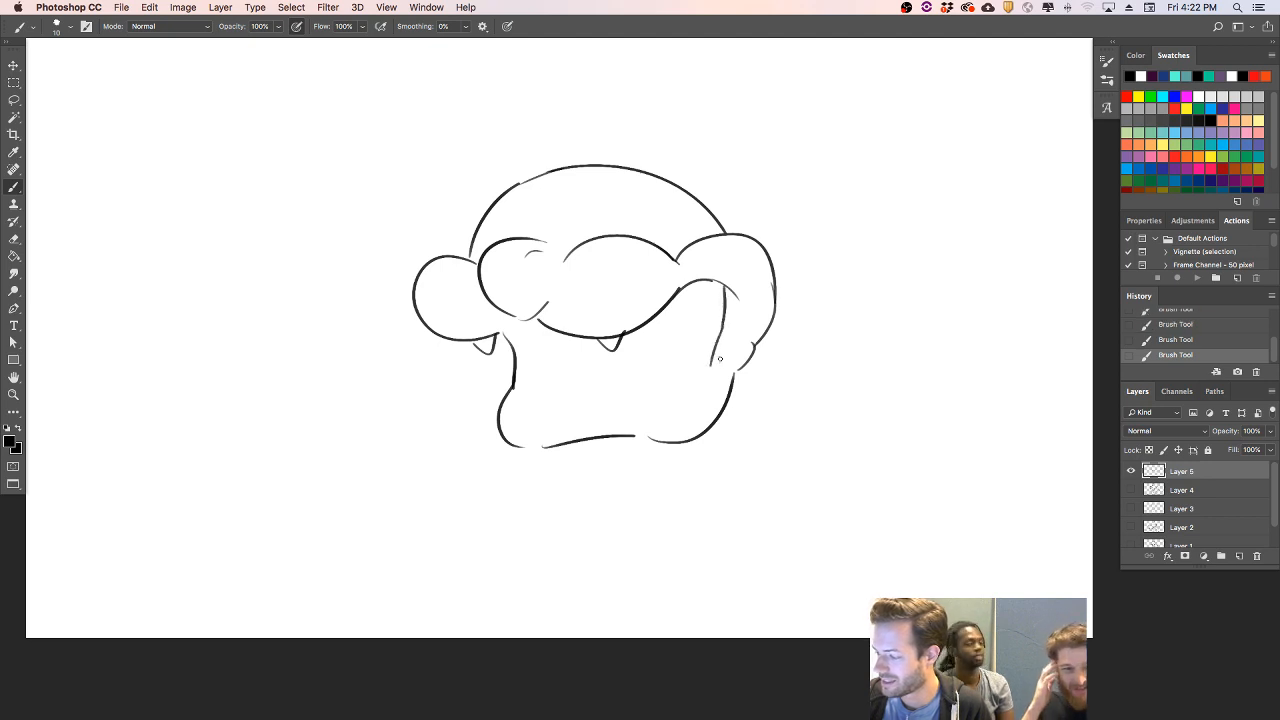
{"action": "left_click_drag", "start_coordinate": [516, 398], "coordinate": [684, 416]}
{"action": "key", "text": "super+z"}
{"action": "left_click_drag", "start_coordinate": [522, 404], "coordinate": [674, 396]}
{"action": "left_click_drag", "start_coordinate": [714, 346], "coordinate": [672, 406]}
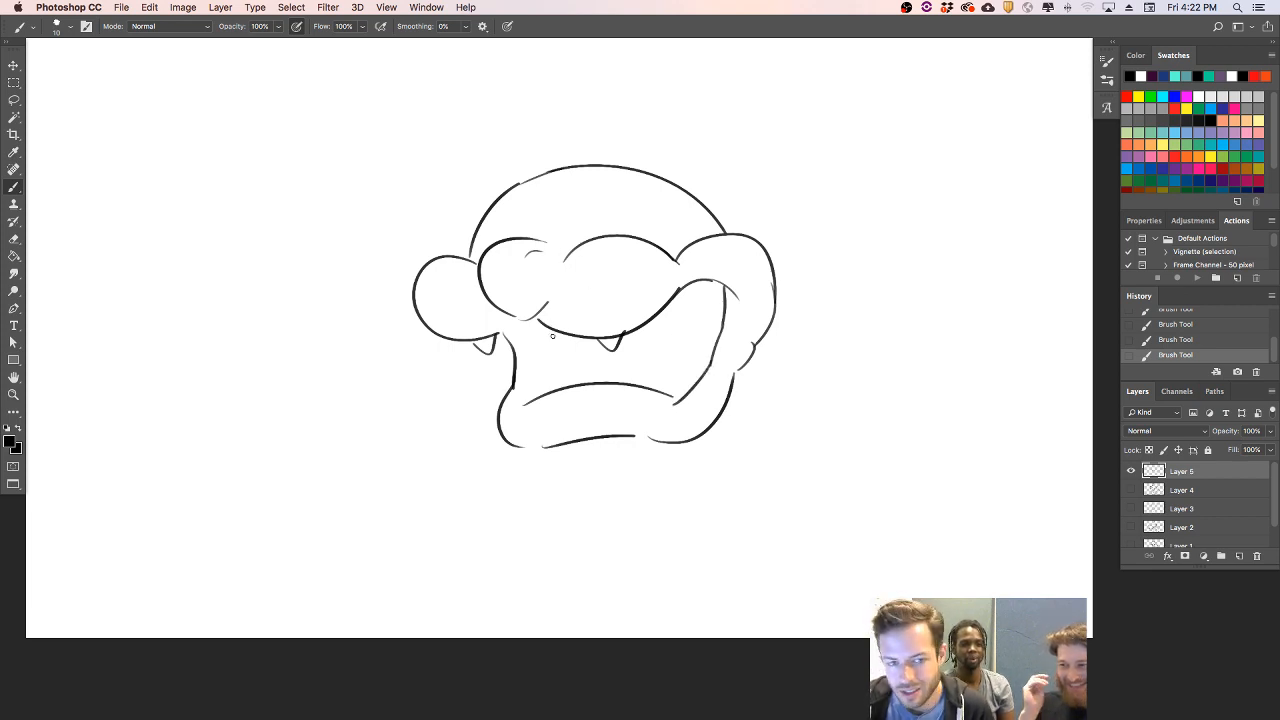
{"action": "left_click_drag", "start_coordinate": [523, 330], "coordinate": [540, 398]}
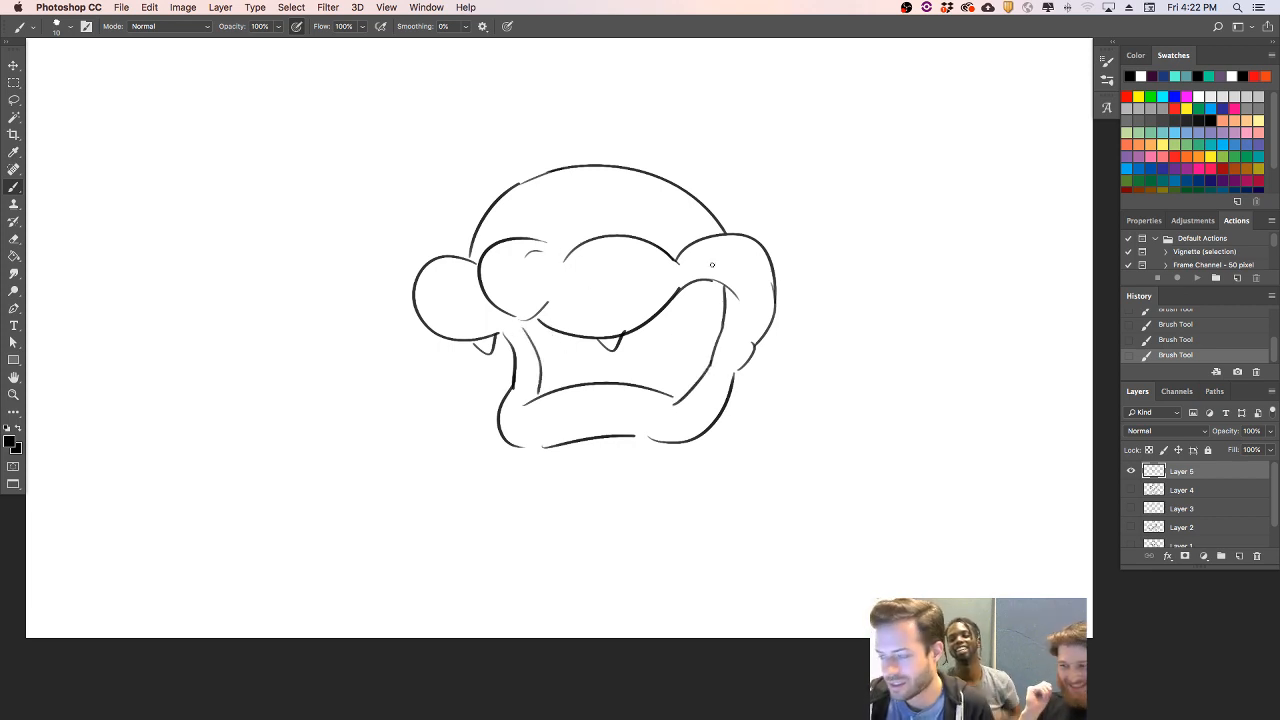
- Draw rounded and pointed teeth along the right, bottom and left edges of the open mouth, with a curved tongue line near the left teeth
{"action": "left_click_drag", "start_coordinate": [709, 332], "coordinate": [716, 326]}
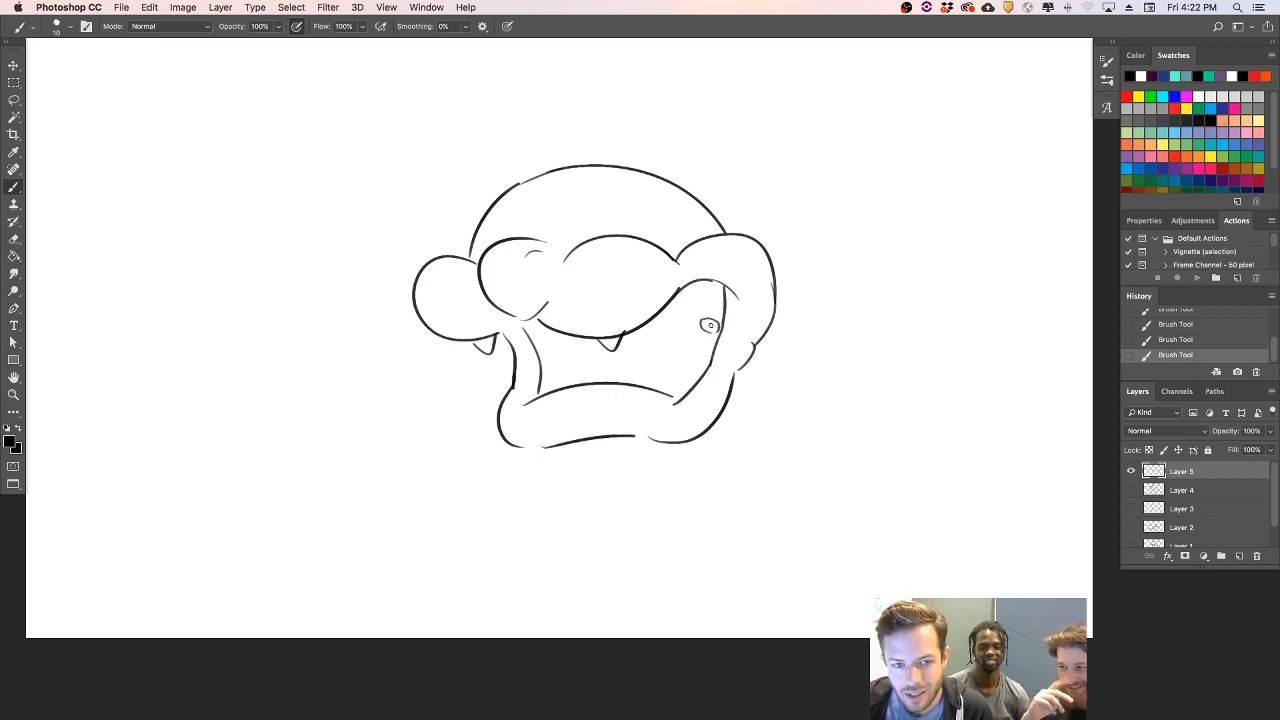
{"action": "key", "text": "super+z"}
{"action": "mouse_move", "coordinate": [710, 332]}
{"action": "left_mouse_down"}
{"action": "mouse_move", "coordinate": [694, 318]}
{"action": "mouse_move", "coordinate": [716, 312]}
{"action": "mouse_move", "coordinate": [716, 328]}
{"action": "left_mouse_up"}
{"action": "key", "text": "super+z"}
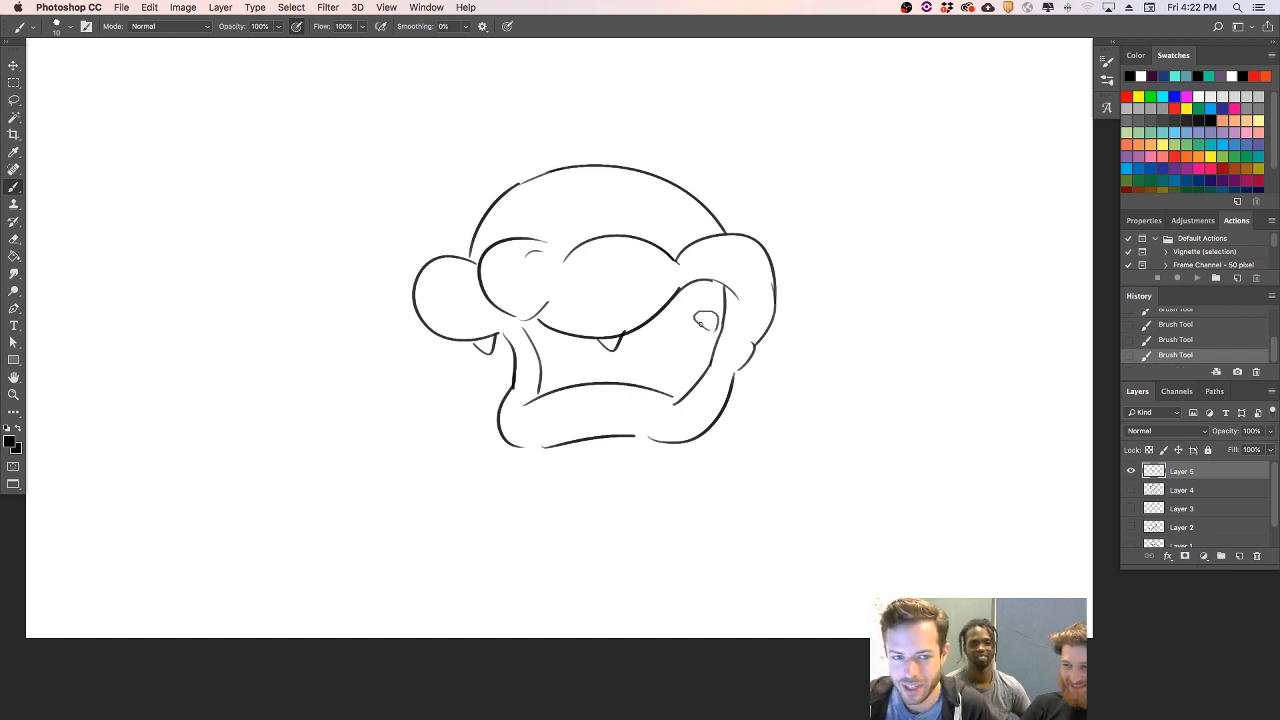
{"action": "mouse_move", "coordinate": [689, 371]}
{"action": "left_mouse_down"}
{"action": "mouse_move", "coordinate": [682, 347]}
{"action": "mouse_move", "coordinate": [696, 371]}
{"action": "mouse_move", "coordinate": [651, 366]}
{"action": "mouse_move", "coordinate": [660, 392]}
{"action": "left_mouse_up"}
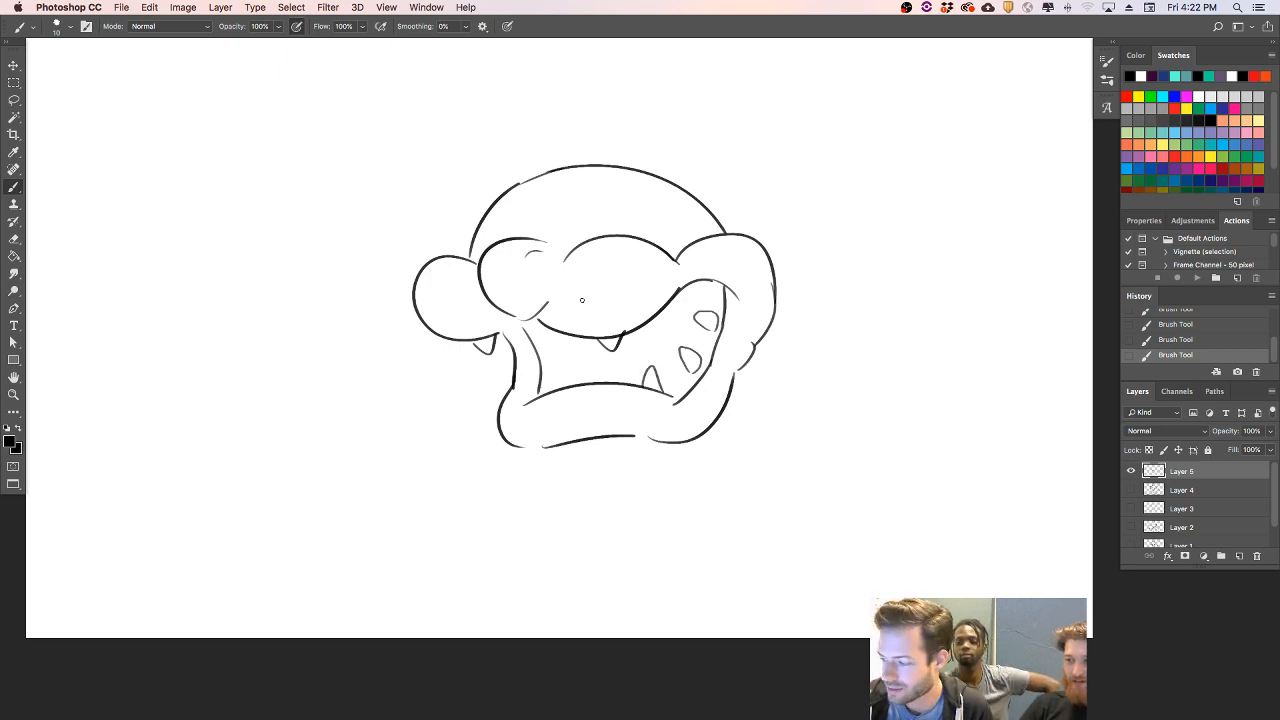
{"action": "left_click_drag", "start_coordinate": [544, 394], "coordinate": [562, 376]}
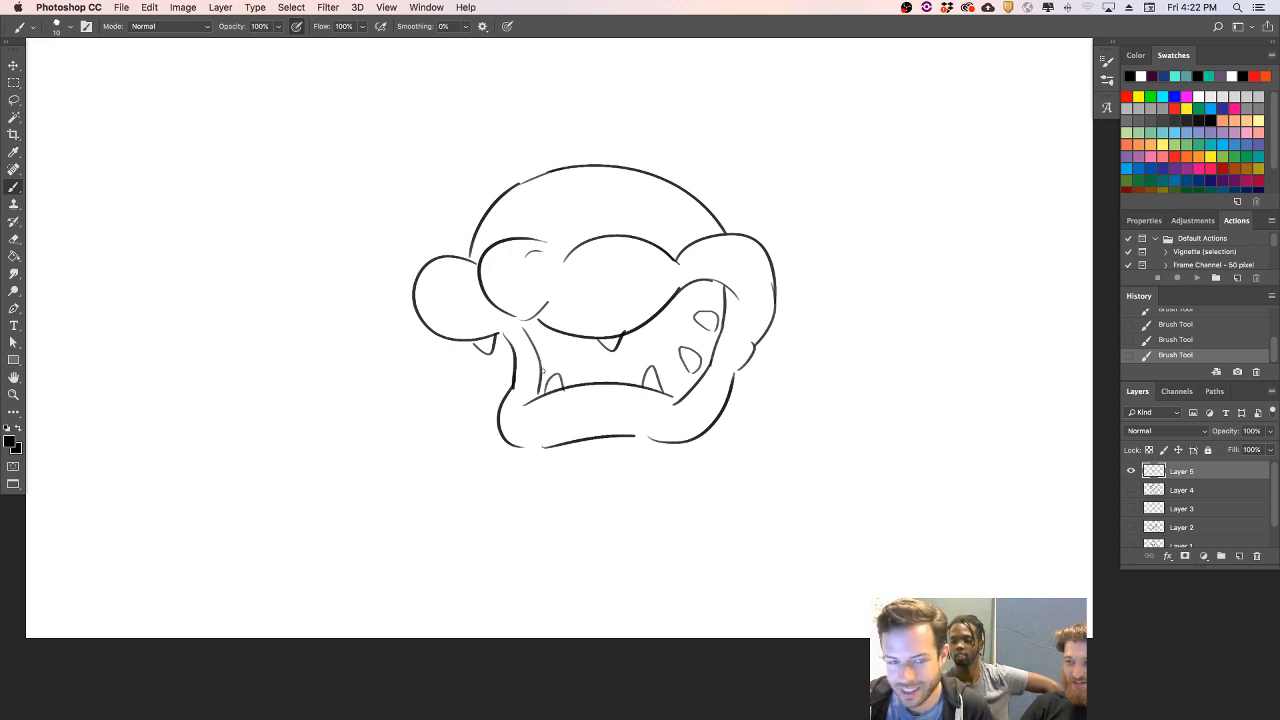
{"action": "mouse_move", "coordinate": [546, 374]}
{"action": "left_mouse_down"}
{"action": "mouse_move", "coordinate": [555, 358]}
{"action": "mouse_move", "coordinate": [564, 370]}
{"action": "mouse_move", "coordinate": [543, 332]}
{"action": "left_mouse_up"}
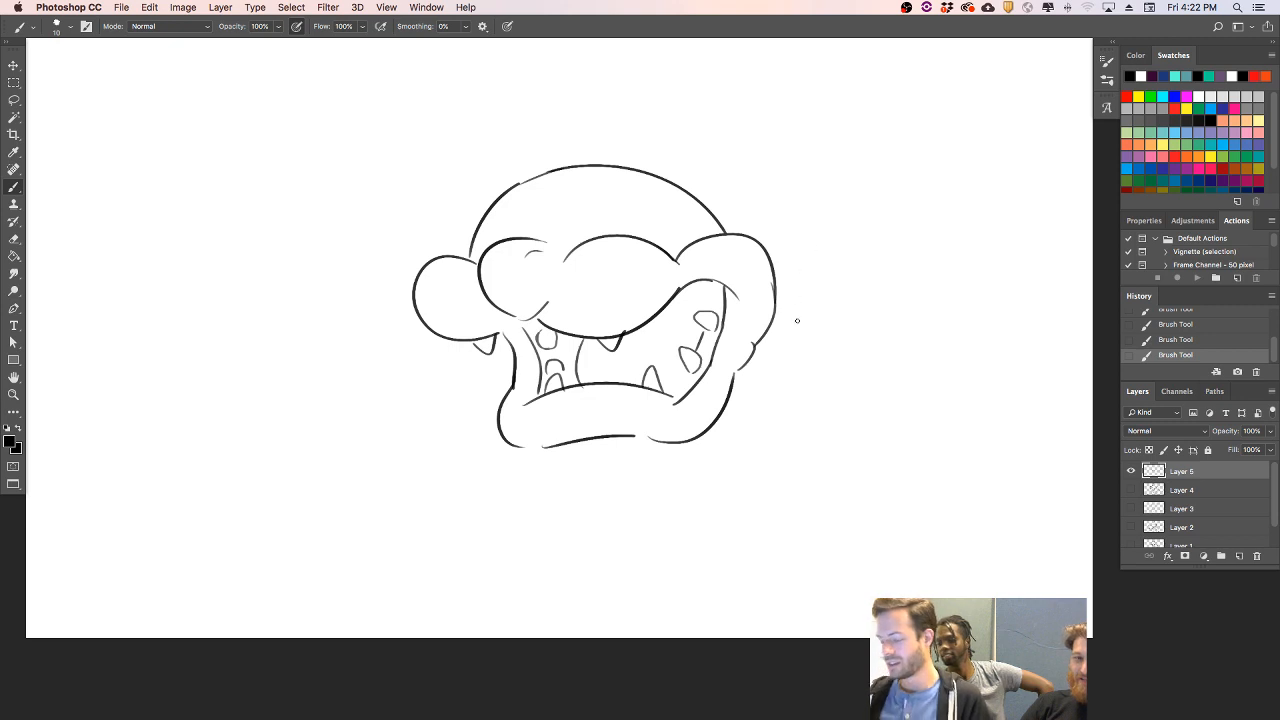
- Rotate the whole head drawing slightly clockwise with Free Transform
{"action": "key", "text": "ctrl+t"}
{"action": "mouse_move", "coordinate": [789, 171]}
{"action": "left_mouse_down"}
{"action": "mouse_move", "coordinate": [808, 194]}
{"action": "mouse_move", "coordinate": [808, 234]}
{"action": "left_mouse_up"}
{"action": "key", "text": "Return"}
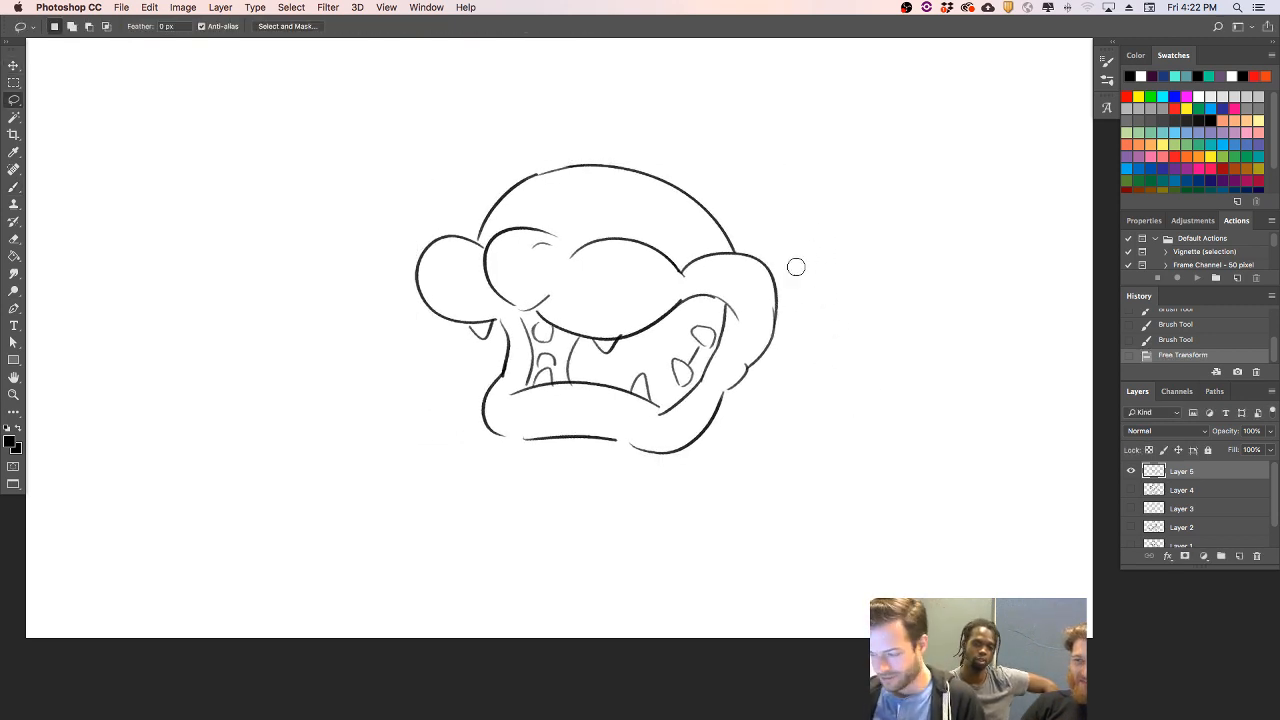
- Erase the right cheek outline and redraw it as a larger, higher bulge meeting the skull and jaw, cleaning up the overlapping lines
{"action": "key", "text": "e"}
{"action": "mouse_move", "coordinate": [686, 268]}
{"action": "left_mouse_down"}
{"action": "mouse_move", "coordinate": [744, 257]}
{"action": "mouse_move", "coordinate": [758, 355]}
{"action": "mouse_move", "coordinate": [780, 260]}
{"action": "left_mouse_up"}
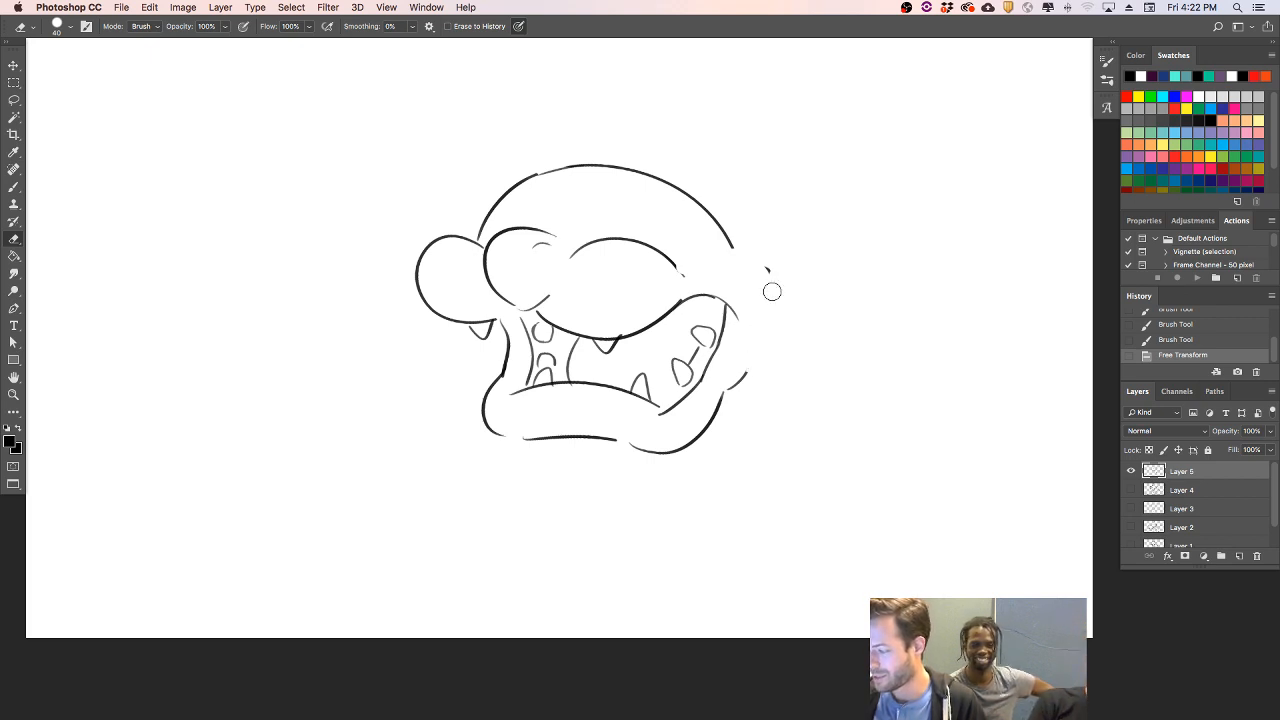
{"action": "mouse_move", "coordinate": [774, 326]}
{"action": "left_mouse_down"}
{"action": "mouse_move", "coordinate": [727, 390]}
{"action": "mouse_move", "coordinate": [753, 327]}
{"action": "left_mouse_up"}
{"action": "key", "text": "b"}
{"action": "key", "text": "super+z"}
{"action": "left_click_drag", "start_coordinate": [686, 266], "coordinate": [756, 338]}
{"action": "key", "text": "e"}
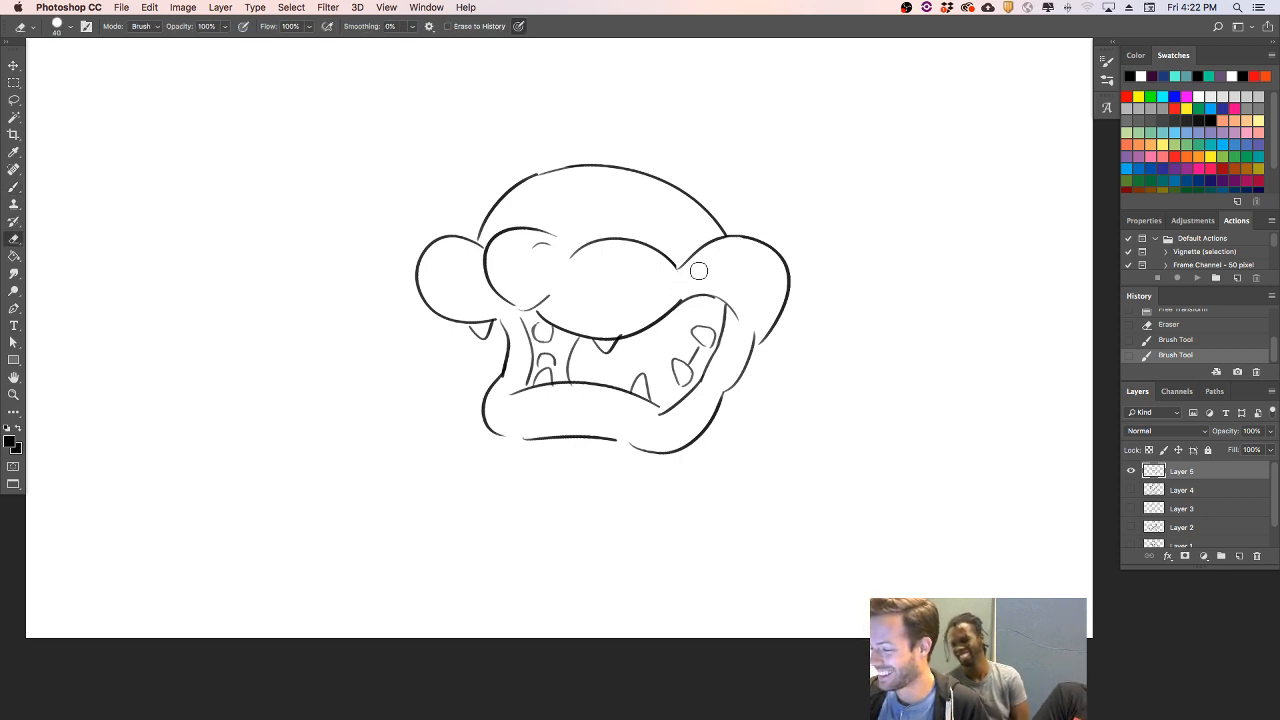
{"action": "left_click_drag", "start_coordinate": [766, 291], "coordinate": [751, 272]}
- Shade the dark areas around the teeth at both sides of the mouth, using a size 30 brush
{"action": "key", "text": "b"}
{"action": "mouse_move", "coordinate": [530, 388]}
{"action": "left_mouse_down"}
{"action": "mouse_move", "coordinate": [530, 372]}
{"action": "mouse_move", "coordinate": [544, 378]}
{"action": "left_mouse_up"}
{"action": "key", "text": "super+z"}
{"action": "key", "text": "bracketright"}
{"action": "key", "text": "bracketright"}
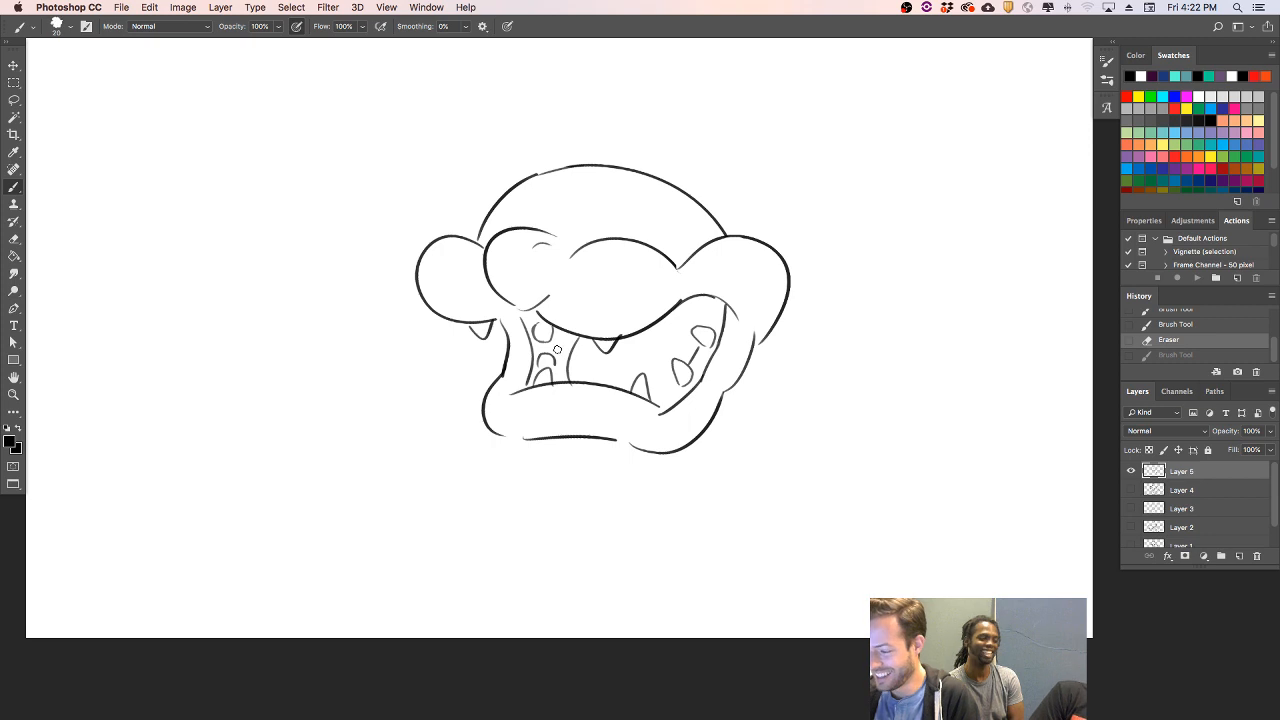
{"action": "mouse_move", "coordinate": [530, 386]}
{"action": "left_mouse_down"}
{"action": "mouse_move", "coordinate": [546, 352]}
{"action": "mouse_move", "coordinate": [523, 315]}
{"action": "mouse_move", "coordinate": [545, 348]}
{"action": "mouse_move", "coordinate": [553, 330]}
{"action": "mouse_move", "coordinate": [544, 347]}
{"action": "mouse_move", "coordinate": [558, 360]}
{"action": "mouse_move", "coordinate": [558, 338]}
{"action": "mouse_move", "coordinate": [573, 339]}
{"action": "mouse_move", "coordinate": [561, 335]}
{"action": "mouse_move", "coordinate": [561, 375]}
{"action": "left_mouse_up"}
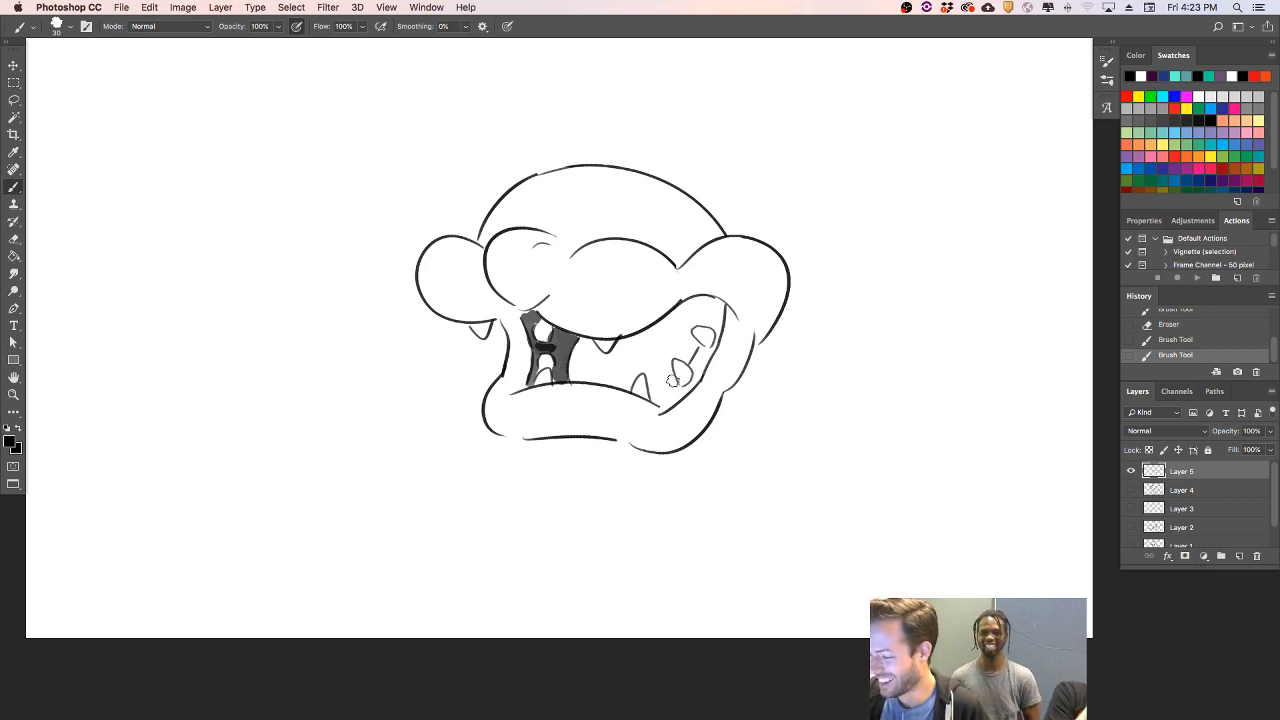
{"action": "mouse_move", "coordinate": [652, 397]}
{"action": "left_mouse_down"}
{"action": "mouse_move", "coordinate": [696, 378]}
{"action": "mouse_move", "coordinate": [694, 354]}
{"action": "mouse_move", "coordinate": [709, 359]}
{"action": "mouse_move", "coordinate": [711, 301]}
{"action": "left_mouse_up"}
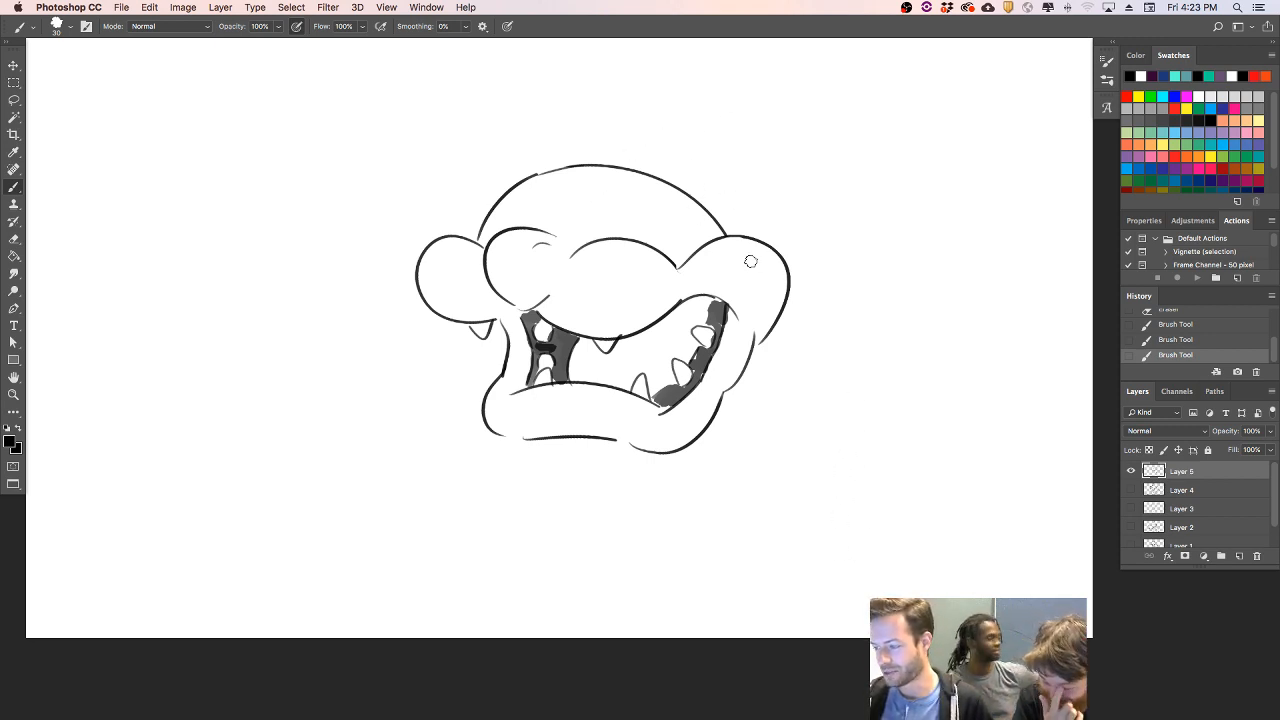
- Reduce the brush size to 10 and scale the whole head drawing down proportionally with Free Transform
{"action": "key", "text": "bracketleft"}
{"action": "key", "text": "bracketleft"}
{"action": "key", "text": "bracketleft"}
{"action": "key", "text": "bracketleft"}
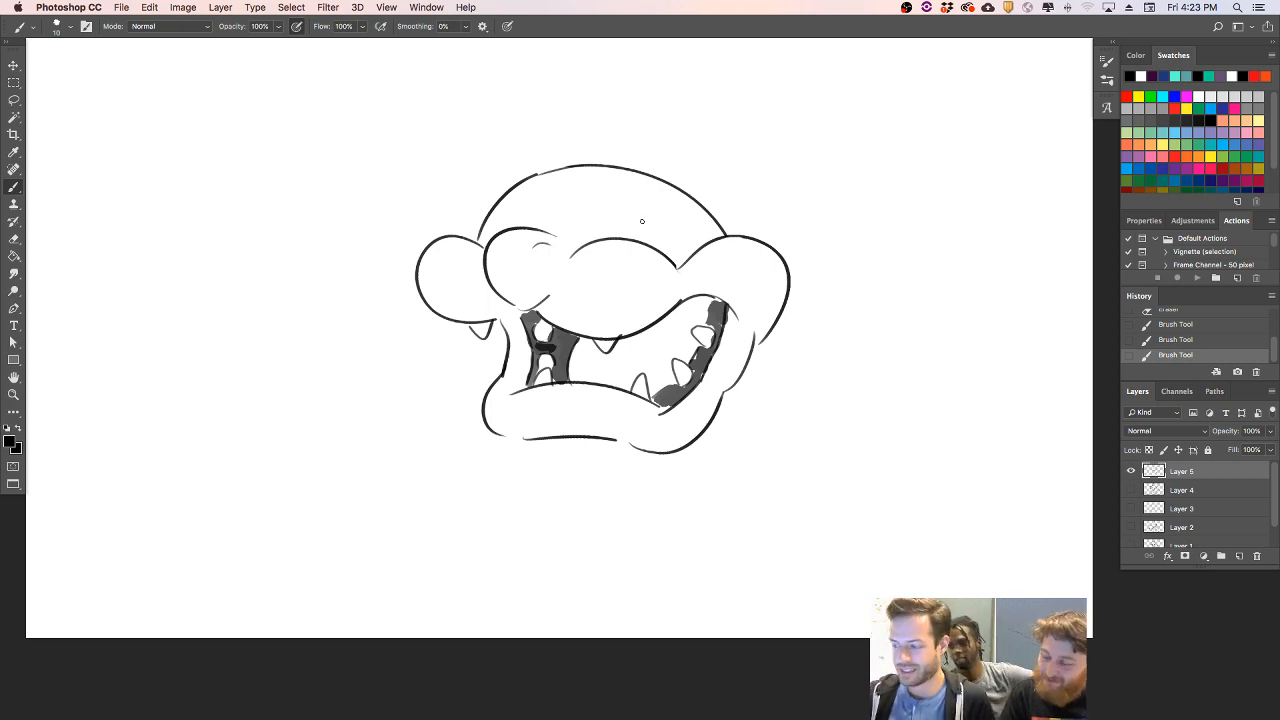
{"action": "key", "text": "ctrl+t"}
{"action": "left_click_drag", "start_coordinate": [789, 449], "coordinate": [734, 389]}
{"action": "key", "text": "Return"}
{"action": "key", "text": "l"}
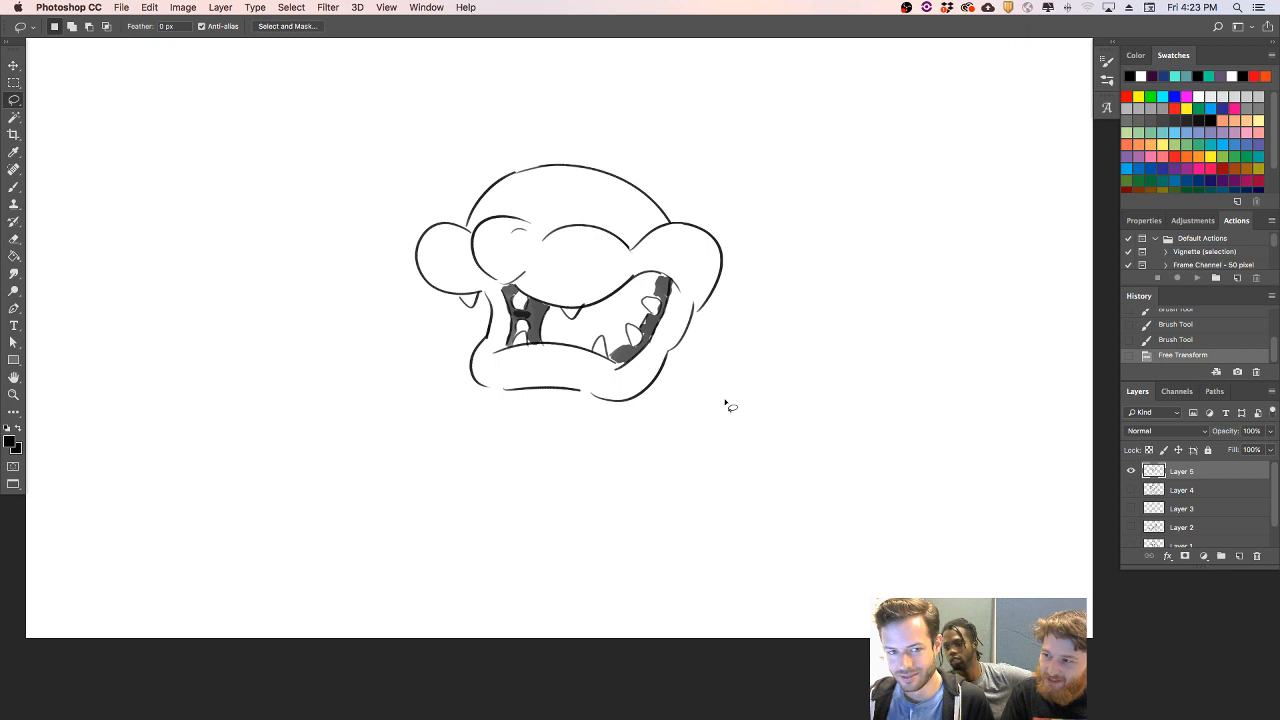
- Redraw the skull's right side as a wider curve reaching the top of the right cheek, and erase the old line inside it
{"action": "key", "text": "b"}
{"action": "mouse_move", "coordinate": [680, 222]}
{"action": "left_mouse_down"}
{"action": "mouse_move", "coordinate": [662, 198]}
{"action": "mouse_move", "coordinate": [572, 166]}
{"action": "left_mouse_up"}
{"action": "key", "text": "ctrl+z"}
{"action": "mouse_move", "coordinate": [686, 222]}
{"action": "left_mouse_down"}
{"action": "mouse_move", "coordinate": [590, 164]}
{"action": "mouse_move", "coordinate": [540, 168]}
{"action": "left_mouse_up"}
{"action": "key", "text": "ctrl+z"}
{"action": "left_click_drag", "start_coordinate": [688, 224], "coordinate": [541, 168]}
{"action": "key", "text": "e"}
{"action": "left_click_drag", "start_coordinate": [662, 216], "coordinate": [562, 182]}
{"action": "left_click", "coordinate": [665, 217]}
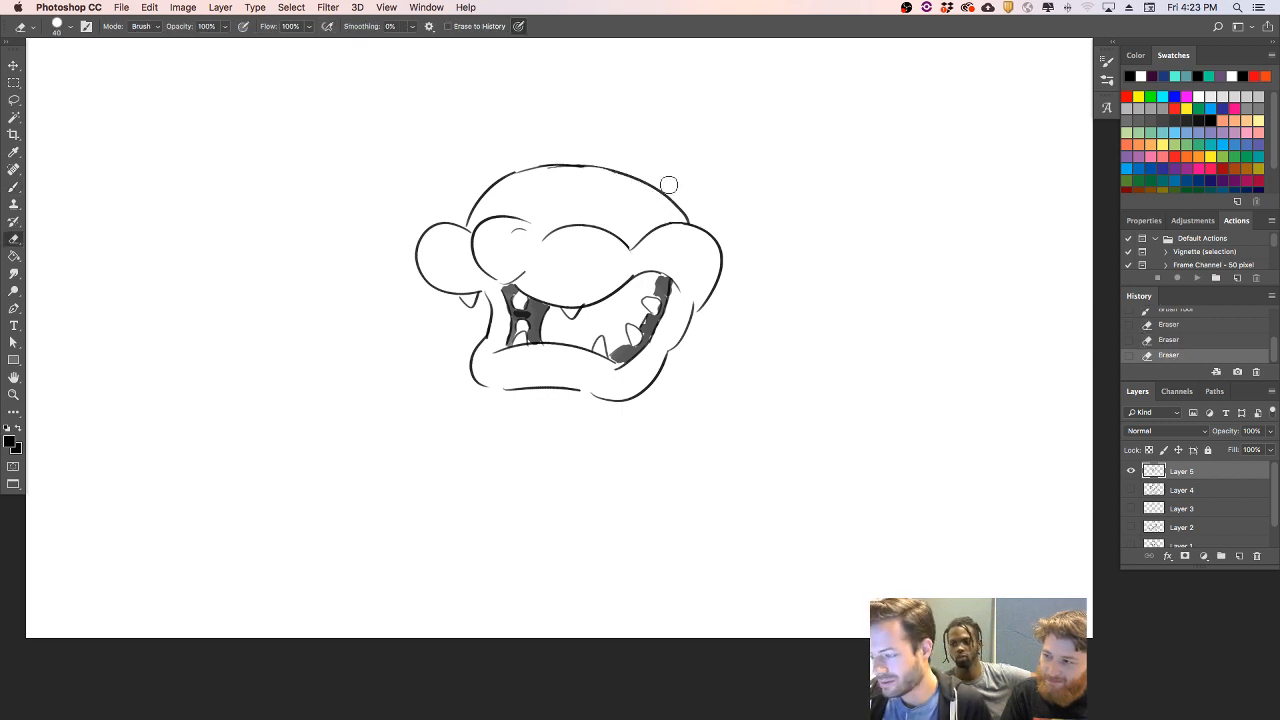
{"action": "key", "text": "b"}
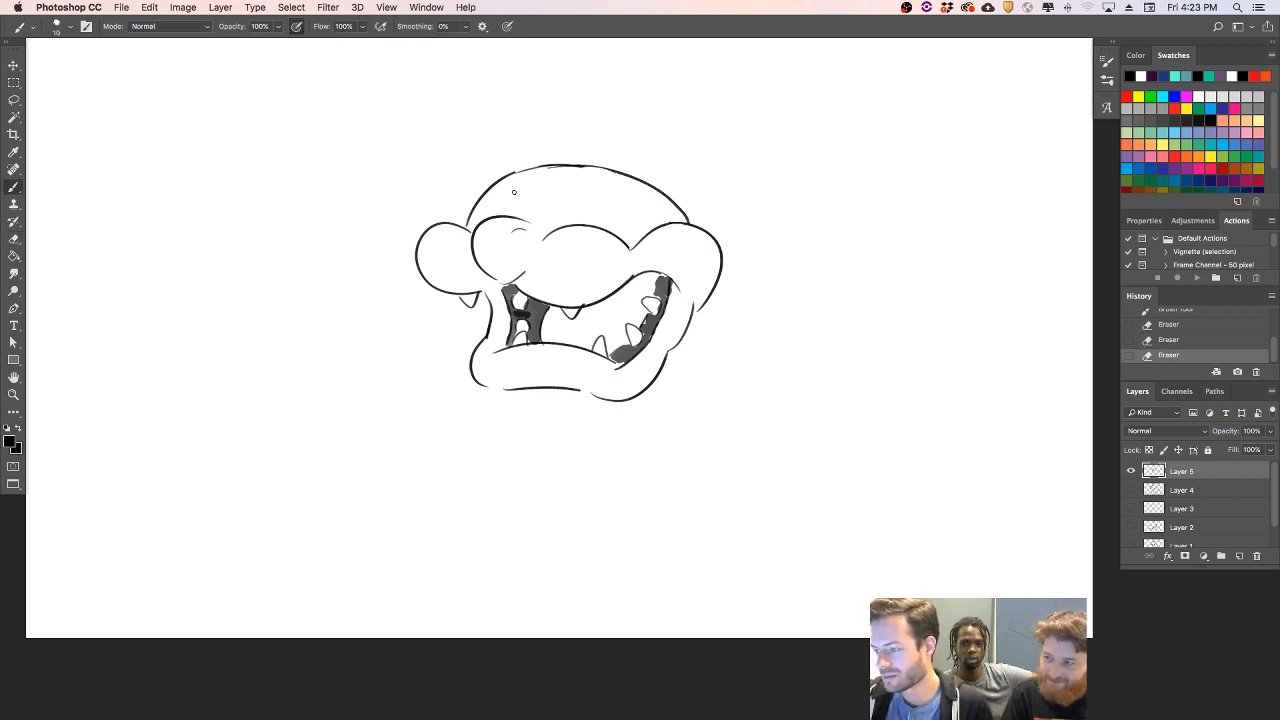
- Draw a swept-up tuft of hair on top of the skull with curved inner strands, and erase the skull line passing through it
{"action": "left_click_drag", "start_coordinate": [518, 197], "coordinate": [573, 107]}
{"action": "mouse_move", "coordinate": [529, 197]}
{"action": "left_mouse_down"}
{"action": "mouse_move", "coordinate": [605, 148]}
{"action": "mouse_move", "coordinate": [510, 174]}
{"action": "mouse_move", "coordinate": [540, 118]}
{"action": "mouse_move", "coordinate": [564, 140]}
{"action": "left_mouse_up"}
{"action": "key", "text": "super+z"}
{"action": "key", "text": "super+z"}
{"action": "key", "text": "e"}
{"action": "key", "text": "b"}
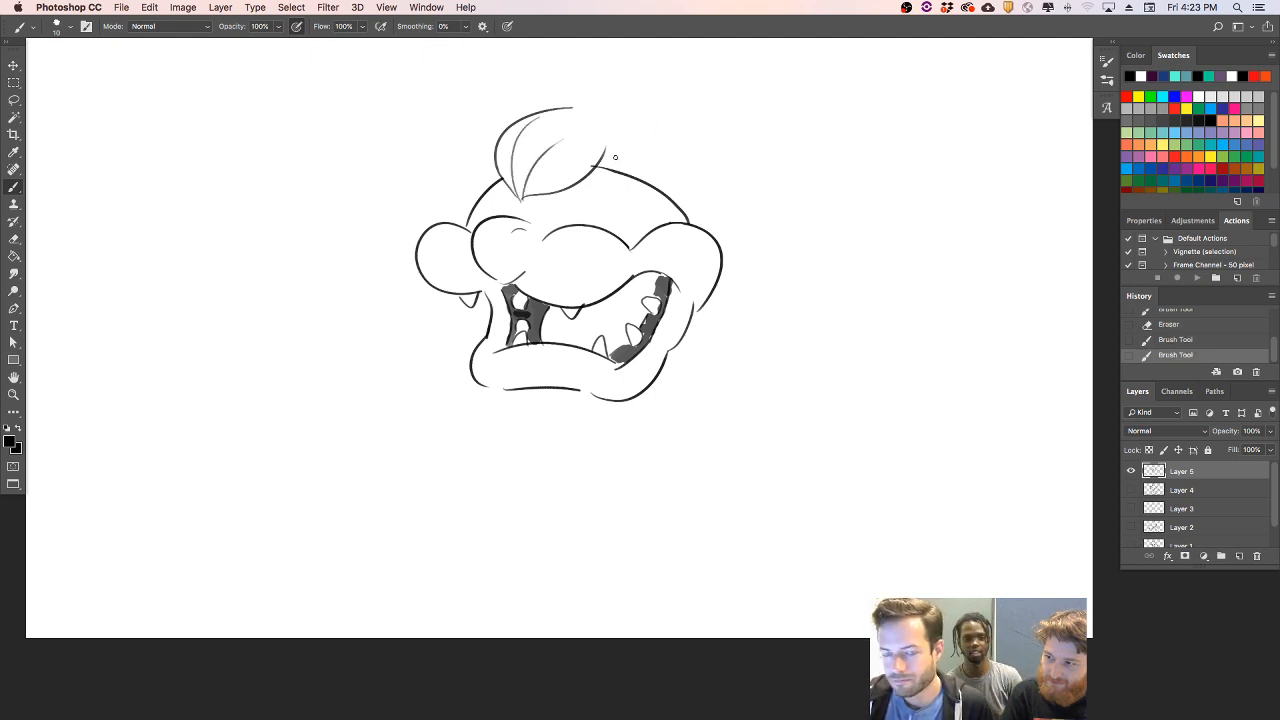
- Extend the hair tuft's lower edge to the right with an upward flick, and erase the overlapping part of the skull line
{"action": "left_click_drag", "start_coordinate": [572, 190], "coordinate": [632, 138]}
{"action": "key", "text": "super+z"}
{"action": "mouse_move", "coordinate": [560, 190]}
{"action": "left_mouse_down"}
{"action": "mouse_move", "coordinate": [631, 154]}
{"action": "mouse_move", "coordinate": [617, 134]}
{"action": "mouse_move", "coordinate": [626, 145]}
{"action": "mouse_move", "coordinate": [608, 172]}
{"action": "mouse_move", "coordinate": [628, 152]}
{"action": "left_mouse_up"}
{"action": "key", "text": "e"}
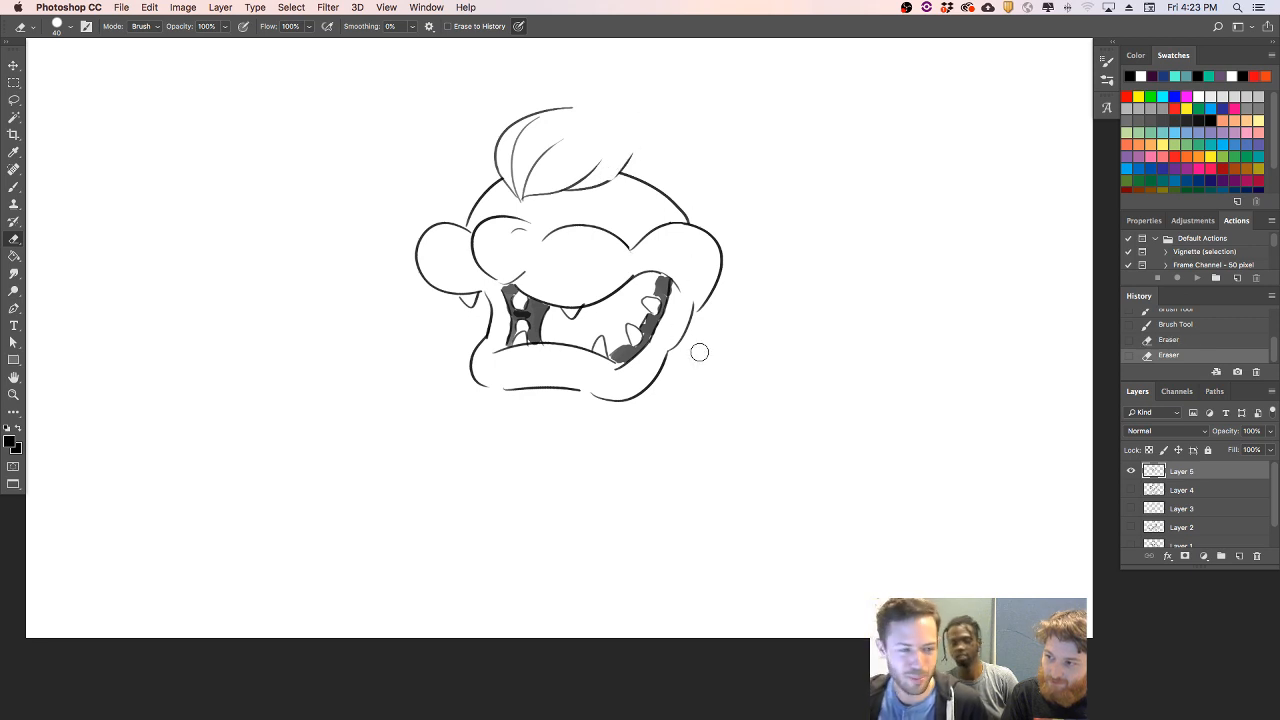
- Redraw the skull's right side as an inward curve from the hair tuft to the right cheek, and erase the old outer line
{"action": "key", "text": "b"}
{"action": "mouse_move", "coordinate": [608, 181]}
{"action": "left_mouse_down"}
{"action": "mouse_move", "coordinate": [632, 153]}
{"action": "mouse_move", "coordinate": [630, 188]}
{"action": "mouse_move", "coordinate": [688, 222]}
{"action": "left_mouse_up"}
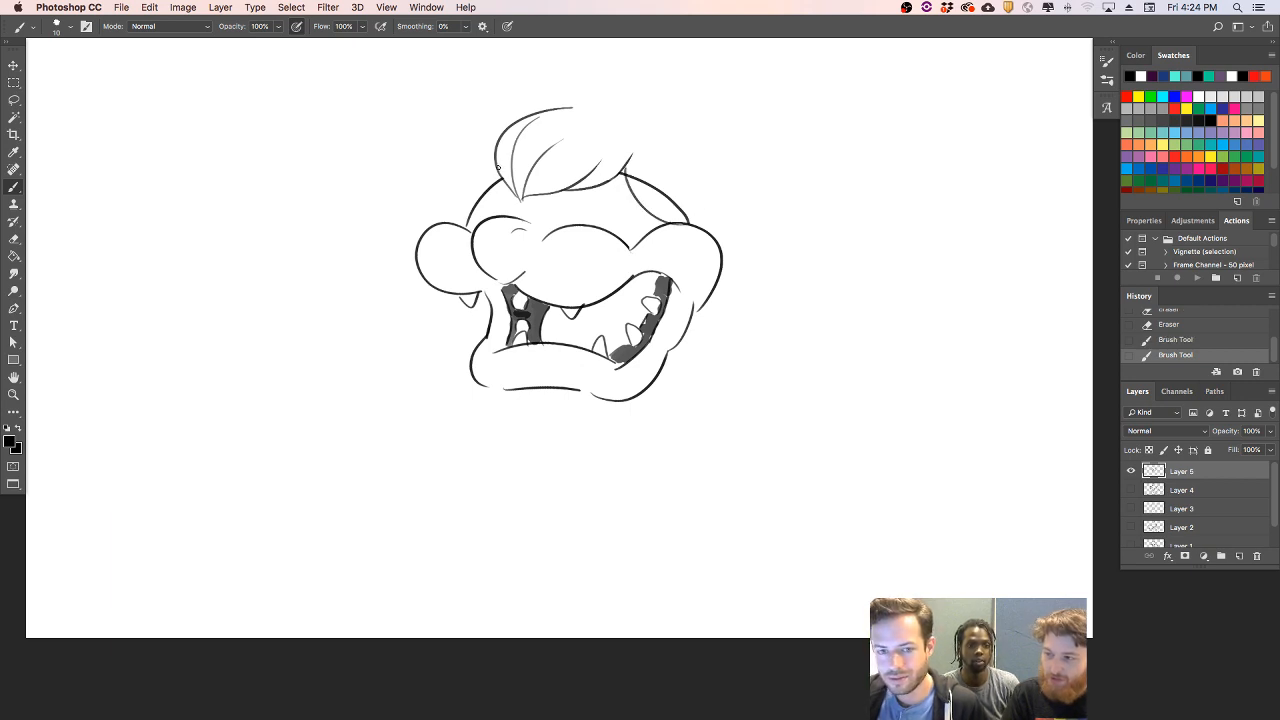
{"action": "key", "text": "e"}
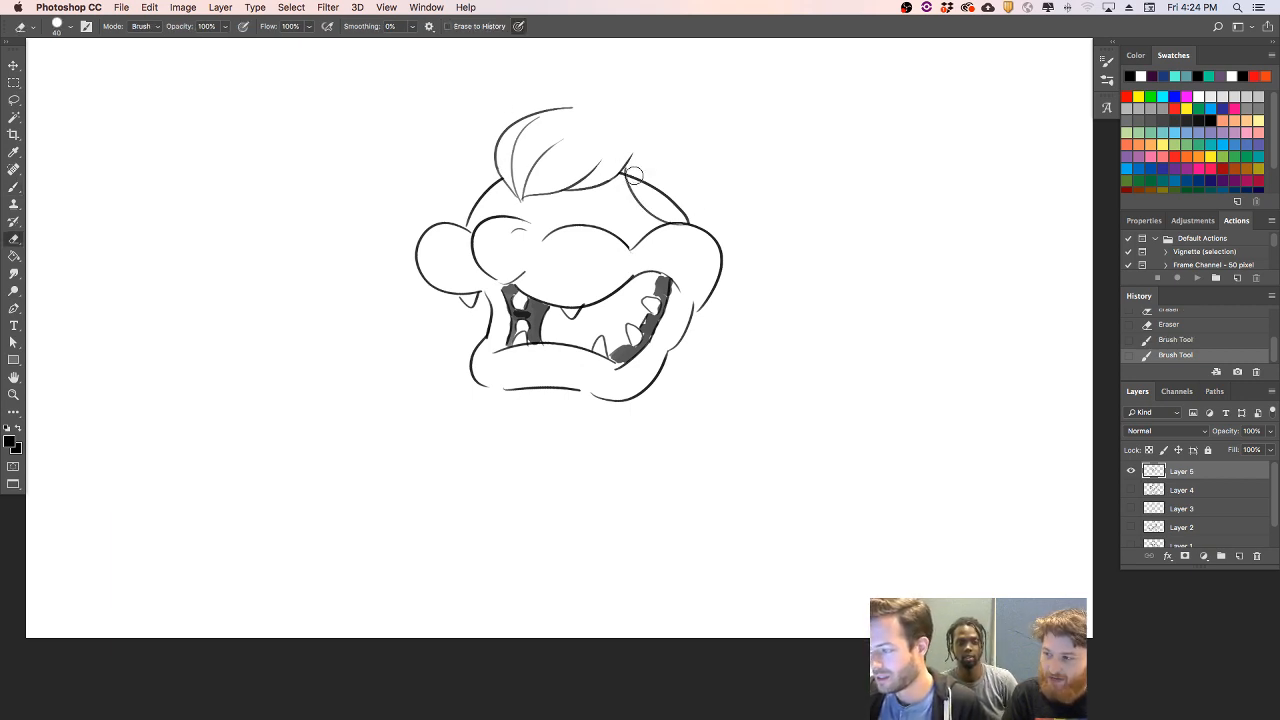
{"action": "left_click_drag", "start_coordinate": [636, 178], "coordinate": [688, 203]}
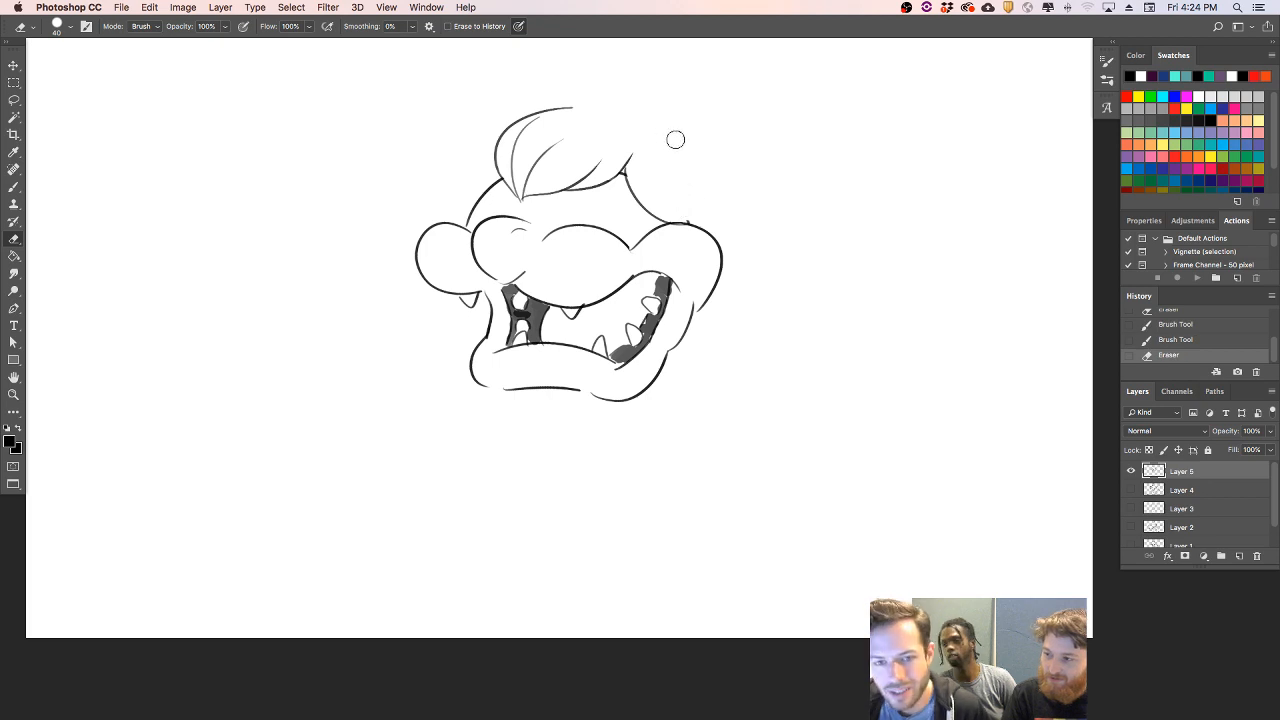
- Start both eye sockets under the hair tuft with curved outlines, trim the right one, and add short lashes at its outer corner
{"action": "key", "text": "b"}
{"action": "left_click_drag", "start_coordinate": [575, 196], "coordinate": [624, 190]}
{"action": "left_click_drag", "start_coordinate": [491, 215], "coordinate": [507, 183]}
{"action": "key", "text": "super+z"}
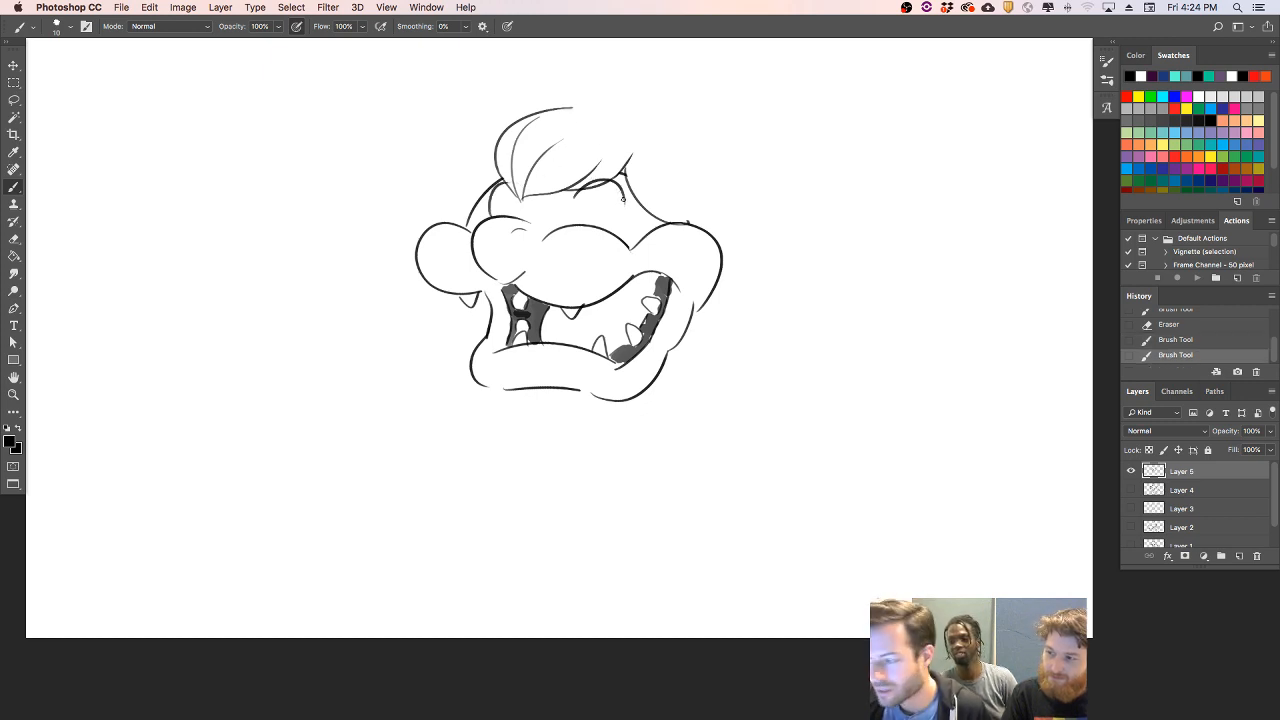
{"action": "key", "text": "e"}
{"action": "mouse_move", "coordinate": [578, 188]}
{"action": "left_mouse_down"}
{"action": "mouse_move", "coordinate": [608, 166]}
{"action": "mouse_move", "coordinate": [621, 187]}
{"action": "left_mouse_up"}
{"action": "key", "text": "b"}
{"action": "left_click_drag", "start_coordinate": [616, 174], "coordinate": [627, 197]}
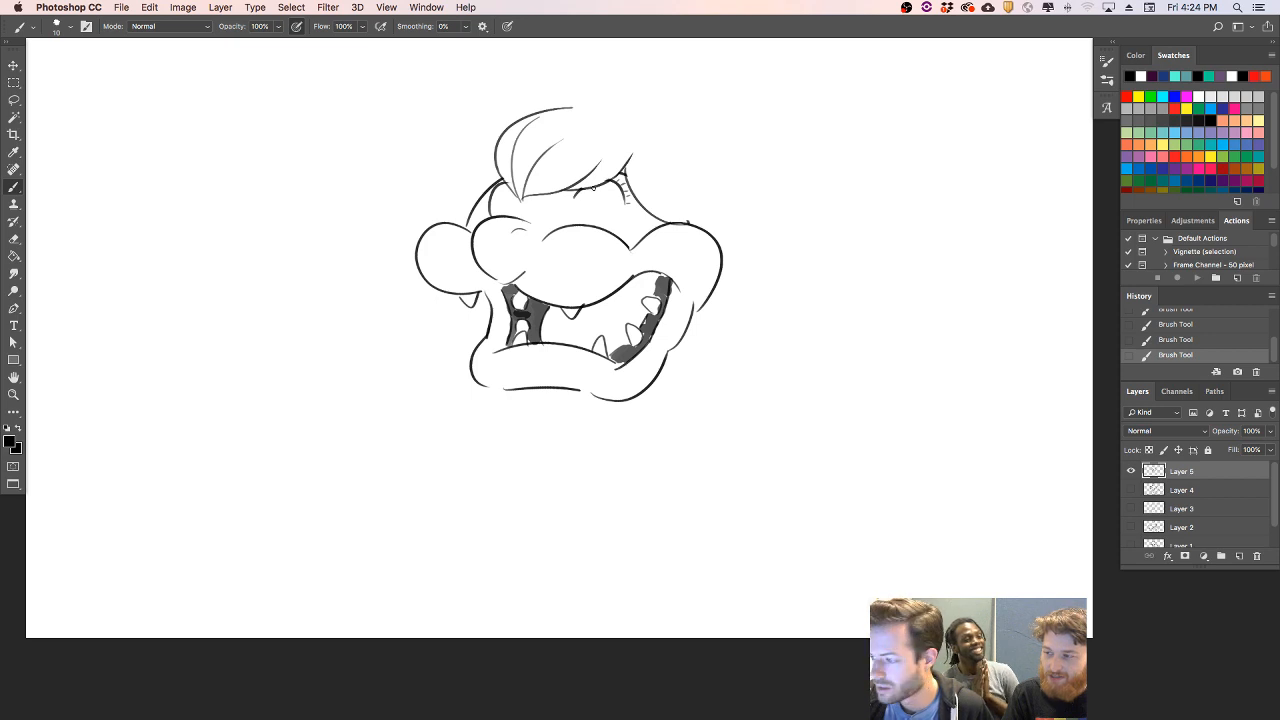
- Draw the round right eye with a solid black pupil, and carve highlights into it with a size 15 eraser
{"action": "left_click_drag", "start_coordinate": [570, 211], "coordinate": [575, 224]}
{"action": "key", "text": "super+z"}
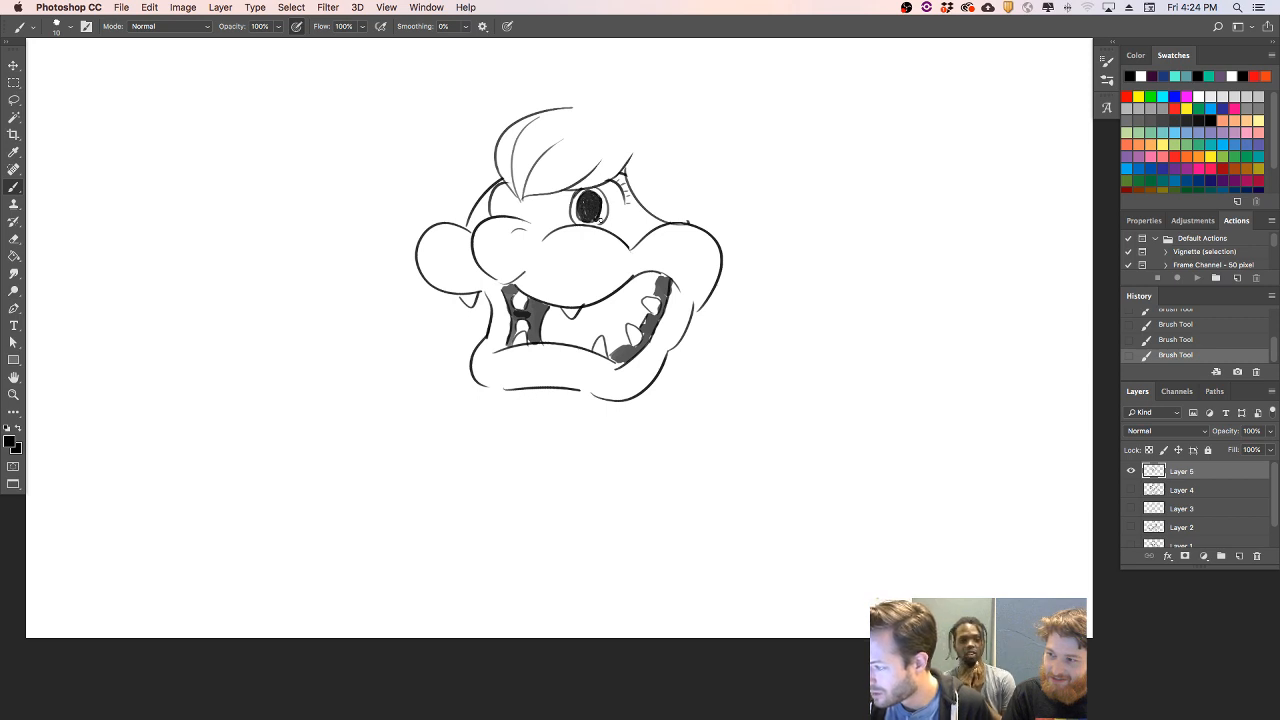
{"action": "key", "text": "e"}
{"action": "left_click", "coordinate": [603, 221]}
{"action": "left_click_drag", "start_coordinate": [583, 193], "coordinate": [578, 190]}
{"action": "key", "text": "bracketleft"}
{"action": "key", "text": "bracketleft"}
{"action": "key", "text": "bracketleft"}
{"action": "key", "text": "bracketleft"}
{"action": "key", "text": "bracketleft"}
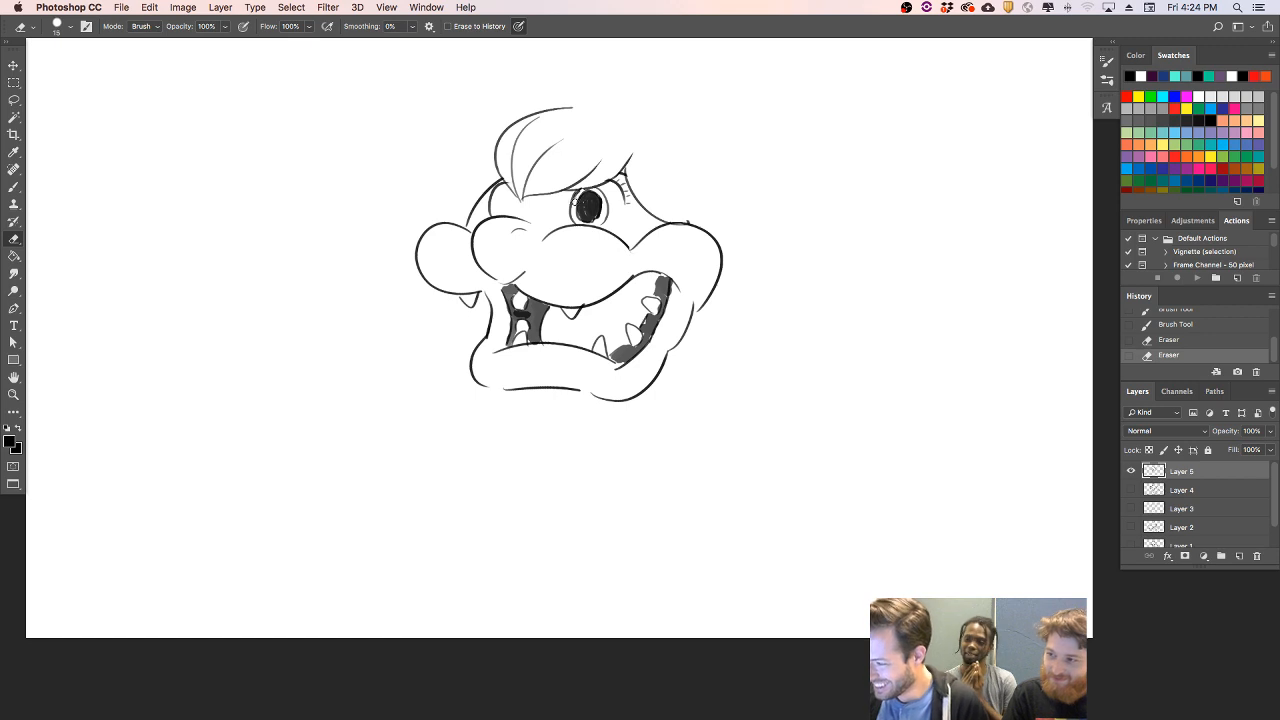
{"action": "left_click_drag", "start_coordinate": [603, 199], "coordinate": [598, 219]}
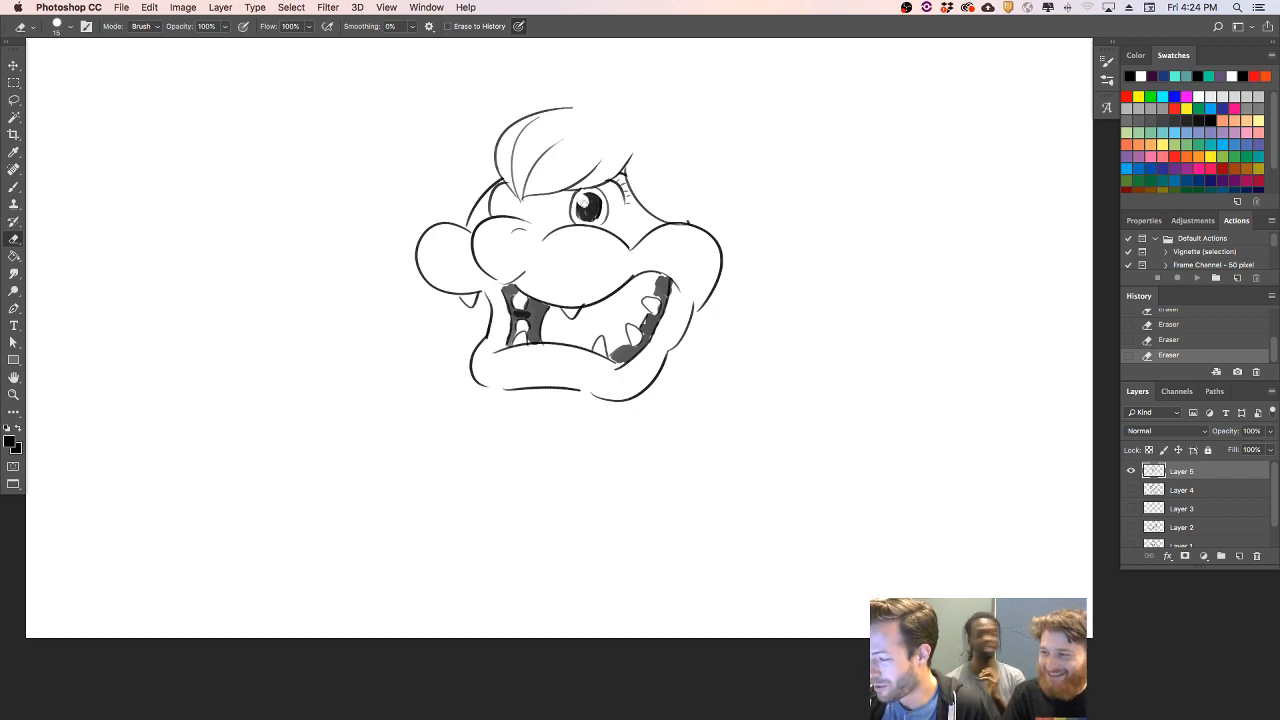
- Draw the left eye above the muzzle with a filled dark pupil, and erase a highlight in its upper part
{"action": "key", "text": "b"}
{"action": "left_click_drag", "start_coordinate": [501, 215], "coordinate": [502, 186]}
{"action": "key", "text": "super+z"}
{"action": "key", "text": "super+z"}
{"action": "key", "text": "super+z"}
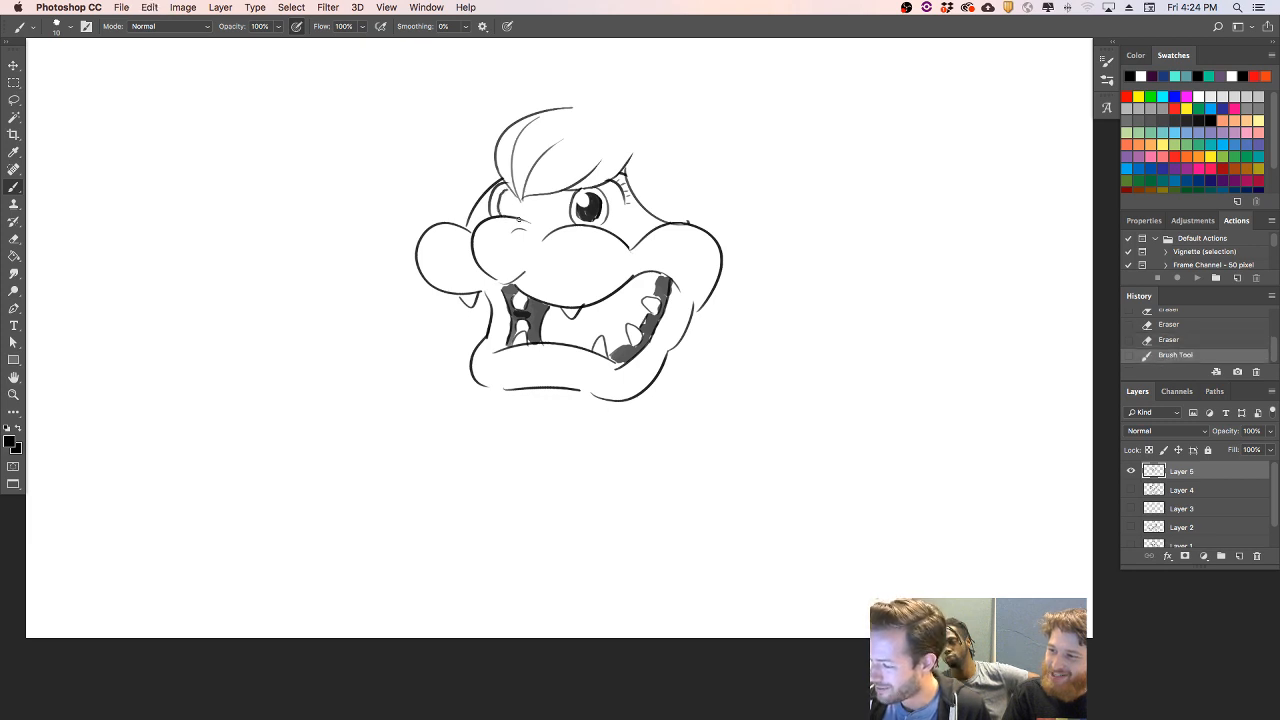
{"action": "key", "text": "]"}
{"action": "mouse_move", "coordinate": [520, 220]}
{"action": "left_mouse_down"}
{"action": "mouse_move", "coordinate": [521, 197]}
{"action": "mouse_move", "coordinate": [506, 196]}
{"action": "left_mouse_up"}
{"action": "key", "text": "]"}
{"action": "key", "text": "e"}
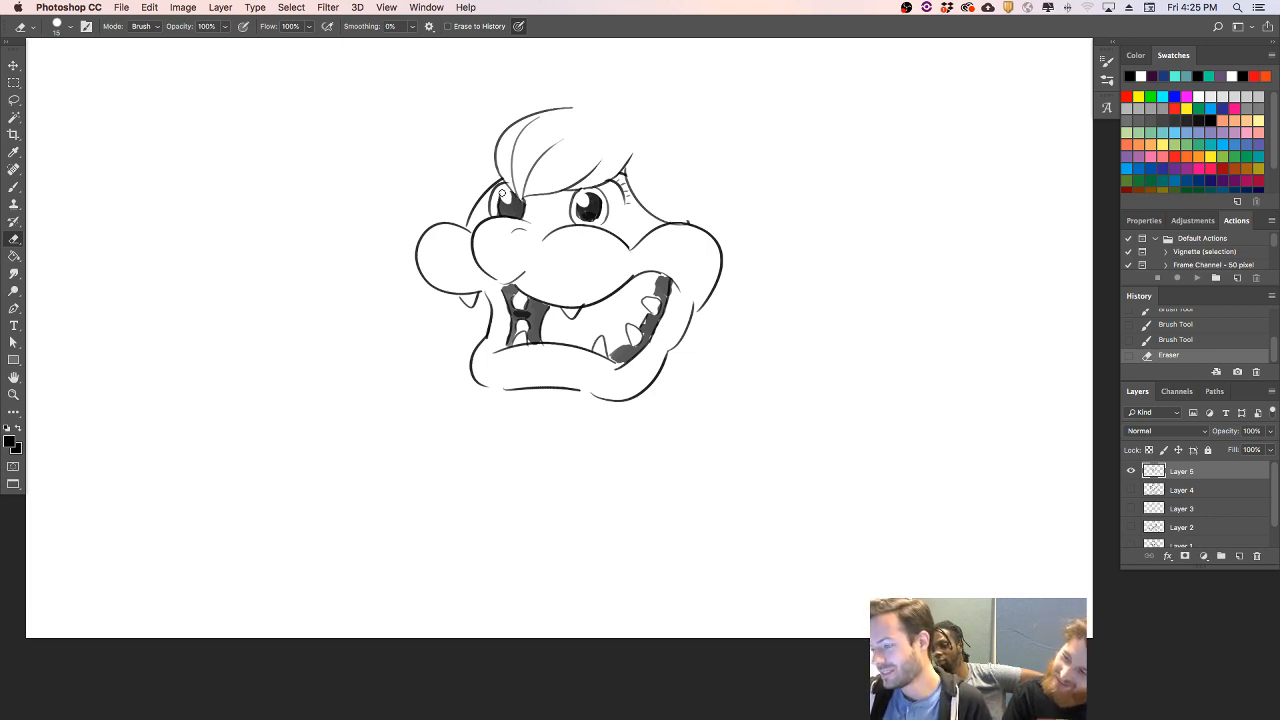
{"action": "left_click", "coordinate": [503, 183]}
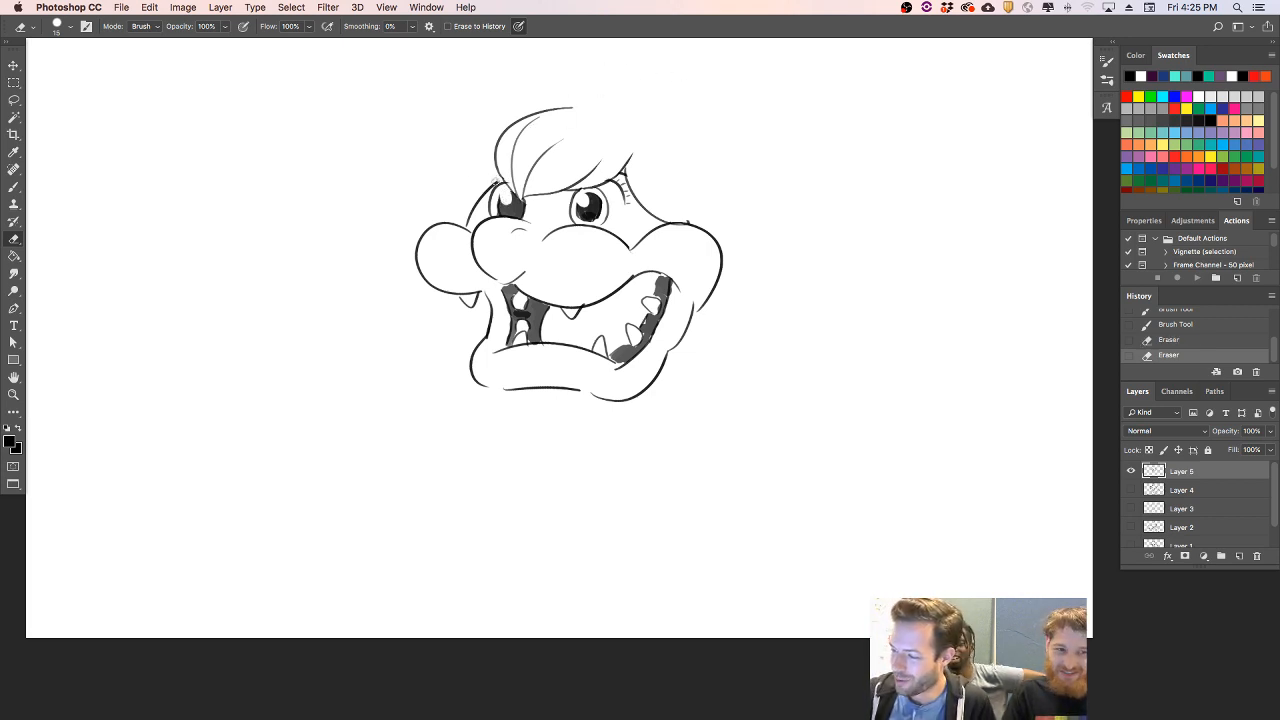
- Erase the skull line beside the left eye and redraw it as a smooth curve up to the hair tuft with a size 9 brush
{"action": "left_click", "coordinate": [468, 222]}
{"action": "key", "text": "b"}
{"action": "left_click_drag", "start_coordinate": [466, 230], "coordinate": [502, 160]}
{"action": "key", "text": "super+z"}
{"action": "key", "text": "bracketleft"}
{"action": "key", "text": "bracketleft"}
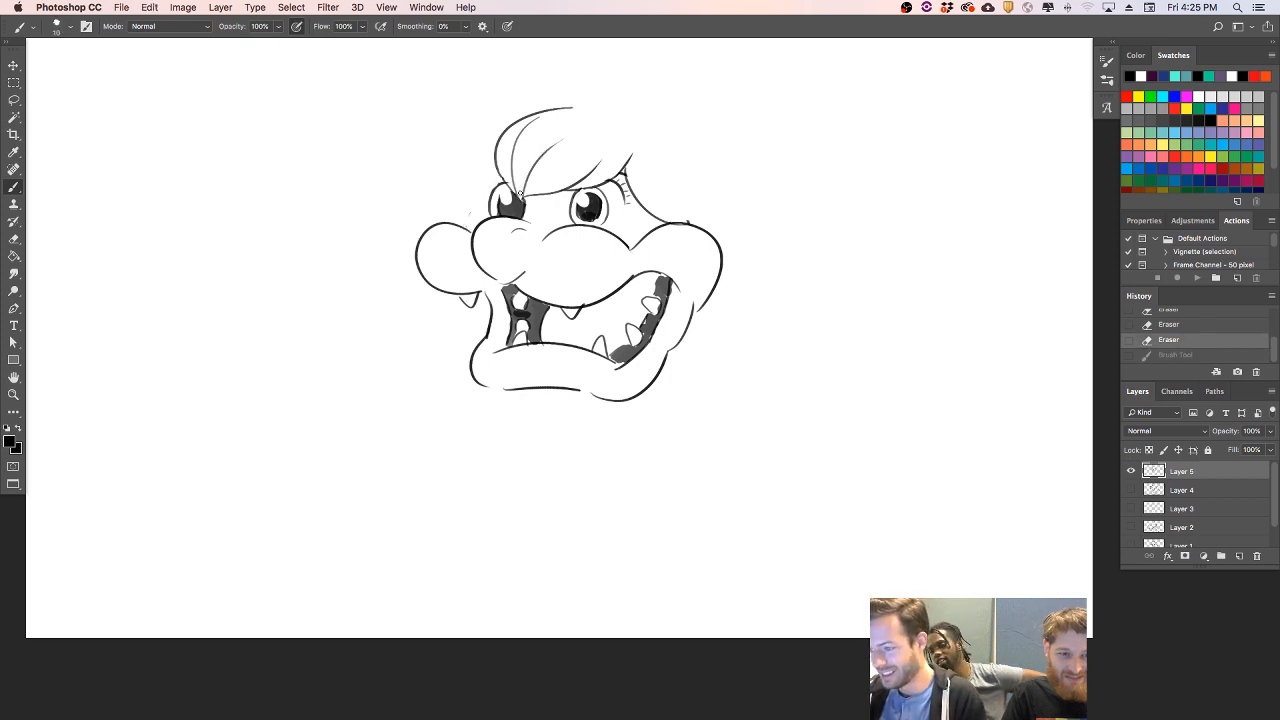
{"action": "left_click_drag", "start_coordinate": [468, 230], "coordinate": [500, 162]}
{"action": "key", "text": "super+z"}
{"action": "left_click_drag", "start_coordinate": [466, 232], "coordinate": [494, 170]}
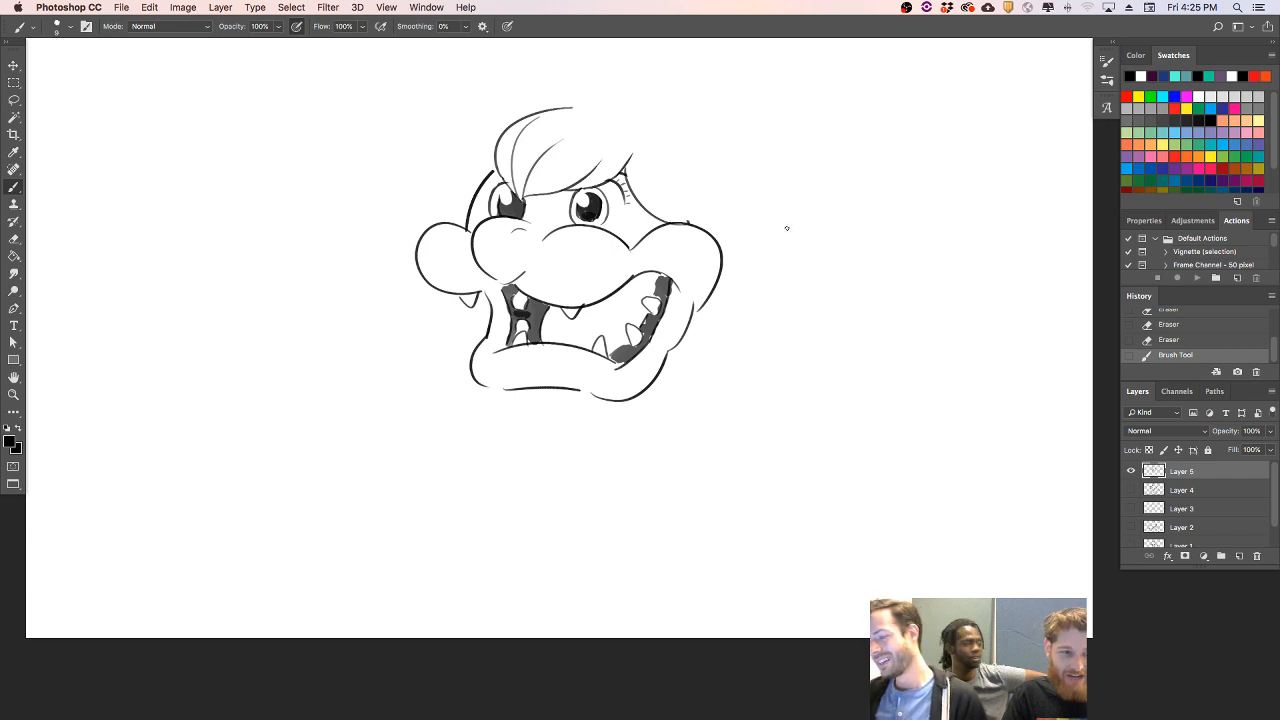
- Add a crease under the right eye and lashes at the left eye's outer corner, and clean up the lines around it
{"action": "key", "text": "e"}
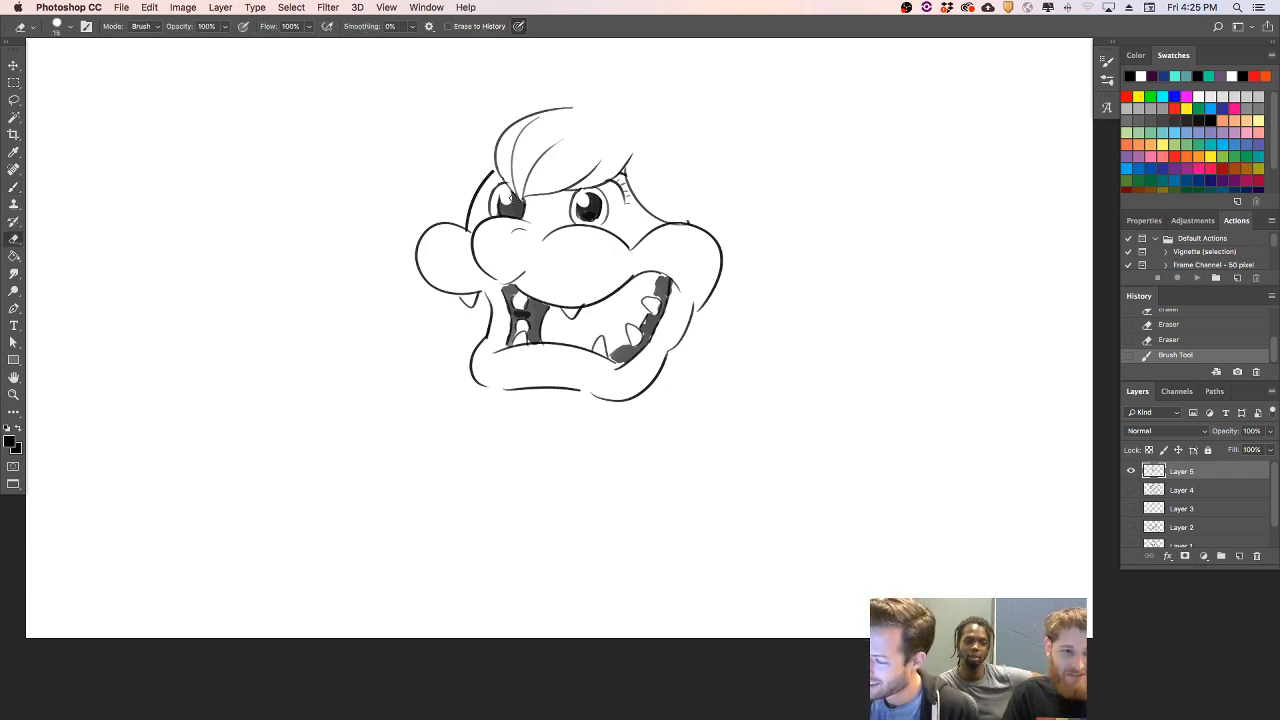
{"action": "key", "text": "b"}
{"action": "mouse_move", "coordinate": [579, 206]}
{"action": "left_mouse_down"}
{"action": "mouse_move", "coordinate": [583, 222]}
{"action": "mouse_move", "coordinate": [604, 208]}
{"action": "mouse_move", "coordinate": [584, 216]}
{"action": "mouse_move", "coordinate": [624, 222]}
{"action": "left_mouse_up"}
{"action": "key", "text": "super+z"}
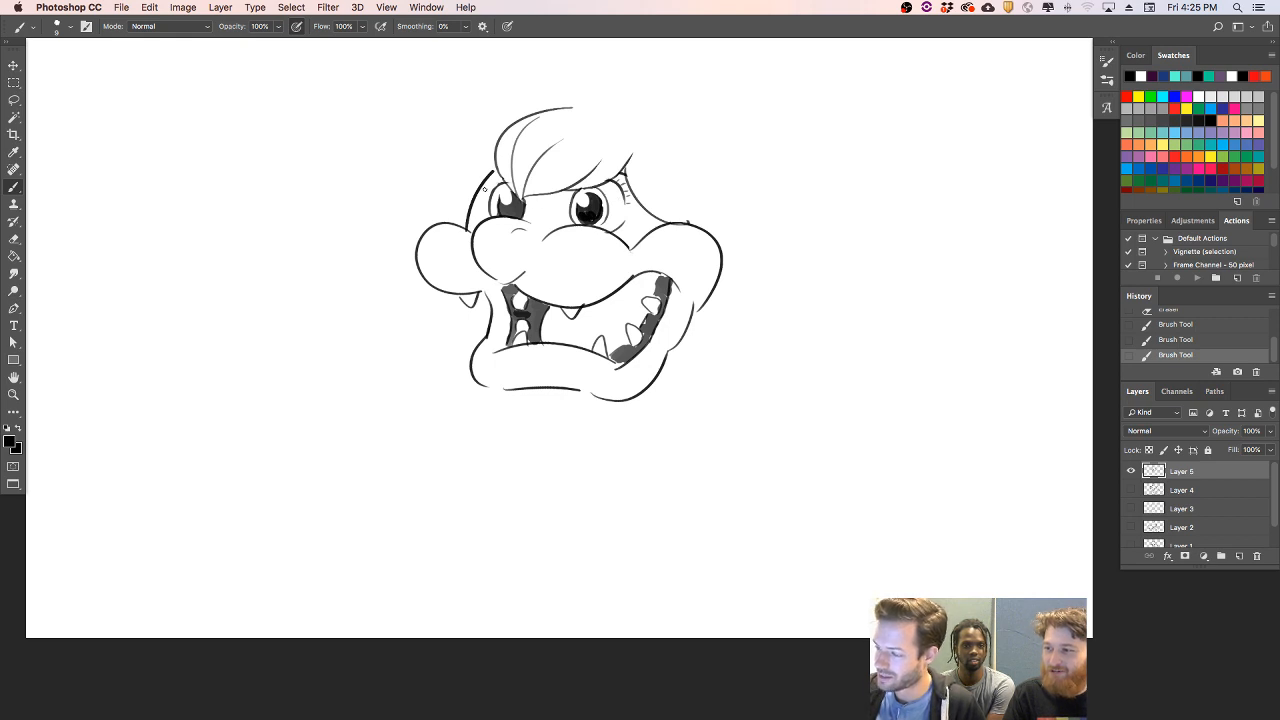
{"action": "mouse_move", "coordinate": [485, 190]}
{"action": "left_mouse_down"}
{"action": "mouse_move", "coordinate": [503, 176]}
{"action": "mouse_move", "coordinate": [481, 191]}
{"action": "mouse_move", "coordinate": [493, 172]}
{"action": "left_mouse_up"}
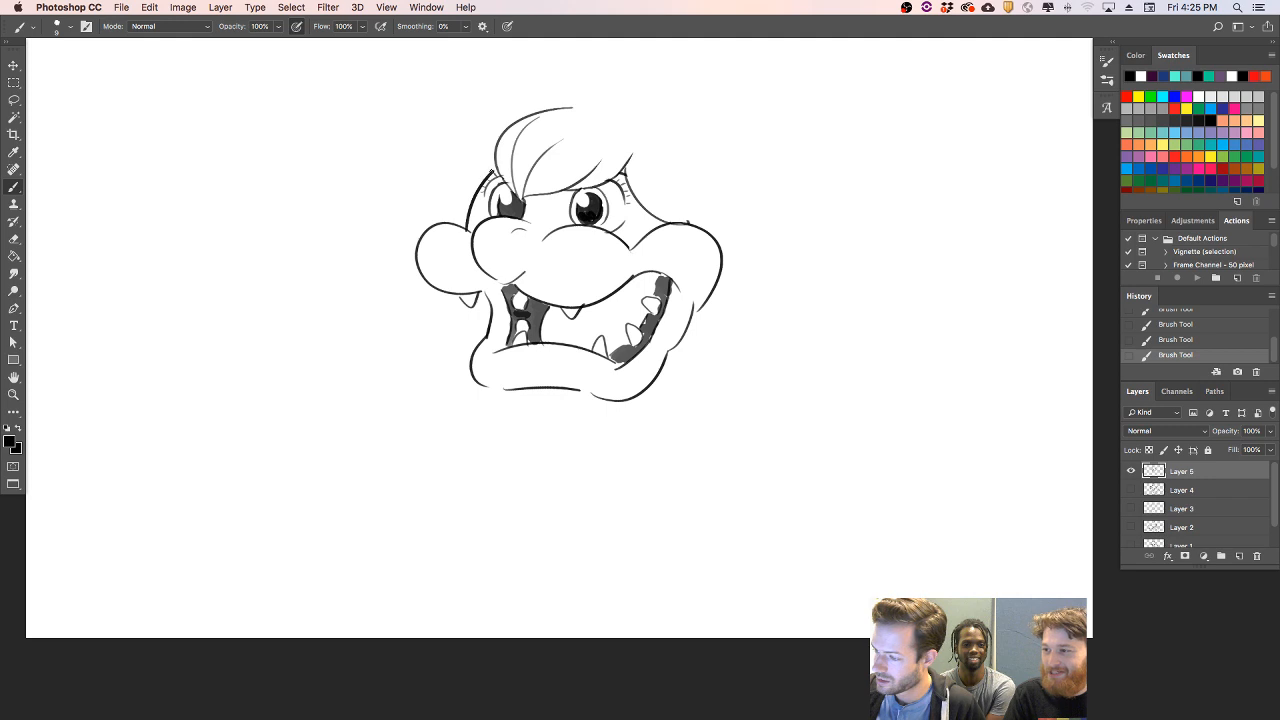
{"action": "key", "text": "e"}
{"action": "mouse_move", "coordinate": [507, 176]}
{"action": "left_mouse_down"}
{"action": "mouse_move", "coordinate": [478, 185]}
{"action": "mouse_move", "coordinate": [489, 182]}
{"action": "mouse_move", "coordinate": [485, 217]}
{"action": "left_mouse_up"}
{"action": "key", "text": "b"}
{"action": "key", "text": "super+z"}
{"action": "key", "text": "super+z"}
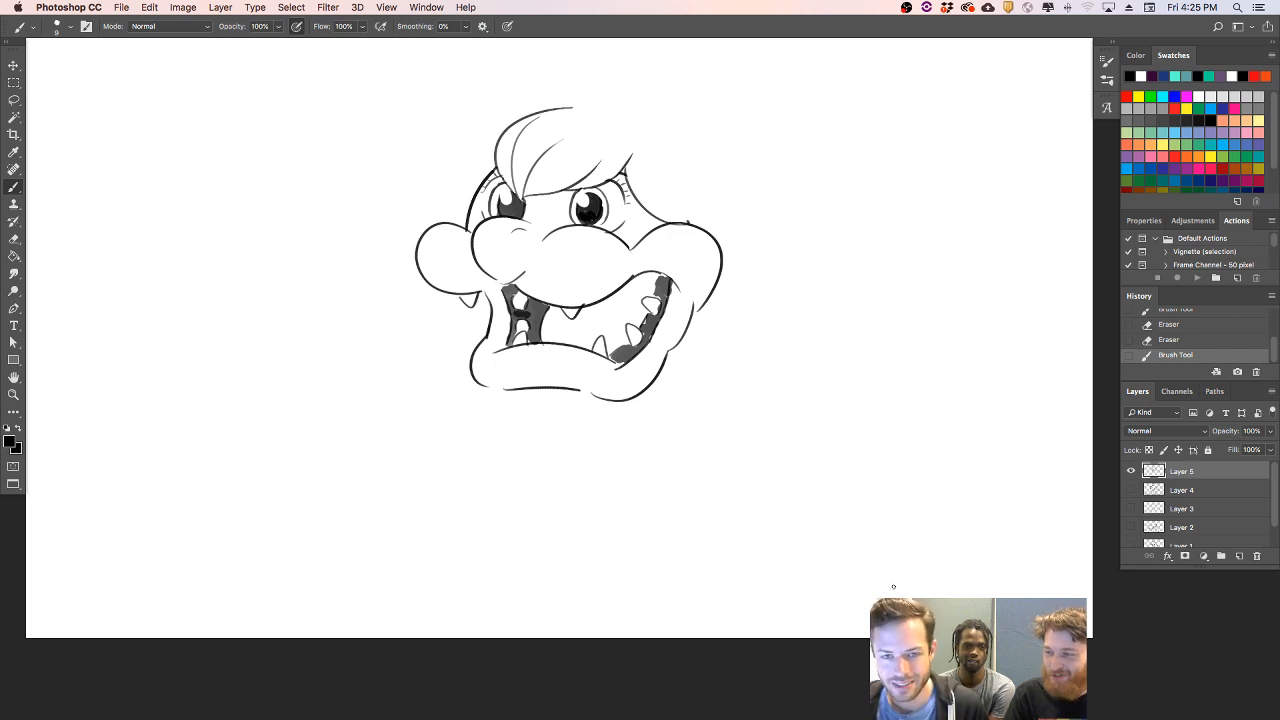
- Draw rounded nostril-like bulges at the muzzle's lower edge, and add a curved lip line beneath the mouth opening
{"action": "mouse_move", "coordinate": [470, 270]}
{"action": "left_mouse_down"}
{"action": "mouse_move", "coordinate": [480, 292]}
{"action": "mouse_move", "coordinate": [547, 276]}
{"action": "left_mouse_up"}
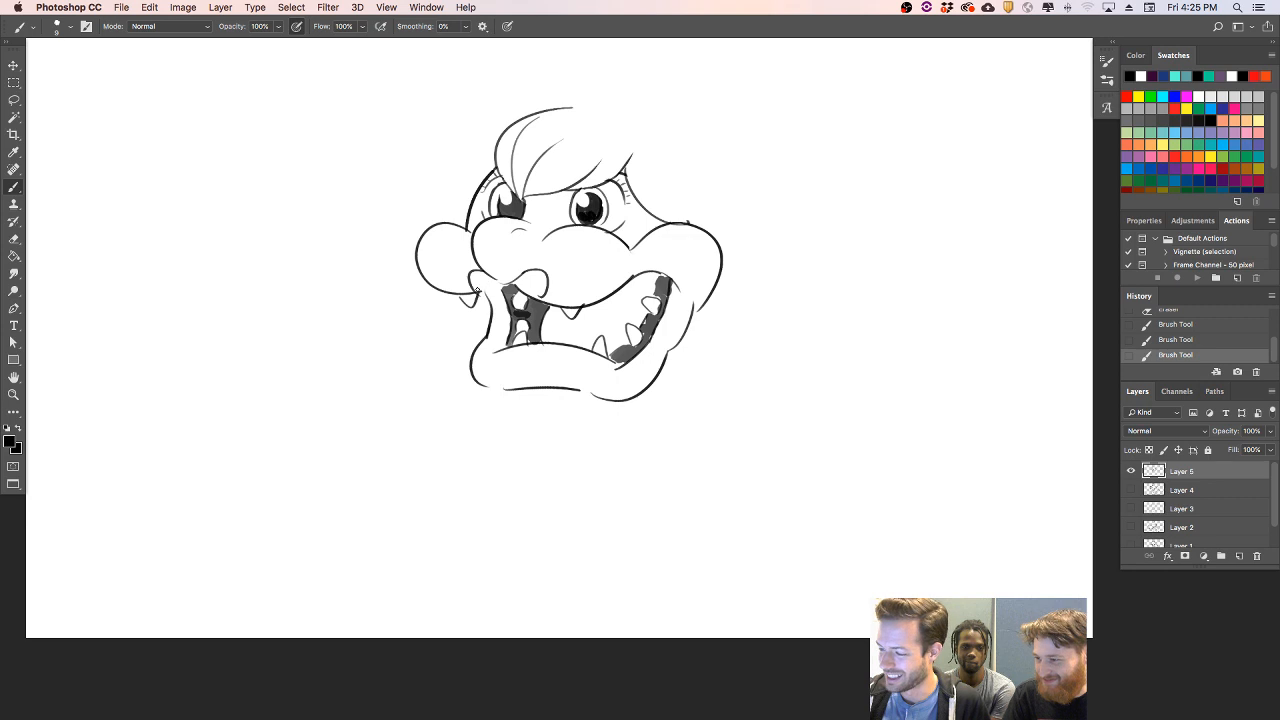
{"action": "left_click_drag", "start_coordinate": [476, 293], "coordinate": [494, 285]}
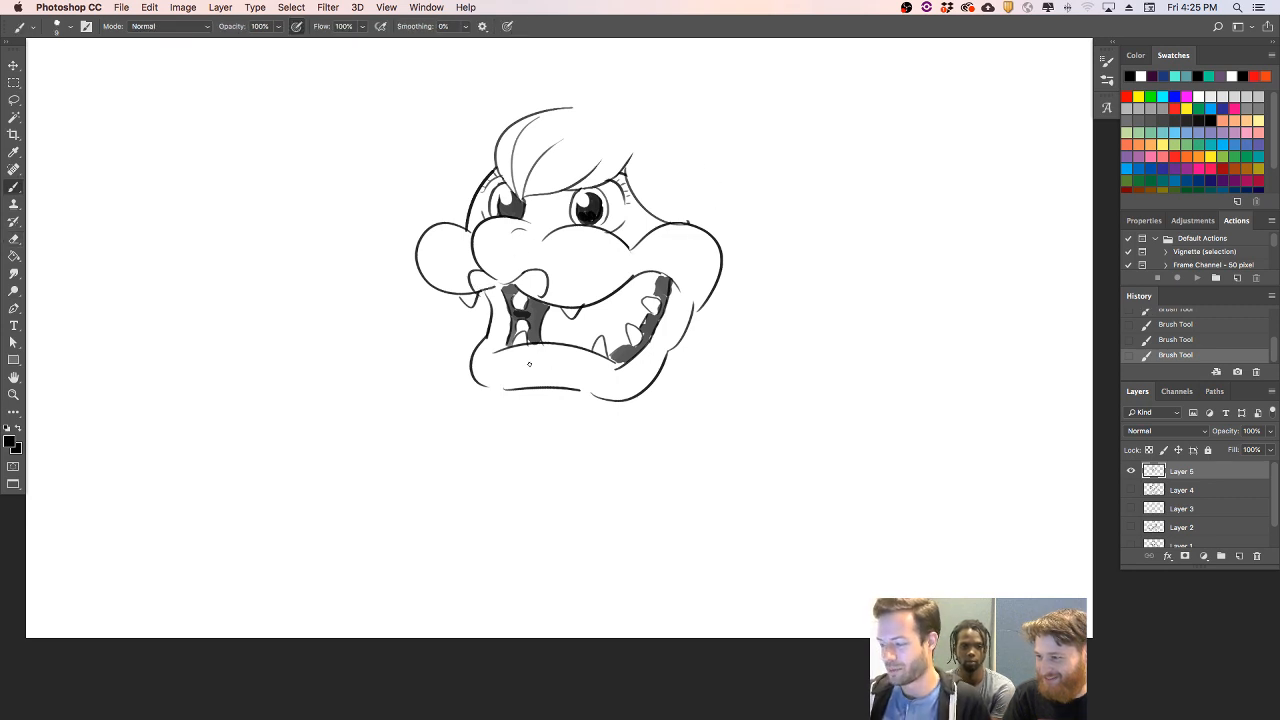
{"action": "mouse_move", "coordinate": [509, 347]}
{"action": "left_mouse_down"}
{"action": "mouse_move", "coordinate": [557, 365]}
{"action": "mouse_move", "coordinate": [600, 349]}
{"action": "left_mouse_up"}
{"action": "key", "text": "super+z"}
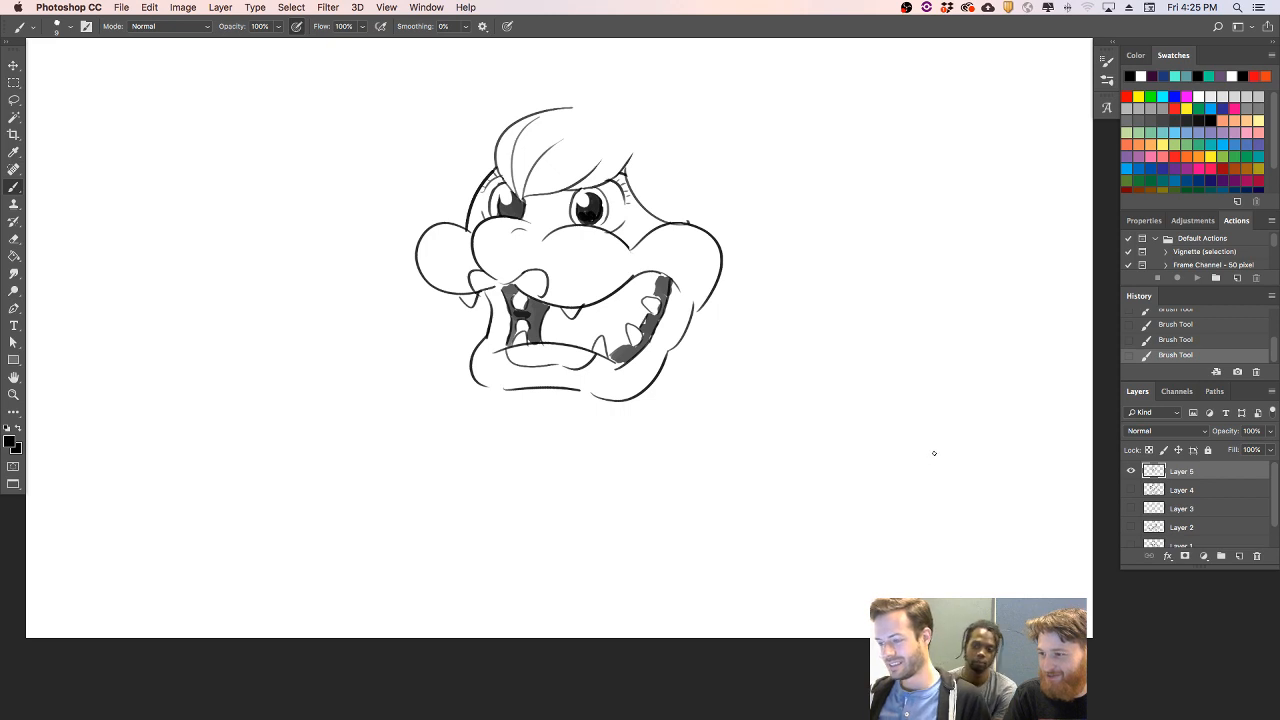
- Move the head drawing down and slightly left, and draw a long curve behind the head for the outer edge of the hair
{"action": "key", "text": "v"}
{"action": "left_click_drag", "start_coordinate": [681, 341], "coordinate": [662, 394]}
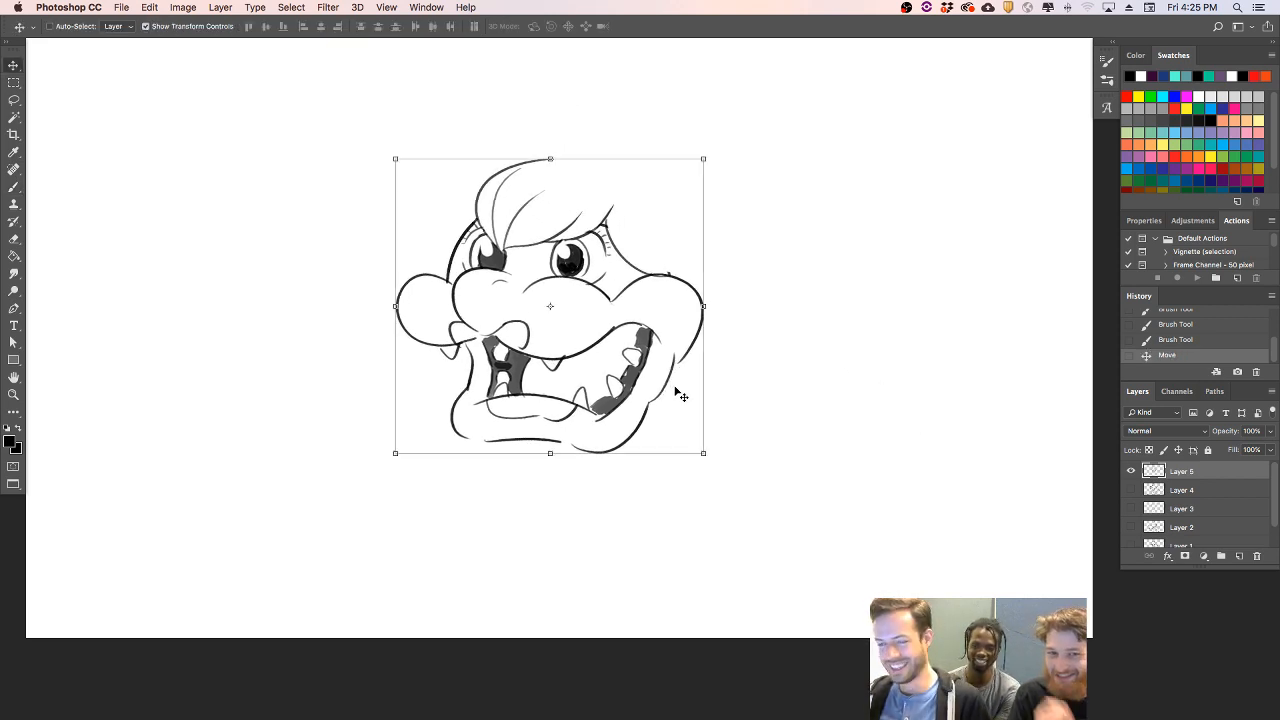
{"action": "key", "text": "b"}
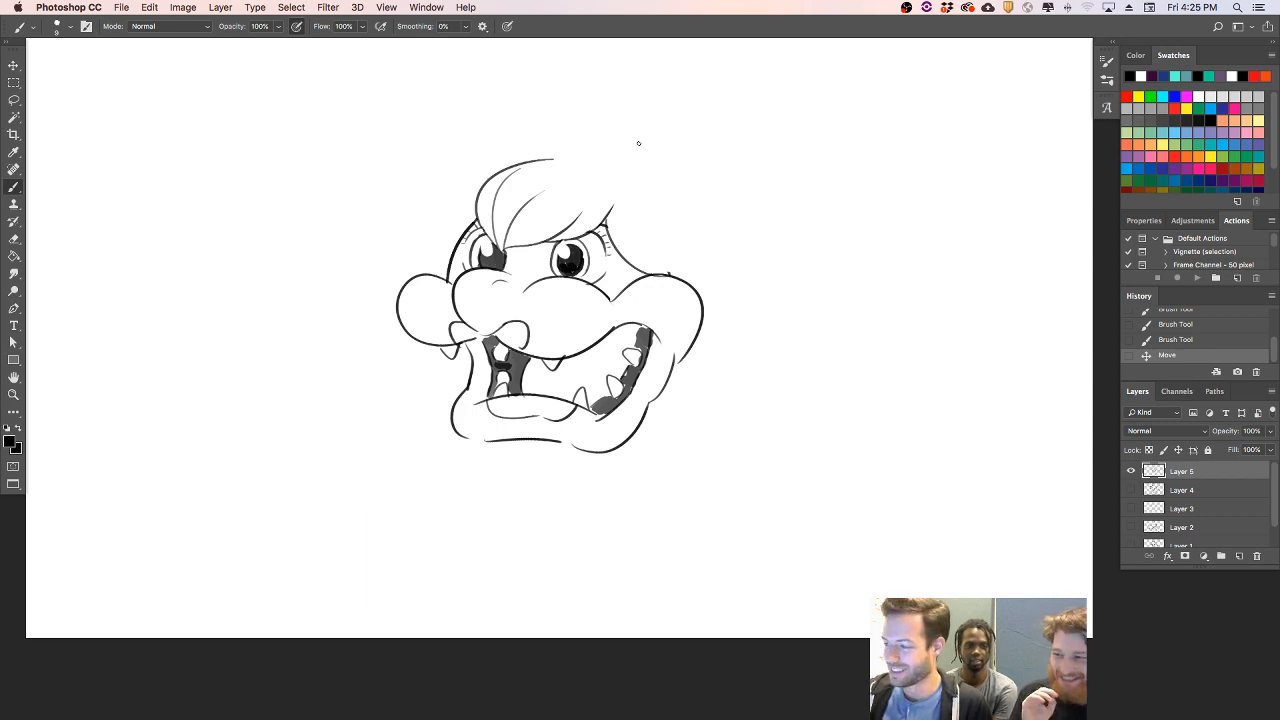
{"action": "left_click_drag", "start_coordinate": [668, 158], "coordinate": [758, 290]}
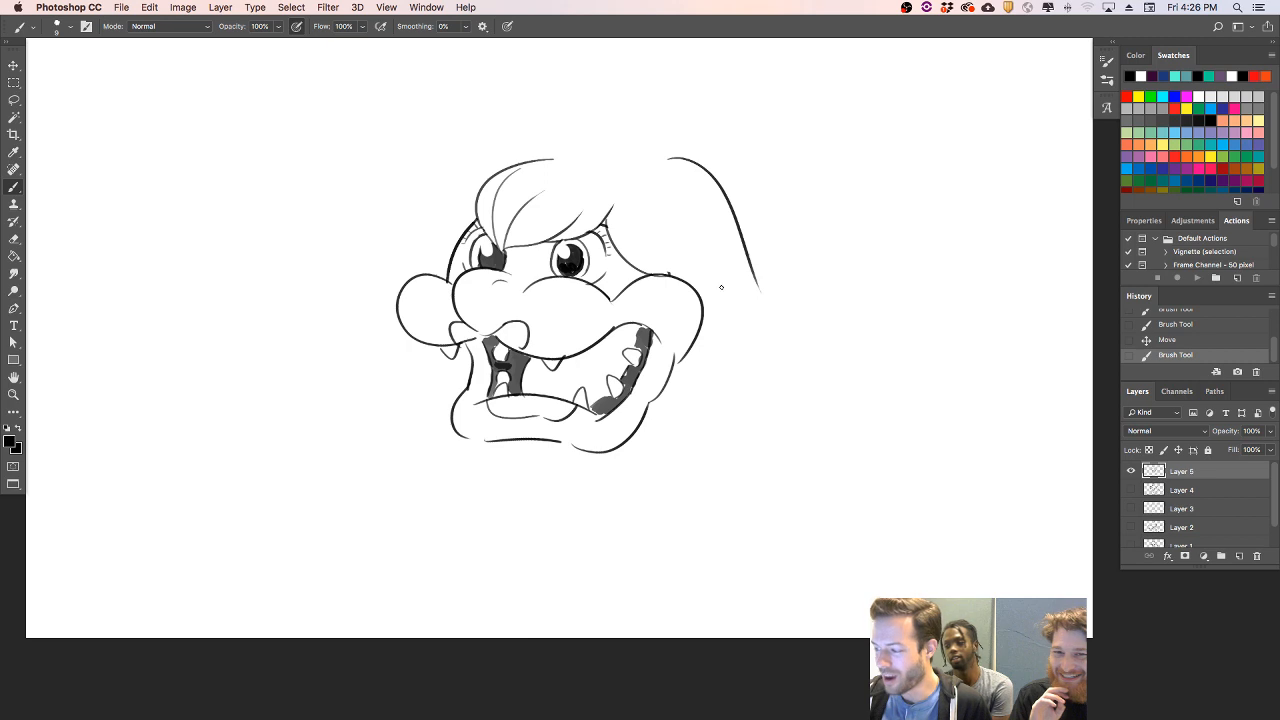
- Draw a long, pointed lock of hair hanging over the right cheek, and erase the cheek line it covers
{"action": "left_click_drag", "start_coordinate": [668, 275], "coordinate": [686, 402]}
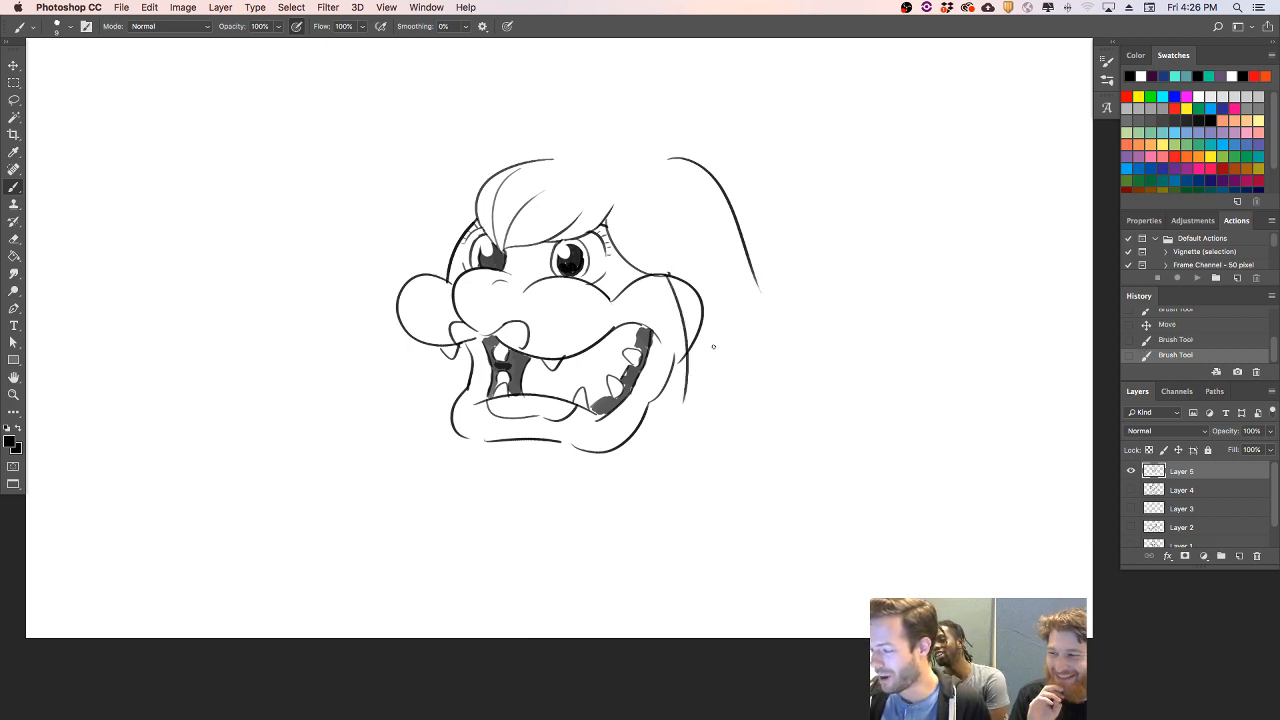
{"action": "key", "text": "super+z"}
{"action": "mouse_move", "coordinate": [664, 273]}
{"action": "left_mouse_down"}
{"action": "mouse_move", "coordinate": [679, 346]}
{"action": "mouse_move", "coordinate": [671, 403]}
{"action": "mouse_move", "coordinate": [692, 264]}
{"action": "left_mouse_up"}
{"action": "key", "text": "super+z"}
{"action": "mouse_move", "coordinate": [672, 406]}
{"action": "left_mouse_down"}
{"action": "mouse_move", "coordinate": [681, 281]}
{"action": "mouse_move", "coordinate": [665, 265]}
{"action": "mouse_move", "coordinate": [689, 292]}
{"action": "mouse_move", "coordinate": [689, 360]}
{"action": "mouse_move", "coordinate": [683, 293]}
{"action": "mouse_move", "coordinate": [657, 252]}
{"action": "left_mouse_up"}
{"action": "key", "text": "e"}
{"action": "key", "text": "b"}
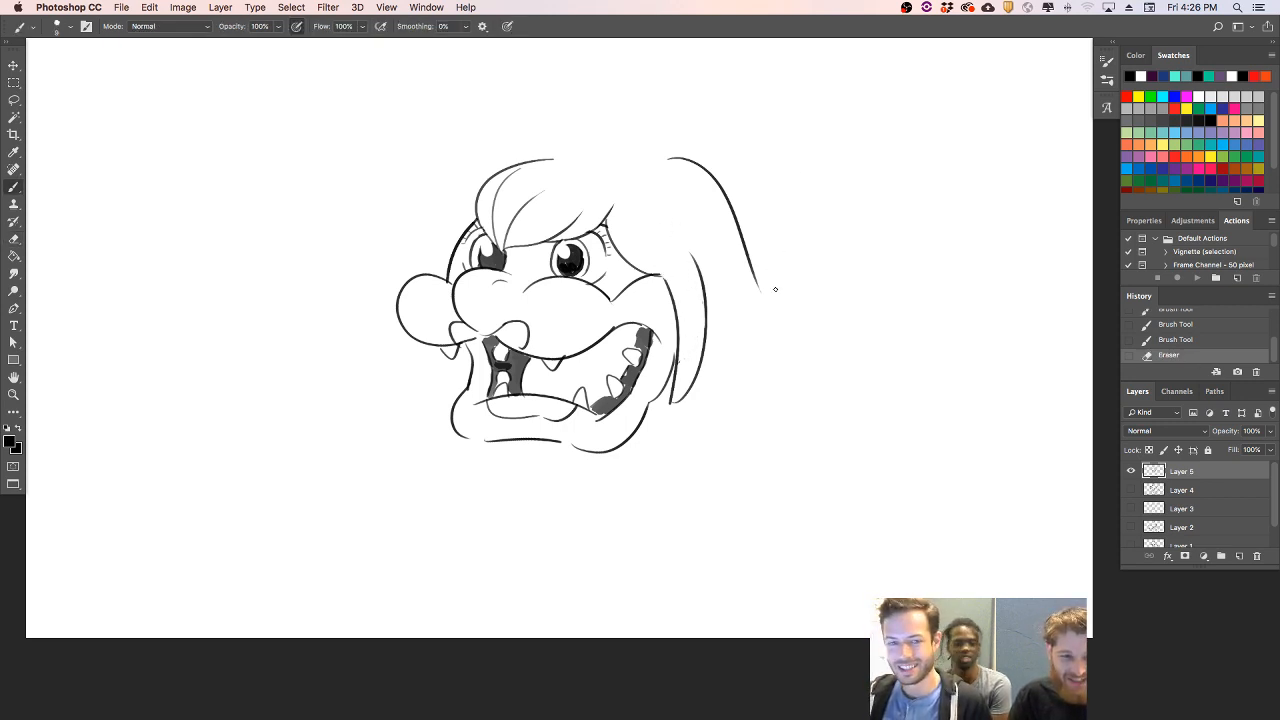
- Draw flicked, pointed strands at the lower end of the back hair, sweeping out to the right
{"action": "mouse_move", "coordinate": [738, 232]}
{"action": "left_mouse_down"}
{"action": "mouse_move", "coordinate": [798, 263]}
{"action": "mouse_move", "coordinate": [754, 270]}
{"action": "mouse_move", "coordinate": [809, 318]}
{"action": "left_mouse_up"}
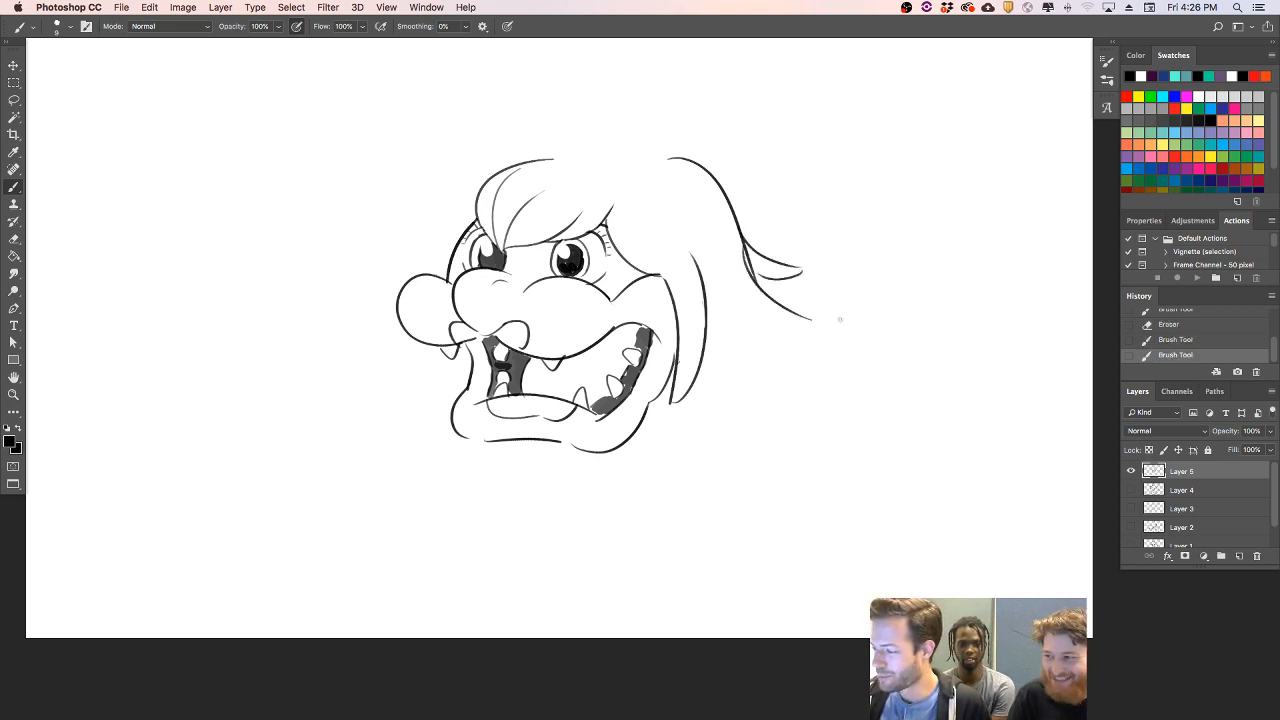
{"action": "key", "text": "super+z"}
{"action": "mouse_move", "coordinate": [744, 244]}
{"action": "left_mouse_down"}
{"action": "mouse_move", "coordinate": [826, 320]}
{"action": "mouse_move", "coordinate": [756, 338]}
{"action": "mouse_move", "coordinate": [753, 366]}
{"action": "left_mouse_up"}
{"action": "key", "text": "super+z"}
{"action": "left_click_drag", "start_coordinate": [820, 341], "coordinate": [742, 363]}
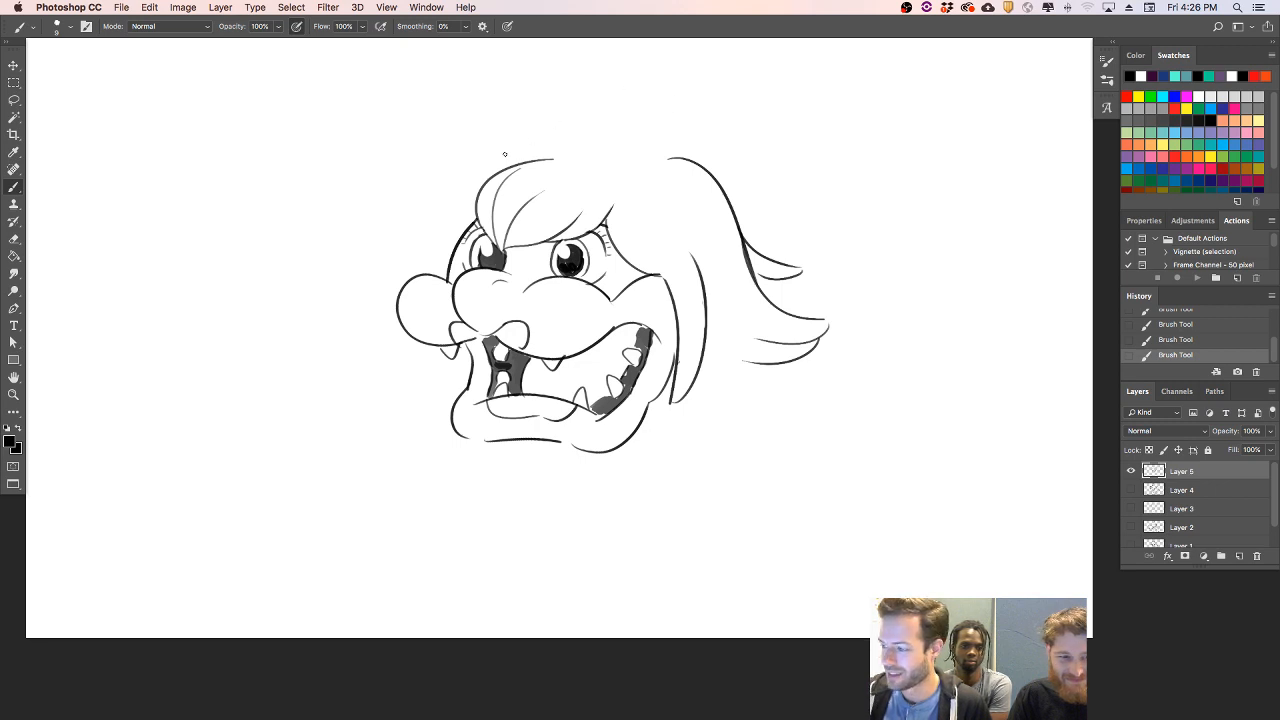
- Draw the hair's outline over the top of the head down to the left eye, and add a small arched brow above the right eye
{"action": "mouse_move", "coordinate": [665, 157]}
{"action": "left_mouse_down"}
{"action": "mouse_move", "coordinate": [458, 170]}
{"action": "mouse_move", "coordinate": [447, 244]}
{"action": "left_mouse_up"}
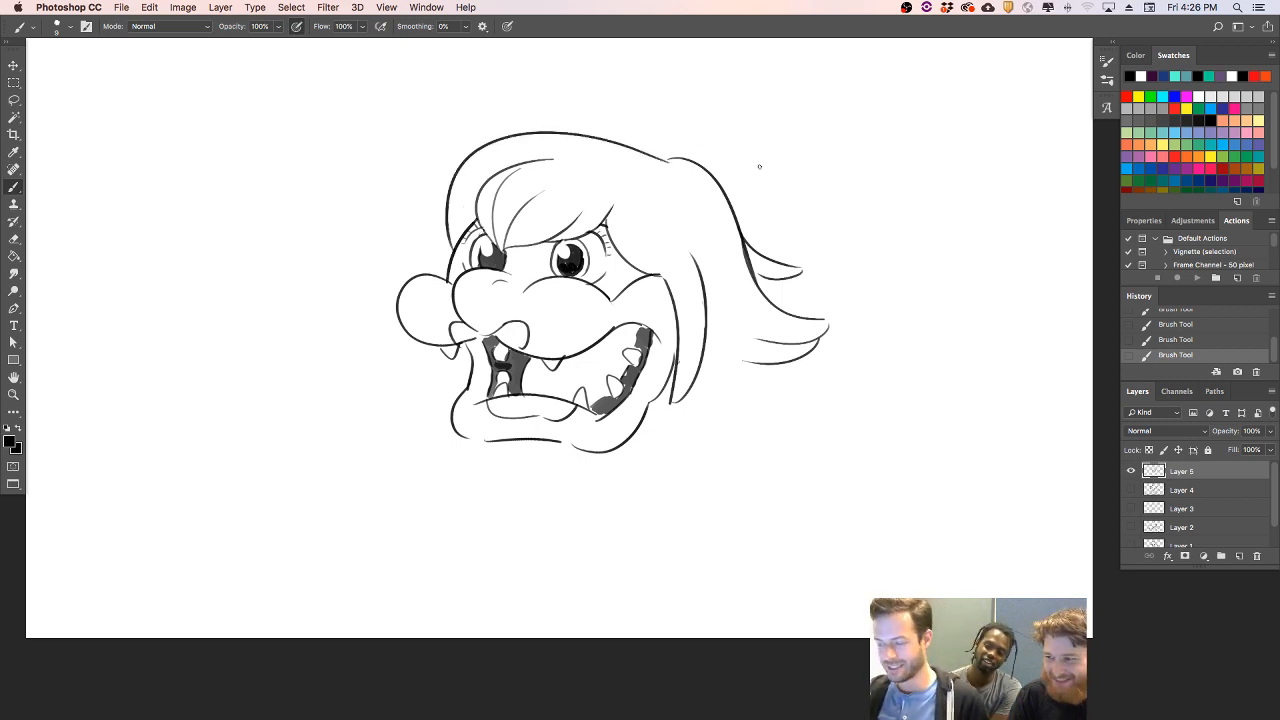
{"action": "key", "text": "e"}
{"action": "left_click_drag", "start_coordinate": [600, 222], "coordinate": [600, 211]}
{"action": "key", "text": "b"}
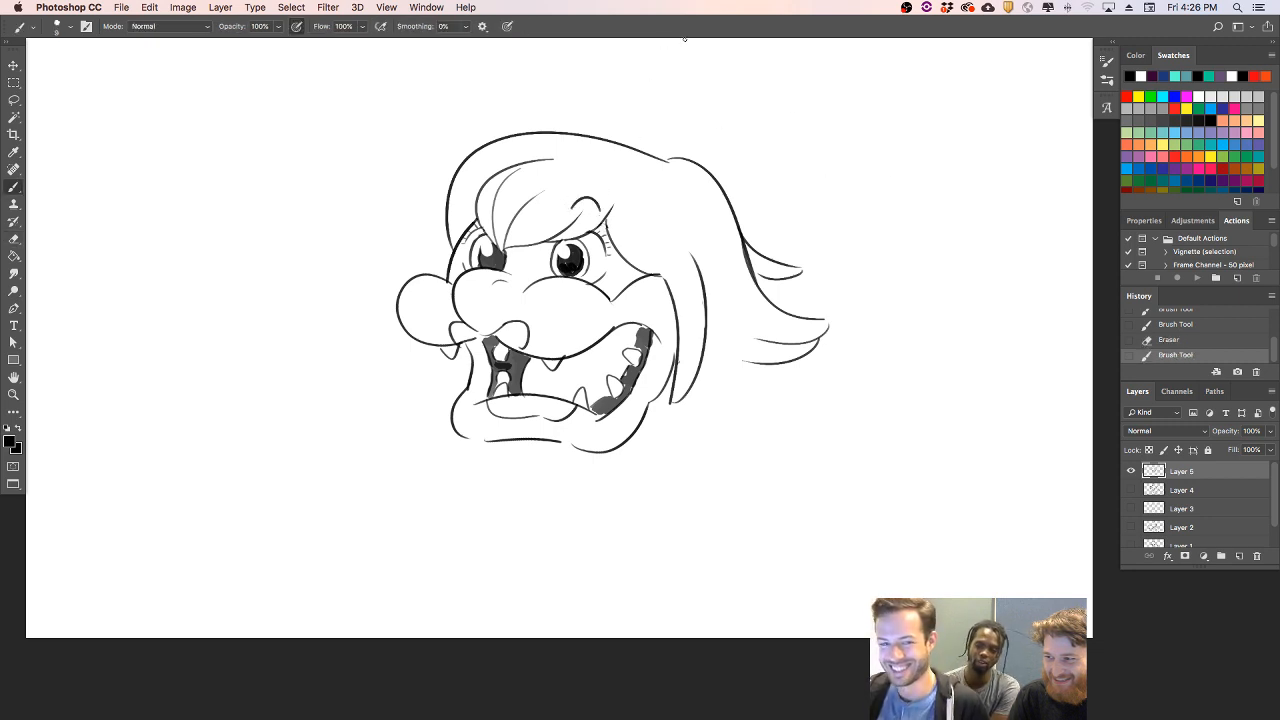
- Draw a small spiked crown on top of the hair with an oval gem in its center
{"action": "mouse_move", "coordinate": [602, 139]}
{"action": "left_mouse_down"}
{"action": "mouse_move", "coordinate": [606, 97]}
{"action": "mouse_move", "coordinate": [622, 124]}
{"action": "mouse_move", "coordinate": [668, 88]}
{"action": "mouse_move", "coordinate": [673, 140]}
{"action": "mouse_move", "coordinate": [706, 132]}
{"action": "mouse_move", "coordinate": [696, 157]}
{"action": "left_mouse_up"}
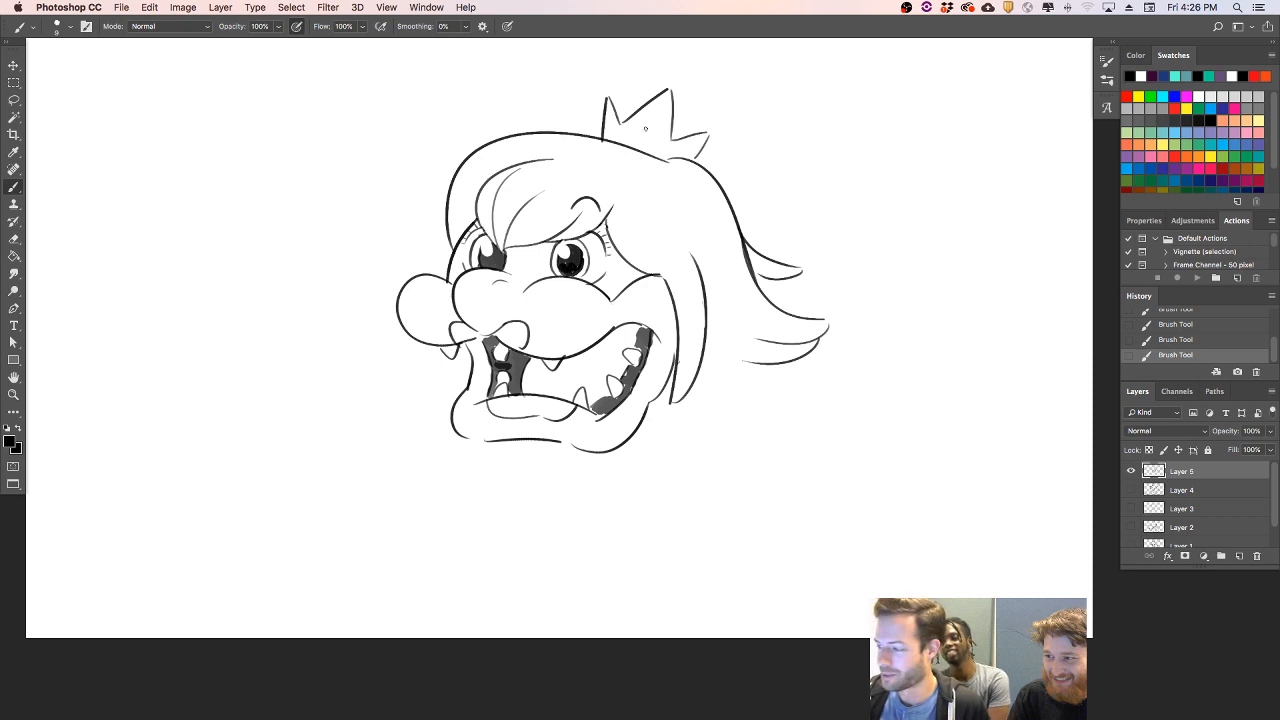
{"action": "mouse_move", "coordinate": [638, 141]}
{"action": "left_mouse_down"}
{"action": "mouse_move", "coordinate": [648, 117]}
{"action": "mouse_move", "coordinate": [644, 141]}
{"action": "left_mouse_up"}
{"action": "key", "text": "super+z"}
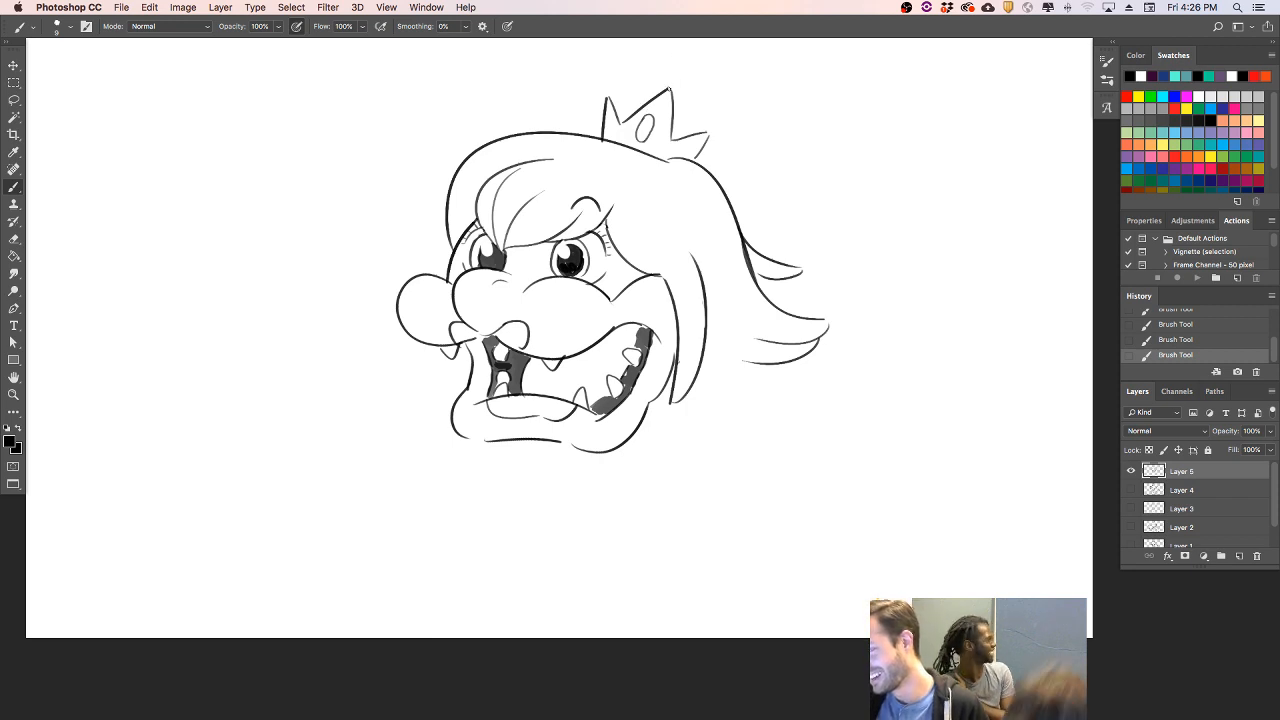
- Clean up the crown's base where it meets the hair, and shade the gem dark with a small highlight
{"action": "key", "text": "e"}
{"action": "left_click_drag", "start_coordinate": [604, 145], "coordinate": [601, 143]}
{"action": "key", "text": "b"}
{"action": "left_click_drag", "start_coordinate": [698, 156], "coordinate": [693, 161]}
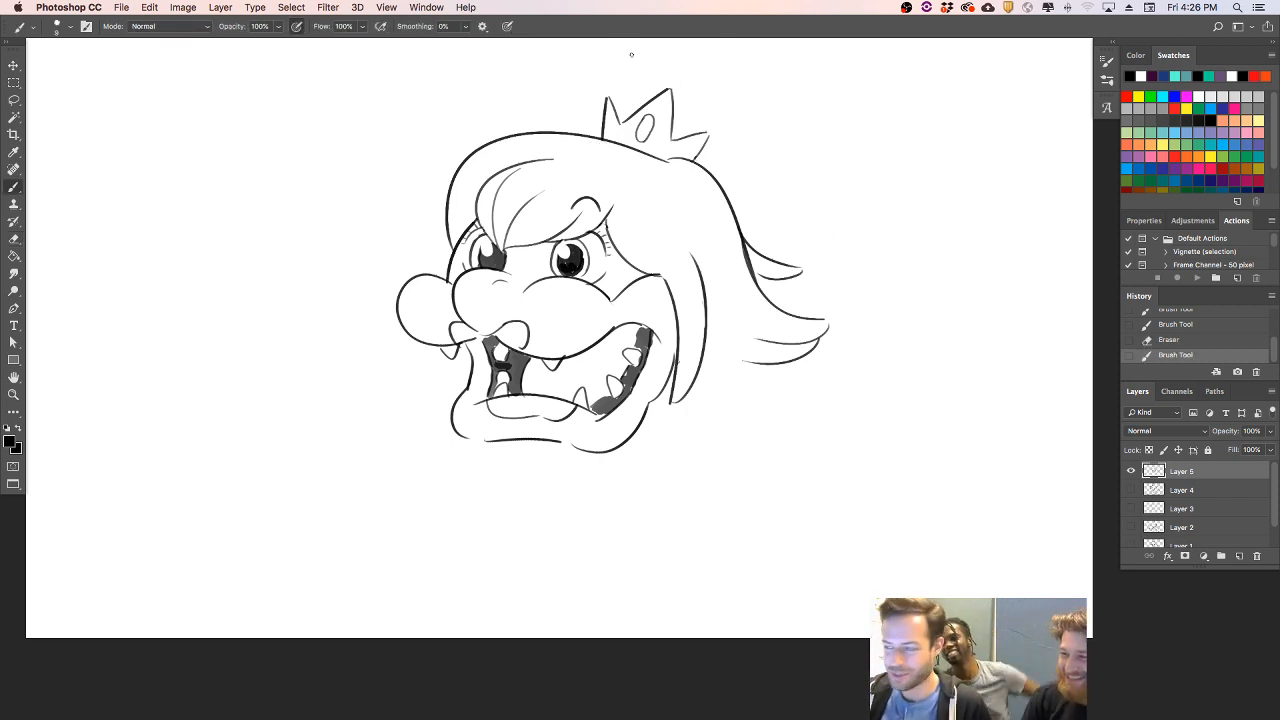
{"action": "mouse_move", "coordinate": [649, 118]}
{"action": "left_mouse_down"}
{"action": "mouse_move", "coordinate": [641, 142]}
{"action": "mouse_move", "coordinate": [652, 130]}
{"action": "left_mouse_up"}
{"action": "key", "text": "alt+super+z"}
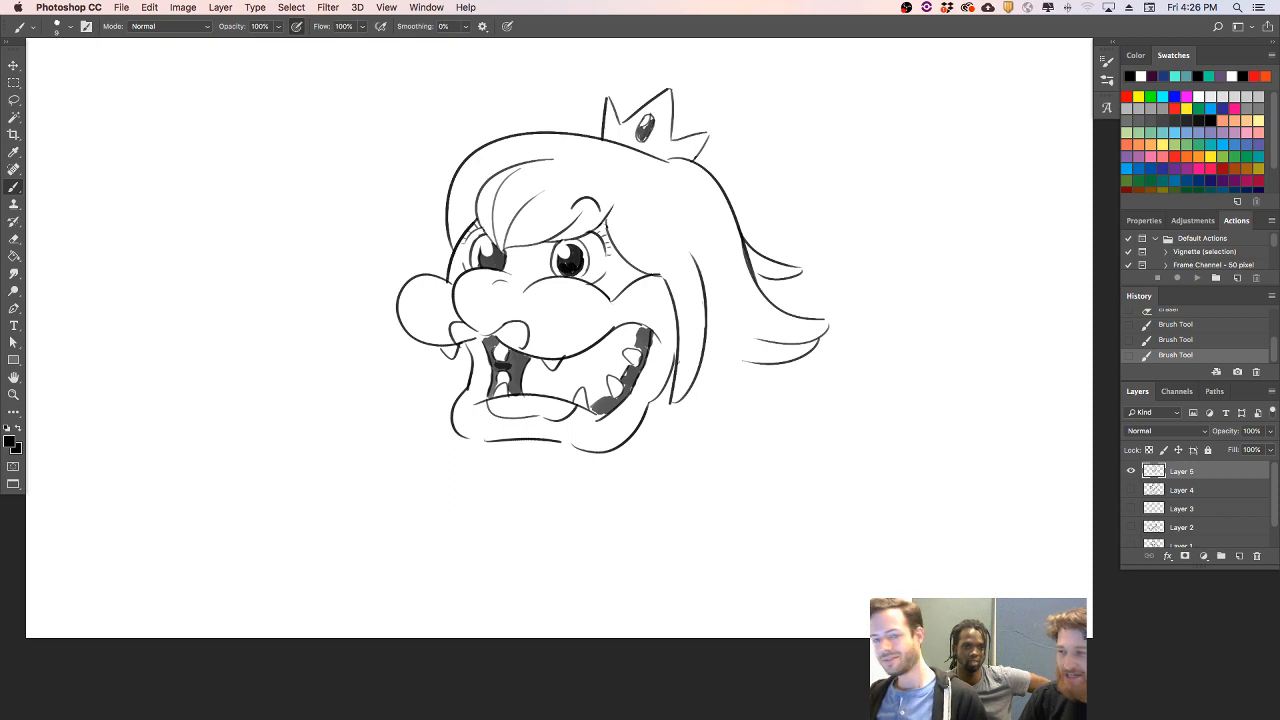
- Draw a thin curved lock of hair along the outside of the hair's left edge
{"action": "mouse_move", "coordinate": [418, 342]}
{"action": "left_mouse_down"}
{"action": "mouse_move", "coordinate": [430, 372]}
{"action": "mouse_move", "coordinate": [444, 362]}
{"action": "left_mouse_up"}
{"action": "key", "text": "alt+super+z"}
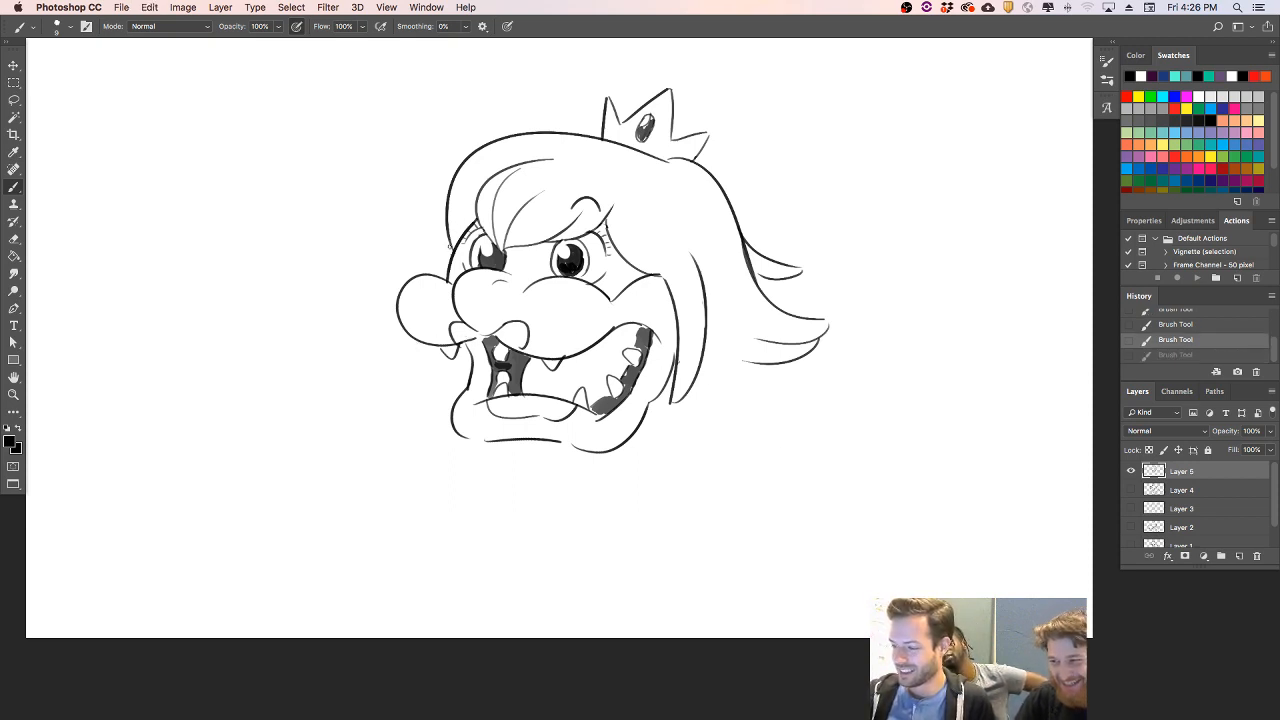
{"action": "left_click_drag", "start_coordinate": [444, 252], "coordinate": [456, 165]}
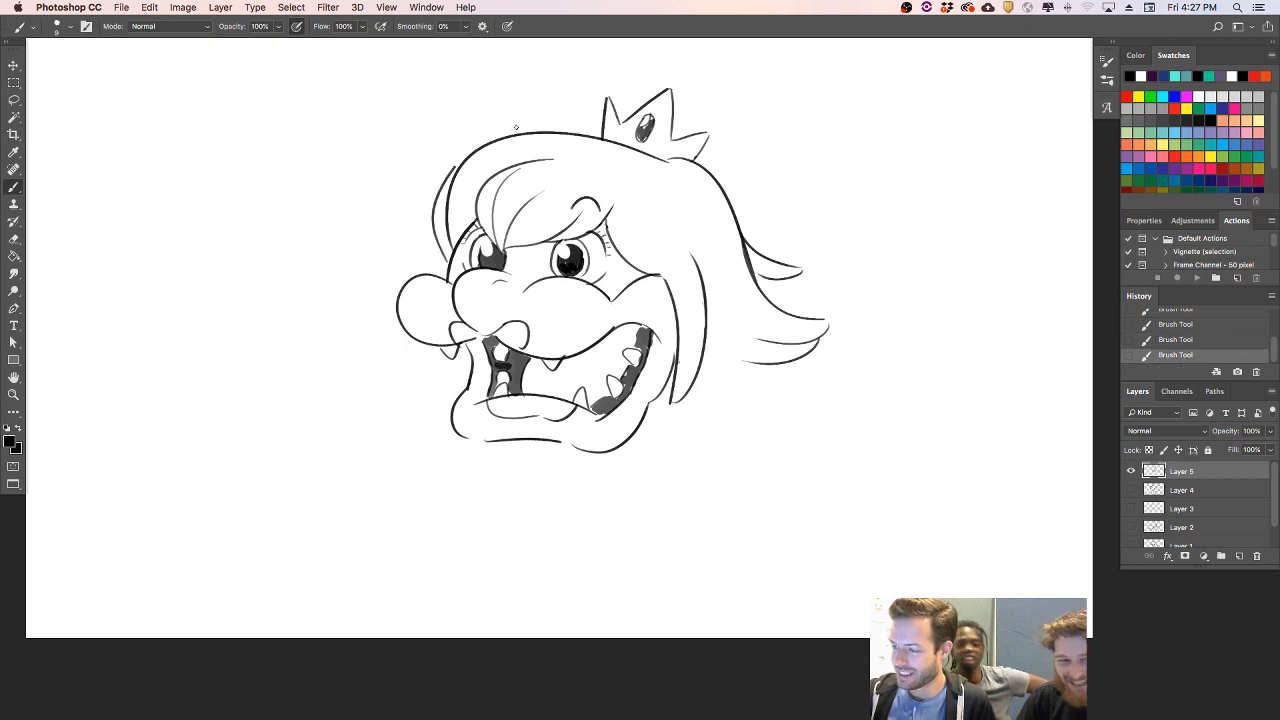
- Erase the overlap at the hair's left edge and join the outer lock to the outline at the head's top
{"action": "key", "text": "e"}
{"action": "left_click_drag", "start_coordinate": [451, 248], "coordinate": [467, 156]}
{"action": "key", "text": "b"}
{"action": "key", "text": "e"}
{"action": "key", "text": "b"}
{"action": "key", "text": "e"}
{"action": "key", "text": "b"}
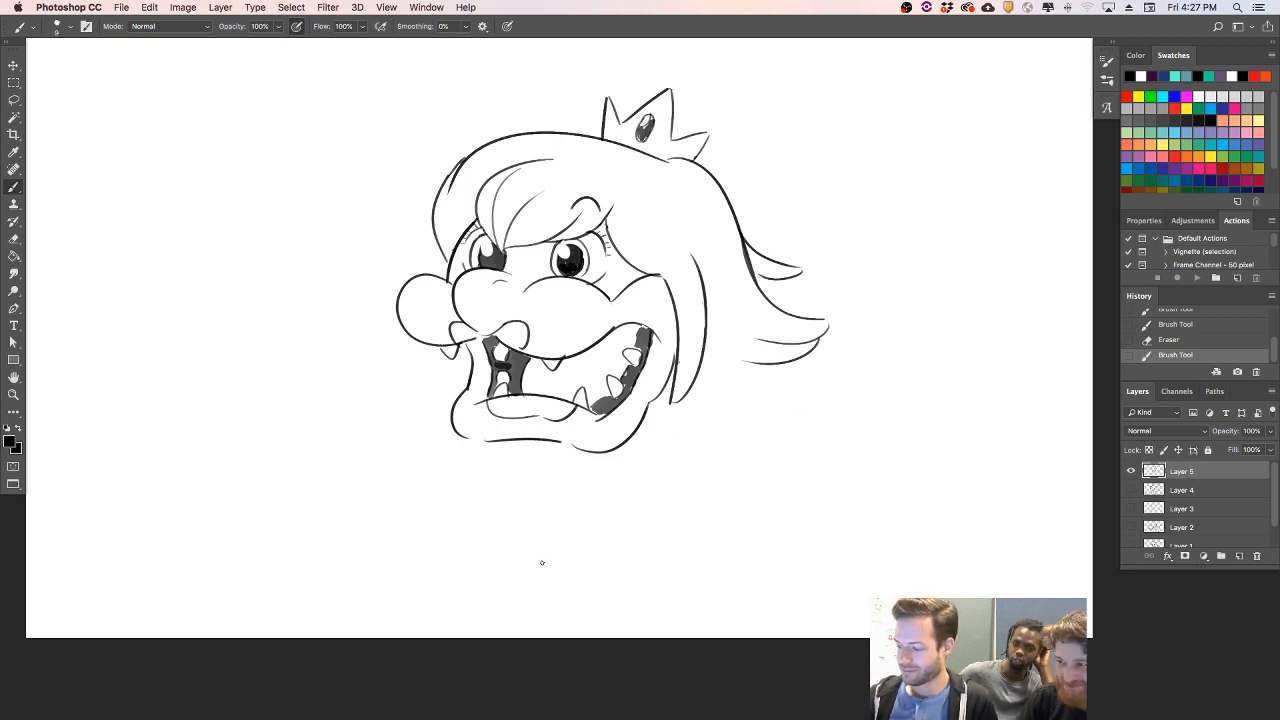
- Sketch a raised hand below the chin, with a wrist and several curled, overlapping fingers
{"action": "mouse_move", "coordinate": [541, 611]}
{"action": "left_mouse_down"}
{"action": "mouse_move", "coordinate": [521, 529]}
{"action": "mouse_move", "coordinate": [473, 522]}
{"action": "left_mouse_up"}
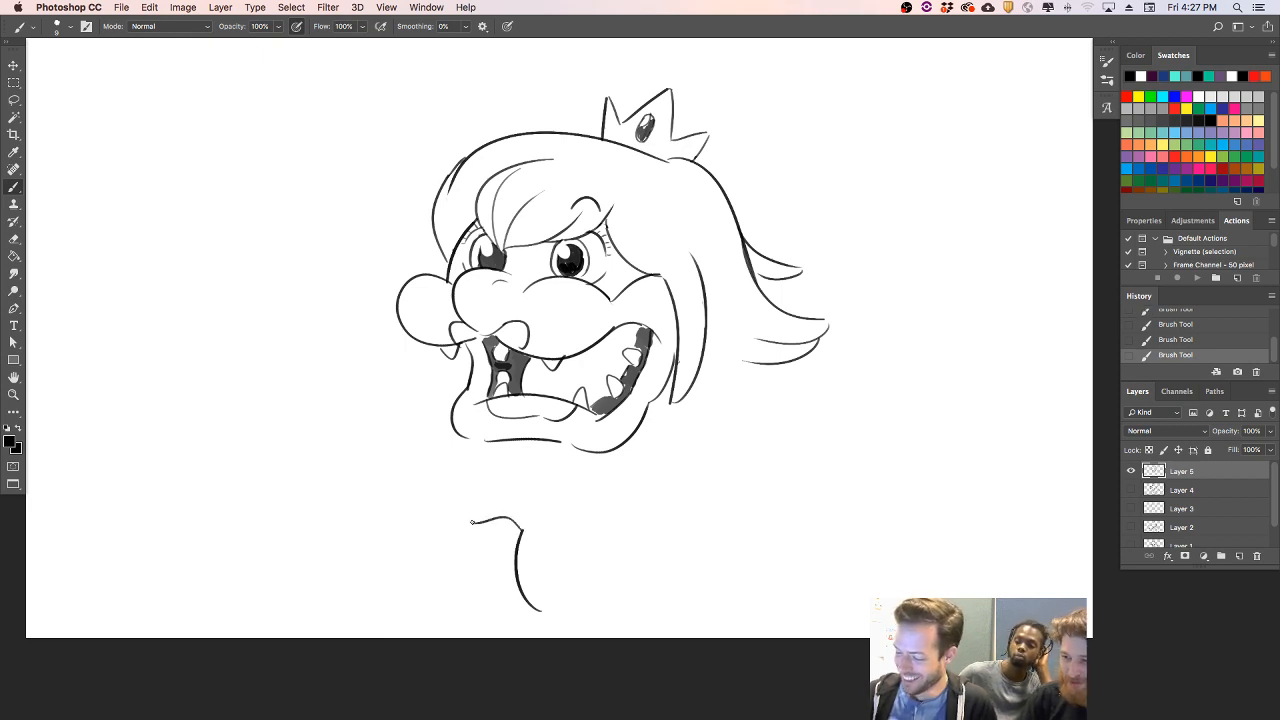
{"action": "mouse_move", "coordinate": [468, 519]}
{"action": "left_mouse_down"}
{"action": "mouse_move", "coordinate": [470, 492]}
{"action": "mouse_move", "coordinate": [522, 477]}
{"action": "mouse_move", "coordinate": [560, 511]}
{"action": "mouse_move", "coordinate": [580, 507]}
{"action": "left_mouse_up"}
{"action": "mouse_move", "coordinate": [528, 466]}
{"action": "left_mouse_down"}
{"action": "mouse_move", "coordinate": [607, 497]}
{"action": "mouse_move", "coordinate": [594, 520]}
{"action": "mouse_move", "coordinate": [557, 513]}
{"action": "left_mouse_up"}
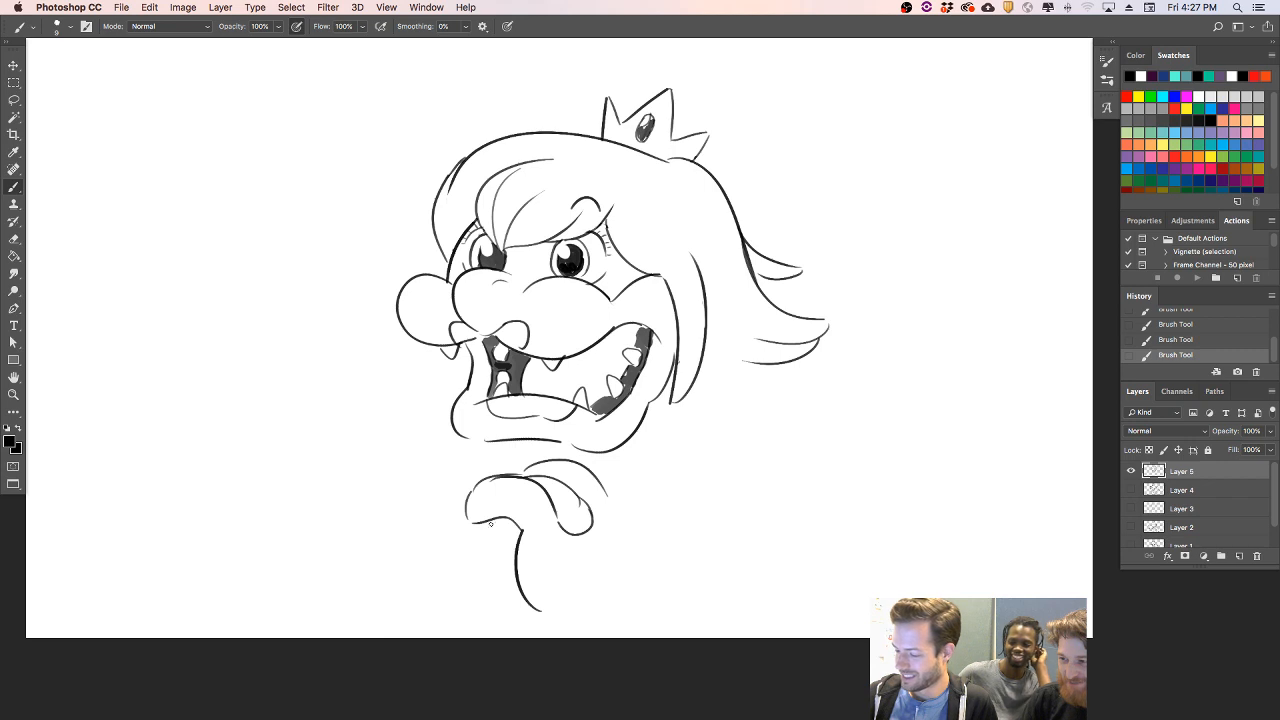
{"action": "left_click_drag", "start_coordinate": [464, 488], "coordinate": [456, 592]}
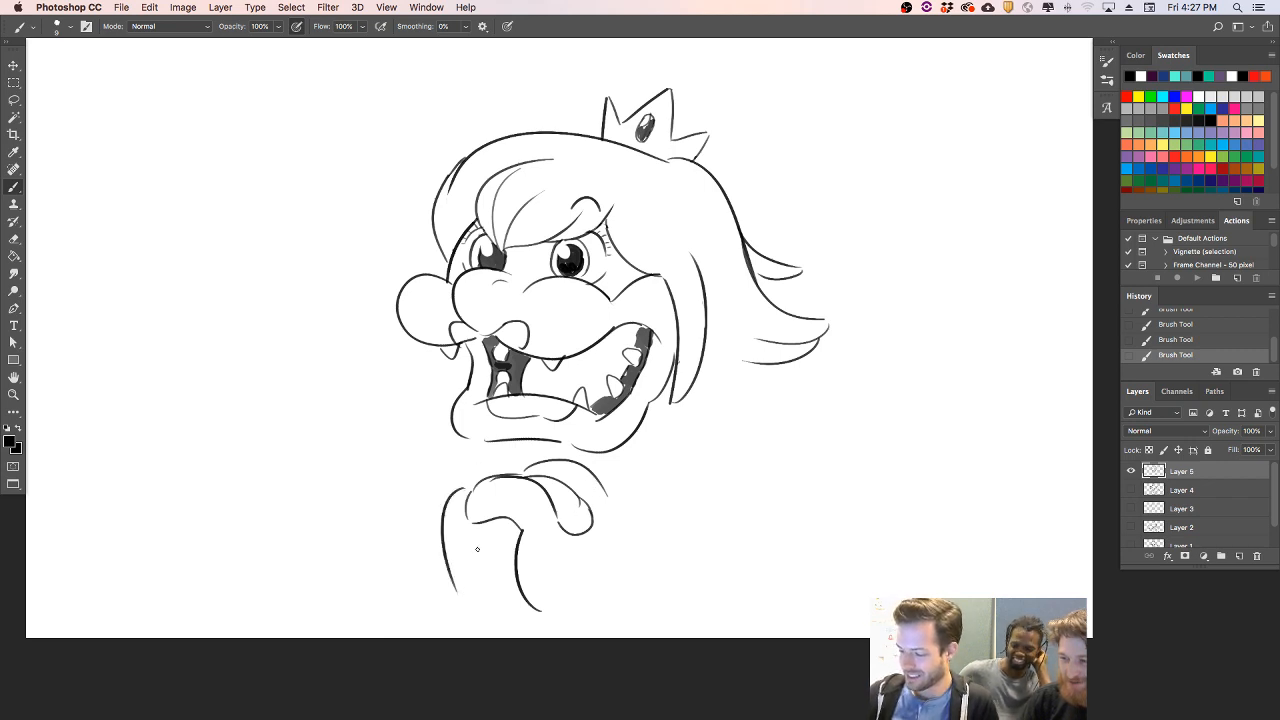
{"action": "mouse_move", "coordinate": [597, 468]}
{"action": "left_mouse_down"}
{"action": "mouse_move", "coordinate": [634, 512]}
{"action": "mouse_move", "coordinate": [622, 524]}
{"action": "left_mouse_up"}
{"action": "key", "text": "alt+super+z"}
{"action": "key", "text": "alt+super+z"}
{"action": "key", "text": "shift+super+z"}
{"action": "key", "text": "shift+super+z"}
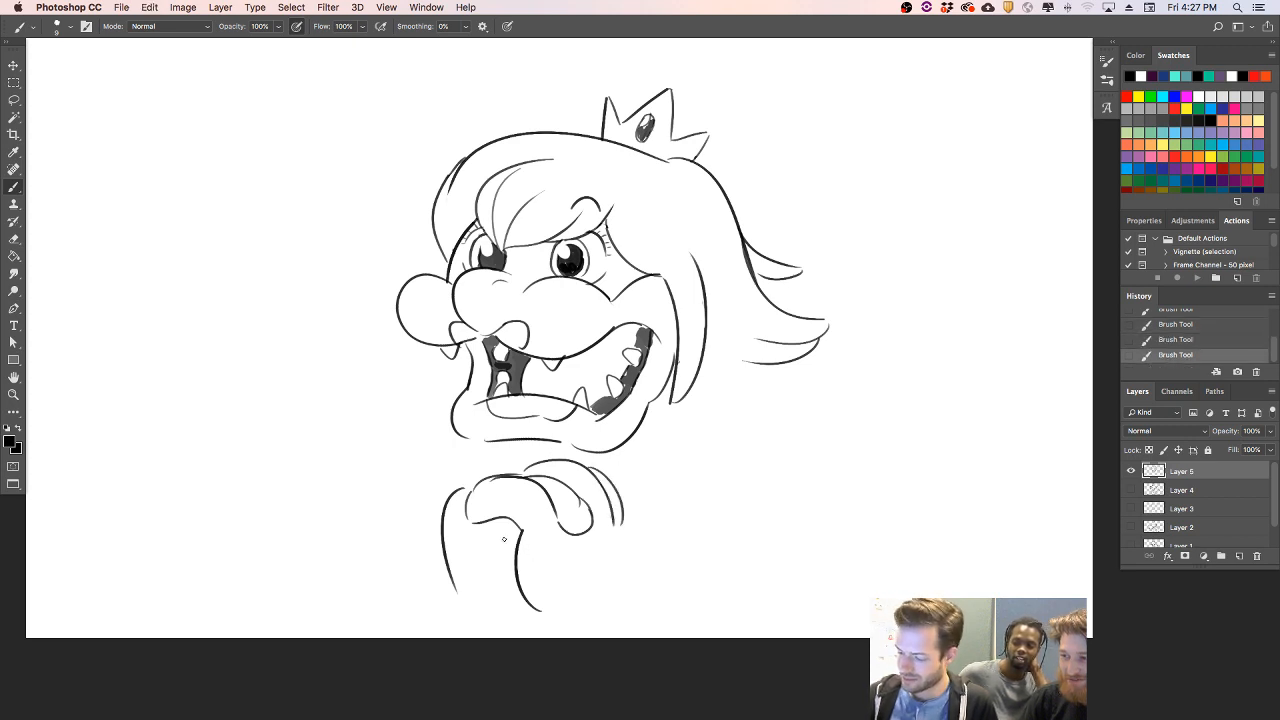
- Draw the hand's lowest finger and add pointed claws to the fingertips, erasing the overlapping lines
{"action": "mouse_move", "coordinate": [478, 518]}
{"action": "left_mouse_down"}
{"action": "mouse_move", "coordinate": [550, 534]}
{"action": "mouse_move", "coordinate": [482, 555]}
{"action": "mouse_move", "coordinate": [518, 528]}
{"action": "mouse_move", "coordinate": [520, 540]}
{"action": "mouse_move", "coordinate": [510, 522]}
{"action": "mouse_move", "coordinate": [558, 548]}
{"action": "mouse_move", "coordinate": [540, 552]}
{"action": "left_mouse_up"}
{"action": "key", "text": "e"}
{"action": "key", "text": "b"}
{"action": "mouse_move", "coordinate": [576, 517]}
{"action": "left_mouse_down"}
{"action": "mouse_move", "coordinate": [596, 533]}
{"action": "mouse_move", "coordinate": [588, 510]}
{"action": "mouse_move", "coordinate": [627, 530]}
{"action": "mouse_move", "coordinate": [625, 516]}
{"action": "left_mouse_up"}
{"action": "key", "text": "e"}
{"action": "key", "text": "b"}
{"action": "key", "text": "e"}
{"action": "left_click_drag", "start_coordinate": [620, 530], "coordinate": [618, 514]}
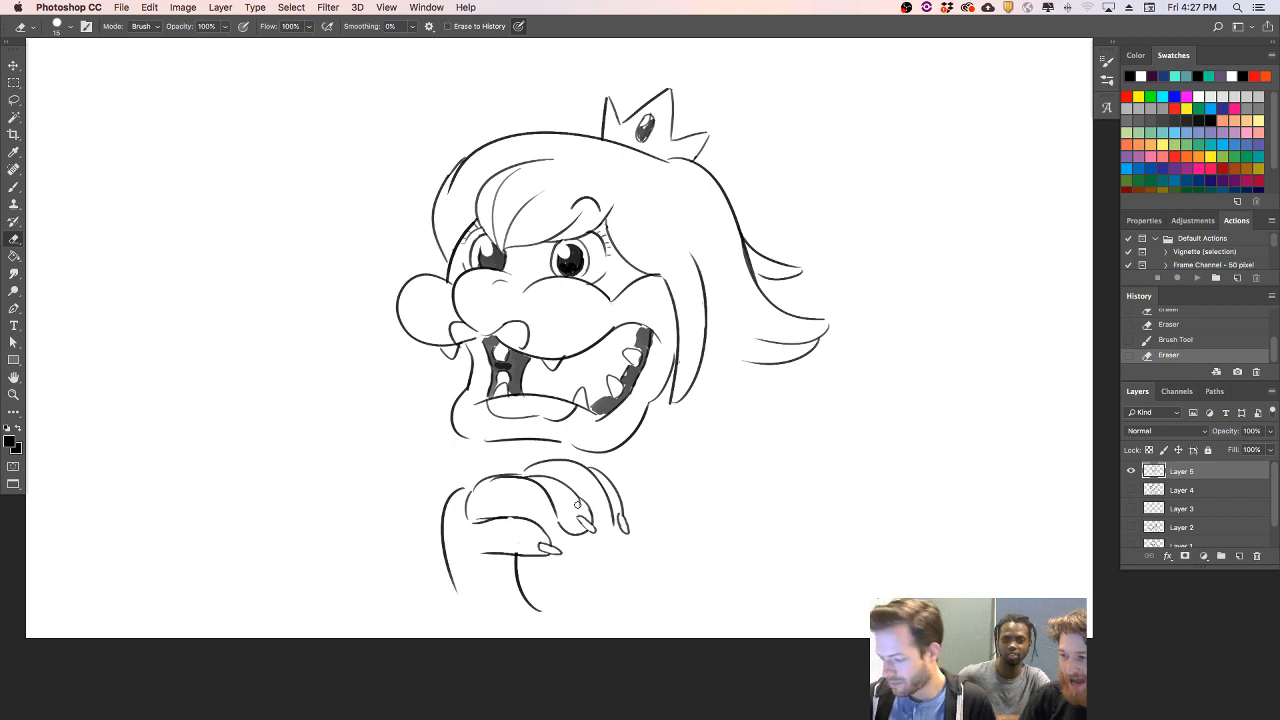
- Refine the outline of the hand's large front finger and add short curved crease lines across the fingers
{"action": "key", "text": "b"}
{"action": "left_click_drag", "start_coordinate": [464, 502], "coordinate": [504, 476]}
{"action": "key", "text": "super+z"}
{"action": "mouse_move", "coordinate": [474, 526]}
{"action": "left_mouse_down"}
{"action": "mouse_move", "coordinate": [464, 498]}
{"action": "mouse_move", "coordinate": [496, 482]}
{"action": "mouse_move", "coordinate": [459, 519]}
{"action": "mouse_move", "coordinate": [475, 483]}
{"action": "left_mouse_up"}
{"action": "key", "text": "e"}
{"action": "key", "text": "b"}
{"action": "key", "text": "super+z"}
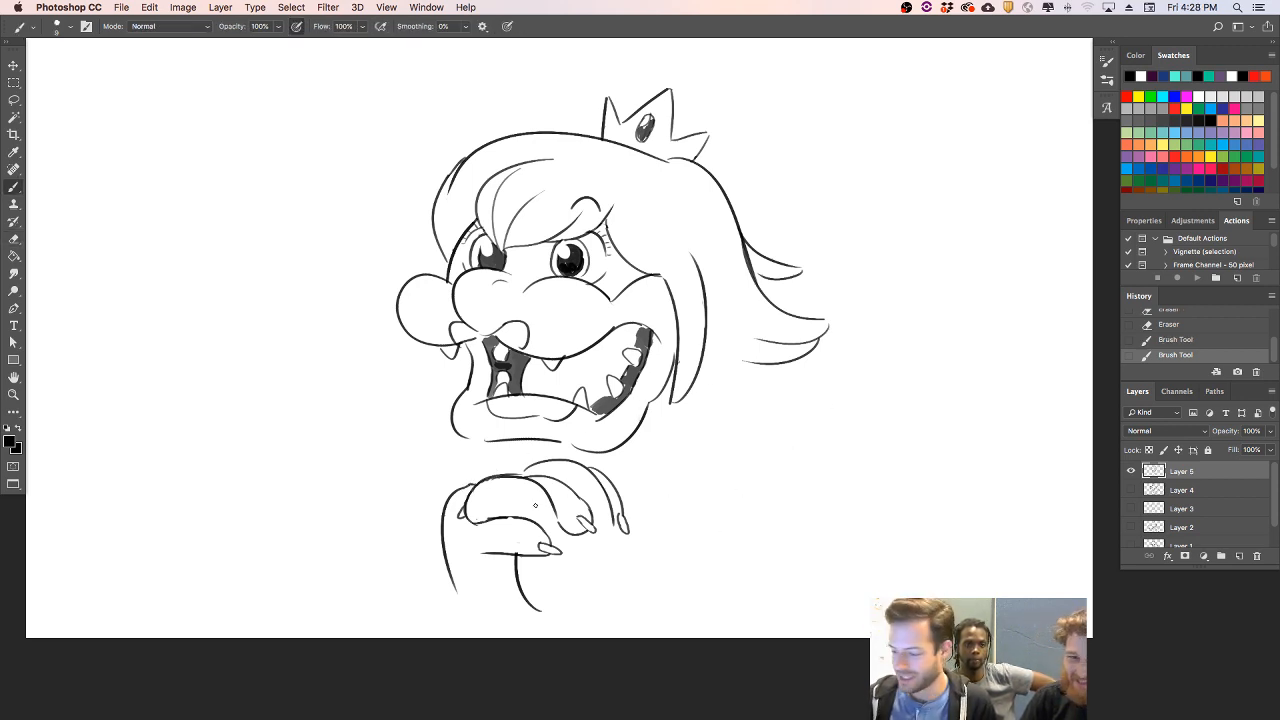
{"action": "mouse_move", "coordinate": [504, 496]}
{"action": "left_mouse_down"}
{"action": "mouse_move", "coordinate": [529, 476]}
{"action": "mouse_move", "coordinate": [515, 491]}
{"action": "left_mouse_up"}
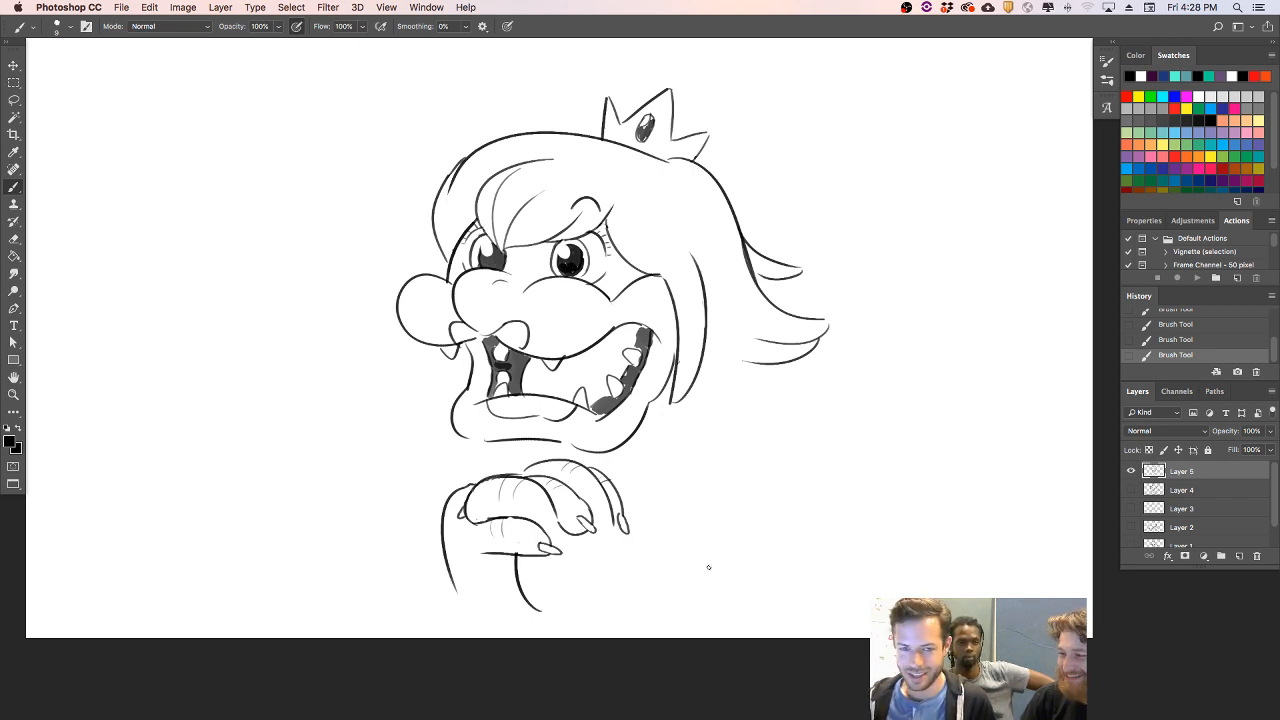
{"action": "key", "text": "super+t"}
{"action": "key", "text": "Escape"}
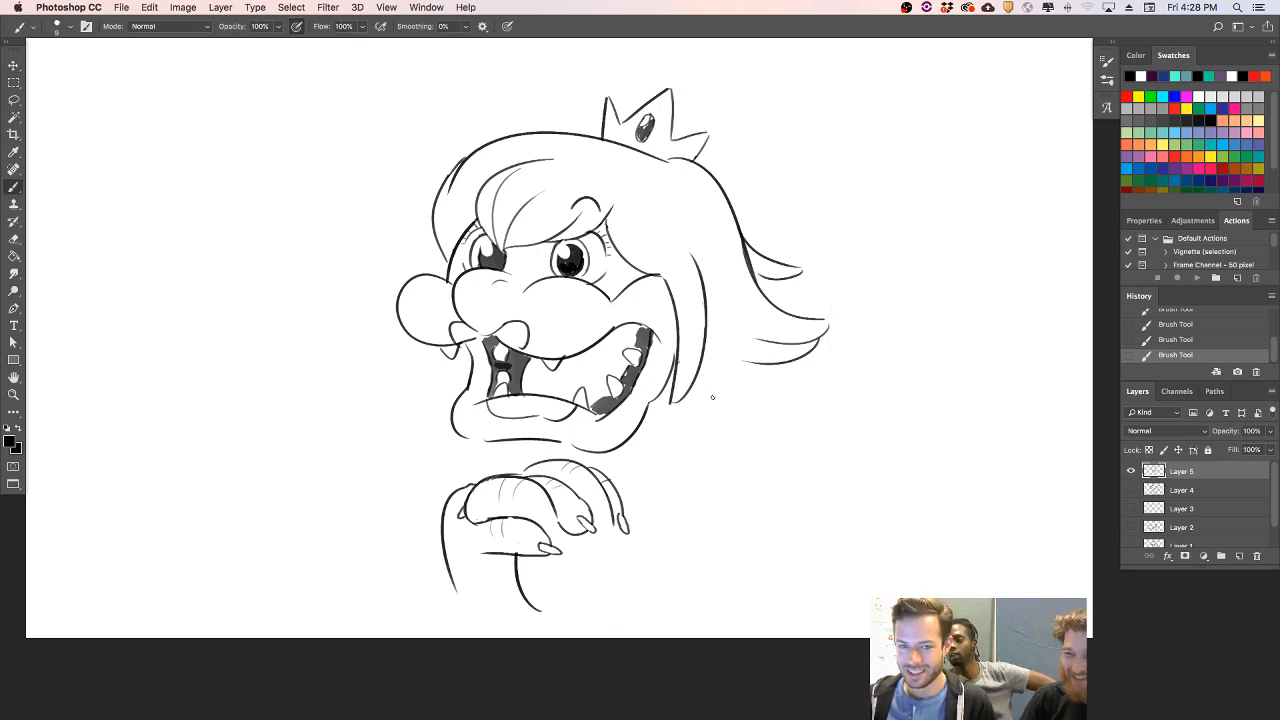
- Draw a round earring on each side of the head with a thin curved line inside each
{"action": "left_click_drag", "start_coordinate": [708, 324], "coordinate": [707, 365]}
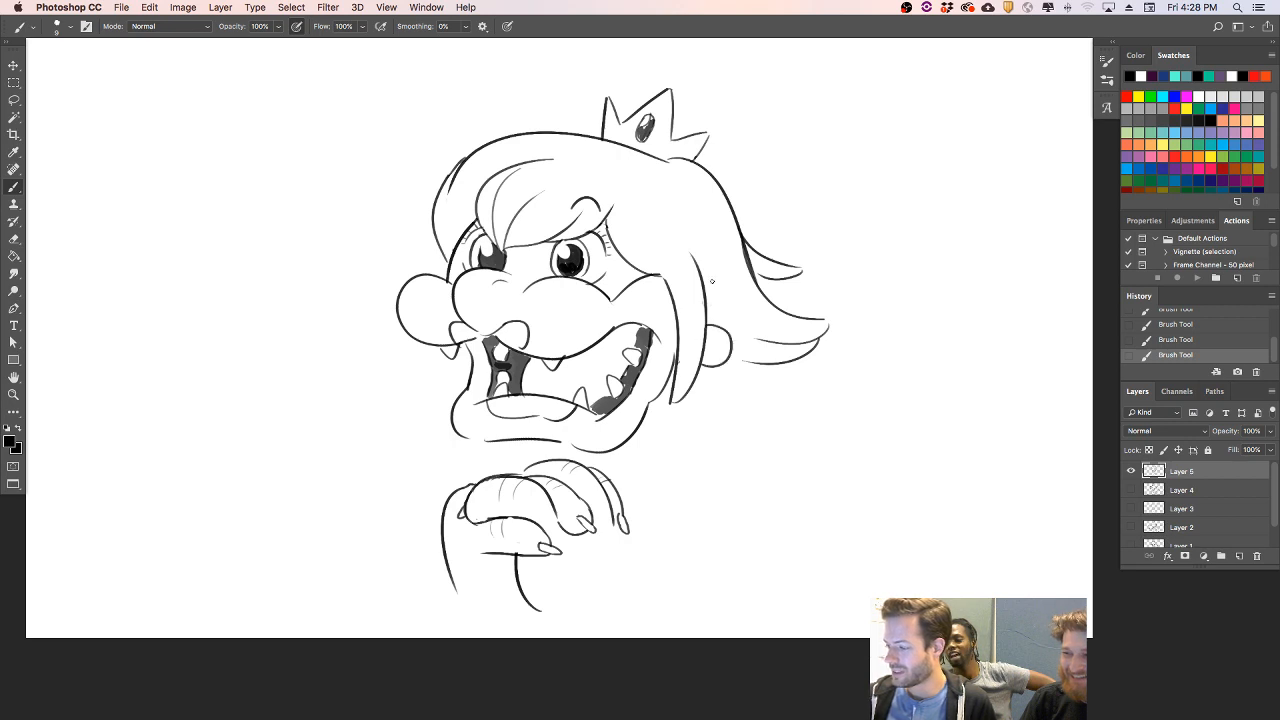
{"action": "mouse_move", "coordinate": [404, 330]}
{"action": "left_mouse_down"}
{"action": "mouse_move", "coordinate": [390, 343]}
{"action": "mouse_move", "coordinate": [436, 357]}
{"action": "mouse_move", "coordinate": [408, 366]}
{"action": "mouse_move", "coordinate": [436, 362]}
{"action": "left_mouse_up"}
{"action": "key", "text": "super+z"}
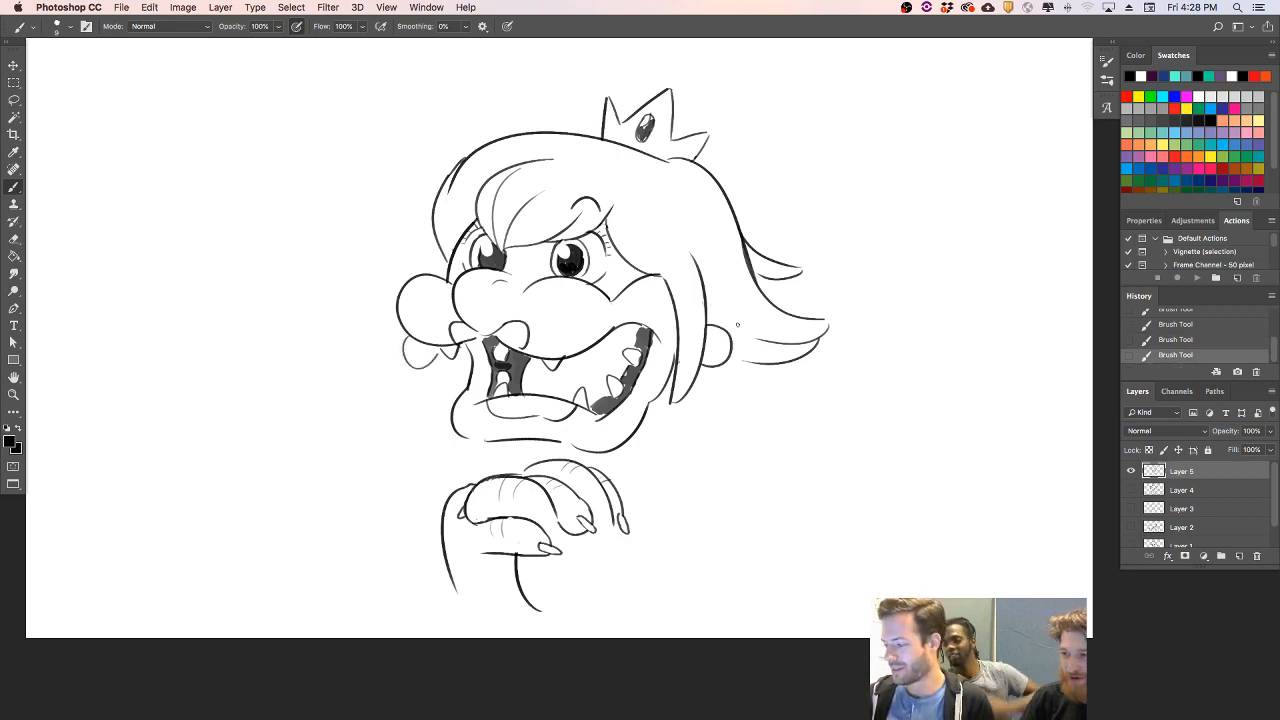
{"action": "left_click_drag", "start_coordinate": [707, 351], "coordinate": [727, 335]}
{"action": "left_click_drag", "start_coordinate": [404, 350], "coordinate": [427, 345]}
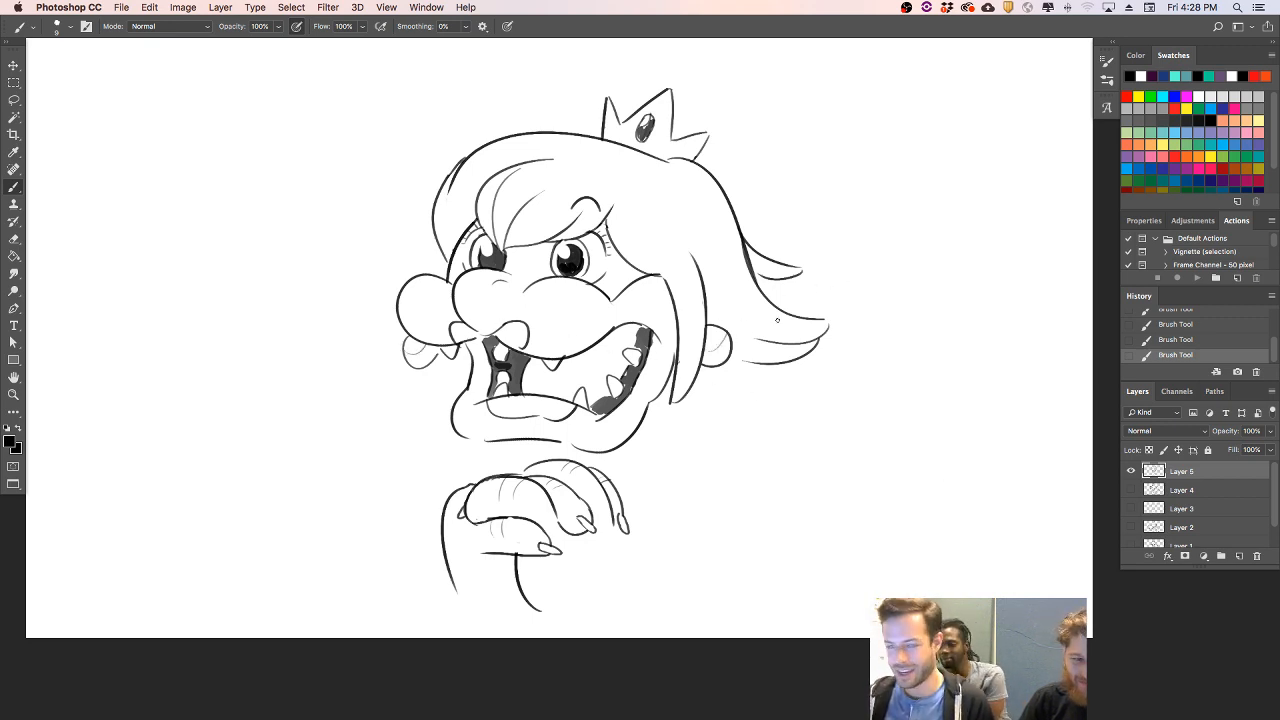
- Draw a large round puffed sleeve behind the right side of the head, erasing its overlap with the earring
{"action": "mouse_move", "coordinate": [702, 370]}
{"action": "left_mouse_down"}
{"action": "mouse_move", "coordinate": [800, 545]}
{"action": "mouse_move", "coordinate": [656, 502]}
{"action": "left_mouse_up"}
{"action": "key", "text": "e"}
{"action": "left_click", "coordinate": [720, 367]}
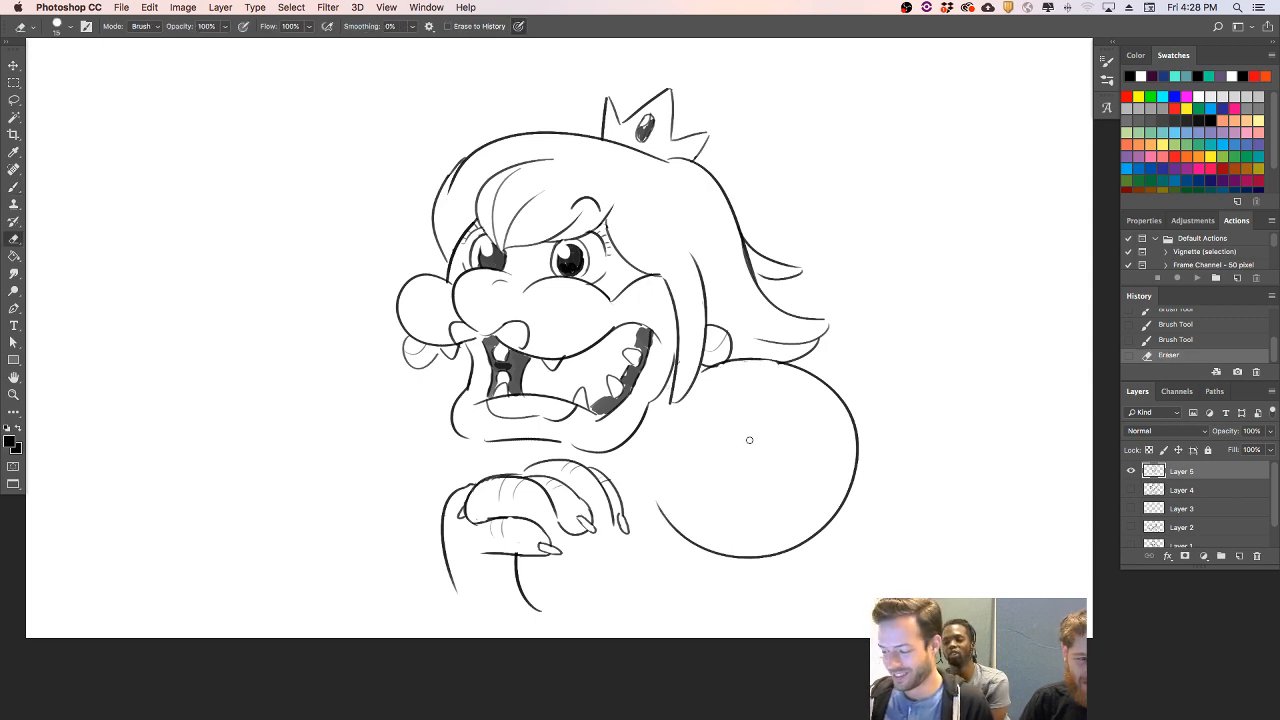
{"action": "key", "text": "b"}
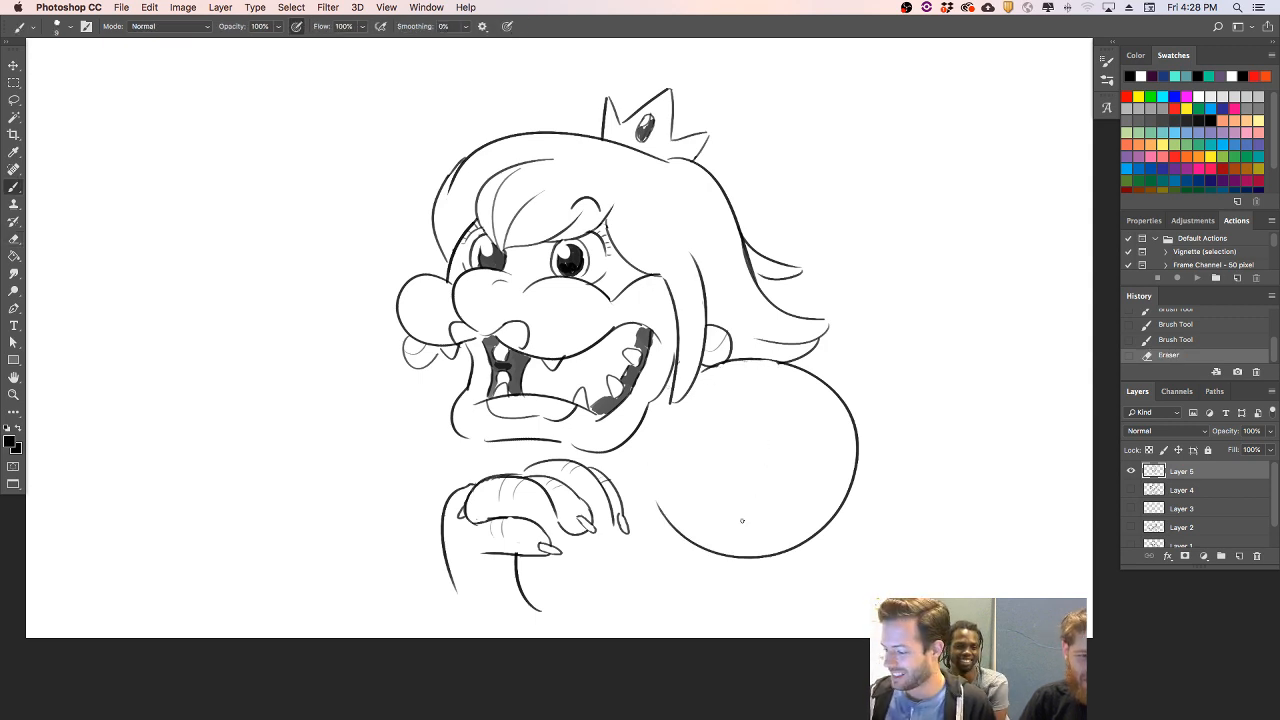
- Add gathered fold lines along the puffed sleeve's lower edge and erase the original round outline beneath them
{"action": "left_click_drag", "start_coordinate": [660, 488], "coordinate": [742, 522]}
{"action": "left_click_drag", "start_coordinate": [658, 492], "coordinate": [740, 526]}
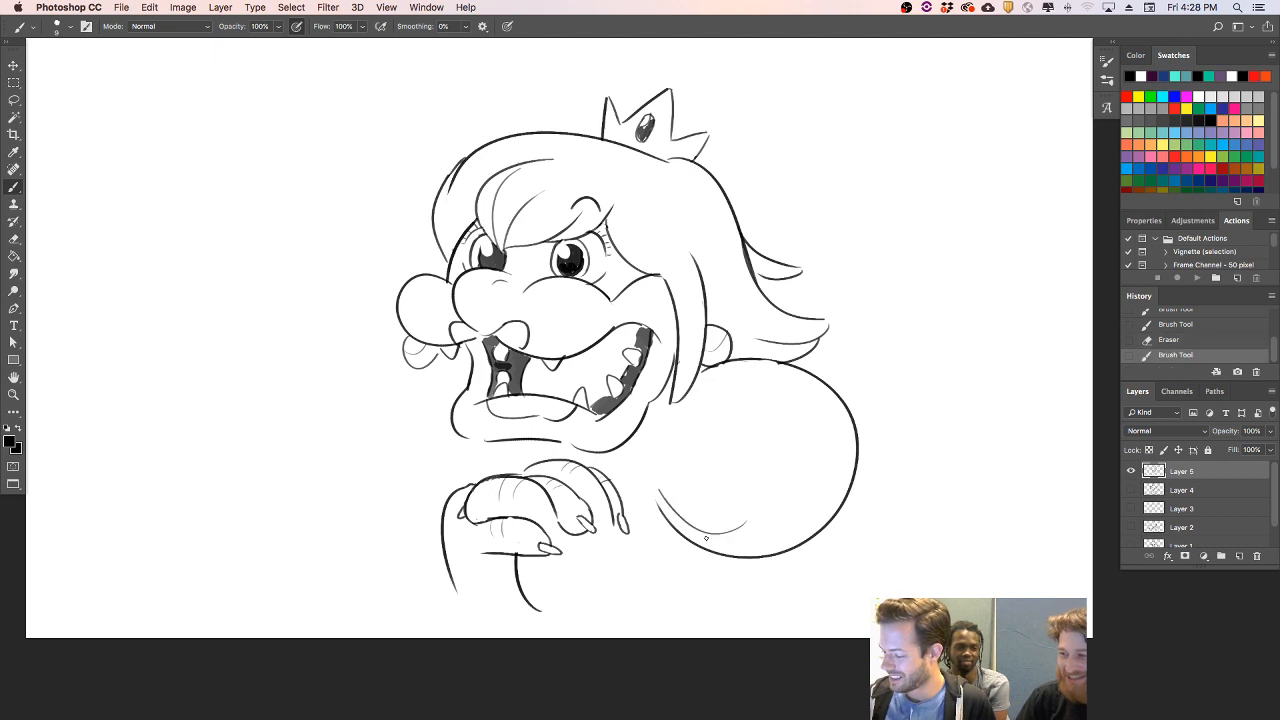
{"action": "left_click_drag", "start_coordinate": [758, 458], "coordinate": [748, 536]}
{"action": "mouse_move", "coordinate": [836, 500]}
{"action": "left_mouse_down"}
{"action": "mouse_move", "coordinate": [734, 553]}
{"action": "mouse_move", "coordinate": [700, 544]}
{"action": "mouse_move", "coordinate": [741, 559]}
{"action": "mouse_move", "coordinate": [779, 548]}
{"action": "mouse_move", "coordinate": [733, 558]}
{"action": "mouse_move", "coordinate": [687, 546]}
{"action": "mouse_move", "coordinate": [661, 607]}
{"action": "left_mouse_up"}
{"action": "key", "text": "e"}
{"action": "key", "text": "b"}
{"action": "key", "text": "ctrl+z"}
{"action": "key", "text": "e"}
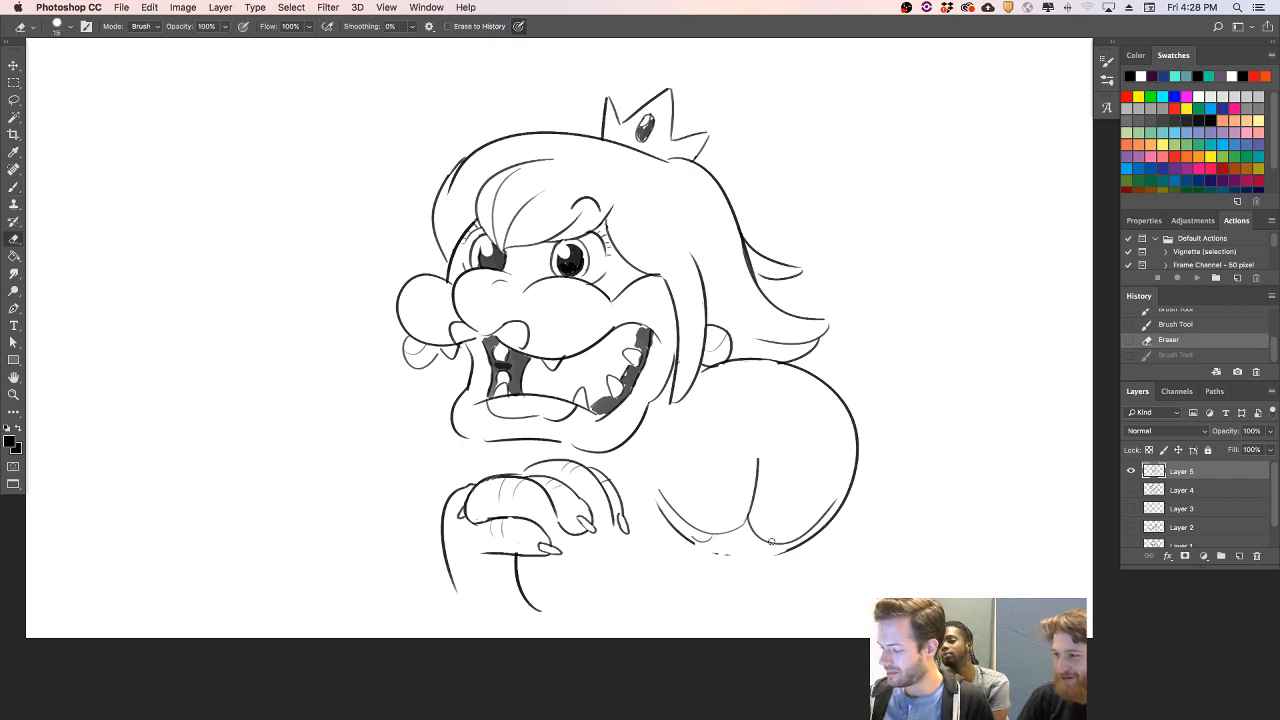
{"action": "left_click_drag", "start_coordinate": [740, 535], "coordinate": [714, 533]}
- Lasso the puffed sleeve, delete it and clear the selection
{"action": "key", "text": "l"}
{"action": "mouse_move", "coordinate": [820, 578]}
{"action": "left_mouse_down"}
{"action": "mouse_move", "coordinate": [670, 570]}
{"action": "mouse_move", "coordinate": [700, 384]}
{"action": "mouse_move", "coordinate": [762, 358]}
{"action": "mouse_move", "coordinate": [880, 544]}
{"action": "left_mouse_up"}
{"action": "key", "text": "Delete"}
{"action": "key", "text": "ctrl+d"}
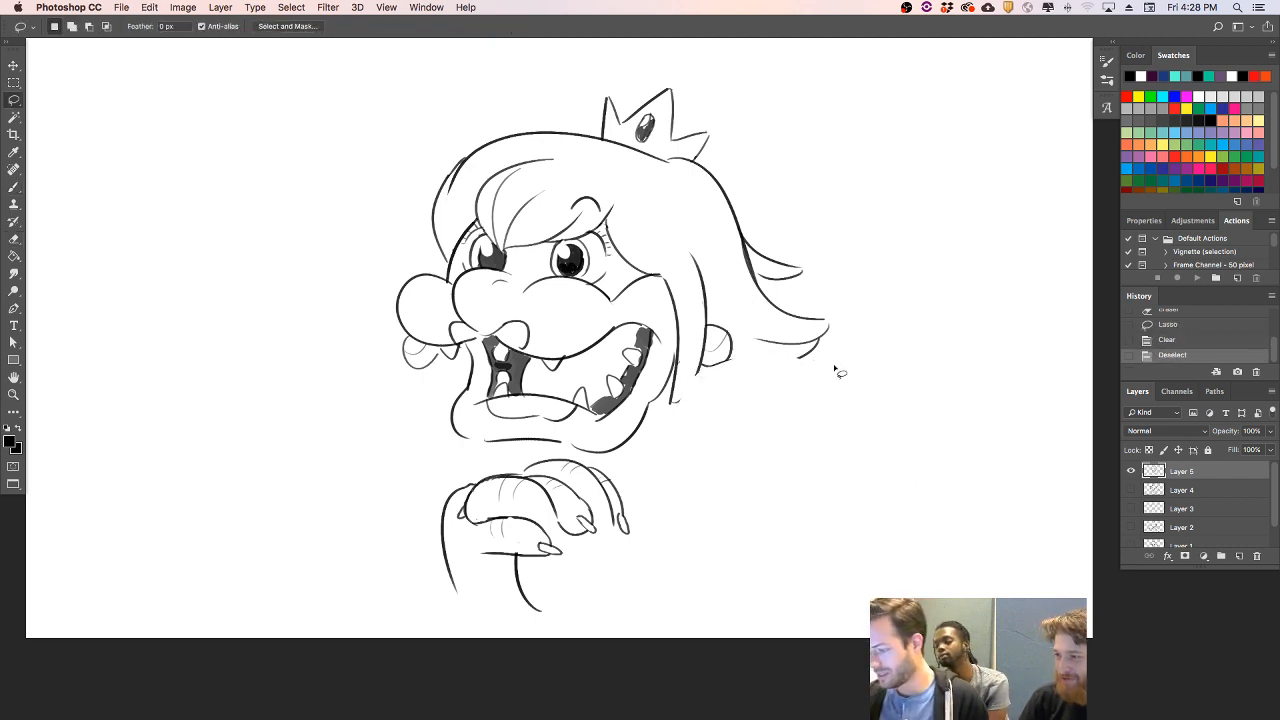
- Draw a wider round puffed sleeve to the right of the head, starting just below the hair tips
{"action": "key", "text": "b"}
{"action": "mouse_move", "coordinate": [786, 544]}
{"action": "left_mouse_down"}
{"action": "mouse_move", "coordinate": [766, 328]}
{"action": "mouse_move", "coordinate": [800, 546]}
{"action": "left_mouse_up"}
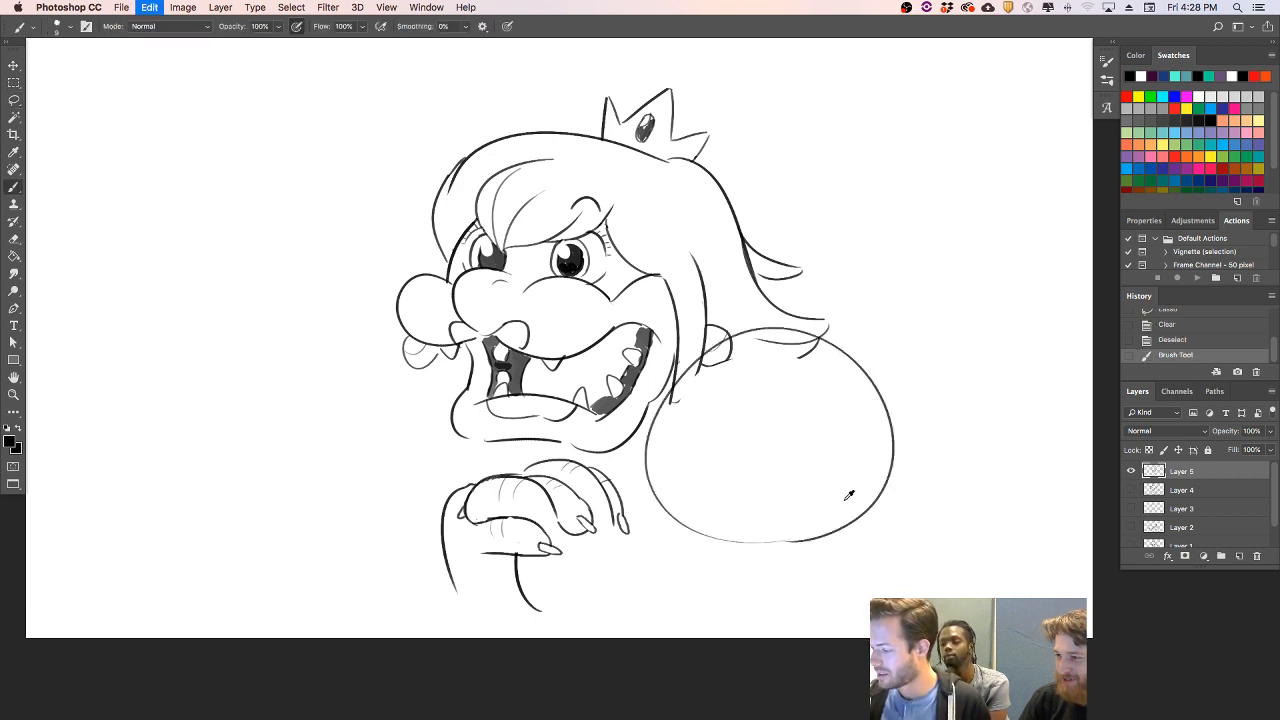
{"action": "key", "text": "ctrl+z"}
{"action": "mouse_move", "coordinate": [878, 540]}
{"action": "left_mouse_down"}
{"action": "mouse_move", "coordinate": [670, 475]}
{"action": "mouse_move", "coordinate": [876, 343]}
{"action": "left_mouse_up"}
{"action": "left_click_drag", "start_coordinate": [928, 384], "coordinate": [850, 547]}
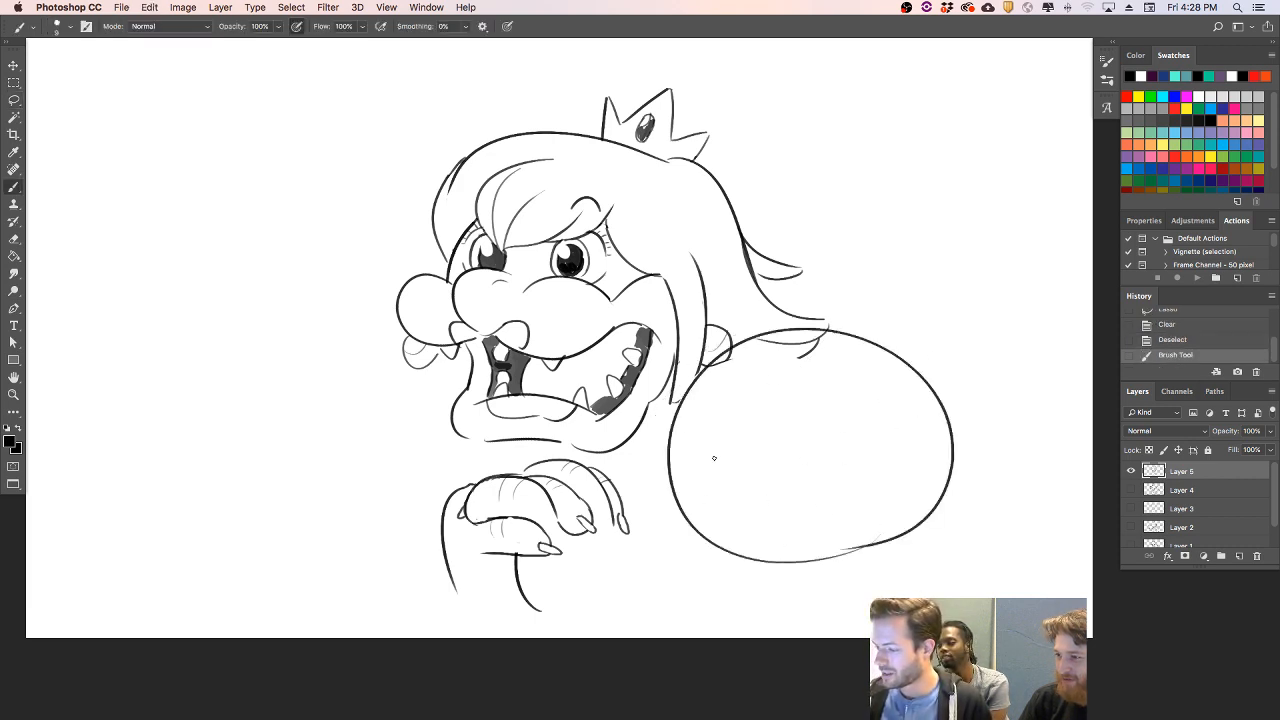
- Draw the matching round sleeve left of the head, and add body lines between the chin, sleeve and fingers
{"action": "left_click_drag", "start_coordinate": [426, 512], "coordinate": [368, 320]}
{"action": "key", "text": "ctrl+z"}
{"action": "mouse_move", "coordinate": [427, 510]}
{"action": "left_mouse_down"}
{"action": "mouse_move", "coordinate": [273, 416]}
{"action": "mouse_move", "coordinate": [398, 316]}
{"action": "left_mouse_up"}
{"action": "key", "text": "e"}
{"action": "left_click_drag", "start_coordinate": [430, 510], "coordinate": [426, 500]}
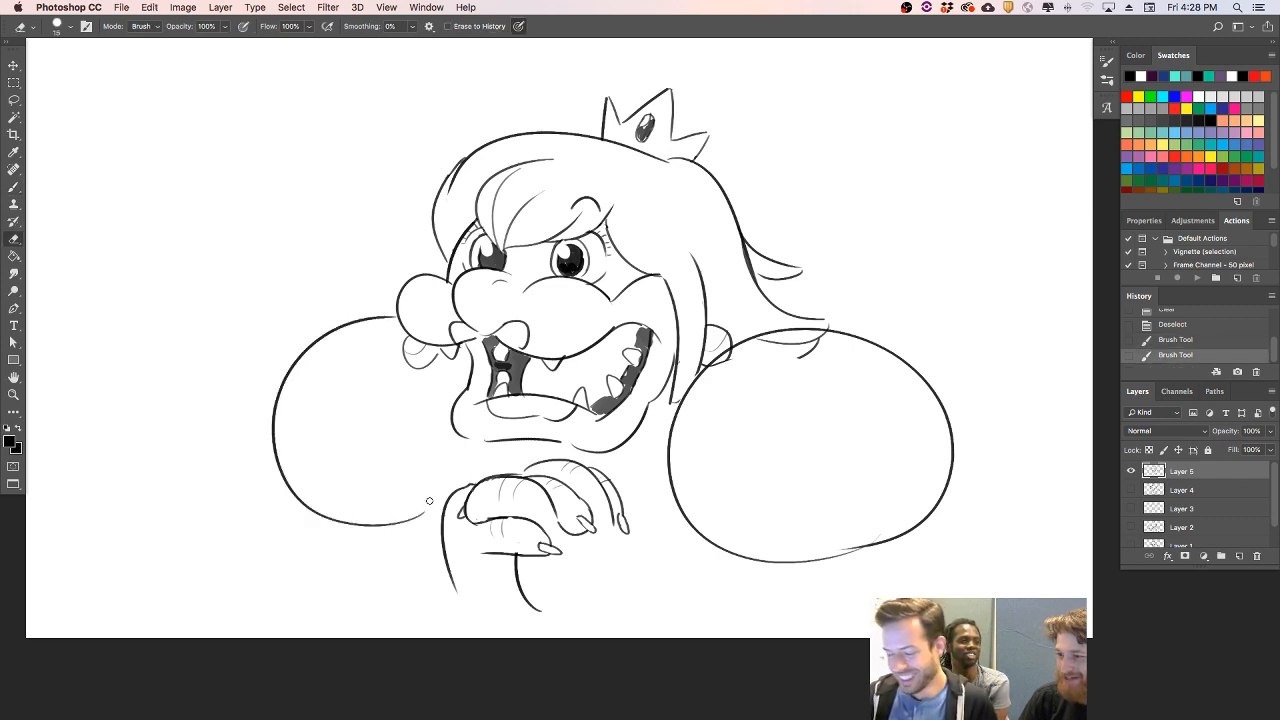
{"action": "key", "text": "b"}
{"action": "left_click_drag", "start_coordinate": [460, 438], "coordinate": [432, 505]}
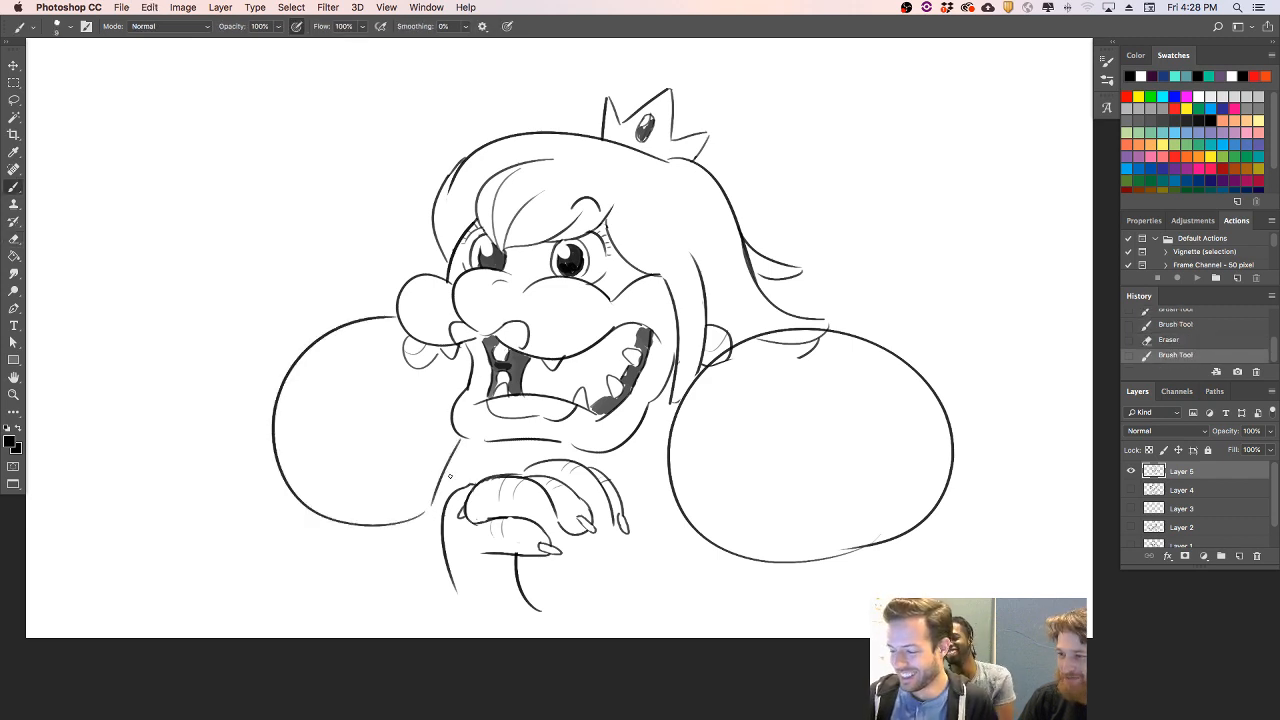
{"action": "mouse_move", "coordinate": [509, 447]}
{"action": "left_mouse_down"}
{"action": "mouse_move", "coordinate": [506, 472]}
{"action": "mouse_move", "coordinate": [573, 445]}
{"action": "mouse_move", "coordinate": [528, 444]}
{"action": "mouse_move", "coordinate": [565, 444]}
{"action": "left_mouse_up"}
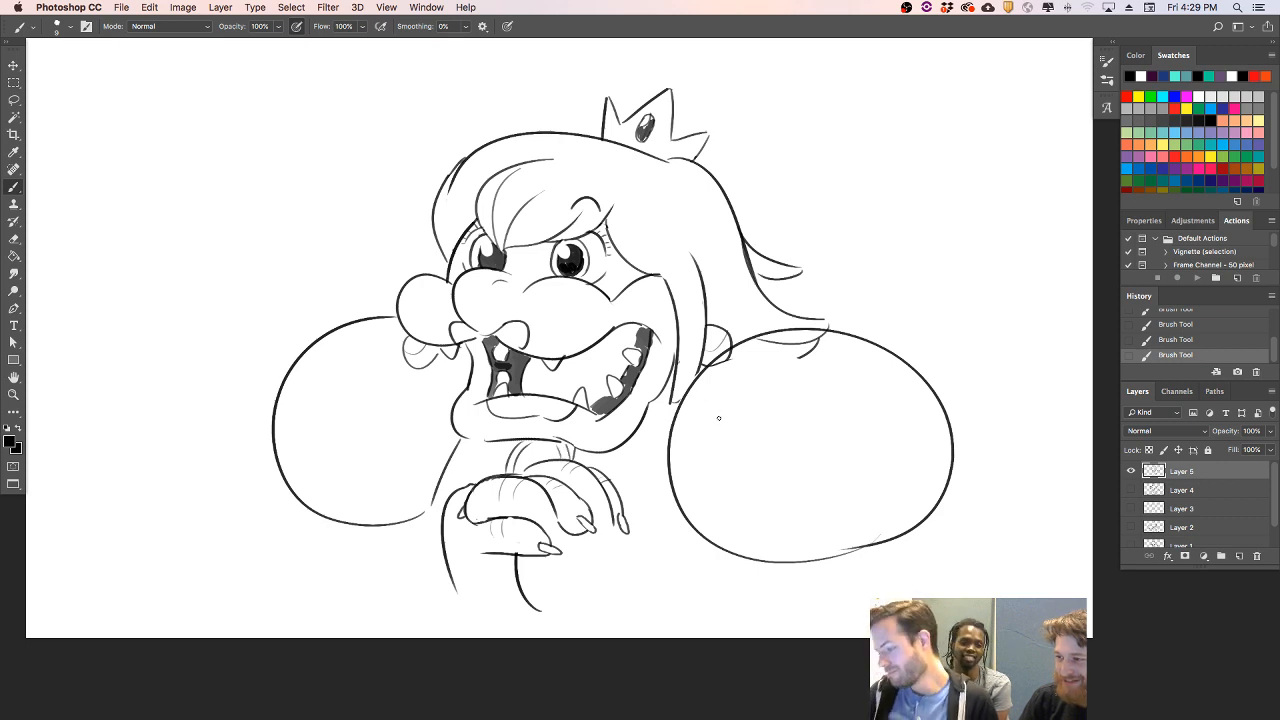
- Erase the hair tips overlapping the right sleeve and scale the whole drawing down with Free Transform
{"action": "key", "text": "e"}
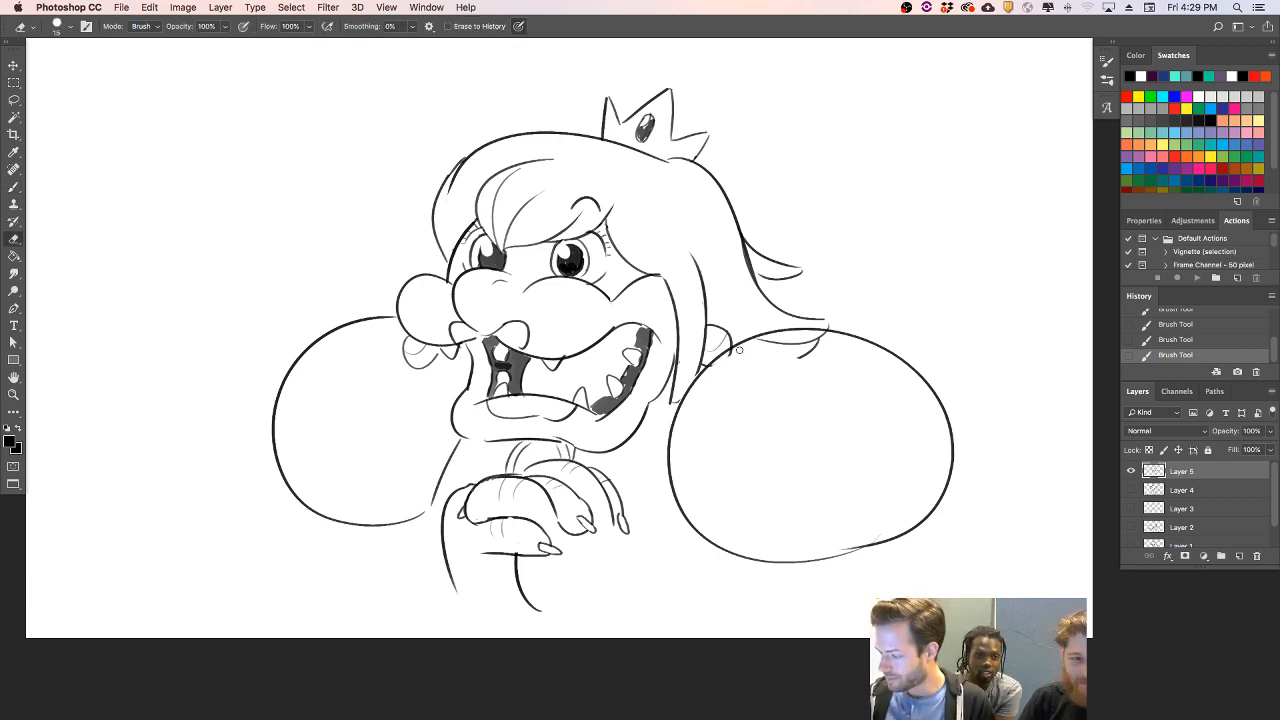
{"action": "mouse_move", "coordinate": [799, 361]}
{"action": "left_mouse_down"}
{"action": "mouse_move", "coordinate": [808, 350]}
{"action": "mouse_move", "coordinate": [768, 340]}
{"action": "mouse_move", "coordinate": [835, 342]}
{"action": "mouse_move", "coordinate": [813, 339]}
{"action": "left_mouse_up"}
{"action": "key", "text": "ctrl+t"}
{"action": "mouse_move", "coordinate": [950, 609]}
{"action": "left_mouse_down"}
{"action": "mouse_move", "coordinate": [940, 655]}
{"action": "mouse_move", "coordinate": [897, 565]}
{"action": "mouse_move", "coordinate": [954, 540]}
{"action": "mouse_move", "coordinate": [863, 540]}
{"action": "left_mouse_up"}
{"action": "left_click", "coordinate": [618, 26]}
{"action": "key", "text": "b"}
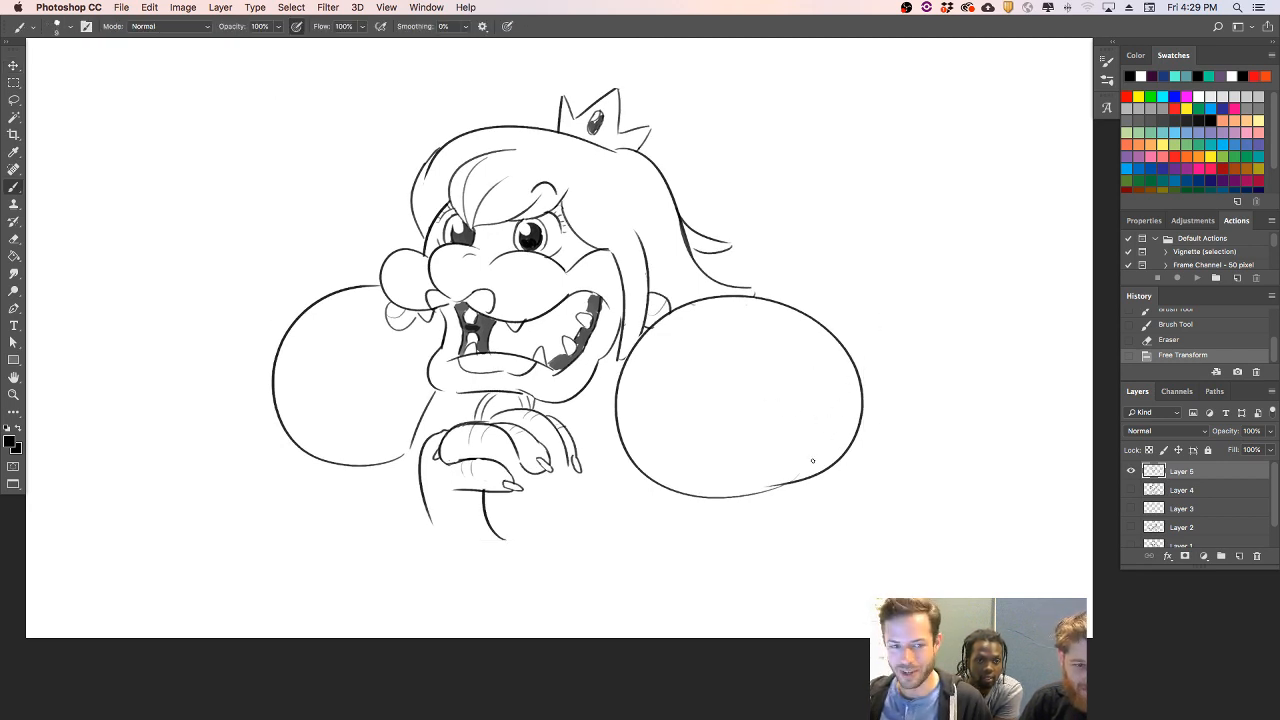
- Draw the right arm's outer and inner outlines, bending from the sleeve toward the raised hand
{"action": "mouse_move", "coordinate": [827, 458]}
{"action": "left_mouse_down"}
{"action": "mouse_move", "coordinate": [746, 595]}
{"action": "mouse_move", "coordinate": [508, 545]}
{"action": "left_mouse_up"}
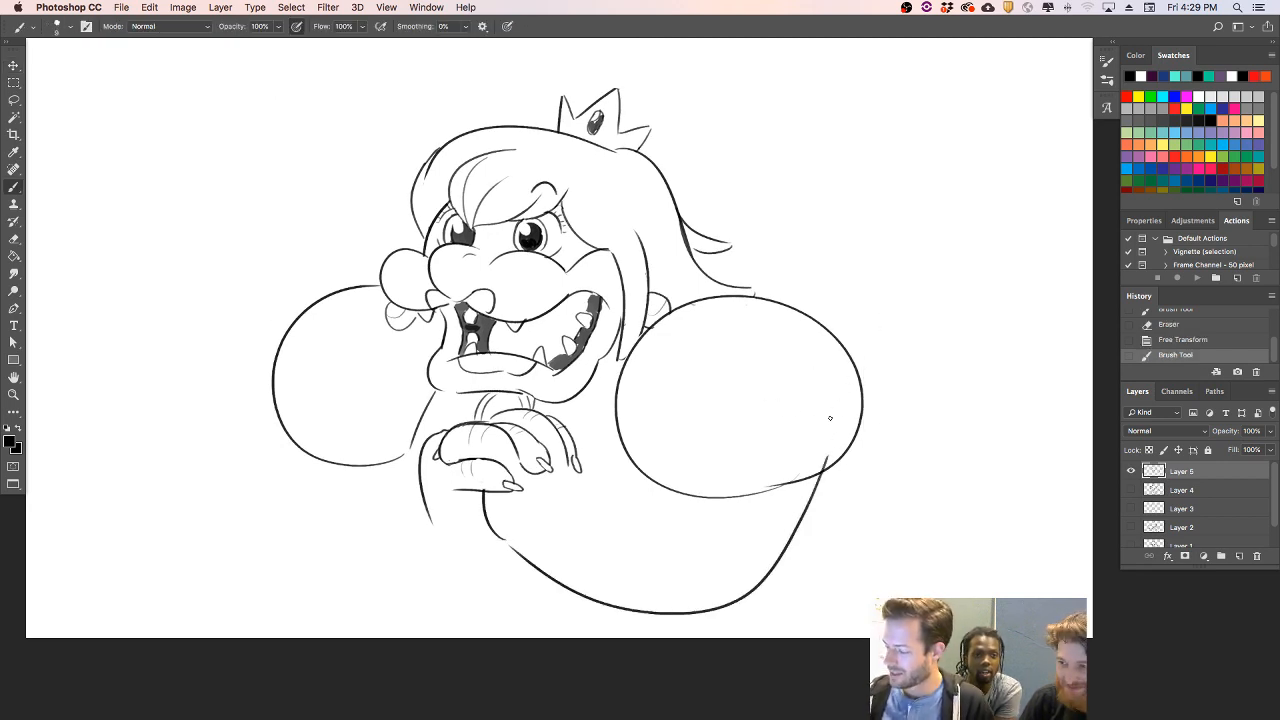
{"action": "key", "text": "super+z"}
{"action": "mouse_move", "coordinate": [825, 463]}
{"action": "left_mouse_down"}
{"action": "mouse_move", "coordinate": [817, 489]}
{"action": "mouse_move", "coordinate": [505, 540]}
{"action": "left_mouse_up"}
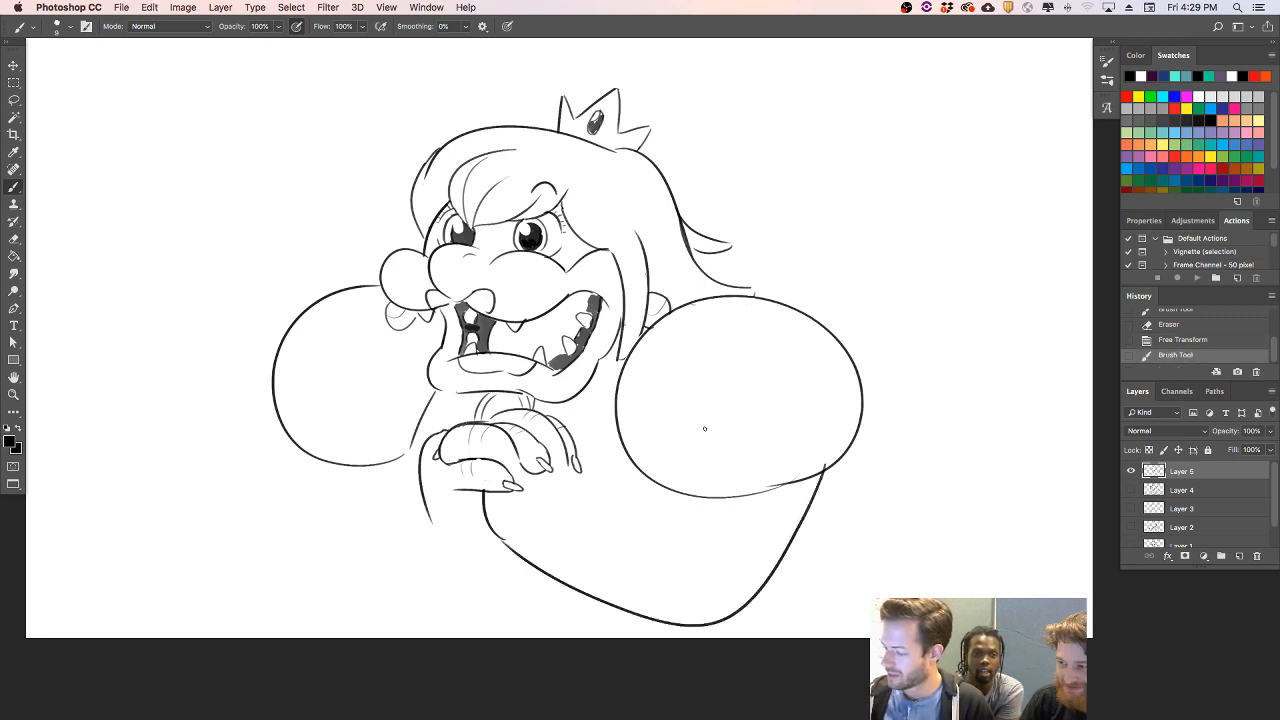
{"action": "left_click_drag", "start_coordinate": [713, 437], "coordinate": [600, 505]}
{"action": "key", "text": "super+z"}
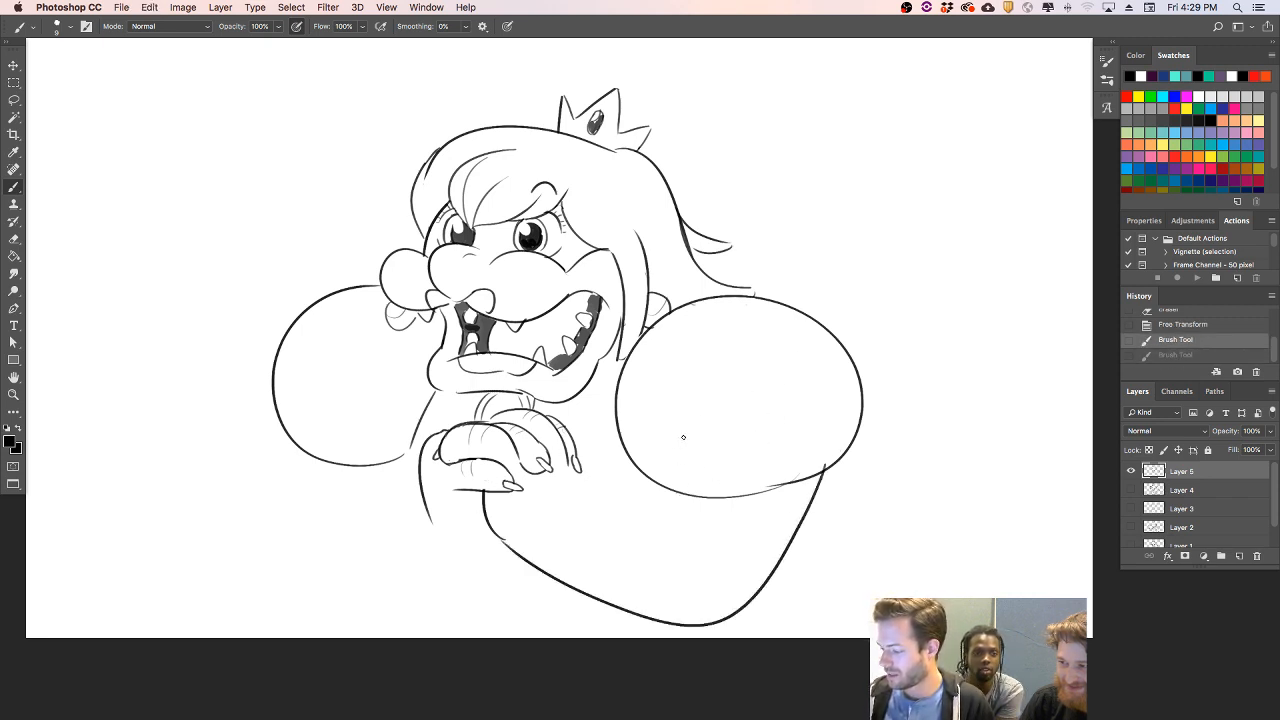
{"action": "left_click_drag", "start_coordinate": [686, 445], "coordinate": [582, 478]}
{"action": "key", "text": "super+z"}
{"action": "mouse_move", "coordinate": [678, 445]}
{"action": "left_mouse_down"}
{"action": "mouse_move", "coordinate": [655, 503]}
{"action": "mouse_move", "coordinate": [582, 482]}
{"action": "left_mouse_up"}
- Draw the left arm's outer outline, curving from the left sleeve around the elbow to below the hand
{"action": "mouse_move", "coordinate": [270, 432]}
{"action": "left_mouse_down"}
{"action": "mouse_move", "coordinate": [305, 624]}
{"action": "mouse_move", "coordinate": [436, 598]}
{"action": "left_mouse_up"}
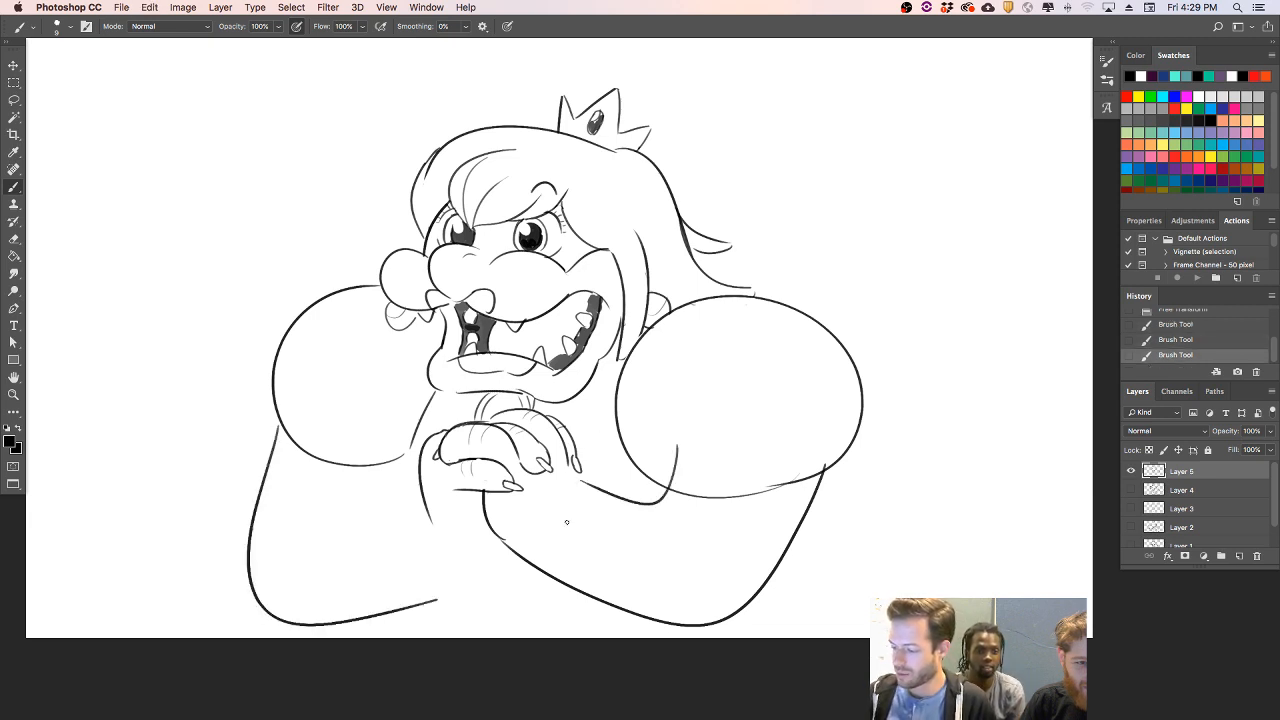
{"action": "key", "text": "super+z"}
{"action": "mouse_move", "coordinate": [503, 546]}
{"action": "left_mouse_down"}
{"action": "mouse_move", "coordinate": [472, 581]}
{"action": "mouse_move", "coordinate": [282, 430]}
{"action": "left_mouse_up"}
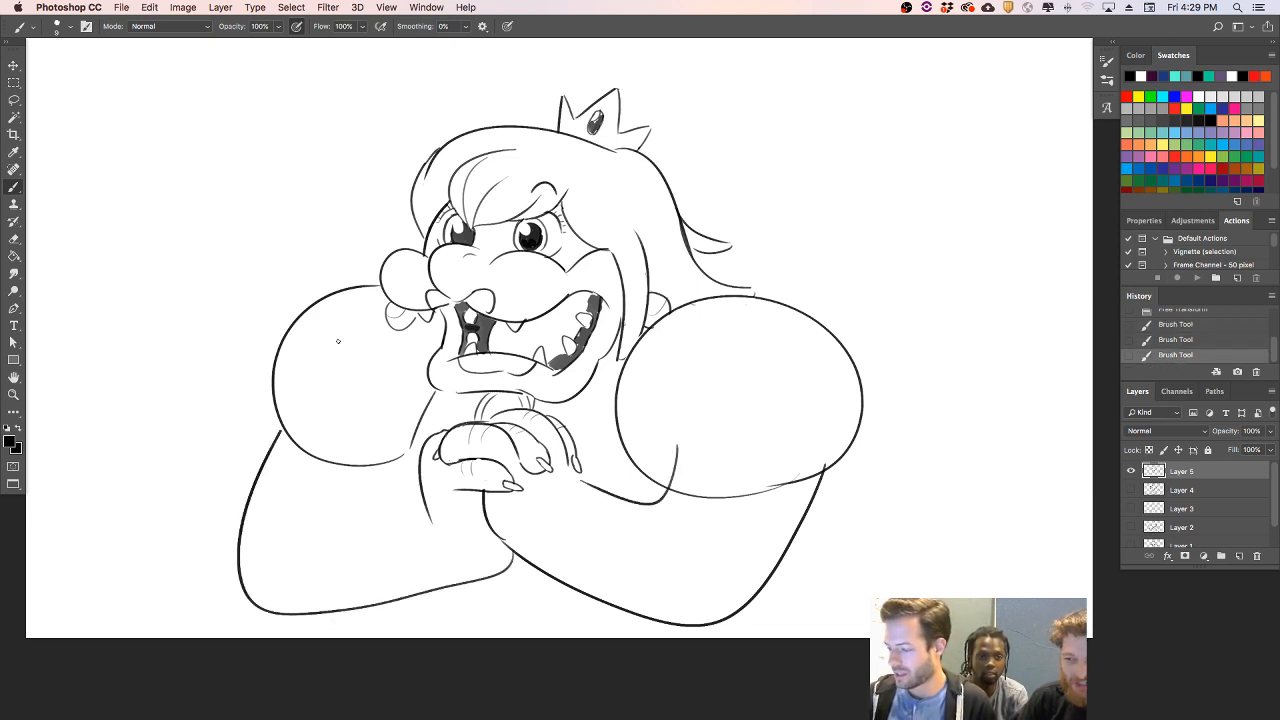
{"action": "key", "text": "super+z"}
{"action": "mouse_move", "coordinate": [515, 565]}
{"action": "left_mouse_down"}
{"action": "mouse_move", "coordinate": [292, 602]}
{"action": "mouse_move", "coordinate": [287, 428]}
{"action": "left_mouse_up"}
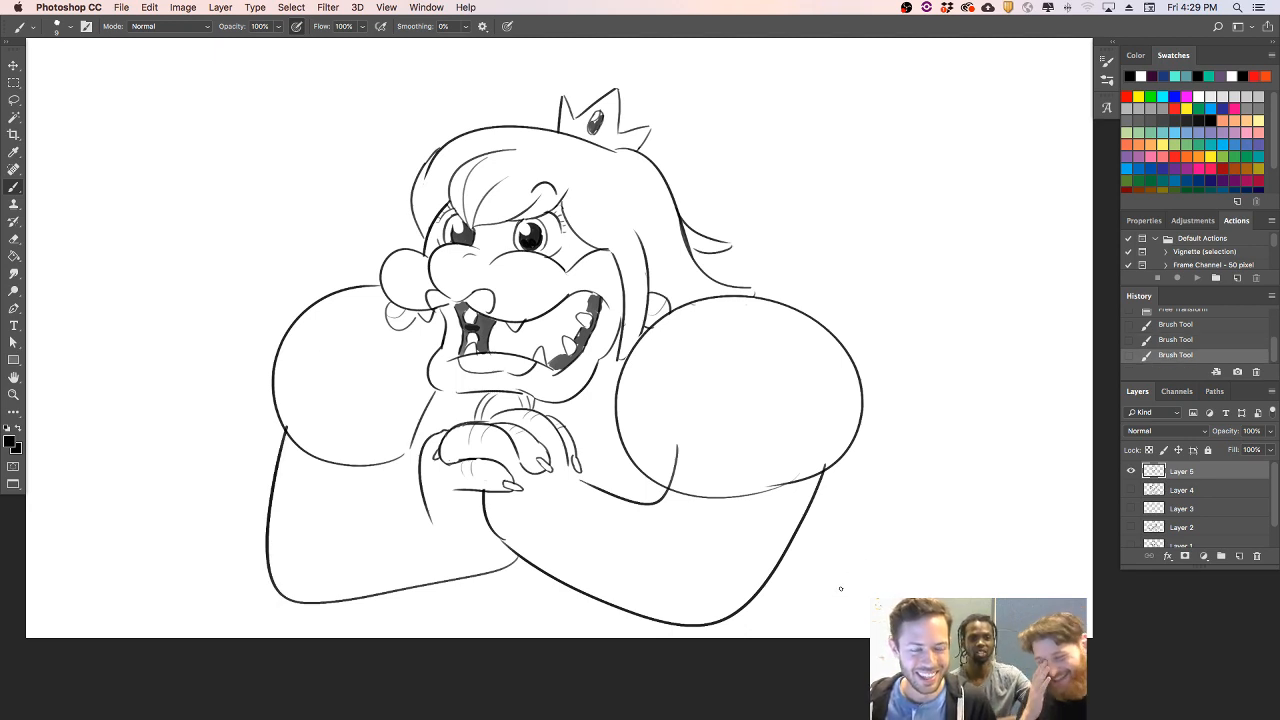
- Add the left forearm's upper edge, and erase the arm lines that run inside both sleeves
{"action": "key", "text": "e"}
{"action": "left_click_drag", "start_coordinate": [291, 420], "coordinate": [287, 427]}
{"action": "key", "text": "b"}
{"action": "left_click_drag", "start_coordinate": [424, 471], "coordinate": [313, 490]}
{"action": "key", "text": "e"}
{"action": "mouse_move", "coordinate": [672, 488]}
{"action": "left_mouse_down"}
{"action": "mouse_move", "coordinate": [678, 445]}
{"action": "mouse_move", "coordinate": [676, 468]}
{"action": "left_mouse_up"}
{"action": "key", "text": "b"}
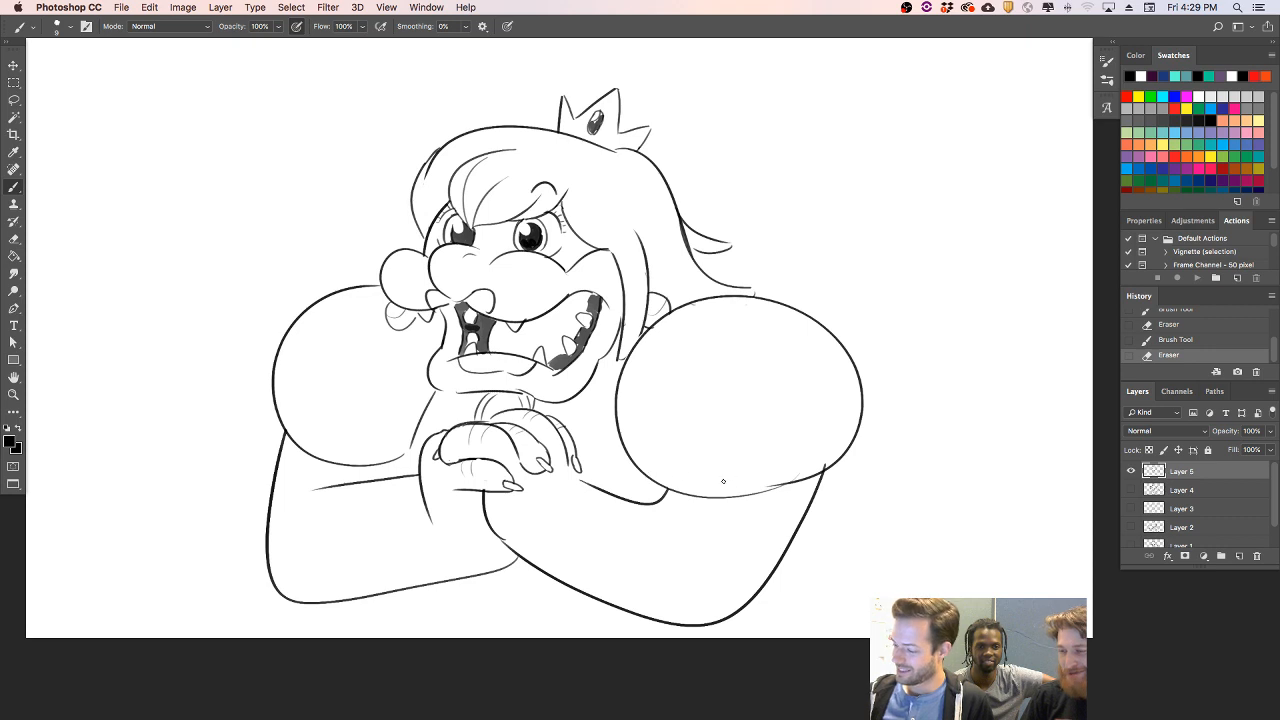
- Draw gathered fold lines along the right sleeve's lower edge and erase the overlapping outline
{"action": "left_click_drag", "start_coordinate": [665, 459], "coordinate": [782, 435]}
{"action": "mouse_move", "coordinate": [770, 501]}
{"action": "left_mouse_down"}
{"action": "mouse_move", "coordinate": [807, 418]}
{"action": "mouse_move", "coordinate": [794, 488]}
{"action": "mouse_move", "coordinate": [848, 435]}
{"action": "left_mouse_up"}
{"action": "key", "text": "super+z"}
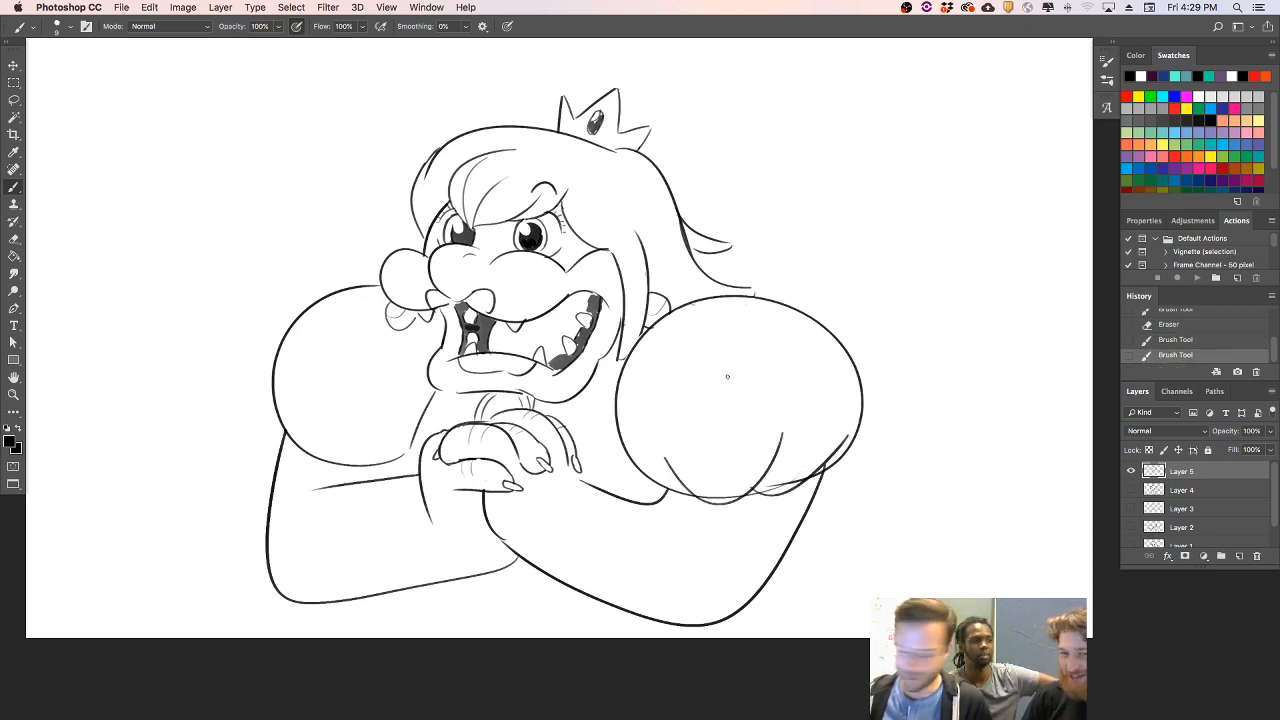
{"action": "left_click_drag", "start_coordinate": [692, 496], "coordinate": [622, 448]}
{"action": "key", "text": "e"}
{"action": "left_click_drag", "start_coordinate": [705, 494], "coordinate": [738, 491]}
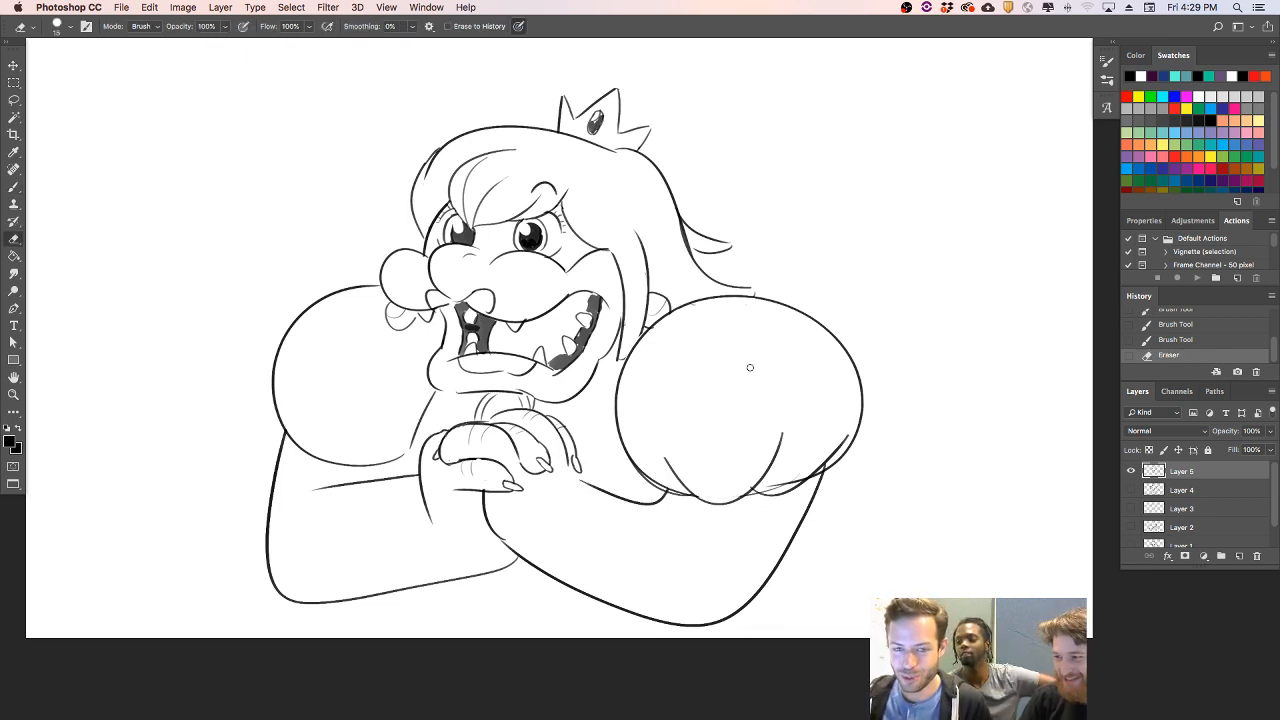
- Draw a curved line across each arm near the elbow to separate the forearm from the upper arm
{"action": "key", "text": "b"}
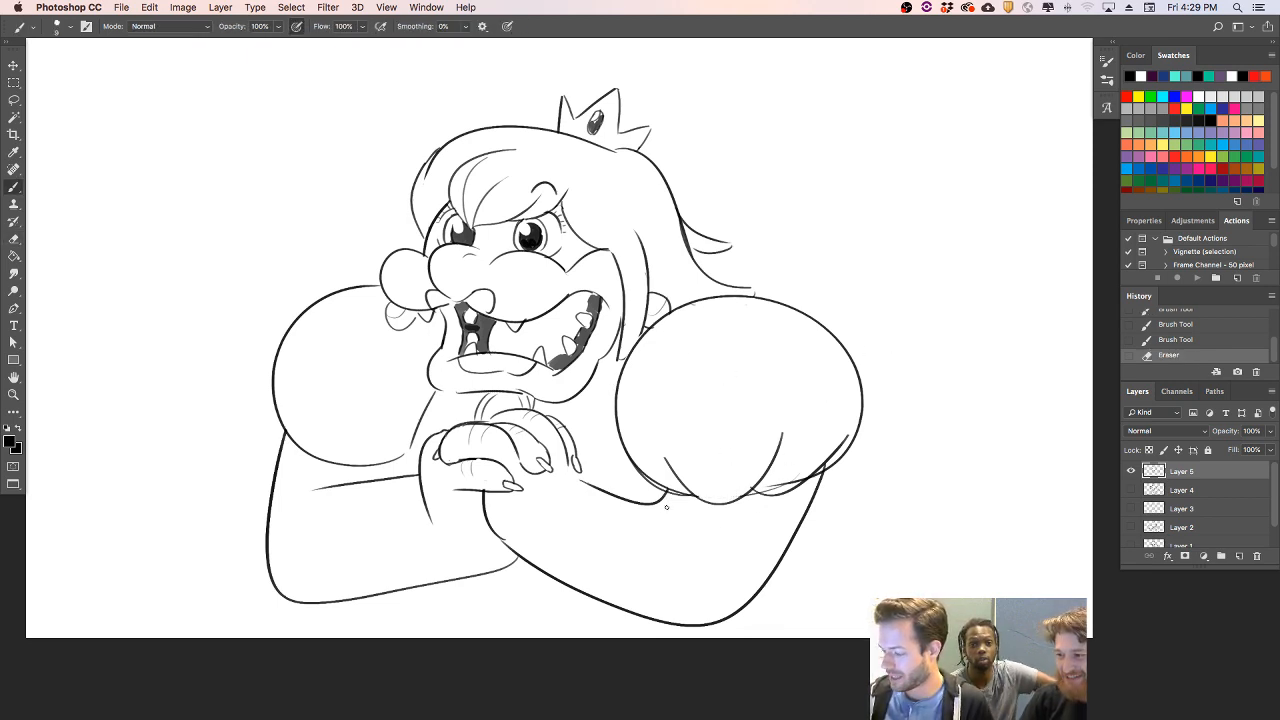
{"action": "left_click_drag", "start_coordinate": [667, 502], "coordinate": [742, 602]}
{"action": "left_click_drag", "start_coordinate": [318, 491], "coordinate": [270, 543]}
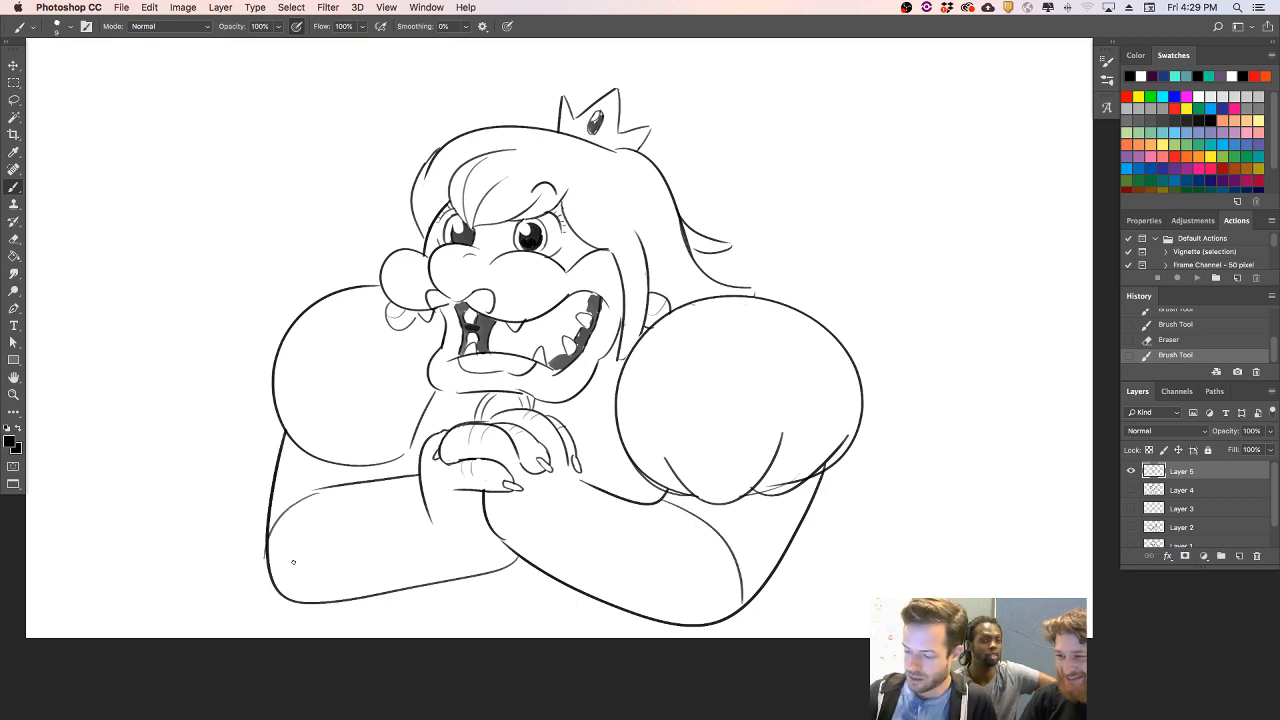
- Erase the knuckle lines and claw on the clasped hands' front fingers, and redraw the lower finger's tip without a claw
{"action": "key", "text": "e"}
{"action": "mouse_move", "coordinate": [466, 467]}
{"action": "left_mouse_down"}
{"action": "mouse_move", "coordinate": [478, 462]}
{"action": "mouse_move", "coordinate": [476, 428]}
{"action": "left_mouse_up"}
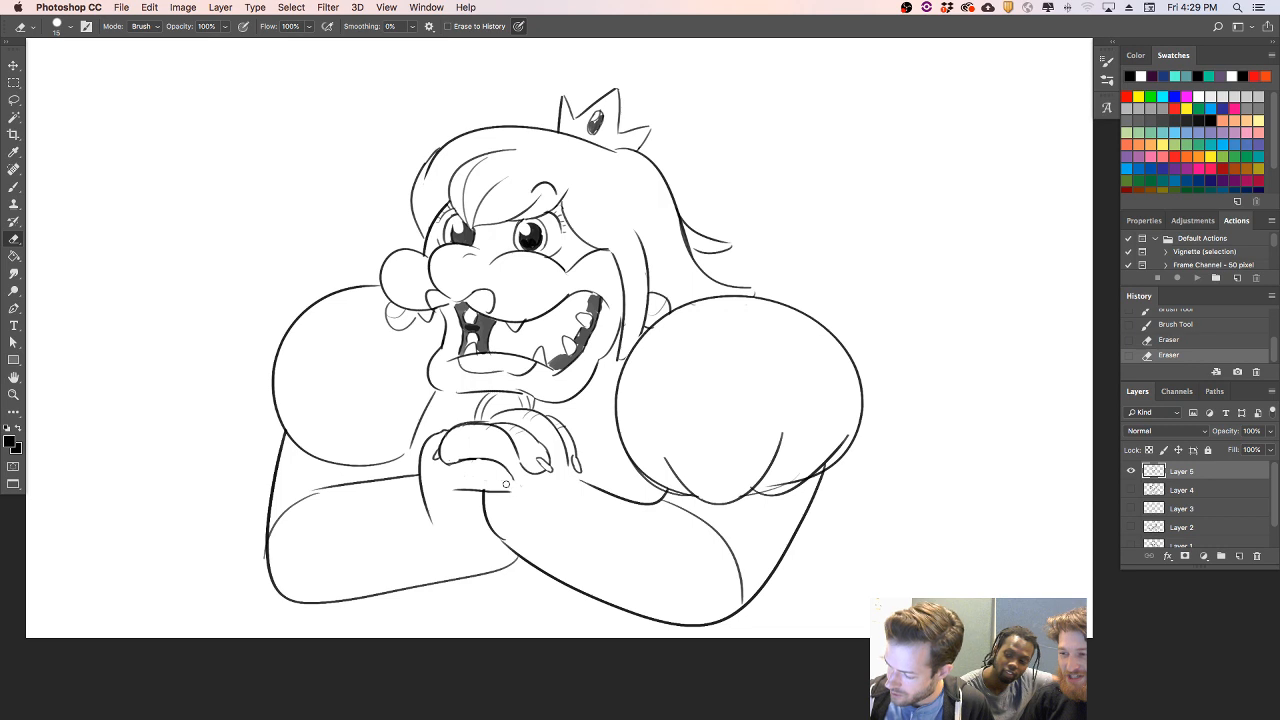
{"action": "key", "text": "b"}
{"action": "mouse_move", "coordinate": [505, 492]}
{"action": "left_mouse_down"}
{"action": "mouse_move", "coordinate": [540, 462]}
{"action": "mouse_move", "coordinate": [542, 478]}
{"action": "mouse_move", "coordinate": [549, 456]}
{"action": "mouse_move", "coordinate": [536, 439]}
{"action": "mouse_move", "coordinate": [508, 428]}
{"action": "mouse_move", "coordinate": [445, 463]}
{"action": "left_mouse_up"}
{"action": "key", "text": "e"}
{"action": "key", "text": "b"}
{"action": "key", "text": "e"}
{"action": "key", "text": "b"}
{"action": "key", "text": "e"}
- Clean up the upper fingers of the clasped hands and redraw the finger outlines at the hands' right edge
{"action": "left_click_drag", "start_coordinate": [524, 417], "coordinate": [495, 428]}
{"action": "key", "text": "b"}
{"action": "key", "text": "e"}
{"action": "mouse_move", "coordinate": [574, 472]}
{"action": "left_mouse_down"}
{"action": "mouse_move", "coordinate": [581, 458]}
{"action": "mouse_move", "coordinate": [561, 430]}
{"action": "mouse_move", "coordinate": [578, 467]}
{"action": "left_mouse_up"}
{"action": "key", "text": "b"}
{"action": "left_click_drag", "start_coordinate": [554, 422], "coordinate": [589, 479]}
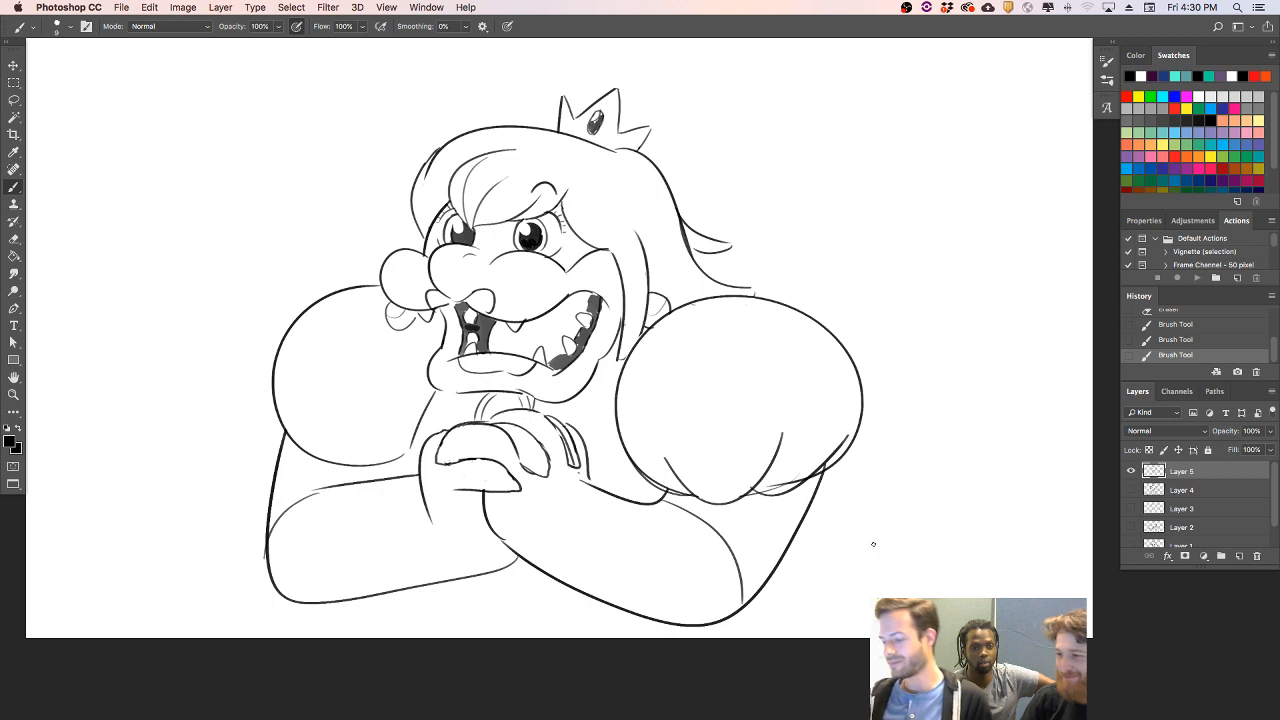
- Redraw the left sleeve with a wider outer curve and gathered folds, erasing its old outline
{"action": "mouse_move", "coordinate": [437, 392]}
{"action": "left_mouse_down"}
{"action": "mouse_move", "coordinate": [400, 490]}
{"action": "mouse_move", "coordinate": [442, 391]}
{"action": "left_mouse_up"}
{"action": "key", "text": "super+z"}
{"action": "mouse_move", "coordinate": [299, 418]}
{"action": "left_mouse_down"}
{"action": "mouse_move", "coordinate": [389, 435]}
{"action": "mouse_move", "coordinate": [260, 394]}
{"action": "mouse_move", "coordinate": [266, 355]}
{"action": "left_mouse_up"}
{"action": "key", "text": "e"}
{"action": "mouse_move", "coordinate": [300, 448]}
{"action": "left_mouse_down"}
{"action": "mouse_move", "coordinate": [274, 390]}
{"action": "mouse_move", "coordinate": [297, 446]}
{"action": "mouse_move", "coordinate": [322, 293]}
{"action": "left_mouse_up"}
{"action": "key", "text": "b"}
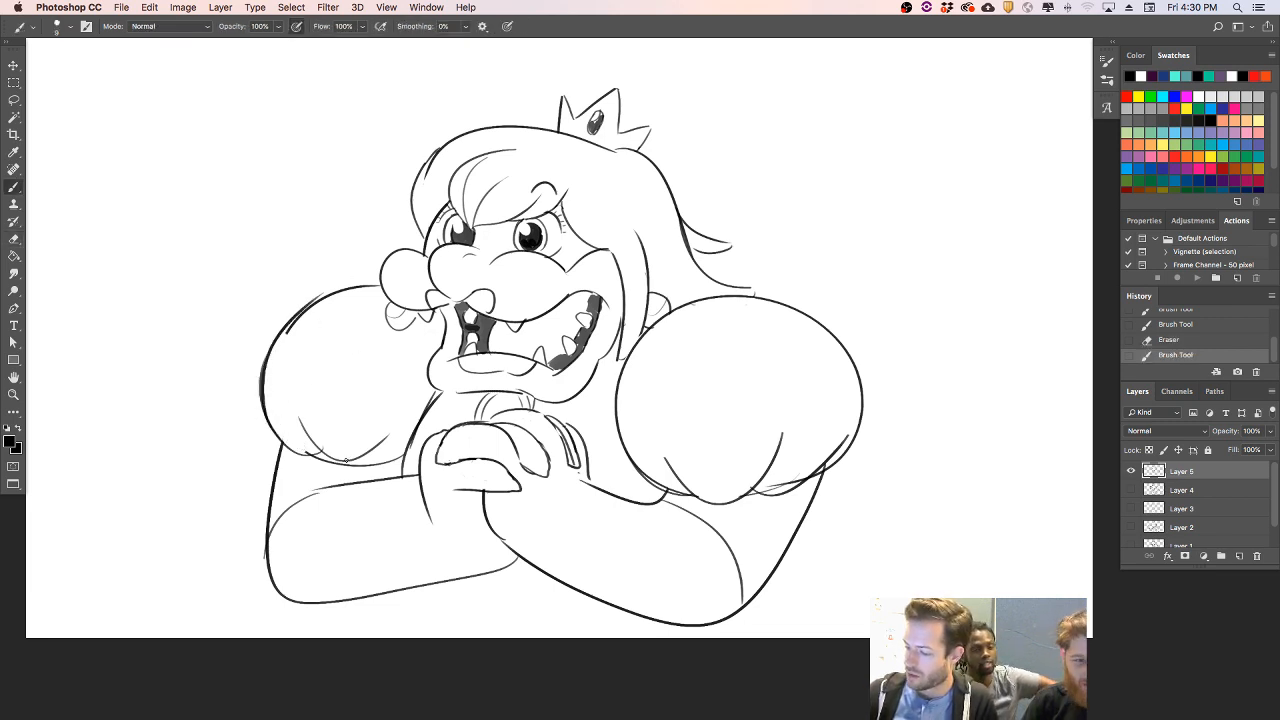
- Scallop the left sleeve's lower edge, erasing the overlapping lines, and add a stroke along the left elbow curve
{"action": "key", "text": "e"}
{"action": "mouse_move", "coordinate": [310, 454]}
{"action": "left_mouse_down"}
{"action": "mouse_move", "coordinate": [350, 467]}
{"action": "mouse_move", "coordinate": [418, 449]}
{"action": "left_mouse_up"}
{"action": "key", "text": "b"}
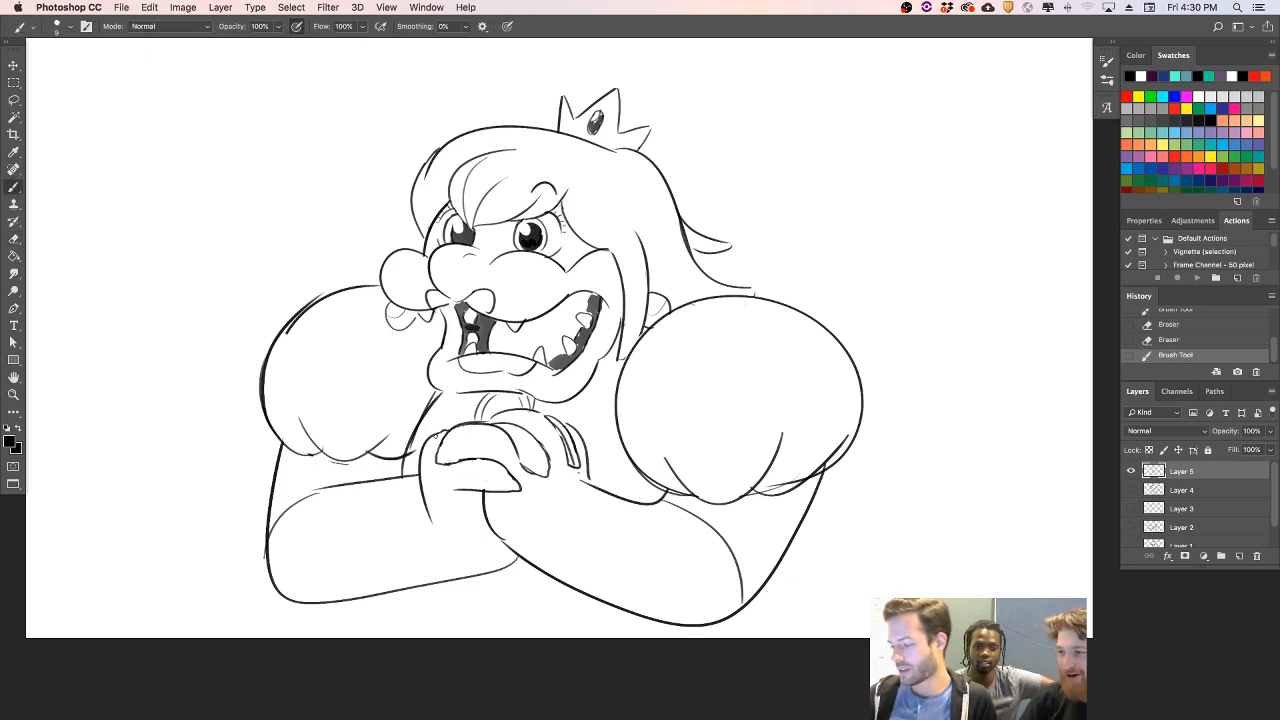
{"action": "left_click_drag", "start_coordinate": [272, 519], "coordinate": [306, 493]}
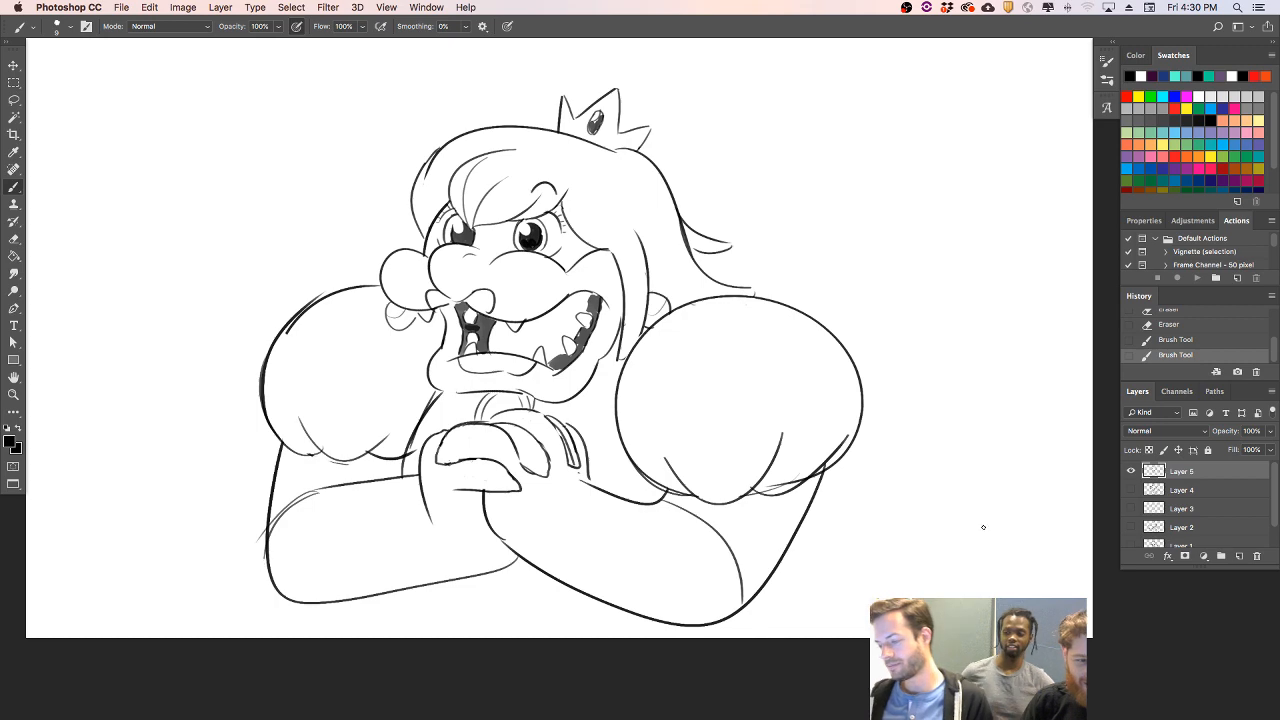
- Scale the creature drawing down and move it higher on the canvas to free space below the arms
{"action": "key", "text": "v"}
{"action": "left_click_drag", "start_coordinate": [864, 622], "coordinate": [741, 513]}
{"action": "left_click_drag", "start_coordinate": [729, 440], "coordinate": [763, 424]}
{"action": "key", "text": "Return"}
{"action": "key", "text": "l"}
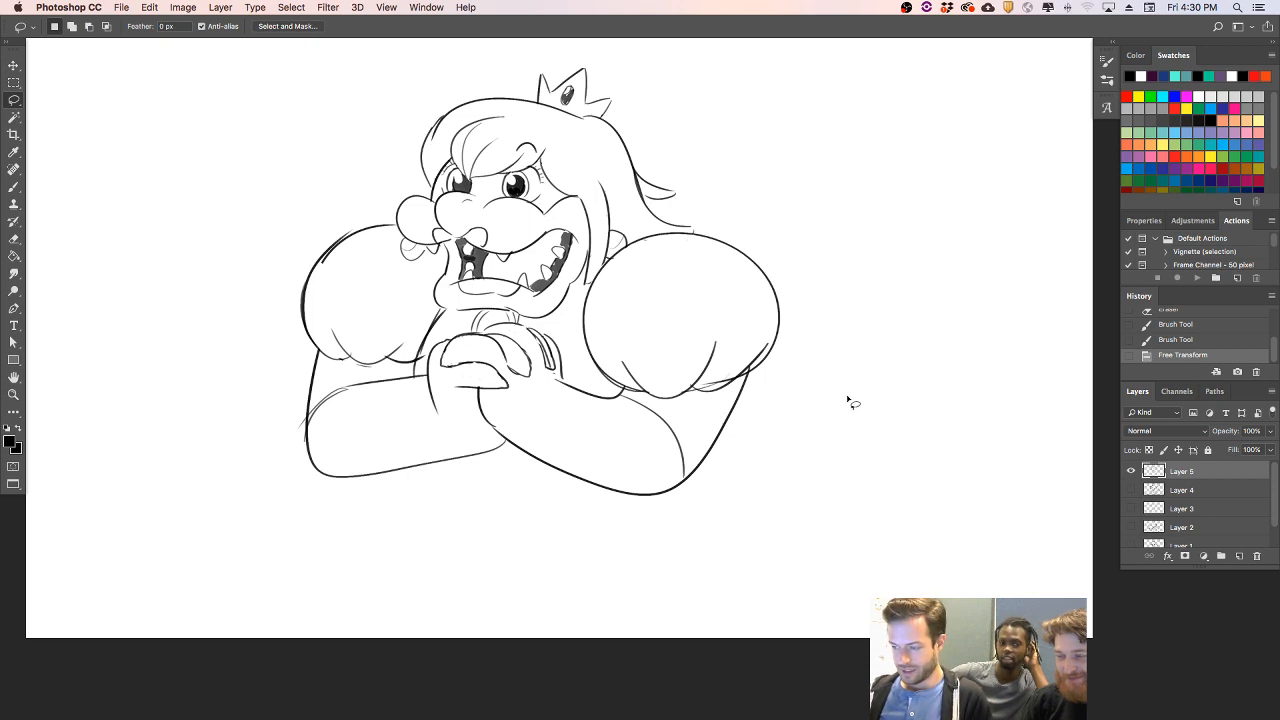
- Erase stray marks beside the left arm and hands, and touch up the left sleeve's upper outline
{"action": "key", "text": "e"}
{"action": "left_click_drag", "start_coordinate": [420, 362], "coordinate": [420, 328]}
{"action": "left_click_drag", "start_coordinate": [300, 410], "coordinate": [301, 441]}
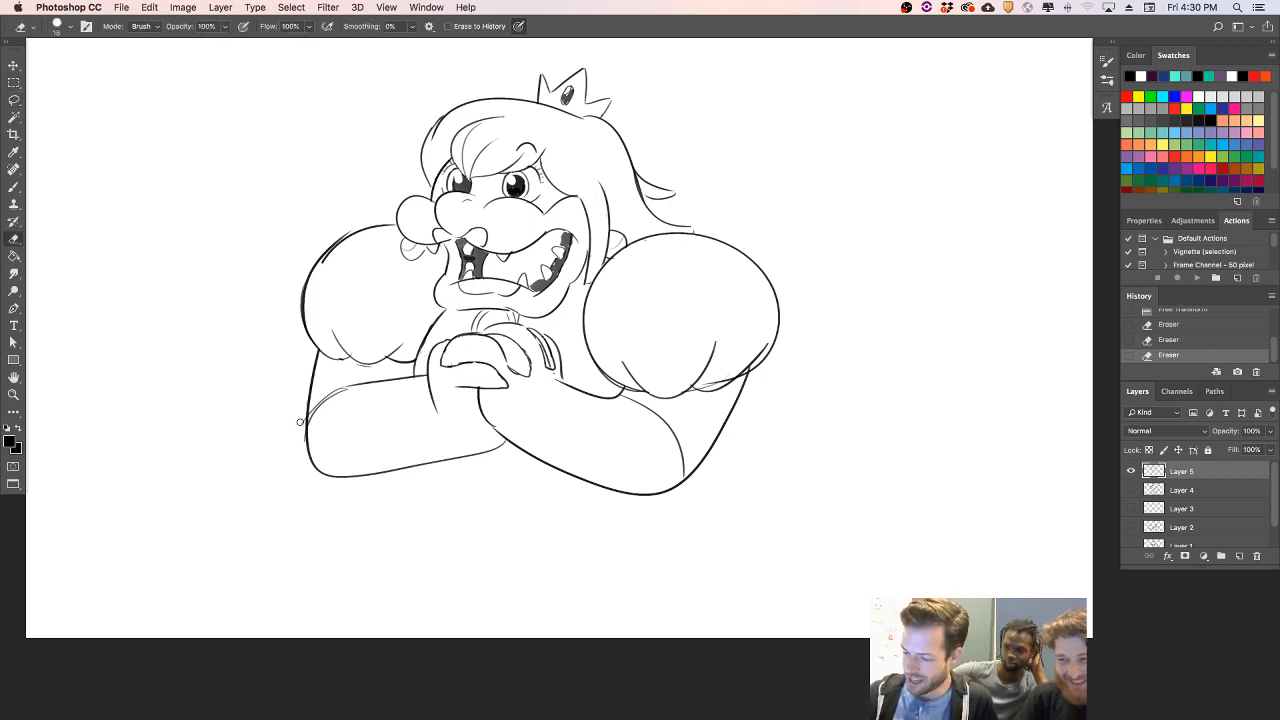
{"action": "key", "text": "b"}
{"action": "left_click_drag", "start_coordinate": [318, 262], "coordinate": [362, 222]}
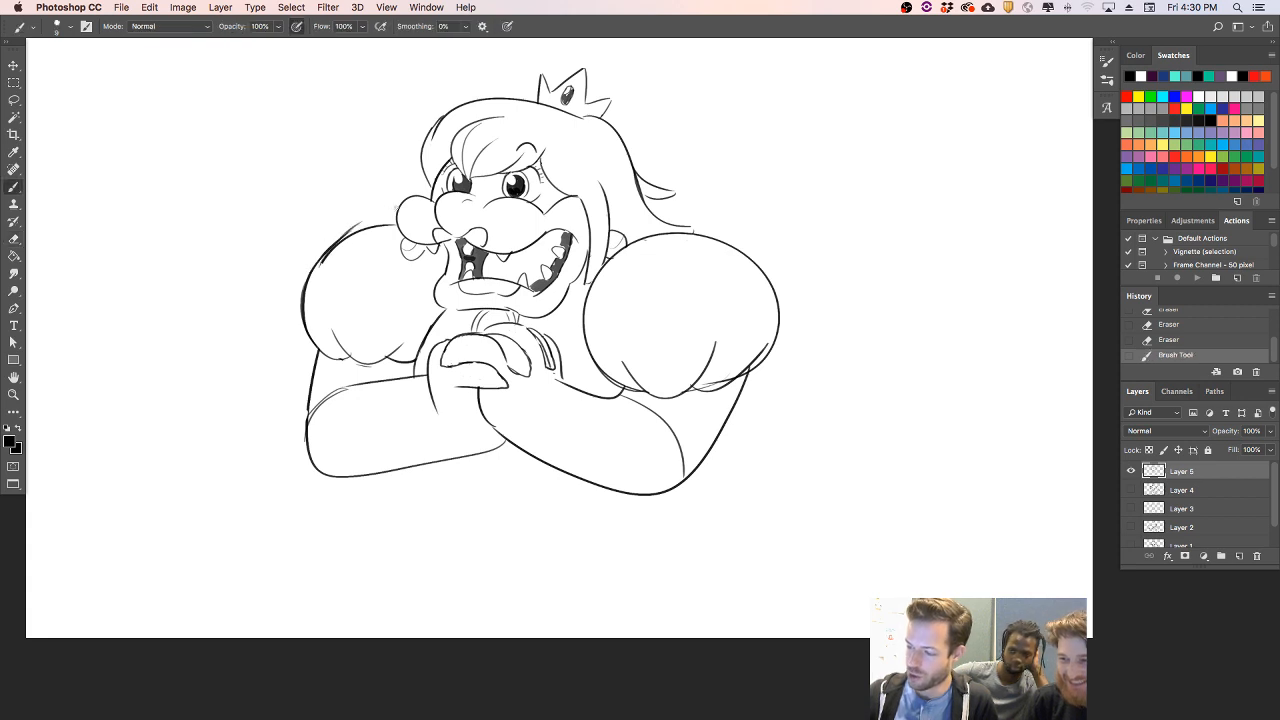
{"action": "key", "text": "super+z"}
{"action": "mouse_move", "coordinate": [318, 266]}
{"action": "left_mouse_down"}
{"action": "mouse_move", "coordinate": [357, 232]}
{"action": "mouse_move", "coordinate": [347, 235]}
{"action": "left_mouse_up"}
{"action": "key", "text": "e"}
{"action": "key", "text": "b"}
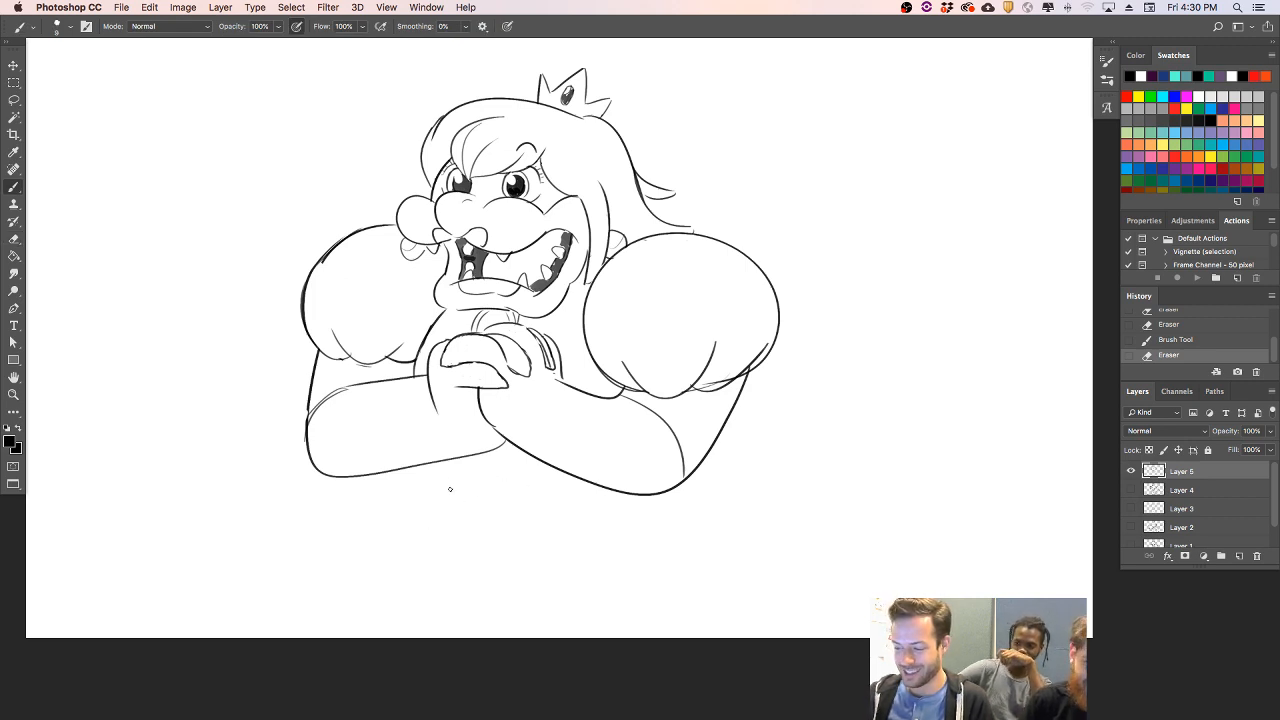
- Draw the pointed waist of the dress below the crossed forearms and the right hip's outer curve
{"action": "mouse_move", "coordinate": [438, 466]}
{"action": "left_mouse_down"}
{"action": "mouse_move", "coordinate": [470, 518]}
{"action": "mouse_move", "coordinate": [558, 472]}
{"action": "left_mouse_up"}
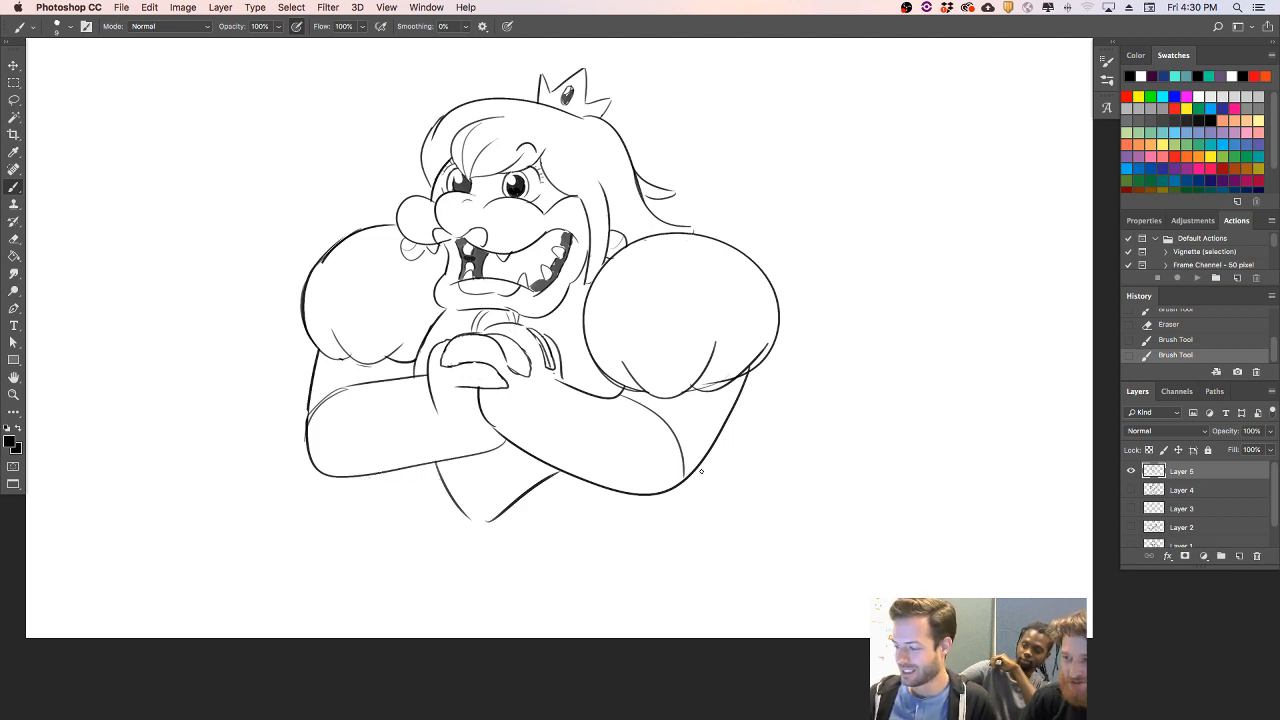
{"action": "left_click_drag", "start_coordinate": [712, 476], "coordinate": [776, 602]}
{"action": "key", "text": "super+z"}
{"action": "left_click_drag", "start_coordinate": [704, 458], "coordinate": [786, 585]}
- Draw the overskirt's curved lower edge from the waist point to the right hip, and outline its left flap
{"action": "mouse_move", "coordinate": [489, 522]}
{"action": "left_mouse_down"}
{"action": "mouse_move", "coordinate": [503, 553]}
{"action": "mouse_move", "coordinate": [836, 600]}
{"action": "left_mouse_up"}
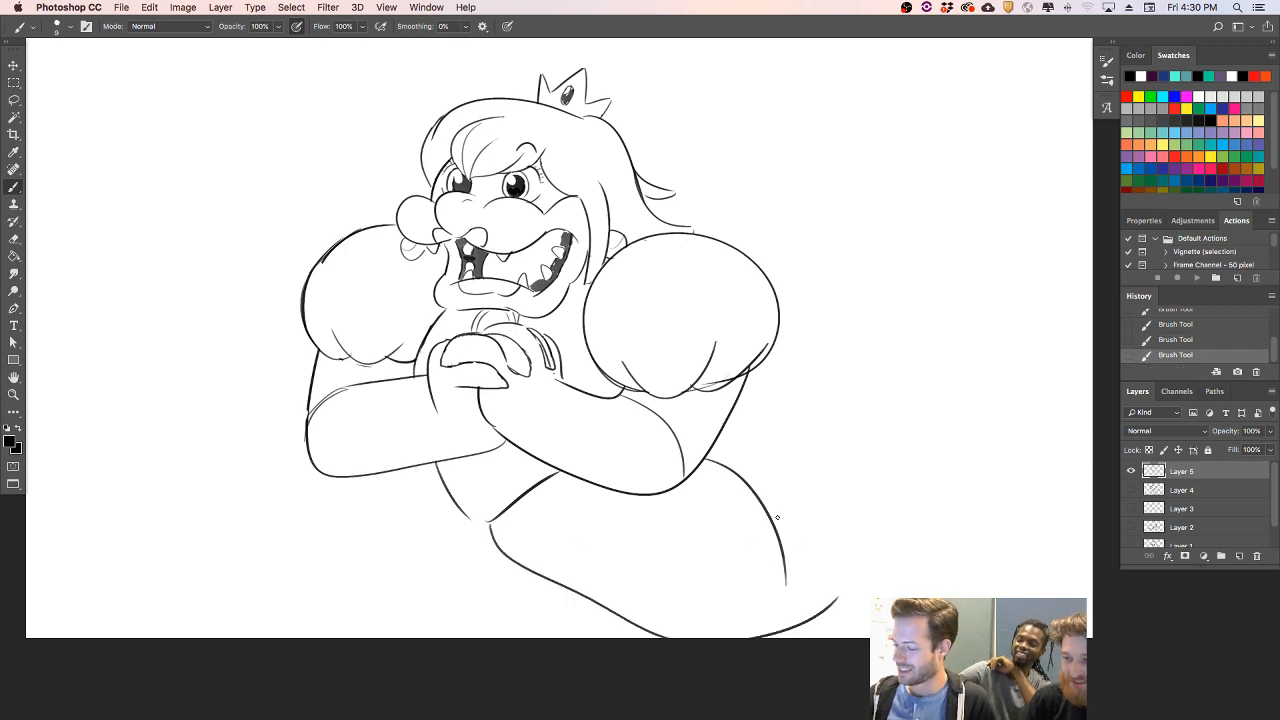
{"action": "key", "text": "super+z"}
{"action": "left_click_drag", "start_coordinate": [490, 521], "coordinate": [781, 584]}
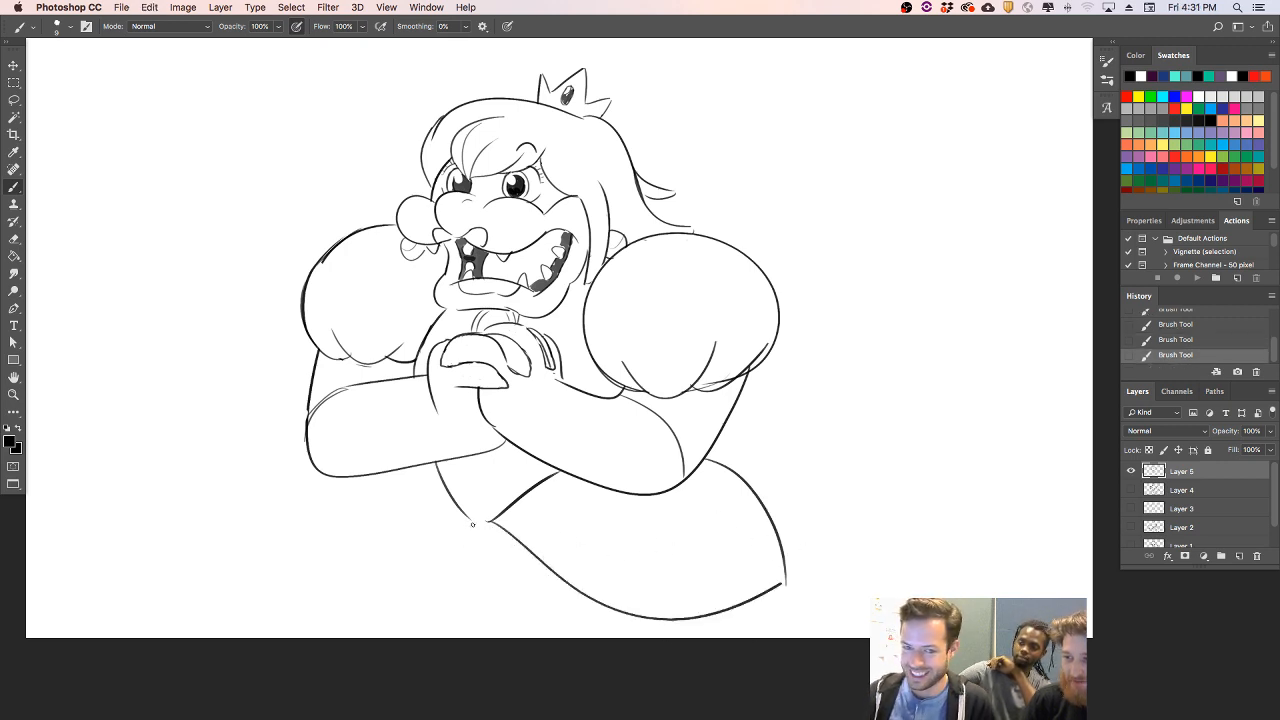
{"action": "left_click_drag", "start_coordinate": [471, 524], "coordinate": [383, 473]}
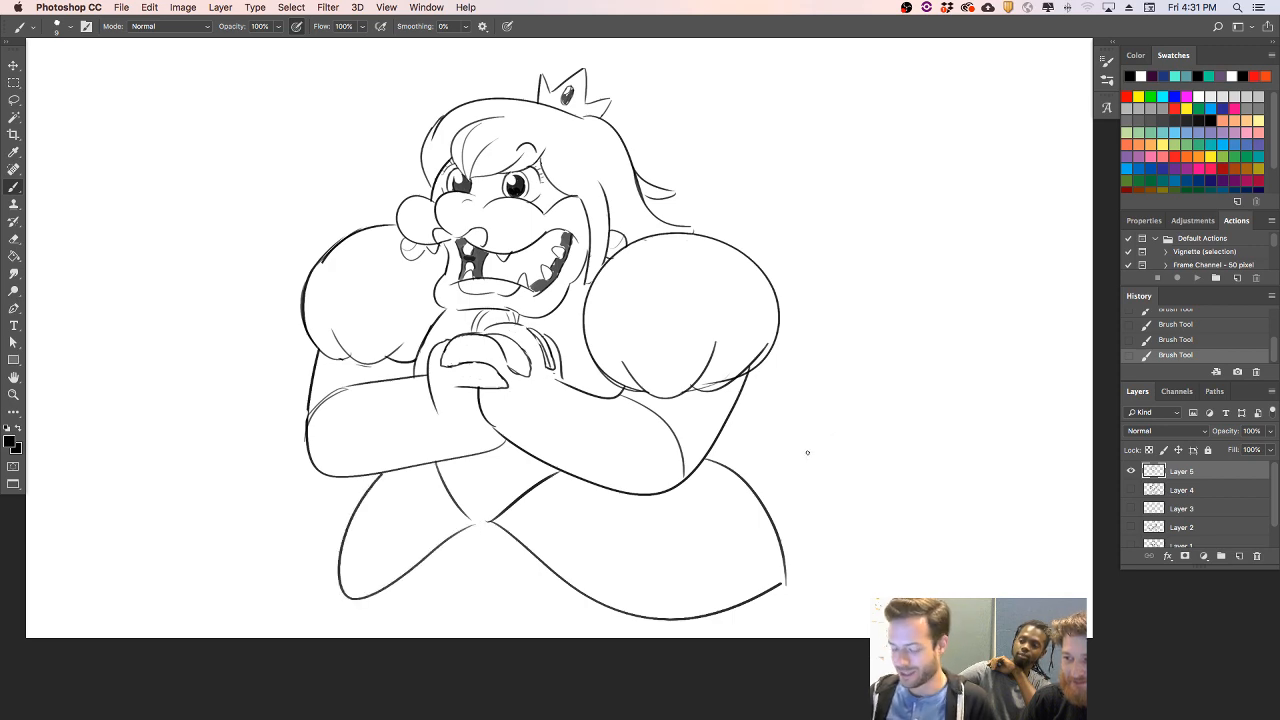
- Scale the drawing down again and erase the overshooting line at the overskirt's right corner
{"action": "key", "text": "ctrl+t"}
{"action": "mouse_move", "coordinate": [790, 614]}
{"action": "left_mouse_down"}
{"action": "mouse_move", "coordinate": [751, 577]}
{"action": "mouse_move", "coordinate": [688, 460]}
{"action": "mouse_move", "coordinate": [714, 449]}
{"action": "left_mouse_up"}
{"action": "key", "text": "Return"}
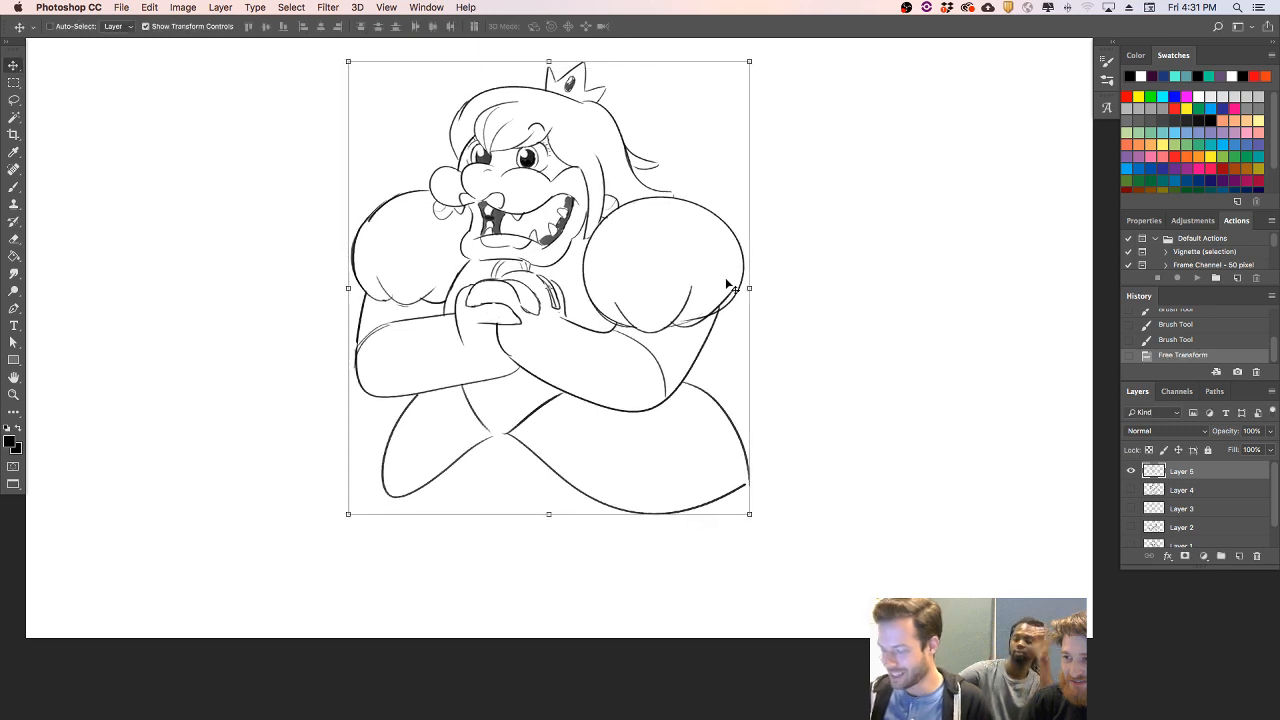
{"action": "key", "text": "e"}
{"action": "left_click", "coordinate": [752, 481]}
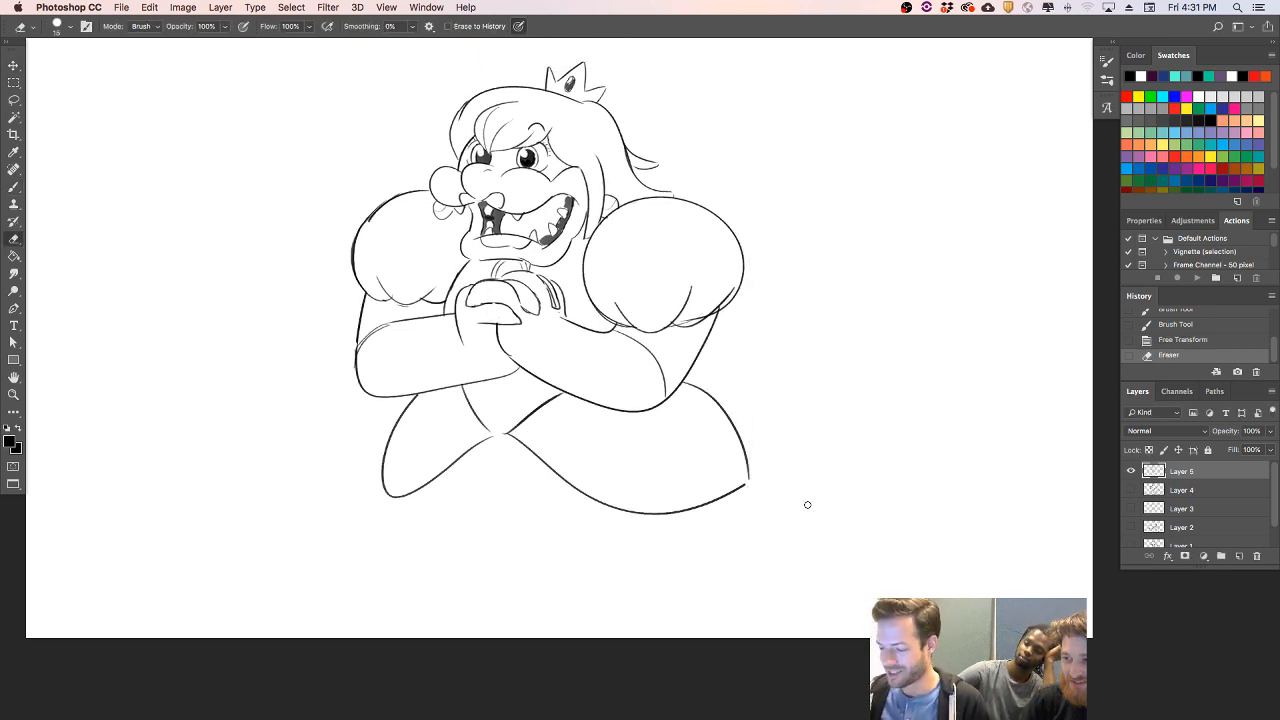
{"action": "key", "text": "b"}
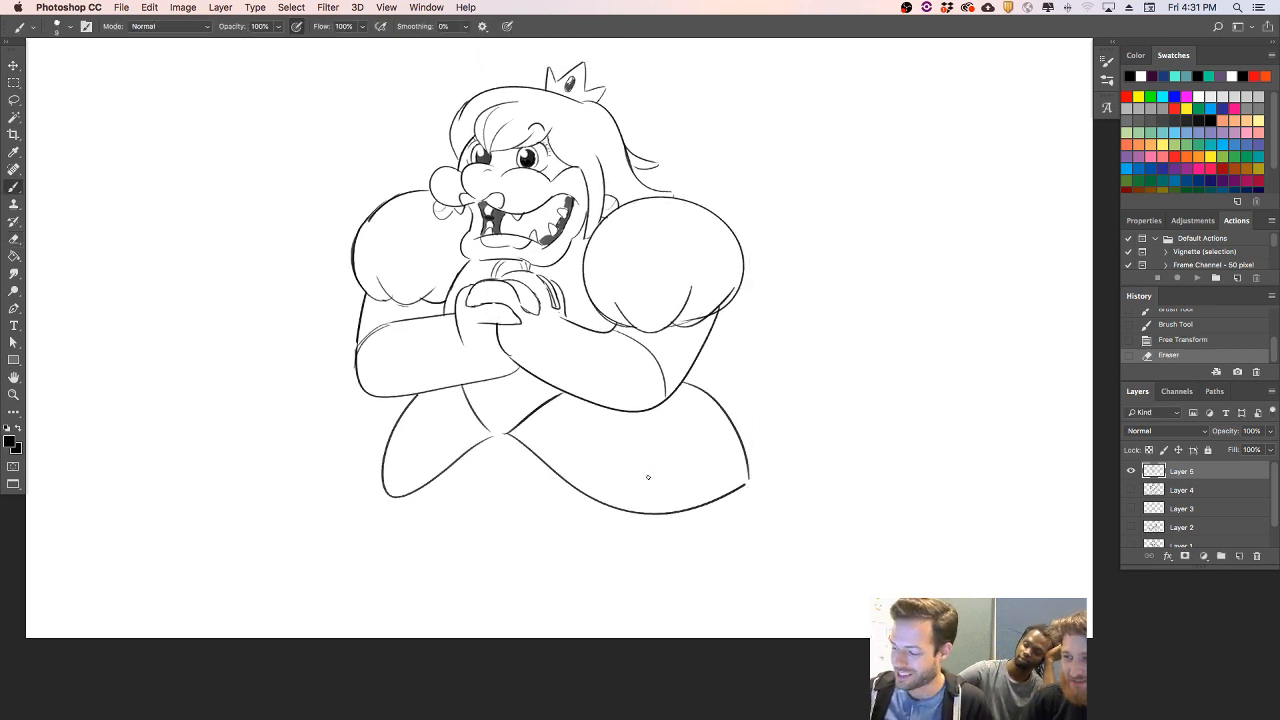
- Draw light contour lines inside the right part of the overskirt, near its lower edge
{"action": "left_click_drag", "start_coordinate": [602, 472], "coordinate": [710, 474]}
{"action": "key", "text": "super+z"}
{"action": "mouse_move", "coordinate": [606, 474]}
{"action": "left_mouse_down"}
{"action": "mouse_move", "coordinate": [725, 467]}
{"action": "mouse_move", "coordinate": [728, 455]}
{"action": "left_mouse_up"}
- Add small contour lines to the overskirt's left flap and draw both outer side lines of the long skirt
{"action": "mouse_move", "coordinate": [427, 464]}
{"action": "left_mouse_down"}
{"action": "mouse_move", "coordinate": [391, 467]}
{"action": "mouse_move", "coordinate": [410, 462]}
{"action": "mouse_move", "coordinate": [316, 690]}
{"action": "left_mouse_up"}
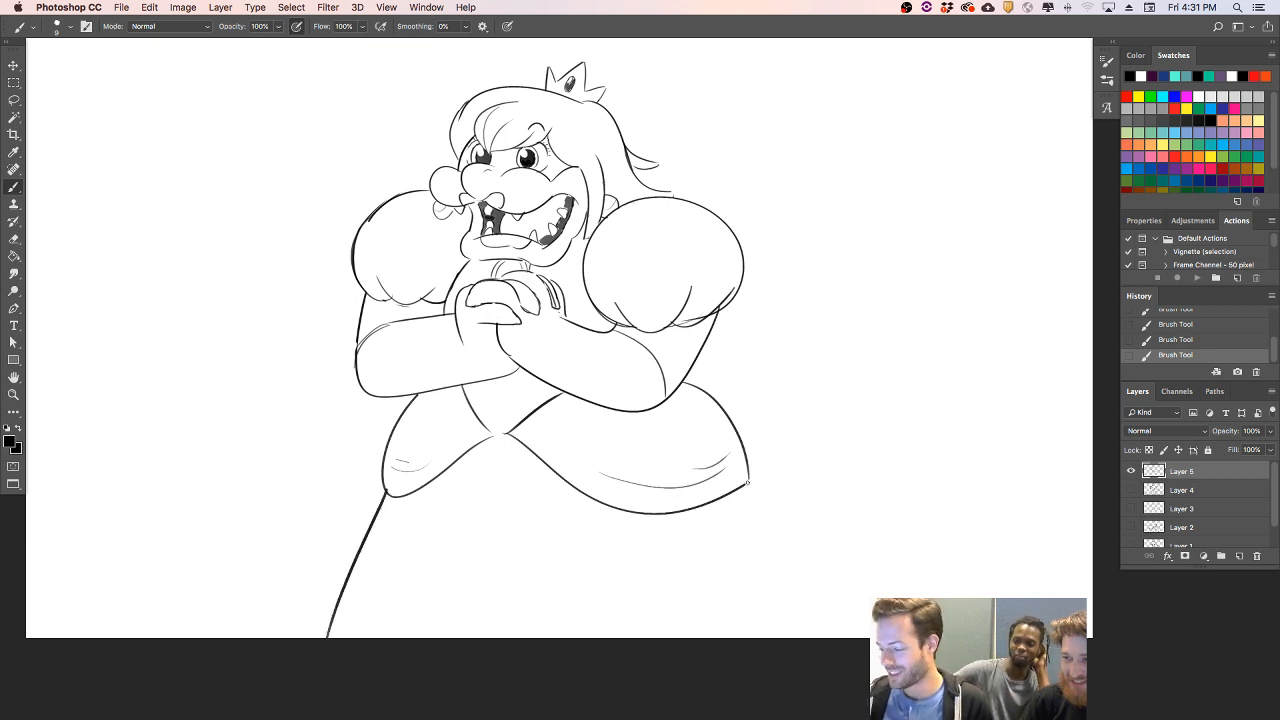
{"action": "key", "text": "ctrl+z"}
{"action": "left_click_drag", "start_coordinate": [385, 494], "coordinate": [358, 618]}
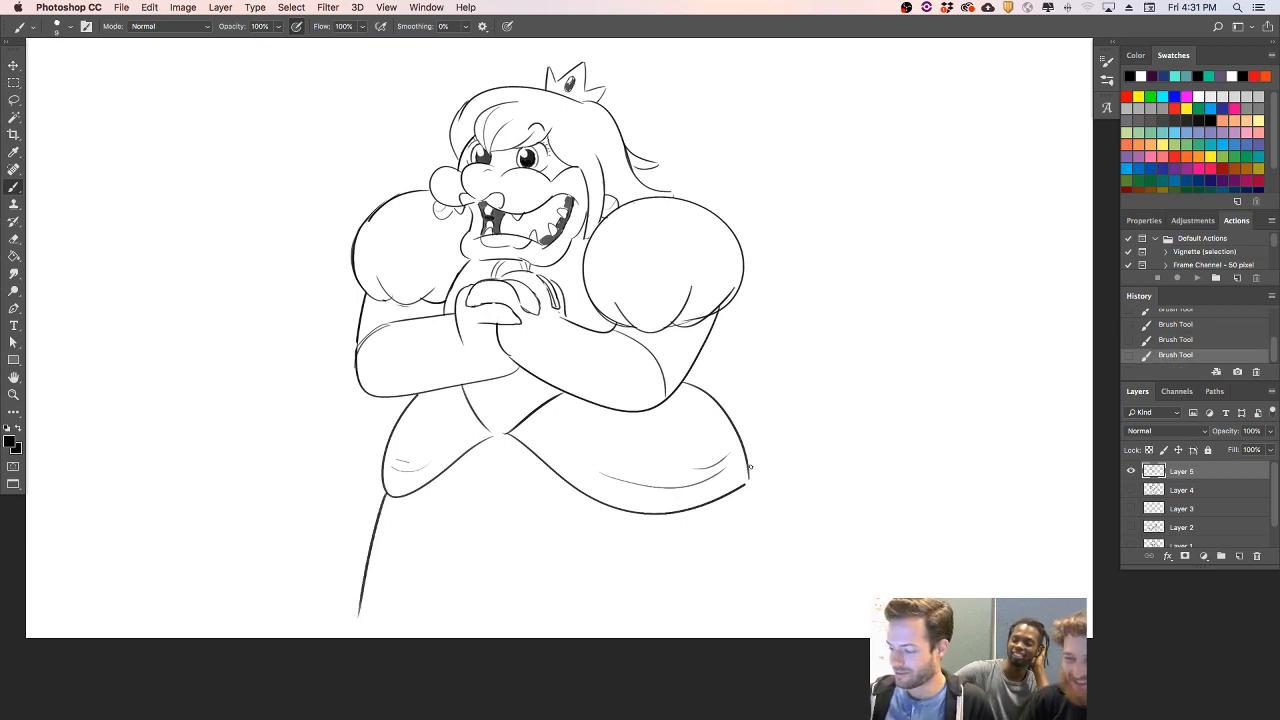
{"action": "left_click_drag", "start_coordinate": [750, 483], "coordinate": [774, 596]}
{"action": "key", "text": "ctrl+z"}
{"action": "mouse_move", "coordinate": [746, 482]}
{"action": "left_mouse_down"}
{"action": "mouse_move", "coordinate": [791, 602]}
{"action": "mouse_move", "coordinate": [714, 521]}
{"action": "left_mouse_up"}
- Scale the whole drawing to about 82.5% of its size
{"action": "key", "text": "ctrl+t"}
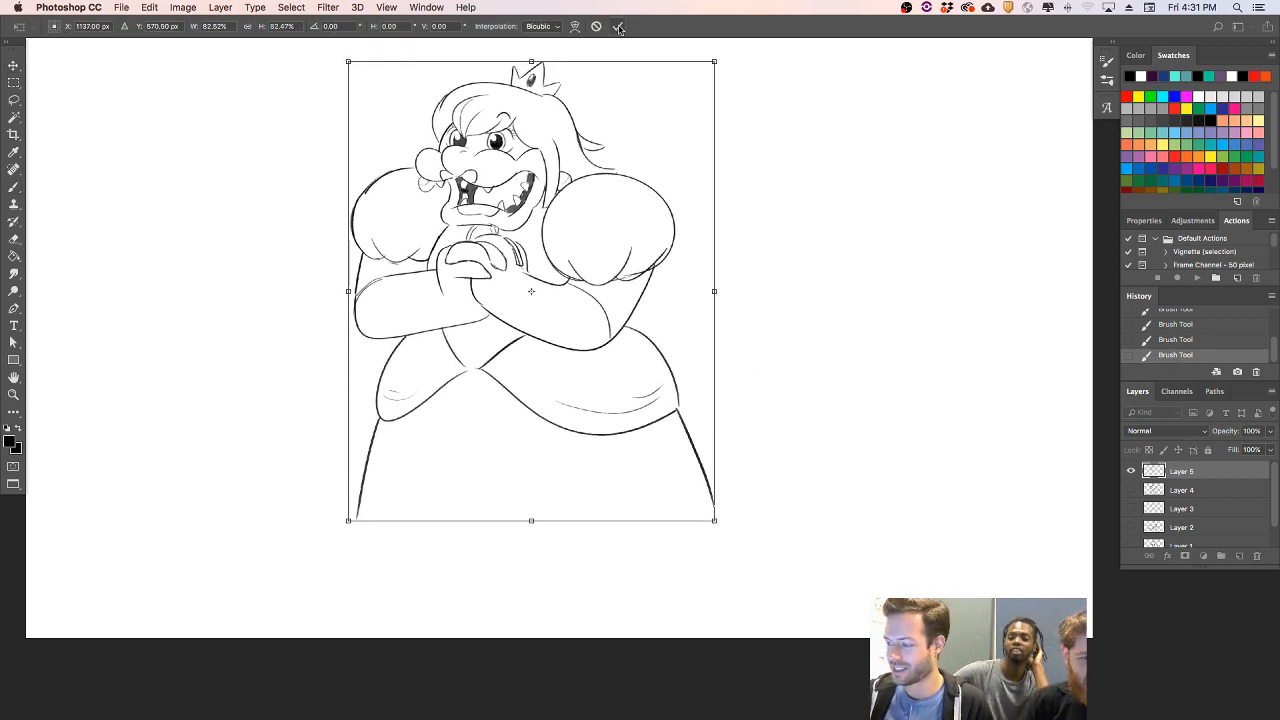
{"action": "left_click", "coordinate": [617, 26]}
{"action": "key", "text": "l"}
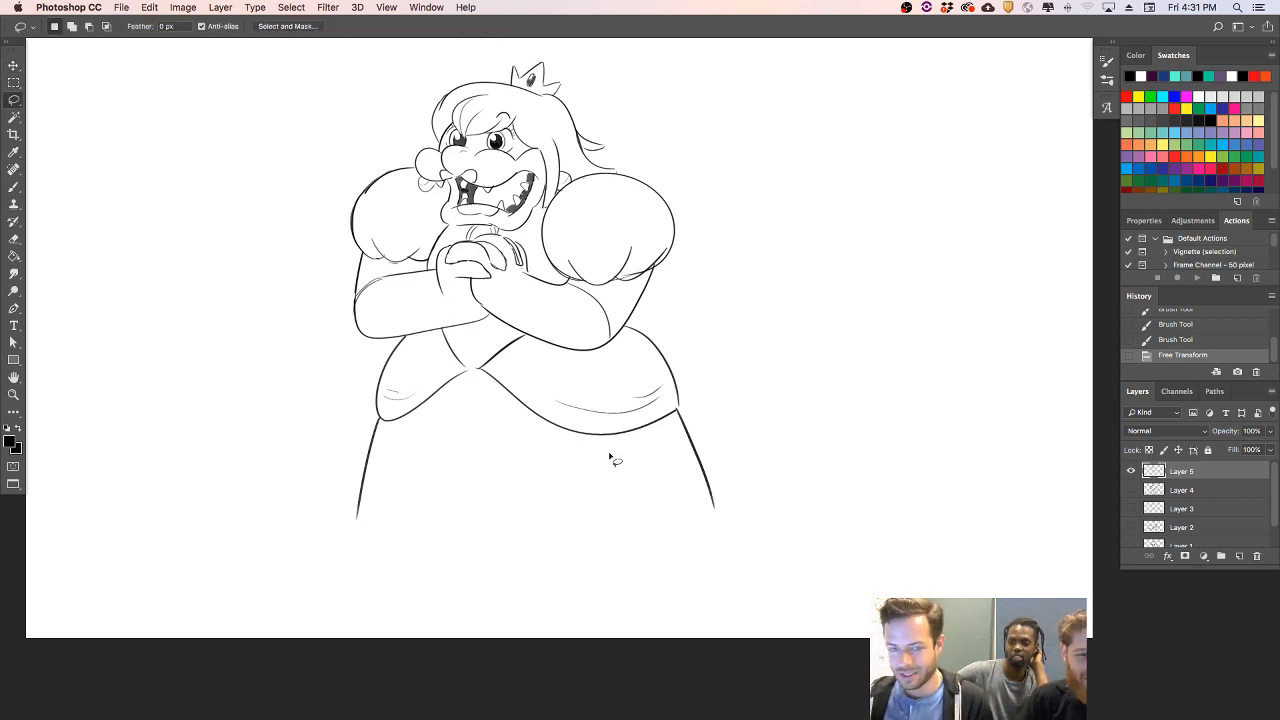
- Draw the long skirt's vertical fold lines and its scalloped bottom hem between the two side lines
{"action": "key", "text": "b"}
{"action": "mouse_move", "coordinate": [408, 452]}
{"action": "left_mouse_down"}
{"action": "mouse_move", "coordinate": [394, 565]}
{"action": "mouse_move", "coordinate": [500, 578]}
{"action": "left_mouse_up"}
{"action": "key", "text": "super+z"}
{"action": "mouse_move", "coordinate": [393, 560]}
{"action": "left_mouse_down"}
{"action": "mouse_move", "coordinate": [510, 578]}
{"action": "mouse_move", "coordinate": [622, 572]}
{"action": "mouse_move", "coordinate": [600, 468]}
{"action": "left_mouse_up"}
{"action": "mouse_move", "coordinate": [622, 574]}
{"action": "left_mouse_down"}
{"action": "mouse_move", "coordinate": [703, 531]}
{"action": "mouse_move", "coordinate": [700, 542]}
{"action": "mouse_move", "coordinate": [670, 450]}
{"action": "left_mouse_up"}
{"action": "mouse_move", "coordinate": [713, 497]}
{"action": "left_mouse_down"}
{"action": "mouse_move", "coordinate": [719, 522]}
{"action": "mouse_move", "coordinate": [703, 545]}
{"action": "left_mouse_up"}
{"action": "left_click_drag", "start_coordinate": [354, 516], "coordinate": [405, 560]}
- Draw a scalloped trim line above the skirt's hem and add a central vertical fold
{"action": "mouse_move", "coordinate": [366, 478]}
{"action": "left_mouse_down"}
{"action": "mouse_move", "coordinate": [371, 515]}
{"action": "mouse_move", "coordinate": [602, 546]}
{"action": "left_mouse_up"}
{"action": "key", "text": "super+z"}
{"action": "mouse_move", "coordinate": [509, 536]}
{"action": "left_mouse_down"}
{"action": "mouse_move", "coordinate": [633, 519]}
{"action": "mouse_move", "coordinate": [626, 534]}
{"action": "mouse_move", "coordinate": [619, 526]}
{"action": "mouse_move", "coordinate": [630, 539]}
{"action": "mouse_move", "coordinate": [619, 532]}
{"action": "mouse_move", "coordinate": [712, 501]}
{"action": "left_mouse_up"}
{"action": "key", "text": "e"}
{"action": "key", "text": "b"}
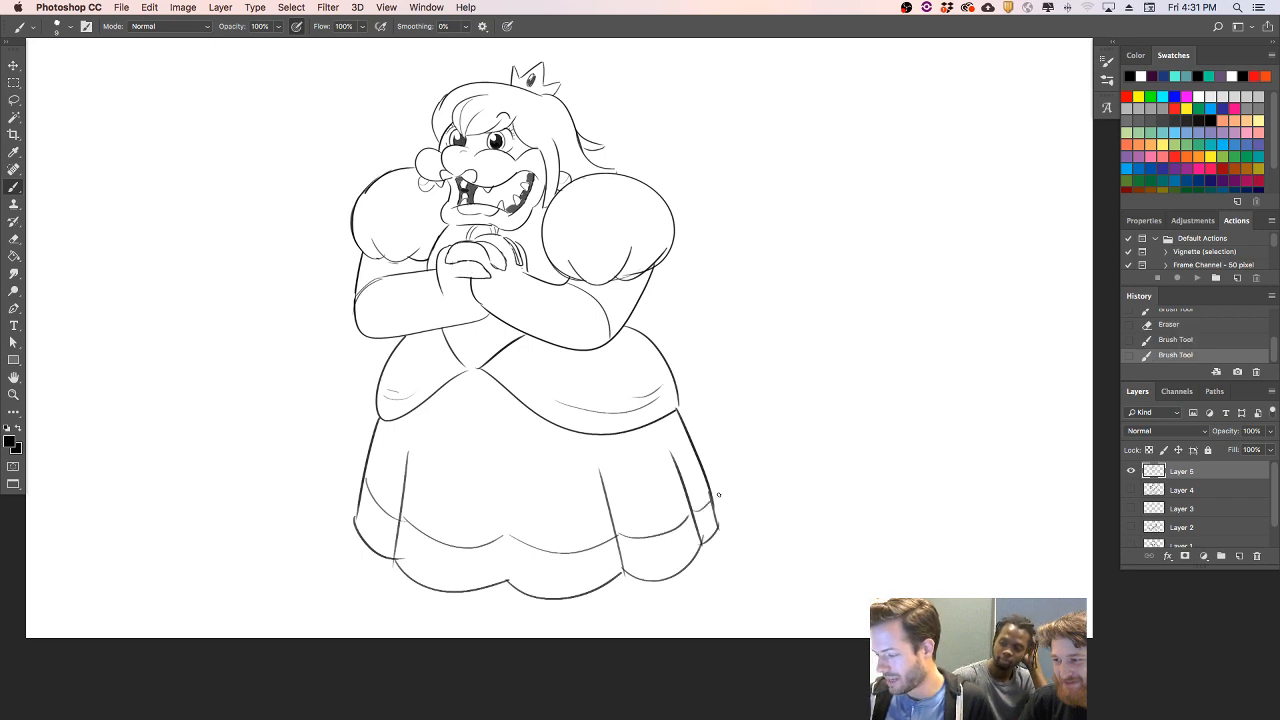
{"action": "left_click_drag", "start_coordinate": [511, 584], "coordinate": [510, 492]}
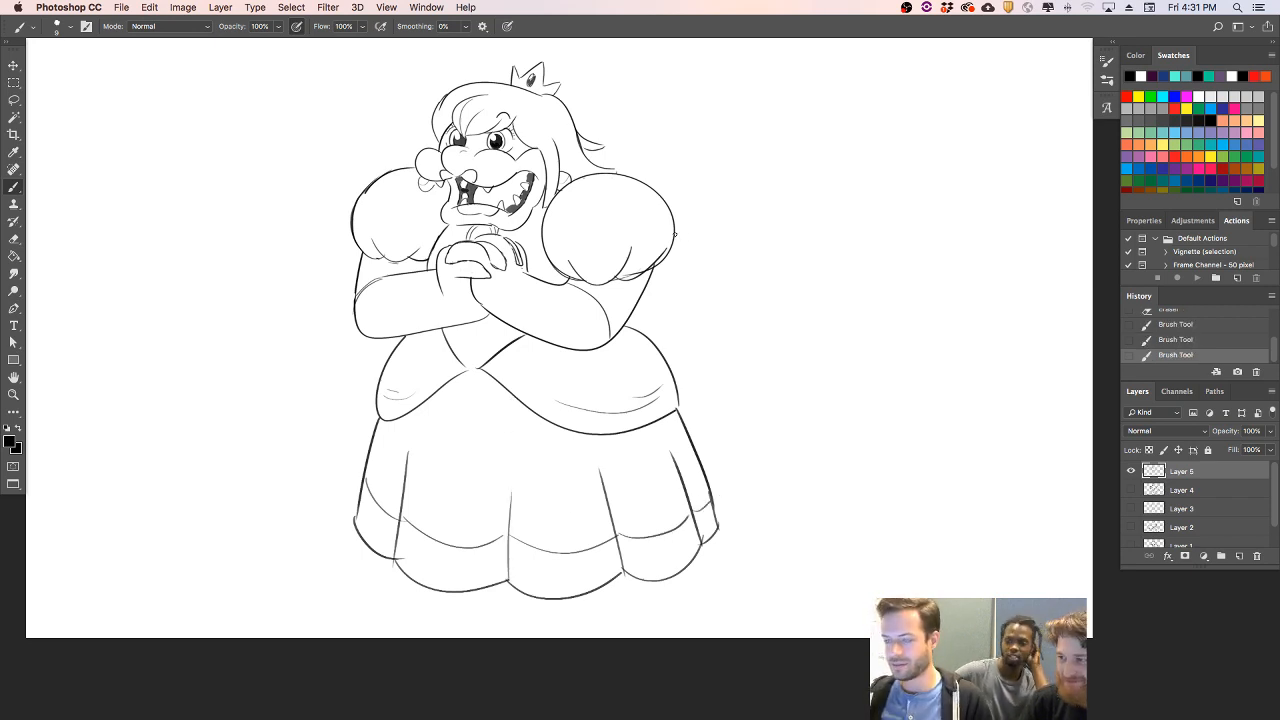
- Draw a wavy outline with a pointed flick behind the right arm, from the right sleeve down to the overskirt
{"action": "mouse_move", "coordinate": [697, 247]}
{"action": "left_mouse_down"}
{"action": "mouse_move", "coordinate": [738, 238]}
{"action": "mouse_move", "coordinate": [734, 306]}
{"action": "left_mouse_up"}
{"action": "key", "text": "super+z"}
{"action": "key", "text": "super+z"}
{"action": "mouse_move", "coordinate": [674, 242]}
{"action": "left_mouse_down"}
{"action": "mouse_move", "coordinate": [703, 318]}
{"action": "mouse_move", "coordinate": [736, 318]}
{"action": "mouse_move", "coordinate": [704, 337]}
{"action": "mouse_move", "coordinate": [685, 410]}
{"action": "left_mouse_up"}
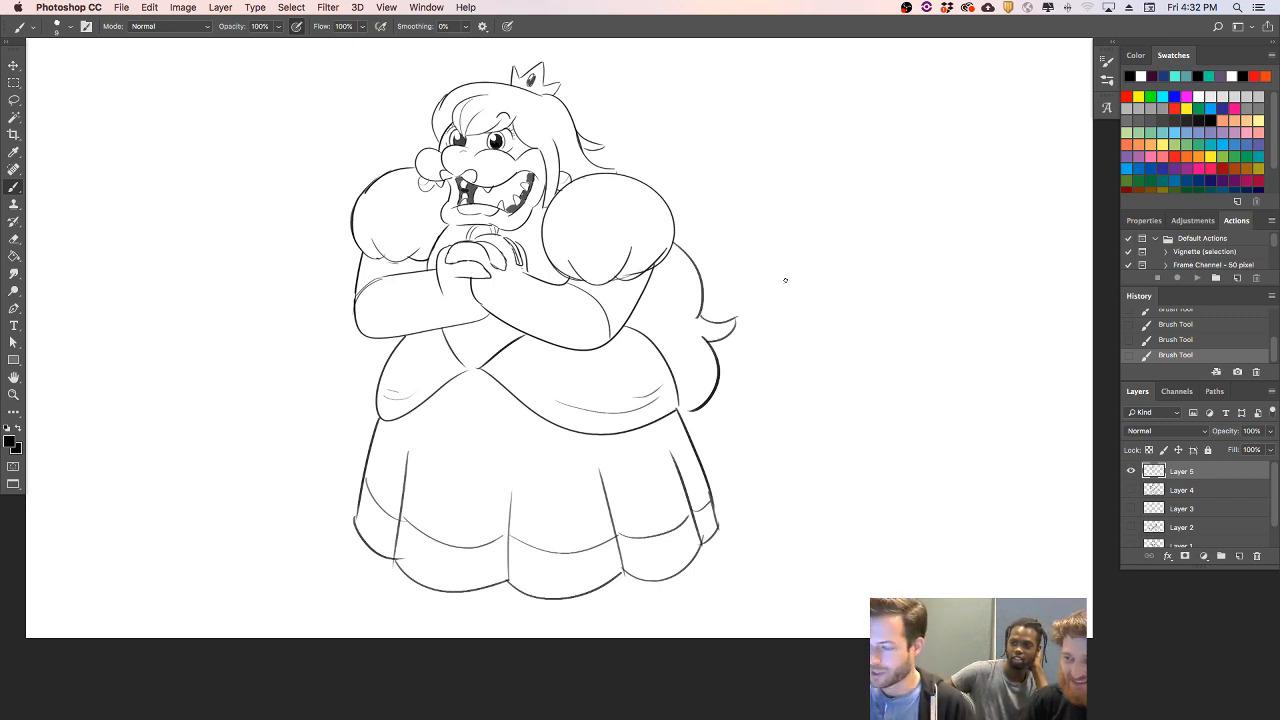
- Erase the doubled curve at the left elbow and redraw it as a single line
{"action": "key", "text": "super+space"}
{"action": "left_click_drag", "start_coordinate": [436, 262], "coordinate": [546, 214]}
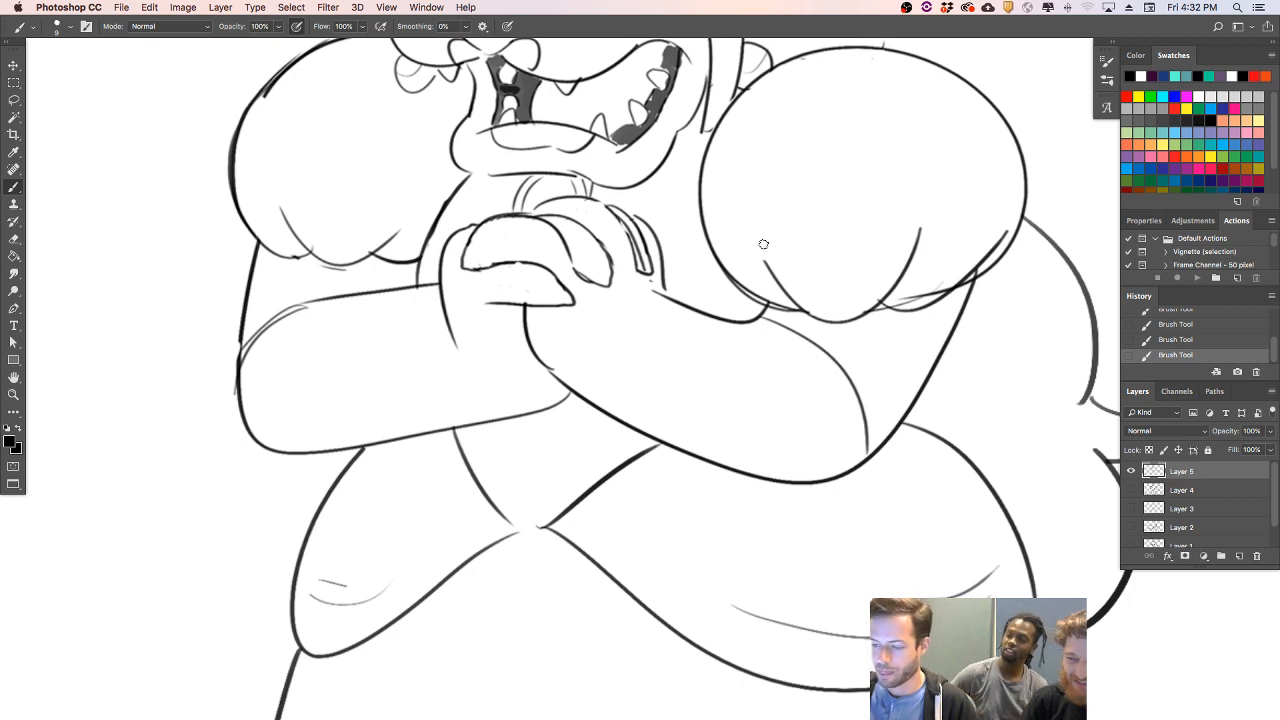
{"action": "key", "text": "e"}
{"action": "left_click_drag", "start_coordinate": [303, 311], "coordinate": [242, 360]}
{"action": "key", "text": "b"}
{"action": "left_click_drag", "start_coordinate": [305, 300], "coordinate": [242, 350]}
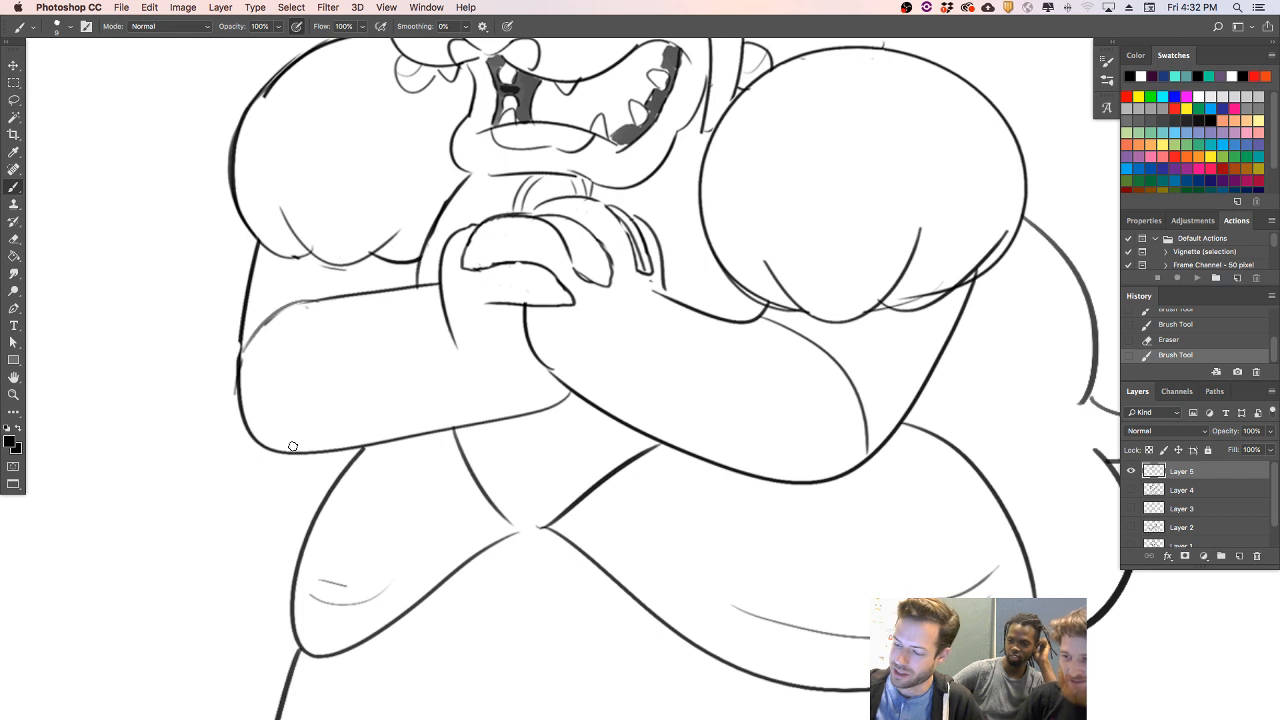
- Draw a curved band line across the left forearm and three spikes around the elbow
{"action": "left_click_drag", "start_coordinate": [277, 450], "coordinate": [340, 298]}
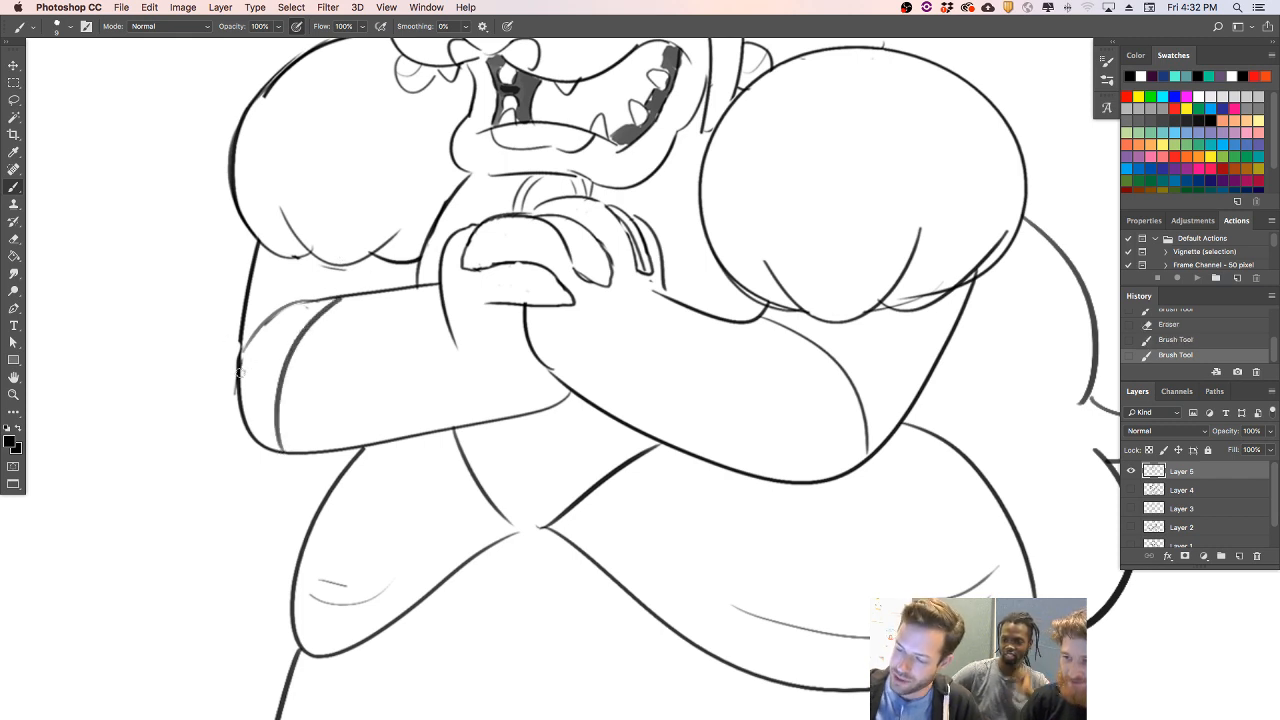
{"action": "mouse_move", "coordinate": [242, 392]}
{"action": "left_mouse_down"}
{"action": "mouse_move", "coordinate": [267, 353]}
{"action": "mouse_move", "coordinate": [246, 464]}
{"action": "mouse_move", "coordinate": [276, 451]}
{"action": "left_mouse_up"}
{"action": "mouse_move", "coordinate": [293, 308]}
{"action": "left_mouse_down"}
{"action": "mouse_move", "coordinate": [309, 262]}
{"action": "mouse_move", "coordinate": [328, 298]}
{"action": "left_mouse_up"}
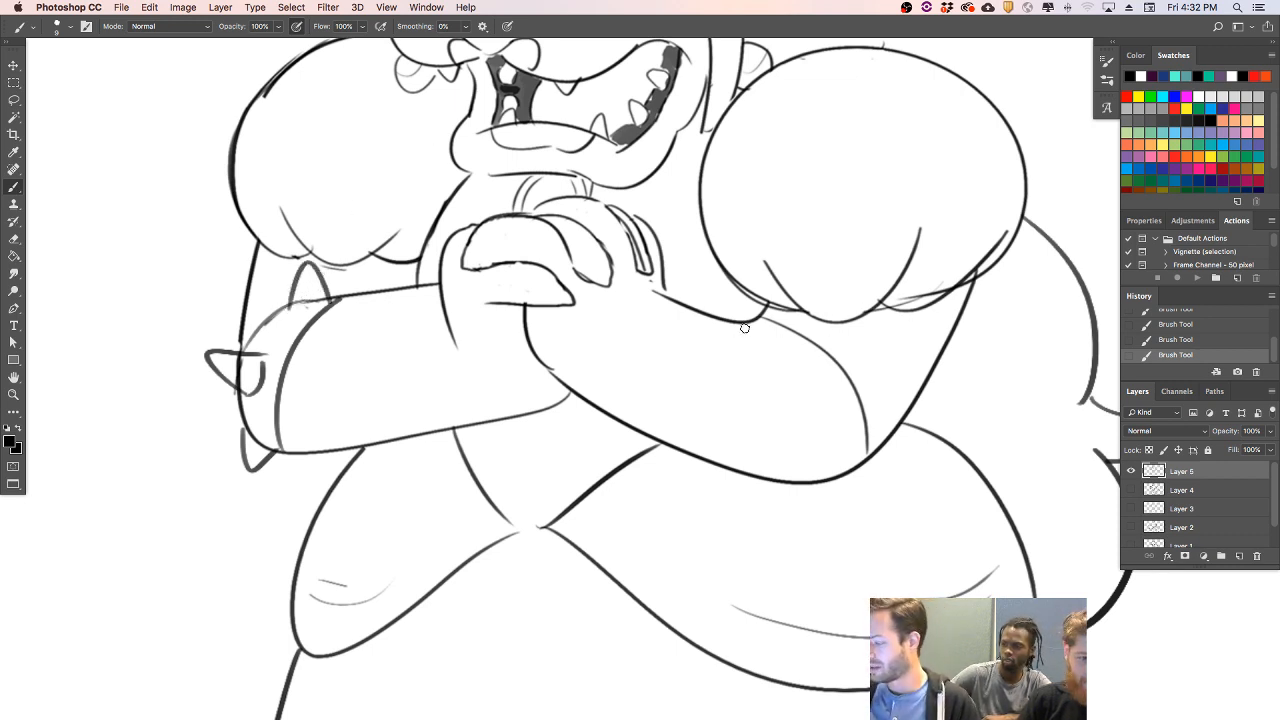
- Draw a curved band line across the right forearm, with one spike on the band and one below it
{"action": "left_click_drag", "start_coordinate": [748, 328], "coordinate": [808, 477]}
{"action": "mouse_move", "coordinate": [815, 361]}
{"action": "left_mouse_down"}
{"action": "mouse_move", "coordinate": [871, 373]}
{"action": "mouse_move", "coordinate": [838, 413]}
{"action": "mouse_move", "coordinate": [815, 366]}
{"action": "left_mouse_up"}
{"action": "mouse_move", "coordinate": [816, 486]}
{"action": "left_mouse_down"}
{"action": "mouse_move", "coordinate": [851, 491]}
{"action": "mouse_move", "coordinate": [860, 473]}
{"action": "left_mouse_up"}
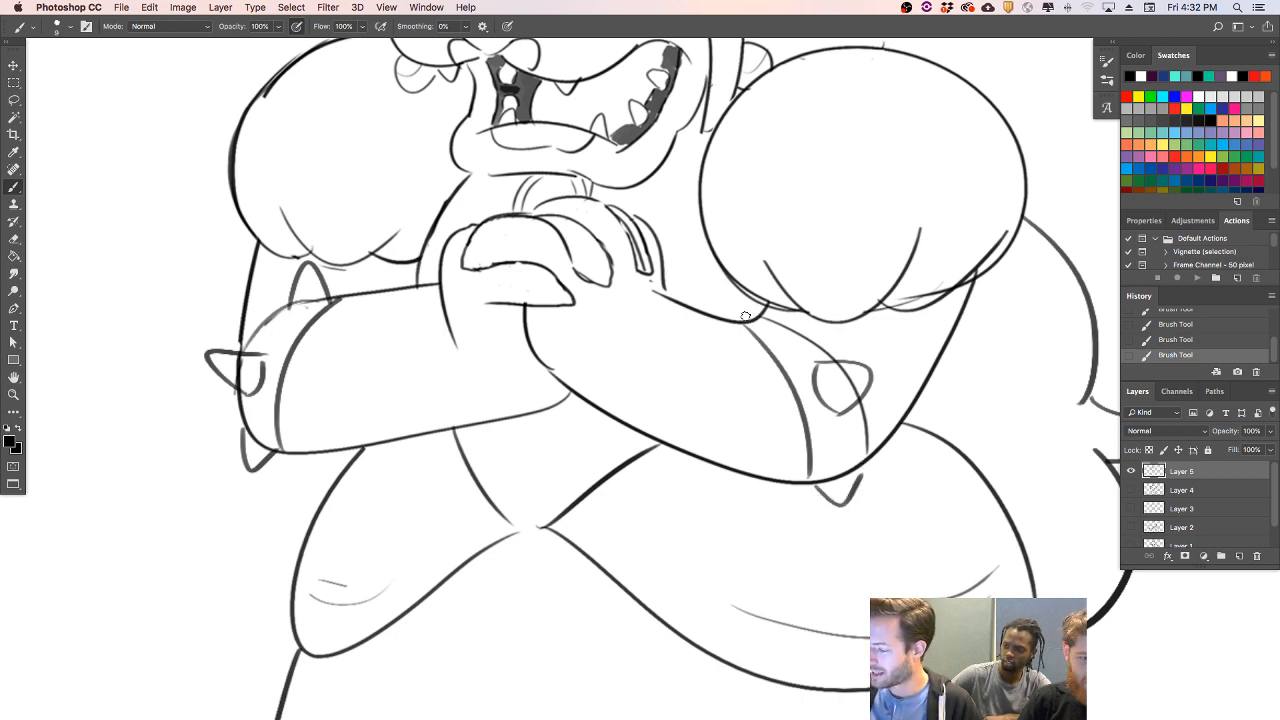
- Add a third spike at the right band's upper edge and erase the arm and band lines crossing the spikes
{"action": "key", "text": "e"}
{"action": "mouse_move", "coordinate": [742, 322]}
{"action": "left_mouse_down"}
{"action": "mouse_move", "coordinate": [769, 358]}
{"action": "mouse_move", "coordinate": [726, 319]}
{"action": "mouse_move", "coordinate": [783, 364]}
{"action": "mouse_move", "coordinate": [772, 317]}
{"action": "mouse_move", "coordinate": [798, 341]}
{"action": "mouse_move", "coordinate": [774, 336]}
{"action": "mouse_move", "coordinate": [810, 348]}
{"action": "left_mouse_up"}
{"action": "key", "text": "b"}
{"action": "key", "text": "e"}
{"action": "mouse_move", "coordinate": [766, 300]}
{"action": "left_mouse_down"}
{"action": "mouse_move", "coordinate": [782, 308]}
{"action": "mouse_move", "coordinate": [783, 335]}
{"action": "mouse_move", "coordinate": [772, 291]}
{"action": "mouse_move", "coordinate": [779, 335]}
{"action": "mouse_move", "coordinate": [766, 310]}
{"action": "mouse_move", "coordinate": [762, 325]}
{"action": "mouse_move", "coordinate": [774, 306]}
{"action": "left_mouse_up"}
{"action": "key", "text": "b"}
{"action": "key", "text": "super+z"}
{"action": "key", "text": "e"}
{"action": "left_click_drag", "start_coordinate": [851, 387], "coordinate": [855, 396]}
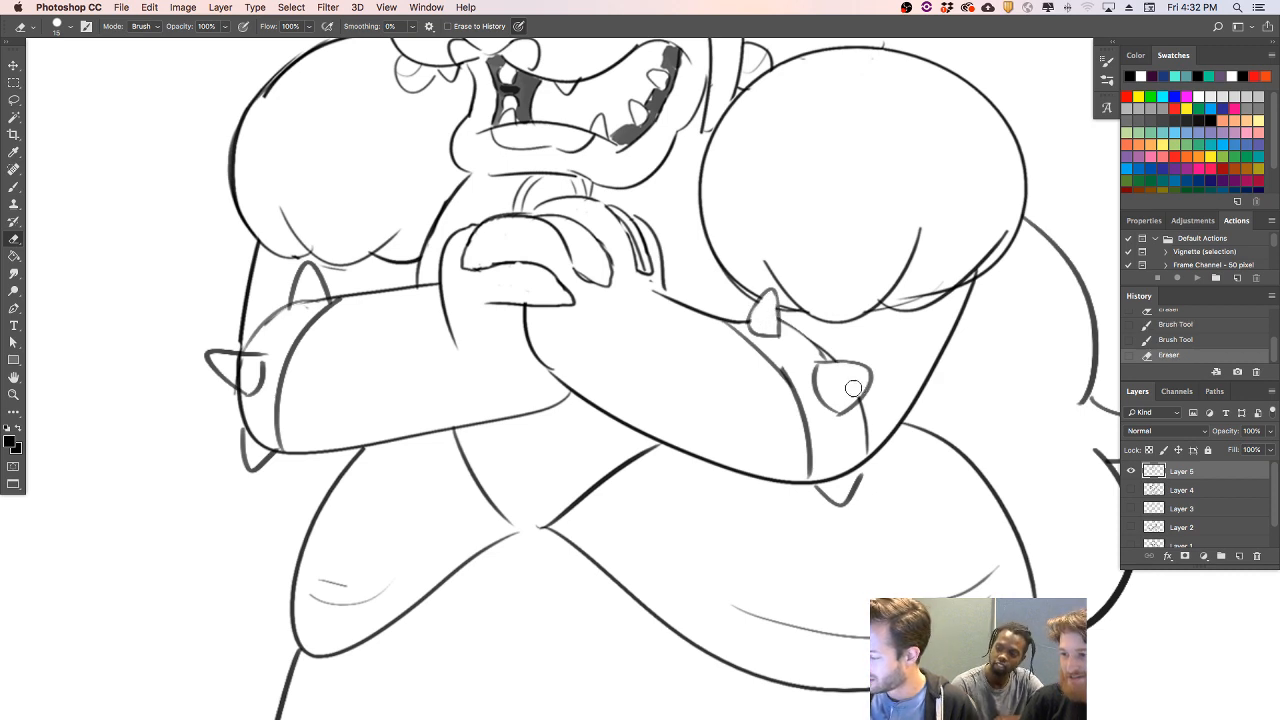
- Erase the arm lines running through the left band's spikes and redraw the band's upper edge
{"action": "mouse_move", "coordinate": [245, 373]}
{"action": "left_mouse_down"}
{"action": "mouse_move", "coordinate": [271, 343]}
{"action": "mouse_move", "coordinate": [261, 386]}
{"action": "left_mouse_up"}
{"action": "key", "text": "b"}
{"action": "key", "text": "e"}
{"action": "key", "text": "b"}
{"action": "left_click_drag", "start_coordinate": [291, 305], "coordinate": [312, 299]}
{"action": "key", "text": "e"}
- Hide Layer 5 and create a new empty layer above it for the next character, with the Brush tool active
{"action": "key", "text": "z"}
{"action": "mouse_move", "coordinate": [1045, 493]}
{"action": "left_mouse_down"}
{"action": "mouse_move", "coordinate": [989, 506]}
{"action": "mouse_move", "coordinate": [900, 495]}
{"action": "left_mouse_up"}
{"action": "key", "text": "h"}
{"action": "left_click_drag", "start_coordinate": [998, 530], "coordinate": [627, 400]}
{"action": "key", "text": "z"}
{"action": "key", "text": "h"}
{"action": "left_click_drag", "start_coordinate": [720, 429], "coordinate": [756, 439]}
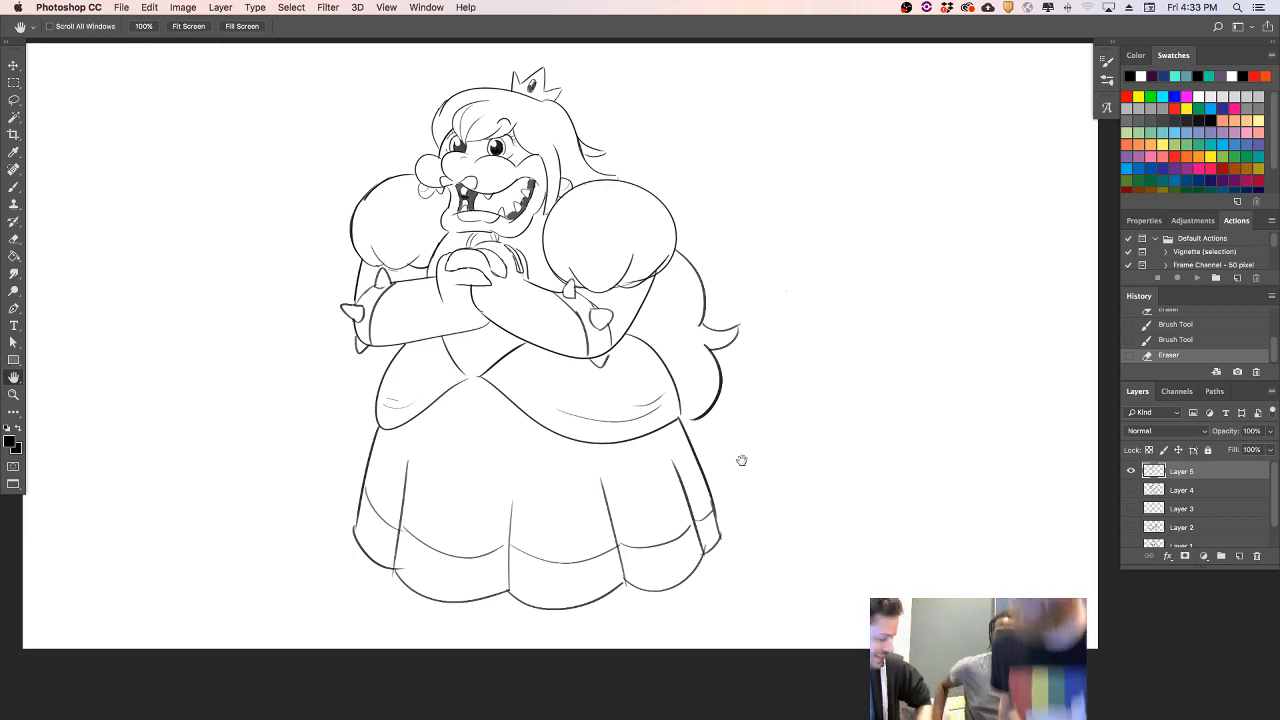
{"action": "left_click", "coordinate": [13, 187]}
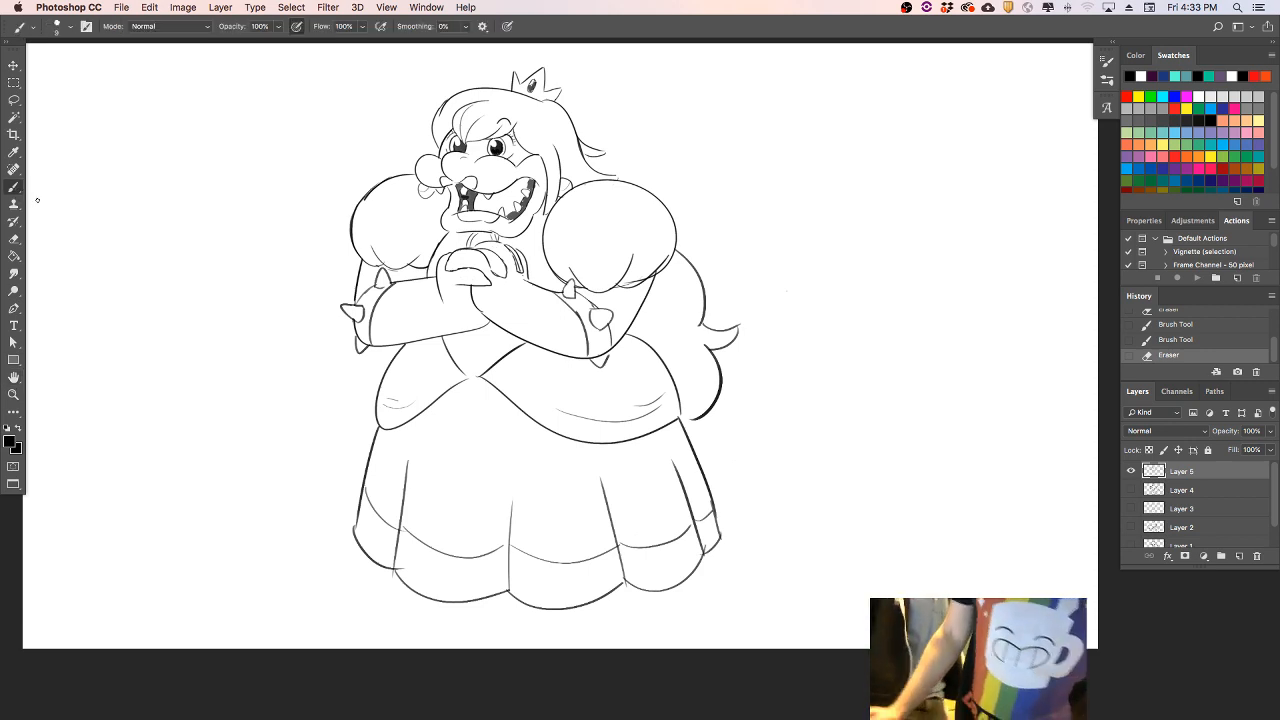
{"action": "left_click", "coordinate": [1131, 471]}
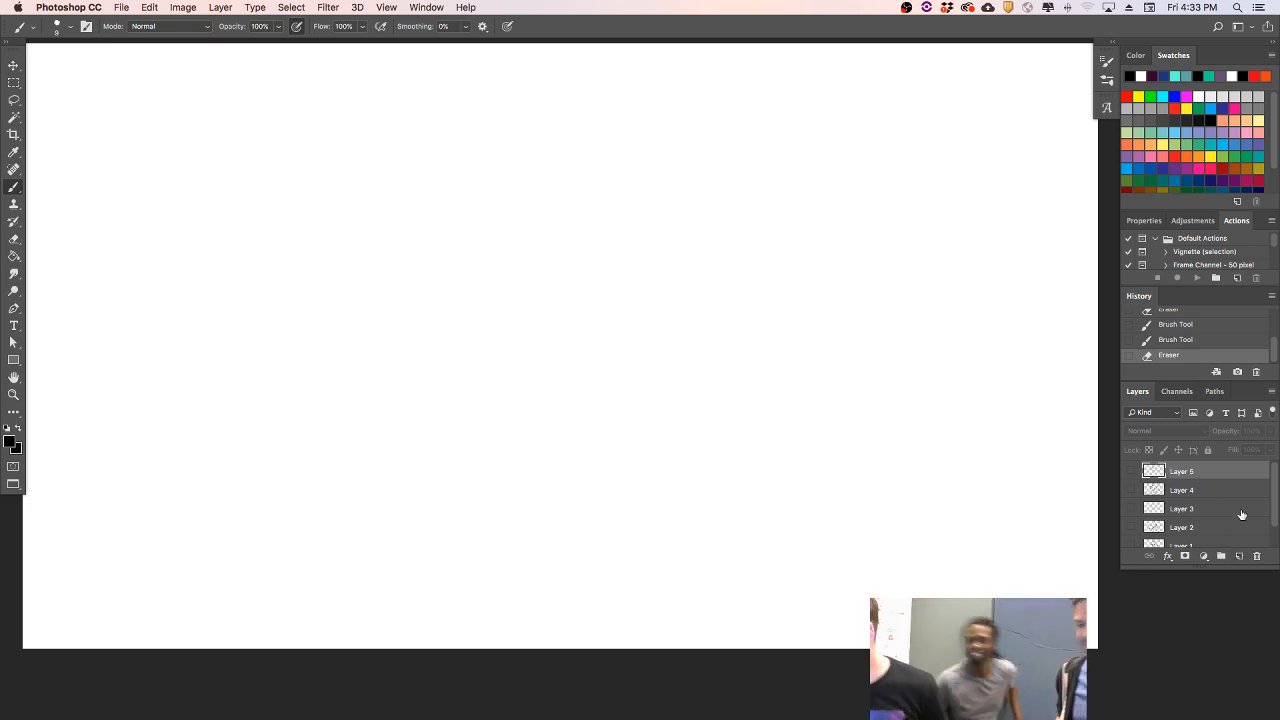
{"action": "left_click", "coordinate": [1240, 557]}
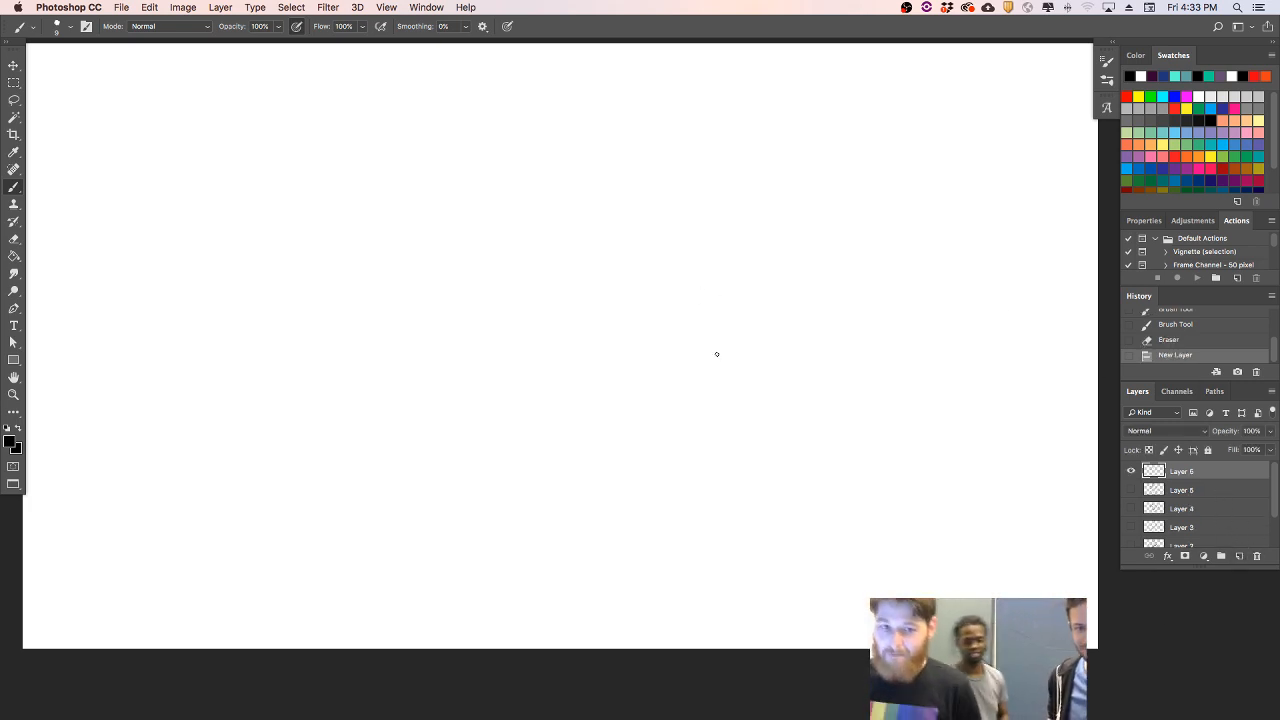
{"action": "key", "text": "Tab"}
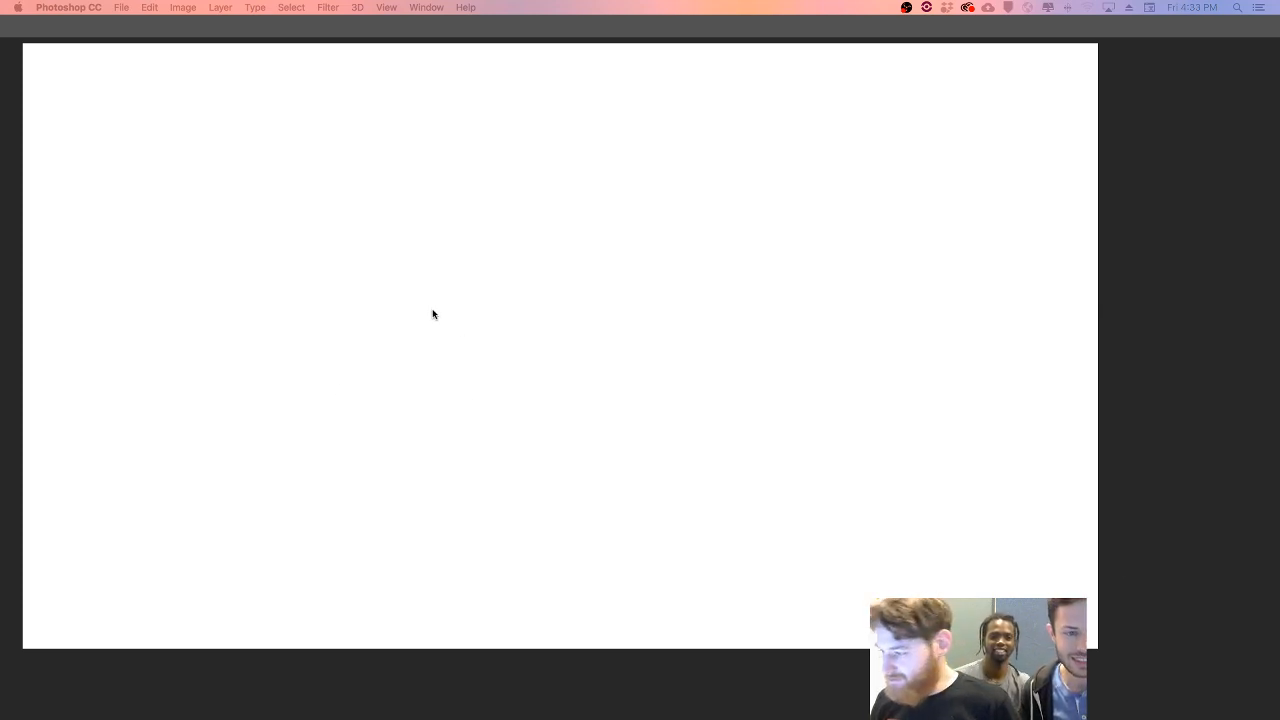
{"action": "key", "text": "Tab"}
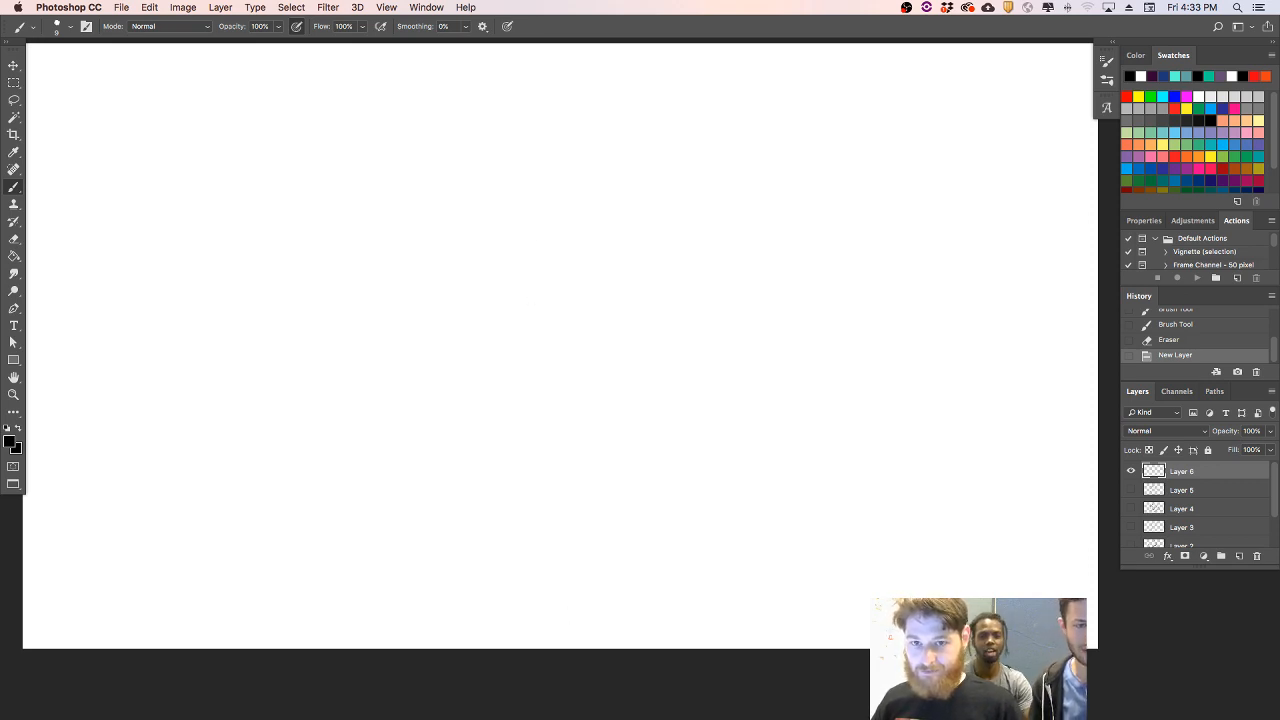
{"action": "key", "text": "Tab"}
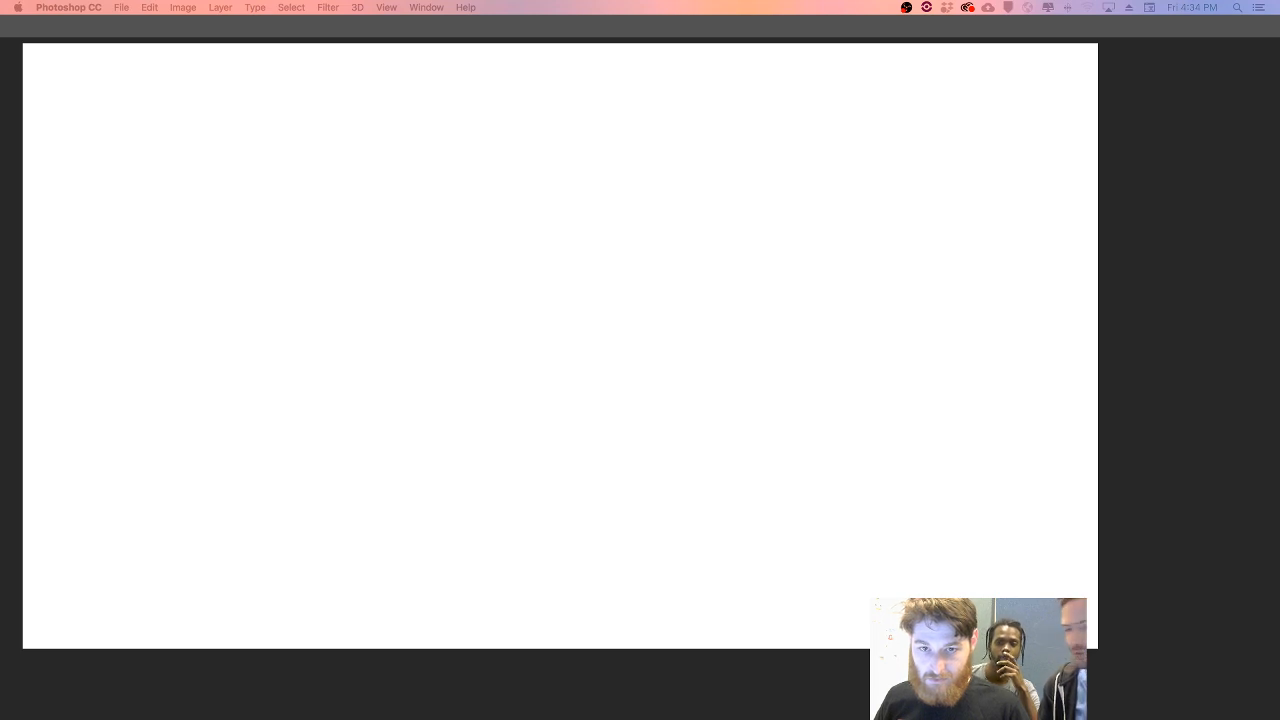
{"action": "key", "text": "Tab"}
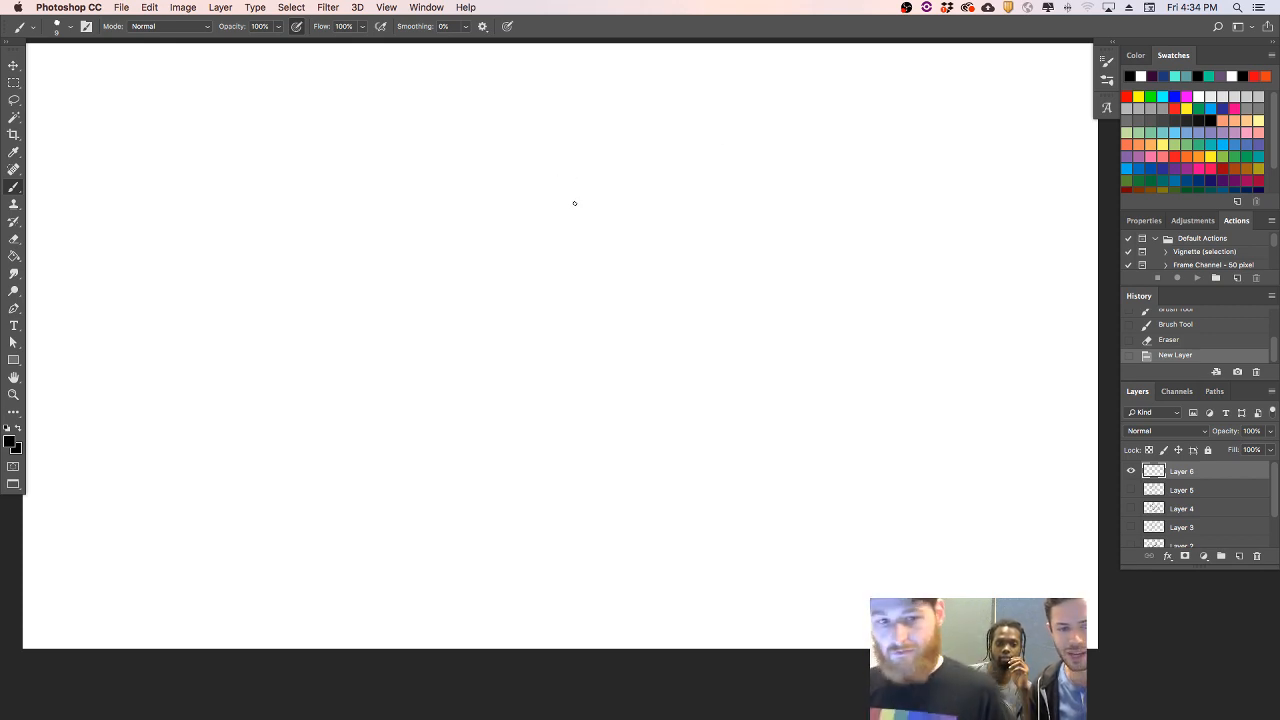
- Sketch a head outline in the upper middle of the canvas with a rounded top, short cheek lines and a pointed chin
{"action": "mouse_move", "coordinate": [577, 200]}
{"action": "left_mouse_down"}
{"action": "mouse_move", "coordinate": [586, 229]}
{"action": "mouse_move", "coordinate": [652, 157]}
{"action": "left_mouse_up"}
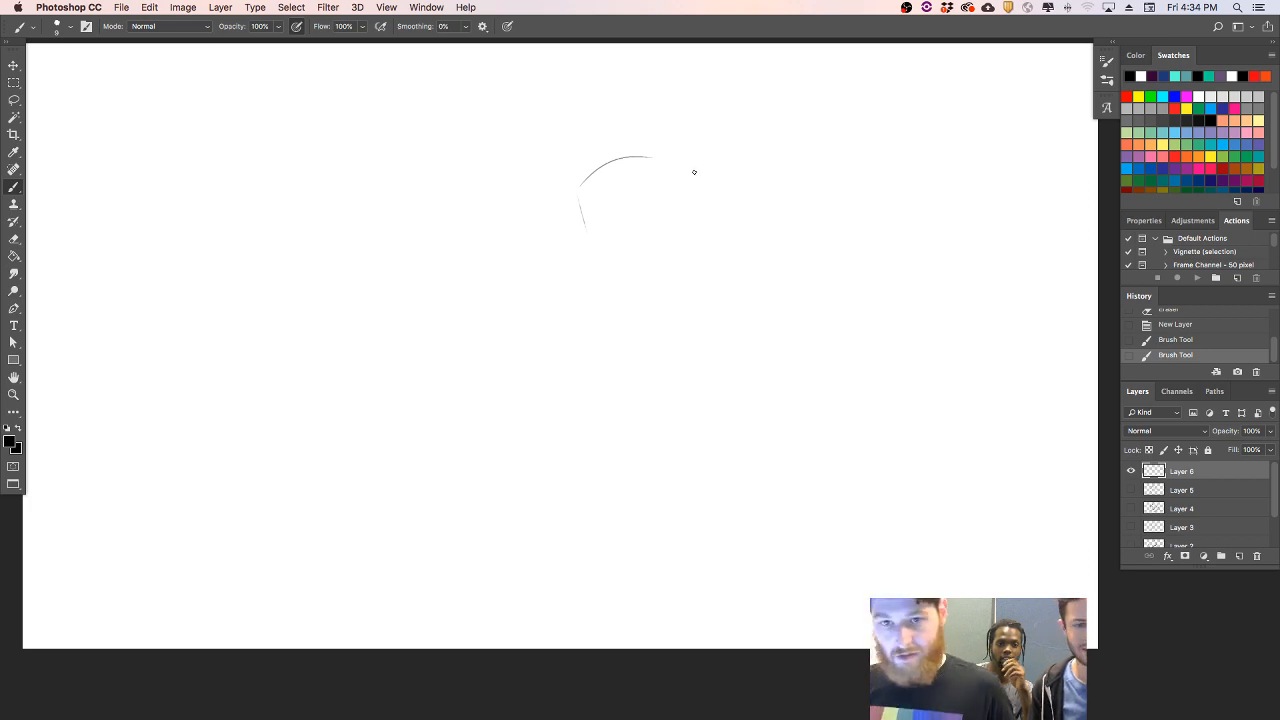
{"action": "key", "text": "super+z"}
{"action": "mouse_move", "coordinate": [585, 181]}
{"action": "left_mouse_down"}
{"action": "mouse_move", "coordinate": [680, 162]}
{"action": "mouse_move", "coordinate": [697, 222]}
{"action": "left_mouse_up"}
{"action": "mouse_move", "coordinate": [600, 256]}
{"action": "left_mouse_down"}
{"action": "mouse_move", "coordinate": [634, 286]}
{"action": "mouse_move", "coordinate": [652, 284]}
{"action": "mouse_move", "coordinate": [691, 243]}
{"action": "left_mouse_up"}
{"action": "key", "text": "super+z"}
{"action": "key", "text": "super+z"}
{"action": "left_click_drag", "start_coordinate": [650, 288], "coordinate": [701, 221]}
{"action": "left_click_drag", "start_coordinate": [692, 172], "coordinate": [700, 226]}
{"action": "key", "text": "super+z"}
{"action": "left_click_drag", "start_coordinate": [692, 170], "coordinate": [702, 222]}
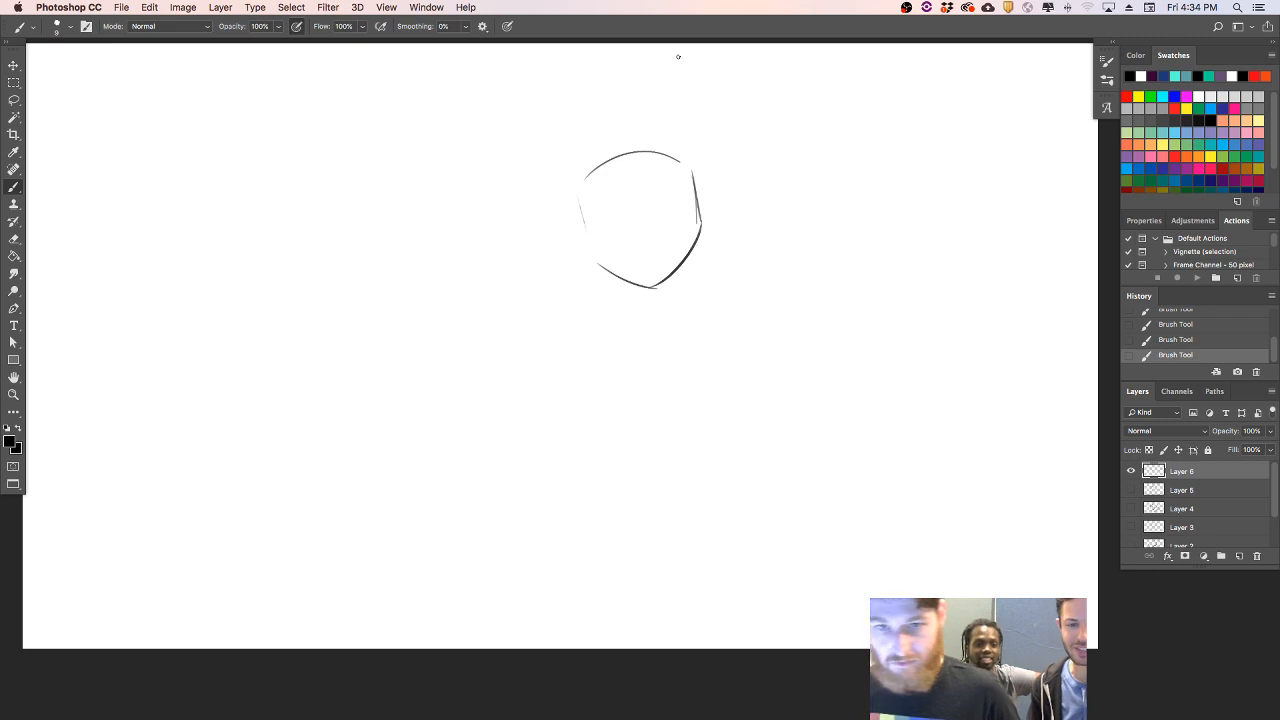
- Draw a hair lock with a jagged tip hanging along the right side of the face
{"action": "left_click_drag", "start_coordinate": [688, 175], "coordinate": [695, 265]}
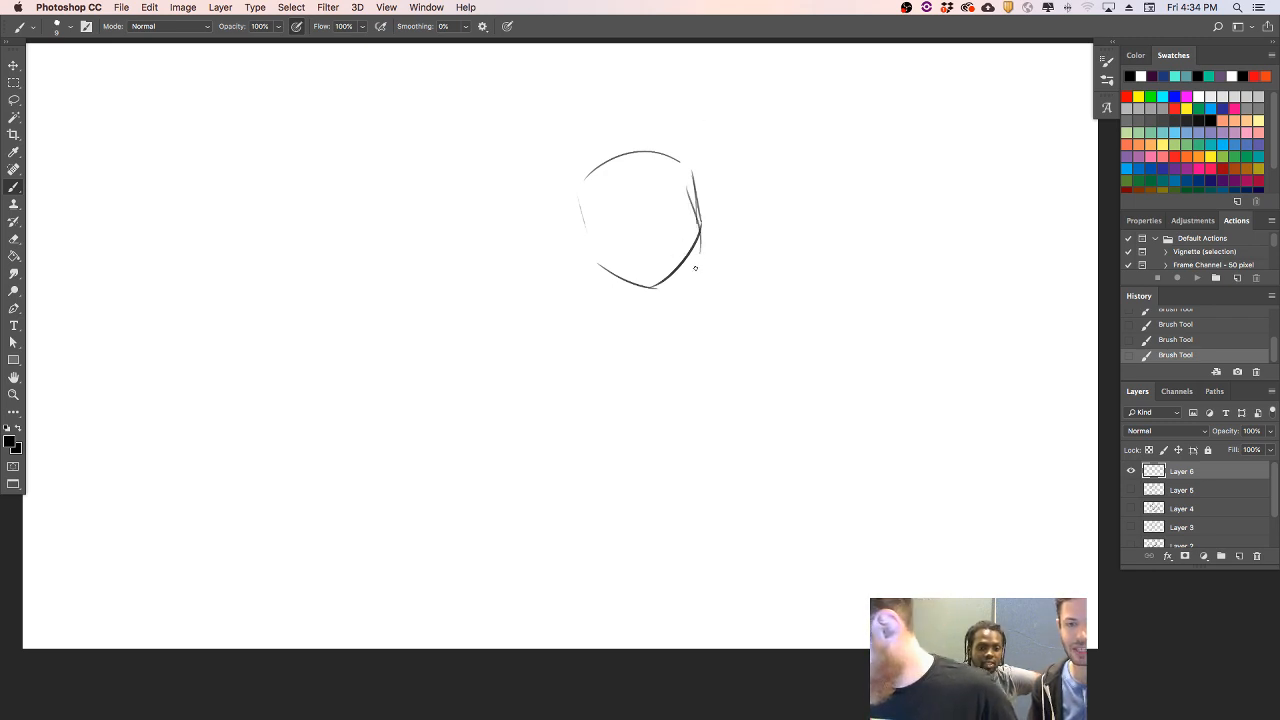
{"action": "key", "text": "super+z"}
{"action": "mouse_move", "coordinate": [687, 193]}
{"action": "left_mouse_down"}
{"action": "mouse_move", "coordinate": [691, 268]}
{"action": "mouse_move", "coordinate": [702, 252]}
{"action": "mouse_move", "coordinate": [704, 271]}
{"action": "mouse_move", "coordinate": [722, 222]}
{"action": "left_mouse_up"}
{"action": "key", "text": "super+z"}
{"action": "left_click_drag", "start_coordinate": [695, 267], "coordinate": [728, 210]}
{"action": "key", "text": "super+z"}
{"action": "mouse_move", "coordinate": [704, 255]}
{"action": "left_mouse_down"}
{"action": "mouse_move", "coordinate": [712, 264]}
{"action": "mouse_move", "coordinate": [720, 195]}
{"action": "left_mouse_up"}
{"action": "key", "text": "super+z"}
{"action": "left_click_drag", "start_coordinate": [706, 264], "coordinate": [714, 188]}
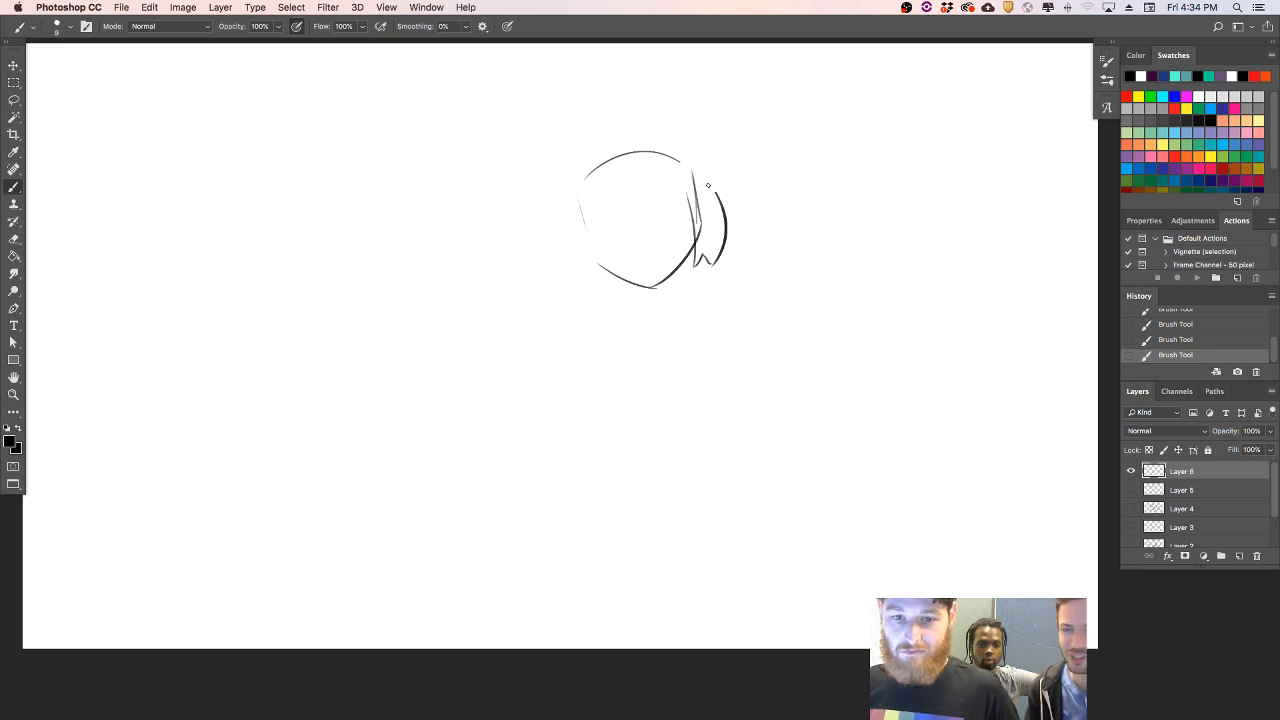
- Draw a matching jagged hair lock on the left side of the face and erase the extra right cheek line
{"action": "left_click_drag", "start_coordinate": [569, 208], "coordinate": [576, 274]}
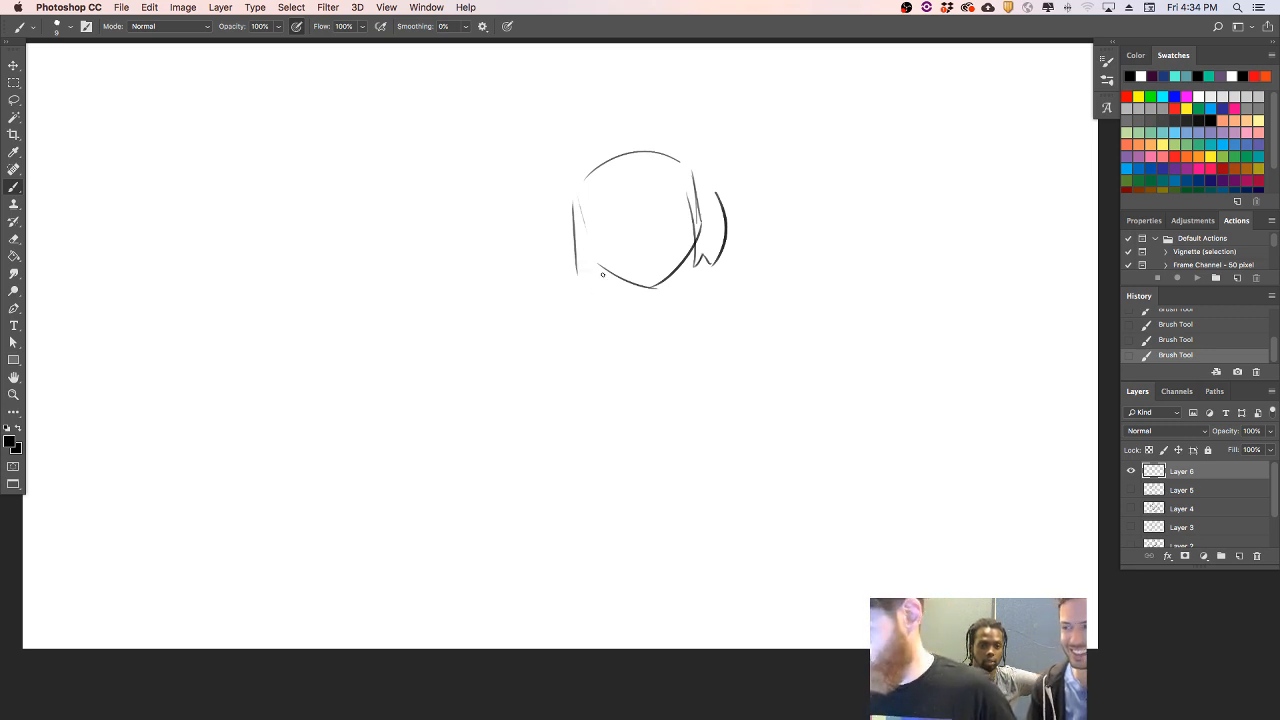
{"action": "key", "text": "super+z"}
{"action": "left_click_drag", "start_coordinate": [571, 198], "coordinate": [582, 284]}
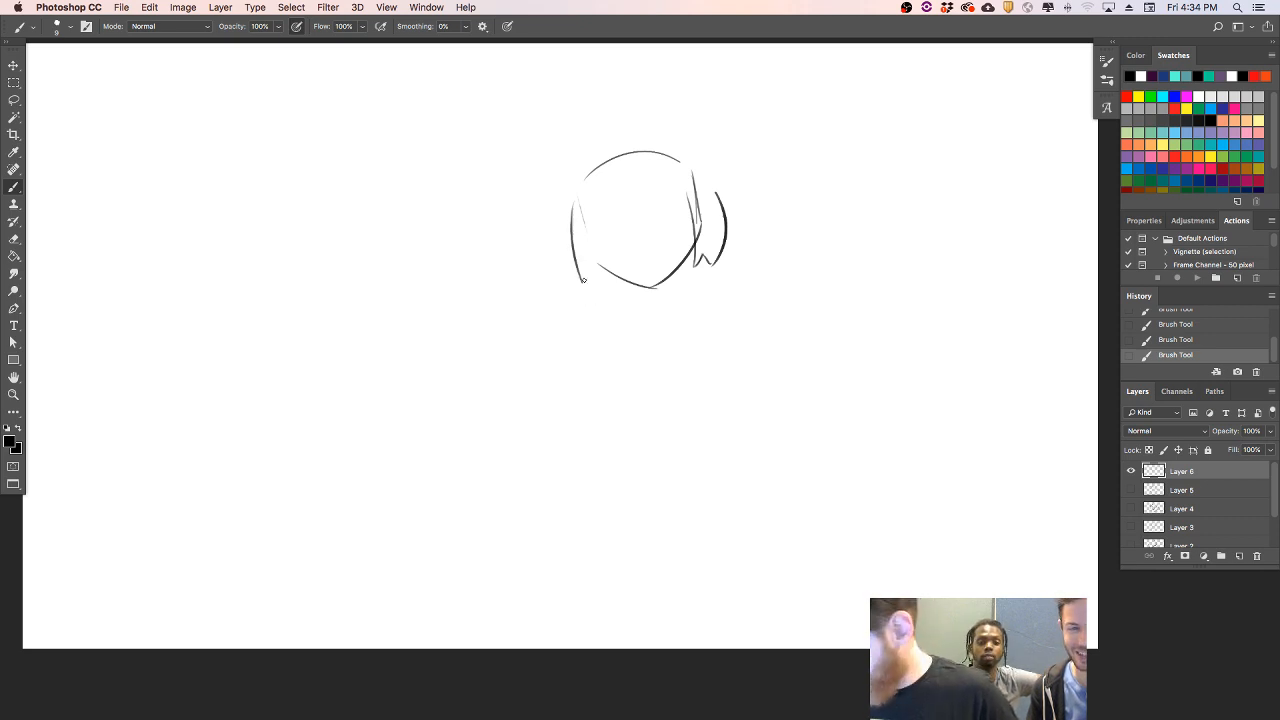
{"action": "mouse_move", "coordinate": [582, 279]}
{"action": "left_mouse_down"}
{"action": "mouse_move", "coordinate": [591, 271]}
{"action": "mouse_move", "coordinate": [604, 287]}
{"action": "mouse_move", "coordinate": [603, 263]}
{"action": "left_mouse_up"}
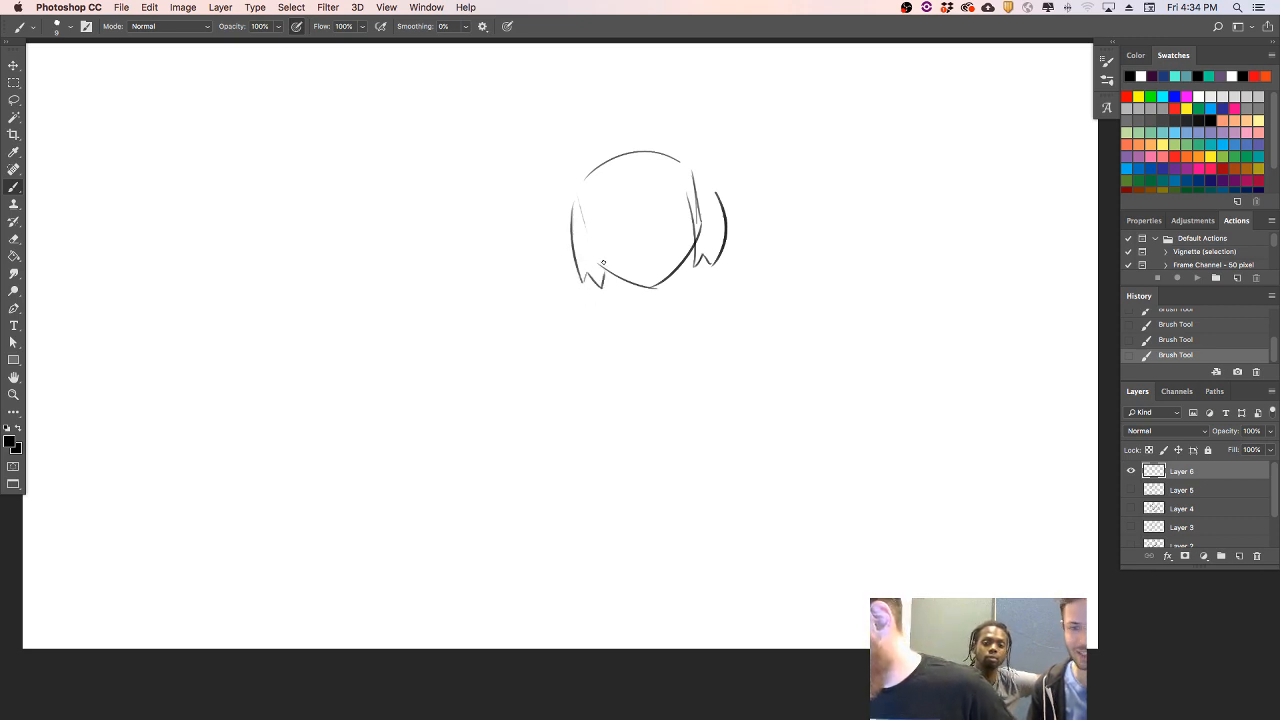
{"action": "left_click_drag", "start_coordinate": [689, 176], "coordinate": [701, 234]}
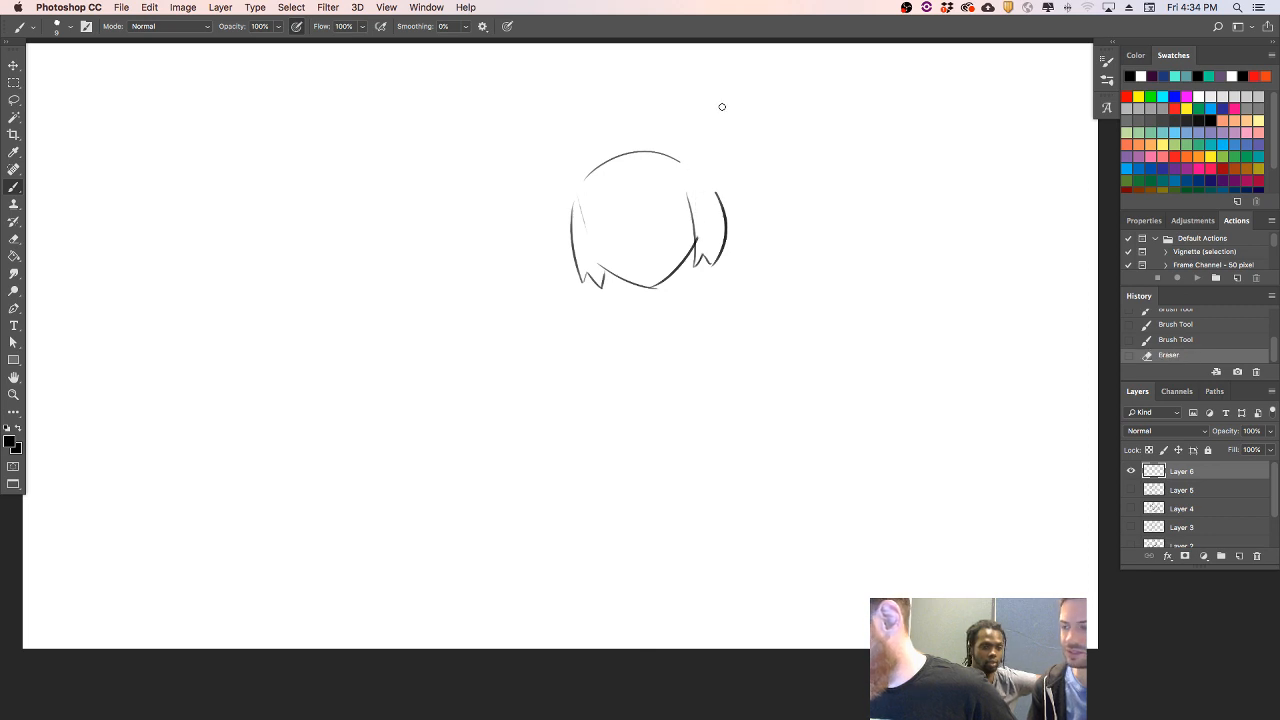
- Draw a pointed fringe across the forehead from two curved strokes meeting between the eyes' positions
{"action": "left_click_drag", "start_coordinate": [578, 163], "coordinate": [624, 204]}
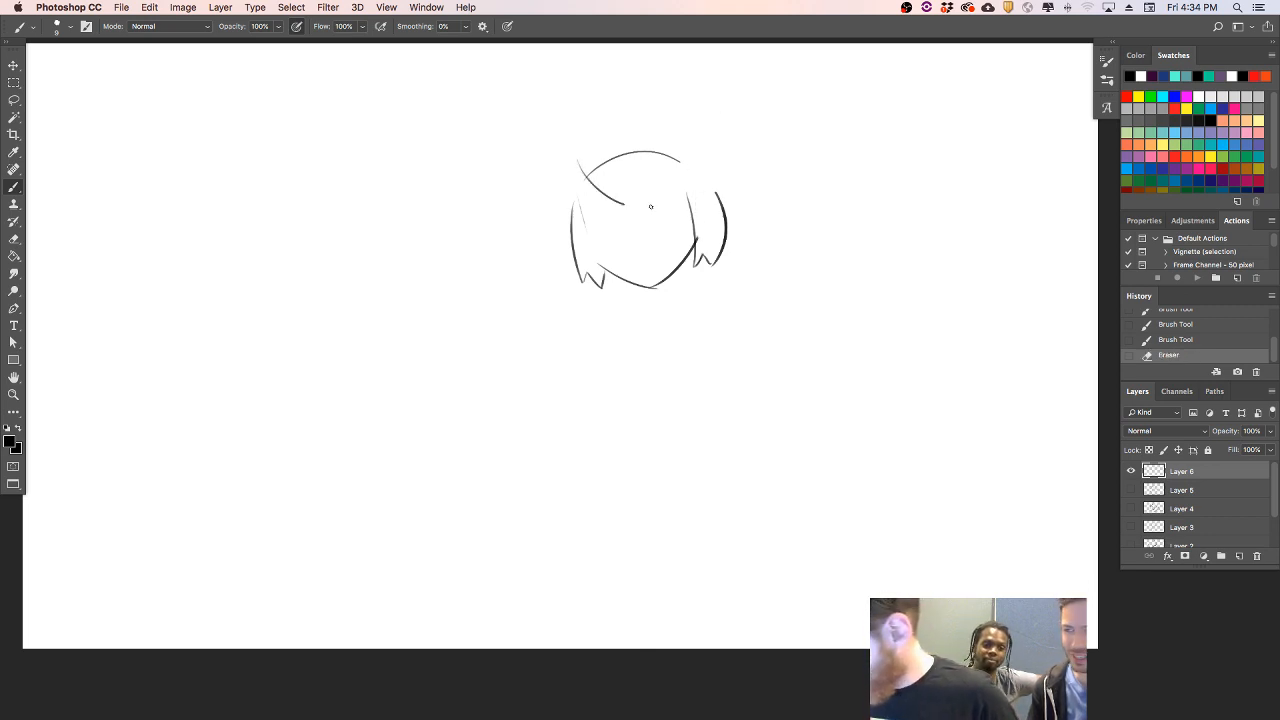
{"action": "key", "text": "super+z"}
{"action": "mouse_move", "coordinate": [572, 164]}
{"action": "left_mouse_down"}
{"action": "mouse_move", "coordinate": [590, 190]}
{"action": "mouse_move", "coordinate": [655, 208]}
{"action": "mouse_move", "coordinate": [647, 222]}
{"action": "mouse_move", "coordinate": [673, 158]}
{"action": "left_mouse_up"}
{"action": "key", "text": "super+z"}
- Draw outward-flaring hair tufts with small split tips on both sides of the fringe
{"action": "key", "text": "super+z"}
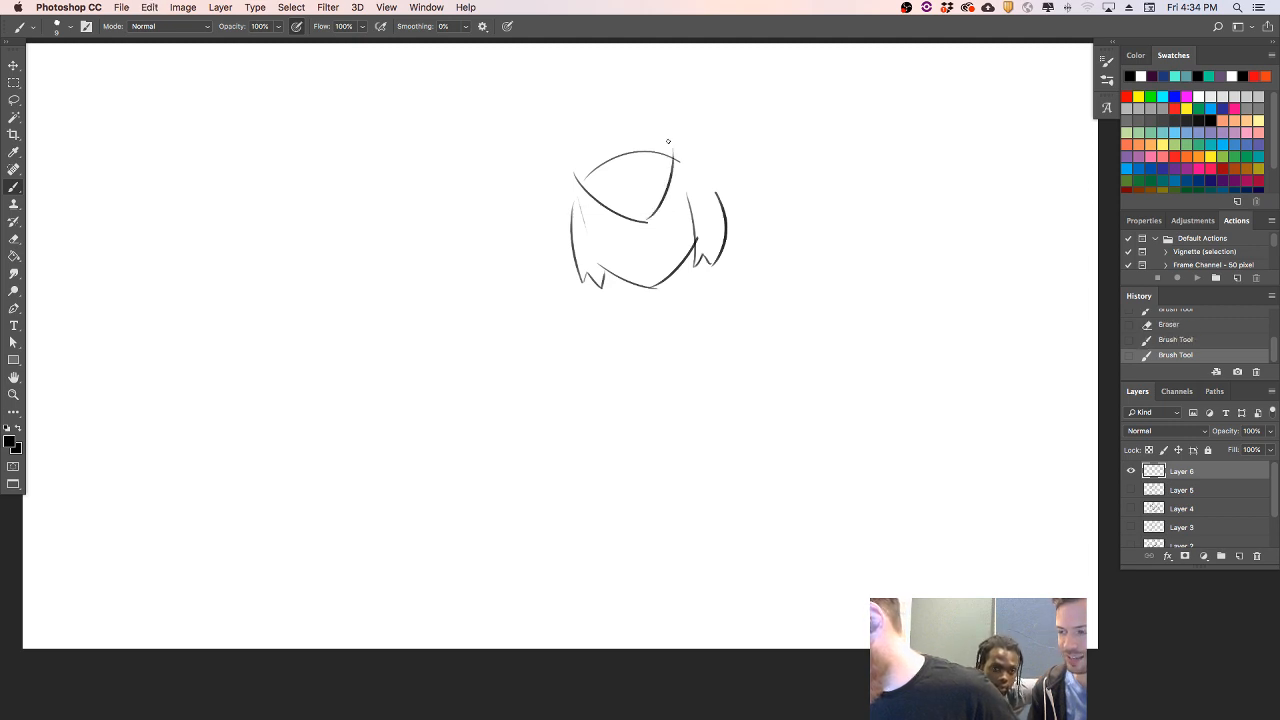
{"action": "left_click_drag", "start_coordinate": [670, 184], "coordinate": [755, 188]}
{"action": "key", "text": "super+z"}
{"action": "mouse_move", "coordinate": [672, 183]}
{"action": "left_mouse_down"}
{"action": "mouse_move", "coordinate": [746, 188]}
{"action": "mouse_move", "coordinate": [711, 132]}
{"action": "left_mouse_up"}
{"action": "key", "text": "super+z"}
{"action": "left_click_drag", "start_coordinate": [737, 176], "coordinate": [713, 131]}
{"action": "key", "text": "super+z"}
{"action": "left_click_drag", "start_coordinate": [745, 188], "coordinate": [687, 133]}
{"action": "left_click_drag", "start_coordinate": [588, 201], "coordinate": [561, 237]}
{"action": "mouse_move", "coordinate": [546, 176]}
{"action": "left_mouse_down"}
{"action": "mouse_move", "coordinate": [547, 232]}
{"action": "mouse_move", "coordinate": [571, 232]}
{"action": "left_mouse_up"}
{"action": "key", "text": "super+z"}
{"action": "left_click_drag", "start_coordinate": [732, 167], "coordinate": [748, 183]}
- Draw the arched top of the hair and two tall pointed cat ears with inner edge lines
{"action": "key", "text": "super+z"}
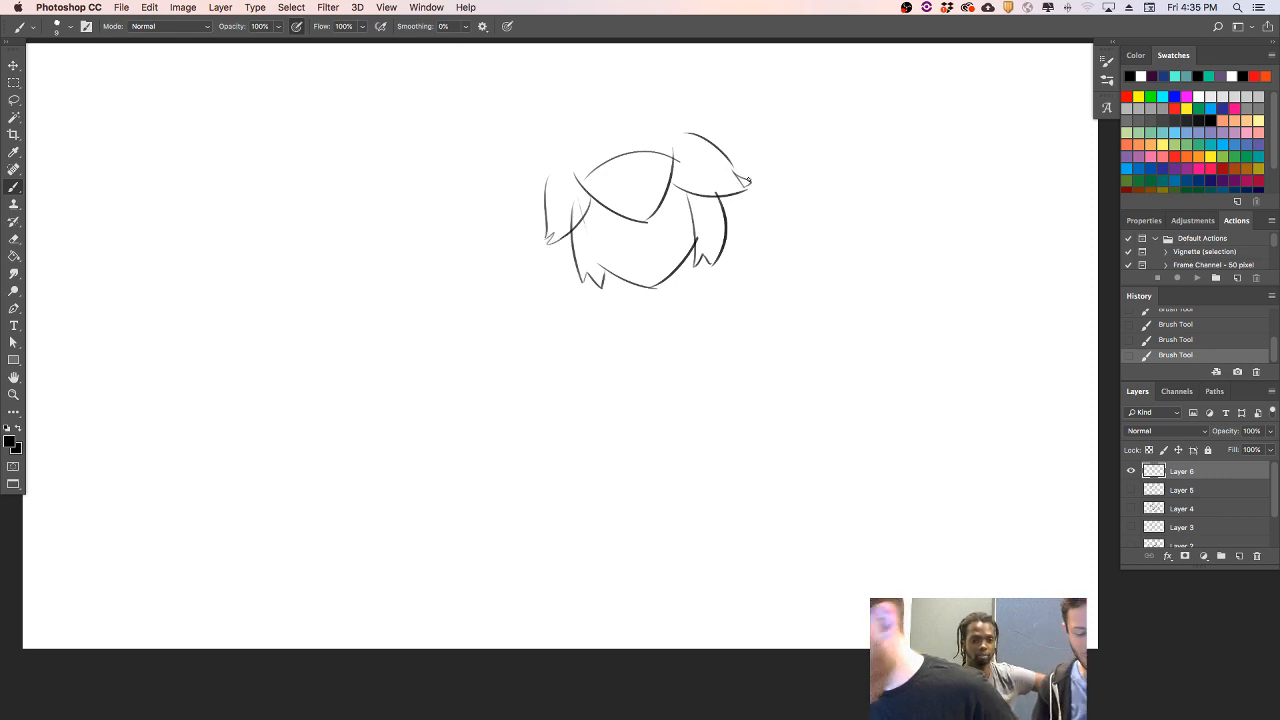
{"action": "left_click_drag", "start_coordinate": [564, 147], "coordinate": [638, 116]}
{"action": "key", "text": "super+z"}
{"action": "mouse_move", "coordinate": [566, 150]}
{"action": "left_mouse_down"}
{"action": "mouse_move", "coordinate": [659, 125]}
{"action": "mouse_move", "coordinate": [601, 130]}
{"action": "mouse_move", "coordinate": [648, 119]}
{"action": "left_mouse_up"}
{"action": "key", "text": "super+z"}
{"action": "mouse_move", "coordinate": [548, 160]}
{"action": "left_mouse_down"}
{"action": "mouse_move", "coordinate": [567, 87]}
{"action": "mouse_move", "coordinate": [596, 132]}
{"action": "mouse_move", "coordinate": [668, 65]}
{"action": "left_mouse_up"}
{"action": "key", "text": "super+z"}
{"action": "left_click_drag", "start_coordinate": [644, 118], "coordinate": [675, 69]}
{"action": "mouse_move", "coordinate": [681, 67]}
{"action": "left_mouse_down"}
{"action": "mouse_move", "coordinate": [712, 145]}
{"action": "mouse_move", "coordinate": [672, 75]}
{"action": "left_mouse_up"}
{"action": "key", "text": "super+z"}
{"action": "key", "text": "super+z"}
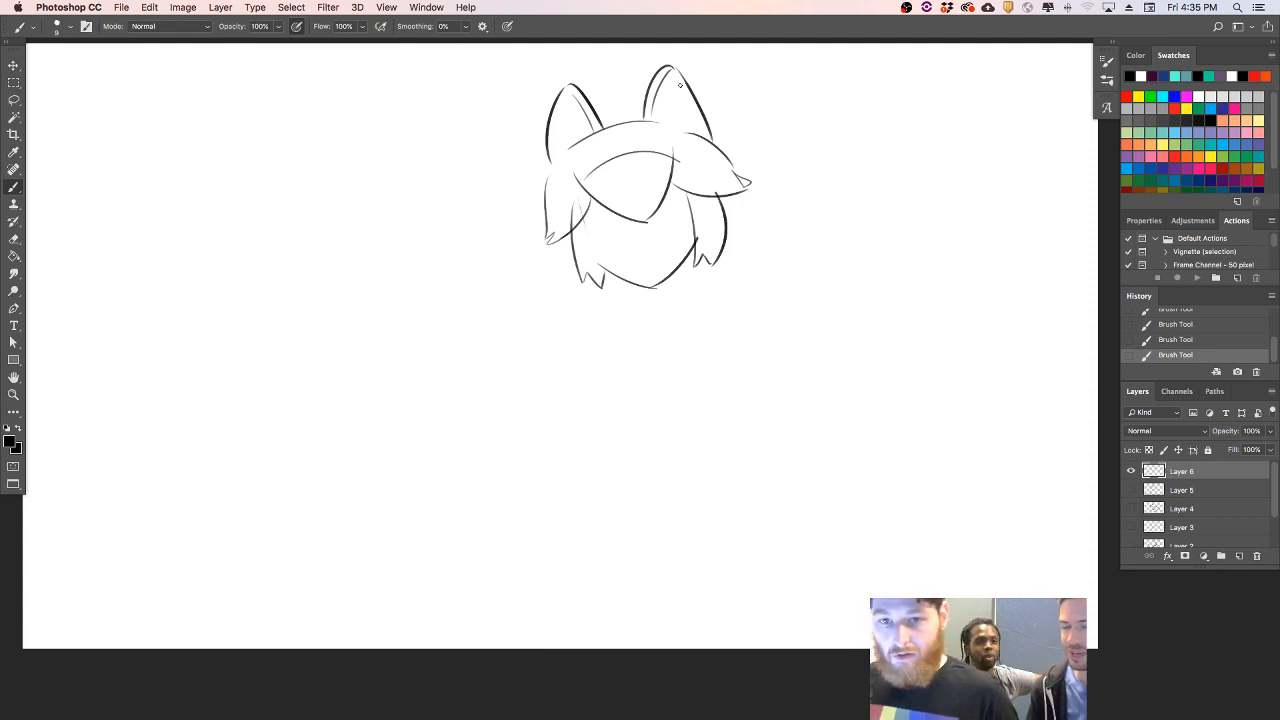
{"action": "left_click_drag", "start_coordinate": [603, 127], "coordinate": [608, 82]}
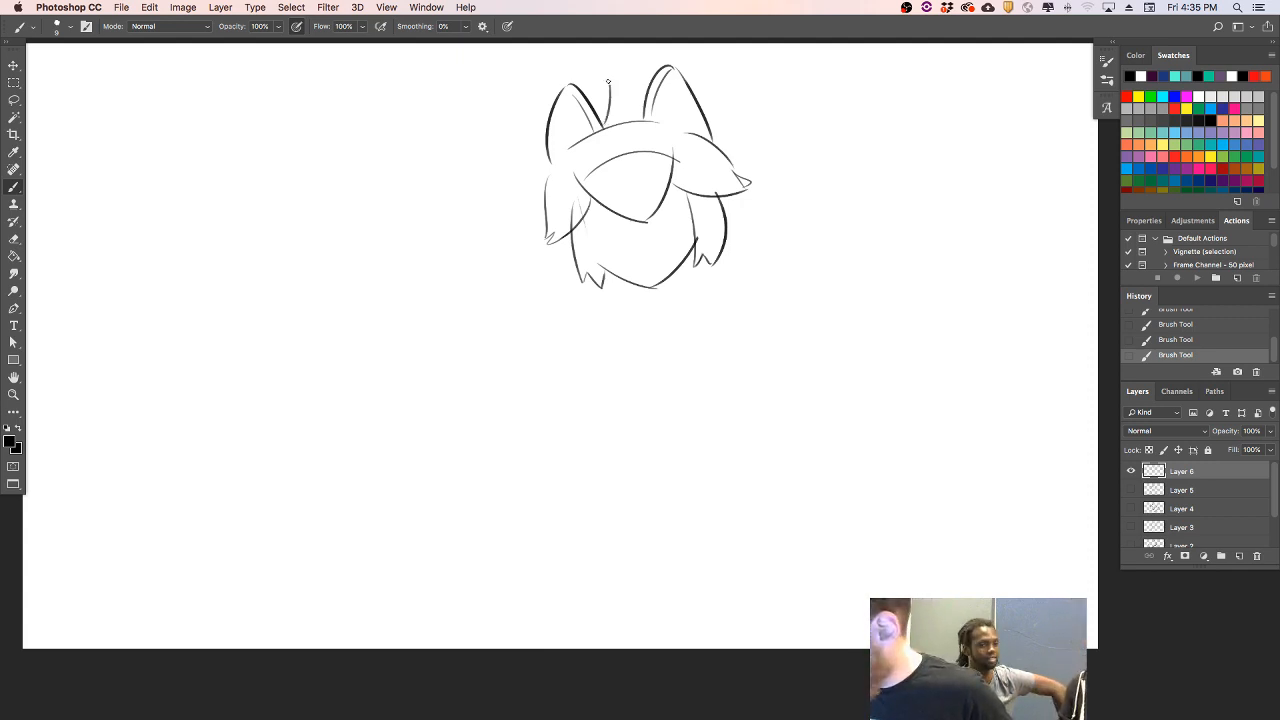
{"action": "key", "text": "super+z"}
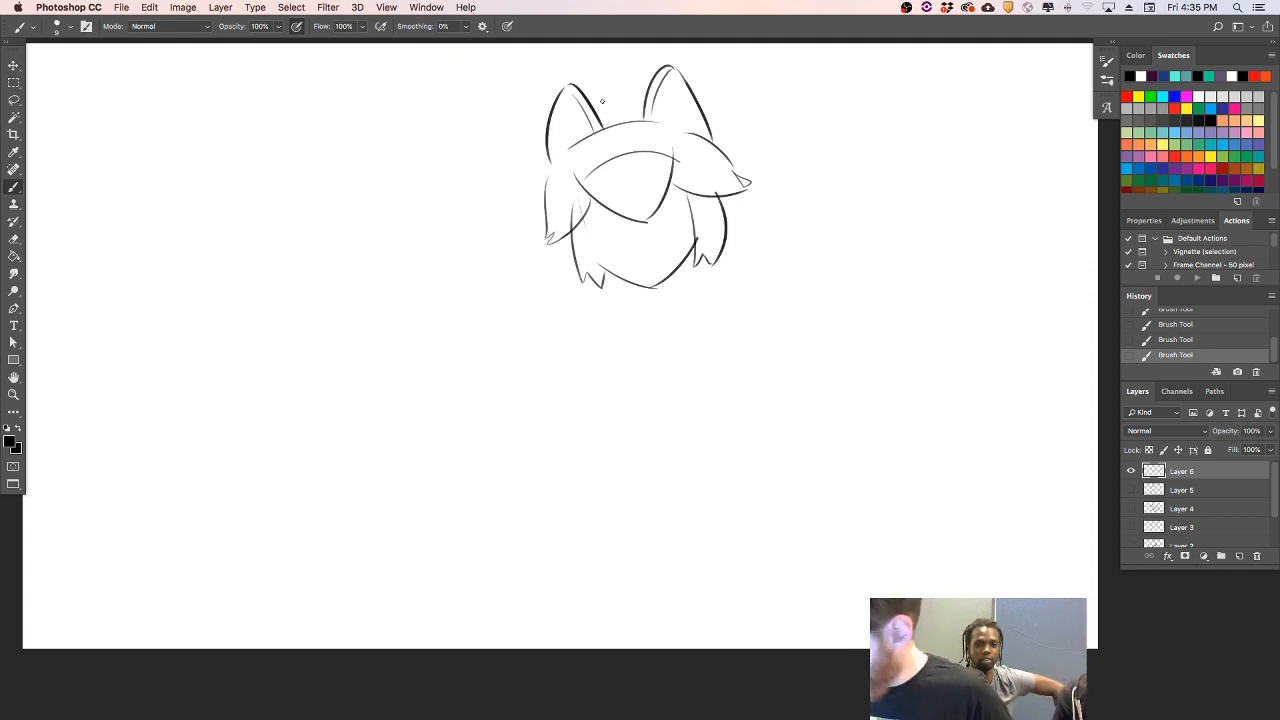
{"action": "left_click_drag", "start_coordinate": [606, 128], "coordinate": [592, 92]}
{"action": "key", "text": "super+z"}
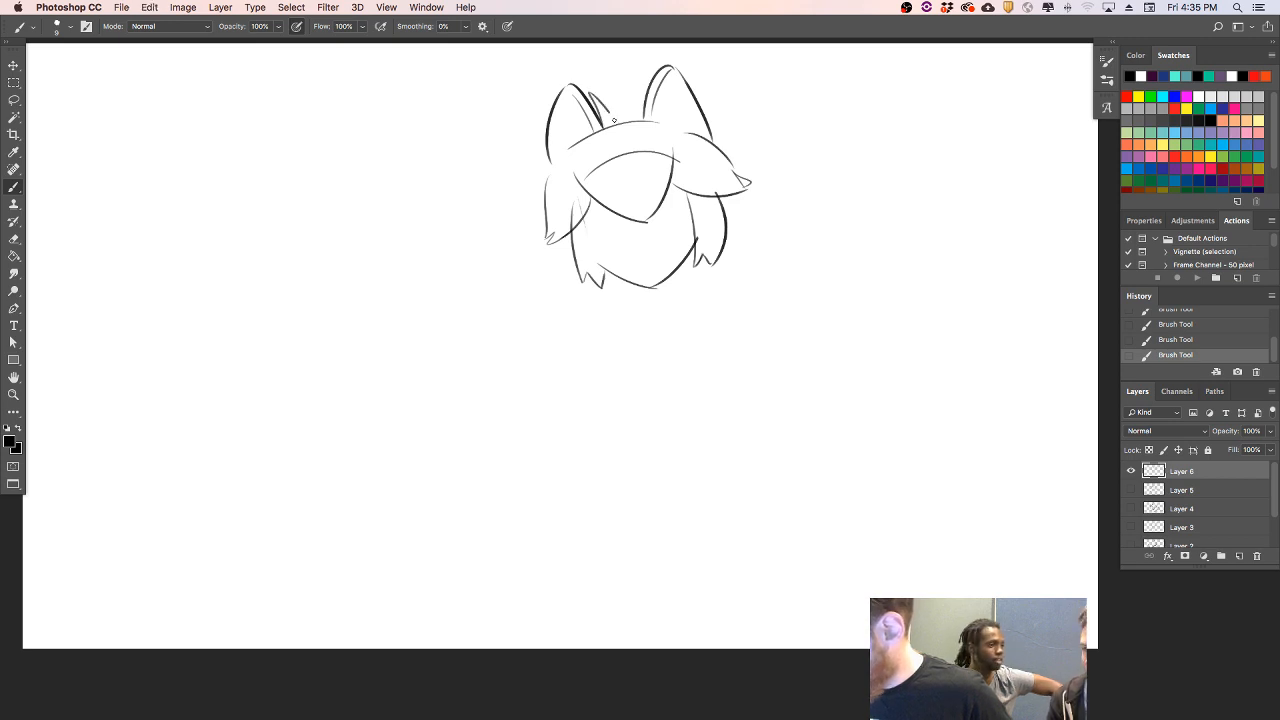
{"action": "key", "text": "super+z"}
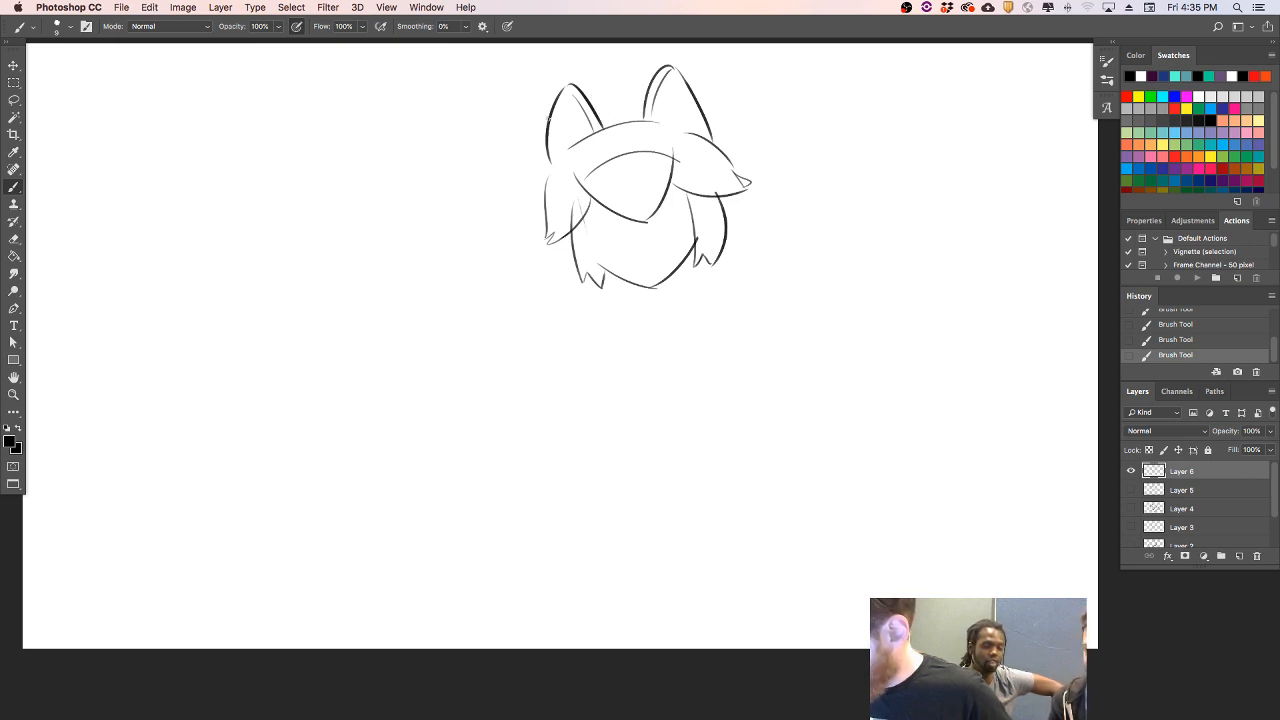
- Move the head sketch down the canvas to make room above the ears, and return to the Brush tool
{"action": "key", "text": "v"}
{"action": "left_click_drag", "start_coordinate": [688, 190], "coordinate": [684, 251]}
{"action": "left_click", "coordinate": [14, 186]}
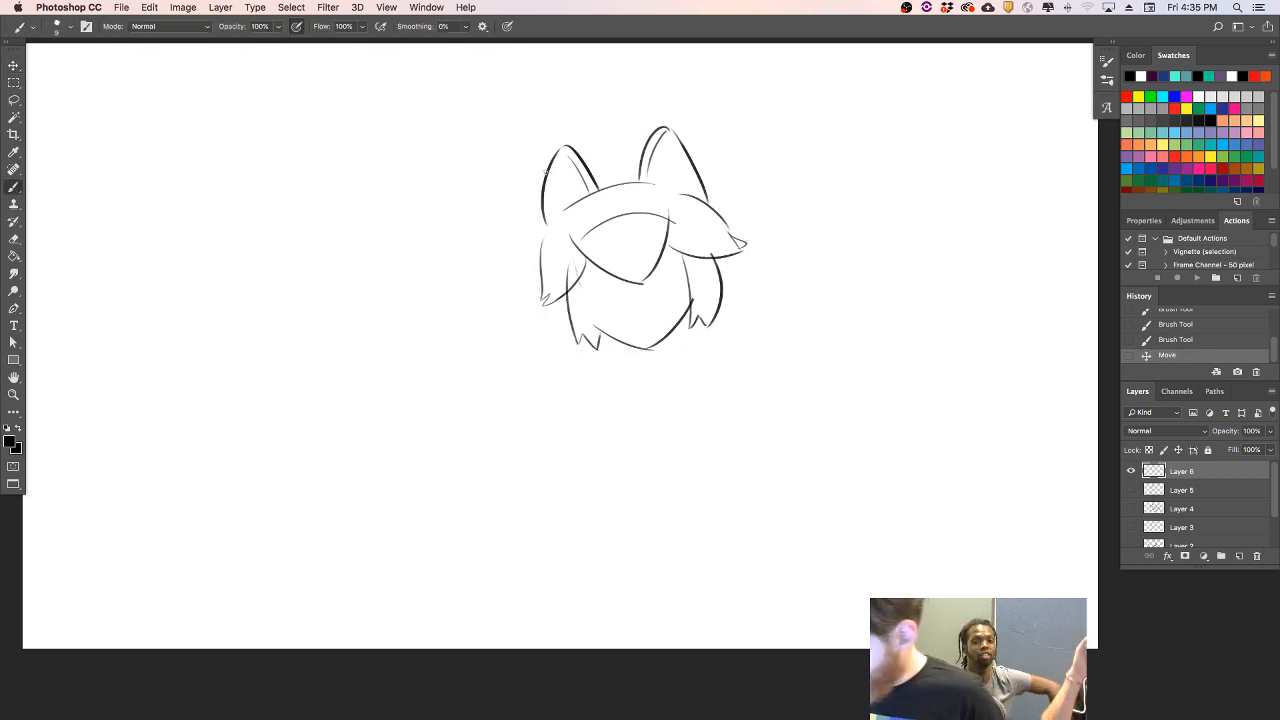
- Draw a crown with three pointed spikes rising behind the cat ears
{"action": "mouse_move", "coordinate": [545, 170]}
{"action": "left_mouse_down"}
{"action": "mouse_move", "coordinate": [520, 132]}
{"action": "mouse_move", "coordinate": [598, 148]}
{"action": "mouse_move", "coordinate": [566, 142]}
{"action": "left_mouse_up"}
{"action": "key", "text": "super+z"}
{"action": "key", "text": "super+z"}
{"action": "key", "text": "super+z"}
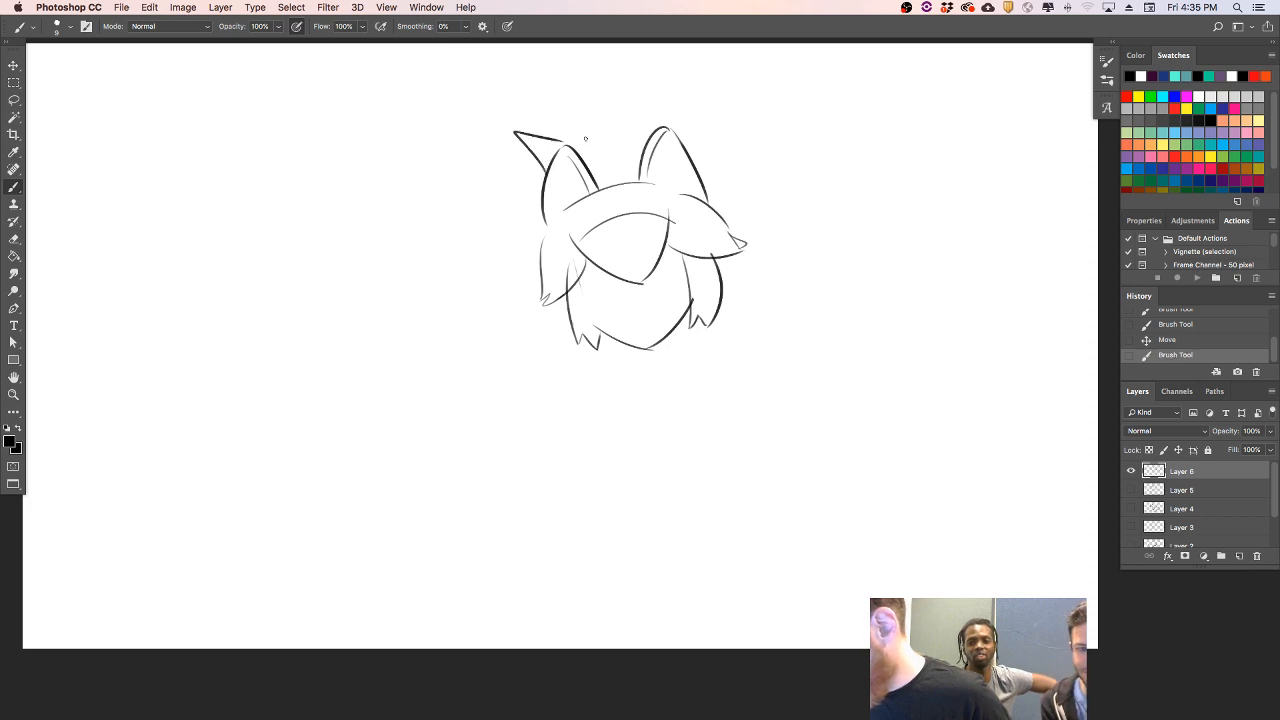
{"action": "mouse_move", "coordinate": [570, 138]}
{"action": "left_mouse_down"}
{"action": "mouse_move", "coordinate": [592, 86]}
{"action": "mouse_move", "coordinate": [643, 119]}
{"action": "mouse_move", "coordinate": [677, 85]}
{"action": "mouse_move", "coordinate": [683, 140]}
{"action": "left_mouse_up"}
{"action": "key", "text": "super+z"}
{"action": "left_click_drag", "start_coordinate": [678, 85], "coordinate": [686, 134]}
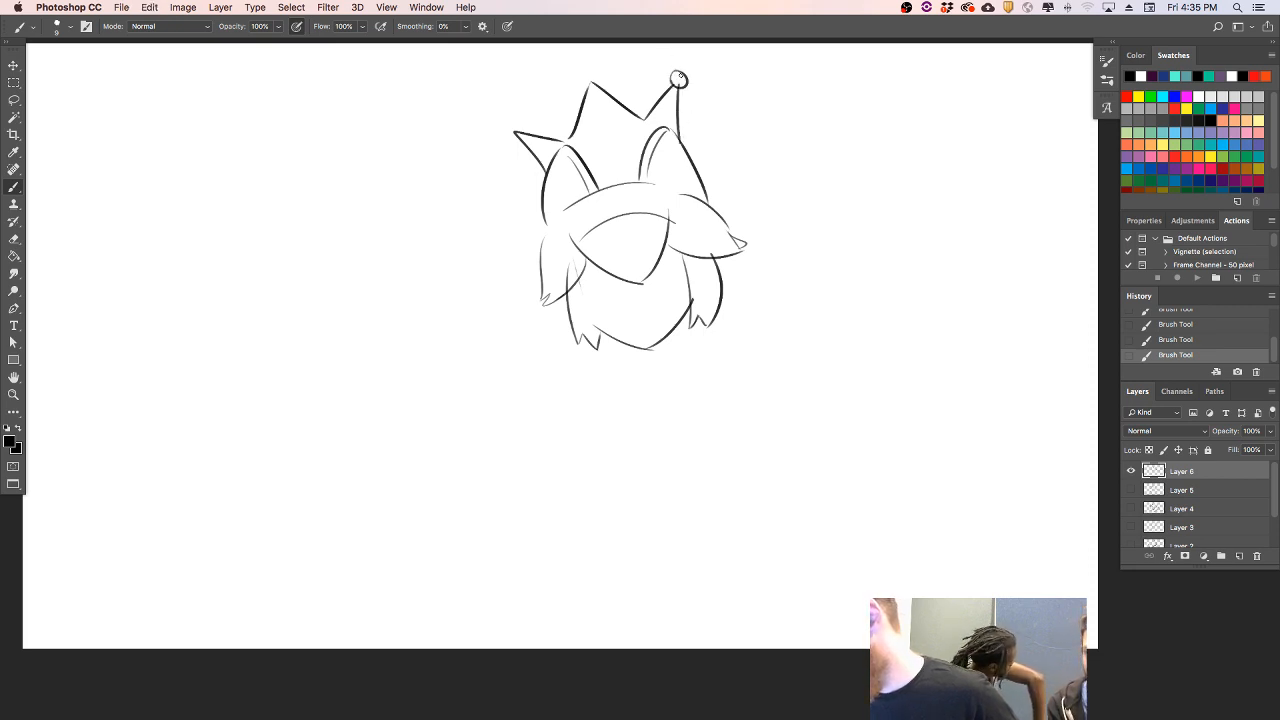
- Add round balls to the crown's spike tips and erase the spike lines running through them
{"action": "left_click_drag", "start_coordinate": [590, 71], "coordinate": [585, 67]}
{"action": "key", "text": "super+z"}
{"action": "key", "text": "super+z"}
{"action": "left_click_drag", "start_coordinate": [508, 121], "coordinate": [518, 134]}
{"action": "key", "text": "super+z"}
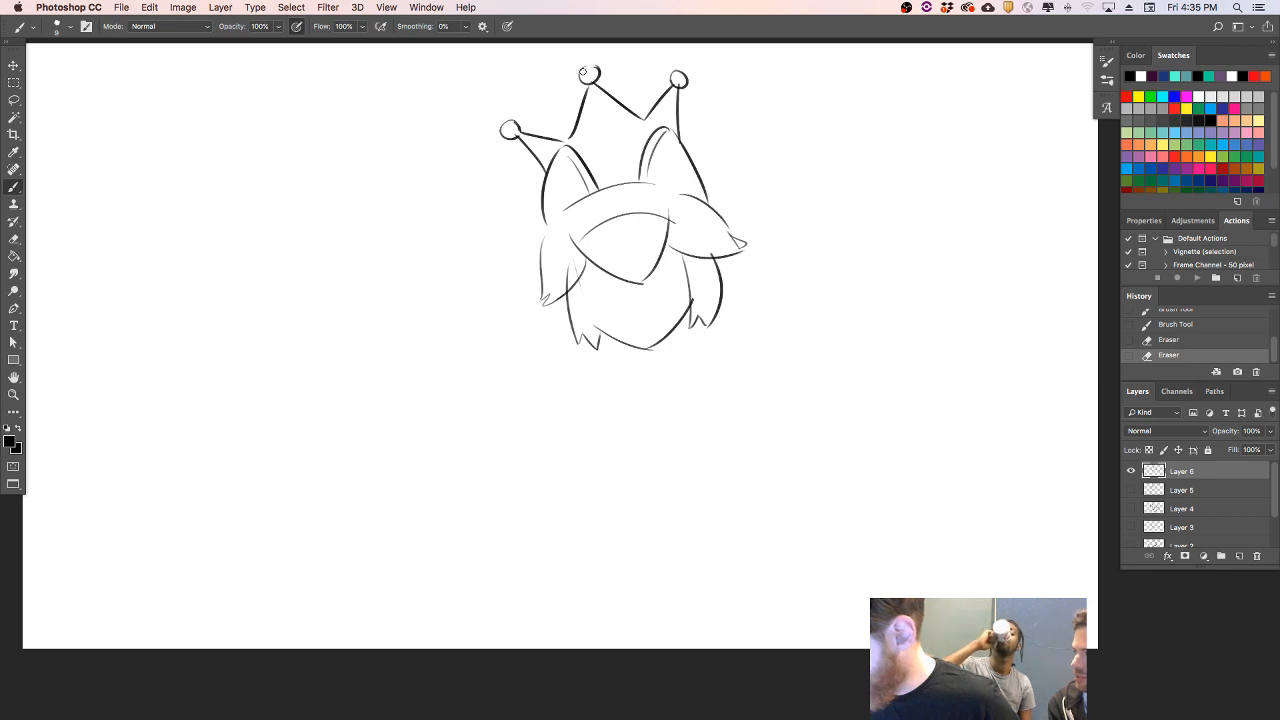
{"action": "left_click_drag", "start_coordinate": [594, 93], "coordinate": [597, 95]}
{"action": "left_click_drag", "start_coordinate": [676, 84], "coordinate": [679, 87]}
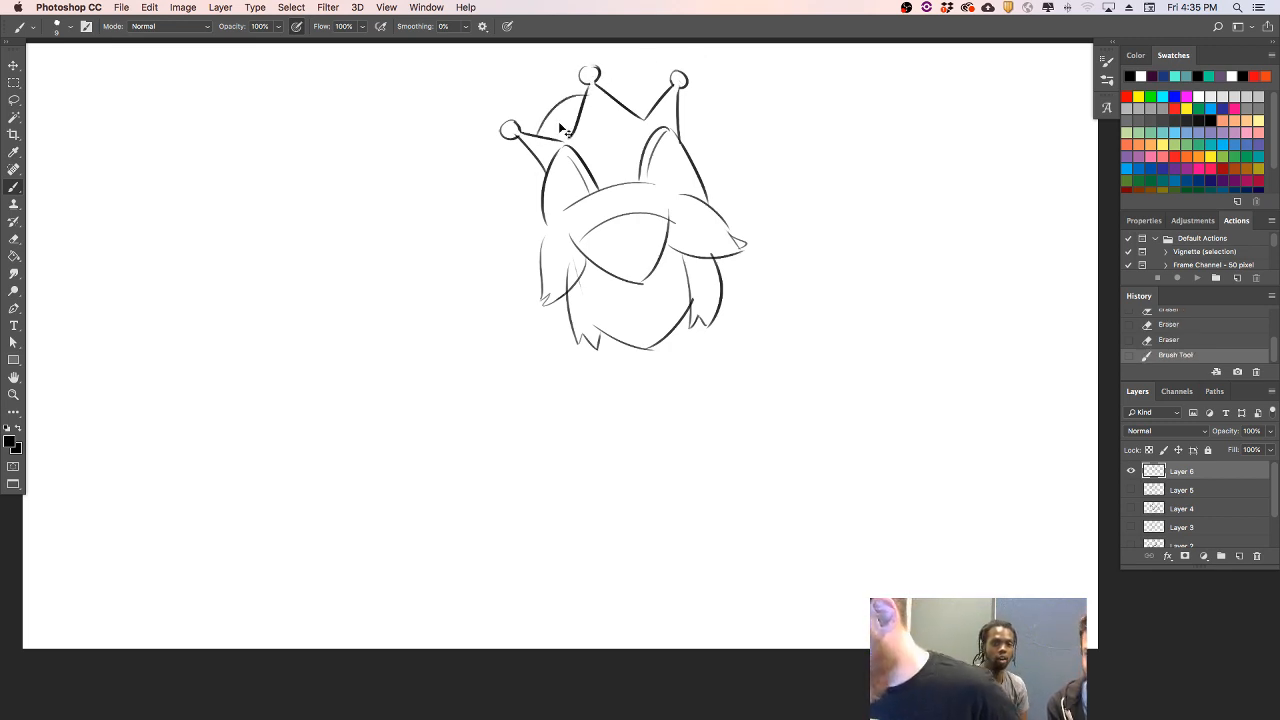
- Draw the crown's curved dome and inner rim lines between the spikes, and erase the overlap at the middle ball
{"action": "mouse_move", "coordinate": [540, 133]}
{"action": "left_mouse_down"}
{"action": "mouse_move", "coordinate": [613, 86]}
{"action": "mouse_move", "coordinate": [665, 99]}
{"action": "mouse_move", "coordinate": [604, 85]}
{"action": "mouse_move", "coordinate": [655, 104]}
{"action": "left_mouse_up"}
{"action": "key", "text": "super+z"}
{"action": "left_click_drag", "start_coordinate": [567, 110], "coordinate": [556, 137]}
{"action": "left_click", "coordinate": [593, 80]}
{"action": "left_click", "coordinate": [593, 82]}
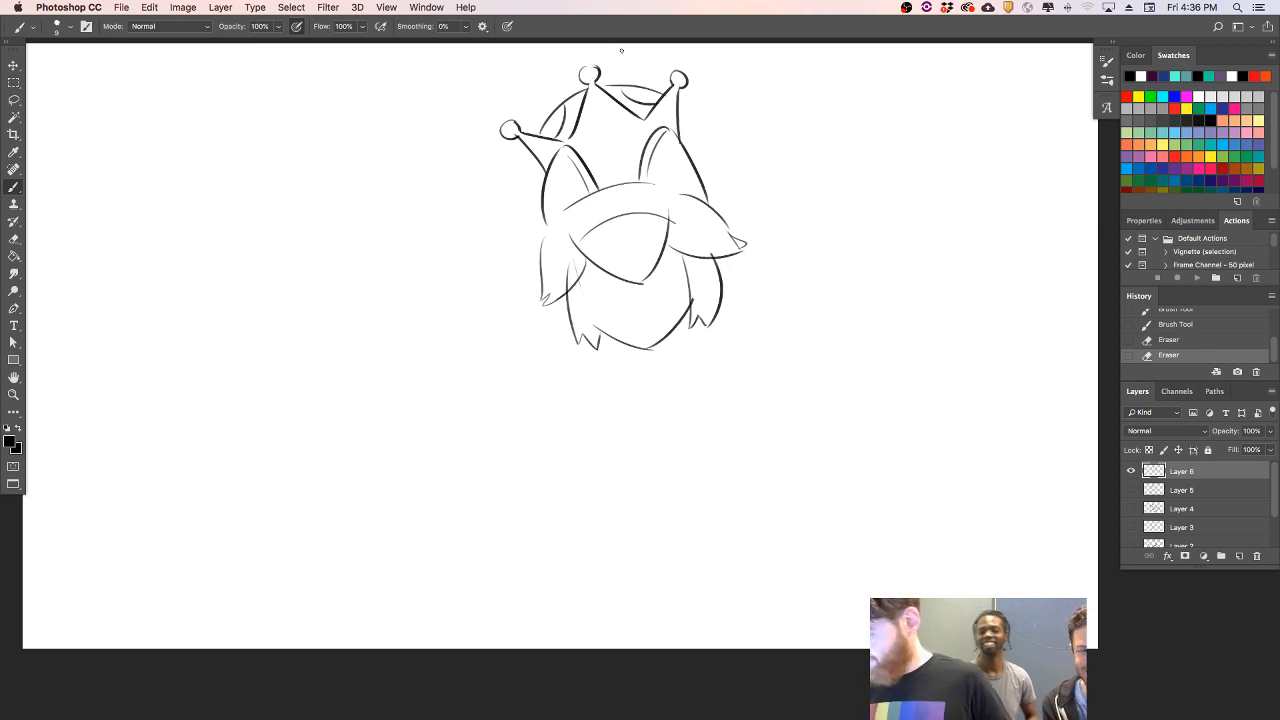
- Thicken the right ear's outer edge and add two short vertical eye marks on the crown's front
{"action": "left_click_drag", "start_coordinate": [669, 127], "coordinate": [704, 190]}
{"action": "key", "text": "super+z"}
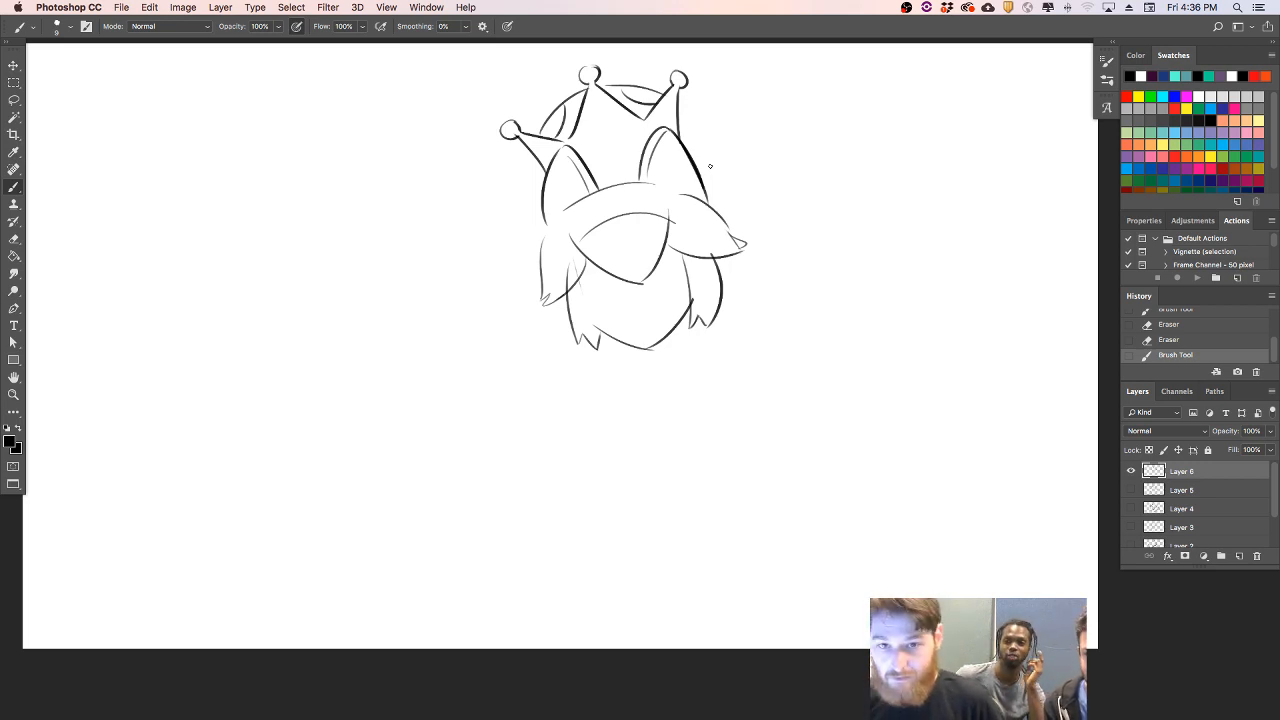
{"action": "left_click_drag", "start_coordinate": [595, 144], "coordinate": [622, 146]}
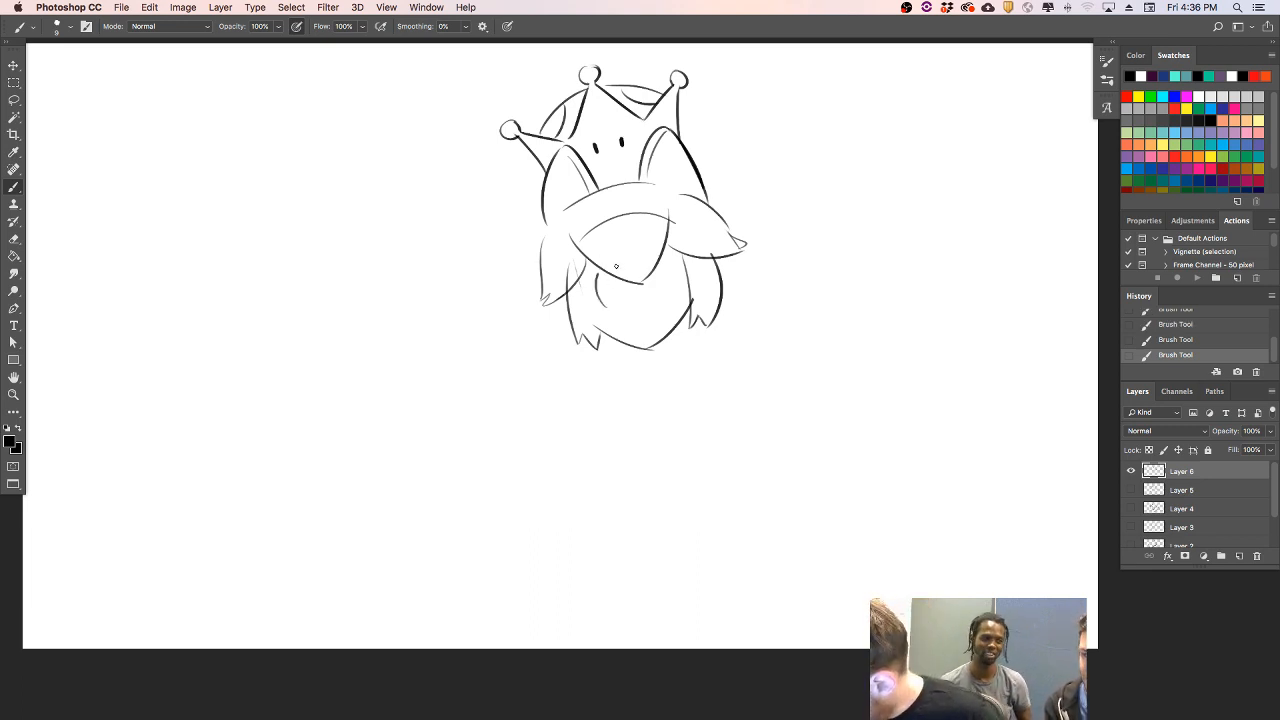
- Draw two half-closed eyes below the fringe, redraw the jawline, and erase the old skull arc above the fringe
{"action": "mouse_move", "coordinate": [598, 272]}
{"action": "left_mouse_down"}
{"action": "mouse_move", "coordinate": [618, 296]}
{"action": "mouse_move", "coordinate": [604, 308]}
{"action": "mouse_move", "coordinate": [685, 276]}
{"action": "mouse_move", "coordinate": [668, 255]}
{"action": "mouse_move", "coordinate": [655, 287]}
{"action": "mouse_move", "coordinate": [623, 288]}
{"action": "mouse_move", "coordinate": [625, 306]}
{"action": "mouse_move", "coordinate": [676, 283]}
{"action": "left_mouse_up"}
{"action": "key", "text": "super+z"}
{"action": "key", "text": "super+z"}
{"action": "key", "text": "super+z"}
{"action": "mouse_move", "coordinate": [588, 295]}
{"action": "left_mouse_down"}
{"action": "mouse_move", "coordinate": [623, 286]}
{"action": "mouse_move", "coordinate": [597, 327]}
{"action": "mouse_move", "coordinate": [599, 309]}
{"action": "mouse_move", "coordinate": [609, 336]}
{"action": "left_mouse_up"}
{"action": "key", "text": "super+z"}
{"action": "key", "text": "super+z"}
{"action": "key", "text": "super+z"}
{"action": "key", "text": "super+z"}
{"action": "mouse_move", "coordinate": [579, 284]}
{"action": "left_mouse_down"}
{"action": "mouse_move", "coordinate": [609, 336]}
{"action": "mouse_move", "coordinate": [668, 346]}
{"action": "mouse_move", "coordinate": [609, 337]}
{"action": "mouse_move", "coordinate": [645, 349]}
{"action": "mouse_move", "coordinate": [674, 341]}
{"action": "mouse_move", "coordinate": [695, 303]}
{"action": "left_mouse_up"}
{"action": "key", "text": "super+z"}
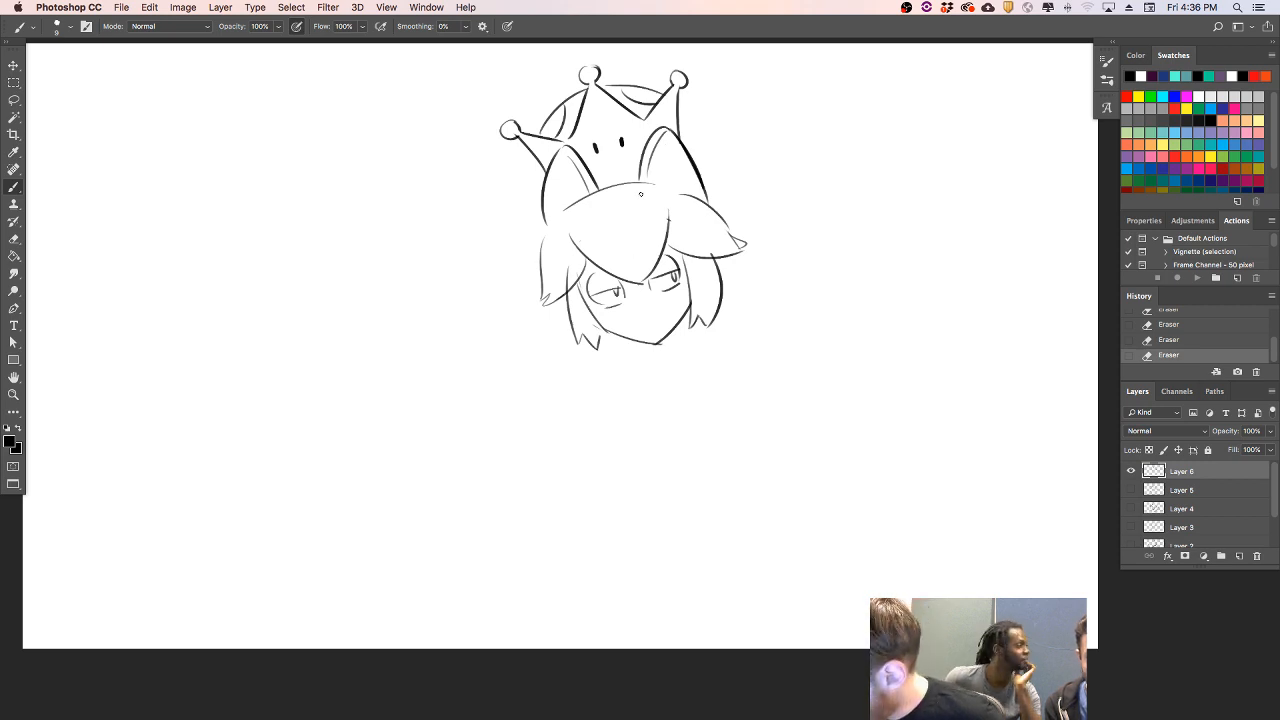
- Draw a pair of thick, short whisker strokes at the outer base of each cat ear
{"action": "mouse_move", "coordinate": [522, 215]}
{"action": "left_mouse_down"}
{"action": "mouse_move", "coordinate": [556, 213]}
{"action": "mouse_move", "coordinate": [562, 203]}
{"action": "mouse_move", "coordinate": [540, 199]}
{"action": "mouse_move", "coordinate": [561, 200]}
{"action": "mouse_move", "coordinate": [531, 216]}
{"action": "mouse_move", "coordinate": [553, 213]}
{"action": "left_mouse_up"}
{"action": "key", "text": "super+z"}
{"action": "key", "text": "super+z"}
{"action": "key", "text": "super+z"}
{"action": "mouse_move", "coordinate": [699, 181]}
{"action": "left_mouse_down"}
{"action": "mouse_move", "coordinate": [726, 167]}
{"action": "mouse_move", "coordinate": [723, 187]}
{"action": "left_mouse_up"}
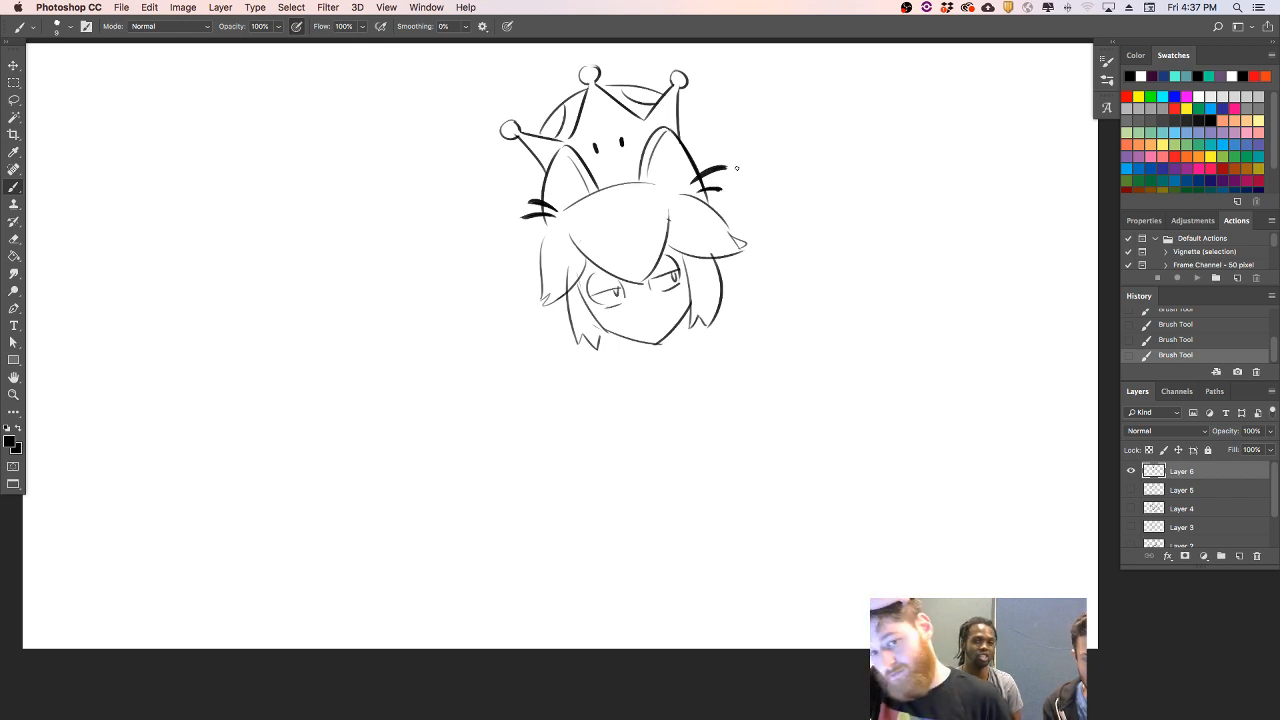
- Draw a small nose and a curled cat mouth, and erase stray lines around the chin and left hair lock
{"action": "left_click_drag", "start_coordinate": [634, 302], "coordinate": [668, 308]}
{"action": "key", "text": "super+z"}
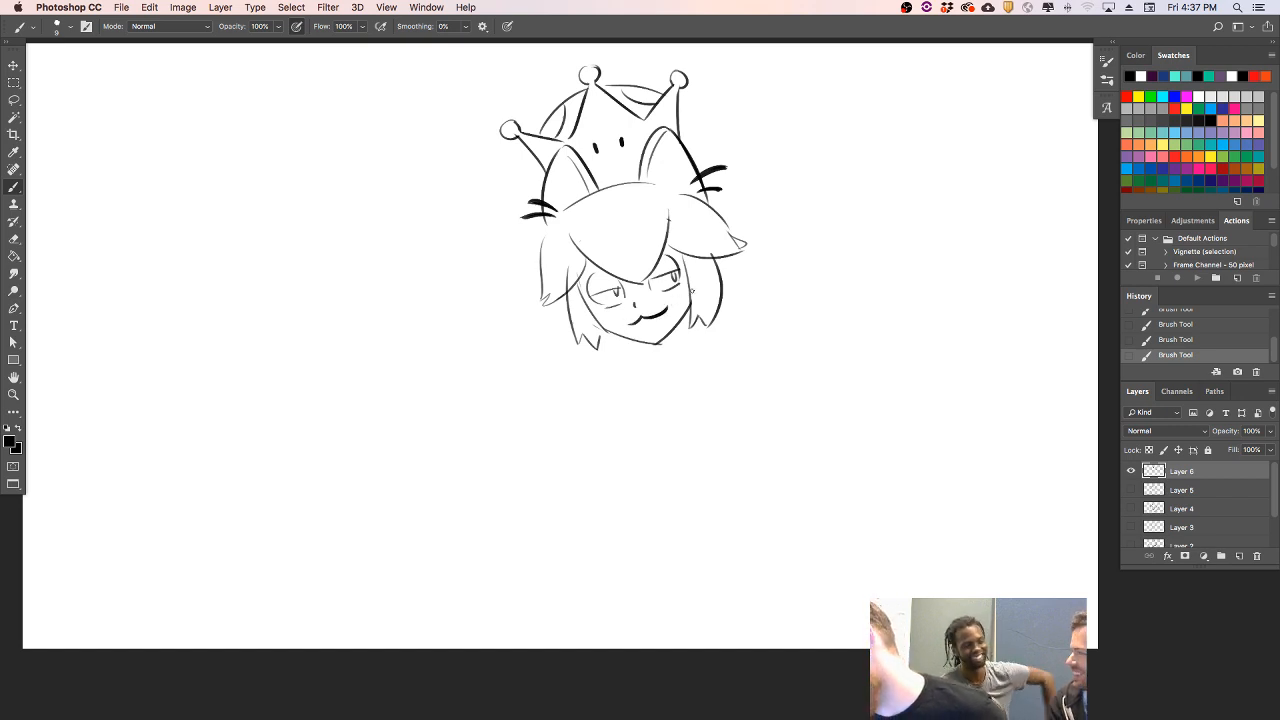
{"action": "key", "text": "super+z"}
{"action": "left_click_drag", "start_coordinate": [630, 323], "coordinate": [667, 308]}
{"action": "key", "text": "super+z"}
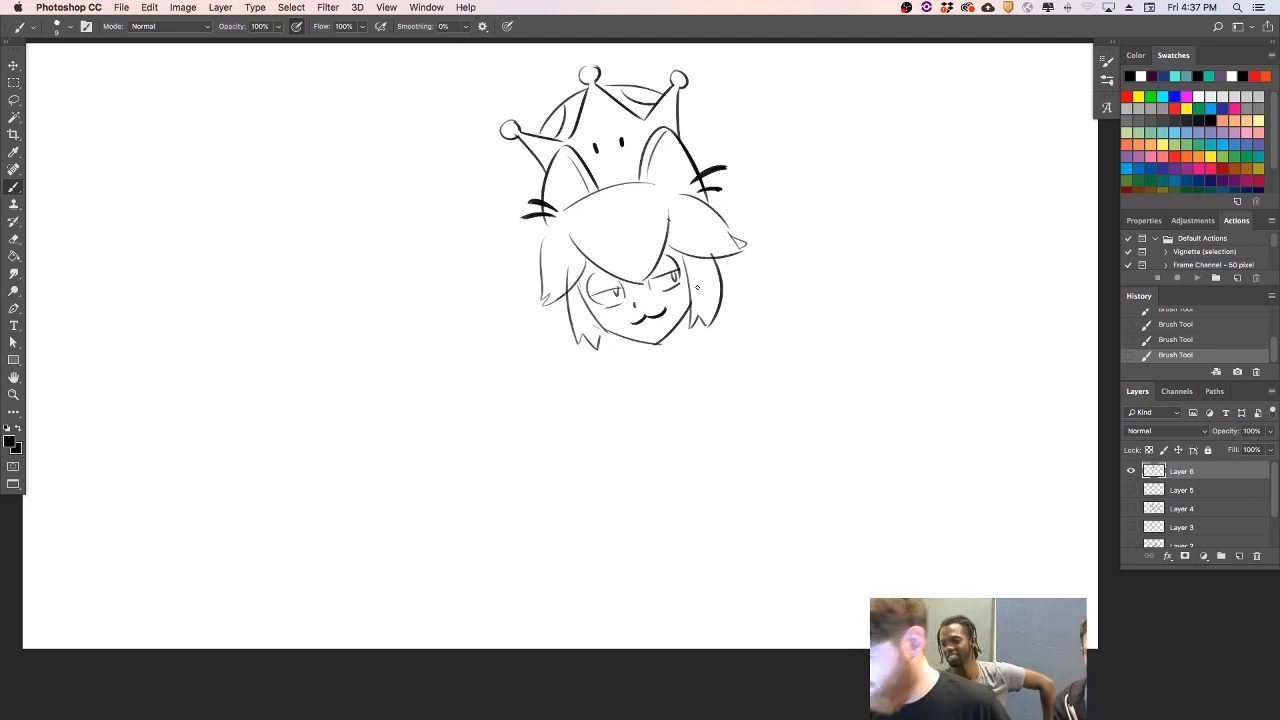
{"action": "left_click_drag", "start_coordinate": [654, 351], "coordinate": [597, 325]}
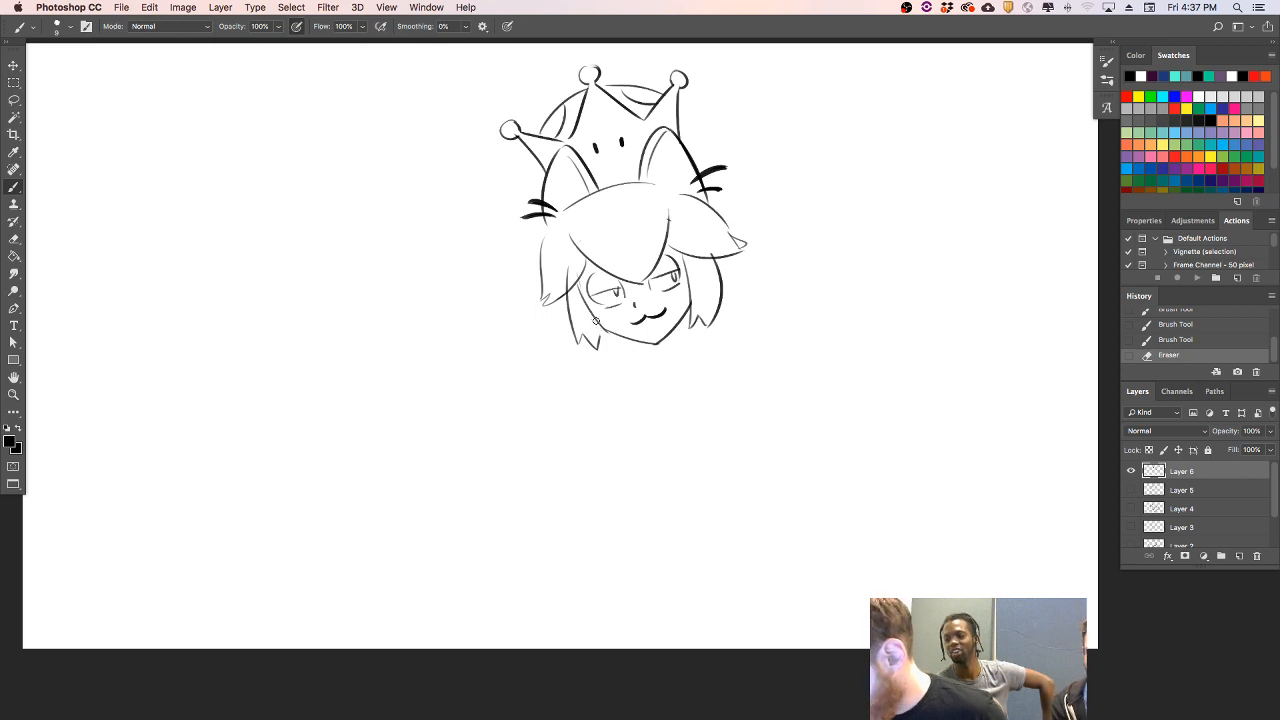
{"action": "left_click_drag", "start_coordinate": [572, 265], "coordinate": [568, 278]}
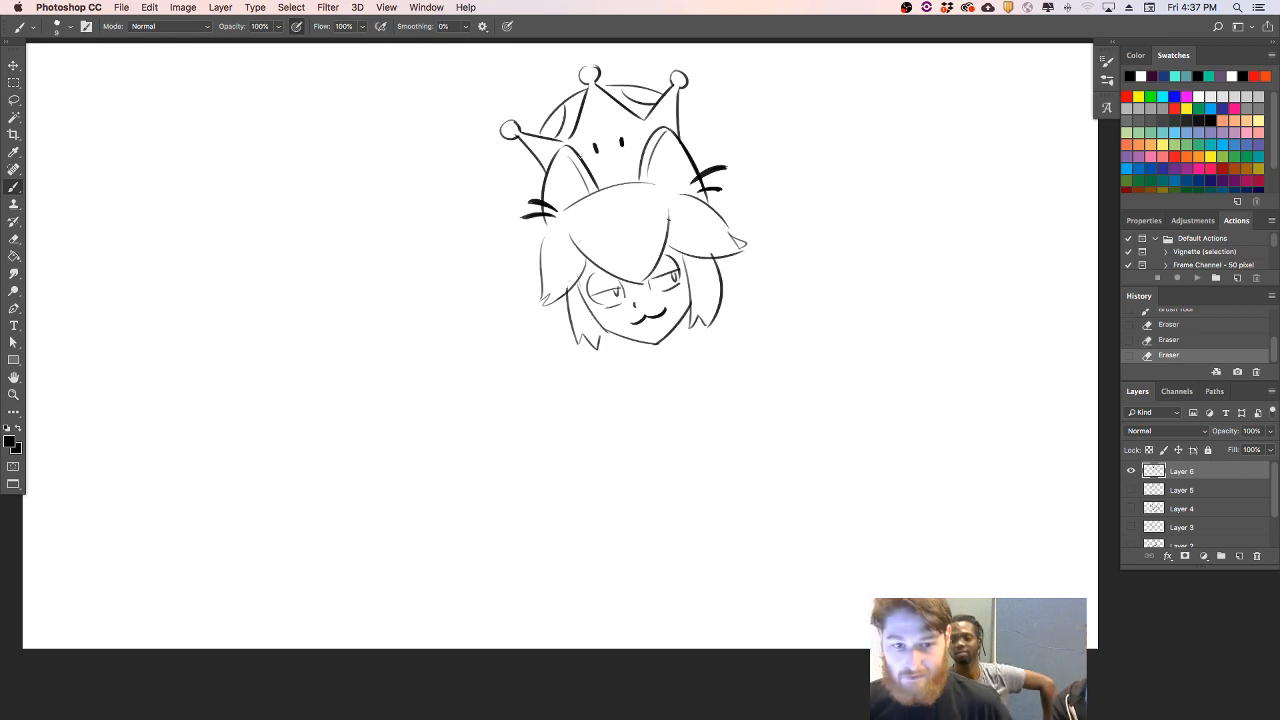
- Add zigzag shading to both side tufts and across the fringe, with a small notch at the fringe's tip
{"action": "left_click_drag", "start_coordinate": [546, 245], "coordinate": [574, 252]}
{"action": "left_click_drag", "start_coordinate": [677, 238], "coordinate": [704, 206]}
{"action": "left_click_drag", "start_coordinate": [684, 214], "coordinate": [711, 190]}
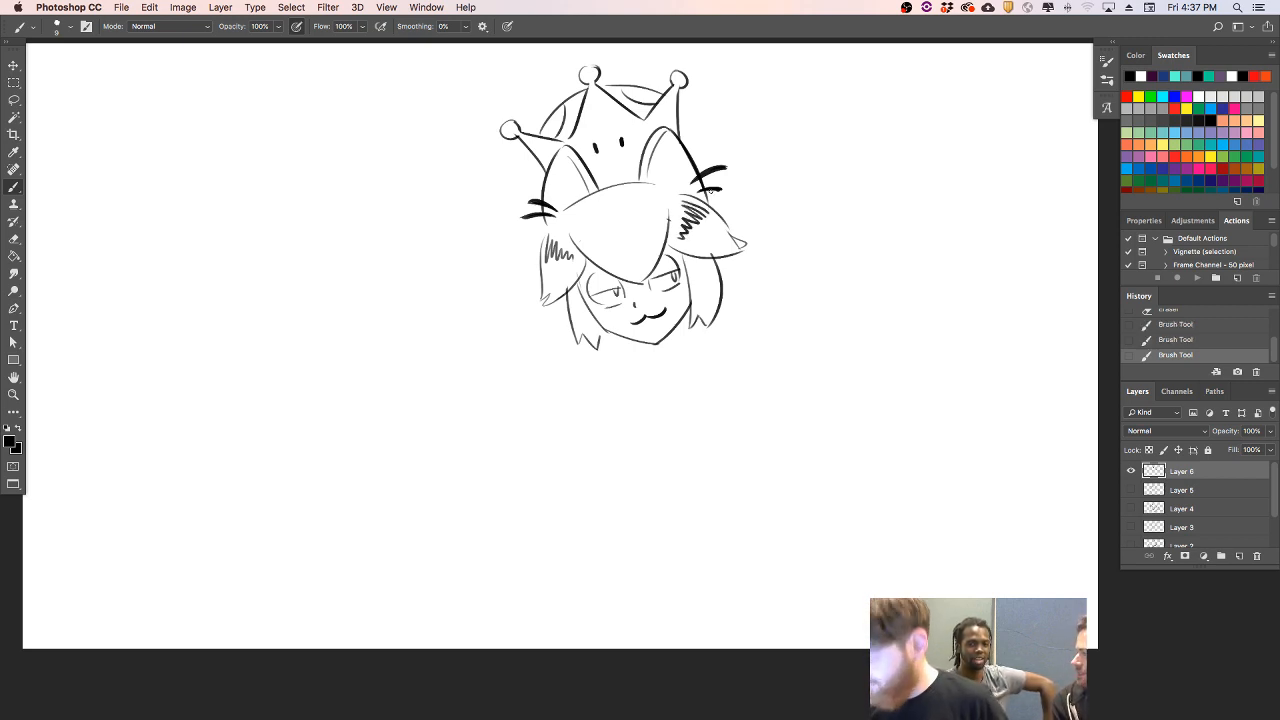
{"action": "left_click_drag", "start_coordinate": [631, 271], "coordinate": [645, 276]}
{"action": "key", "text": "super+z"}
{"action": "mouse_move", "coordinate": [580, 247]}
{"action": "left_mouse_down"}
{"action": "mouse_move", "coordinate": [624, 222]}
{"action": "mouse_move", "coordinate": [670, 222]}
{"action": "left_mouse_up"}
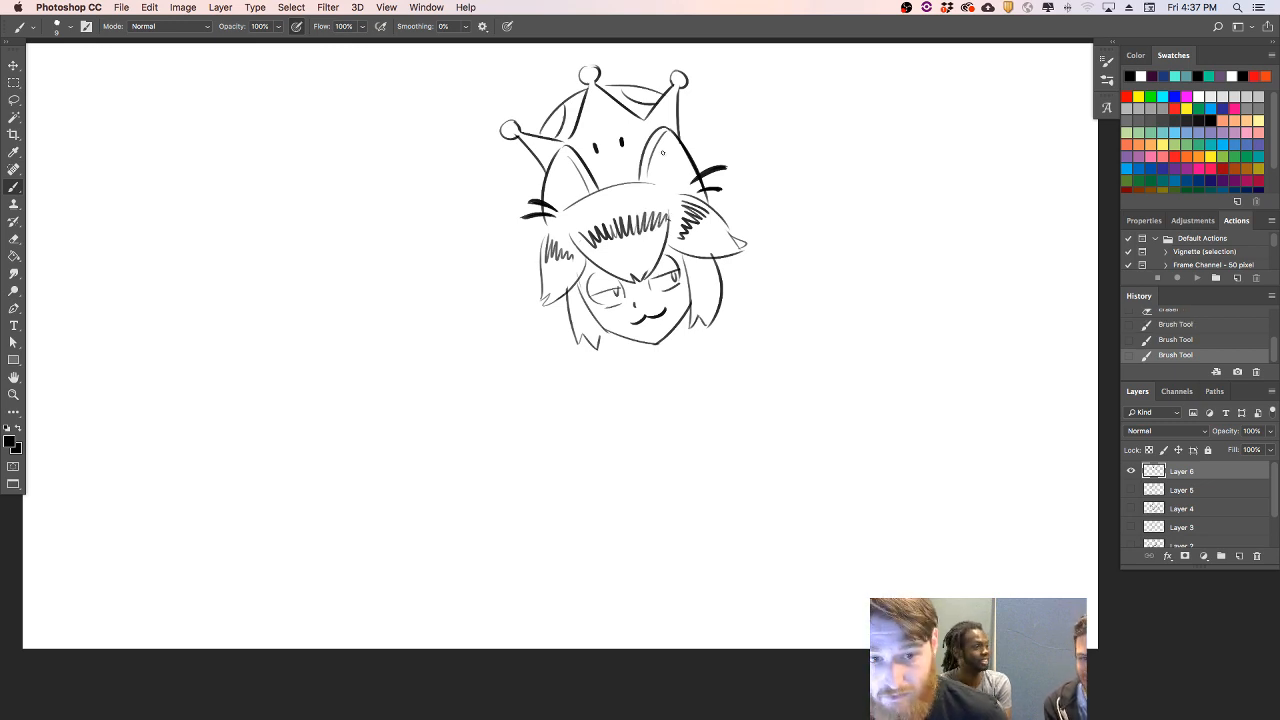
- Add dark, jagged fur strokes inside the tips of both cat ears
{"action": "mouse_move", "coordinate": [666, 135]}
{"action": "left_mouse_down"}
{"action": "mouse_move", "coordinate": [660, 150]}
{"action": "mouse_move", "coordinate": [664, 134]}
{"action": "mouse_move", "coordinate": [675, 152]}
{"action": "mouse_move", "coordinate": [662, 128]}
{"action": "mouse_move", "coordinate": [674, 160]}
{"action": "mouse_move", "coordinate": [688, 145]}
{"action": "left_mouse_up"}
{"action": "mouse_move", "coordinate": [552, 158]}
{"action": "left_mouse_down"}
{"action": "mouse_move", "coordinate": [560, 181]}
{"action": "mouse_move", "coordinate": [564, 160]}
{"action": "left_mouse_up"}
{"action": "left_click_drag", "start_coordinate": [566, 153], "coordinate": [570, 181]}
{"action": "left_click_drag", "start_coordinate": [562, 156], "coordinate": [570, 150]}
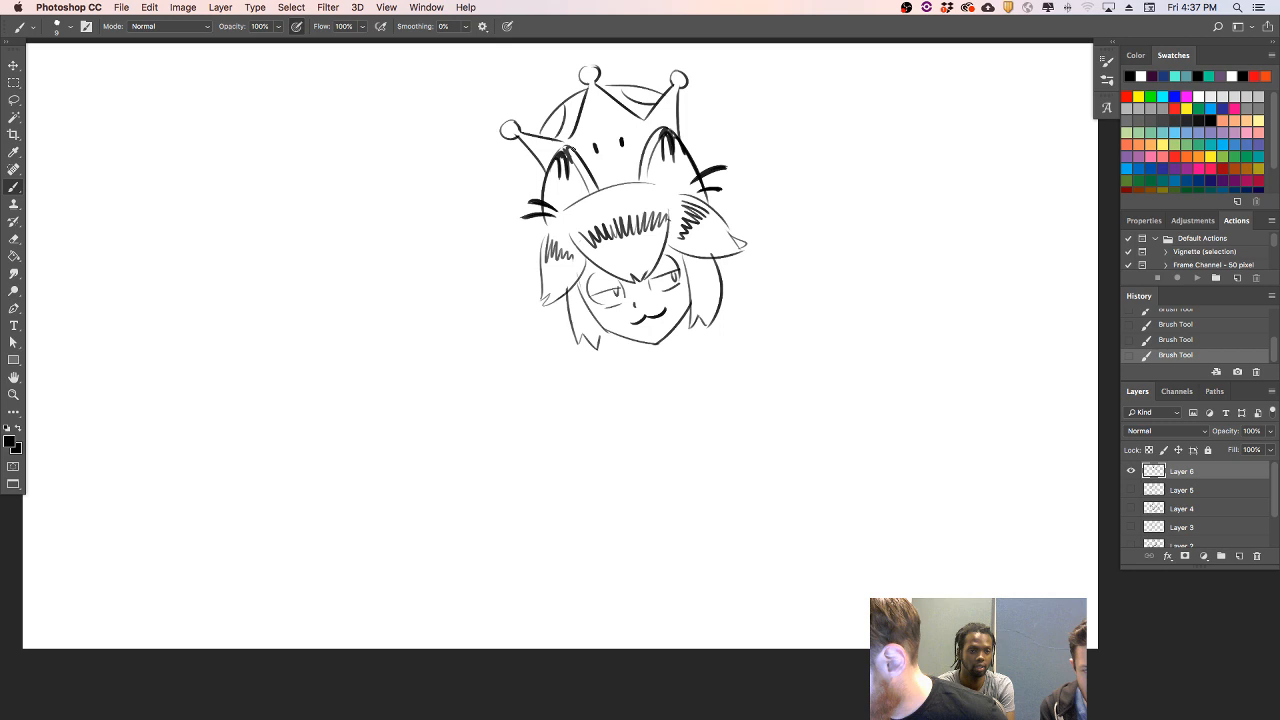
- Add zigzag shading to both lower hair locks framing the face and erase the stray line at the chin's point
{"action": "left_click_drag", "start_coordinate": [692, 292], "coordinate": [720, 276]}
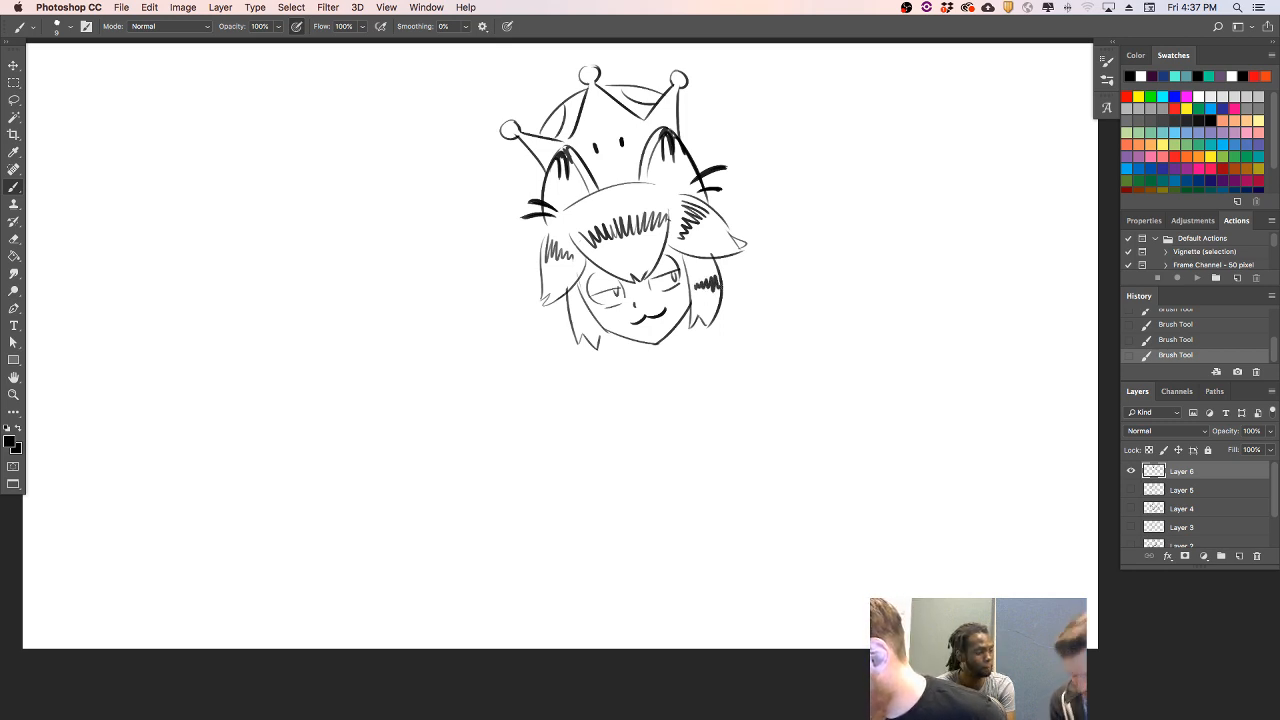
{"action": "left_click_drag", "start_coordinate": [568, 320], "coordinate": [584, 306]}
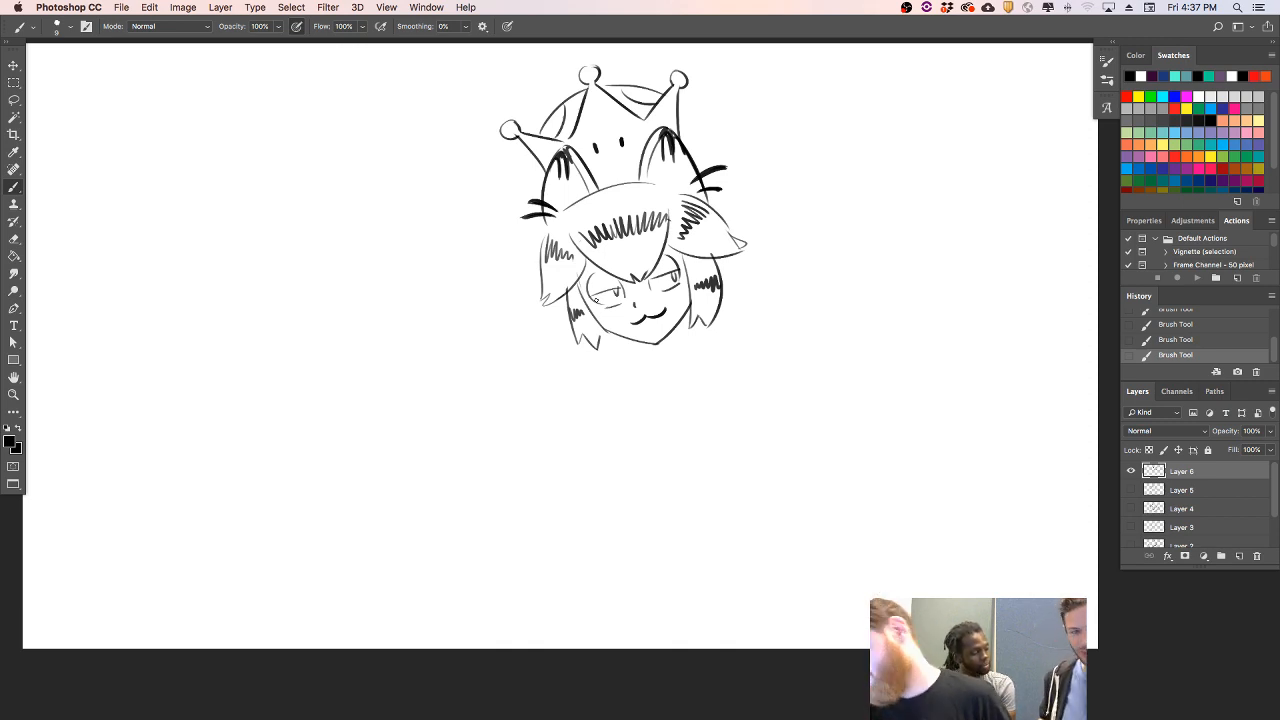
{"action": "left_click_drag", "start_coordinate": [654, 348], "coordinate": [660, 351]}
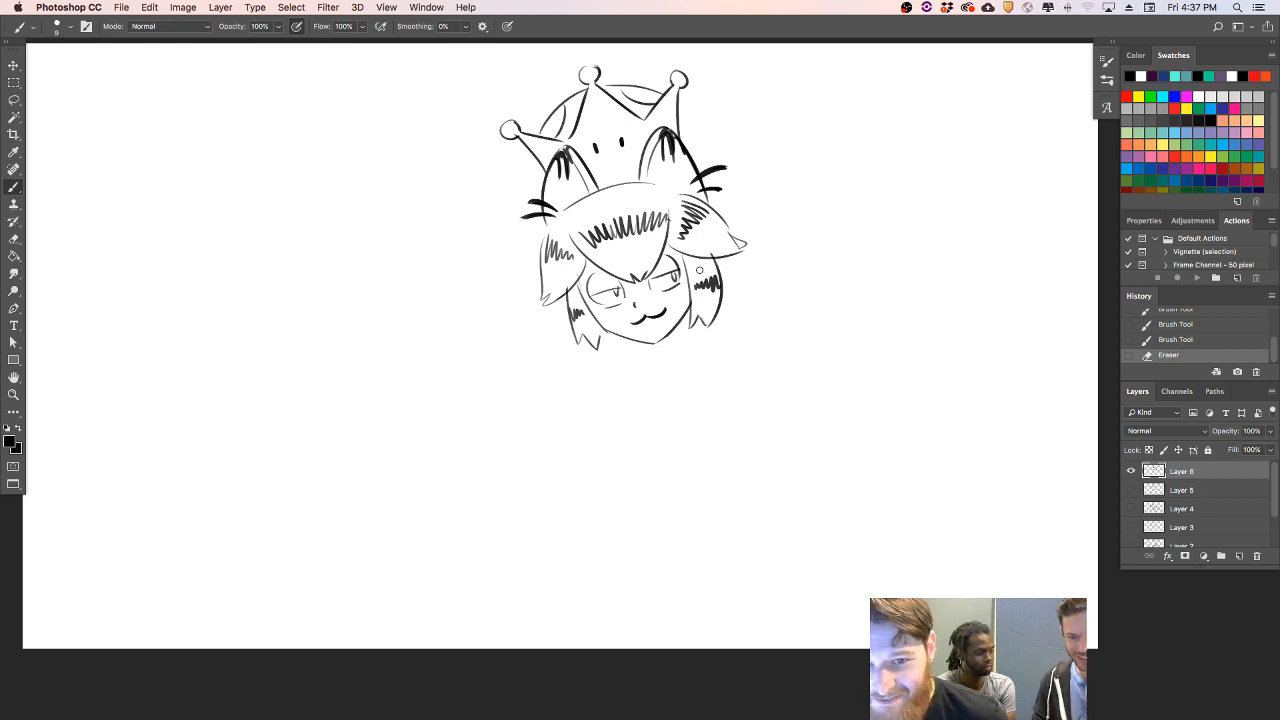
{"action": "left_click_drag", "start_coordinate": [640, 345], "coordinate": [650, 348]}
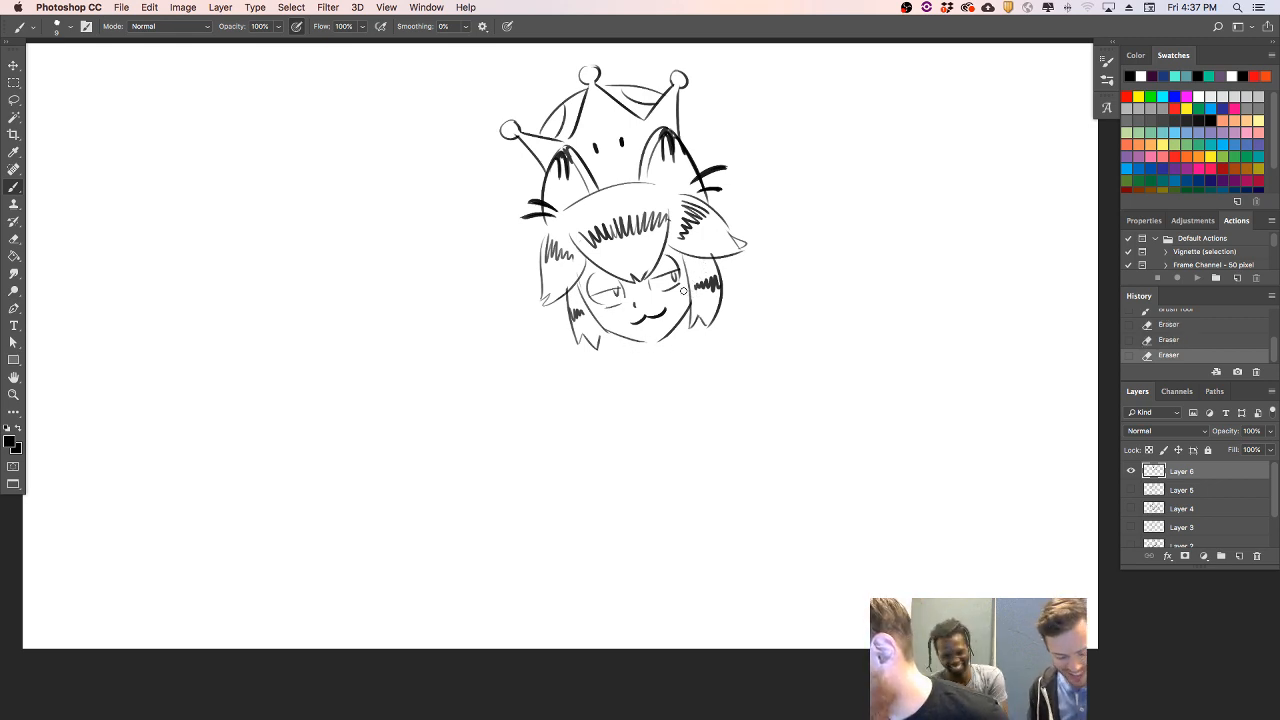
- Redraw both eyes with low, half-closed lids, small pupils and lash ticks at their outer corners
{"action": "mouse_move", "coordinate": [647, 285]}
{"action": "left_mouse_down"}
{"action": "mouse_move", "coordinate": [670, 288]}
{"action": "mouse_move", "coordinate": [678, 272]}
{"action": "mouse_move", "coordinate": [650, 284]}
{"action": "left_mouse_up"}
{"action": "key", "text": "super+z"}
{"action": "key", "text": "super+z"}
{"action": "key", "text": "super+z"}
{"action": "mouse_move", "coordinate": [606, 295]}
{"action": "left_mouse_down"}
{"action": "mouse_move", "coordinate": [629, 253]}
{"action": "mouse_move", "coordinate": [597, 301]}
{"action": "mouse_move", "coordinate": [681, 273]}
{"action": "left_mouse_up"}
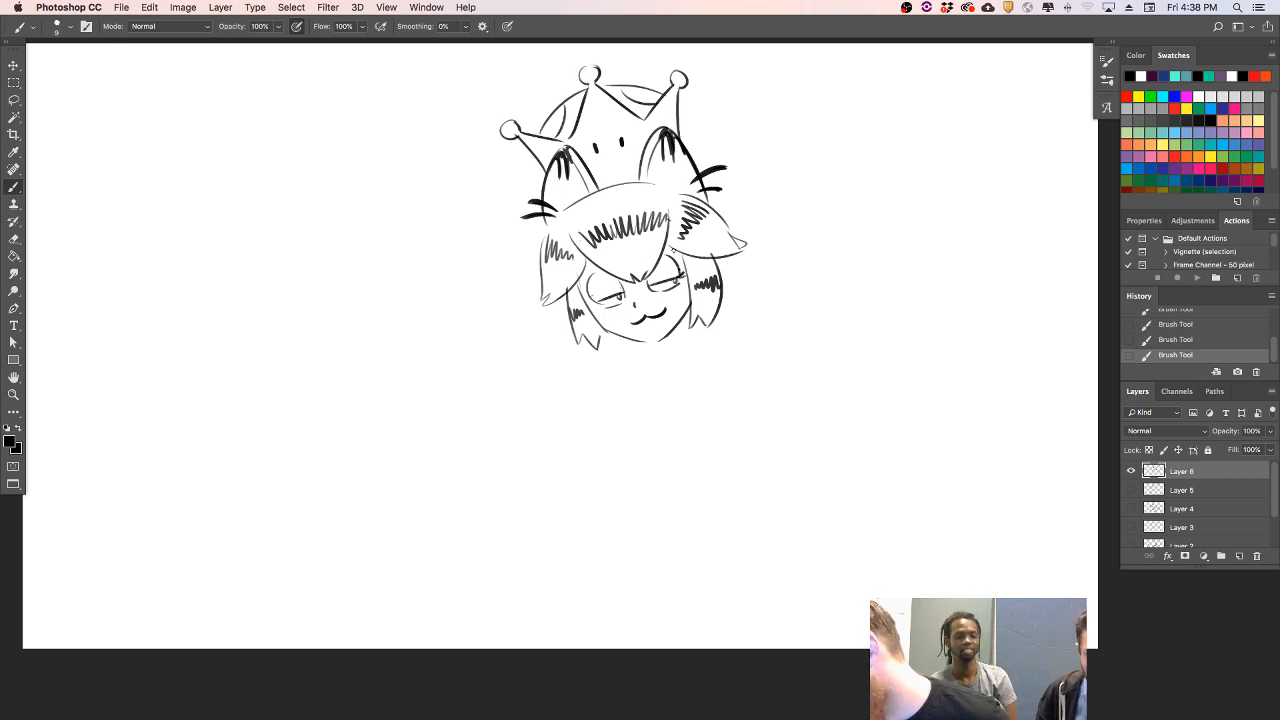
{"action": "mouse_move", "coordinate": [601, 300]}
{"action": "left_mouse_down"}
{"action": "mouse_move", "coordinate": [661, 260]}
{"action": "mouse_move", "coordinate": [580, 286]}
{"action": "mouse_move", "coordinate": [615, 287]}
{"action": "left_mouse_up"}
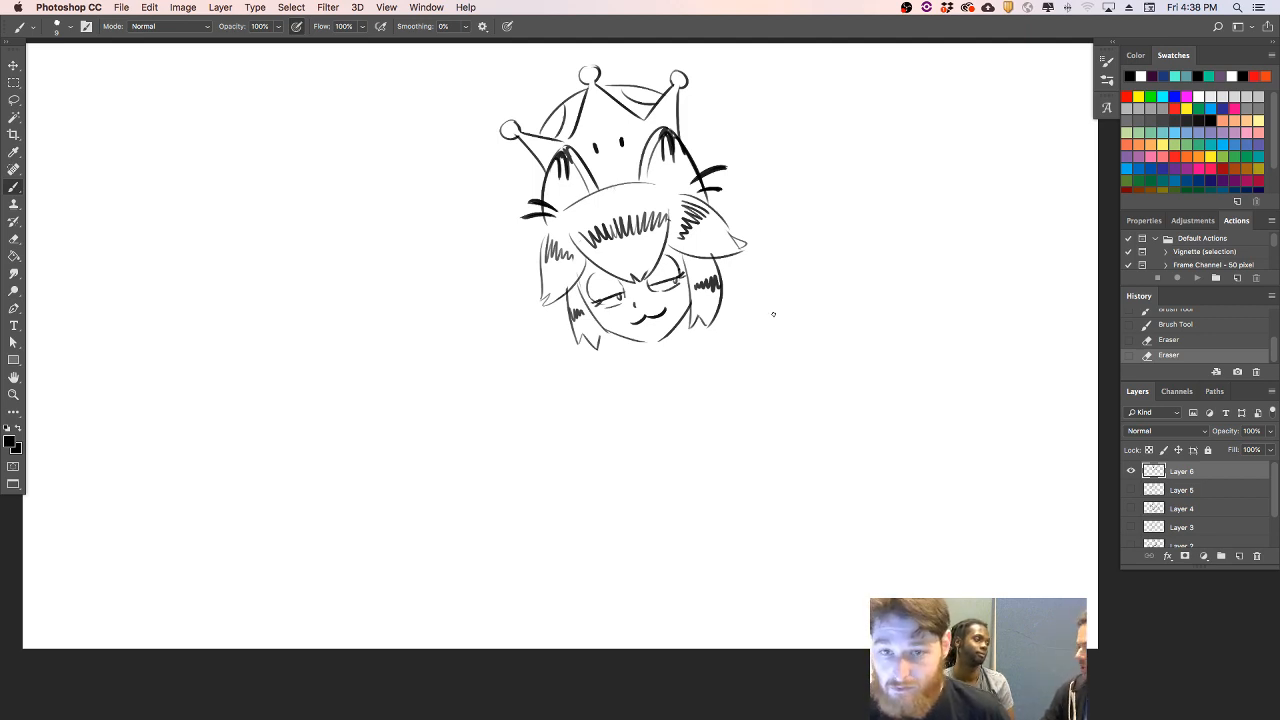
- Draw a long curve of back hair sweeping from the base of the right cat ear down beside the head
{"action": "left_click_drag", "start_coordinate": [761, 225], "coordinate": [831, 306]}
{"action": "key", "text": "super+z"}
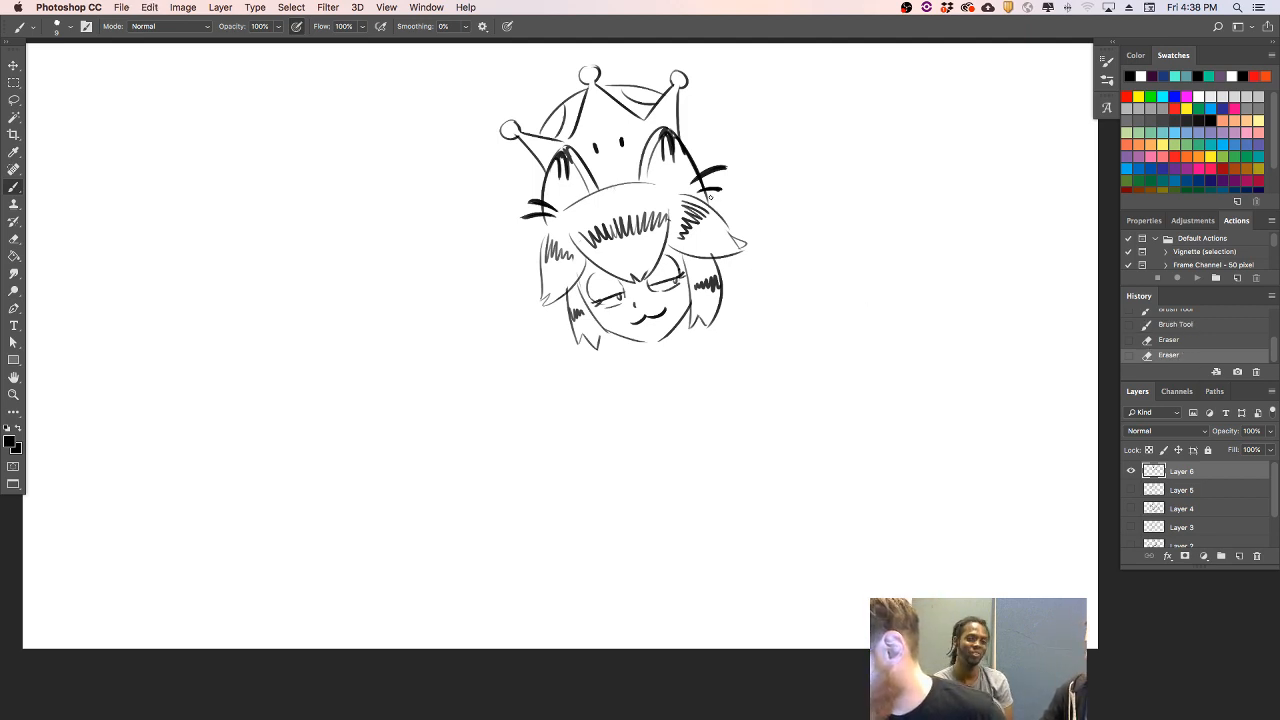
{"action": "left_click_drag", "start_coordinate": [733, 260], "coordinate": [805, 301]}
{"action": "key", "text": "super+z"}
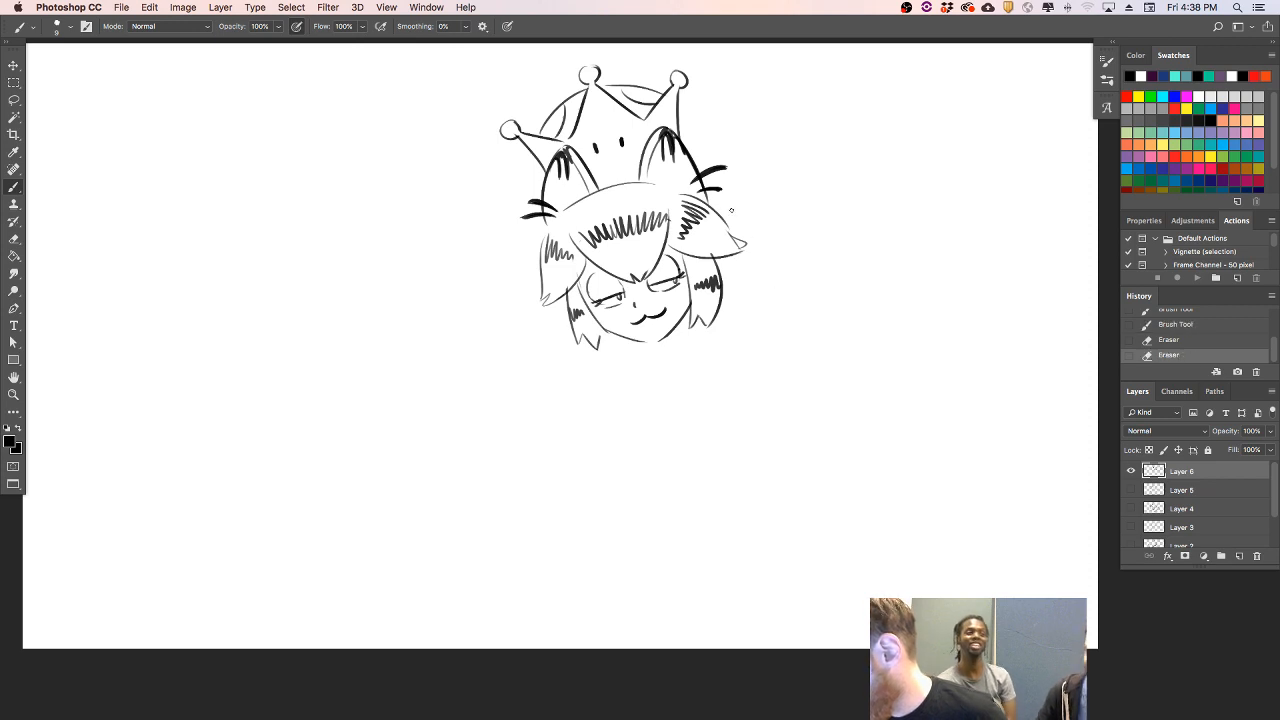
{"action": "left_click_drag", "start_coordinate": [709, 196], "coordinate": [802, 295]}
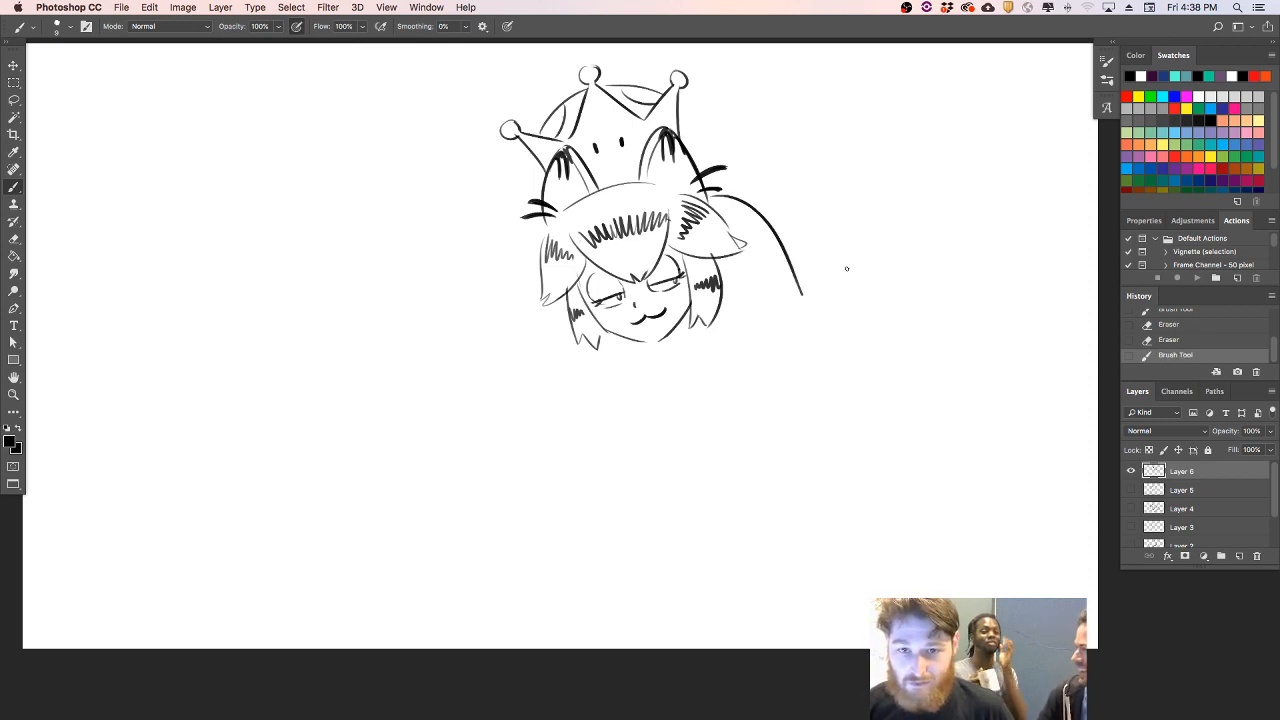
- Draw both sides of the neck beneath the jaw and strengthen the chin line
{"action": "mouse_move", "coordinate": [642, 346]}
{"action": "left_mouse_down"}
{"action": "mouse_move", "coordinate": [667, 355]}
{"action": "mouse_move", "coordinate": [650, 366]}
{"action": "mouse_move", "coordinate": [713, 350]}
{"action": "mouse_move", "coordinate": [660, 343]}
{"action": "mouse_move", "coordinate": [691, 303]}
{"action": "mouse_move", "coordinate": [703, 343]}
{"action": "mouse_move", "coordinate": [641, 368]}
{"action": "mouse_move", "coordinate": [635, 357]}
{"action": "mouse_move", "coordinate": [679, 348]}
{"action": "mouse_move", "coordinate": [678, 326]}
{"action": "mouse_move", "coordinate": [686, 346]}
{"action": "left_mouse_up"}
{"action": "key", "text": "alt+super+z"}
{"action": "key", "text": "alt+super+z"}
{"action": "key", "text": "alt+super+z"}
{"action": "key", "text": "alt+super+z"}
{"action": "key", "text": "super+z"}
{"action": "key", "text": "super+z"}
{"action": "key", "text": "super+z"}
{"action": "key", "text": "super+z"}
{"action": "key", "text": "super+z"}
{"action": "key", "text": "super+z"}
{"action": "key", "text": "e"}
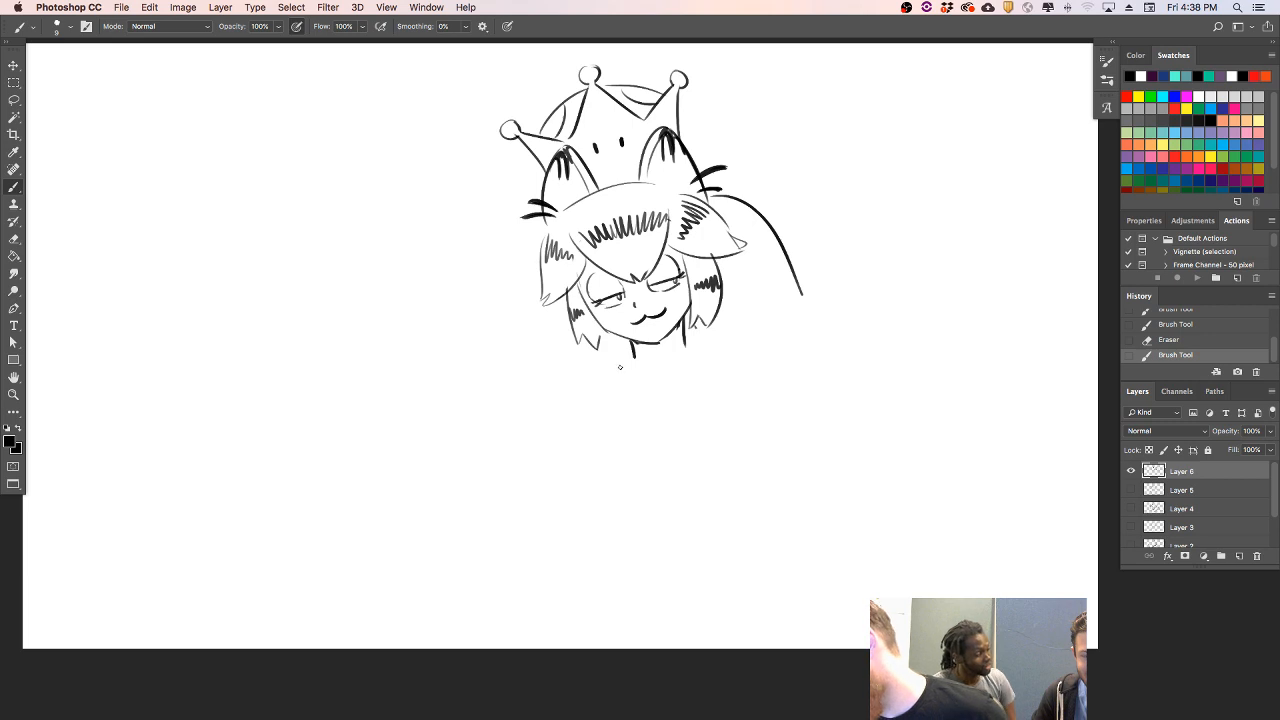
- Sketch light guide lines for the shoulders and the rounded right upper arm
{"action": "mouse_move", "coordinate": [598, 369]}
{"action": "left_mouse_down"}
{"action": "mouse_move", "coordinate": [686, 363]}
{"action": "mouse_move", "coordinate": [729, 340]}
{"action": "mouse_move", "coordinate": [706, 353]}
{"action": "mouse_move", "coordinate": [806, 378]}
{"action": "left_mouse_up"}
{"action": "key", "text": "super+z"}
{"action": "left_click_drag", "start_coordinate": [690, 352], "coordinate": [798, 398]}
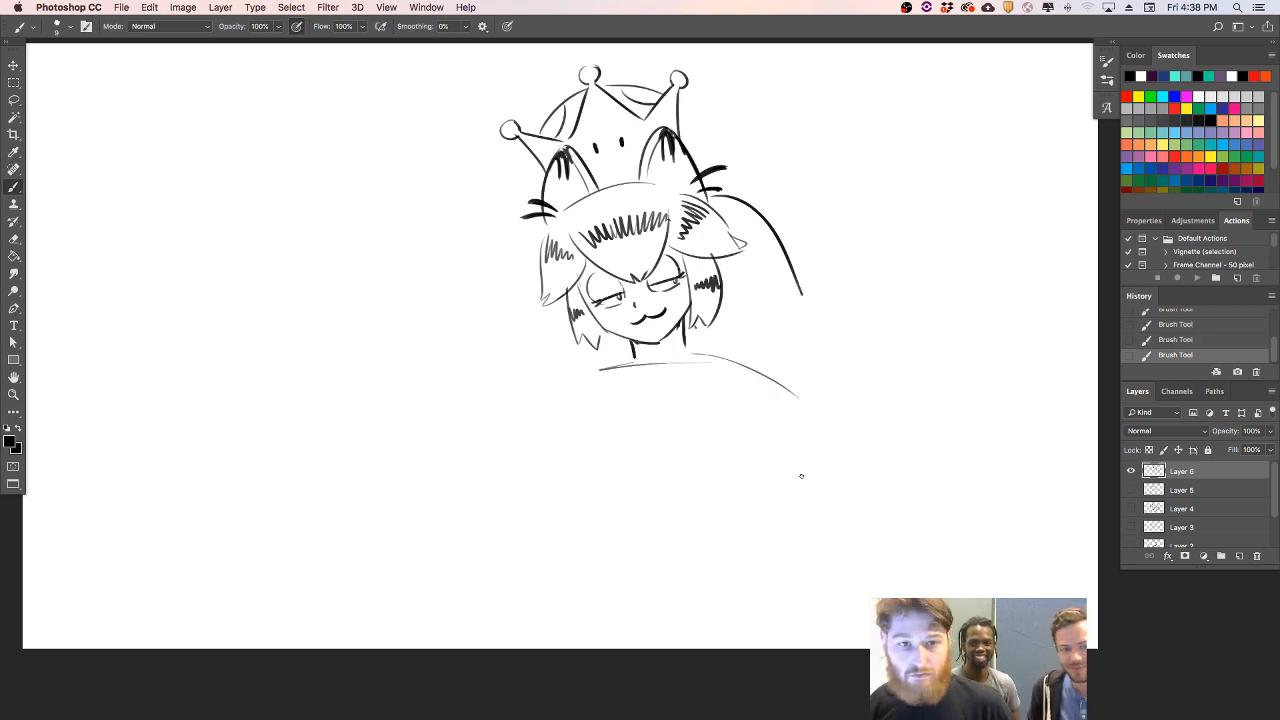
{"action": "mouse_move", "coordinate": [707, 359]}
{"action": "left_mouse_down"}
{"action": "mouse_move", "coordinate": [792, 424]}
{"action": "mouse_move", "coordinate": [785, 462]}
{"action": "left_mouse_up"}
{"action": "key", "text": "super+z"}
- Rough in the left arm folded across the body, with its elbow, forearm edges and the left bust curve
{"action": "left_click_drag", "start_coordinate": [706, 502], "coordinate": [568, 450]}
{"action": "left_click_drag", "start_coordinate": [572, 399], "coordinate": [521, 521]}
{"action": "key", "text": "super+z"}
{"action": "mouse_move", "coordinate": [570, 404]}
{"action": "left_mouse_down"}
{"action": "mouse_move", "coordinate": [560, 511]}
{"action": "mouse_move", "coordinate": [644, 505]}
{"action": "left_mouse_up"}
{"action": "left_click_drag", "start_coordinate": [570, 455], "coordinate": [614, 401]}
{"action": "key", "text": "super+z"}
{"action": "left_click_drag", "start_coordinate": [567, 456], "coordinate": [628, 405]}
{"action": "key", "text": "super+z"}
{"action": "left_click_drag", "start_coordinate": [572, 452], "coordinate": [628, 406]}
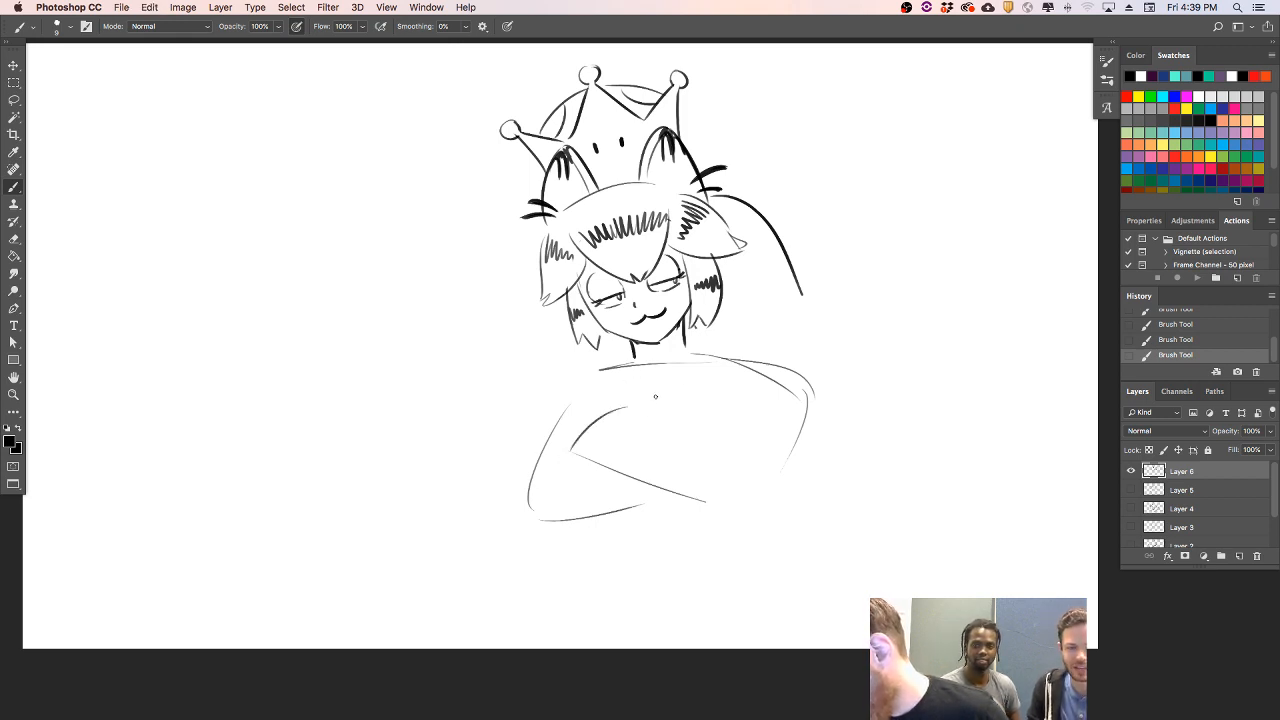
- Darken both shoulder outlines and sketch the bust curves and the crease beside the right arm
{"action": "key", "text": "super+z"}
{"action": "mouse_move", "coordinate": [565, 452]}
{"action": "left_mouse_down"}
{"action": "mouse_move", "coordinate": [616, 404]}
{"action": "mouse_move", "coordinate": [614, 371]}
{"action": "left_mouse_up"}
{"action": "key", "text": "super+z"}
{"action": "mouse_move", "coordinate": [568, 408]}
{"action": "left_mouse_down"}
{"action": "mouse_move", "coordinate": [589, 376]}
{"action": "mouse_move", "coordinate": [635, 363]}
{"action": "mouse_move", "coordinate": [773, 381]}
{"action": "mouse_move", "coordinate": [800, 424]}
{"action": "left_mouse_up"}
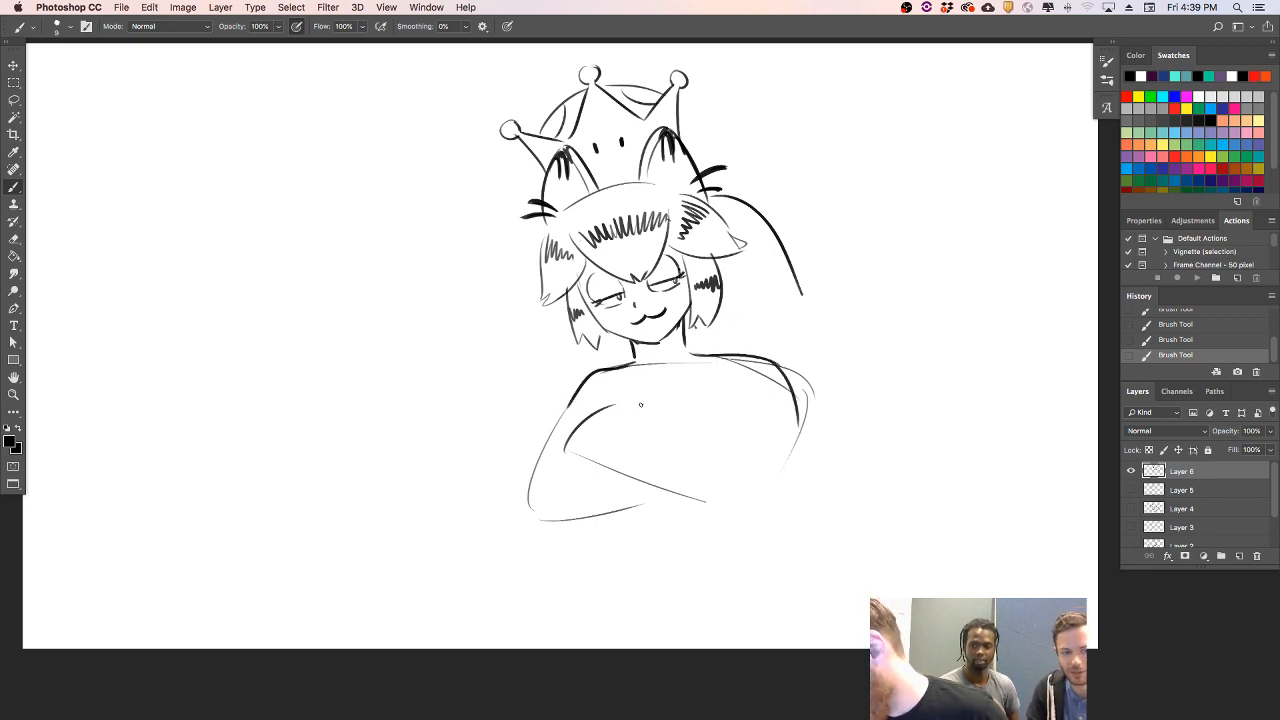
{"action": "mouse_move", "coordinate": [641, 408]}
{"action": "left_mouse_down"}
{"action": "mouse_move", "coordinate": [663, 438]}
{"action": "mouse_move", "coordinate": [643, 446]}
{"action": "mouse_move", "coordinate": [717, 407]}
{"action": "mouse_move", "coordinate": [743, 413]}
{"action": "mouse_move", "coordinate": [730, 409]}
{"action": "mouse_move", "coordinate": [741, 443]}
{"action": "mouse_move", "coordinate": [738, 412]}
{"action": "mouse_move", "coordinate": [722, 478]}
{"action": "left_mouse_up"}
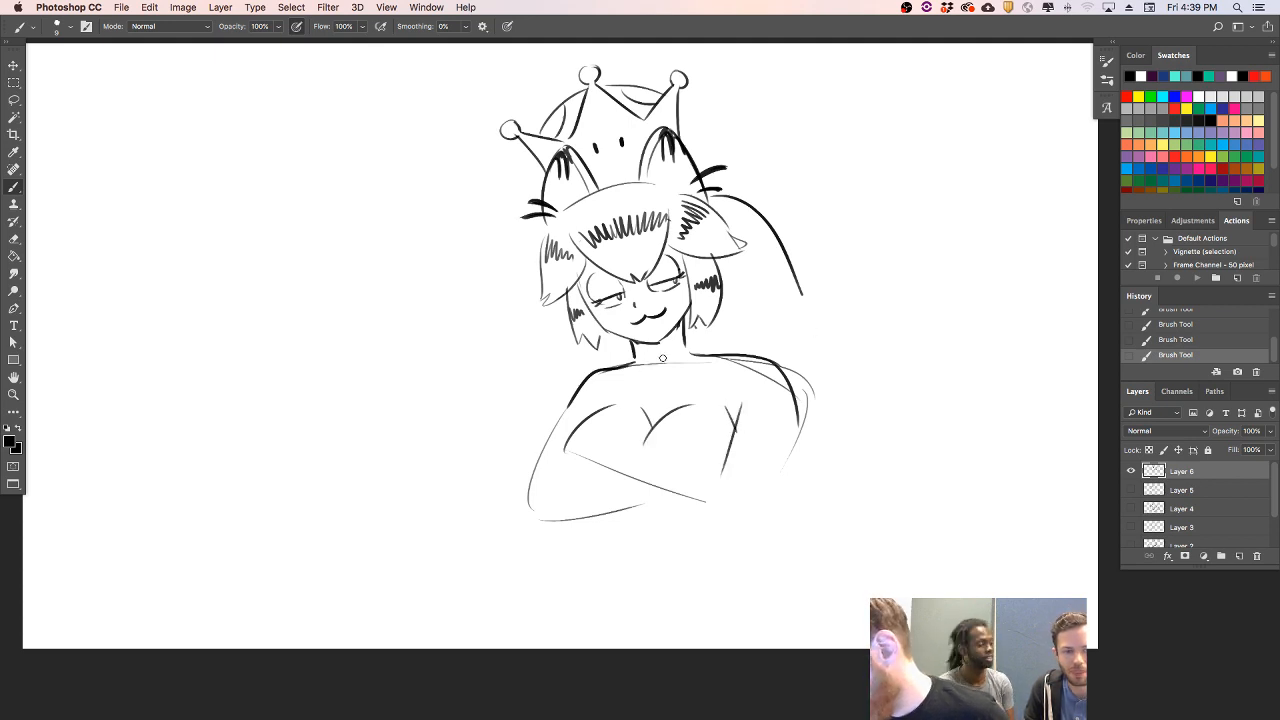
- Erase overlapping guide lines around the right shoulder and rework the long back hair curve
{"action": "left_click", "coordinate": [787, 408]}
{"action": "left_click_drag", "start_coordinate": [799, 432], "coordinate": [806, 386]}
{"action": "left_click_drag", "start_coordinate": [767, 221], "coordinate": [803, 294]}
{"action": "left_click_drag", "start_coordinate": [761, 219], "coordinate": [771, 324]}
{"action": "key", "text": "super+z"}
- Draw a jagged lock of hair behind the left shoulder and erase the long hair curve beside the head
{"action": "key", "text": "super+z"}
{"action": "left_click_drag", "start_coordinate": [584, 343], "coordinate": [532, 411]}
{"action": "key", "text": "super+z"}
{"action": "mouse_move", "coordinate": [571, 344]}
{"action": "left_mouse_down"}
{"action": "mouse_move", "coordinate": [536, 393]}
{"action": "mouse_move", "coordinate": [544, 433]}
{"action": "left_mouse_up"}
{"action": "left_click_drag", "start_coordinate": [770, 320], "coordinate": [778, 348]}
{"action": "key", "text": "super+z"}
{"action": "mouse_move", "coordinate": [782, 278]}
{"action": "left_mouse_down"}
{"action": "mouse_move", "coordinate": [786, 354]}
{"action": "mouse_move", "coordinate": [788, 266]}
{"action": "mouse_move", "coordinate": [790, 300]}
{"action": "left_mouse_up"}
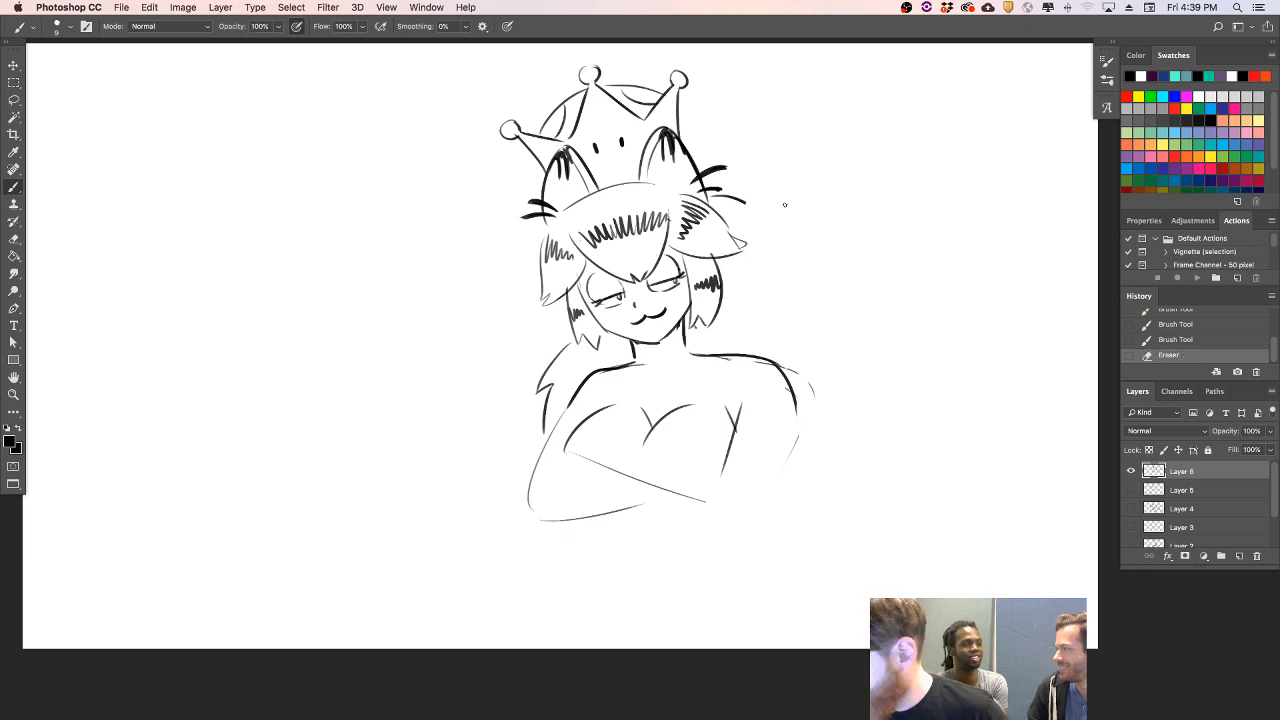
- Darken the outer outline of the left side tuft and its pointed tip
{"action": "left_click_drag", "start_coordinate": [555, 223], "coordinate": [538, 273]}
{"action": "key", "text": "super+z"}
{"action": "left_click_drag", "start_coordinate": [557, 217], "coordinate": [545, 298]}
{"action": "mouse_move", "coordinate": [546, 293]}
{"action": "left_mouse_down"}
{"action": "mouse_move", "coordinate": [542, 304]}
{"action": "mouse_move", "coordinate": [568, 292]}
{"action": "mouse_move", "coordinate": [575, 334]}
{"action": "left_mouse_up"}
- Draw the full back hair from the right ear down to the shoulder, and add zigzag shading to both back sections
{"action": "mouse_move", "coordinate": [742, 202]}
{"action": "left_mouse_down"}
{"action": "mouse_move", "coordinate": [768, 212]}
{"action": "mouse_move", "coordinate": [786, 262]}
{"action": "mouse_move", "coordinate": [798, 250]}
{"action": "mouse_move", "coordinate": [775, 287]}
{"action": "mouse_move", "coordinate": [781, 308]}
{"action": "left_mouse_up"}
{"action": "key", "text": "super+z"}
{"action": "key", "text": "super+z"}
{"action": "key", "text": "super+z"}
{"action": "mouse_move", "coordinate": [749, 207]}
{"action": "left_mouse_down"}
{"action": "mouse_move", "coordinate": [771, 209]}
{"action": "mouse_move", "coordinate": [738, 204]}
{"action": "mouse_move", "coordinate": [773, 257]}
{"action": "left_mouse_up"}
{"action": "key", "text": "super+z"}
{"action": "key", "text": "super+z"}
{"action": "left_click_drag", "start_coordinate": [752, 212], "coordinate": [792, 322]}
{"action": "key", "text": "super+z"}
{"action": "mouse_move", "coordinate": [752, 210]}
{"action": "left_mouse_down"}
{"action": "mouse_move", "coordinate": [784, 312]}
{"action": "mouse_move", "coordinate": [753, 355]}
{"action": "left_mouse_up"}
{"action": "left_click_drag", "start_coordinate": [745, 282], "coordinate": [781, 266]}
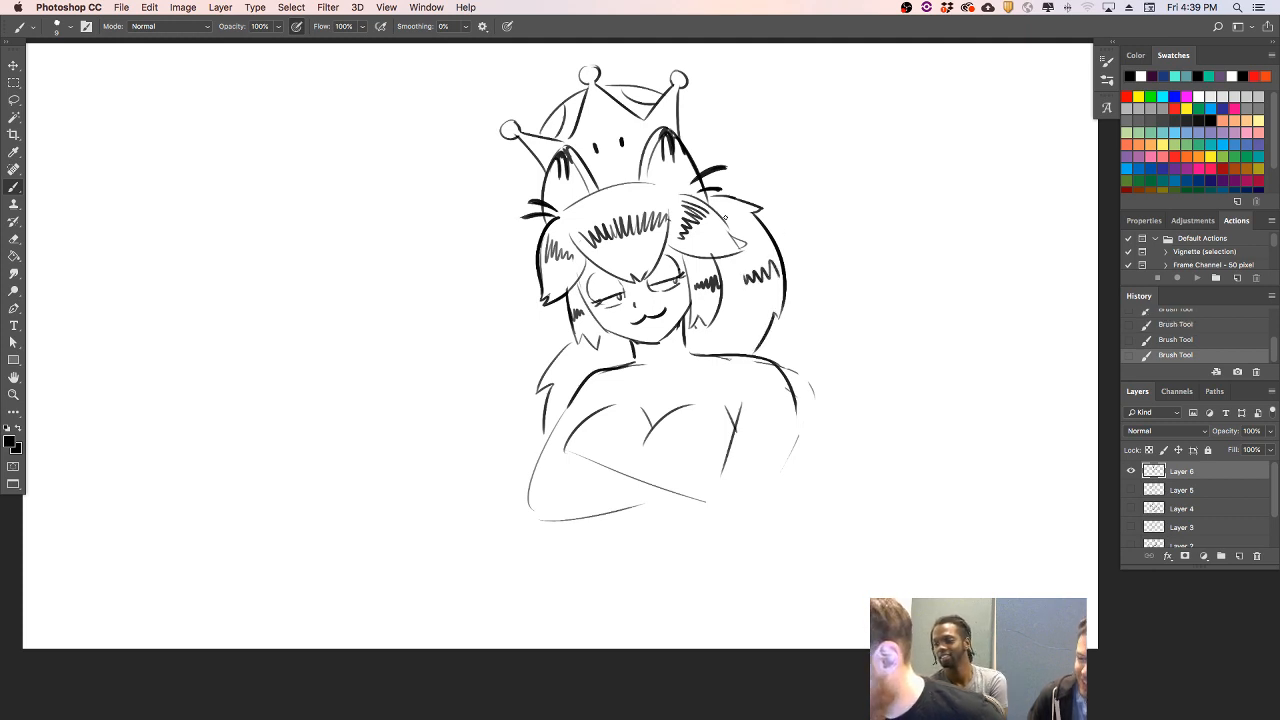
{"action": "left_click_drag", "start_coordinate": [552, 364], "coordinate": [582, 368]}
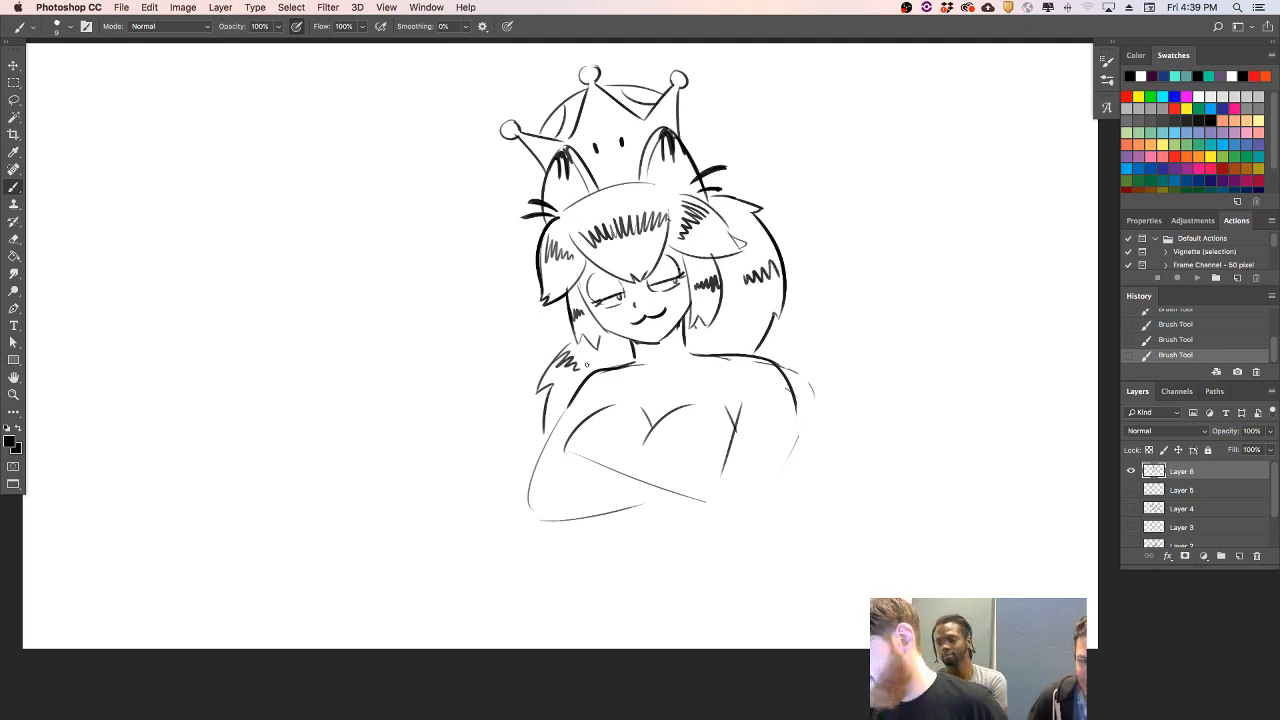
- Draw a sweetheart neckline as two curves meeting in a point at the centre of the chest
{"action": "left_click_drag", "start_coordinate": [590, 422], "coordinate": [636, 451]}
{"action": "key", "text": "super+z"}
{"action": "mouse_move", "coordinate": [586, 418]}
{"action": "left_mouse_down"}
{"action": "mouse_move", "coordinate": [648, 456]}
{"action": "mouse_move", "coordinate": [740, 415]}
{"action": "left_mouse_up"}
{"action": "key", "text": "super+z"}
{"action": "left_click_drag", "start_coordinate": [648, 456], "coordinate": [730, 421]}
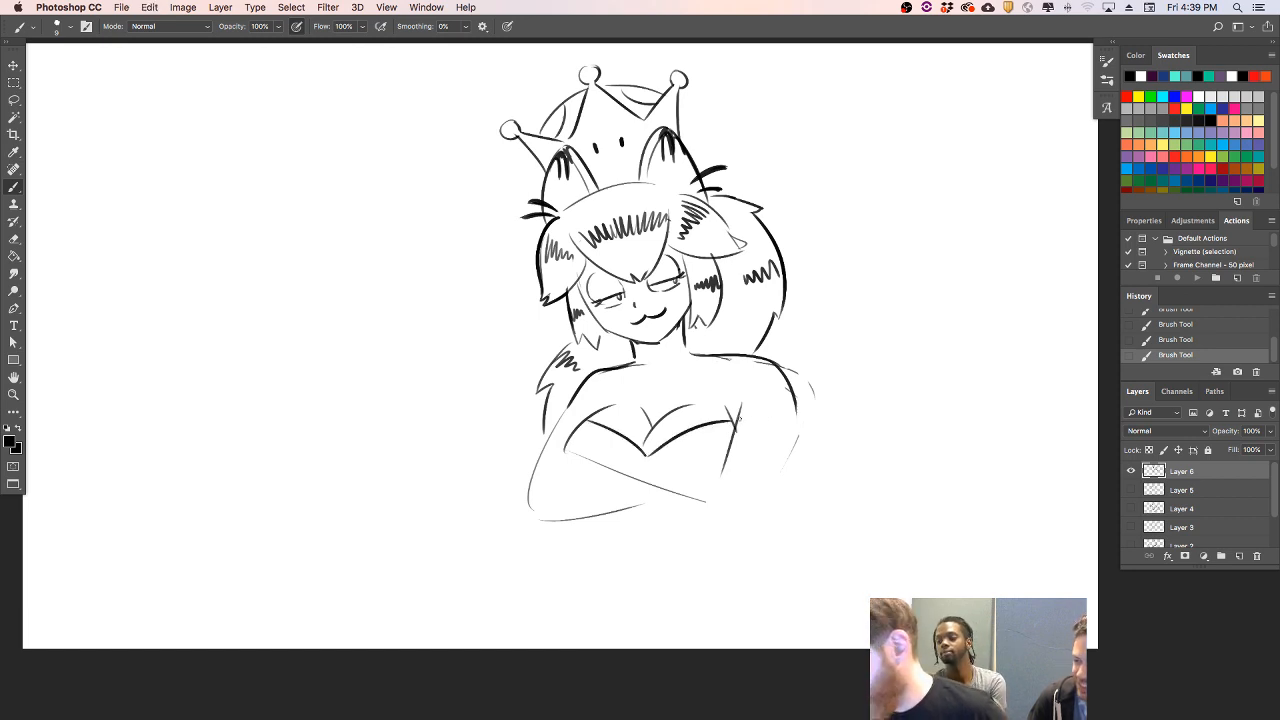
- Draw a curved choker band around the base of the neck
{"action": "mouse_move", "coordinate": [630, 379]}
{"action": "left_mouse_down"}
{"action": "mouse_move", "coordinate": [688, 356]}
{"action": "mouse_move", "coordinate": [688, 337]}
{"action": "left_mouse_up"}
{"action": "key", "text": "super+z"}
{"action": "key", "text": "super+z"}
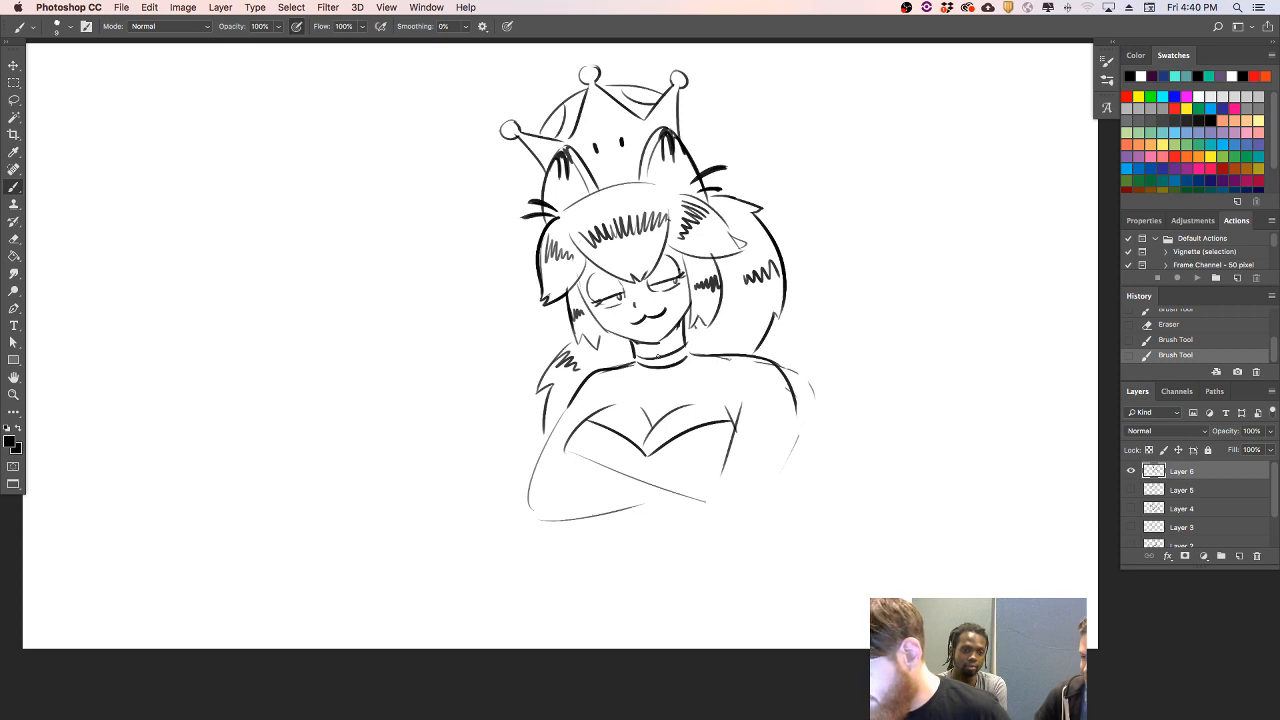
{"action": "key", "text": "super+z"}
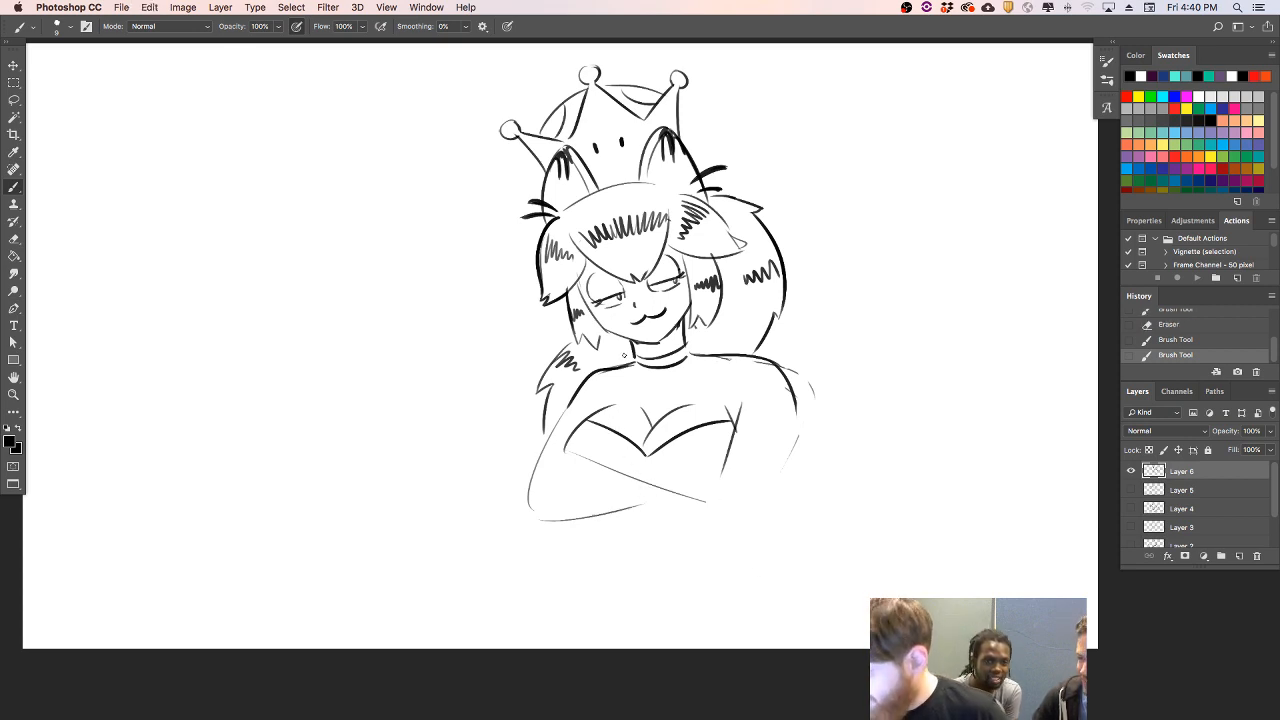
- Add zigzag shading below both sides of the neckline, erase stray right-shoulder guides, and curve a line across the right arm
{"action": "mouse_move", "coordinate": [570, 445]}
{"action": "left_mouse_down"}
{"action": "mouse_move", "coordinate": [582, 432]}
{"action": "mouse_move", "coordinate": [591, 442]}
{"action": "left_mouse_up"}
{"action": "left_click_drag", "start_coordinate": [697, 447], "coordinate": [734, 428]}
{"action": "key", "text": "e"}
{"action": "mouse_move", "coordinate": [783, 362]}
{"action": "left_mouse_down"}
{"action": "mouse_move", "coordinate": [795, 372]}
{"action": "mouse_move", "coordinate": [785, 360]}
{"action": "mouse_move", "coordinate": [779, 372]}
{"action": "left_mouse_up"}
{"action": "left_click_drag", "start_coordinate": [781, 470], "coordinate": [790, 453]}
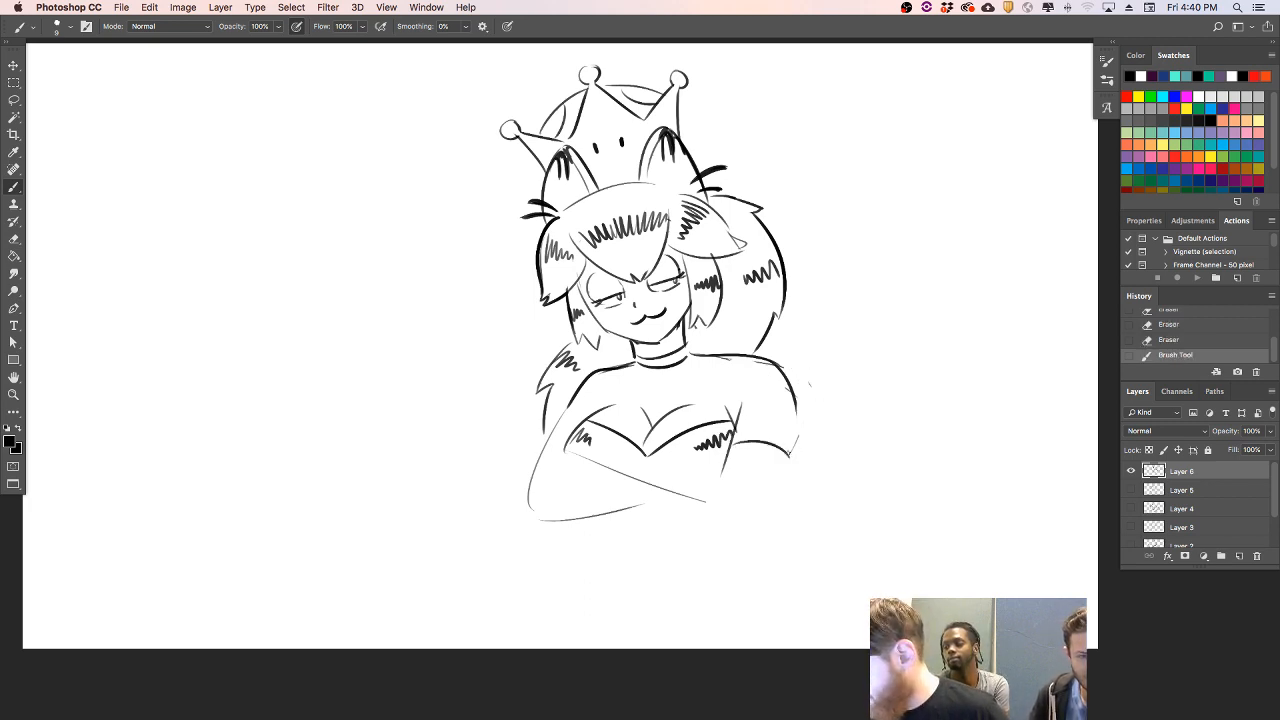
- Draw the folded left arm's darker outline, rounding the elbow and extending the forearm edges across the torso
{"action": "left_click_drag", "start_coordinate": [592, 464], "coordinate": [686, 519]}
{"action": "key", "text": "super+z"}
{"action": "left_click_drag", "start_coordinate": [599, 463], "coordinate": [702, 524]}
{"action": "mouse_move", "coordinate": [530, 470]}
{"action": "left_mouse_down"}
{"action": "mouse_move", "coordinate": [613, 528]}
{"action": "mouse_move", "coordinate": [640, 513]}
{"action": "left_mouse_up"}
{"action": "key", "text": "super+z"}
{"action": "key", "text": "super+z"}
{"action": "mouse_move", "coordinate": [530, 472]}
{"action": "left_mouse_down"}
{"action": "mouse_move", "coordinate": [650, 510]}
{"action": "mouse_move", "coordinate": [540, 536]}
{"action": "mouse_move", "coordinate": [632, 508]}
{"action": "left_mouse_up"}
- Draw a short arc for the tucked hand beneath the bust and erase the guide lines crossing the torso
{"action": "key", "text": "super+z"}
{"action": "mouse_move", "coordinate": [676, 467]}
{"action": "left_mouse_down"}
{"action": "mouse_move", "coordinate": [736, 456]}
{"action": "mouse_move", "coordinate": [749, 477]}
{"action": "left_mouse_up"}
{"action": "key", "text": "super+z"}
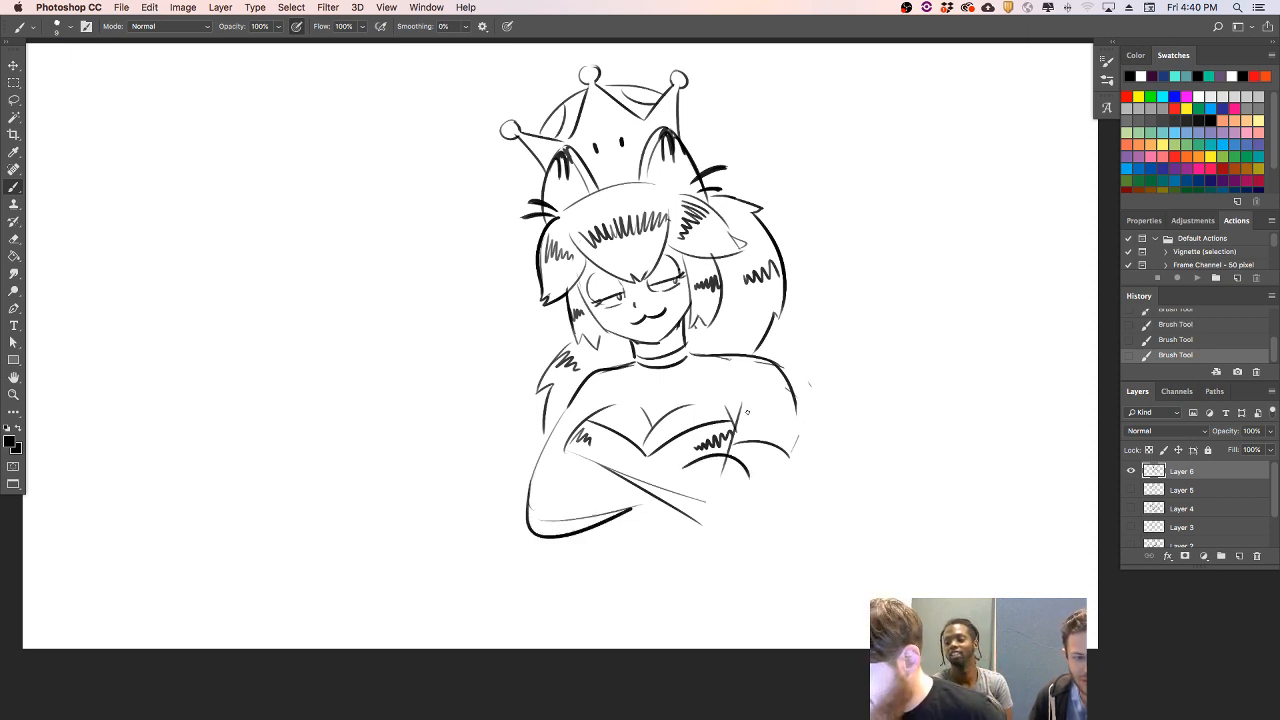
{"action": "mouse_move", "coordinate": [588, 455]}
{"action": "left_mouse_down"}
{"action": "mouse_move", "coordinate": [676, 491]}
{"action": "mouse_move", "coordinate": [724, 456]}
{"action": "left_mouse_up"}
- Darken the outer outlines of the right upper arm and the left arm
{"action": "left_click_drag", "start_coordinate": [750, 356], "coordinate": [806, 391]}
{"action": "key", "text": "super+z"}
{"action": "left_click_drag", "start_coordinate": [754, 357], "coordinate": [800, 433]}
{"action": "mouse_move", "coordinate": [580, 387]}
{"action": "left_mouse_down"}
{"action": "mouse_move", "coordinate": [550, 435]}
{"action": "mouse_move", "coordinate": [597, 371]}
{"action": "mouse_move", "coordinate": [686, 344]}
{"action": "mouse_move", "coordinate": [690, 330]}
{"action": "left_mouse_up"}
{"action": "key", "text": "super+z"}
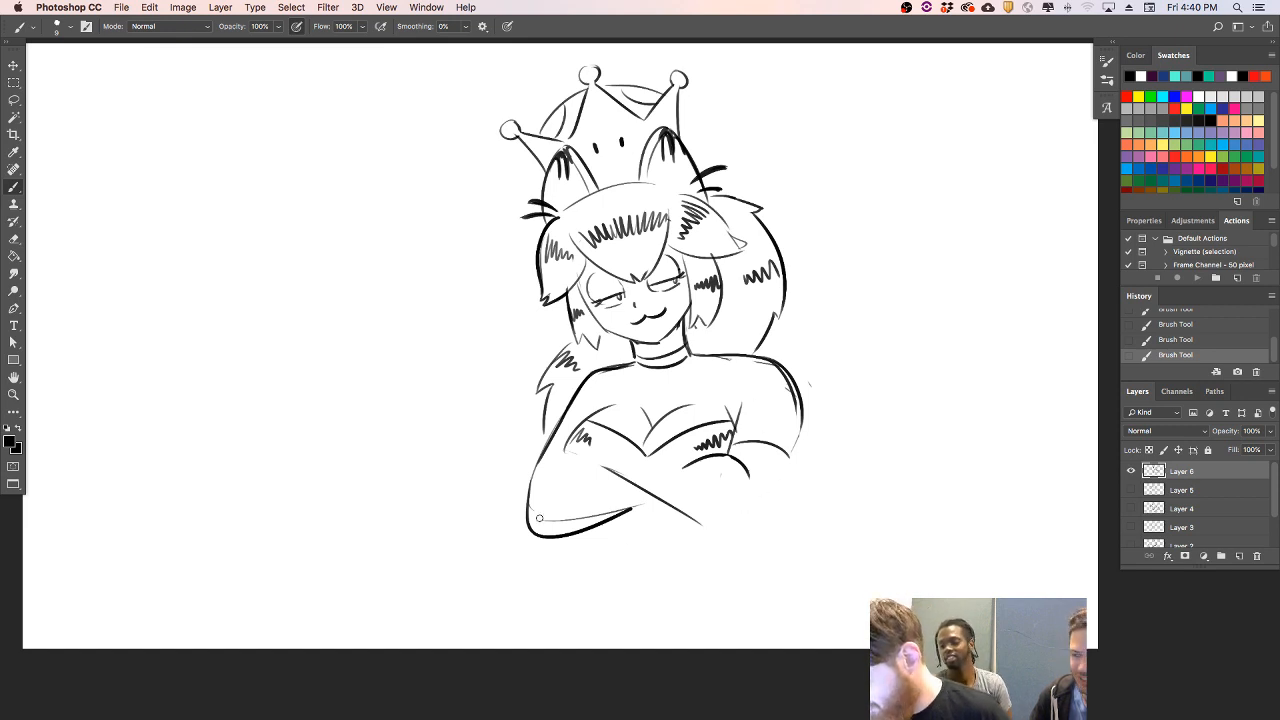
- Erase the guide line inside the left elbow and redraw the upper and lower contours of the crossed forearms
{"action": "left_click_drag", "start_coordinate": [536, 516], "coordinate": [541, 508]}
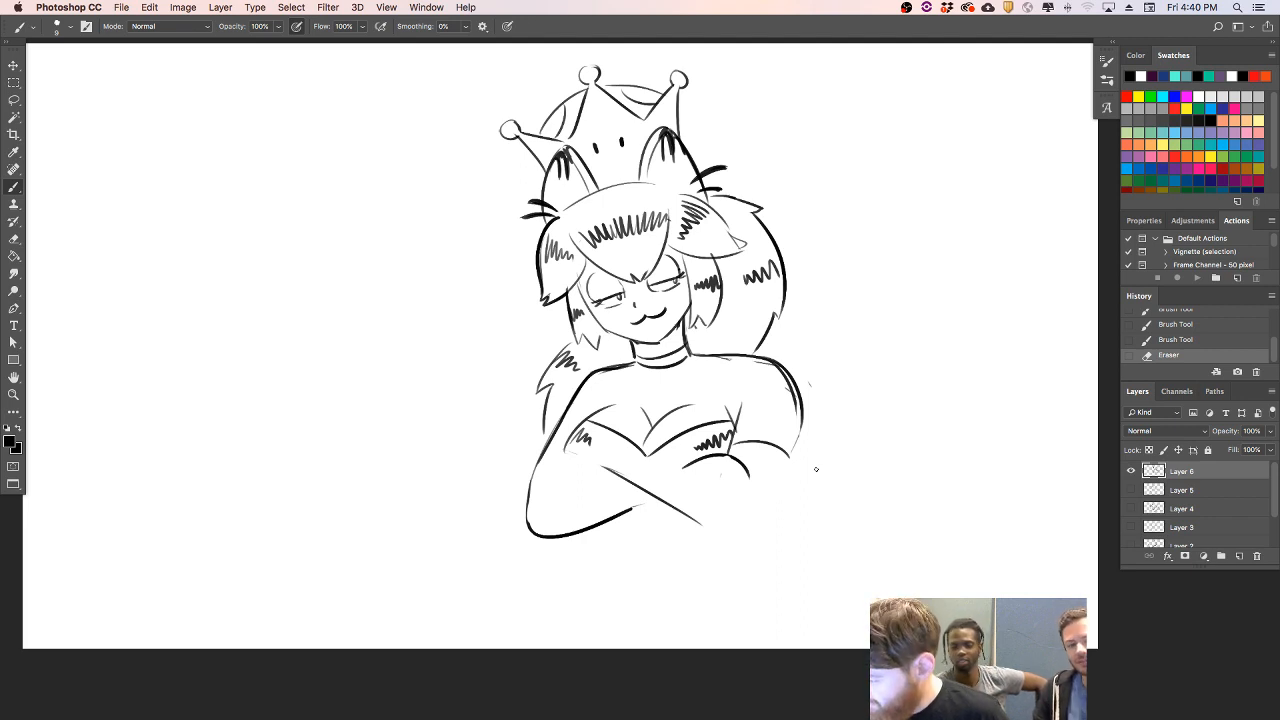
{"action": "left_click_drag", "start_coordinate": [545, 451], "coordinate": [531, 518]}
{"action": "mouse_move", "coordinate": [550, 475]}
{"action": "left_mouse_down"}
{"action": "mouse_move", "coordinate": [635, 465]}
{"action": "mouse_move", "coordinate": [630, 451]}
{"action": "mouse_move", "coordinate": [706, 482]}
{"action": "left_mouse_up"}
{"action": "key", "text": "super+z"}
- Draw the rounded, paw-like hand resting on the folded arm, with a curved cuff and a connecting forearm edge
{"action": "key", "text": "super+z"}
{"action": "left_click_drag", "start_coordinate": [618, 478], "coordinate": [718, 546]}
{"action": "mouse_move", "coordinate": [692, 483]}
{"action": "left_mouse_down"}
{"action": "mouse_move", "coordinate": [726, 508]}
{"action": "mouse_move", "coordinate": [754, 502]}
{"action": "mouse_move", "coordinate": [728, 461]}
{"action": "mouse_move", "coordinate": [750, 460]}
{"action": "mouse_move", "coordinate": [752, 512]}
{"action": "left_mouse_up"}
{"action": "key", "text": "super+z"}
{"action": "key", "text": "super+z"}
{"action": "key", "text": "super+z"}
{"action": "key", "text": "super+z"}
{"action": "left_click_drag", "start_coordinate": [740, 460], "coordinate": [752, 512]}
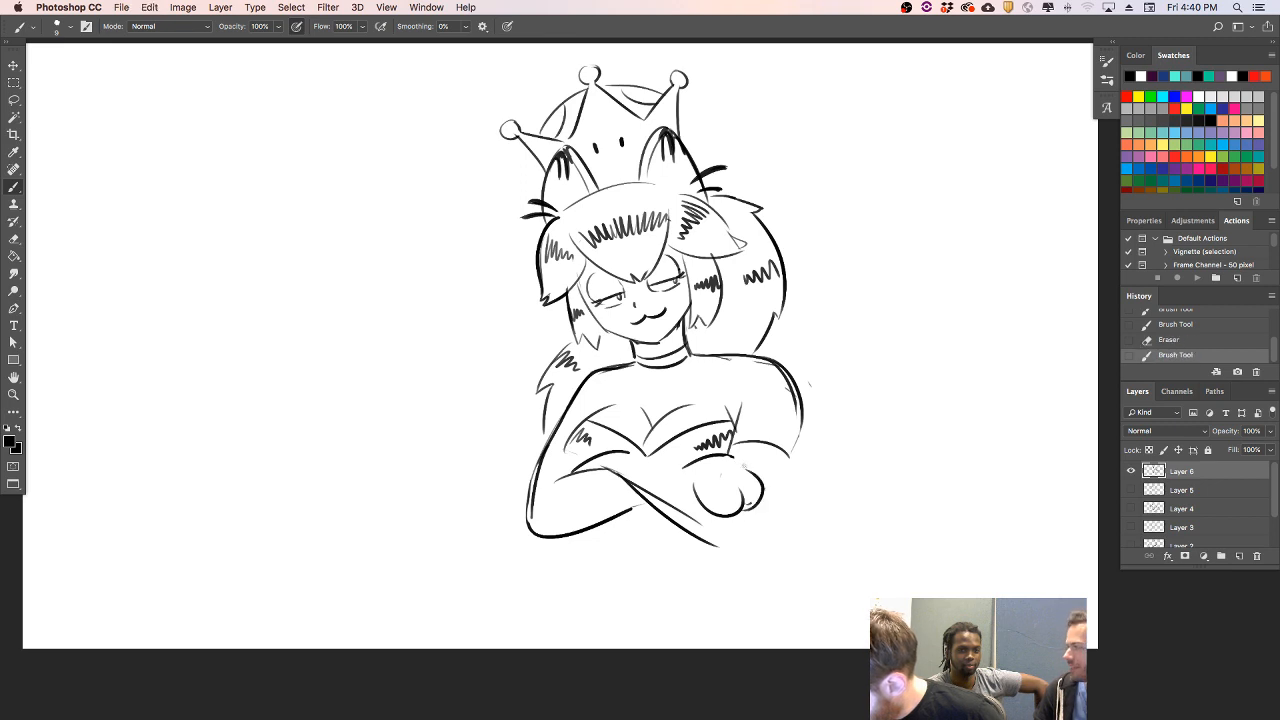
{"action": "key", "text": "super+z"}
{"action": "mouse_move", "coordinate": [752, 460]}
{"action": "left_mouse_down"}
{"action": "mouse_move", "coordinate": [763, 496]}
{"action": "mouse_move", "coordinate": [666, 468]}
{"action": "left_mouse_up"}
{"action": "key", "text": "super+z"}
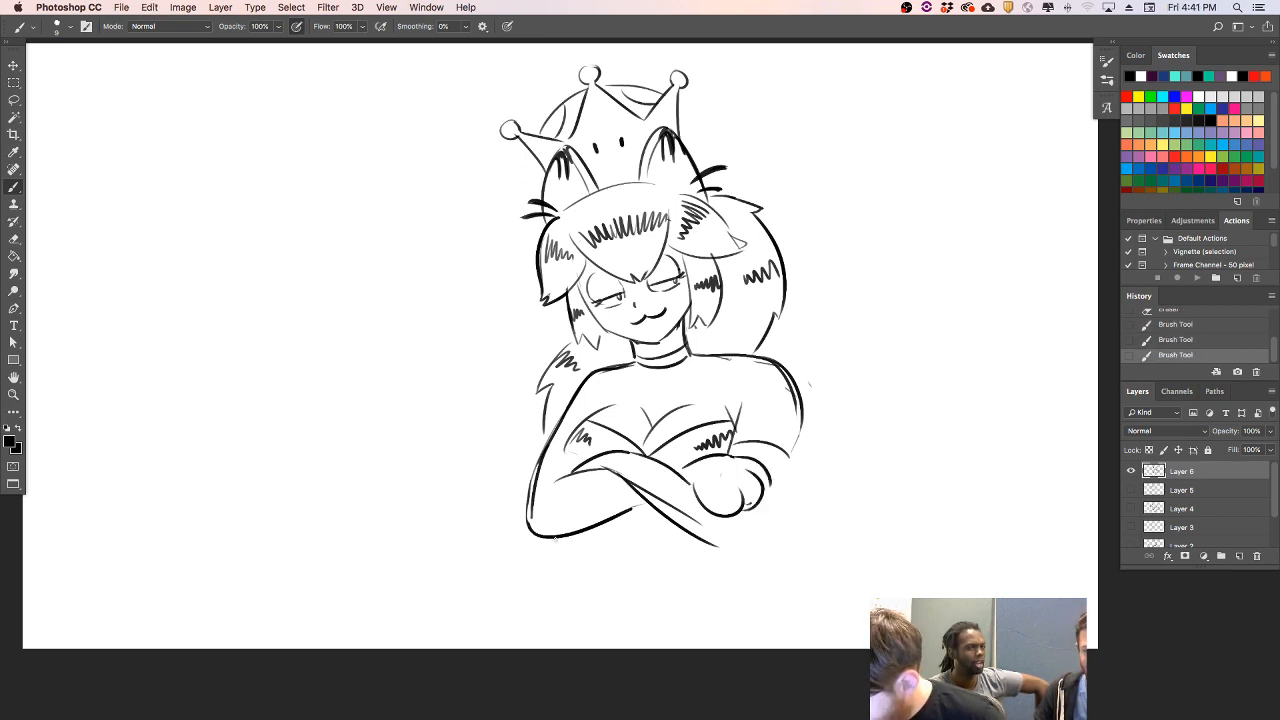
- Clean up the overlap where the forearms cross and redraw the right side of the neck, shoulder and upper arm
{"action": "mouse_move", "coordinate": [616, 466]}
{"action": "left_mouse_down"}
{"action": "mouse_move", "coordinate": [640, 490]}
{"action": "mouse_move", "coordinate": [630, 484]}
{"action": "left_mouse_up"}
{"action": "mouse_move", "coordinate": [787, 390]}
{"action": "left_mouse_down"}
{"action": "mouse_move", "coordinate": [750, 363]}
{"action": "mouse_move", "coordinate": [790, 402]}
{"action": "mouse_move", "coordinate": [796, 374]}
{"action": "mouse_move", "coordinate": [803, 448]}
{"action": "left_mouse_up"}
{"action": "mouse_move", "coordinate": [686, 318]}
{"action": "left_mouse_down"}
{"action": "mouse_move", "coordinate": [700, 354]}
{"action": "mouse_move", "coordinate": [689, 360]}
{"action": "mouse_move", "coordinate": [690, 344]}
{"action": "left_mouse_up"}
{"action": "key", "text": "super+z"}
{"action": "key", "text": "super+z"}
{"action": "left_click_drag", "start_coordinate": [777, 366], "coordinate": [800, 410]}
- Draw the bodice's side edges beside both arms
{"action": "key", "text": "super+z"}
{"action": "mouse_move", "coordinate": [772, 361]}
{"action": "left_mouse_down"}
{"action": "mouse_move", "coordinate": [802, 436]}
{"action": "mouse_move", "coordinate": [791, 455]}
{"action": "mouse_move", "coordinate": [738, 392]}
{"action": "left_mouse_up"}
{"action": "key", "text": "super+z"}
{"action": "left_click_drag", "start_coordinate": [737, 456], "coordinate": [741, 399]}
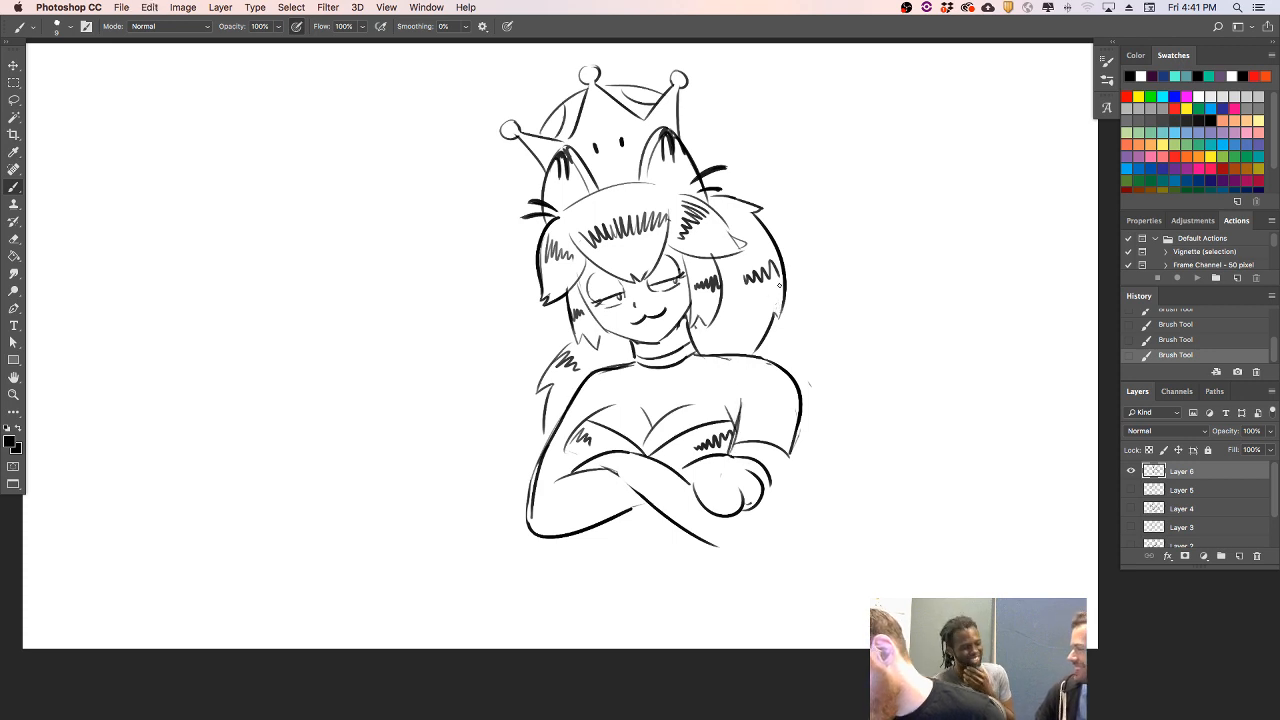
{"action": "mouse_move", "coordinate": [570, 439]}
{"action": "left_mouse_down"}
{"action": "mouse_move", "coordinate": [578, 479]}
{"action": "mouse_move", "coordinate": [565, 477]}
{"action": "left_mouse_up"}
- Draw the left side of the waist, the start of the curved waistline and the flaring left edge of the skirt
{"action": "key", "text": "super+z"}
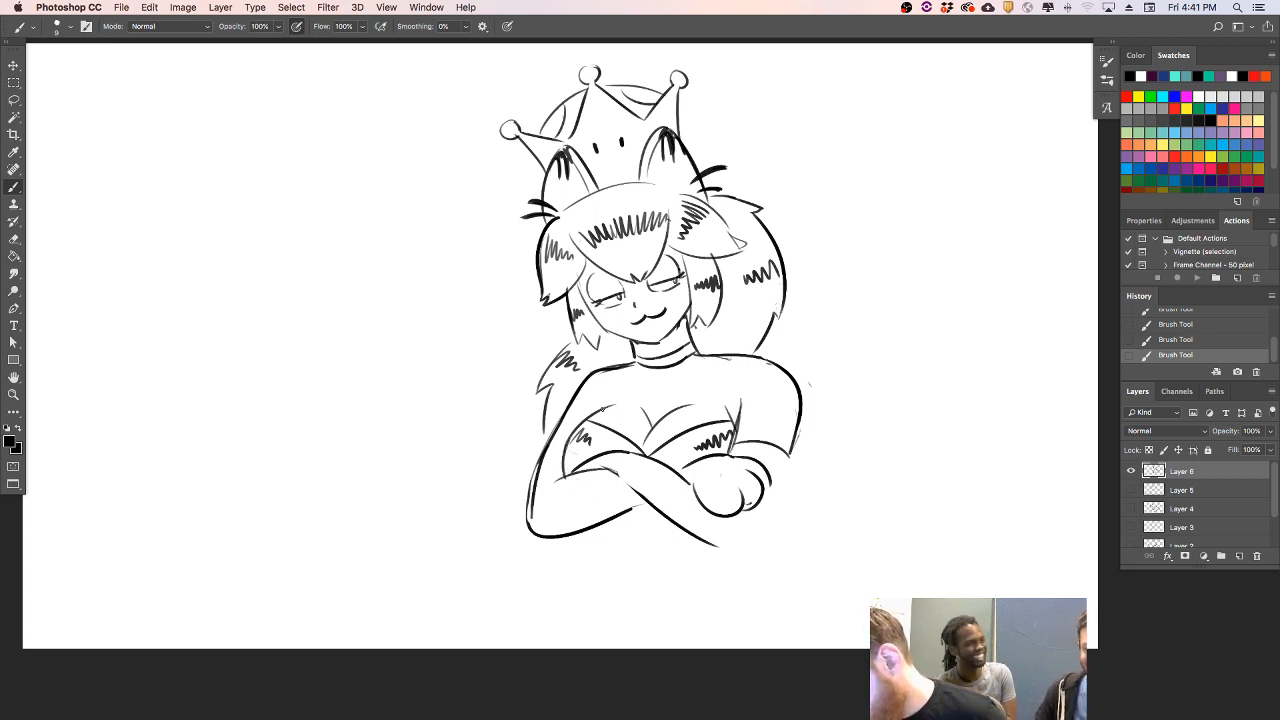
{"action": "mouse_move", "coordinate": [609, 525]}
{"action": "left_mouse_down"}
{"action": "mouse_move", "coordinate": [619, 546]}
{"action": "mouse_move", "coordinate": [605, 574]}
{"action": "left_mouse_up"}
{"action": "key", "text": "super+z"}
{"action": "key", "text": "super+z"}
{"action": "left_click_drag", "start_coordinate": [611, 521], "coordinate": [611, 546]}
{"action": "mouse_move", "coordinate": [706, 571]}
{"action": "left_mouse_down"}
{"action": "mouse_move", "coordinate": [615, 551]}
{"action": "mouse_move", "coordinate": [702, 558]}
{"action": "left_mouse_up"}
{"action": "key", "text": "super+z"}
{"action": "left_click_drag", "start_coordinate": [608, 546], "coordinate": [551, 648]}
{"action": "key", "text": "super+z"}
{"action": "left_click_drag", "start_coordinate": [609, 546], "coordinate": [547, 648]}
- Outline the right lower arm and elbow, and add zigzag stripes along the edges of both forearms
{"action": "left_click_drag", "start_coordinate": [790, 458], "coordinate": [742, 558]}
{"action": "left_click_drag", "start_coordinate": [768, 516], "coordinate": [728, 548]}
{"action": "left_click_drag", "start_coordinate": [668, 518], "coordinate": [674, 492]}
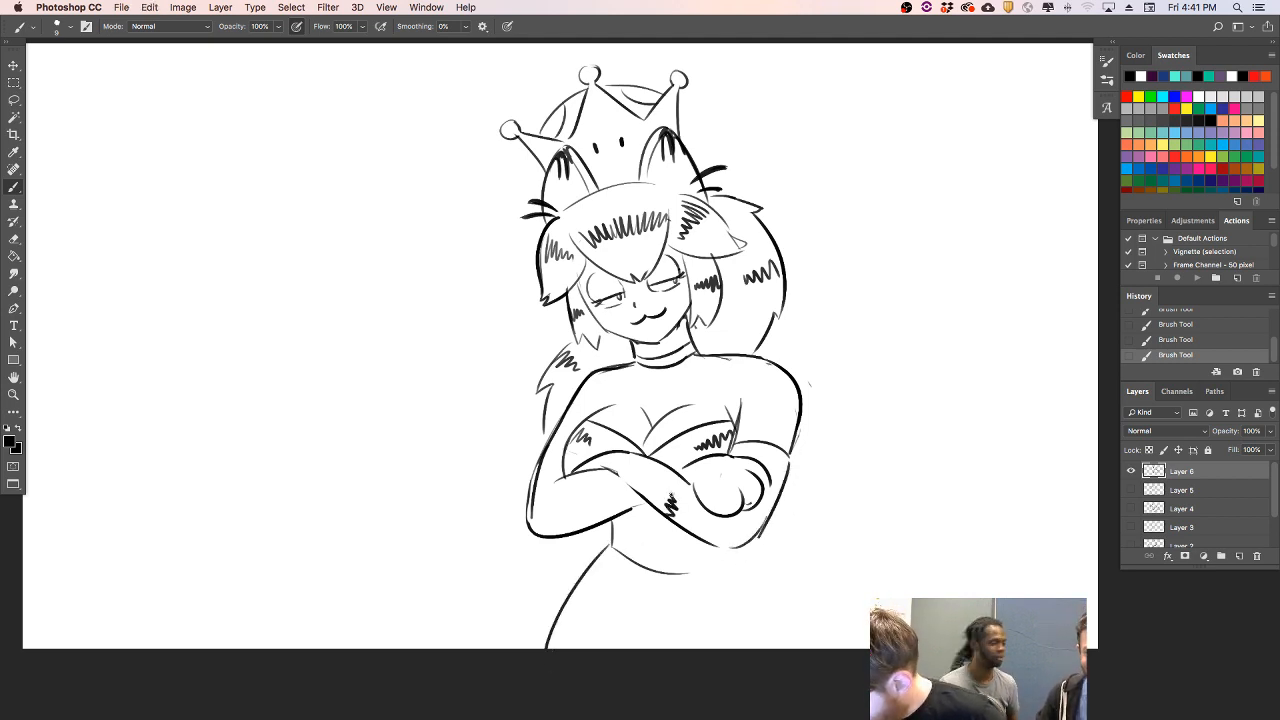
{"action": "left_click_drag", "start_coordinate": [714, 540], "coordinate": [700, 516]}
{"action": "mouse_move", "coordinate": [544, 536]}
{"action": "left_mouse_down"}
{"action": "mouse_move", "coordinate": [568, 528]}
{"action": "mouse_move", "coordinate": [559, 504]}
{"action": "mouse_move", "coordinate": [597, 506]}
{"action": "mouse_move", "coordinate": [596, 494]}
{"action": "left_mouse_up"}
- Draw a short cuff line across the left upper arm and thicken the outer edge of the hand
{"action": "left_click_drag", "start_coordinate": [561, 425], "coordinate": [574, 436]}
{"action": "key", "text": "super+z"}
{"action": "left_click_drag", "start_coordinate": [763, 492], "coordinate": [769, 474]}
- Draw the flaring right edge of the skirt and close the curved waistline beneath the arms
{"action": "left_click_drag", "start_coordinate": [763, 548], "coordinate": [848, 648]}
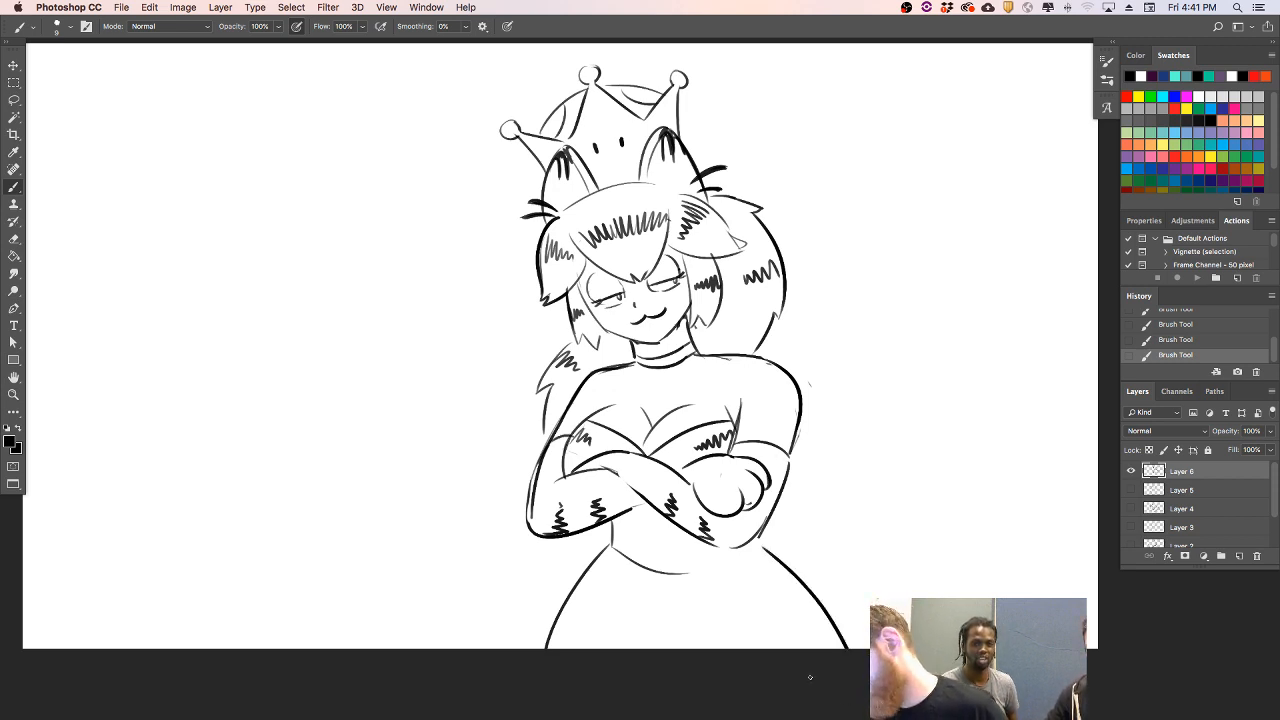
{"action": "left_click_drag", "start_coordinate": [688, 573], "coordinate": [750, 549]}
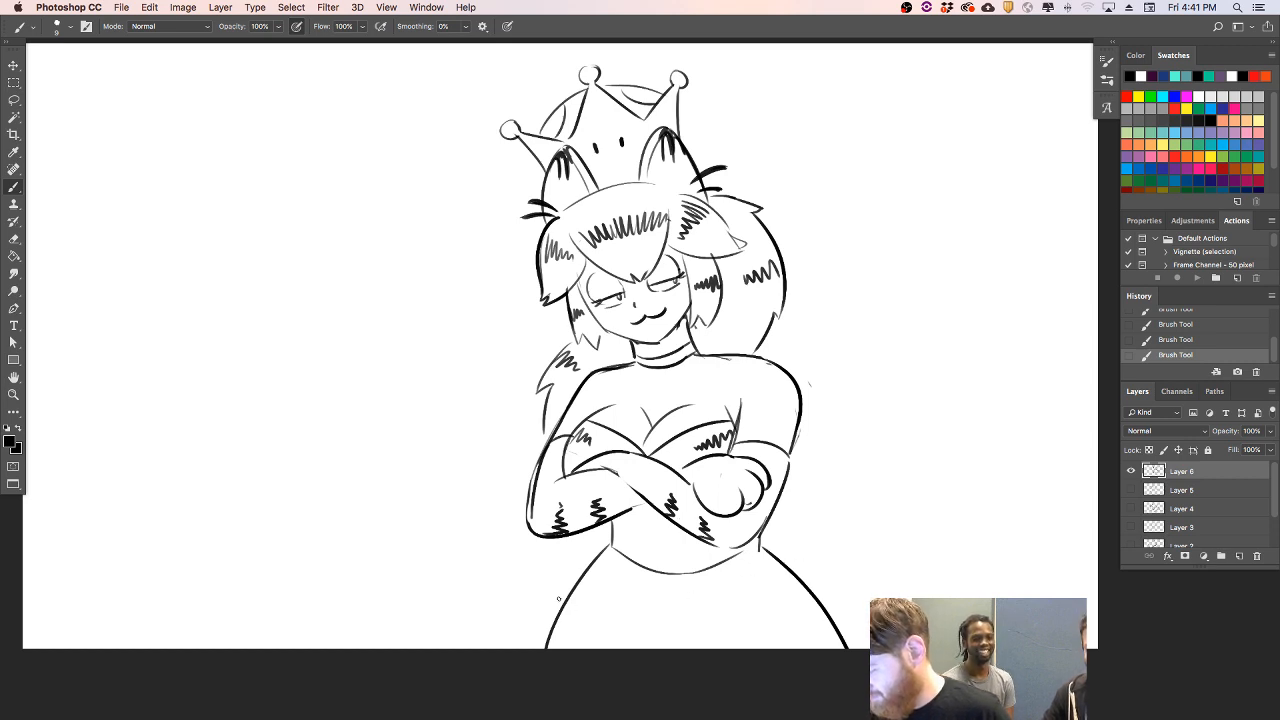
- Draw a long cat tail curling up from behind the skirt's left side, plus a small rounded shape behind the right hip
{"action": "mouse_move", "coordinate": [570, 587]}
{"action": "left_mouse_down"}
{"action": "mouse_move", "coordinate": [358, 459]}
{"action": "mouse_move", "coordinate": [306, 491]}
{"action": "mouse_move", "coordinate": [304, 570]}
{"action": "left_mouse_up"}
{"action": "key", "text": "super+z"}
{"action": "mouse_move", "coordinate": [360, 458]}
{"action": "left_mouse_down"}
{"action": "mouse_move", "coordinate": [305, 563]}
{"action": "mouse_move", "coordinate": [420, 598]}
{"action": "mouse_move", "coordinate": [530, 600]}
{"action": "left_mouse_up"}
{"action": "key", "text": "super+z"}
{"action": "mouse_move", "coordinate": [420, 598]}
{"action": "left_mouse_down"}
{"action": "mouse_move", "coordinate": [520, 596]}
{"action": "mouse_move", "coordinate": [526, 571]}
{"action": "mouse_move", "coordinate": [598, 566]}
{"action": "left_mouse_up"}
{"action": "key", "text": "super+z"}
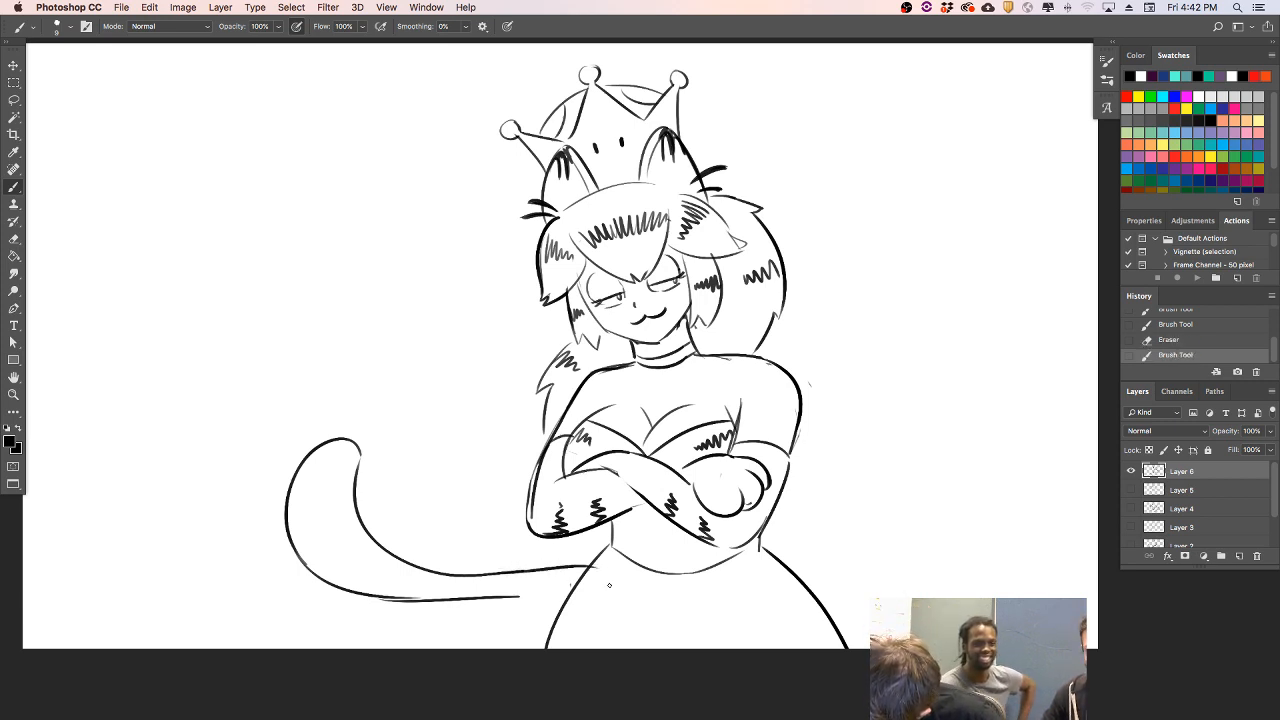
{"action": "left_click_drag", "start_coordinate": [517, 597], "coordinate": [572, 592]}
{"action": "mouse_move", "coordinate": [787, 567]}
{"action": "left_mouse_down"}
{"action": "mouse_move", "coordinate": [813, 578]}
{"action": "mouse_move", "coordinate": [820, 600]}
{"action": "left_mouse_up"}
{"action": "key", "text": "super+z"}
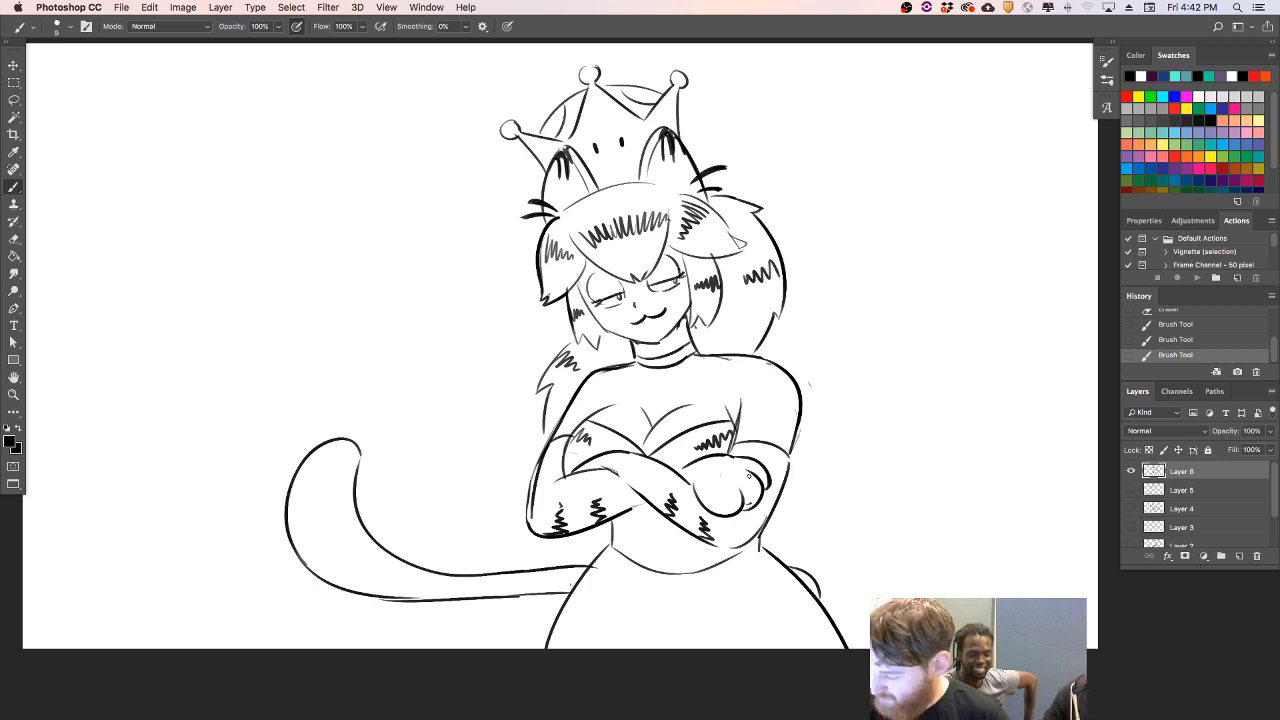
- Erase the lower part of the cat tail and the small rounded shape behind the right hip
{"action": "mouse_move", "coordinate": [582, 569]}
{"action": "left_mouse_down"}
{"action": "mouse_move", "coordinate": [570, 584]}
{"action": "mouse_move", "coordinate": [592, 576]}
{"action": "left_mouse_up"}
{"action": "left_click_drag", "start_coordinate": [796, 549], "coordinate": [823, 598]}
{"action": "mouse_move", "coordinate": [574, 562]}
{"action": "left_mouse_down"}
{"action": "mouse_move", "coordinate": [517, 597]}
{"action": "mouse_move", "coordinate": [531, 563]}
{"action": "mouse_move", "coordinate": [443, 597]}
{"action": "mouse_move", "coordinate": [314, 574]}
{"action": "mouse_move", "coordinate": [290, 545]}
{"action": "left_mouse_up"}
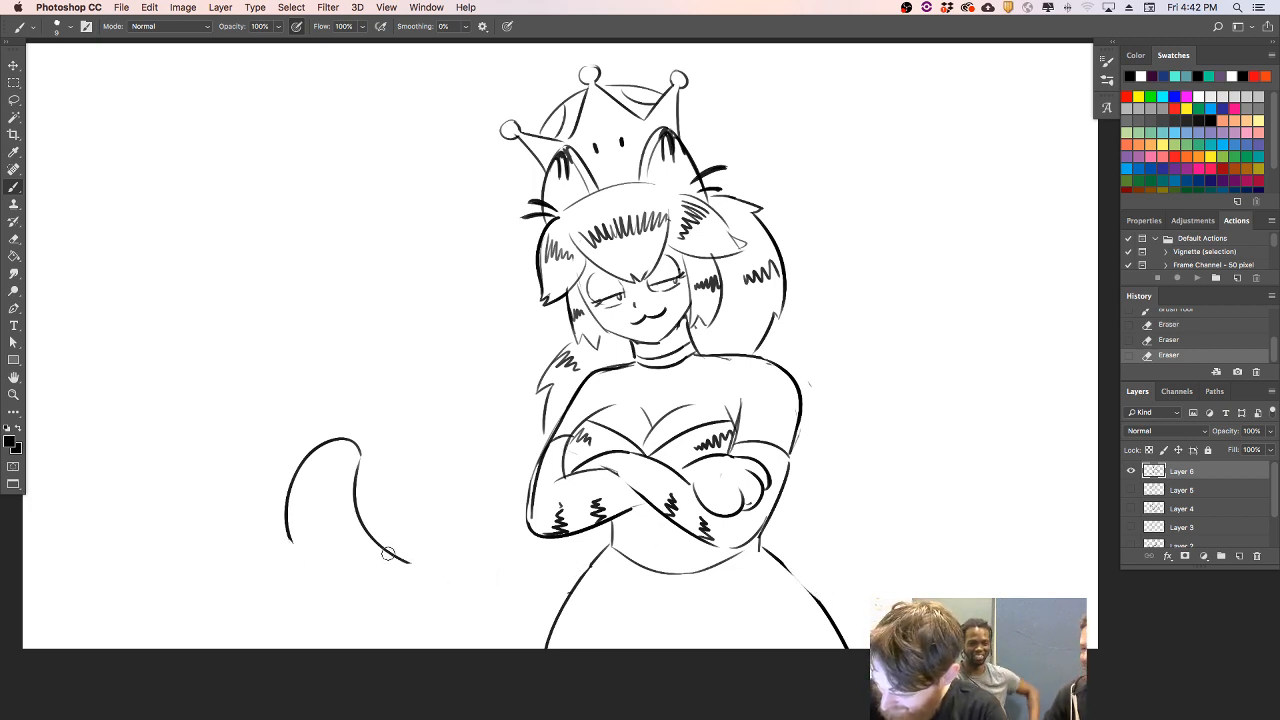
- Redraw the lower tail as a deeper curve dipping to the canvas's bottom edge before meeting the skirt, and redraw the rounded shape behind the right hip
{"action": "mouse_move", "coordinate": [387, 553]}
{"action": "left_mouse_down"}
{"action": "mouse_move", "coordinate": [360, 519]}
{"action": "mouse_move", "coordinate": [389, 580]}
{"action": "mouse_move", "coordinate": [527, 594]}
{"action": "mouse_move", "coordinate": [580, 565]}
{"action": "left_mouse_up"}
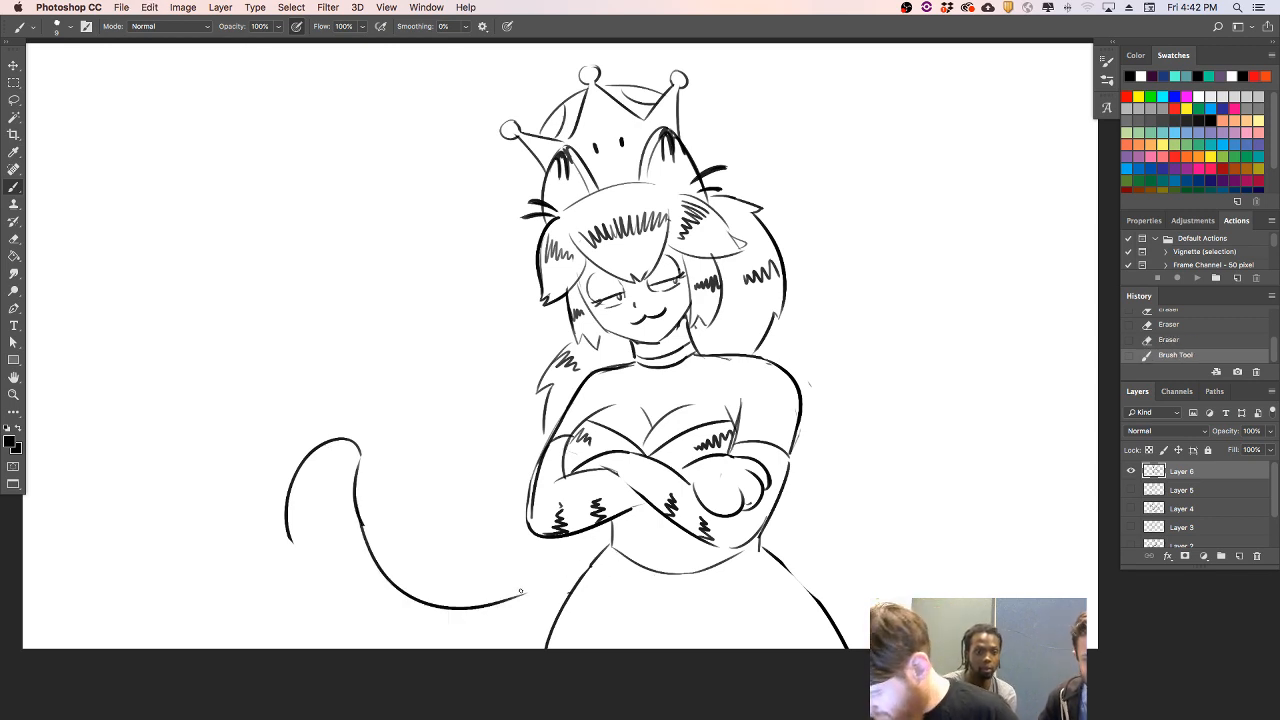
{"action": "mouse_move", "coordinate": [289, 538]}
{"action": "left_mouse_down"}
{"action": "mouse_move", "coordinate": [384, 636]}
{"action": "mouse_move", "coordinate": [502, 641]}
{"action": "left_mouse_up"}
{"action": "key", "text": "super+z"}
{"action": "left_click_drag", "start_coordinate": [368, 631], "coordinate": [480, 643]}
{"action": "key", "text": "super+z"}
{"action": "left_click_drag", "start_coordinate": [370, 632], "coordinate": [486, 642]}
{"action": "key", "text": "super+z"}
{"action": "left_click_drag", "start_coordinate": [360, 628], "coordinate": [505, 640]}
{"action": "key", "text": "super+z"}
{"action": "left_click_drag", "start_coordinate": [369, 628], "coordinate": [510, 642]}
{"action": "key", "text": "super+z"}
{"action": "mouse_move", "coordinate": [366, 632]}
{"action": "left_mouse_down"}
{"action": "mouse_move", "coordinate": [425, 658]}
{"action": "mouse_move", "coordinate": [492, 645]}
{"action": "mouse_move", "coordinate": [575, 602]}
{"action": "left_mouse_up"}
{"action": "key", "text": "super+z"}
{"action": "key", "text": "super+z"}
{"action": "left_click_drag", "start_coordinate": [486, 644], "coordinate": [562, 614]}
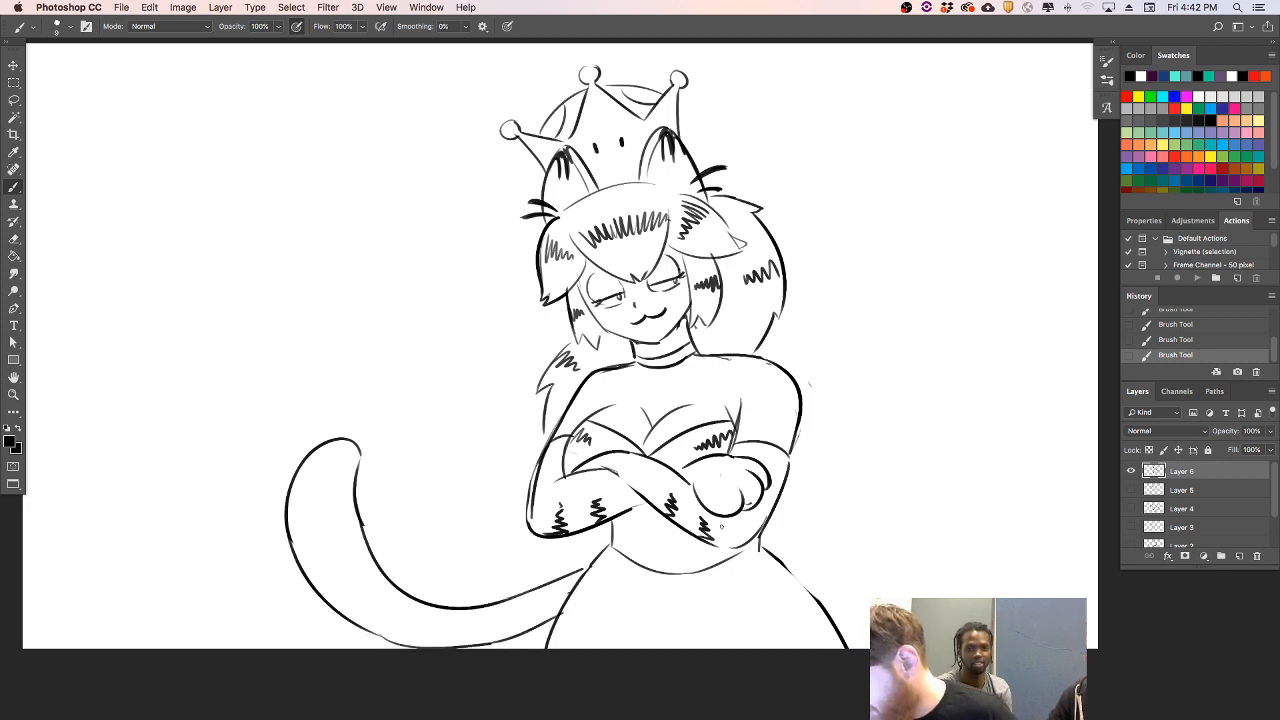
{"action": "left_click_drag", "start_coordinate": [770, 545], "coordinate": [808, 580]}
{"action": "key", "text": "super+z"}
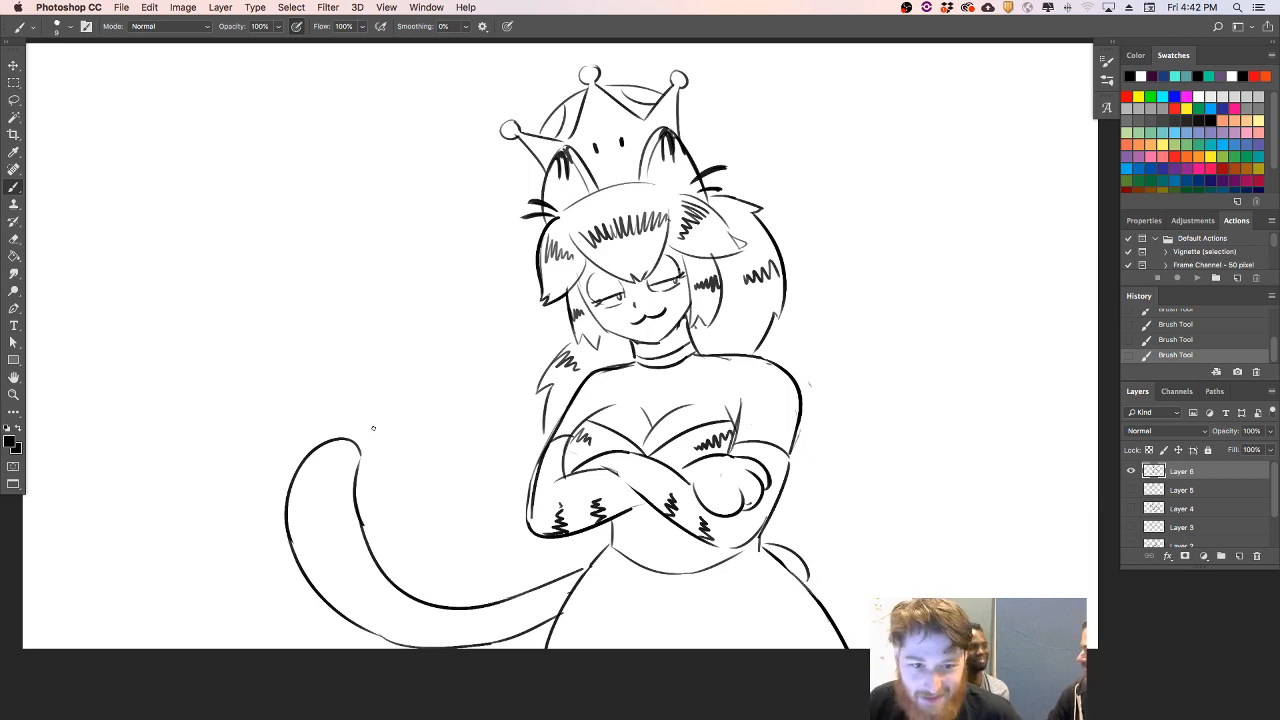
- Fill the tail tip with dense zigzag strokes and add five zigzag stripes along the tail's outer and lower edge
{"action": "mouse_move", "coordinate": [313, 463]}
{"action": "left_mouse_down"}
{"action": "mouse_move", "coordinate": [340, 450]}
{"action": "mouse_move", "coordinate": [357, 466]}
{"action": "left_mouse_up"}
{"action": "mouse_move", "coordinate": [298, 550]}
{"action": "left_mouse_down"}
{"action": "mouse_move", "coordinate": [338, 524]}
{"action": "mouse_move", "coordinate": [305, 541]}
{"action": "mouse_move", "coordinate": [325, 535]}
{"action": "left_mouse_up"}
{"action": "key", "text": "super+z"}
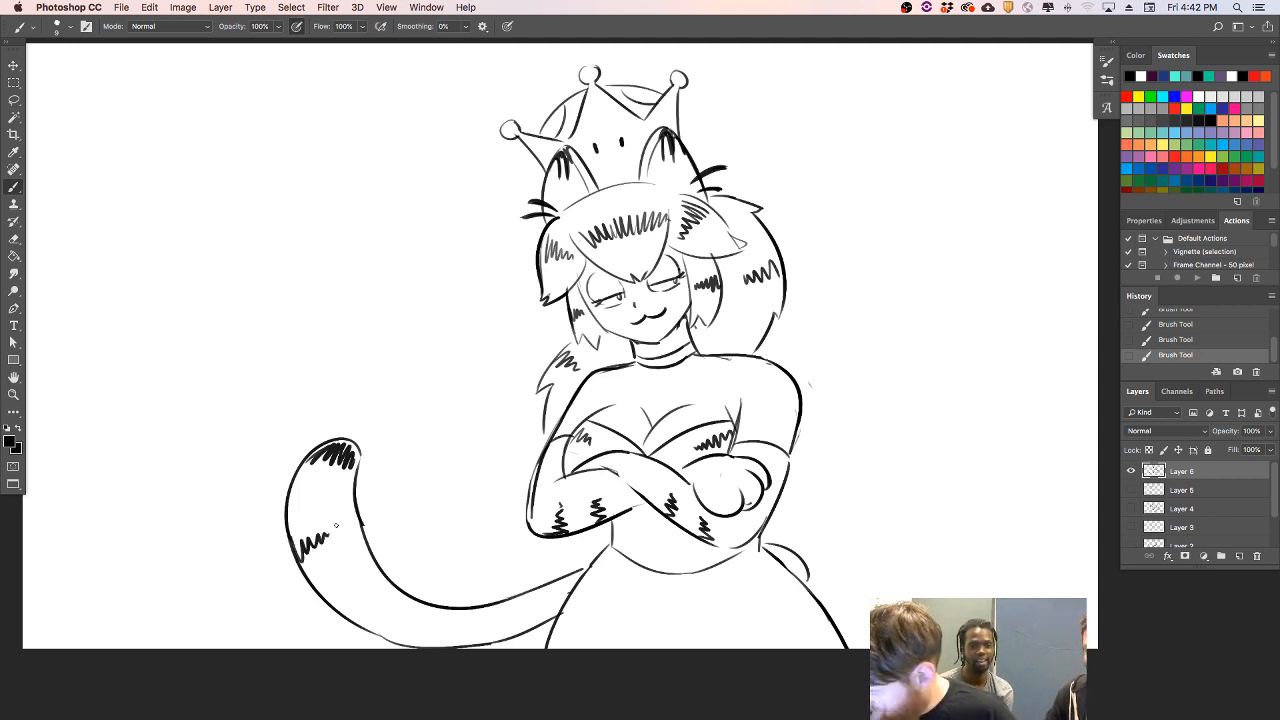
{"action": "left_click_drag", "start_coordinate": [343, 614], "coordinate": [370, 592]}
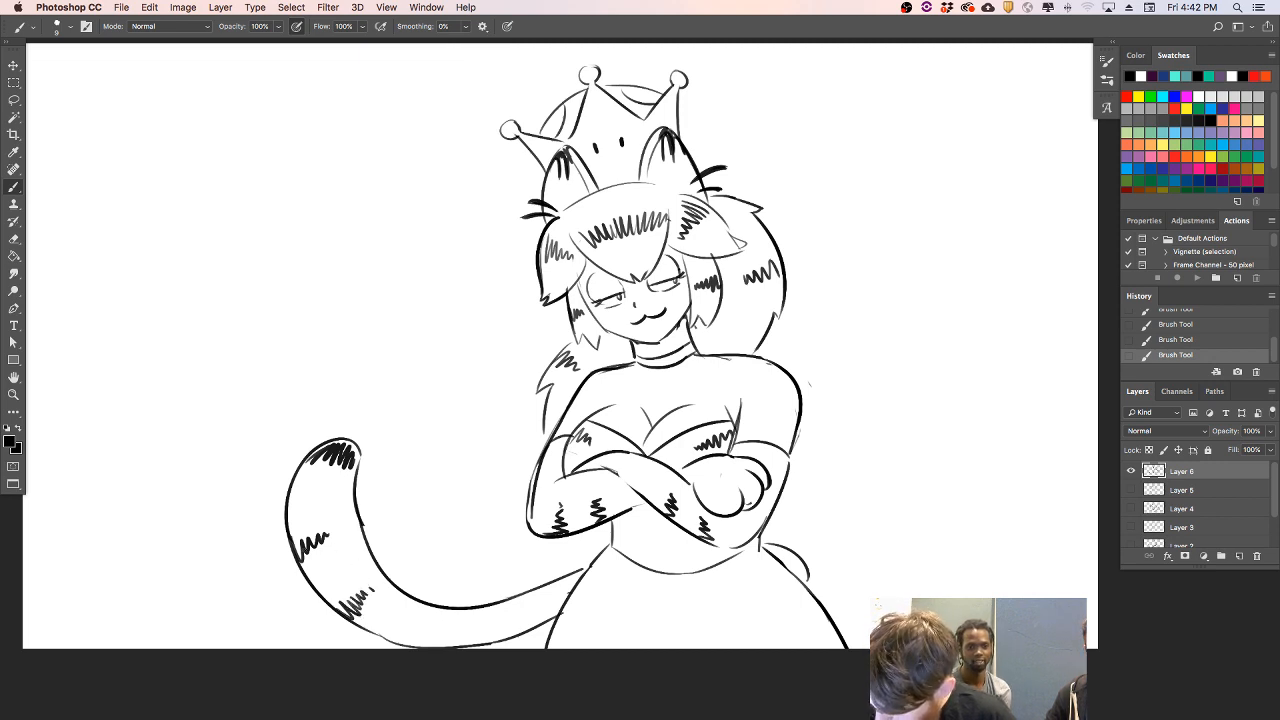
{"action": "mouse_move", "coordinate": [404, 639]}
{"action": "left_mouse_down"}
{"action": "mouse_move", "coordinate": [414, 614]}
{"action": "mouse_move", "coordinate": [474, 630]}
{"action": "mouse_move", "coordinate": [521, 608]}
{"action": "left_mouse_up"}
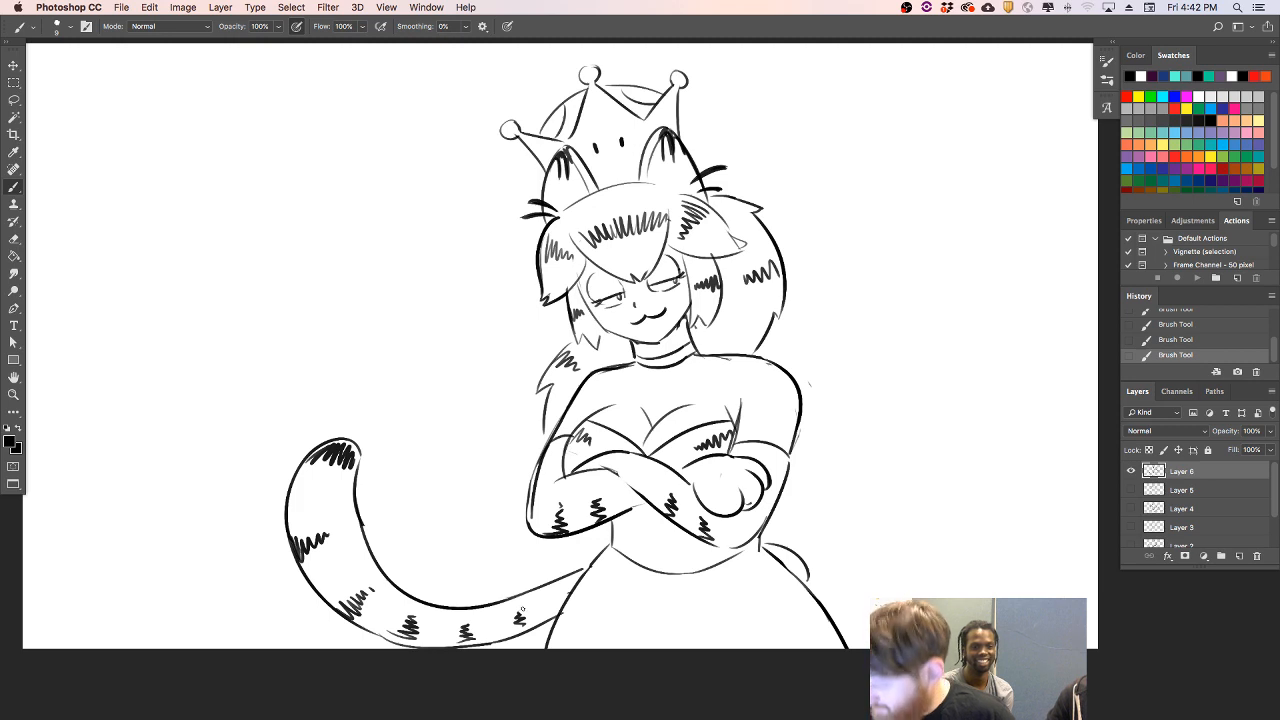
- Add two zigzag stripes along each side edge of the skirt
{"action": "mouse_move", "coordinate": [795, 573]}
{"action": "left_mouse_down"}
{"action": "mouse_move", "coordinate": [760, 602]}
{"action": "mouse_move", "coordinate": [820, 636]}
{"action": "mouse_move", "coordinate": [789, 634]}
{"action": "left_mouse_up"}
{"action": "left_click_drag", "start_coordinate": [580, 578], "coordinate": [620, 596]}
{"action": "left_click_drag", "start_coordinate": [562, 640], "coordinate": [597, 636]}
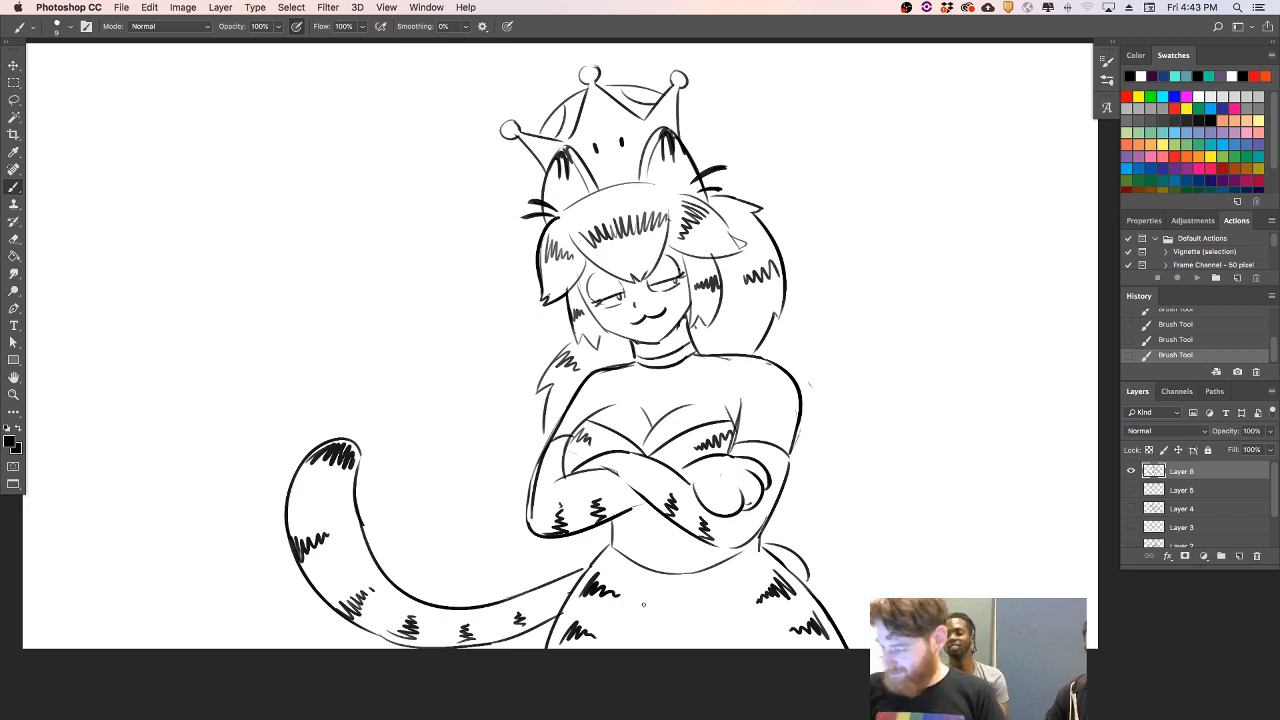
- Clean up the lines around the jaw with the Eraser and thicken the pointed hair lock beside the left cheek
{"action": "mouse_move", "coordinate": [610, 331]}
{"action": "left_mouse_down"}
{"action": "mouse_move", "coordinate": [654, 343]}
{"action": "mouse_move", "coordinate": [684, 319]}
{"action": "mouse_move", "coordinate": [670, 339]}
{"action": "left_mouse_up"}
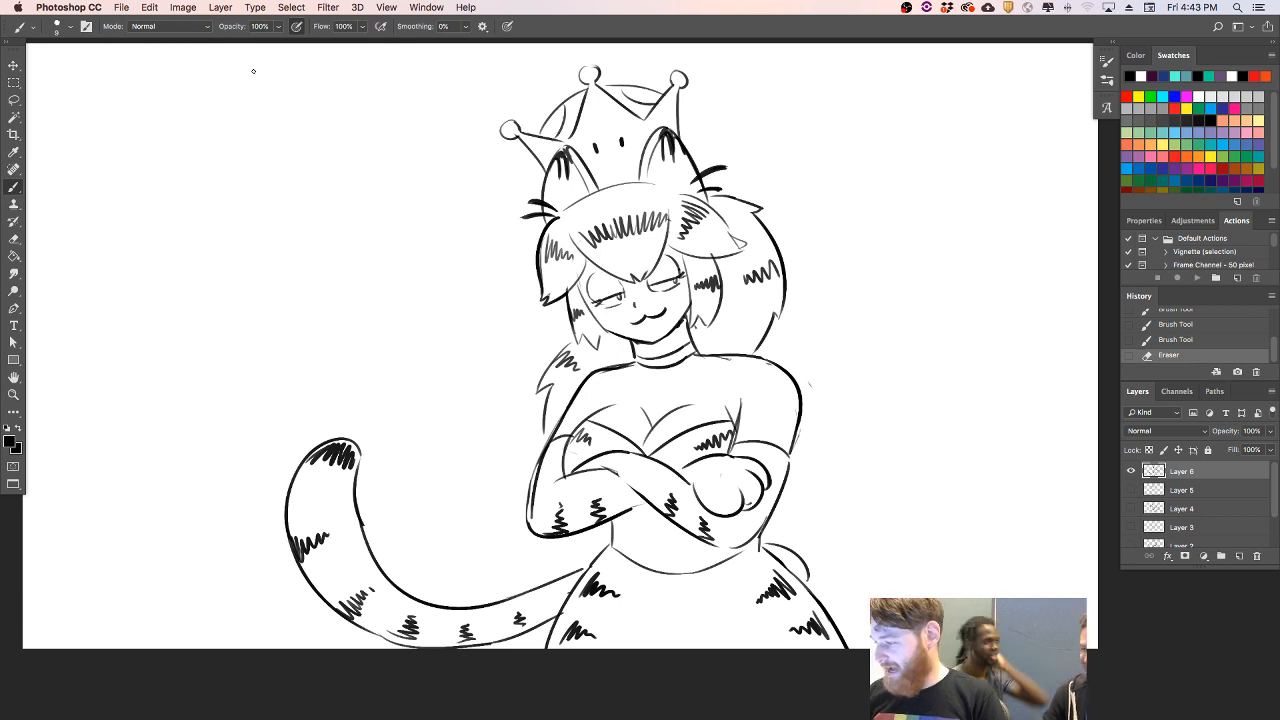
{"action": "mouse_move", "coordinate": [571, 315]}
{"action": "left_mouse_down"}
{"action": "mouse_move", "coordinate": [579, 347]}
{"action": "mouse_move", "coordinate": [583, 335]}
{"action": "mouse_move", "coordinate": [591, 346]}
{"action": "left_mouse_up"}
{"action": "mouse_move", "coordinate": [585, 340]}
{"action": "left_mouse_down"}
{"action": "mouse_move", "coordinate": [601, 351]}
{"action": "mouse_move", "coordinate": [603, 331]}
{"action": "left_mouse_up"}
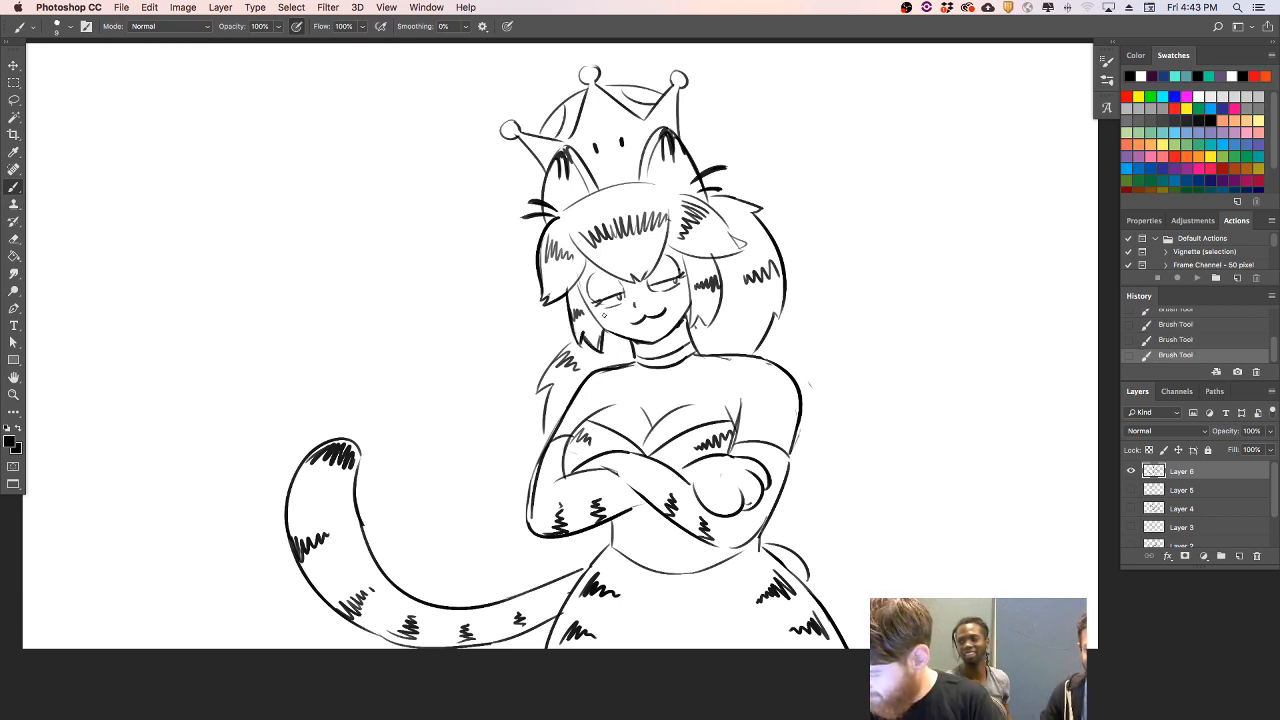
- Hide Layer 6 and add a new empty layer above it for the next drawing
{"action": "left_click", "coordinate": [1132, 472]}
{"action": "left_click", "coordinate": [1239, 556]}
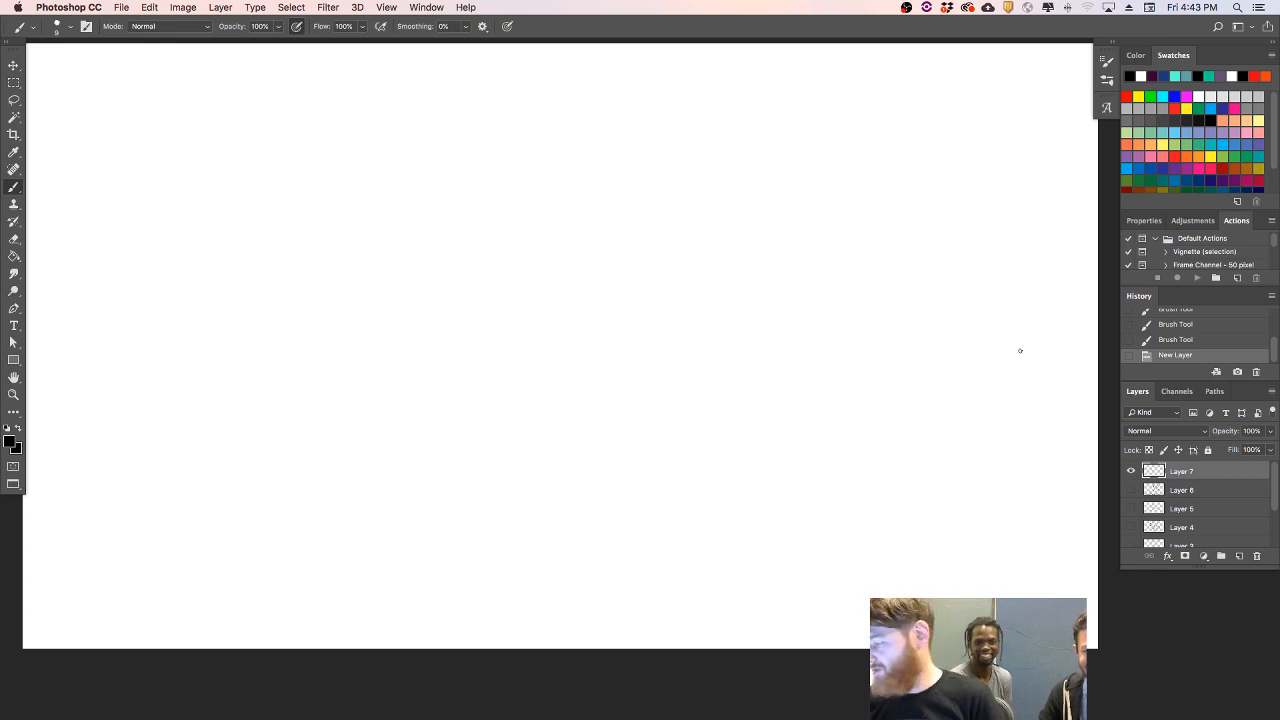
{"action": "left_click_drag", "start_coordinate": [889, 330], "coordinate": [883, 326]}
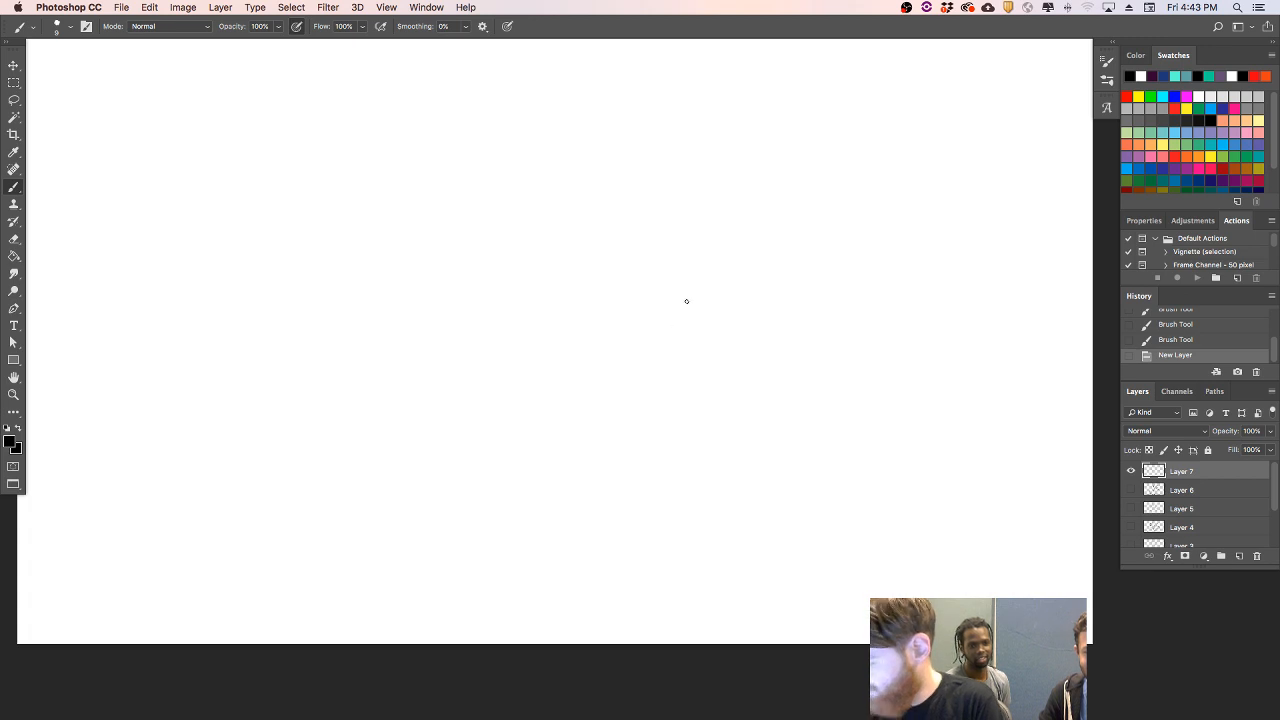
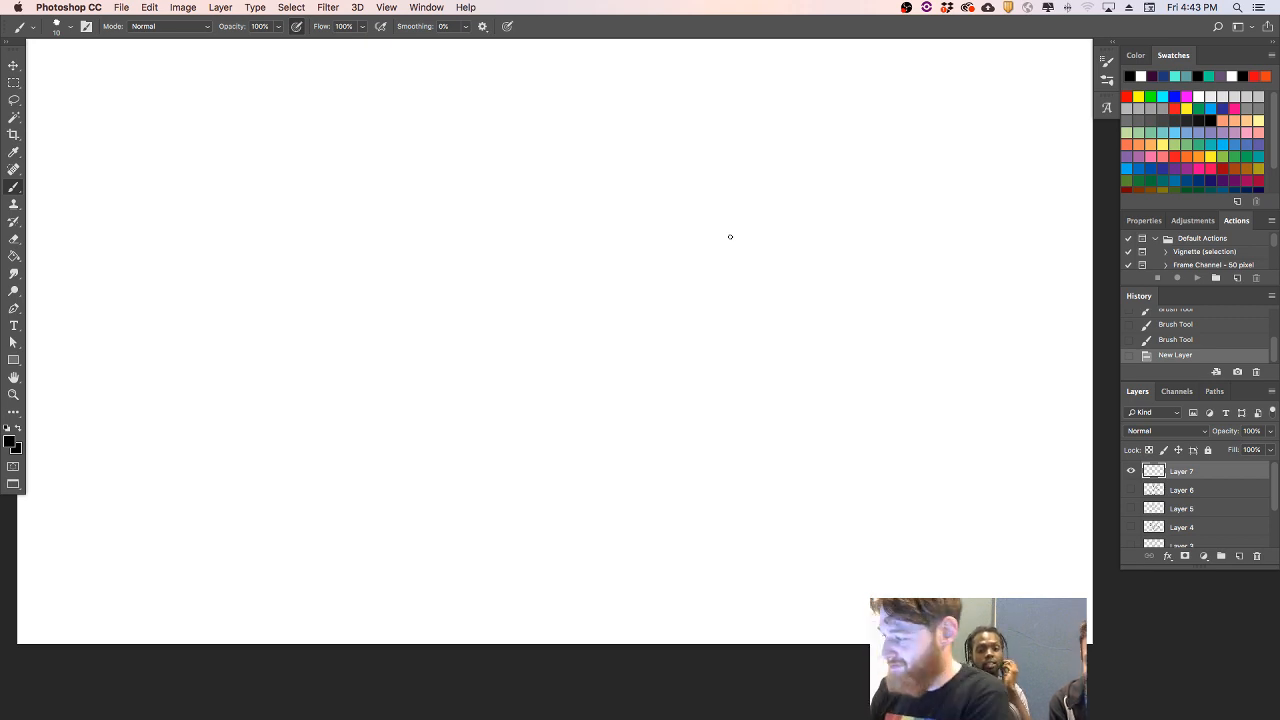
{"action": "mouse_move", "coordinate": [533, 224]}
{"action": "left_mouse_down"}
{"action": "mouse_move", "coordinate": [797, 194]}
{"action": "mouse_move", "coordinate": [852, 298]}
{"action": "left_mouse_up"}
{"action": "key", "text": "super+z"}
{"action": "left_click_drag", "start_coordinate": [800, 204], "coordinate": [864, 328]}
{"action": "left_click_drag", "start_coordinate": [530, 233], "coordinate": [556, 295]}
{"action": "left_click_drag", "start_coordinate": [550, 229], "coordinate": [792, 317]}
{"action": "key", "text": "super+z"}
{"action": "left_click_drag", "start_coordinate": [548, 228], "coordinate": [822, 330]}
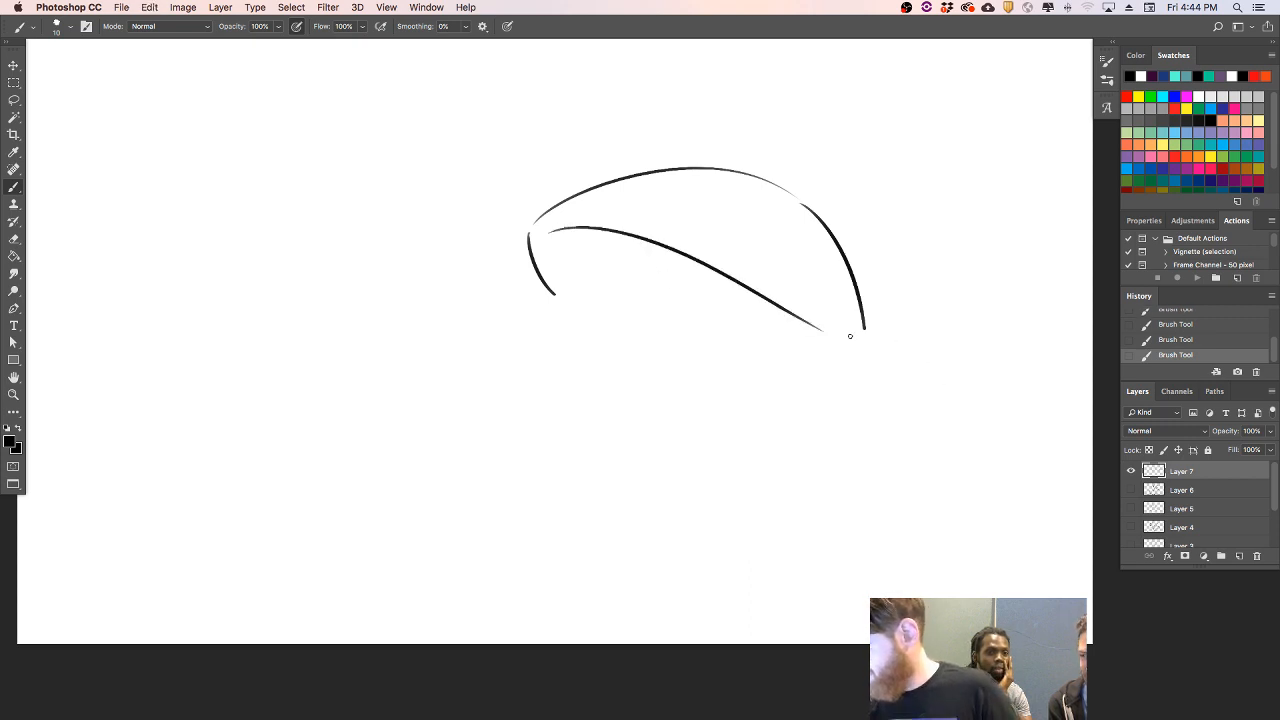
{"action": "mouse_move", "coordinate": [822, 374]}
{"action": "left_mouse_down"}
{"action": "mouse_move", "coordinate": [868, 356]}
{"action": "mouse_move", "coordinate": [862, 305]}
{"action": "left_mouse_up"}
{"action": "key", "text": "super+z"}
{"action": "key", "text": "super+z"}
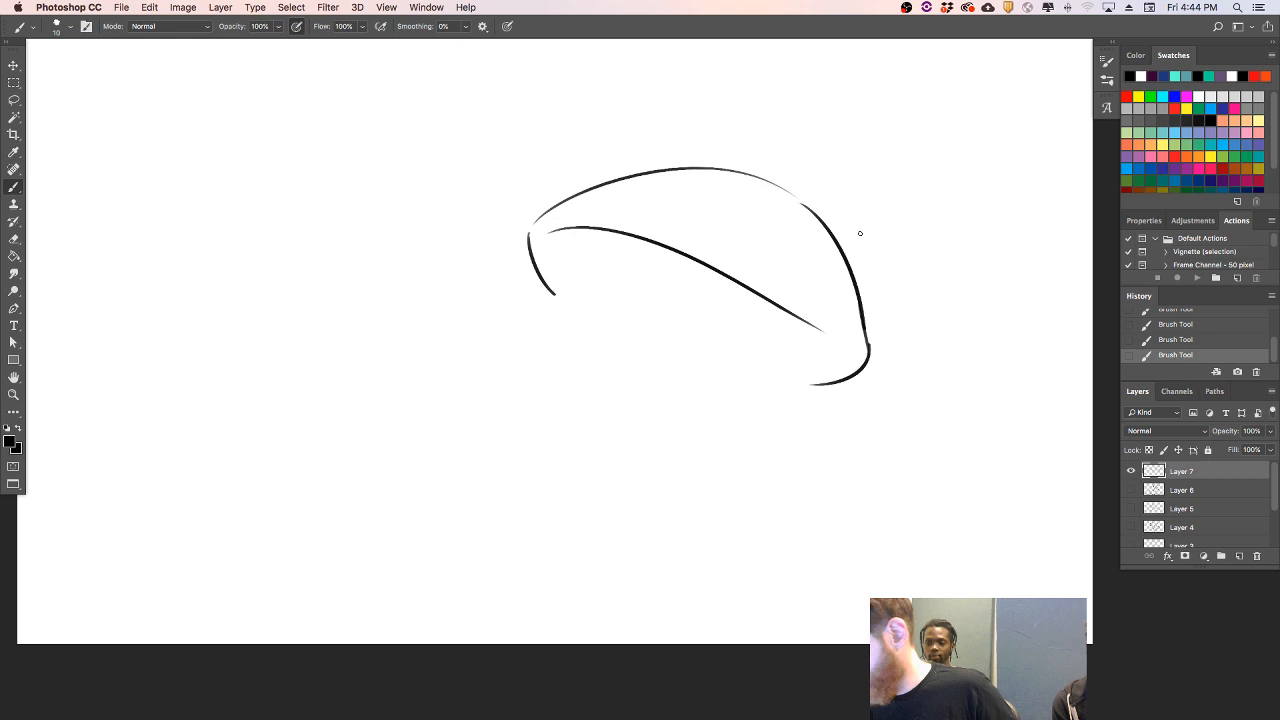
{"action": "left_click_drag", "start_coordinate": [618, 341], "coordinate": [611, 432]}
{"action": "key", "text": "super+z"}
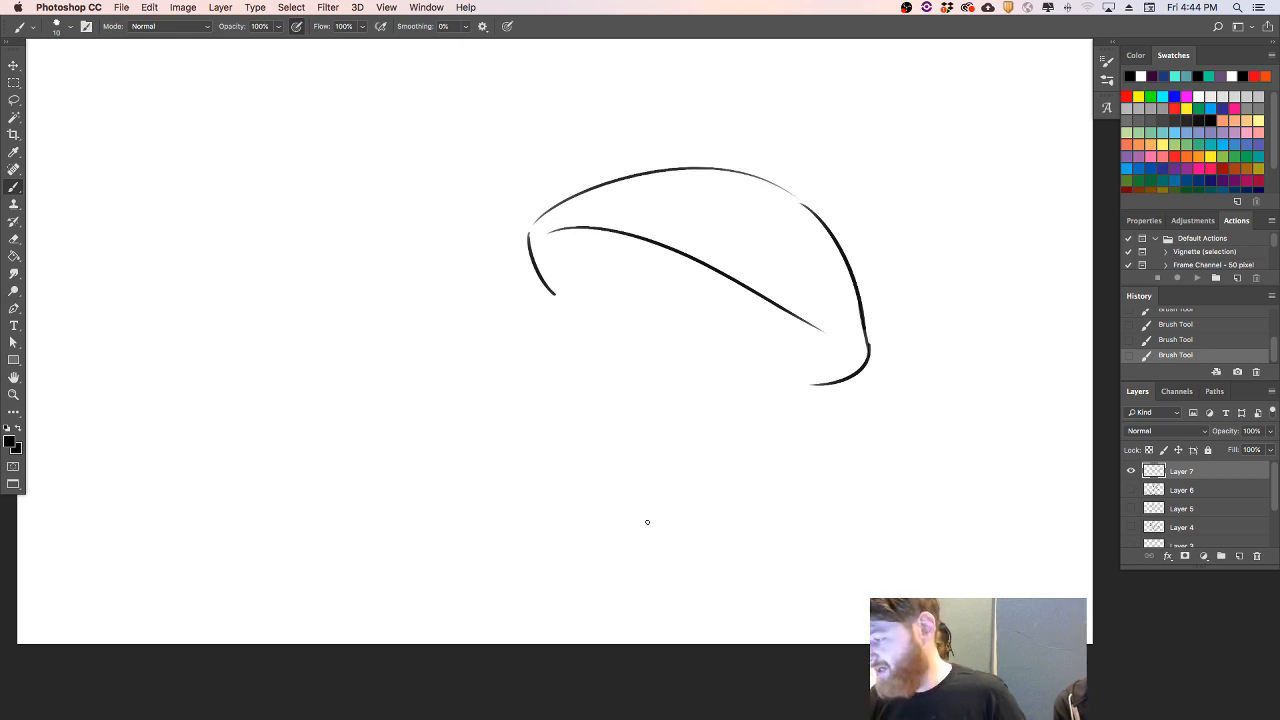
{"action": "left_click_drag", "start_coordinate": [620, 341], "coordinate": [642, 449]}
{"action": "key", "text": "super+z"}
{"action": "left_click_drag", "start_coordinate": [642, 372], "coordinate": [660, 472]}
{"action": "left_click_drag", "start_coordinate": [781, 373], "coordinate": [826, 526]}
{"action": "key", "text": "super+z"}
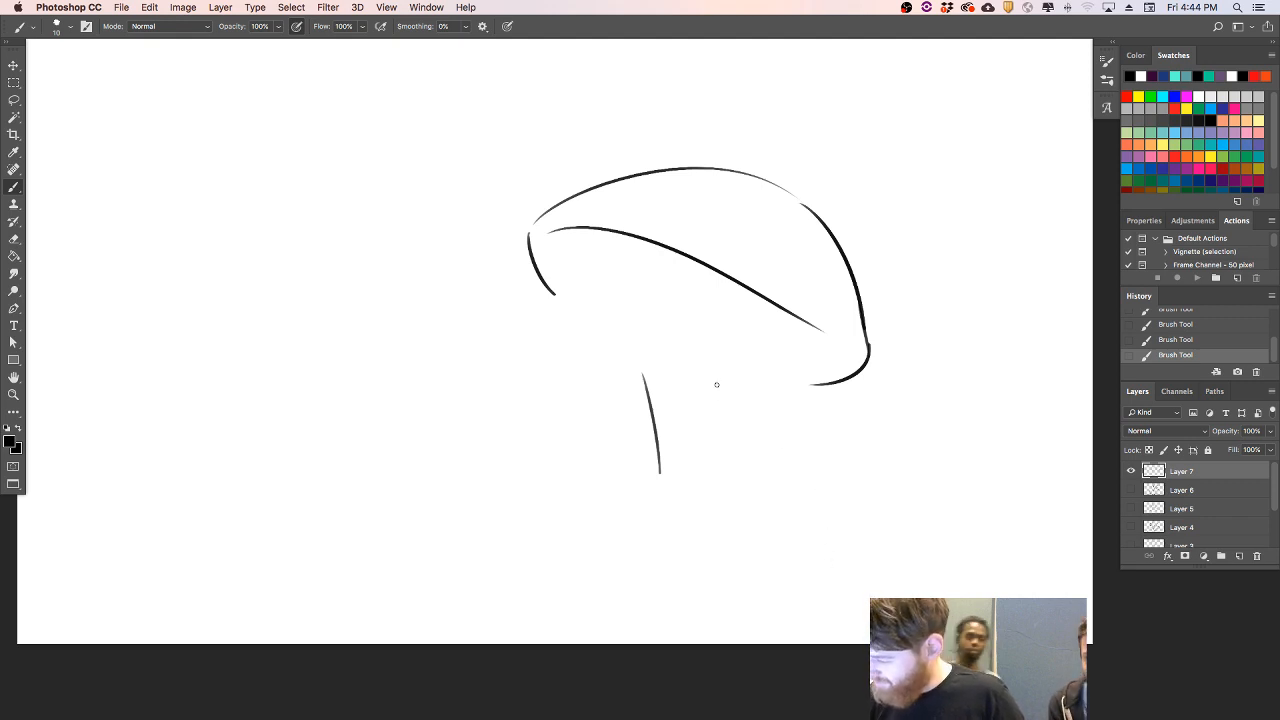
{"action": "key", "text": "e"}
{"action": "left_click_drag", "start_coordinate": [660, 434], "coordinate": [657, 474]}
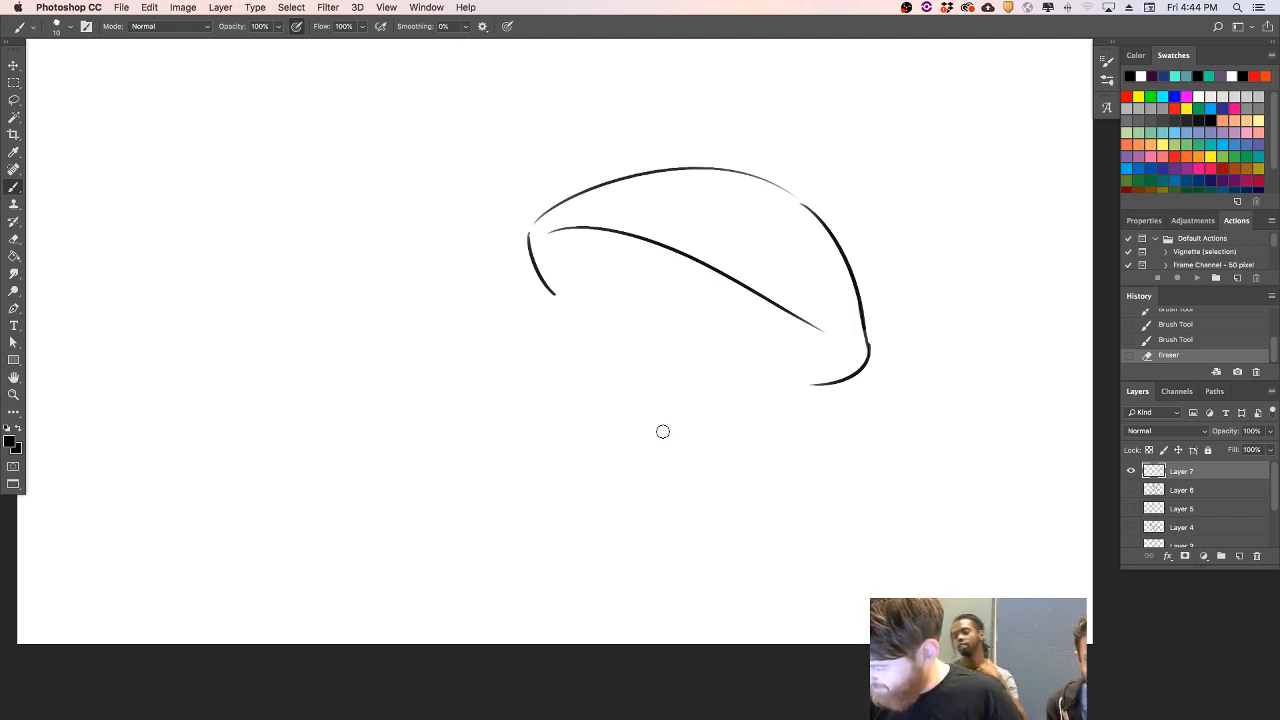
{"action": "mouse_move", "coordinate": [803, 394]}
{"action": "left_mouse_down"}
{"action": "mouse_move", "coordinate": [860, 346]}
{"action": "mouse_move", "coordinate": [863, 314]}
{"action": "mouse_move", "coordinate": [754, 172]}
{"action": "left_mouse_up"}
{"action": "mouse_move", "coordinate": [615, 179]}
{"action": "left_mouse_down"}
{"action": "mouse_move", "coordinate": [564, 198]}
{"action": "mouse_move", "coordinate": [524, 245]}
{"action": "mouse_move", "coordinate": [553, 287]}
{"action": "mouse_move", "coordinate": [549, 226]}
{"action": "mouse_move", "coordinate": [598, 226]}
{"action": "mouse_move", "coordinate": [678, 244]}
{"action": "mouse_move", "coordinate": [849, 340]}
{"action": "left_mouse_up"}
- Draw a wide tilted mushroom cap with a domed top, a rounded front rim, a small back rim and the inner underside edge
{"action": "mouse_move", "coordinate": [548, 305]}
{"action": "left_mouse_down"}
{"action": "mouse_move", "coordinate": [623, 241]}
{"action": "mouse_move", "coordinate": [848, 217]}
{"action": "left_mouse_up"}
{"action": "key", "text": "super+z"}
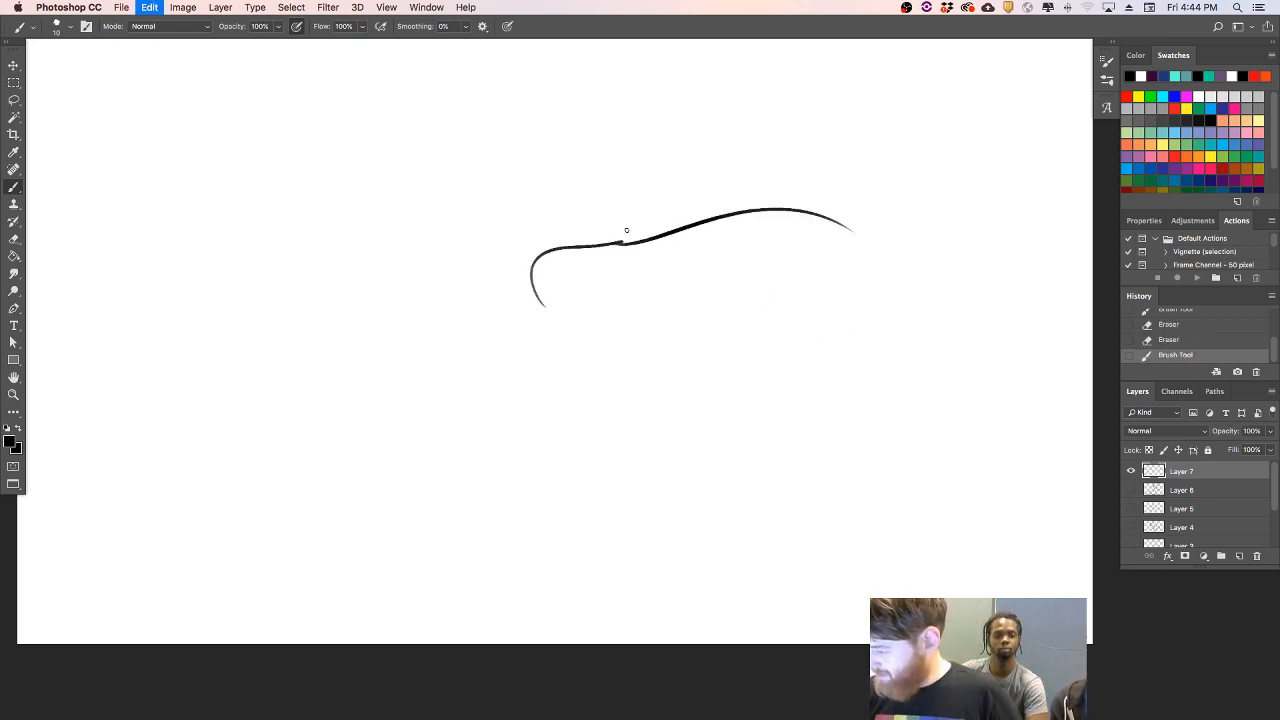
{"action": "left_click_drag", "start_coordinate": [624, 240], "coordinate": [893, 288]}
{"action": "key", "text": "super+z"}
{"action": "mouse_move", "coordinate": [623, 241]}
{"action": "left_mouse_down"}
{"action": "mouse_move", "coordinate": [754, 203]}
{"action": "mouse_move", "coordinate": [879, 259]}
{"action": "mouse_move", "coordinate": [885, 378]}
{"action": "left_mouse_up"}
{"action": "key", "text": "super+z"}
{"action": "left_click_drag", "start_coordinate": [881, 263], "coordinate": [905, 400]}
{"action": "mouse_move", "coordinate": [565, 302]}
{"action": "left_mouse_down"}
{"action": "mouse_move", "coordinate": [796, 395]}
{"action": "mouse_move", "coordinate": [853, 393]}
{"action": "mouse_move", "coordinate": [914, 413]}
{"action": "mouse_move", "coordinate": [882, 437]}
{"action": "mouse_move", "coordinate": [921, 434]}
{"action": "left_mouse_up"}
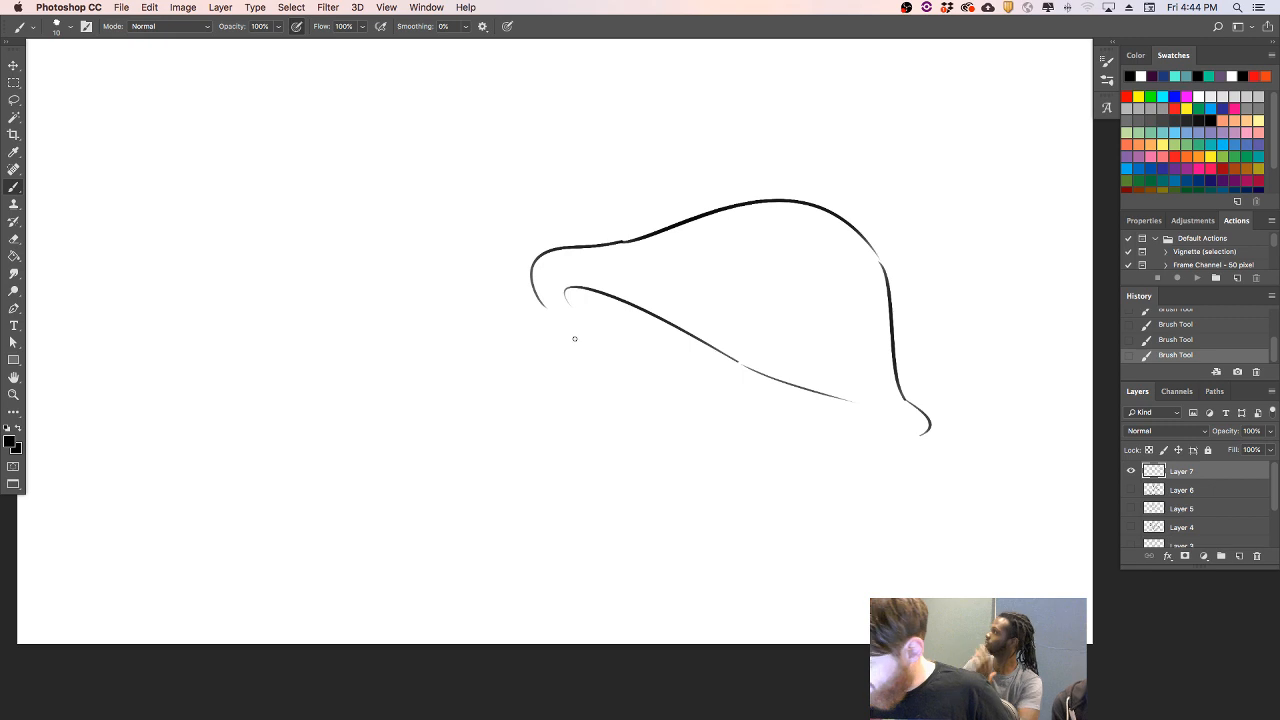
- Draw the cap's lower front edge and two curved stem sides running down from under the cap
{"action": "left_click_drag", "start_coordinate": [548, 316], "coordinate": [675, 396]}
{"action": "left_click_drag", "start_coordinate": [671, 368], "coordinate": [679, 498]}
{"action": "left_click_drag", "start_coordinate": [796, 429], "coordinate": [812, 514]}
{"action": "key", "text": "super+z"}
{"action": "left_click_drag", "start_coordinate": [791, 414], "coordinate": [842, 548]}
{"action": "left_click_drag", "start_coordinate": [679, 498], "coordinate": [688, 568]}
{"action": "key", "text": "super+z"}
{"action": "left_click_drag", "start_coordinate": [679, 498], "coordinate": [684, 592]}
{"action": "key", "text": "super+z"}
{"action": "left_click_drag", "start_coordinate": [680, 497], "coordinate": [700, 567]}
- Close the cap's lower back edge, trim its front edge at the stem and extend the inner underside rim at both ends
{"action": "left_click_drag", "start_coordinate": [806, 446], "coordinate": [928, 432]}
{"action": "key", "text": "super+z"}
{"action": "left_click_drag", "start_coordinate": [802, 447], "coordinate": [926, 432]}
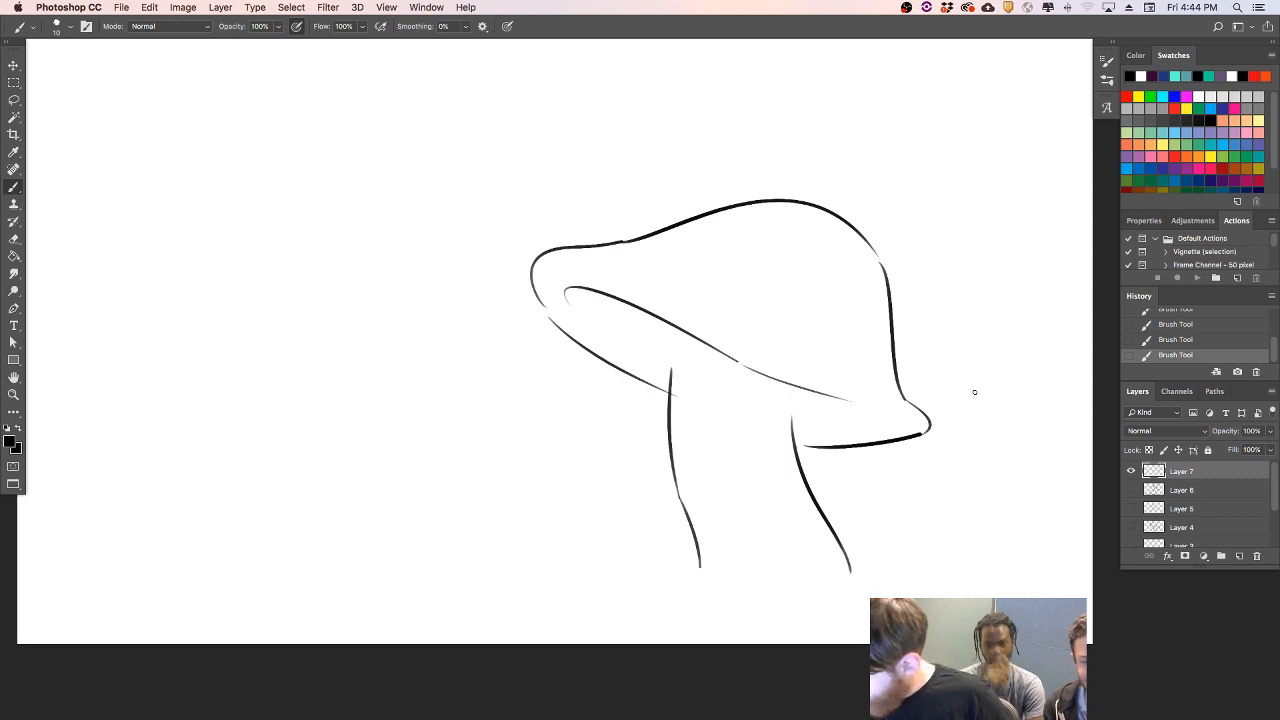
{"action": "left_click_drag", "start_coordinate": [678, 391], "coordinate": [679, 367]}
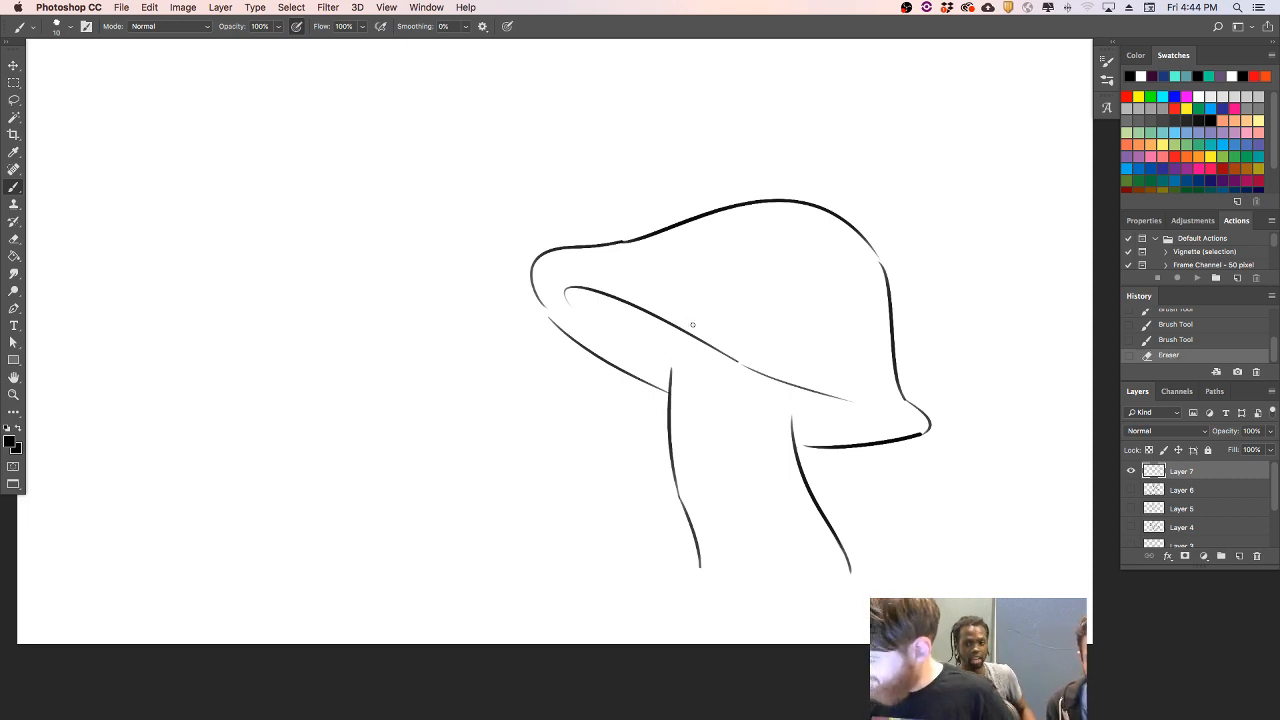
{"action": "mouse_move", "coordinate": [842, 405]}
{"action": "left_mouse_down"}
{"action": "mouse_move", "coordinate": [899, 415]}
{"action": "mouse_move", "coordinate": [864, 433]}
{"action": "mouse_move", "coordinate": [905, 427]}
{"action": "left_mouse_up"}
{"action": "left_click_drag", "start_coordinate": [568, 306], "coordinate": [606, 342]}
{"action": "key", "text": "super+z"}
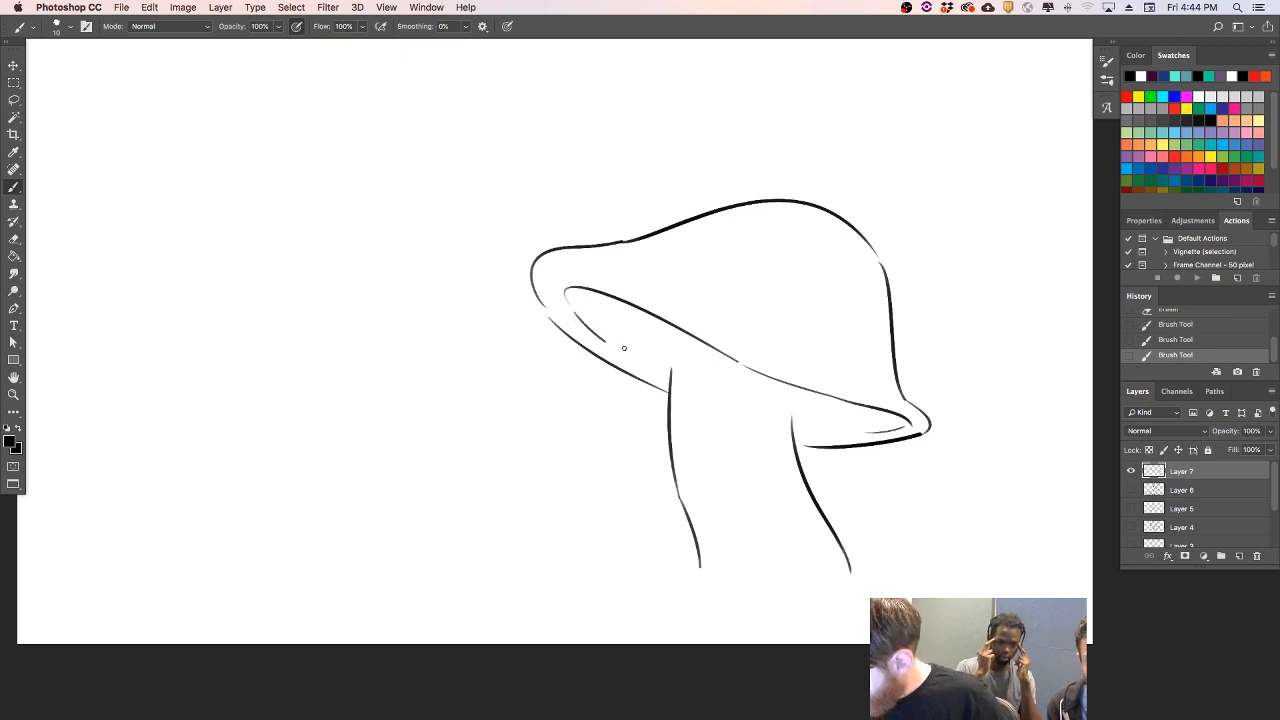
- Draw the top edge of the stem and add thin gill lines across the cap's underside
{"action": "mouse_move", "coordinate": [672, 366]}
{"action": "left_mouse_down"}
{"action": "mouse_move", "coordinate": [718, 368]}
{"action": "mouse_move", "coordinate": [794, 402]}
{"action": "left_mouse_up"}
{"action": "key", "text": "super+z"}
{"action": "left_click_drag", "start_coordinate": [712, 366], "coordinate": [800, 413]}
{"action": "left_click_drag", "start_coordinate": [676, 358], "coordinate": [632, 298]}
{"action": "key", "text": "super+z"}
{"action": "mouse_move", "coordinate": [686, 360]}
{"action": "left_mouse_down"}
{"action": "mouse_move", "coordinate": [662, 318]}
{"action": "mouse_move", "coordinate": [666, 377]}
{"action": "mouse_move", "coordinate": [721, 362]}
{"action": "mouse_move", "coordinate": [869, 406]}
{"action": "left_mouse_up"}
{"action": "key", "text": "super+z"}
{"action": "left_click_drag", "start_coordinate": [797, 428], "coordinate": [905, 419]}
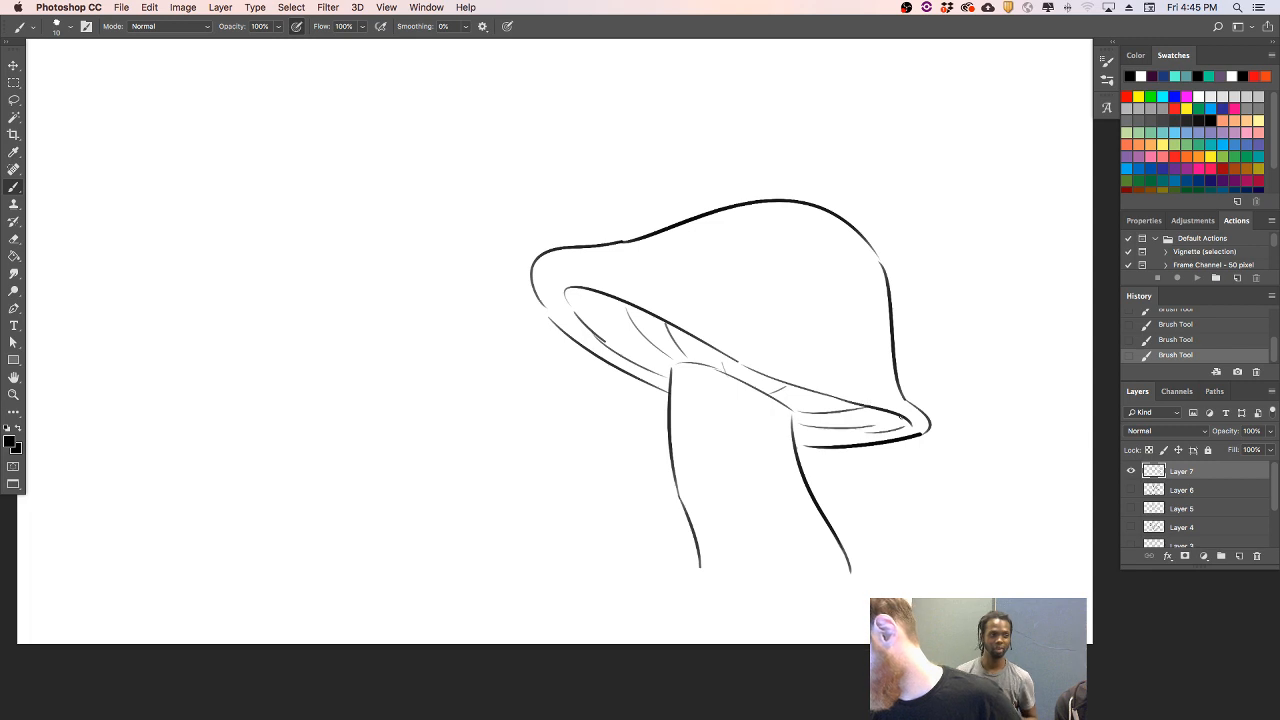
- Erase the cap's small back rim and redraw it as a wider, rounded brim reaching back to the stem
{"action": "mouse_move", "coordinate": [897, 374]}
{"action": "left_mouse_down"}
{"action": "mouse_move", "coordinate": [941, 440]}
{"action": "mouse_move", "coordinate": [846, 454]}
{"action": "mouse_move", "coordinate": [875, 444]}
{"action": "left_mouse_up"}
{"action": "left_click", "coordinate": [919, 436]}
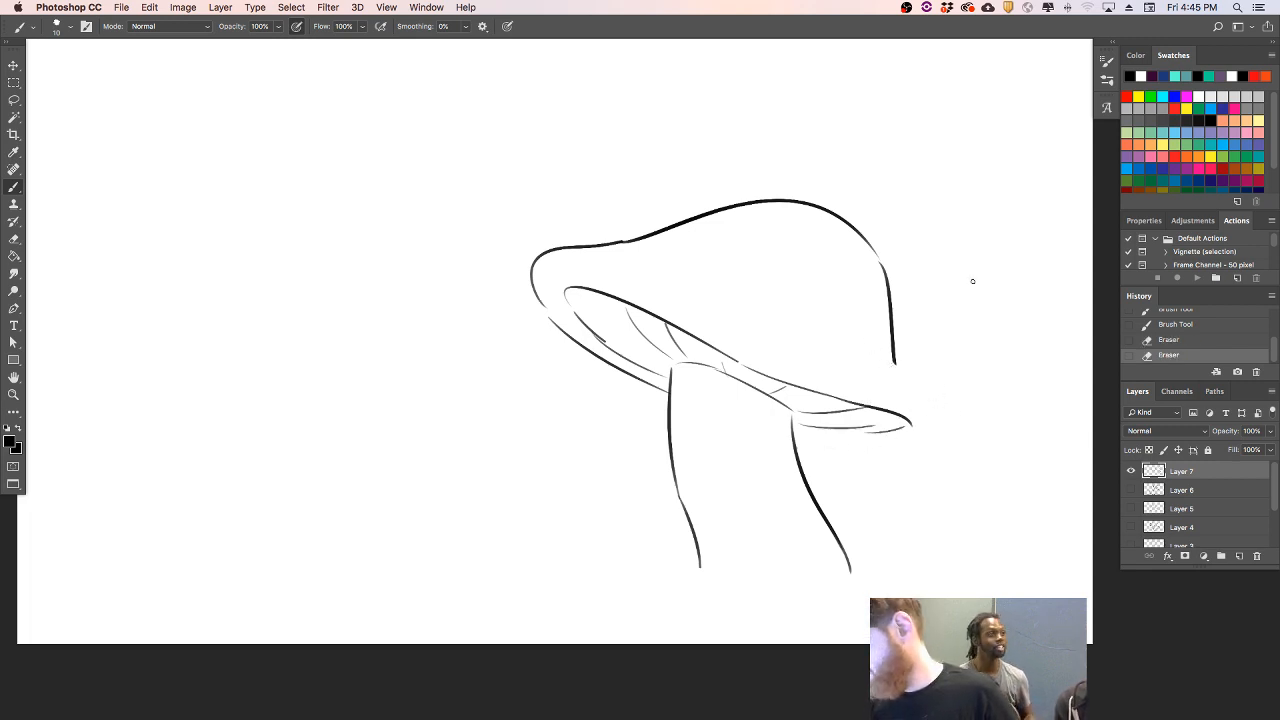
{"action": "mouse_move", "coordinate": [893, 356]}
{"action": "left_mouse_down"}
{"action": "mouse_move", "coordinate": [946, 406]}
{"action": "mouse_move", "coordinate": [948, 451]}
{"action": "left_mouse_up"}
{"action": "left_click_drag", "start_coordinate": [796, 441], "coordinate": [951, 425]}
{"action": "key", "text": "super+z"}
{"action": "left_click_drag", "start_coordinate": [803, 446], "coordinate": [958, 434]}
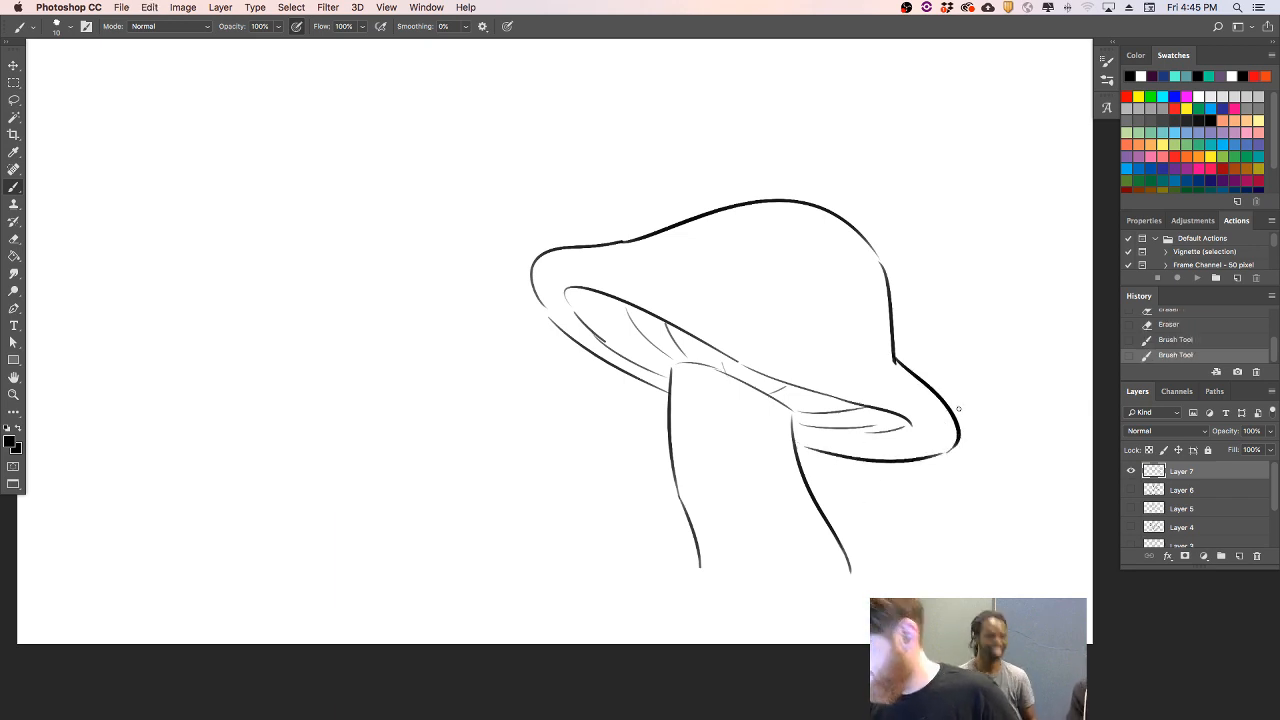
- Add two round spots and a long crease line to the cap, and two small oval eyes on the stem
{"action": "mouse_move", "coordinate": [680, 239]}
{"action": "left_mouse_down"}
{"action": "mouse_move", "coordinate": [791, 235]}
{"action": "mouse_move", "coordinate": [792, 213]}
{"action": "left_mouse_up"}
{"action": "mouse_move", "coordinate": [866, 284]}
{"action": "left_mouse_down"}
{"action": "mouse_move", "coordinate": [853, 330]}
{"action": "mouse_move", "coordinate": [884, 347]}
{"action": "left_mouse_up"}
{"action": "left_click_drag", "start_coordinate": [678, 287], "coordinate": [820, 361]}
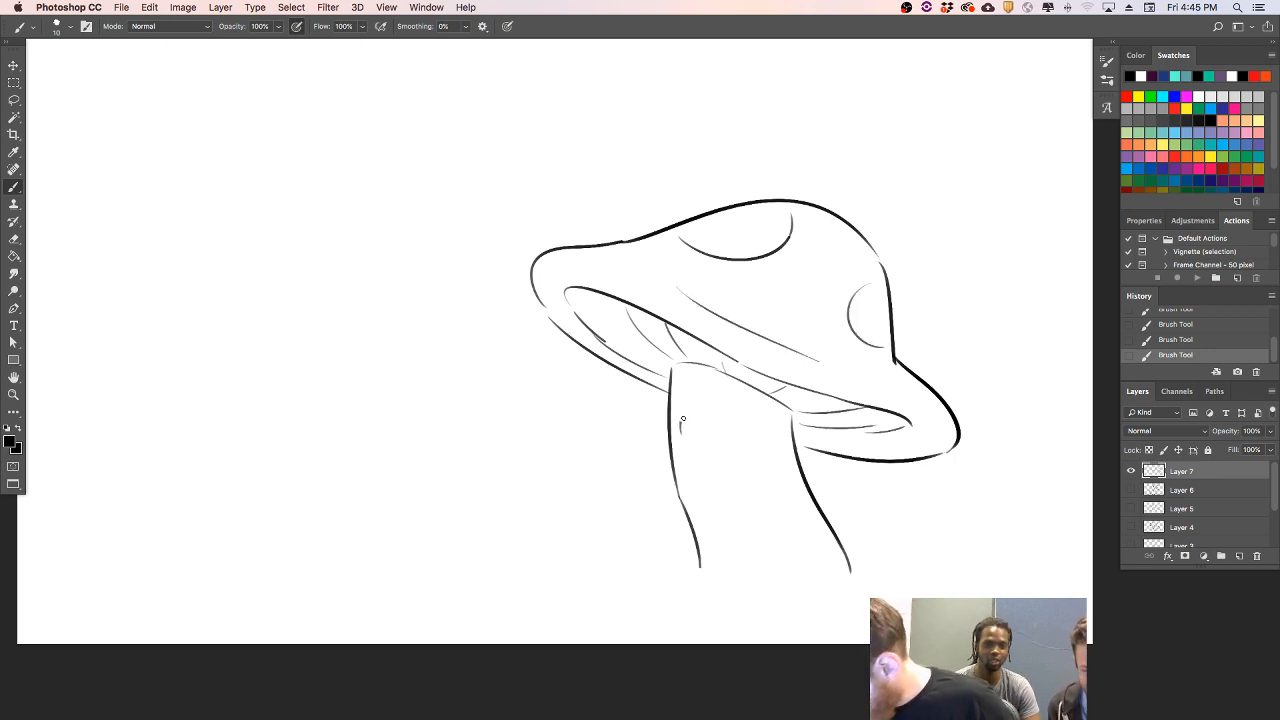
{"action": "mouse_move", "coordinate": [679, 419]}
{"action": "left_mouse_down"}
{"action": "mouse_move", "coordinate": [702, 432]}
{"action": "mouse_move", "coordinate": [683, 419]}
{"action": "mouse_move", "coordinate": [717, 416]}
{"action": "left_mouse_up"}
{"action": "key", "text": "super+z"}
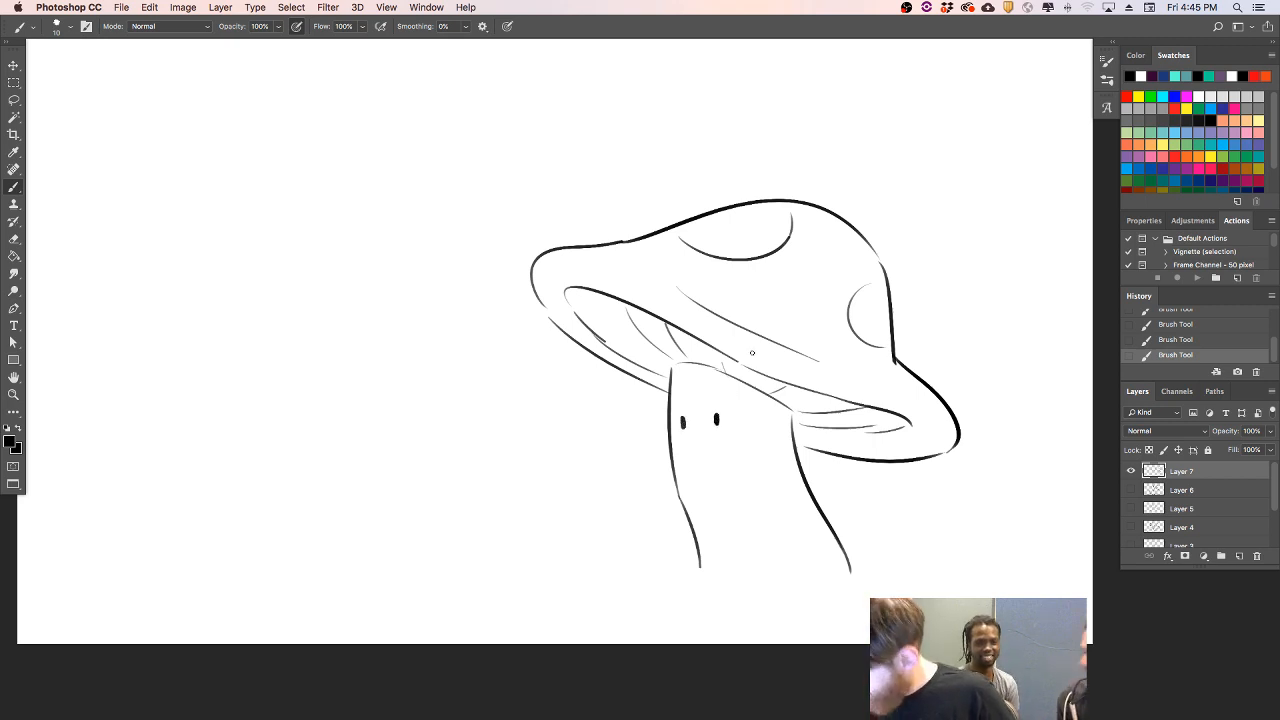
- Trim the lower stem and sketch a chin curve, shoulder fold, lower body curve and a small front foot beneath the face
{"action": "left_click_drag", "start_coordinate": [818, 524], "coordinate": [825, 548]}
{"action": "mouse_move", "coordinate": [682, 514]}
{"action": "left_mouse_down"}
{"action": "mouse_move", "coordinate": [701, 557]}
{"action": "mouse_move", "coordinate": [693, 531]}
{"action": "mouse_move", "coordinate": [768, 497]}
{"action": "left_mouse_up"}
{"action": "key", "text": "super+z"}
{"action": "mouse_move", "coordinate": [684, 505]}
{"action": "left_mouse_down"}
{"action": "mouse_move", "coordinate": [744, 510]}
{"action": "mouse_move", "coordinate": [797, 475]}
{"action": "mouse_move", "coordinate": [770, 524]}
{"action": "left_mouse_up"}
{"action": "left_click_drag", "start_coordinate": [806, 476], "coordinate": [774, 500]}
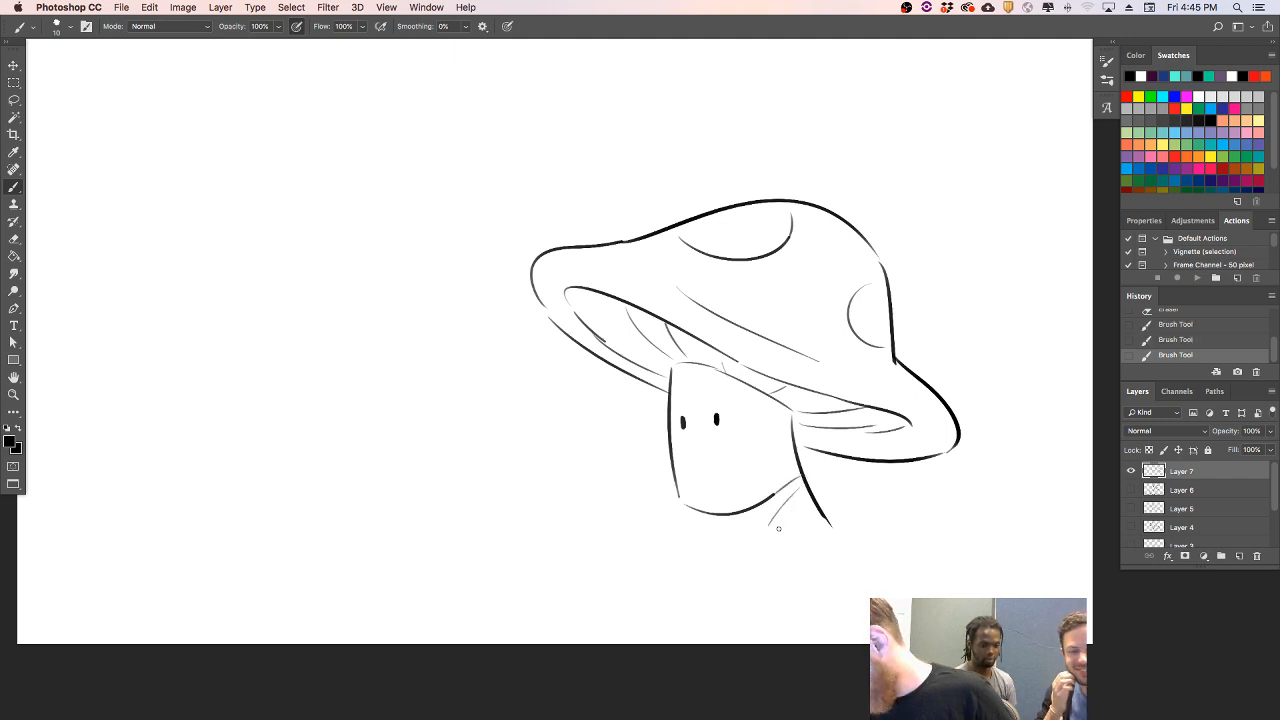
{"action": "mouse_move", "coordinate": [796, 555]}
{"action": "left_mouse_down"}
{"action": "mouse_move", "coordinate": [778, 525]}
{"action": "mouse_move", "coordinate": [738, 558]}
{"action": "left_mouse_up"}
{"action": "key", "text": "super+z"}
{"action": "mouse_move", "coordinate": [784, 518]}
{"action": "left_mouse_down"}
{"action": "mouse_move", "coordinate": [738, 548]}
{"action": "mouse_move", "coordinate": [717, 541]}
{"action": "mouse_move", "coordinate": [732, 551]}
{"action": "mouse_move", "coordinate": [703, 555]}
{"action": "mouse_move", "coordinate": [666, 590]}
{"action": "mouse_move", "coordinate": [710, 586]}
{"action": "mouse_move", "coordinate": [669, 601]}
{"action": "mouse_move", "coordinate": [756, 578]}
{"action": "mouse_move", "coordinate": [734, 557]}
{"action": "left_mouse_up"}
{"action": "key", "text": "super+z"}
{"action": "key", "text": "super+z"}
{"action": "key", "text": "super+z"}
{"action": "key", "text": "super+z"}
{"action": "key", "text": "super+z"}
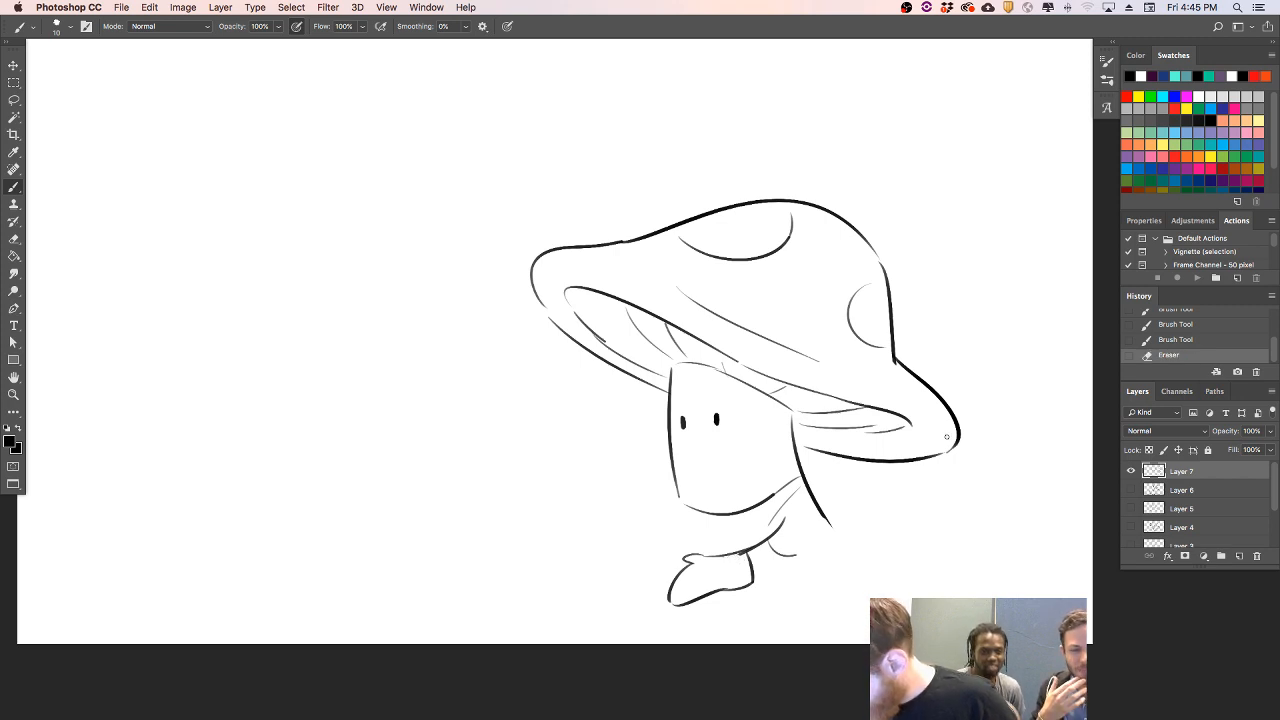
- Draw slanted eyebrows and a small smile on the face, and clean up the lower end of the stem's back line
{"action": "mouse_move", "coordinate": [678, 410]}
{"action": "left_mouse_down"}
{"action": "mouse_move", "coordinate": [721, 409]}
{"action": "mouse_move", "coordinate": [697, 443]}
{"action": "mouse_move", "coordinate": [710, 442]}
{"action": "left_mouse_up"}
{"action": "key", "text": "super+z"}
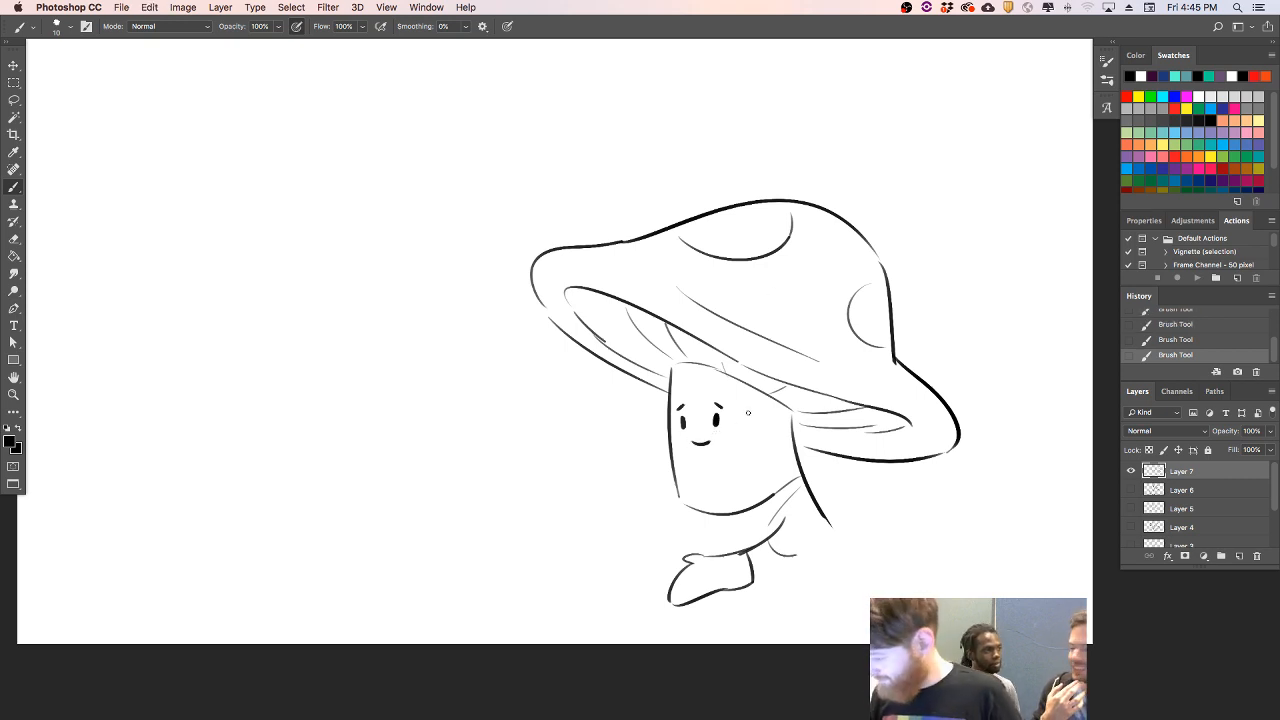
{"action": "left_click_drag", "start_coordinate": [817, 523], "coordinate": [829, 524]}
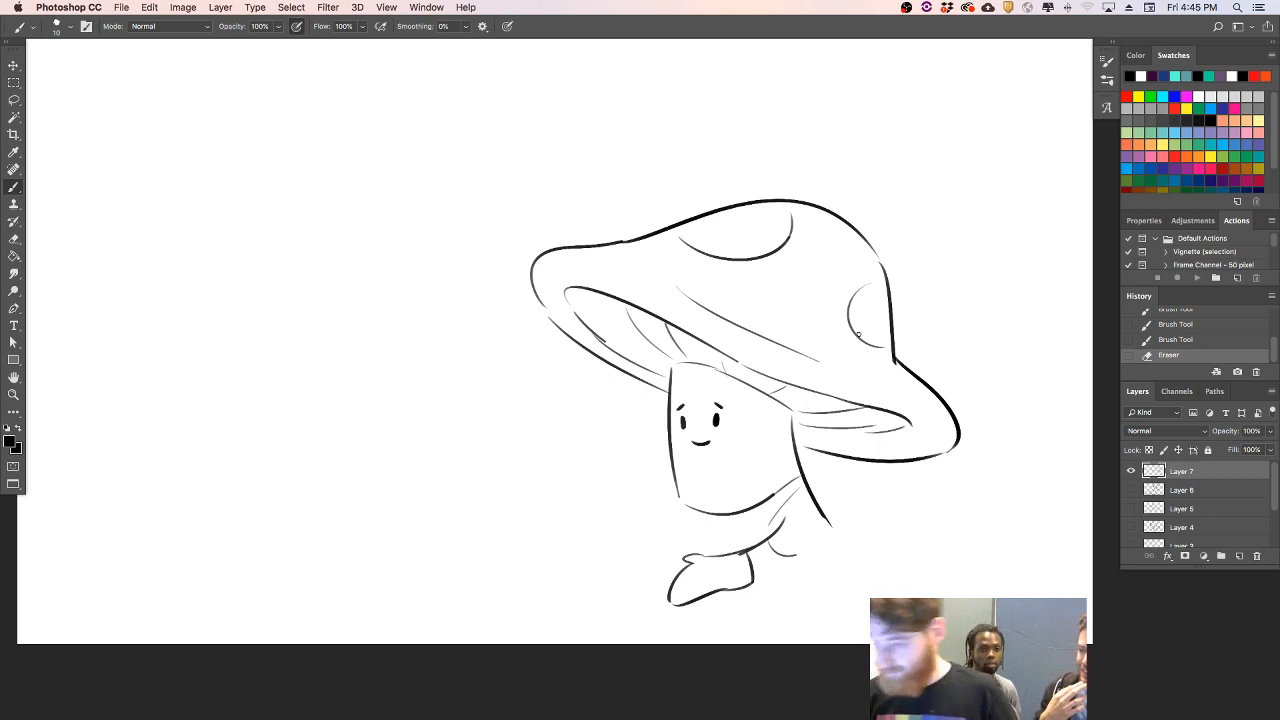
- Move the whole mushroom drawing up and slightly left, and return to the Brush tool
{"action": "left_click", "coordinate": [13, 65]}
{"action": "left_click_drag", "start_coordinate": [811, 361], "coordinate": [788, 271]}
{"action": "left_click", "coordinate": [15, 187]}
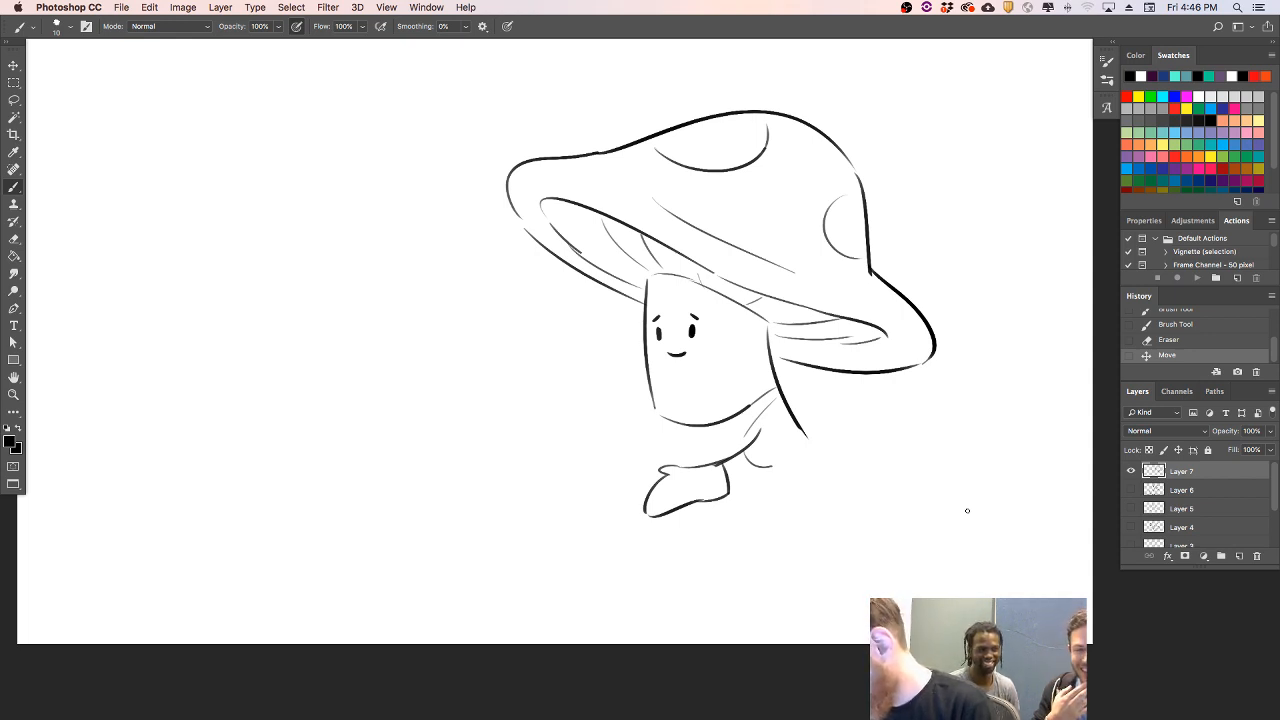
- Add a short front body line and hip curve, and draw a small rounded shape behind the back with an inner curve
{"action": "left_click_drag", "start_coordinate": [655, 416], "coordinate": [660, 456]}
{"action": "mouse_move", "coordinate": [772, 464]}
{"action": "left_mouse_down"}
{"action": "mouse_move", "coordinate": [801, 432]}
{"action": "mouse_move", "coordinate": [845, 445]}
{"action": "mouse_move", "coordinate": [840, 431]}
{"action": "left_mouse_up"}
{"action": "key", "text": "super+z"}
{"action": "left_click_drag", "start_coordinate": [844, 426], "coordinate": [816, 452]}
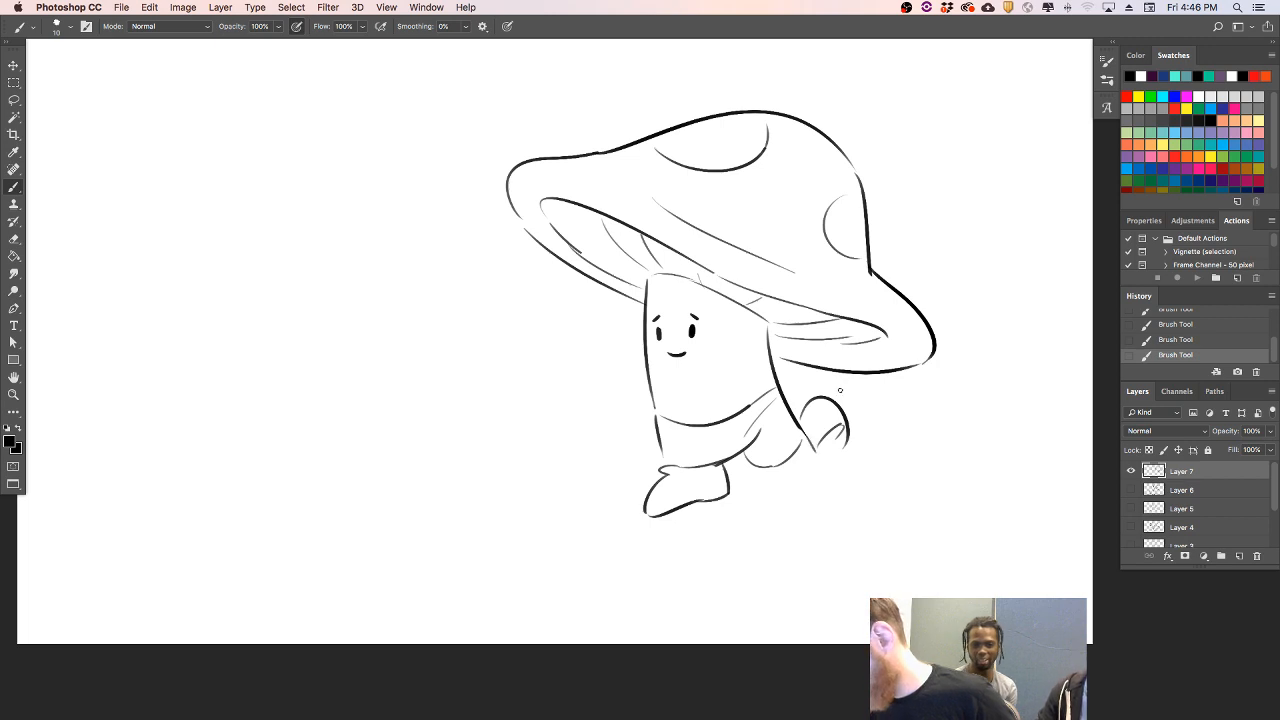
- Erase the front foot and lower body curve, and draw two curved fold lines along the back of the body
{"action": "mouse_move", "coordinate": [676, 474]}
{"action": "left_mouse_down"}
{"action": "mouse_move", "coordinate": [657, 480]}
{"action": "mouse_move", "coordinate": [651, 514]}
{"action": "mouse_move", "coordinate": [704, 478]}
{"action": "mouse_move", "coordinate": [726, 480]}
{"action": "mouse_move", "coordinate": [730, 500]}
{"action": "mouse_move", "coordinate": [778, 437]}
{"action": "mouse_move", "coordinate": [757, 440]}
{"action": "mouse_move", "coordinate": [754, 479]}
{"action": "mouse_move", "coordinate": [777, 444]}
{"action": "mouse_move", "coordinate": [746, 498]}
{"action": "left_mouse_up"}
{"action": "left_click_drag", "start_coordinate": [752, 434], "coordinate": [719, 477]}
{"action": "key", "text": "super+z"}
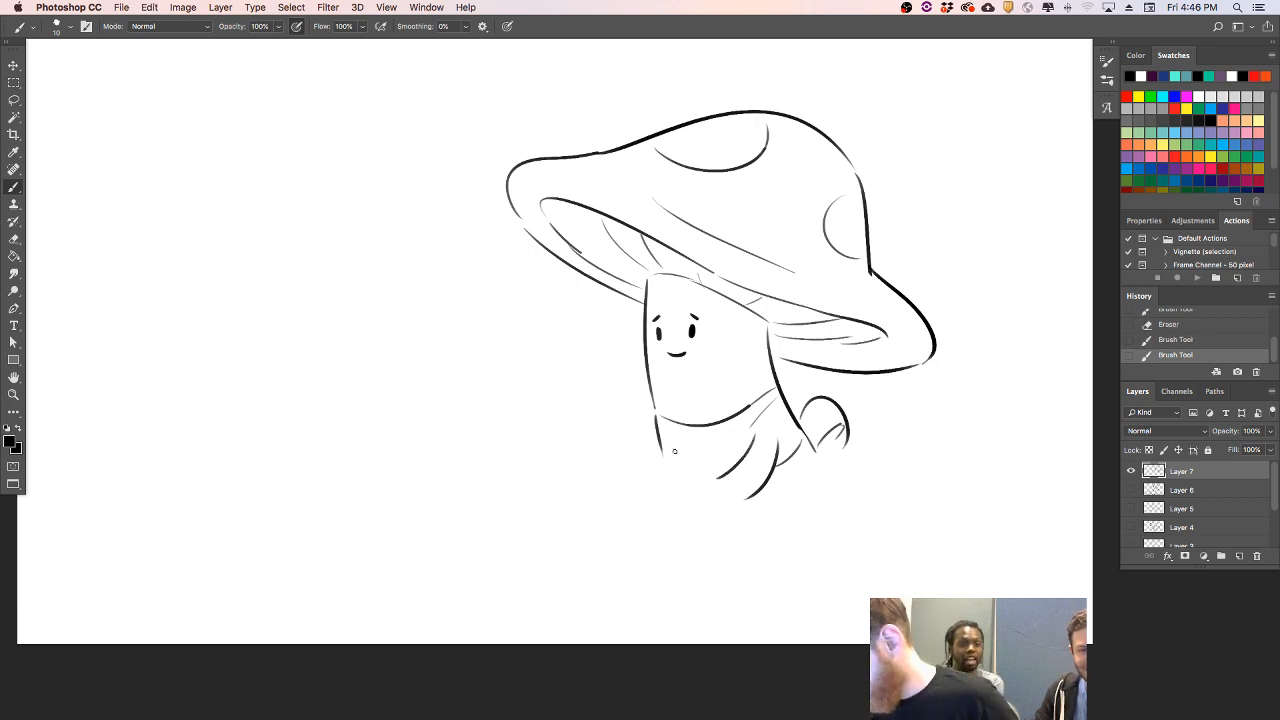
- Replace the chin curve with new collar lines across the stem and add a fabric fold below them
{"action": "key", "text": "e"}
{"action": "mouse_move", "coordinate": [660, 414]}
{"action": "left_mouse_down"}
{"action": "mouse_move", "coordinate": [706, 420]}
{"action": "mouse_move", "coordinate": [750, 402]}
{"action": "left_mouse_up"}
{"action": "mouse_move", "coordinate": [660, 417]}
{"action": "left_mouse_down"}
{"action": "mouse_move", "coordinate": [705, 434]}
{"action": "mouse_move", "coordinate": [774, 388]}
{"action": "left_mouse_up"}
{"action": "key", "text": "super+z"}
{"action": "key", "text": "super+z"}
{"action": "key", "text": "super+z"}
{"action": "mouse_move", "coordinate": [720, 426]}
{"action": "left_mouse_down"}
{"action": "mouse_move", "coordinate": [775, 388]}
{"action": "mouse_move", "coordinate": [745, 452]}
{"action": "left_mouse_up"}
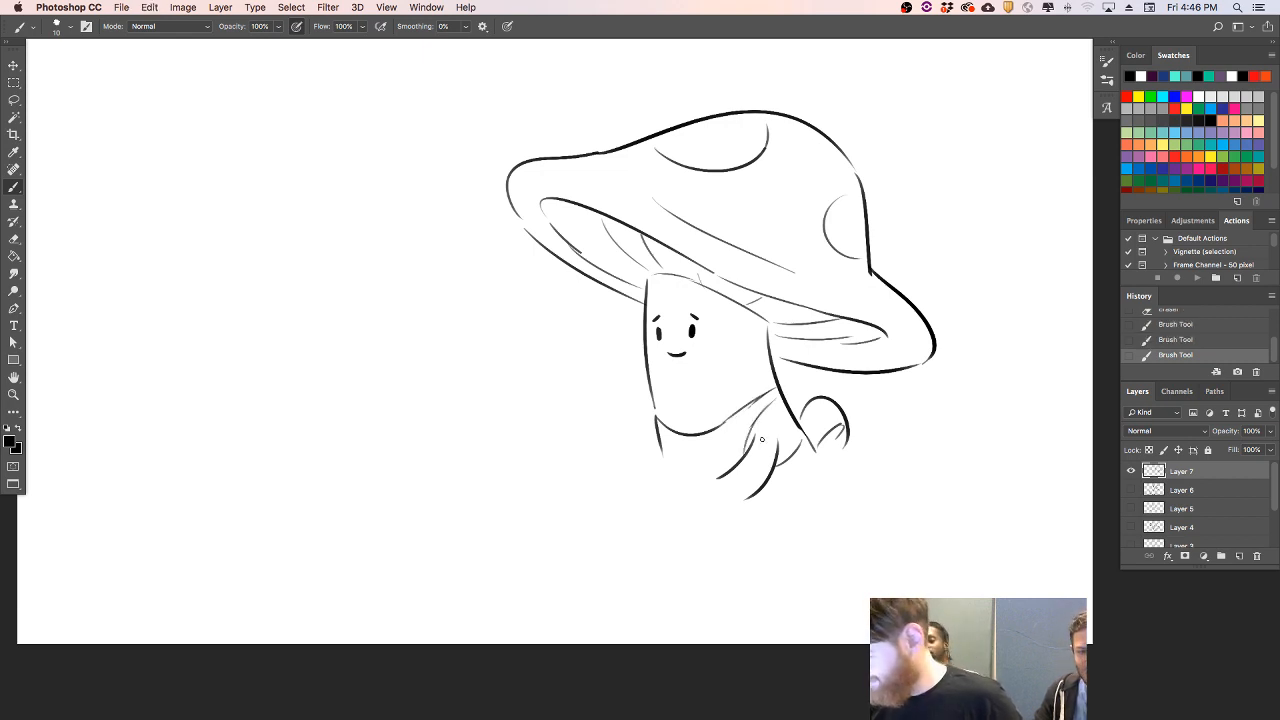
{"action": "mouse_move", "coordinate": [654, 405]}
{"action": "left_mouse_down"}
{"action": "mouse_move", "coordinate": [686, 417]}
{"action": "mouse_move", "coordinate": [775, 371]}
{"action": "left_mouse_up"}
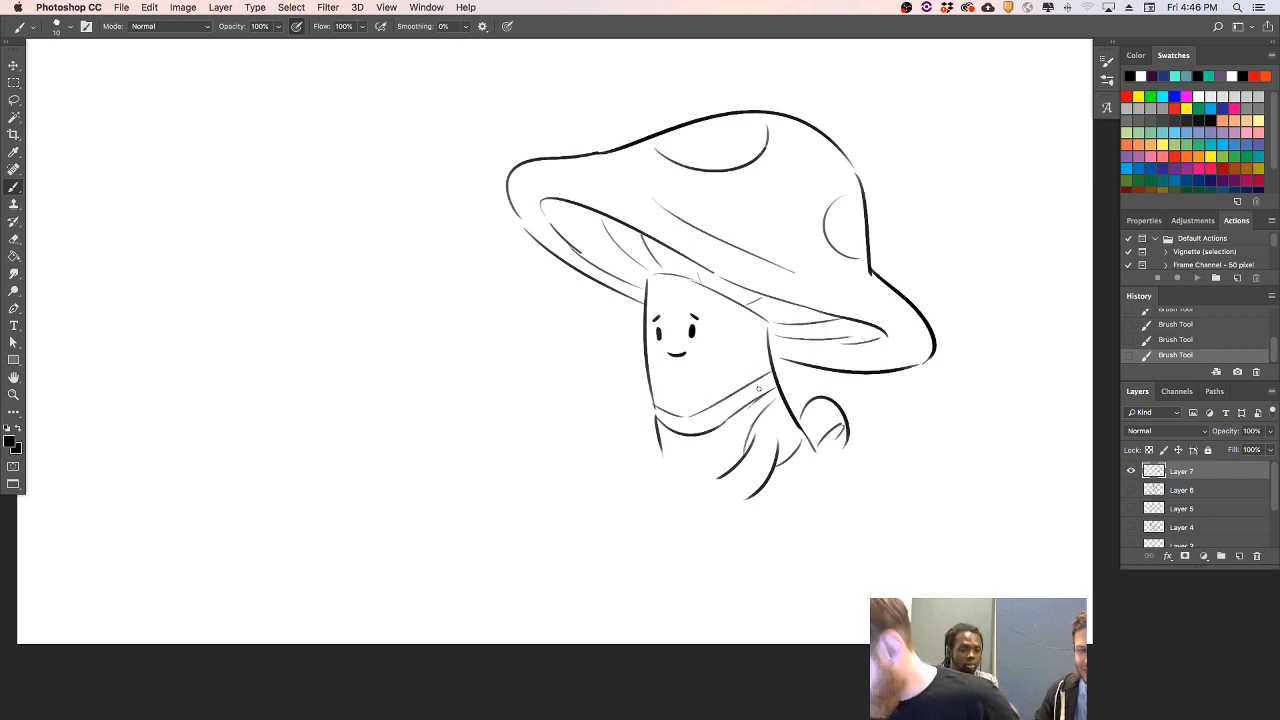
{"action": "mouse_move", "coordinate": [720, 429]}
{"action": "left_mouse_down"}
{"action": "mouse_move", "coordinate": [679, 432]}
{"action": "mouse_move", "coordinate": [739, 411]}
{"action": "left_mouse_up"}
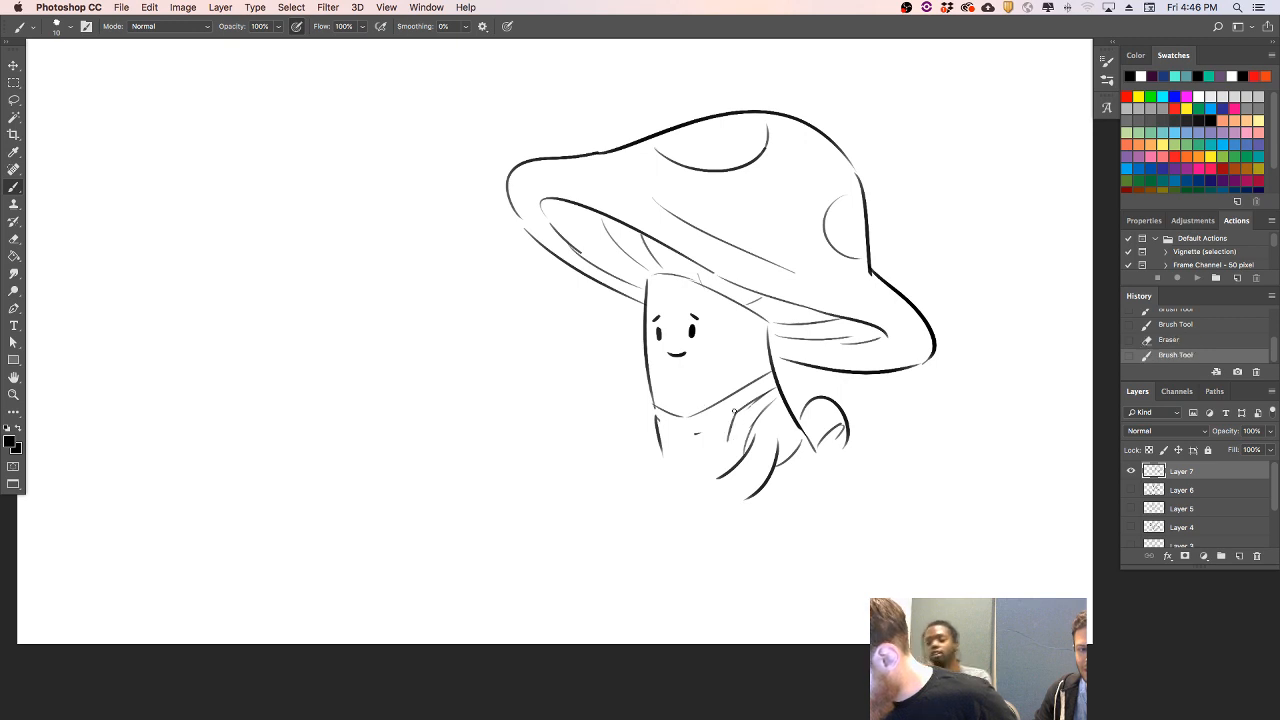
- Try a heavier curved front body line below the chin and erase it with the old front line
{"action": "left_click_drag", "start_coordinate": [656, 422], "coordinate": [676, 472]}
{"action": "key", "text": "super+z"}
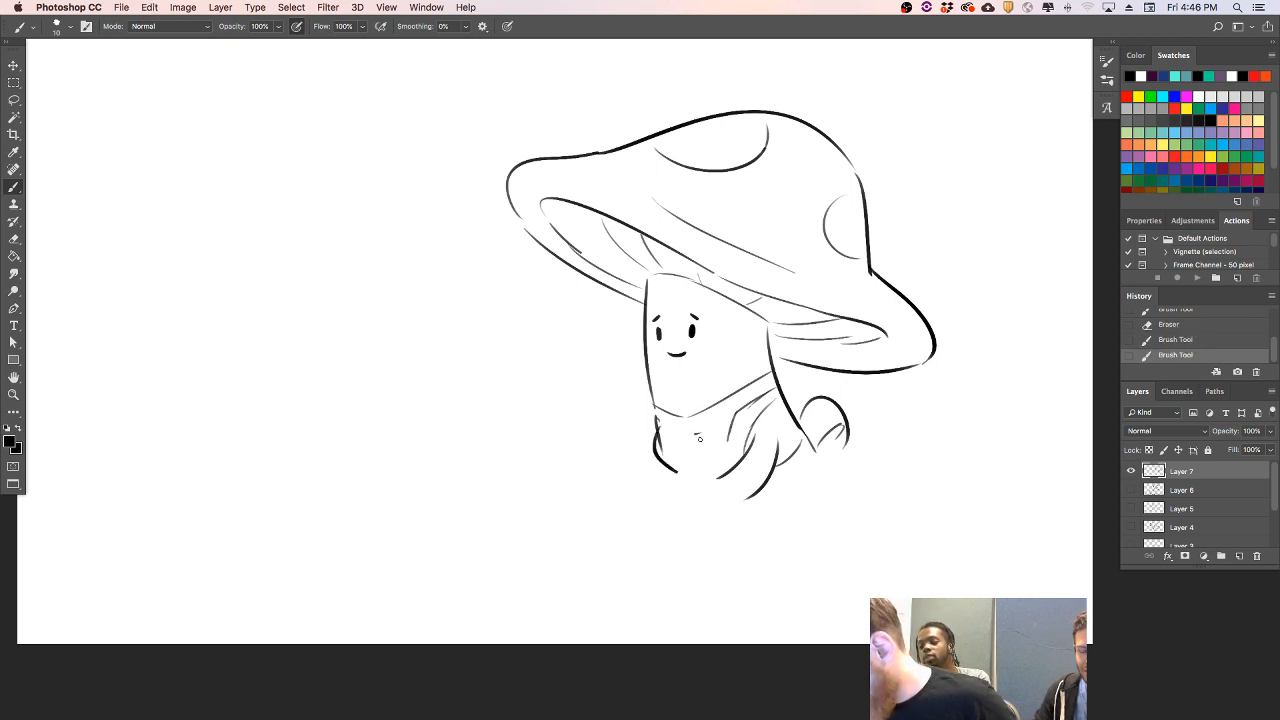
{"action": "key", "text": "e"}
{"action": "left_click_drag", "start_coordinate": [656, 422], "coordinate": [676, 474]}
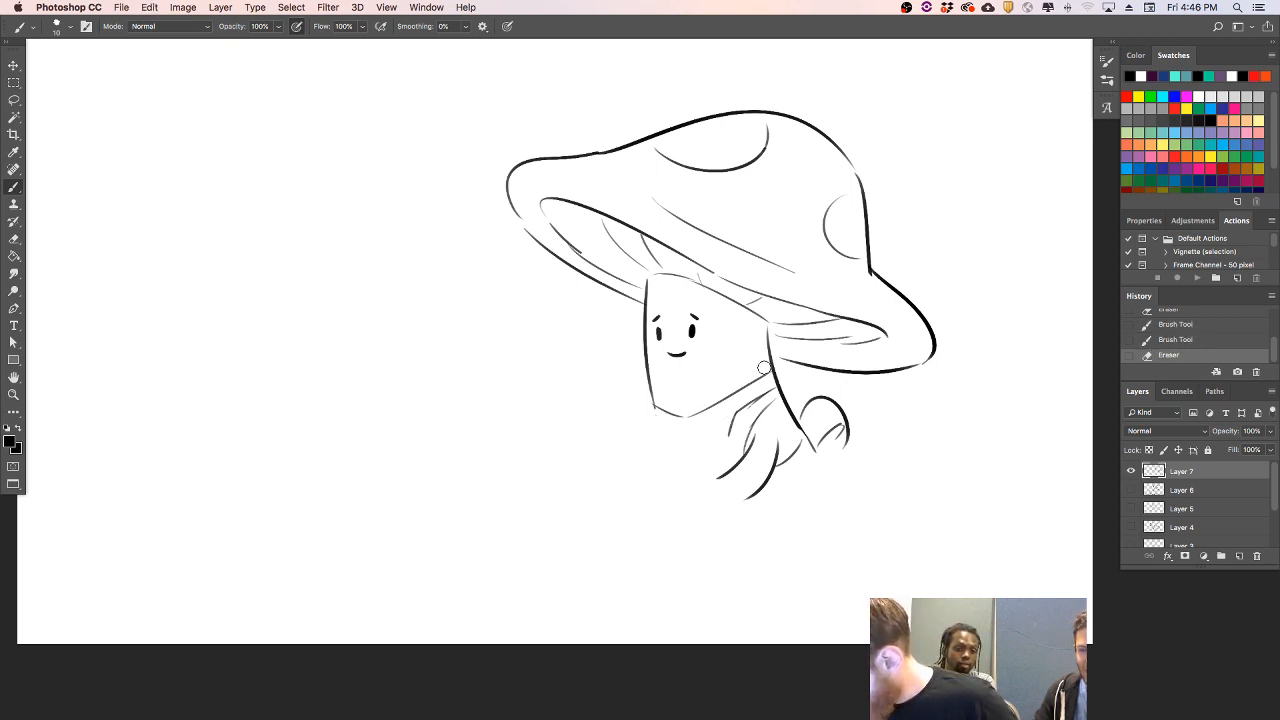
- Sketch curved collar folds below the face and partly erase the surrounding body lines
{"action": "left_click", "coordinate": [728, 413]}
{"action": "key", "text": "b"}
{"action": "left_click_drag", "start_coordinate": [748, 398], "coordinate": [688, 424]}
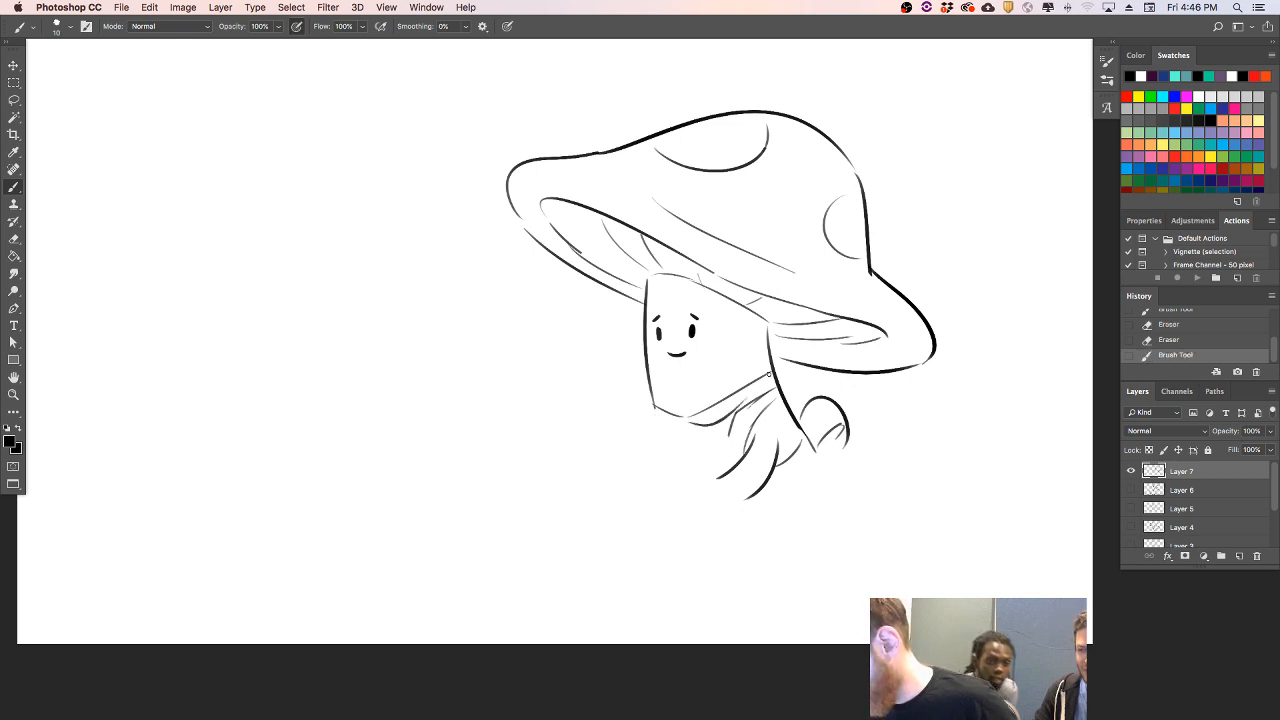
{"action": "key", "text": "super+z"}
{"action": "mouse_move", "coordinate": [770, 377]}
{"action": "left_mouse_down"}
{"action": "mouse_move", "coordinate": [663, 424]}
{"action": "mouse_move", "coordinate": [671, 456]}
{"action": "mouse_move", "coordinate": [725, 440]}
{"action": "mouse_move", "coordinate": [770, 390]}
{"action": "left_mouse_up"}
{"action": "key", "text": "super+z"}
{"action": "key", "text": "super+z"}
{"action": "key", "text": "super+z"}
{"action": "key", "text": "e"}
{"action": "mouse_move", "coordinate": [667, 432]}
{"action": "left_mouse_down"}
{"action": "mouse_move", "coordinate": [775, 467]}
{"action": "mouse_move", "coordinate": [772, 414]}
{"action": "left_mouse_up"}
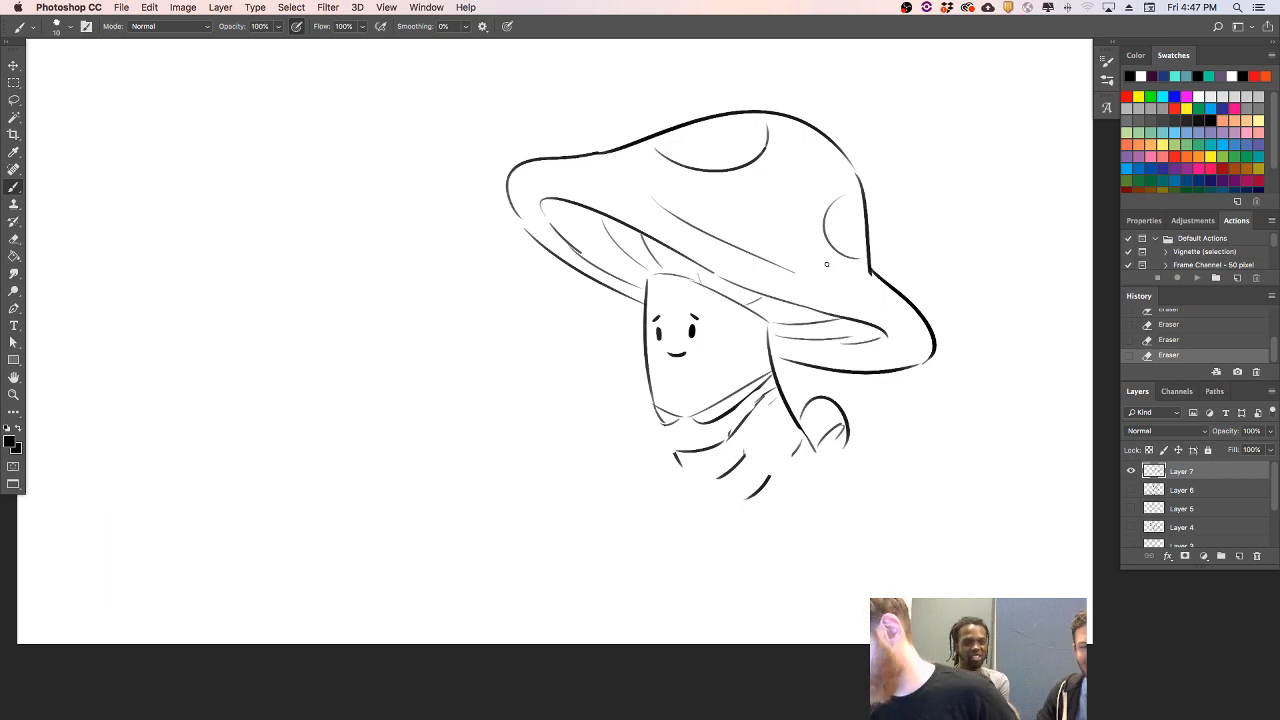
- Erase all collar, fold and body lines below the face, including the leftover mark near the front
{"action": "mouse_move", "coordinate": [748, 386]}
{"action": "left_mouse_down"}
{"action": "mouse_move", "coordinate": [693, 425]}
{"action": "mouse_move", "coordinate": [760, 383]}
{"action": "mouse_move", "coordinate": [758, 367]}
{"action": "mouse_move", "coordinate": [686, 457]}
{"action": "left_mouse_up"}
{"action": "mouse_move", "coordinate": [775, 436]}
{"action": "left_mouse_down"}
{"action": "mouse_move", "coordinate": [760, 448]}
{"action": "mouse_move", "coordinate": [796, 444]}
{"action": "left_mouse_up"}
{"action": "left_click_drag", "start_coordinate": [759, 352], "coordinate": [808, 437]}
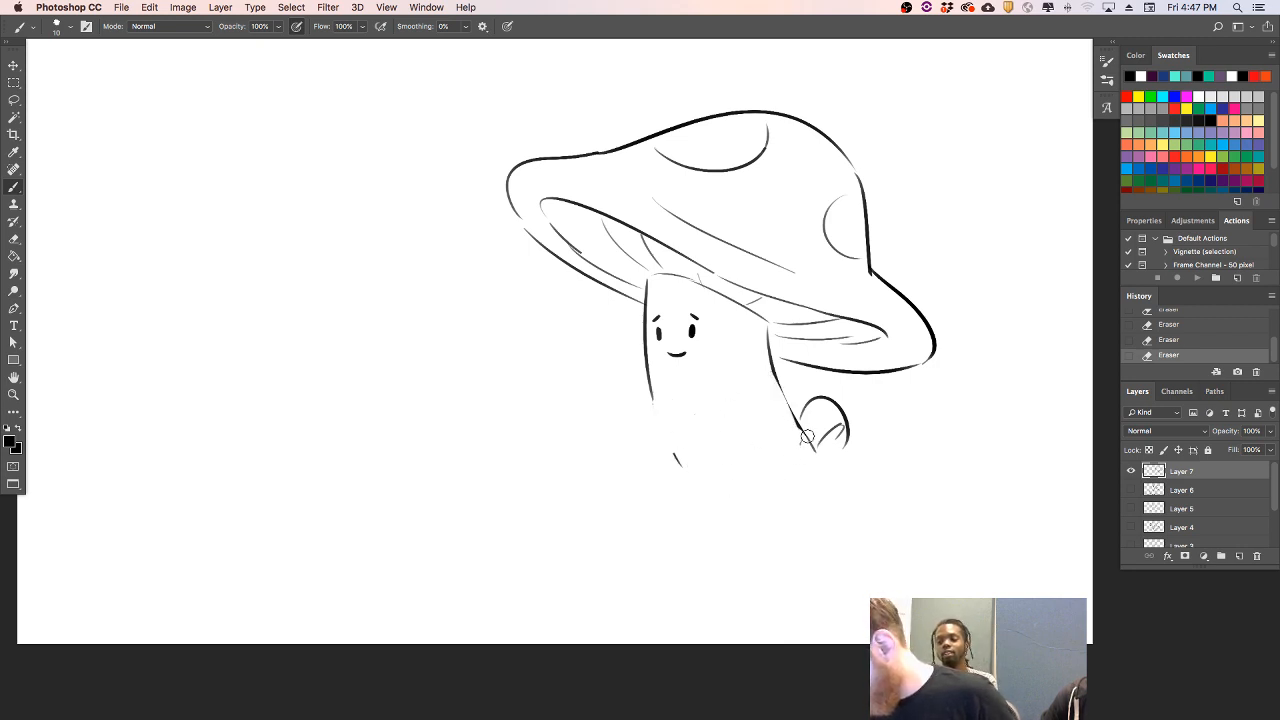
{"action": "left_click_drag", "start_coordinate": [671, 451], "coordinate": [679, 463]}
- Extend the front and back stem lines downward in long curves to form the body
{"action": "left_click_drag", "start_coordinate": [651, 396], "coordinate": [680, 484]}
{"action": "key", "text": "ctrl+z"}
{"action": "left_click_drag", "start_coordinate": [651, 392], "coordinate": [690, 502]}
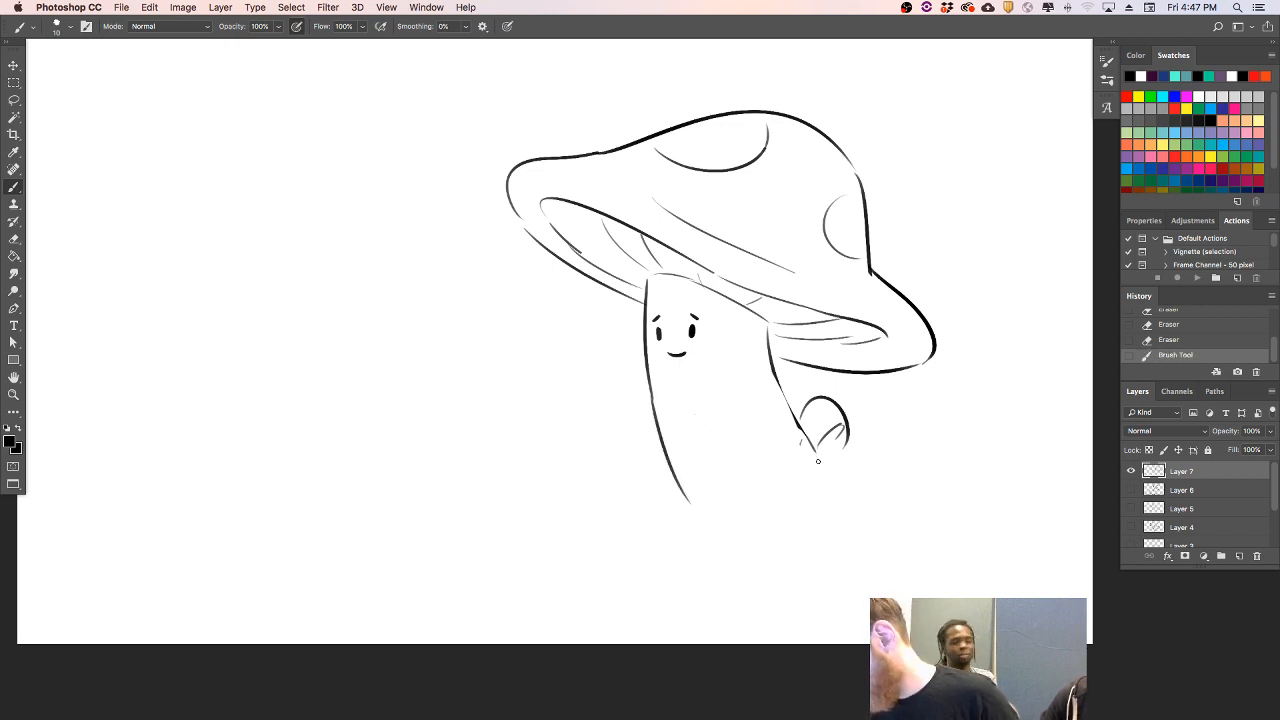
{"action": "left_click_drag", "start_coordinate": [801, 435], "coordinate": [844, 506]}
{"action": "key", "text": "ctrl+z"}
- Draw the front curve of the rear leg, and the front leg with a small foot
{"action": "left_click_drag", "start_coordinate": [759, 483], "coordinate": [806, 552]}
{"action": "key", "text": "ctrl+z"}
{"action": "left_click_drag", "start_coordinate": [757, 490], "coordinate": [785, 551]}
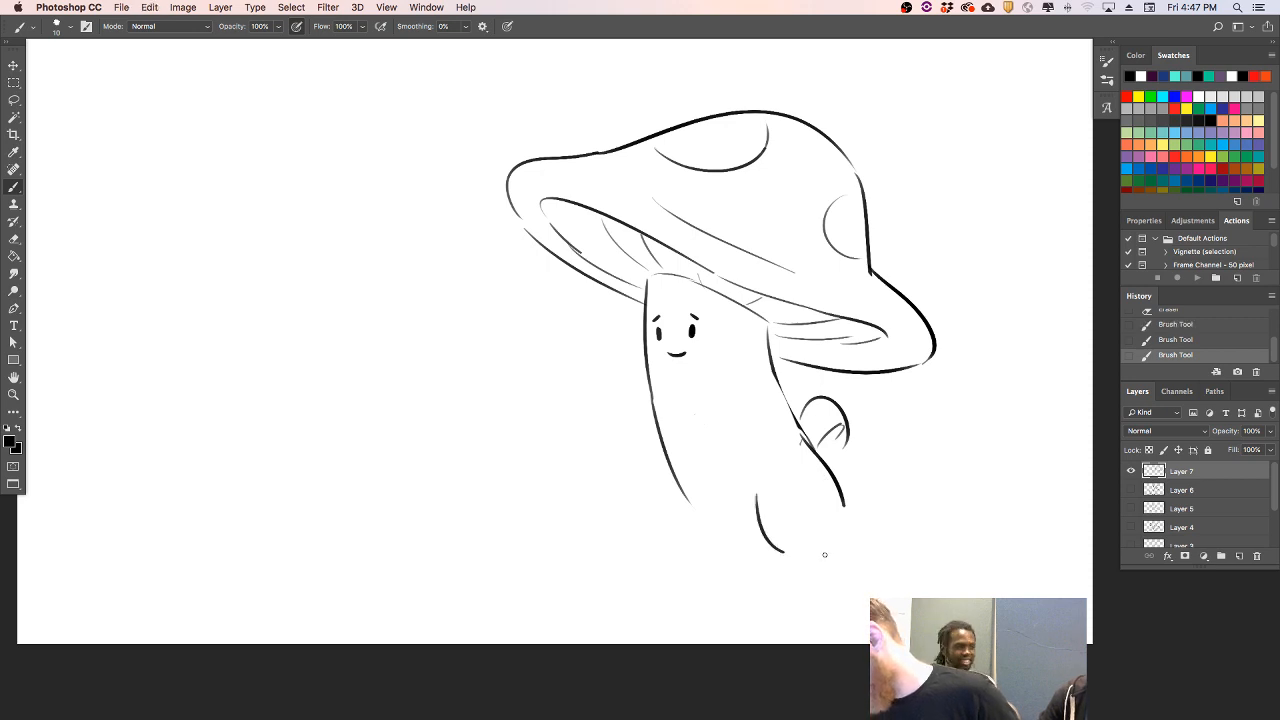
{"action": "left_click_drag", "start_coordinate": [677, 488], "coordinate": [697, 549]}
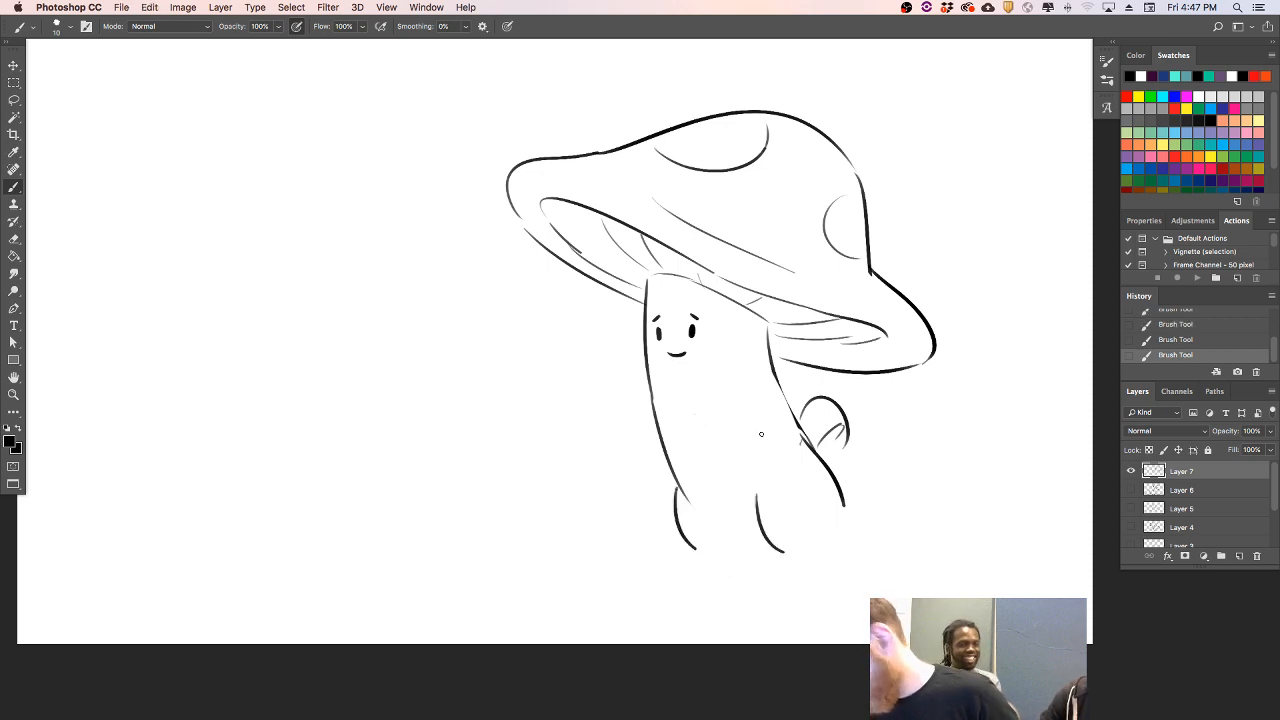
{"action": "key", "text": "ctrl+z"}
{"action": "mouse_move", "coordinate": [673, 490]}
{"action": "left_mouse_down"}
{"action": "mouse_move", "coordinate": [706, 572]}
{"action": "mouse_move", "coordinate": [738, 582]}
{"action": "left_mouse_up"}
{"action": "key", "text": "ctrl+z"}
- Join the legs with an arched inner line and finish the rear leg with its back edge and small foot
{"action": "key", "text": "ctrl+z"}
{"action": "mouse_move", "coordinate": [742, 535]}
{"action": "left_mouse_down"}
{"action": "mouse_move", "coordinate": [737, 582]}
{"action": "mouse_move", "coordinate": [783, 550]}
{"action": "left_mouse_up"}
{"action": "key", "text": "ctrl+z"}
{"action": "mouse_move", "coordinate": [845, 508]}
{"action": "left_mouse_down"}
{"action": "mouse_move", "coordinate": [847, 531]}
{"action": "mouse_move", "coordinate": [810, 571]}
{"action": "left_mouse_up"}
{"action": "key", "text": "ctrl+z"}
{"action": "mouse_move", "coordinate": [845, 530]}
{"action": "left_mouse_down"}
{"action": "mouse_move", "coordinate": [850, 566]}
{"action": "mouse_move", "coordinate": [815, 594]}
{"action": "mouse_move", "coordinate": [846, 588]}
{"action": "left_mouse_up"}
{"action": "key", "text": "ctrl+z"}
{"action": "key", "text": "ctrl+z"}
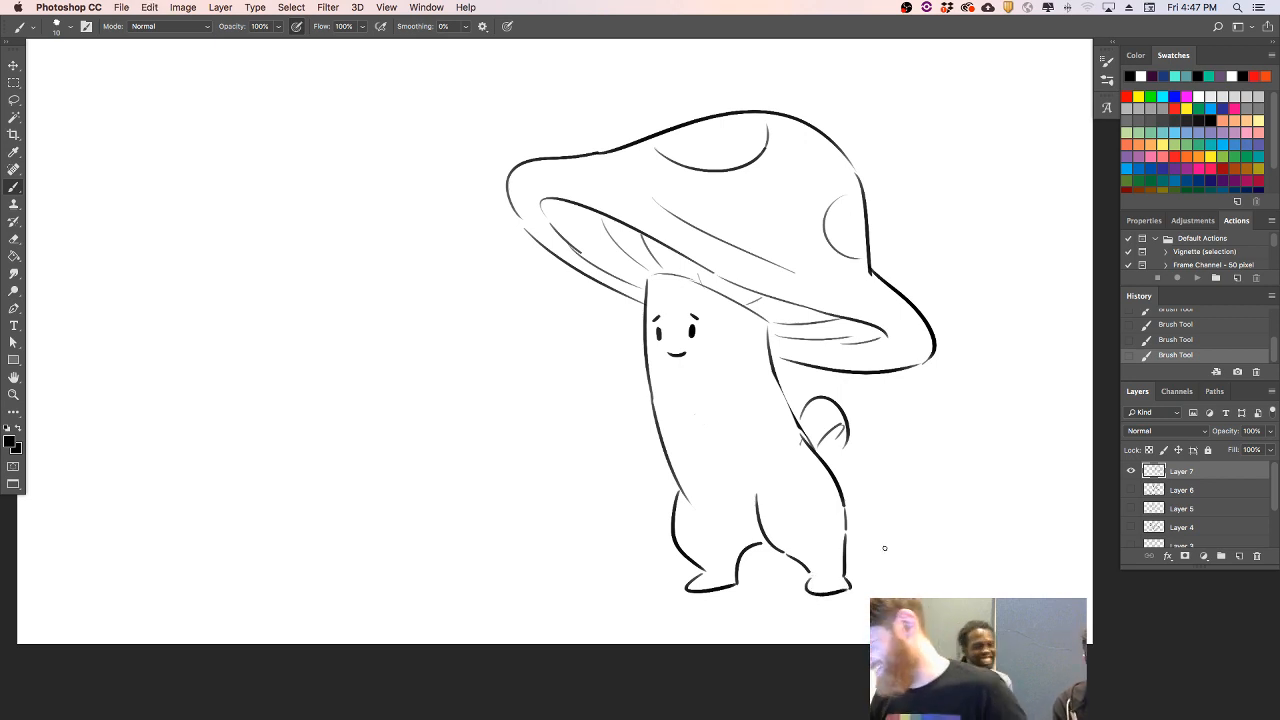
- Draw an apron bib across the large mushroom's chest, with a curved neckline and shoulder straps
{"action": "left_click_drag", "start_coordinate": [771, 376], "coordinate": [746, 433]}
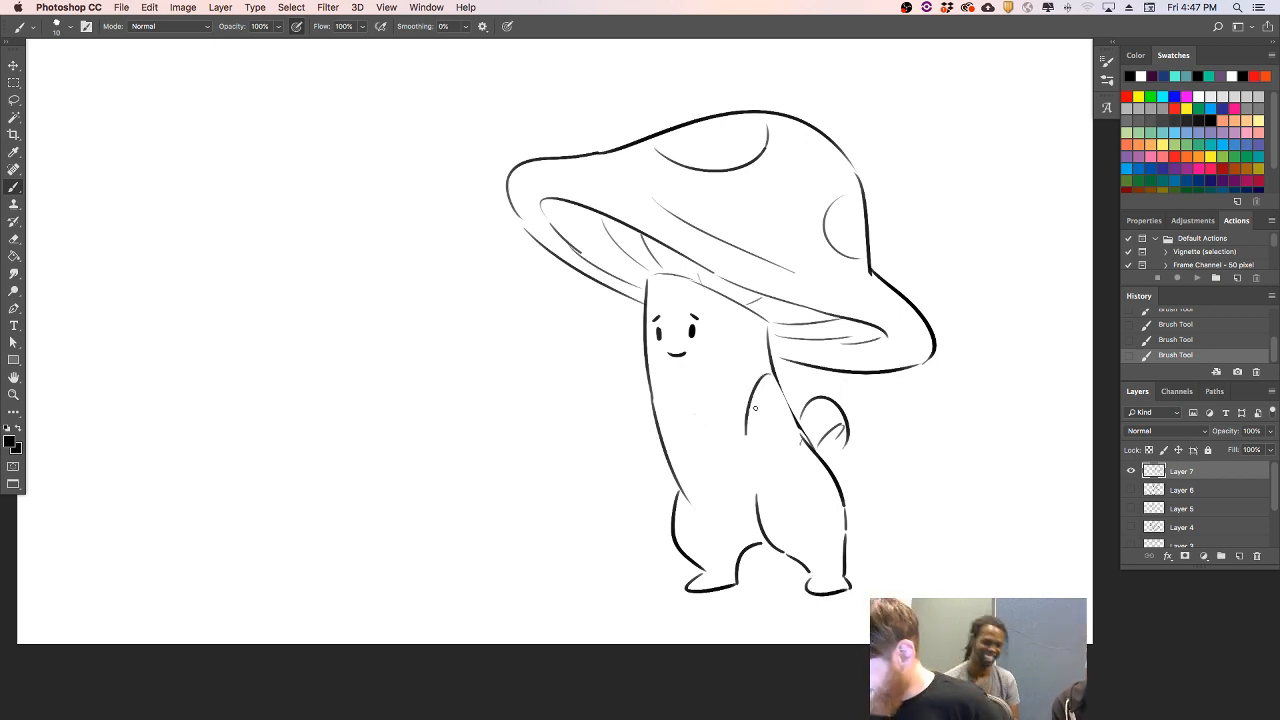
{"action": "mouse_move", "coordinate": [658, 426]}
{"action": "left_mouse_down"}
{"action": "mouse_move", "coordinate": [729, 421]}
{"action": "mouse_move", "coordinate": [772, 359]}
{"action": "left_mouse_up"}
{"action": "key", "text": "super+z"}
{"action": "left_click_drag", "start_coordinate": [730, 420], "coordinate": [759, 366]}
{"action": "left_click_drag", "start_coordinate": [653, 396], "coordinate": [651, 425]}
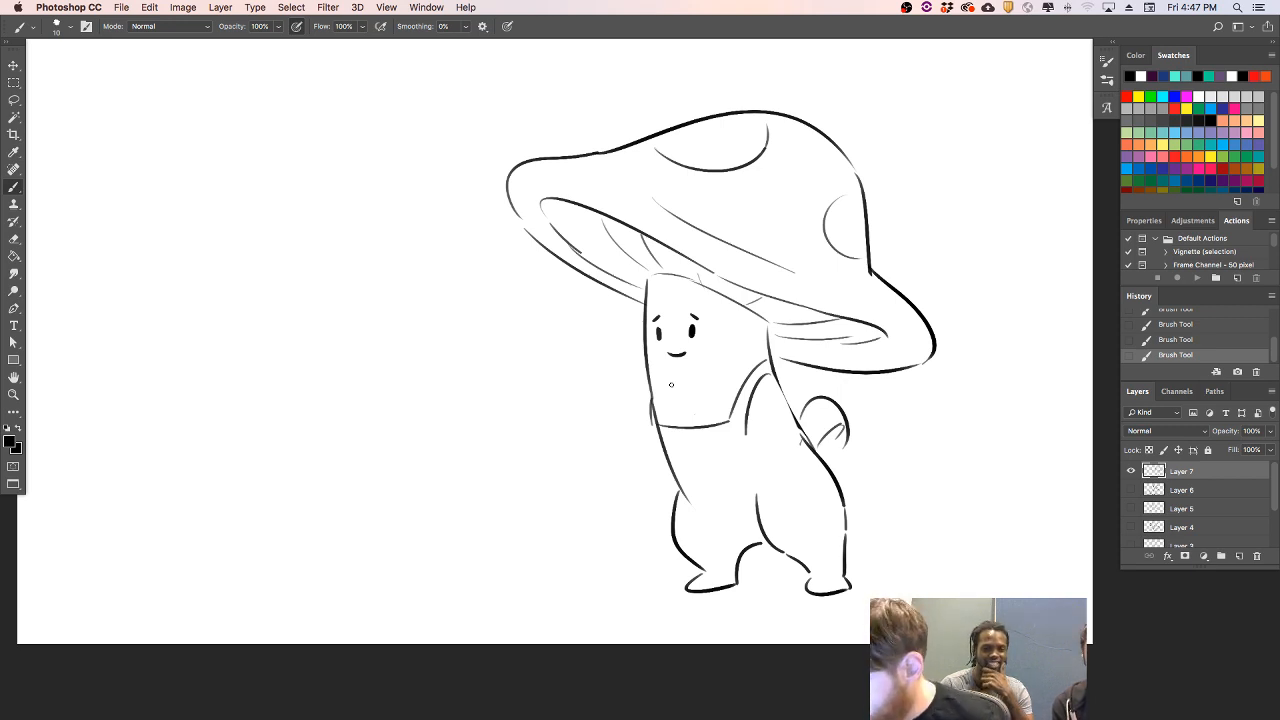
- Draw a small second mushroom's cap in front of the large one, with a domed top and curved underside
{"action": "left_click_drag", "start_coordinate": [421, 385], "coordinate": [510, 352]}
{"action": "key", "text": "super+z"}
{"action": "left_click_drag", "start_coordinate": [485, 432], "coordinate": [598, 378]}
{"action": "key", "text": "super+z"}
{"action": "left_click_drag", "start_coordinate": [491, 429], "coordinate": [600, 388]}
{"action": "left_click_drag", "start_coordinate": [492, 431], "coordinate": [562, 456]}
{"action": "key", "text": "super+z"}
{"action": "mouse_move", "coordinate": [491, 431]}
{"action": "left_mouse_down"}
{"action": "mouse_move", "coordinate": [506, 466]}
{"action": "mouse_move", "coordinate": [596, 401]}
{"action": "left_mouse_up"}
{"action": "key", "text": "super+z"}
{"action": "left_click_drag", "start_coordinate": [494, 456], "coordinate": [602, 404]}
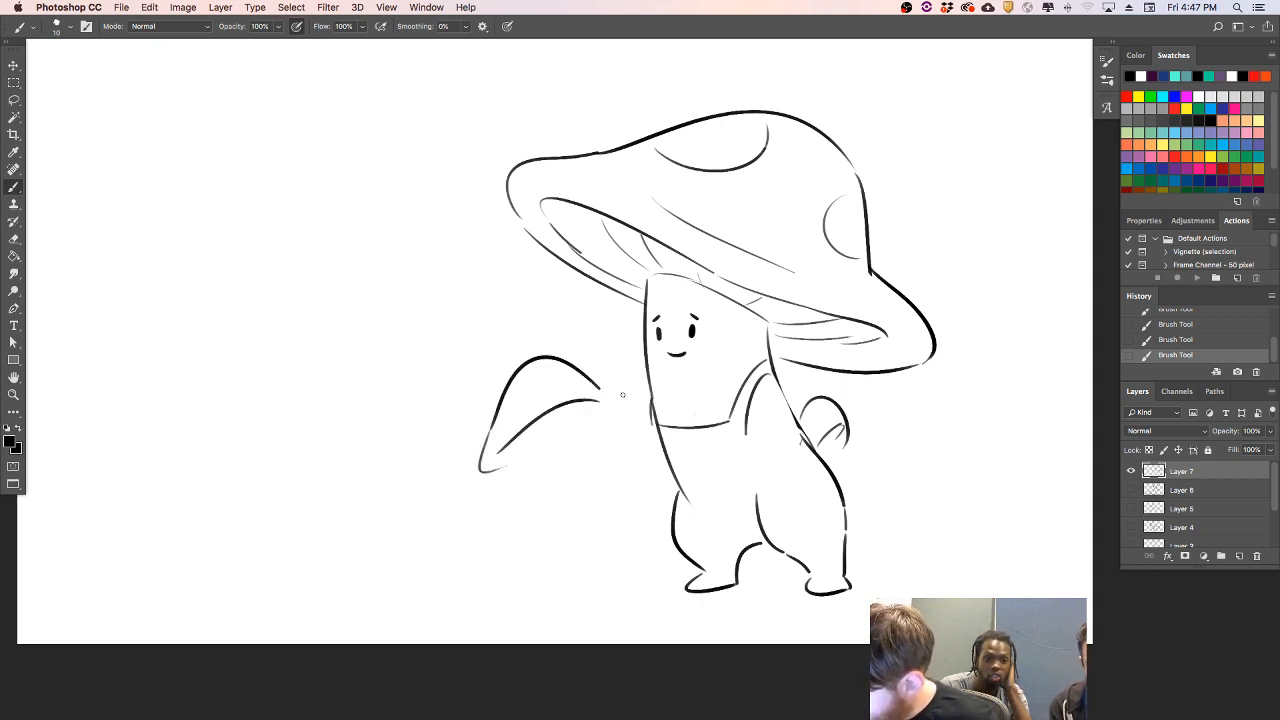
- Draw the large mushroom's raised hand resting on top of the small mushroom's cap
{"action": "mouse_move", "coordinate": [571, 361]}
{"action": "left_mouse_down"}
{"action": "mouse_move", "coordinate": [592, 382]}
{"action": "mouse_move", "coordinate": [565, 352]}
{"action": "mouse_move", "coordinate": [609, 362]}
{"action": "mouse_move", "coordinate": [617, 378]}
{"action": "left_mouse_up"}
{"action": "key", "text": "super+z"}
- Draw the large mushroom's near arm bent across its body, ending in a rounded hand
{"action": "key", "text": "super+z"}
{"action": "left_click_drag", "start_coordinate": [754, 432], "coordinate": [716, 470]}
{"action": "key", "text": "super+z"}
{"action": "mouse_move", "coordinate": [752, 424]}
{"action": "left_mouse_down"}
{"action": "mouse_move", "coordinate": [683, 479]}
{"action": "mouse_move", "coordinate": [678, 520]}
{"action": "left_mouse_up"}
{"action": "key", "text": "super+z"}
{"action": "left_click_drag", "start_coordinate": [705, 468], "coordinate": [656, 510]}
{"action": "key", "text": "super+z"}
{"action": "left_click_drag", "start_coordinate": [700, 468], "coordinate": [655, 508]}
- Draw a paper bag hanging below the large mushroom's hands and letter it SHROOM
{"action": "key", "text": "super+z"}
{"action": "mouse_move", "coordinate": [700, 467]}
{"action": "left_mouse_down"}
{"action": "mouse_move", "coordinate": [702, 501]}
{"action": "mouse_move", "coordinate": [730, 503]}
{"action": "mouse_move", "coordinate": [746, 473]}
{"action": "mouse_move", "coordinate": [675, 500]}
{"action": "mouse_move", "coordinate": [677, 475]}
{"action": "mouse_move", "coordinate": [690, 494]}
{"action": "mouse_move", "coordinate": [676, 551]}
{"action": "mouse_move", "coordinate": [660, 512]}
{"action": "mouse_move", "coordinate": [663, 558]}
{"action": "left_mouse_up"}
{"action": "key", "text": "super+z"}
{"action": "left_click_drag", "start_coordinate": [658, 510], "coordinate": [660, 558]}
{"action": "key", "text": "super+z"}
{"action": "mouse_move", "coordinate": [659, 508]}
{"action": "left_mouse_down"}
{"action": "mouse_move", "coordinate": [670, 518]}
{"action": "mouse_move", "coordinate": [647, 562]}
{"action": "mouse_move", "coordinate": [660, 571]}
{"action": "mouse_move", "coordinate": [712, 553]}
{"action": "mouse_move", "coordinate": [703, 517]}
{"action": "mouse_move", "coordinate": [691, 556]}
{"action": "left_mouse_up"}
{"action": "key", "text": "super+z"}
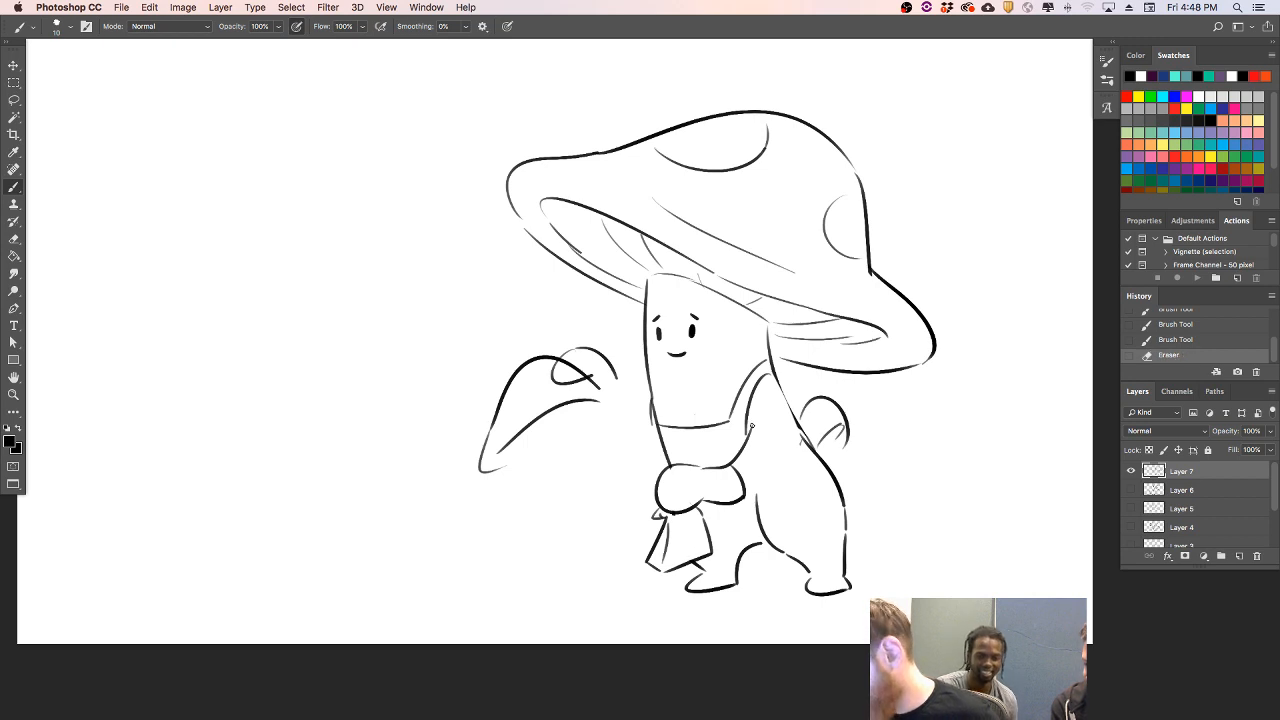
{"action": "mouse_move", "coordinate": [671, 527]}
{"action": "left_mouse_down"}
{"action": "mouse_move", "coordinate": [672, 541]}
{"action": "mouse_move", "coordinate": [713, 553]}
{"action": "left_mouse_up"}
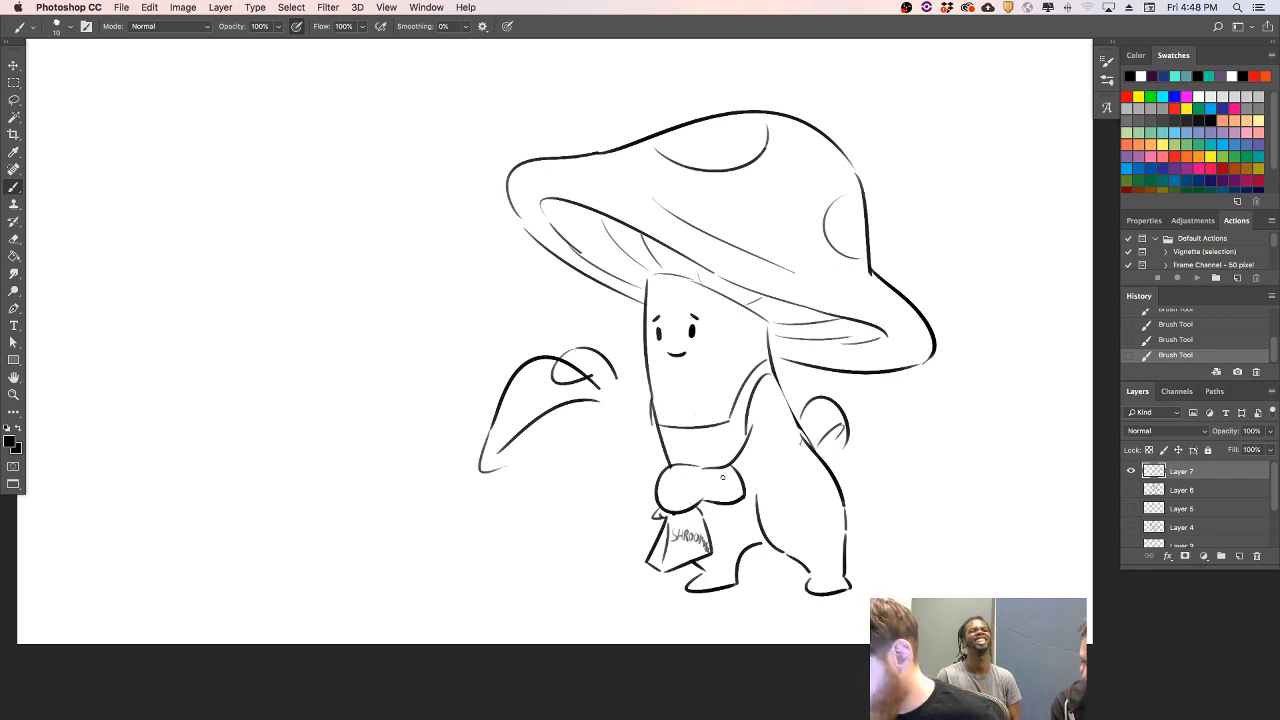
- Draw the near arm's lower edge and complete the apron with its hem, side edge and back bow, erasing the covered leg line
{"action": "left_click_drag", "start_coordinate": [750, 485], "coordinate": [788, 432]}
{"action": "mouse_move", "coordinate": [708, 559]}
{"action": "left_mouse_down"}
{"action": "mouse_move", "coordinate": [783, 541]}
{"action": "mouse_move", "coordinate": [843, 504]}
{"action": "left_mouse_up"}
{"action": "key", "text": "super+z"}
{"action": "mouse_move", "coordinate": [779, 551]}
{"action": "left_mouse_down"}
{"action": "mouse_move", "coordinate": [843, 531]}
{"action": "mouse_move", "coordinate": [832, 540]}
{"action": "mouse_move", "coordinate": [803, 476]}
{"action": "mouse_move", "coordinate": [808, 453]}
{"action": "left_mouse_up"}
{"action": "key", "text": "super+z"}
{"action": "mouse_move", "coordinate": [757, 493]}
{"action": "left_mouse_down"}
{"action": "mouse_move", "coordinate": [734, 547]}
{"action": "mouse_move", "coordinate": [780, 540]}
{"action": "left_mouse_up"}
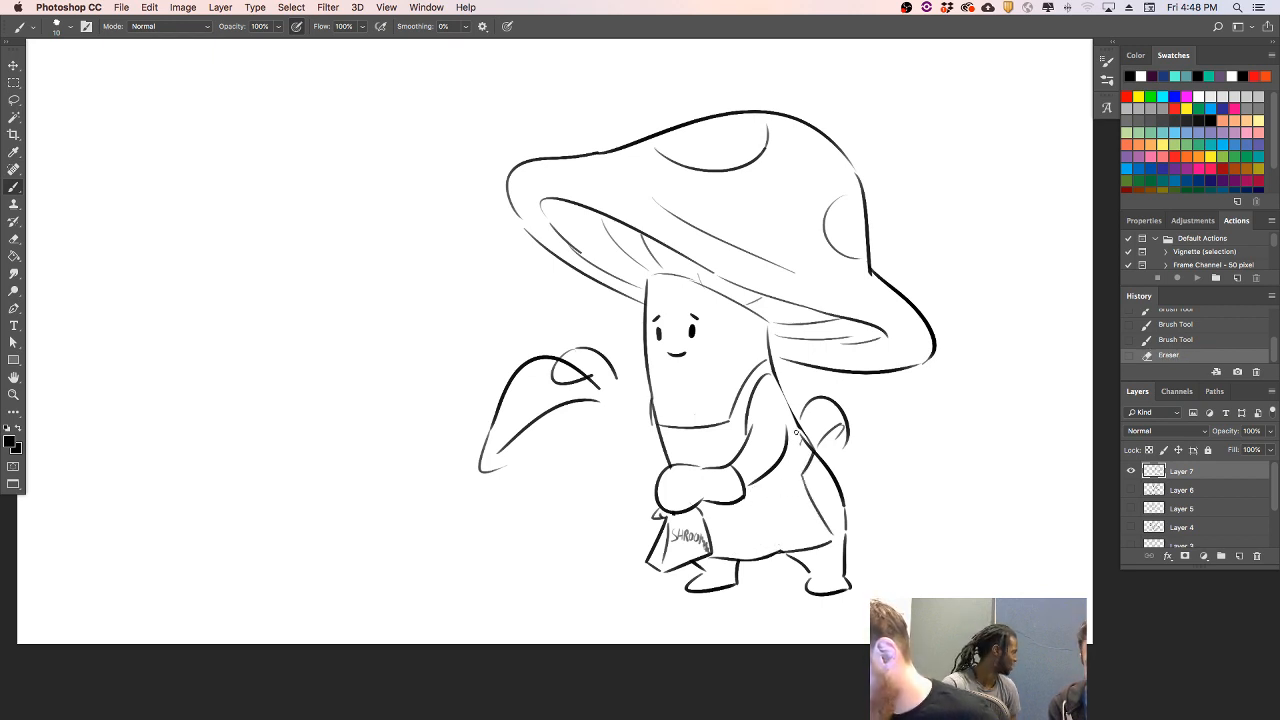
{"action": "mouse_move", "coordinate": [824, 453]}
{"action": "left_mouse_down"}
{"action": "mouse_move", "coordinate": [850, 440]}
{"action": "mouse_move", "coordinate": [852, 476]}
{"action": "left_mouse_up"}
{"action": "left_click_drag", "start_coordinate": [786, 399], "coordinate": [806, 406]}
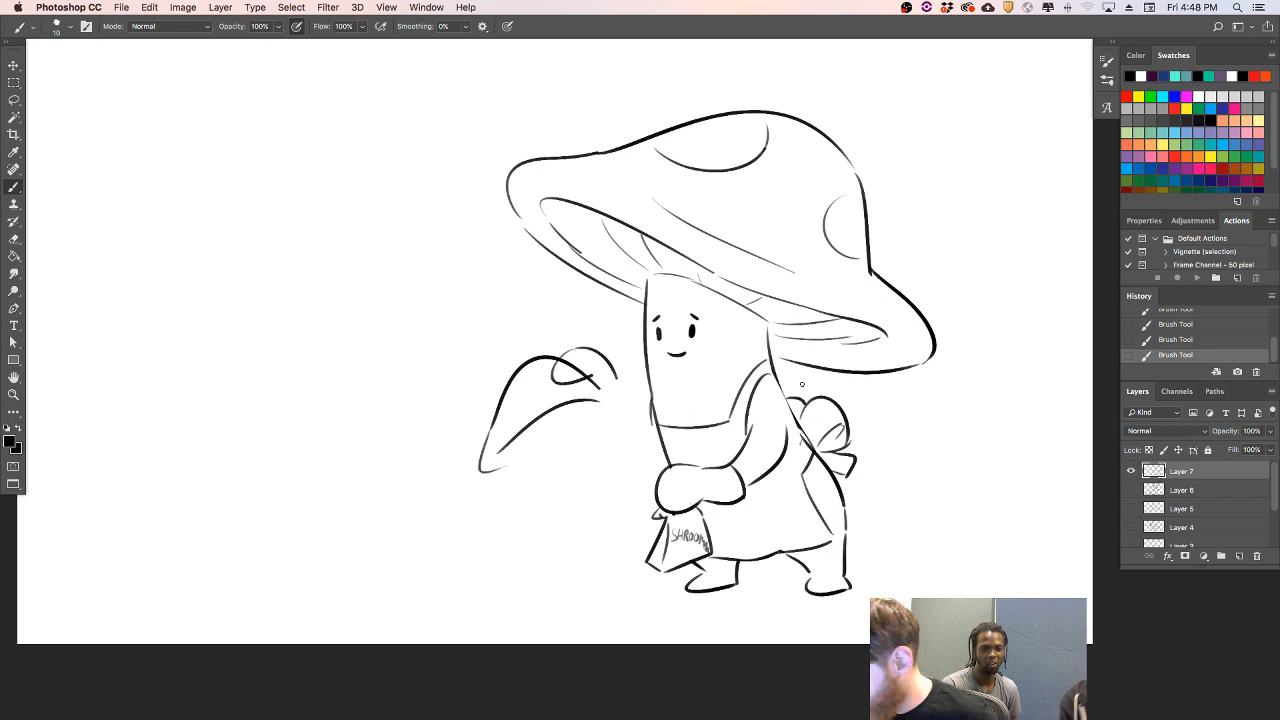
- Draw both sides of the small mushroom's stem and close the front edge of its cap
{"action": "left_click_drag", "start_coordinate": [530, 453], "coordinate": [541, 520]}
{"action": "key", "text": "super+z"}
{"action": "left_click_drag", "start_coordinate": [530, 453], "coordinate": [541, 532]}
{"action": "left_click_drag", "start_coordinate": [589, 436], "coordinate": [617, 512]}
{"action": "key", "text": "super+z"}
{"action": "left_click_drag", "start_coordinate": [589, 436], "coordinate": [621, 516]}
{"action": "left_click_drag", "start_coordinate": [505, 465], "coordinate": [526, 456]}
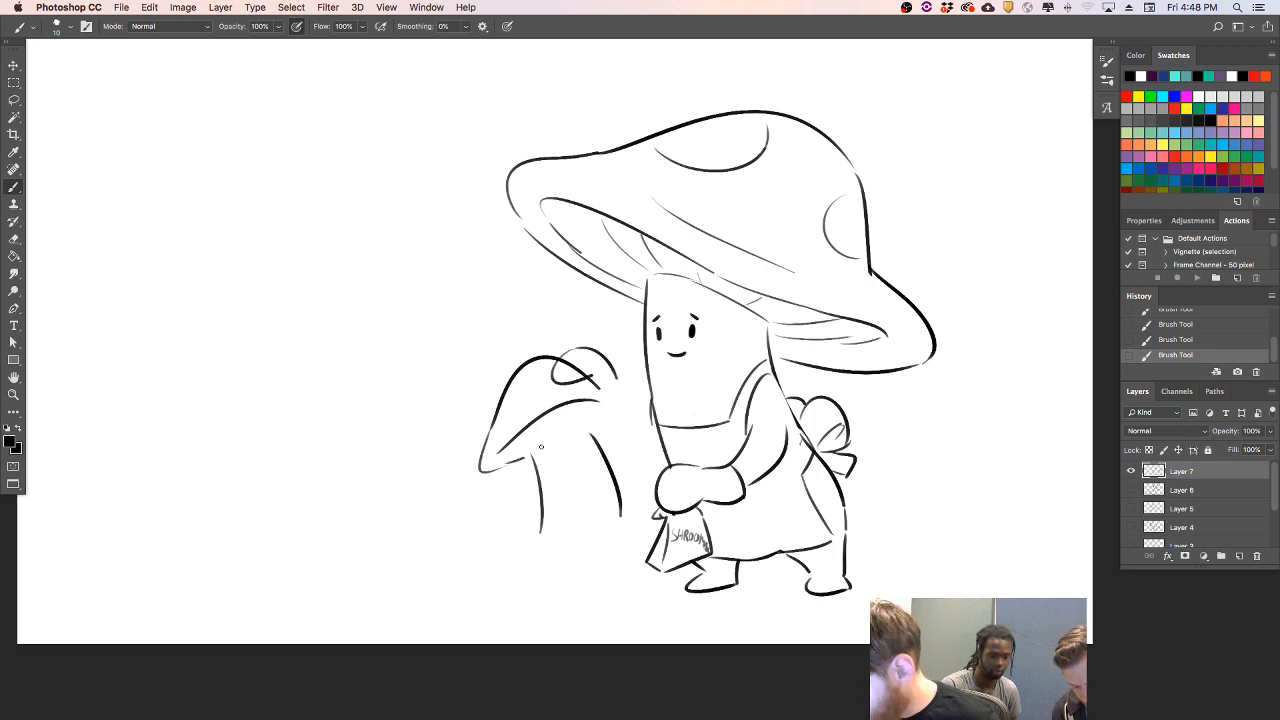
- Connect the raised hand to the large mushroom's body with the arm's outer line and underside
{"action": "left_click_drag", "start_coordinate": [613, 375], "coordinate": [628, 408]}
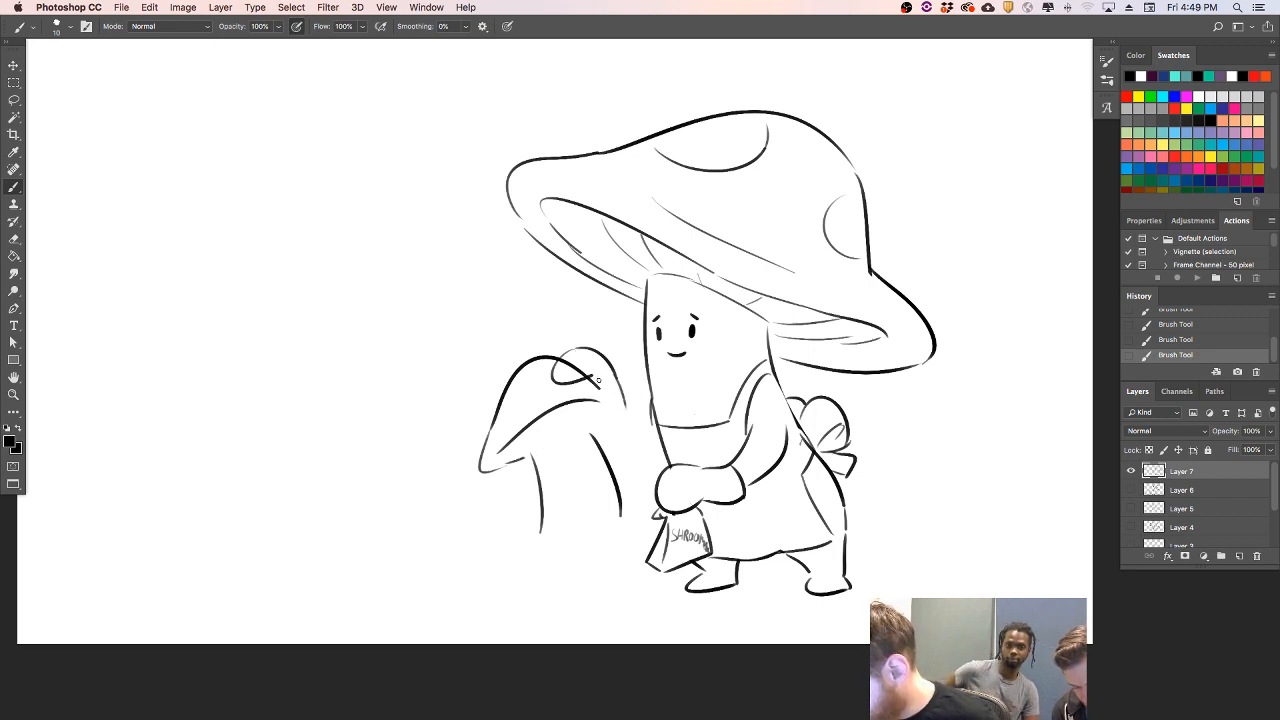
{"action": "mouse_move", "coordinate": [625, 408]}
{"action": "left_mouse_down"}
{"action": "mouse_move", "coordinate": [652, 403]}
{"action": "mouse_move", "coordinate": [672, 456]}
{"action": "left_mouse_up"}
{"action": "key", "text": "super+z"}
{"action": "left_click_drag", "start_coordinate": [648, 414], "coordinate": [674, 470]}
{"action": "key", "text": "super+z"}
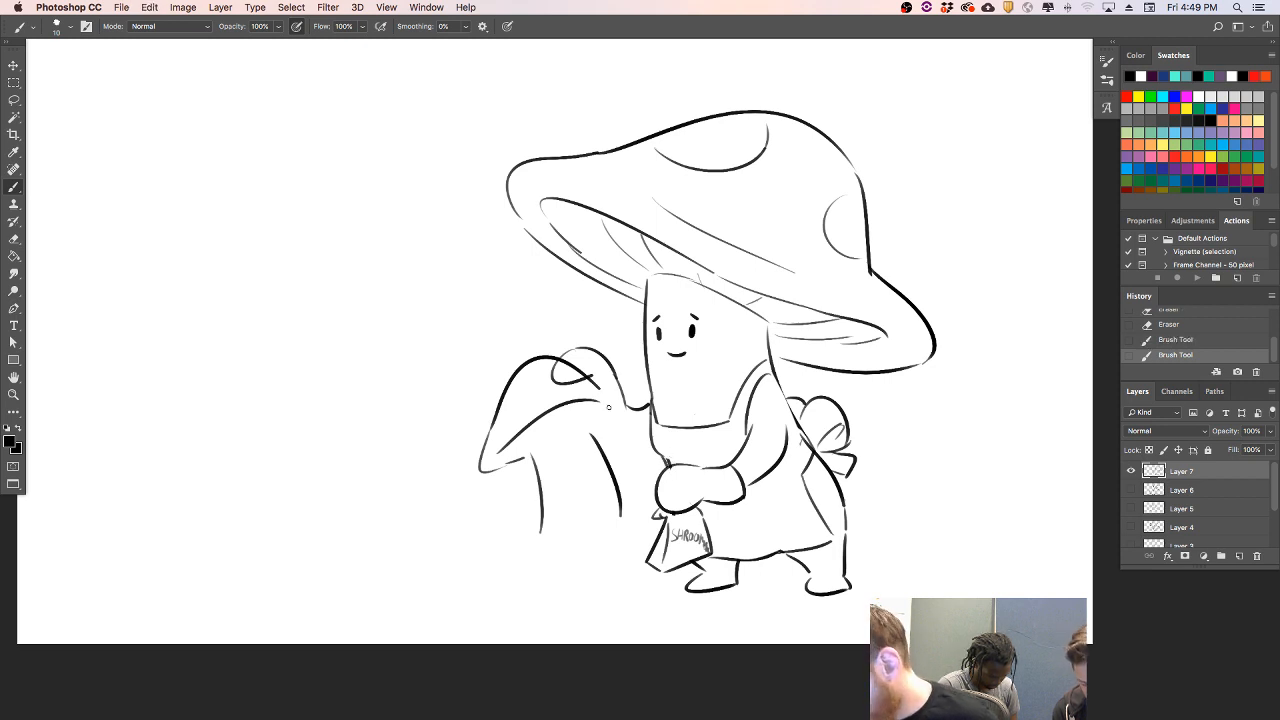
- Finish the small cap's rear rim, erase the lines crossing the resting hand, and add gills under the cap
{"action": "mouse_move", "coordinate": [624, 392]}
{"action": "left_mouse_down"}
{"action": "mouse_move", "coordinate": [613, 422]}
{"action": "mouse_move", "coordinate": [614, 410]}
{"action": "mouse_move", "coordinate": [610, 438]}
{"action": "mouse_move", "coordinate": [622, 406]}
{"action": "mouse_move", "coordinate": [504, 454]}
{"action": "mouse_move", "coordinate": [598, 432]}
{"action": "left_mouse_up"}
{"action": "key", "text": "super+z"}
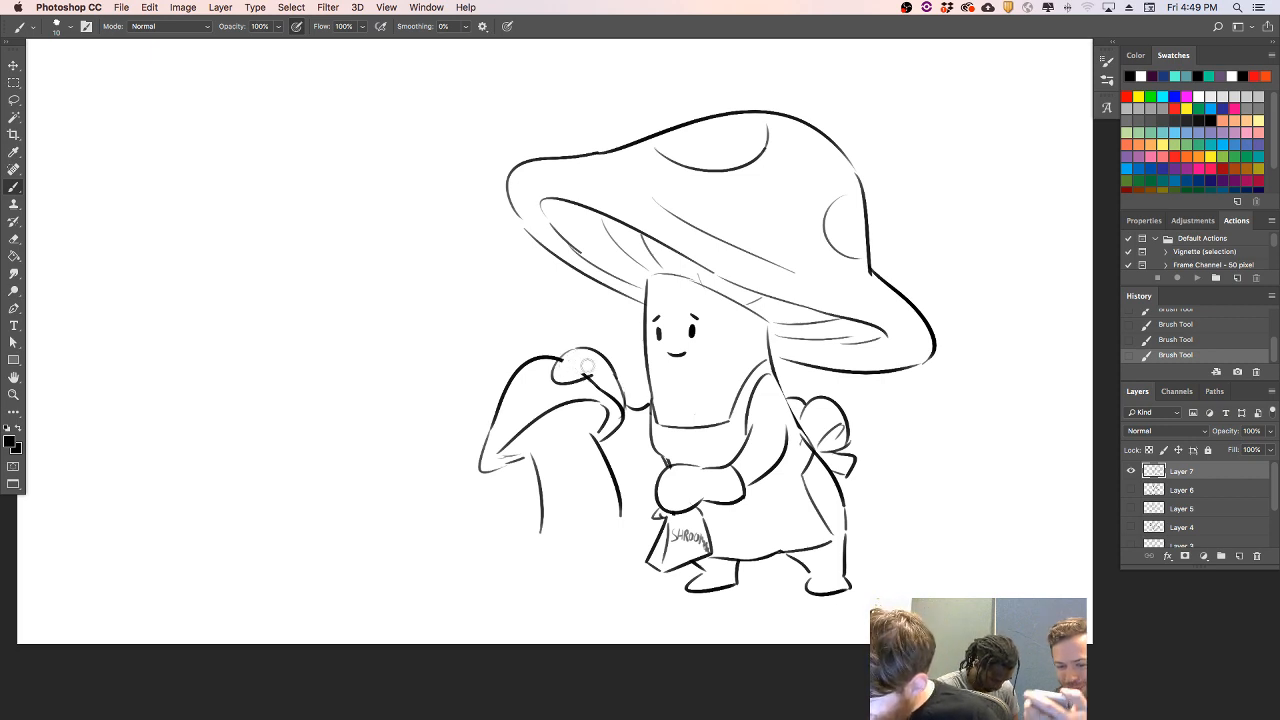
{"action": "left_click_drag", "start_coordinate": [575, 361], "coordinate": [594, 370]}
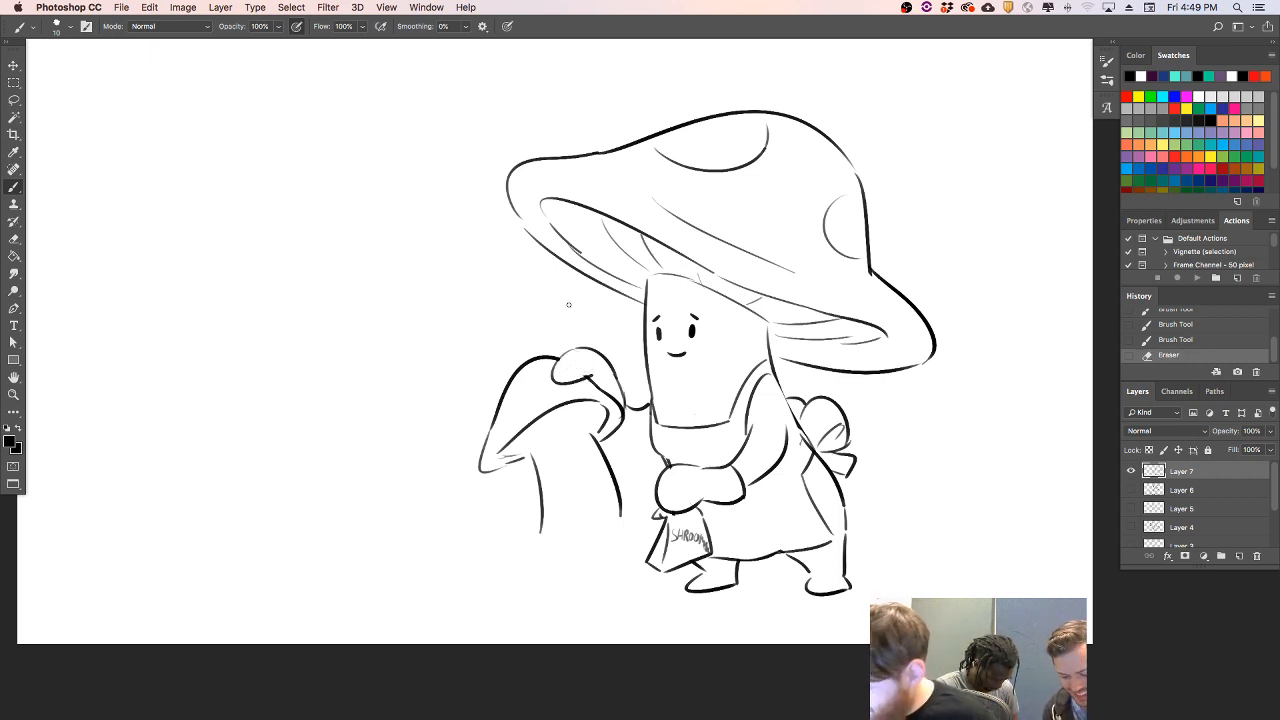
{"action": "mouse_move", "coordinate": [533, 446]}
{"action": "left_mouse_down"}
{"action": "mouse_move", "coordinate": [589, 433]}
{"action": "mouse_move", "coordinate": [576, 395]}
{"action": "mouse_move", "coordinate": [529, 438]}
{"action": "left_mouse_up"}
{"action": "key", "text": "super+z"}
{"action": "left_click_drag", "start_coordinate": [600, 404], "coordinate": [590, 422]}
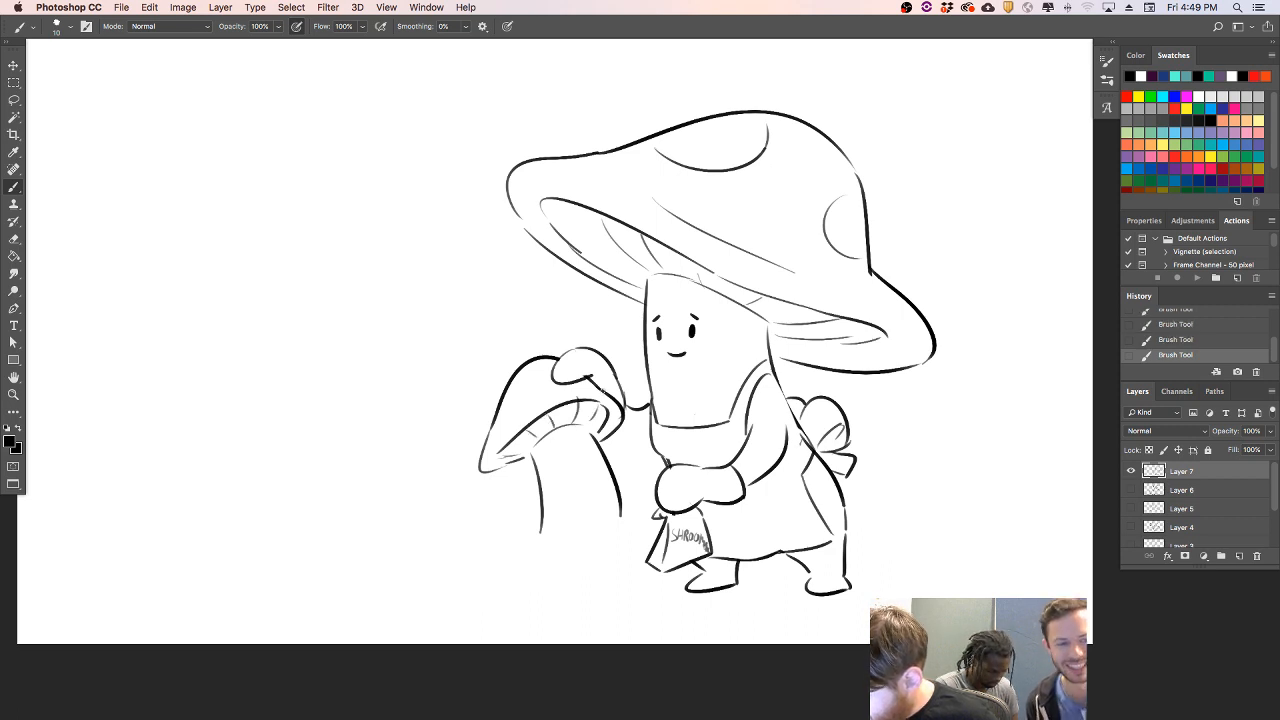
- Add curved marks across the small mushroom's lower stem and draw its face with eyes and an open smile
{"action": "mouse_move", "coordinate": [563, 525]}
{"action": "left_mouse_down"}
{"action": "mouse_move", "coordinate": [591, 540]}
{"action": "mouse_move", "coordinate": [595, 521]}
{"action": "left_mouse_up"}
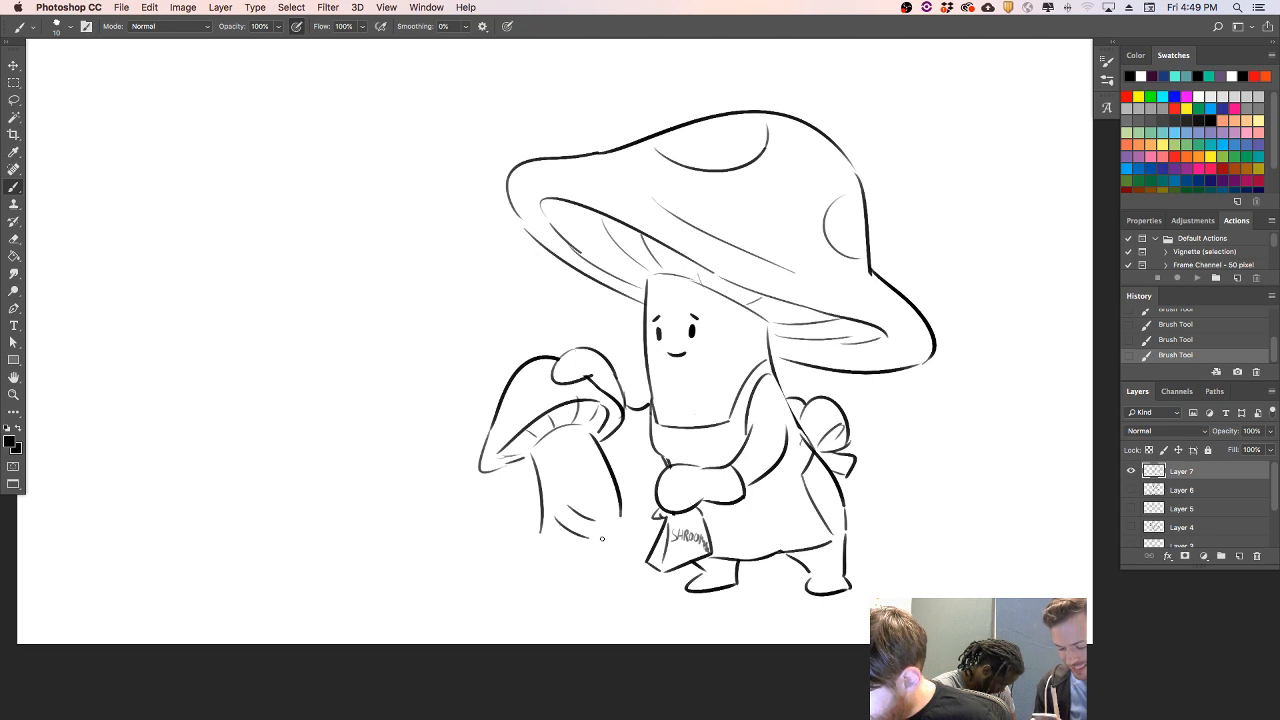
{"action": "mouse_move", "coordinate": [572, 463]}
{"action": "left_mouse_down"}
{"action": "mouse_move", "coordinate": [591, 458]}
{"action": "mouse_move", "coordinate": [568, 469]}
{"action": "mouse_move", "coordinate": [581, 469]}
{"action": "mouse_move", "coordinate": [565, 451]}
{"action": "mouse_move", "coordinate": [588, 447]}
{"action": "left_mouse_up"}
{"action": "key", "text": "super+z"}
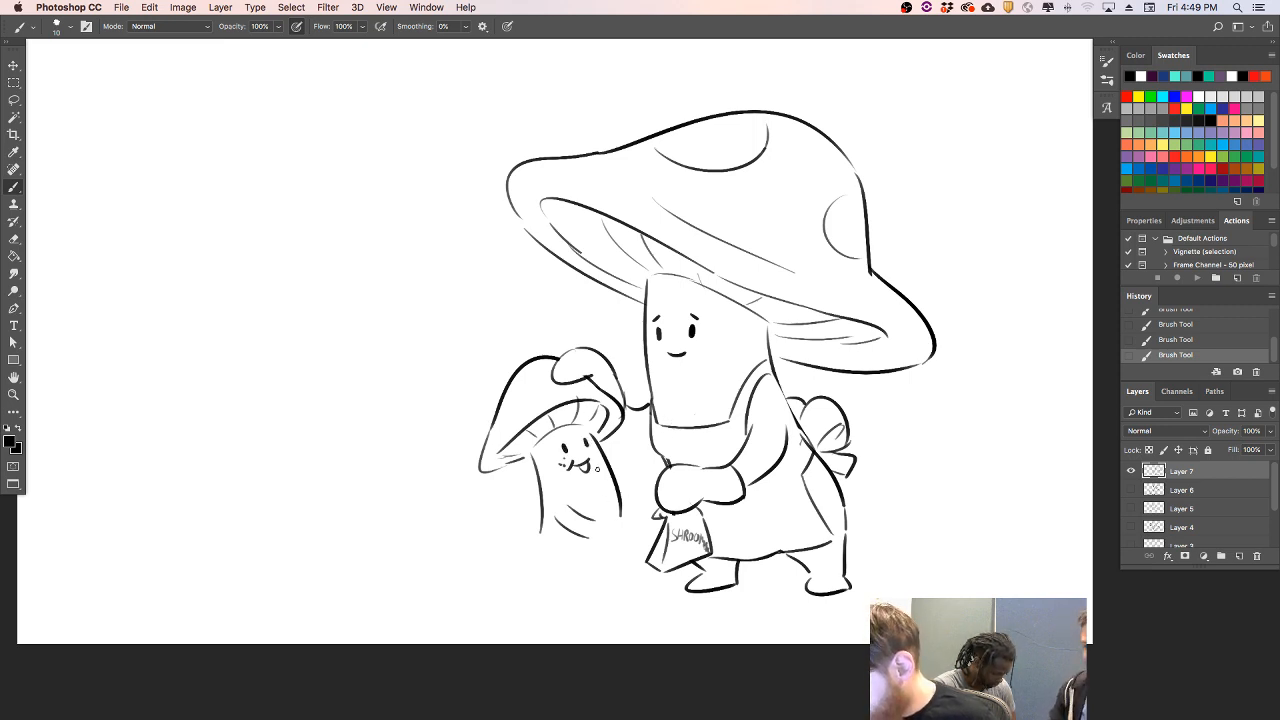
- Replace the lower stem marks with a backpack, a shoulder strap and the small mushroom's front arm and hand
{"action": "mouse_move", "coordinate": [540, 510]}
{"action": "left_mouse_down"}
{"action": "mouse_move", "coordinate": [576, 490]}
{"action": "mouse_move", "coordinate": [566, 494]}
{"action": "mouse_move", "coordinate": [593, 535]}
{"action": "mouse_move", "coordinate": [569, 512]}
{"action": "mouse_move", "coordinate": [572, 538]}
{"action": "mouse_move", "coordinate": [571, 505]}
{"action": "mouse_move", "coordinate": [582, 546]}
{"action": "mouse_move", "coordinate": [555, 539]}
{"action": "mouse_move", "coordinate": [566, 500]}
{"action": "mouse_move", "coordinate": [533, 540]}
{"action": "left_mouse_up"}
{"action": "key", "text": "super+z"}
{"action": "key", "text": "super+z"}
{"action": "key", "text": "super+z"}
{"action": "left_click_drag", "start_coordinate": [527, 480], "coordinate": [528, 549]}
{"action": "left_click_drag", "start_coordinate": [532, 497], "coordinate": [562, 494]}
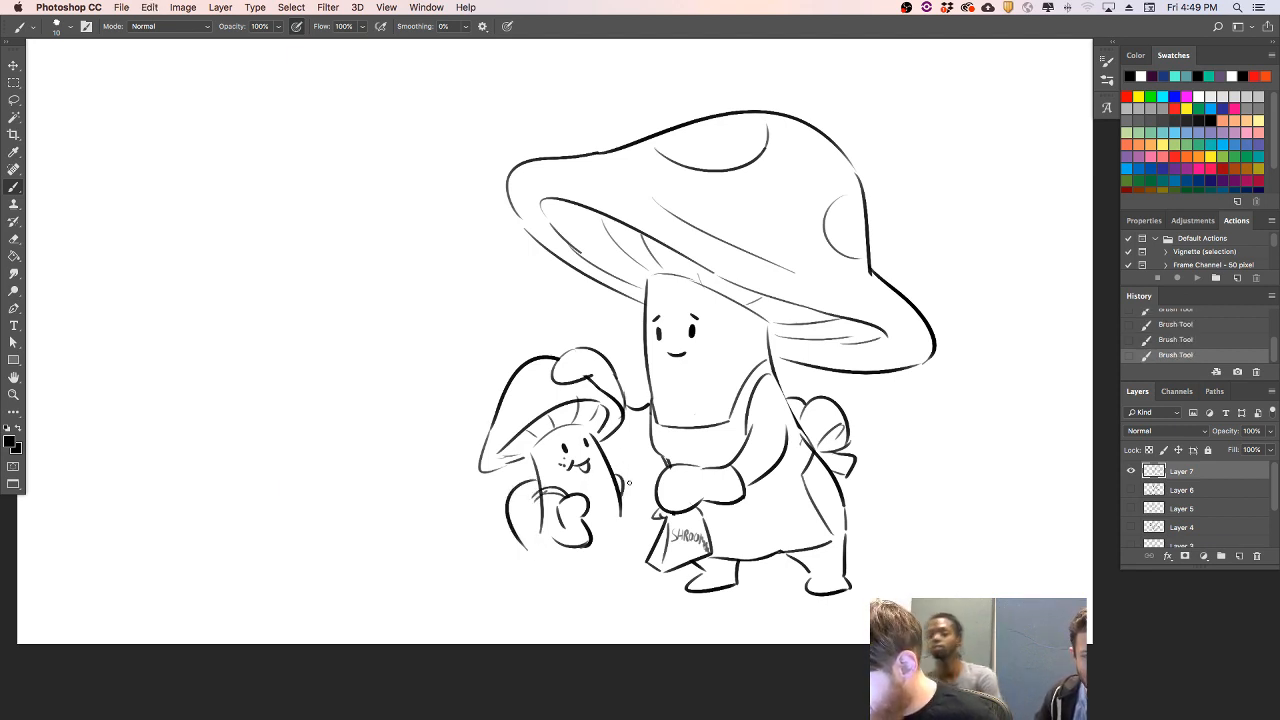
- Draw the small mushroom's other hand as a round shape on its rear edge and erase the stem line inside it
{"action": "key", "text": "super+z"}
{"action": "mouse_move", "coordinate": [616, 476]}
{"action": "left_mouse_down"}
{"action": "mouse_move", "coordinate": [607, 498]}
{"action": "mouse_move", "coordinate": [629, 492]}
{"action": "mouse_move", "coordinate": [618, 486]}
{"action": "left_mouse_up"}
{"action": "key", "text": "super+z"}
{"action": "key", "text": "e"}
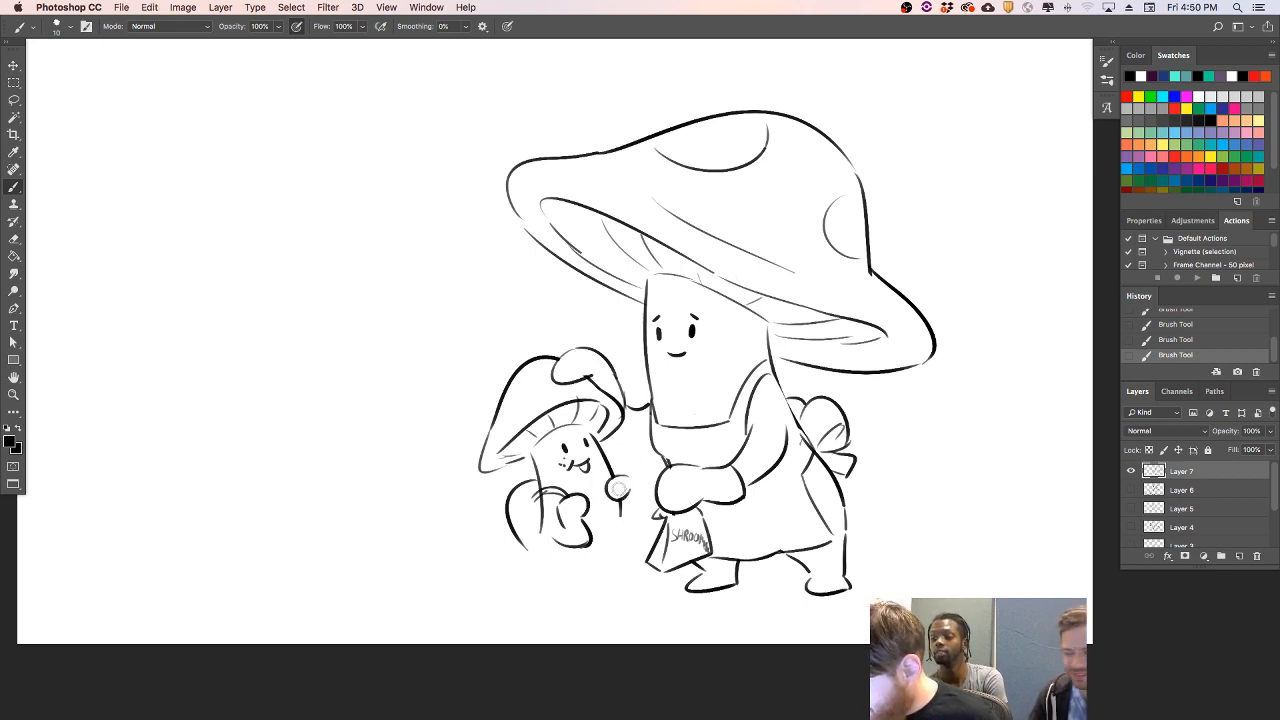
- Extend the front and back edges of the small mushroom's body down toward the ground
{"action": "mouse_move", "coordinate": [534, 500]}
{"action": "left_mouse_down"}
{"action": "mouse_move", "coordinate": [562, 496]}
{"action": "mouse_move", "coordinate": [531, 537]}
{"action": "mouse_move", "coordinate": [540, 565]}
{"action": "left_mouse_up"}
{"action": "key", "text": "super+z"}
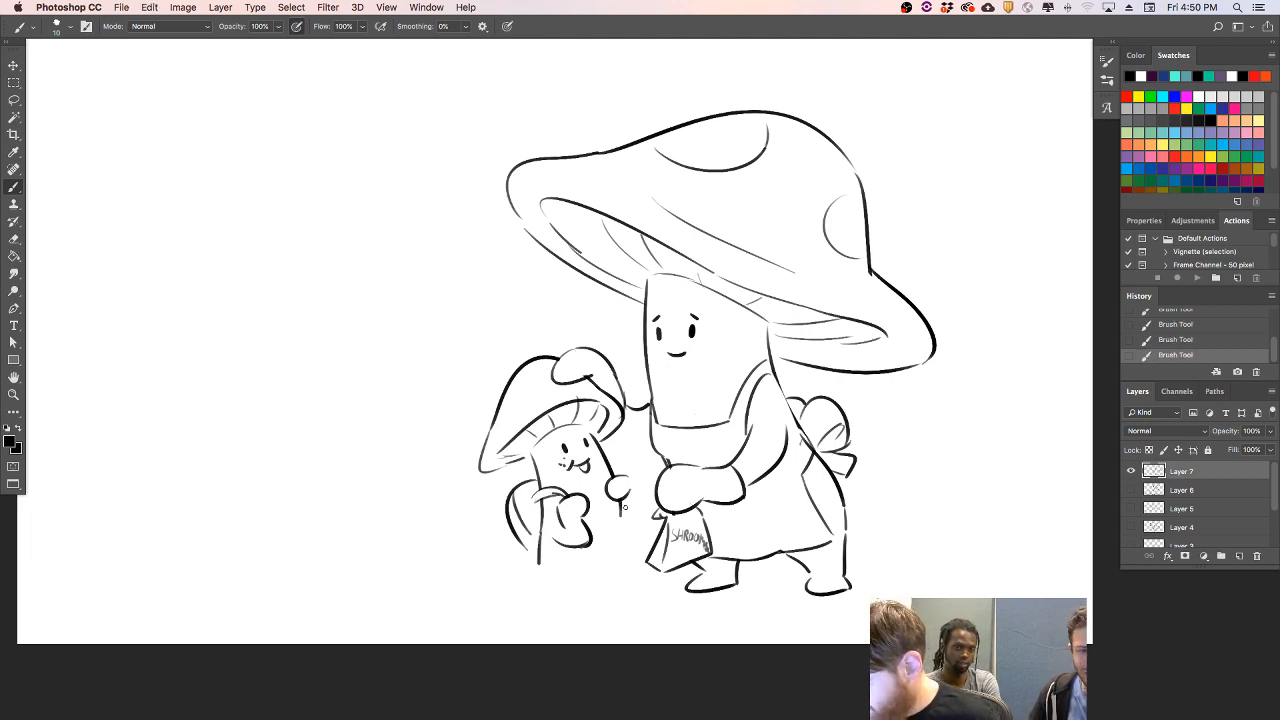
{"action": "left_click_drag", "start_coordinate": [621, 509], "coordinate": [625, 568]}
{"action": "key", "text": "super+z"}
{"action": "left_click_drag", "start_coordinate": [622, 511], "coordinate": [626, 567]}
{"action": "key", "text": "super+z"}
{"action": "left_click_drag", "start_coordinate": [621, 509], "coordinate": [630, 574]}
- Draw the small mushroom's short legs and feet, joined by an arched inner line
{"action": "mouse_move", "coordinate": [539, 561]}
{"action": "left_mouse_down"}
{"action": "mouse_move", "coordinate": [541, 586]}
{"action": "mouse_move", "coordinate": [617, 571]}
{"action": "mouse_move", "coordinate": [614, 585]}
{"action": "mouse_move", "coordinate": [651, 589]}
{"action": "mouse_move", "coordinate": [571, 598]}
{"action": "left_mouse_up"}
{"action": "key", "text": "super+z"}
- Draw the backpack's far edge beside the small mushroom's rear hand and add short lines under the cap's front rim
{"action": "key", "text": "super+z"}
{"action": "left_click_drag", "start_coordinate": [630, 479], "coordinate": [639, 533]}
{"action": "key", "text": "super+z"}
{"action": "mouse_move", "coordinate": [629, 479]}
{"action": "left_mouse_down"}
{"action": "mouse_move", "coordinate": [636, 536]}
{"action": "mouse_move", "coordinate": [643, 523]}
{"action": "mouse_move", "coordinate": [632, 535]}
{"action": "left_mouse_up"}
{"action": "key", "text": "super+z"}
{"action": "left_click_drag", "start_coordinate": [497, 471], "coordinate": [532, 464]}
{"action": "key", "text": "super+z"}
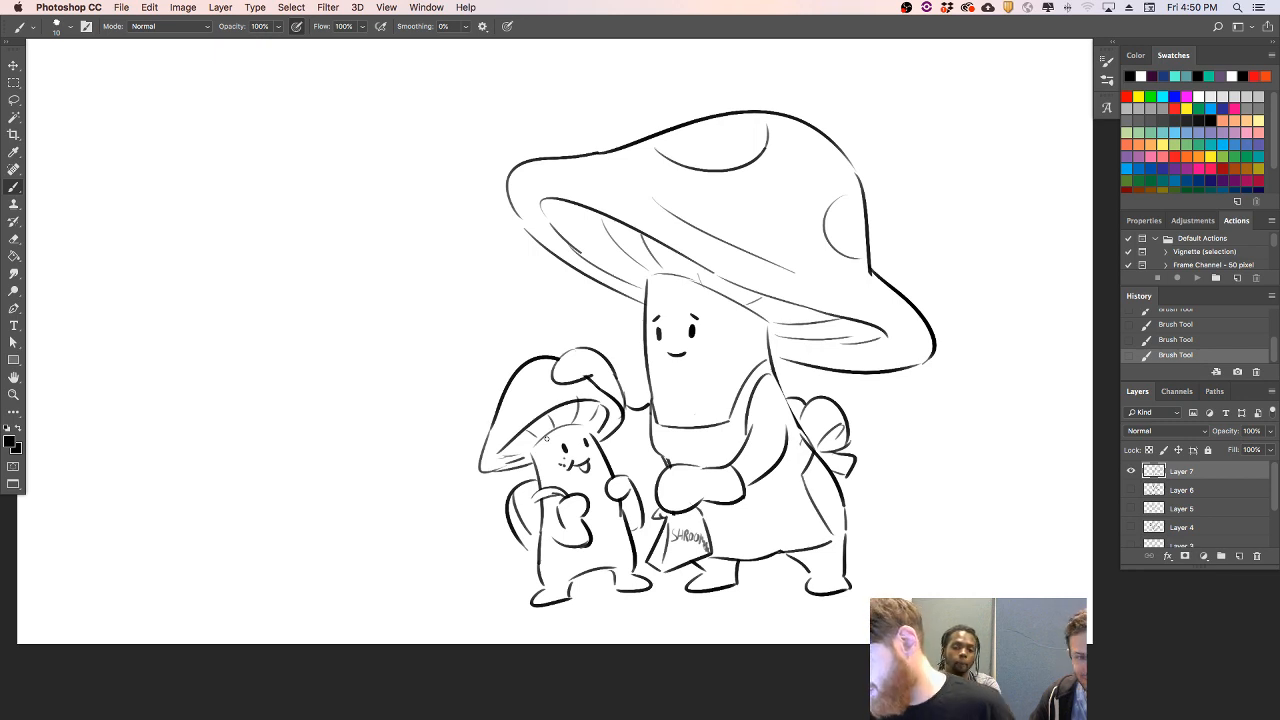
- Draw a ground line running behind the feet of both mushrooms and out to each side
{"action": "left_click_drag", "start_coordinate": [452, 597], "coordinate": [530, 590]}
{"action": "key", "text": "super+z"}
{"action": "left_click_drag", "start_coordinate": [657, 578], "coordinate": [774, 573]}
- Add grass tufts on both sides of the mushrooms and rounded stones at the ground line's right end
{"action": "left_click_drag", "start_coordinate": [948, 544], "coordinate": [984, 492]}
{"action": "left_click_drag", "start_coordinate": [962, 570], "coordinate": [982, 558]}
{"action": "left_click_drag", "start_coordinate": [898, 560], "coordinate": [904, 498]}
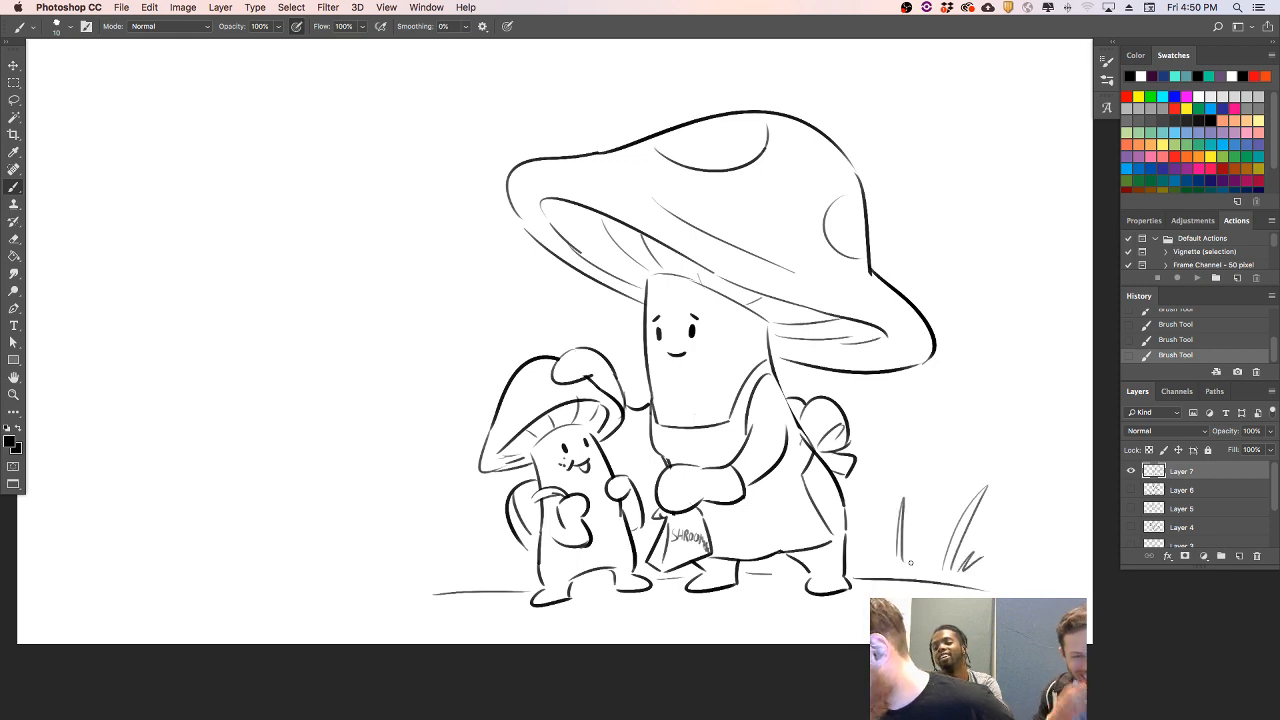
{"action": "left_click_drag", "start_coordinate": [446, 580], "coordinate": [410, 514]}
{"action": "left_click_drag", "start_coordinate": [462, 580], "coordinate": [480, 568]}
{"action": "left_click_drag", "start_coordinate": [386, 566], "coordinate": [400, 586]}
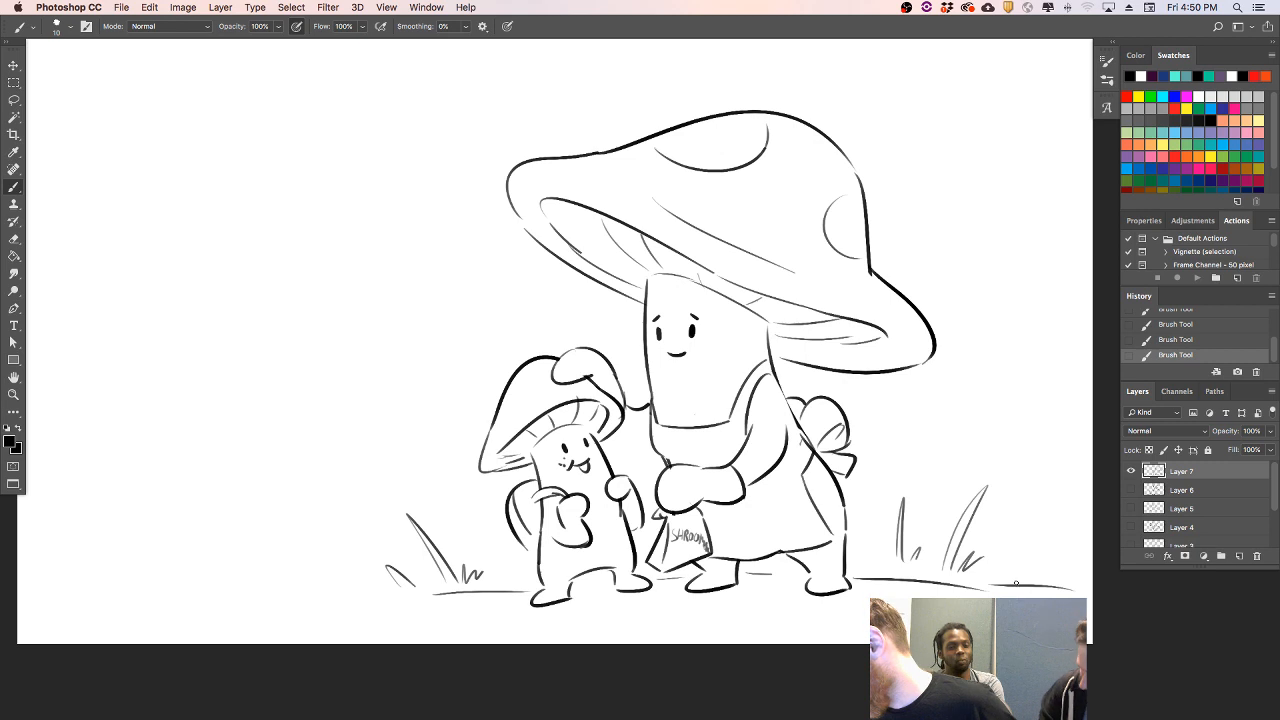
{"action": "key", "text": "ctrl+z"}
{"action": "left_click_drag", "start_coordinate": [990, 590], "coordinate": [1019, 579]}
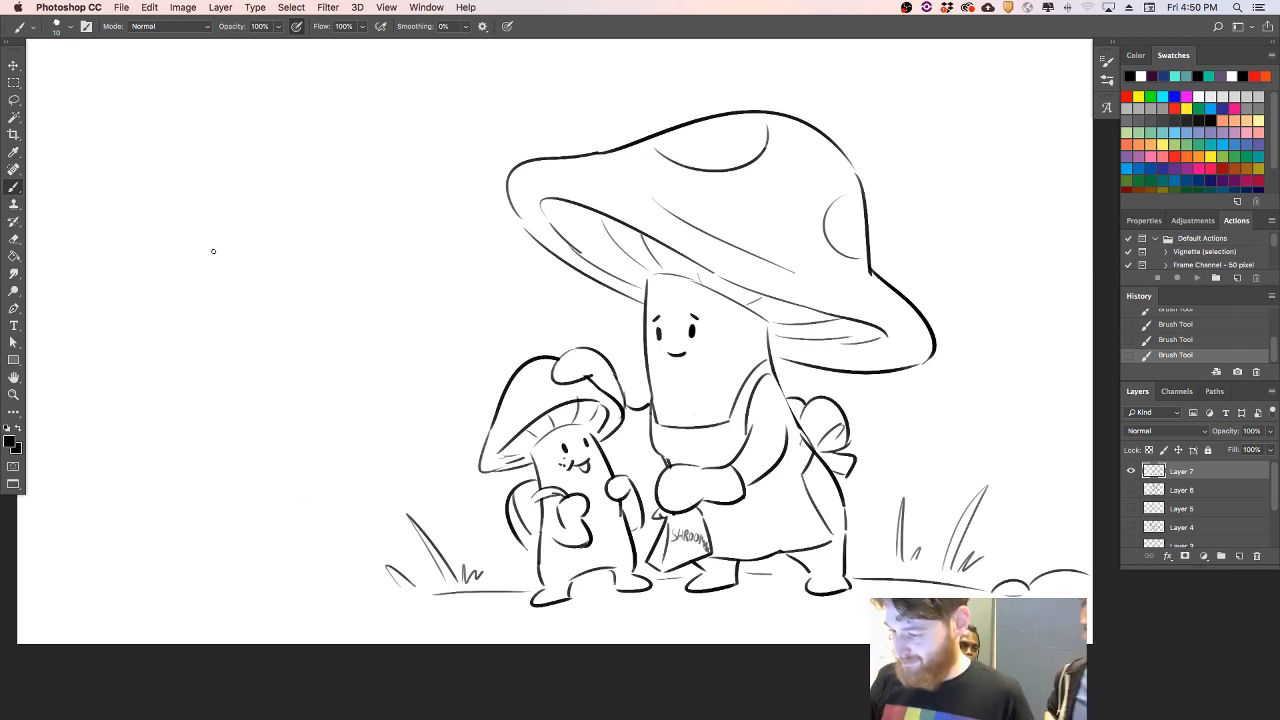
- Start a house in the empty area left of the mushrooms with its left wall and the gable's left slope
{"action": "left_click_drag", "start_coordinate": [152, 236], "coordinate": [174, 545]}
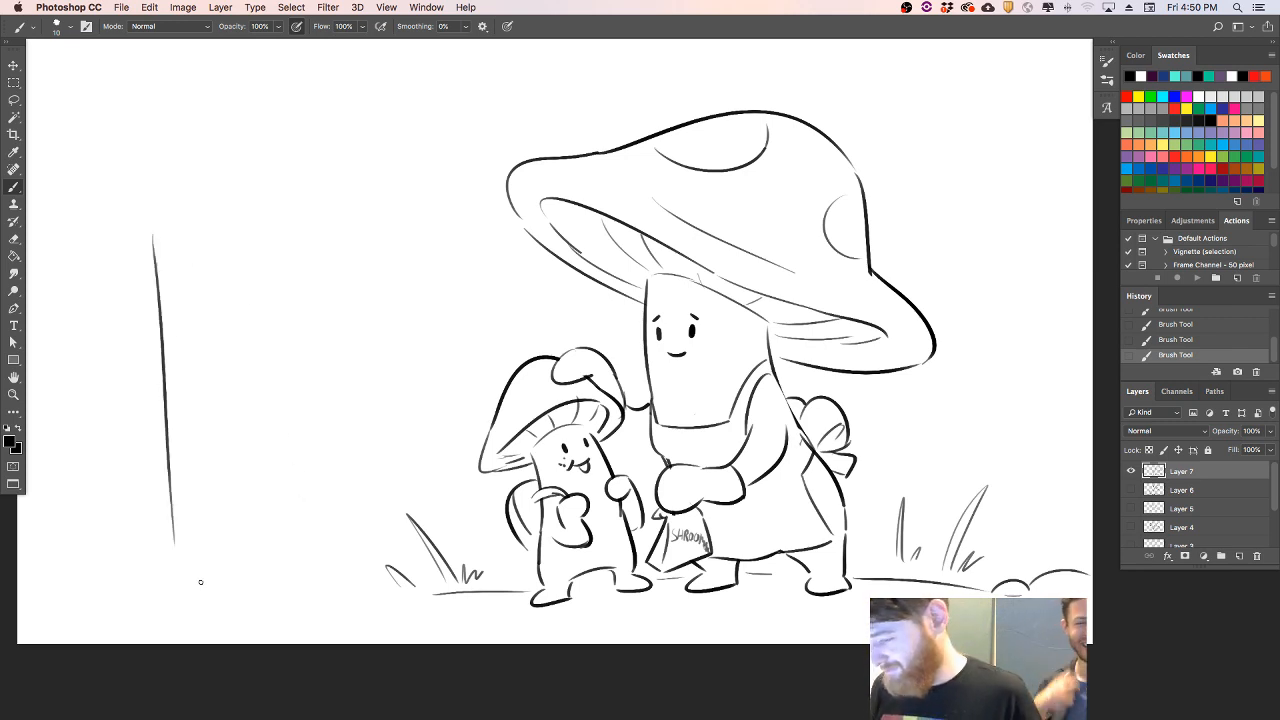
{"action": "key", "text": "ctrl+z"}
{"action": "left_click_drag", "start_coordinate": [110, 232], "coordinate": [132, 545]}
{"action": "left_click_drag", "start_coordinate": [130, 197], "coordinate": [316, 60]}
{"action": "key", "text": "super+z"}
{"action": "left_click_drag", "start_coordinate": [81, 226], "coordinate": [252, 98]}
{"action": "key", "text": "super+z"}
- Draw the gable's right slope down from the peak and a vertical right wall beneath it
{"action": "mouse_move", "coordinate": [81, 217]}
{"action": "left_mouse_down"}
{"action": "mouse_move", "coordinate": [316, 66]}
{"action": "mouse_move", "coordinate": [492, 168]}
{"action": "left_mouse_up"}
{"action": "key", "text": "super+z"}
{"action": "left_click_drag", "start_coordinate": [321, 78], "coordinate": [446, 137]}
{"action": "key", "text": "super+z"}
{"action": "left_click_drag", "start_coordinate": [317, 72], "coordinate": [495, 192]}
{"action": "key", "text": "super+z"}
{"action": "mouse_move", "coordinate": [319, 70]}
{"action": "left_mouse_down"}
{"action": "mouse_move", "coordinate": [467, 178]}
{"action": "mouse_move", "coordinate": [477, 378]}
{"action": "left_mouse_up"}
{"action": "key", "text": "super+z"}
{"action": "left_click_drag", "start_coordinate": [466, 196], "coordinate": [469, 487]}
- Draw the roof's receding ridge line and add parallel board lines along its left side
{"action": "left_click_drag", "start_coordinate": [56, 120], "coordinate": [318, 63]}
{"action": "key", "text": "super+z"}
{"action": "left_click_drag", "start_coordinate": [44, 125], "coordinate": [144, 108]}
{"action": "mouse_move", "coordinate": [56, 212]}
{"action": "left_mouse_down"}
{"action": "mouse_move", "coordinate": [212, 104]}
{"action": "mouse_move", "coordinate": [122, 142]}
{"action": "left_mouse_up"}
- Try to draw a doorway in the house front with a slanted left side and a rising top edge
{"action": "left_click_drag", "start_coordinate": [238, 323], "coordinate": [248, 533]}
{"action": "key", "text": "super+z"}
{"action": "left_click_drag", "start_coordinate": [206, 316], "coordinate": [230, 499]}
{"action": "key", "text": "super+z"}
{"action": "left_click_drag", "start_coordinate": [232, 311], "coordinate": [251, 492]}
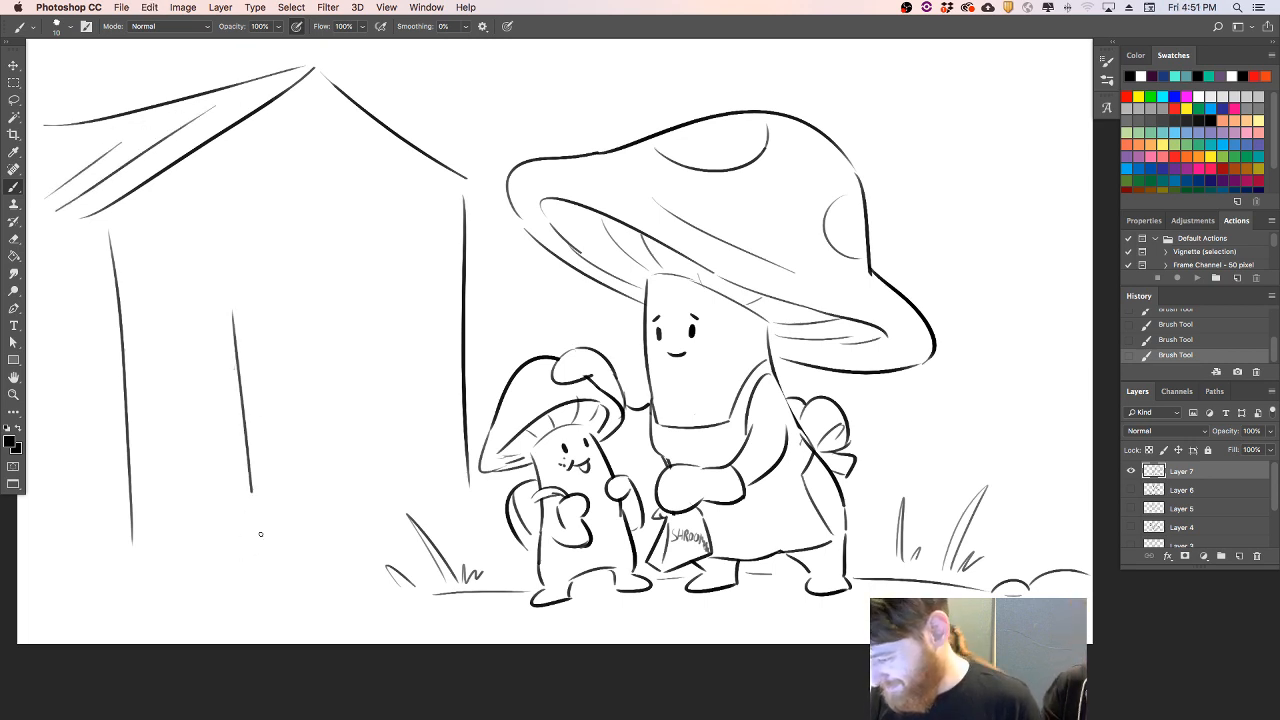
{"action": "left_click_drag", "start_coordinate": [237, 297], "coordinate": [387, 276]}
{"action": "mouse_move", "coordinate": [233, 290]}
{"action": "left_mouse_down"}
{"action": "mouse_move", "coordinate": [396, 241]}
{"action": "mouse_move", "coordinate": [426, 462]}
{"action": "left_mouse_up"}
{"action": "key", "text": "super+z"}
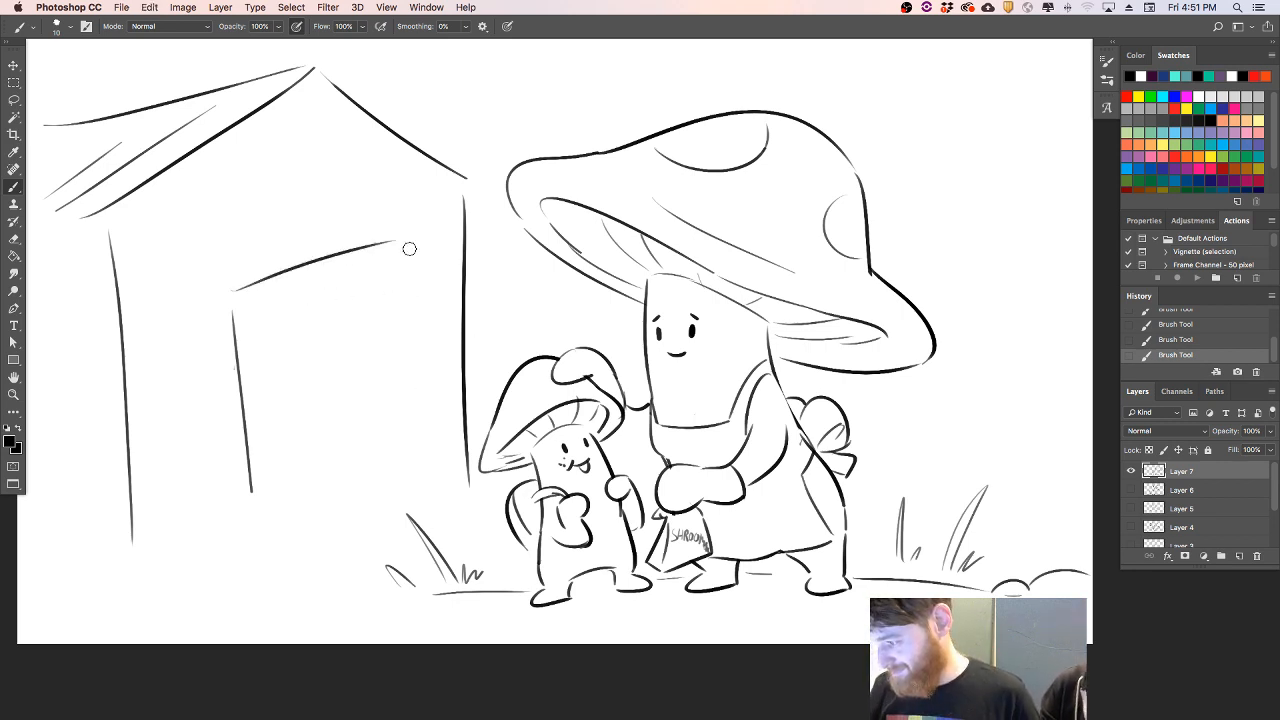
{"action": "key", "text": "super+z"}
- Erase both house walls and extend the left roof slope further down toward the canvas edge
{"action": "mouse_move", "coordinate": [118, 224]}
{"action": "left_mouse_down"}
{"action": "mouse_move", "coordinate": [127, 476]}
{"action": "mouse_move", "coordinate": [150, 316]}
{"action": "left_mouse_up"}
{"action": "mouse_move", "coordinate": [468, 376]}
{"action": "left_mouse_down"}
{"action": "mouse_move", "coordinate": [468, 490]}
{"action": "mouse_move", "coordinate": [466, 223]}
{"action": "left_mouse_up"}
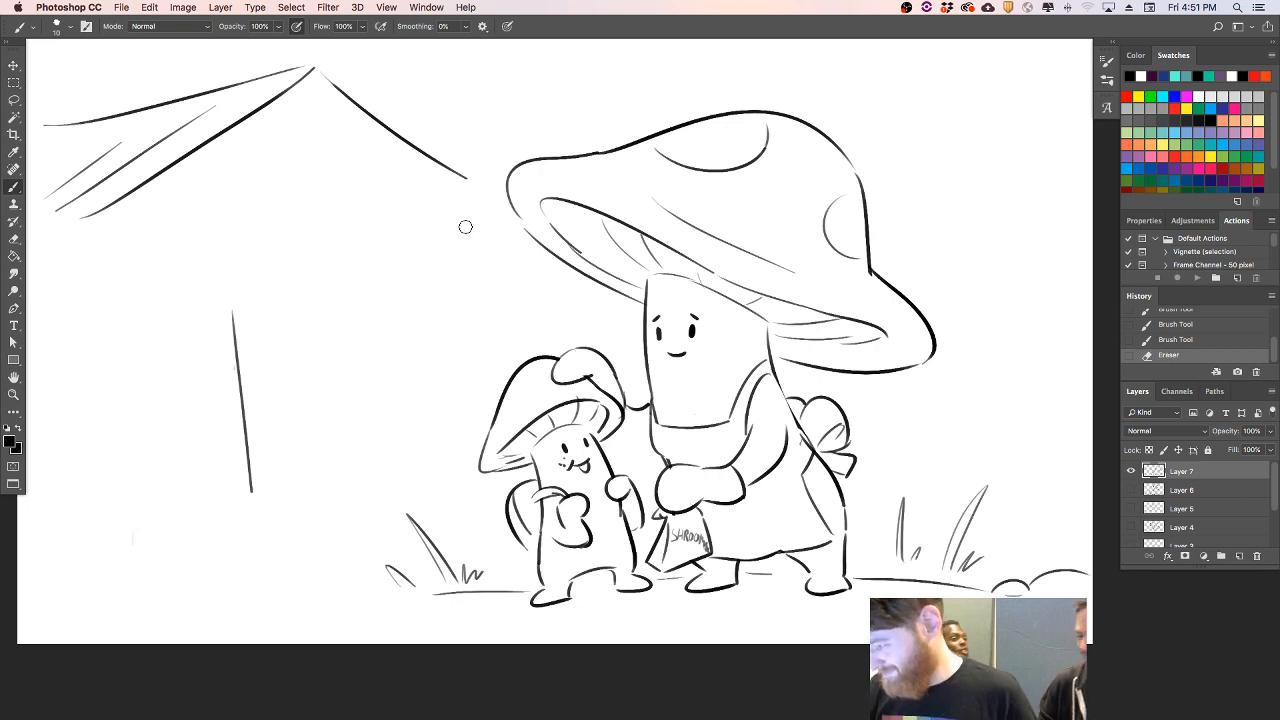
{"action": "left_click_drag", "start_coordinate": [142, 187], "coordinate": [33, 258]}
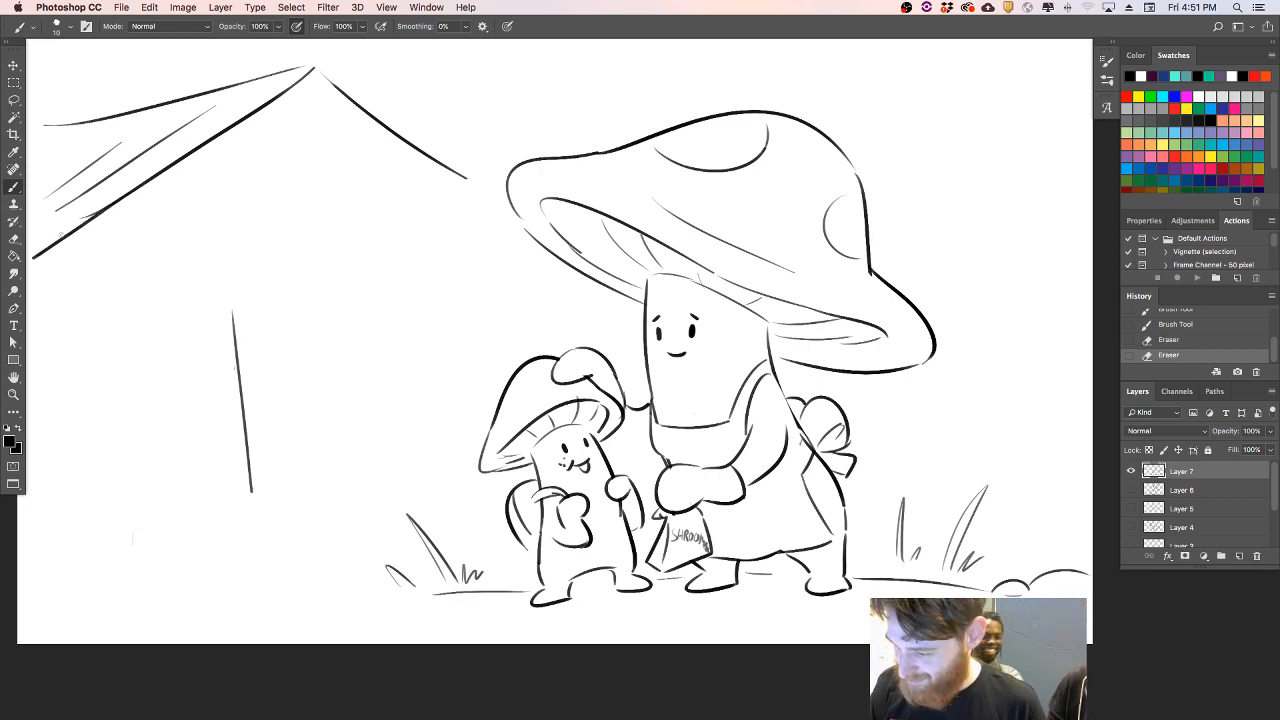
- Redraw the house's right and left walls, and add its base line with grass tufts at both corners
{"action": "left_click_drag", "start_coordinate": [448, 200], "coordinate": [439, 488]}
{"action": "key", "text": "super+z"}
{"action": "left_click_drag", "start_coordinate": [455, 223], "coordinate": [456, 499]}
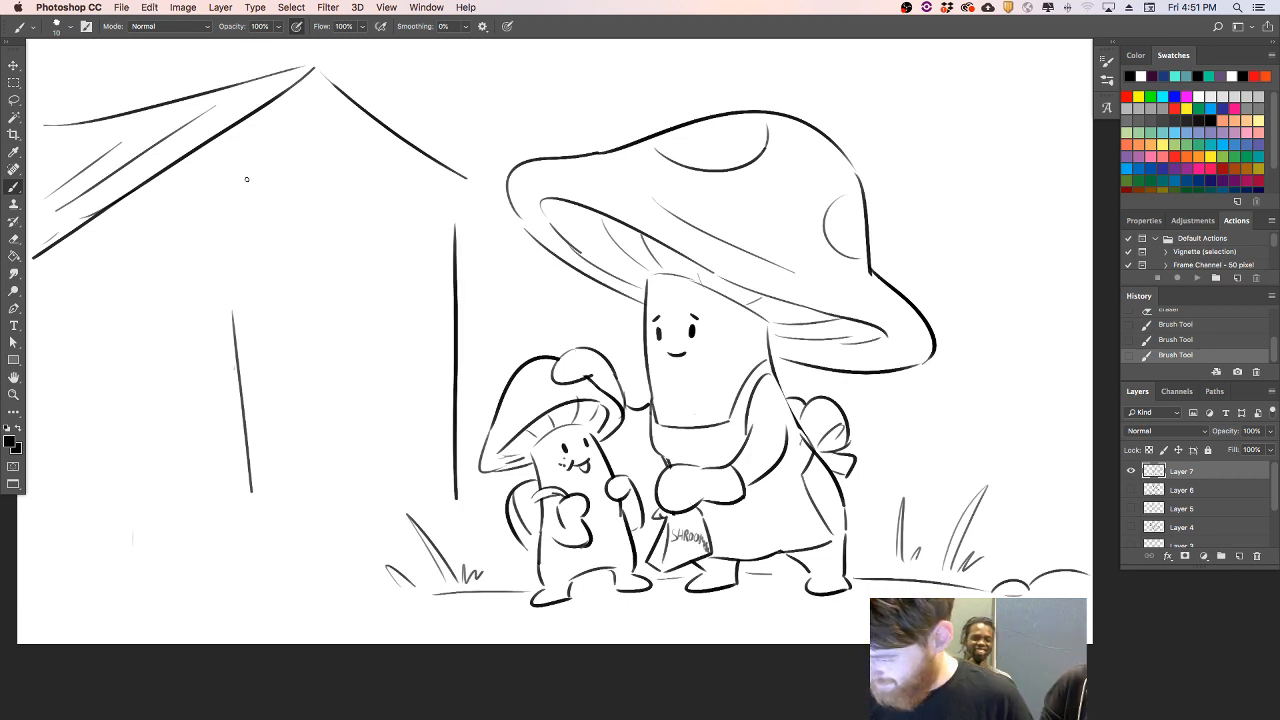
{"action": "left_click_drag", "start_coordinate": [88, 305], "coordinate": [117, 550]}
{"action": "key", "text": "super+z"}
{"action": "mouse_move", "coordinate": [80, 278]}
{"action": "left_mouse_down"}
{"action": "mouse_move", "coordinate": [87, 558]}
{"action": "mouse_move", "coordinate": [60, 540]}
{"action": "mouse_move", "coordinate": [100, 562]}
{"action": "mouse_move", "coordinate": [358, 561]}
{"action": "left_mouse_up"}
{"action": "mouse_move", "coordinate": [462, 514]}
{"action": "left_mouse_down"}
{"action": "mouse_move", "coordinate": [463, 546]}
{"action": "mouse_move", "coordinate": [502, 527]}
{"action": "left_mouse_up"}
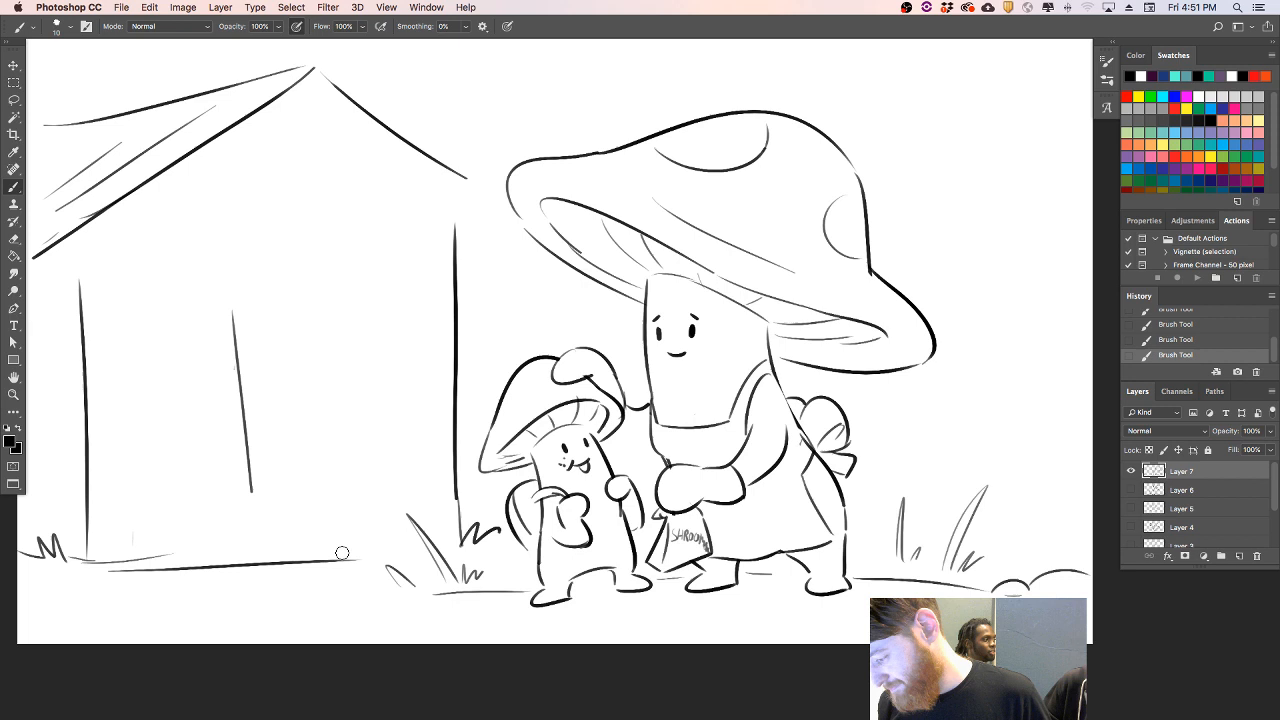
- Erase the right end of the house's base line and the leftover slanted doorway line
{"action": "key", "text": "e"}
{"action": "left_click_drag", "start_coordinate": [362, 561], "coordinate": [298, 562]}
{"action": "left_click_drag", "start_coordinate": [229, 306], "coordinate": [247, 468]}
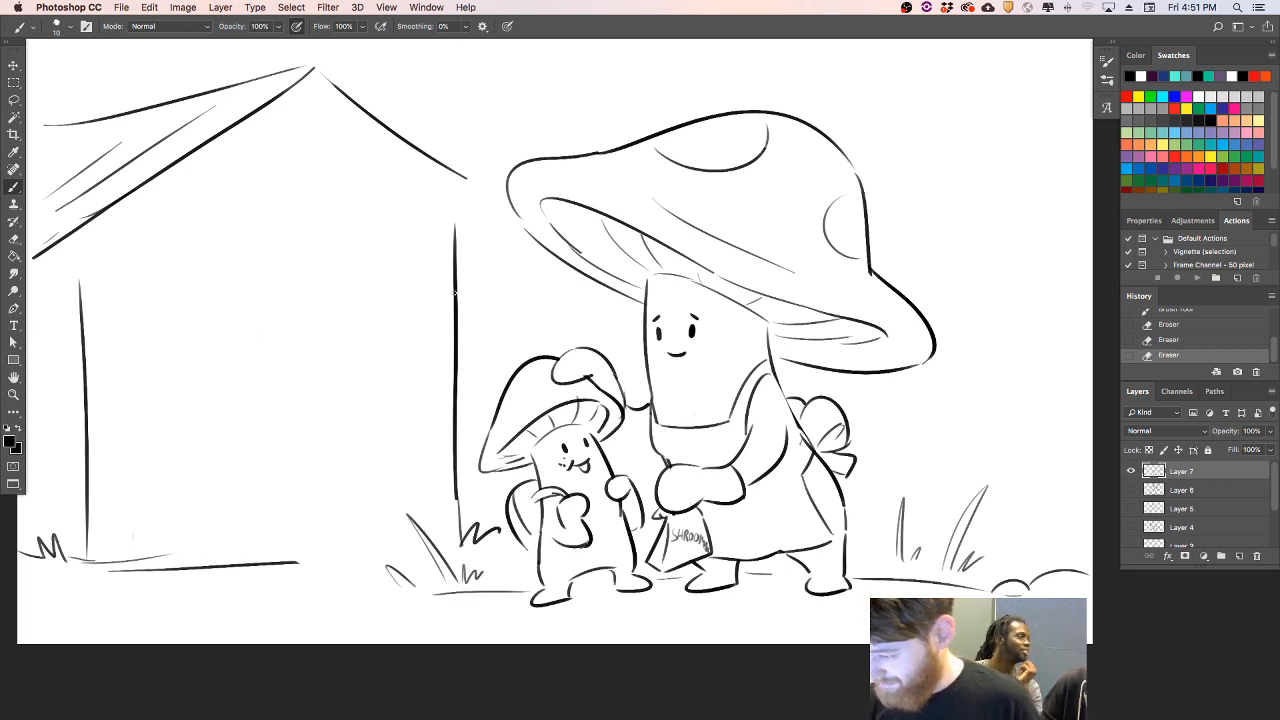
- Draw a rectangular doorway in the house front with a doubled left post
{"action": "left_click_drag", "start_coordinate": [215, 274], "coordinate": [199, 458]}
{"action": "key", "text": "super+z"}
{"action": "mouse_move", "coordinate": [214, 329]}
{"action": "left_mouse_down"}
{"action": "mouse_move", "coordinate": [226, 520]}
{"action": "mouse_move", "coordinate": [386, 333]}
{"action": "mouse_move", "coordinate": [410, 334]}
{"action": "mouse_move", "coordinate": [372, 325]}
{"action": "mouse_move", "coordinate": [374, 514]}
{"action": "mouse_move", "coordinate": [204, 534]}
{"action": "left_mouse_up"}
{"action": "key", "text": "super+z"}
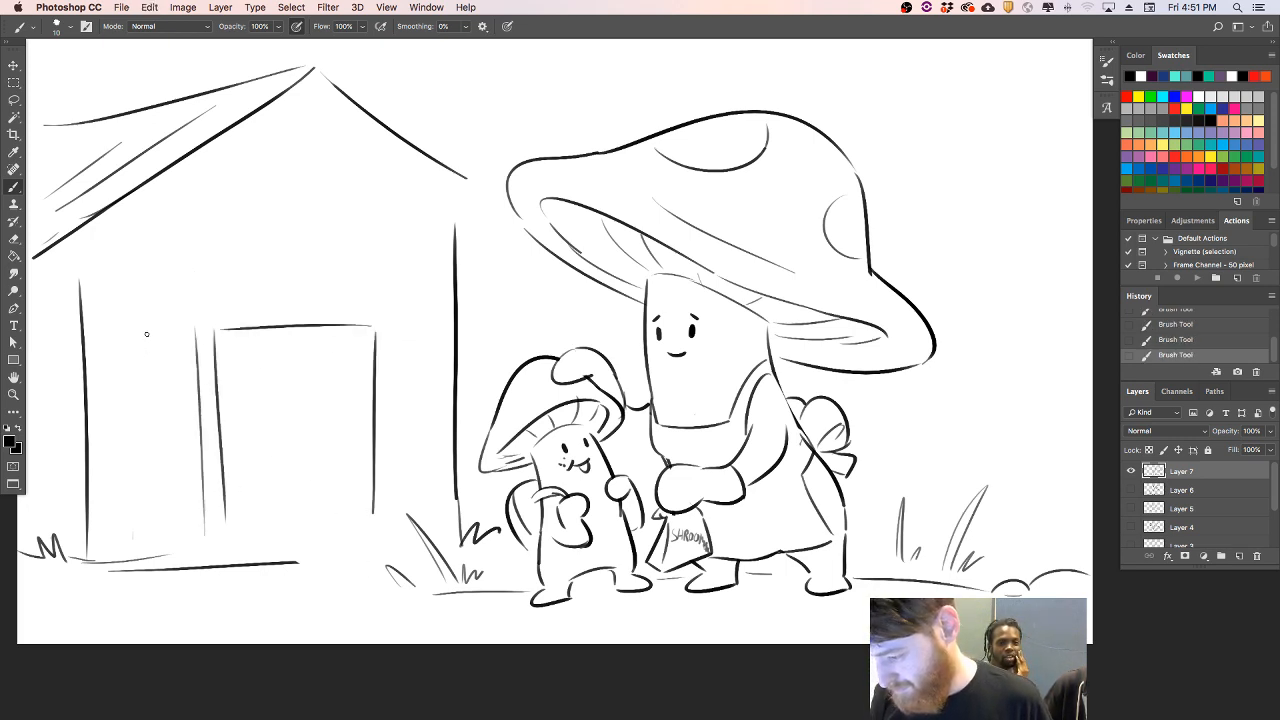
- Add thin vertical plank lines to the house front on both sides of the doorway
{"action": "mouse_move", "coordinate": [140, 328]}
{"action": "left_mouse_down"}
{"action": "mouse_move", "coordinate": [152, 556]}
{"action": "mouse_move", "coordinate": [175, 422]}
{"action": "left_mouse_up"}
{"action": "left_click_drag", "start_coordinate": [413, 284], "coordinate": [408, 452]}
{"action": "left_click_drag", "start_coordinate": [446, 328], "coordinate": [449, 250]}
{"action": "left_click_drag", "start_coordinate": [352, 98], "coordinate": [500, 228]}
{"action": "key", "text": "super+z"}
{"action": "mouse_move", "coordinate": [442, 162]}
{"action": "left_mouse_down"}
{"action": "mouse_move", "coordinate": [508, 213]}
{"action": "mouse_move", "coordinate": [467, 181]}
{"action": "mouse_move", "coordinate": [495, 194]}
{"action": "mouse_move", "coordinate": [457, 238]}
{"action": "left_mouse_up"}
{"action": "key", "text": "super+z"}
{"action": "key", "text": "super+z"}
- Erase the gable's right slope and redraw it as a steeper, longer double line from the peak
{"action": "mouse_move", "coordinate": [345, 93]}
{"action": "left_mouse_down"}
{"action": "mouse_move", "coordinate": [327, 76]}
{"action": "mouse_move", "coordinate": [492, 192]}
{"action": "left_mouse_up"}
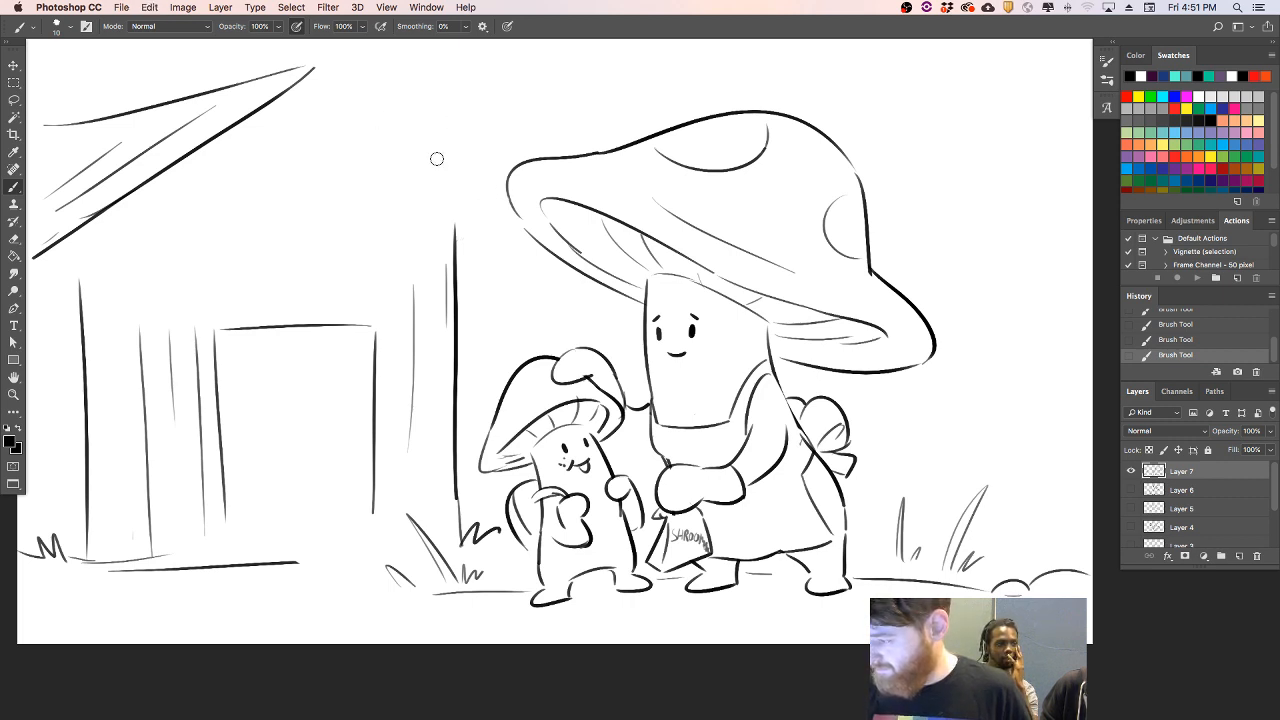
{"action": "left_click_drag", "start_coordinate": [316, 67], "coordinate": [494, 240]}
{"action": "key", "text": "super+z"}
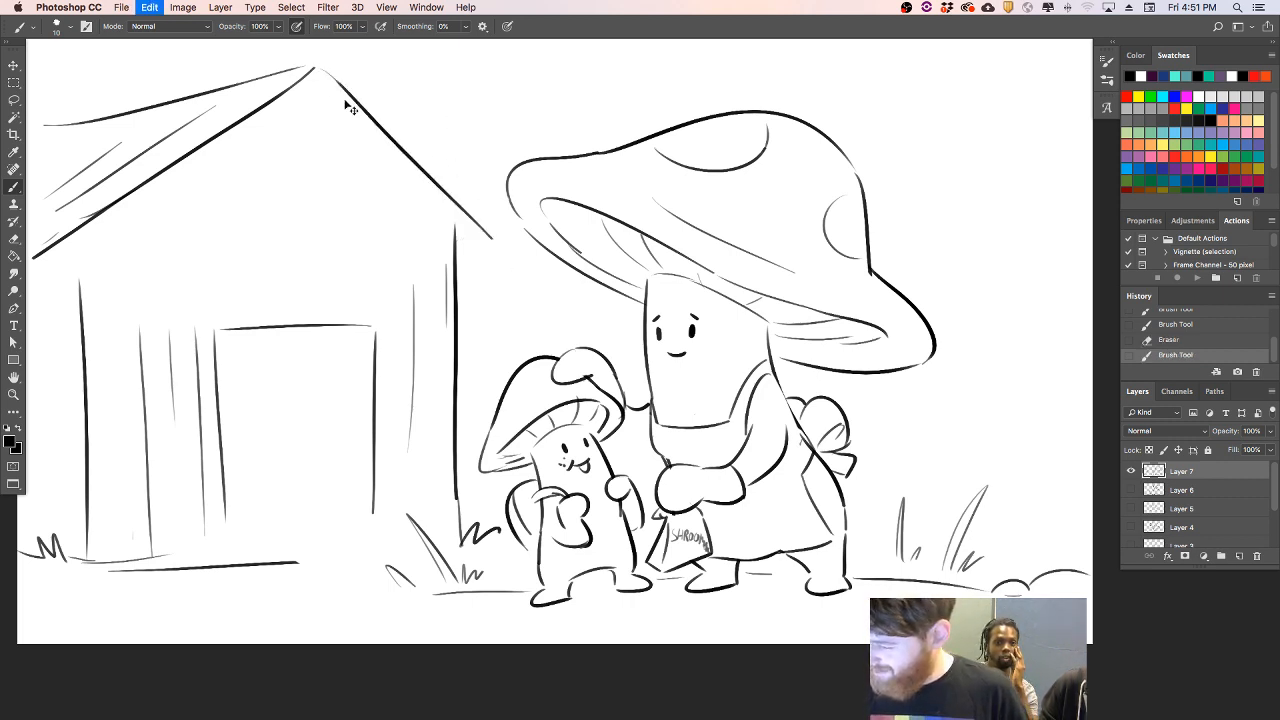
{"action": "left_click_drag", "start_coordinate": [316, 67], "coordinate": [517, 258]}
{"action": "left_click_drag", "start_coordinate": [383, 131], "coordinate": [510, 252]}
{"action": "left_click_drag", "start_coordinate": [320, 82], "coordinate": [523, 277]}
{"action": "key", "text": "super+z"}
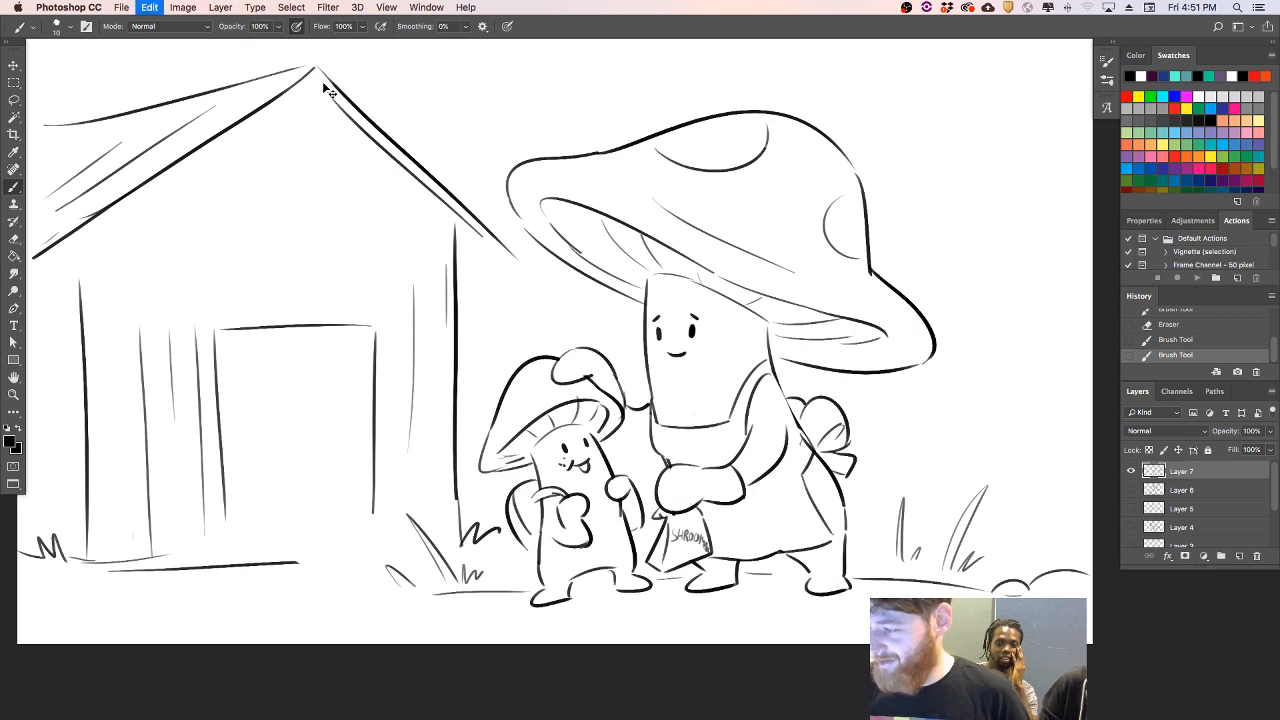
- Add inner parallel trim lines beneath both slopes of the house's gable roof
{"action": "left_click_drag", "start_coordinate": [317, 77], "coordinate": [508, 259]}
{"action": "left_click_drag", "start_coordinate": [44, 268], "coordinate": [282, 96]}
{"action": "key", "text": "super+z"}
{"action": "left_click_drag", "start_coordinate": [44, 266], "coordinate": [320, 82]}
{"action": "left_click_drag", "start_coordinate": [330, 126], "coordinate": [490, 263]}
{"action": "key", "text": "super+z"}
{"action": "key", "text": "super+z"}
{"action": "left_click_drag", "start_coordinate": [304, 91], "coordinate": [446, 216]}
{"action": "key", "text": "super+z"}
{"action": "mouse_move", "coordinate": [310, 97]}
{"action": "left_mouse_down"}
{"action": "mouse_move", "coordinate": [484, 255]}
{"action": "mouse_move", "coordinate": [519, 258]}
{"action": "left_mouse_up"}
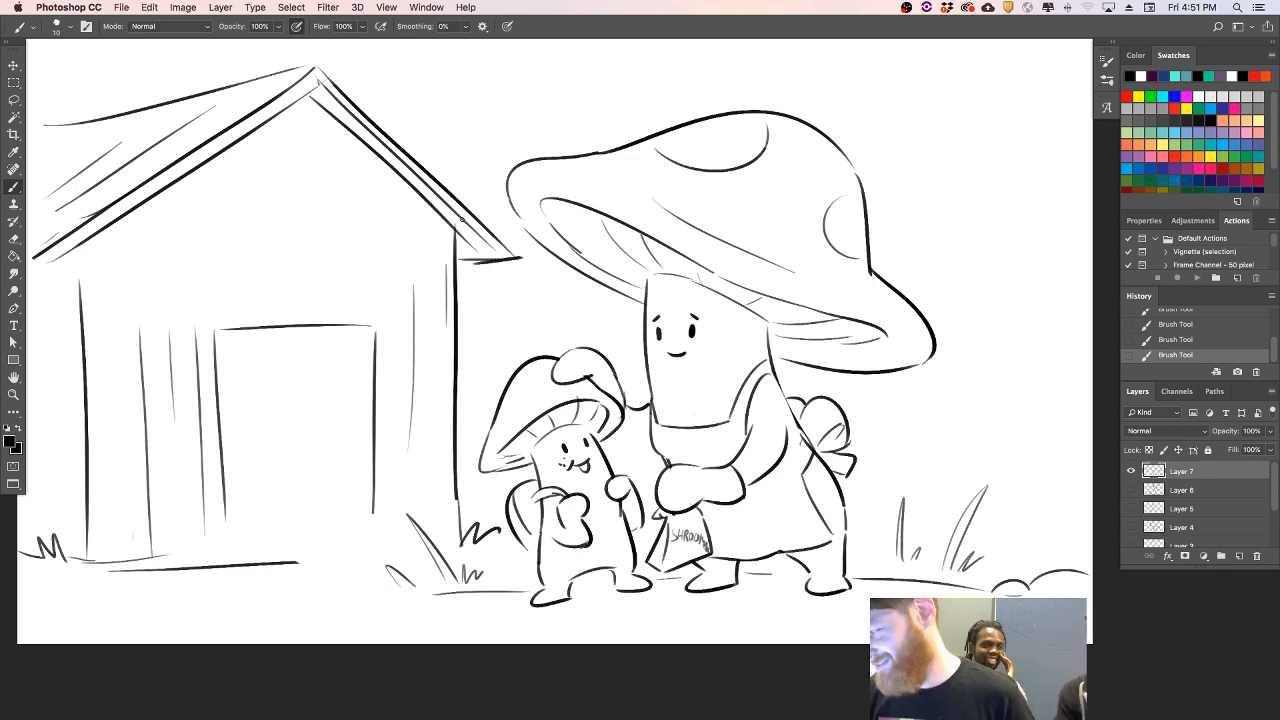
- Close off the gable roof's right eave end and hatch dark shading just below the peak
{"action": "mouse_move", "coordinate": [513, 262]}
{"action": "left_mouse_down"}
{"action": "mouse_move", "coordinate": [523, 247]}
{"action": "mouse_move", "coordinate": [446, 219]}
{"action": "mouse_move", "coordinate": [468, 242]}
{"action": "left_mouse_up"}
{"action": "left_click_drag", "start_coordinate": [306, 86], "coordinate": [348, 120]}
{"action": "mouse_move", "coordinate": [316, 90]}
{"action": "left_mouse_down"}
{"action": "mouse_move", "coordinate": [352, 122]}
{"action": "mouse_move", "coordinate": [332, 98]}
{"action": "mouse_move", "coordinate": [350, 110]}
{"action": "left_mouse_up"}
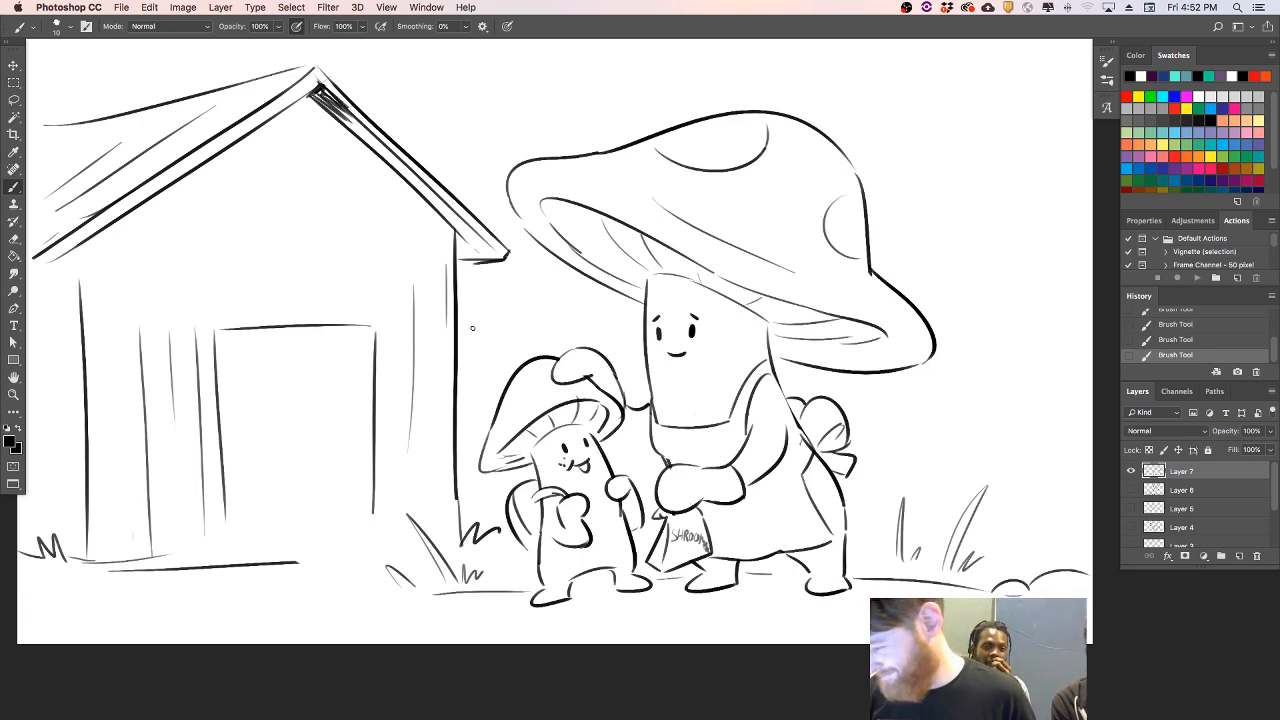
- Draw a small round-eyed bird head peeking out from behind the house's right wall, with a loose feather above it
{"action": "mouse_move", "coordinate": [472, 332]}
{"action": "left_mouse_down"}
{"action": "mouse_move", "coordinate": [478, 370]}
{"action": "mouse_move", "coordinate": [489, 369]}
{"action": "mouse_move", "coordinate": [468, 376]}
{"action": "mouse_move", "coordinate": [491, 383]}
{"action": "mouse_move", "coordinate": [464, 355]}
{"action": "mouse_move", "coordinate": [458, 388]}
{"action": "left_mouse_up"}
{"action": "key", "text": "super+z"}
- Outline a round bird head with a pointed open beak over the doorway's right post, erasing the post inside it
{"action": "key", "text": "super+z"}
{"action": "key", "text": "super+z"}
{"action": "mouse_move", "coordinate": [350, 391]}
{"action": "left_mouse_down"}
{"action": "mouse_move", "coordinate": [404, 398]}
{"action": "mouse_move", "coordinate": [378, 436]}
{"action": "mouse_move", "coordinate": [410, 398]}
{"action": "mouse_move", "coordinate": [416, 280]}
{"action": "mouse_move", "coordinate": [384, 400]}
{"action": "mouse_move", "coordinate": [409, 394]}
{"action": "mouse_move", "coordinate": [404, 352]}
{"action": "mouse_move", "coordinate": [411, 401]}
{"action": "mouse_move", "coordinate": [416, 391]}
{"action": "left_mouse_up"}
{"action": "key", "text": "super+z"}
{"action": "key", "text": "super+z"}
{"action": "key", "text": "e"}
{"action": "key", "text": "super+z"}
{"action": "mouse_move", "coordinate": [416, 391]}
{"action": "left_mouse_down"}
{"action": "mouse_move", "coordinate": [385, 391]}
{"action": "mouse_move", "coordinate": [399, 393]}
{"action": "left_mouse_up"}
{"action": "key", "text": "super+z"}
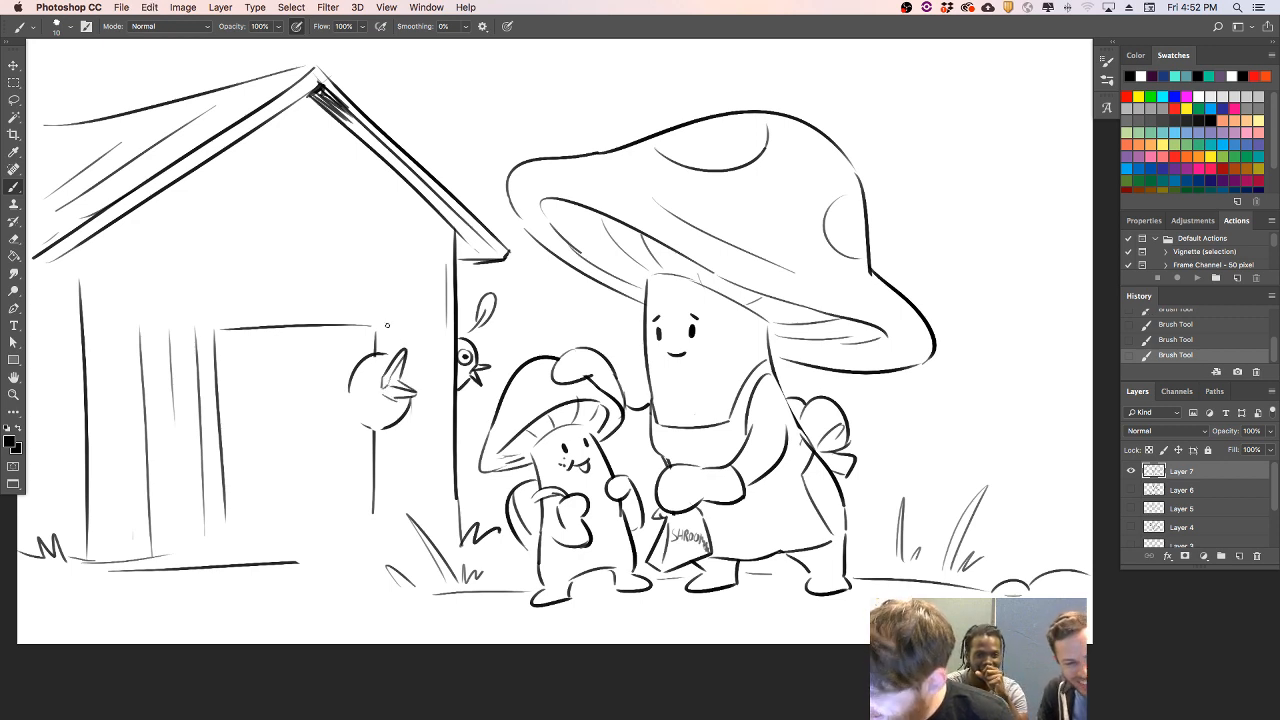
- Add a round eye and a curved neck line to the right doorway bird and erase the remaining doorway post
{"action": "left_click_drag", "start_coordinate": [357, 374], "coordinate": [383, 354]}
{"action": "key", "text": "super+z"}
{"action": "key", "text": "e"}
{"action": "key", "text": "super+z"}
{"action": "key", "text": "super+z"}
{"action": "mouse_move", "coordinate": [352, 405]}
{"action": "left_mouse_down"}
{"action": "mouse_move", "coordinate": [394, 427]}
{"action": "mouse_move", "coordinate": [408, 416]}
{"action": "mouse_move", "coordinate": [376, 470]}
{"action": "mouse_move", "coordinate": [374, 512]}
{"action": "left_mouse_up"}
{"action": "key", "text": "super+z"}
{"action": "key", "text": "super+z"}
{"action": "key", "text": "super+z"}
{"action": "key", "text": "e"}
- Draw a bird head with an open upturned beak and round eye over the doorway's top edge, erasing the line behind it
{"action": "mouse_move", "coordinate": [326, 324]}
{"action": "left_mouse_down"}
{"action": "mouse_move", "coordinate": [295, 315]}
{"action": "mouse_move", "coordinate": [308, 339]}
{"action": "mouse_move", "coordinate": [331, 319]}
{"action": "mouse_move", "coordinate": [300, 328]}
{"action": "mouse_move", "coordinate": [322, 290]}
{"action": "left_mouse_up"}
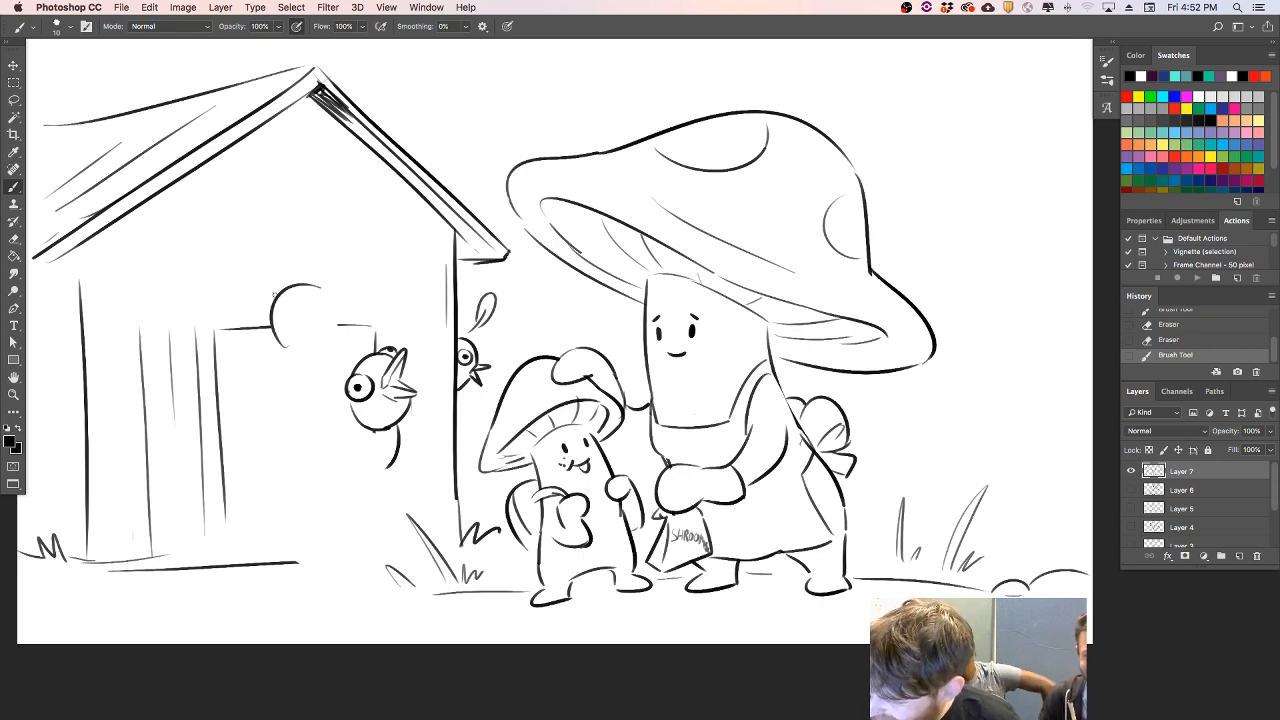
{"action": "mouse_move", "coordinate": [283, 262]}
{"action": "left_mouse_down"}
{"action": "mouse_move", "coordinate": [296, 291]}
{"action": "mouse_move", "coordinate": [276, 310]}
{"action": "mouse_move", "coordinate": [310, 290]}
{"action": "mouse_move", "coordinate": [285, 274]}
{"action": "mouse_move", "coordinate": [272, 306]}
{"action": "mouse_move", "coordinate": [308, 295]}
{"action": "mouse_move", "coordinate": [317, 317]}
{"action": "left_mouse_up"}
{"action": "key", "text": "super+z"}
{"action": "key", "text": "super+z"}
{"action": "key", "text": "super+z"}
{"action": "key", "text": "super+z"}
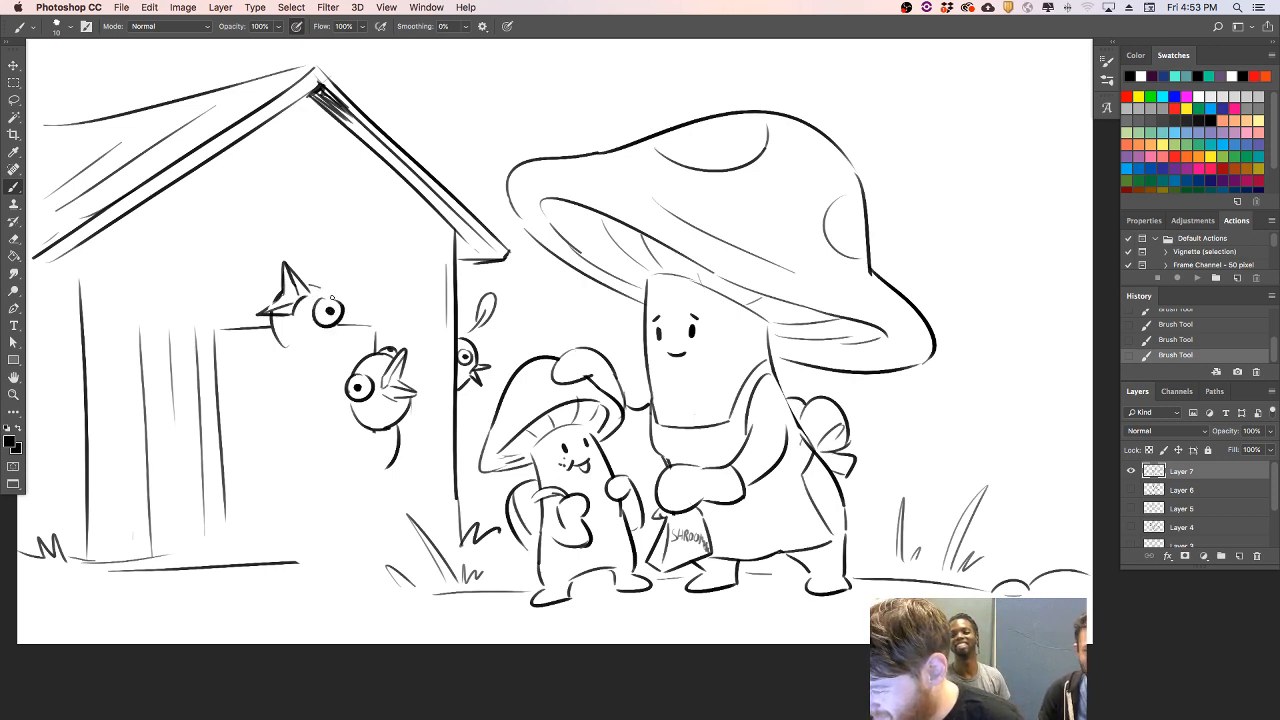
{"action": "mouse_move", "coordinate": [339, 317]}
{"action": "left_mouse_down"}
{"action": "mouse_move", "coordinate": [344, 343]}
{"action": "mouse_move", "coordinate": [316, 346]}
{"action": "left_mouse_up"}
{"action": "key", "text": "e"}
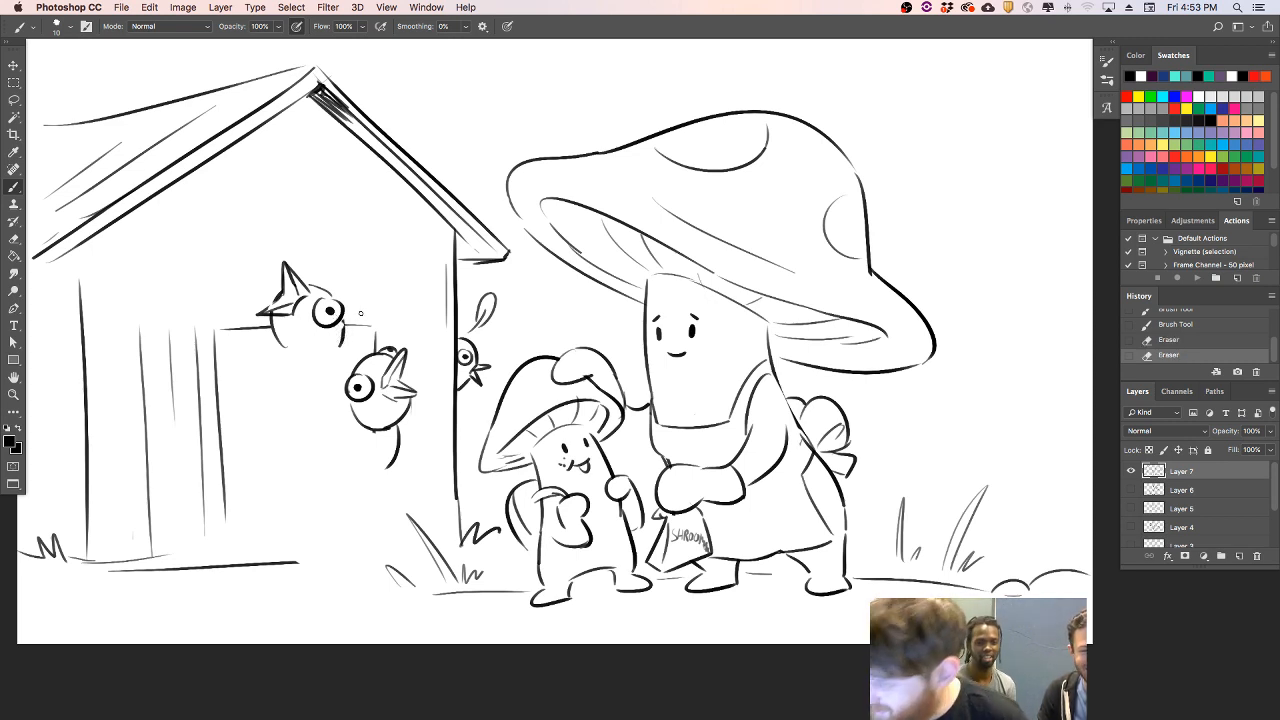
- Draw a right-facing bird head with a large round eye between the two doorway birds, plus a small loose feather
{"action": "mouse_move", "coordinate": [344, 306]}
{"action": "left_mouse_down"}
{"action": "mouse_move", "coordinate": [415, 316]}
{"action": "mouse_move", "coordinate": [406, 324]}
{"action": "mouse_move", "coordinate": [420, 336]}
{"action": "mouse_move", "coordinate": [352, 318]}
{"action": "mouse_move", "coordinate": [370, 336]}
{"action": "left_mouse_up"}
{"action": "key", "text": "super+z"}
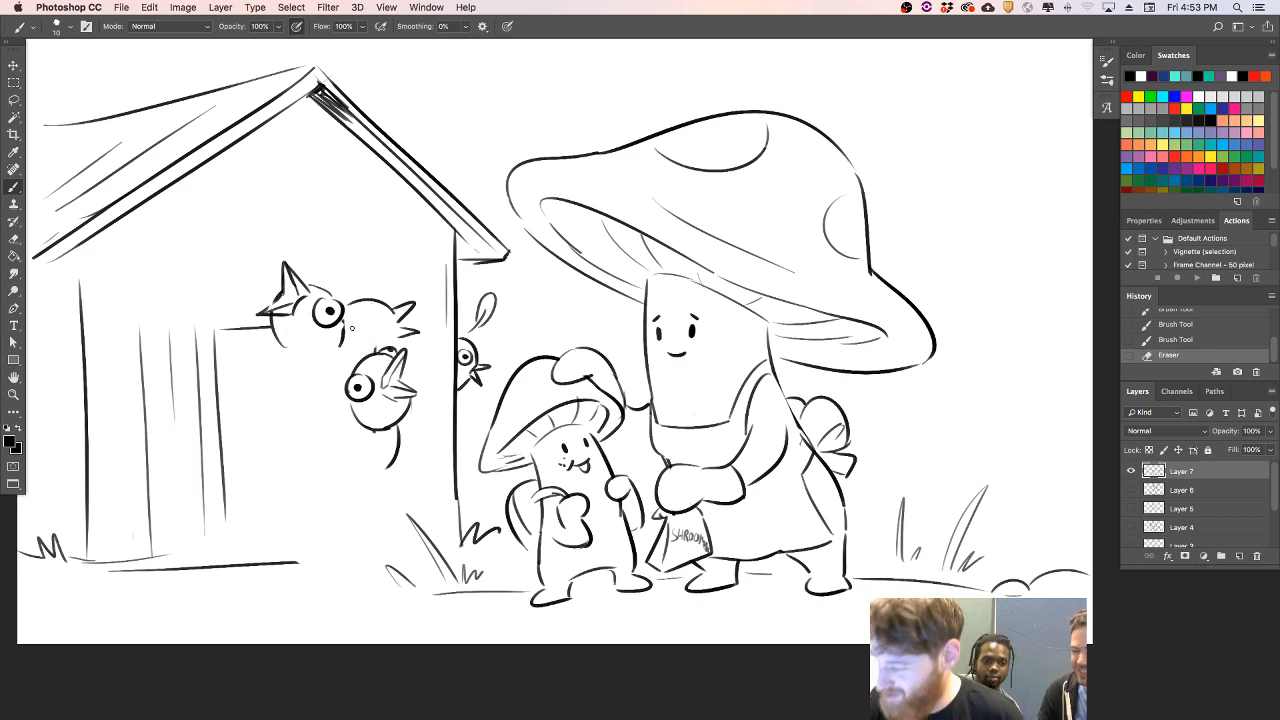
{"action": "mouse_move", "coordinate": [268, 304]}
{"action": "left_mouse_down"}
{"action": "mouse_move", "coordinate": [273, 315]}
{"action": "mouse_move", "coordinate": [374, 307]}
{"action": "mouse_move", "coordinate": [364, 322]}
{"action": "mouse_move", "coordinate": [385, 342]}
{"action": "mouse_move", "coordinate": [399, 325]}
{"action": "mouse_move", "coordinate": [395, 349]}
{"action": "left_mouse_up"}
{"action": "key", "text": "super+z"}
{"action": "key", "text": "super+z"}
{"action": "mouse_move", "coordinate": [406, 335]}
{"action": "left_mouse_down"}
{"action": "mouse_move", "coordinate": [354, 357]}
{"action": "mouse_move", "coordinate": [434, 369]}
{"action": "left_mouse_up"}
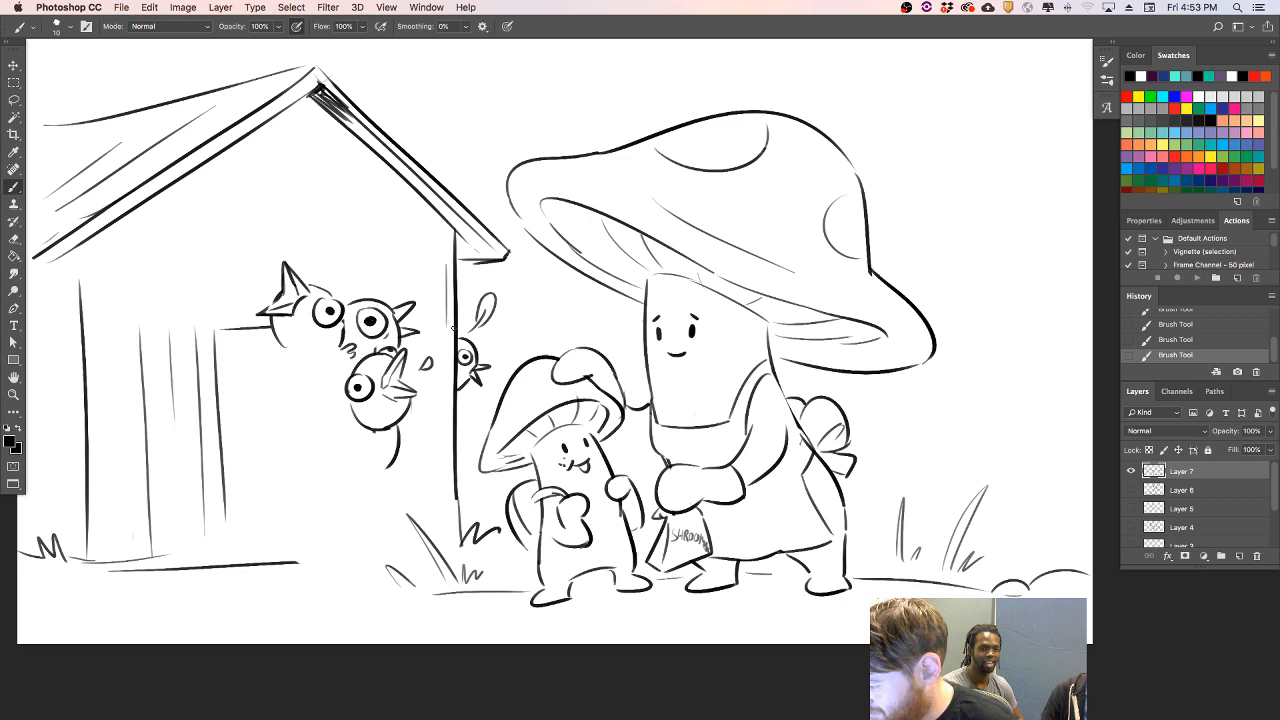
{"action": "left_click_drag", "start_coordinate": [459, 315], "coordinate": [466, 331]}
{"action": "key", "text": "super+z"}
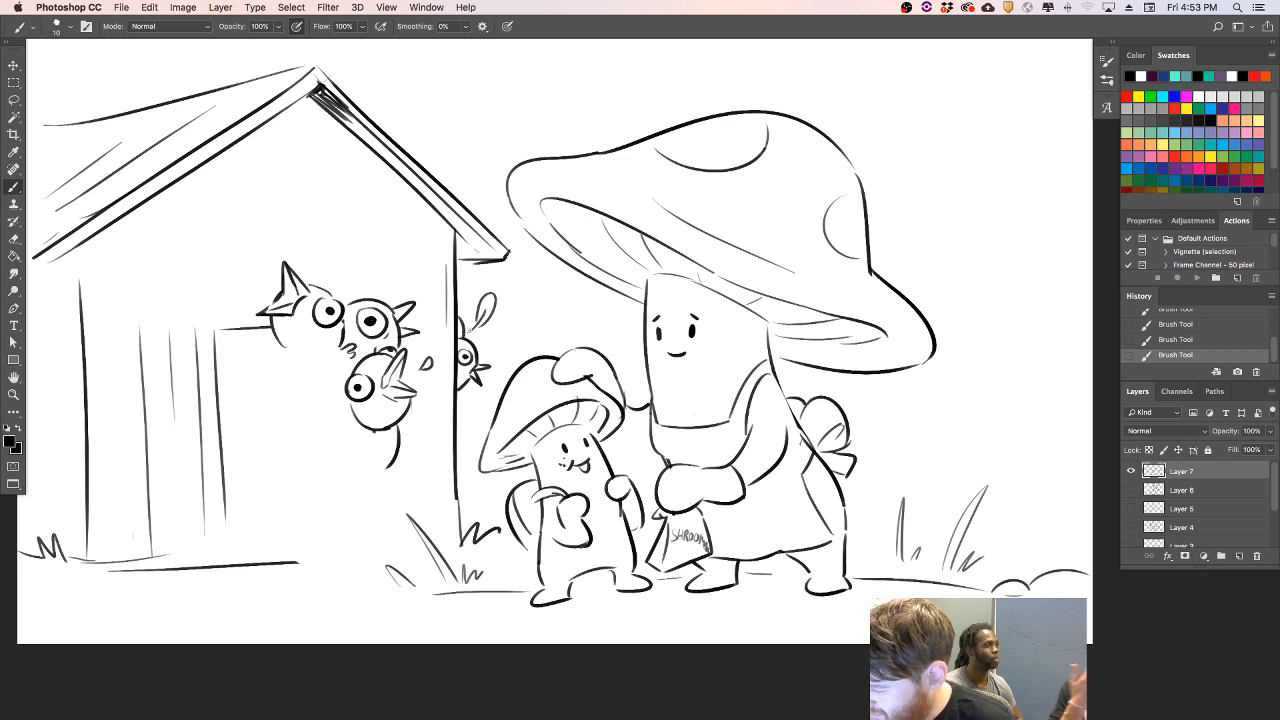
- Draw a bird head with a round eye and downward beak in the gable, with a window edge around it
{"action": "left_click_drag", "start_coordinate": [227, 179], "coordinate": [229, 225]}
{"action": "left_click_drag", "start_coordinate": [247, 157], "coordinate": [343, 158]}
{"action": "mouse_move", "coordinate": [229, 186]}
{"action": "left_mouse_down"}
{"action": "mouse_move", "coordinate": [239, 240]}
{"action": "mouse_move", "coordinate": [224, 200]}
{"action": "mouse_move", "coordinate": [238, 246]}
{"action": "mouse_move", "coordinate": [226, 258]}
{"action": "mouse_move", "coordinate": [244, 242]}
{"action": "mouse_move", "coordinate": [257, 263]}
{"action": "mouse_move", "coordinate": [257, 242]}
{"action": "left_mouse_up"}
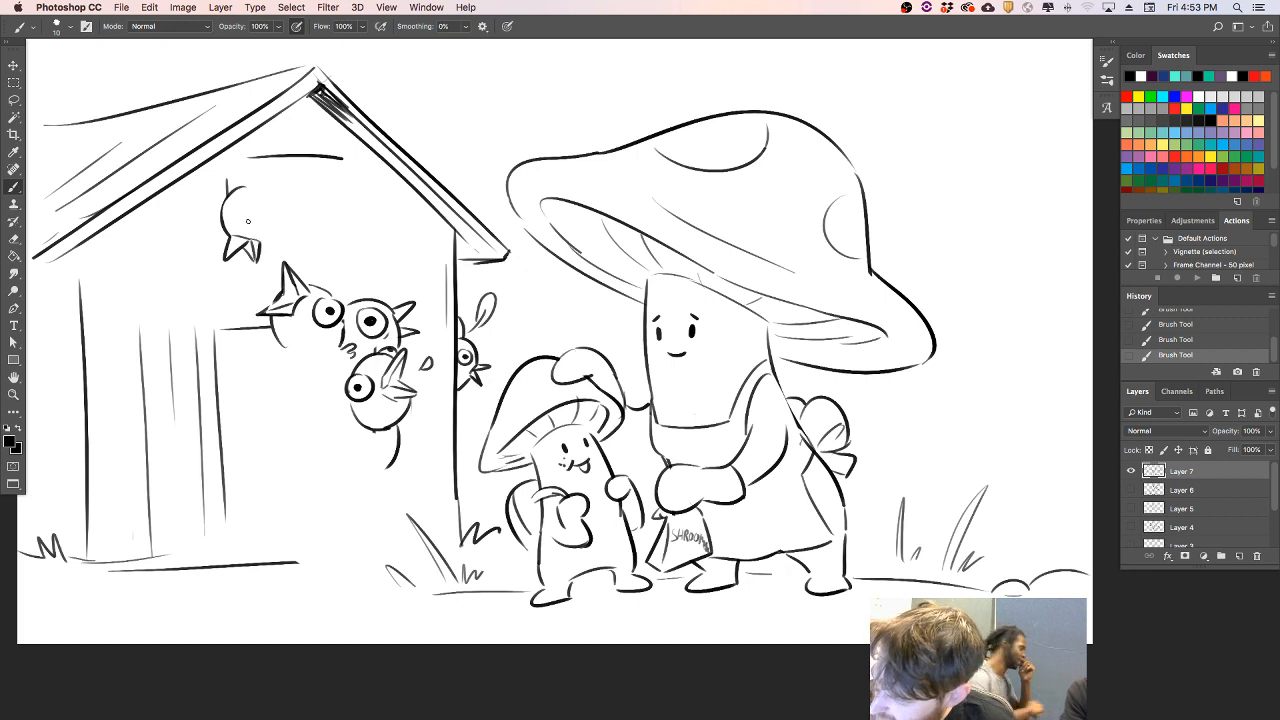
{"action": "mouse_move", "coordinate": [242, 196]}
{"action": "left_mouse_down"}
{"action": "mouse_move", "coordinate": [252, 236]}
{"action": "mouse_move", "coordinate": [262, 217]}
{"action": "mouse_move", "coordinate": [263, 250]}
{"action": "mouse_move", "coordinate": [290, 208]}
{"action": "mouse_move", "coordinate": [228, 160]}
{"action": "mouse_move", "coordinate": [335, 158]}
{"action": "left_mouse_up"}
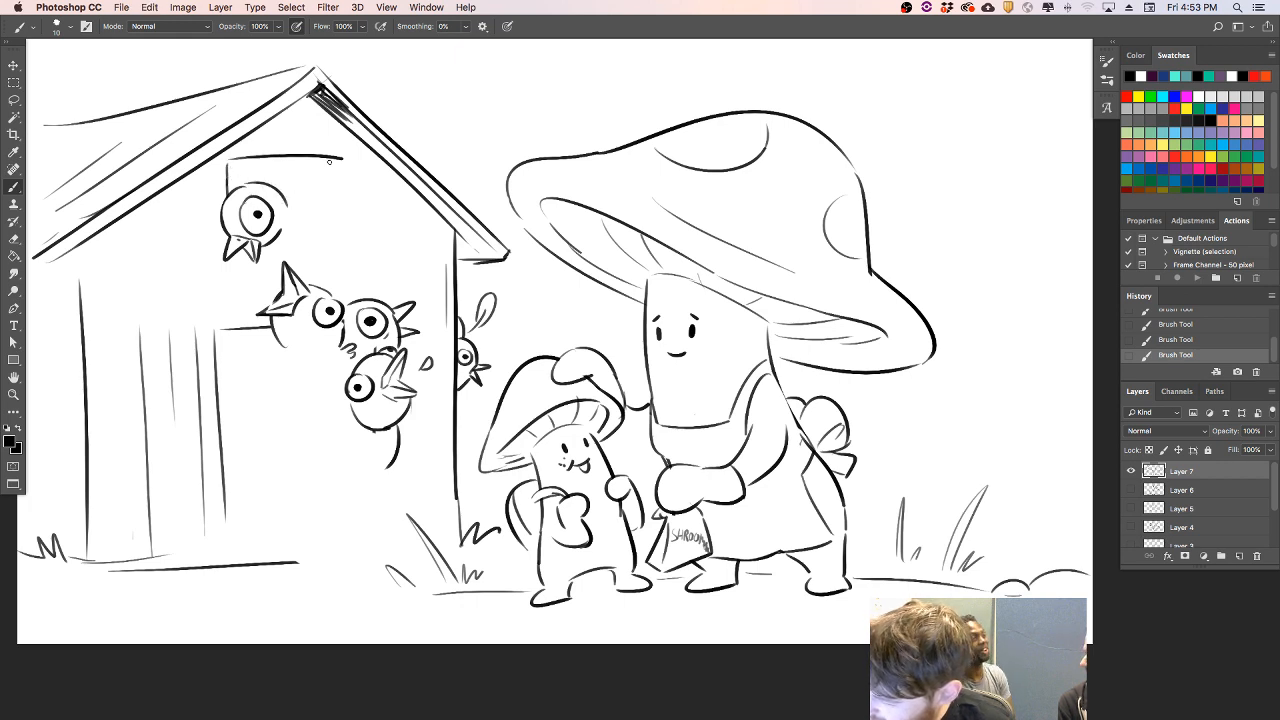
- Add a lintel line and right edge to the gable window and erase the middle of the doorway plank lines
{"action": "mouse_move", "coordinate": [249, 149]}
{"action": "left_mouse_down"}
{"action": "mouse_move", "coordinate": [340, 150]}
{"action": "mouse_move", "coordinate": [349, 190]}
{"action": "mouse_move", "coordinate": [295, 167]}
{"action": "left_mouse_up"}
{"action": "key", "text": "super+z"}
{"action": "mouse_move", "coordinate": [203, 421]}
{"action": "left_mouse_down"}
{"action": "mouse_move", "coordinate": [252, 370]}
{"action": "mouse_move", "coordinate": [237, 425]}
{"action": "mouse_move", "coordinate": [210, 400]}
{"action": "mouse_move", "coordinate": [218, 426]}
{"action": "mouse_move", "coordinate": [226, 415]}
{"action": "left_mouse_up"}
{"action": "key", "text": "super+z"}
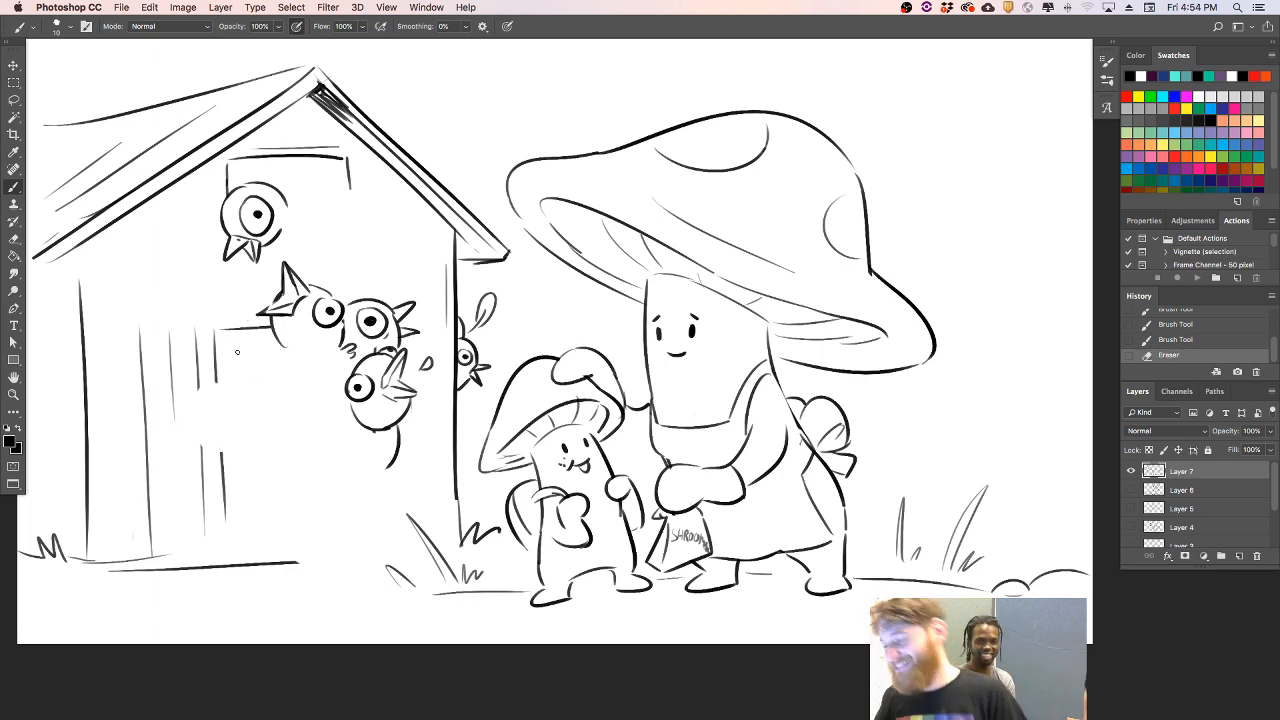
- Draw a feathered wing extending from the lower right doorway bird across the house's right wall
{"action": "left_click_drag", "start_coordinate": [410, 410], "coordinate": [484, 408]}
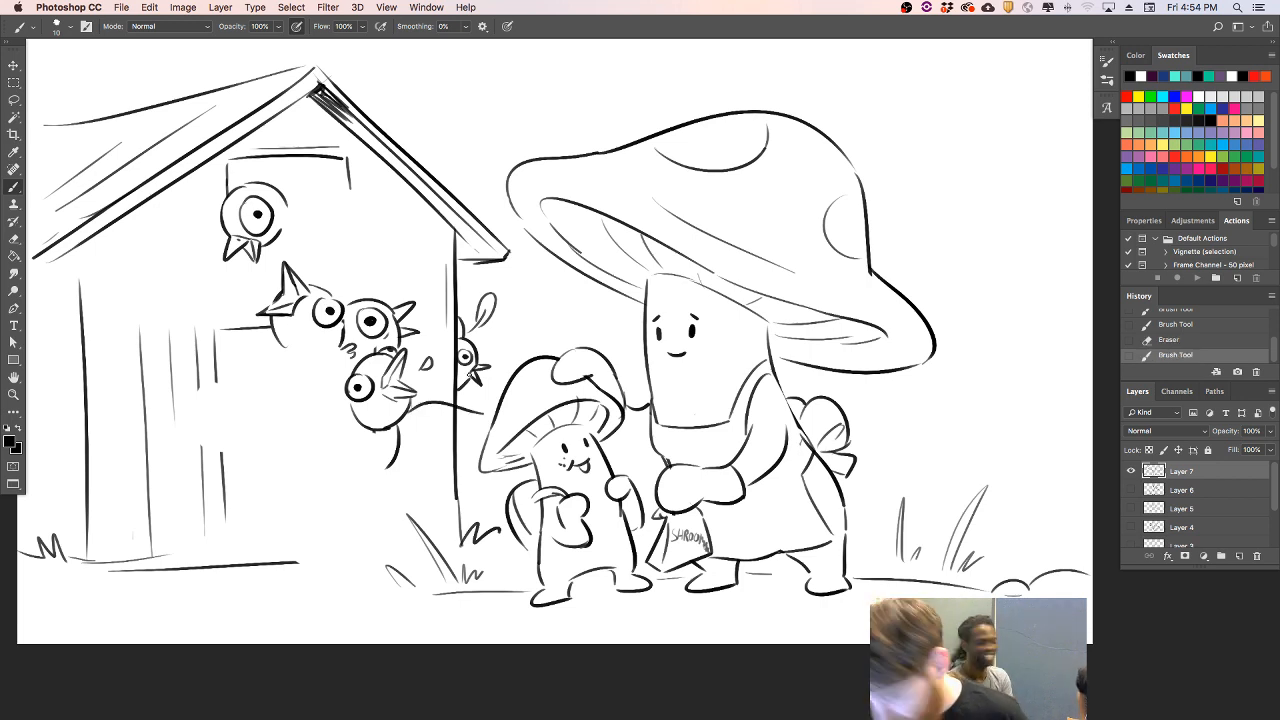
{"action": "key", "text": "super+z"}
{"action": "mouse_move", "coordinate": [408, 408]}
{"action": "left_mouse_down"}
{"action": "mouse_move", "coordinate": [450, 428]}
{"action": "mouse_move", "coordinate": [420, 455]}
{"action": "mouse_move", "coordinate": [455, 416]}
{"action": "left_mouse_up"}
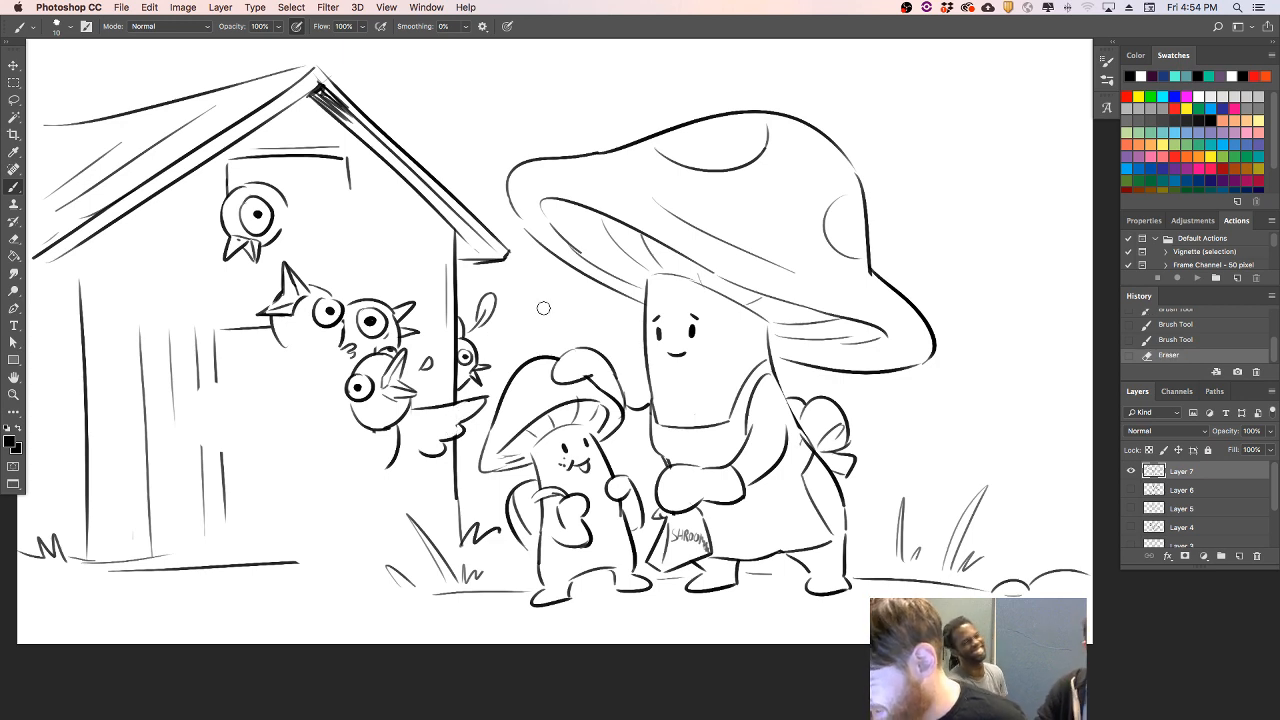
{"action": "left_click_drag", "start_coordinate": [419, 459], "coordinate": [408, 466]}
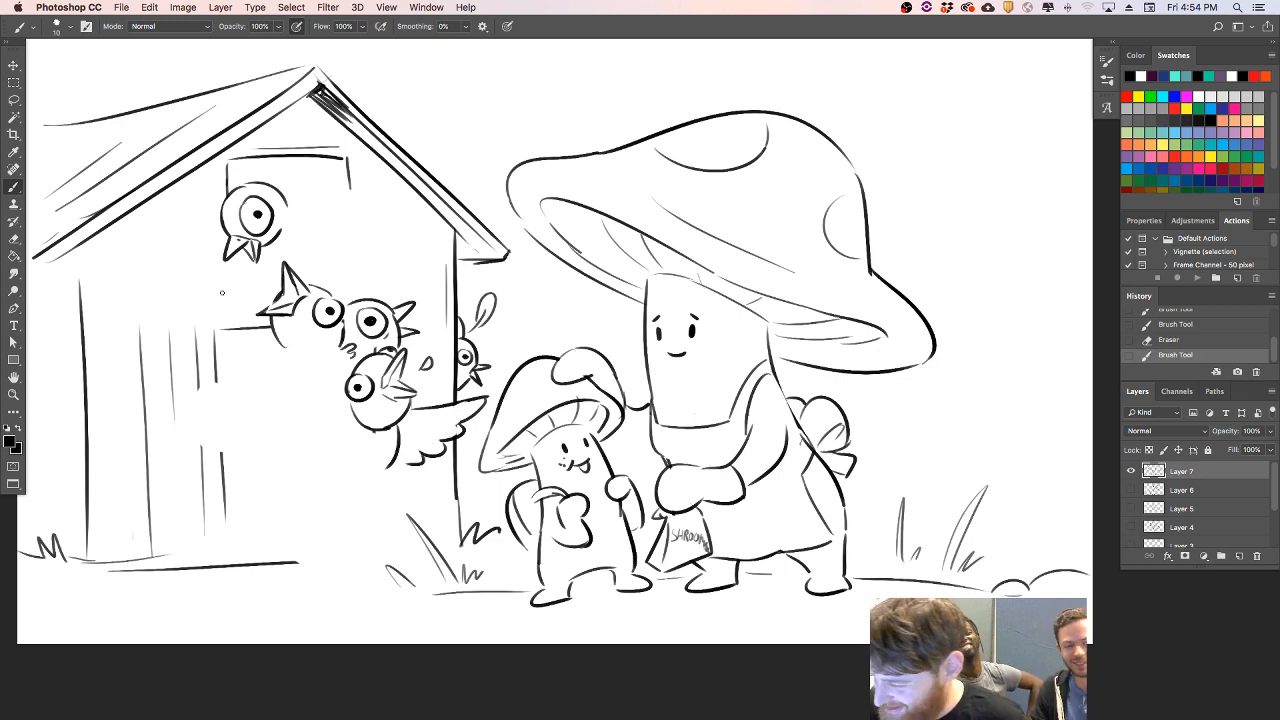
- Draw raised wings on the upper left and middle doorway birds, a loose feather, and the gable window's sill line
{"action": "mouse_move", "coordinate": [268, 325]}
{"action": "left_mouse_down"}
{"action": "mouse_move", "coordinate": [206, 280]}
{"action": "mouse_move", "coordinate": [201, 306]}
{"action": "mouse_move", "coordinate": [248, 354]}
{"action": "mouse_move", "coordinate": [224, 329]}
{"action": "mouse_move", "coordinate": [250, 327]}
{"action": "left_mouse_up"}
{"action": "left_click_drag", "start_coordinate": [258, 327], "coordinate": [255, 325]}
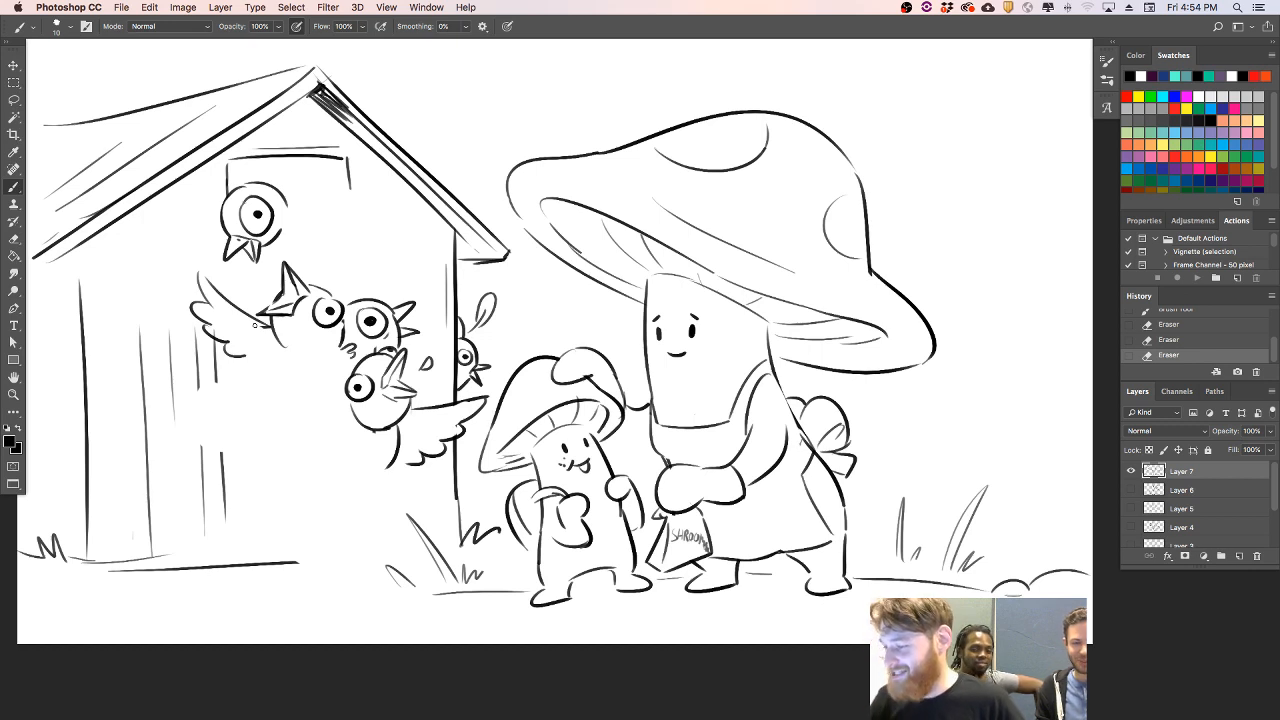
{"action": "left_click_drag", "start_coordinate": [368, 294], "coordinate": [393, 284]}
{"action": "left_click_drag", "start_coordinate": [391, 232], "coordinate": [399, 252]}
{"action": "left_click_drag", "start_coordinate": [276, 247], "coordinate": [328, 246]}
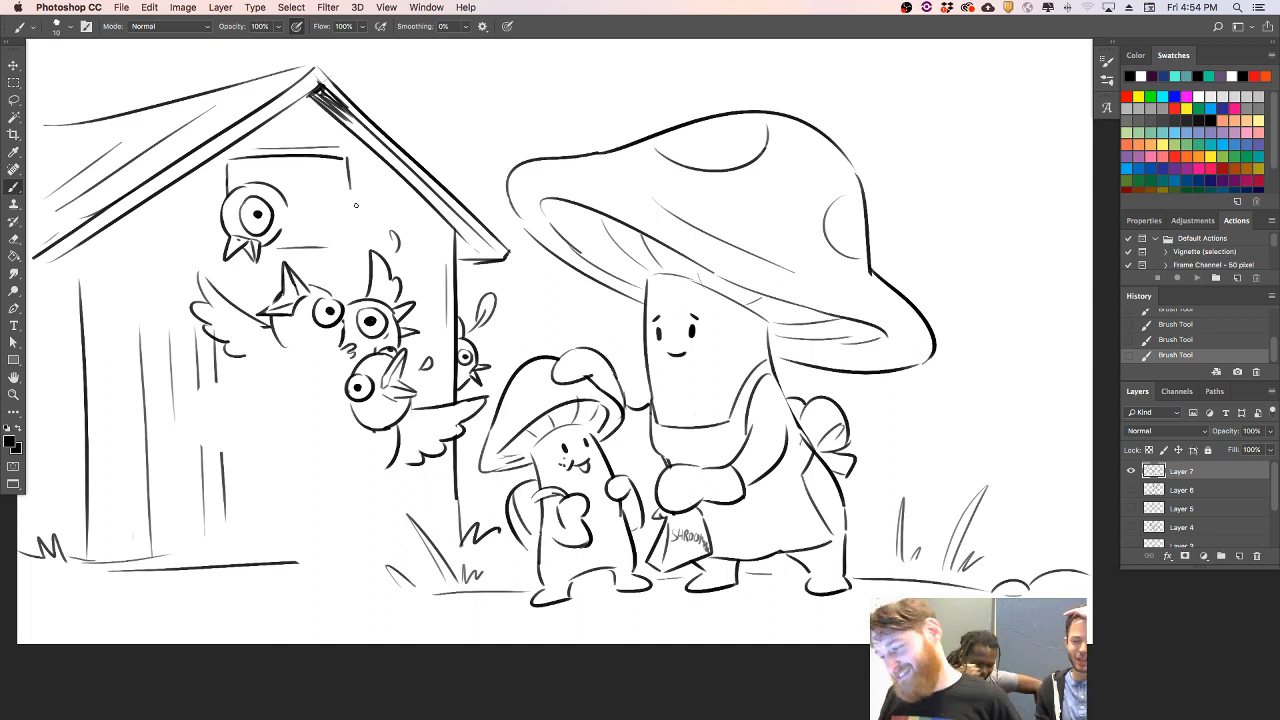
- Outline another bird head with a round eye in the lower left of the doorway flock
{"action": "mouse_move", "coordinate": [242, 422]}
{"action": "left_mouse_down"}
{"action": "mouse_move", "coordinate": [302, 389]}
{"action": "mouse_move", "coordinate": [311, 415]}
{"action": "mouse_move", "coordinate": [292, 397]}
{"action": "mouse_move", "coordinate": [307, 411]}
{"action": "mouse_move", "coordinate": [311, 400]}
{"action": "mouse_move", "coordinate": [239, 418]}
{"action": "left_mouse_up"}
{"action": "key", "text": "super+z"}
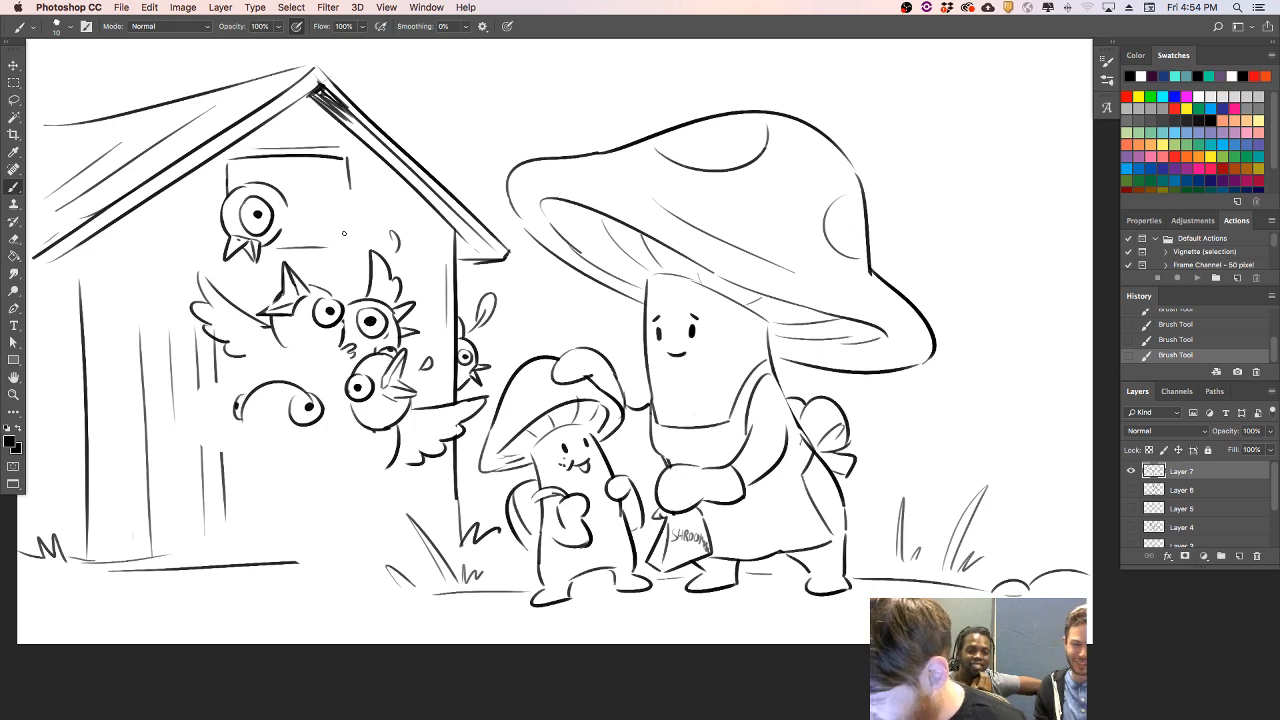
{"action": "left_click_drag", "start_coordinate": [309, 398], "coordinate": [314, 402]}
{"action": "left_click_drag", "start_coordinate": [311, 397], "coordinate": [315, 403]}
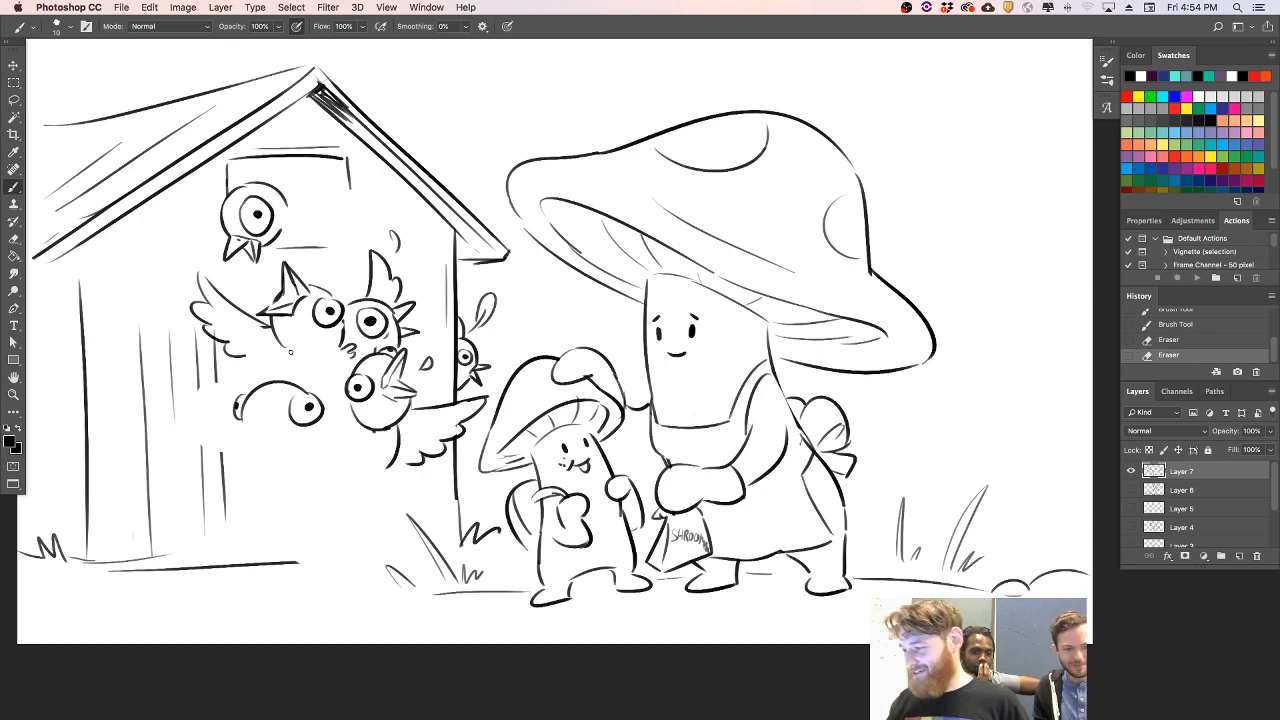
- Draw a round bird body on the ground before the doorway and erase the house's base line inside it
{"action": "left_click", "coordinate": [302, 570]}
{"action": "left_click_drag", "start_coordinate": [303, 567], "coordinate": [378, 583]}
{"action": "key", "text": "super+z"}
{"action": "left_click_drag", "start_coordinate": [274, 528], "coordinate": [352, 562]}
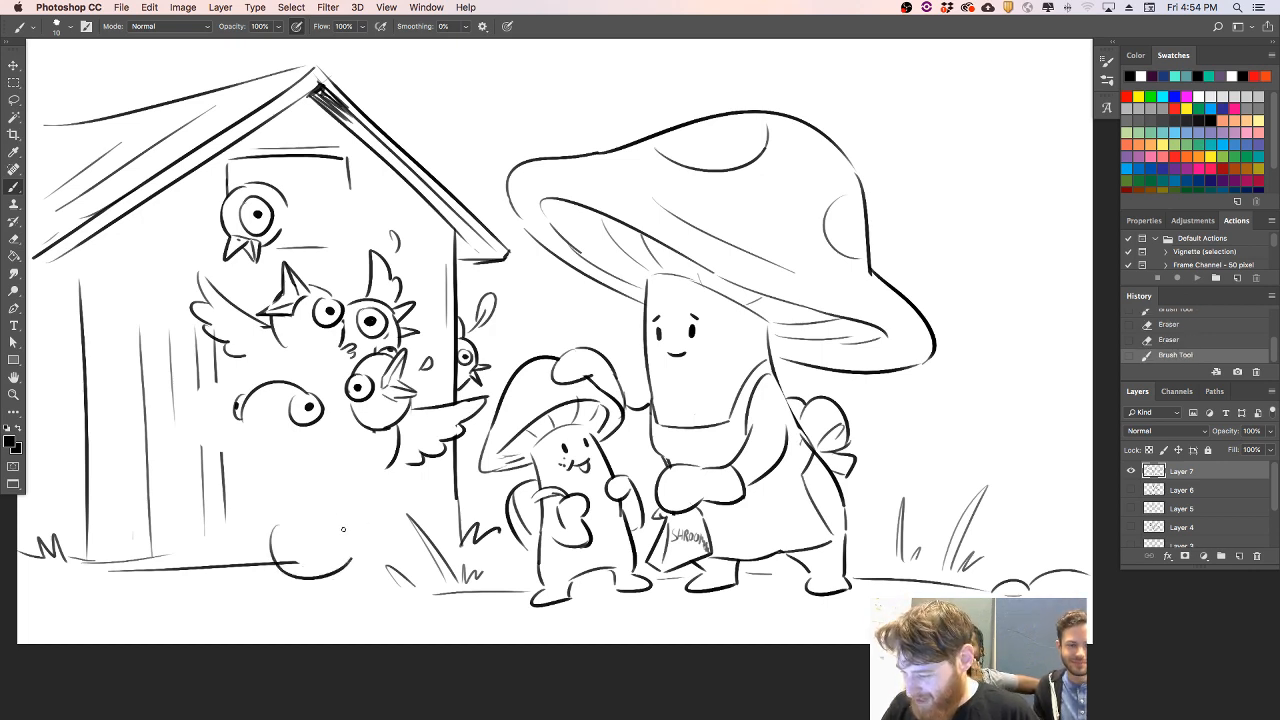
{"action": "mouse_move", "coordinate": [330, 518]}
{"action": "left_mouse_down"}
{"action": "mouse_move", "coordinate": [354, 548]}
{"action": "mouse_move", "coordinate": [280, 560]}
{"action": "mouse_move", "coordinate": [296, 572]}
{"action": "left_mouse_up"}
{"action": "key", "text": "e"}
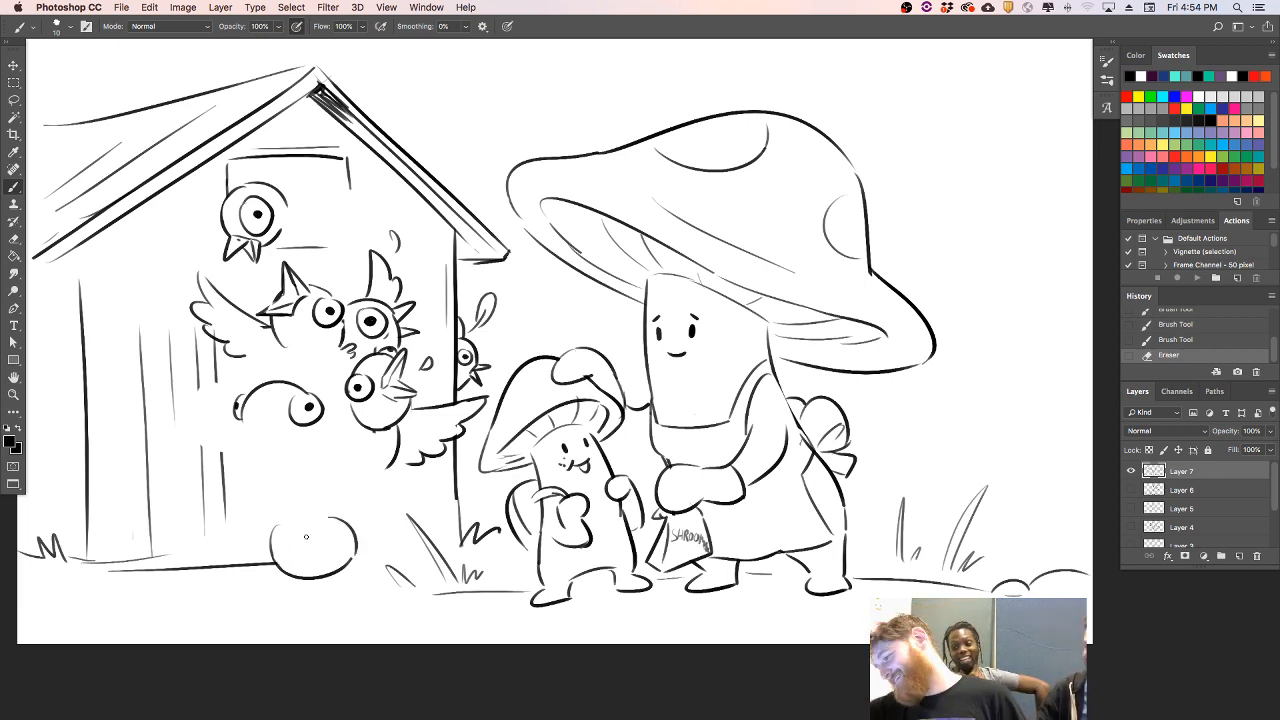
- Add a curved spot to the mushroom child's cap and a small detail line to its backpack
{"action": "mouse_move", "coordinate": [532, 363]}
{"action": "left_mouse_down"}
{"action": "mouse_move", "coordinate": [511, 384]}
{"action": "mouse_move", "coordinate": [508, 467]}
{"action": "mouse_move", "coordinate": [499, 461]}
{"action": "left_mouse_up"}
{"action": "key", "text": "super+alt+z"}
{"action": "key", "text": "super+alt+z"}
{"action": "left_click_drag", "start_coordinate": [618, 374], "coordinate": [624, 388]}
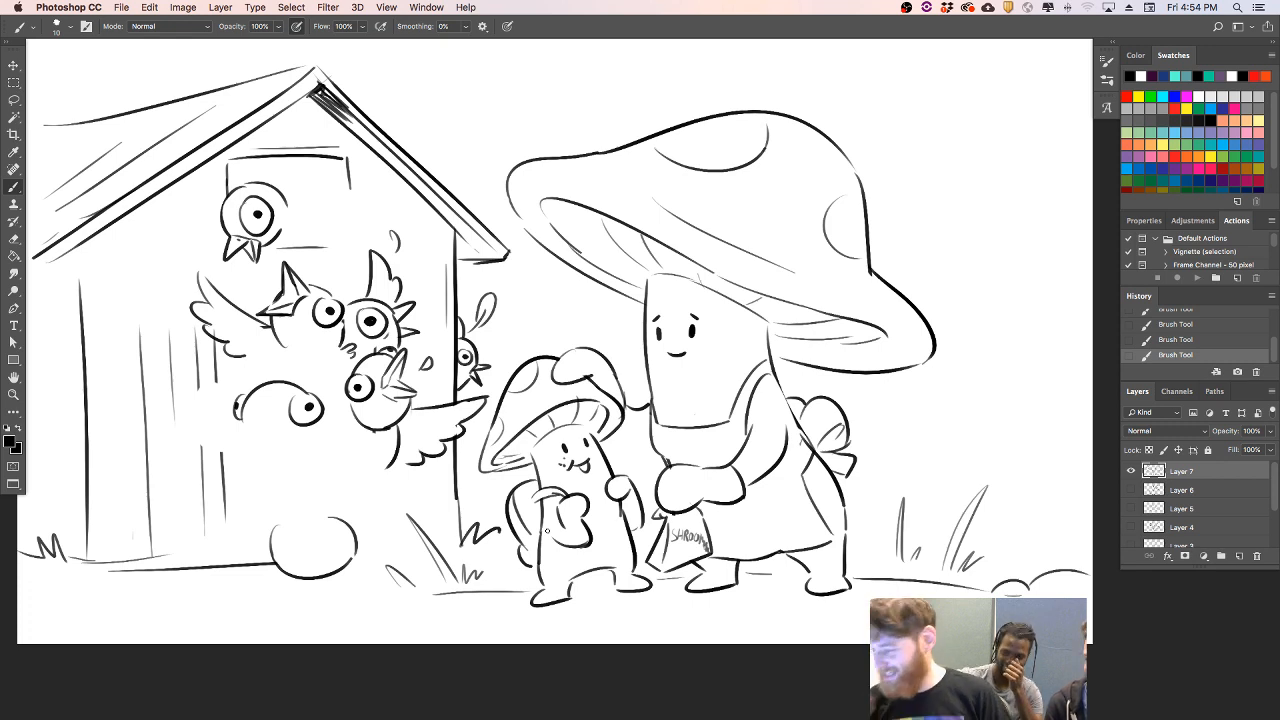
- Draw the lower edge of the mushroom parent's far arm and add crease lines to its apron
{"action": "left_click_drag", "start_coordinate": [613, 438], "coordinate": [672, 426]}
{"action": "key", "text": "super+z"}
{"action": "key", "text": "e"}
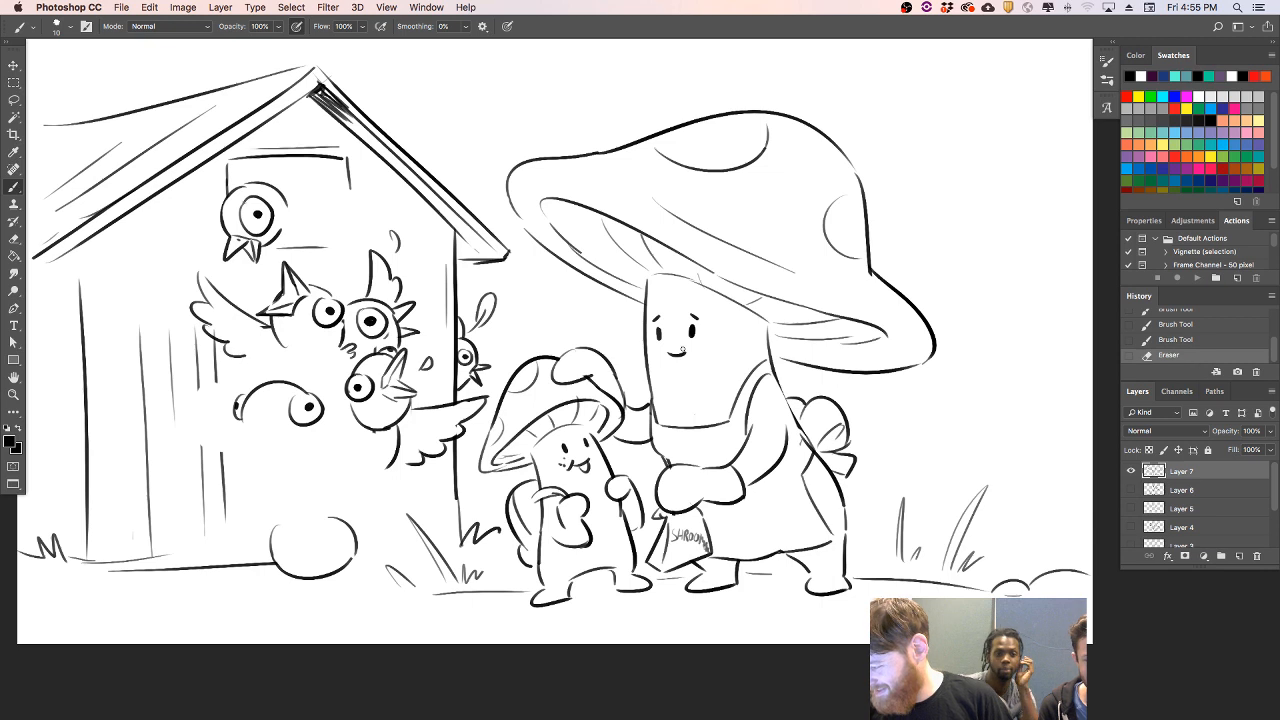
{"action": "left_click_drag", "start_coordinate": [757, 491], "coordinate": [782, 484]}
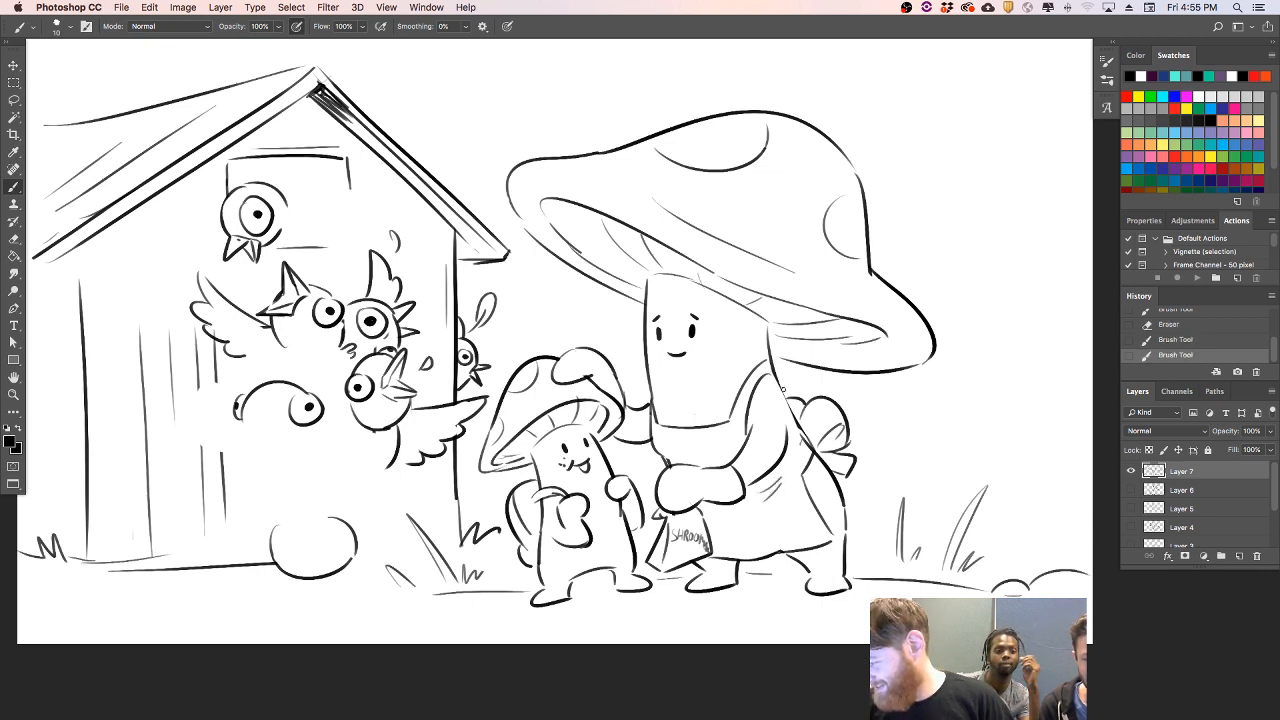
{"action": "left_click_drag", "start_coordinate": [658, 420], "coordinate": [662, 426]}
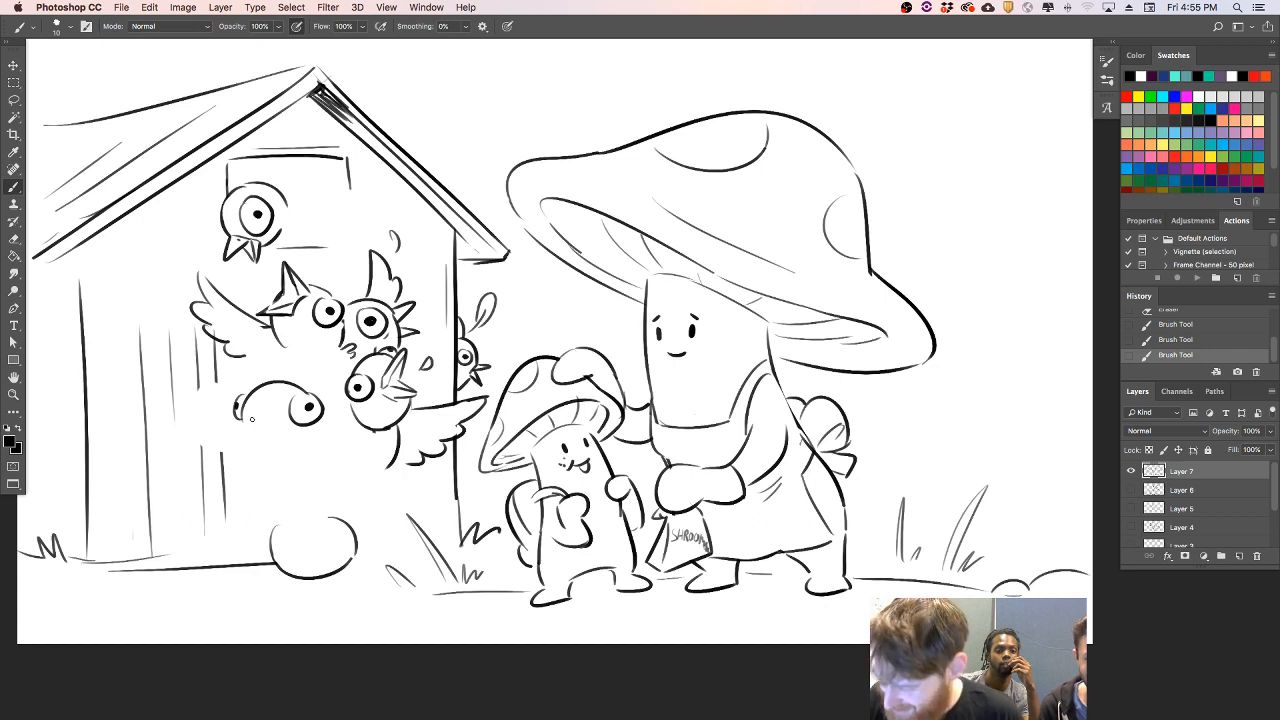
- Add an open beak to the lower left doorway bird and draw another bird head with beak and eye behind it
{"action": "mouse_move", "coordinate": [252, 418]}
{"action": "left_mouse_down"}
{"action": "mouse_move", "coordinate": [254, 445]}
{"action": "mouse_move", "coordinate": [270, 428]}
{"action": "mouse_move", "coordinate": [266, 451]}
{"action": "mouse_move", "coordinate": [280, 455]}
{"action": "left_mouse_up"}
{"action": "key", "text": "super+z"}
{"action": "mouse_move", "coordinate": [240, 371]}
{"action": "left_mouse_down"}
{"action": "mouse_move", "coordinate": [190, 373]}
{"action": "mouse_move", "coordinate": [236, 371]}
{"action": "mouse_move", "coordinate": [208, 414]}
{"action": "left_mouse_up"}
{"action": "key", "text": "ctrl+z"}
{"action": "key", "text": "super+z"}
{"action": "left_click_drag", "start_coordinate": [251, 368], "coordinate": [210, 416]}
{"action": "key", "text": "super+z"}
{"action": "mouse_move", "coordinate": [250, 364]}
{"action": "left_mouse_down"}
{"action": "mouse_move", "coordinate": [202, 408]}
{"action": "mouse_move", "coordinate": [221, 374]}
{"action": "mouse_move", "coordinate": [188, 382]}
{"action": "mouse_move", "coordinate": [204, 398]}
{"action": "mouse_move", "coordinate": [197, 354]}
{"action": "mouse_move", "coordinate": [215, 329]}
{"action": "mouse_move", "coordinate": [214, 362]}
{"action": "mouse_move", "coordinate": [197, 345]}
{"action": "left_mouse_up"}
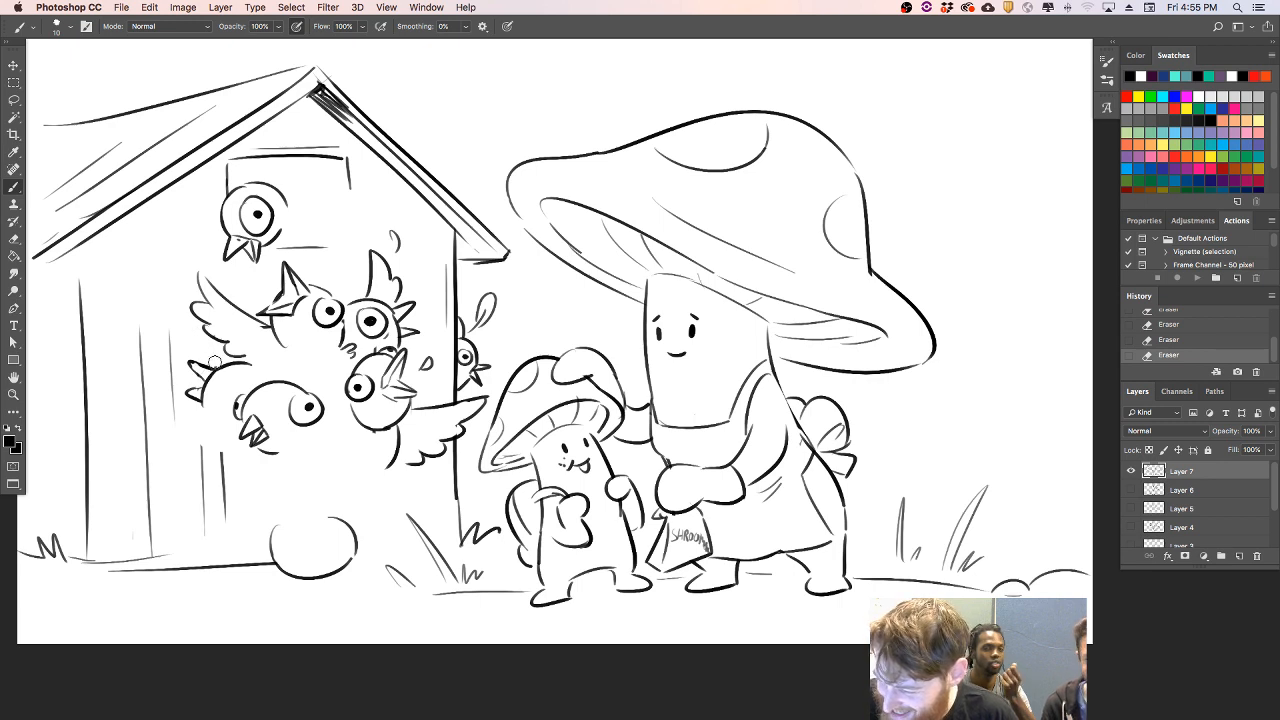
{"action": "mouse_move", "coordinate": [214, 366]}
{"action": "left_mouse_down"}
{"action": "mouse_move", "coordinate": [190, 370]}
{"action": "mouse_move", "coordinate": [207, 395]}
{"action": "mouse_move", "coordinate": [250, 372]}
{"action": "mouse_move", "coordinate": [238, 389]}
{"action": "left_mouse_up"}
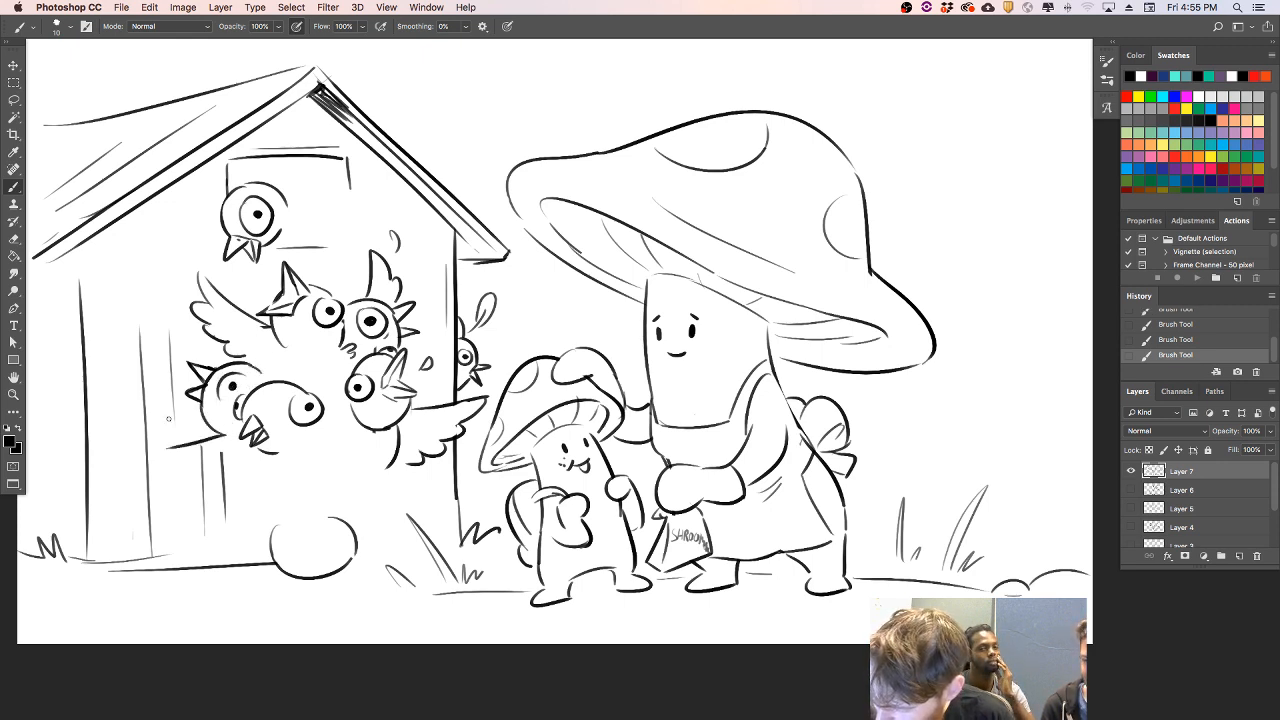
- Draw a drooping feathered wing under the leftmost doorway bird and scatter loose feathers on the wall beside the flock
{"action": "mouse_move", "coordinate": [222, 438]}
{"action": "left_mouse_down"}
{"action": "mouse_move", "coordinate": [152, 486]}
{"action": "mouse_move", "coordinate": [200, 471]}
{"action": "mouse_move", "coordinate": [172, 480]}
{"action": "mouse_move", "coordinate": [246, 480]}
{"action": "left_mouse_up"}
{"action": "key", "text": "super+z"}
{"action": "key", "text": "super+z"}
{"action": "mouse_move", "coordinate": [244, 484]}
{"action": "left_mouse_down"}
{"action": "mouse_move", "coordinate": [266, 456]}
{"action": "mouse_move", "coordinate": [223, 463]}
{"action": "mouse_move", "coordinate": [203, 490]}
{"action": "mouse_move", "coordinate": [214, 446]}
{"action": "left_mouse_up"}
{"action": "left_click_drag", "start_coordinate": [203, 448], "coordinate": [196, 454]}
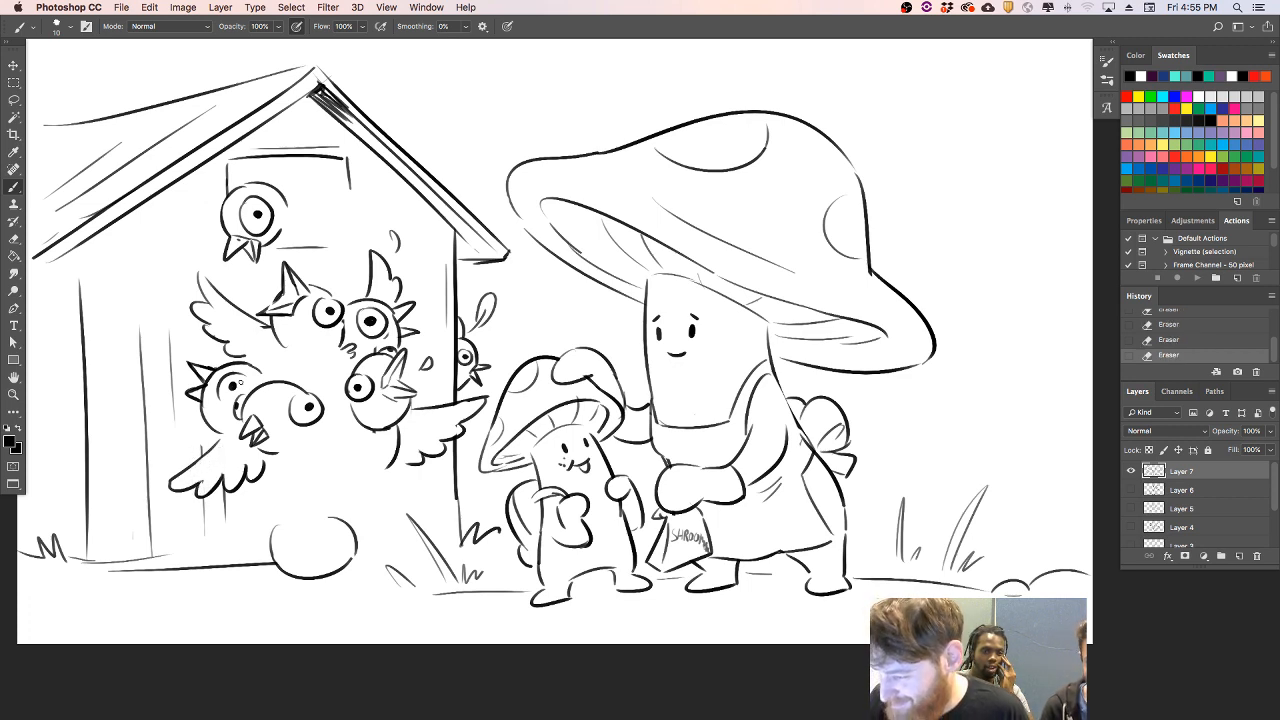
{"action": "mouse_move", "coordinate": [197, 268]}
{"action": "left_mouse_down"}
{"action": "mouse_move", "coordinate": [218, 296]}
{"action": "mouse_move", "coordinate": [176, 280]}
{"action": "mouse_move", "coordinate": [162, 305]}
{"action": "mouse_move", "coordinate": [158, 293]}
{"action": "mouse_move", "coordinate": [168, 306]}
{"action": "left_mouse_up"}
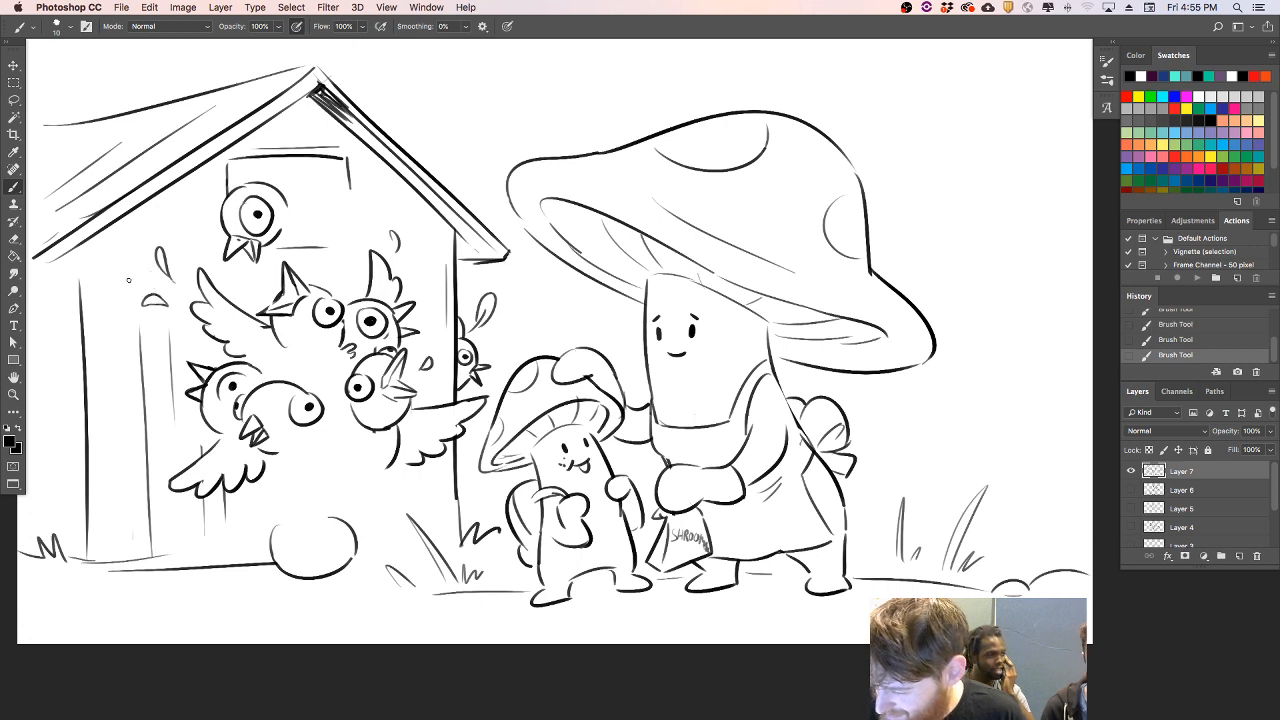
{"action": "mouse_move", "coordinate": [101, 372]}
{"action": "left_mouse_down"}
{"action": "mouse_move", "coordinate": [110, 356]}
{"action": "mouse_move", "coordinate": [104, 366]}
{"action": "left_mouse_up"}
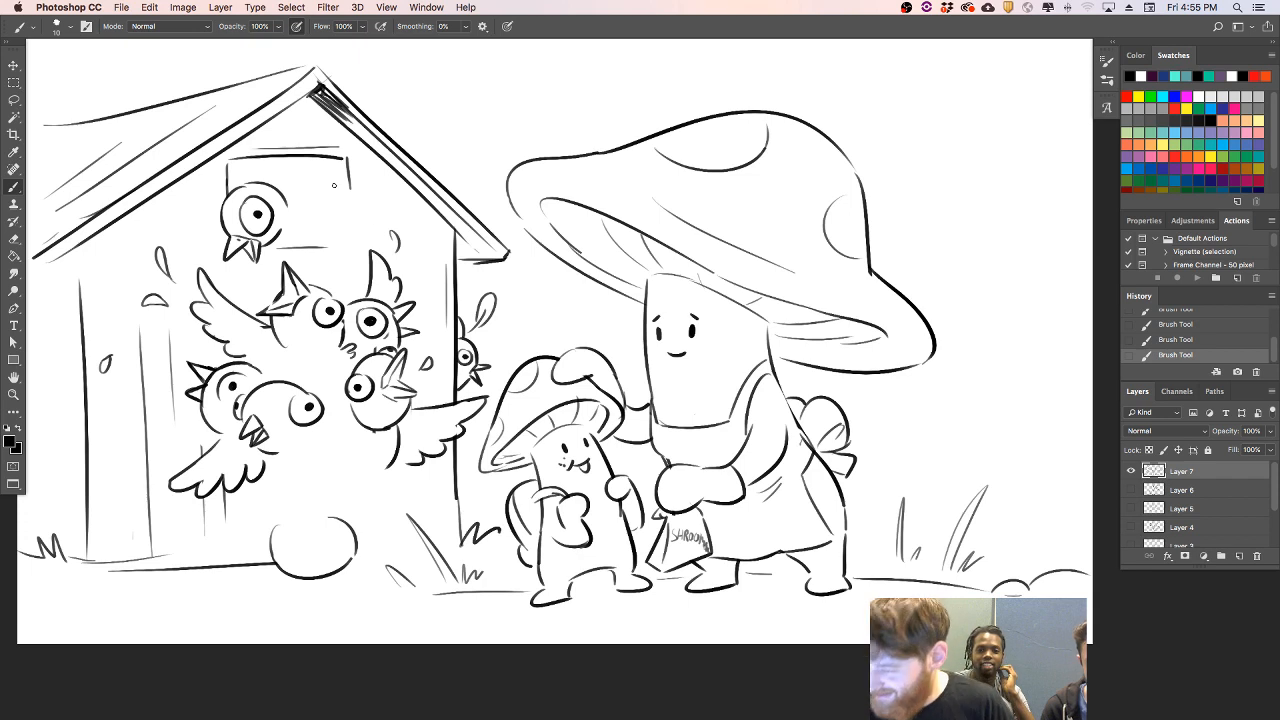
- Outline a second round bird head in the gable window and a small beaked one in the center of the doorway flock
{"action": "mouse_move", "coordinate": [277, 181]}
{"action": "left_mouse_down"}
{"action": "mouse_move", "coordinate": [335, 175]}
{"action": "mouse_move", "coordinate": [316, 160]}
{"action": "mouse_move", "coordinate": [359, 214]}
{"action": "left_mouse_up"}
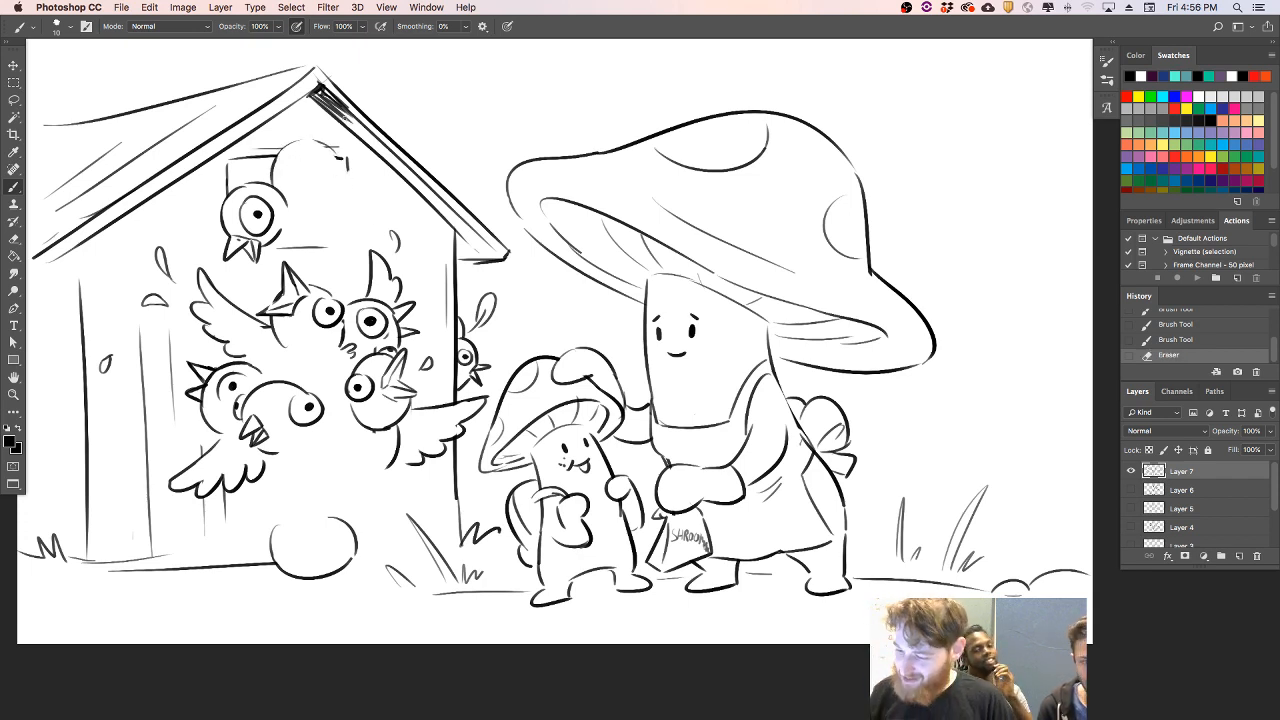
{"action": "mouse_move", "coordinate": [280, 370]}
{"action": "left_mouse_down"}
{"action": "mouse_move", "coordinate": [336, 356]}
{"action": "mouse_move", "coordinate": [322, 345]}
{"action": "mouse_move", "coordinate": [281, 373]}
{"action": "mouse_move", "coordinate": [343, 382]}
{"action": "mouse_move", "coordinate": [298, 388]}
{"action": "left_mouse_up"}
{"action": "key", "text": "ctrl+z"}
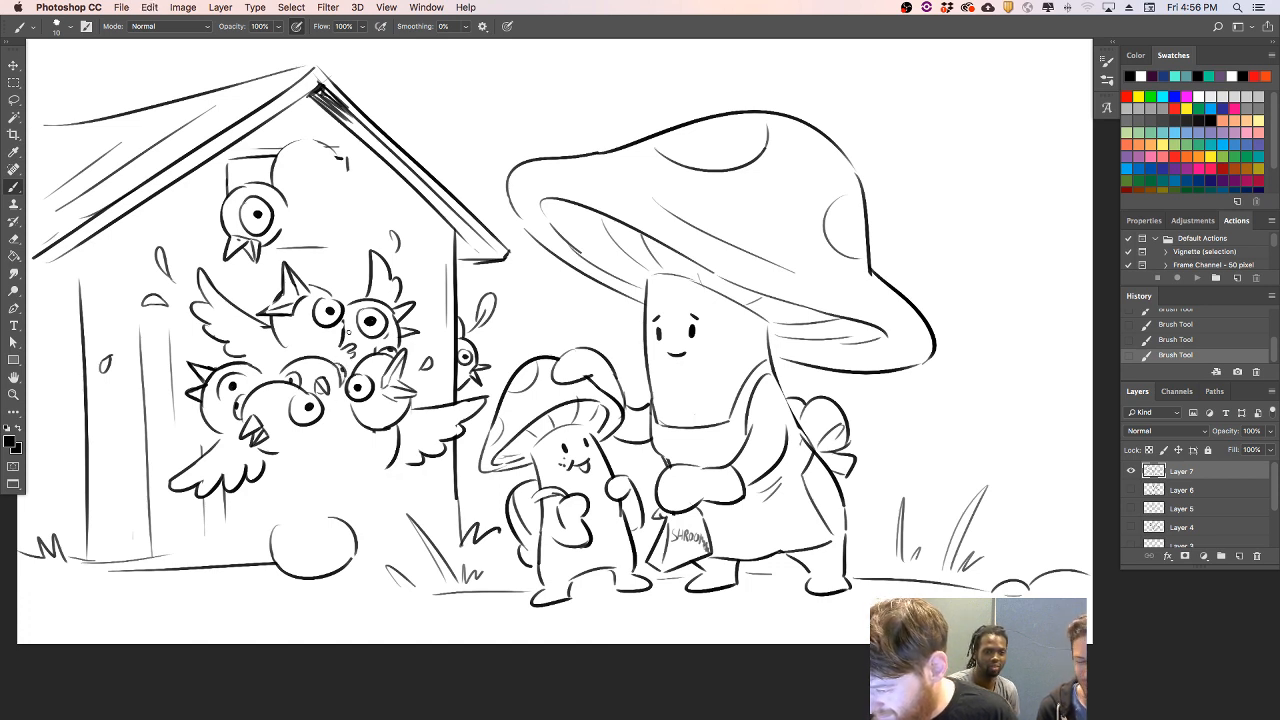
- Give the round bird on the ground two eyes and a beak, and touch up the lines beneath the doorway flock
{"action": "left_click_drag", "start_coordinate": [304, 517], "coordinate": [300, 570]}
{"action": "mouse_move", "coordinate": [313, 548]}
{"action": "left_mouse_down"}
{"action": "mouse_move", "coordinate": [301, 569]}
{"action": "mouse_move", "coordinate": [310, 548]}
{"action": "mouse_move", "coordinate": [345, 558]}
{"action": "mouse_move", "coordinate": [347, 546]}
{"action": "mouse_move", "coordinate": [278, 558]}
{"action": "mouse_move", "coordinate": [276, 521]}
{"action": "mouse_move", "coordinate": [330, 513]}
{"action": "left_mouse_up"}
{"action": "key", "text": "super+z"}
{"action": "left_click_drag", "start_coordinate": [343, 434], "coordinate": [326, 404]}
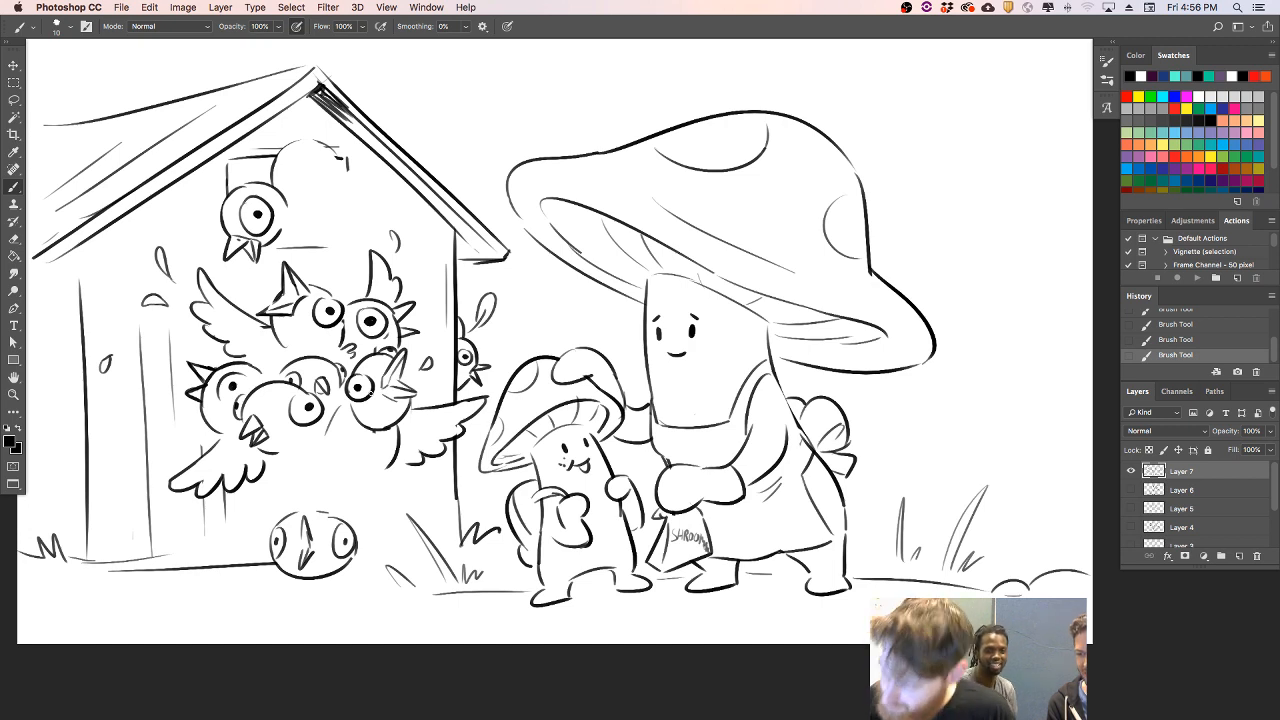
{"action": "key", "text": "e"}
{"action": "left_click_drag", "start_coordinate": [306, 398], "coordinate": [302, 385]}
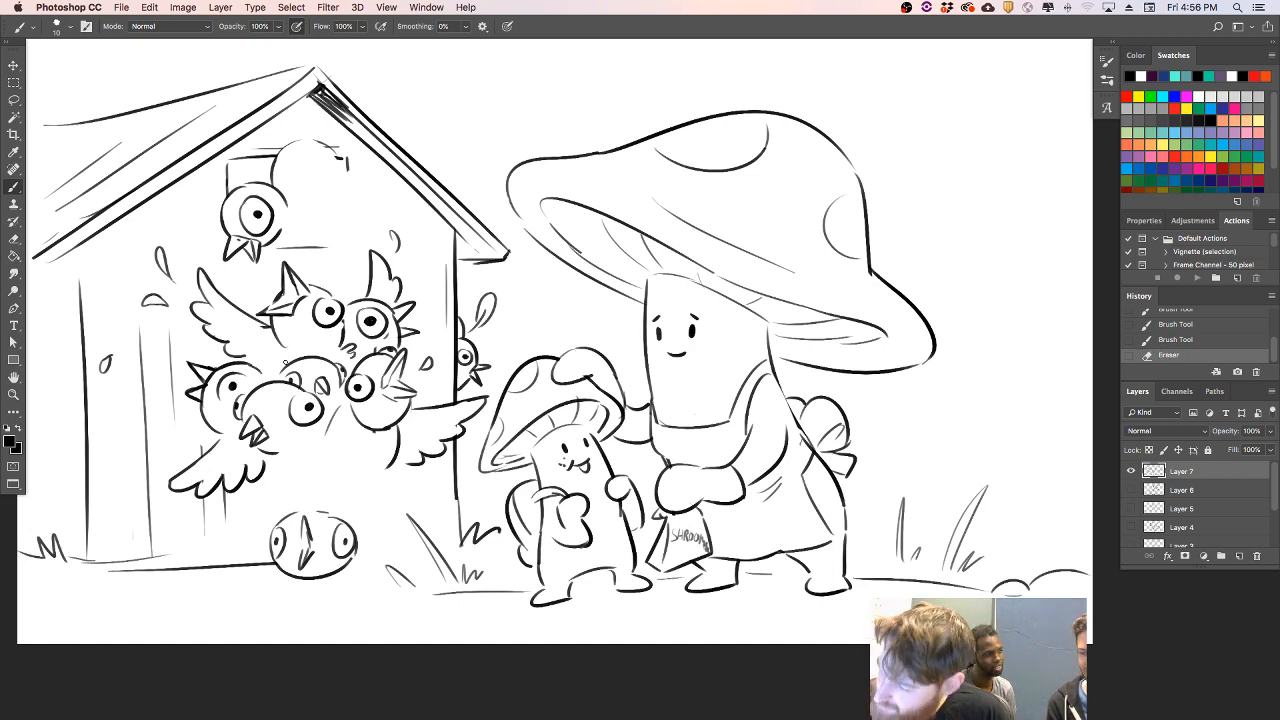
- Add an upturned beak and two eyes to the upper bird in the gable window
{"action": "mouse_move", "coordinate": [304, 152]}
{"action": "left_mouse_down"}
{"action": "mouse_move", "coordinate": [326, 178]}
{"action": "mouse_move", "coordinate": [275, 184]}
{"action": "mouse_move", "coordinate": [291, 177]}
{"action": "left_mouse_up"}
{"action": "key", "text": "super+z"}
{"action": "mouse_move", "coordinate": [287, 168]}
{"action": "left_mouse_down"}
{"action": "mouse_move", "coordinate": [288, 184]}
{"action": "mouse_move", "coordinate": [288, 167]}
{"action": "mouse_move", "coordinate": [336, 174]}
{"action": "mouse_move", "coordinate": [290, 180]}
{"action": "mouse_move", "coordinate": [288, 158]}
{"action": "mouse_move", "coordinate": [332, 156]}
{"action": "mouse_move", "coordinate": [334, 172]}
{"action": "left_mouse_up"}
{"action": "key", "text": "ctrl+z"}
- Draw a third bird head with a round eye and right-facing open beak in the gable window
{"action": "mouse_move", "coordinate": [336, 163]}
{"action": "left_mouse_down"}
{"action": "mouse_move", "coordinate": [330, 153]}
{"action": "mouse_move", "coordinate": [340, 186]}
{"action": "mouse_move", "coordinate": [383, 217]}
{"action": "left_mouse_up"}
{"action": "key", "text": "super+z"}
- Draw one feathered wing hanging below the gable window and another spreading from its right side
{"action": "key", "text": "super+z"}
{"action": "mouse_move", "coordinate": [383, 217]}
{"action": "left_mouse_down"}
{"action": "mouse_move", "coordinate": [358, 229]}
{"action": "mouse_move", "coordinate": [370, 193]}
{"action": "mouse_move", "coordinate": [363, 219]}
{"action": "mouse_move", "coordinate": [337, 206]}
{"action": "mouse_move", "coordinate": [334, 216]}
{"action": "mouse_move", "coordinate": [363, 186]}
{"action": "left_mouse_up"}
{"action": "left_click_drag", "start_coordinate": [292, 239], "coordinate": [354, 277]}
{"action": "key", "text": "super+z"}
{"action": "mouse_move", "coordinate": [291, 238]}
{"action": "left_mouse_down"}
{"action": "mouse_move", "coordinate": [324, 268]}
{"action": "mouse_move", "coordinate": [345, 263]}
{"action": "mouse_move", "coordinate": [334, 244]}
{"action": "left_mouse_up"}
{"action": "mouse_move", "coordinate": [350, 178]}
{"action": "left_mouse_down"}
{"action": "mouse_move", "coordinate": [383, 165]}
{"action": "mouse_move", "coordinate": [391, 192]}
{"action": "left_mouse_up"}
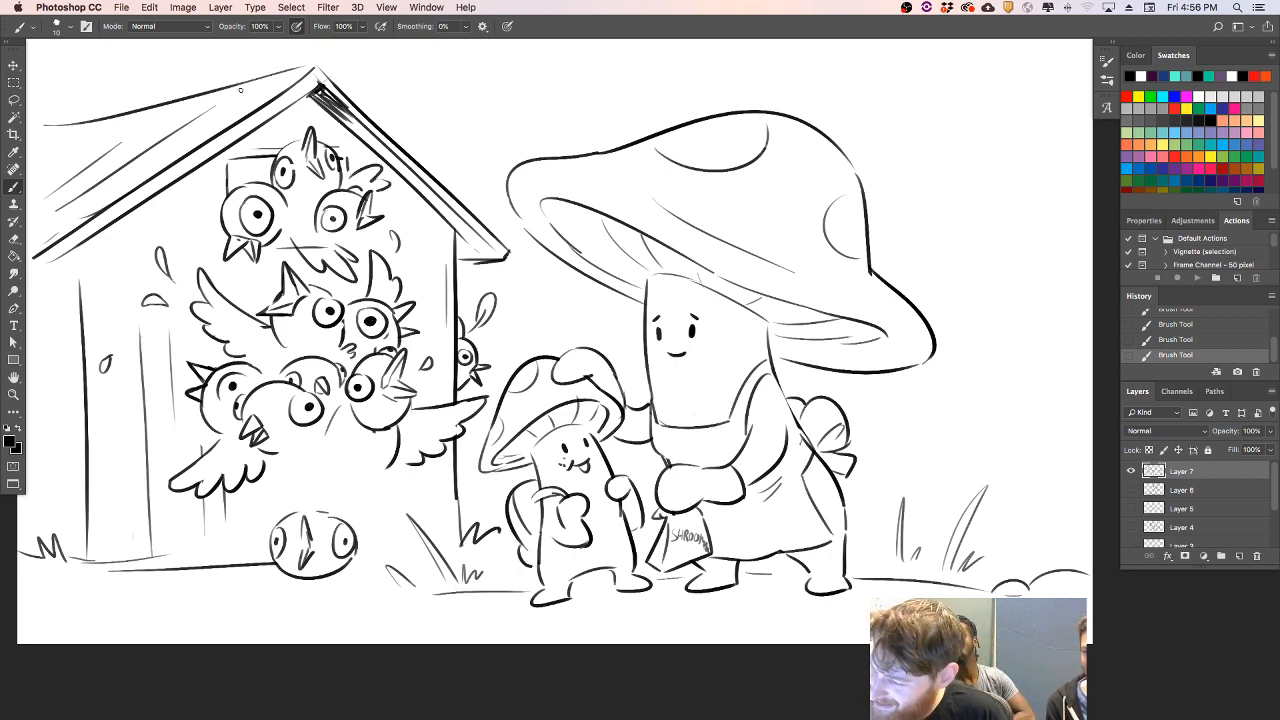
- Draw a feathered wing spreading left from the gable birds with a small loose feather beside it, and clean up the lines around them
{"action": "left_click_drag", "start_coordinate": [312, 250], "coordinate": [316, 242]}
{"action": "mouse_move", "coordinate": [228, 176]}
{"action": "left_mouse_down"}
{"action": "mouse_move", "coordinate": [239, 177]}
{"action": "mouse_move", "coordinate": [211, 186]}
{"action": "mouse_move", "coordinate": [172, 130]}
{"action": "left_mouse_up"}
{"action": "mouse_move", "coordinate": [222, 184]}
{"action": "left_mouse_down"}
{"action": "mouse_move", "coordinate": [184, 197]}
{"action": "mouse_move", "coordinate": [260, 167]}
{"action": "left_mouse_up"}
{"action": "left_click_drag", "start_coordinate": [170, 224], "coordinate": [172, 209]}
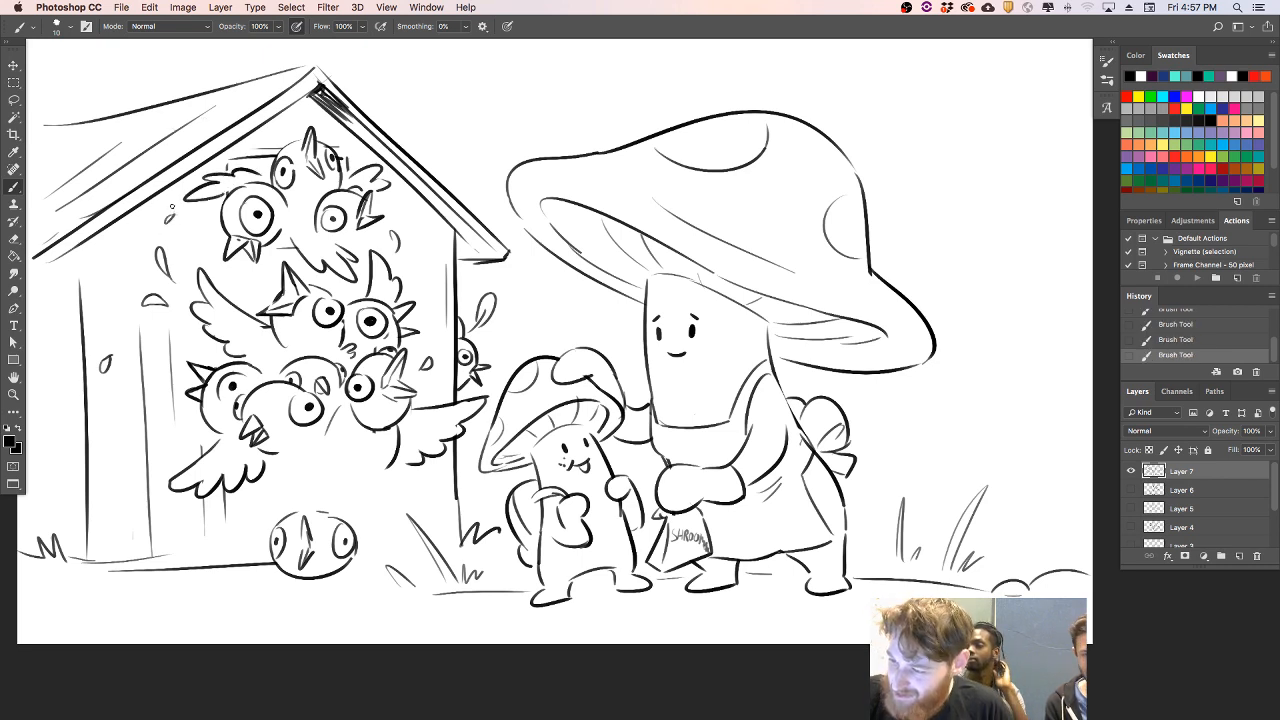
{"action": "key", "text": "super+z"}
{"action": "mouse_move", "coordinate": [372, 225]}
{"action": "left_mouse_down"}
{"action": "mouse_move", "coordinate": [354, 255]}
{"action": "mouse_move", "coordinate": [274, 249]}
{"action": "left_mouse_up"}
{"action": "key", "text": "super+z"}
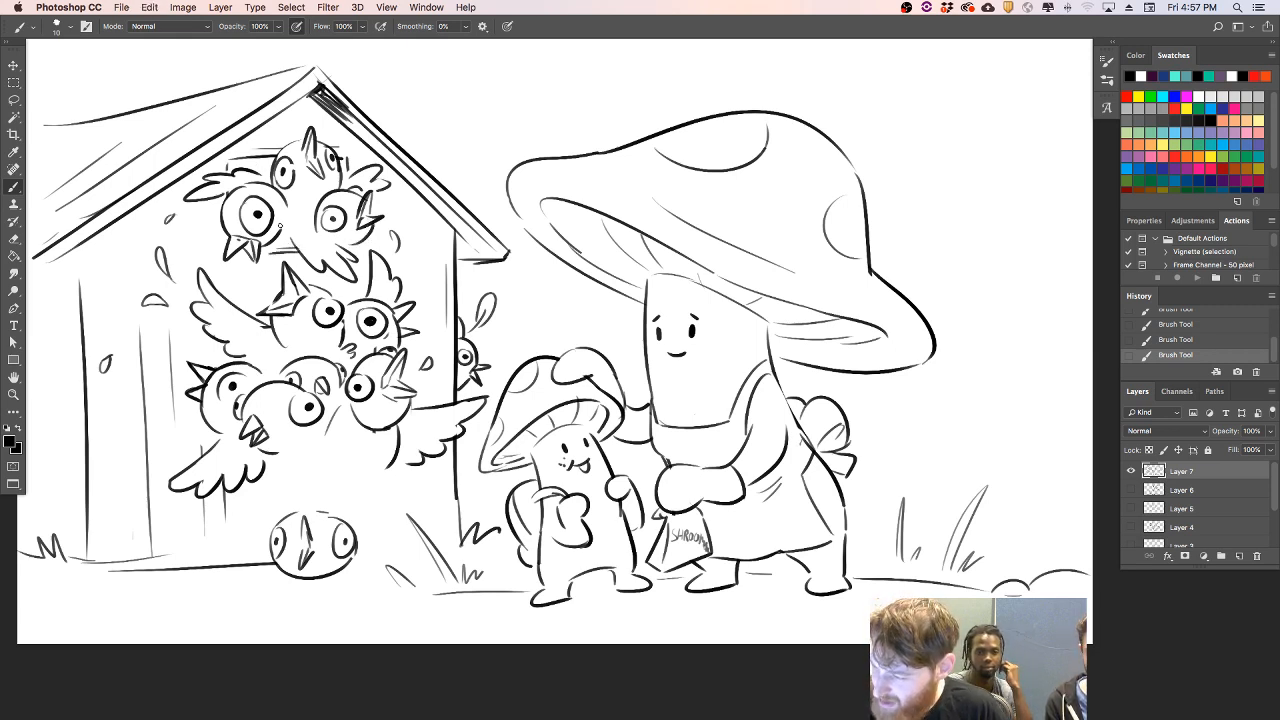
{"action": "left_click_drag", "start_coordinate": [327, 145], "coordinate": [324, 146]}
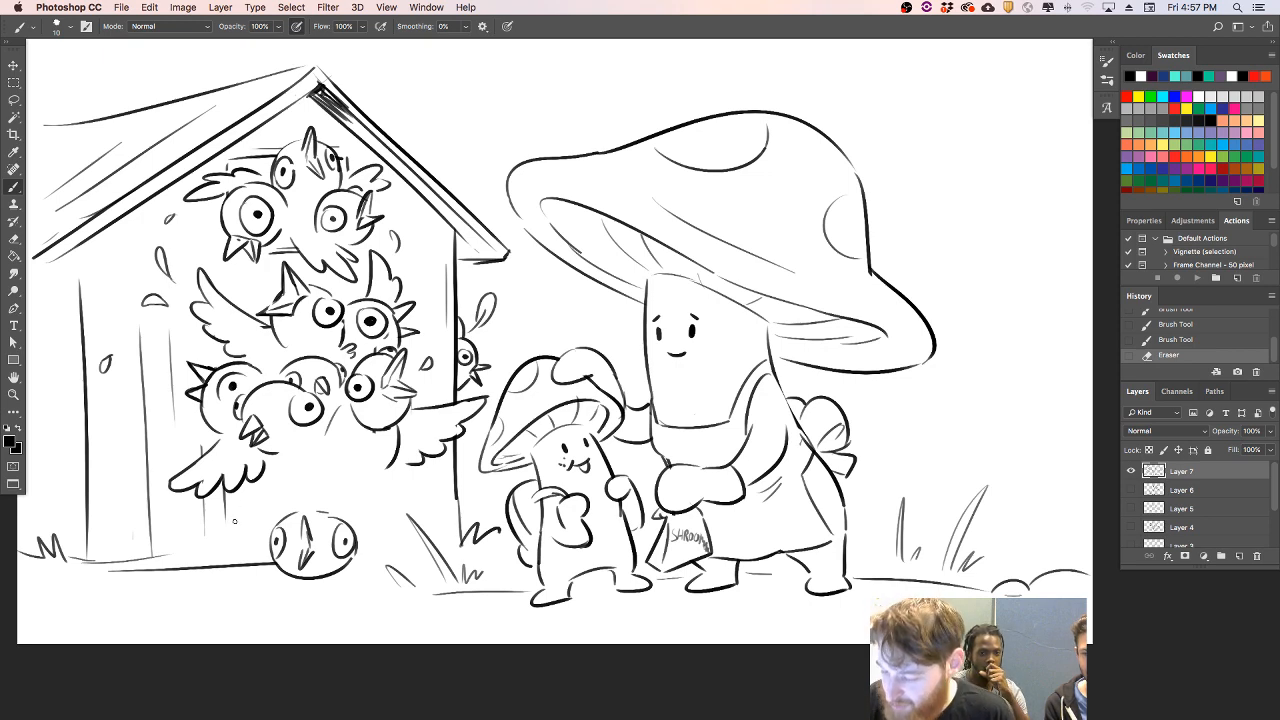
- Sketch a curved bird outline below the left side of the doorway flock, joining down to the ground bird
{"action": "left_click_drag", "start_coordinate": [252, 491], "coordinate": [226, 538]}
{"action": "key", "text": "super+z"}
{"action": "left_click_drag", "start_coordinate": [250, 491], "coordinate": [197, 550]}
{"action": "key", "text": "super+z"}
{"action": "left_click_drag", "start_coordinate": [252, 478], "coordinate": [242, 536]}
{"action": "key", "text": "super+z"}
{"action": "left_click_drag", "start_coordinate": [238, 490], "coordinate": [255, 552]}
{"action": "key", "text": "super+z"}
{"action": "left_click_drag", "start_coordinate": [246, 494], "coordinate": [262, 550]}
- Outline another bird body to the right of the ground bird and a round head directly above it
{"action": "left_click_drag", "start_coordinate": [396, 470], "coordinate": [408, 522]}
{"action": "key", "text": "super+z"}
{"action": "left_click_drag", "start_coordinate": [402, 468], "coordinate": [386, 540]}
{"action": "key", "text": "super+z"}
{"action": "mouse_move", "coordinate": [379, 477]}
{"action": "left_mouse_down"}
{"action": "mouse_move", "coordinate": [391, 539]}
{"action": "mouse_move", "coordinate": [470, 574]}
{"action": "left_mouse_up"}
{"action": "key", "text": "e"}
{"action": "left_click_drag", "start_coordinate": [318, 472], "coordinate": [353, 441]}
{"action": "key", "text": "super+z"}
{"action": "mouse_move", "coordinate": [290, 480]}
{"action": "left_mouse_down"}
{"action": "mouse_move", "coordinate": [354, 462]}
{"action": "mouse_move", "coordinate": [361, 490]}
{"action": "left_mouse_up"}
{"action": "key", "text": "super+z"}
- Add a feathered wing on the left of the ground bird and clear the house lines overlapping it
{"action": "mouse_move", "coordinate": [224, 534]}
{"action": "left_mouse_down"}
{"action": "mouse_move", "coordinate": [212, 549]}
{"action": "mouse_move", "coordinate": [224, 557]}
{"action": "left_mouse_up"}
{"action": "key", "text": "super+z"}
{"action": "key", "text": "super+z"}
{"action": "mouse_move", "coordinate": [224, 557]}
{"action": "left_mouse_down"}
{"action": "mouse_move", "coordinate": [270, 576]}
{"action": "mouse_move", "coordinate": [240, 564]}
{"action": "mouse_move", "coordinate": [272, 560]}
{"action": "left_mouse_up"}
{"action": "key", "text": "super+z"}
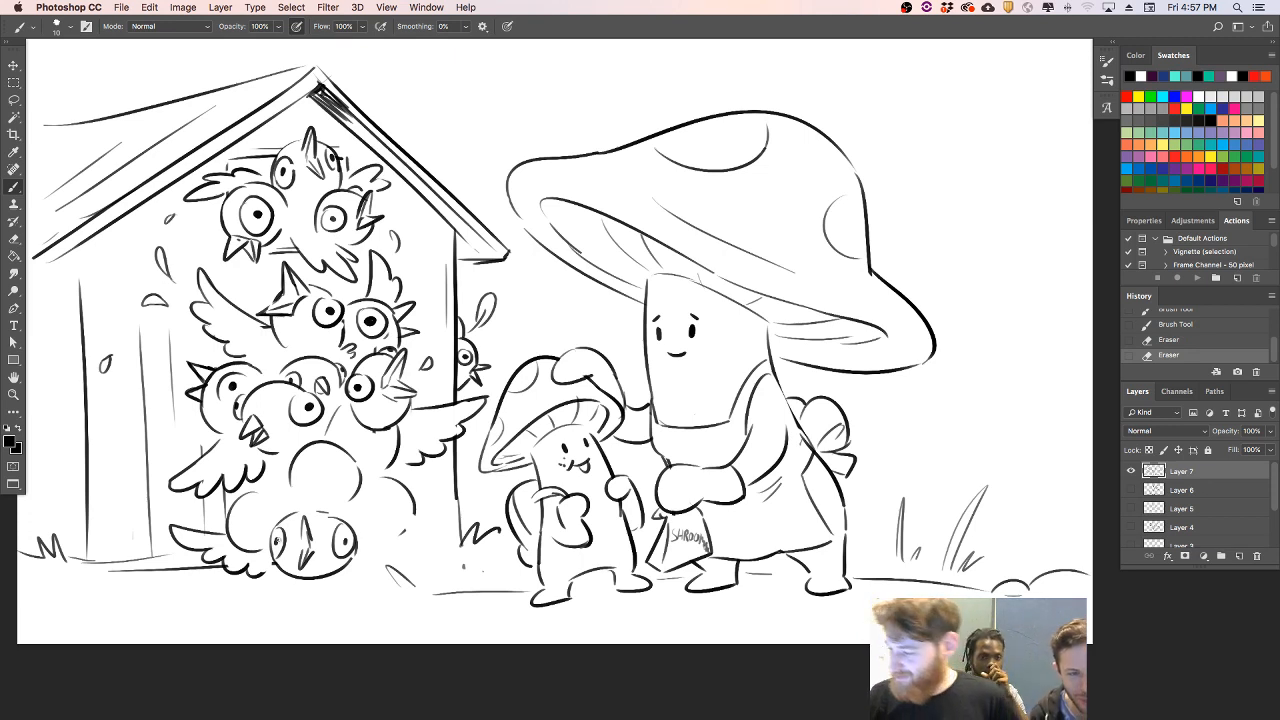
- Draw a loose feather near the big mushroom's cap and a feathered wing on the bird peeking around the wall
{"action": "left_click_drag", "start_coordinate": [539, 303], "coordinate": [530, 308]}
{"action": "left_click_drag", "start_coordinate": [472, 334], "coordinate": [472, 325]}
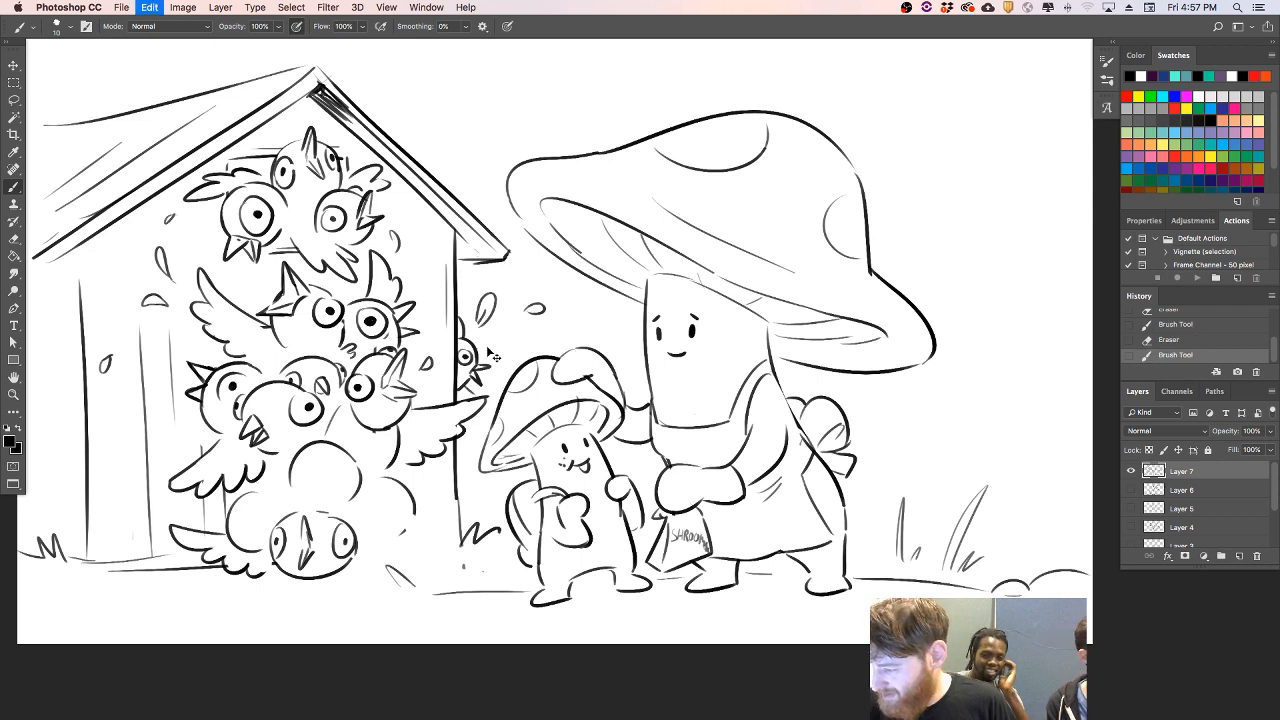
{"action": "mouse_move", "coordinate": [482, 332]}
{"action": "left_mouse_down"}
{"action": "mouse_move", "coordinate": [504, 352]}
{"action": "mouse_move", "coordinate": [492, 366]}
{"action": "mouse_move", "coordinate": [506, 332]}
{"action": "left_mouse_up"}
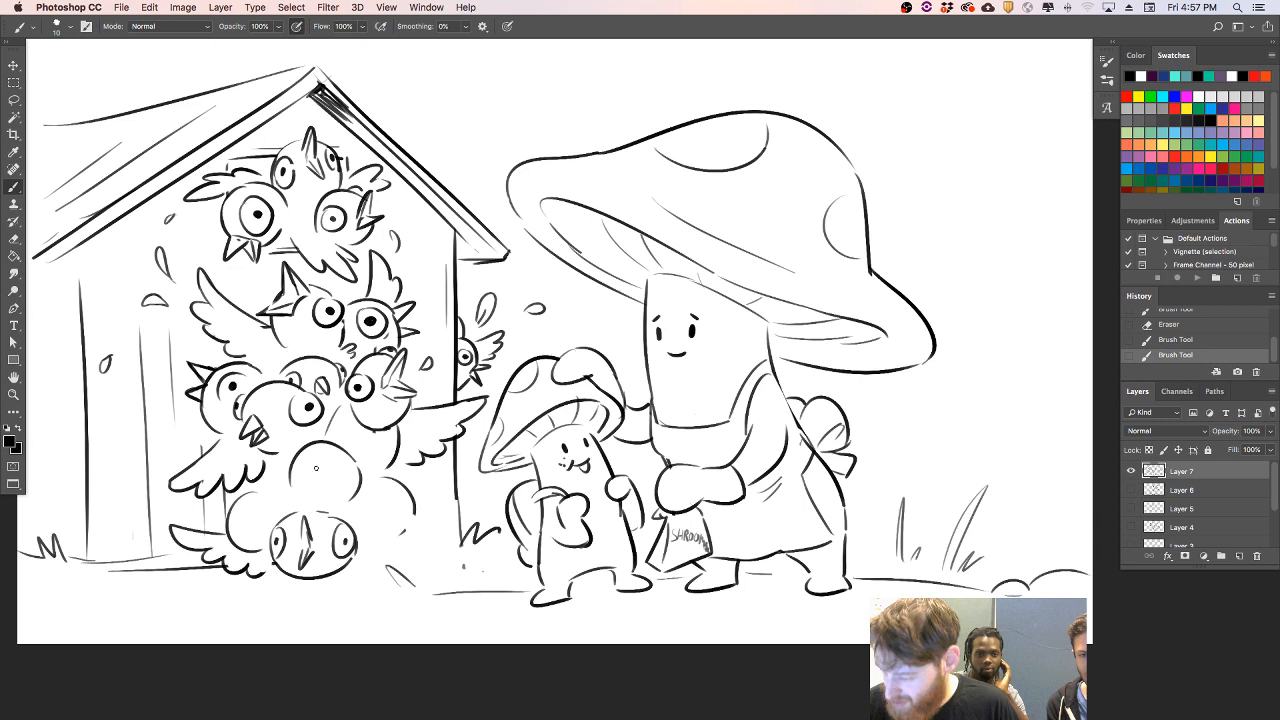
- Draw a bird head with an eye and beak left of the ground bird, and erase the wall and ground lines crossing it
{"action": "mouse_move", "coordinate": [244, 520]}
{"action": "left_mouse_down"}
{"action": "mouse_move", "coordinate": [248, 540]}
{"action": "mouse_move", "coordinate": [272, 503]}
{"action": "mouse_move", "coordinate": [272, 517]}
{"action": "mouse_move", "coordinate": [265, 502]}
{"action": "mouse_move", "coordinate": [219, 529]}
{"action": "mouse_move", "coordinate": [221, 517]}
{"action": "mouse_move", "coordinate": [203, 522]}
{"action": "mouse_move", "coordinate": [203, 538]}
{"action": "left_mouse_up"}
{"action": "key", "text": "super+z"}
{"action": "key", "text": "super+z"}
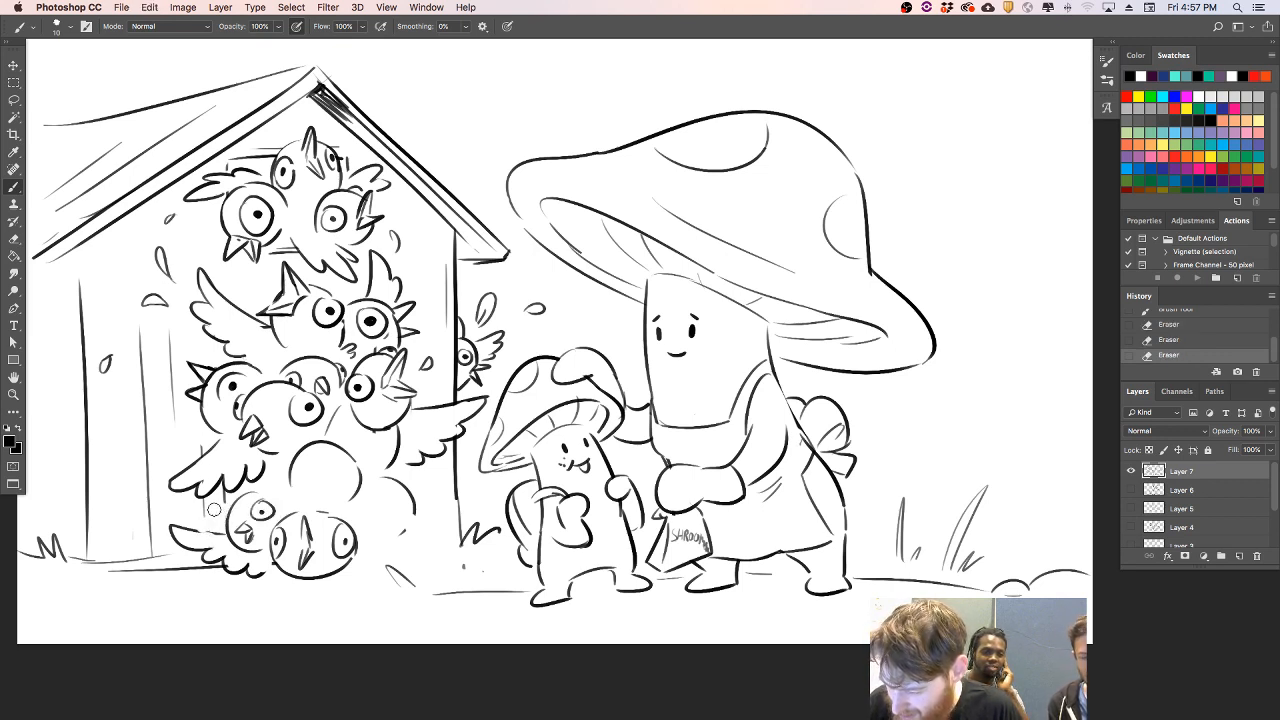
{"action": "mouse_move", "coordinate": [104, 560]}
{"action": "left_mouse_down"}
{"action": "mouse_move", "coordinate": [176, 555]}
{"action": "mouse_move", "coordinate": [220, 525]}
{"action": "mouse_move", "coordinate": [228, 566]}
{"action": "mouse_move", "coordinate": [236, 501]}
{"action": "mouse_move", "coordinate": [228, 527]}
{"action": "mouse_move", "coordinate": [262, 491]}
{"action": "mouse_move", "coordinate": [249, 481]}
{"action": "left_mouse_up"}
{"action": "key", "text": "super+z"}
{"action": "key", "text": "super+z"}
{"action": "key", "text": "super+z"}
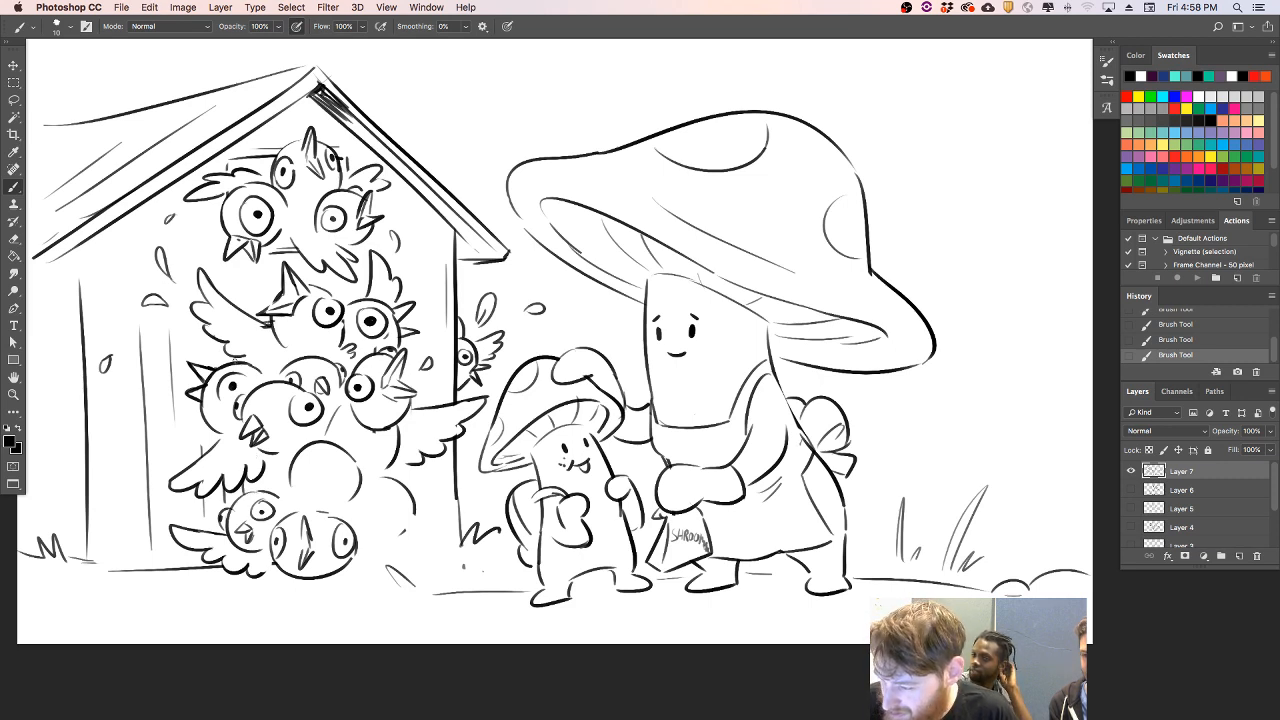
- Shade the dark gap between the doorway flock's left wing and the bird head beneath it
{"action": "mouse_move", "coordinate": [245, 493]}
{"action": "left_mouse_down"}
{"action": "mouse_move", "coordinate": [253, 481]}
{"action": "mouse_move", "coordinate": [273, 501]}
{"action": "mouse_move", "coordinate": [271, 476]}
{"action": "left_mouse_up"}
{"action": "key", "text": "super+z"}
{"action": "mouse_move", "coordinate": [268, 474]}
{"action": "left_mouse_down"}
{"action": "mouse_move", "coordinate": [284, 464]}
{"action": "mouse_move", "coordinate": [261, 477]}
{"action": "mouse_move", "coordinate": [270, 466]}
{"action": "left_mouse_up"}
- Give the upper and right-hand birds above the ground bird eyes and beaks, and add feathered wings on their right side
{"action": "left_click_drag", "start_coordinate": [401, 464], "coordinate": [422, 475]}
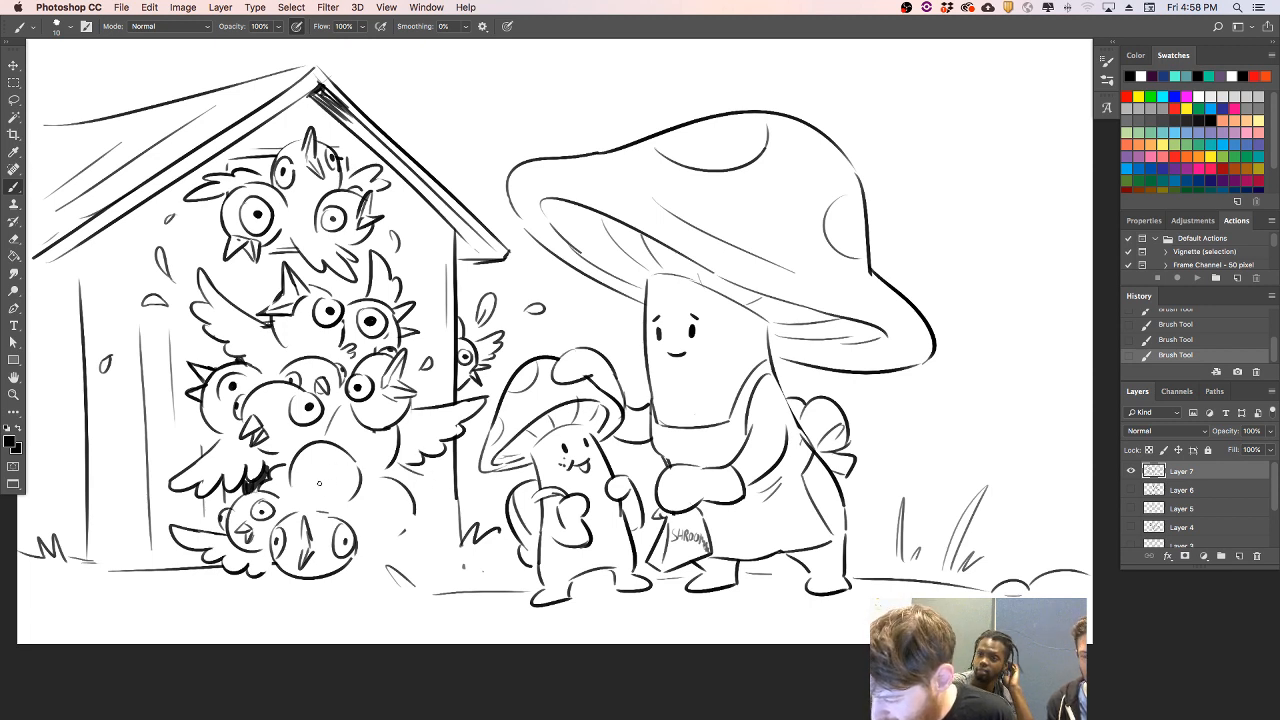
{"action": "mouse_move", "coordinate": [330, 455]}
{"action": "left_mouse_down"}
{"action": "mouse_move", "coordinate": [344, 438]}
{"action": "mouse_move", "coordinate": [341, 459]}
{"action": "mouse_move", "coordinate": [313, 456]}
{"action": "mouse_move", "coordinate": [334, 445]}
{"action": "mouse_move", "coordinate": [354, 464]}
{"action": "mouse_move", "coordinate": [356, 438]}
{"action": "mouse_move", "coordinate": [353, 458]}
{"action": "mouse_move", "coordinate": [333, 466]}
{"action": "mouse_move", "coordinate": [352, 496]}
{"action": "mouse_move", "coordinate": [415, 517]}
{"action": "mouse_move", "coordinate": [404, 548]}
{"action": "mouse_move", "coordinate": [416, 530]}
{"action": "mouse_move", "coordinate": [372, 512]}
{"action": "mouse_move", "coordinate": [423, 516]}
{"action": "left_mouse_up"}
{"action": "key", "text": "super+z"}
{"action": "left_click", "coordinate": [313, 469]}
{"action": "key", "text": "e"}
{"action": "mouse_move", "coordinate": [372, 550]}
{"action": "left_mouse_down"}
{"action": "mouse_move", "coordinate": [435, 537]}
{"action": "mouse_move", "coordinate": [419, 539]}
{"action": "mouse_move", "coordinate": [440, 547]}
{"action": "mouse_move", "coordinate": [377, 566]}
{"action": "mouse_move", "coordinate": [415, 566]}
{"action": "mouse_move", "coordinate": [437, 542]}
{"action": "mouse_move", "coordinate": [367, 555]}
{"action": "mouse_move", "coordinate": [420, 563]}
{"action": "left_mouse_up"}
{"action": "key", "text": "super+z"}
{"action": "mouse_move", "coordinate": [407, 469]}
{"action": "left_mouse_down"}
{"action": "mouse_move", "coordinate": [444, 498]}
{"action": "mouse_move", "coordinate": [420, 491]}
{"action": "left_mouse_up"}
{"action": "key", "text": "super+z"}
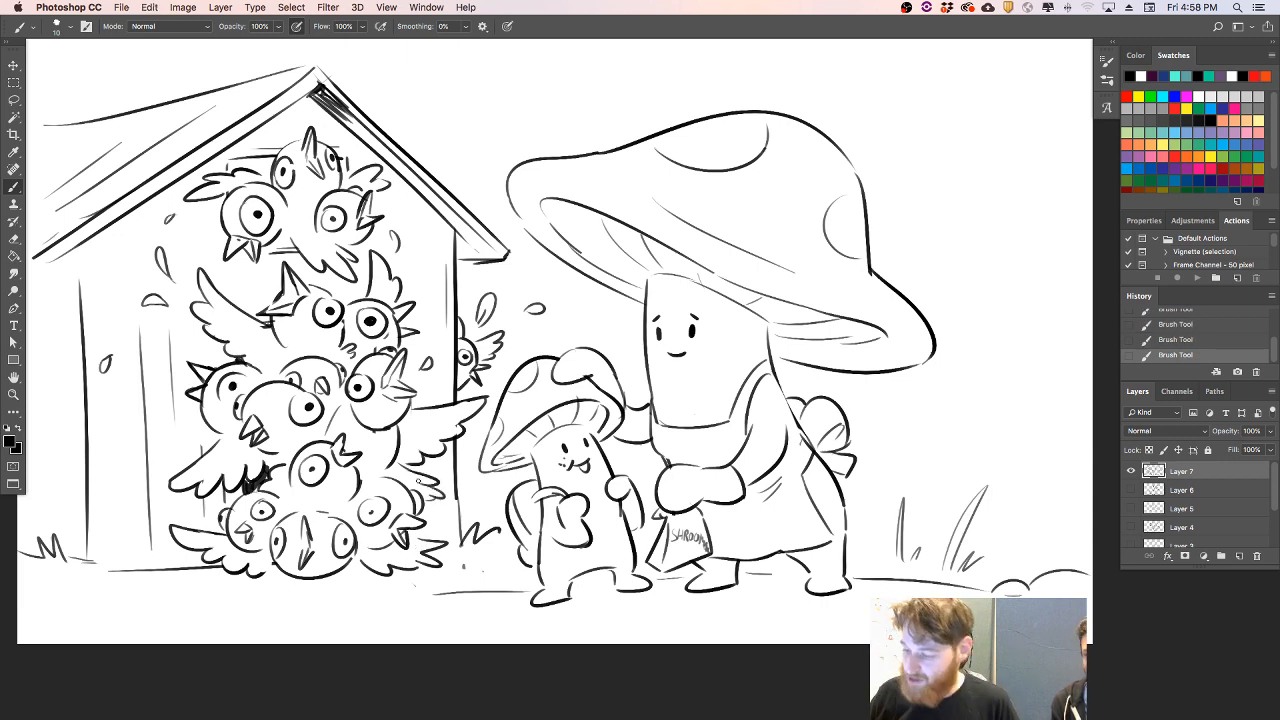
- Tidy the lines beneath the flock, and add a loose feather and short motion marks above the roof
{"action": "mouse_move", "coordinate": [265, 458]}
{"action": "left_mouse_down"}
{"action": "mouse_move", "coordinate": [265, 472]}
{"action": "mouse_move", "coordinate": [270, 459]}
{"action": "left_mouse_up"}
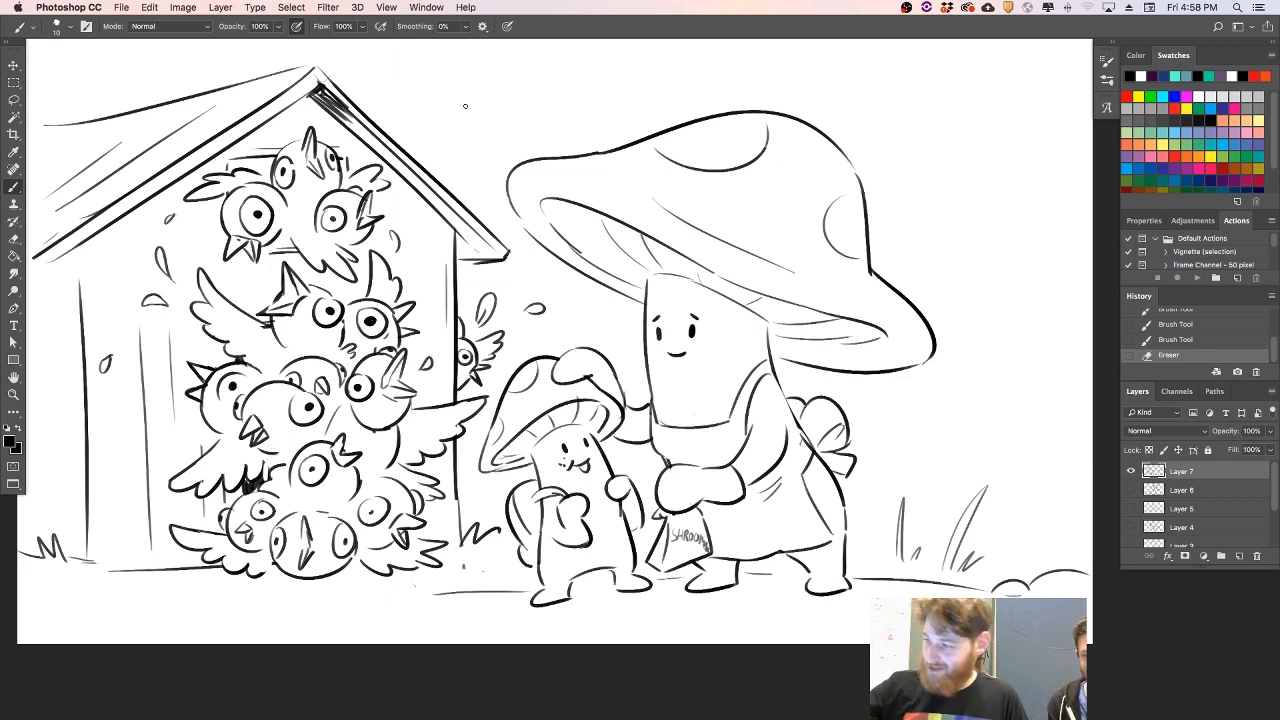
{"action": "left_click_drag", "start_coordinate": [458, 112], "coordinate": [448, 123]}
{"action": "left_click_drag", "start_coordinate": [377, 94], "coordinate": [389, 104]}
{"action": "left_click_drag", "start_coordinate": [186, 74], "coordinate": [201, 70]}
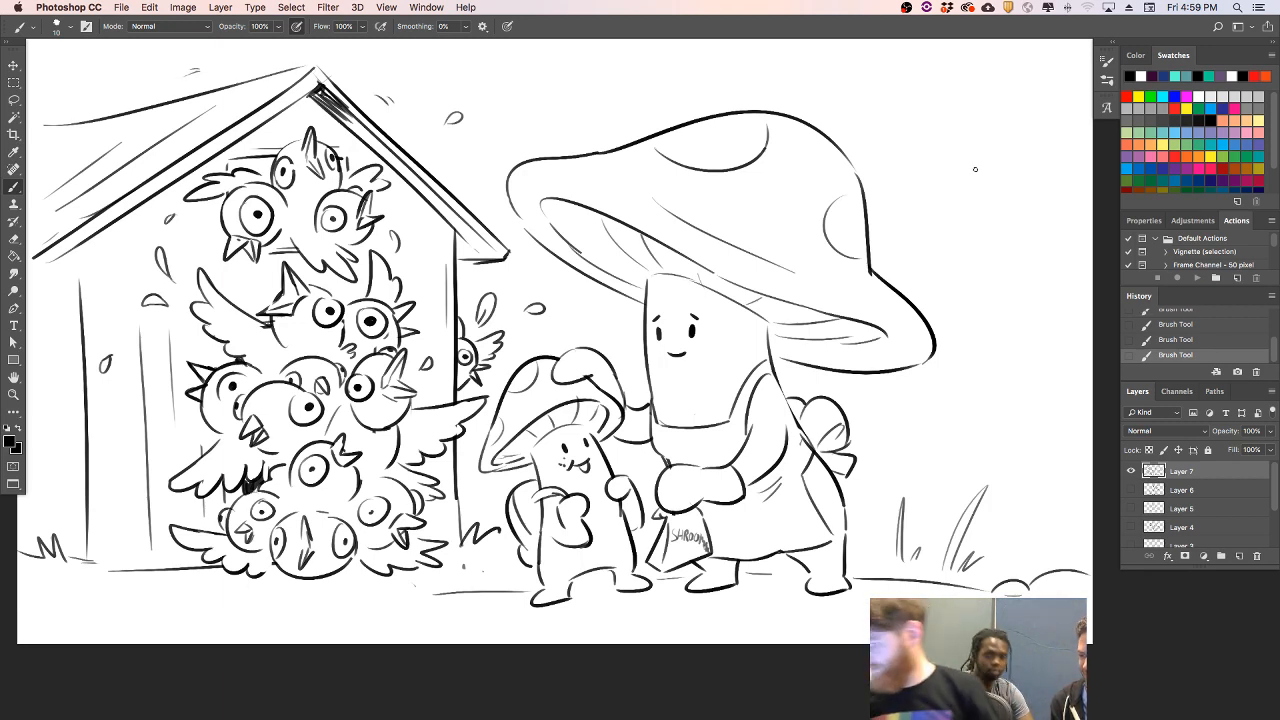
- Sketch a character's head in the sky right of the big mushroom, with a rounded jaw, parted fringe and pointed side locks
{"action": "left_click_drag", "start_coordinate": [981, 163], "coordinate": [1006, 231]}
{"action": "key", "text": "super+z"}
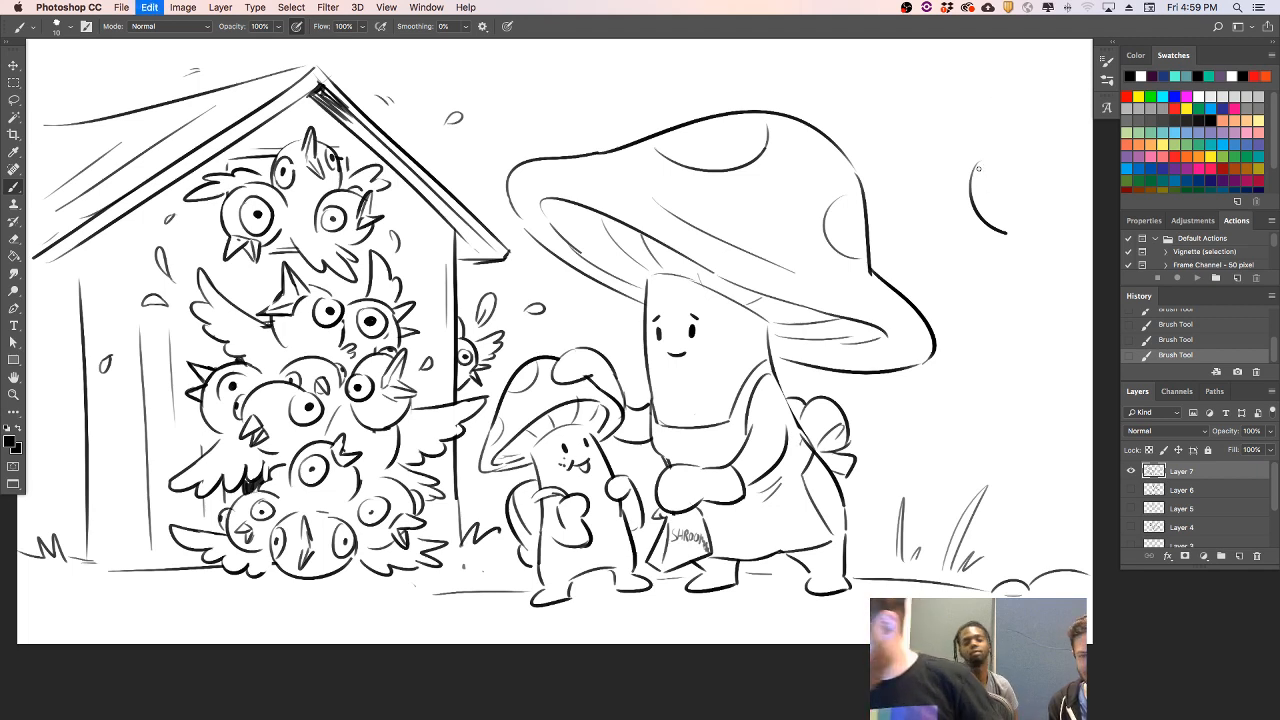
{"action": "left_click_drag", "start_coordinate": [979, 153], "coordinate": [1005, 224]}
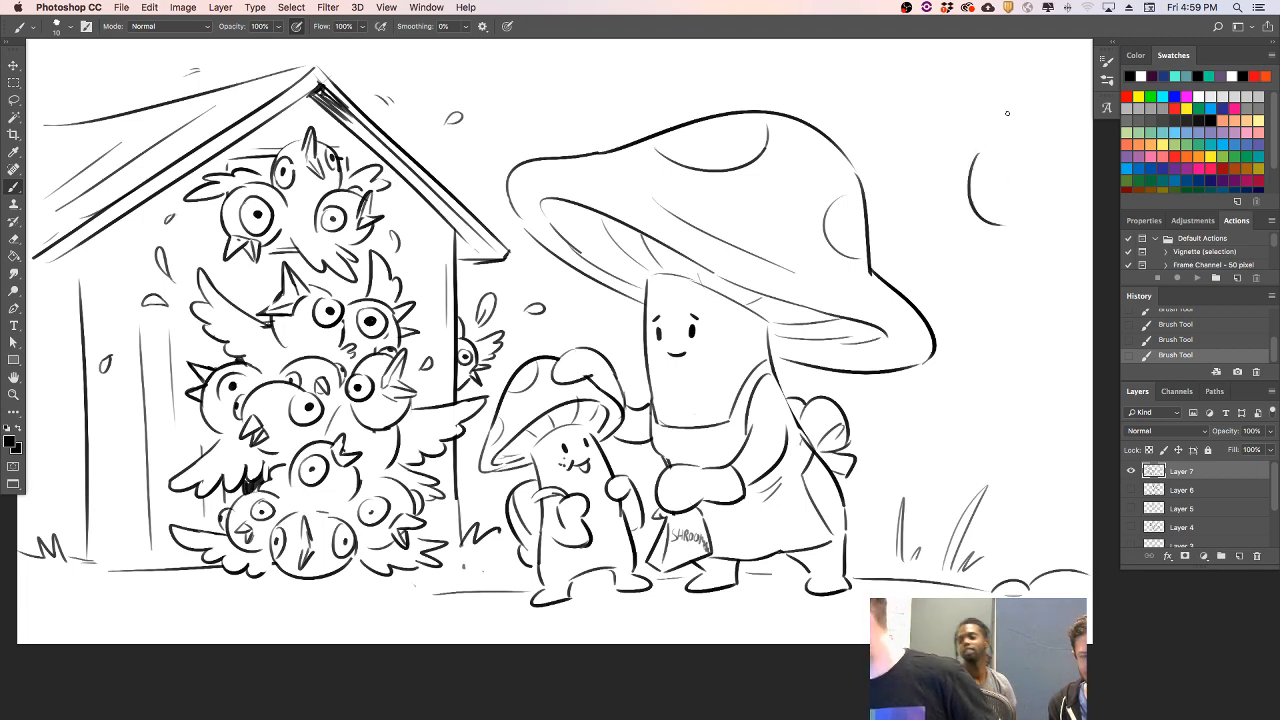
{"action": "mouse_move", "coordinate": [1003, 116]}
{"action": "left_mouse_down"}
{"action": "mouse_move", "coordinate": [997, 169]}
{"action": "mouse_move", "coordinate": [1012, 166]}
{"action": "mouse_move", "coordinate": [1028, 118]}
{"action": "mouse_move", "coordinate": [953, 181]}
{"action": "mouse_move", "coordinate": [964, 181]}
{"action": "mouse_move", "coordinate": [937, 157]}
{"action": "mouse_move", "coordinate": [974, 153]}
{"action": "mouse_move", "coordinate": [966, 224]}
{"action": "left_mouse_up"}
{"action": "key", "text": "super+z"}
{"action": "left_click_drag", "start_coordinate": [1048, 168], "coordinate": [1043, 234]}
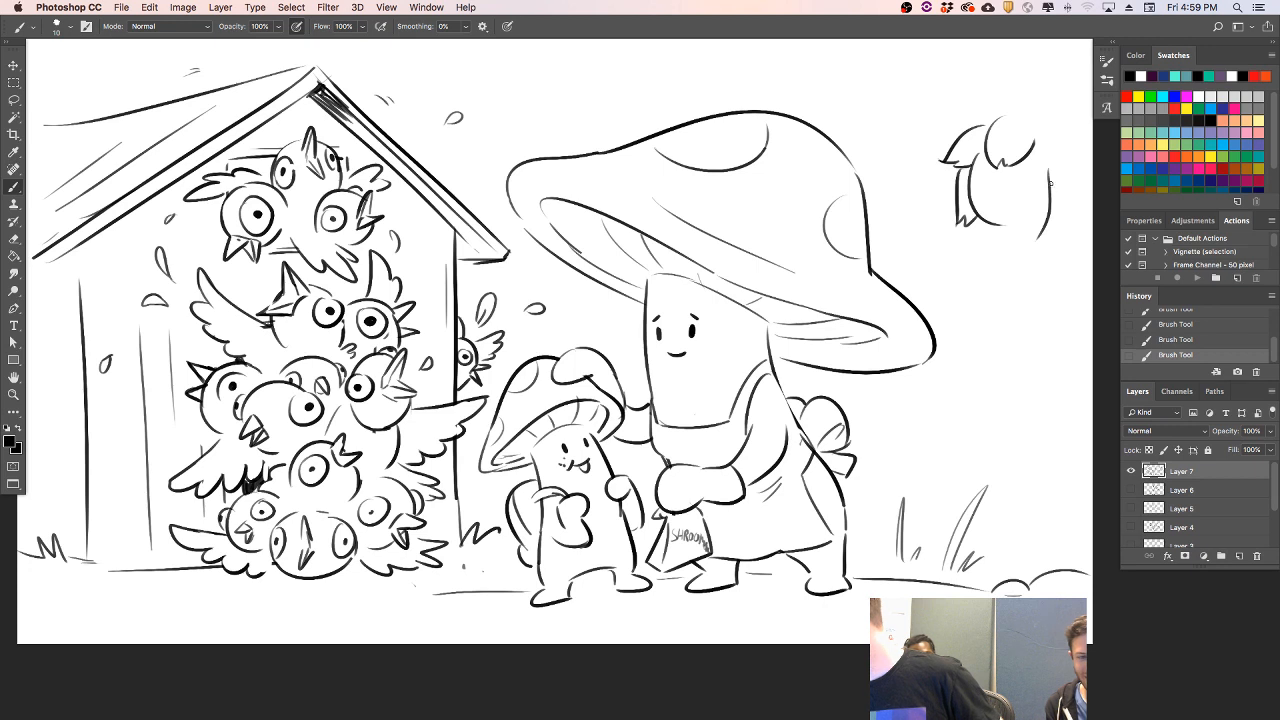
{"action": "key", "text": "e"}
{"action": "left_click_drag", "start_coordinate": [1048, 160], "coordinate": [1040, 230]}
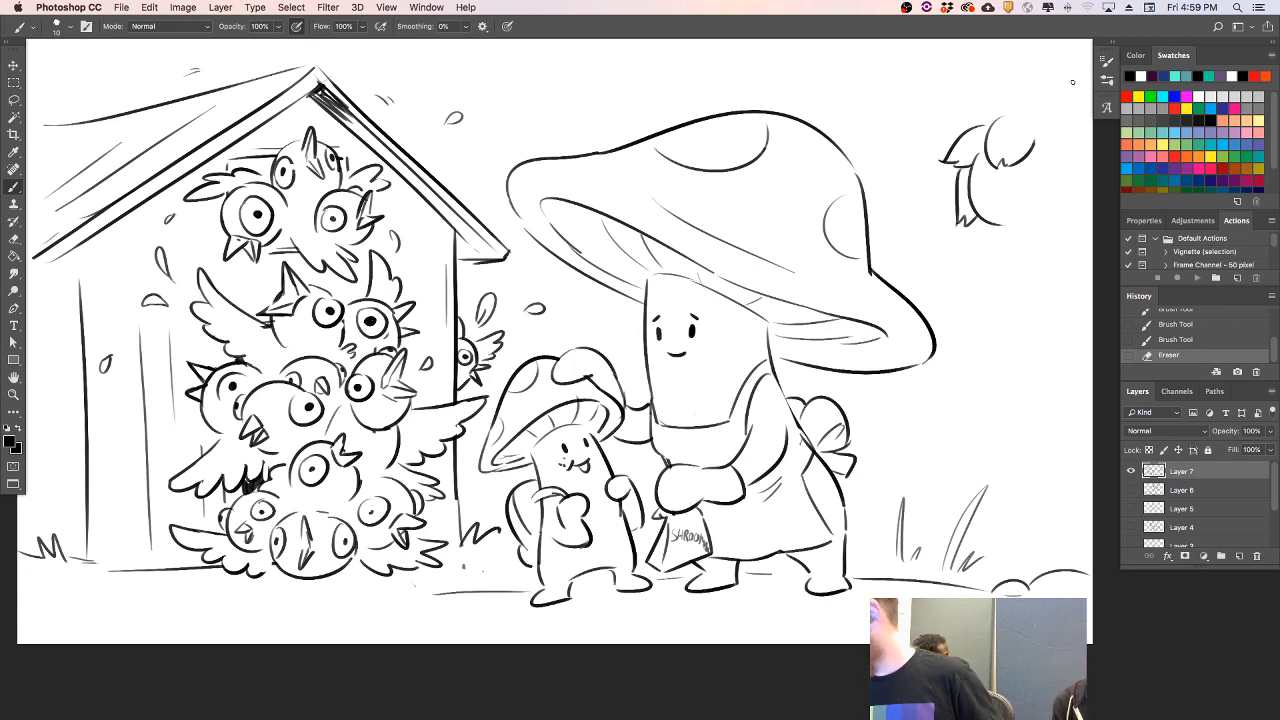
{"action": "mouse_move", "coordinate": [1048, 160]}
{"action": "left_mouse_down"}
{"action": "mouse_move", "coordinate": [1041, 215]}
{"action": "mouse_move", "coordinate": [1090, 170]}
{"action": "left_mouse_up"}
{"action": "left_click_drag", "start_coordinate": [1051, 123], "coordinate": [1092, 150]}
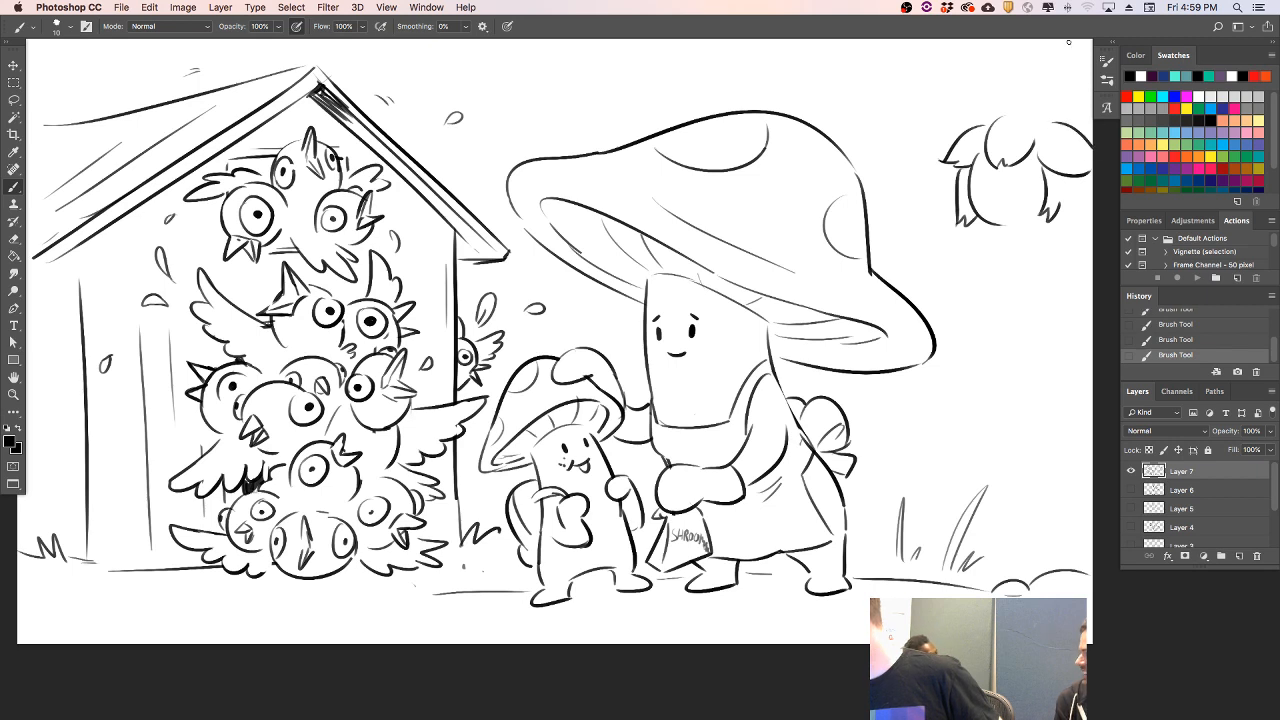
- Draw a three-pointed crown with ball tips on the head, adding two small dots and a curled plume above it
{"action": "mouse_move", "coordinate": [977, 124]}
{"action": "left_mouse_down"}
{"action": "mouse_move", "coordinate": [970, 91]}
{"action": "mouse_move", "coordinate": [986, 108]}
{"action": "mouse_move", "coordinate": [971, 91]}
{"action": "mouse_move", "coordinate": [1014, 75]}
{"action": "mouse_move", "coordinate": [1030, 106]}
{"action": "mouse_move", "coordinate": [1014, 72]}
{"action": "mouse_move", "coordinate": [1059, 90]}
{"action": "left_mouse_up"}
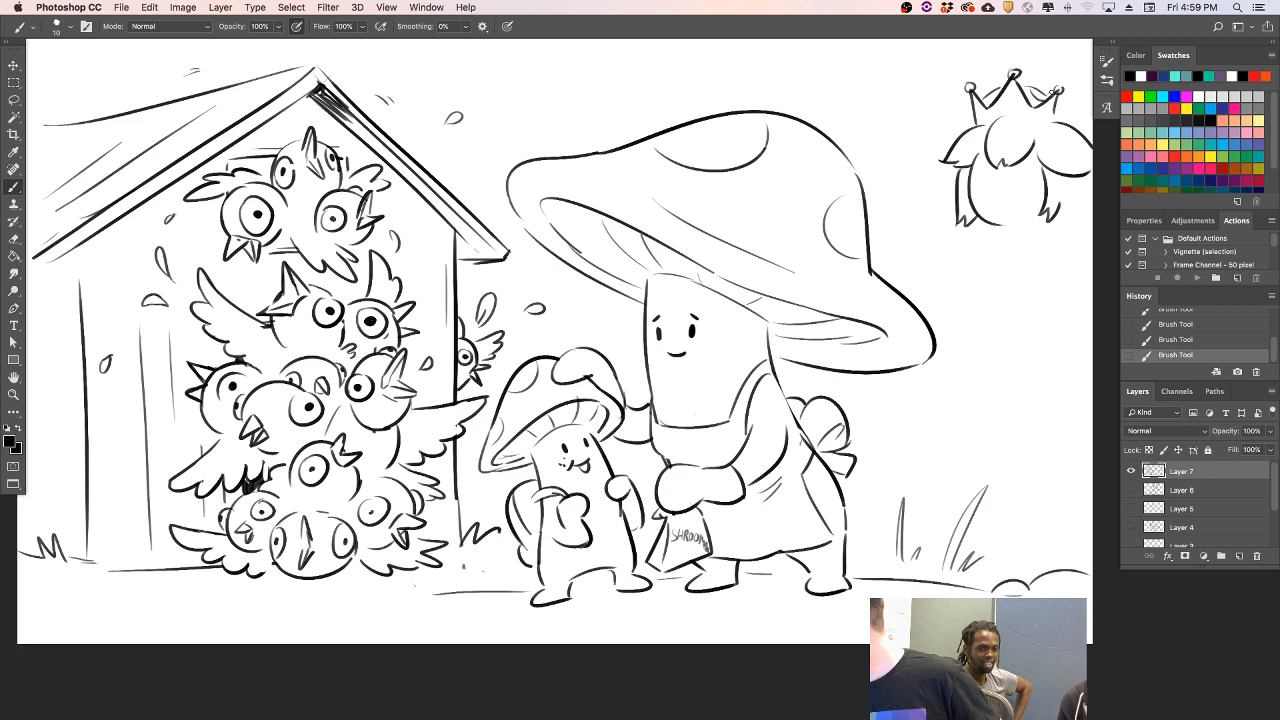
{"action": "left_click_drag", "start_coordinate": [983, 122], "coordinate": [1053, 124]}
{"action": "key", "text": "super+z"}
{"action": "left_click", "coordinate": [1005, 101]}
{"action": "mouse_move", "coordinate": [991, 85]}
{"action": "left_mouse_down"}
{"action": "mouse_move", "coordinate": [1009, 42]}
{"action": "mouse_move", "coordinate": [1038, 88]}
{"action": "left_mouse_up"}
{"action": "key", "text": "super+z"}
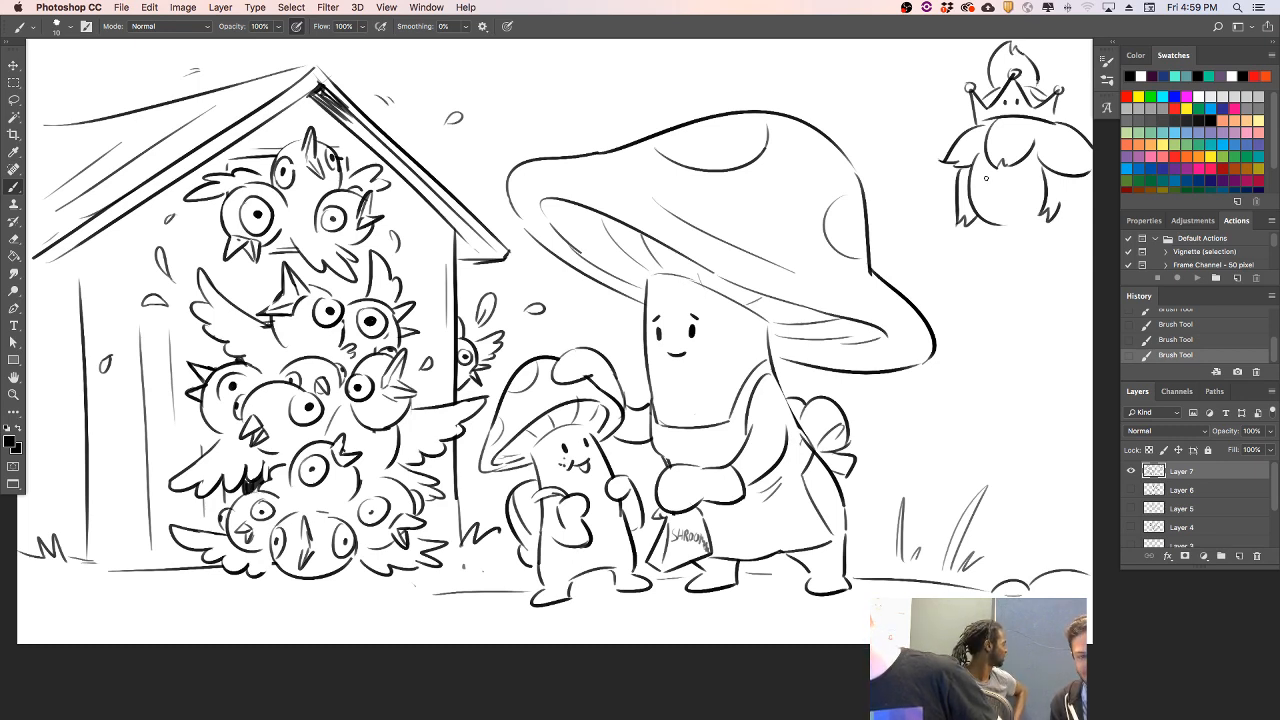
- Give the crowned character dot eyes and a small open mouth, and extend the hair at the canvas edge
{"action": "left_click_drag", "start_coordinate": [1023, 175], "coordinate": [1013, 208]}
{"action": "mouse_move", "coordinate": [996, 194]}
{"action": "left_mouse_down"}
{"action": "mouse_move", "coordinate": [1012, 194]}
{"action": "mouse_move", "coordinate": [1002, 203]}
{"action": "left_mouse_up"}
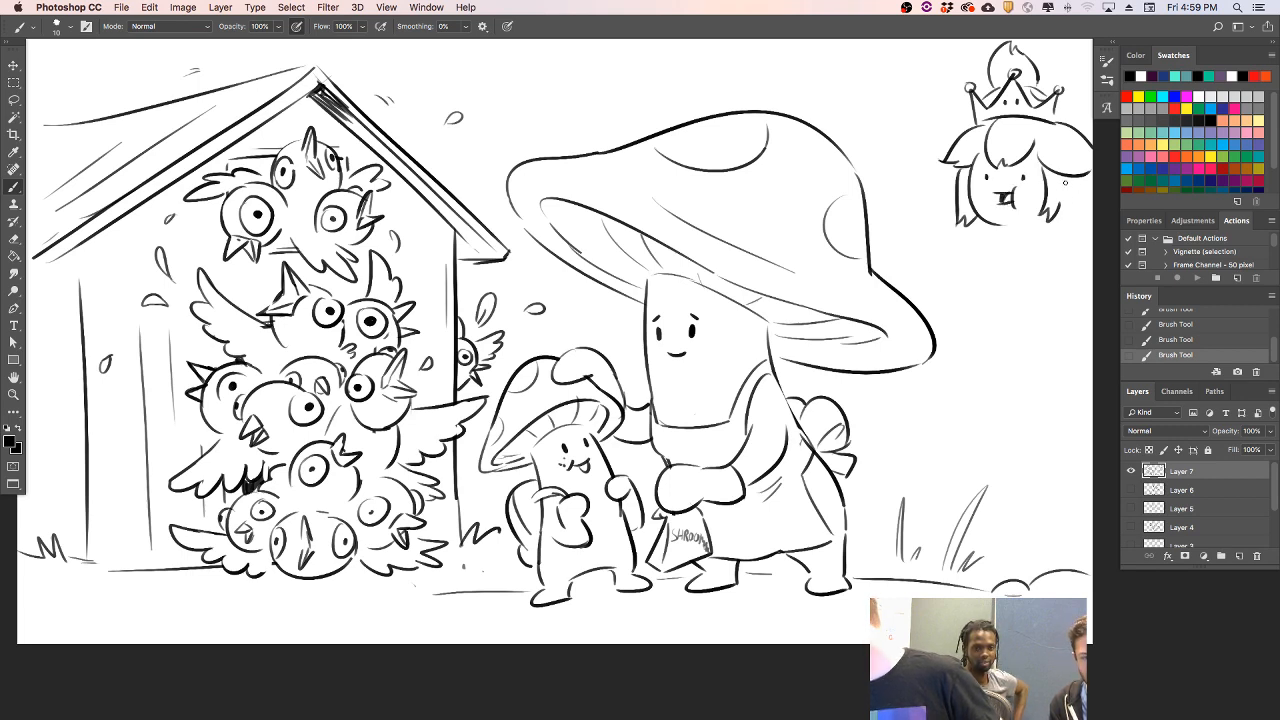
{"action": "left_click_drag", "start_coordinate": [1081, 172], "coordinate": [1096, 186]}
{"action": "key", "text": "super+z"}
- Sketch the crowned character's neck, shoulder and bodice, with a long curve for the skirt reaching down to the ground
{"action": "key", "text": "super+z"}
{"action": "mouse_move", "coordinate": [1016, 230]}
{"action": "left_mouse_down"}
{"action": "mouse_move", "coordinate": [1032, 226]}
{"action": "mouse_move", "coordinate": [977, 249]}
{"action": "mouse_move", "coordinate": [970, 284]}
{"action": "left_mouse_up"}
{"action": "key", "text": "super+z"}
{"action": "key", "text": "super+z"}
{"action": "key", "text": "super+z"}
{"action": "left_click_drag", "start_coordinate": [1006, 241], "coordinate": [985, 275]}
{"action": "mouse_move", "coordinate": [1048, 233]}
{"action": "left_mouse_down"}
{"action": "mouse_move", "coordinate": [1010, 240]}
{"action": "mouse_move", "coordinate": [1012, 327]}
{"action": "mouse_move", "coordinate": [1043, 307]}
{"action": "mouse_move", "coordinate": [1038, 291]}
{"action": "mouse_move", "coordinate": [1050, 358]}
{"action": "mouse_move", "coordinate": [1037, 475]}
{"action": "left_mouse_up"}
{"action": "key", "text": "super+z"}
{"action": "left_click_drag", "start_coordinate": [1048, 358], "coordinate": [1043, 558]}
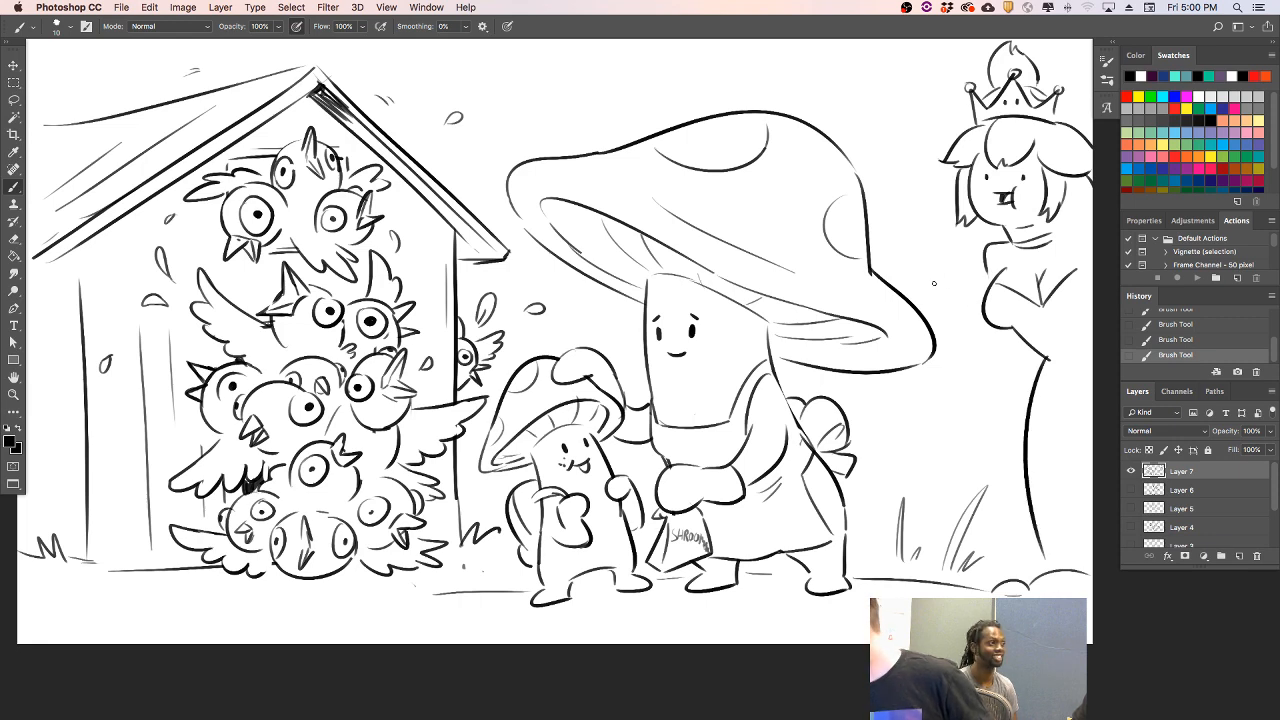
- Draw the crowned character's bent arm with a raised, open hand beside the big mushroom's cap
{"action": "left_click_drag", "start_coordinate": [990, 326], "coordinate": [991, 363]}
{"action": "key", "text": "super+z"}
{"action": "key", "text": "super+z"}
{"action": "left_click_drag", "start_coordinate": [981, 254], "coordinate": [966, 324]}
{"action": "left_click_drag", "start_coordinate": [930, 270], "coordinate": [963, 318]}
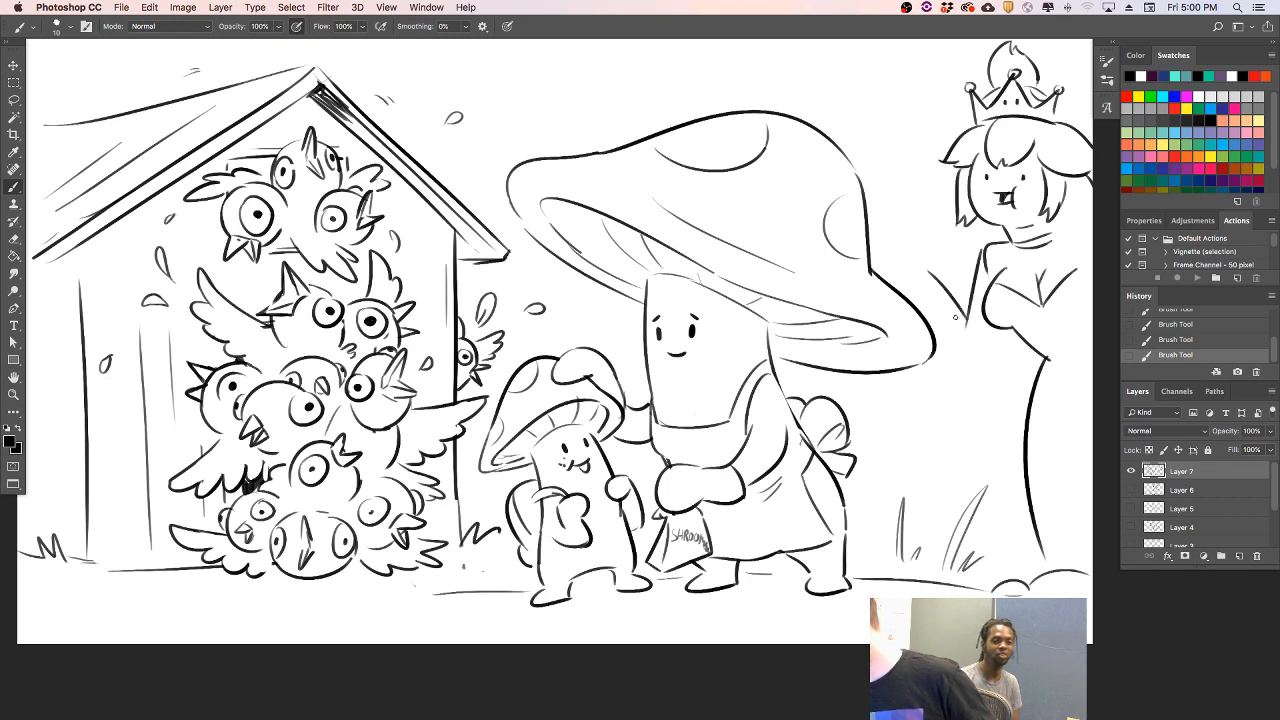
{"action": "mouse_move", "coordinate": [932, 264]}
{"action": "left_mouse_down"}
{"action": "mouse_move", "coordinate": [882, 257]}
{"action": "mouse_move", "coordinate": [896, 264]}
{"action": "left_mouse_up"}
{"action": "mouse_move", "coordinate": [896, 264]}
{"action": "left_mouse_down"}
{"action": "mouse_move", "coordinate": [950, 336]}
{"action": "mouse_move", "coordinate": [992, 320]}
{"action": "left_mouse_up"}
{"action": "key", "text": "super+z"}
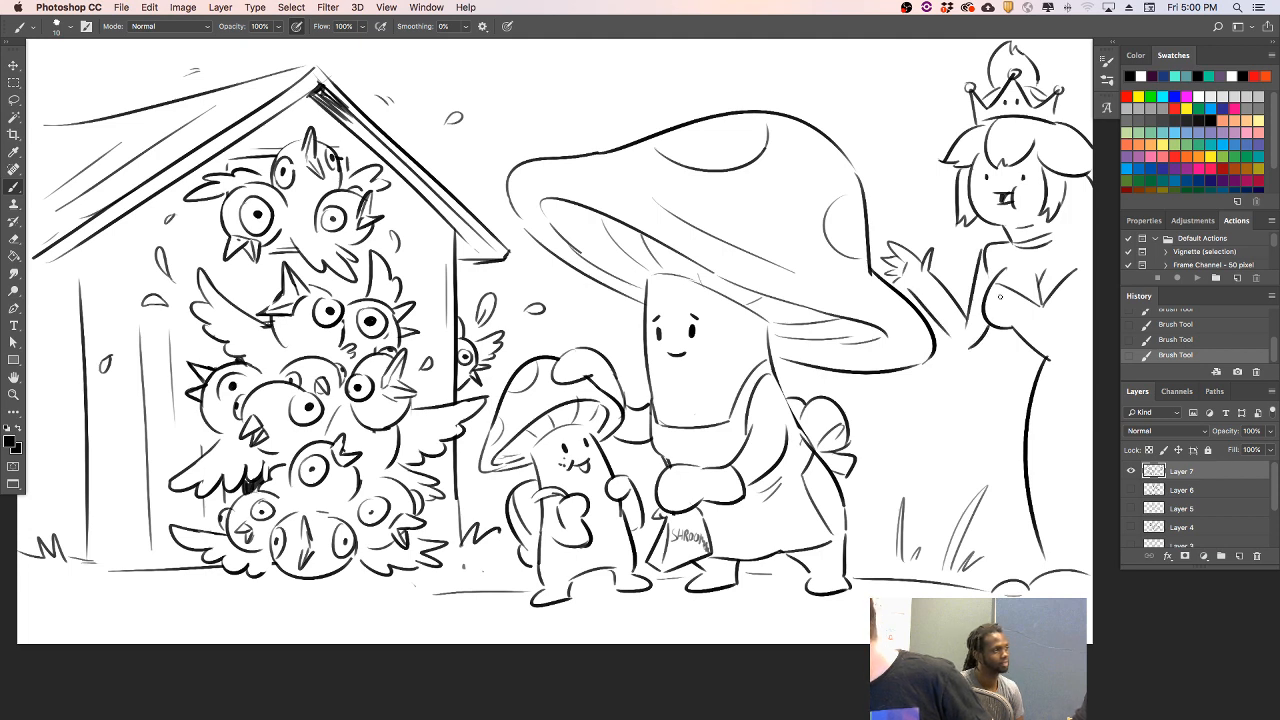
- Refine the crowned character's shoulder and bodice, and add long hair strands beside the neck and below the arm
{"action": "left_click_drag", "start_coordinate": [986, 269], "coordinate": [998, 266]}
{"action": "left_click_drag", "start_coordinate": [1007, 315], "coordinate": [1092, 325]}
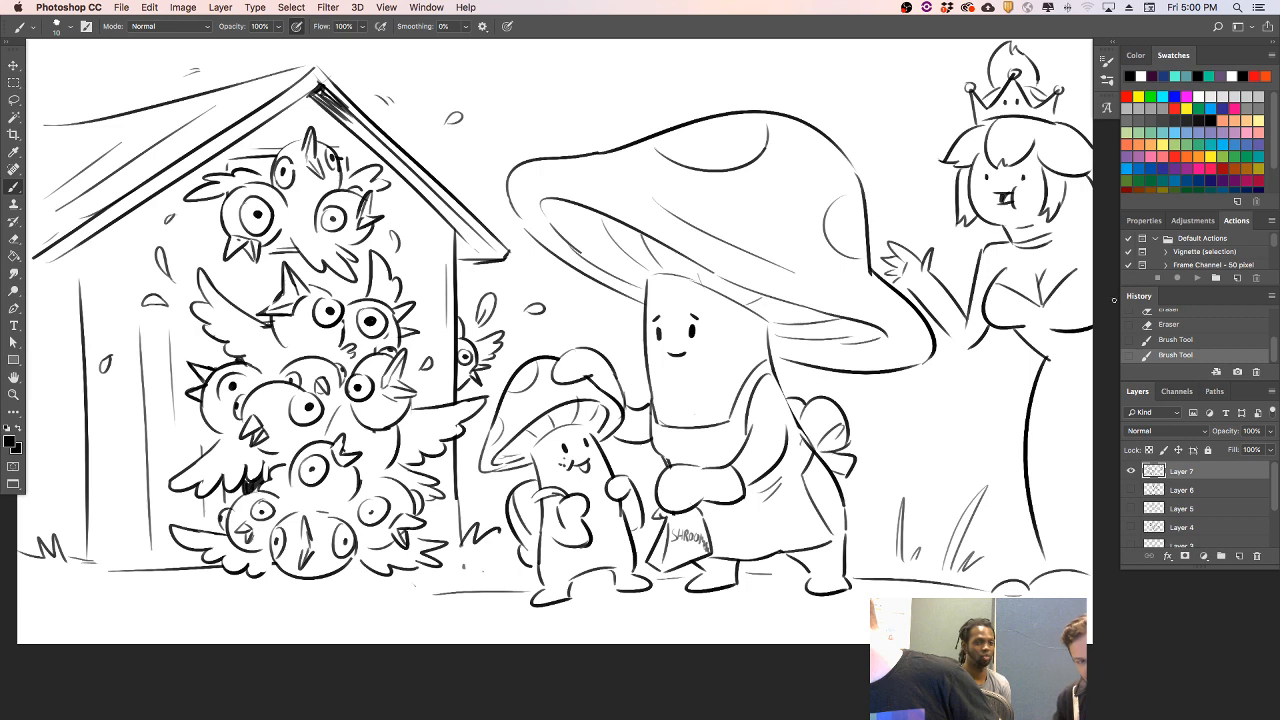
{"action": "left_click_drag", "start_coordinate": [1058, 218], "coordinate": [1078, 256]}
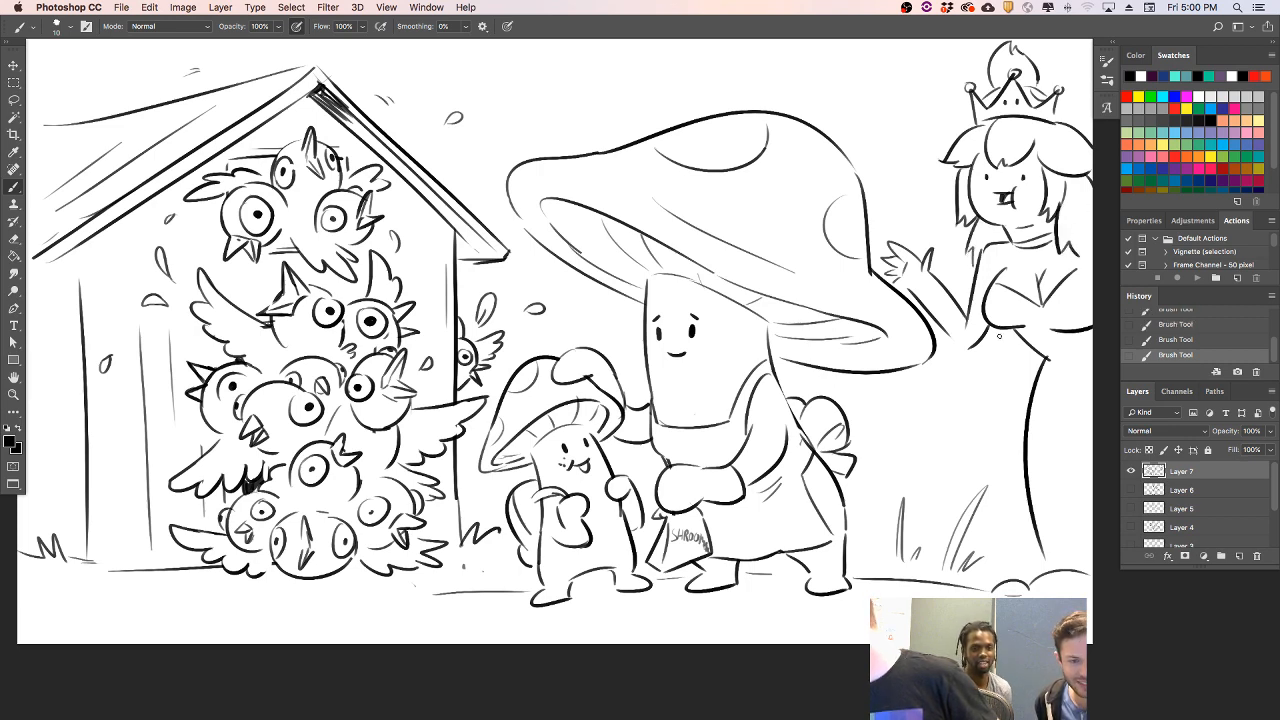
{"action": "left_click_drag", "start_coordinate": [990, 328], "coordinate": [1030, 379]}
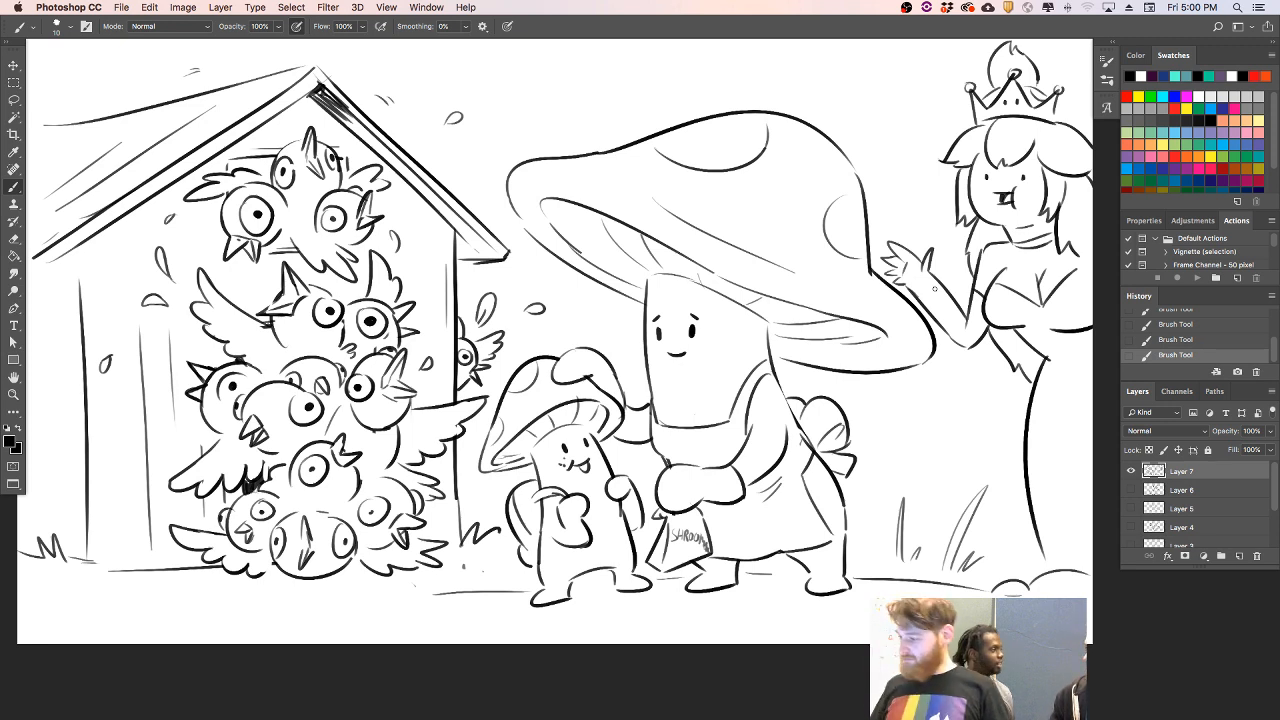
- Replace the raised hand with a lower forearm and hand touching the mushroom cap, and add the far shoulder and waist lines
{"action": "key", "text": "e"}
{"action": "mouse_move", "coordinate": [900, 286]}
{"action": "left_mouse_down"}
{"action": "mouse_move", "coordinate": [879, 246]}
{"action": "mouse_move", "coordinate": [930, 244]}
{"action": "mouse_move", "coordinate": [930, 318]}
{"action": "mouse_move", "coordinate": [955, 319]}
{"action": "left_mouse_up"}
{"action": "mouse_move", "coordinate": [920, 268]}
{"action": "left_mouse_down"}
{"action": "mouse_move", "coordinate": [962, 322]}
{"action": "mouse_move", "coordinate": [937, 266]}
{"action": "mouse_move", "coordinate": [970, 311]}
{"action": "mouse_move", "coordinate": [968, 346]}
{"action": "left_mouse_up"}
{"action": "key", "text": "b"}
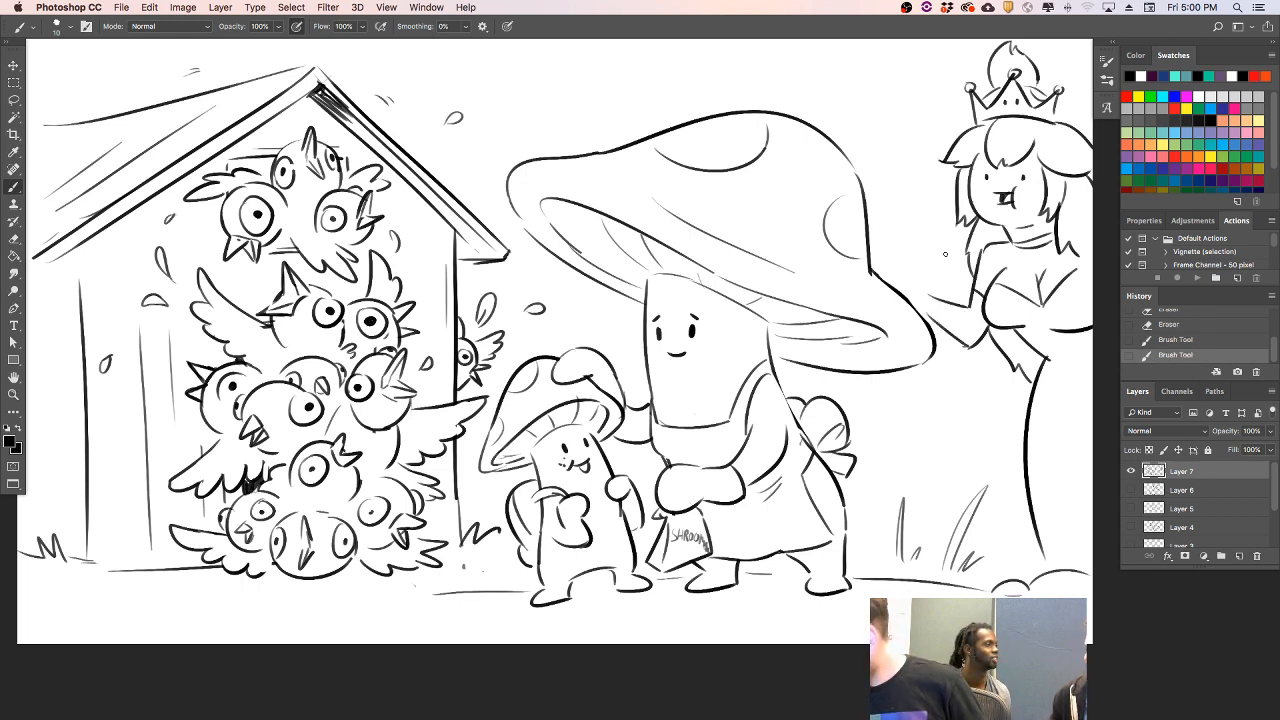
{"action": "mouse_move", "coordinate": [920, 275]}
{"action": "left_mouse_down"}
{"action": "mouse_move", "coordinate": [926, 294]}
{"action": "mouse_move", "coordinate": [886, 276]}
{"action": "mouse_move", "coordinate": [902, 291]}
{"action": "left_mouse_up"}
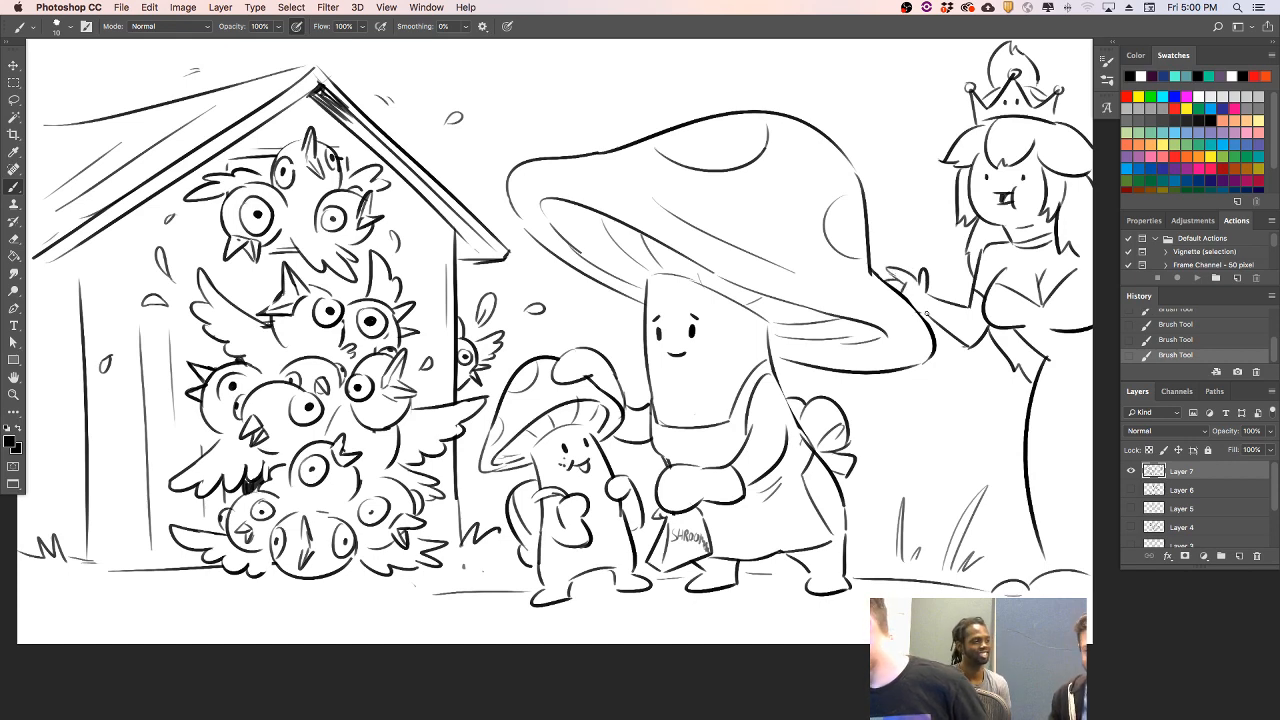
{"action": "left_click_drag", "start_coordinate": [1078, 251], "coordinate": [1093, 285]}
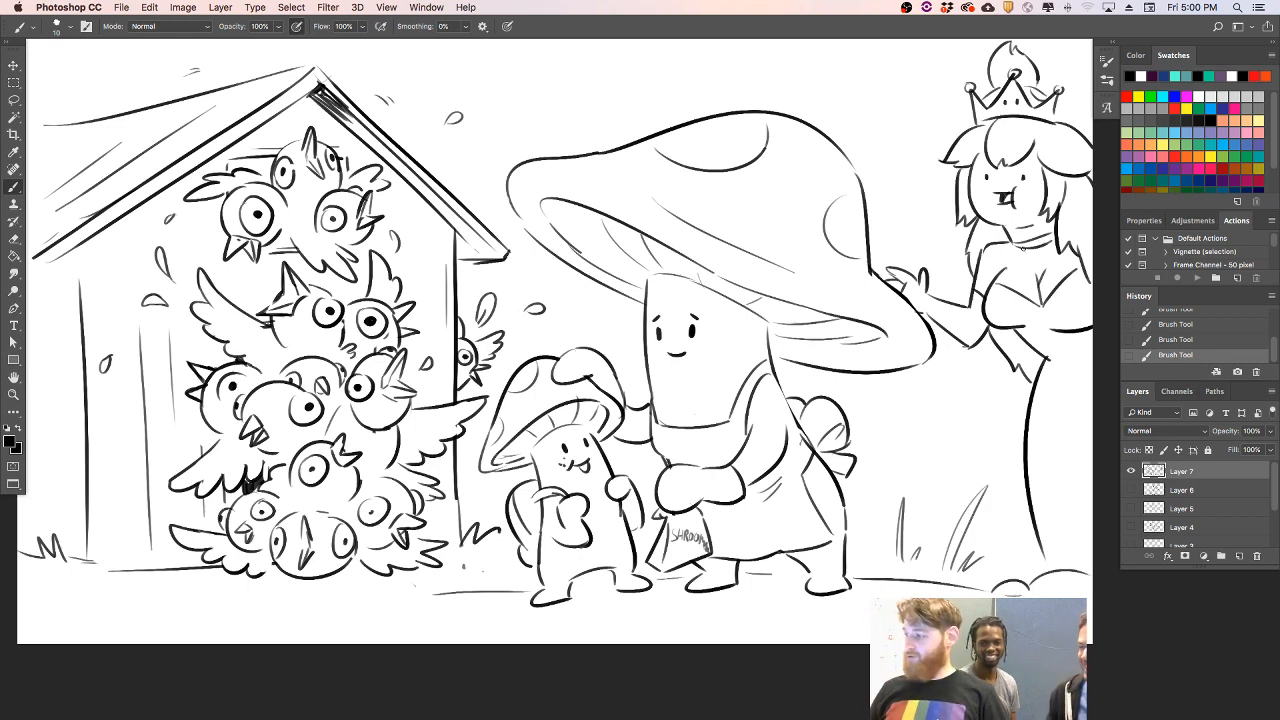
{"action": "left_click_drag", "start_coordinate": [1050, 358], "coordinate": [1093, 345]}
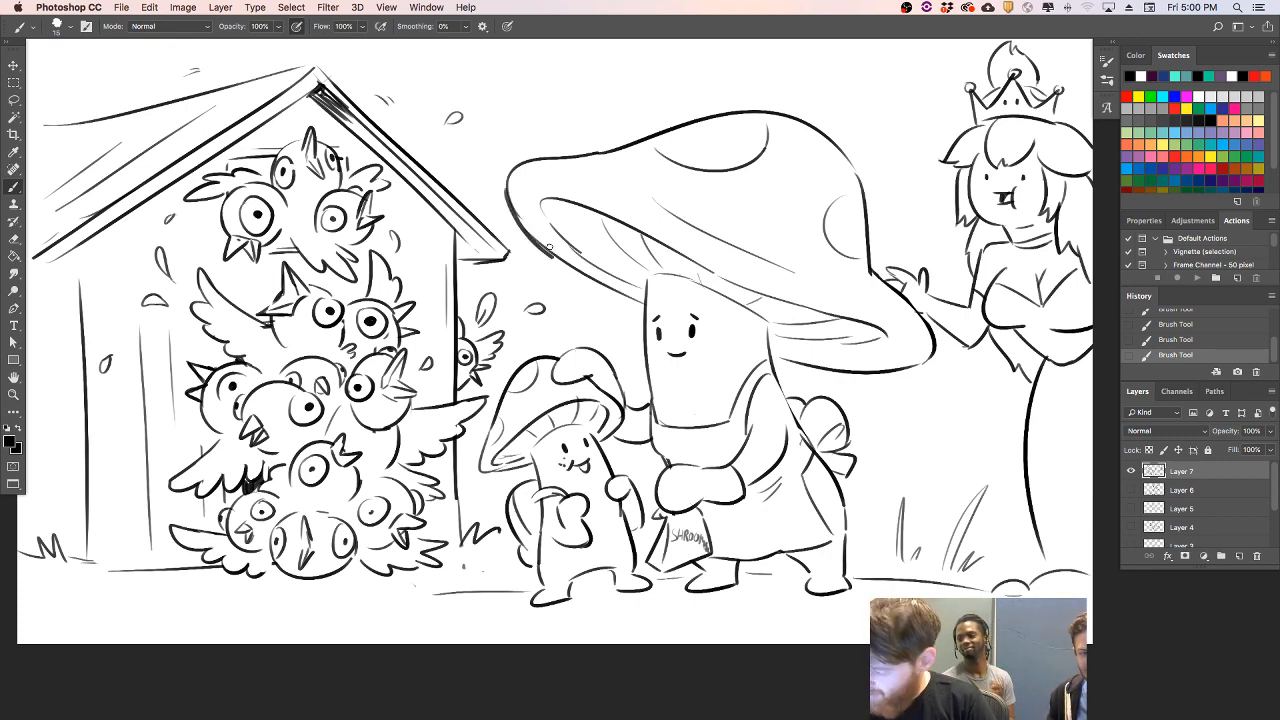
- Thicken the big mushroom cap's outline along its lower left rim with a larger brush
{"action": "left_click_drag", "start_coordinate": [508, 192], "coordinate": [578, 271]}
{"action": "key", "text": "super+z"}
{"action": "left_click_drag", "start_coordinate": [508, 192], "coordinate": [571, 269]}
{"action": "key", "text": "super+z"}
{"action": "left_click_drag", "start_coordinate": [508, 192], "coordinate": [588, 274]}
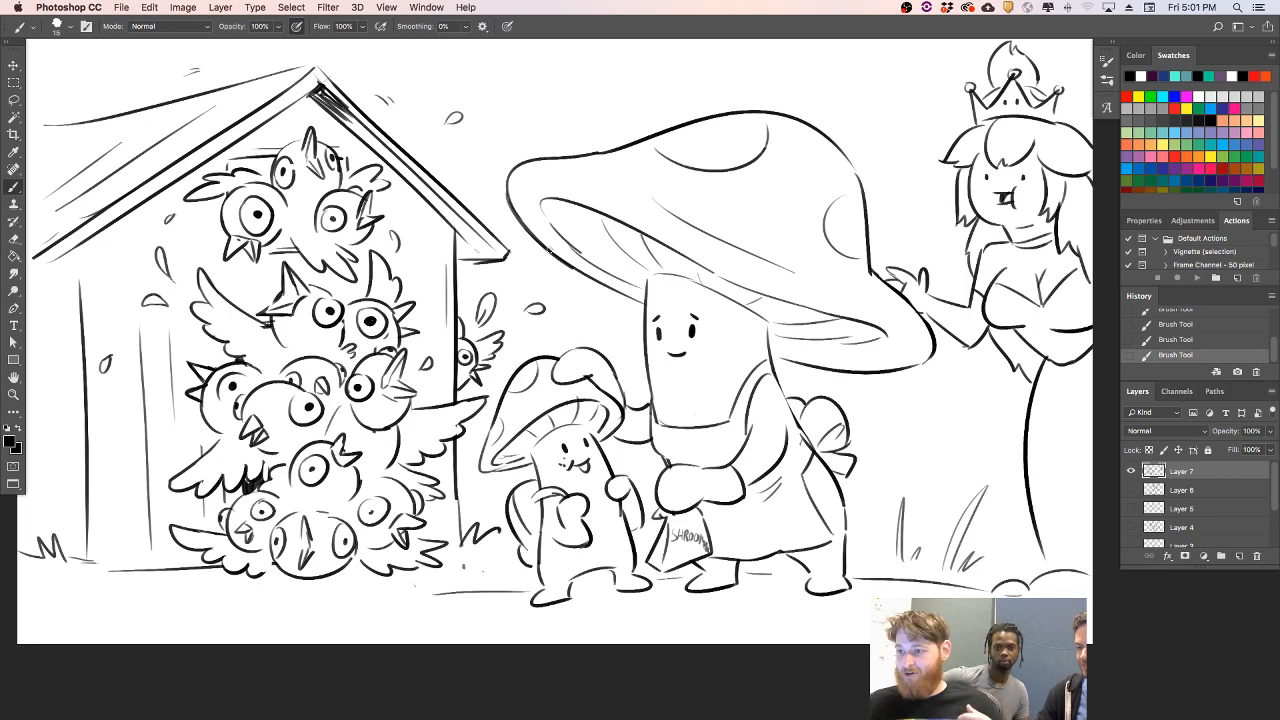
- Erase stray marks around the house's roof peak and hide all panels to show the drawing alone
{"action": "mouse_move", "coordinate": [323, 81]}
{"action": "left_mouse_down"}
{"action": "mouse_move", "coordinate": [336, 90]}
{"action": "mouse_move", "coordinate": [344, 78]}
{"action": "left_mouse_up"}
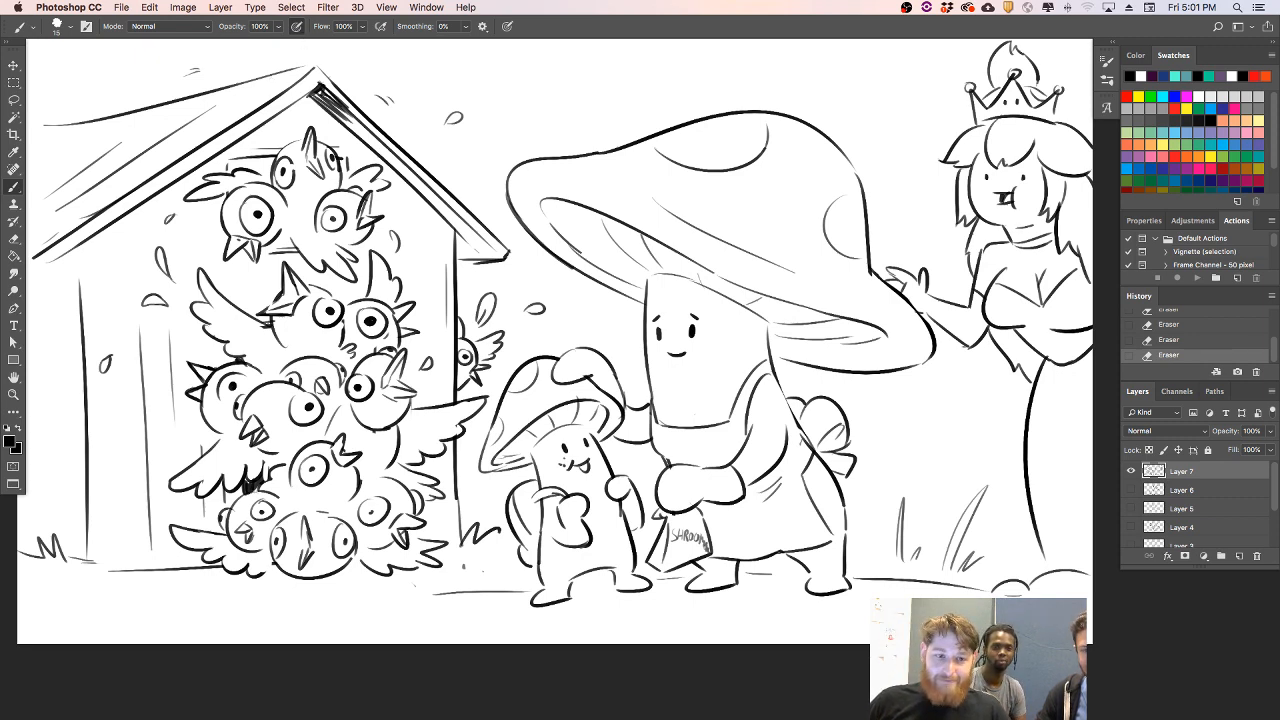
{"action": "key", "text": "Tab"}
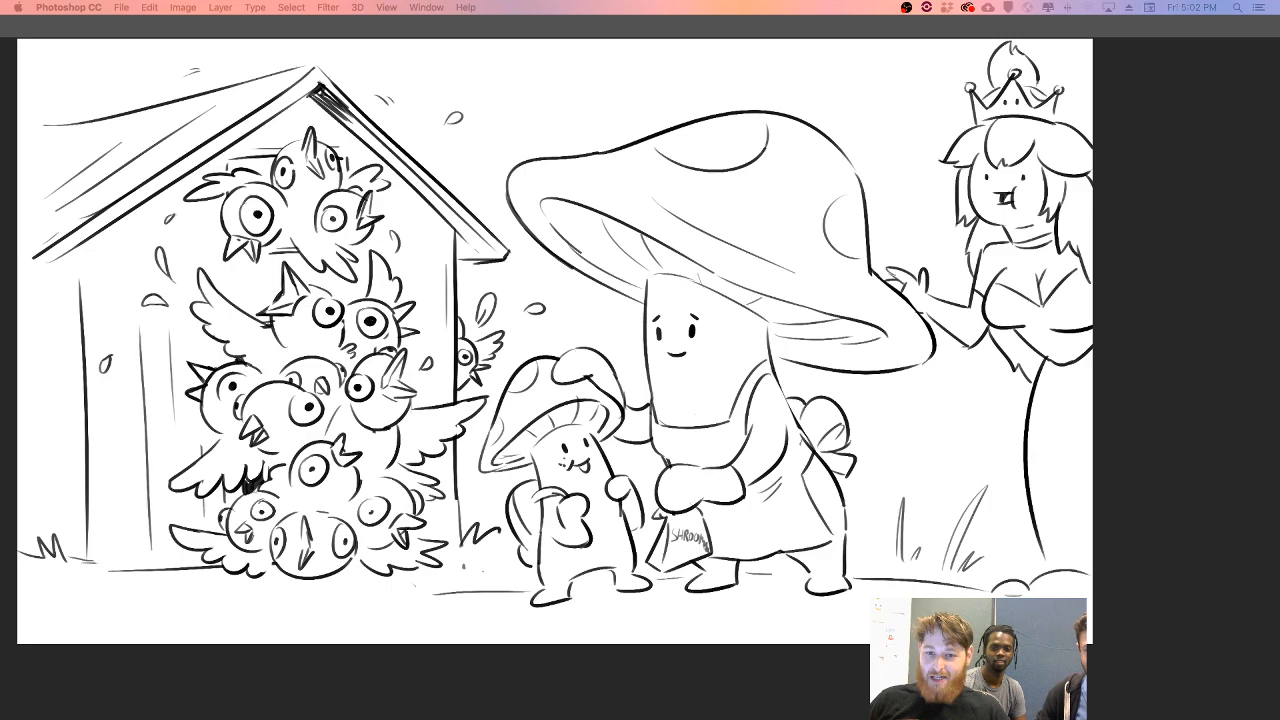